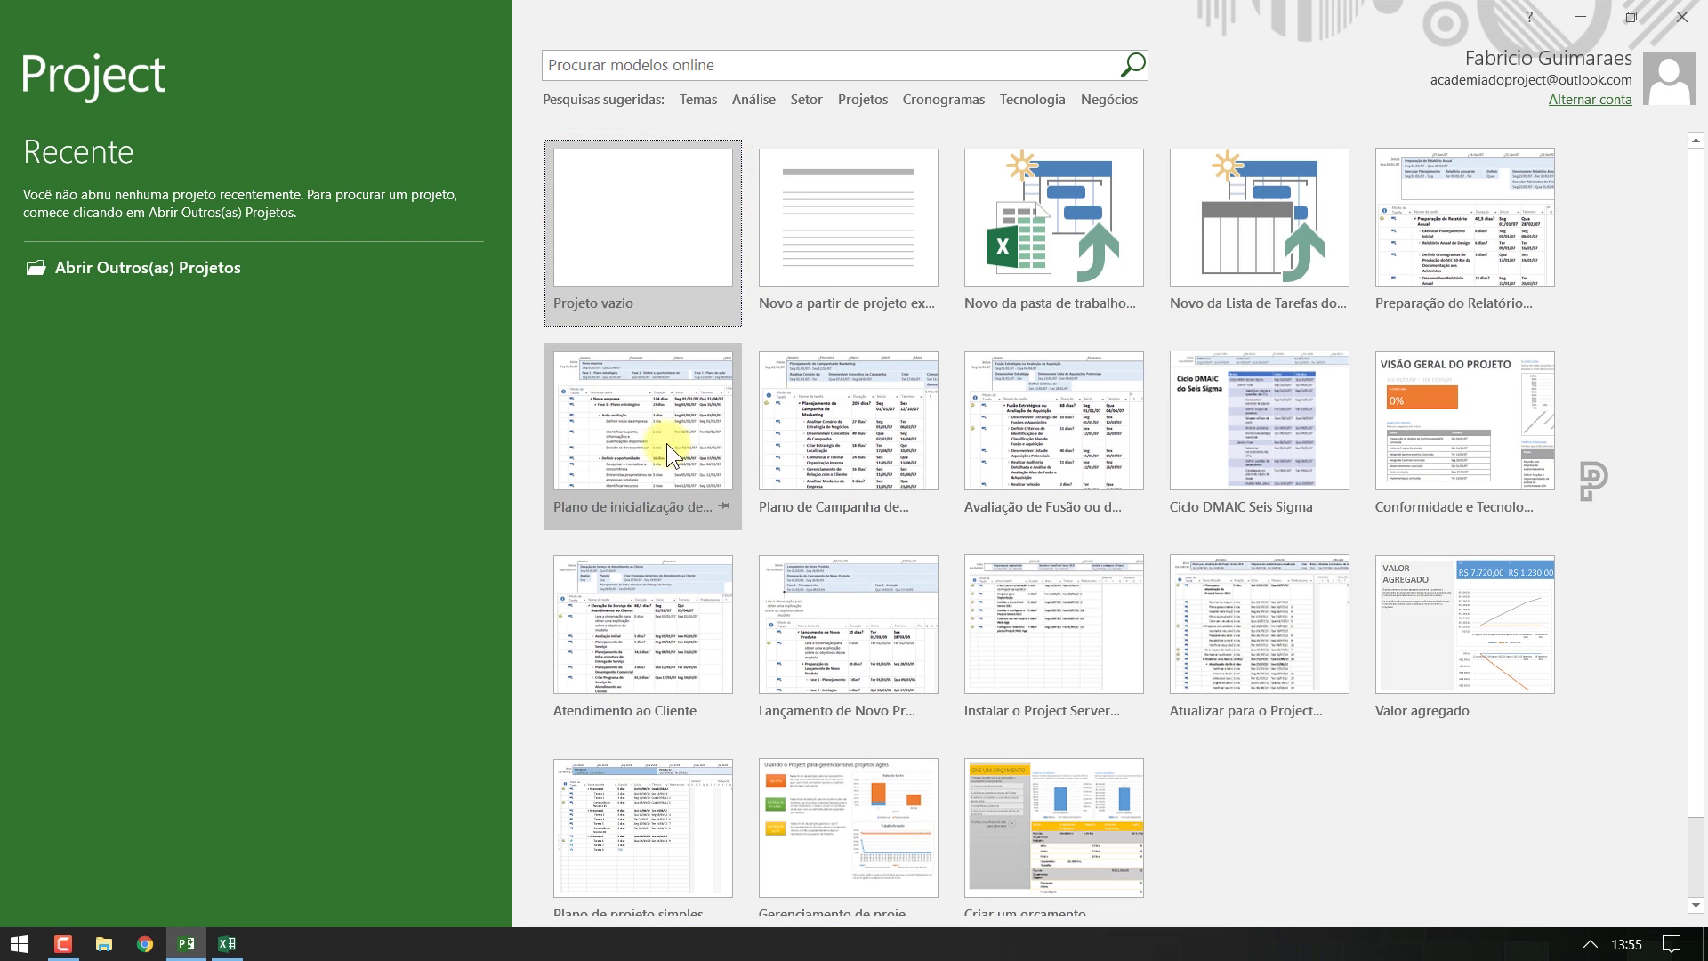
# Create a new project from the blank project template (Projeto vazio)
pyautogui.click(633, 197)
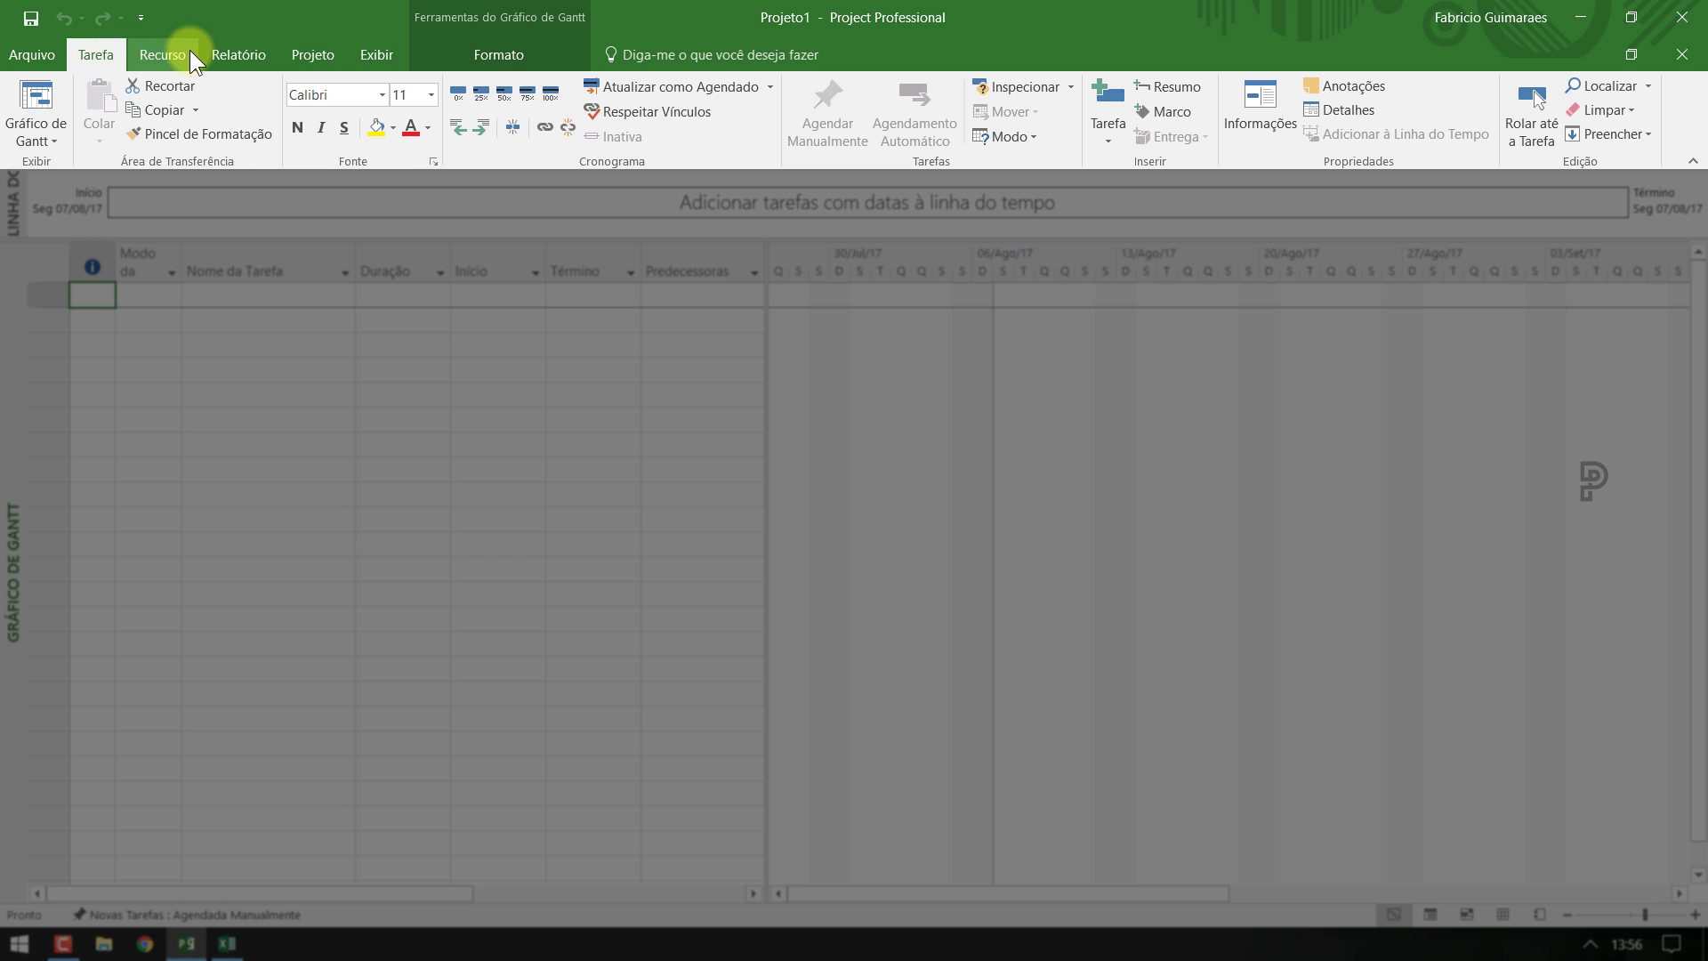
# Look through the commands available for resources, reports, project settings, views and Gantt chart formatting, returning to the task commands
pyautogui.click(190, 50)
pyautogui.click(229, 51)
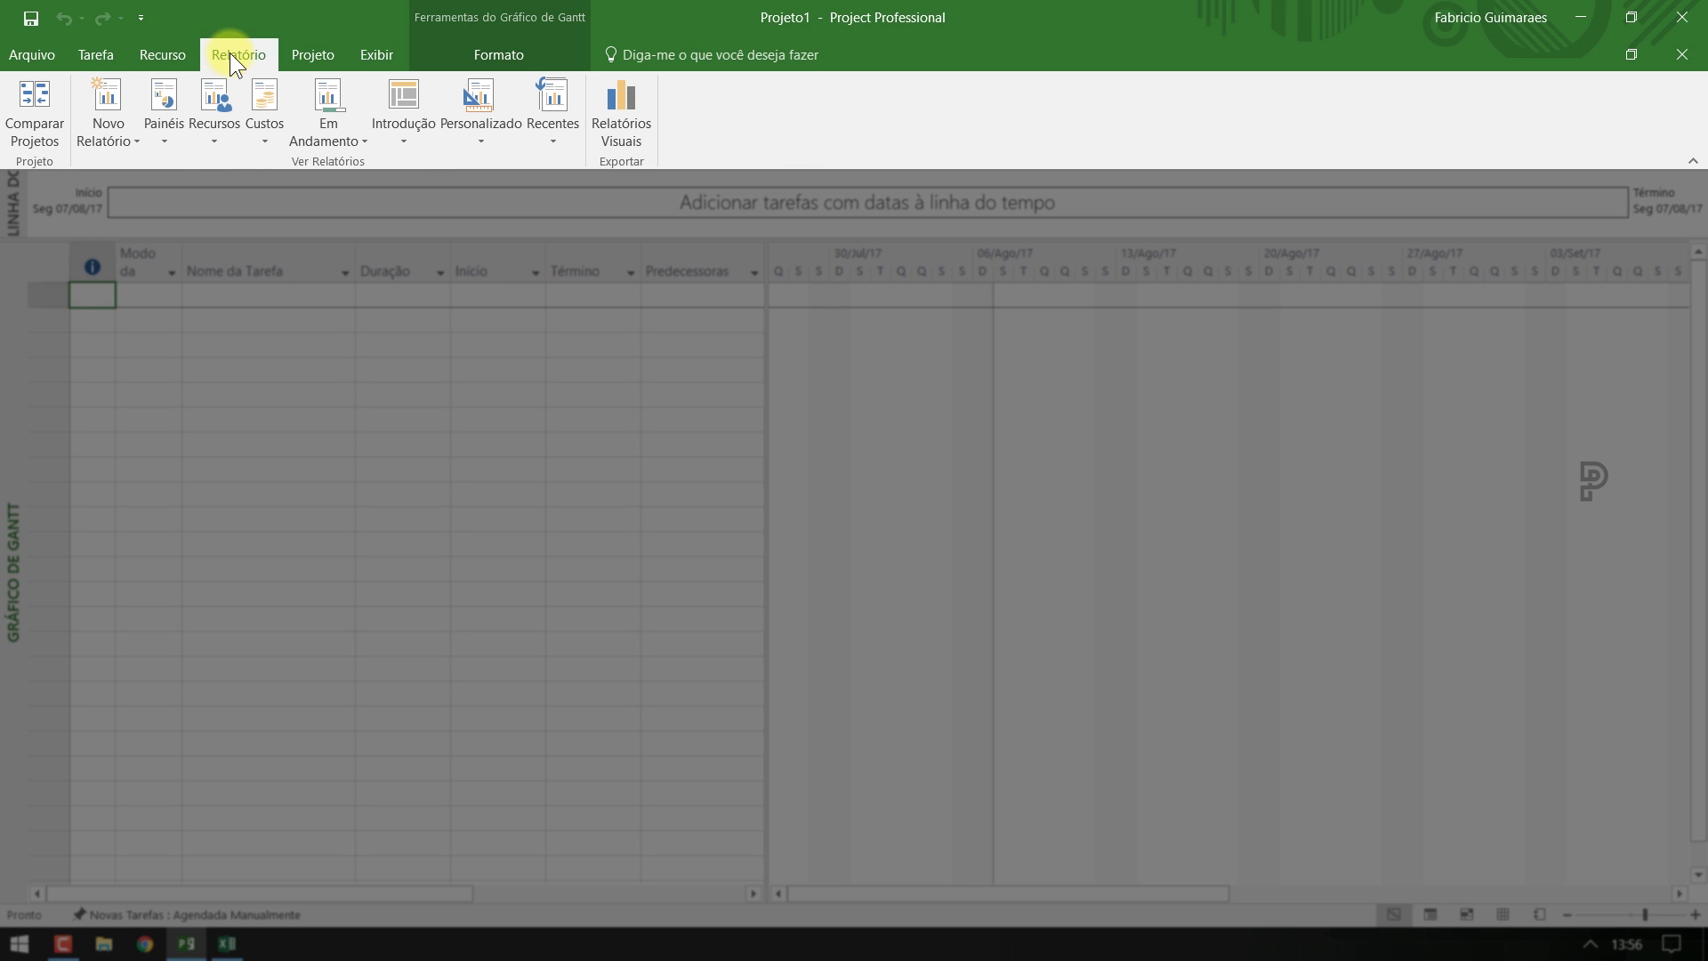
pyautogui.click(311, 53)
pyautogui.click(369, 51)
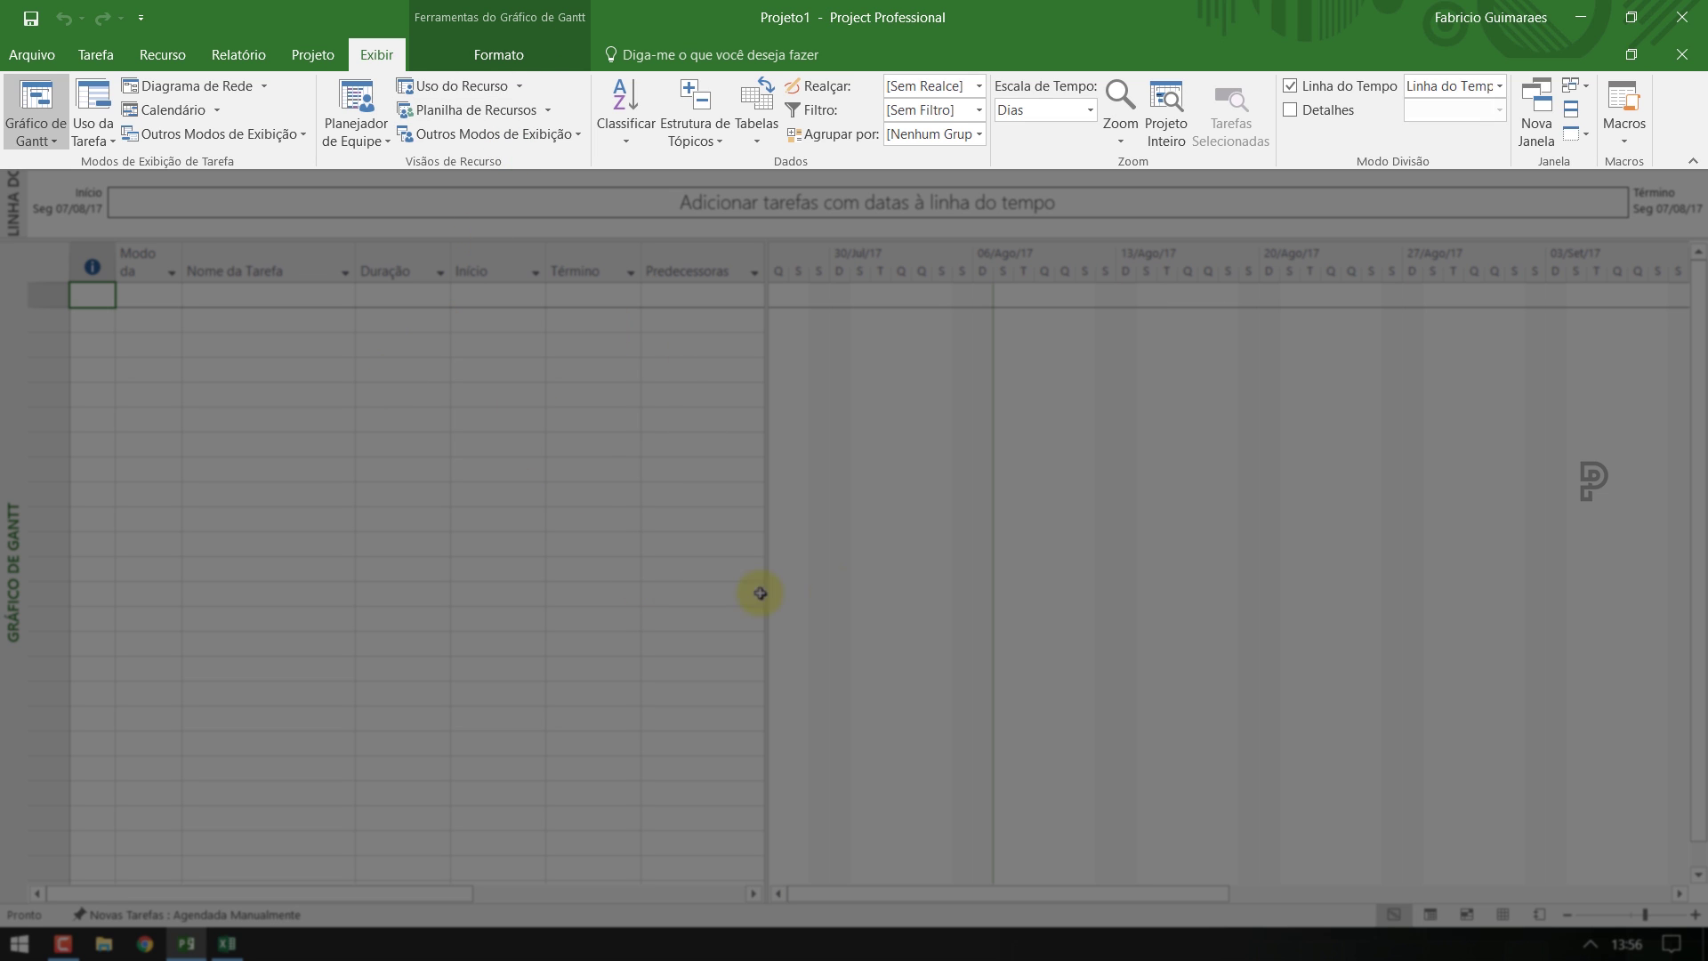
pyautogui.click(514, 56)
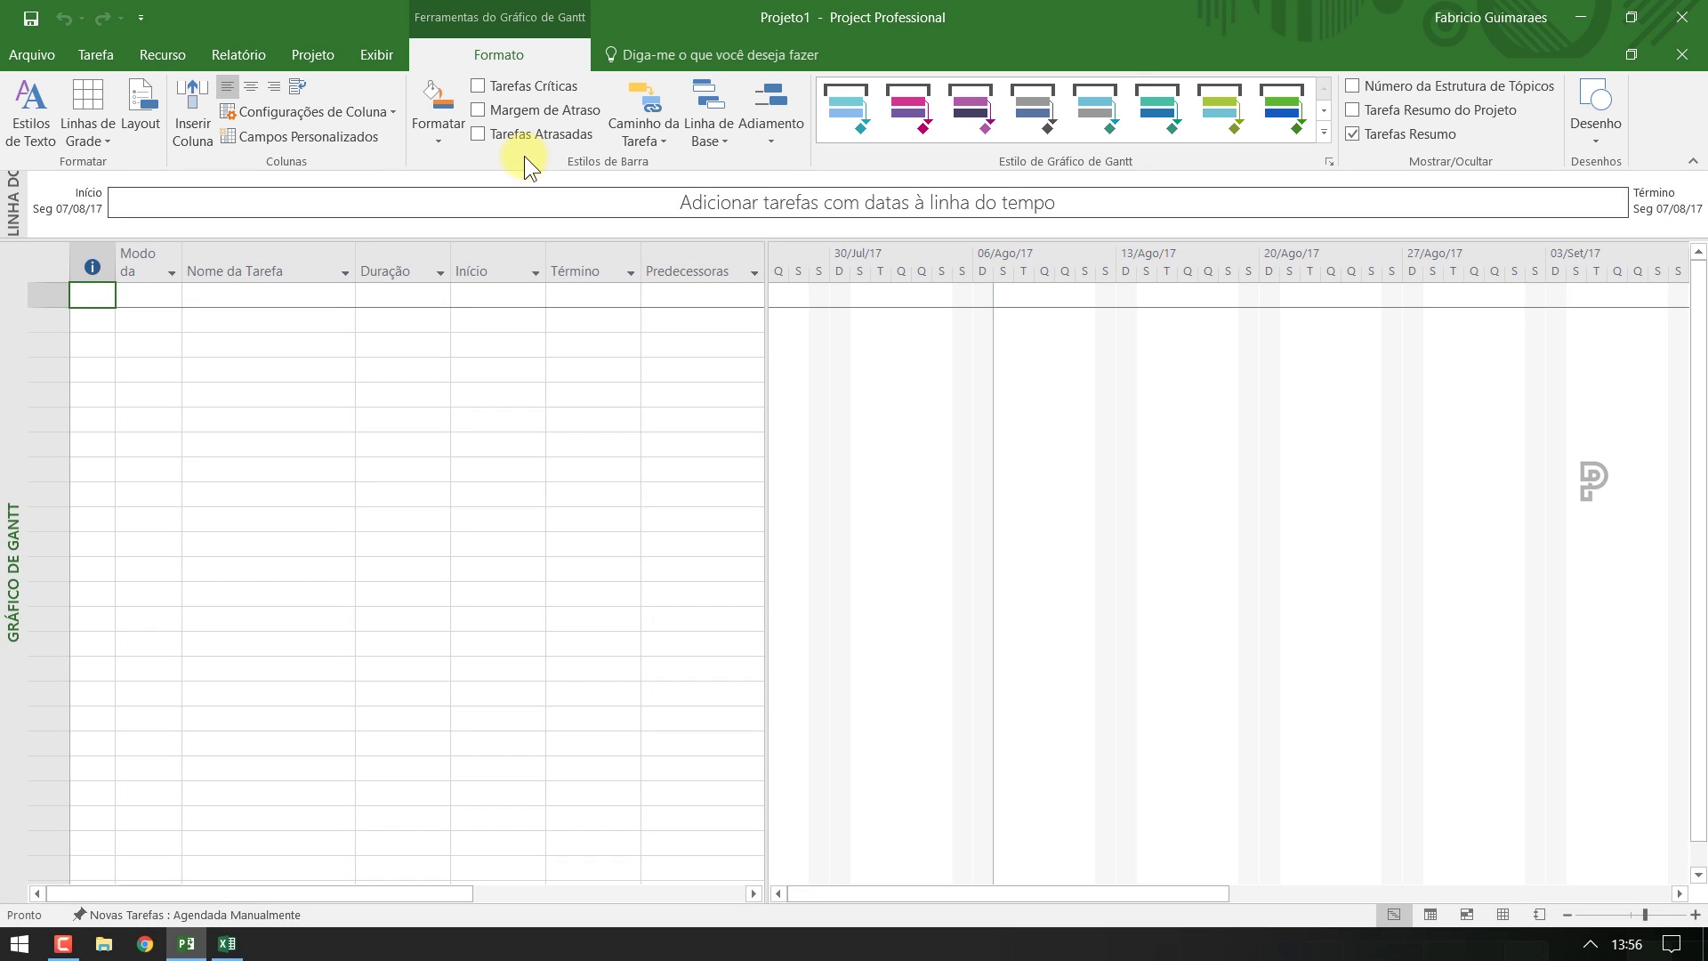
pyautogui.click(105, 55)
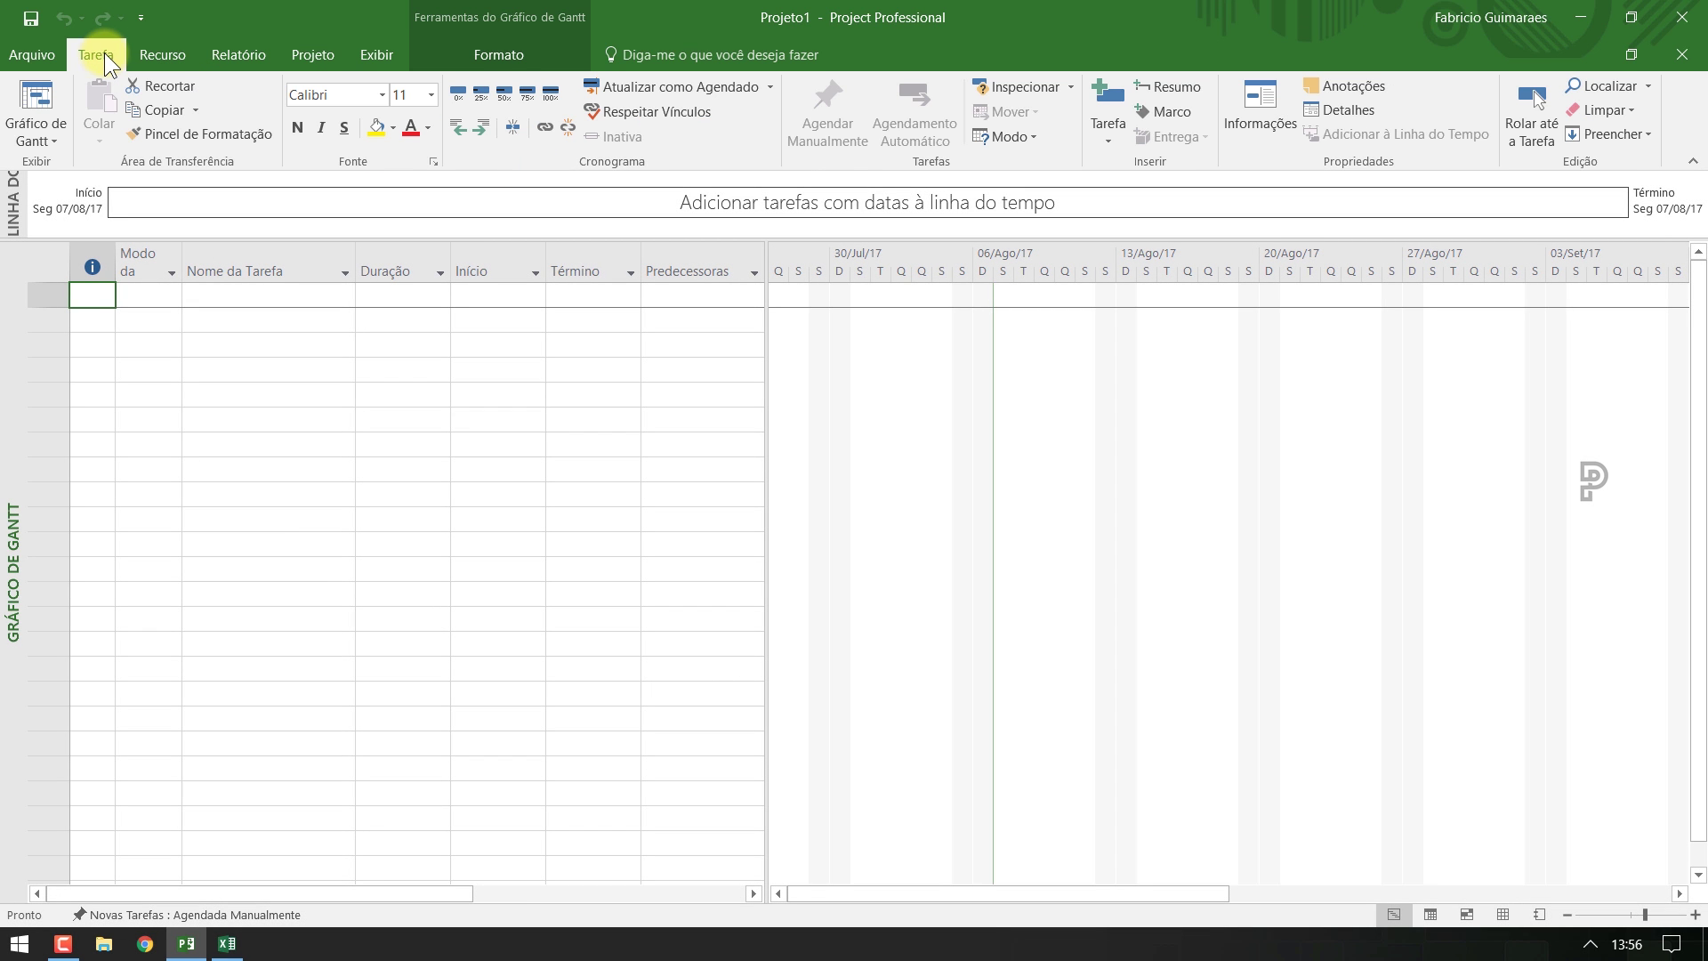
# View the general settings in the Project options and close them without changing anything
pyautogui.click(29, 55)
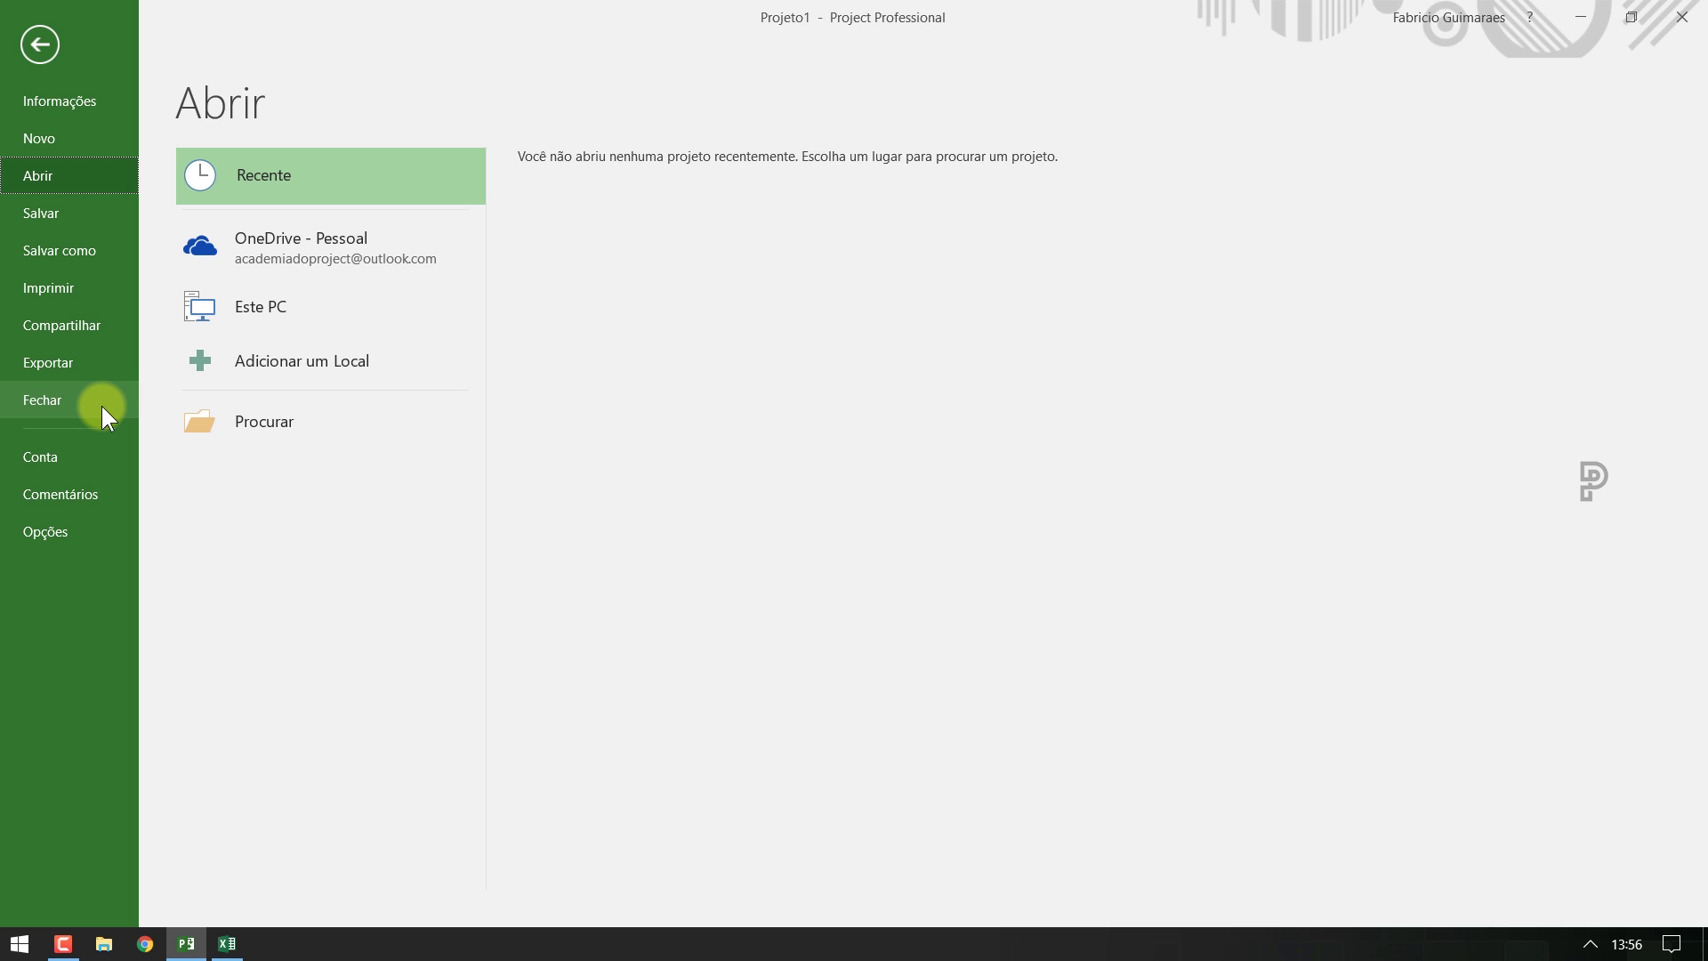
pyautogui.click(95, 534)
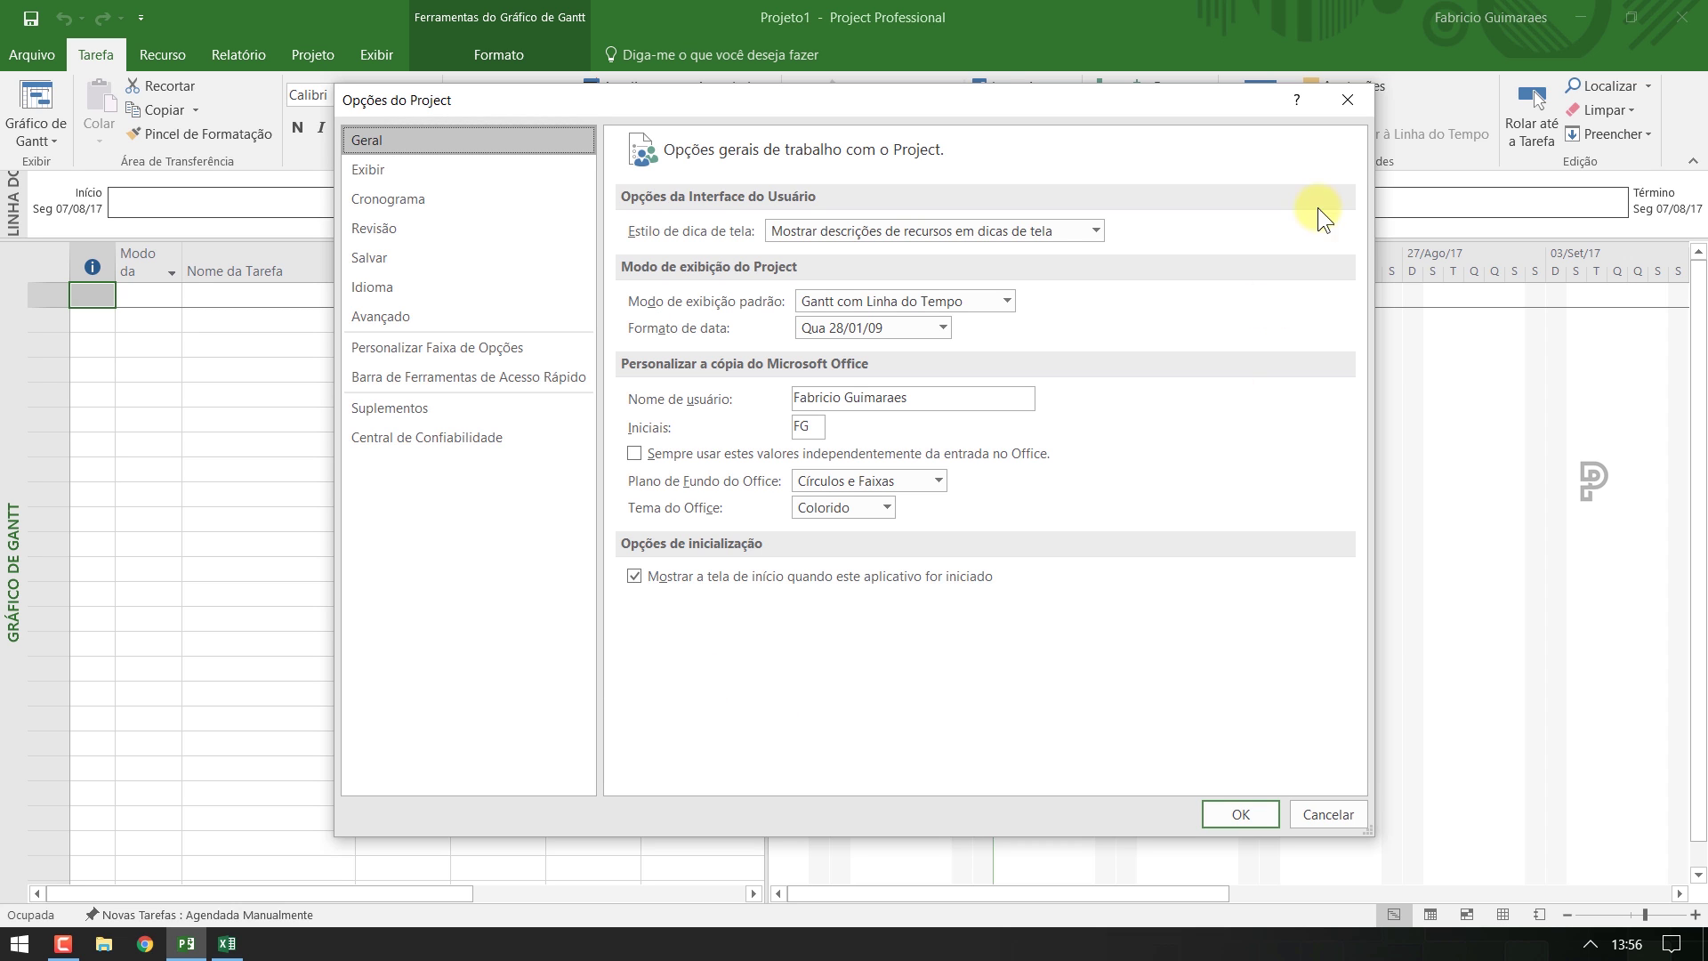
pyautogui.click(1350, 100)
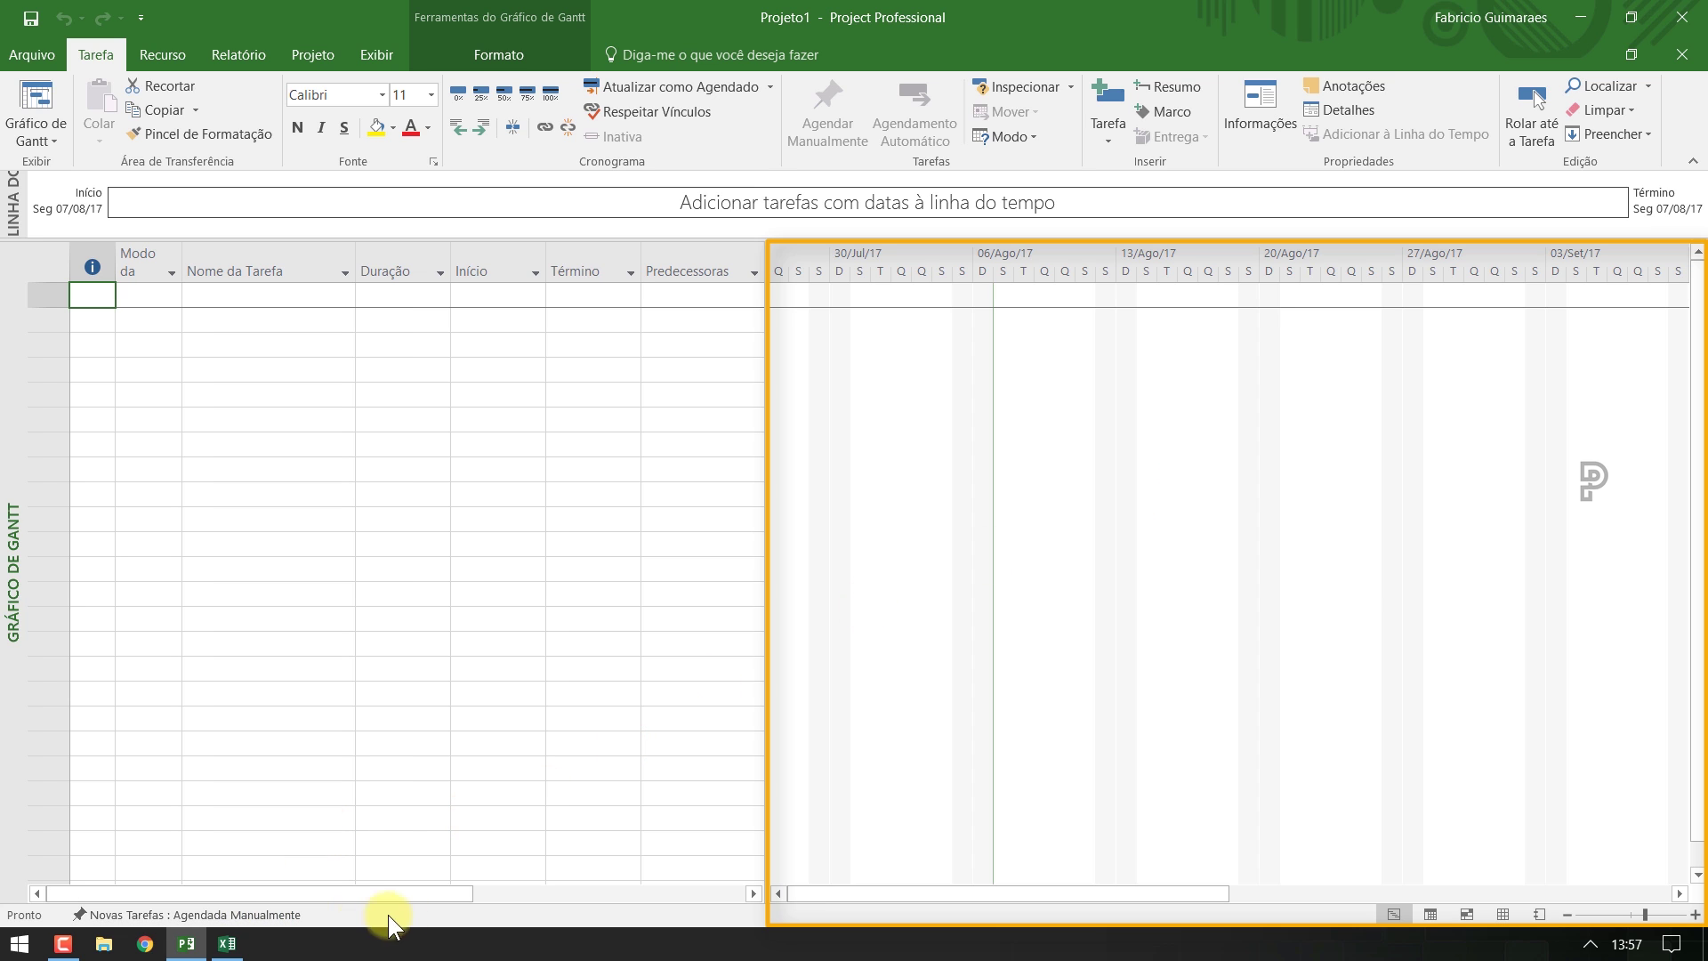
# Open the working time settings of the Padrão project calendar and add the exception Independência on 07/09/2017
pyautogui.click(267, 294)
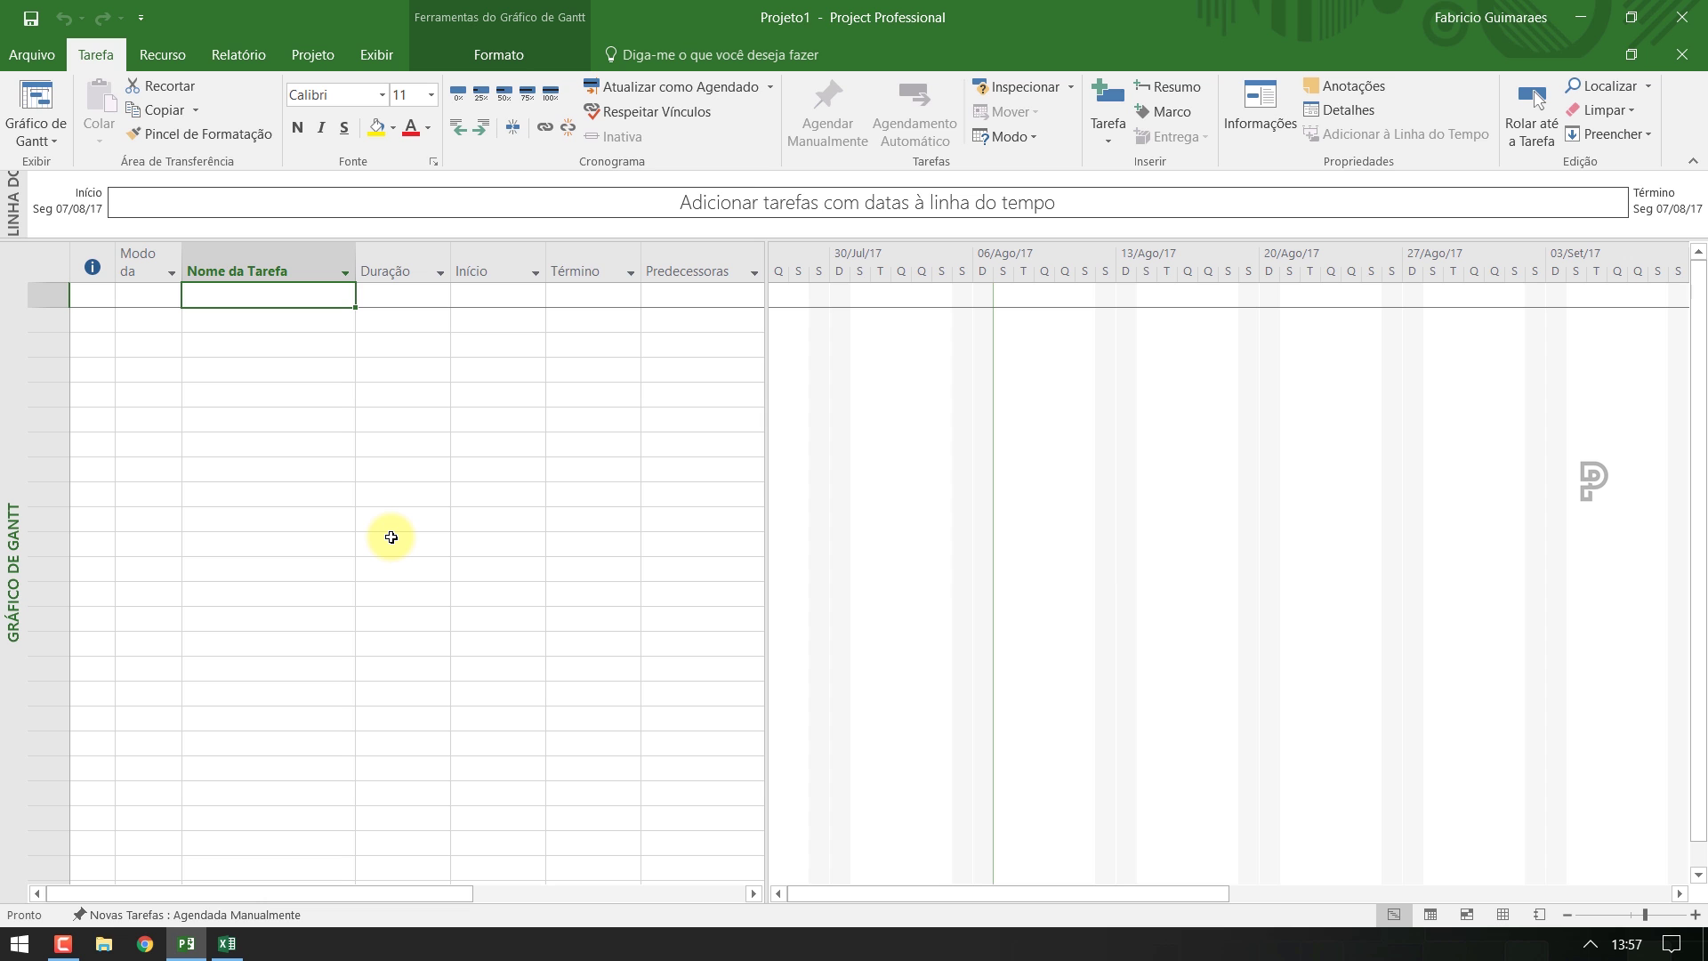
pyautogui.click(318, 53)
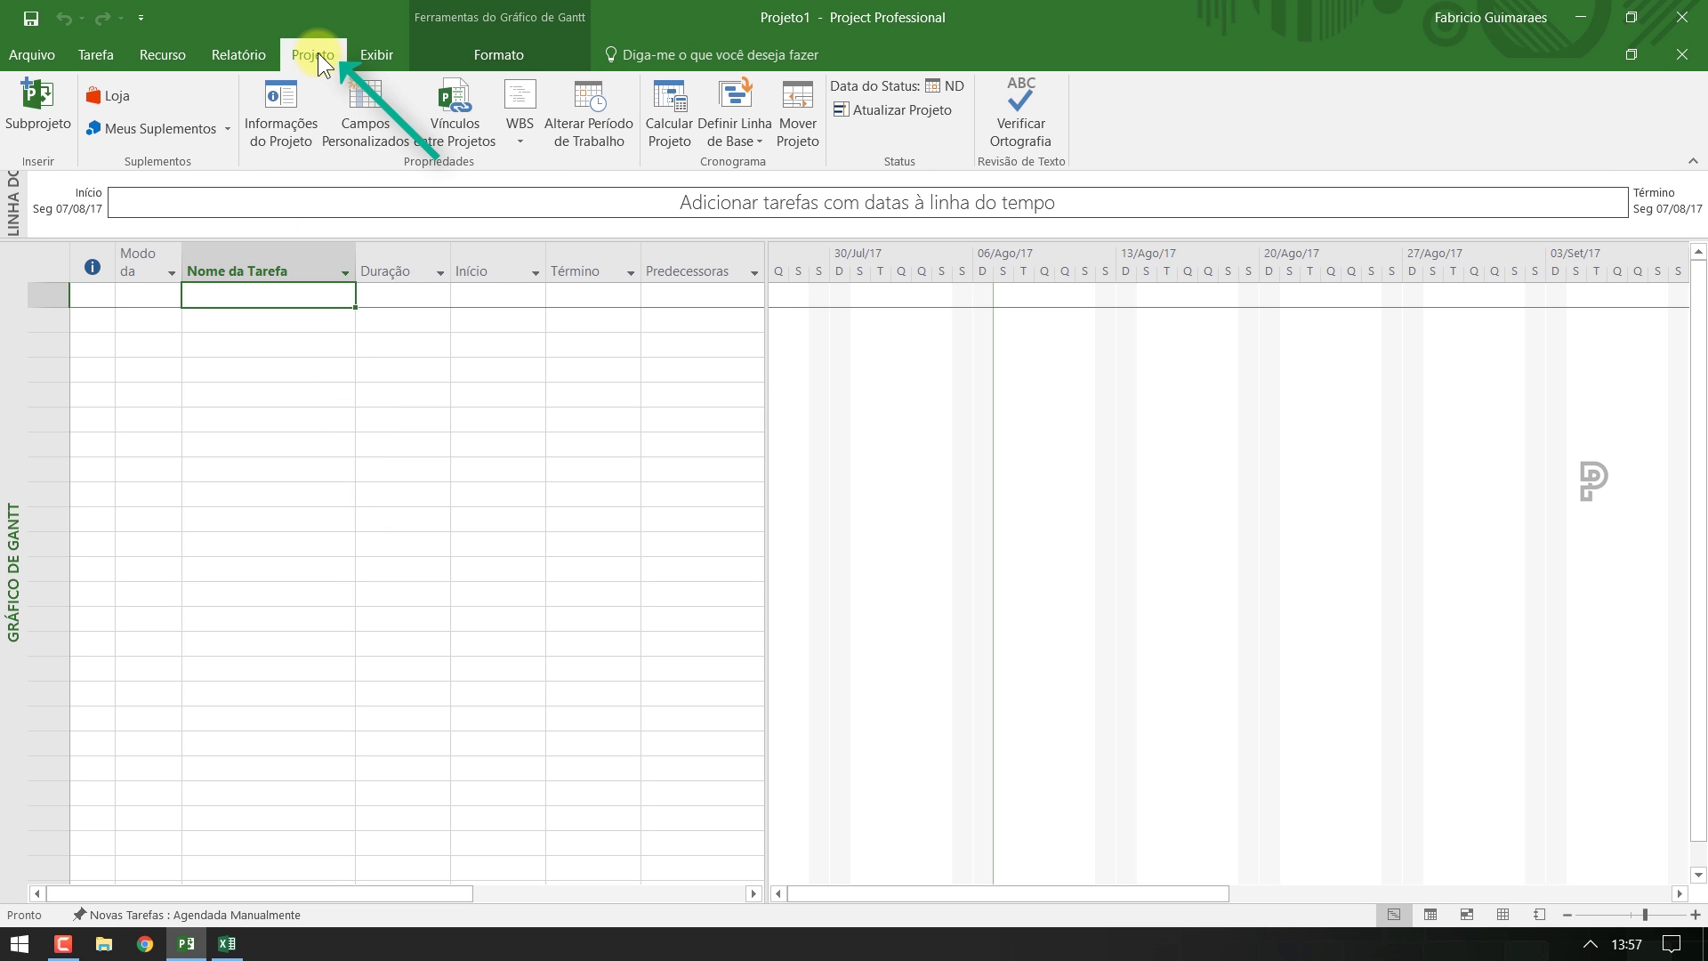
pyautogui.click(623, 132)
pyautogui.moveTo(626, 131); pyautogui.dragTo(633, 180)
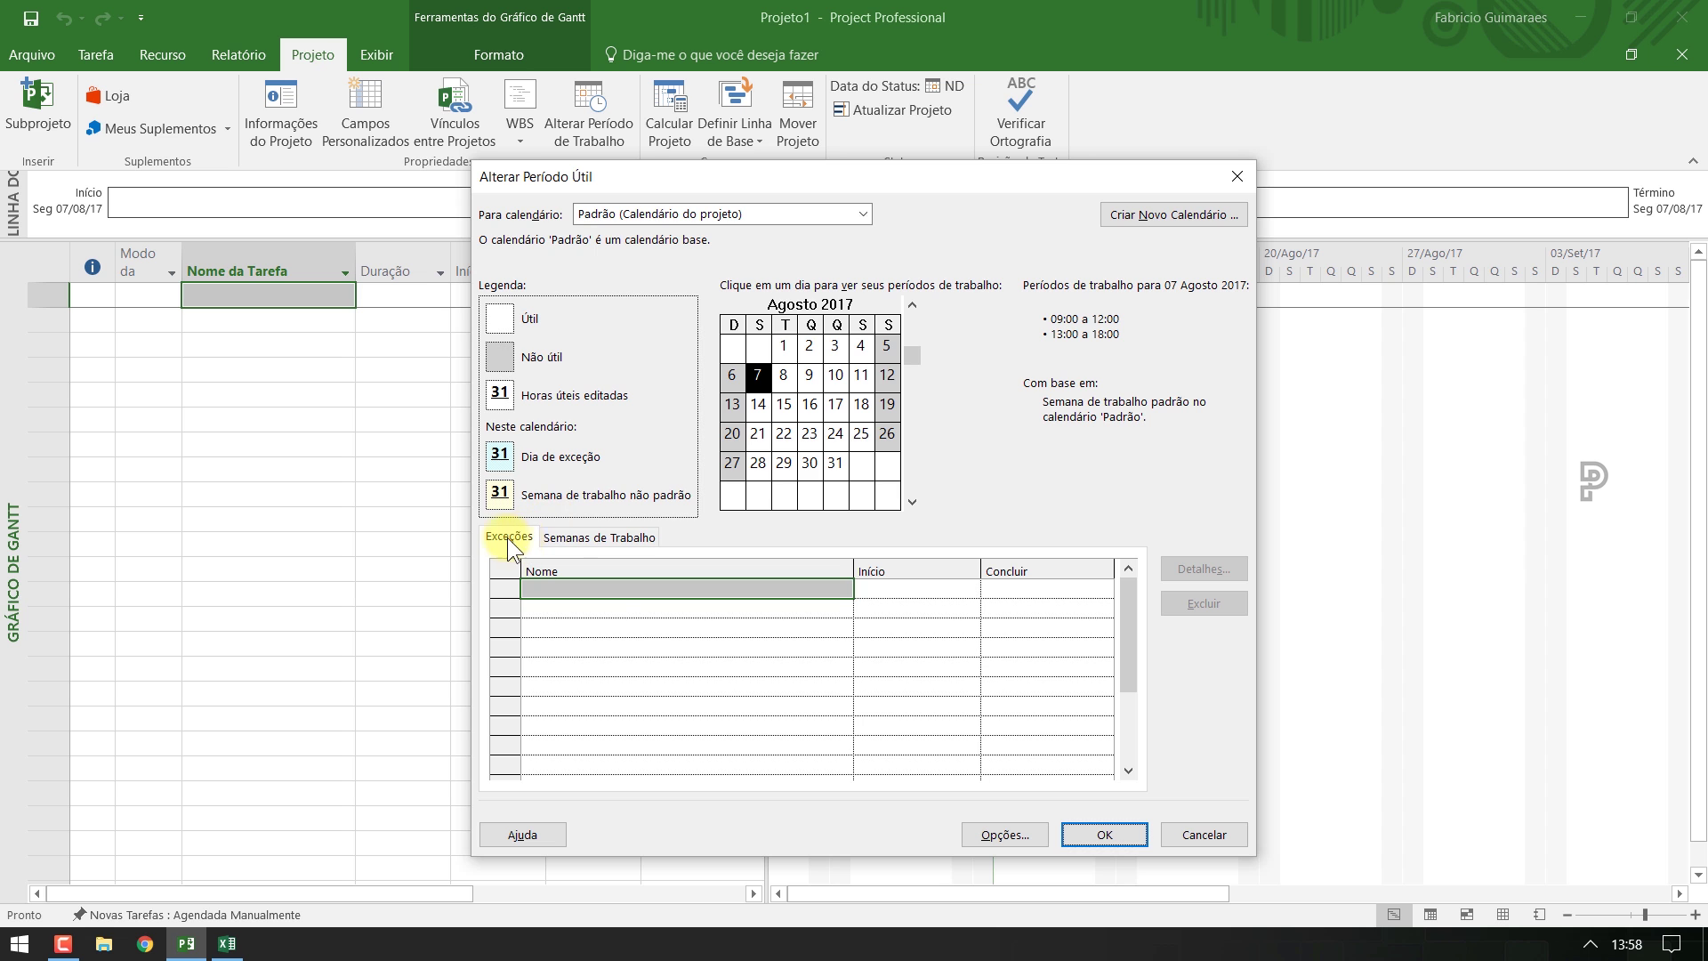
pyautogui.click(584, 587)
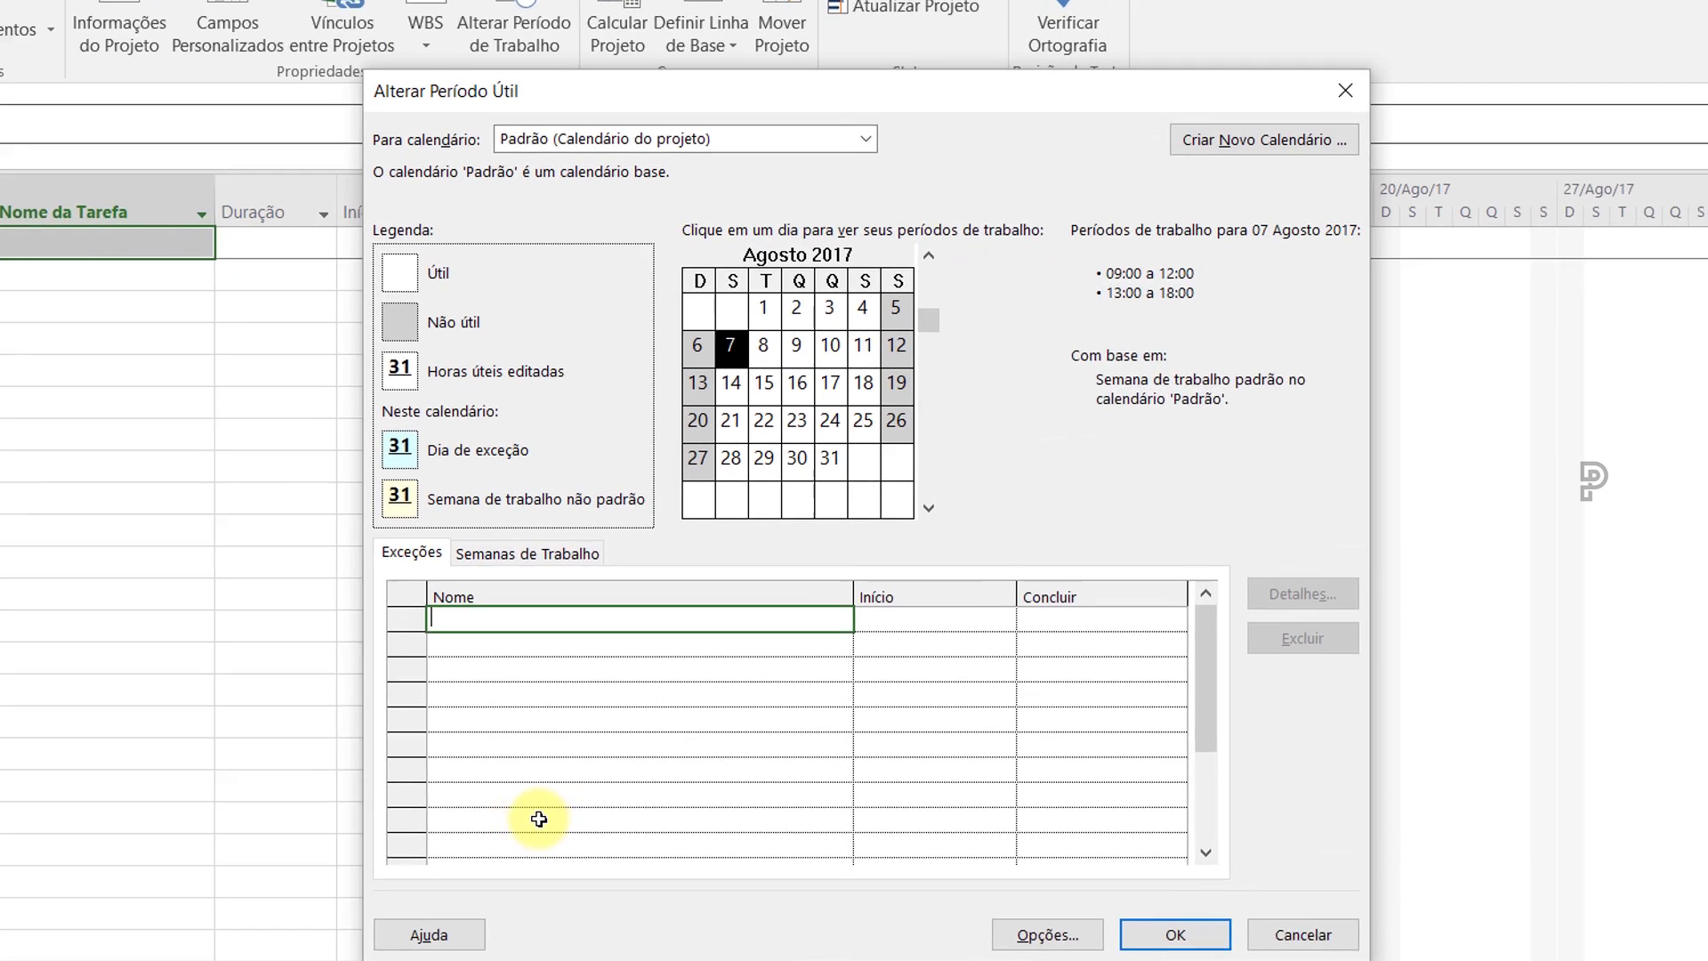
pyautogui.write('Independ')
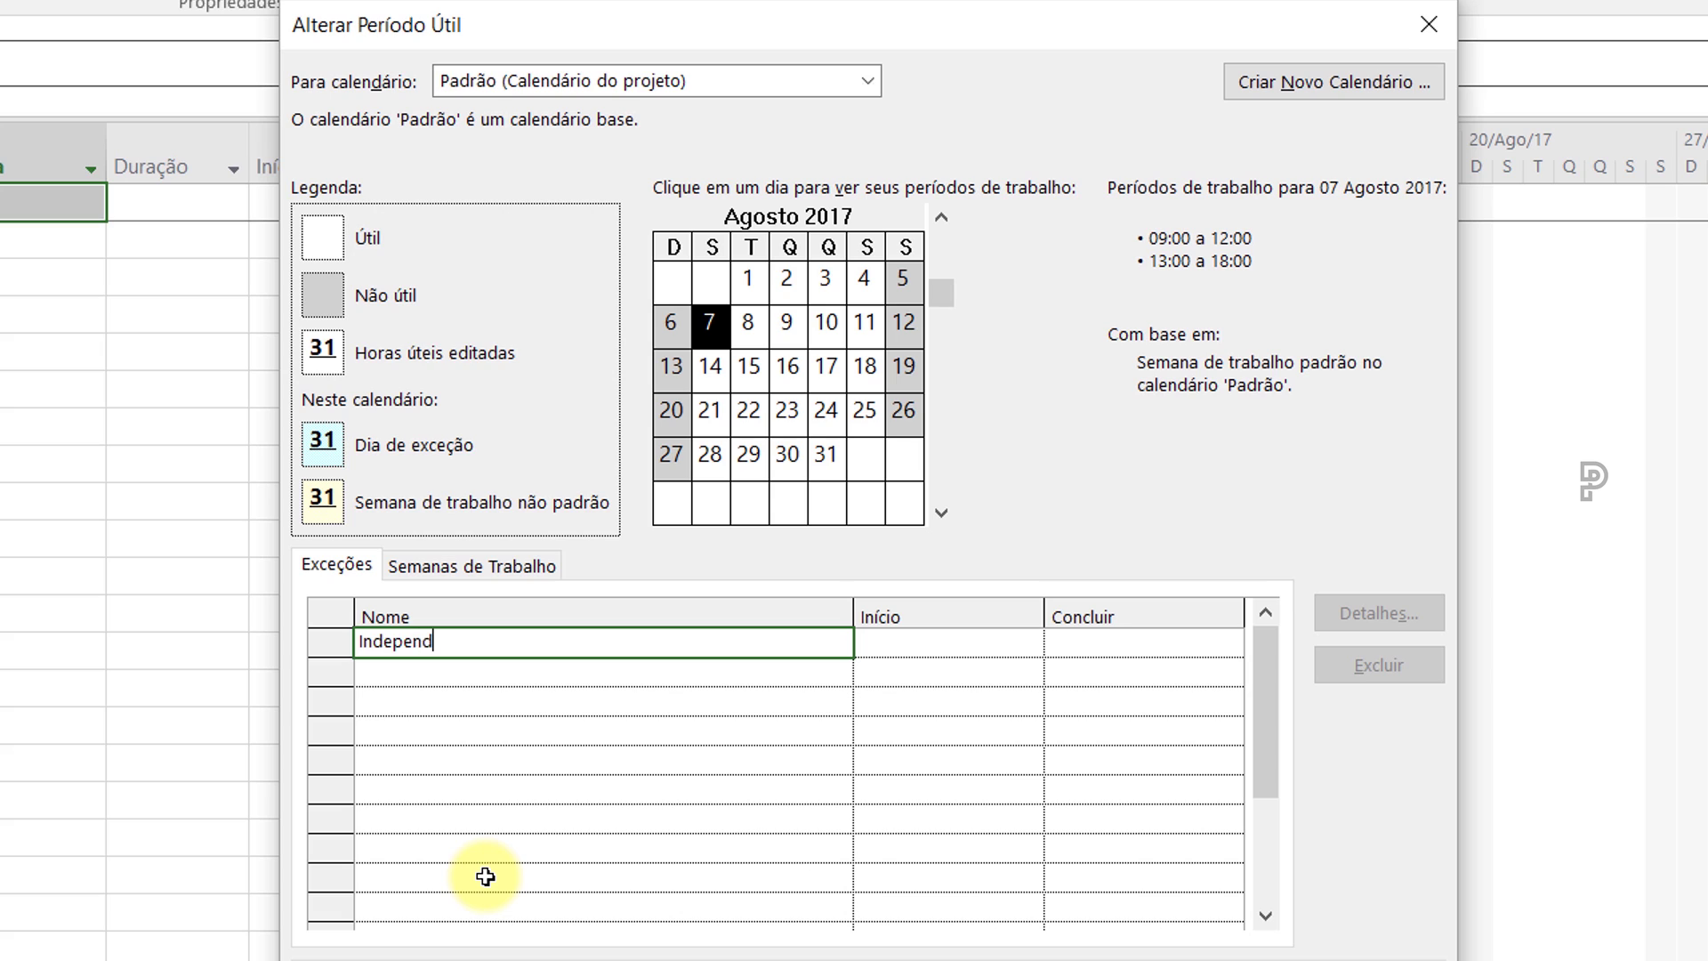
pyautogui.write('ência')
pyautogui.press('Tab')
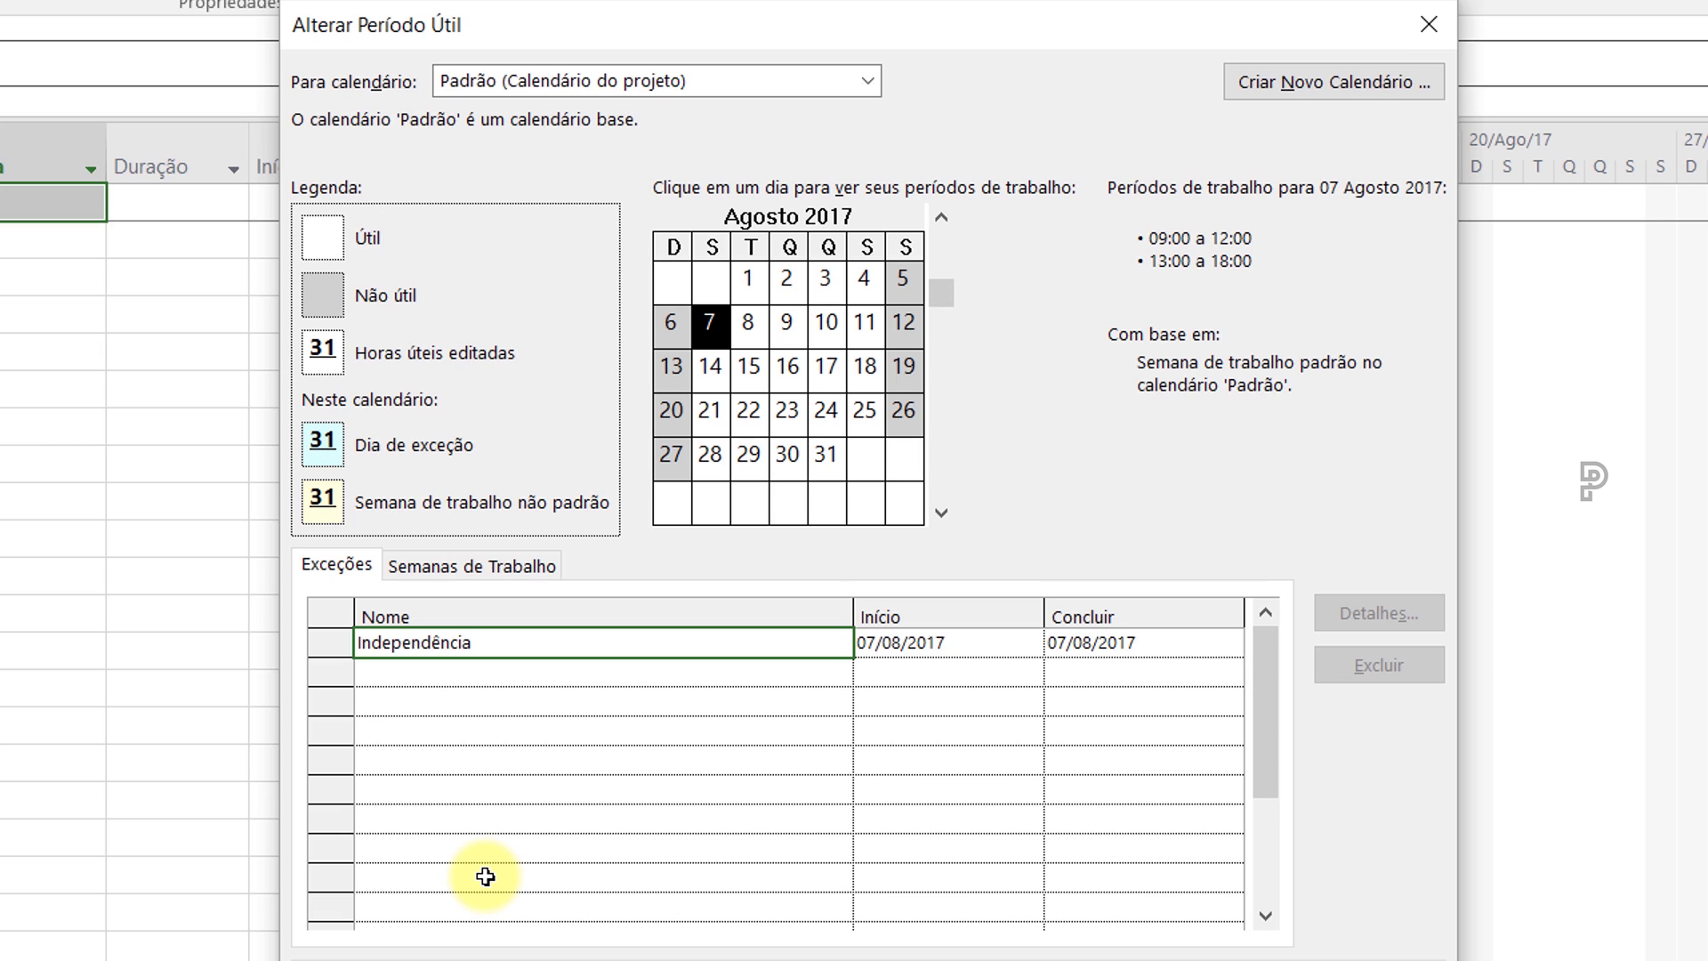
pyautogui.write('7/9')
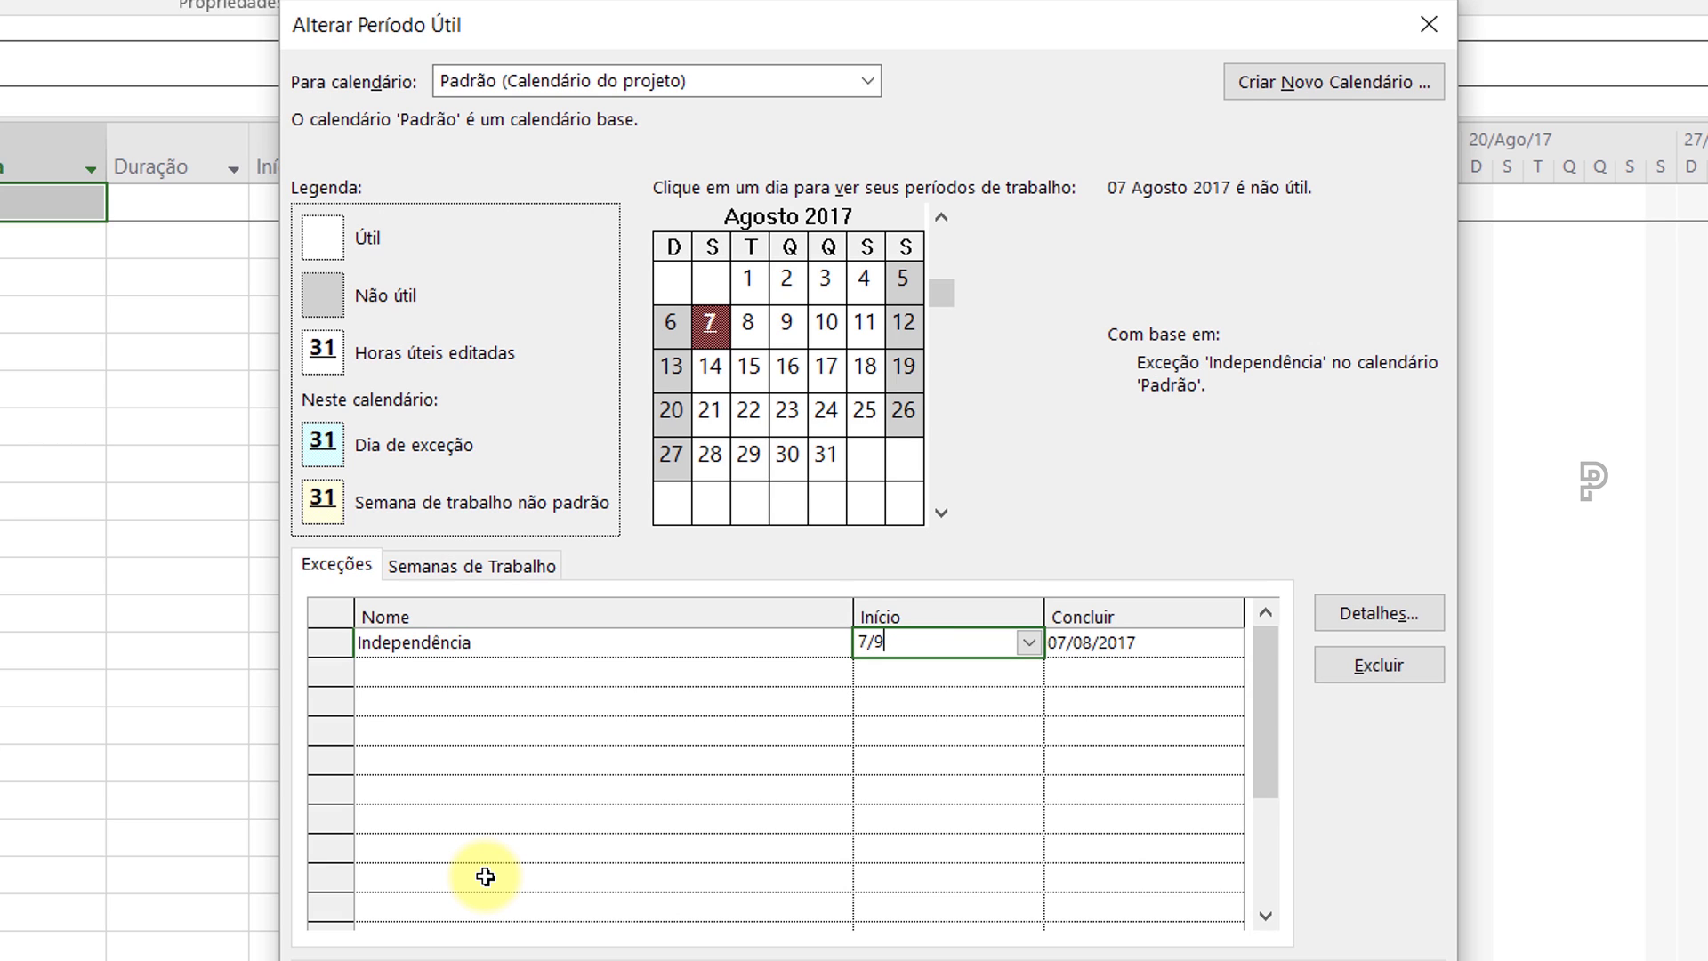
pyautogui.press('Tab')
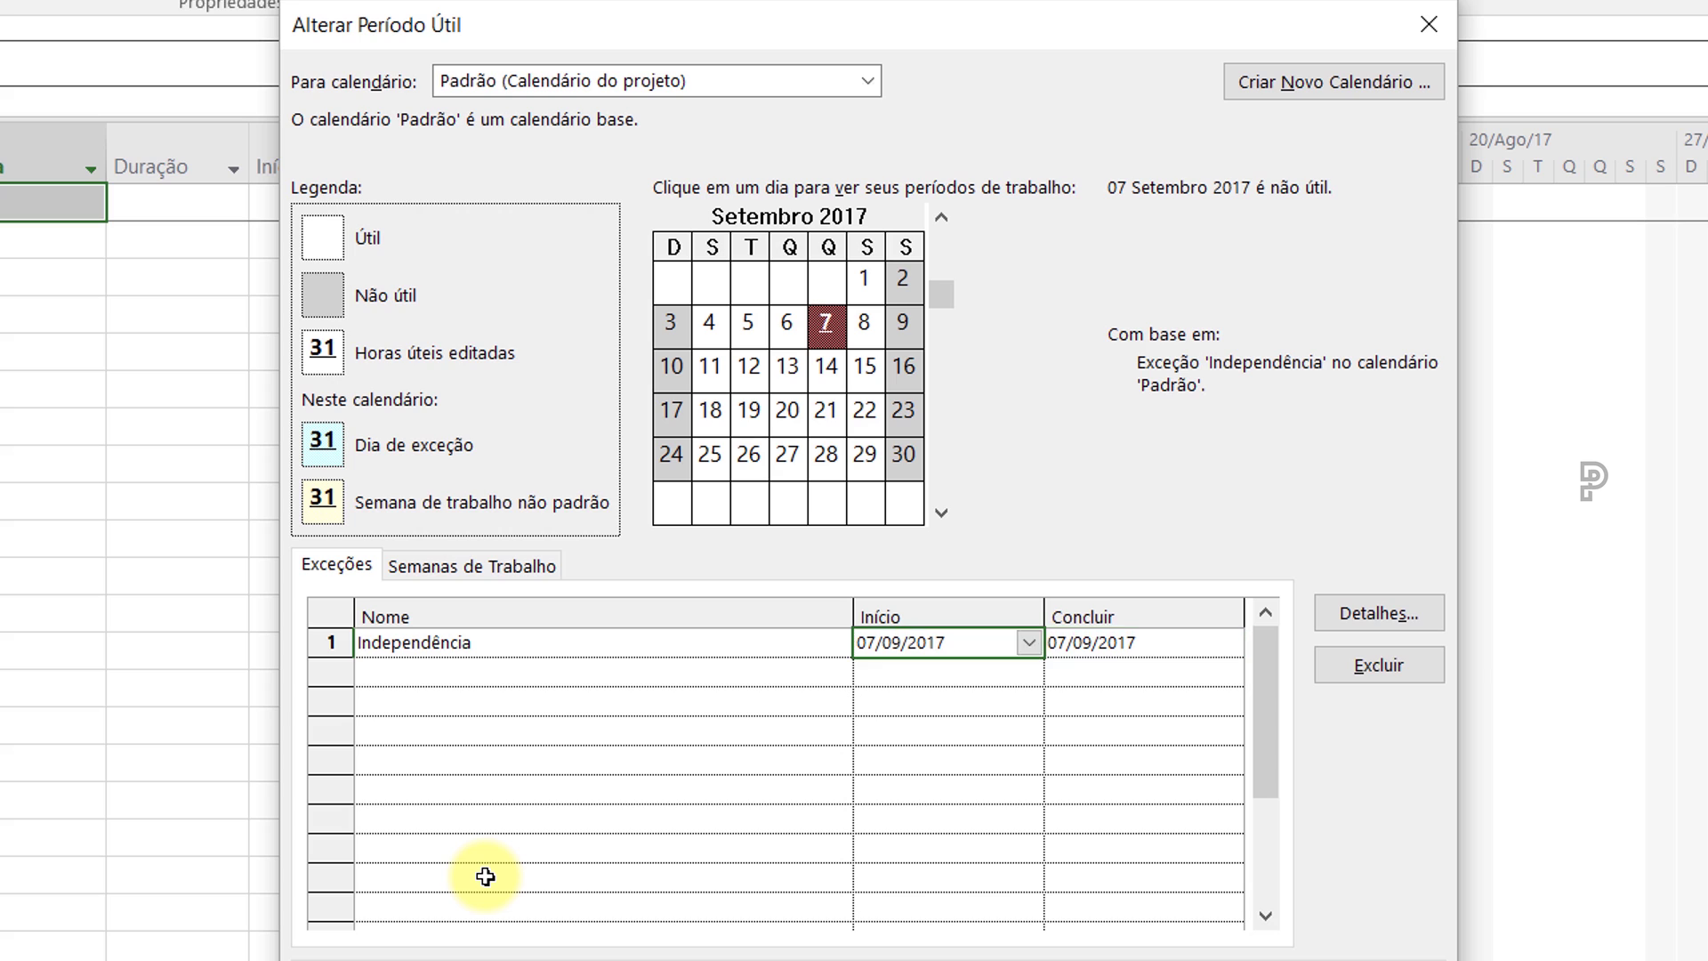
pyautogui.press('Tab')
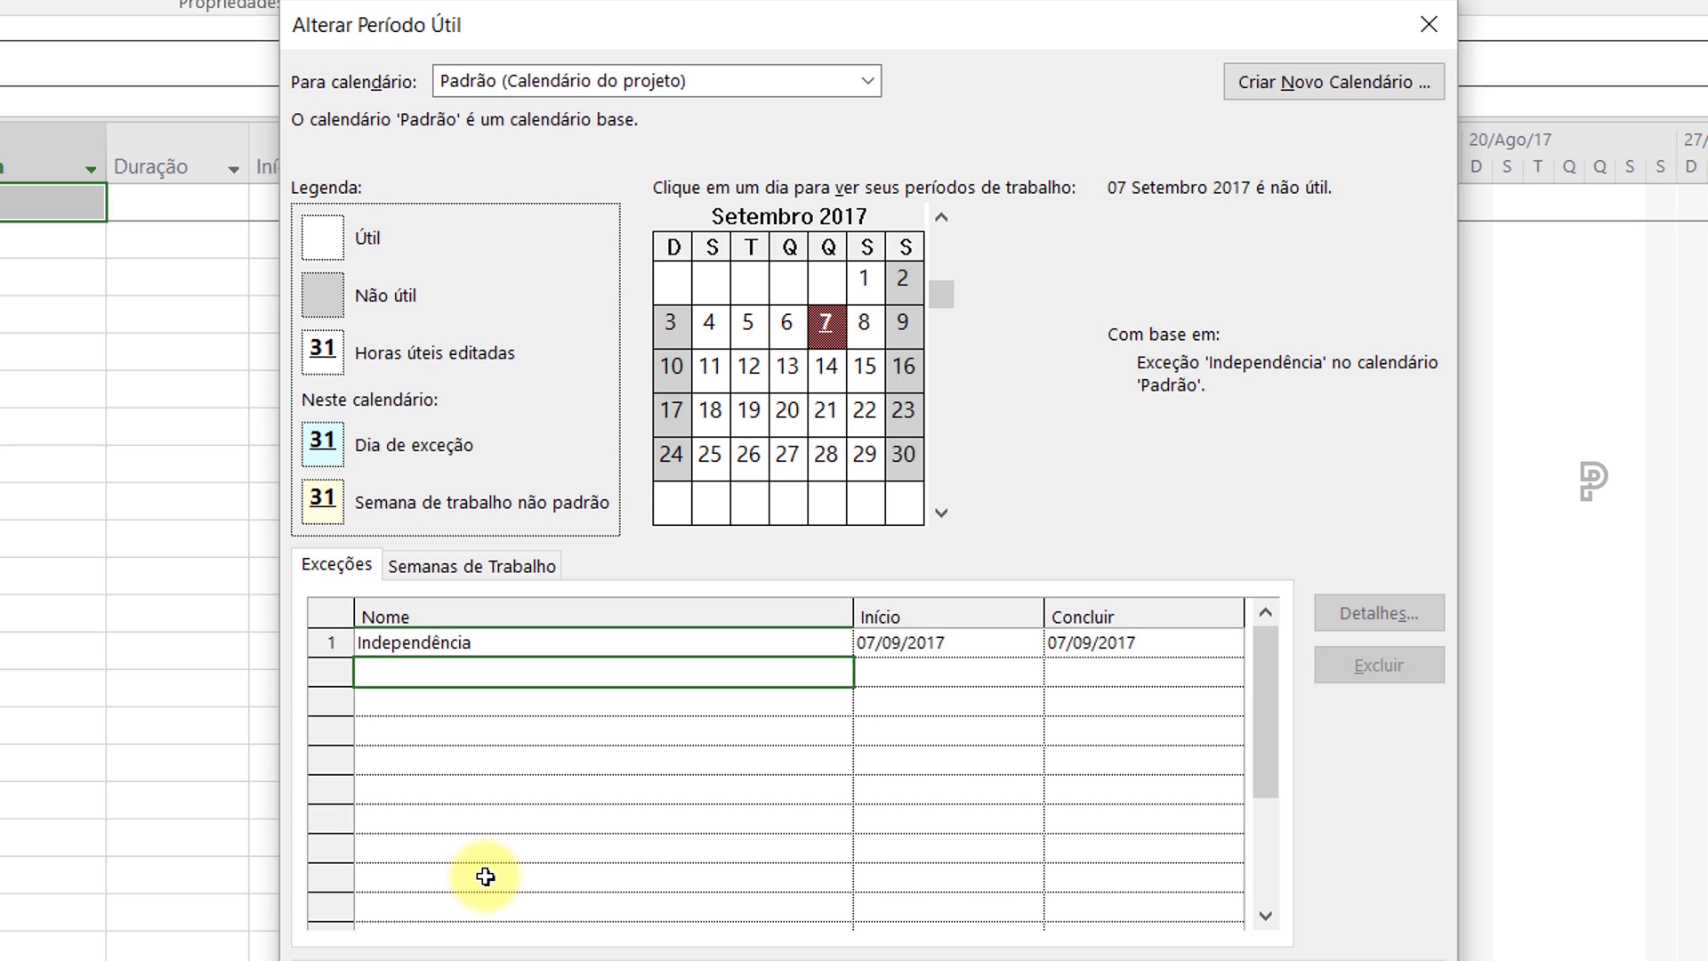
# Add the calendar exception Finados on 02/11/2017
pyautogui.write('Finados')
pyautogui.press('Tab')
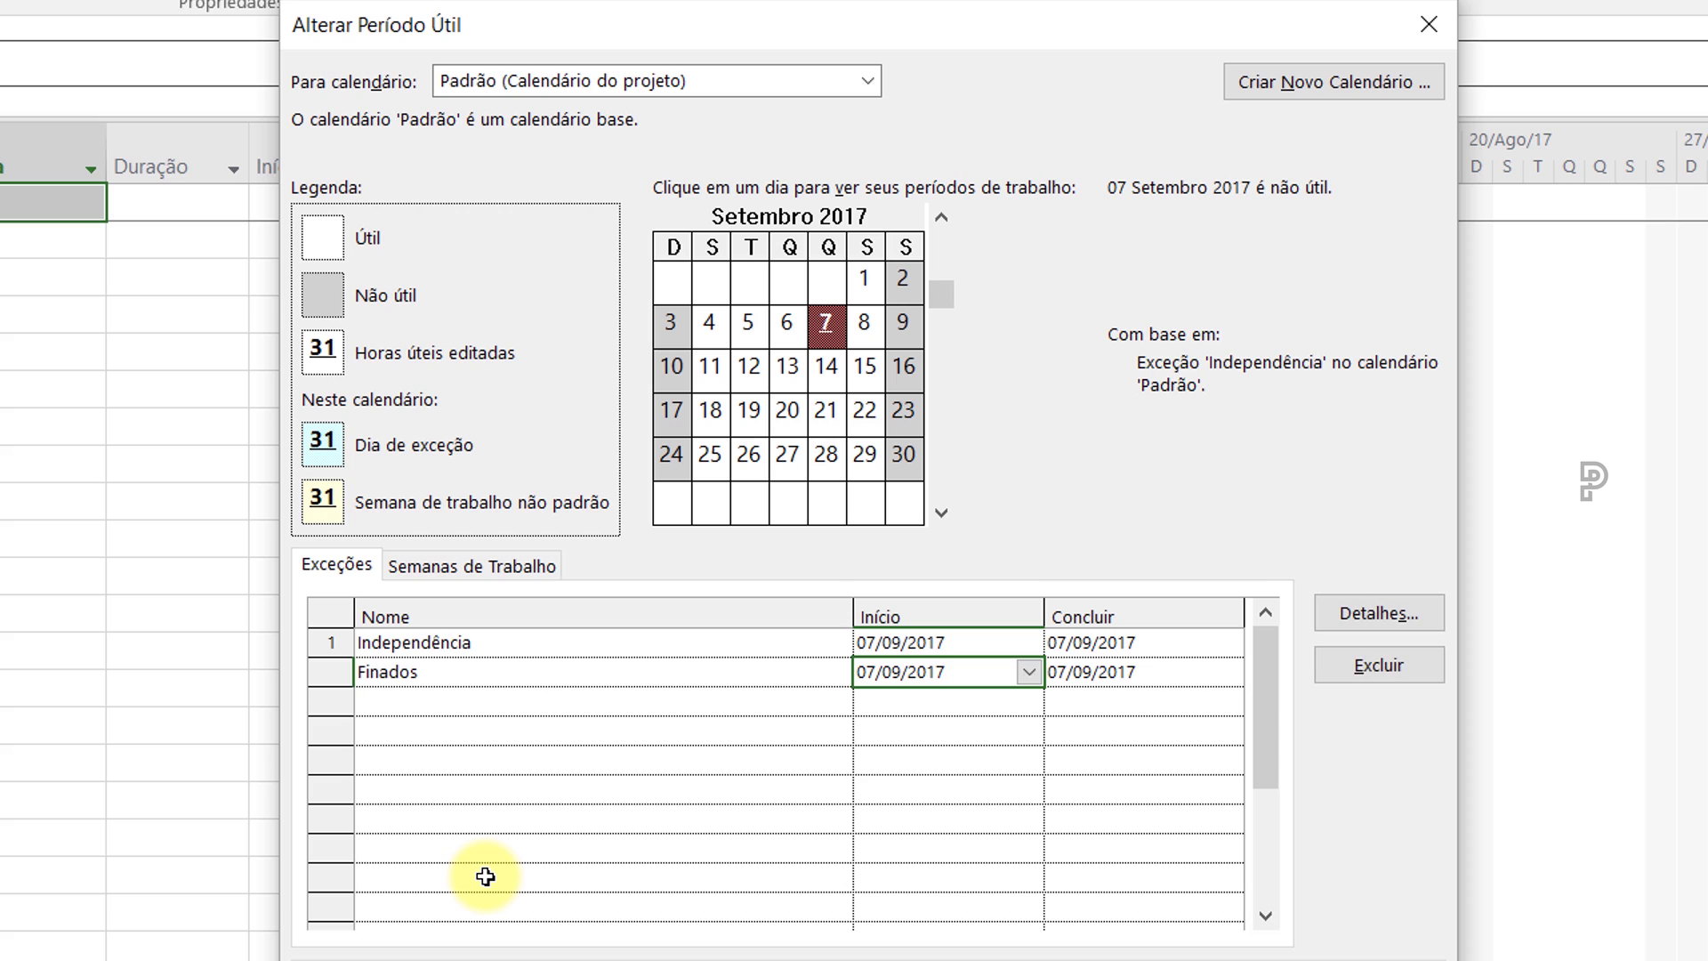
pyautogui.write('02/11/2017')
pyautogui.press('Tab')
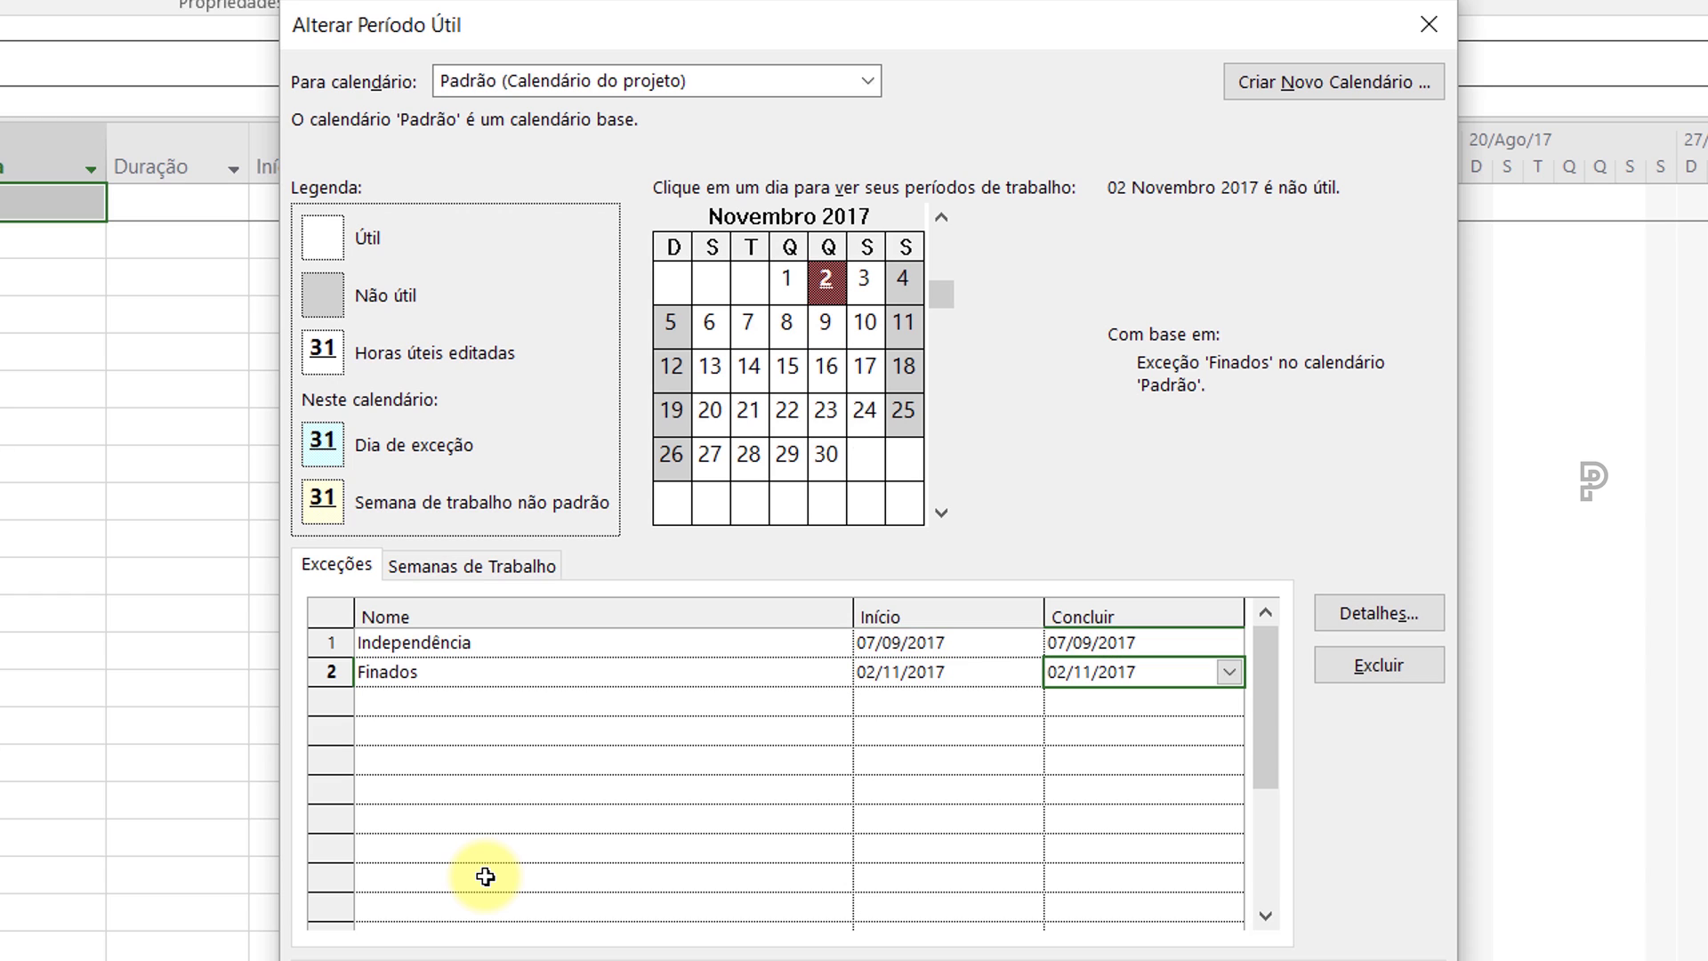
pyautogui.press('Tab')
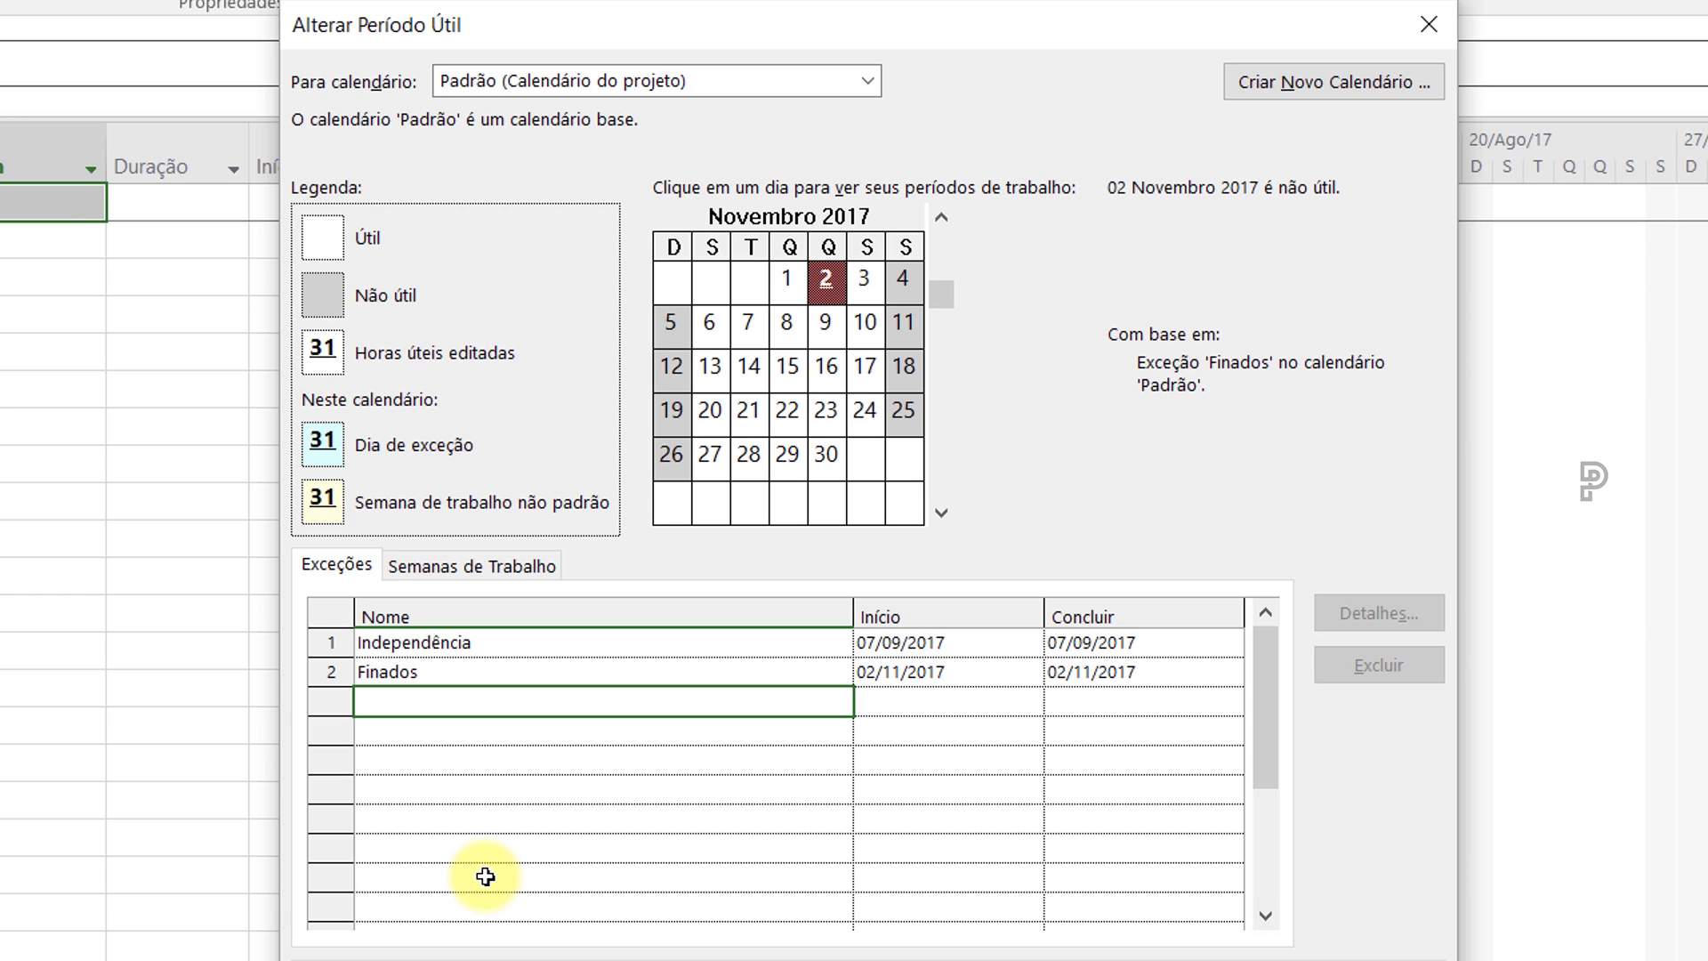
# Add the calendar exception República on 15/11/2017
pyautogui.write('República')
pyautogui.press('Tab')
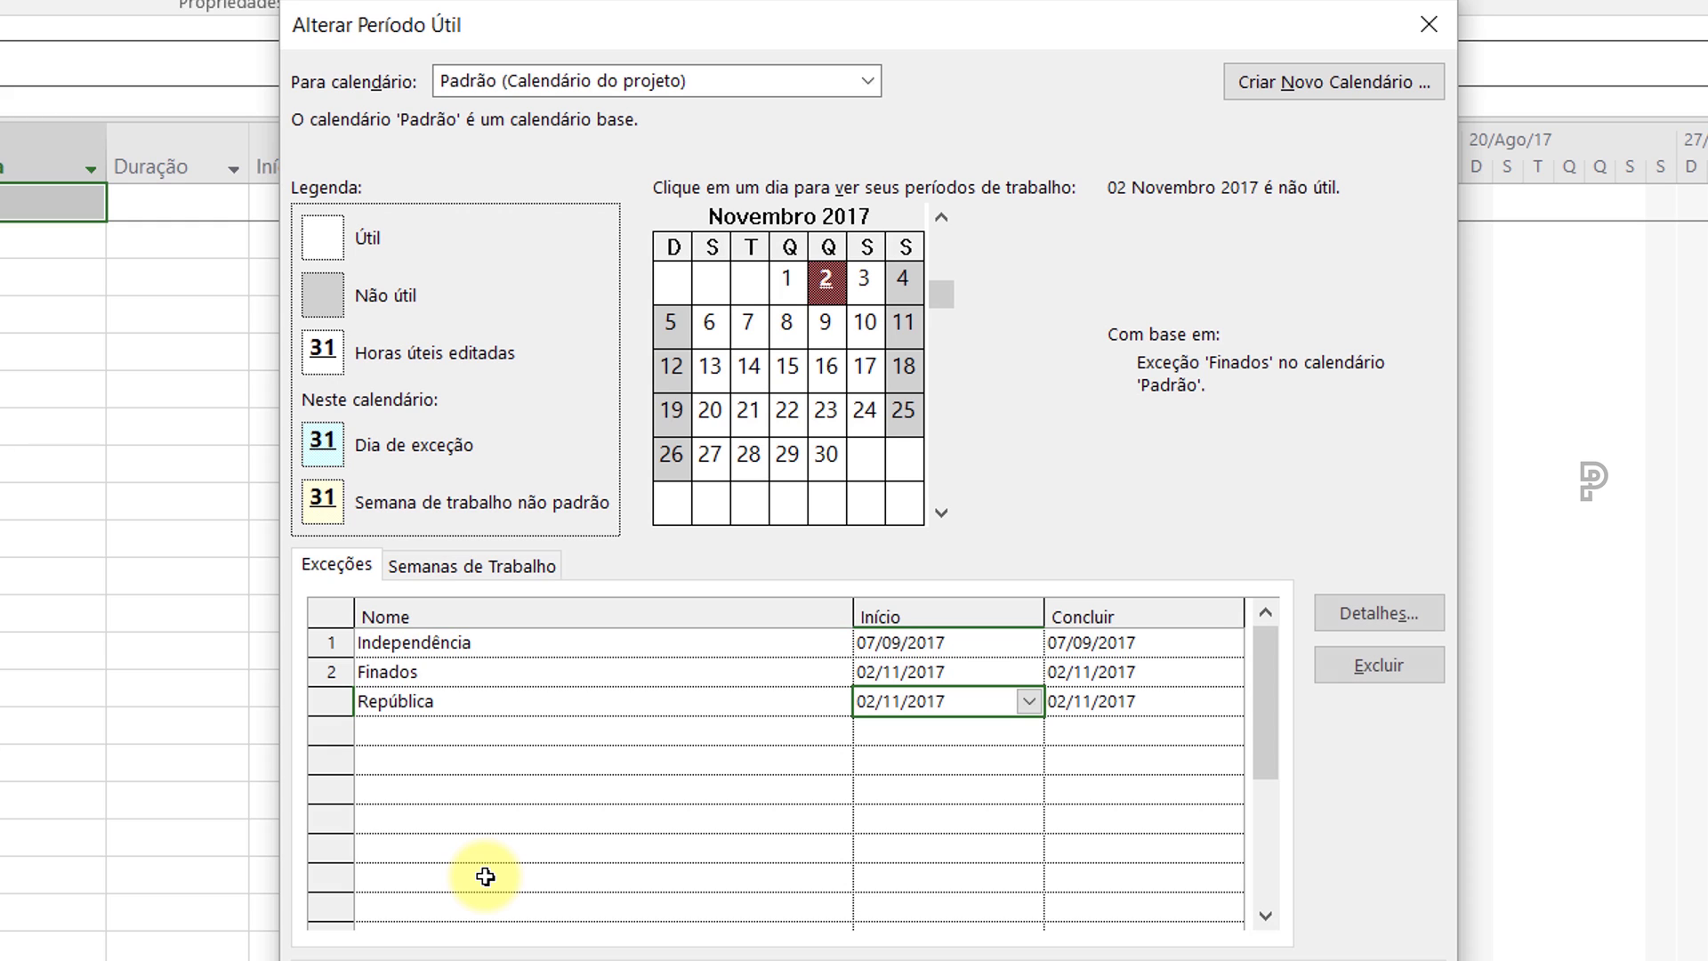
pyautogui.write('15/11')
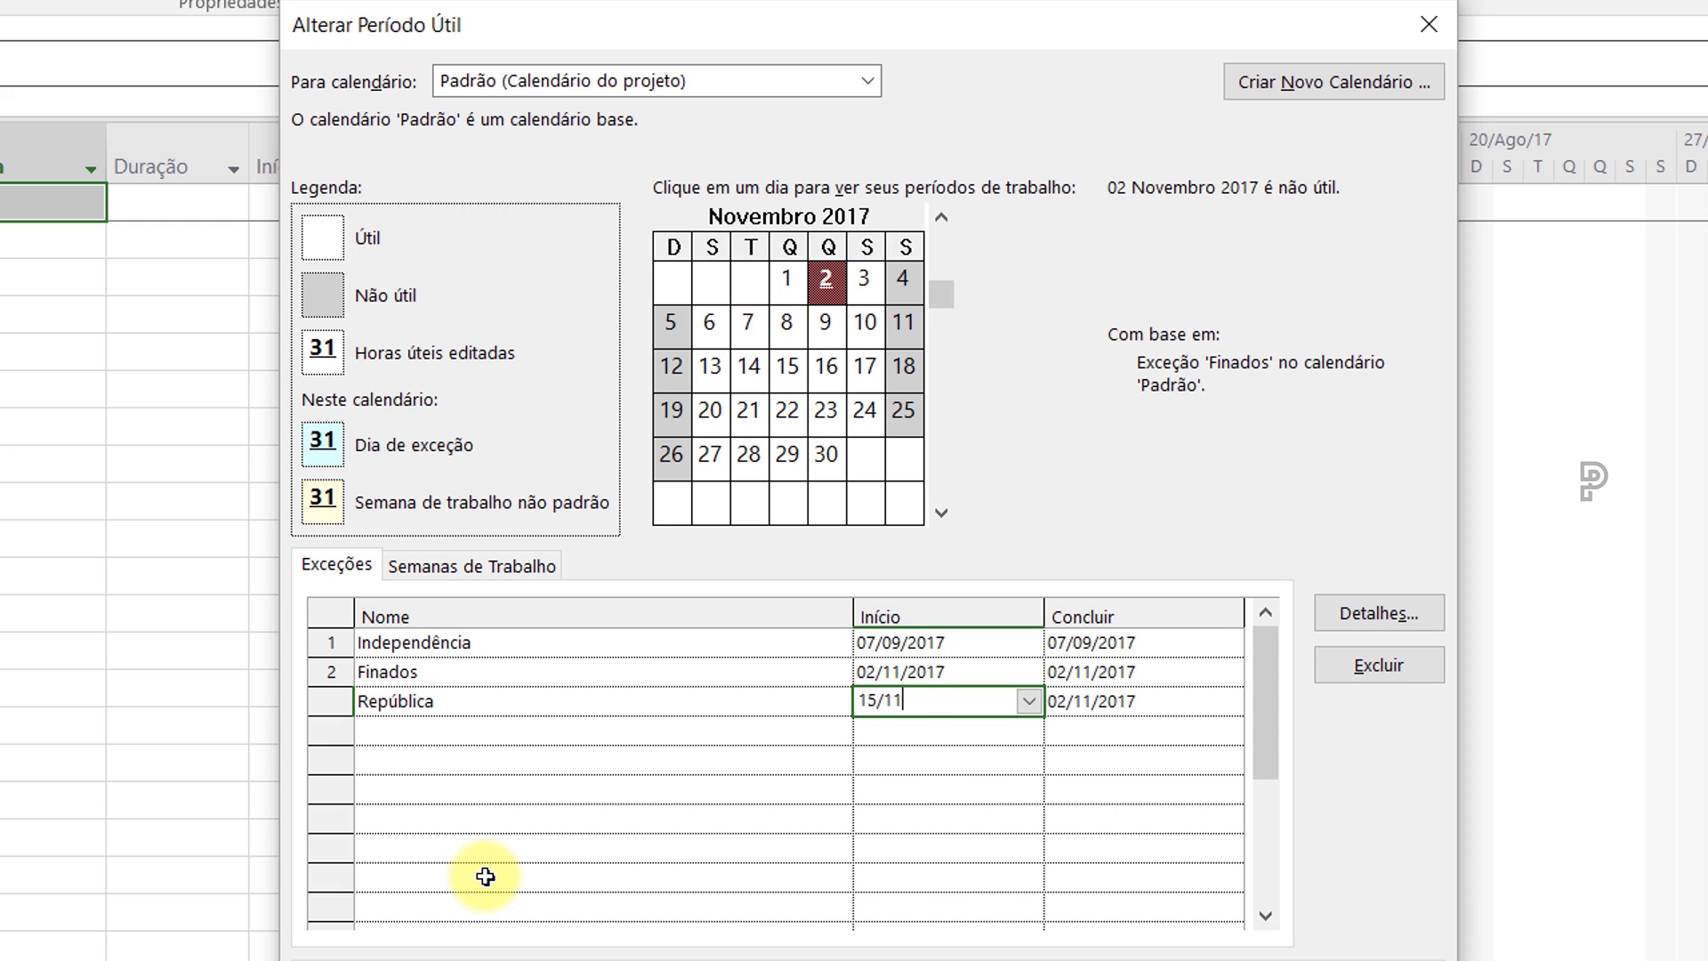
pyautogui.press('Tab')
pyautogui.press('Tab')
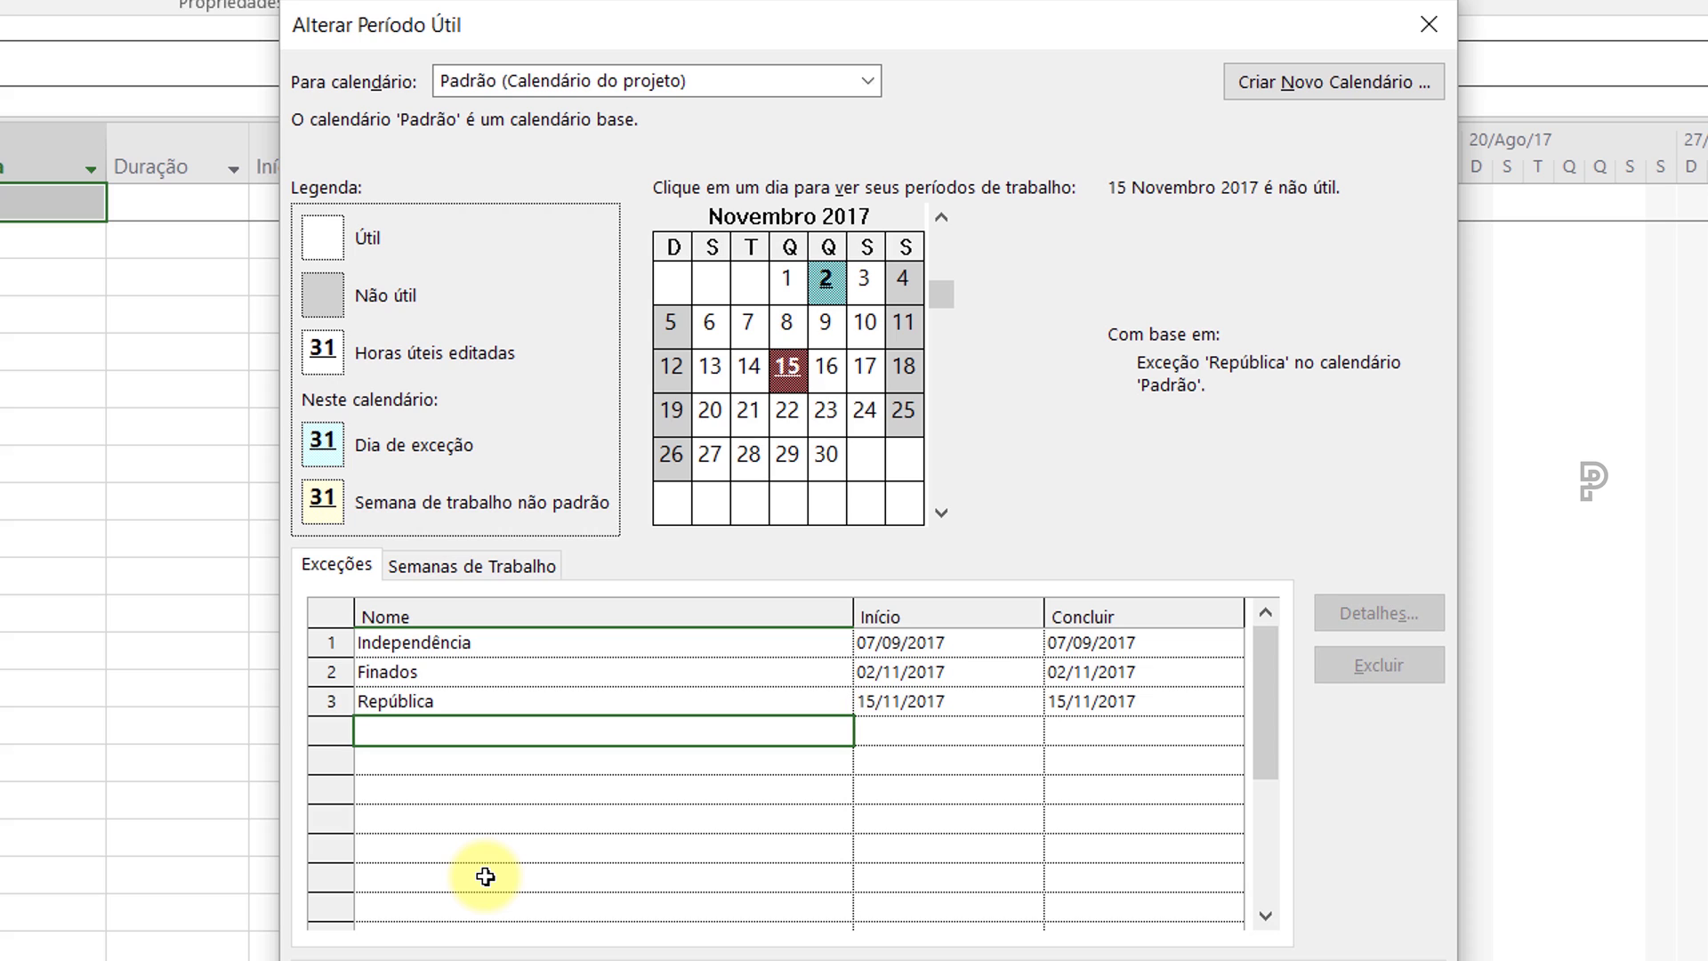
# Add the calendar exception Recesso de fim de ano from 24/12/2017 to 31/12/2017
pyautogui.write('Recesso de fim de ano')
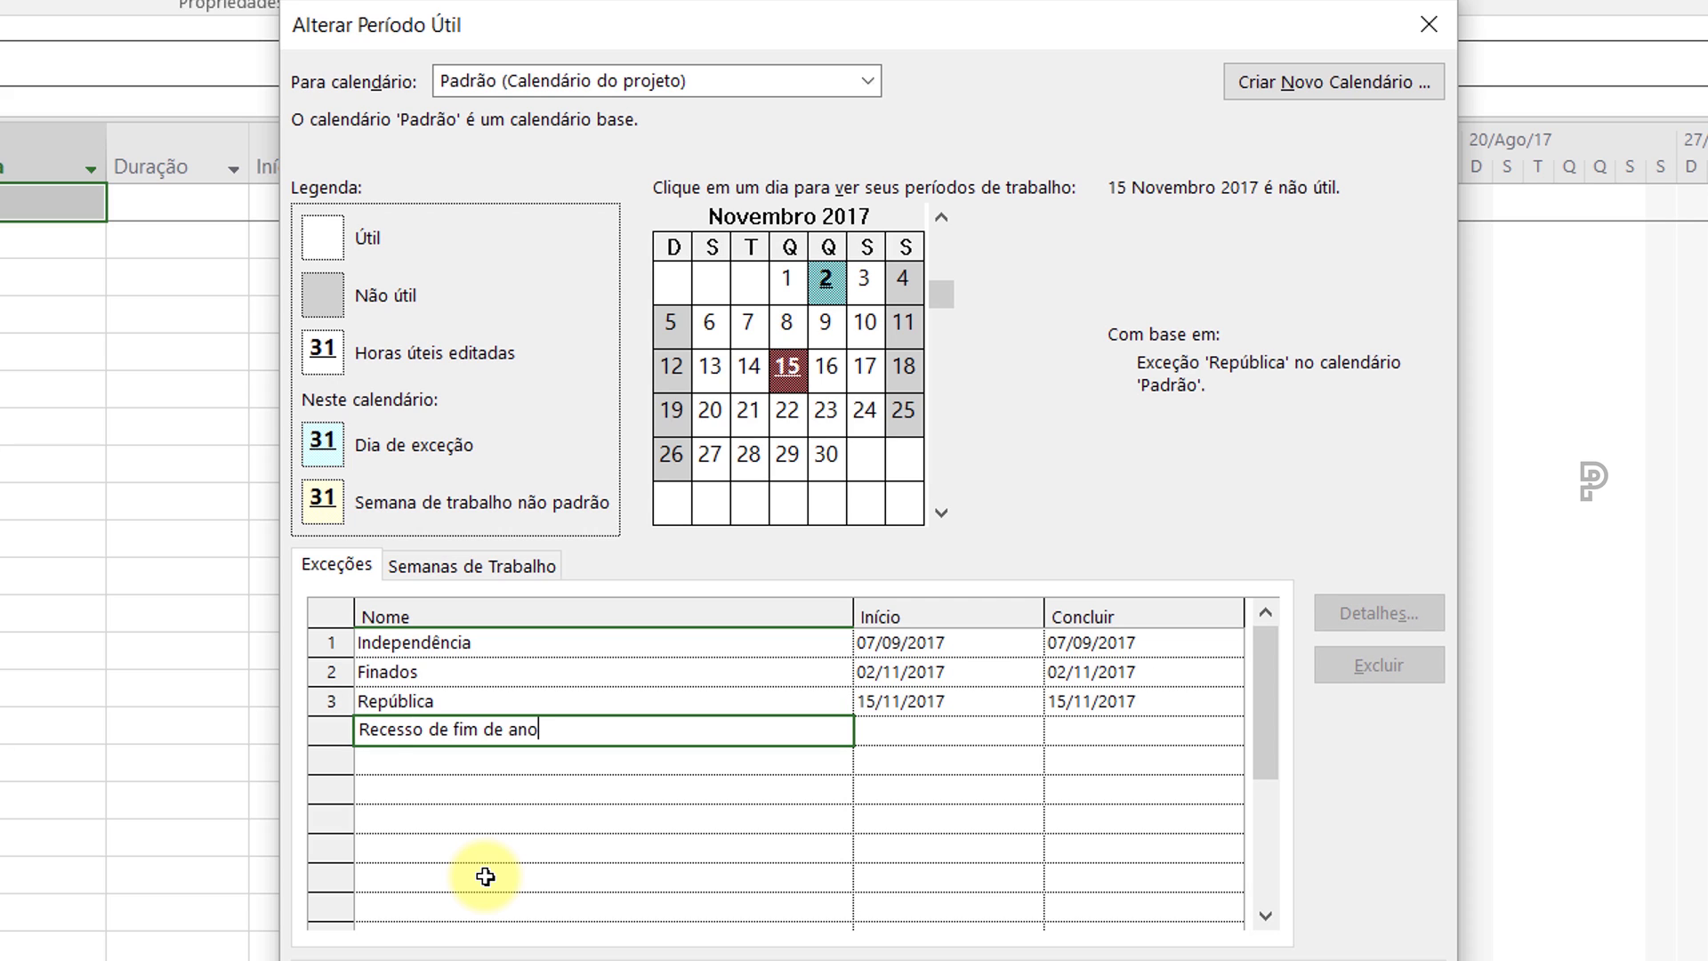
pyautogui.press('Tab')
pyautogui.write('24/12')
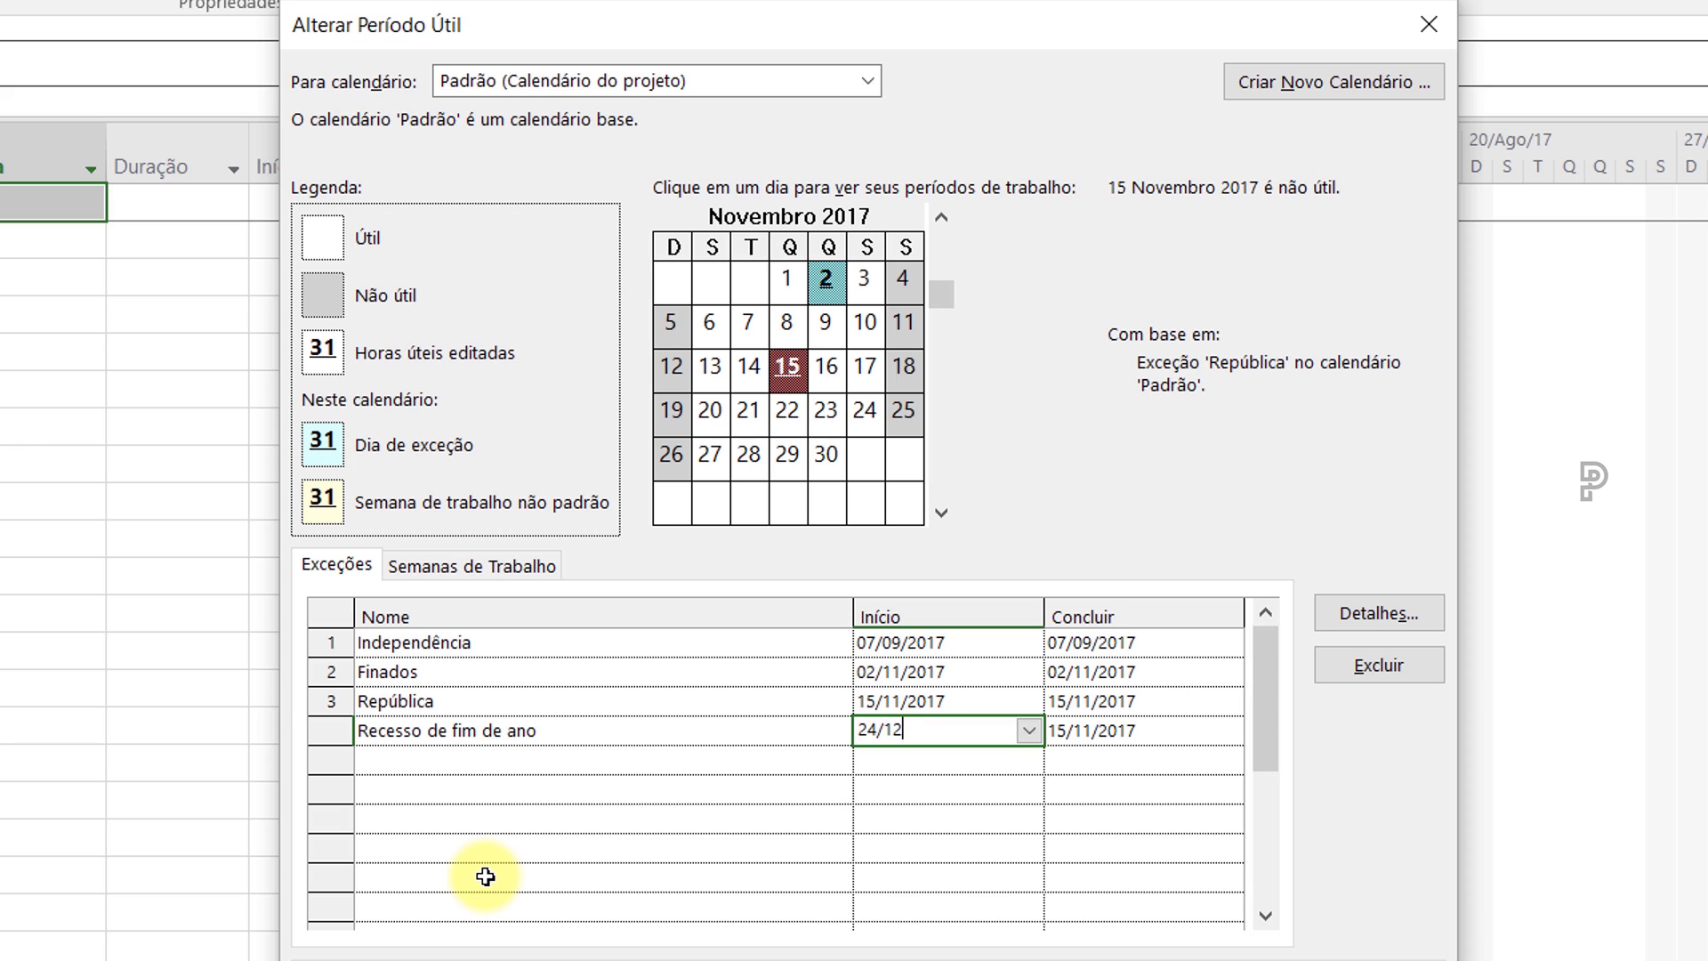
pyautogui.press('Tab')
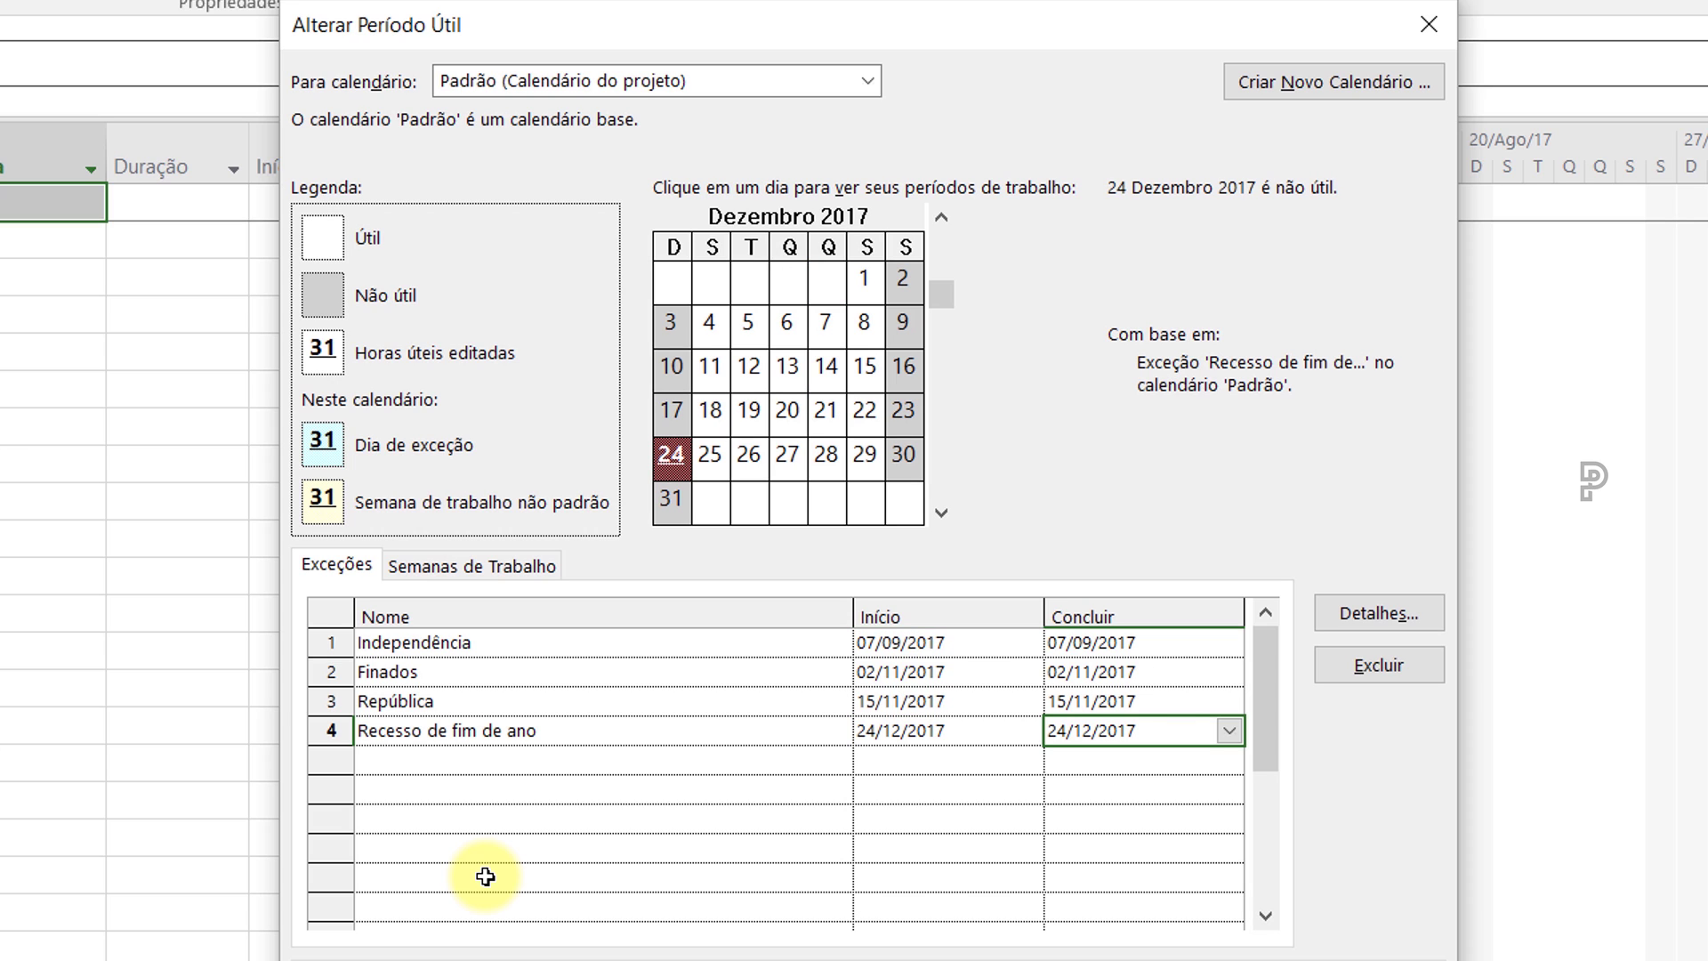
pyautogui.write('31/12')
pyautogui.press('Return')
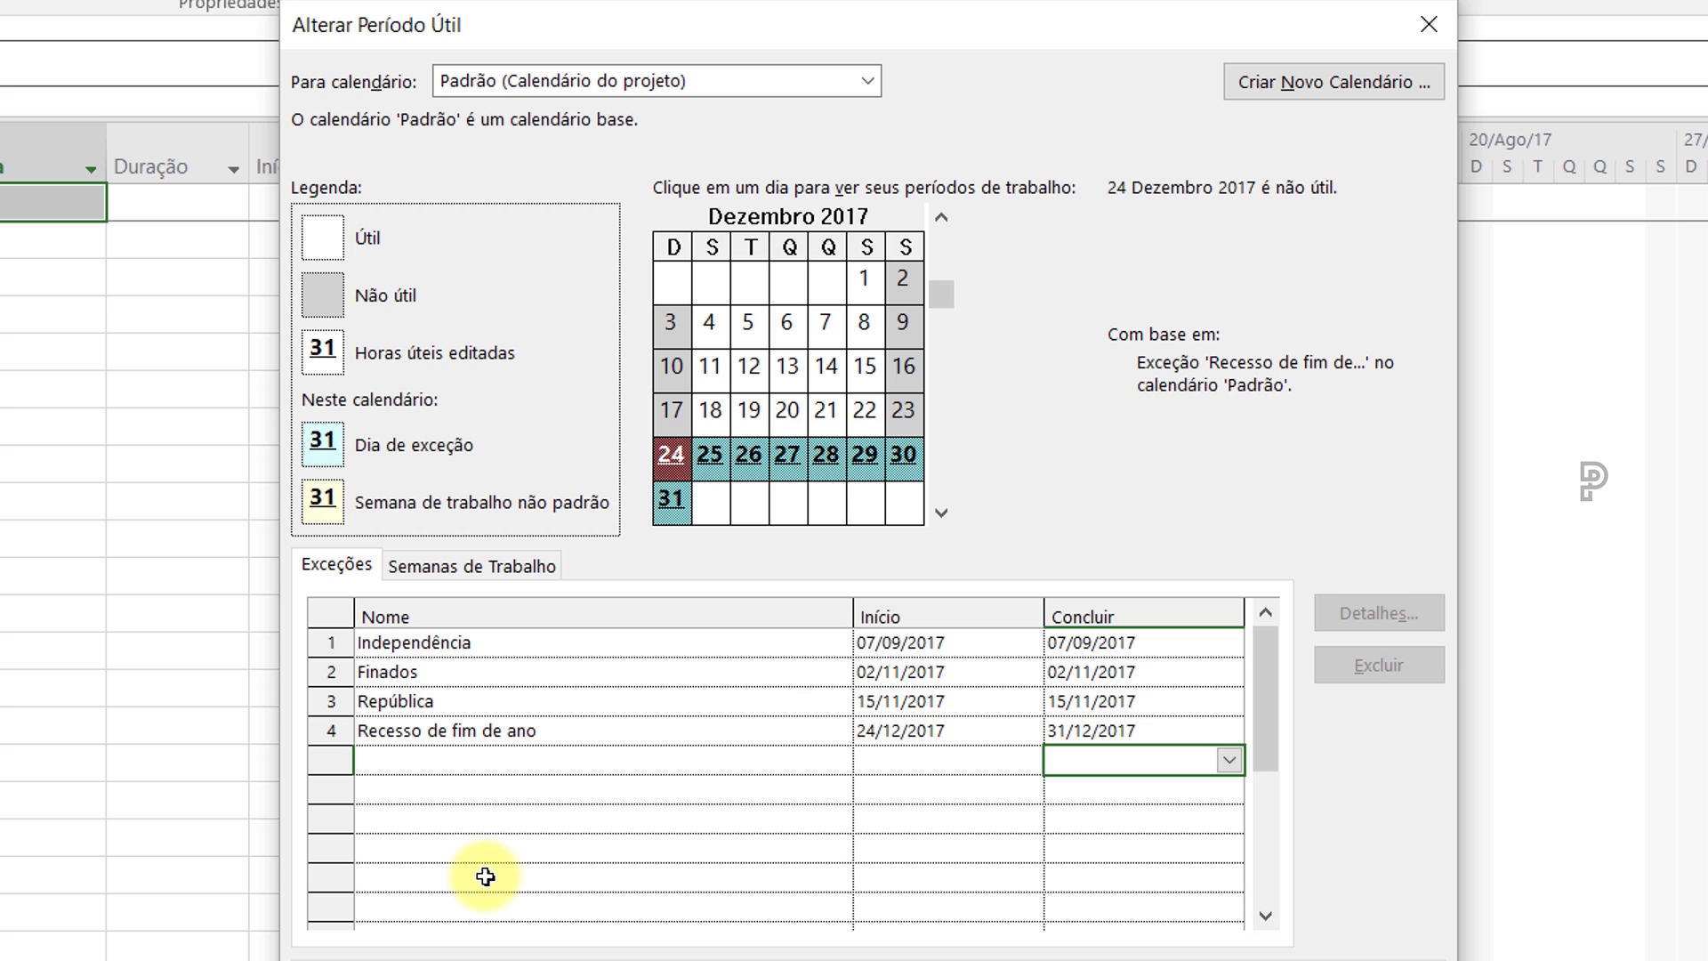
# Check the working status of 26, 27 and 28 December 2017 in the calendar preview of the year-end recess
pyautogui.press('Left')
pyautogui.press('Left')
pyautogui.press('Up')
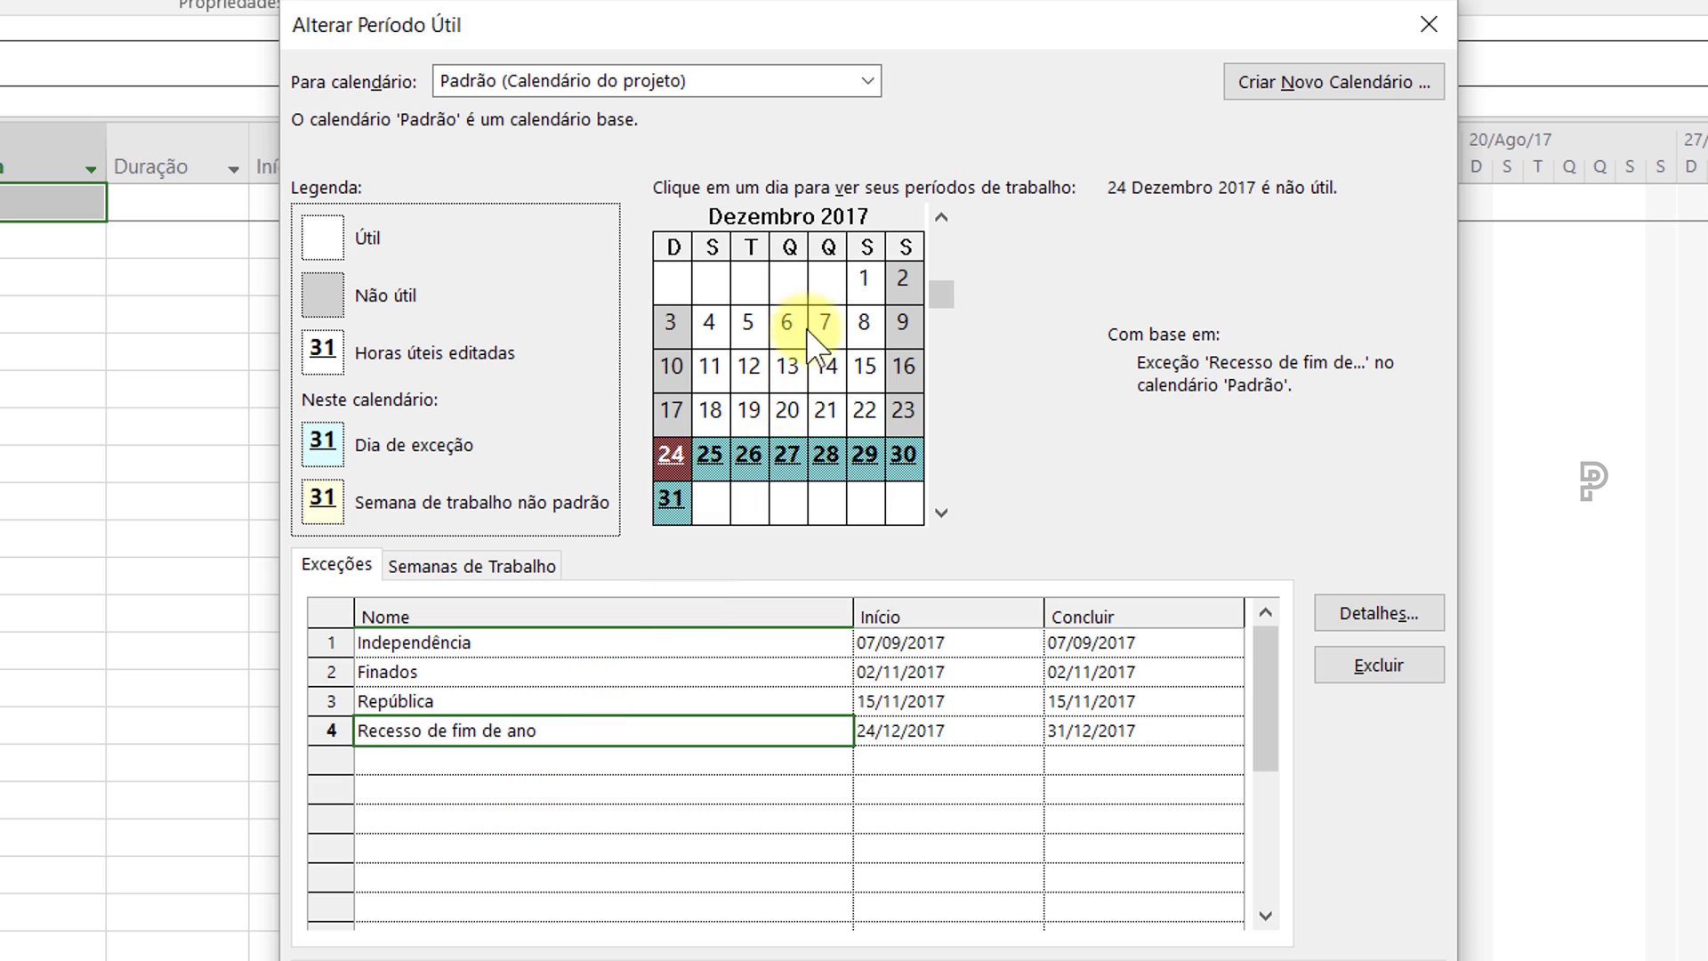
pyautogui.click(752, 455)
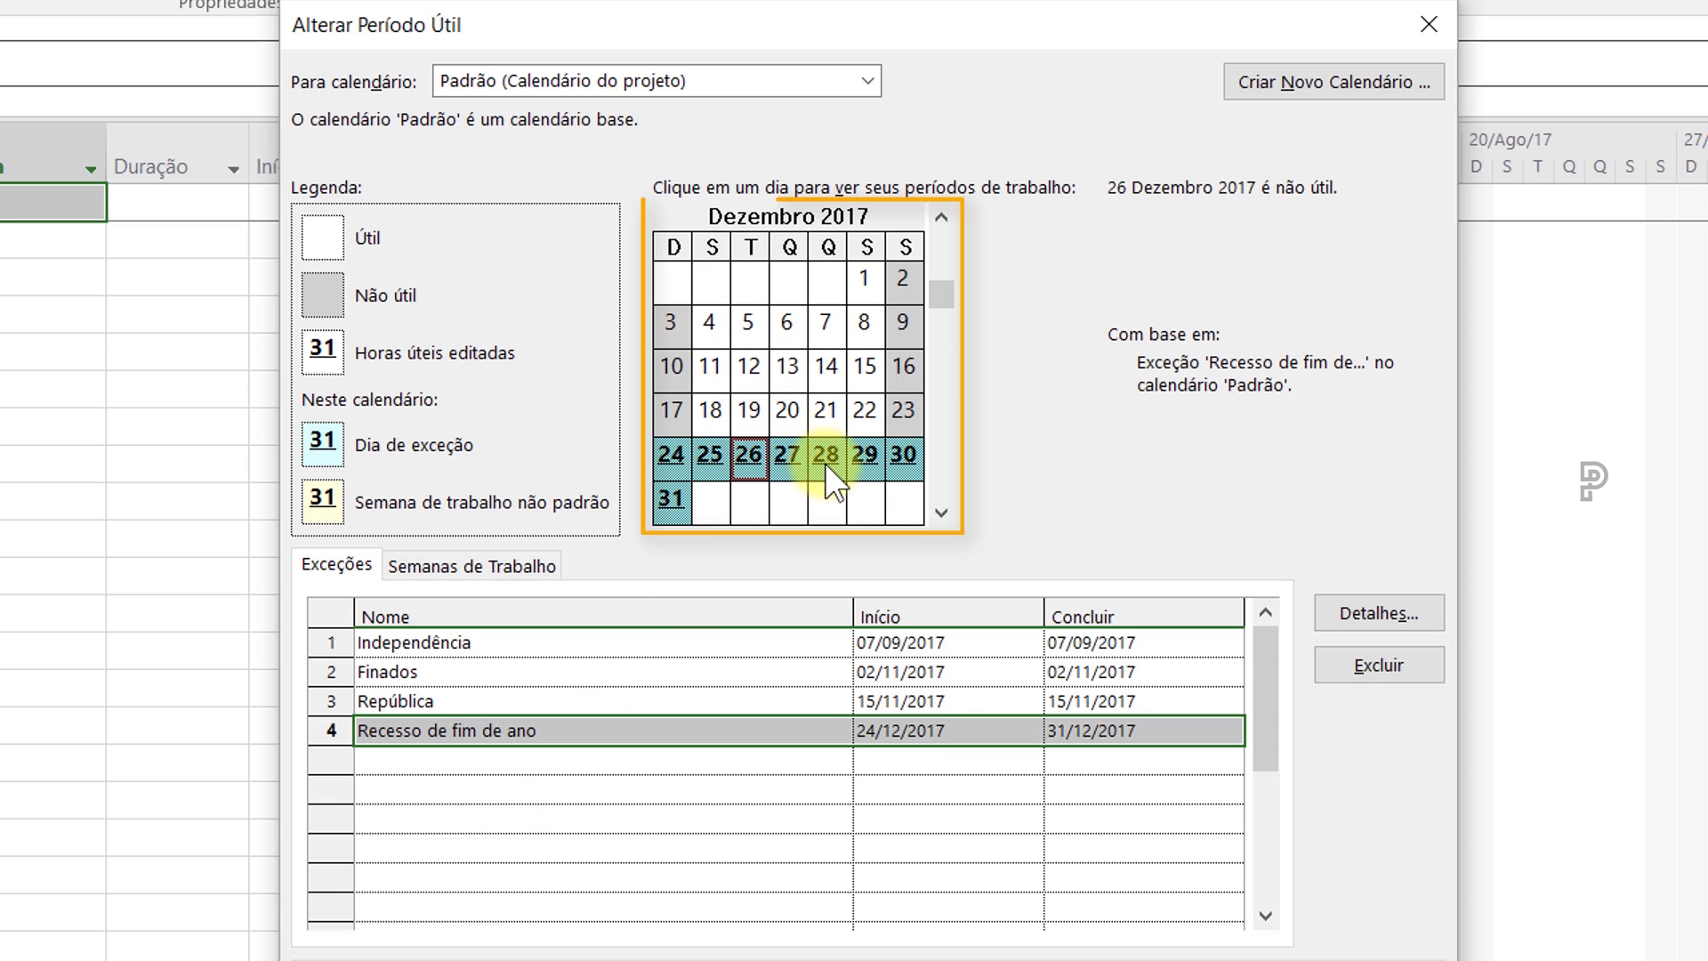
pyautogui.click(785, 458)
pyautogui.click(830, 460)
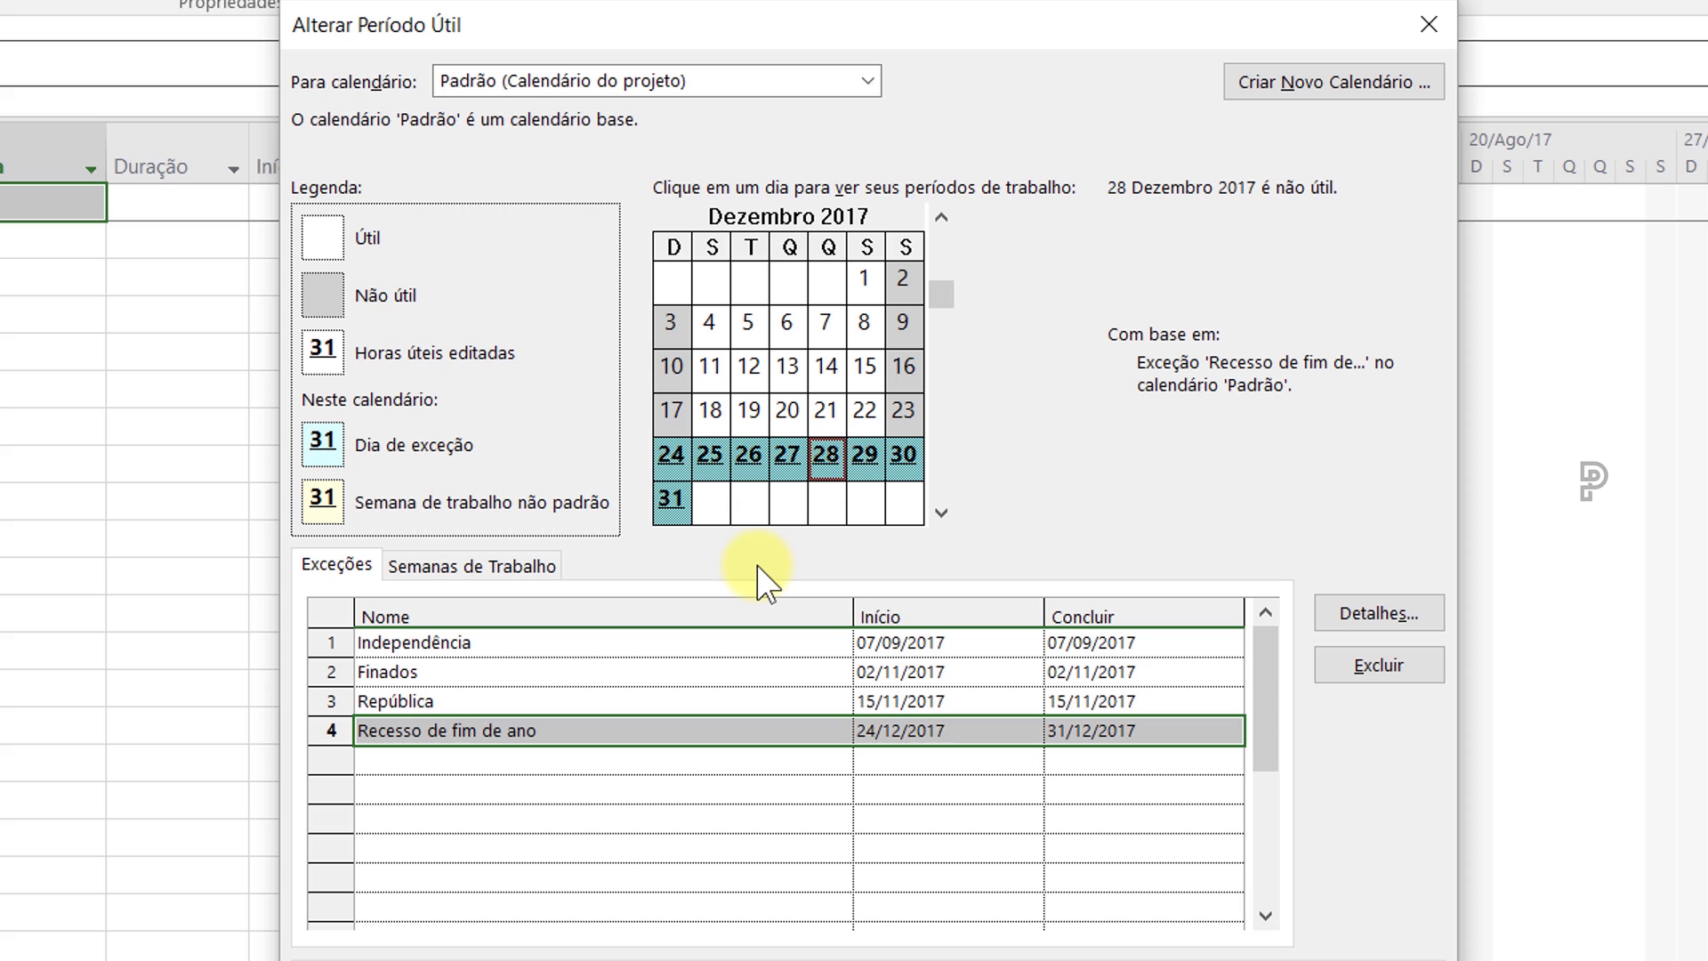
# In the details of the [Padrão] work week, set Segunda-feira through Sexta-feira to use specific working times
pyautogui.click(499, 566)
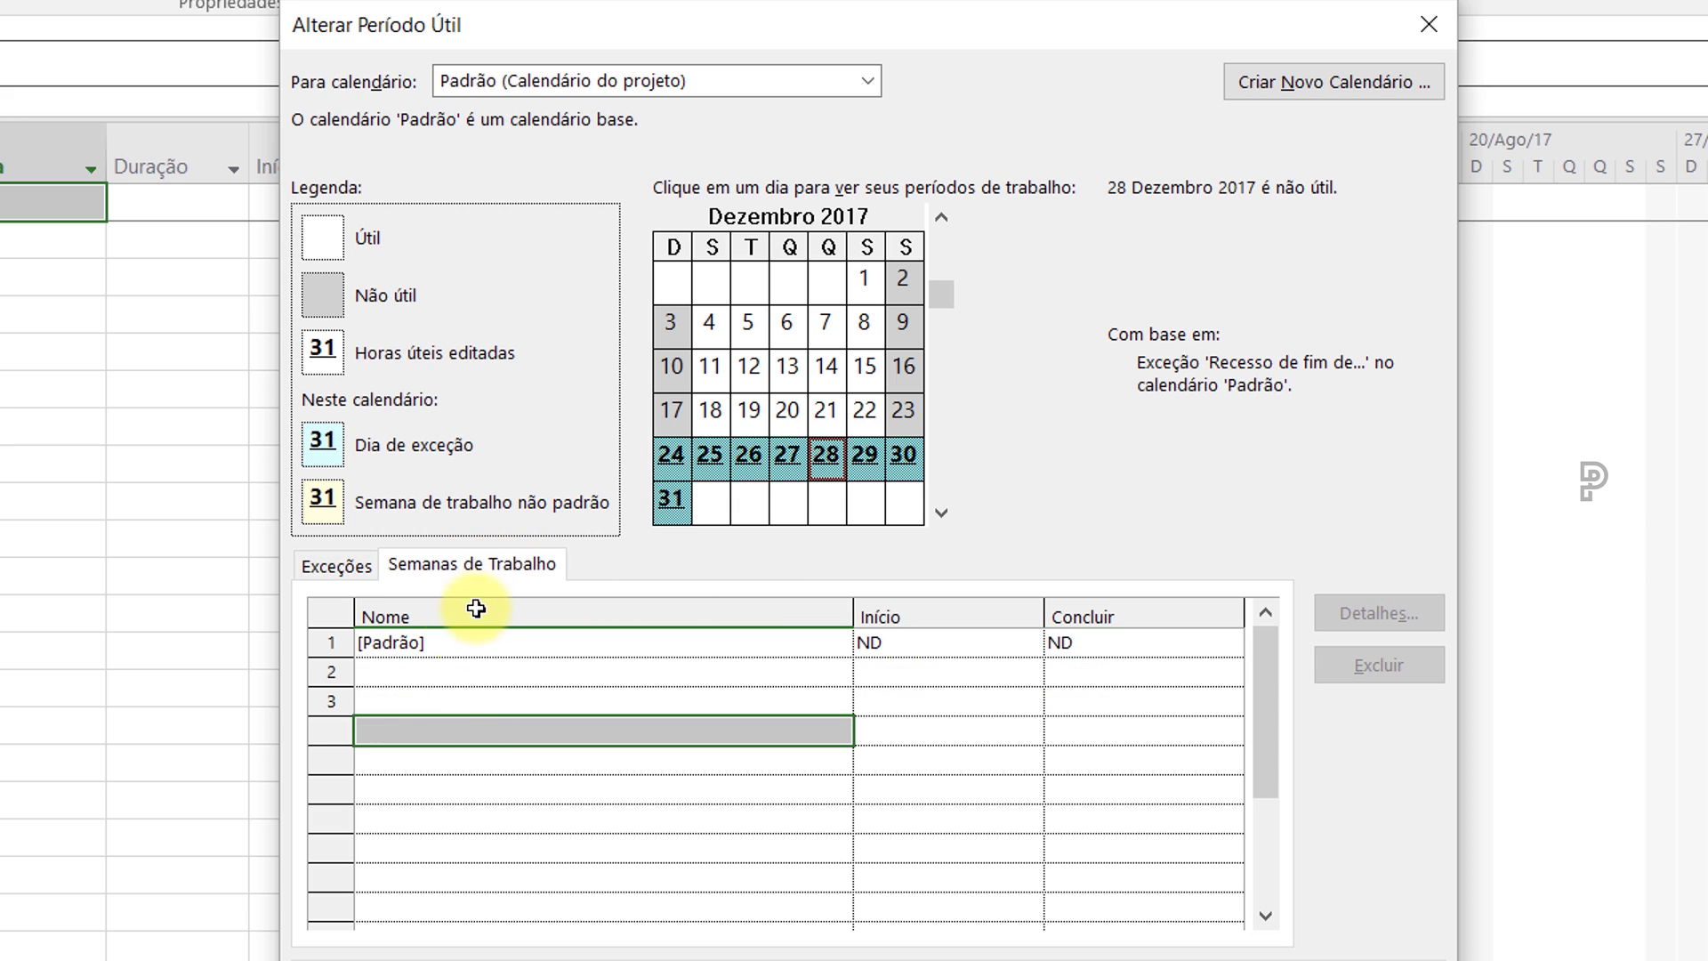
pyautogui.click(458, 643)
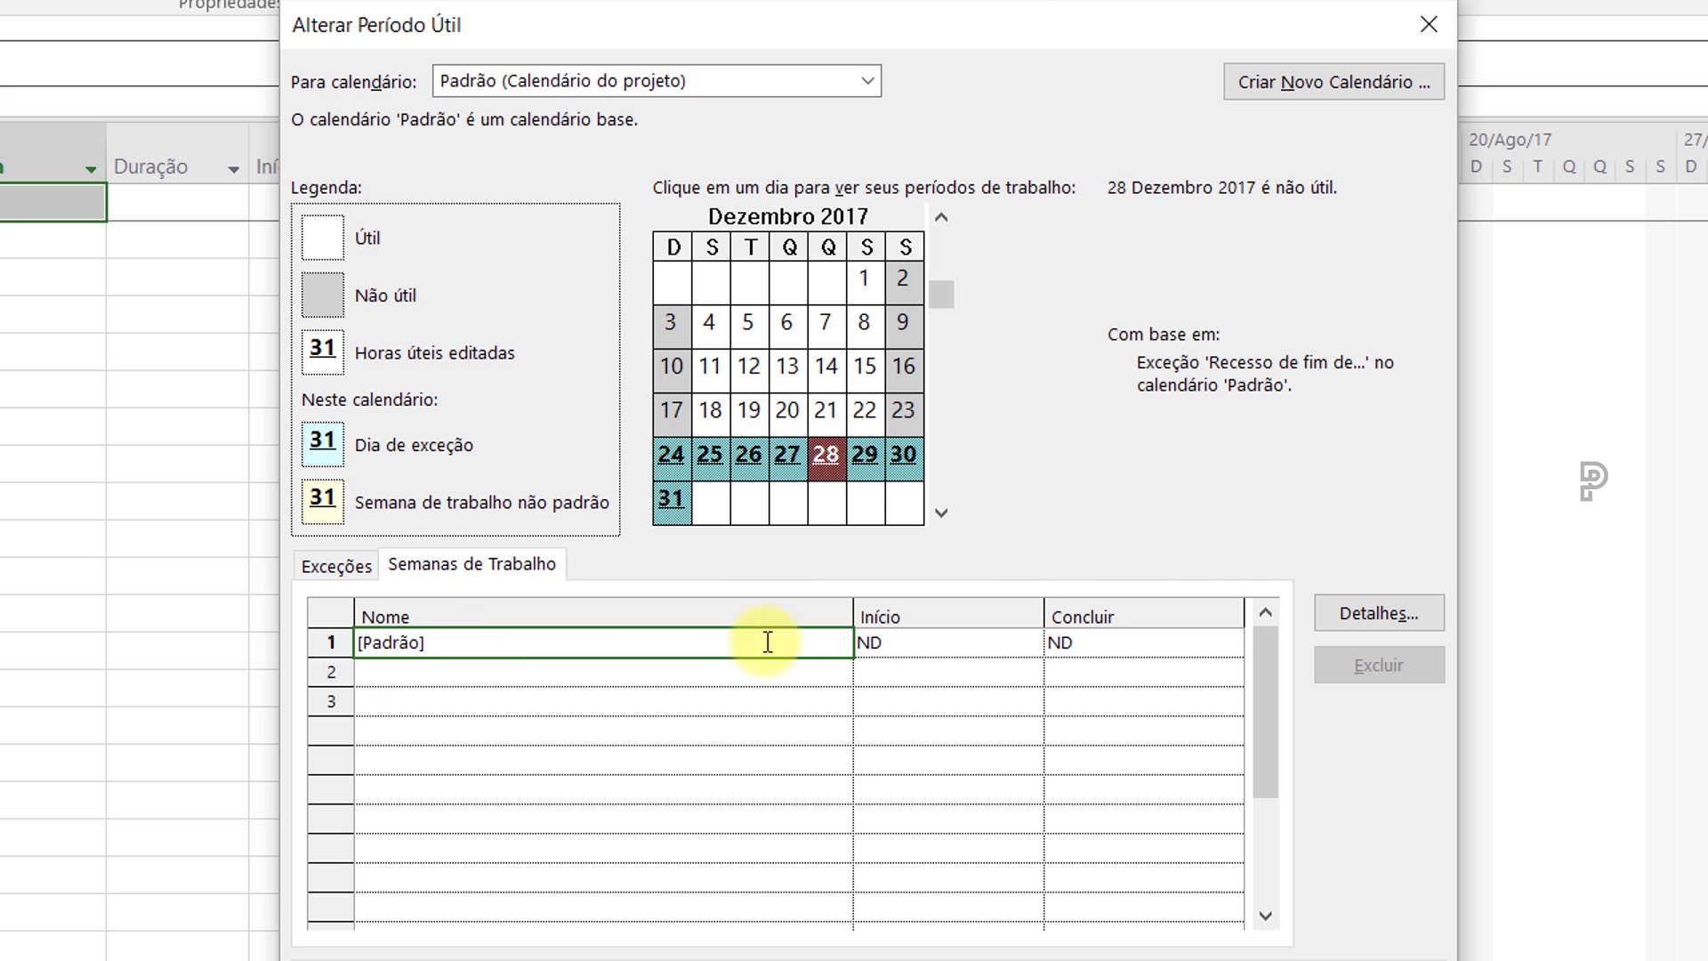
pyautogui.click(1374, 612)
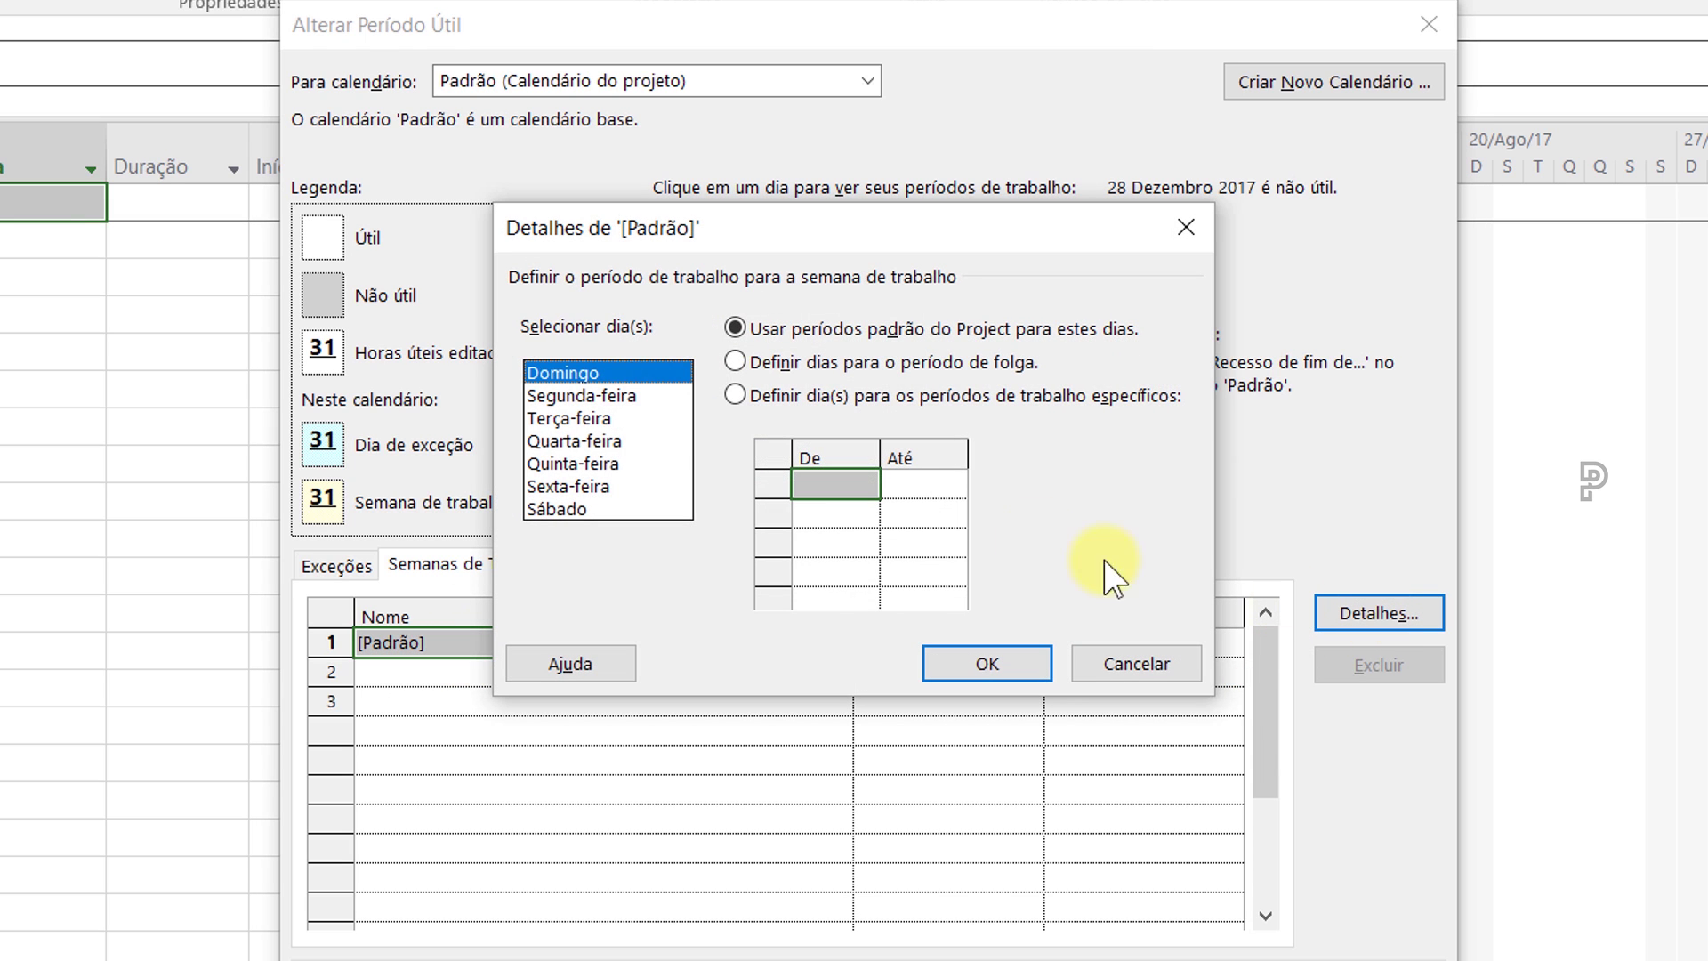
pyautogui.click(647, 398)
pyautogui.moveTo(652, 416); pyautogui.dragTo(633, 477)
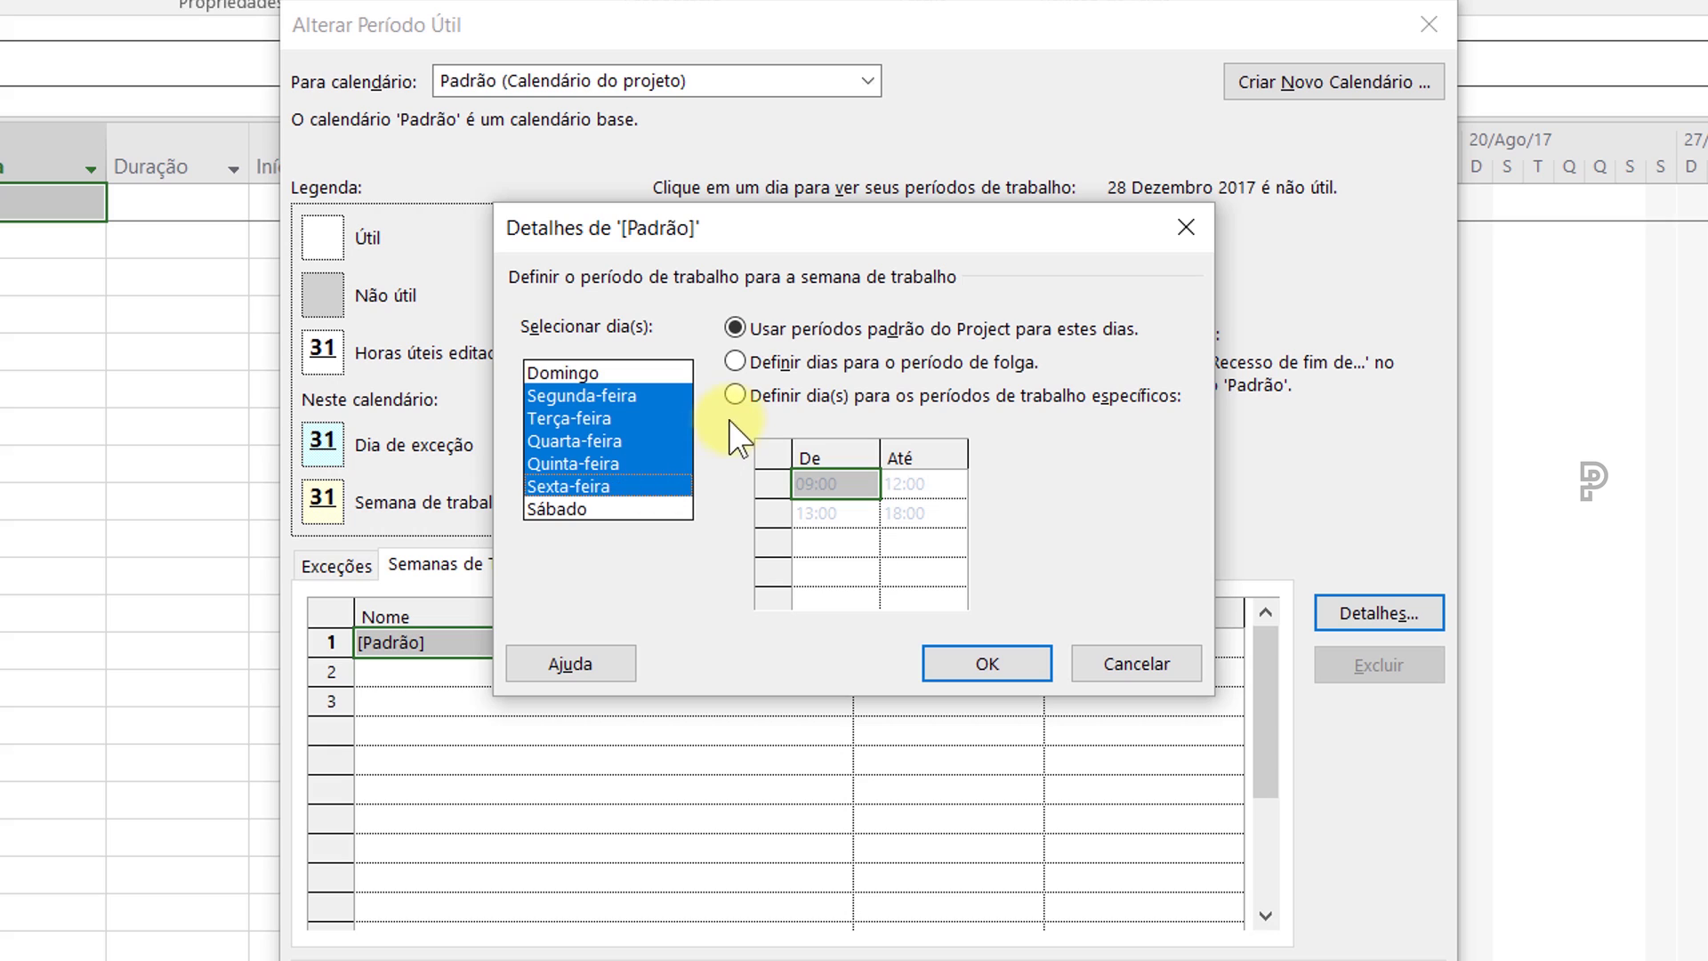
pyautogui.click(736, 394)
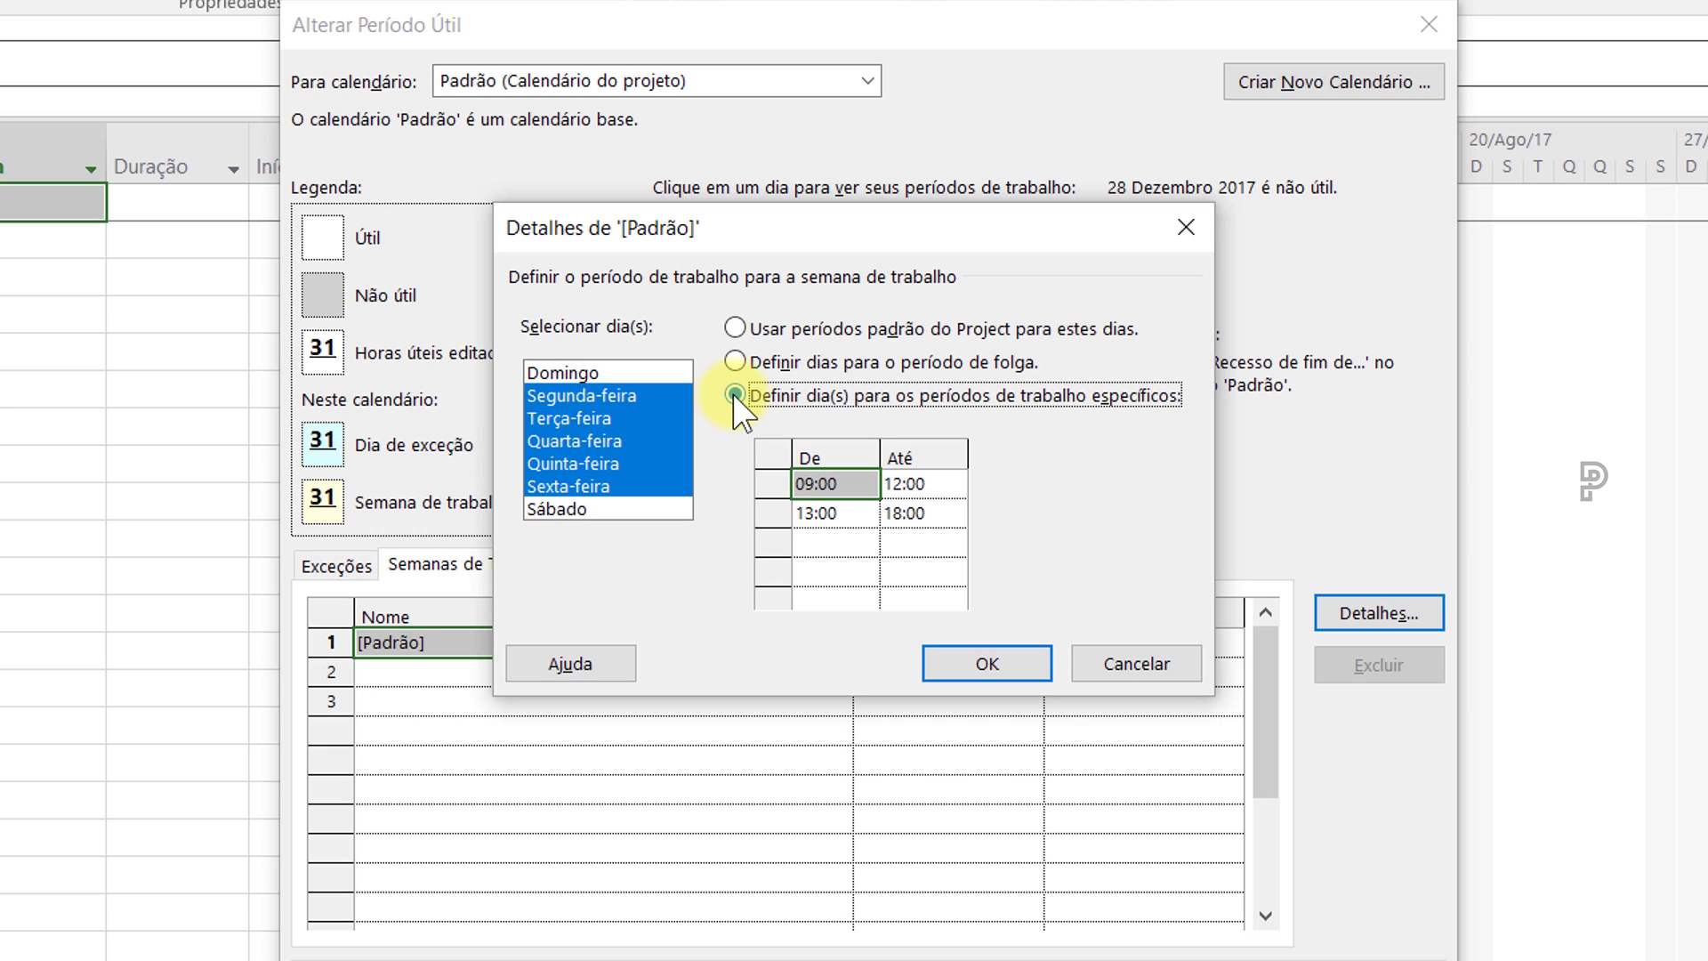
# Start the first working period at 08:00 and end the second one at 17:00, and accept the work week details
pyautogui.click(814, 483)
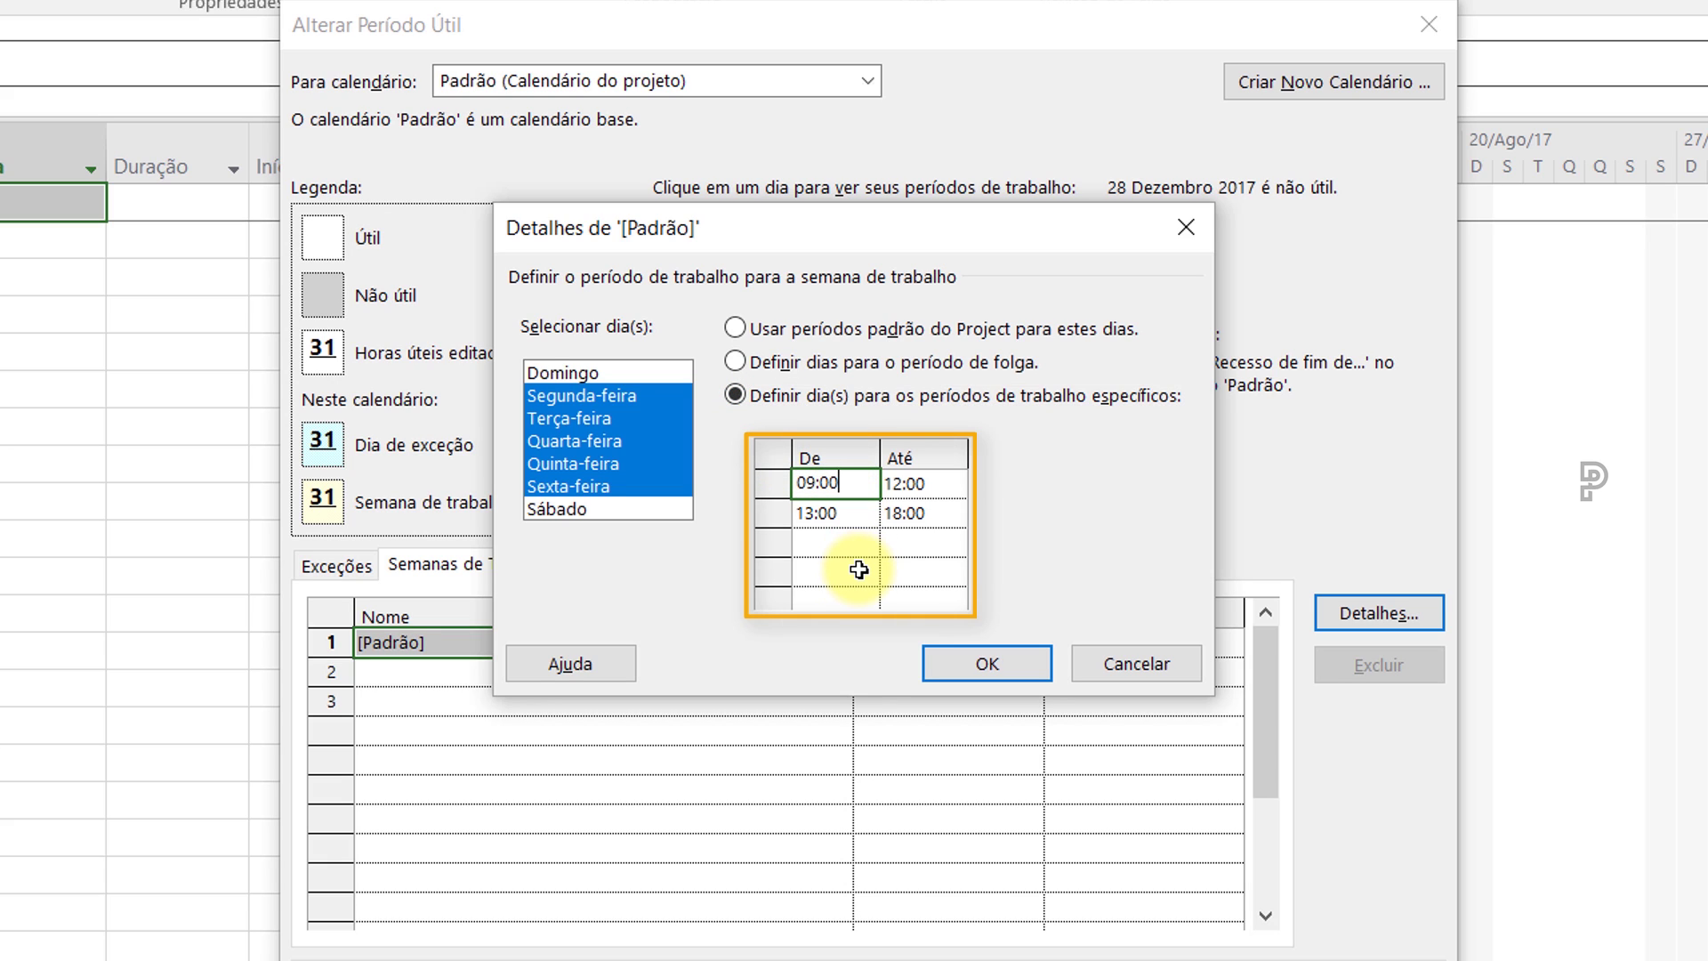
pyautogui.press('BackSpace')
pyautogui.press('BackSpace')
pyautogui.press('BackSpace')
pyautogui.press('BackSpace')
pyautogui.press('BackSpace')
pyautogui.write('08:00')
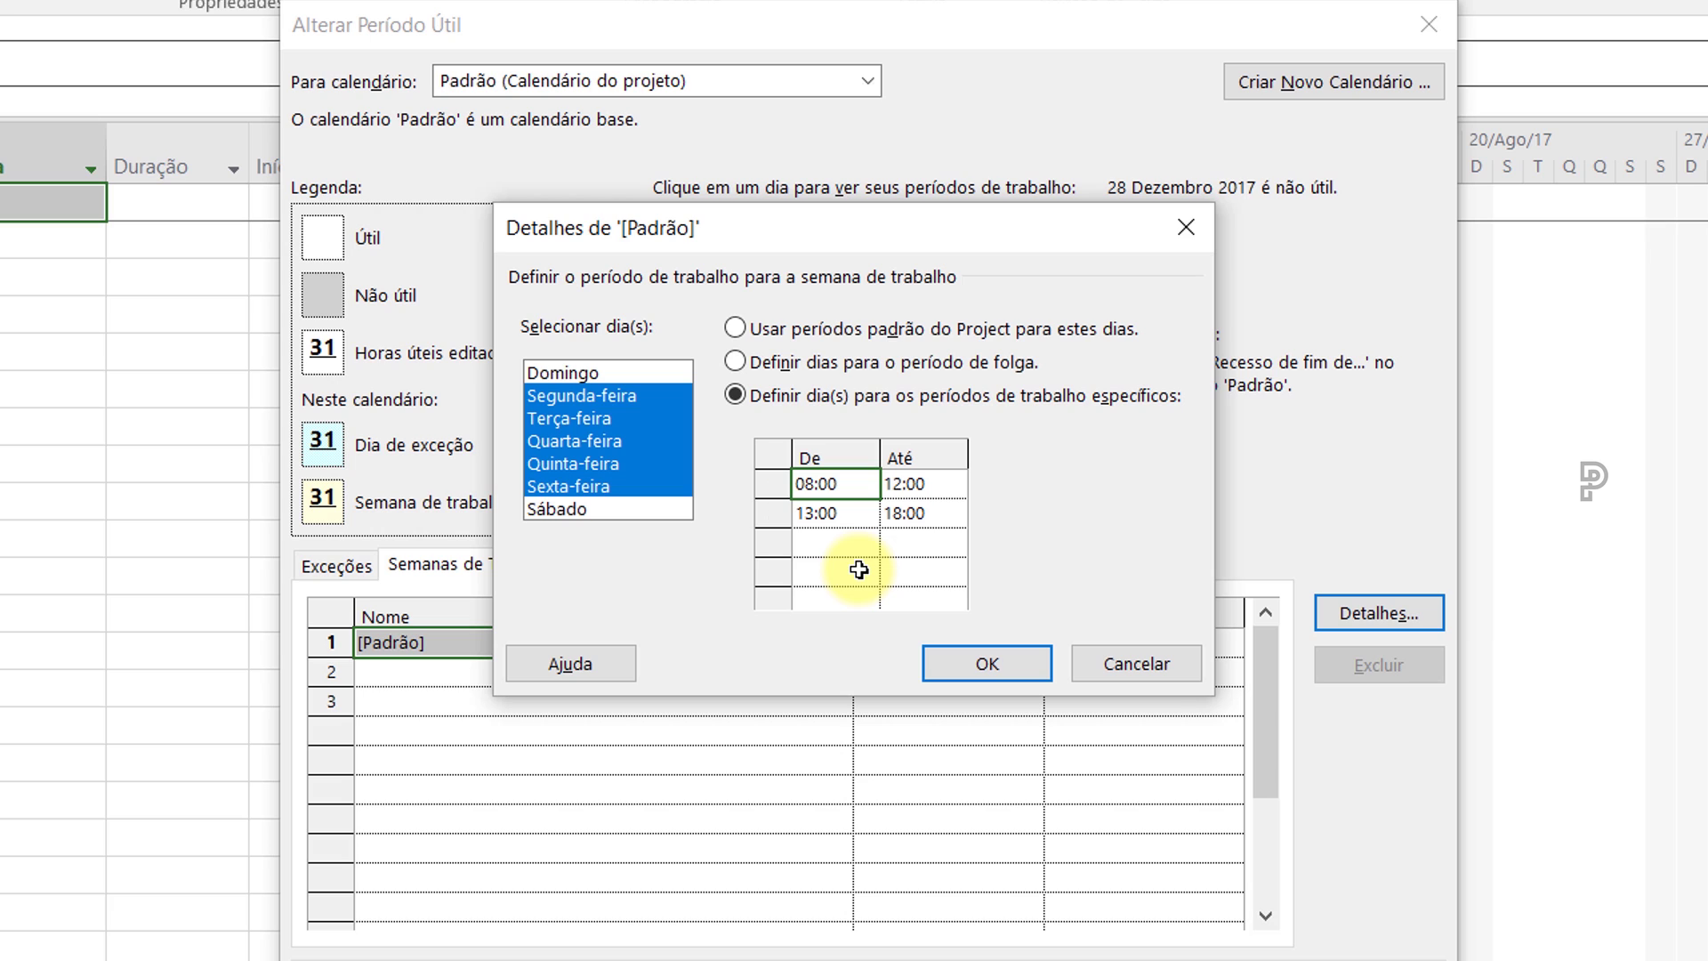
pyautogui.press('Return')
pyautogui.press('Tab')
pyautogui.write('17')
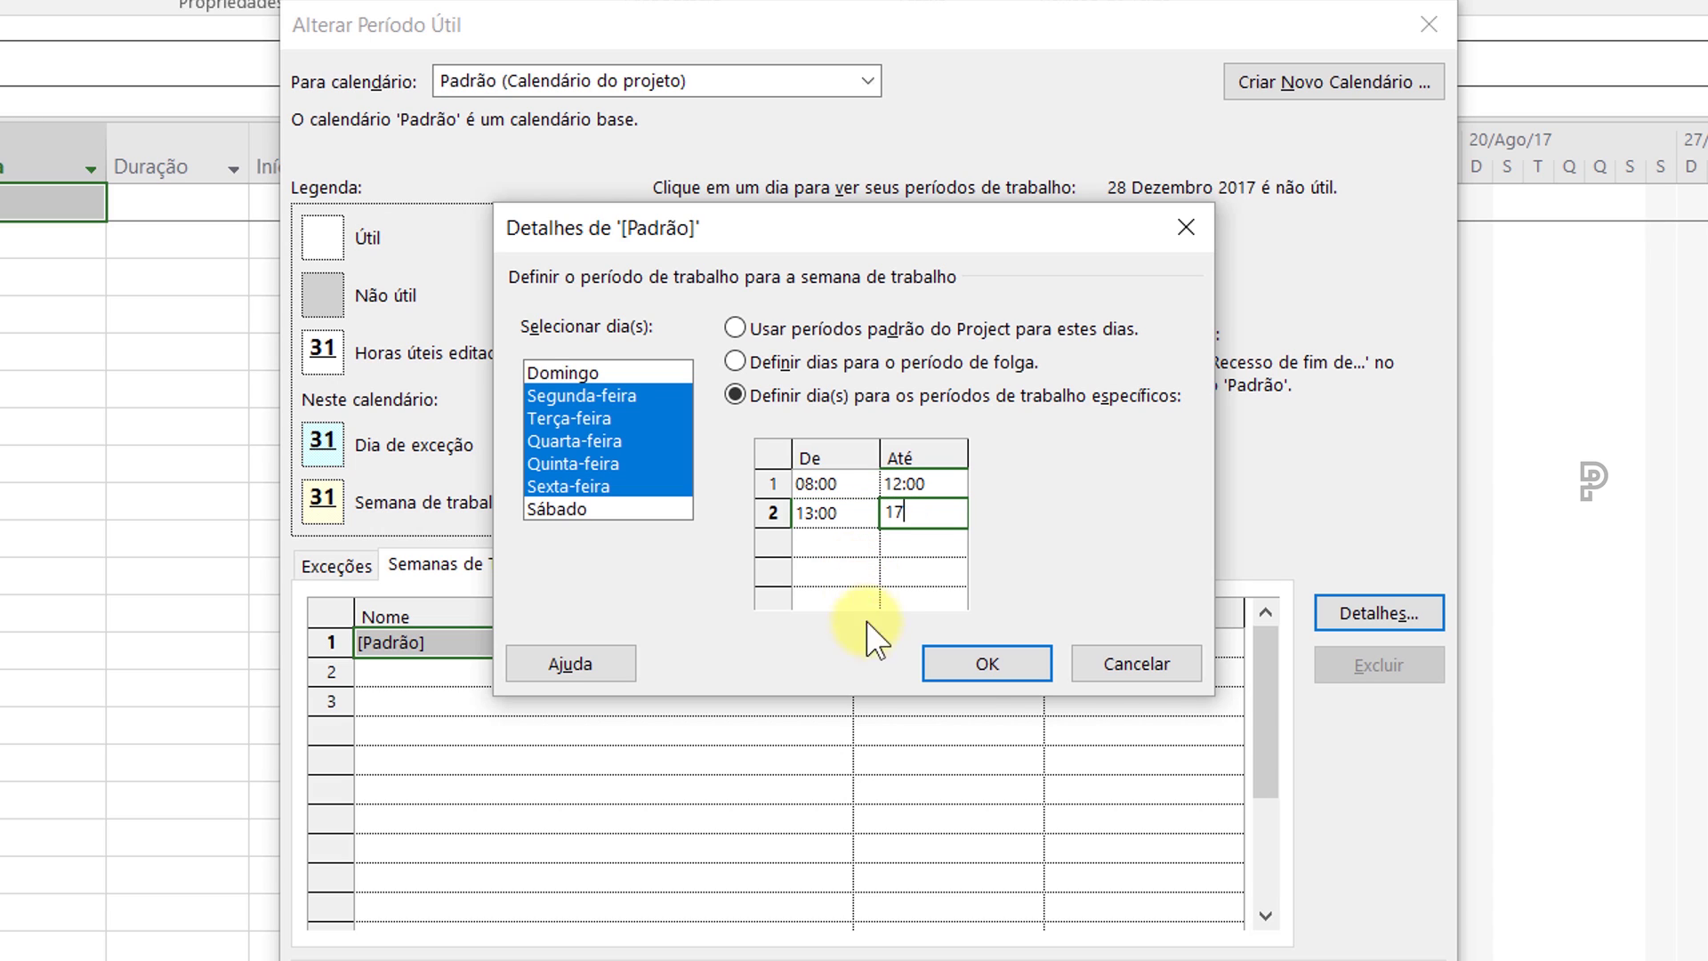
pyautogui.click(984, 666)
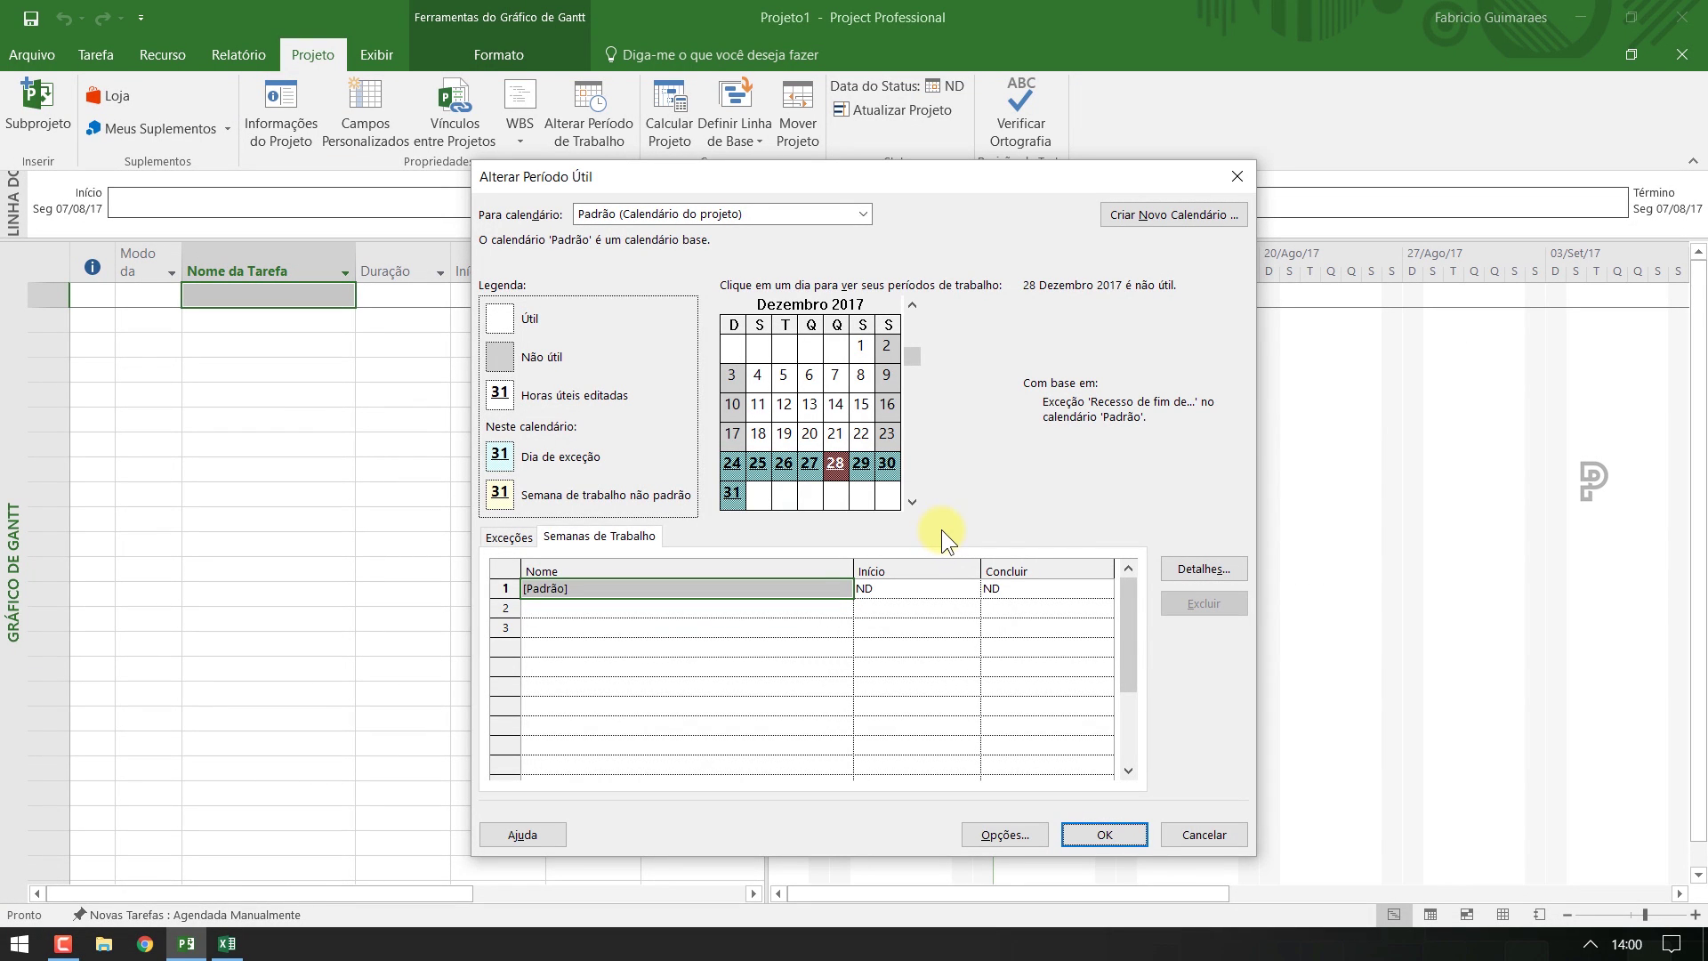
# Set the project's default start time to 08:00 and default end time to 17:00, and apply the calendar changes
pyautogui.click(989, 835)
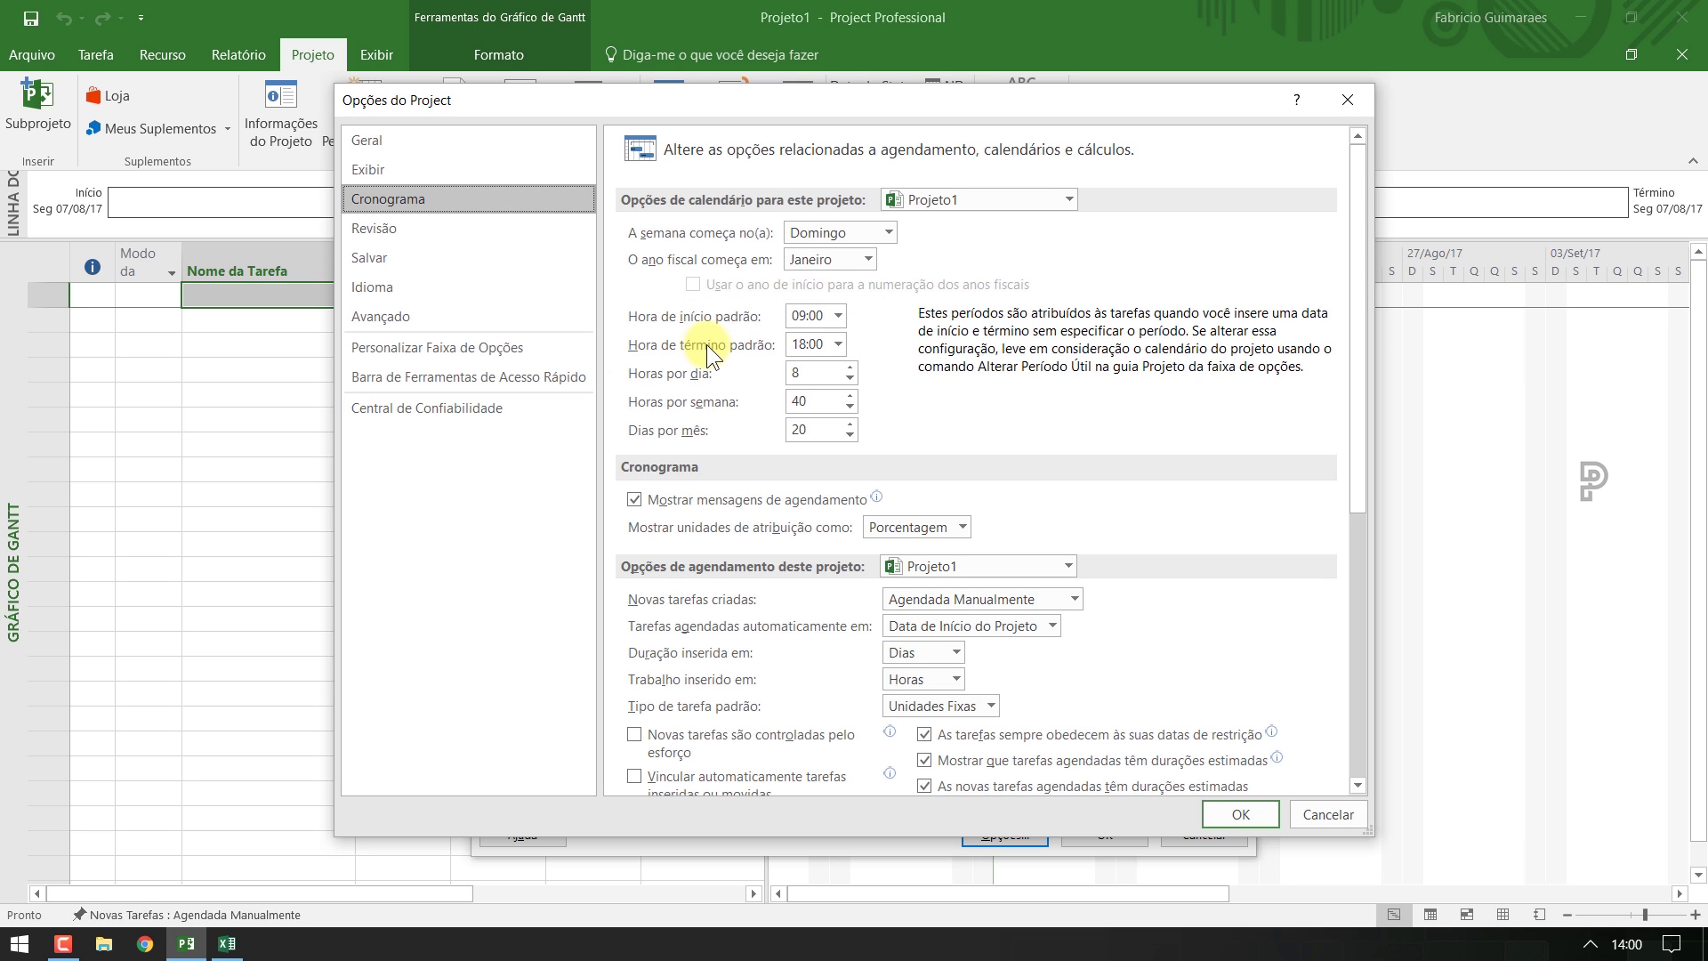
pyautogui.click(840, 319)
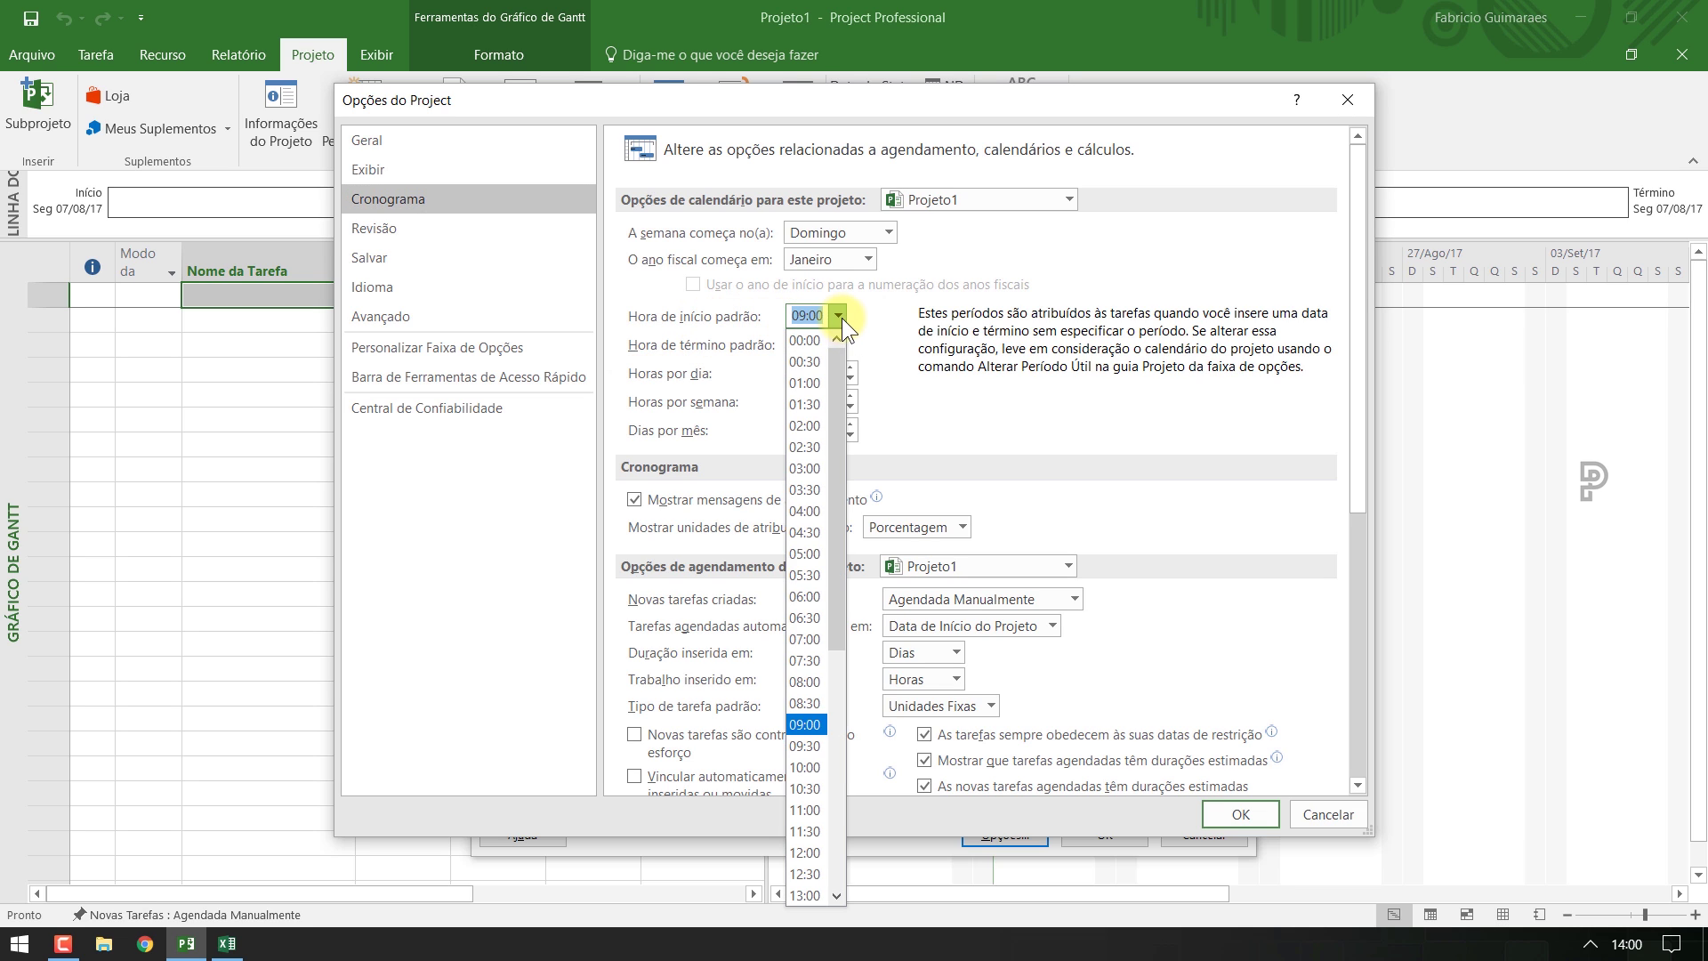
pyautogui.click(810, 686)
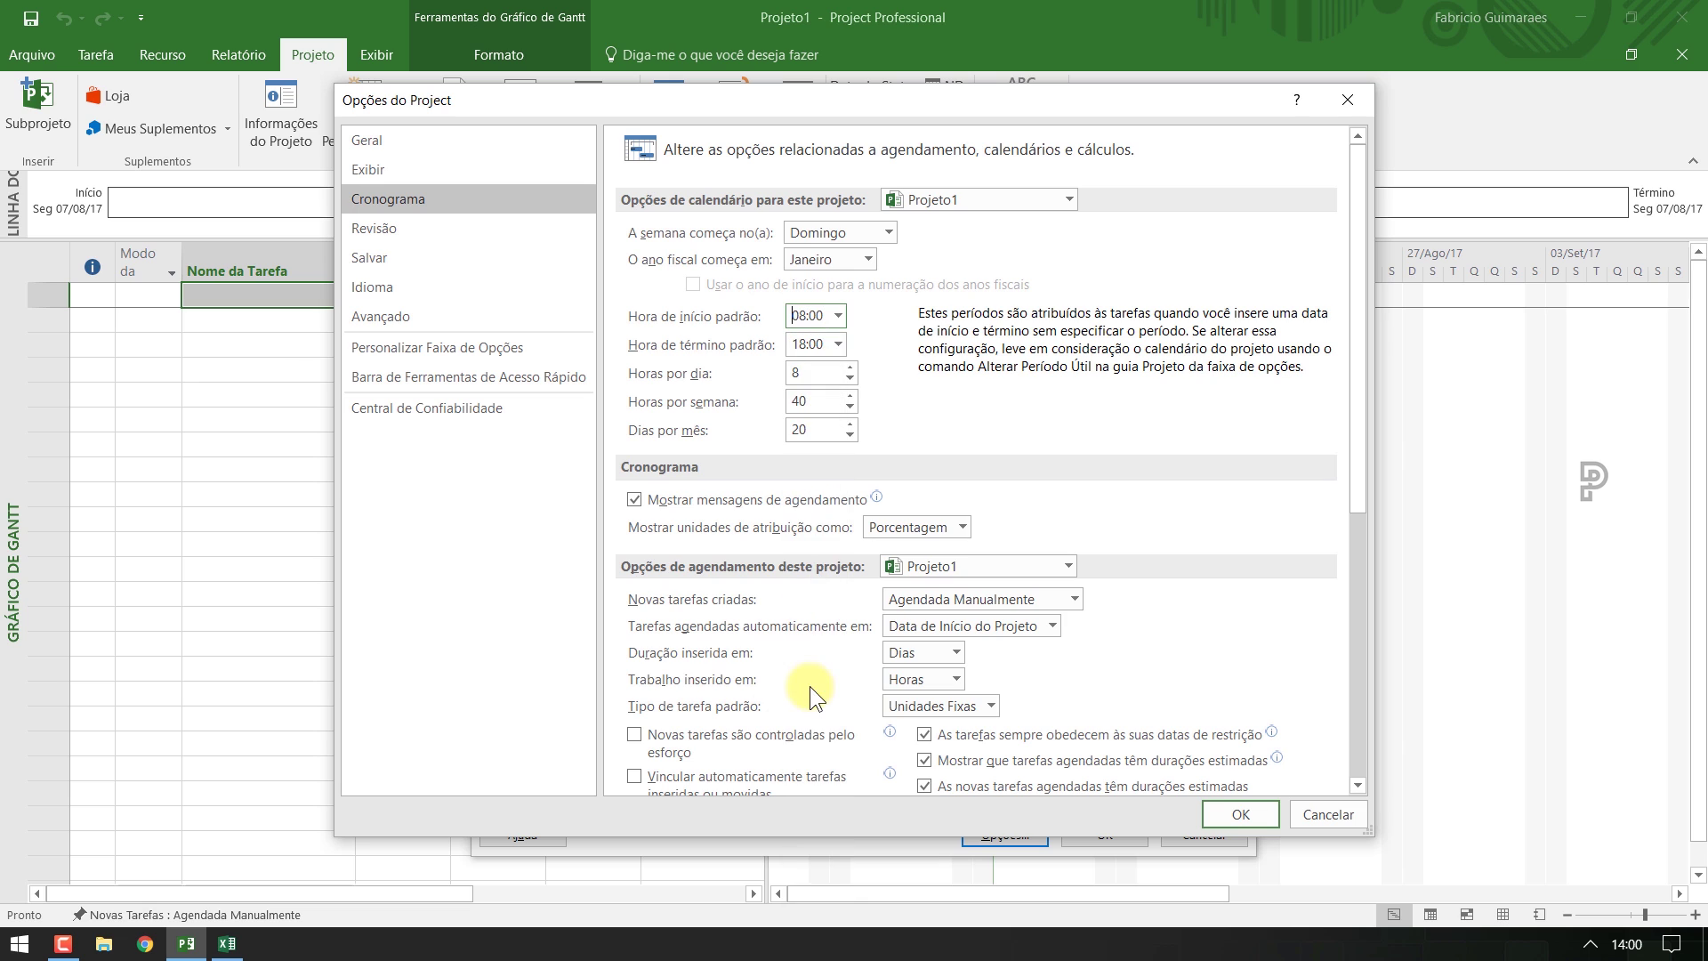
pyautogui.click(836, 347)
pyautogui.click(812, 865)
pyautogui.click(801, 374)
pyautogui.doubleClick(808, 374)
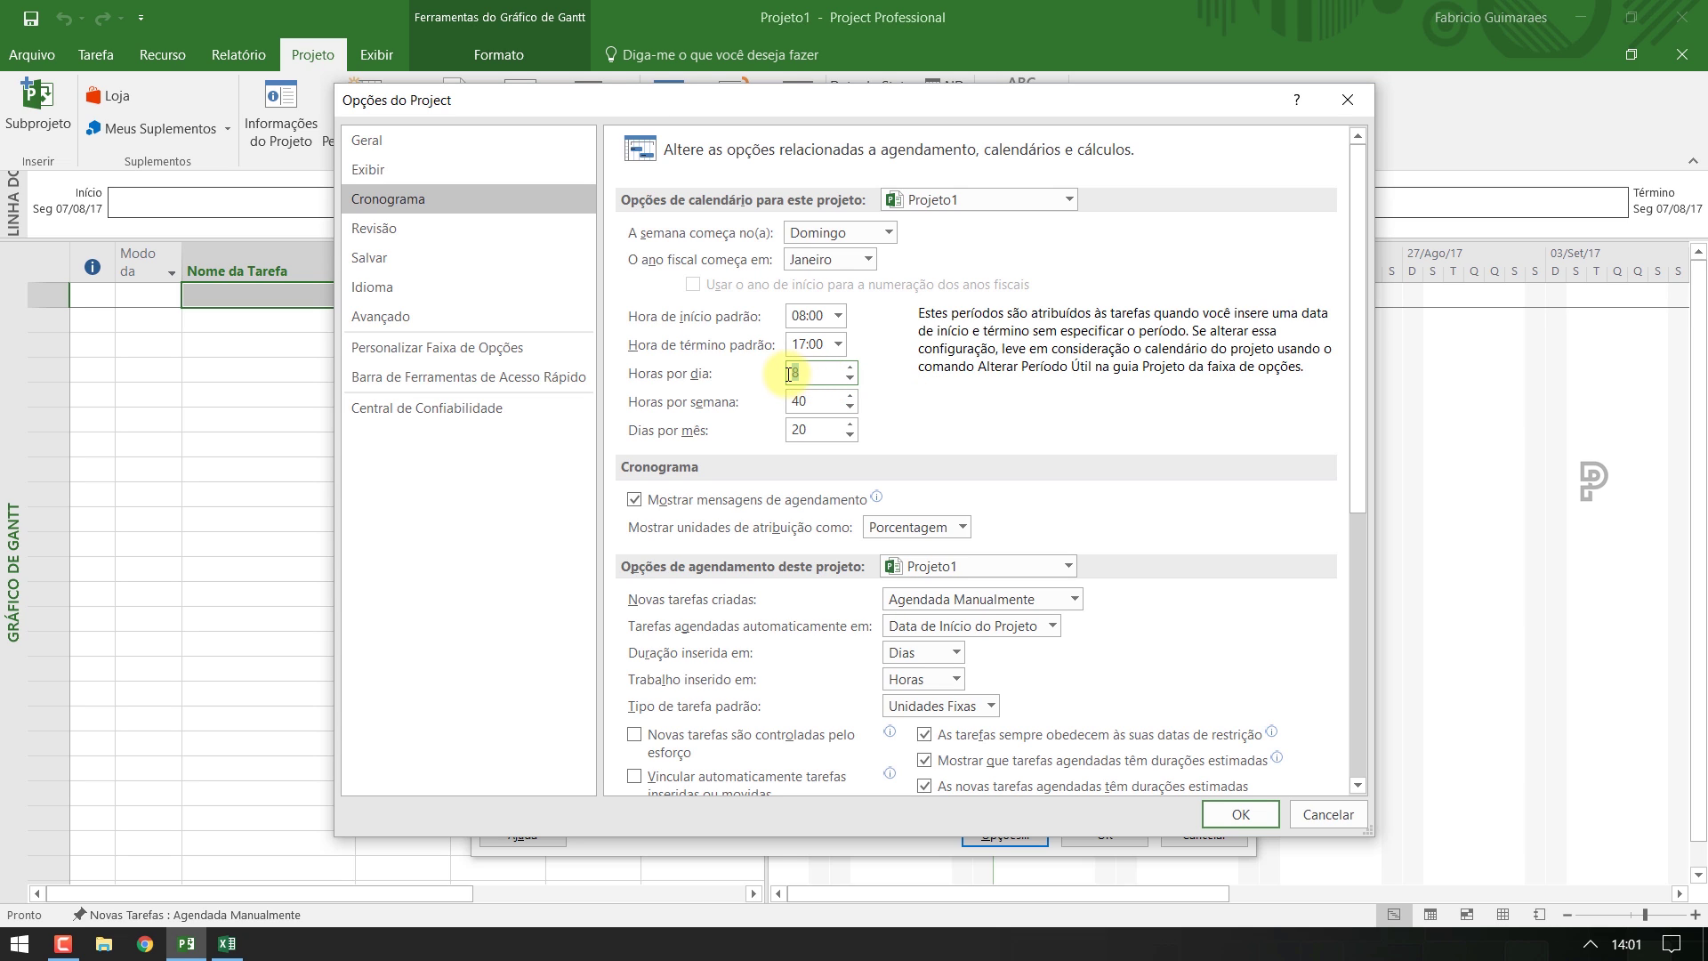
pyautogui.click(811, 372)
pyautogui.click(1241, 815)
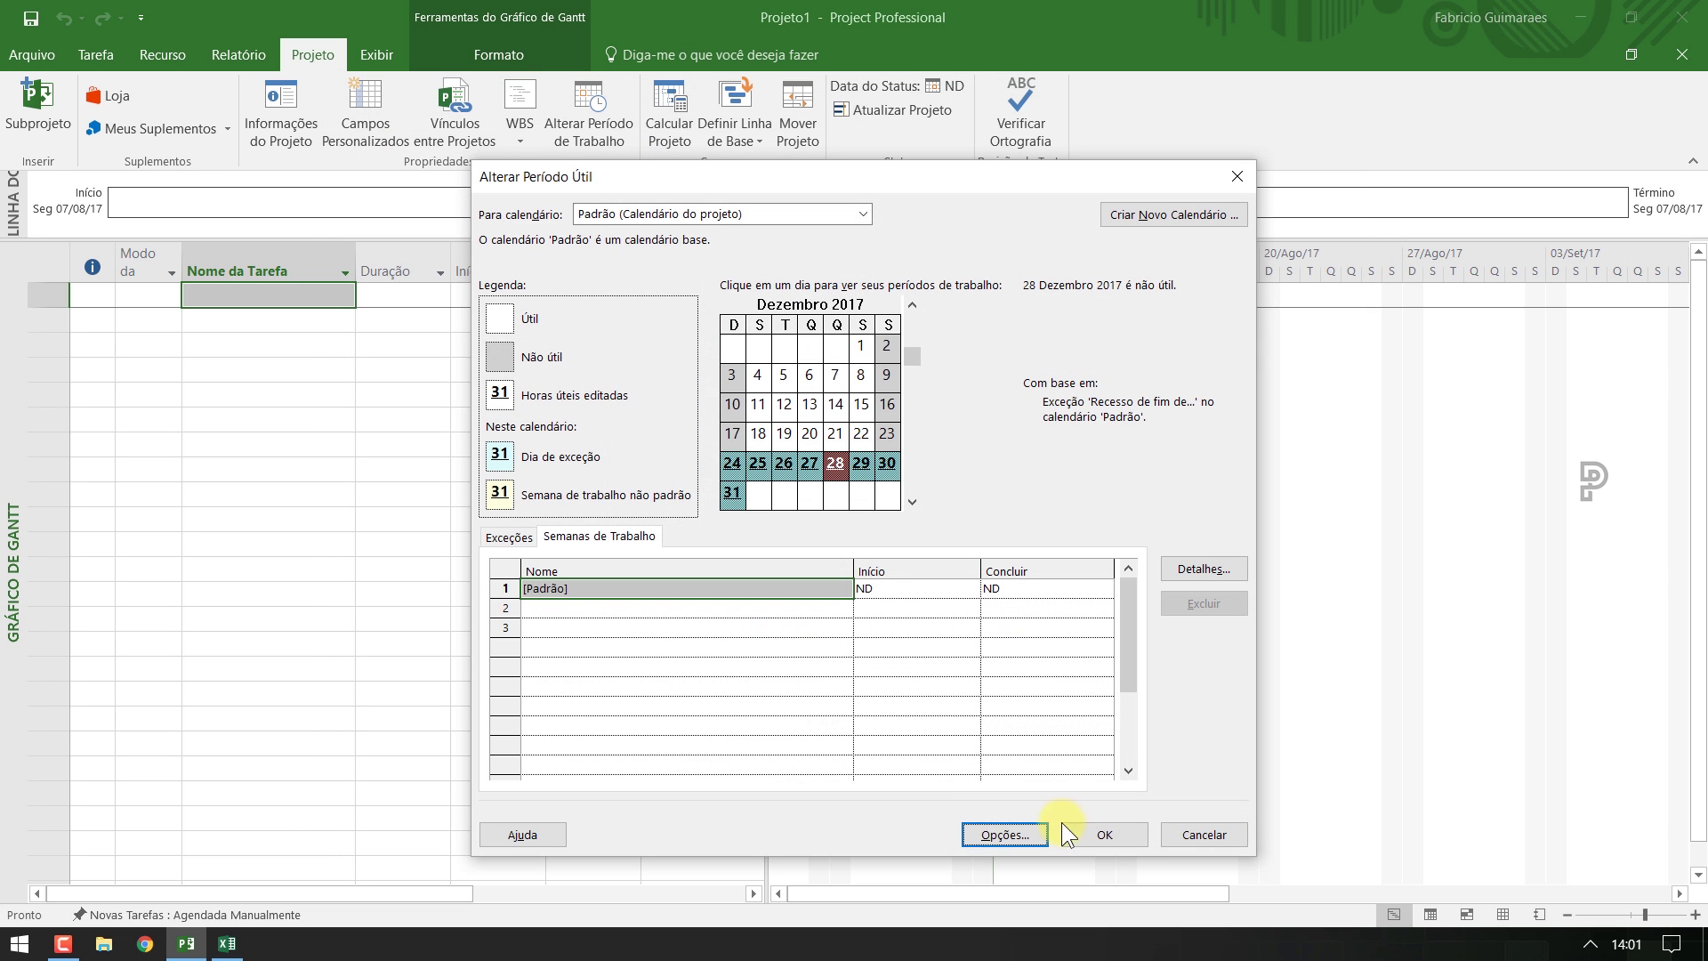
pyautogui.click(1084, 830)
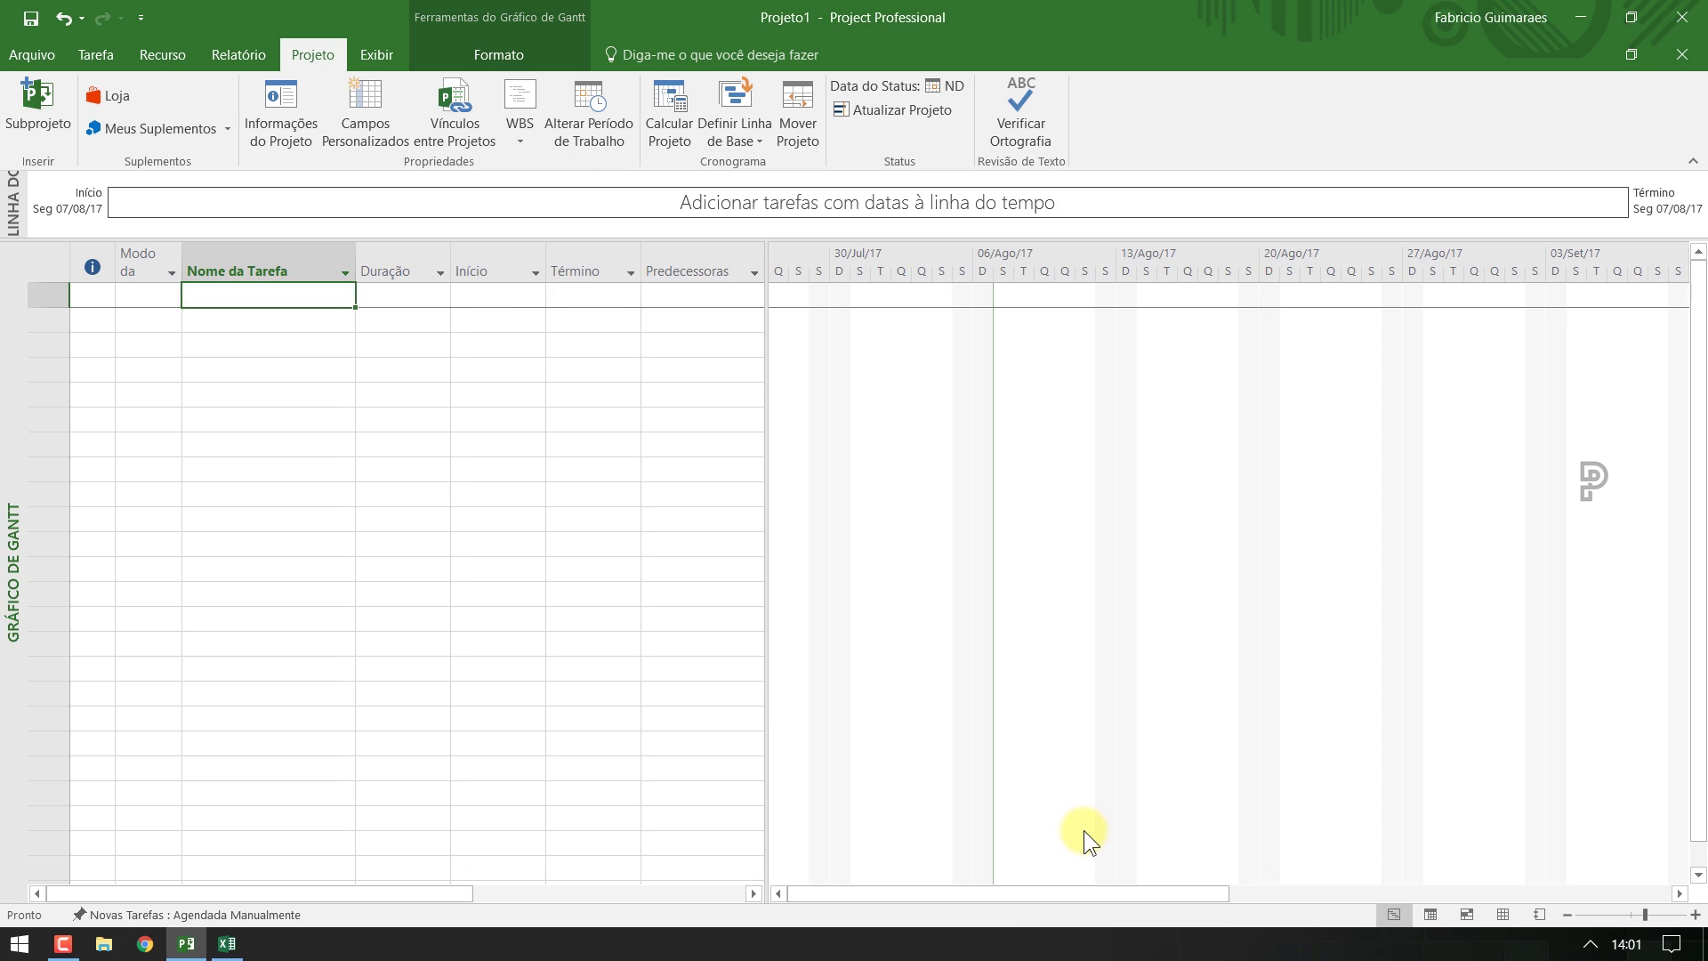
# Set the project's start date to 14/08/17 in the project information
pyautogui.click(294, 303)
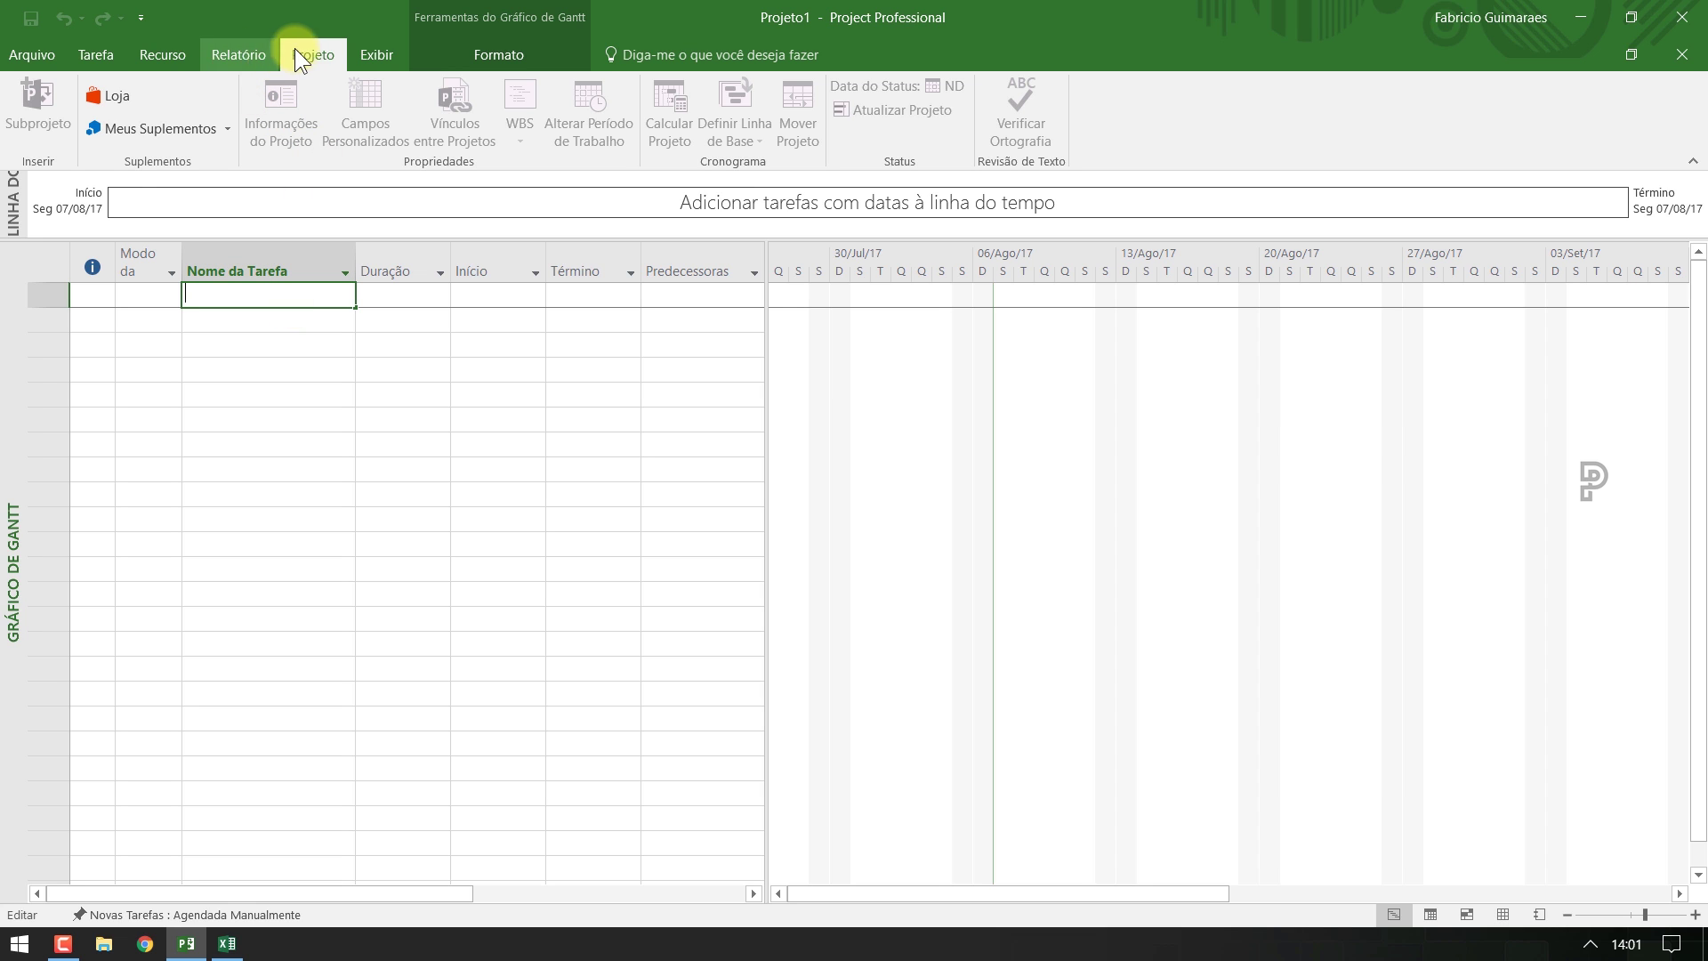
pyautogui.click(322, 51)
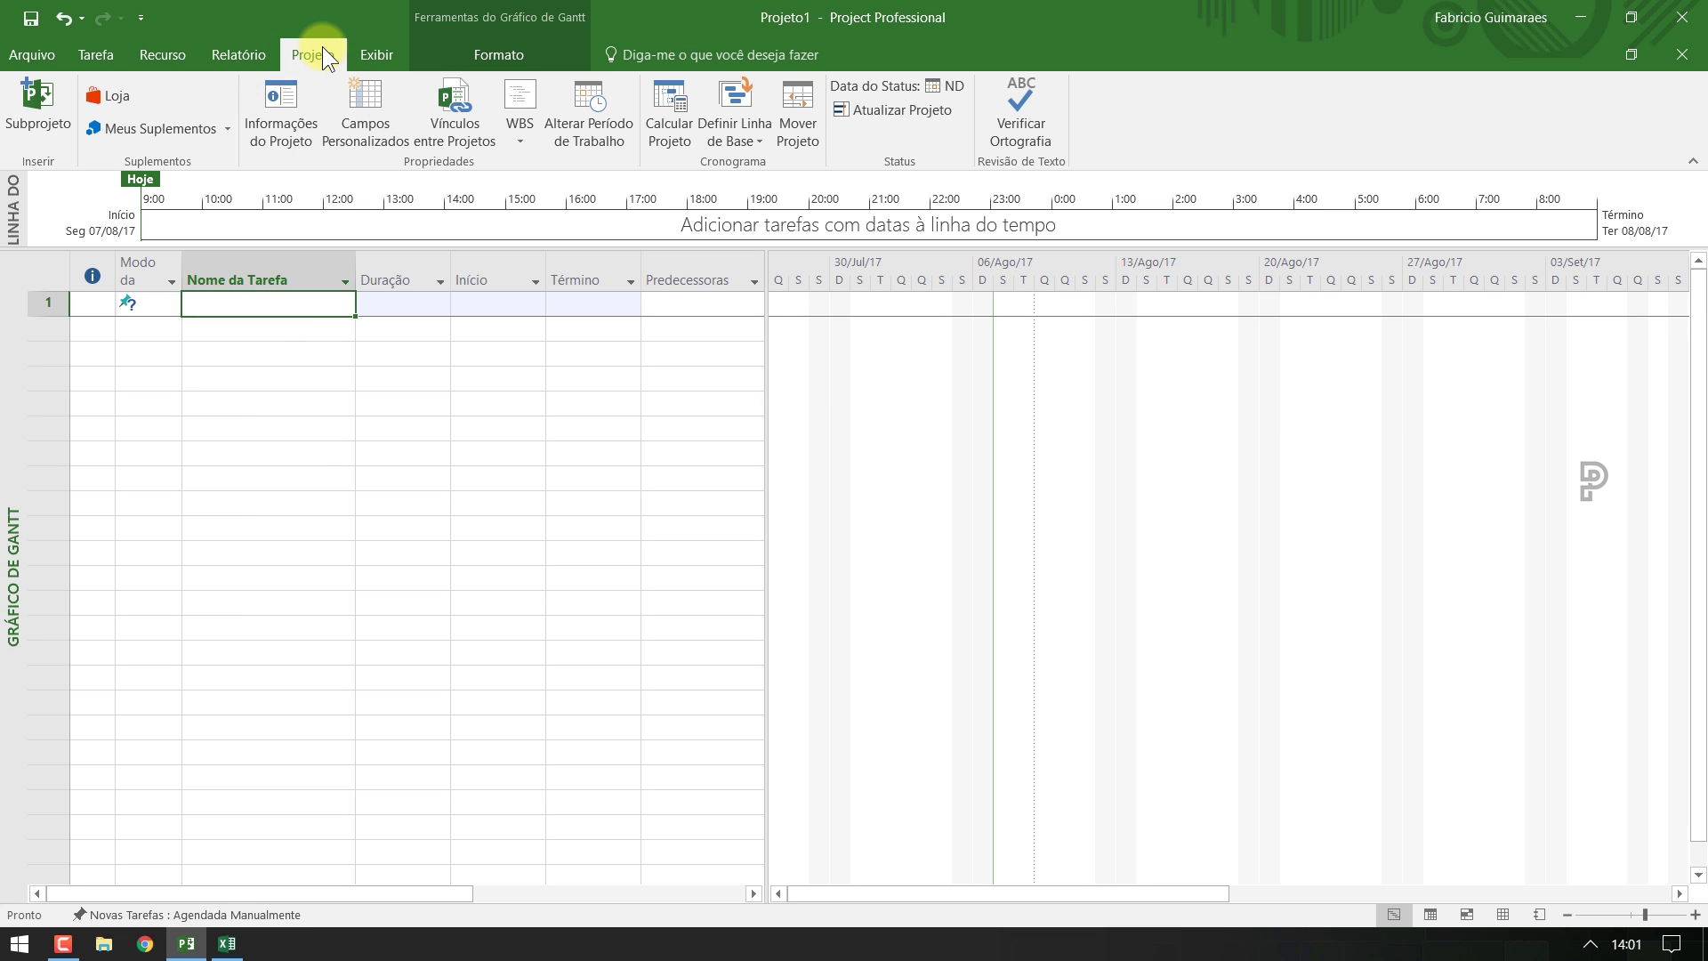
pyautogui.click(280, 104)
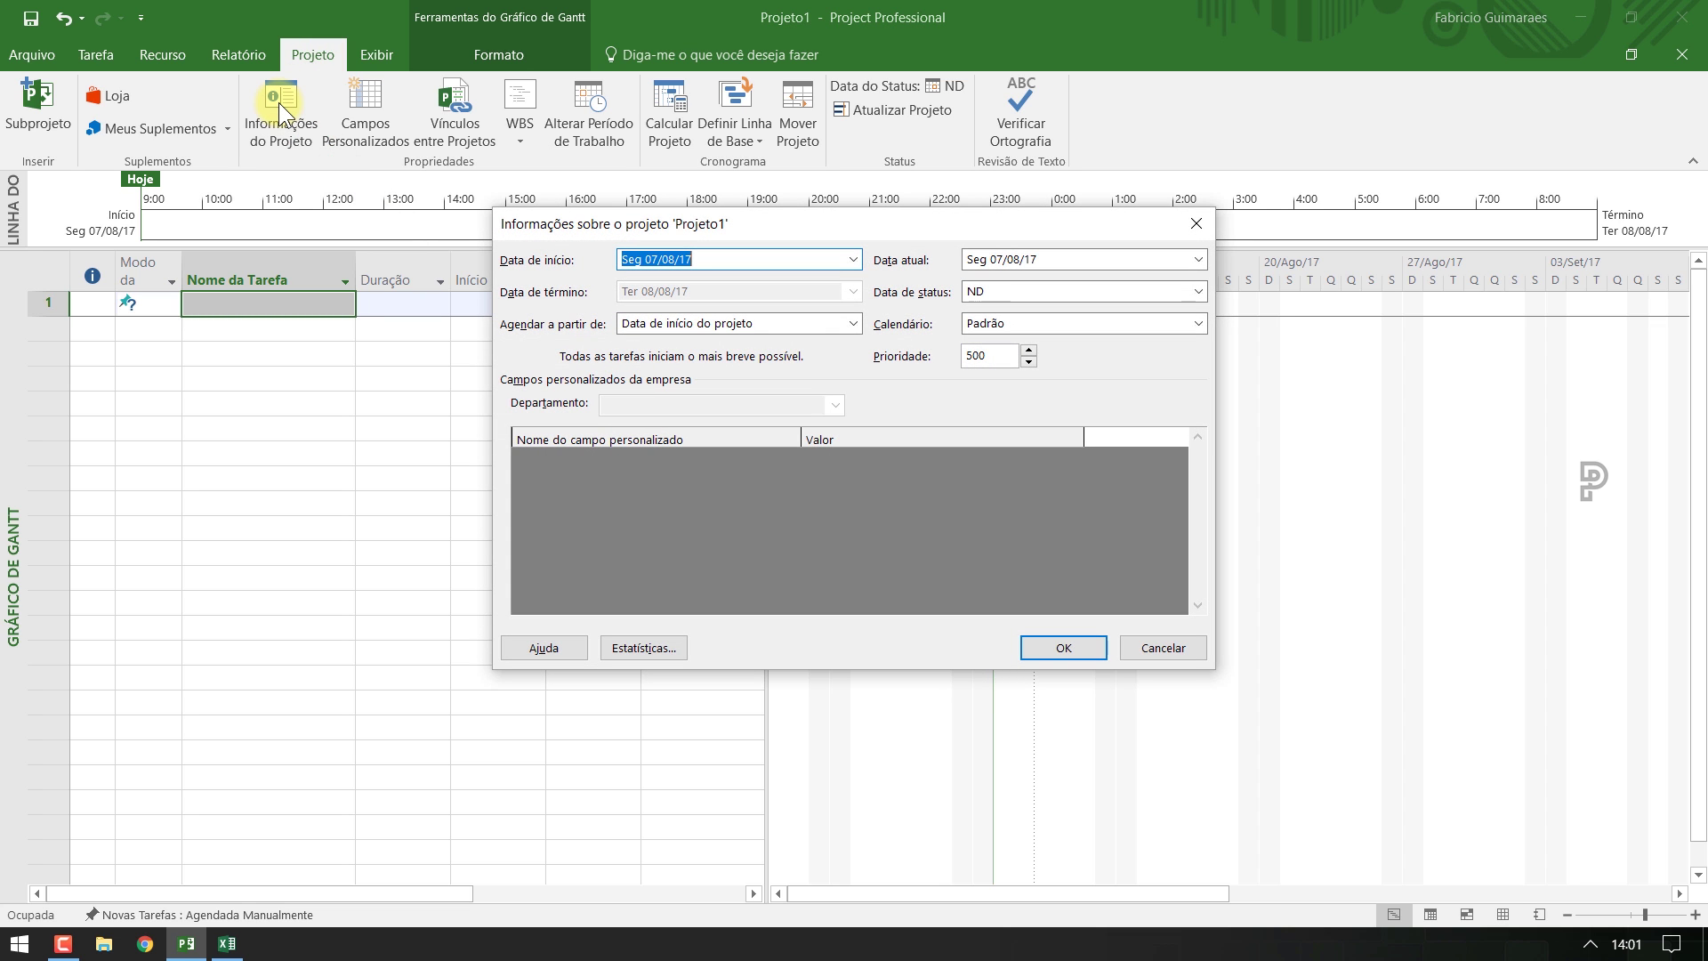
pyautogui.click(856, 265)
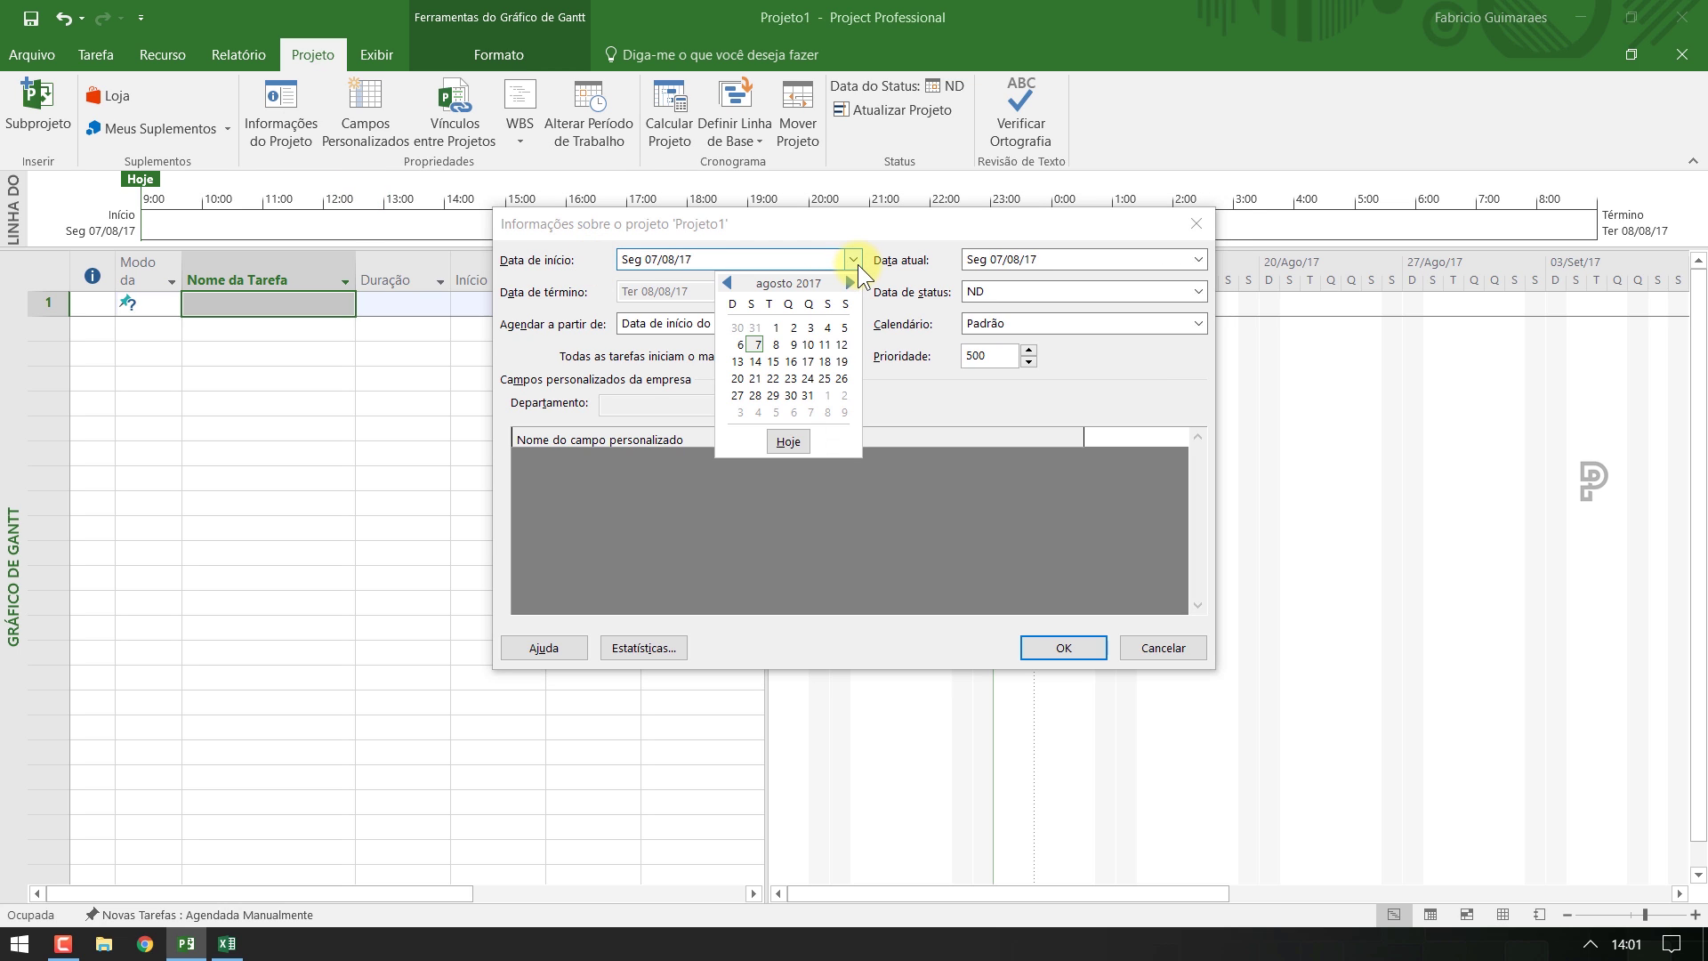
pyautogui.click(755, 361)
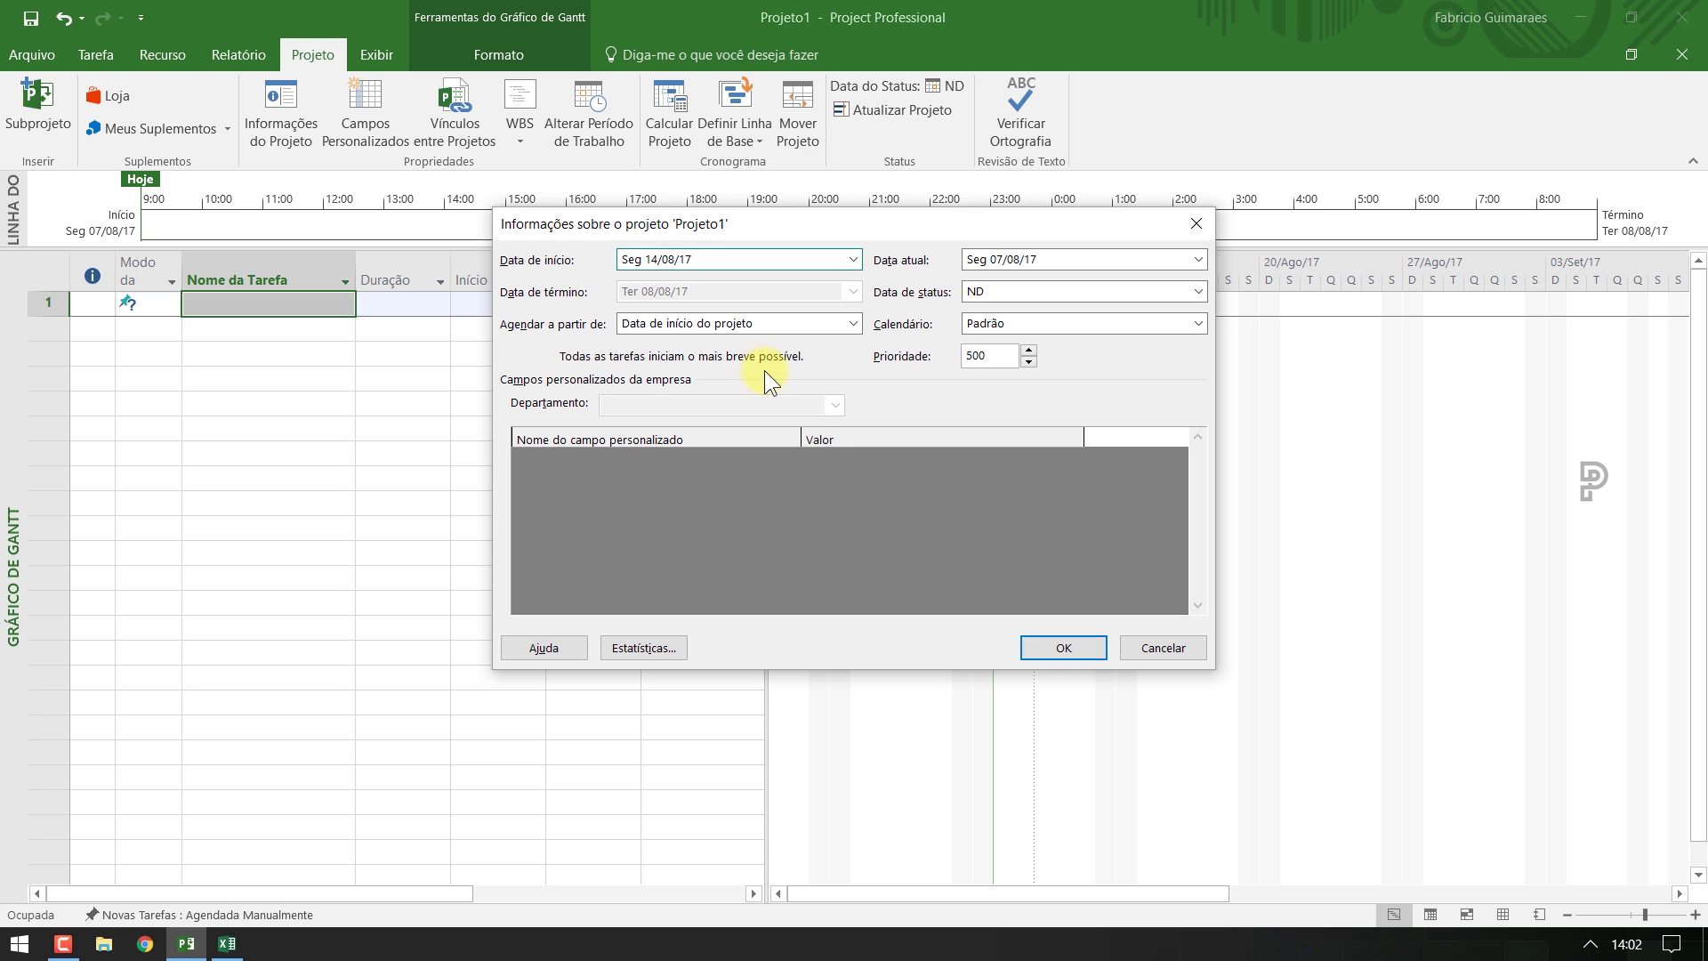
pyautogui.click(1045, 649)
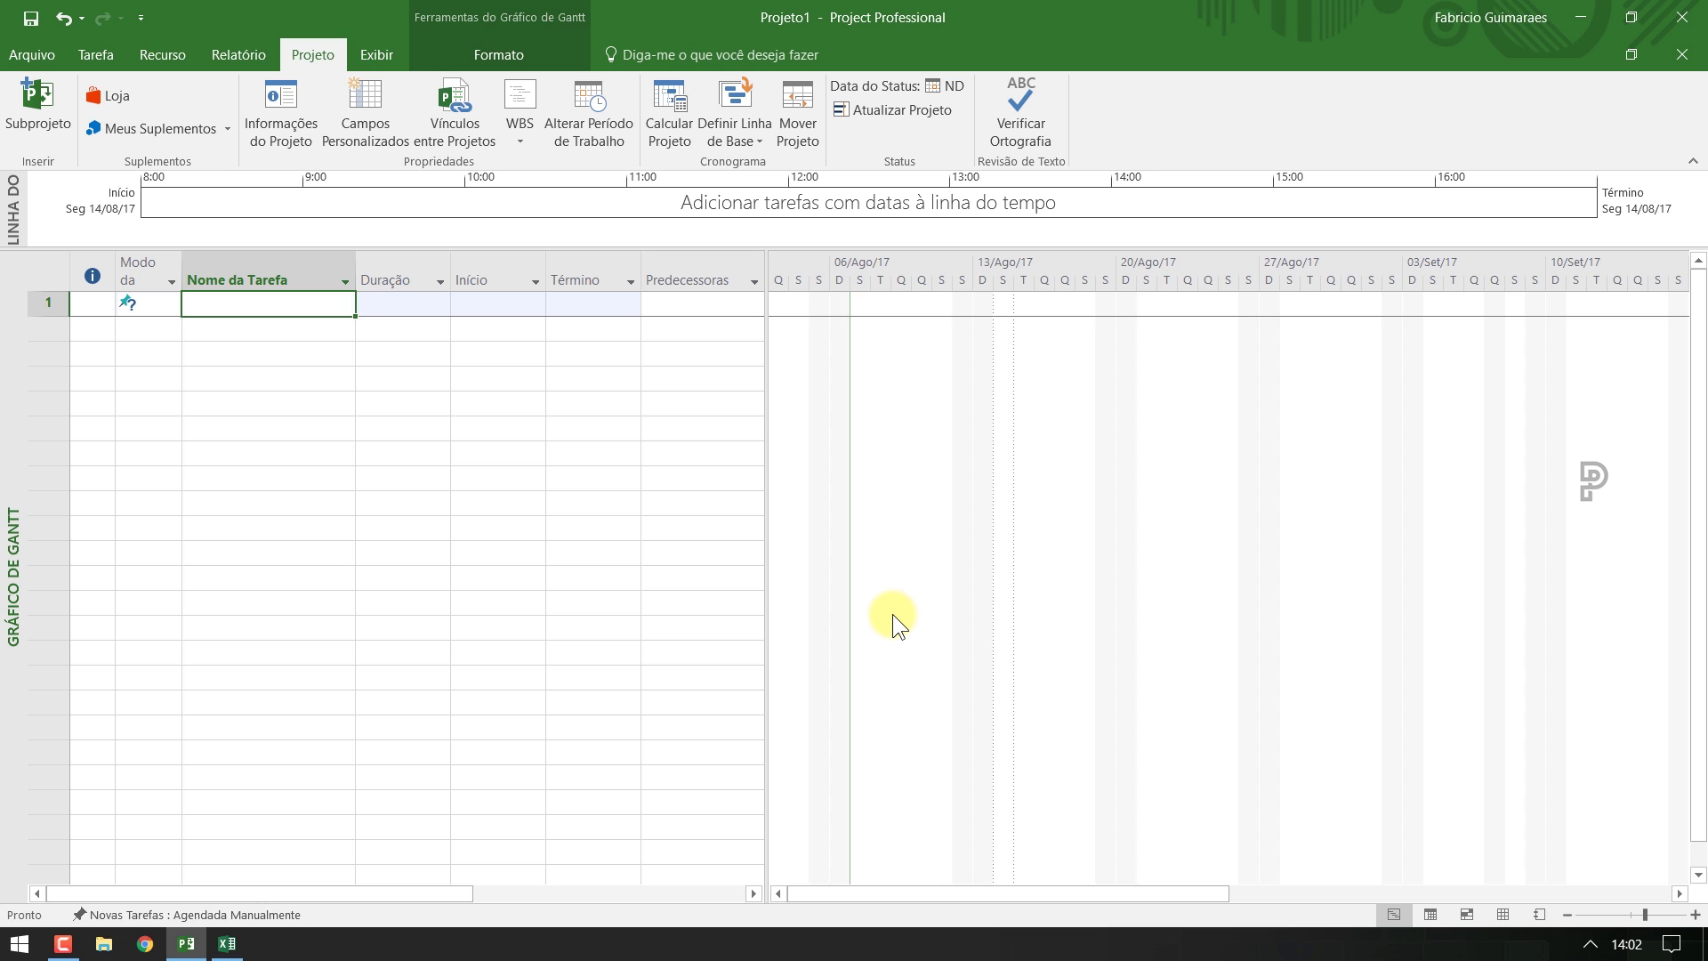
# Delete the empty task in row 1 and select the first task name cell
pyautogui.click(51, 303)
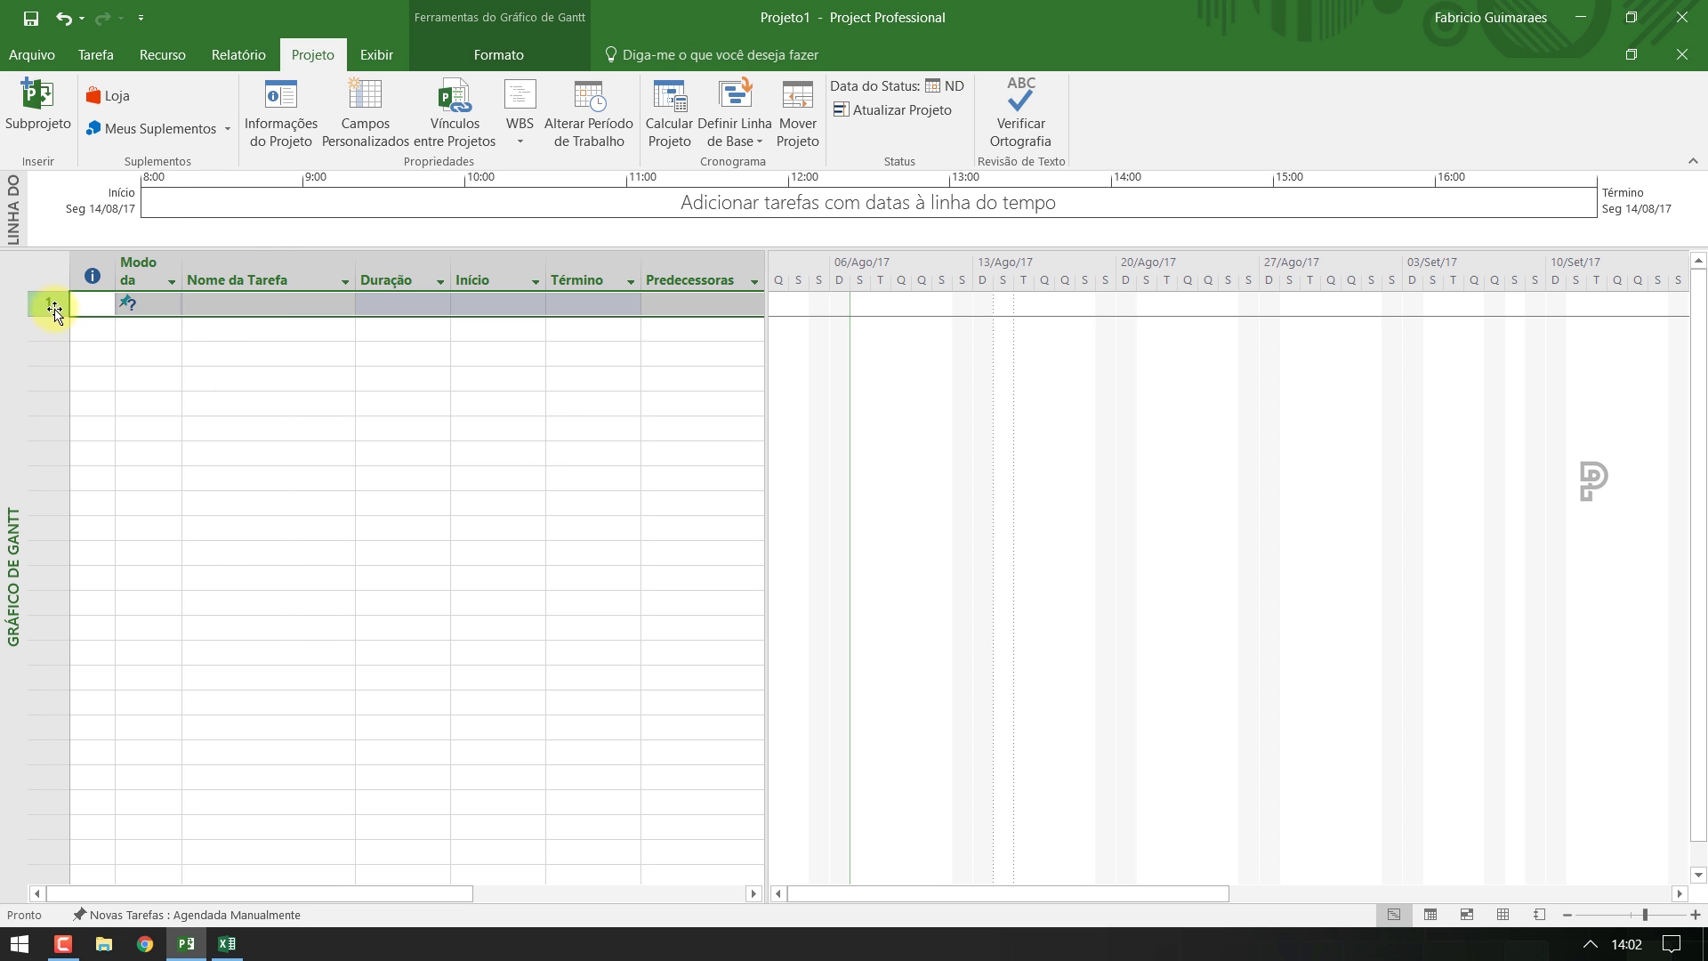
pyautogui.rightClick(55, 309)
pyautogui.press('Delete')
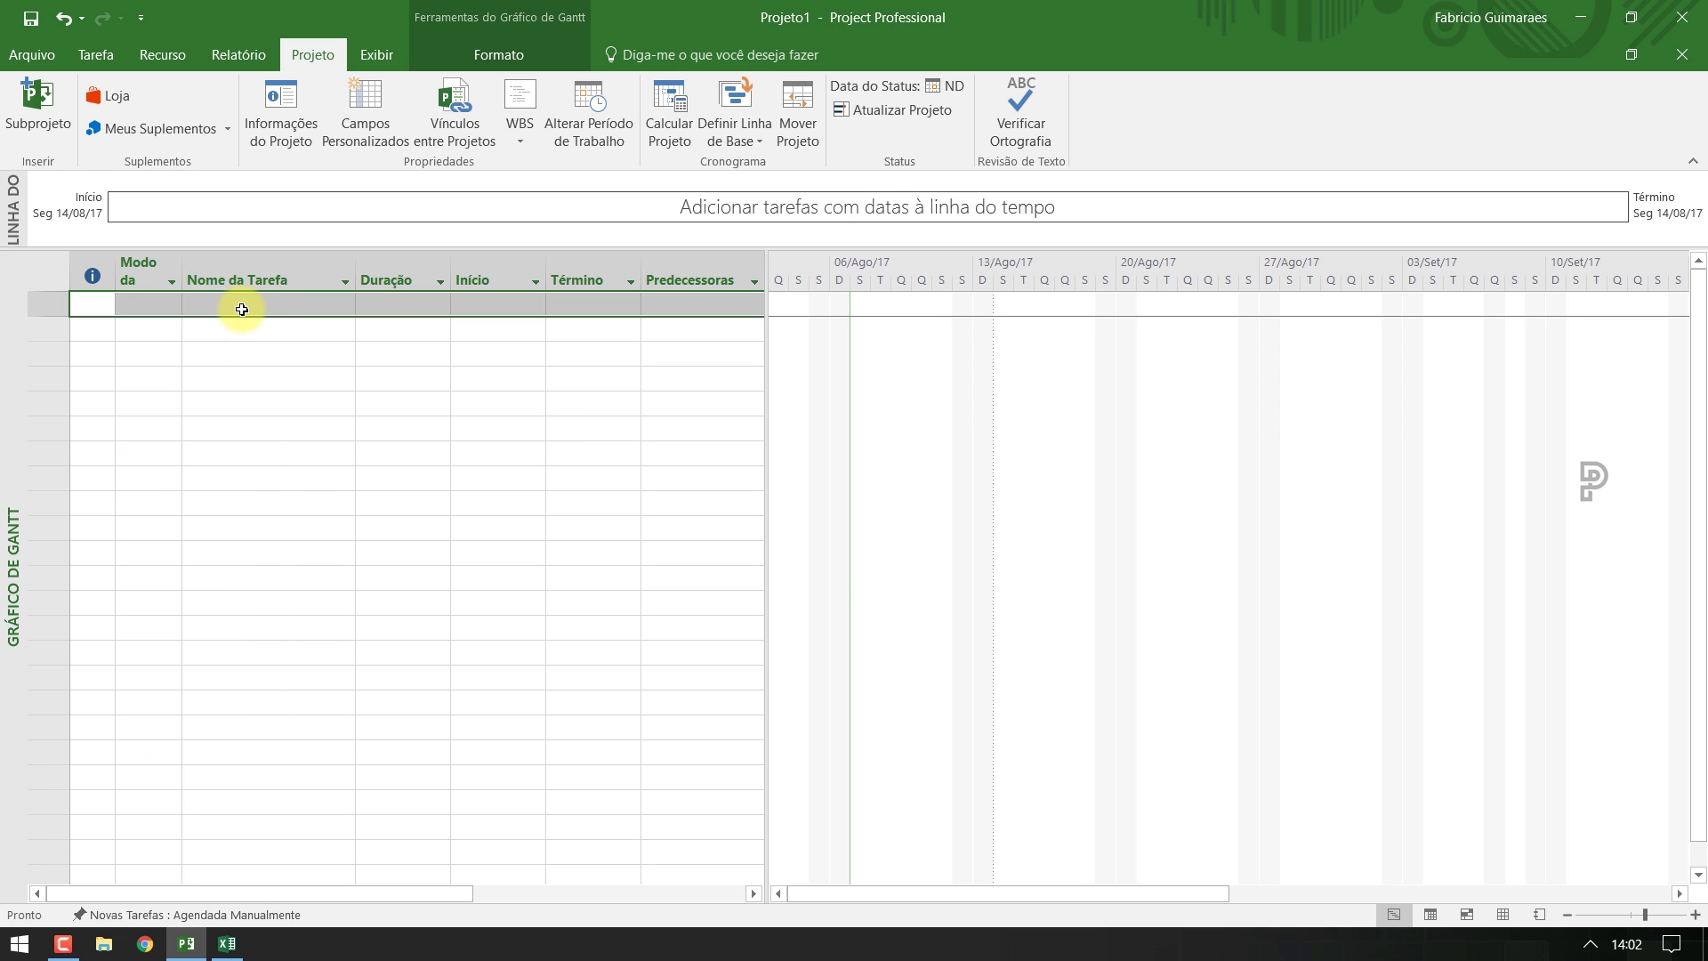
pyautogui.click(237, 304)
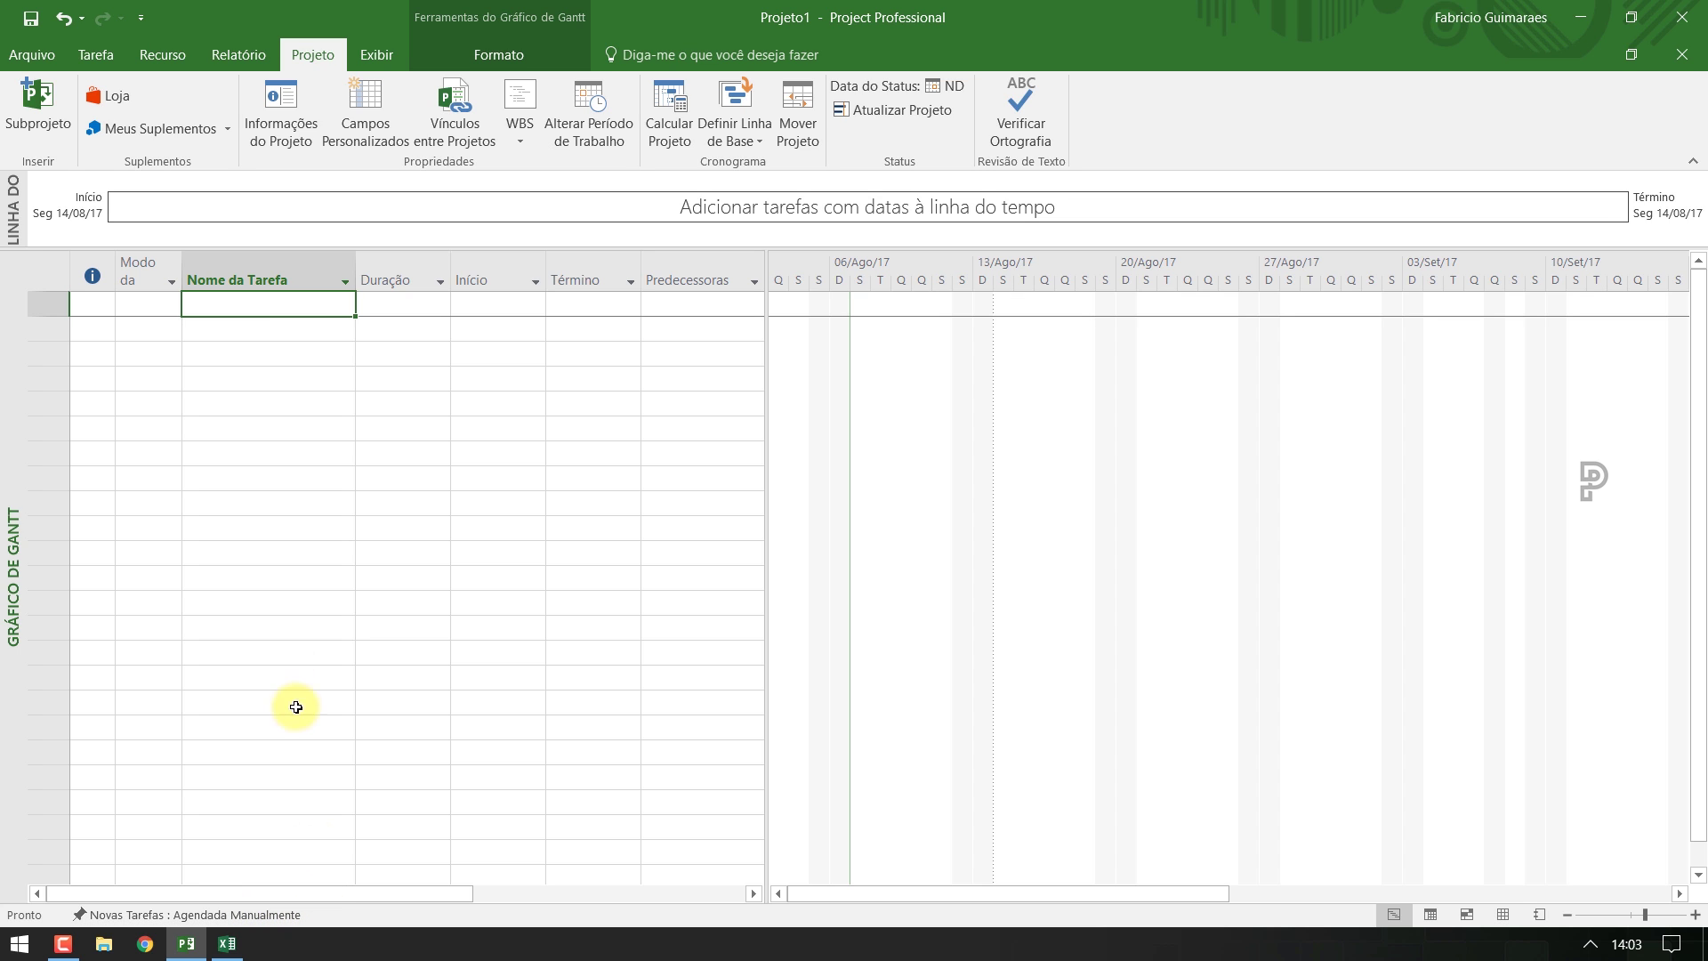
# Set the mode for newly created tasks to automatic scheduling (Agendamento Automático)
pyautogui.click(94, 57)
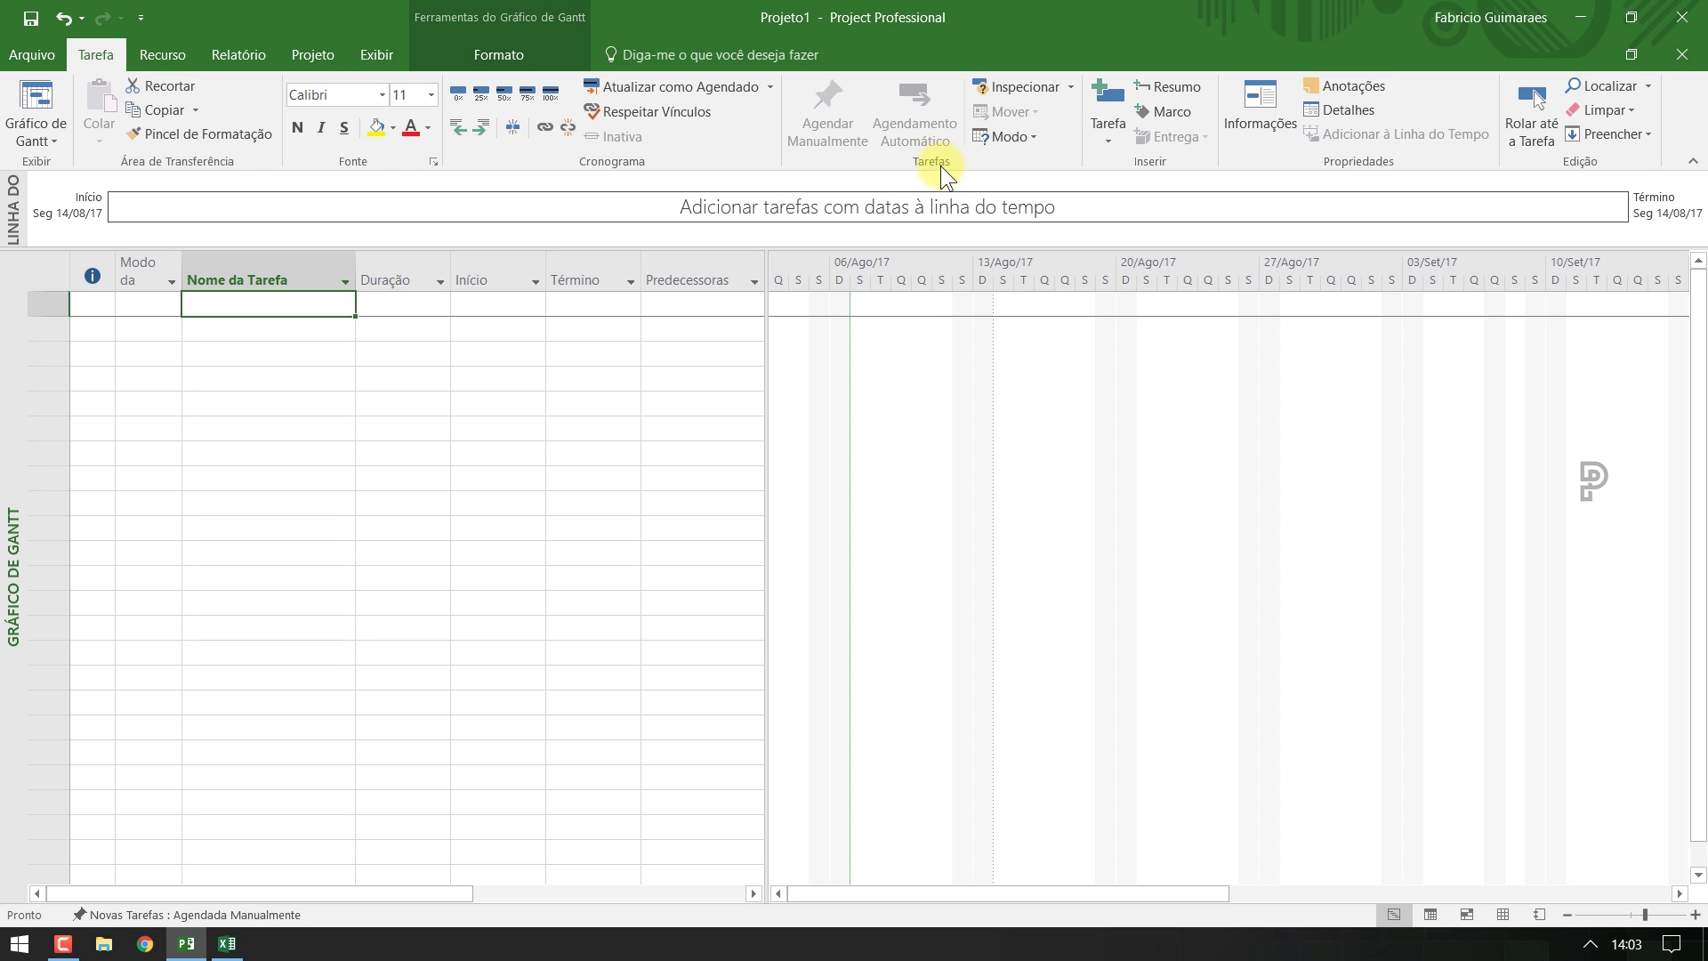
pyautogui.click(1029, 134)
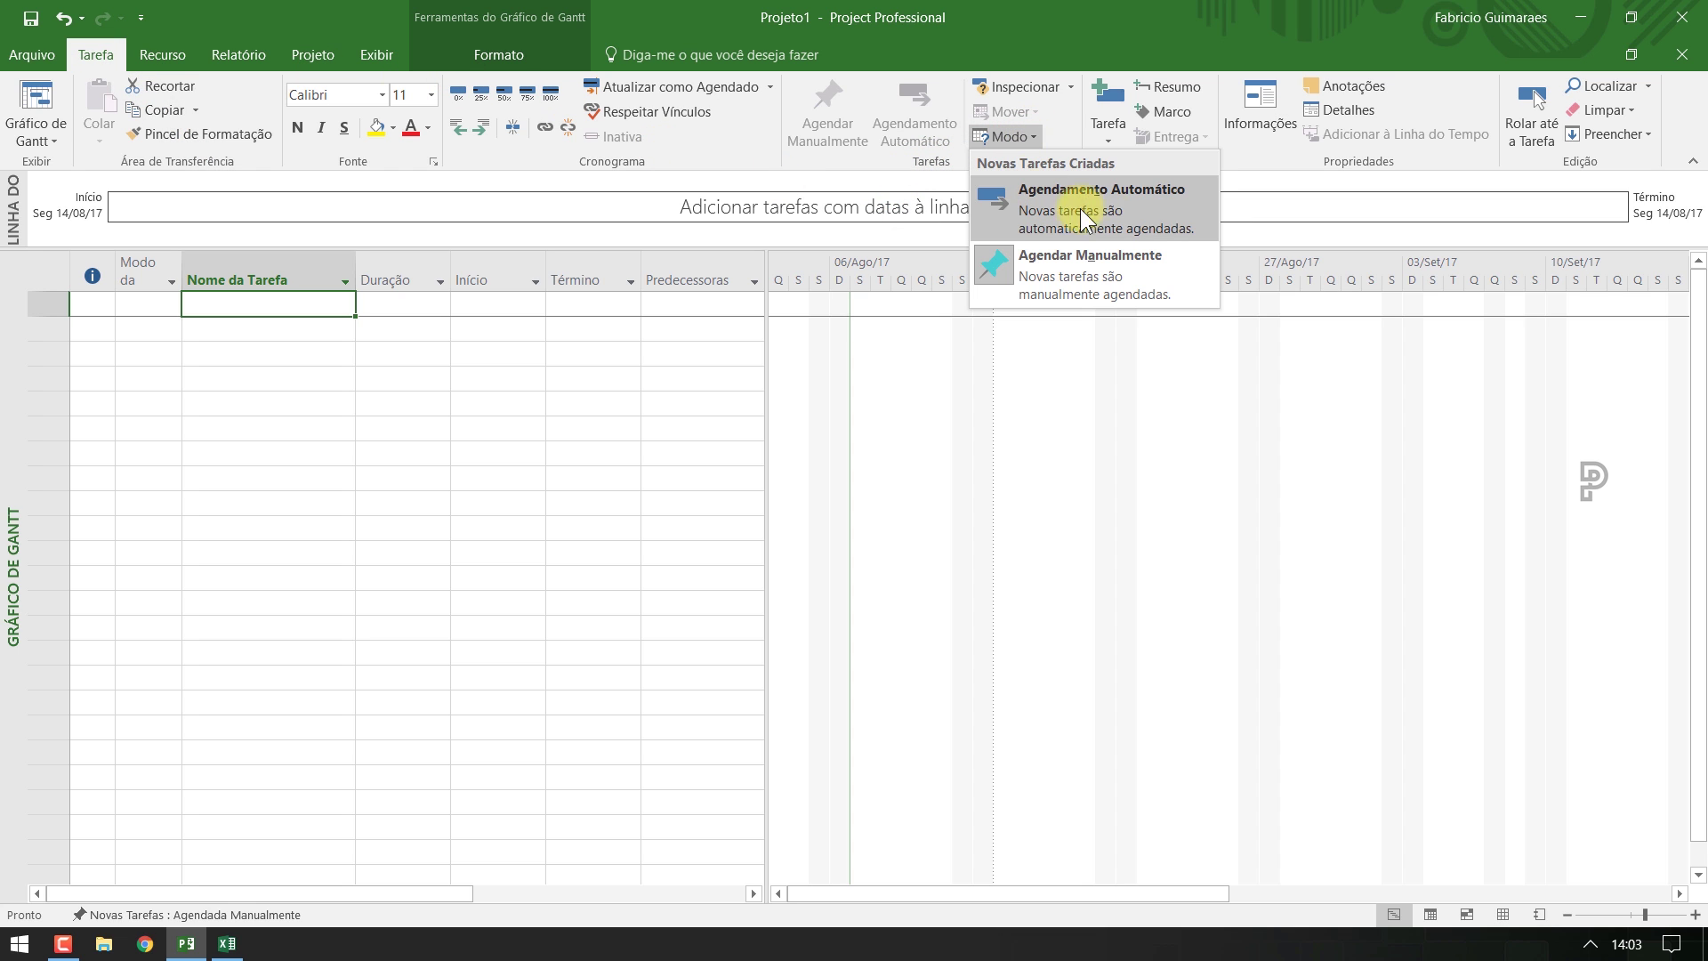
pyautogui.click(1143, 209)
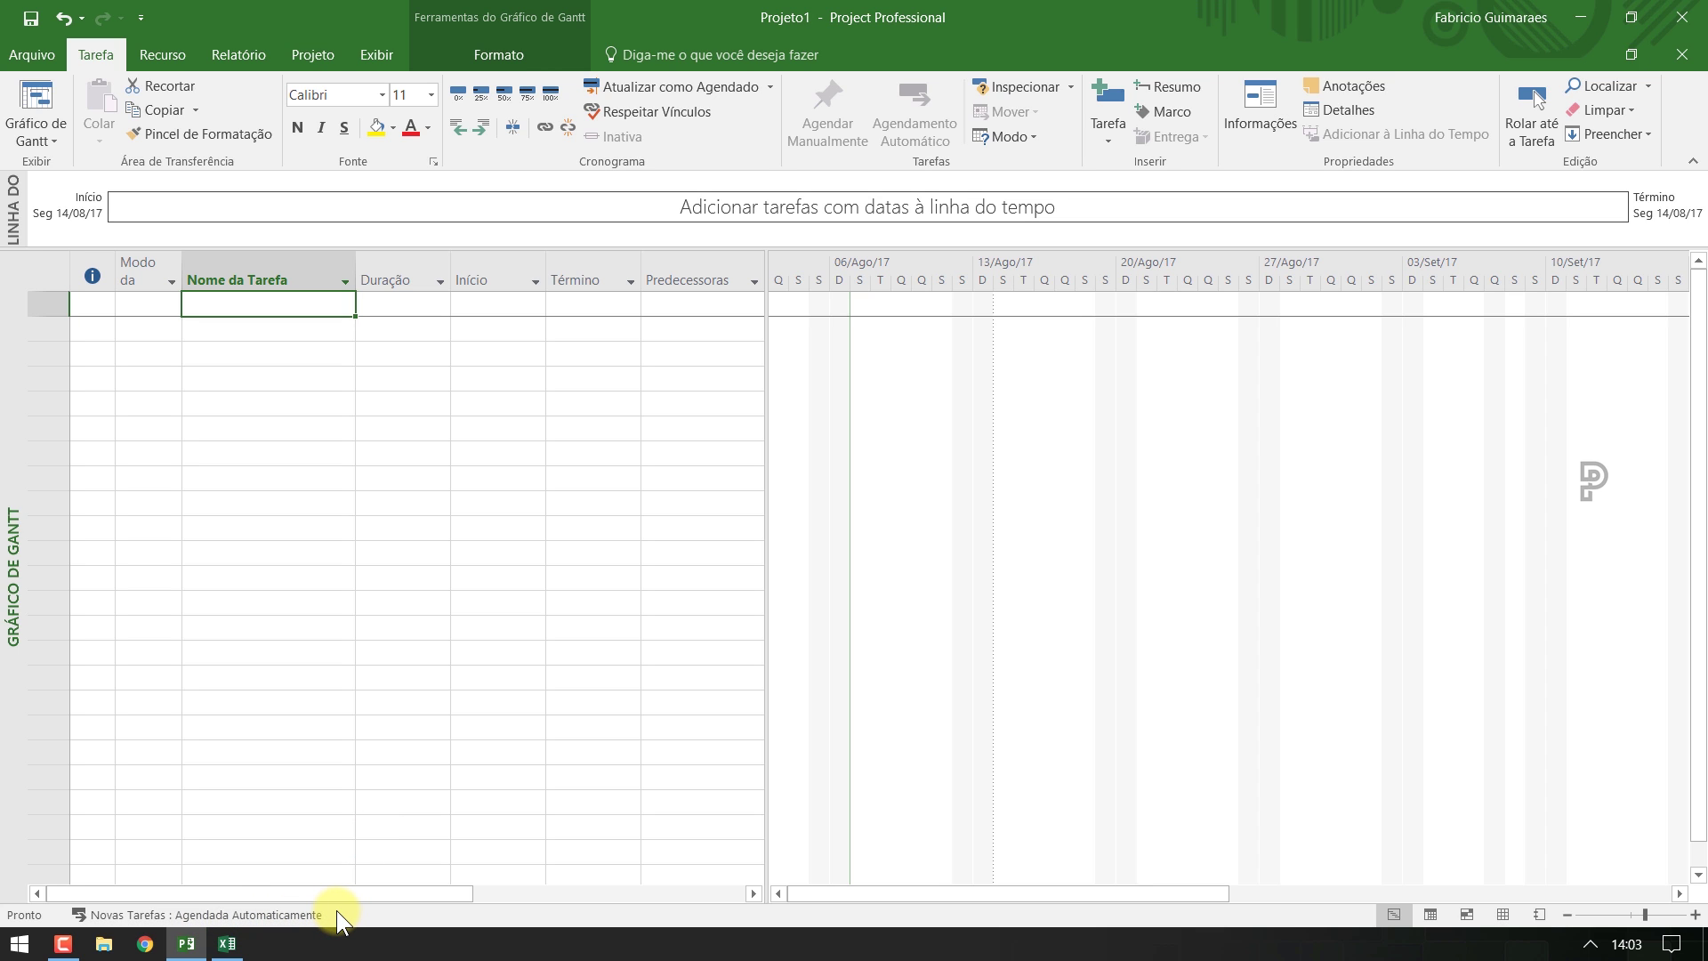
pyautogui.click(252, 305)
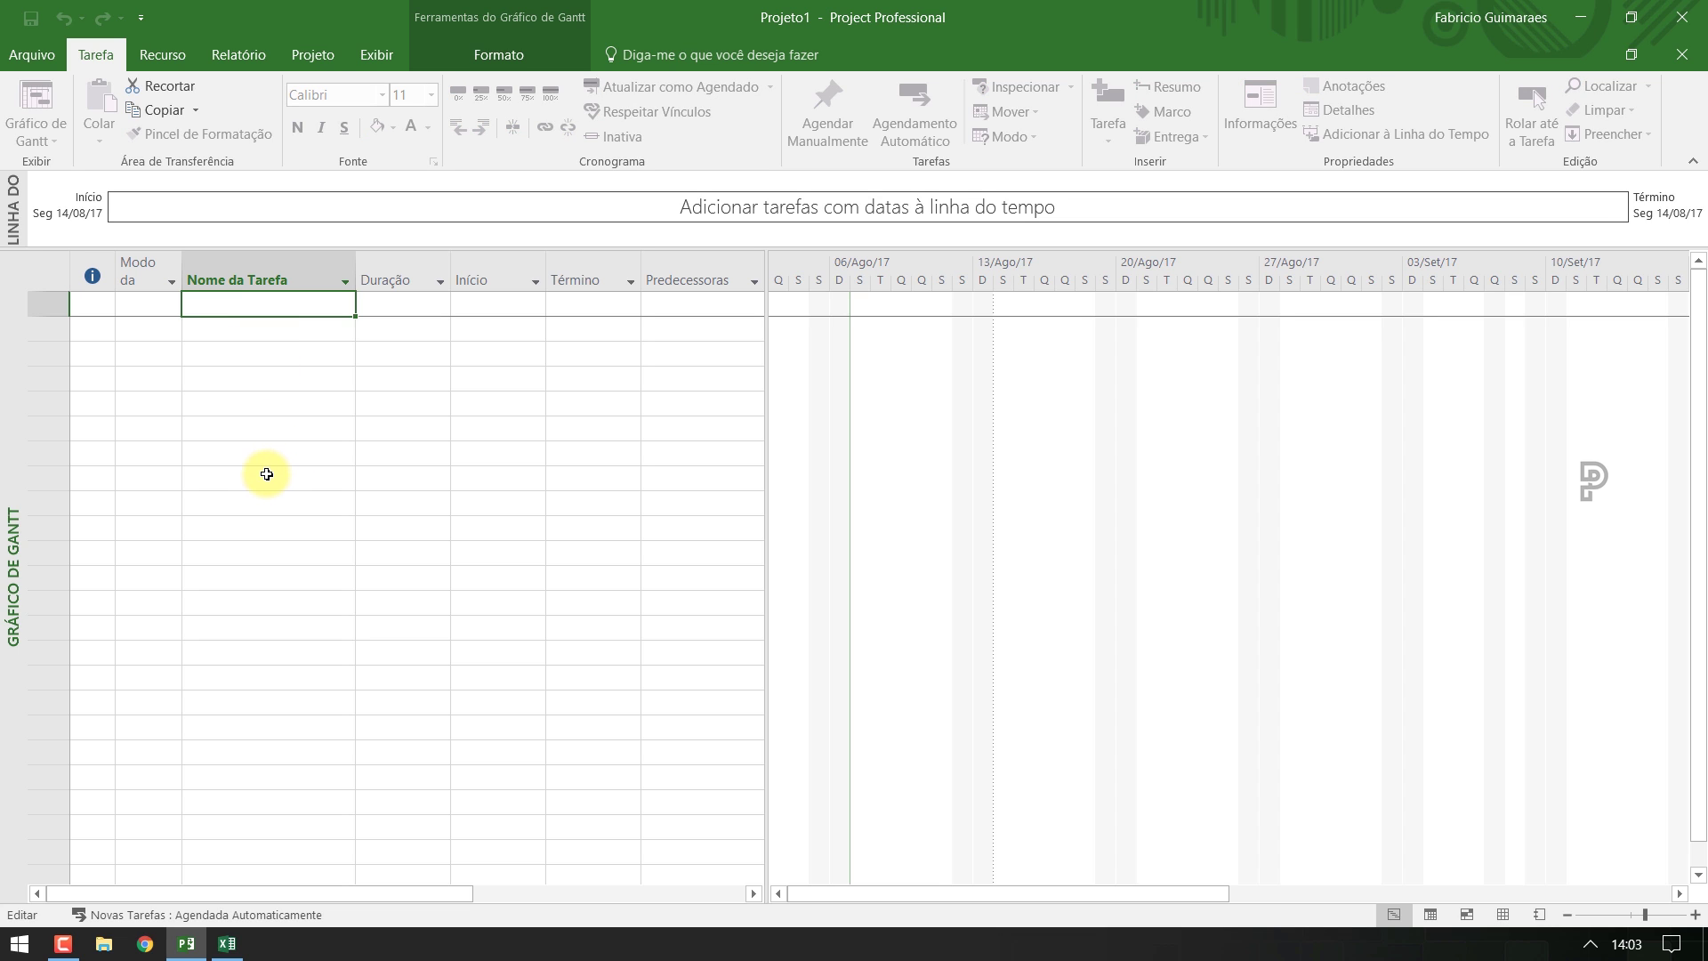
pyautogui.press('Escape')
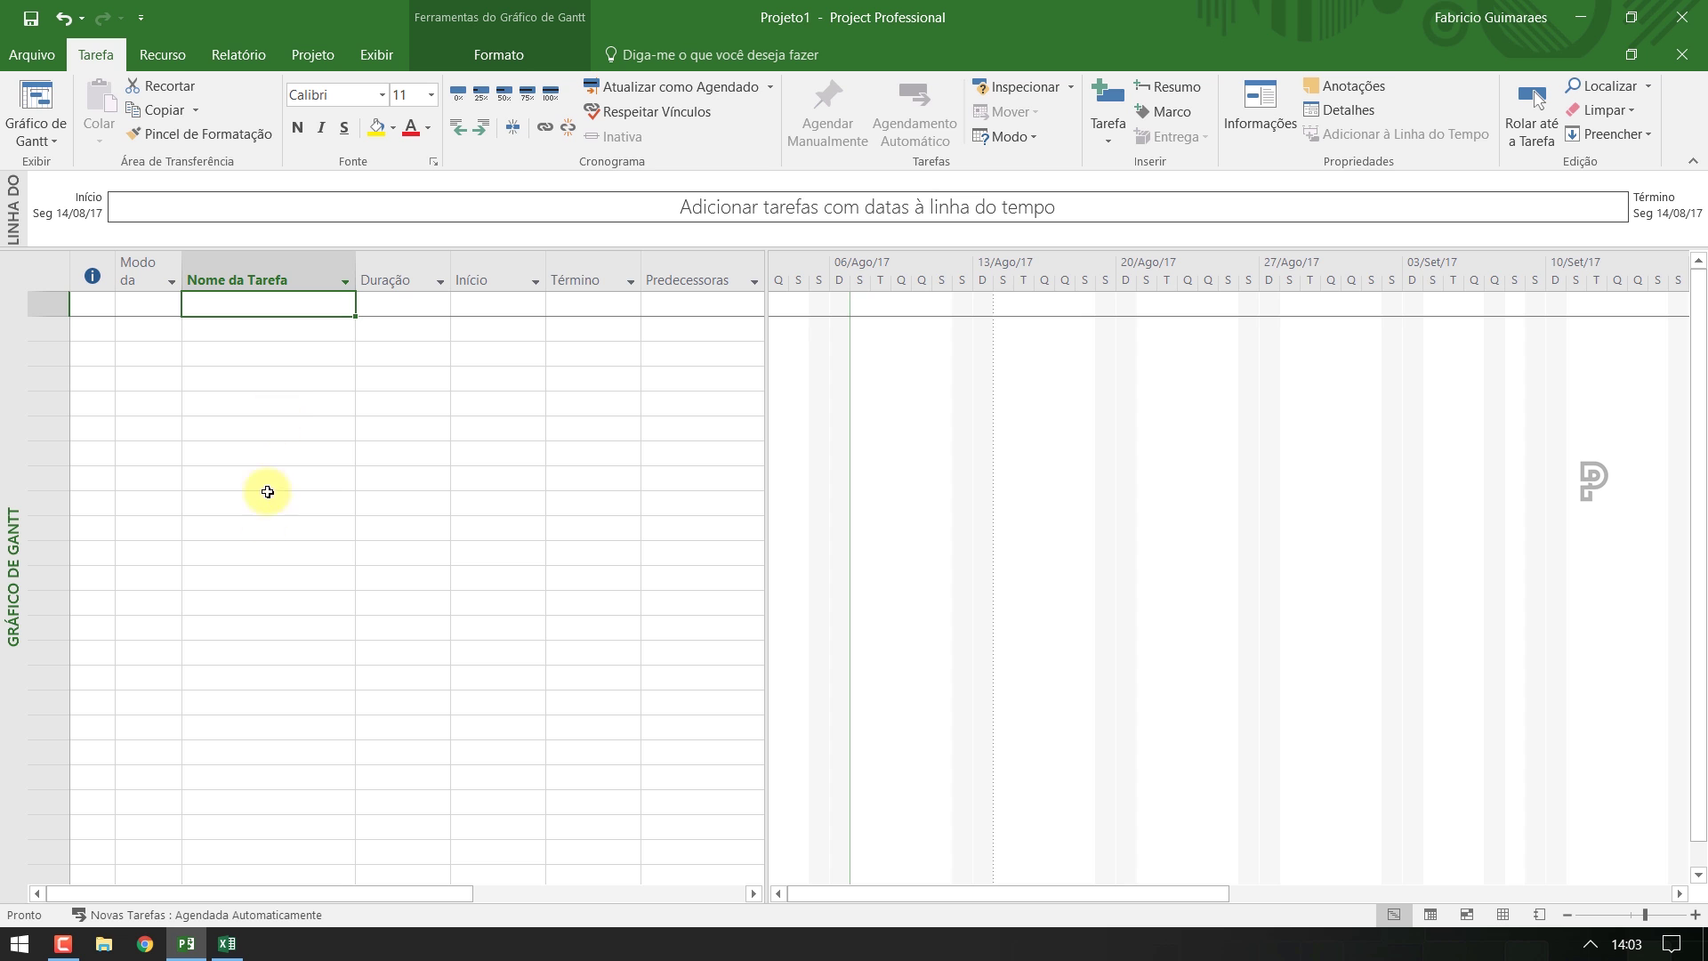
# Copy the task names from Orçamentos e Contrato to Conclusão da reforma in the Excel workbook and paste them into Project's task name column
pyautogui.click(226, 945)
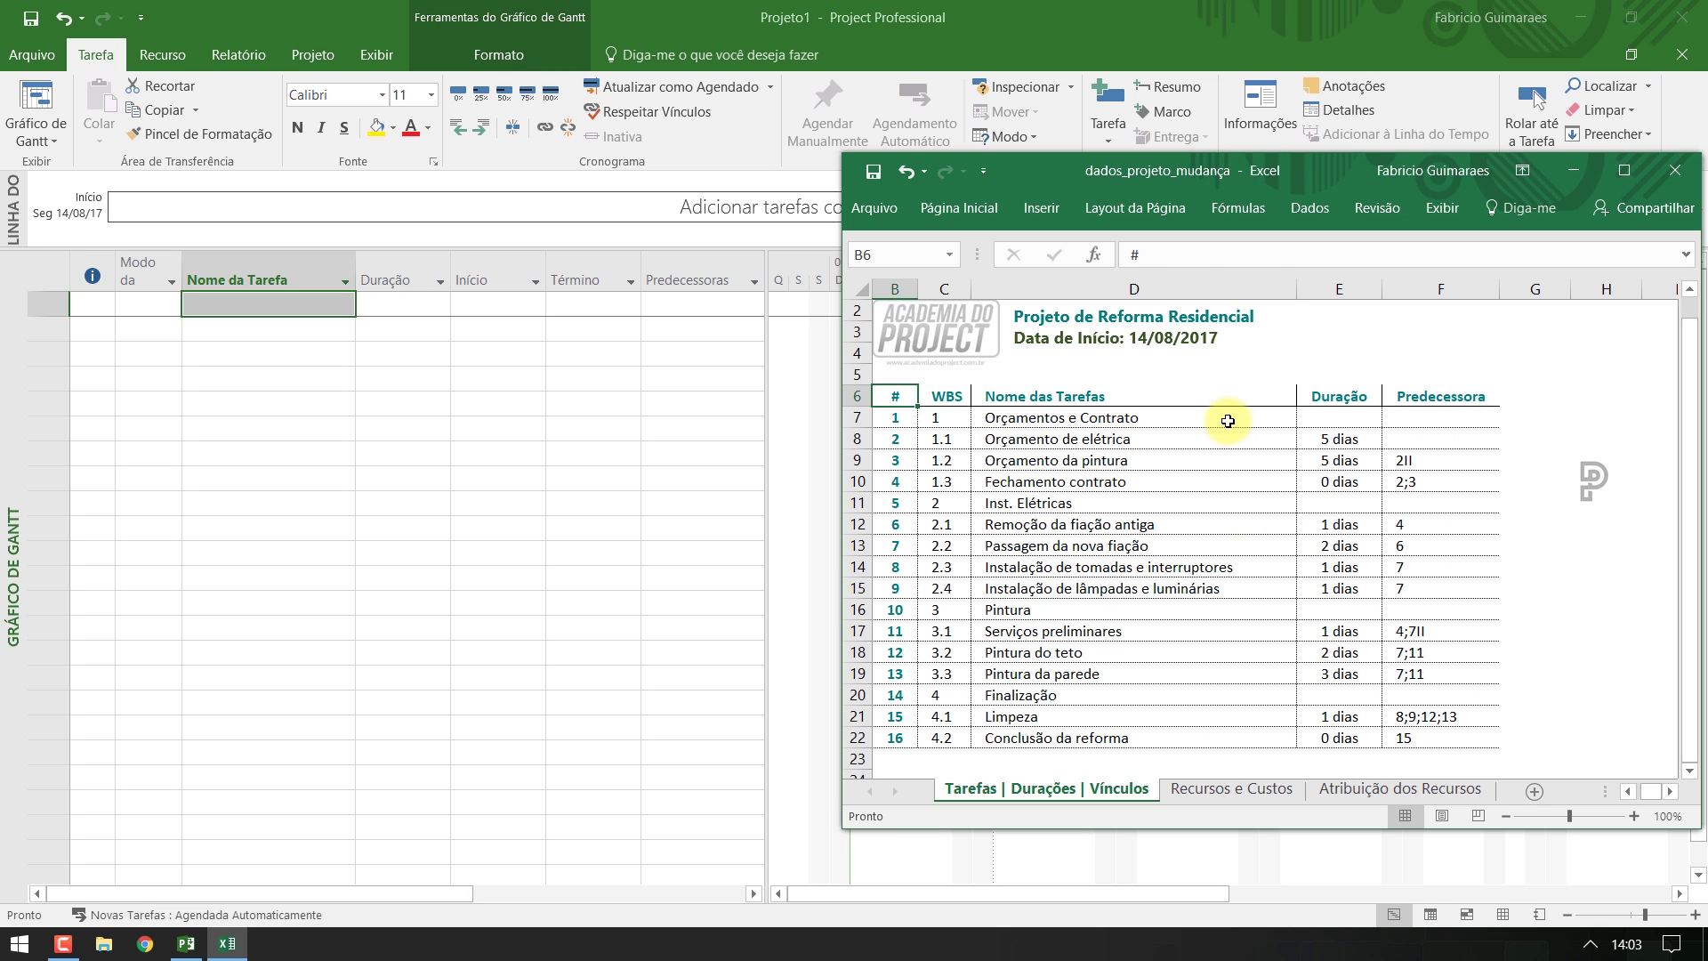
pyautogui.moveTo(1226, 418); pyautogui.dragTo(1233, 742)
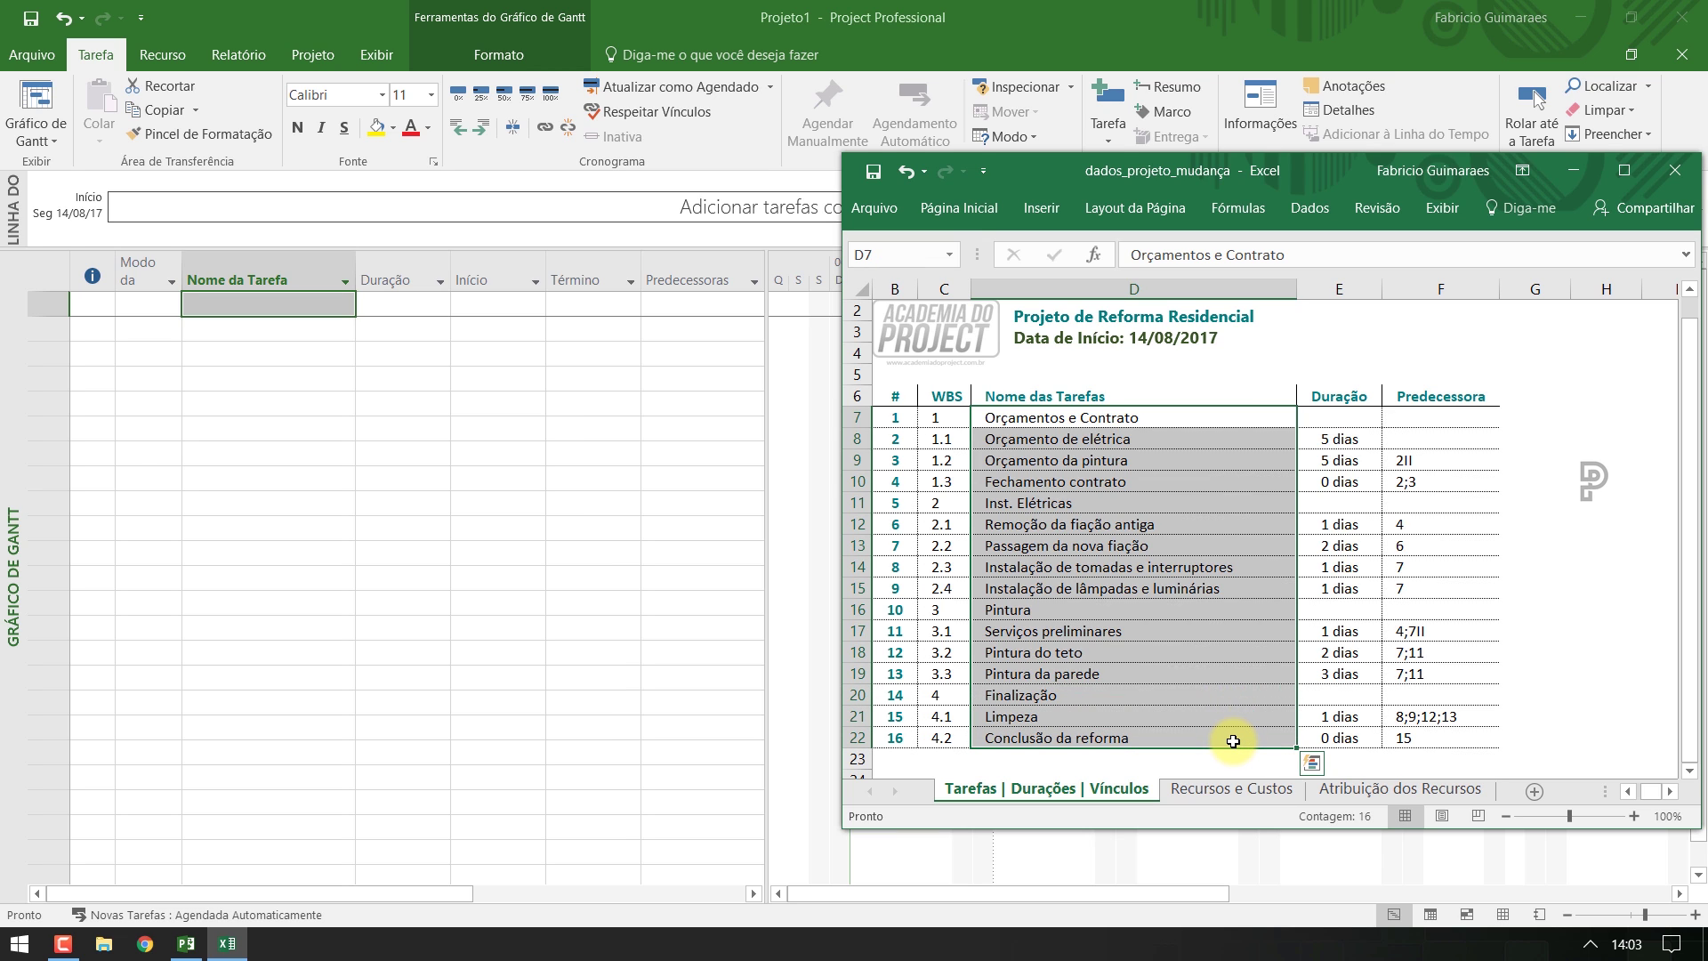
pyautogui.hotkey('ctrl', 'c')
pyautogui.click(297, 298)
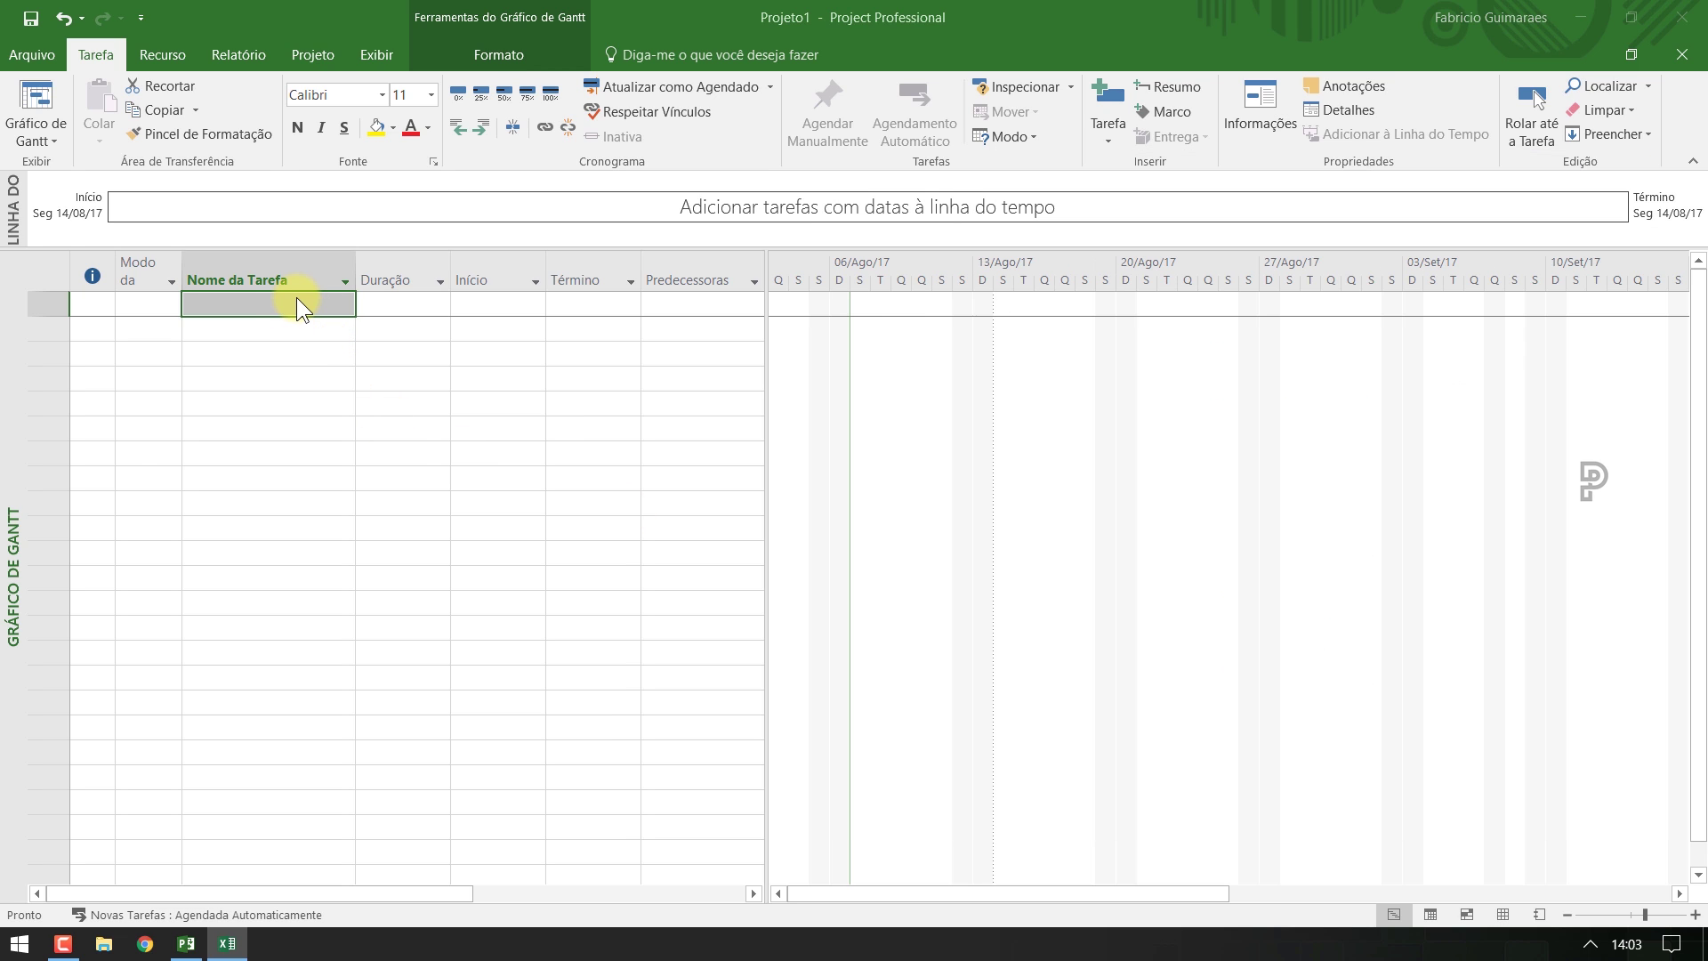
pyautogui.click(296, 297)
pyautogui.click(89, 98)
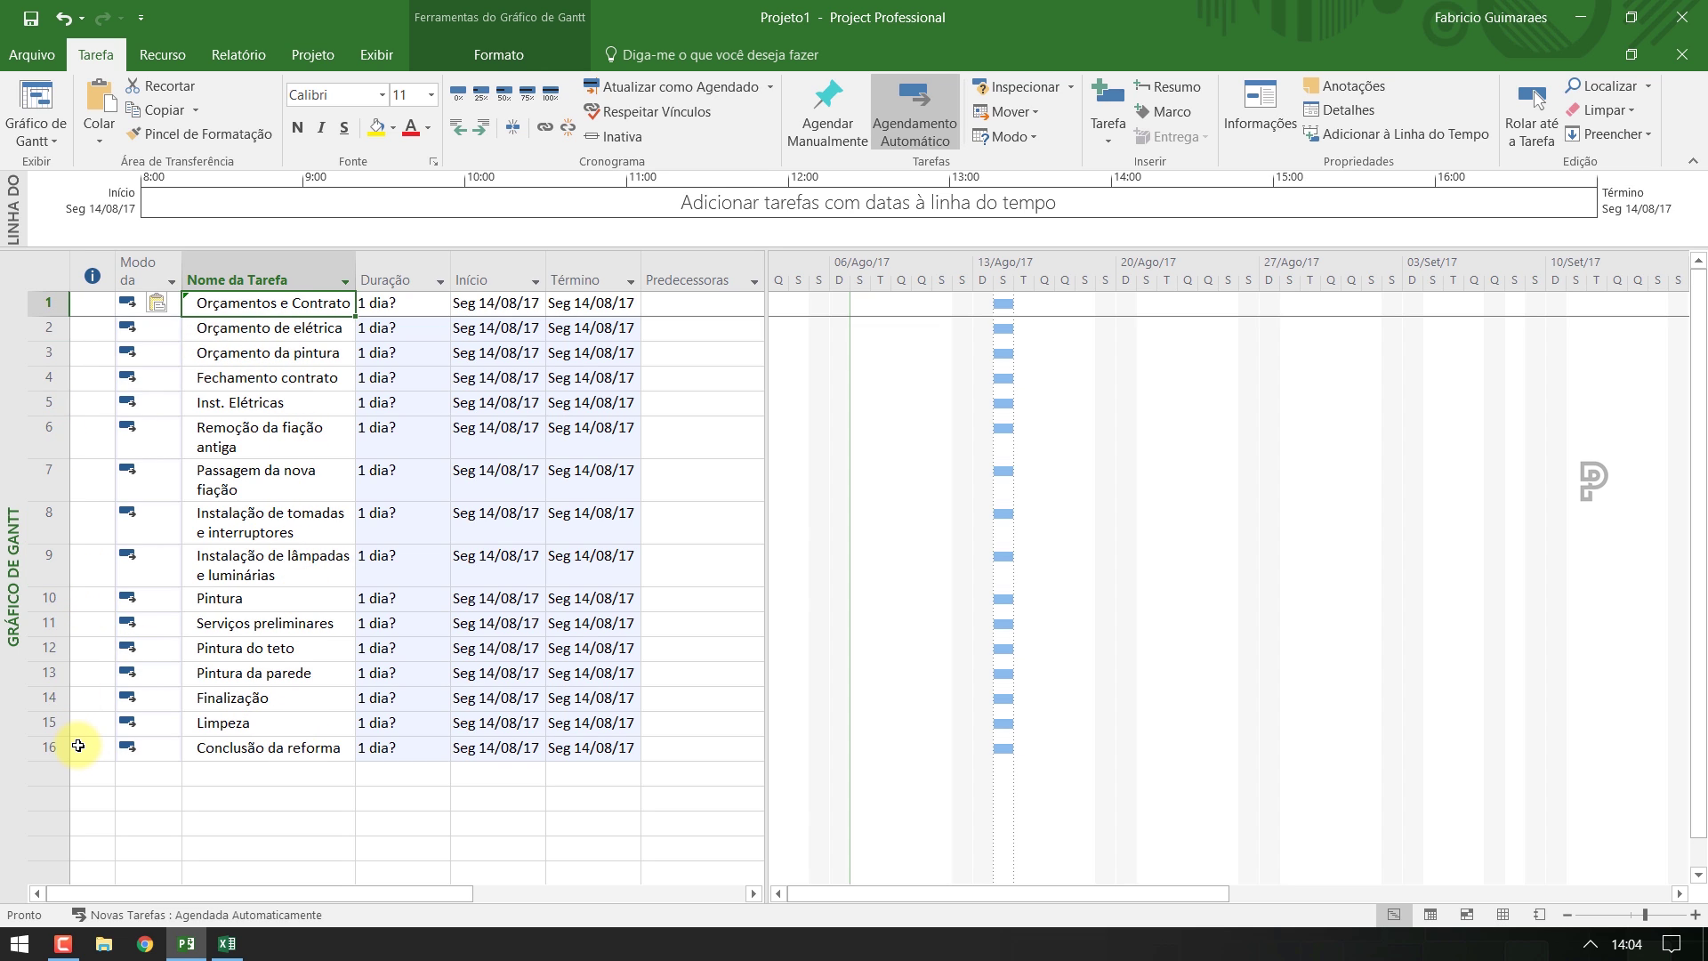
# Fit the Nome da Tarefa column to its longest entry and reduce rows 6 to 9 to single-line height
pyautogui.doubleClick(356, 258)
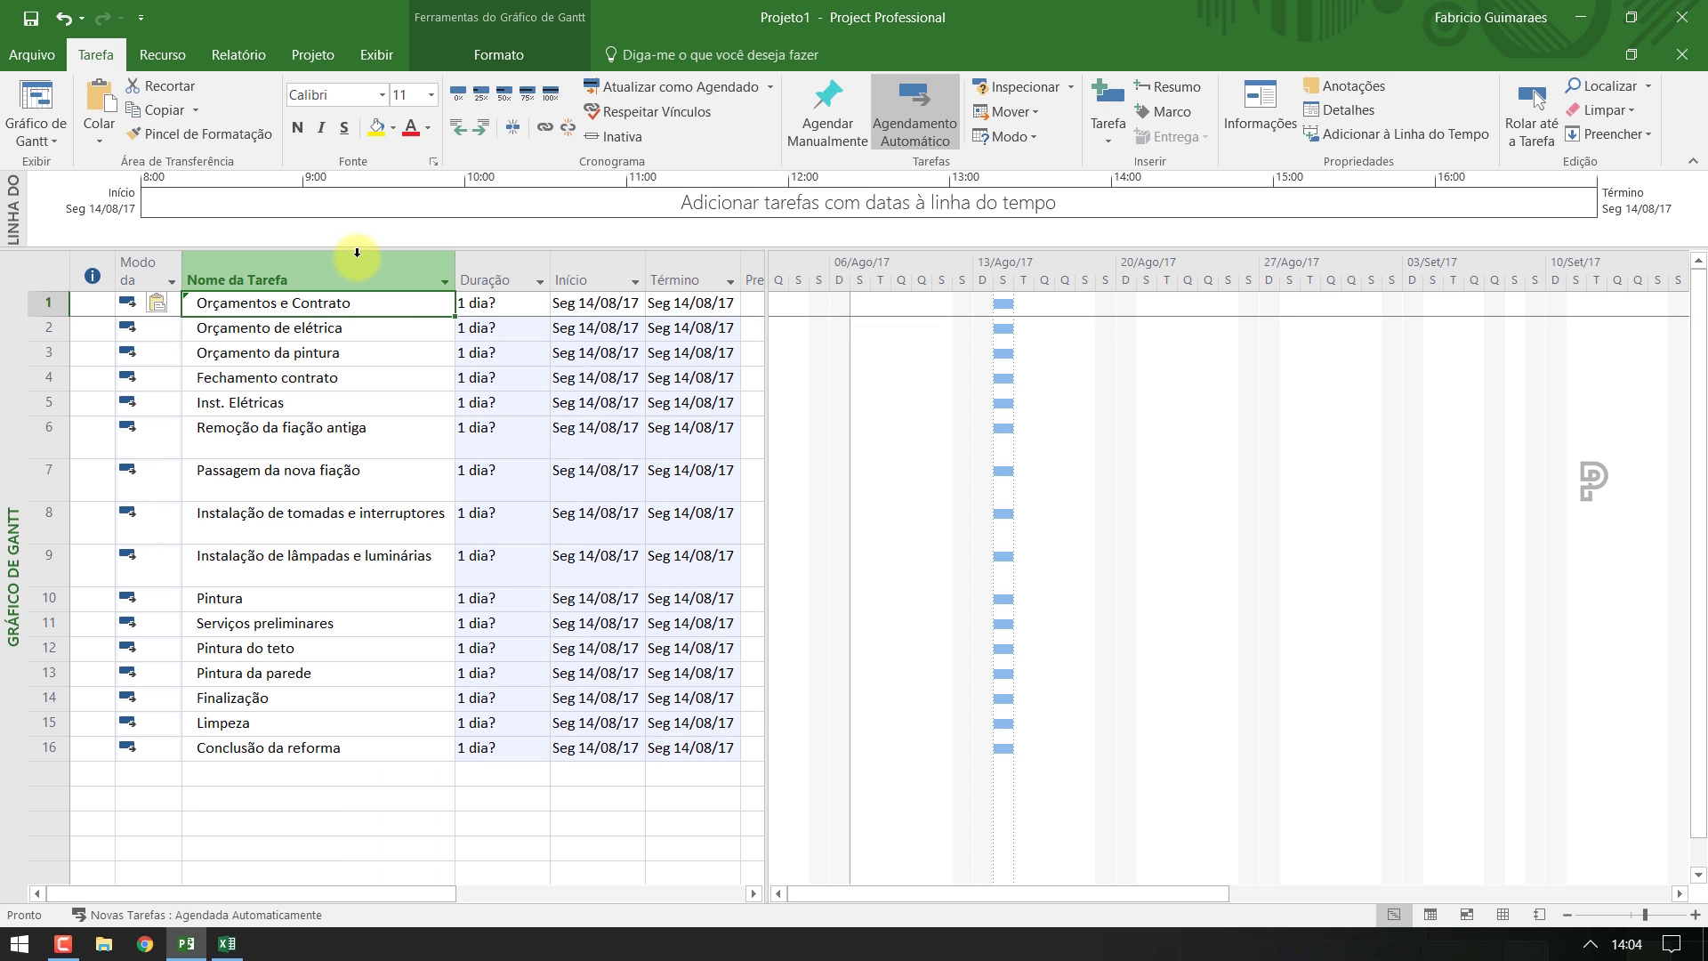
pyautogui.doubleClick(48, 459)
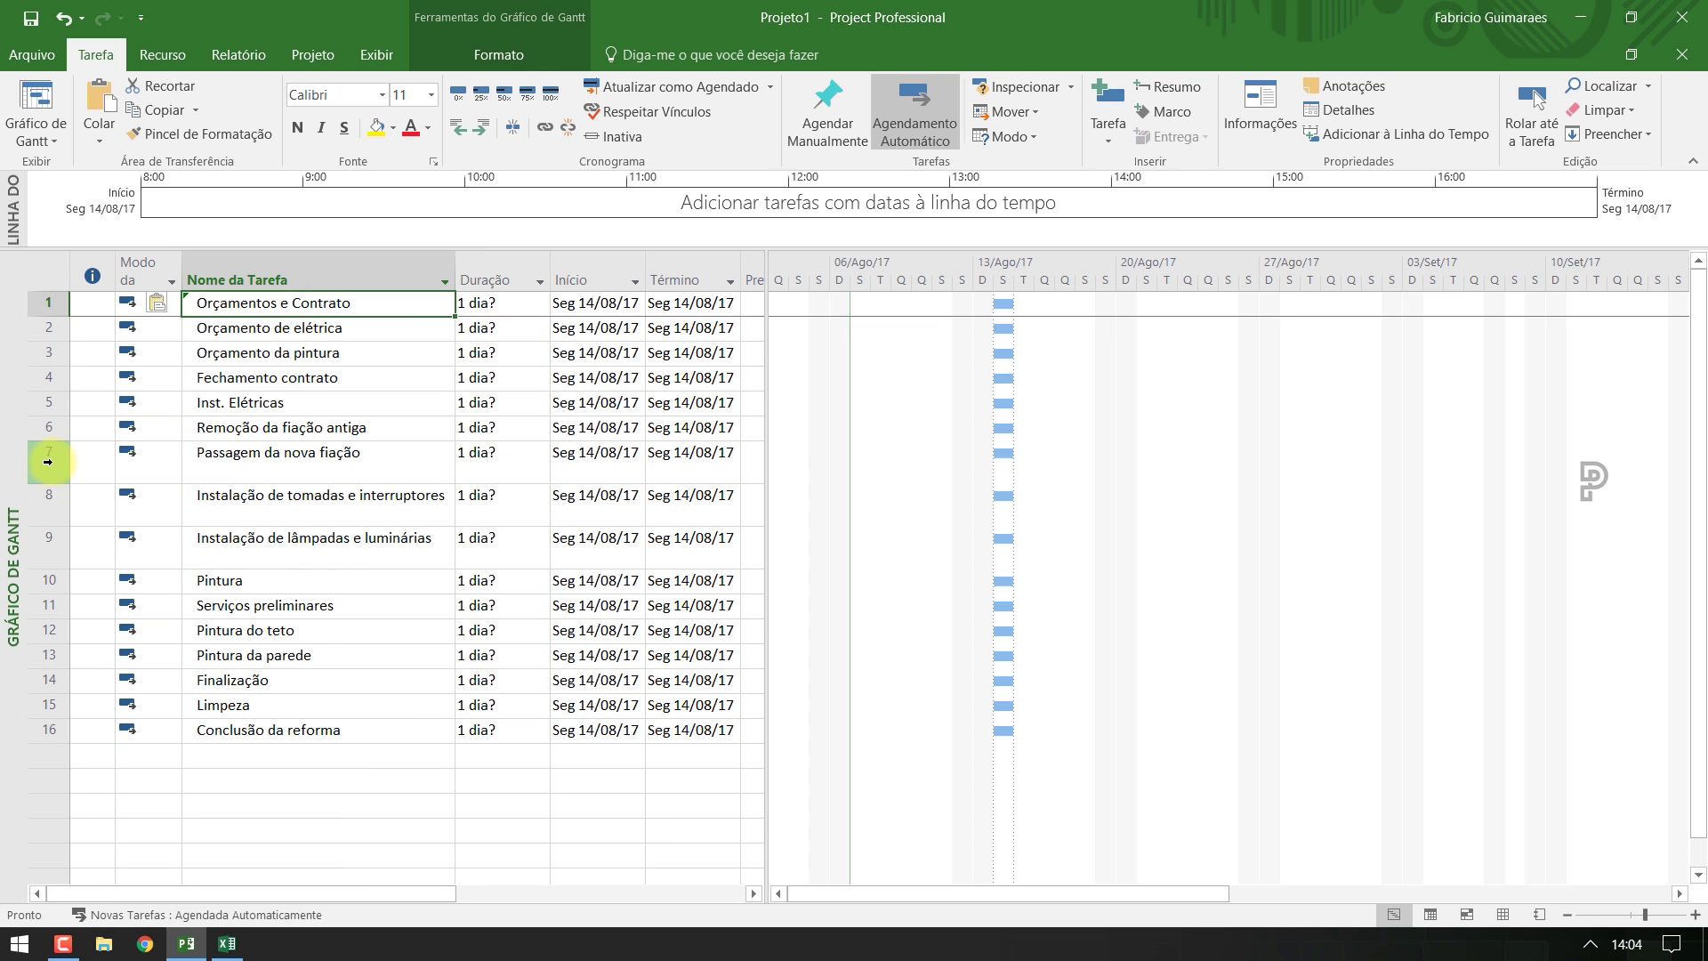
pyautogui.doubleClick(48, 483)
pyautogui.doubleClick(48, 506)
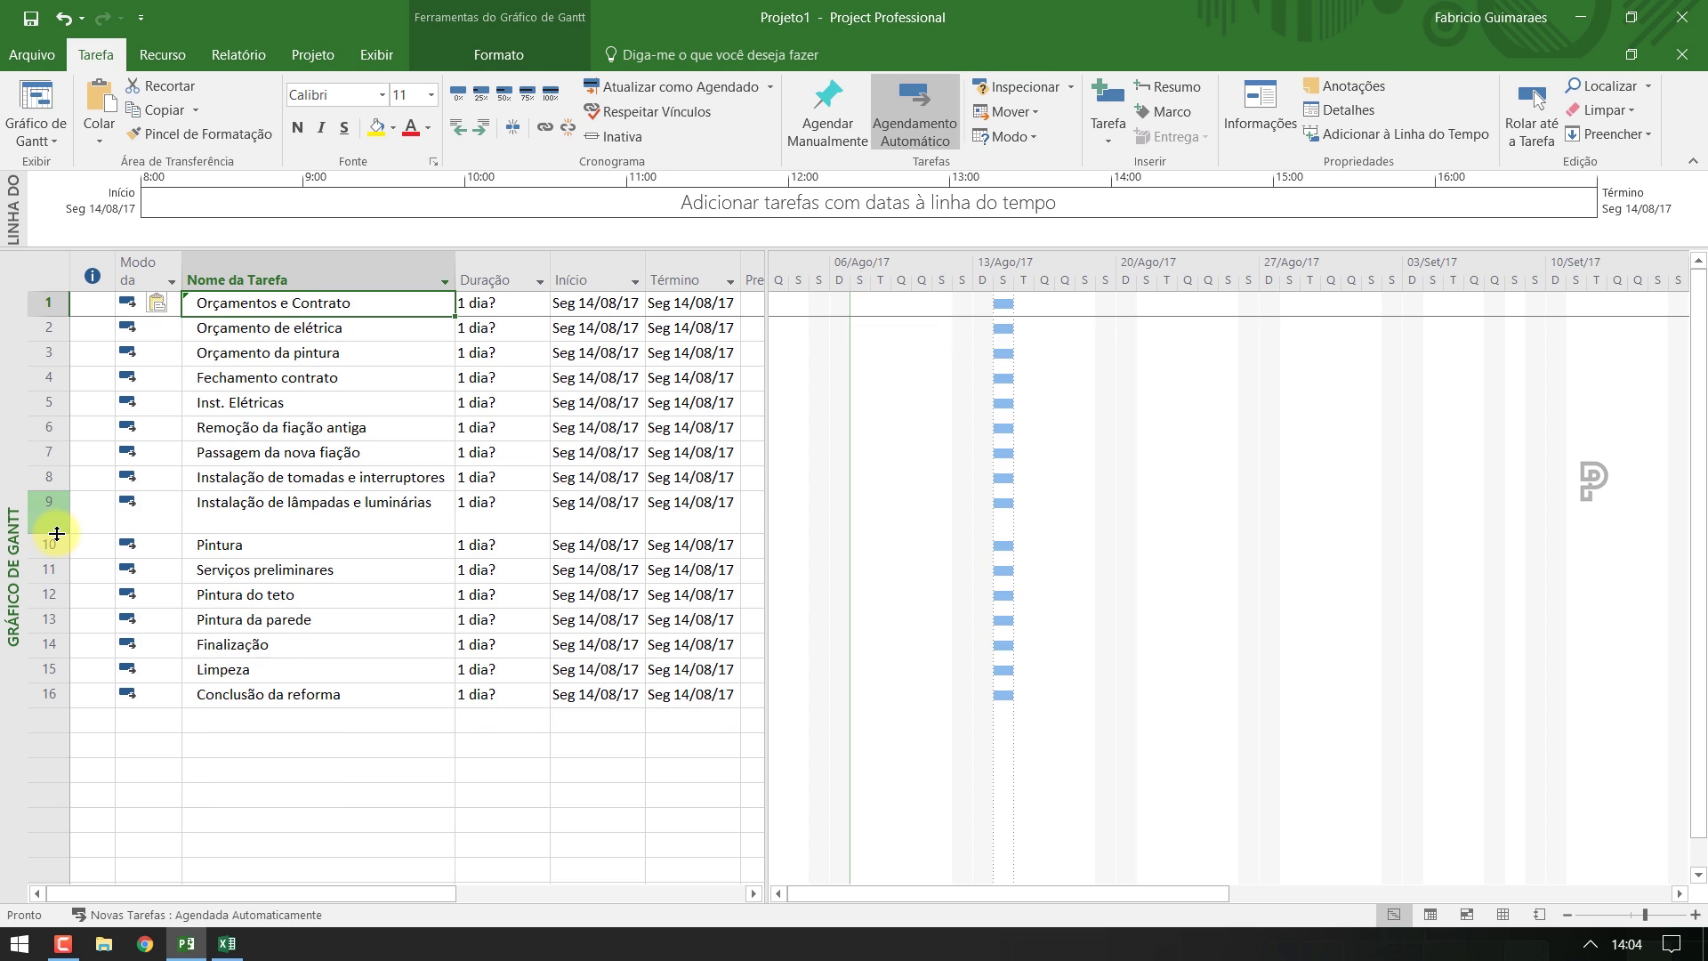
pyautogui.doubleClick(56, 534)
# Widen the Nome da Tarefa column further and enlarge the table area beside the Gantt chart to reveal the Predecessoras column
pyautogui.click(402, 677)
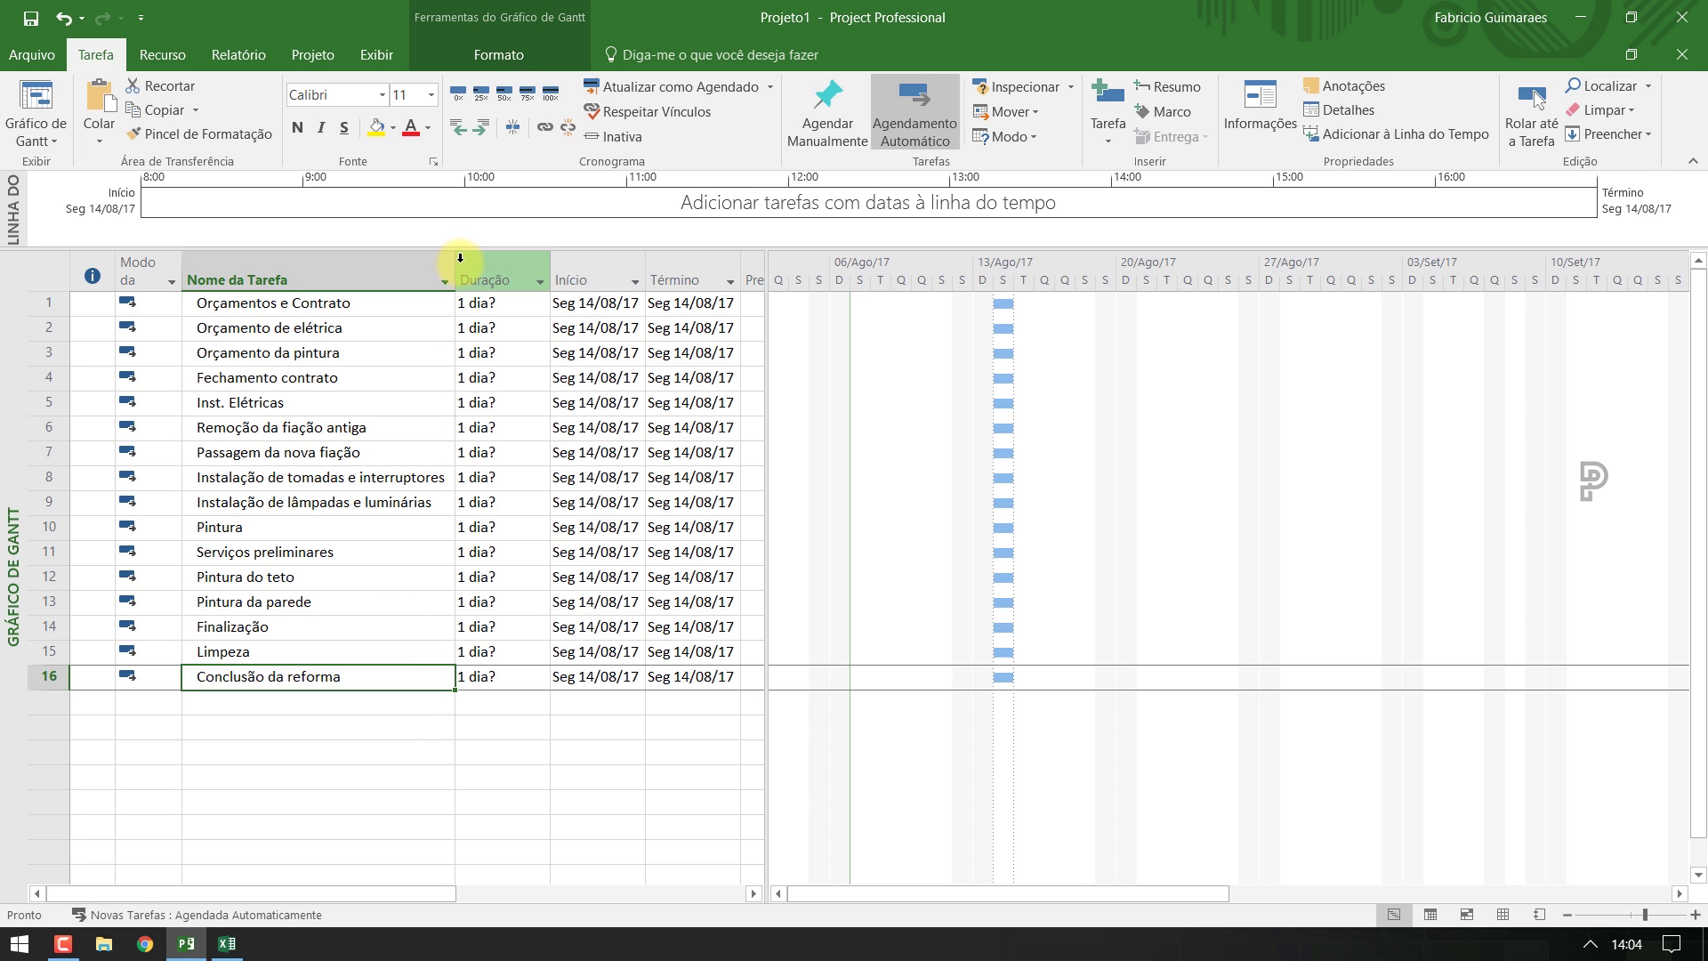
pyautogui.moveTo(457, 263); pyautogui.dragTo(540, 265)
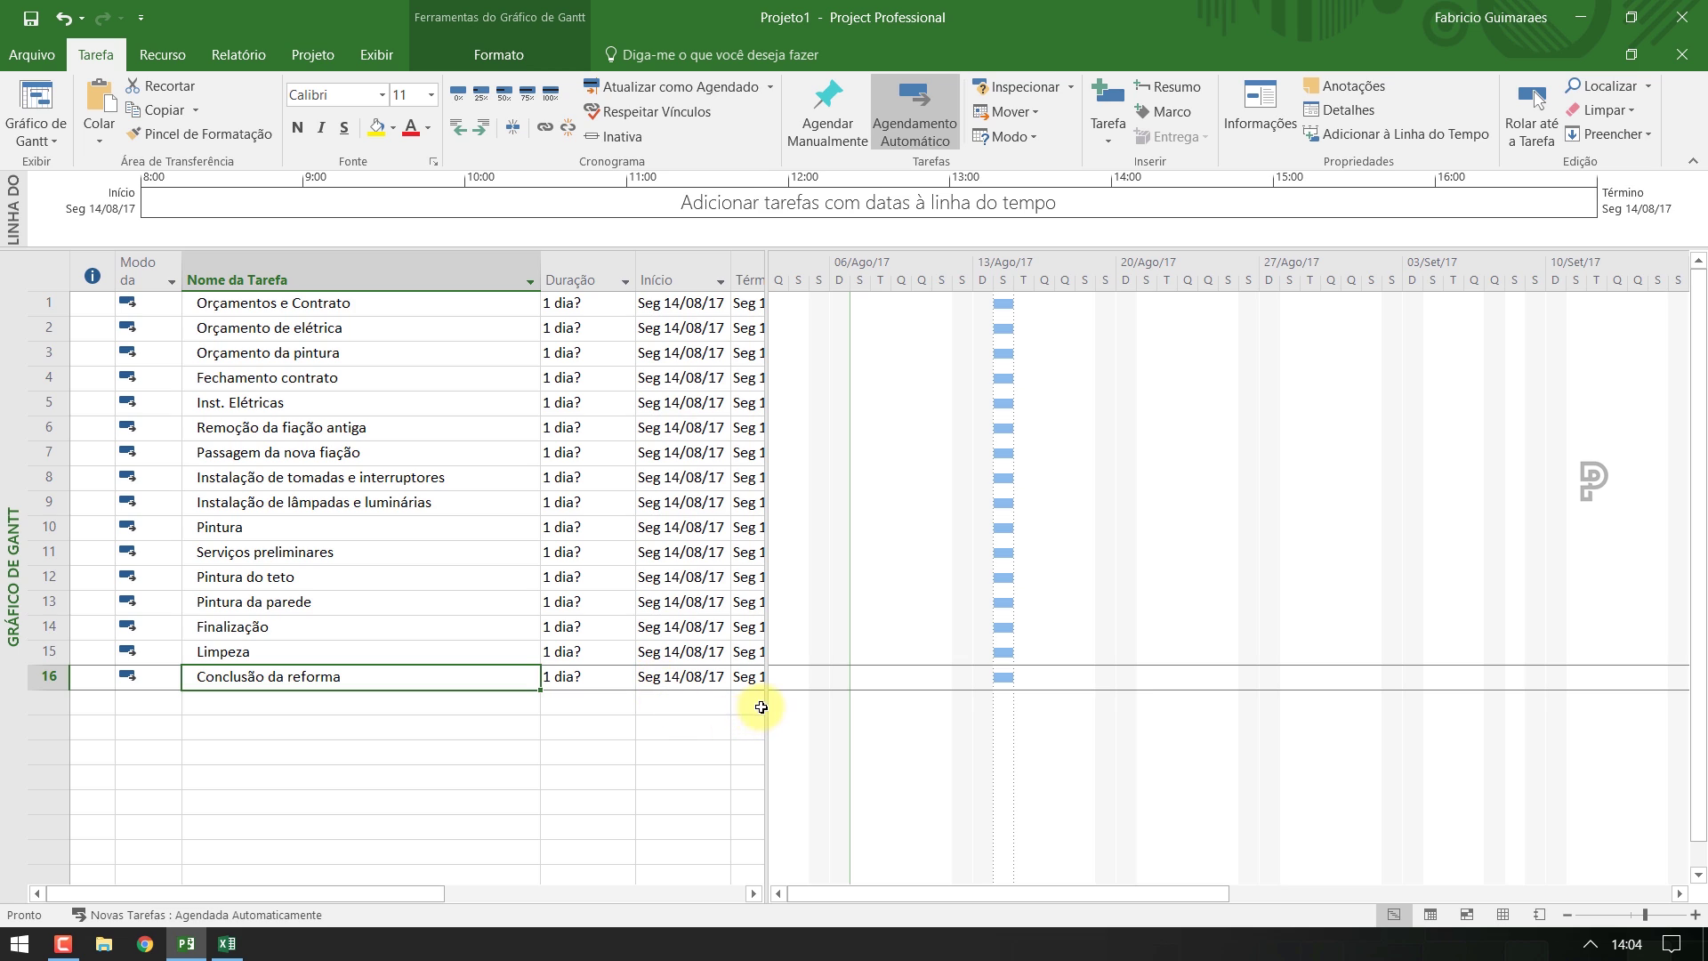
pyautogui.moveTo(767, 699); pyautogui.dragTo(916, 688)
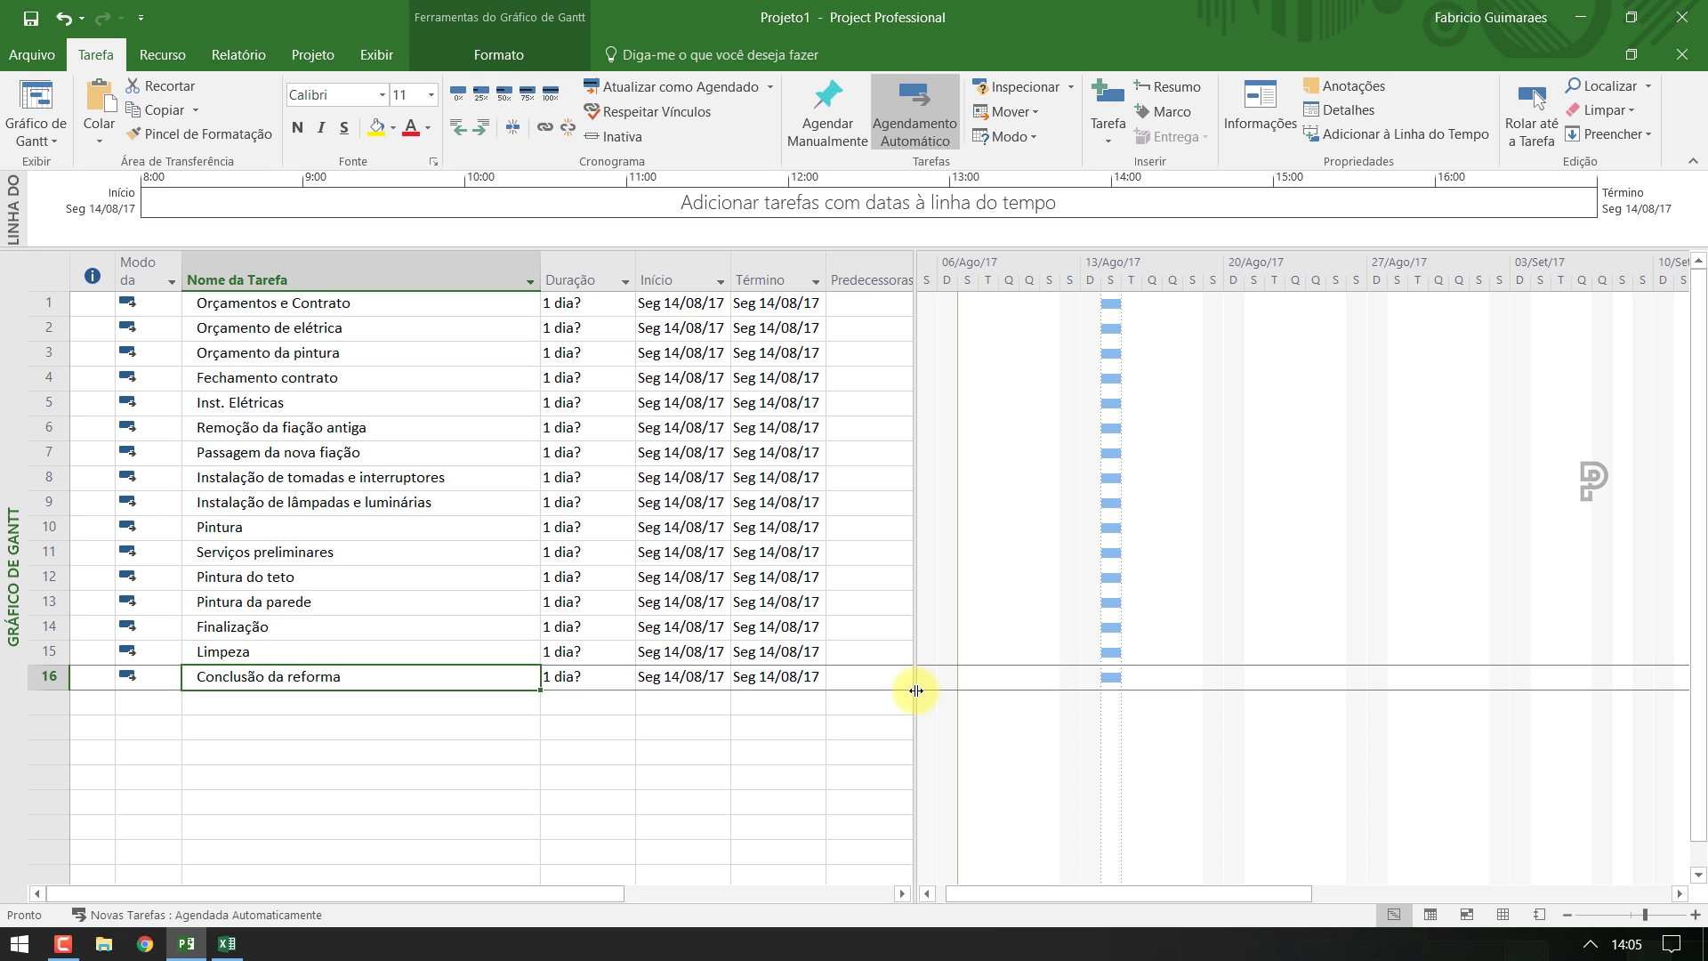
# Switch to the Excel workbook and review the first task durations and the whole WBS column
pyautogui.click(227, 944)
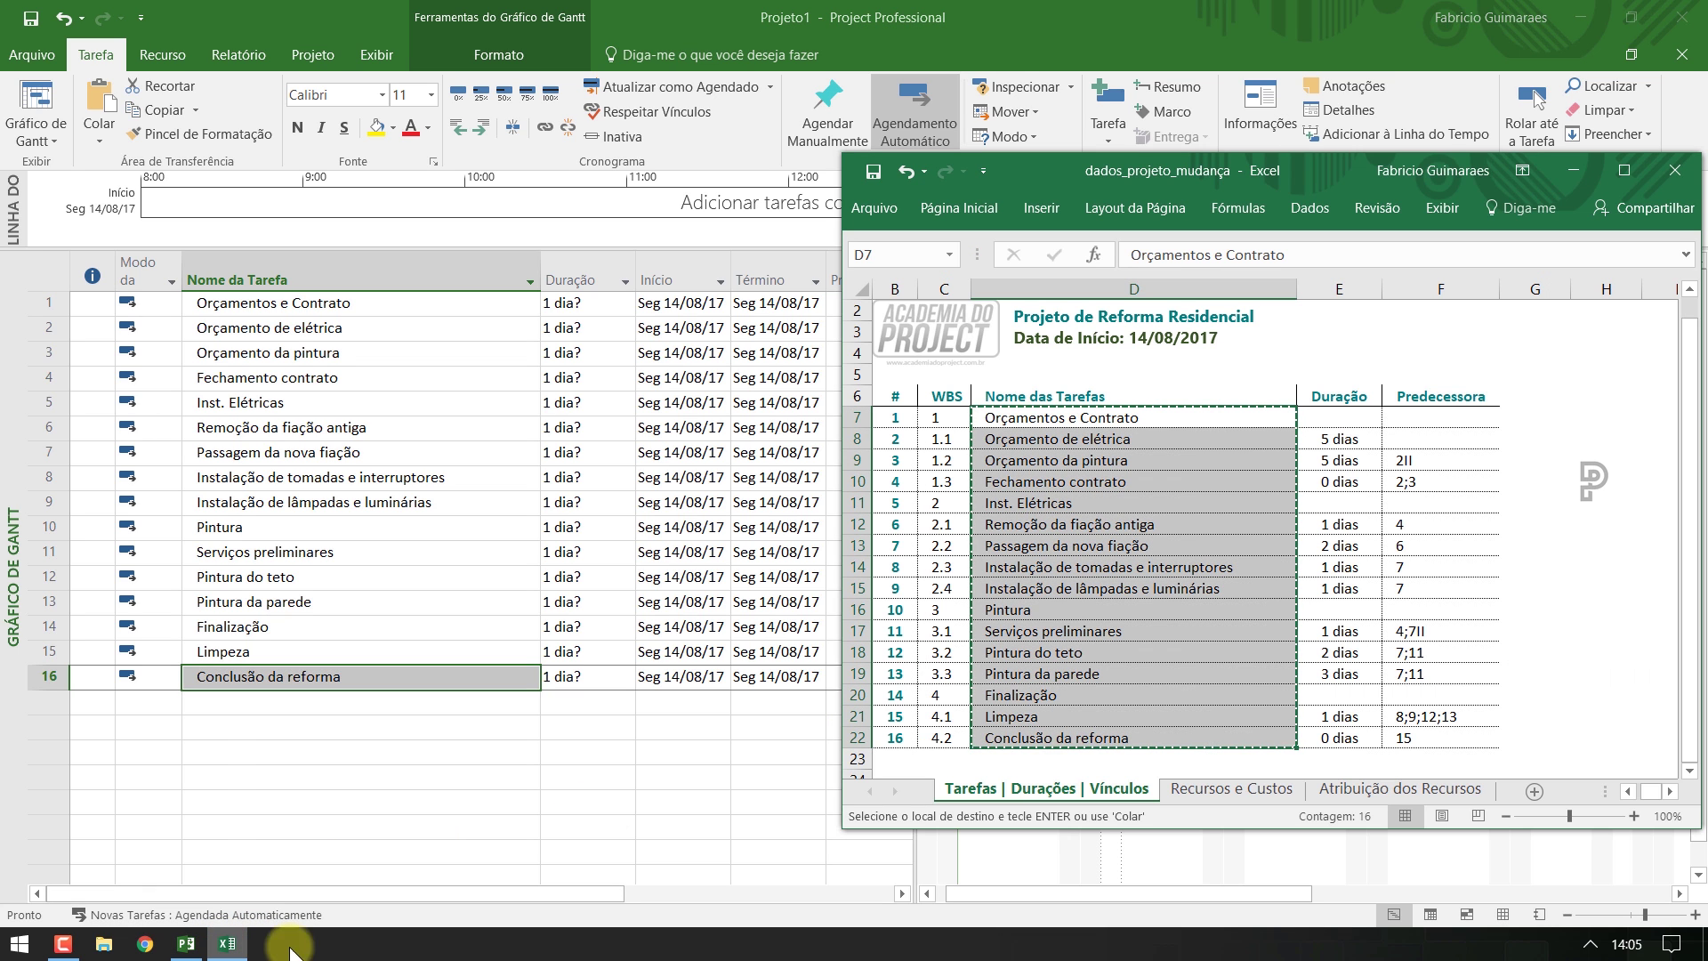
pyautogui.click(1358, 440)
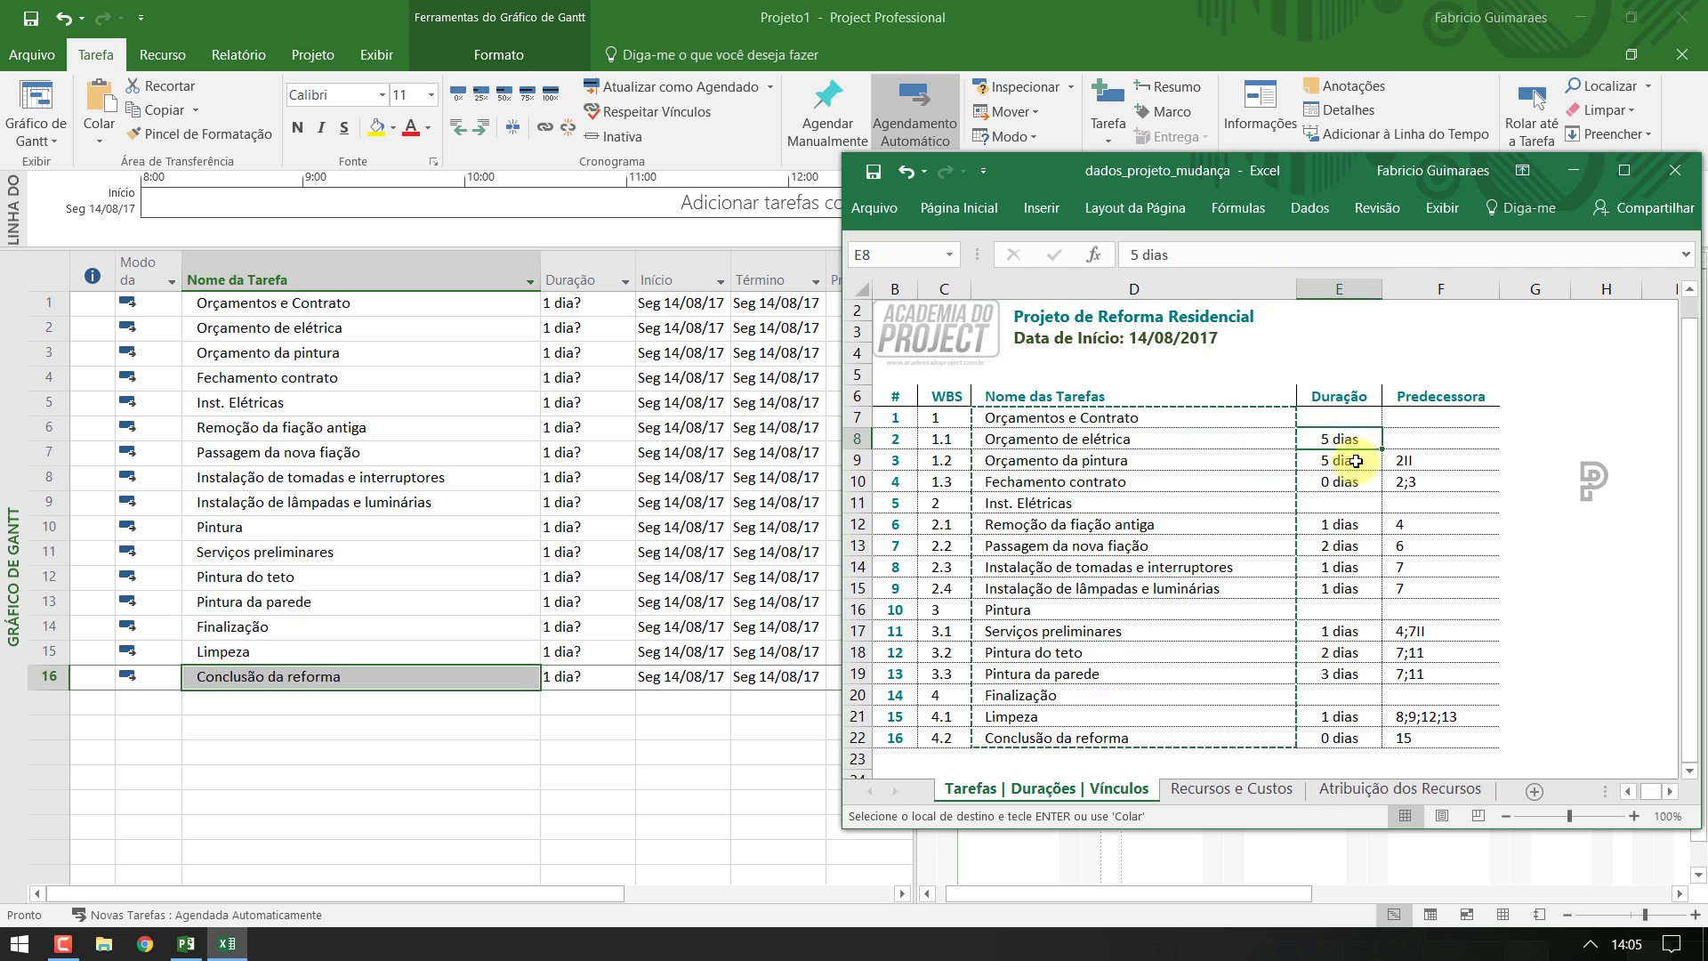
pyautogui.click(1356, 461)
pyautogui.click(1359, 474)
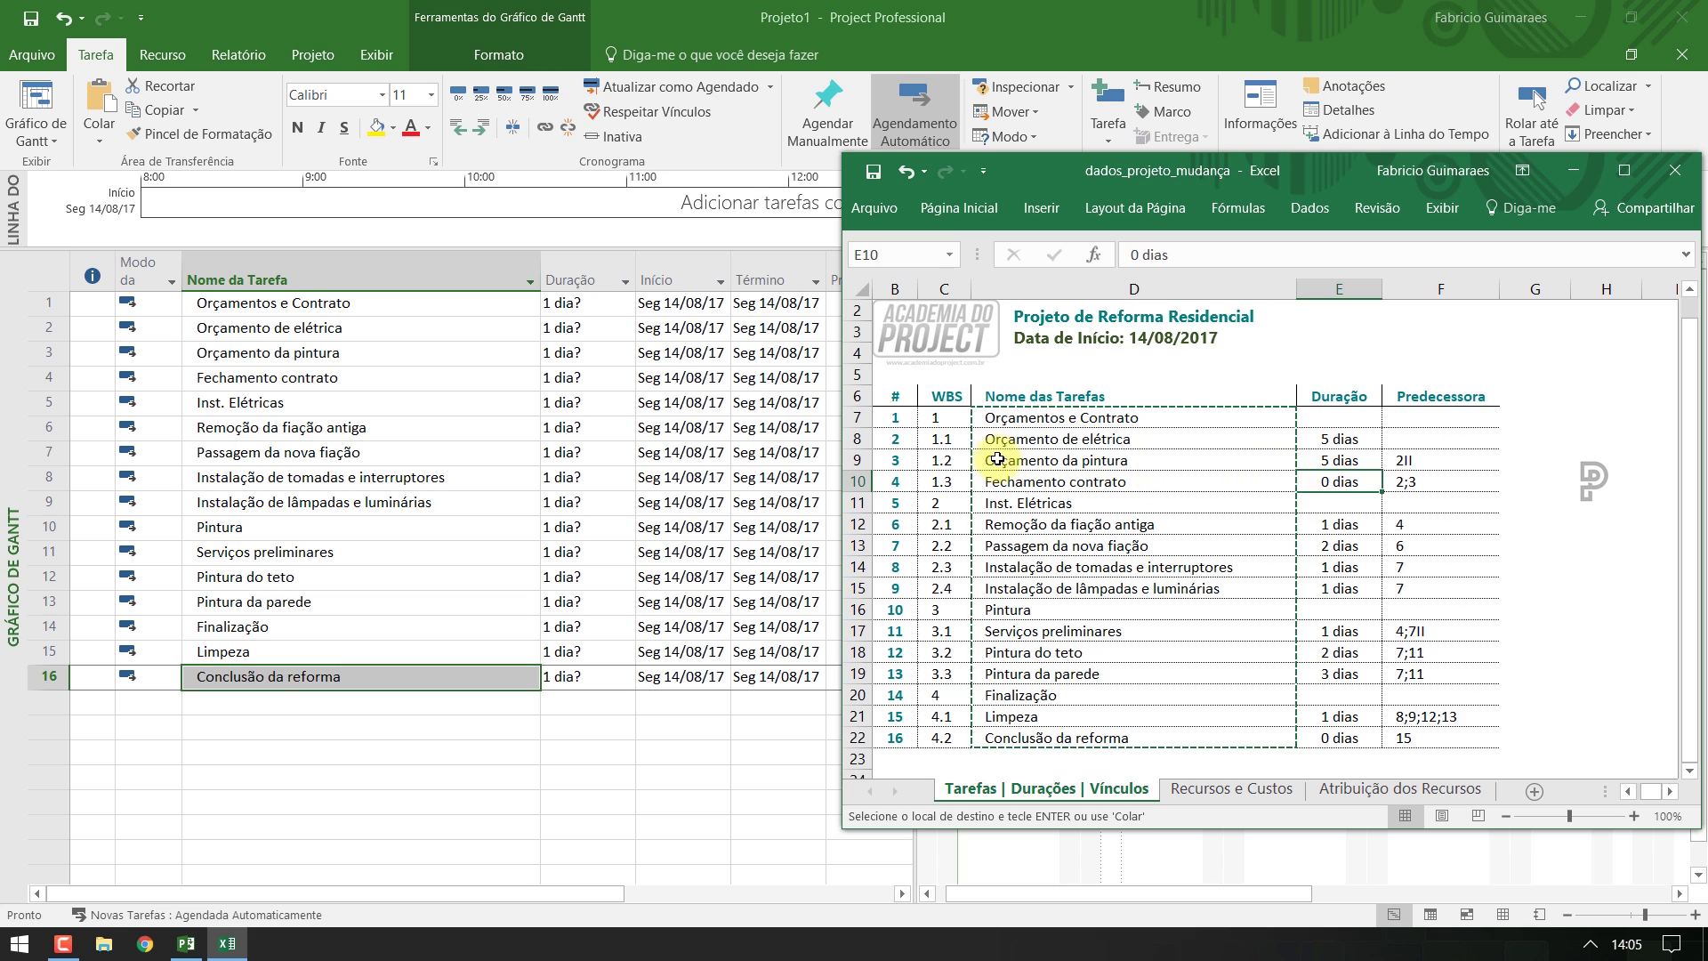
pyautogui.click(941, 398)
pyautogui.moveTo(941, 430); pyautogui.dragTo(941, 737)
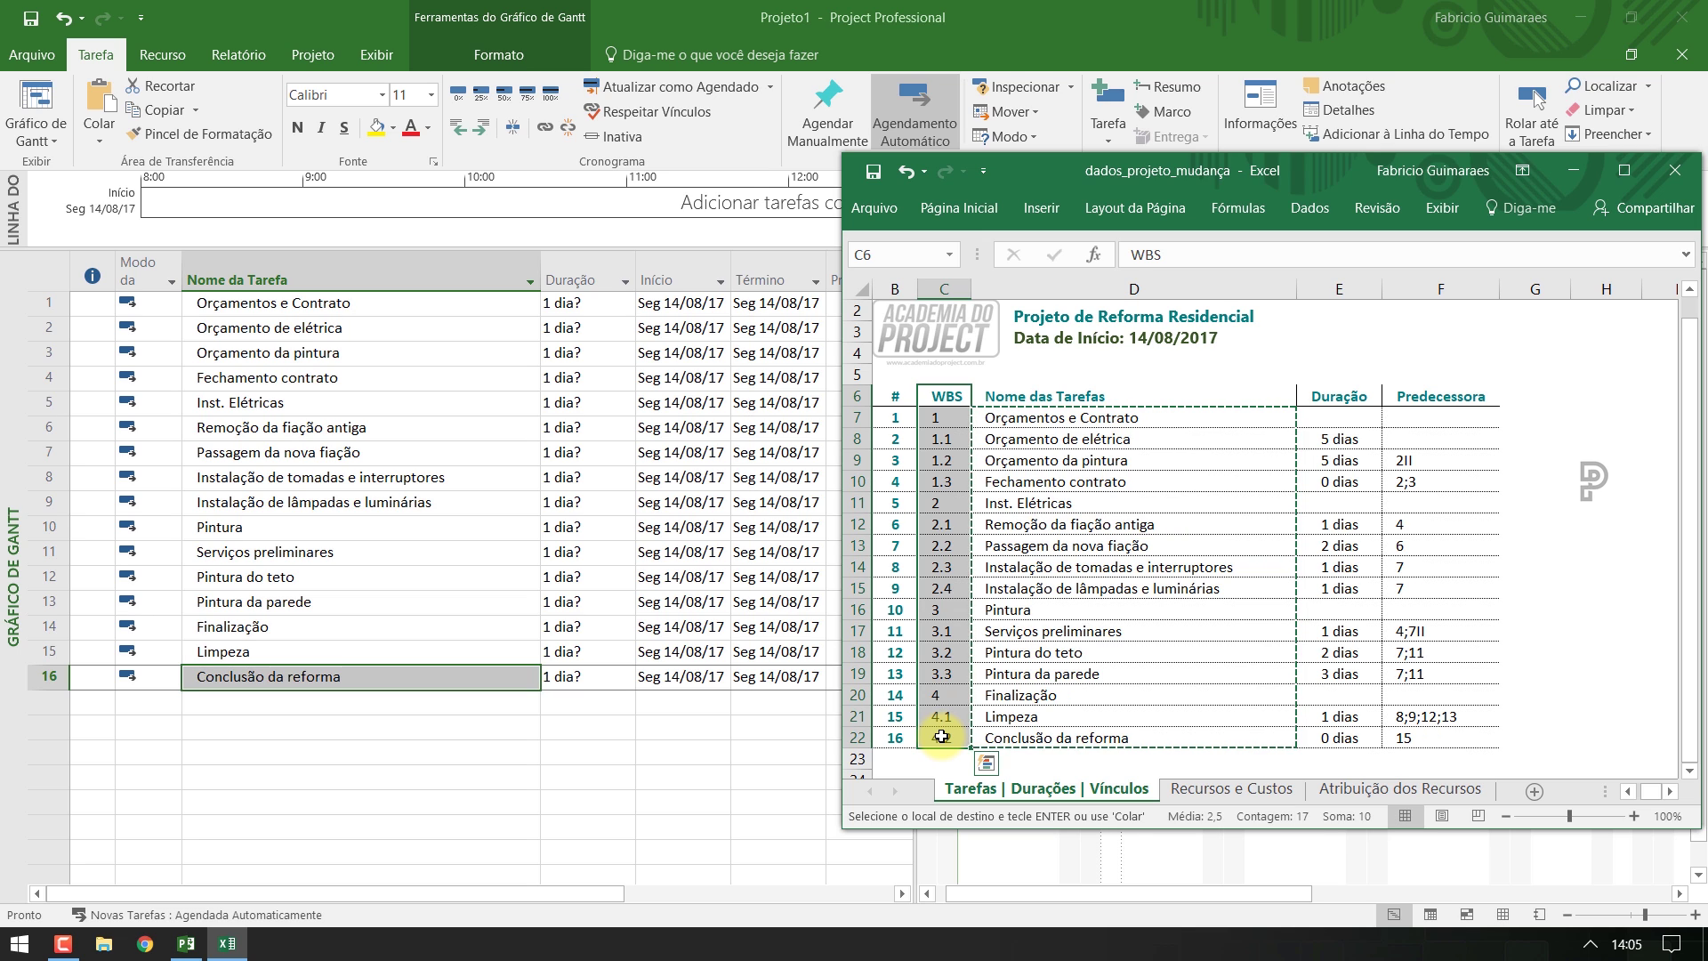
# Back in Project, insert the EDT column before Nome da Tarefa and fit its width to the content
pyautogui.click(395, 302)
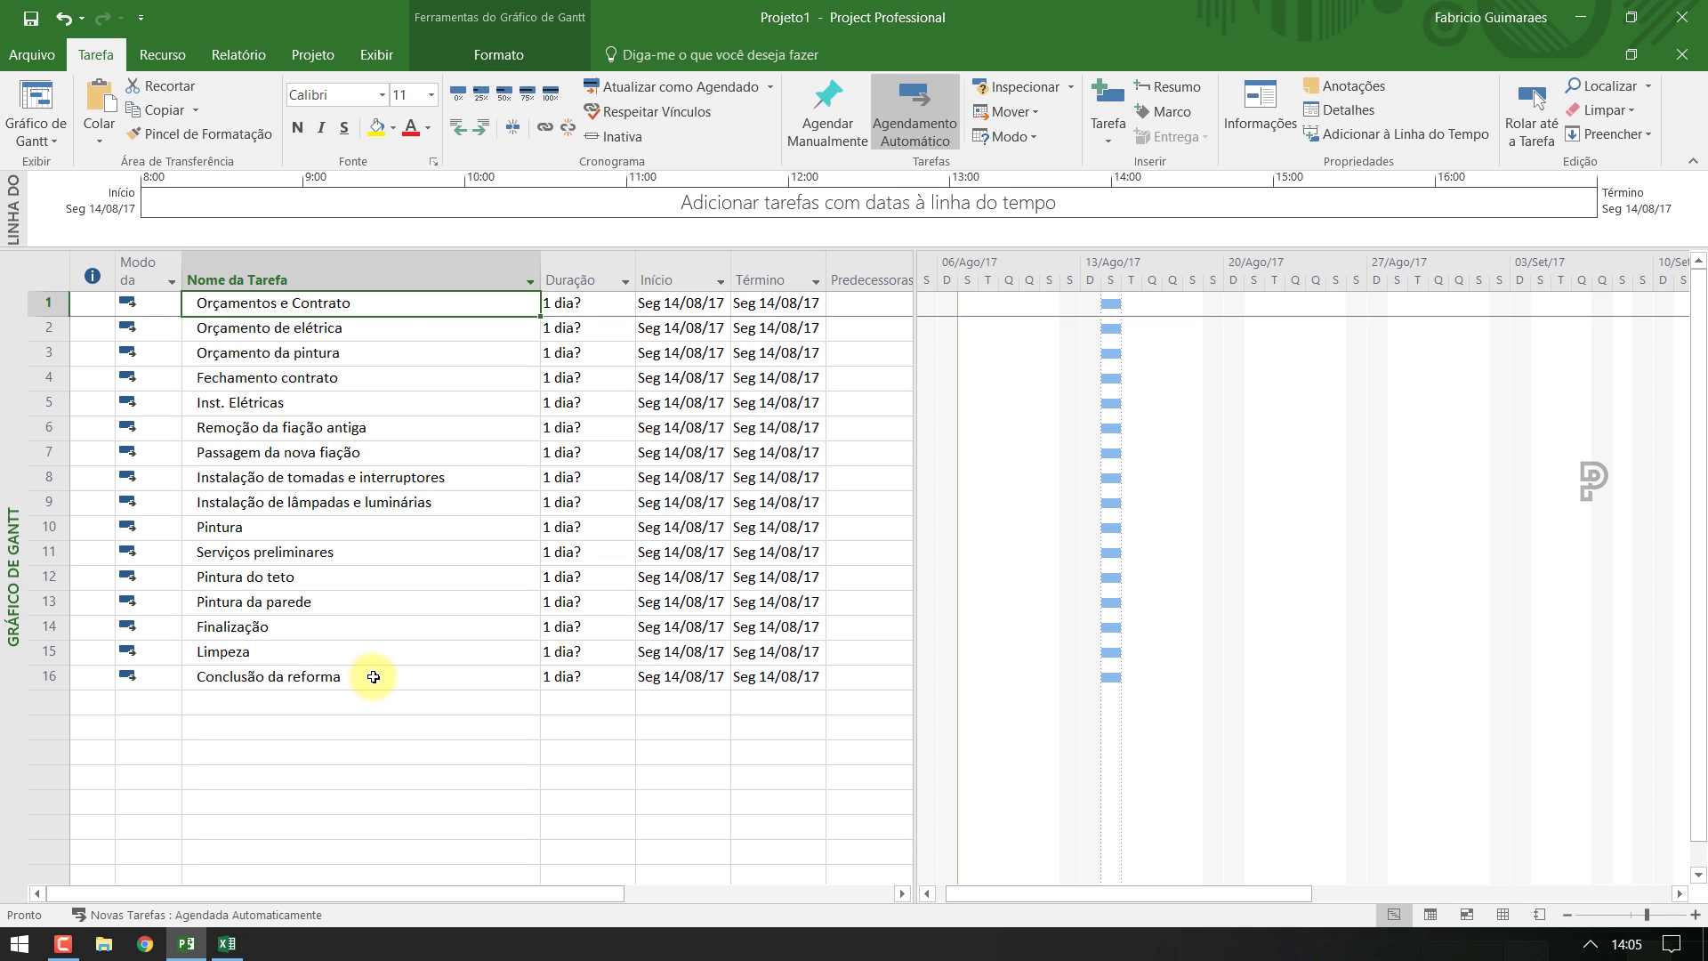
pyautogui.rightClick(388, 273)
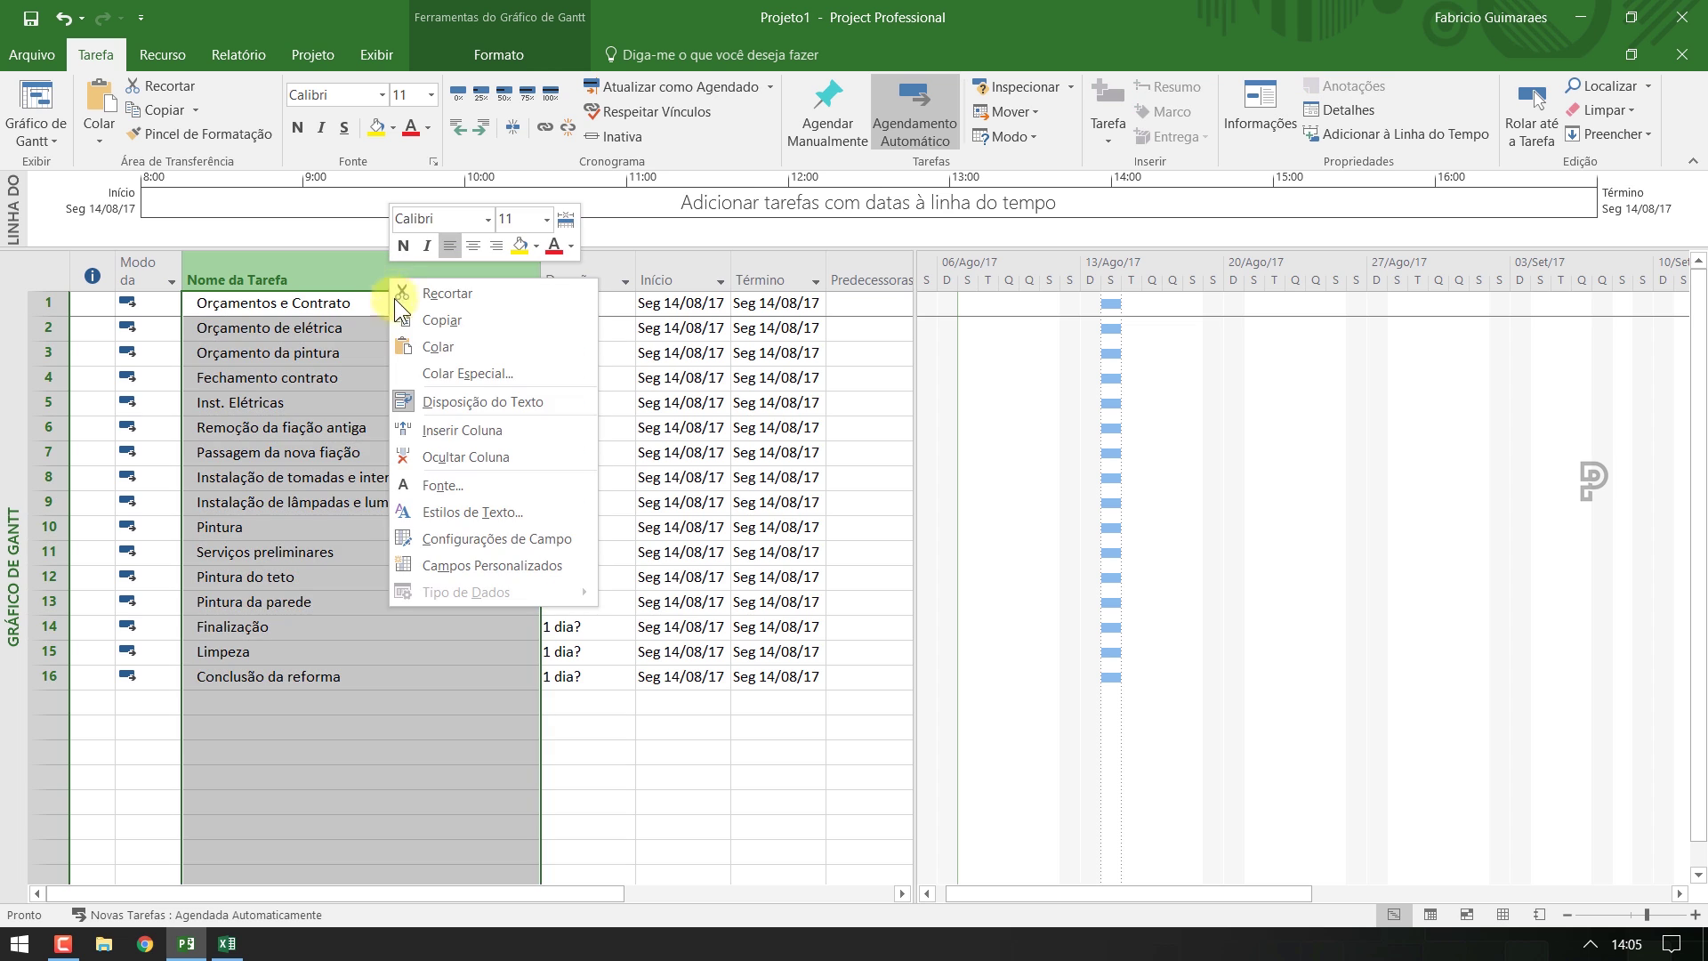
pyautogui.rightClick(345, 264)
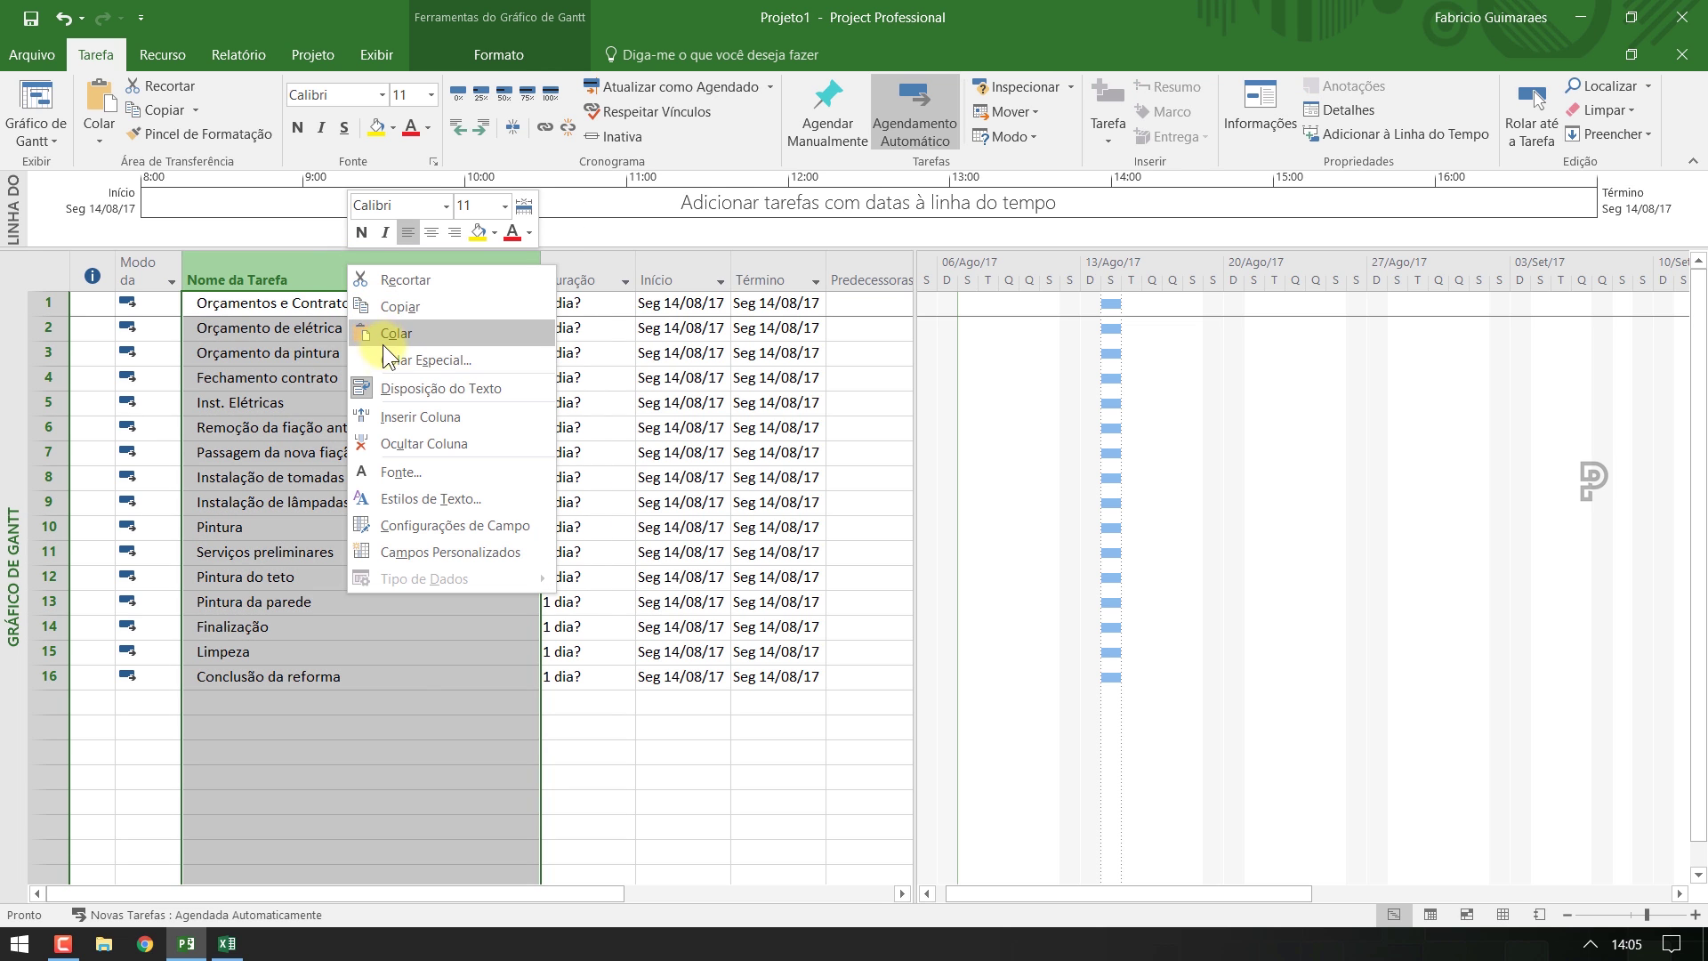
pyautogui.click(393, 418)
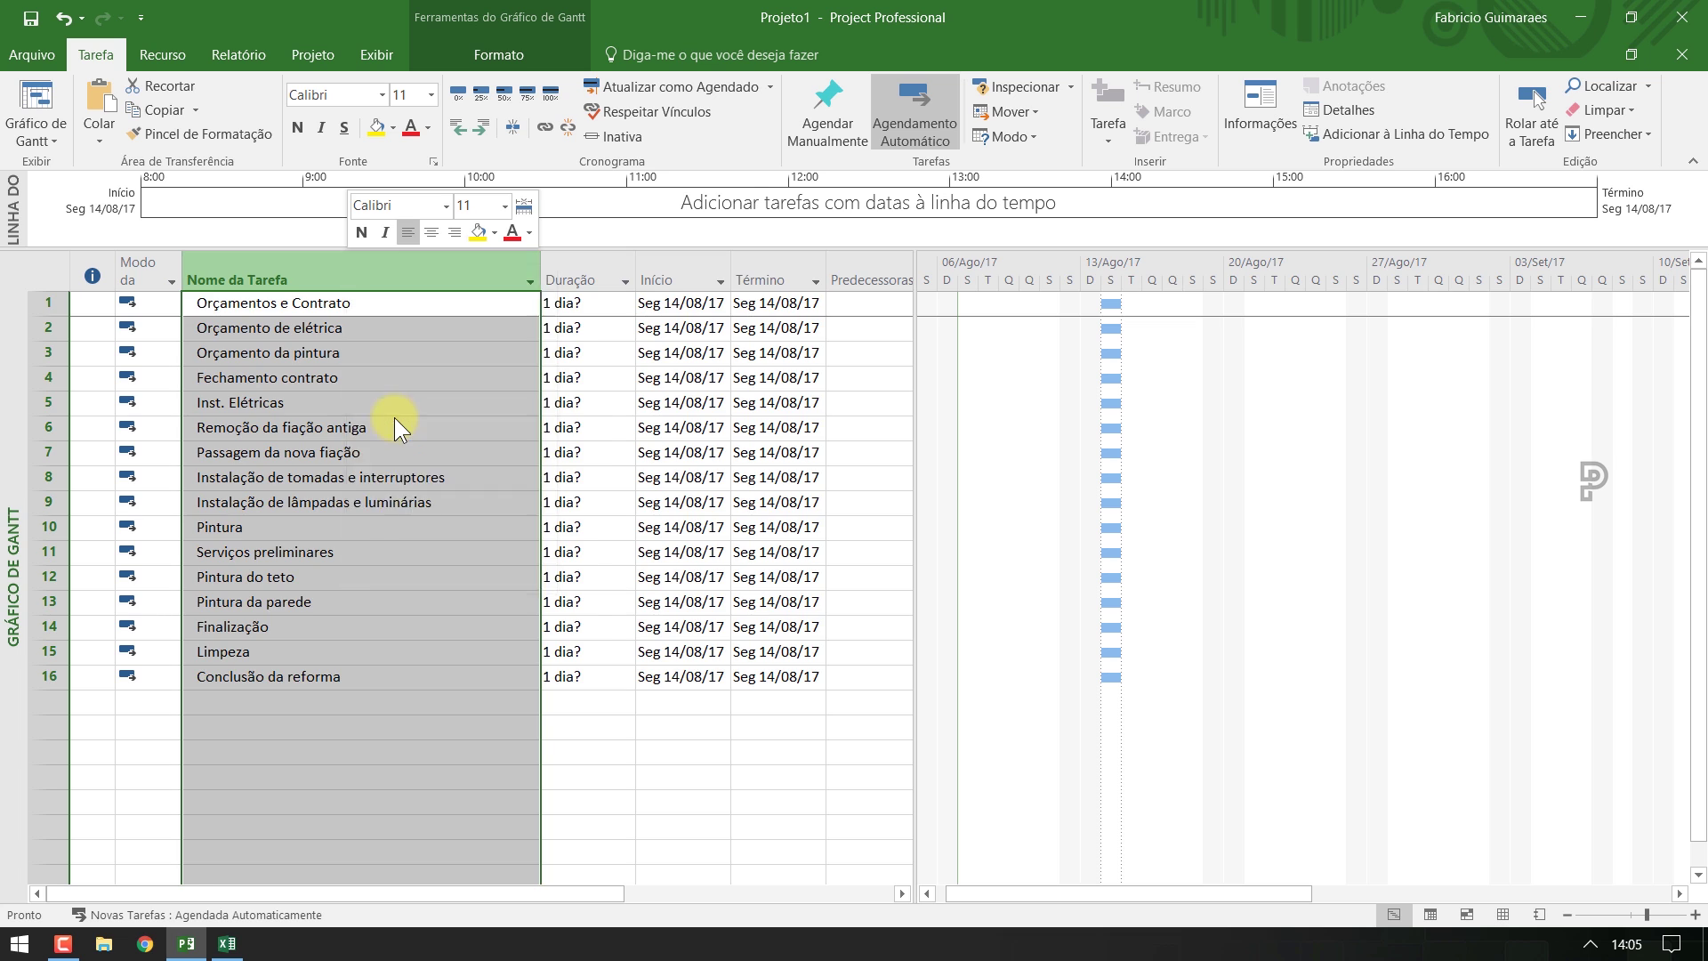
pyautogui.write('edt')
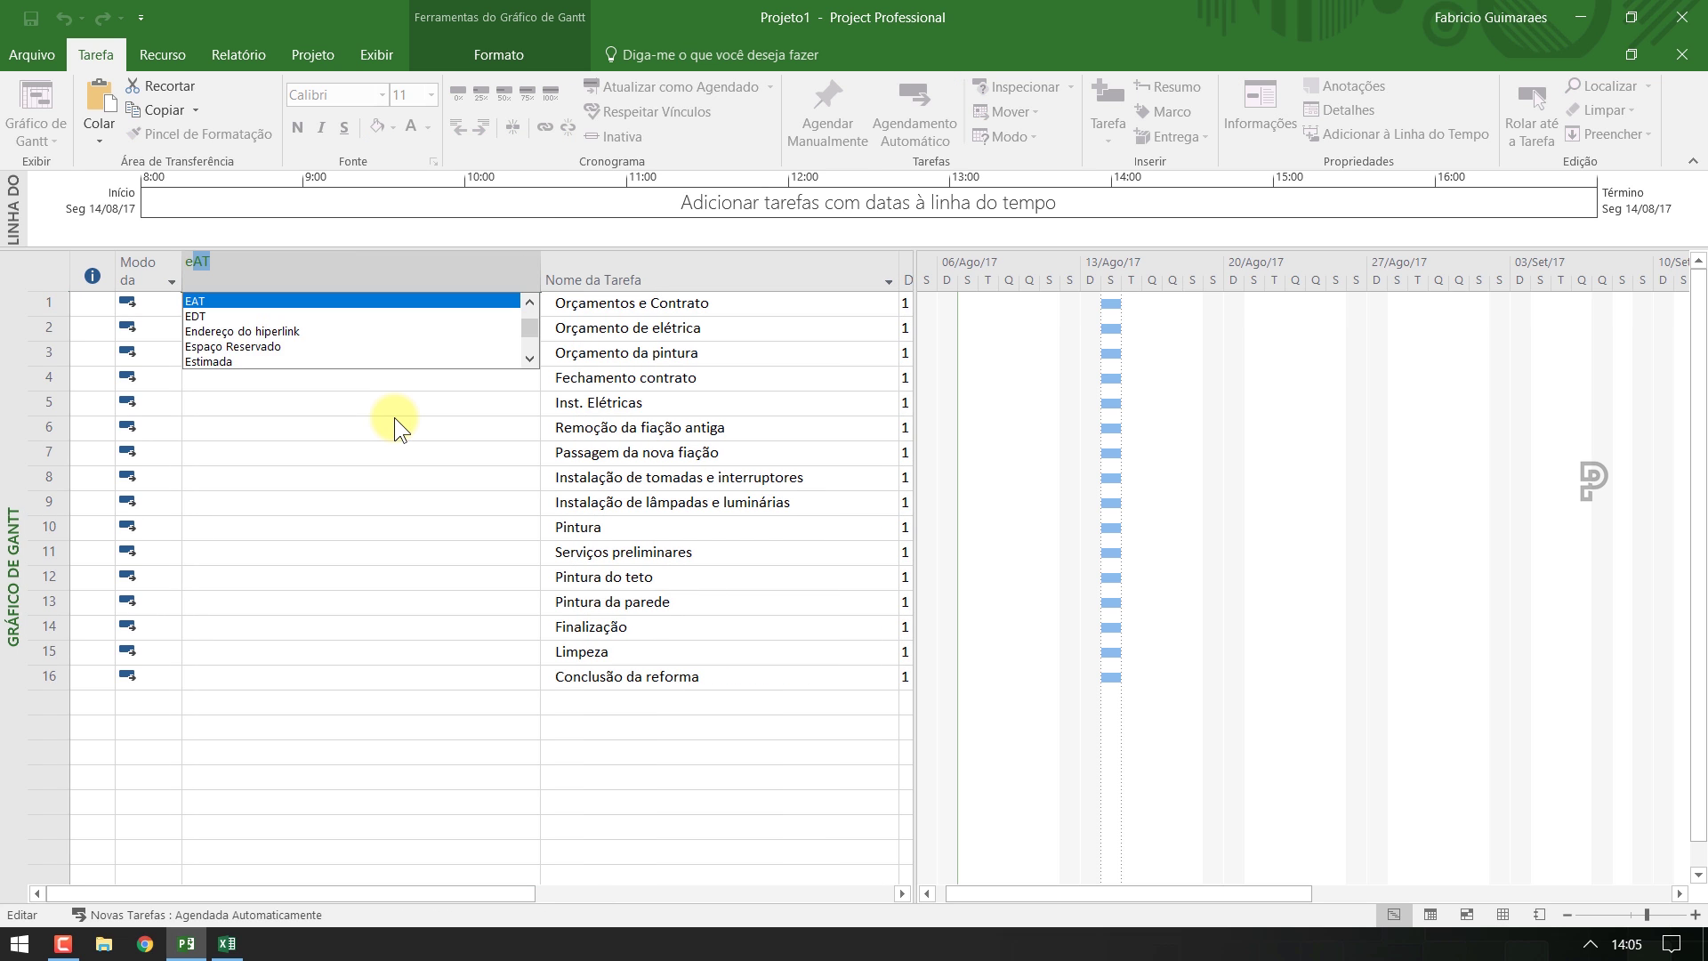
pyautogui.press('Return')
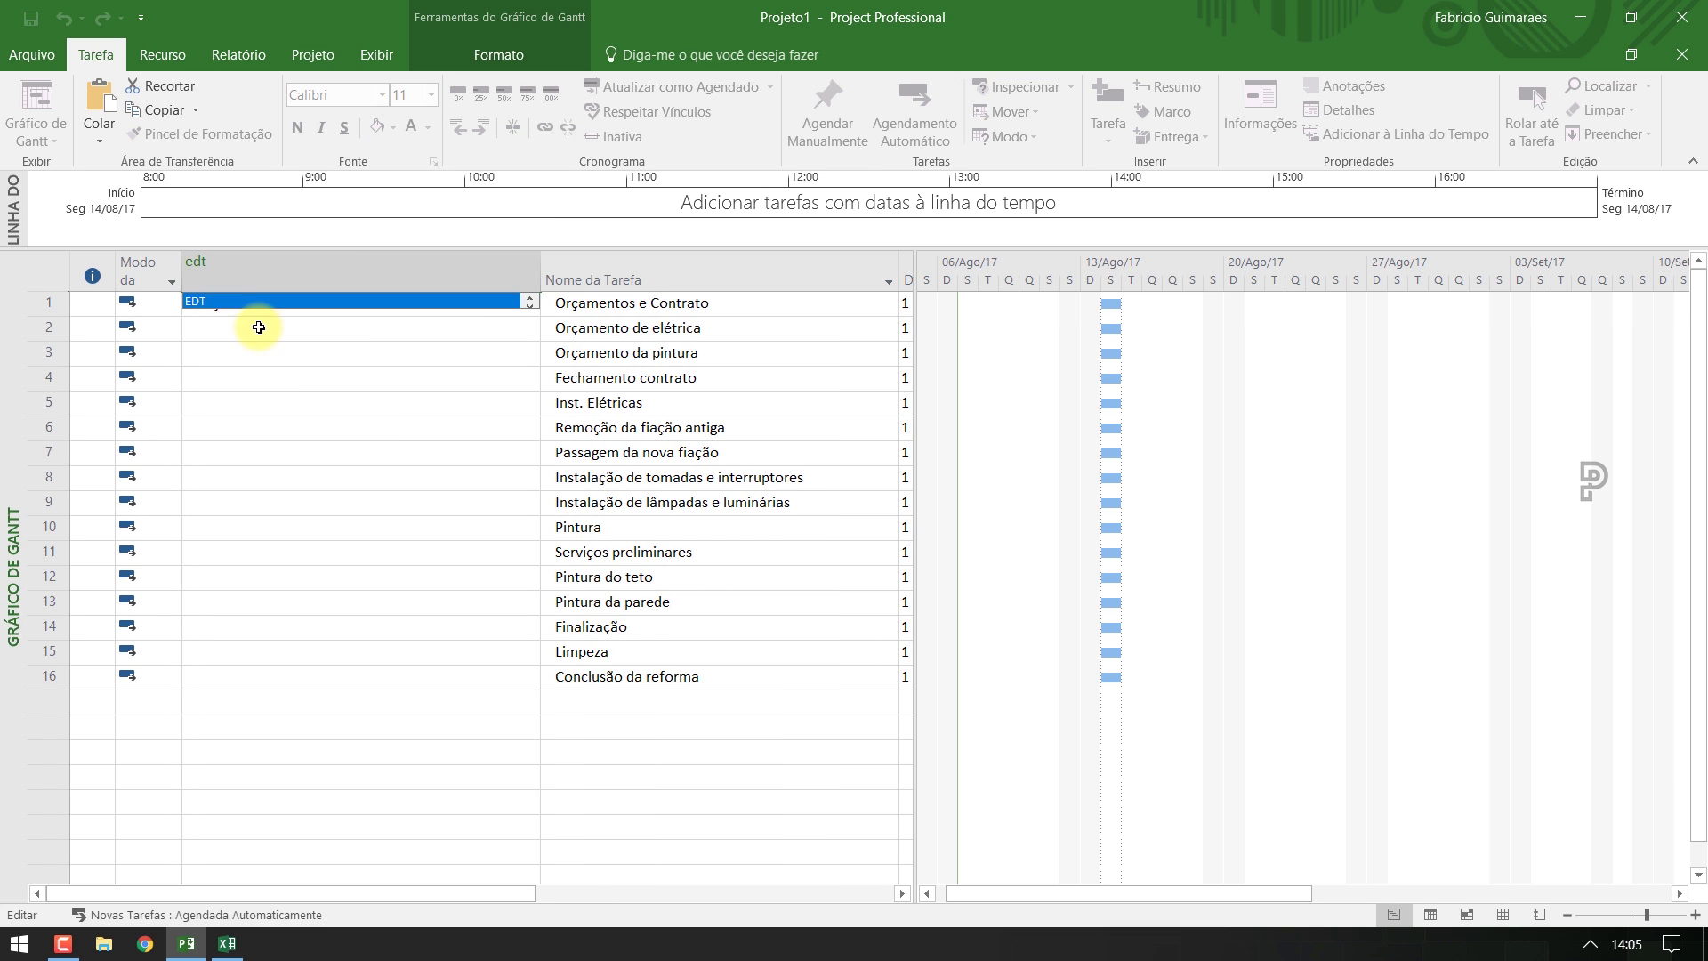
pyautogui.click(205, 301)
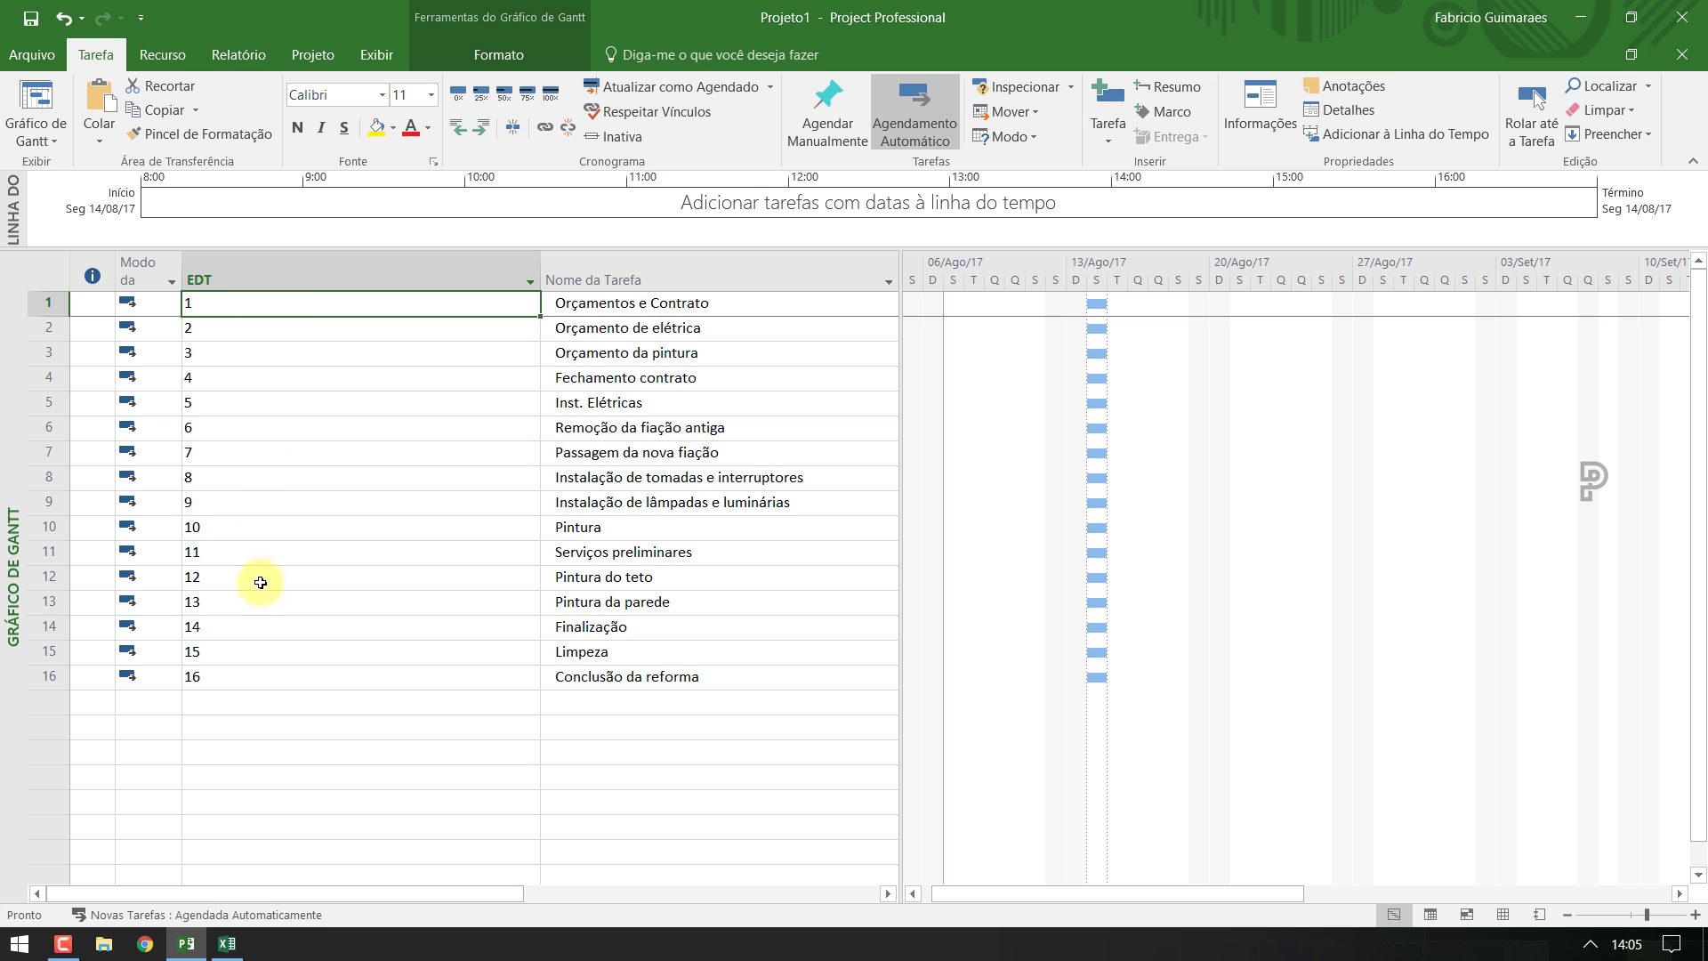
pyautogui.doubleClick(541, 265)
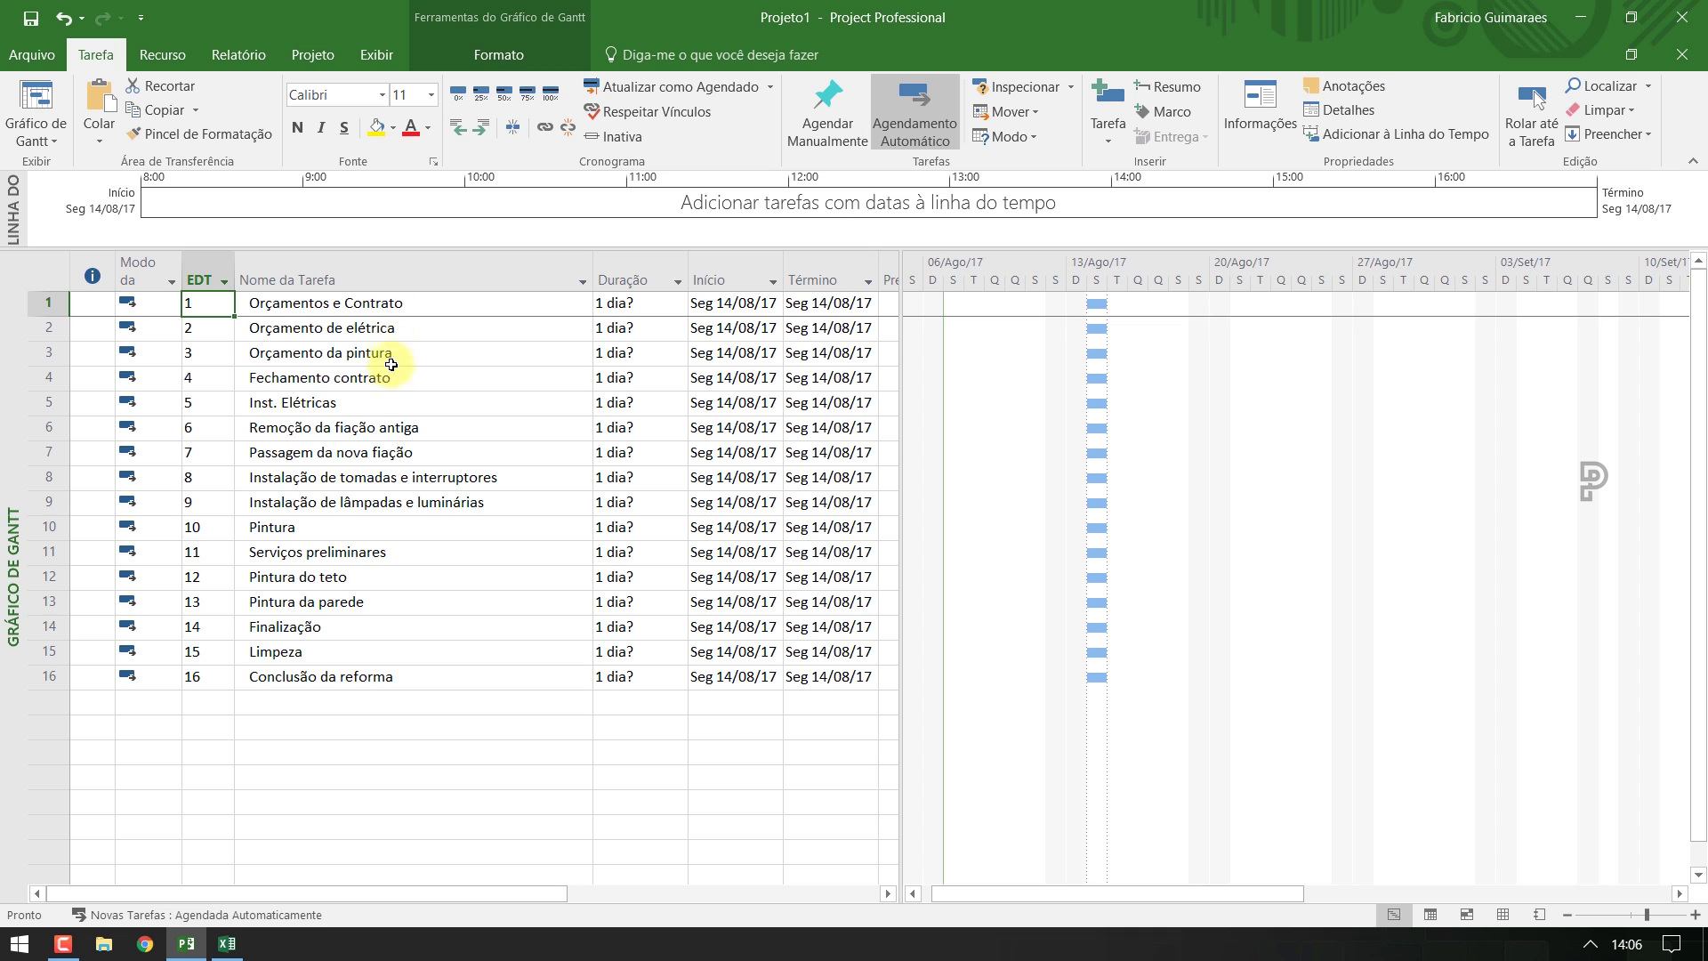
# Indent tasks 2 to 4, Orçamento de elétrica to Fechamento contrato, as subtasks of Orçamentos e Contrato
pyautogui.moveTo(454, 328); pyautogui.dragTo(454, 377)
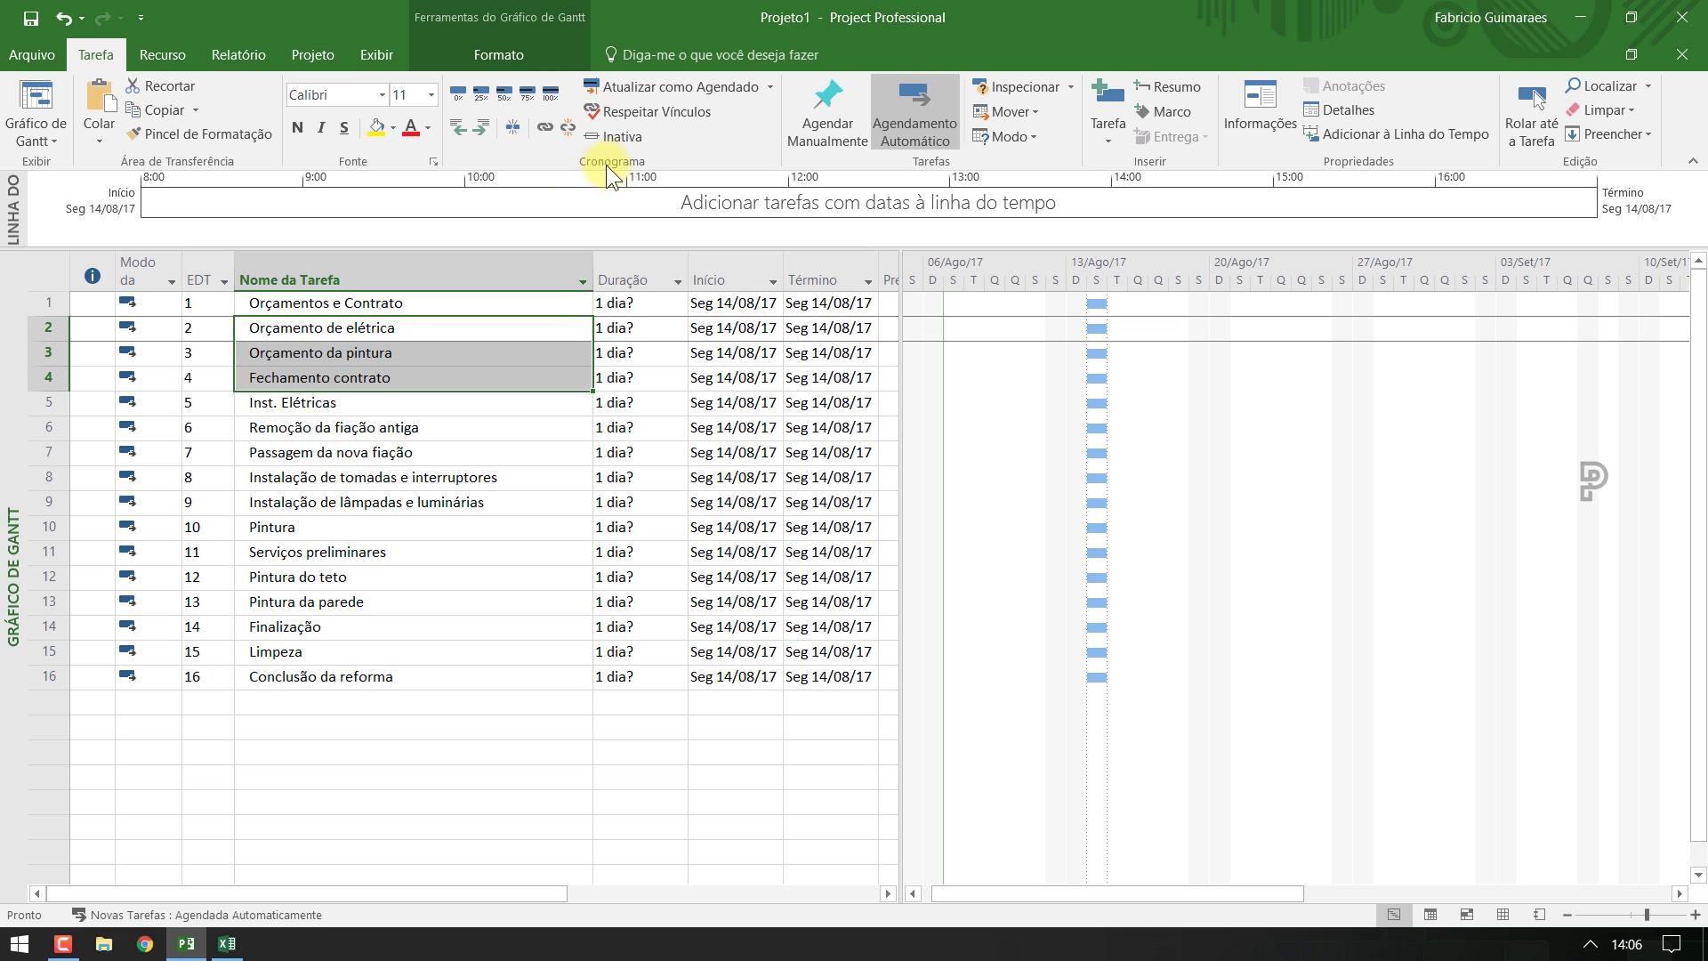
pyautogui.click(482, 131)
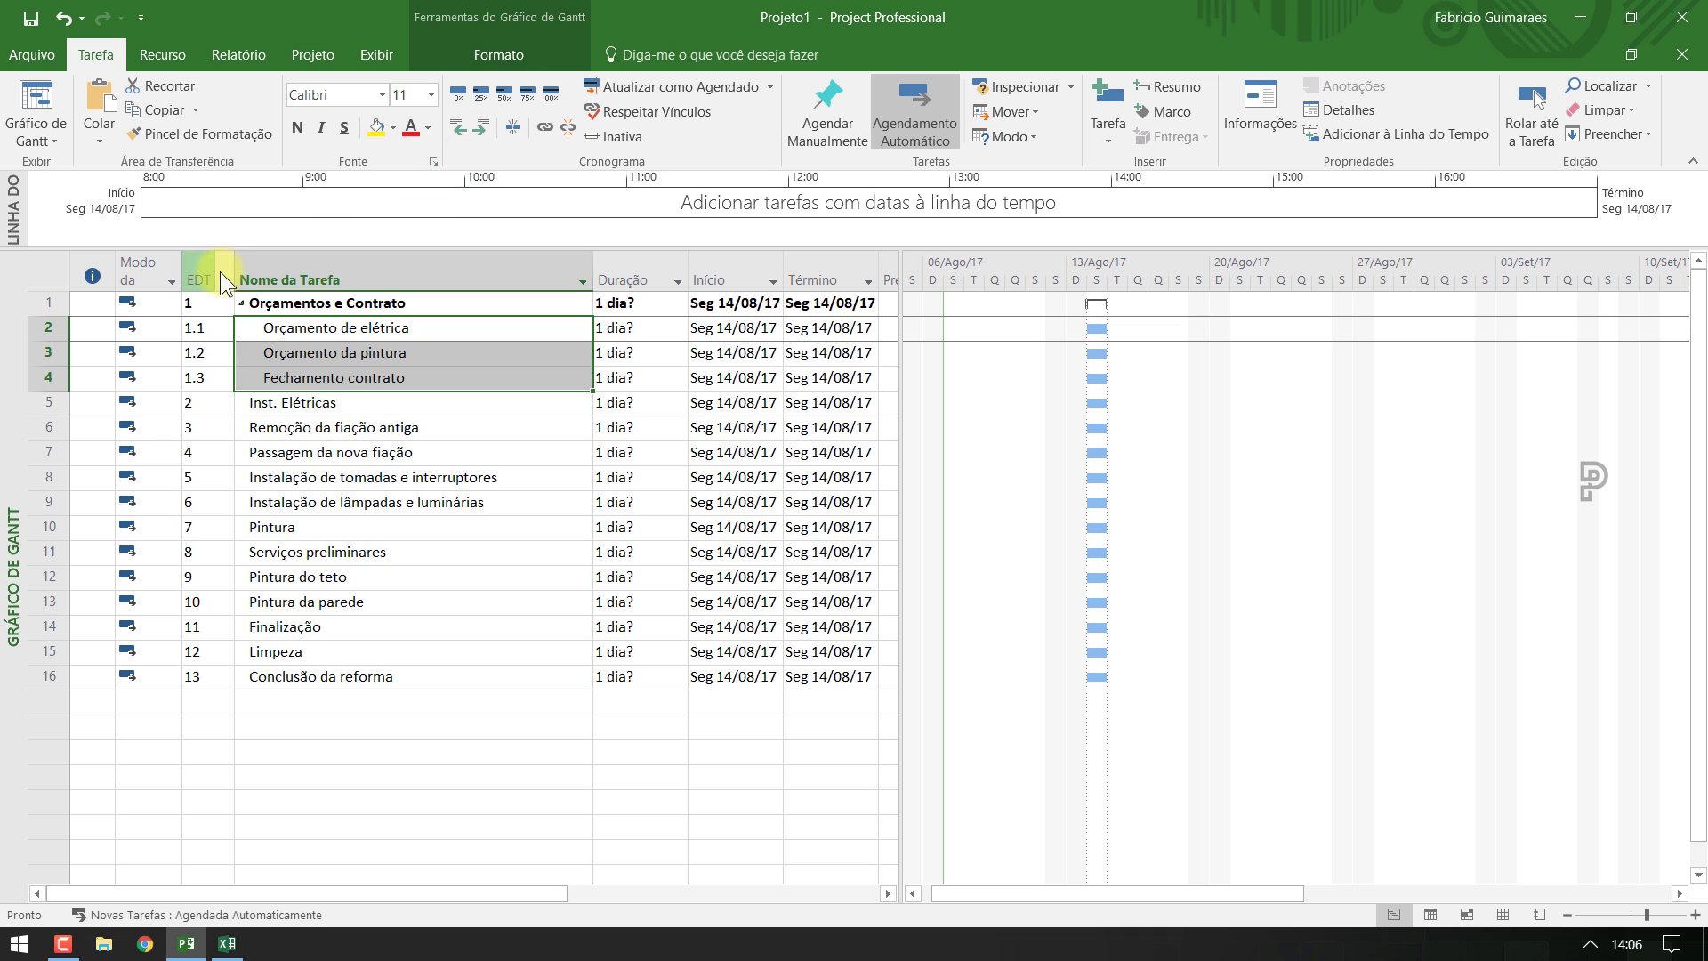
# Examine the subtasks and EDT codes under Orçamentos e Contrato, collapsing and expanding the summary task
pyautogui.click(269, 327)
pyautogui.click(282, 354)
pyautogui.click(282, 379)
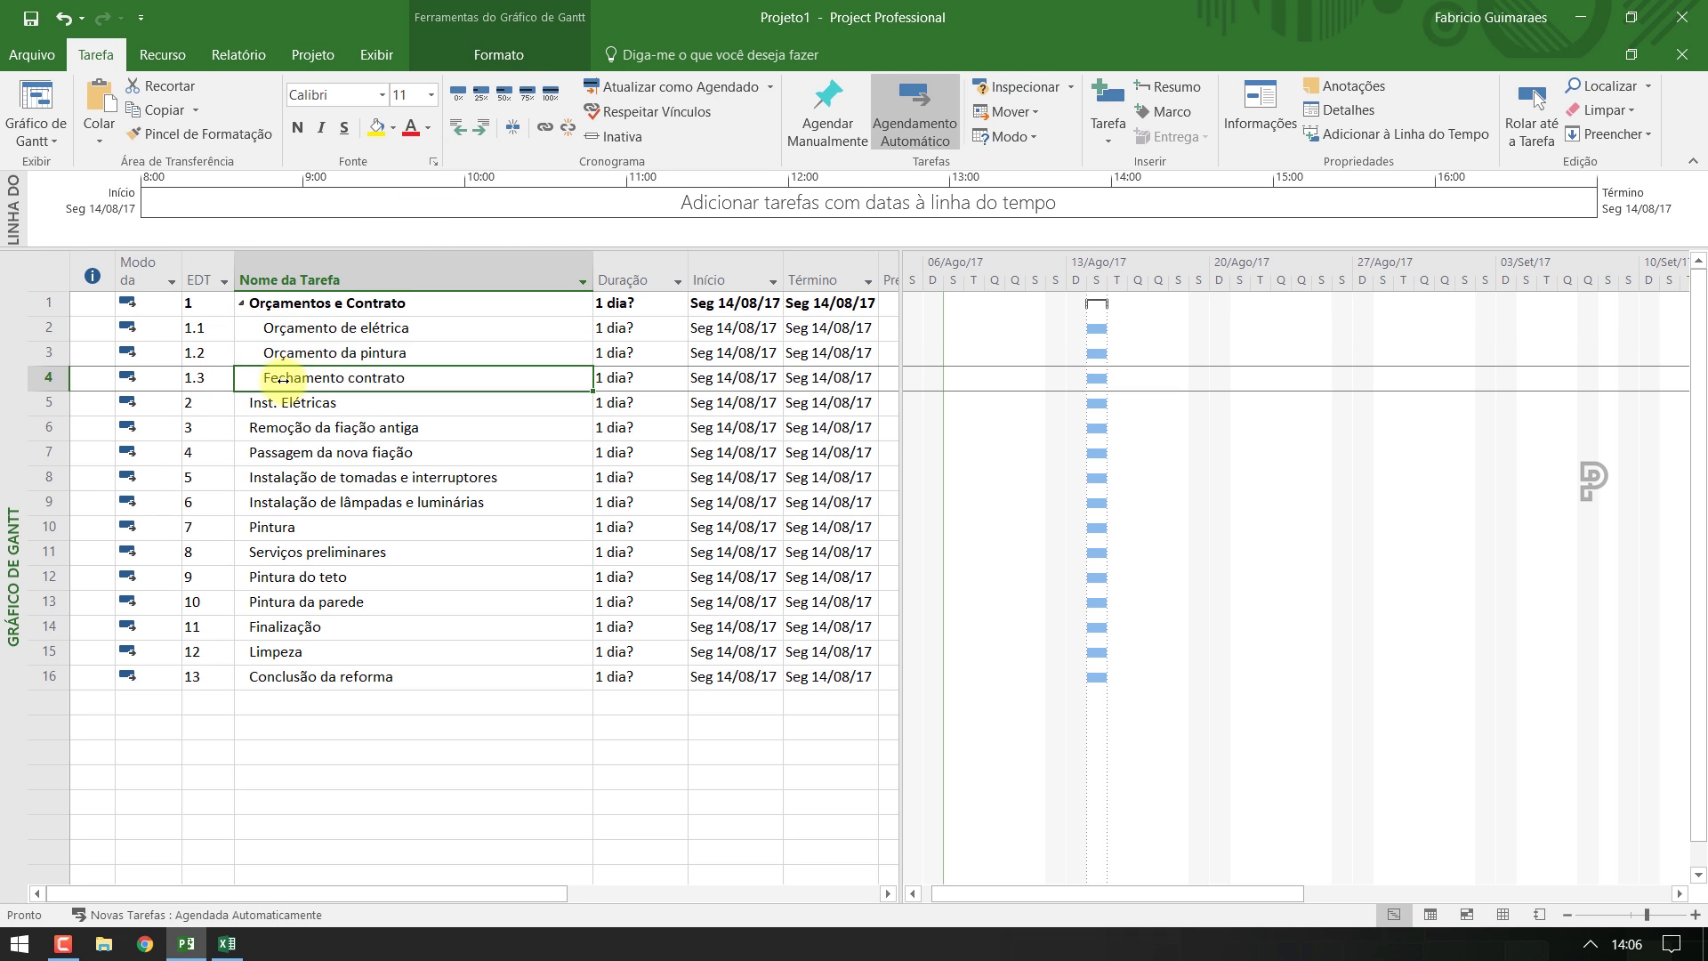
pyautogui.click(216, 330)
pyautogui.click(443, 307)
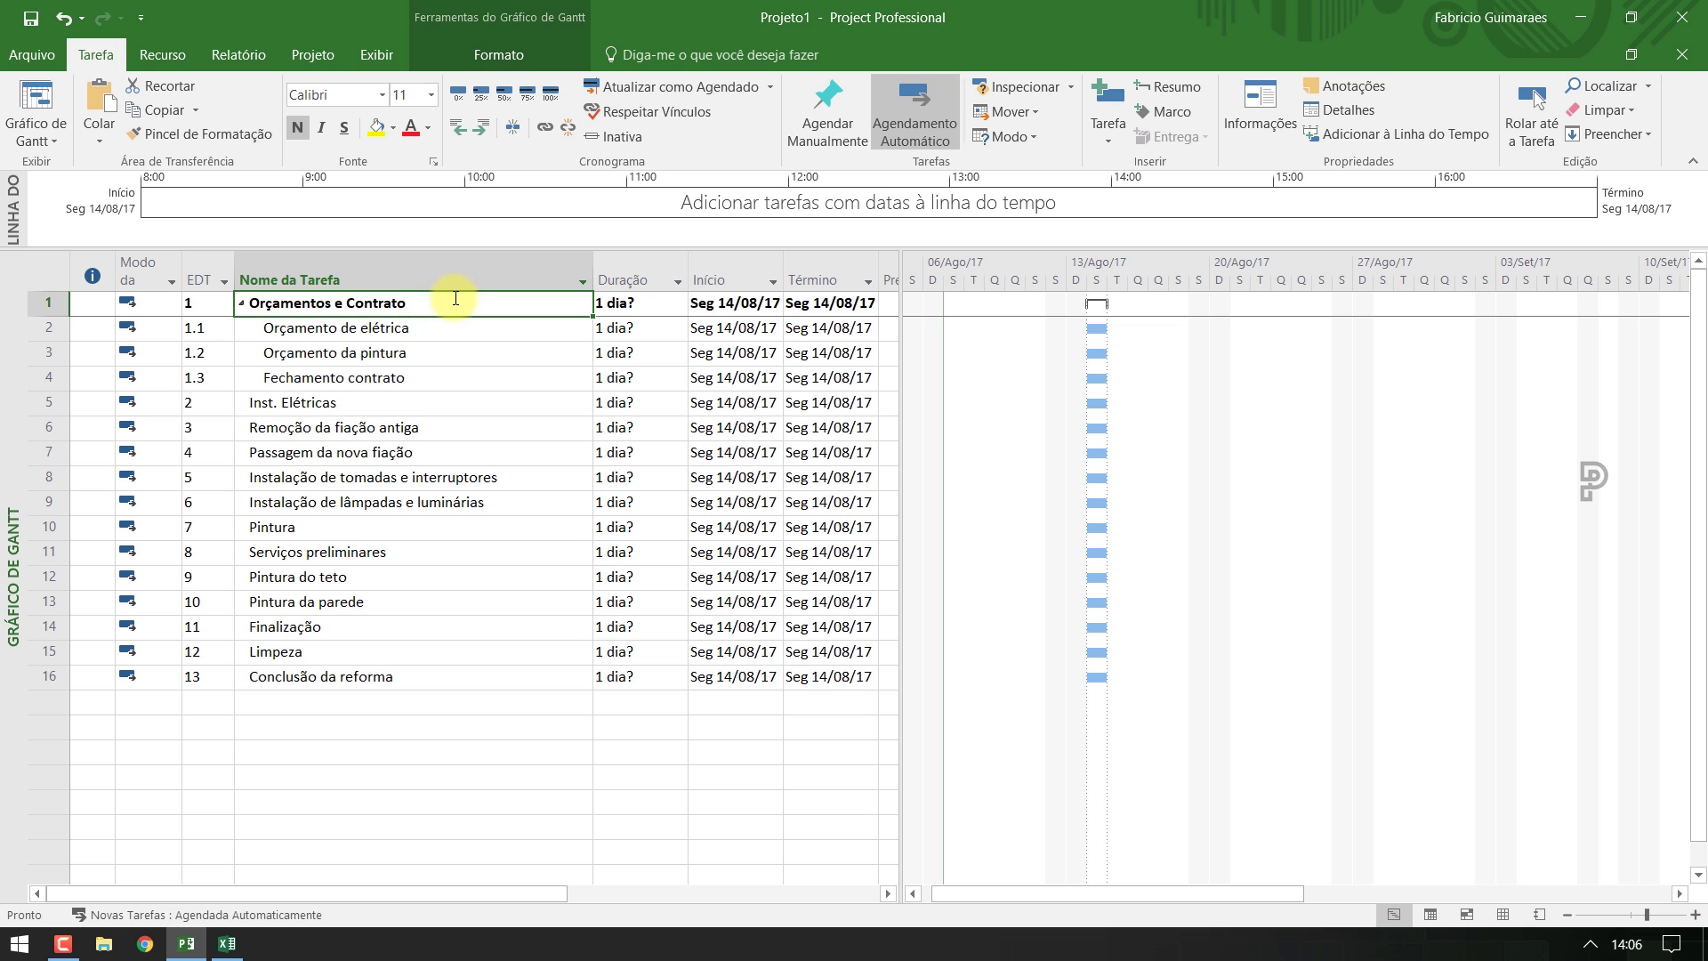
pyautogui.click(243, 305)
pyautogui.click(242, 304)
pyautogui.click(213, 329)
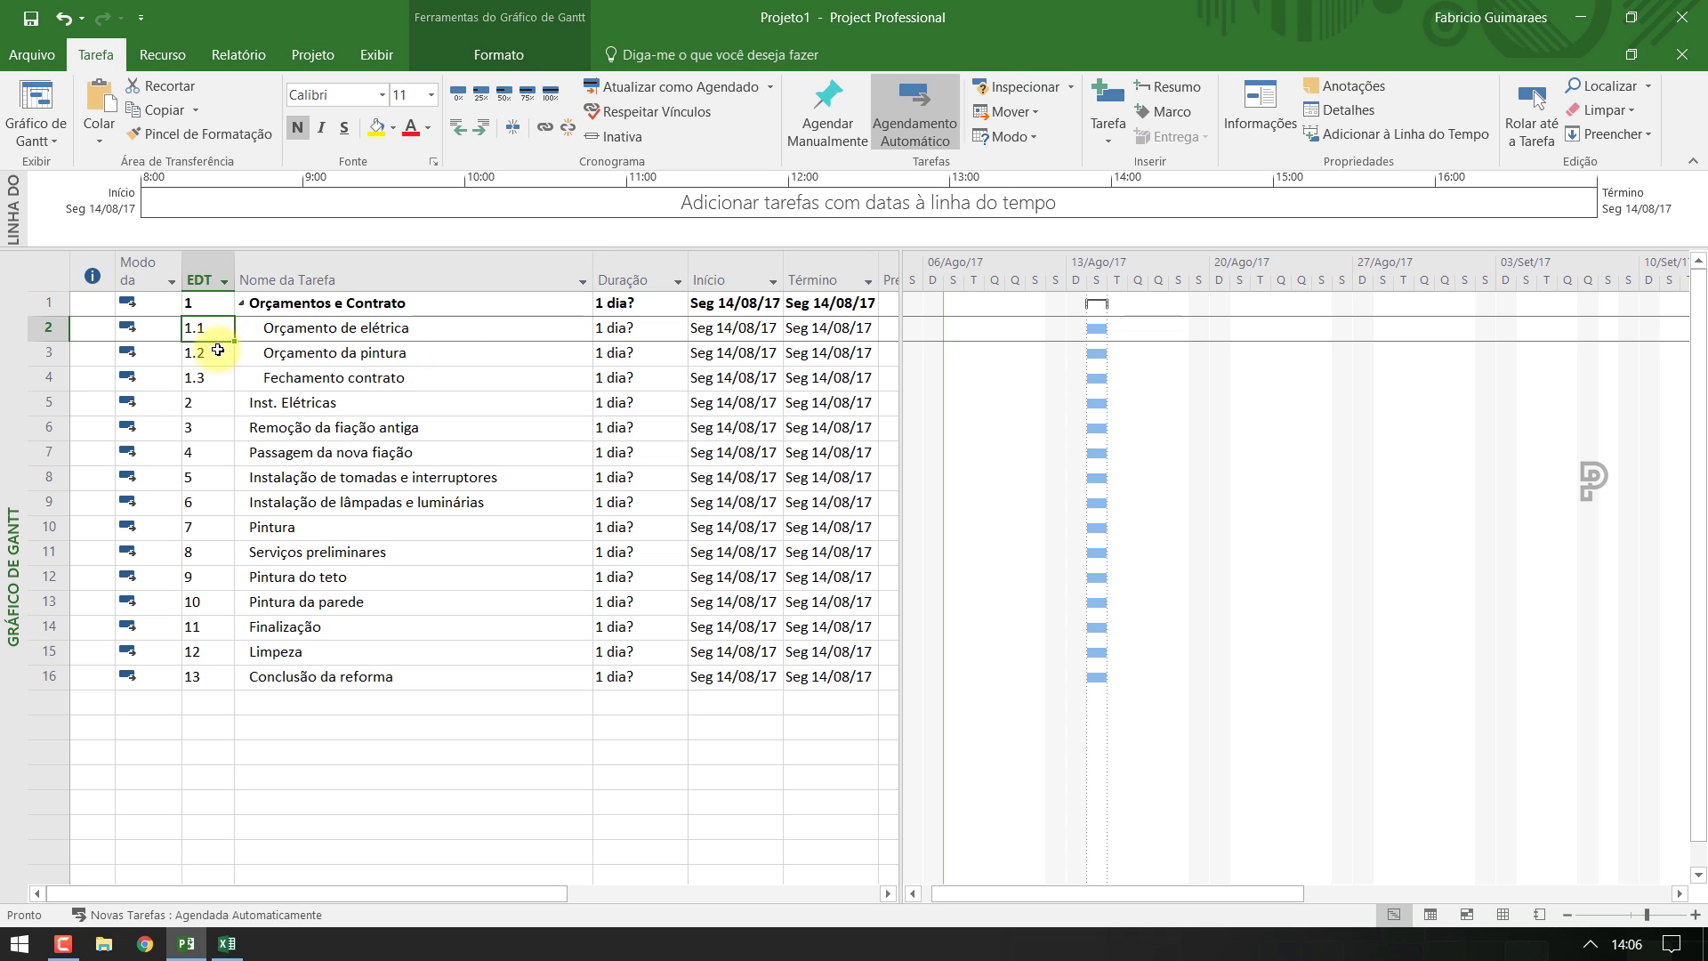
pyautogui.click(216, 355)
pyautogui.click(216, 379)
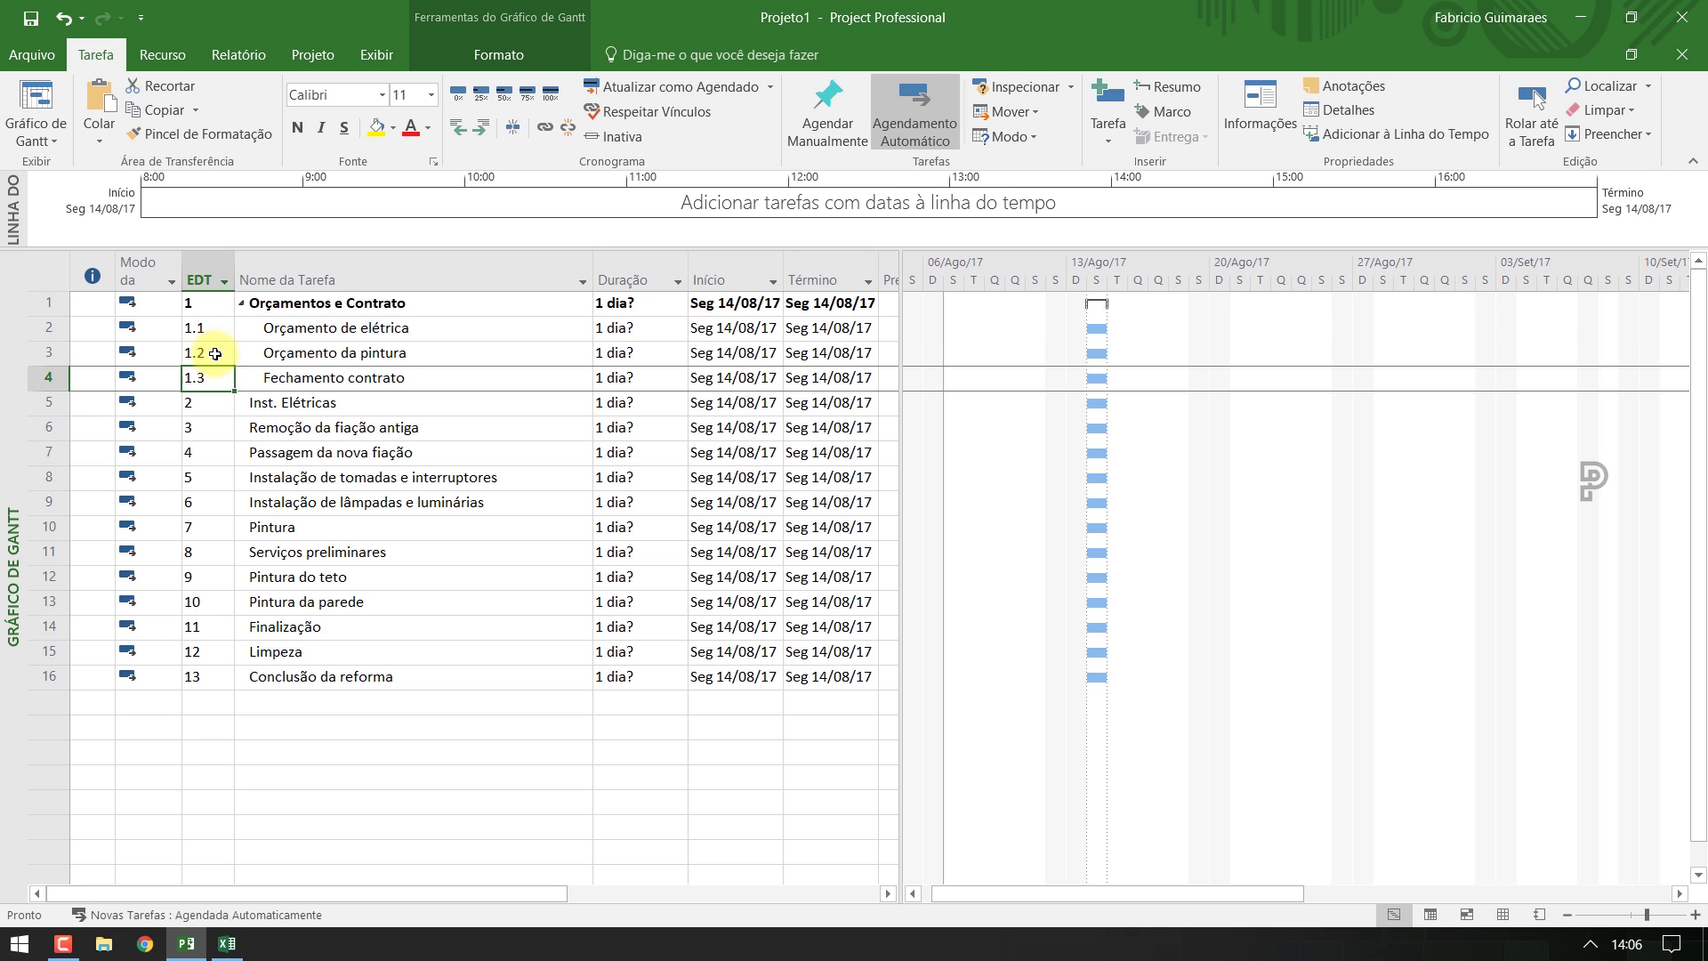
pyautogui.click(213, 304)
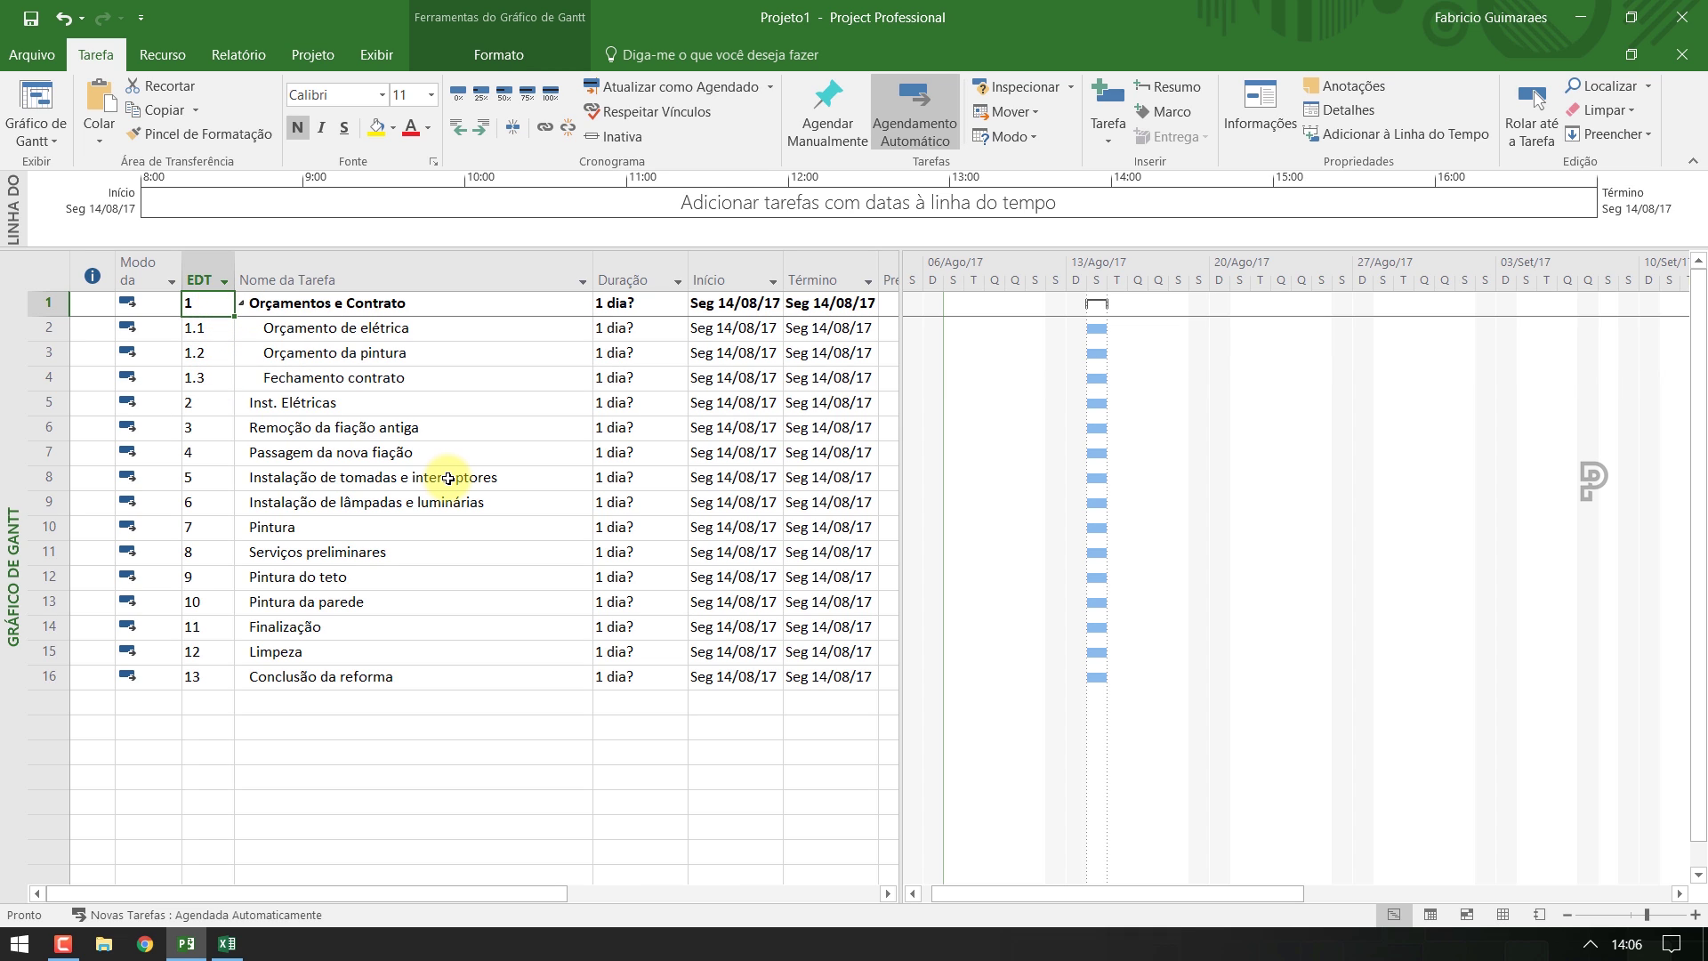
# Indent tasks 6 to 9, Remoção da fiação antiga to Instalação de lâmpadas e luminárias, as subtasks of Inst. Elétricas
pyautogui.click(458, 331)
pyautogui.moveTo(458, 331); pyautogui.dragTo(457, 369)
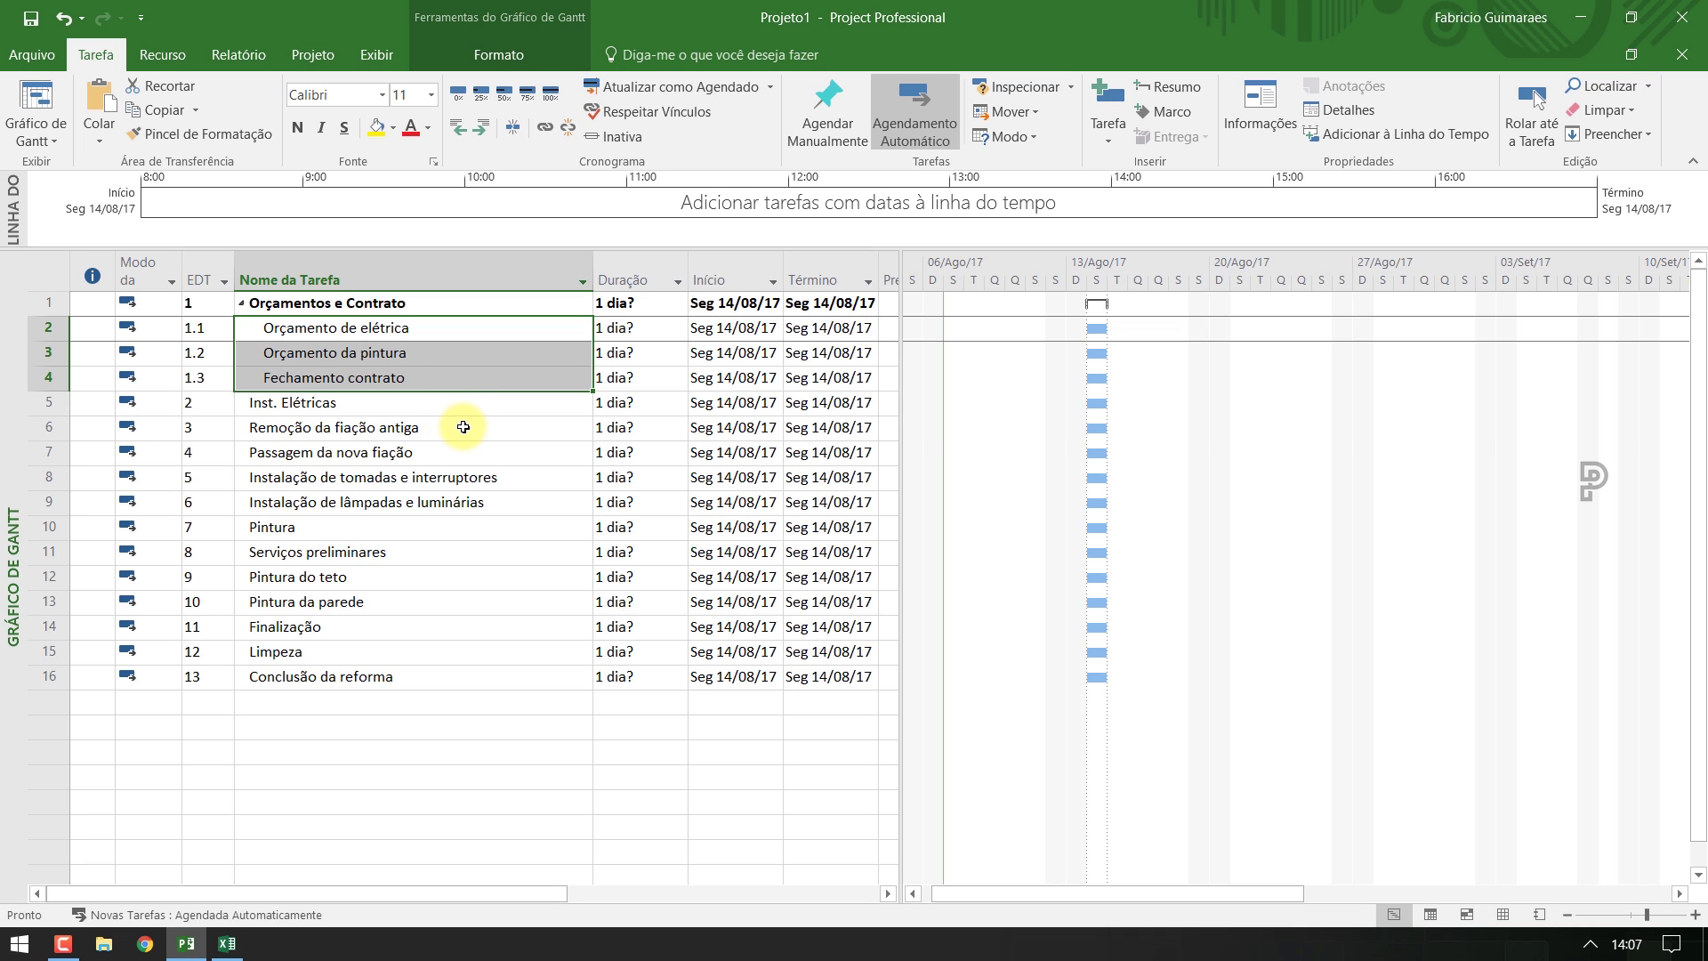
pyautogui.moveTo(457, 427); pyautogui.dragTo(465, 500)
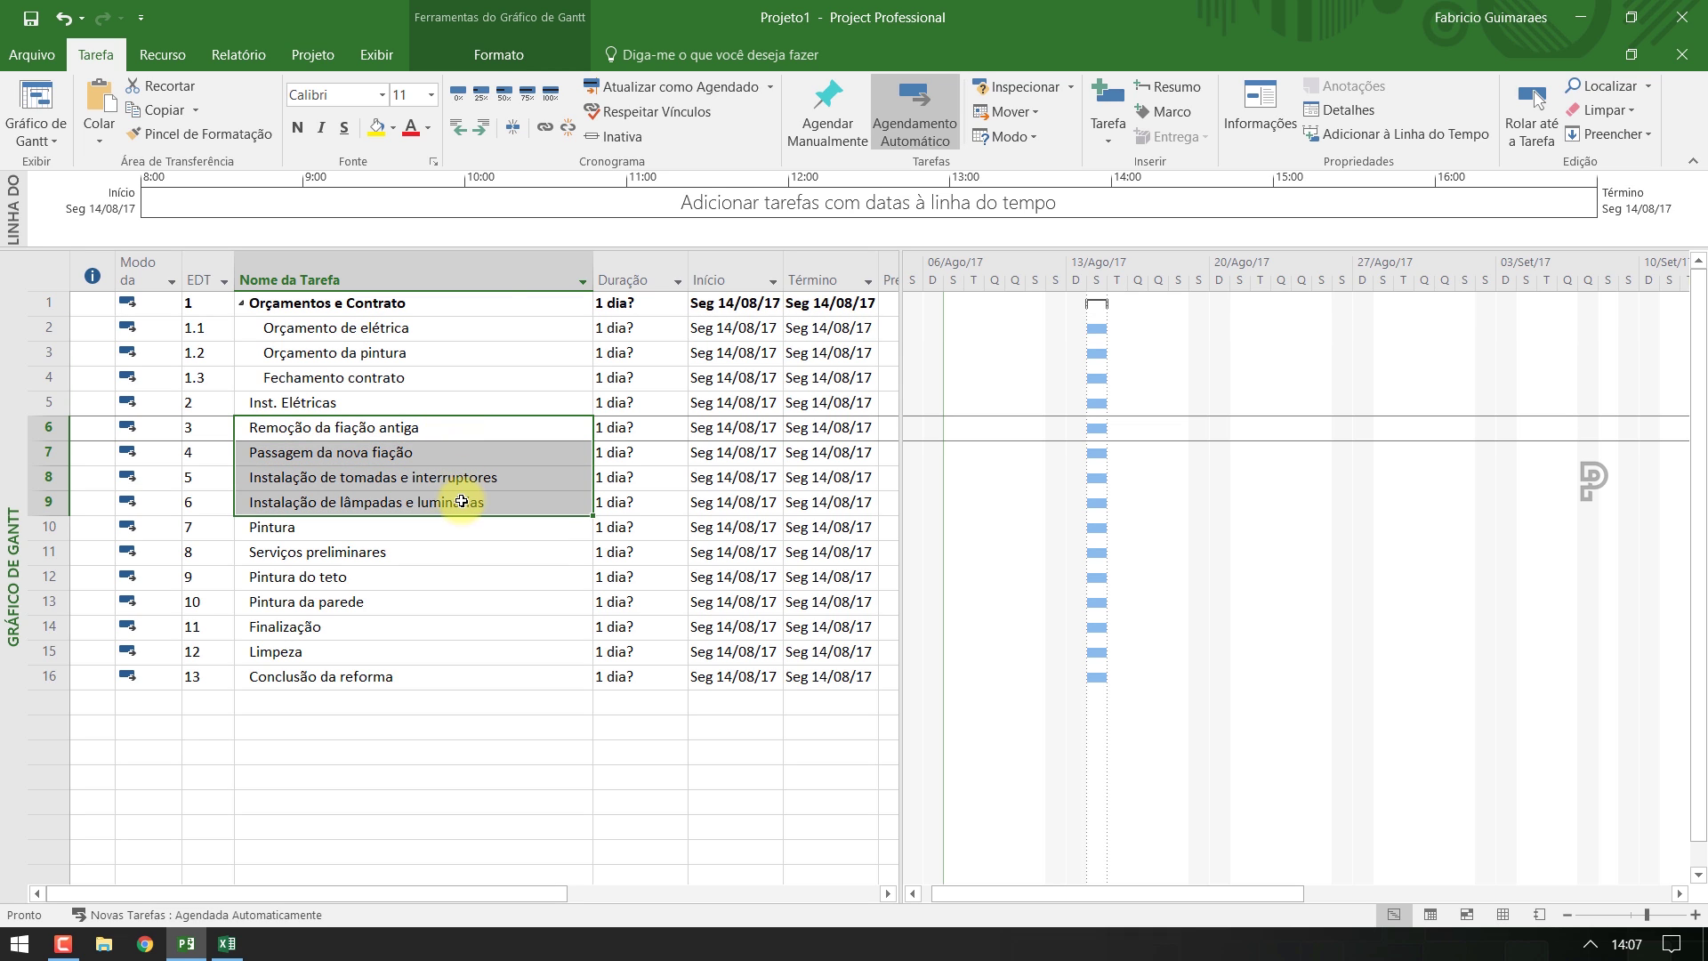
pyautogui.click(485, 117)
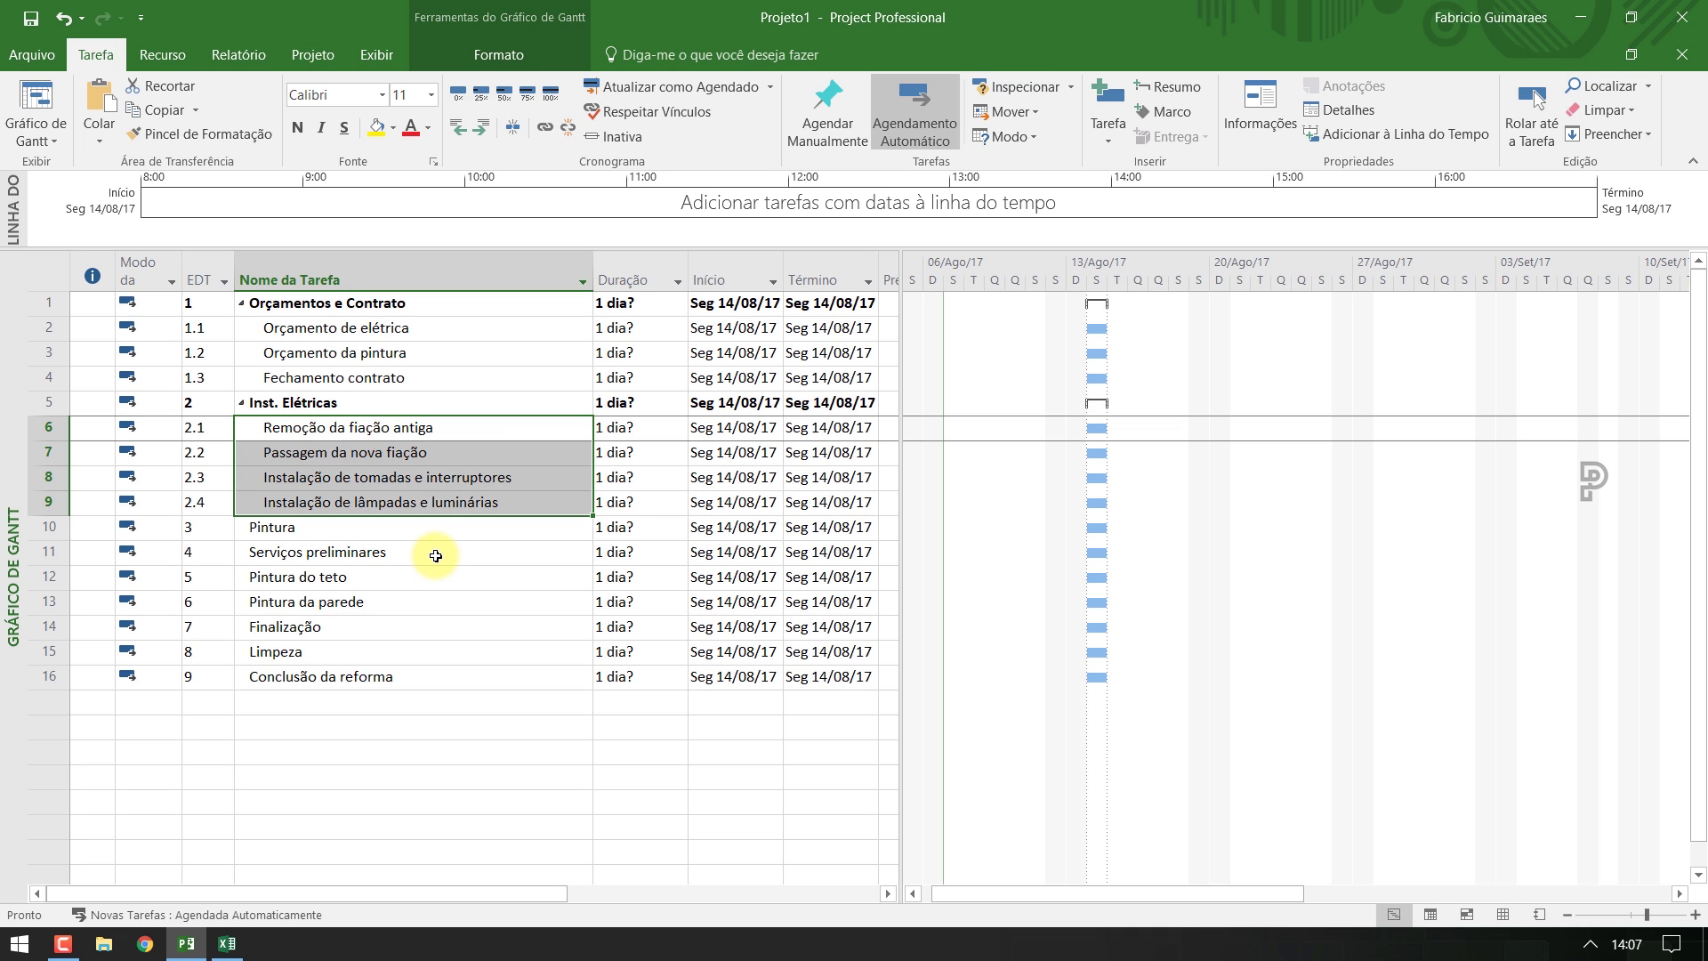
# Indent tasks 11 to 13 as subtasks of Pintura and tasks 15 and 16 as subtasks of Finalização
pyautogui.moveTo(436, 554); pyautogui.dragTo(420, 597)
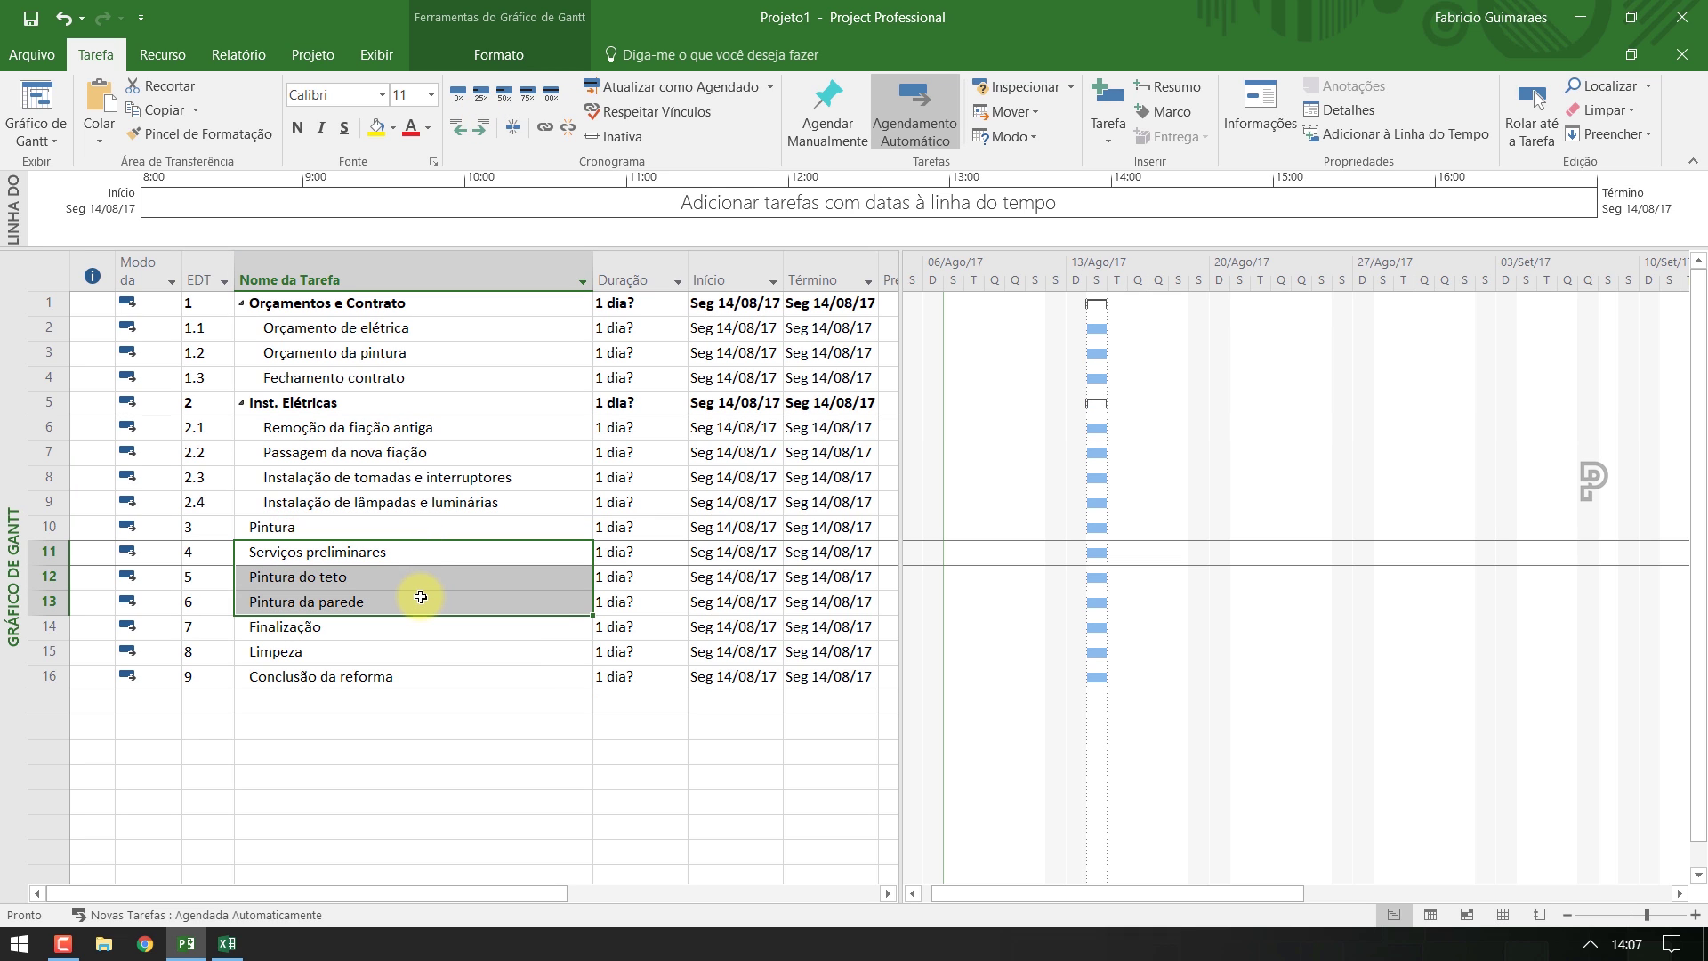
pyautogui.click(479, 128)
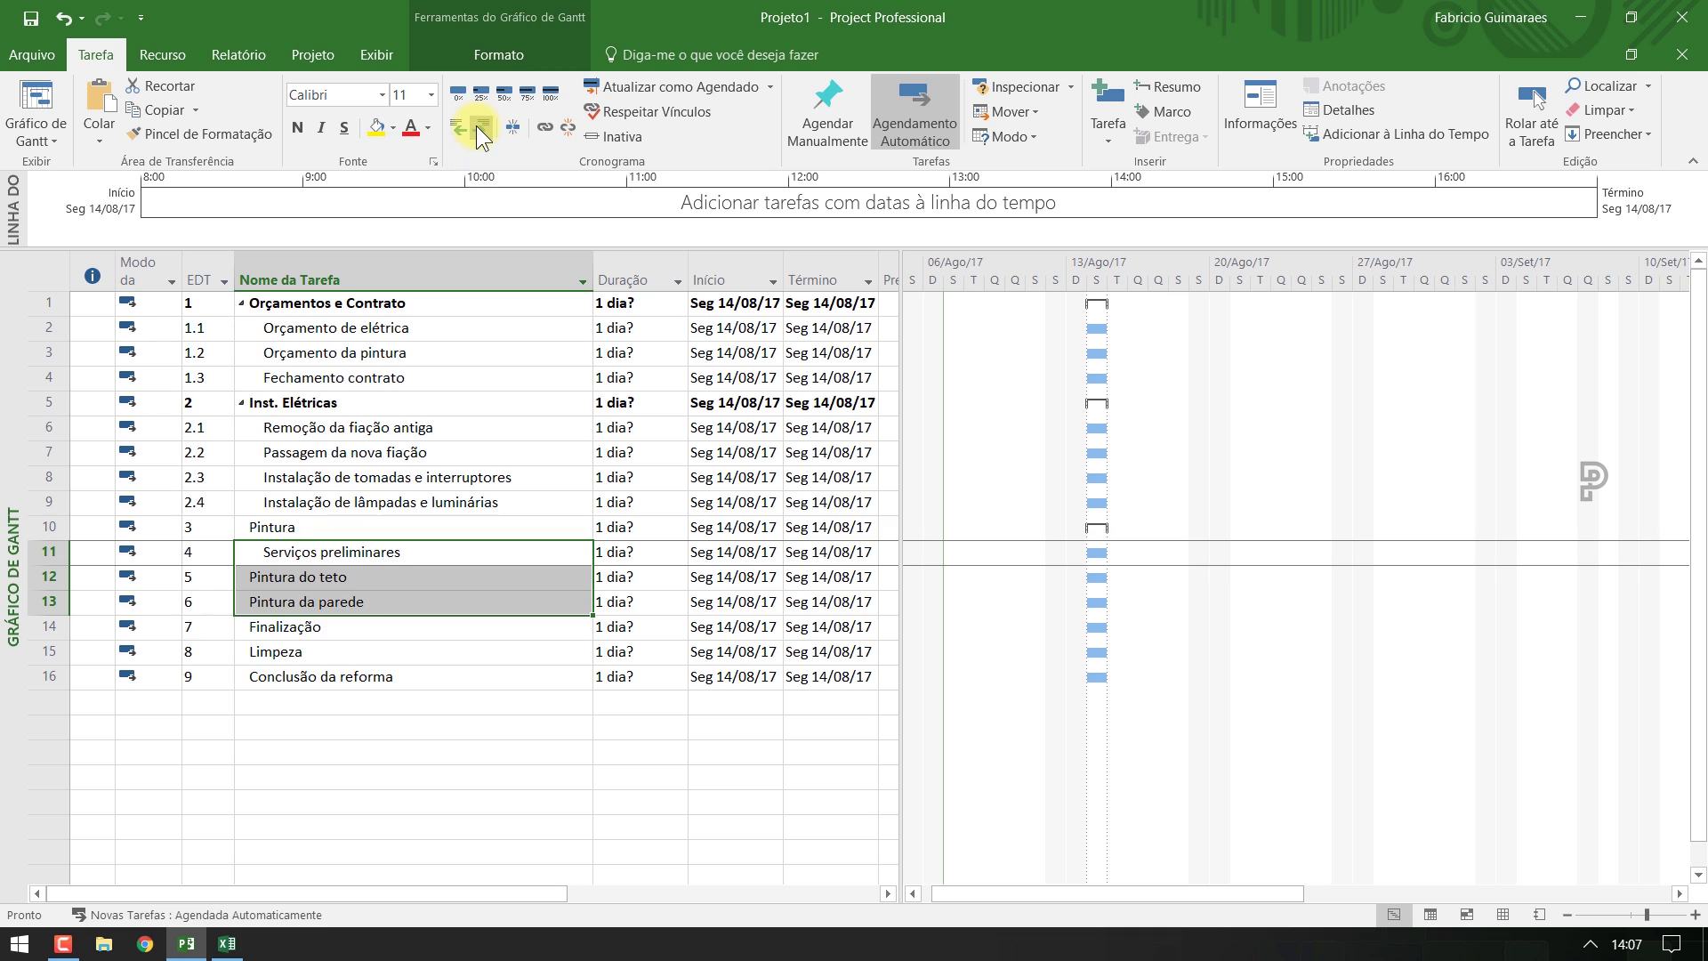
pyautogui.click(430, 654)
pyautogui.moveTo(431, 654); pyautogui.dragTo(428, 685)
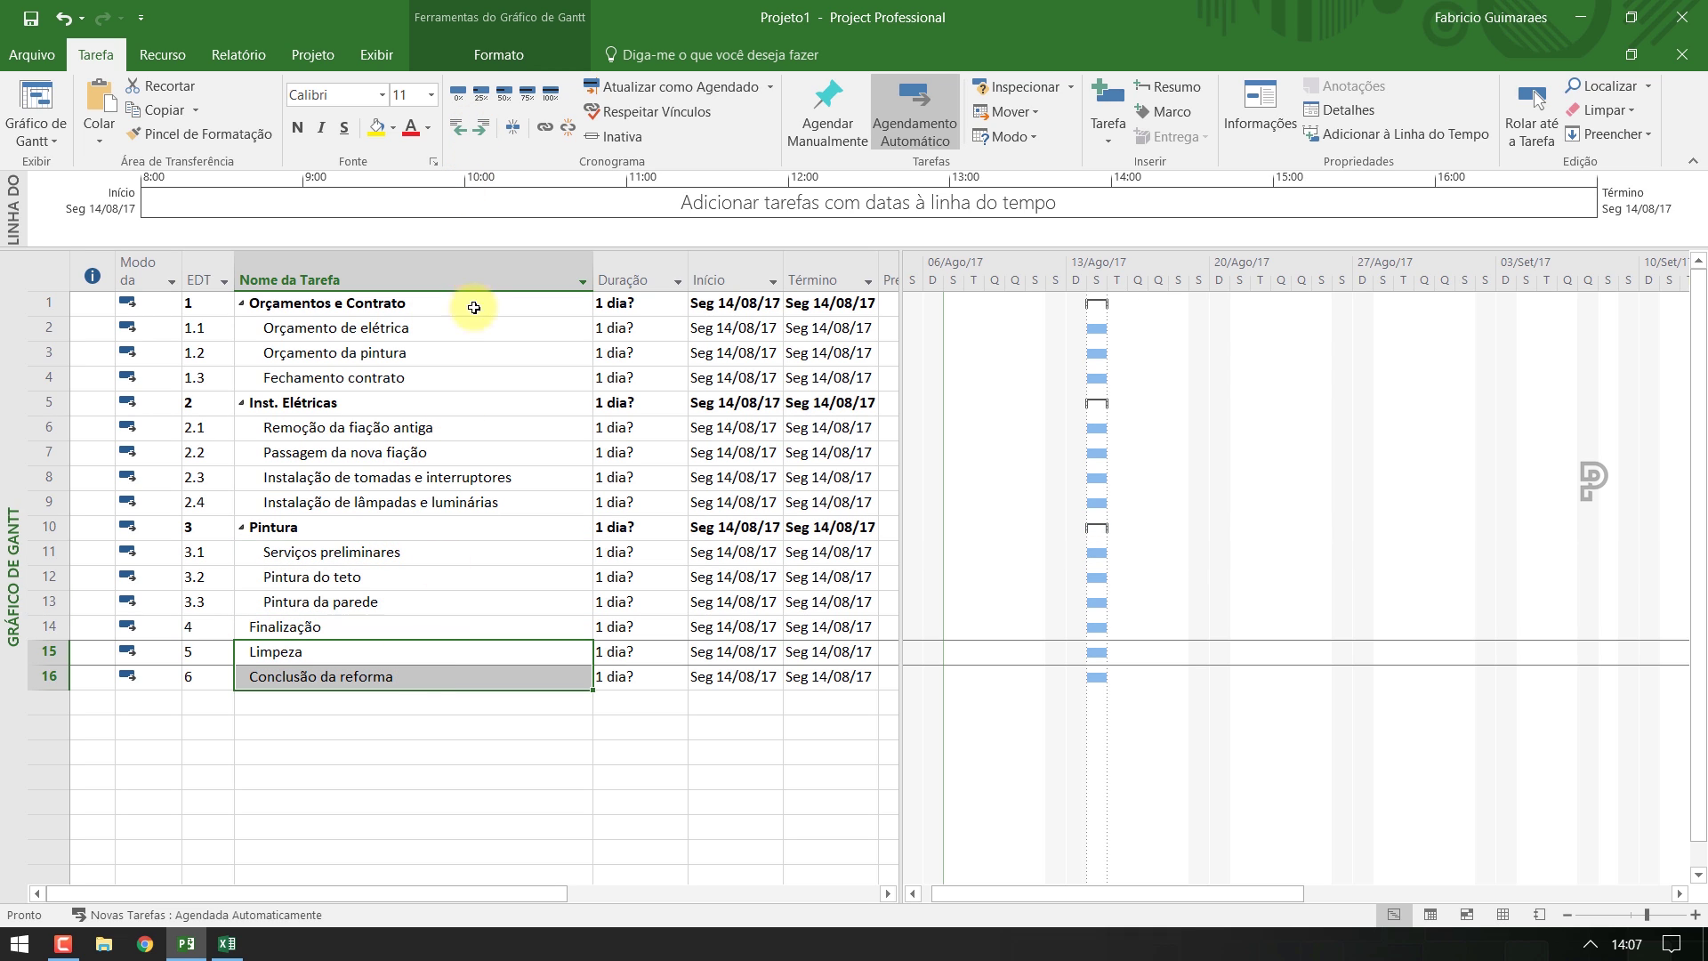
pyautogui.click(477, 130)
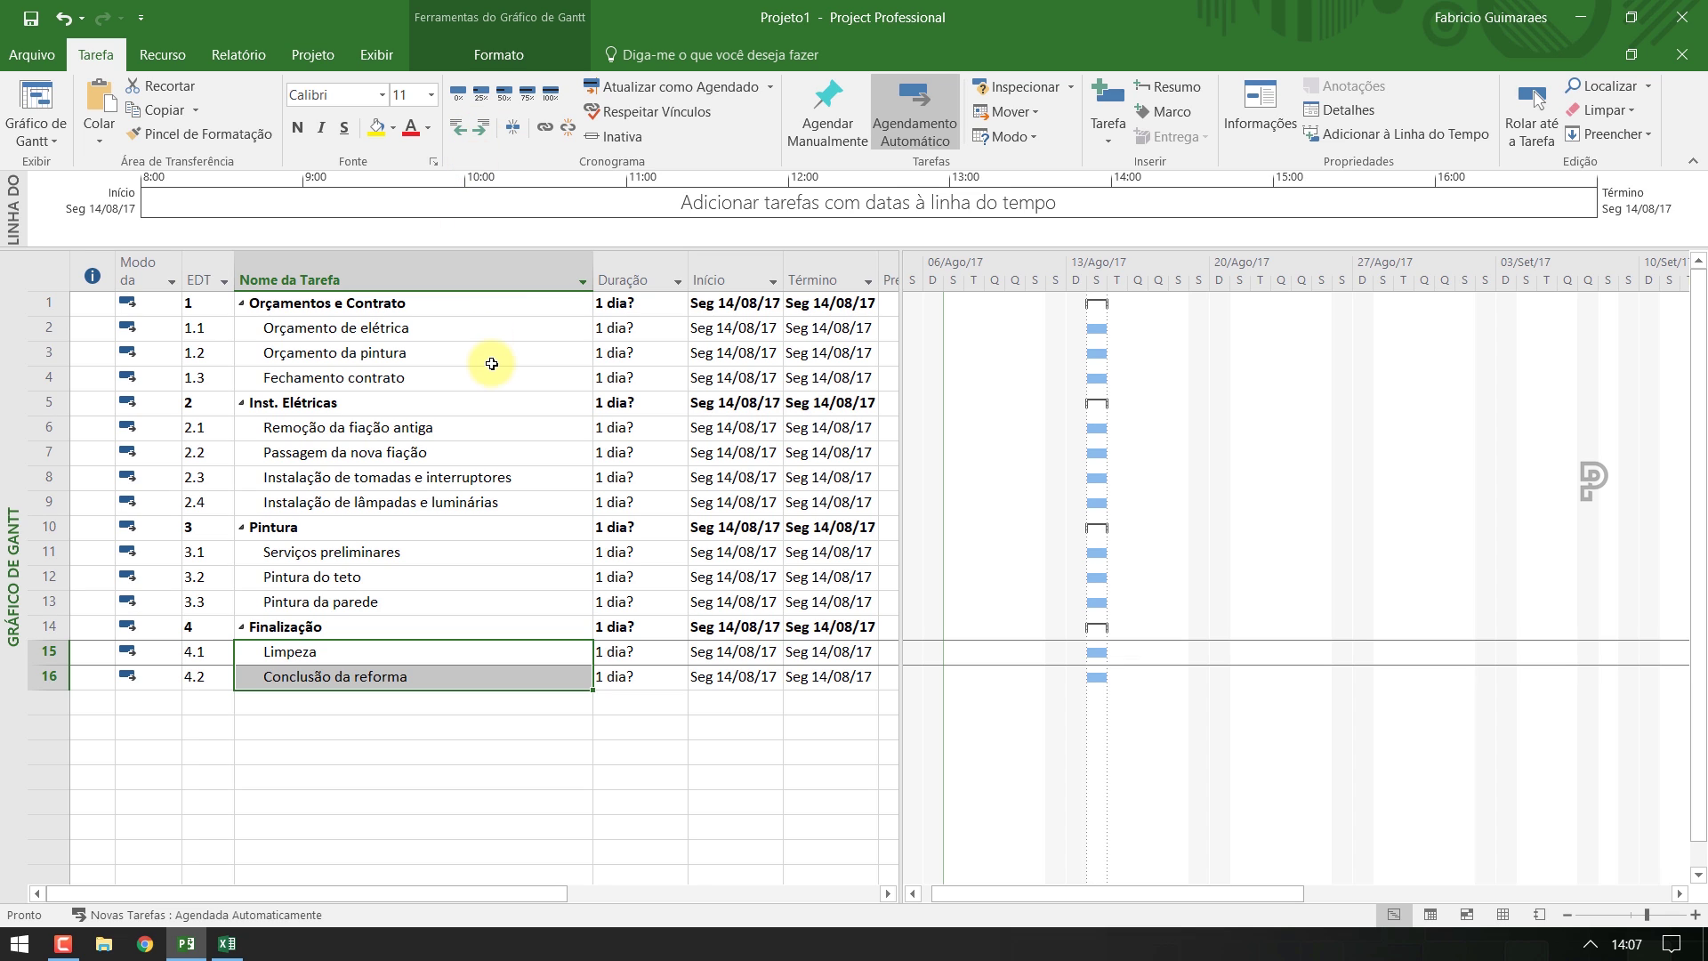
# Switch to the Excel workbook and examine its WBS, Nome das Tarefas and Duração columns, including the summary tasks' duration cells
pyautogui.click(515, 679)
pyautogui.click(520, 655)
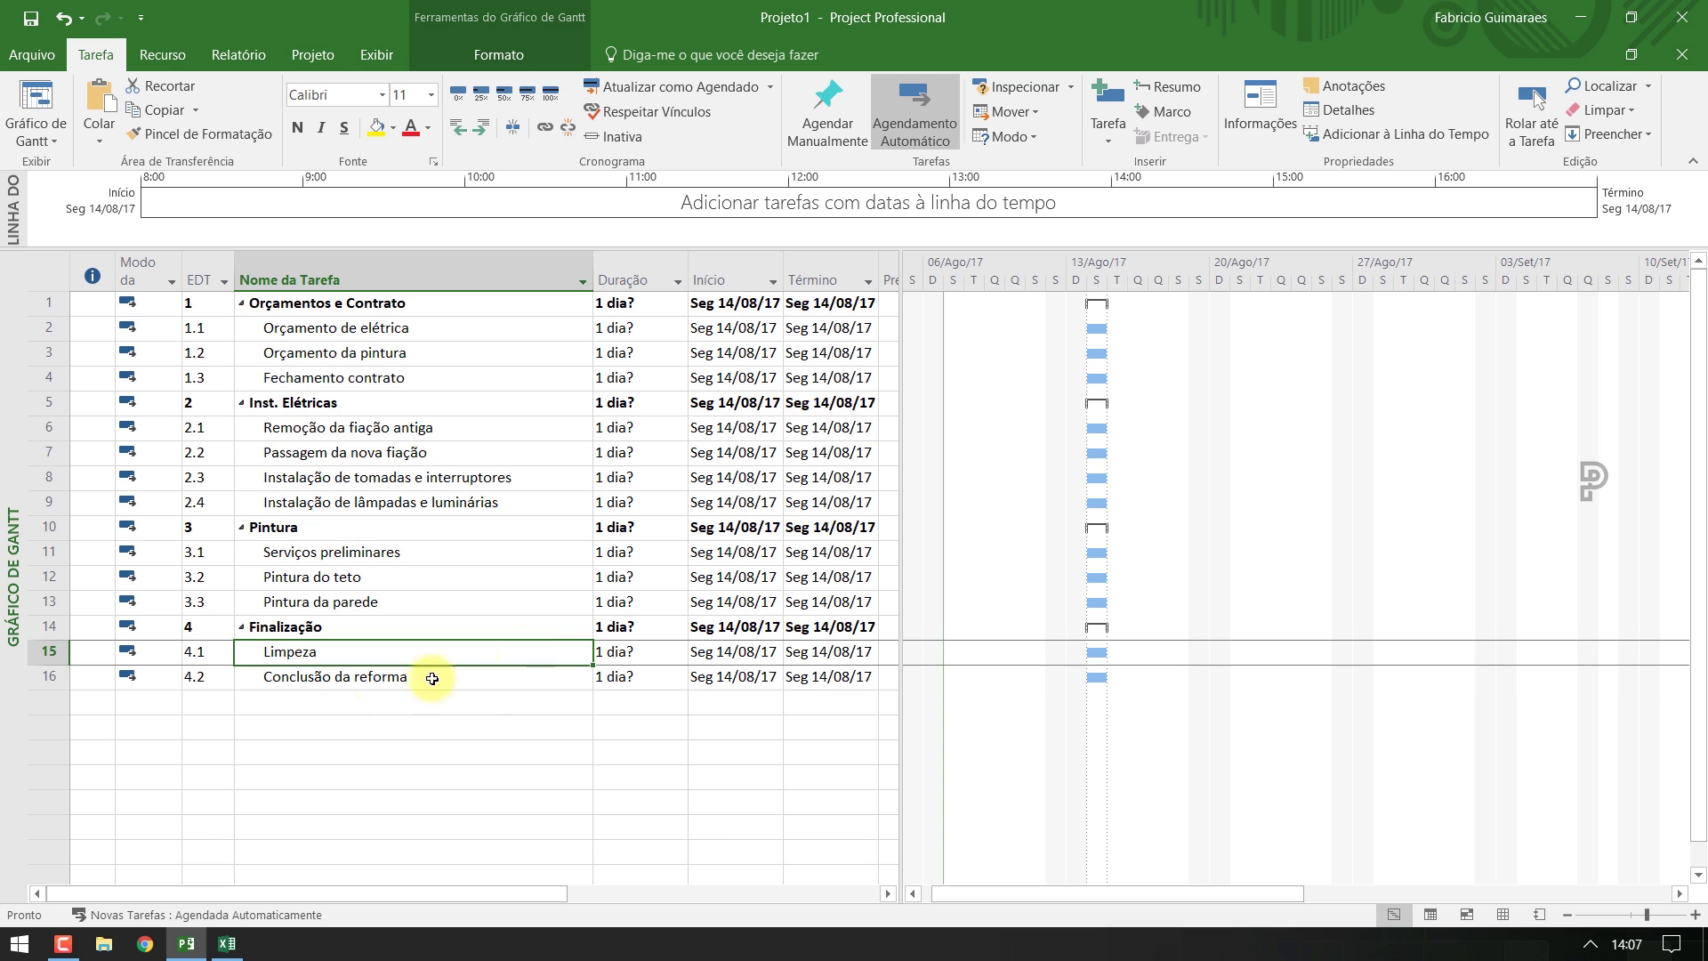
pyautogui.click(228, 945)
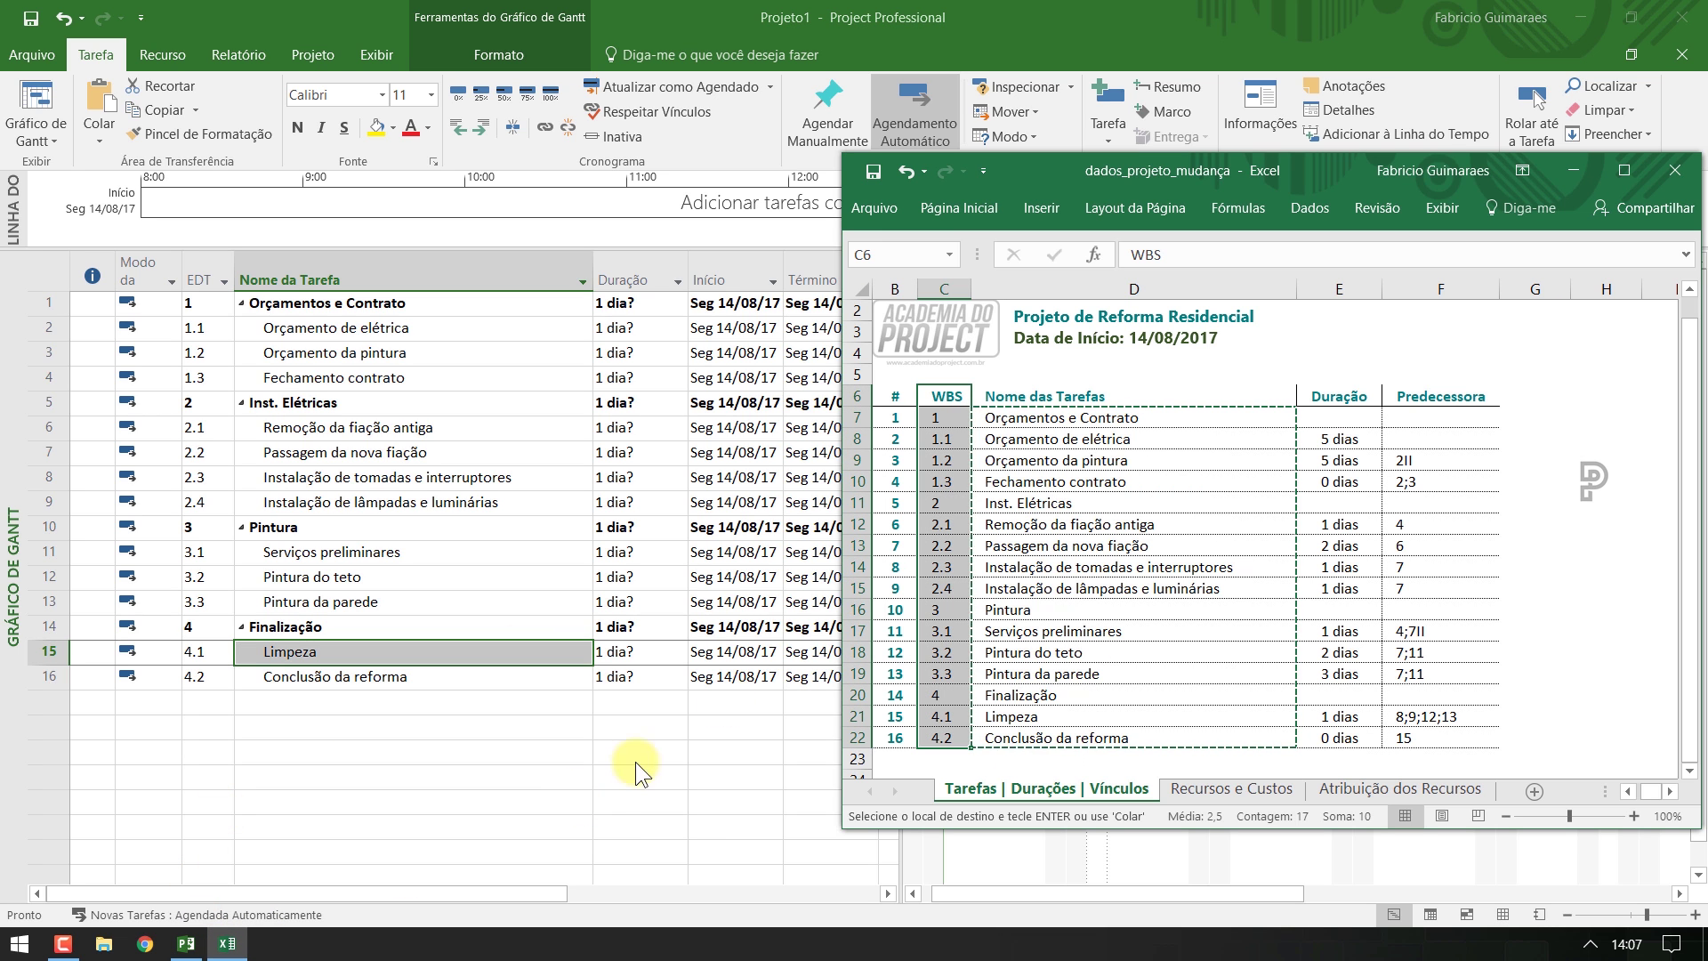
pyautogui.click(937, 418)
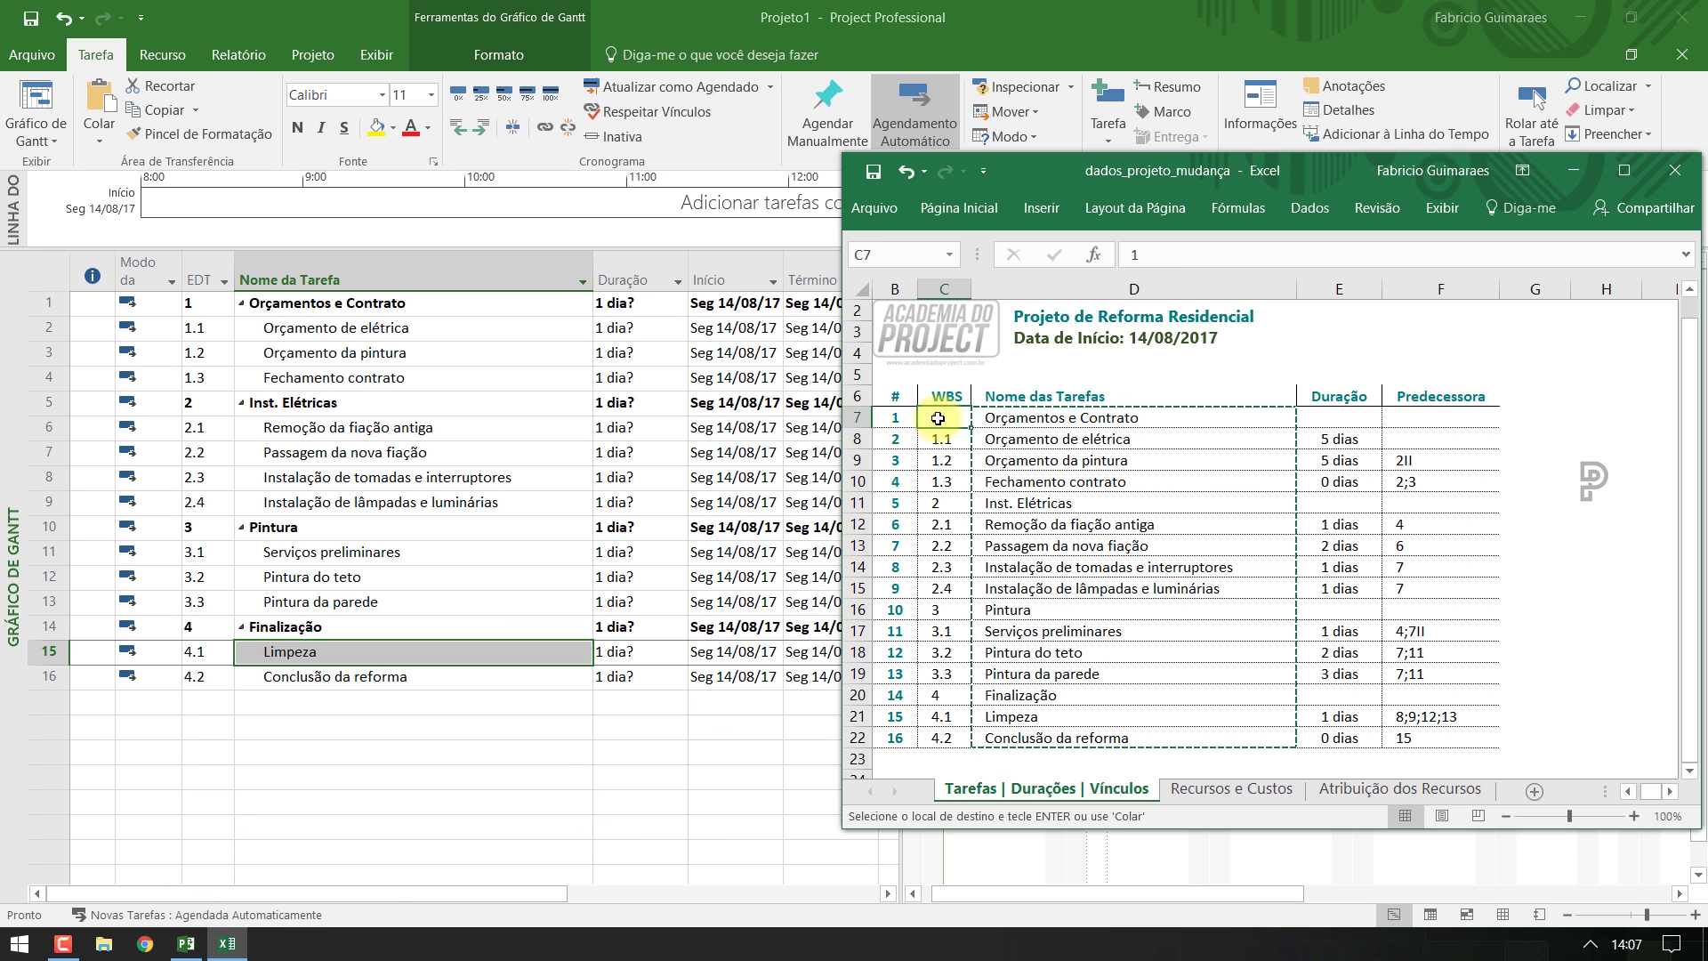
pyautogui.click(1087, 414)
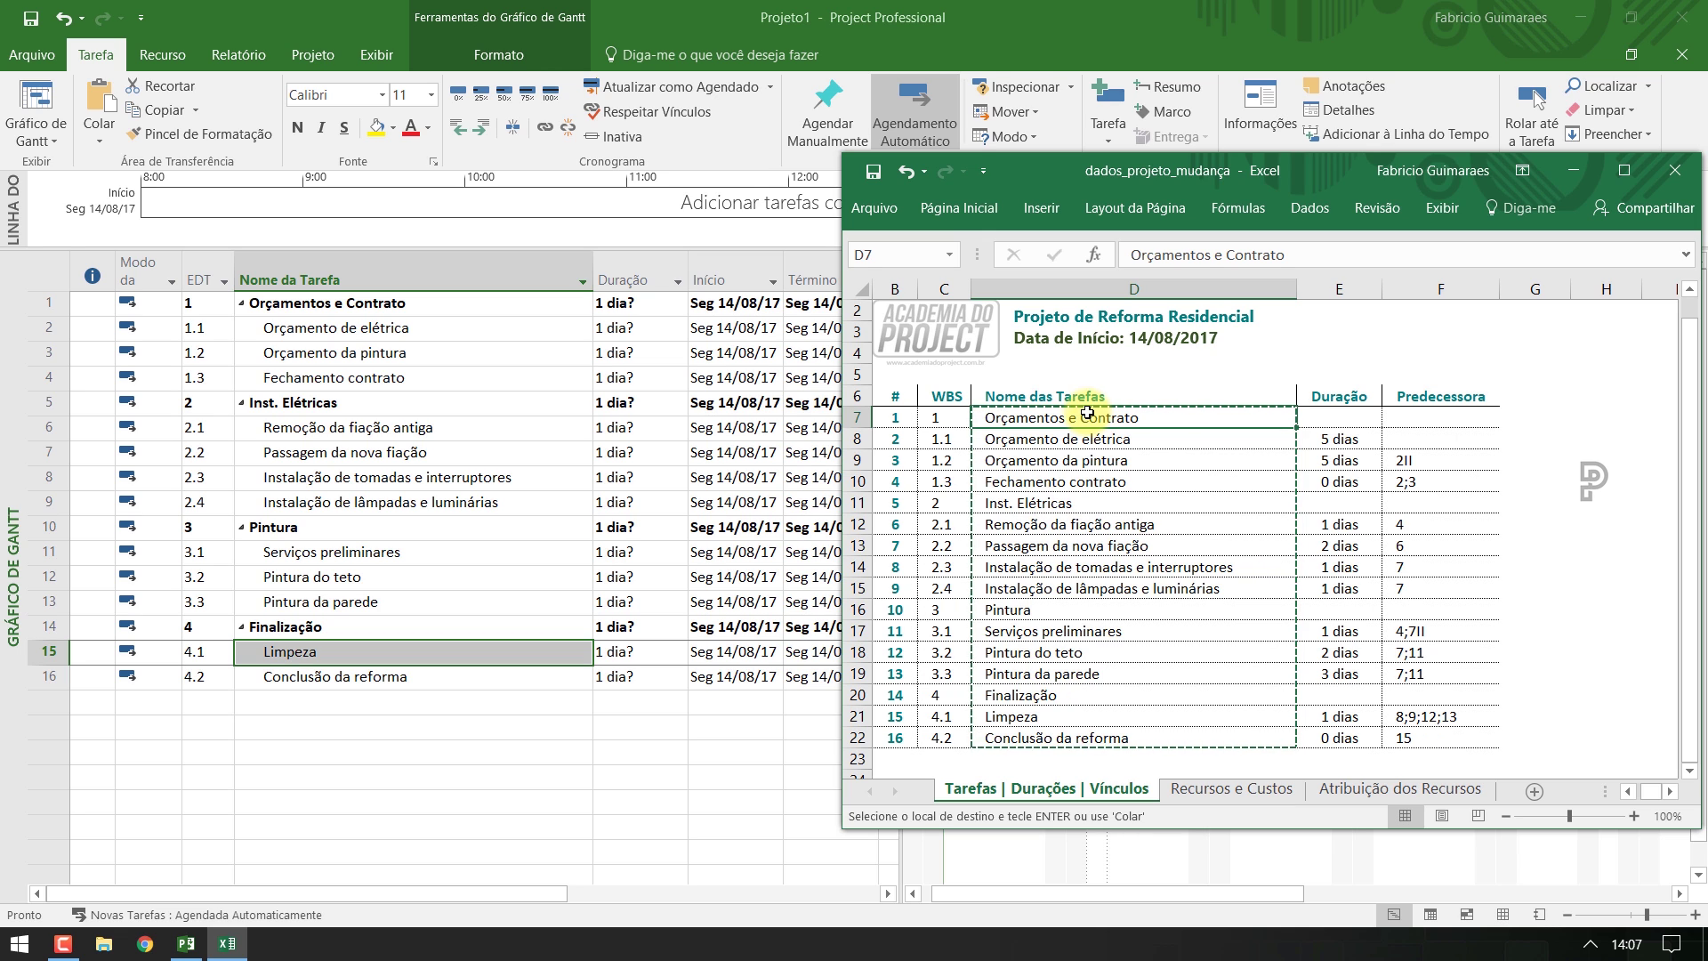
pyautogui.click(1346, 396)
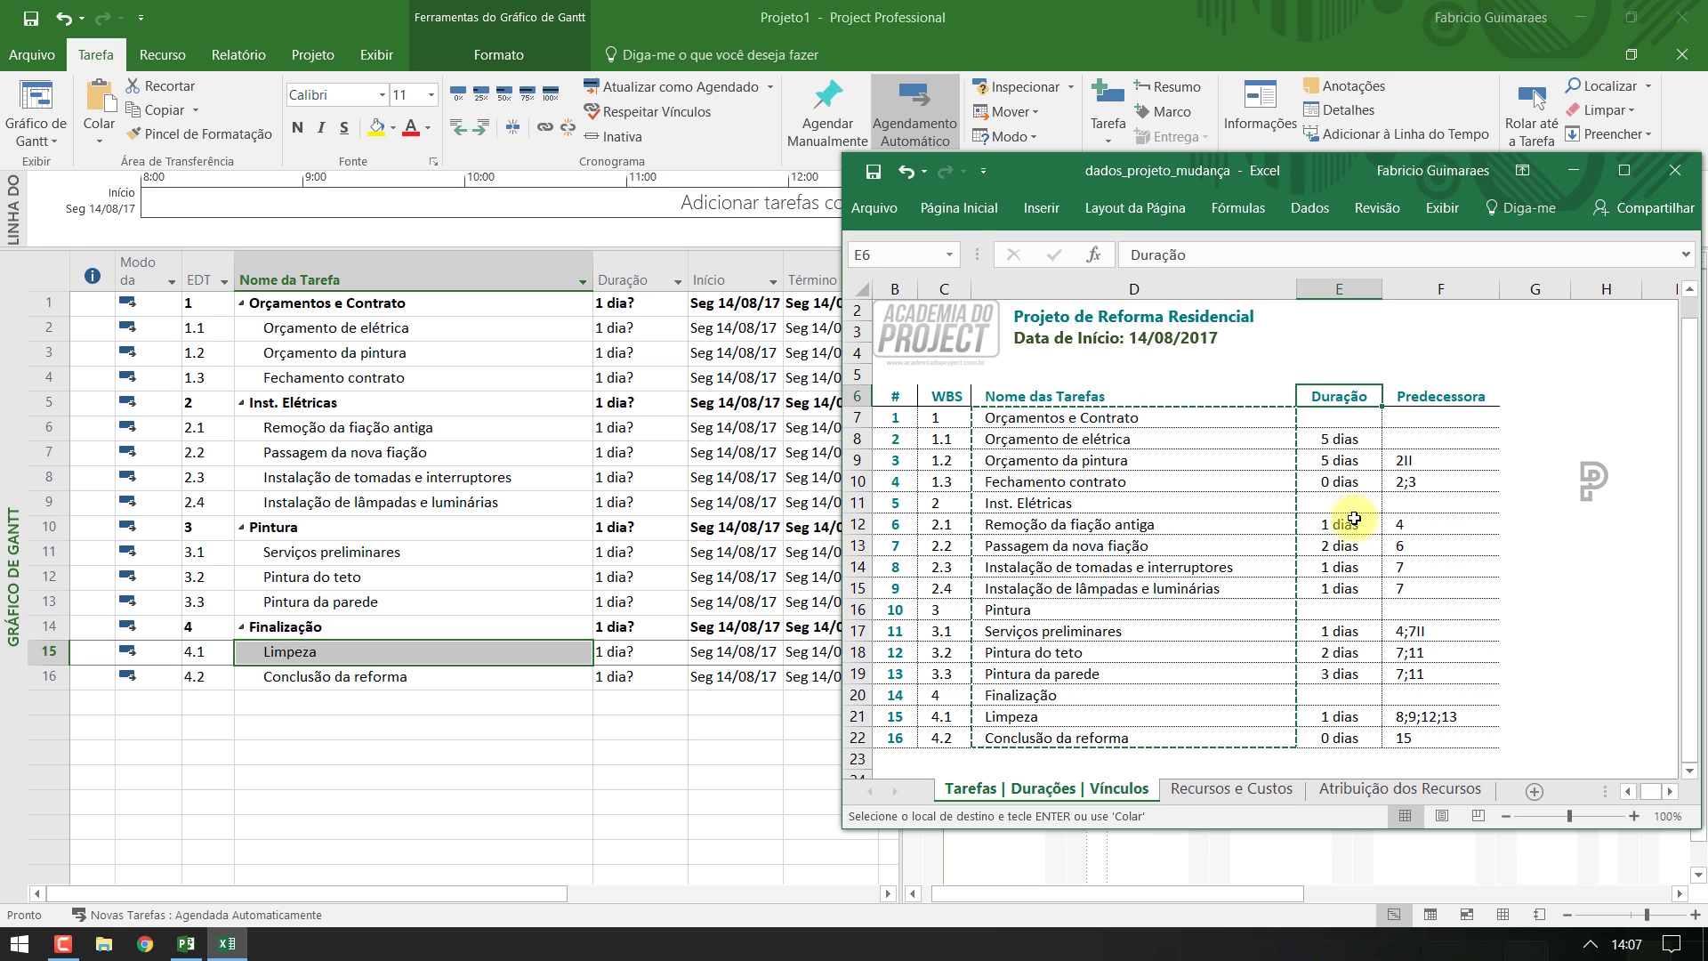
pyautogui.click(1041, 419)
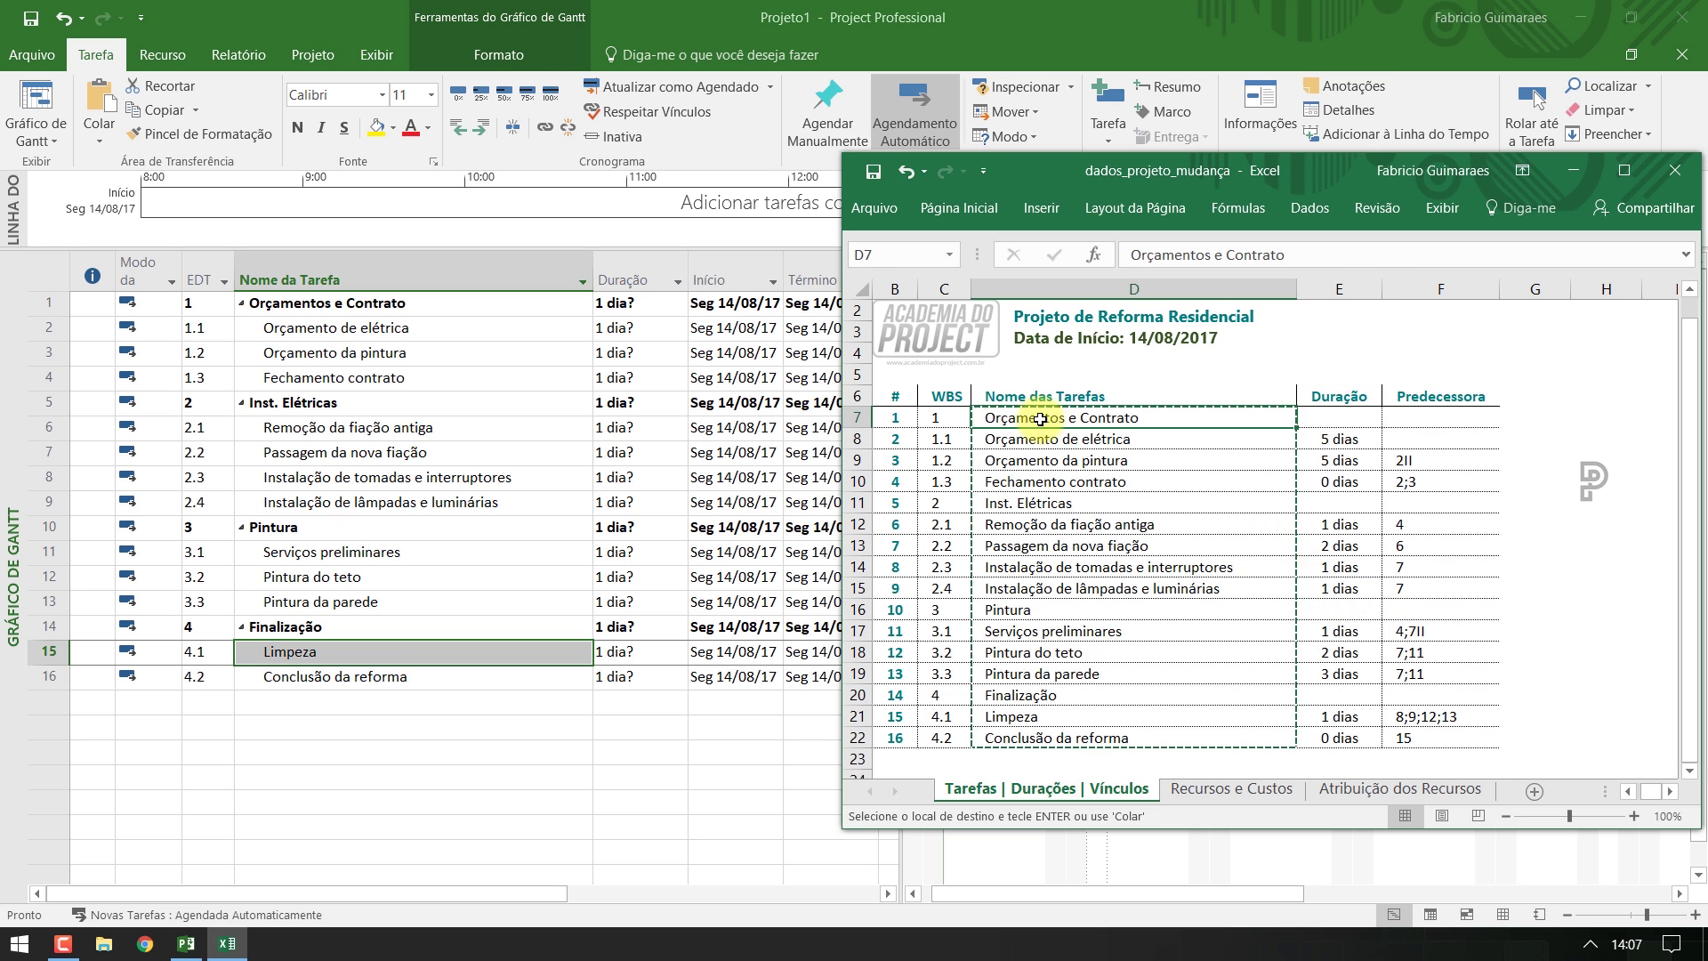
pyautogui.click(1041, 505)
pyautogui.click(1030, 605)
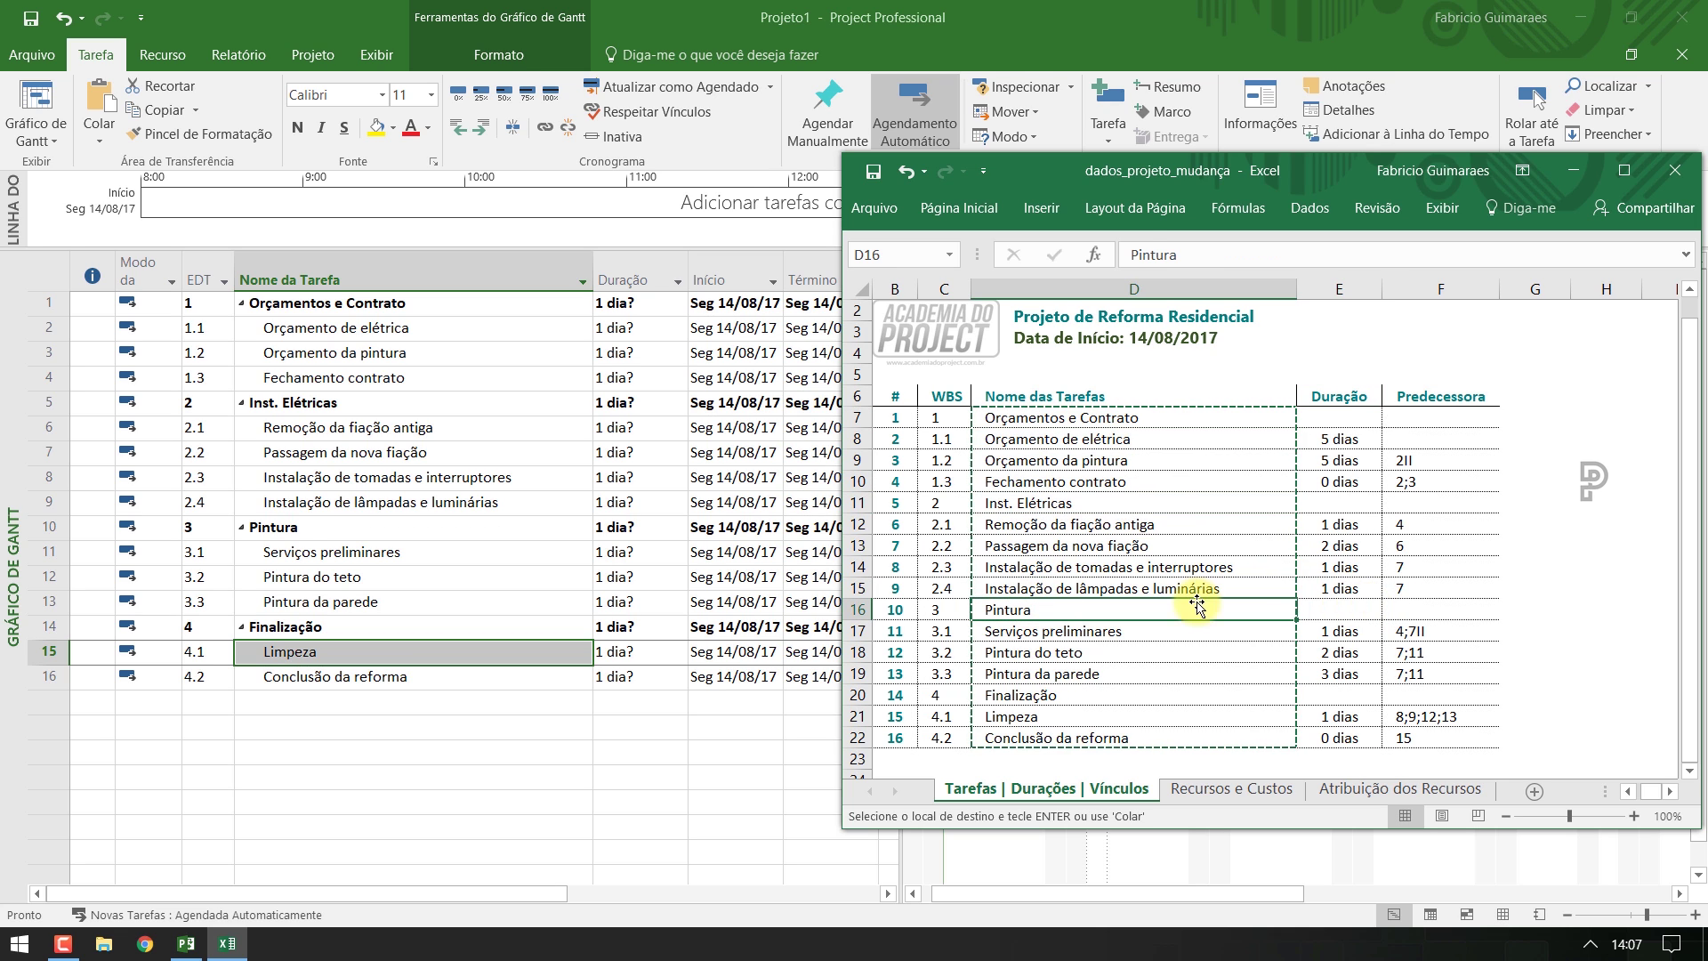
pyautogui.click(1370, 609)
pyautogui.click(1349, 503)
pyautogui.click(1338, 418)
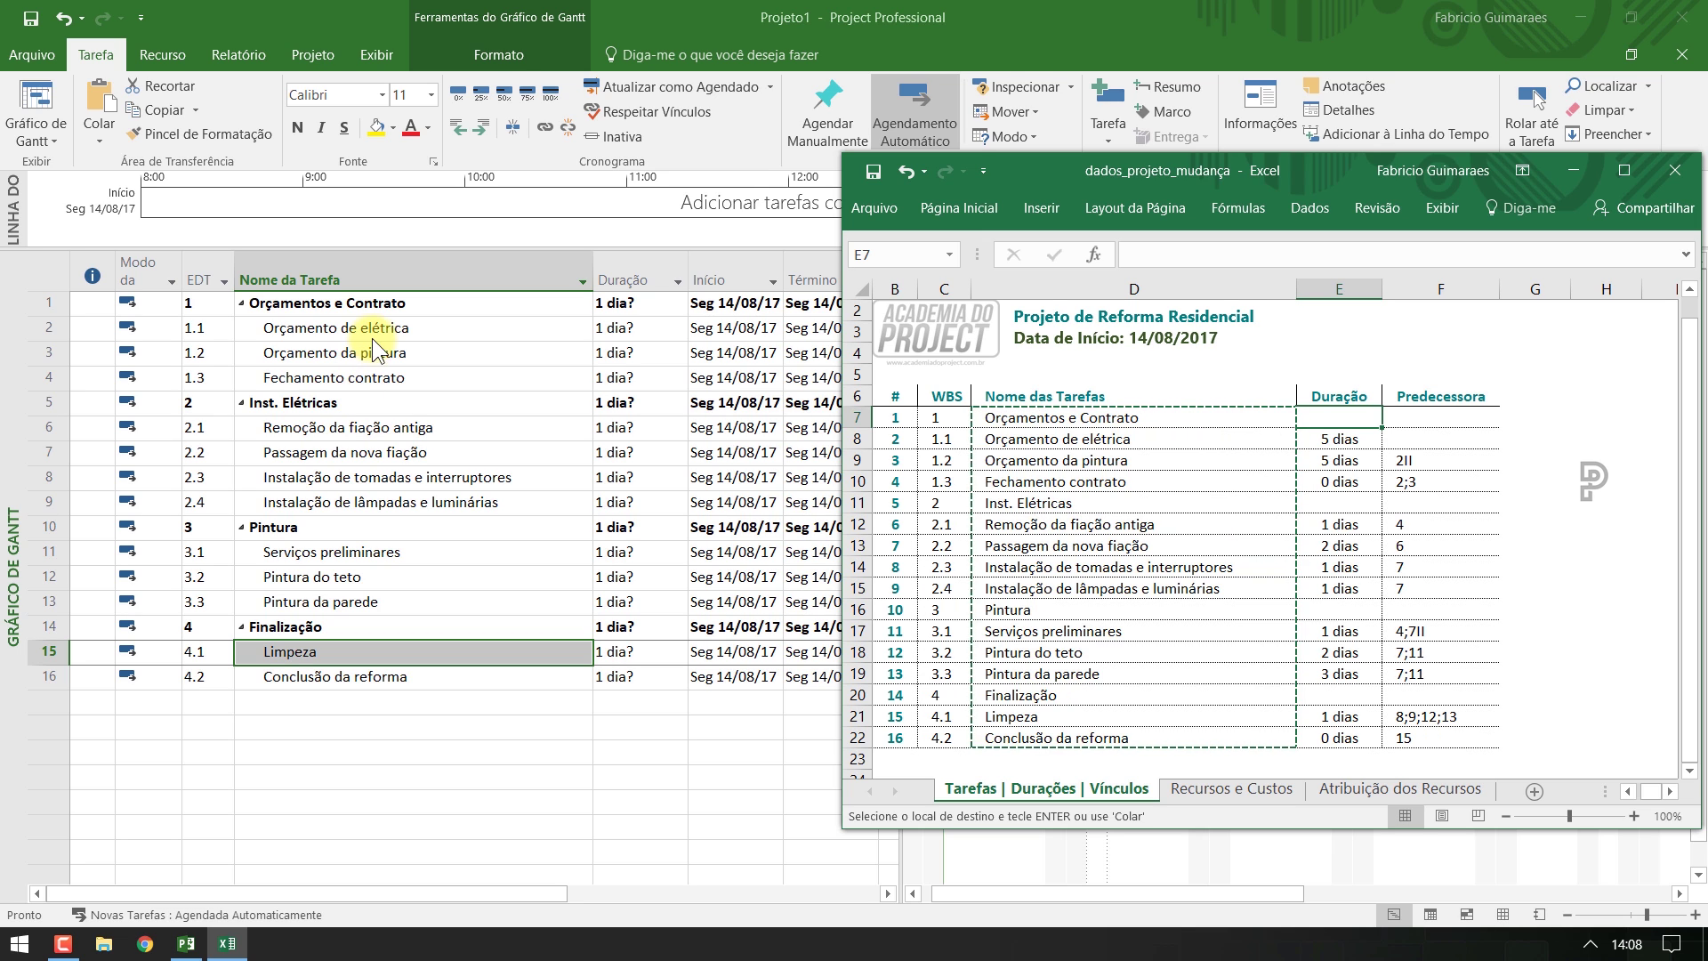
# Check the workbook's durations for tasks 2 and 3, and set Orçamento de elétrica and Orçamento da pintura to 5 days each in Project
pyautogui.click(1371, 438)
pyautogui.click(1368, 460)
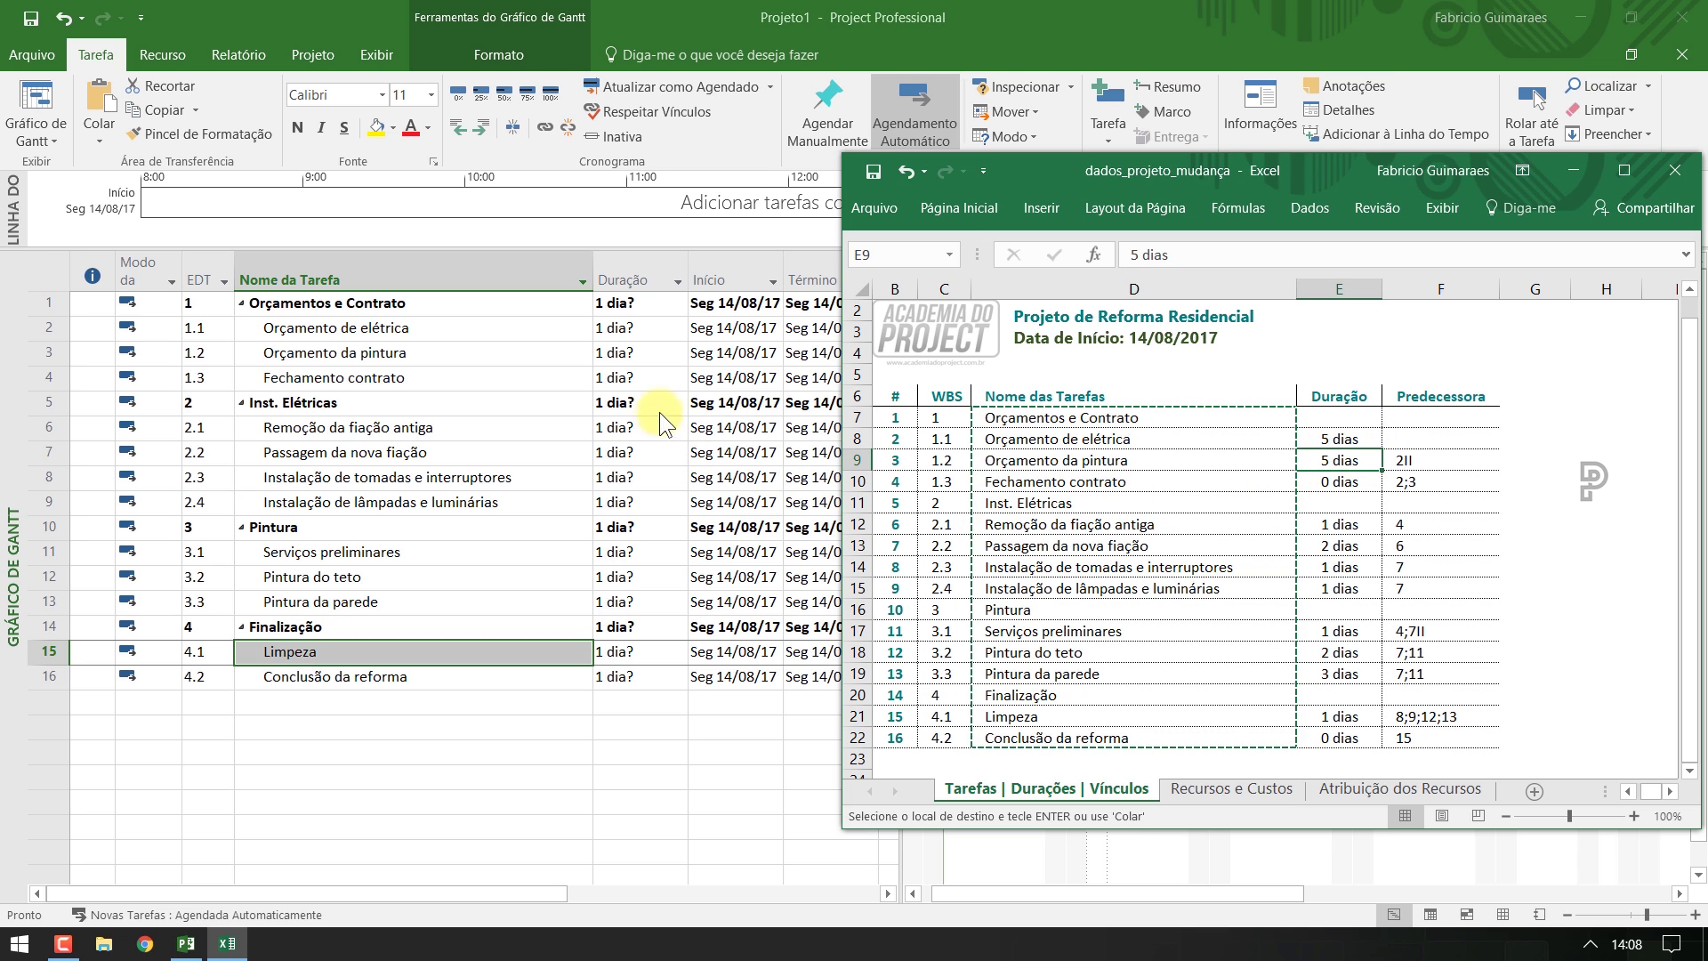
pyautogui.click(648, 327)
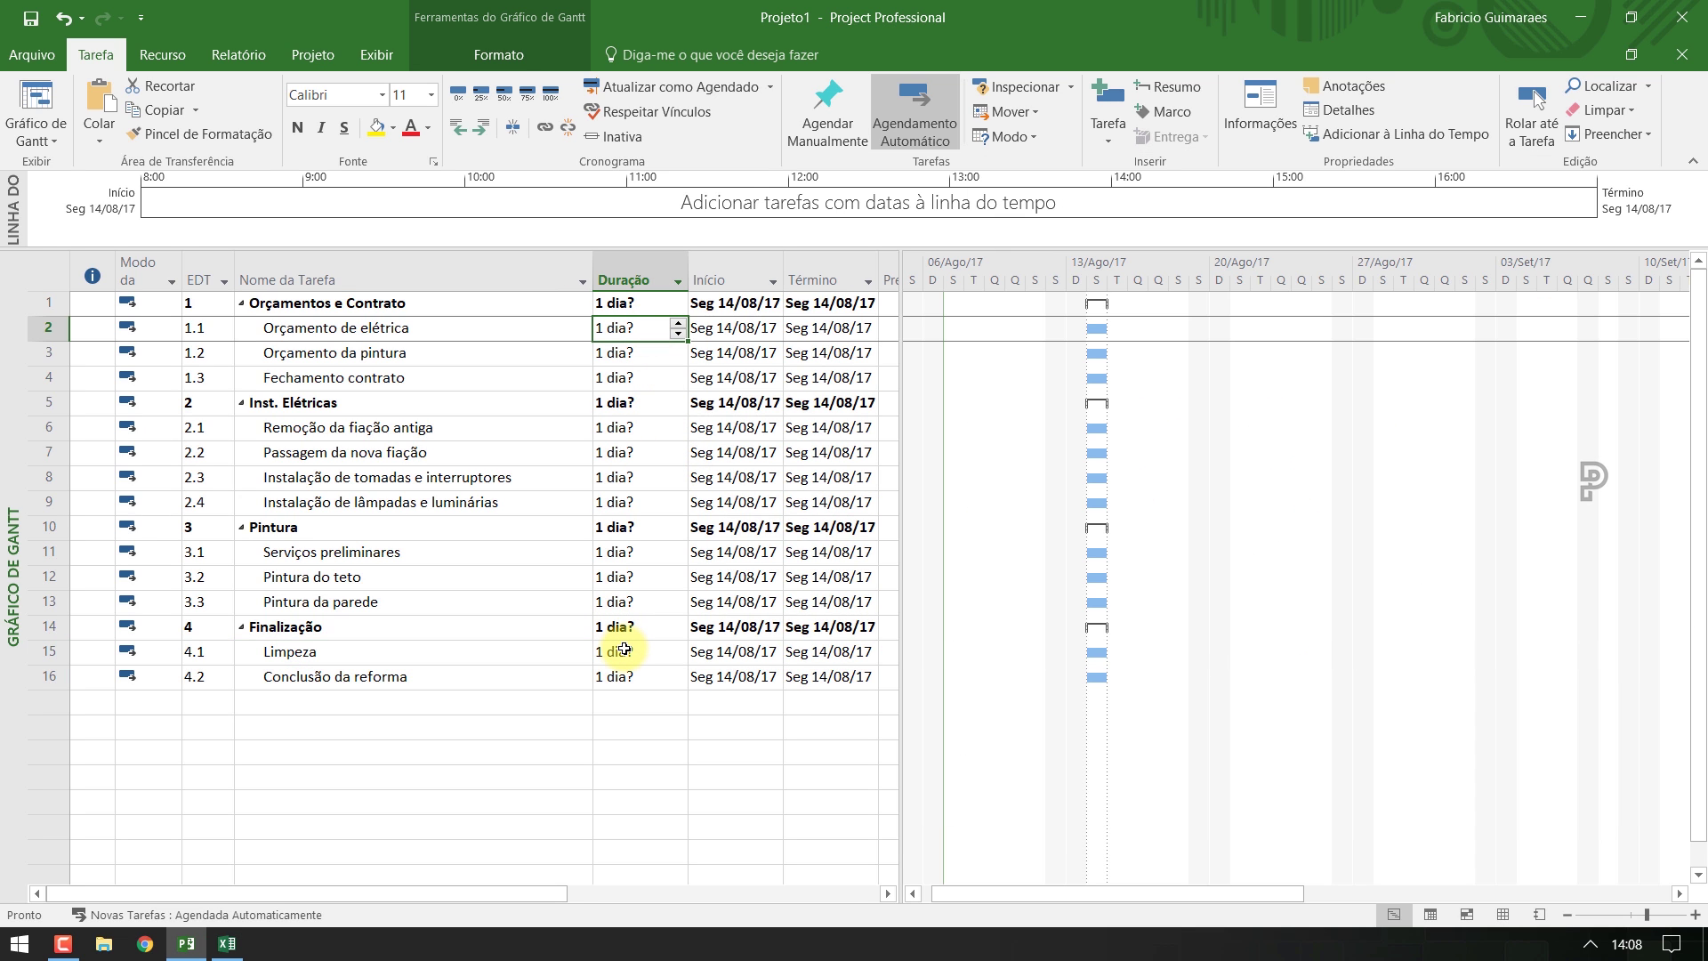
pyautogui.write('5d')
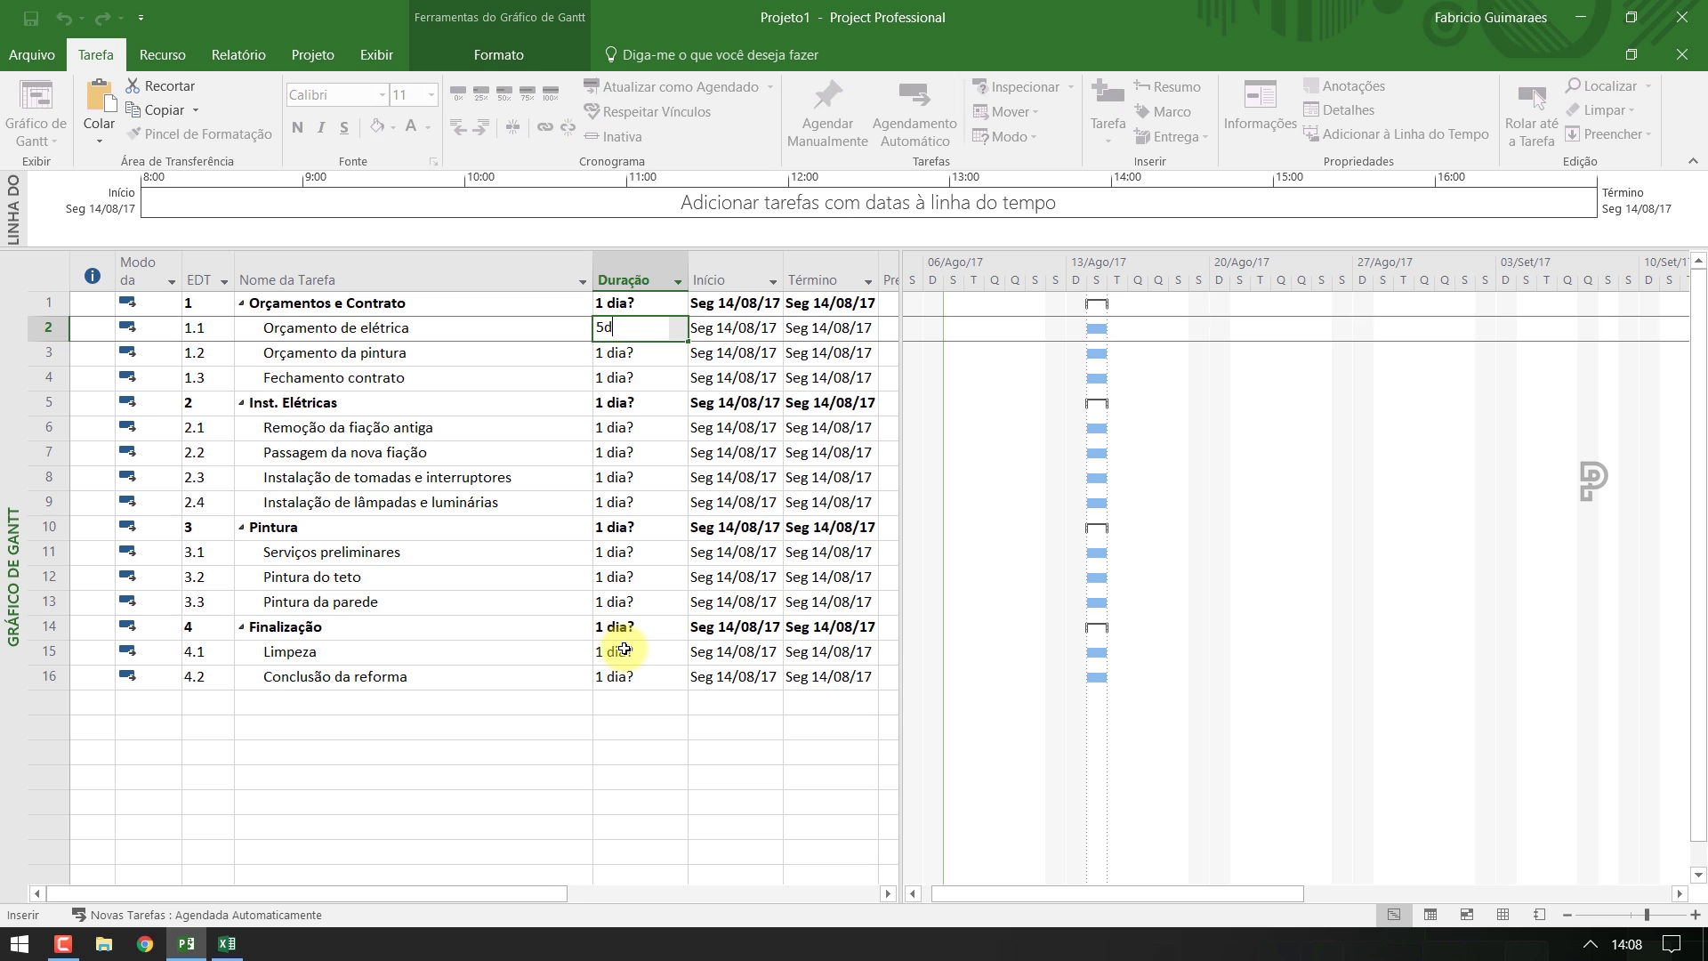
pyautogui.press('Return')
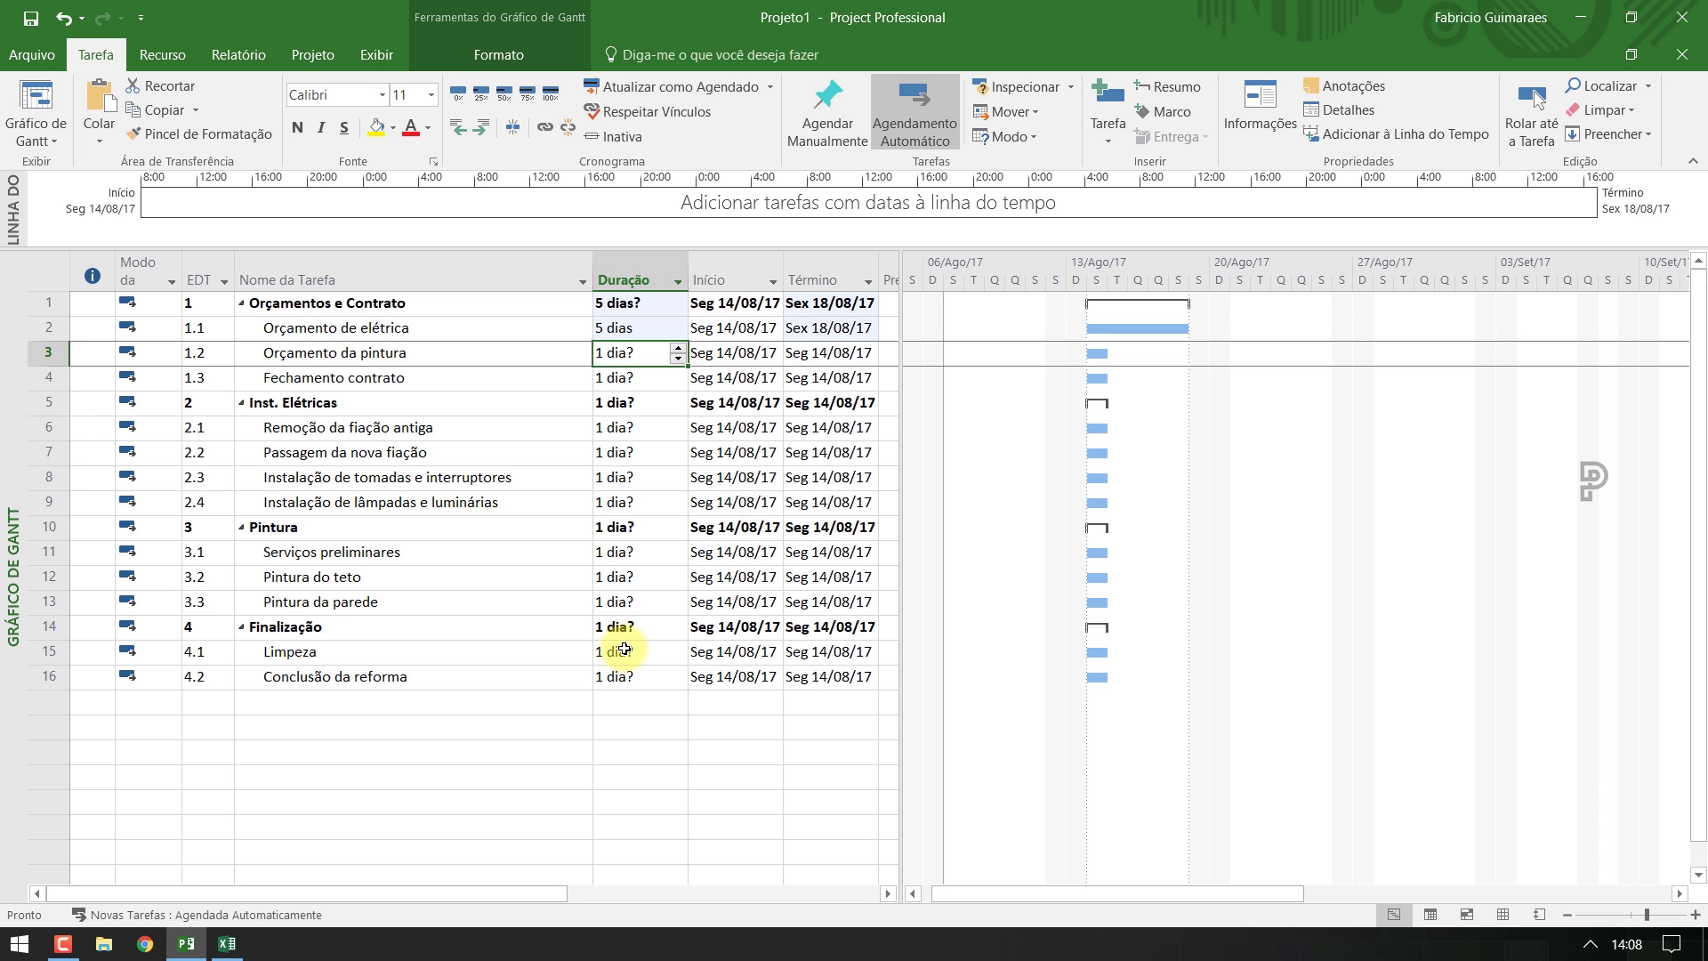
pyautogui.write('5d')
pyautogui.press('Return')
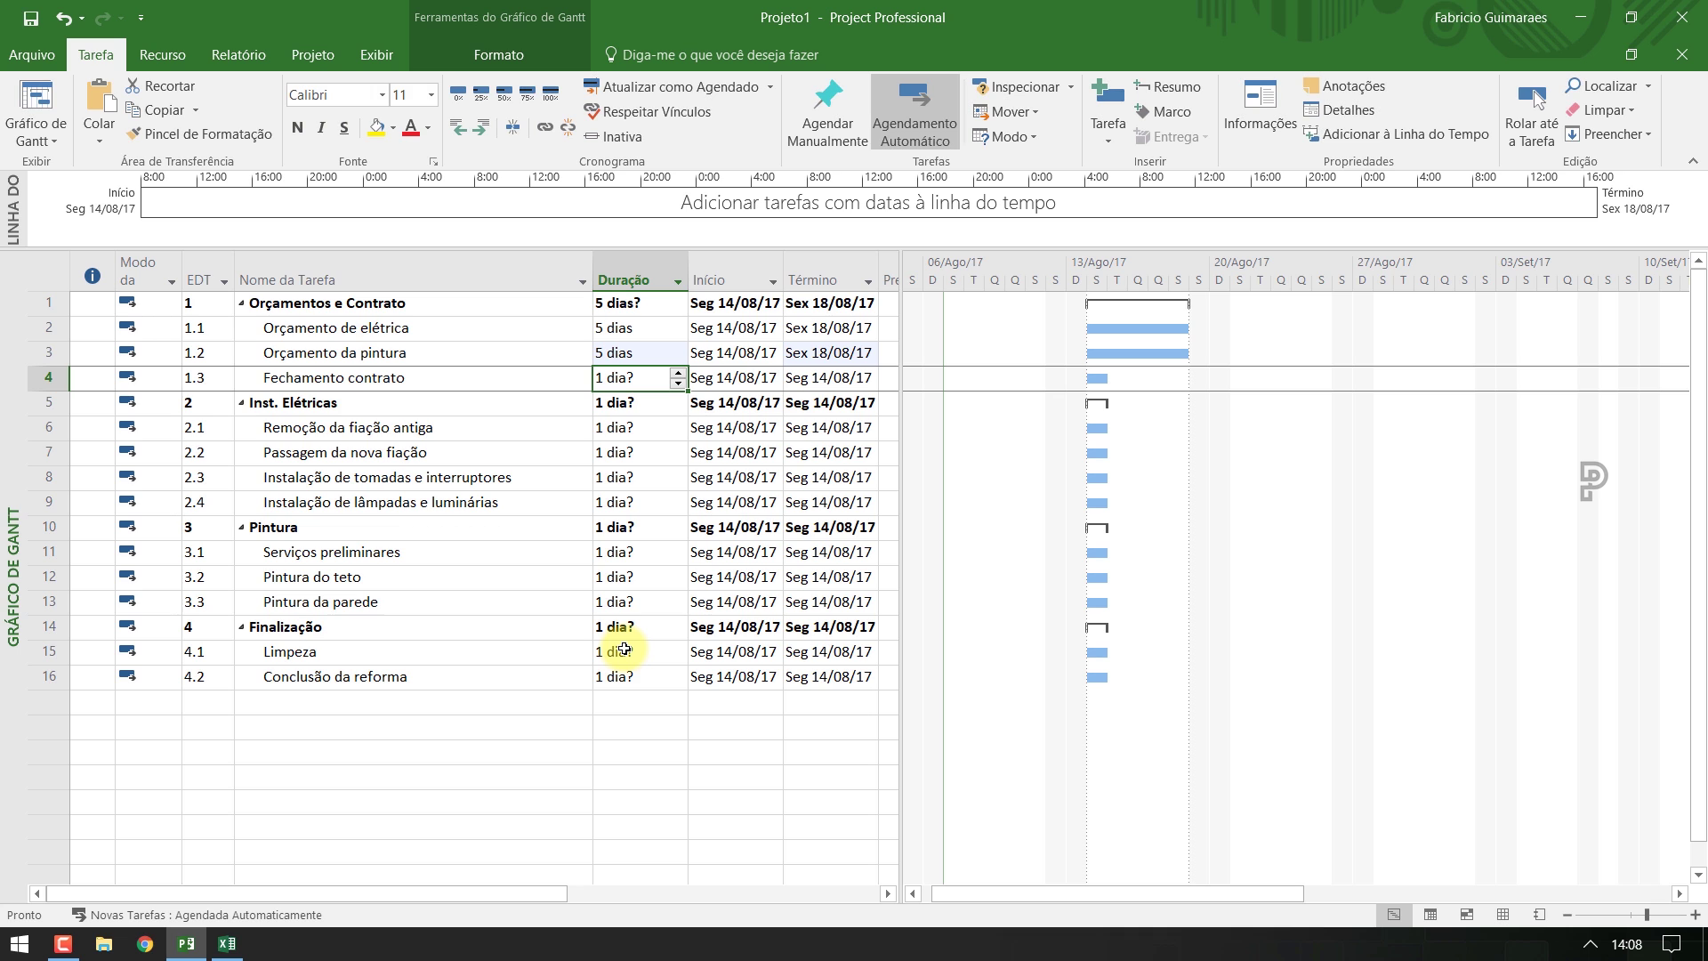
# Check Fechamento contrato in the Excel workbook and make it a milestone in Project with a duration of 0 days
pyautogui.click(227, 945)
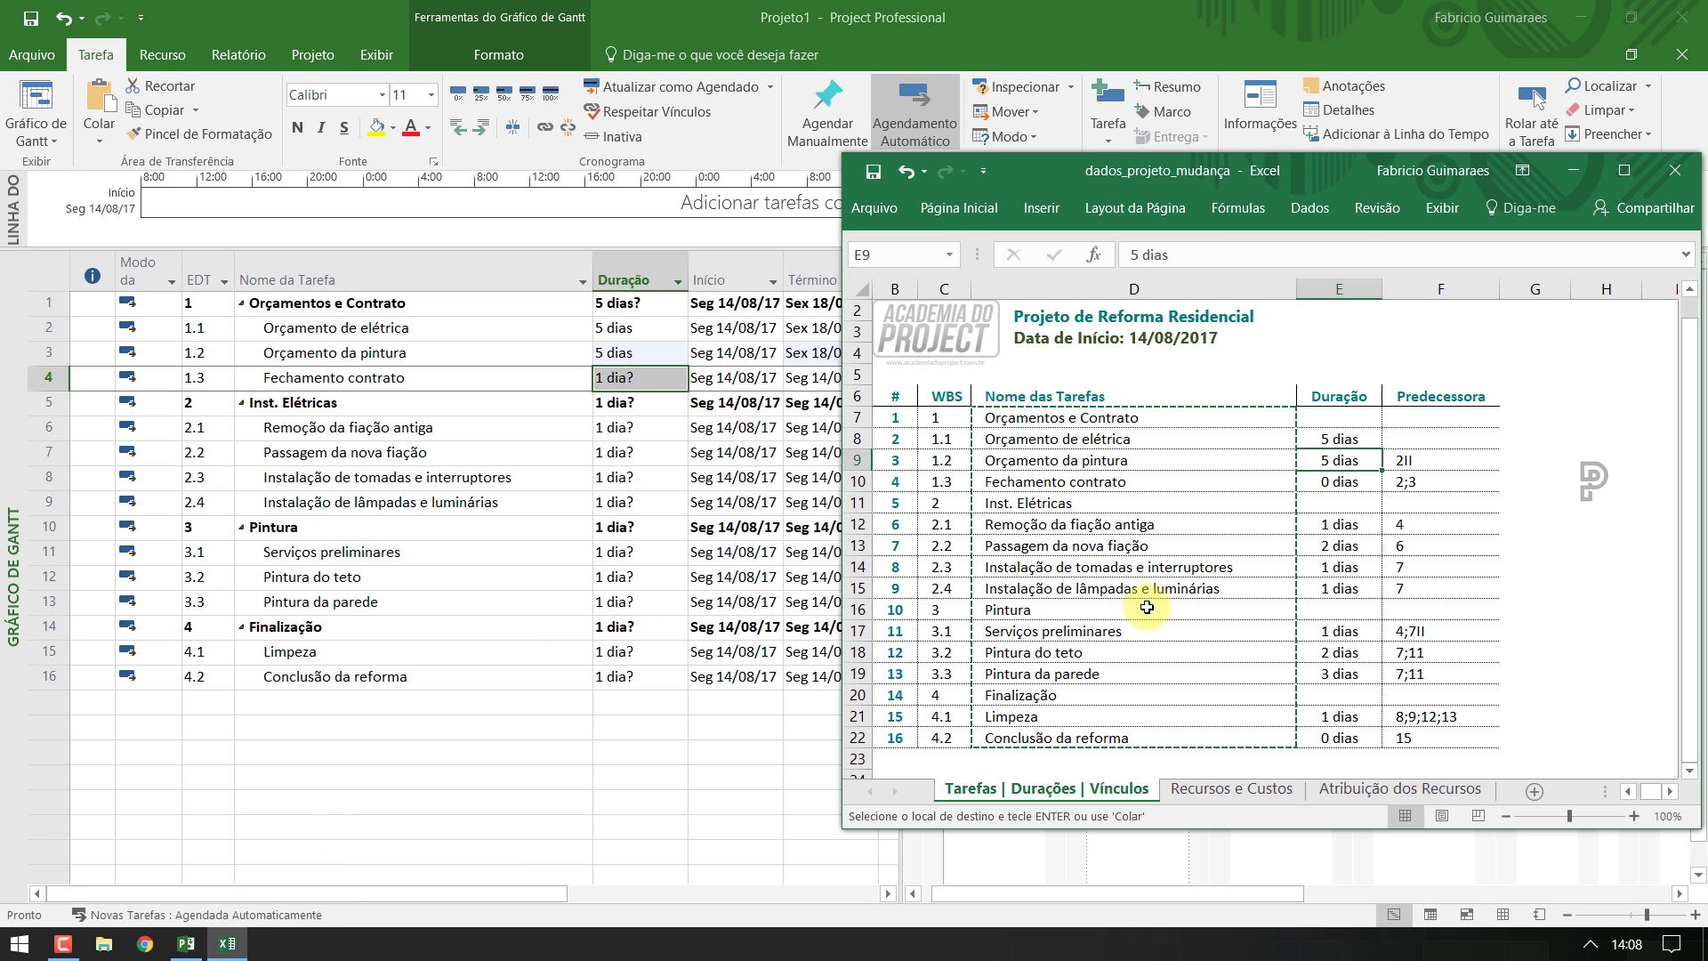
pyautogui.click(1187, 481)
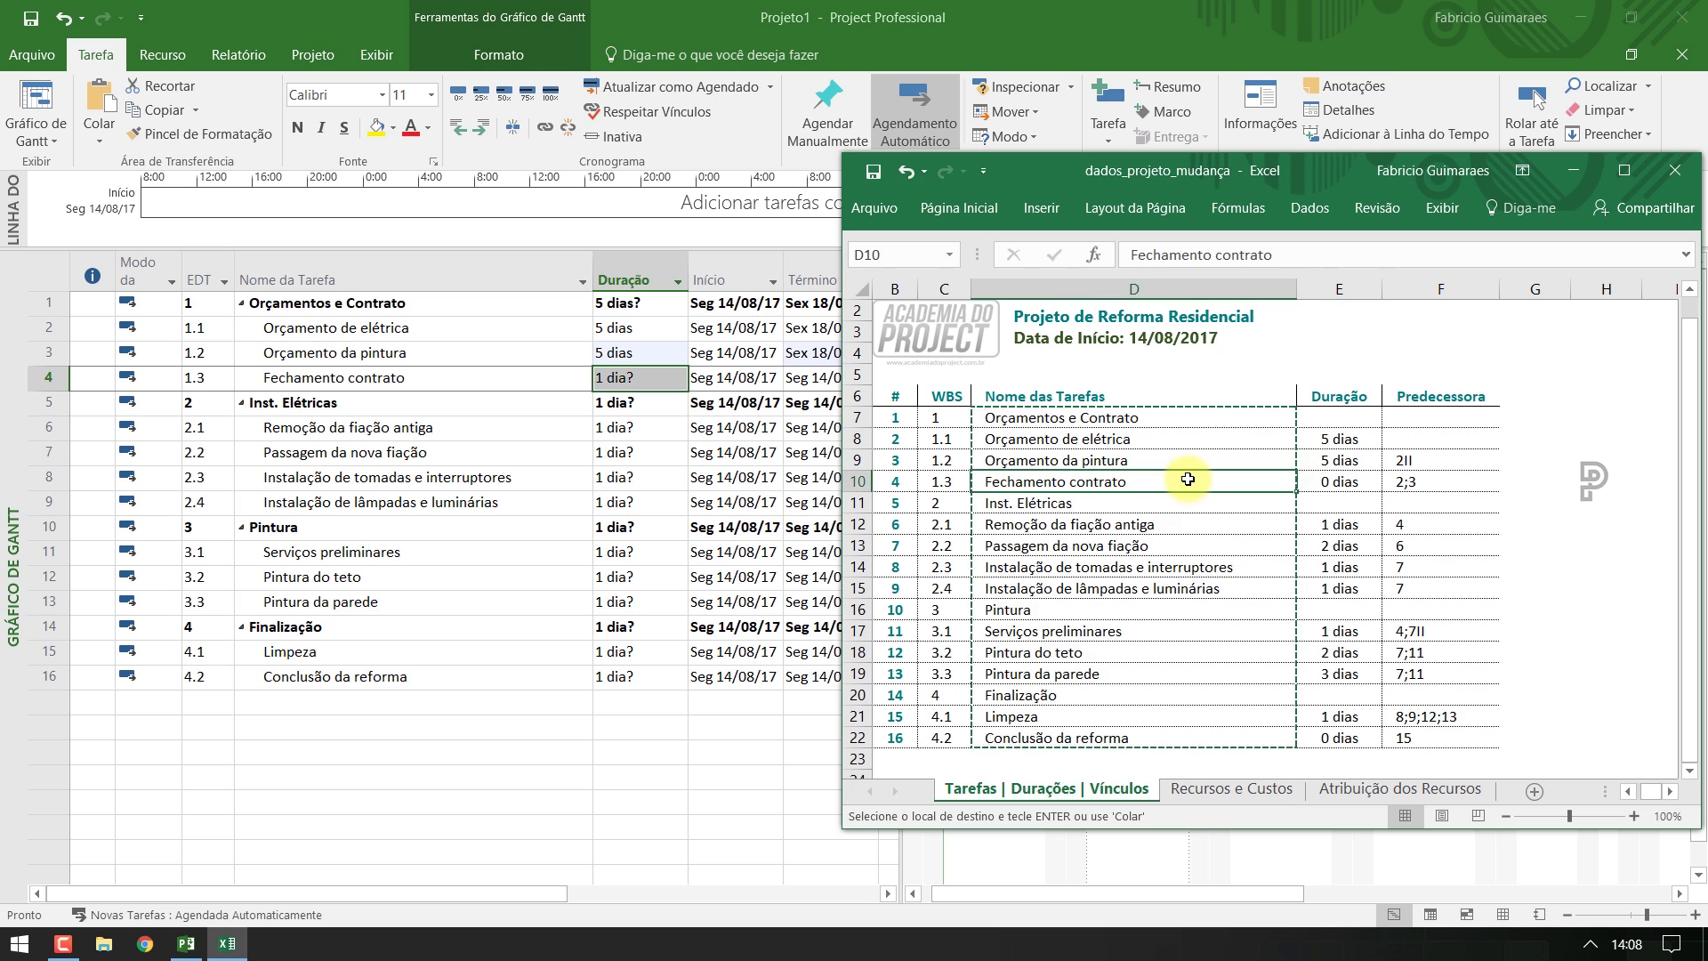
pyautogui.click(1332, 483)
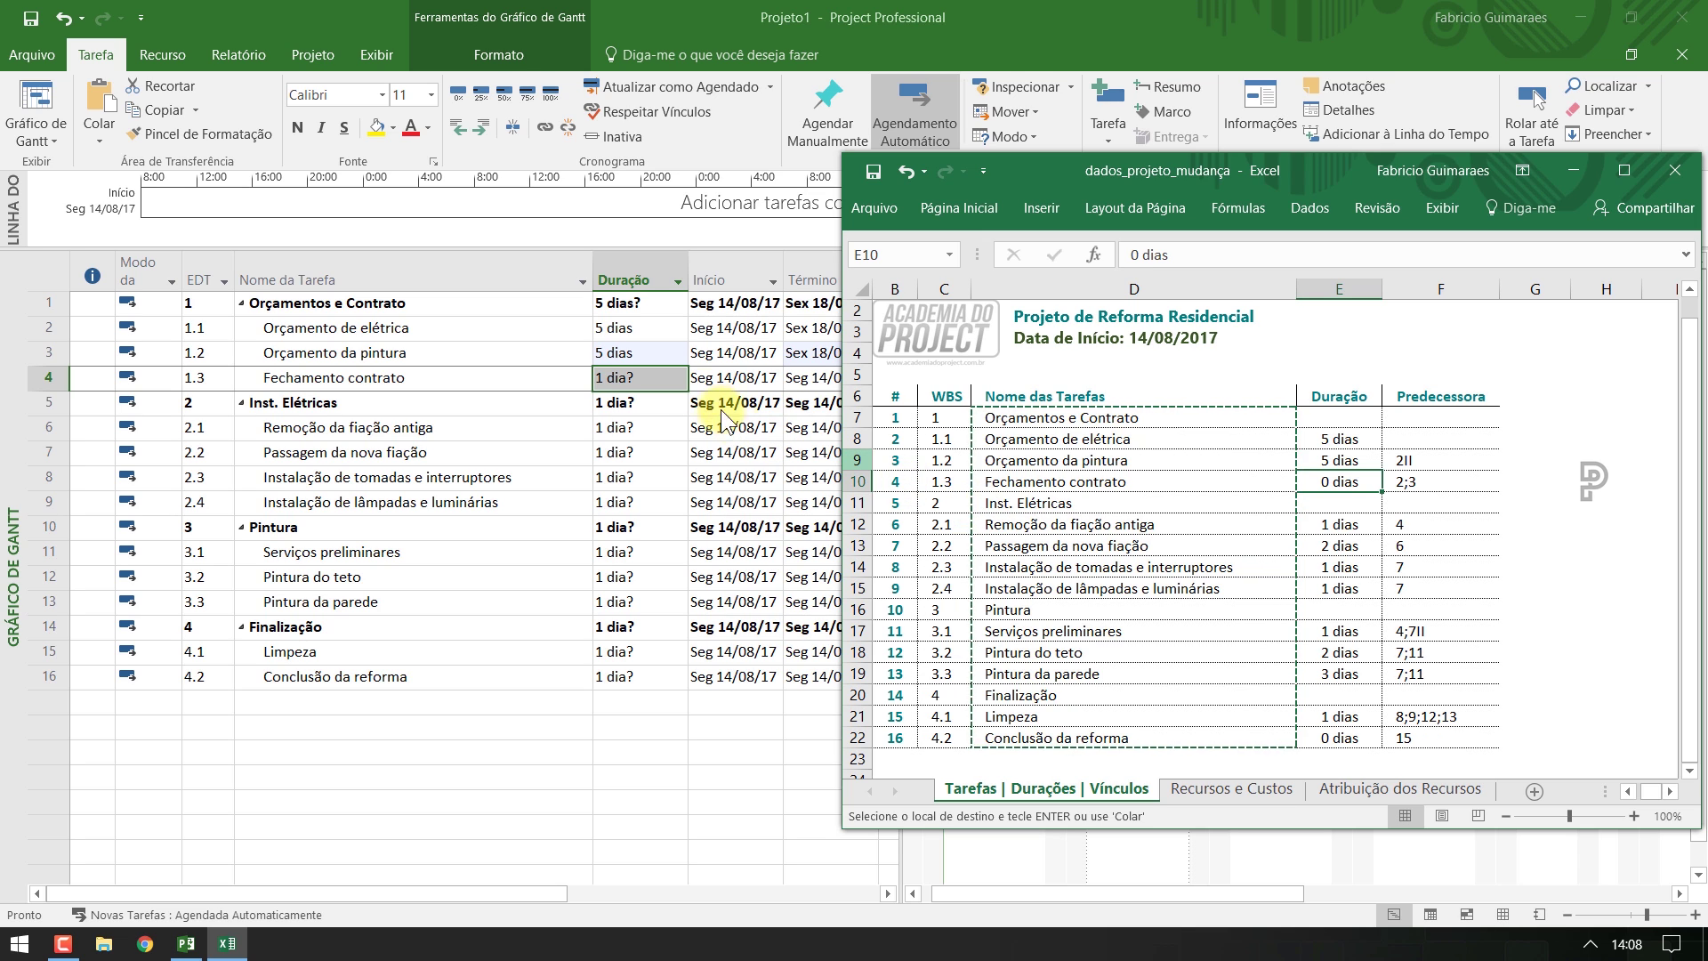
pyautogui.click(655, 372)
pyautogui.click(655, 372)
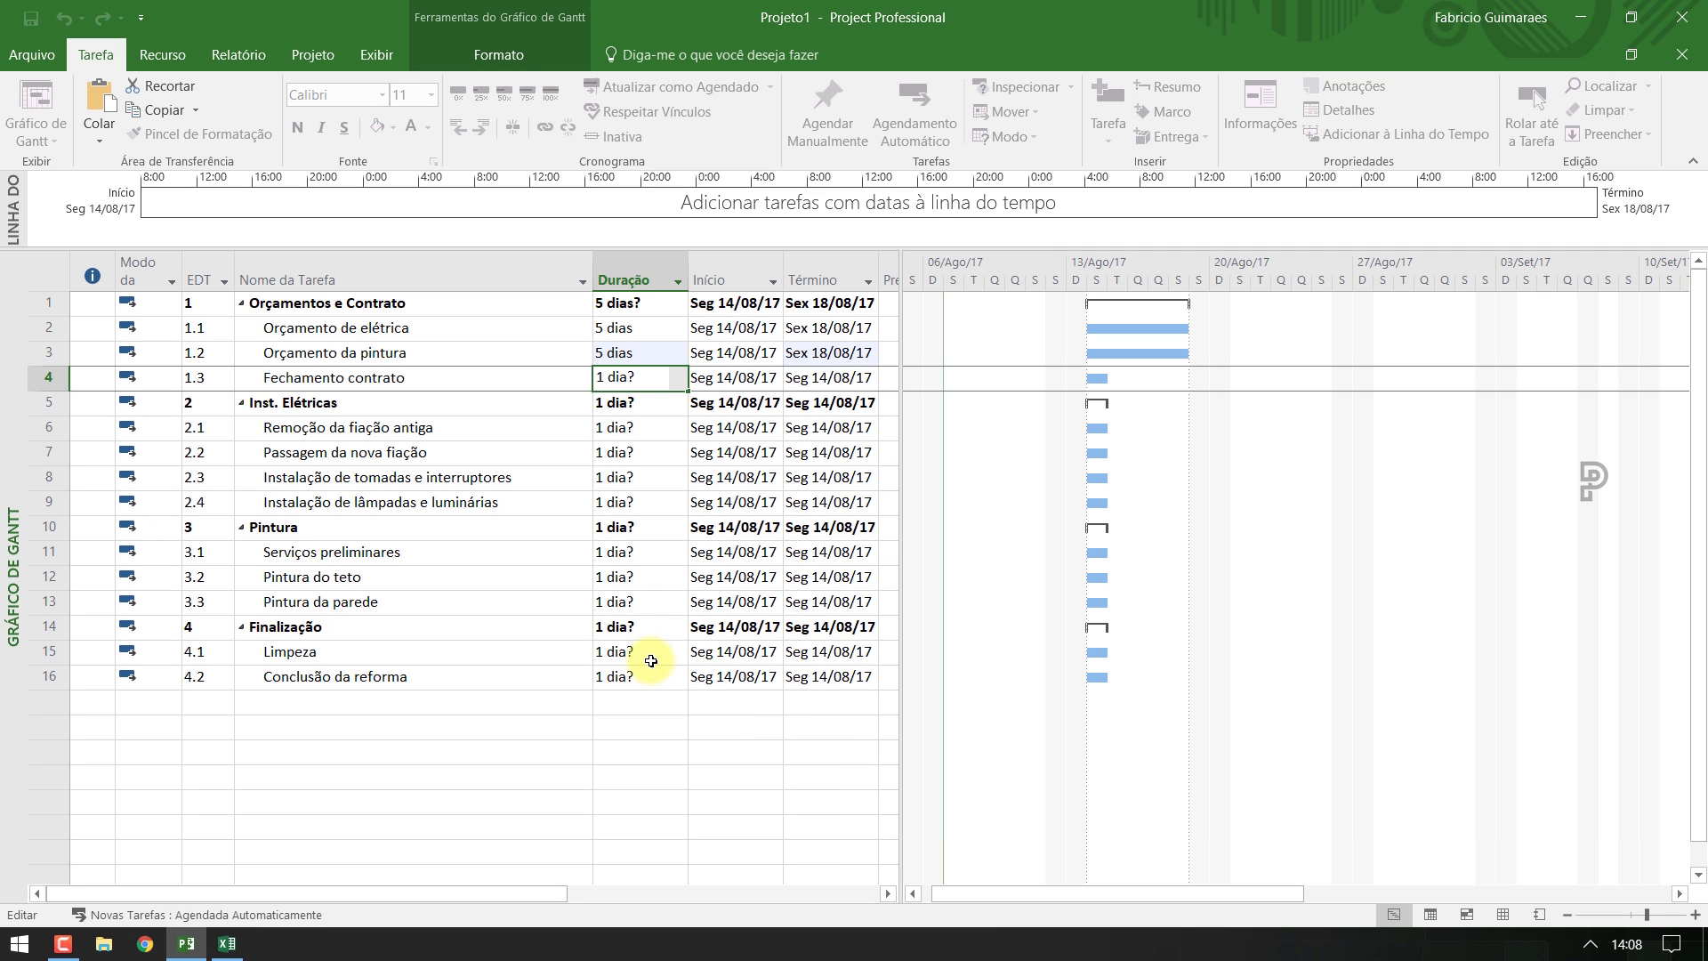
pyautogui.press('BackSpace')
pyautogui.press('BackSpace')
pyautogui.press('BackSpace')
pyautogui.press('BackSpace')
pyautogui.press('BackSpace')
pyautogui.press('BackSpace')
pyautogui.write('0d')
pyautogui.press('Return')
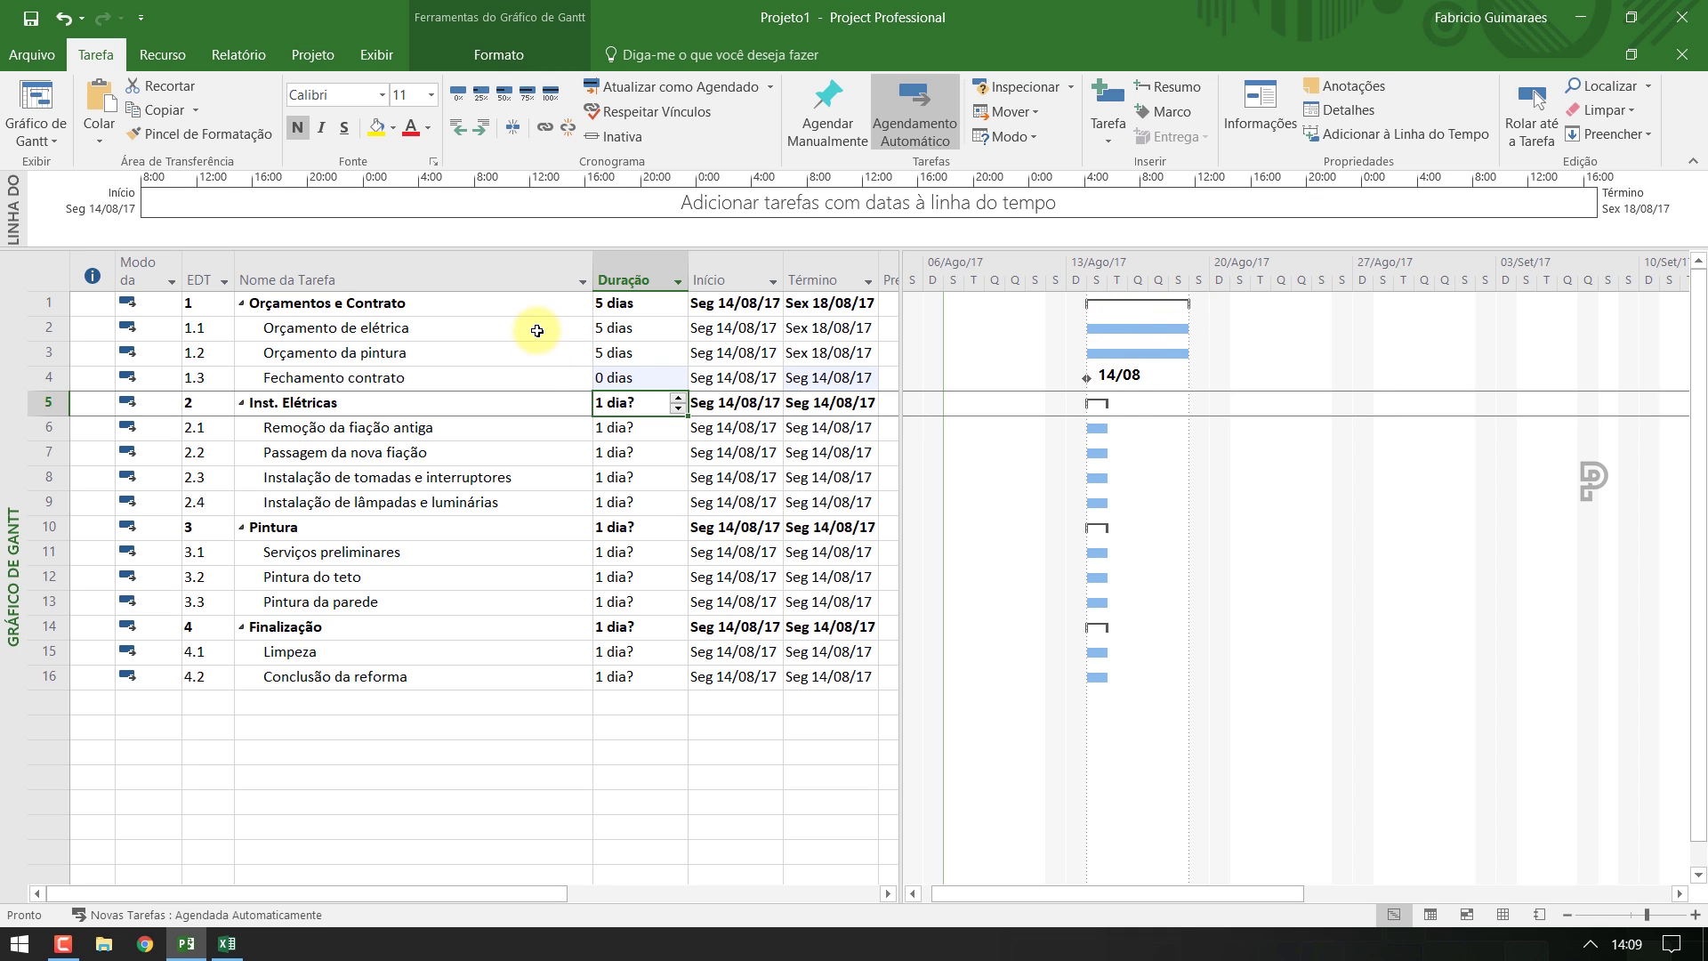
pyautogui.click(310, 380)
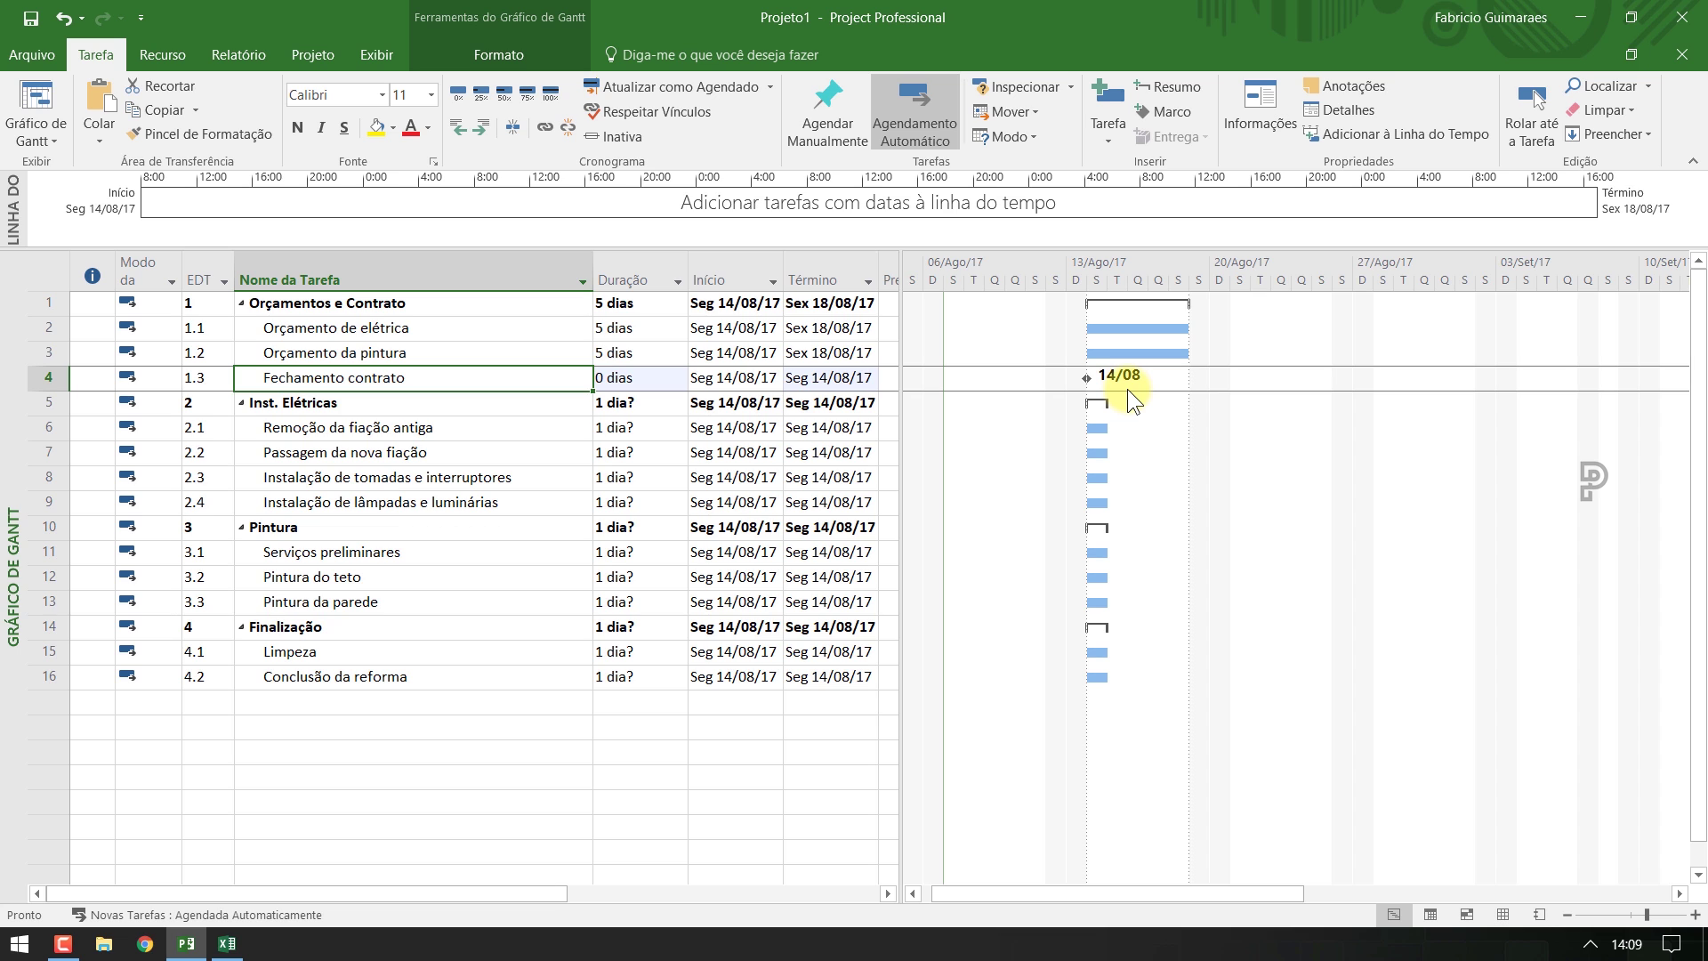
# Consult the workbook's Inst. Elétricas durations and set the duration of Remoção da fiação antiga to 1 day in Project
pyautogui.click(674, 428)
pyautogui.hotkey('alt', 'Tab')
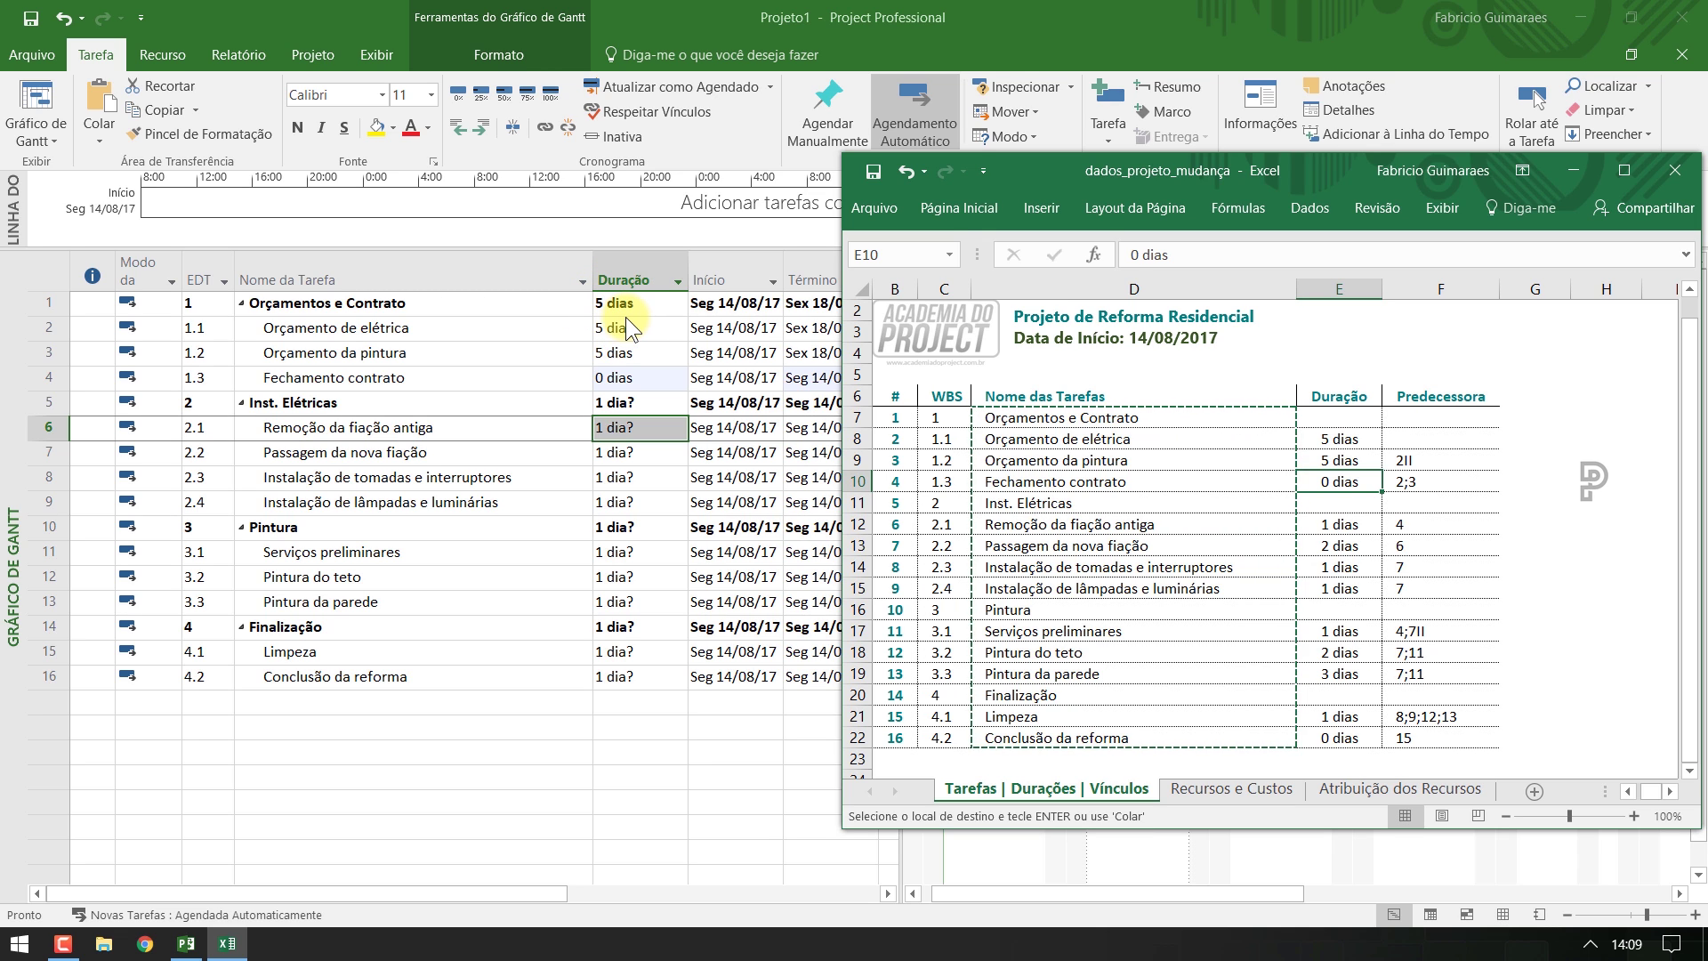
pyautogui.click(1327, 522)
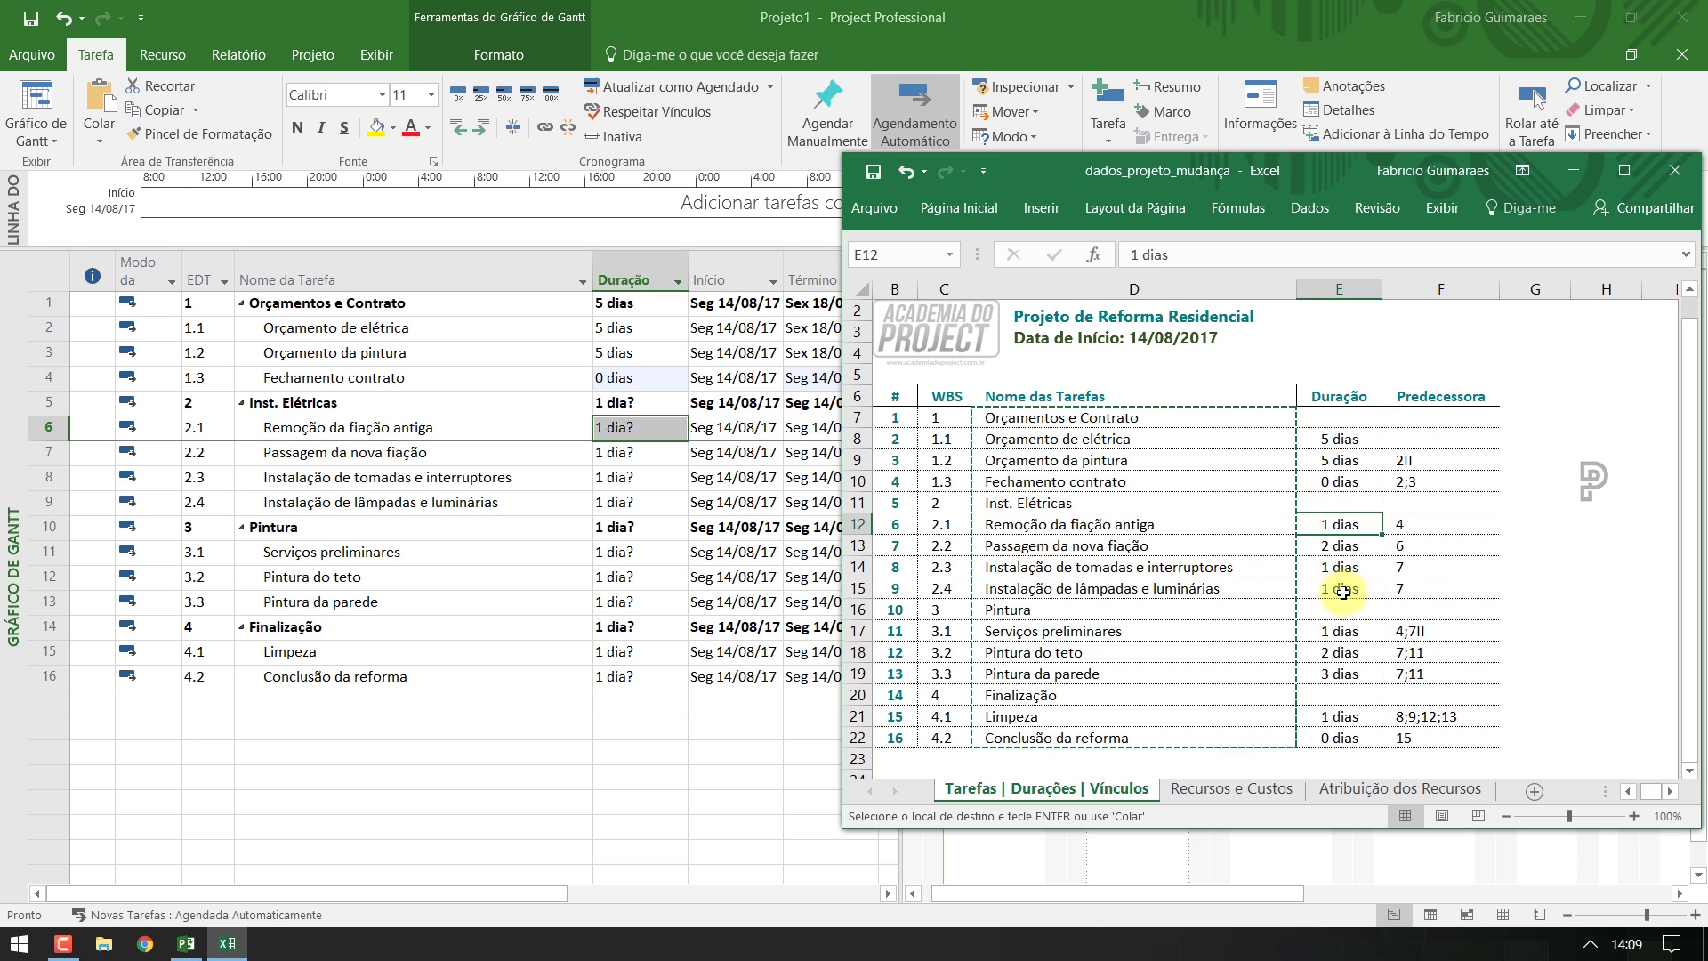
pyautogui.click(650, 432)
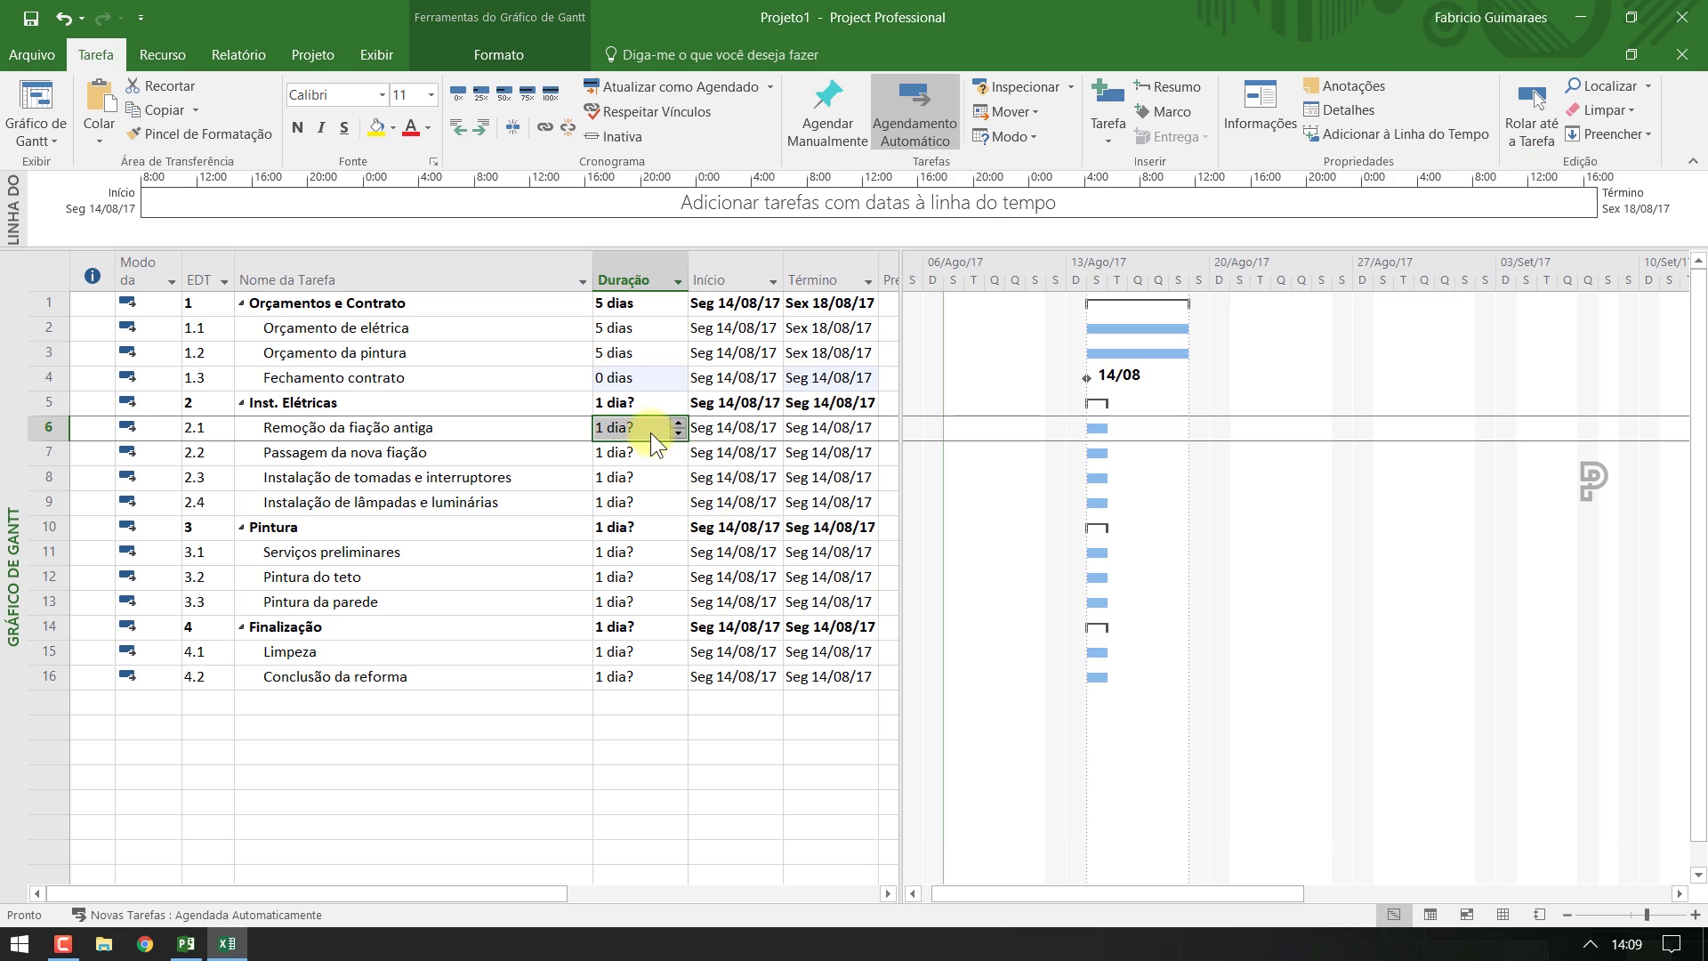
pyautogui.press('F2')
pyautogui.write('1')
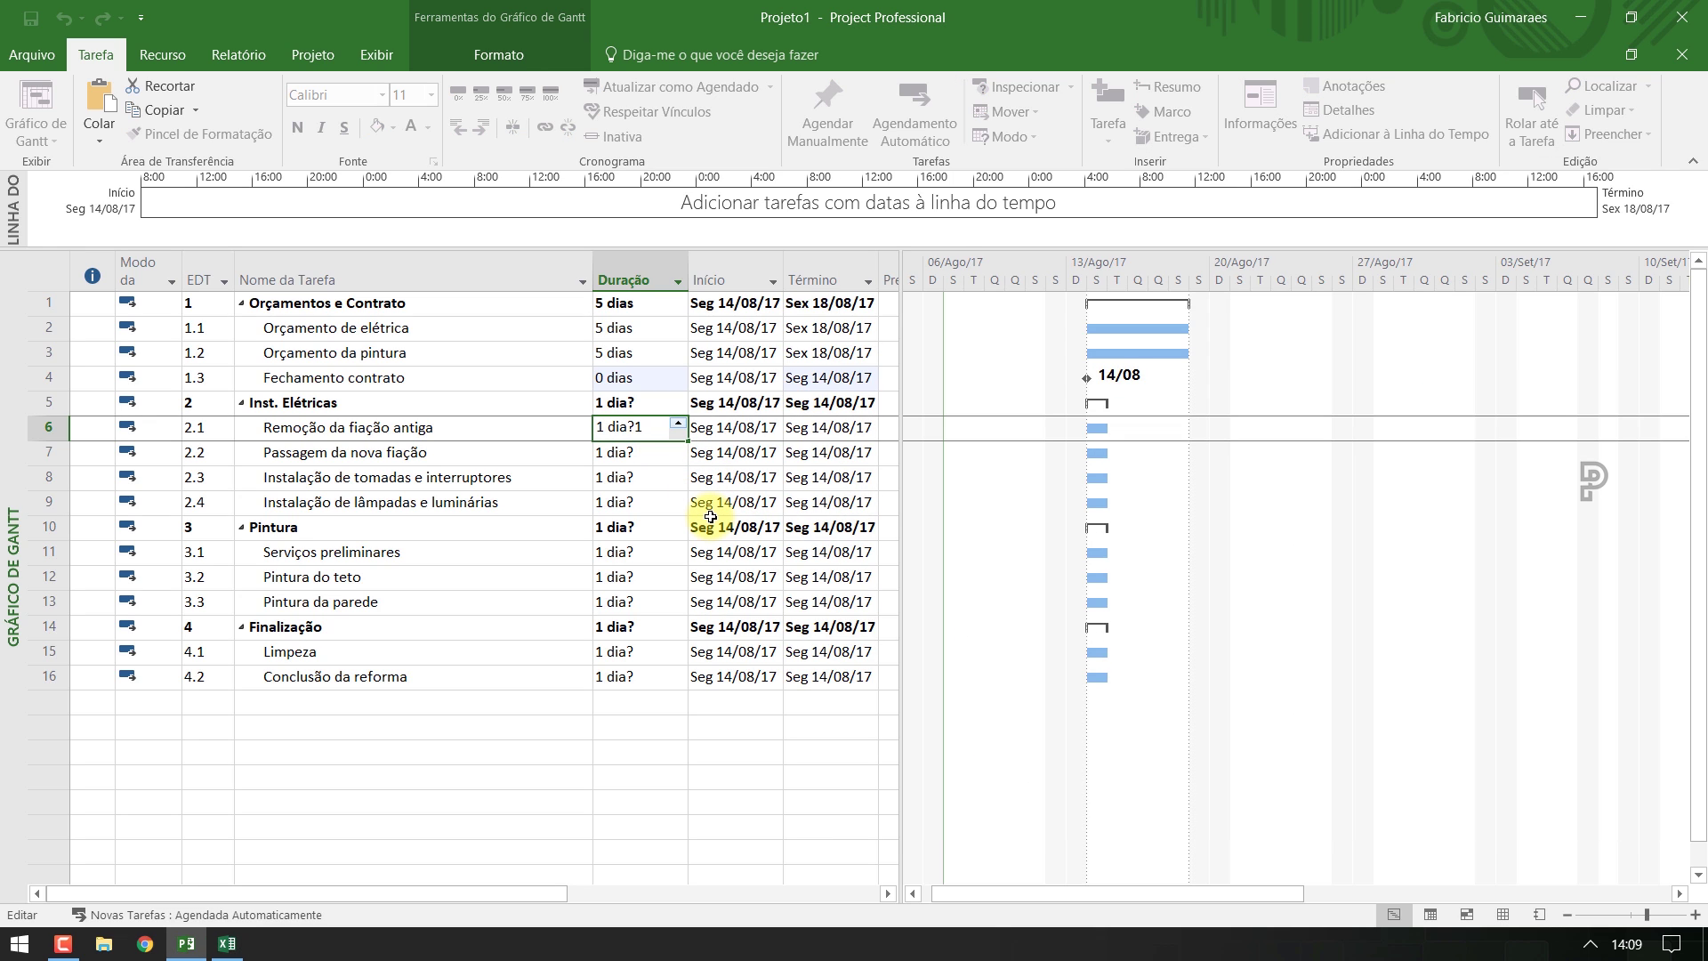
pyautogui.press('BackSpace')
pyautogui.press('BackSpace')
pyautogui.press('BackSpace')
pyautogui.press('BackSpace')
pyautogui.press('BackSpace')
pyautogui.press('BackSpace')
pyautogui.press('BackSpace')
pyautogui.write('1')
pyautogui.press('Return')
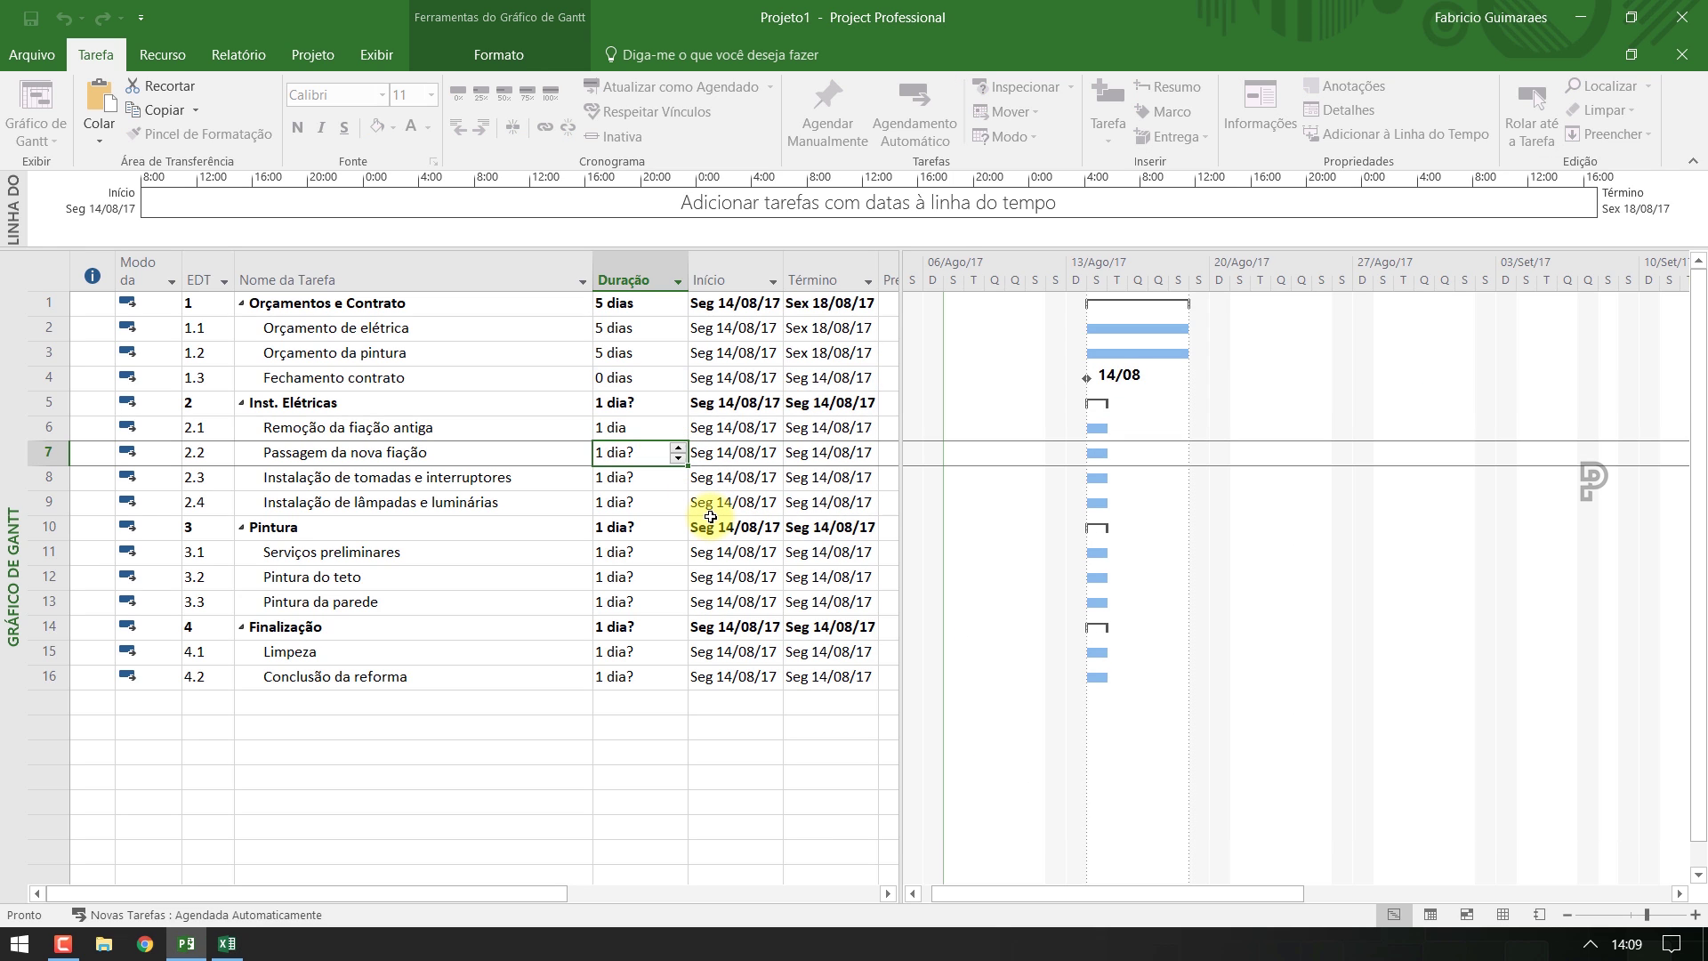
# Set Passagem da nova fiação to 2 days, and Instalação de tomadas e interruptores and Instalação de lâmpadas e luminárias to 1 day each
pyautogui.write('2')
pyautogui.press('Return')
pyautogui.write('1')
pyautogui.press('Return')
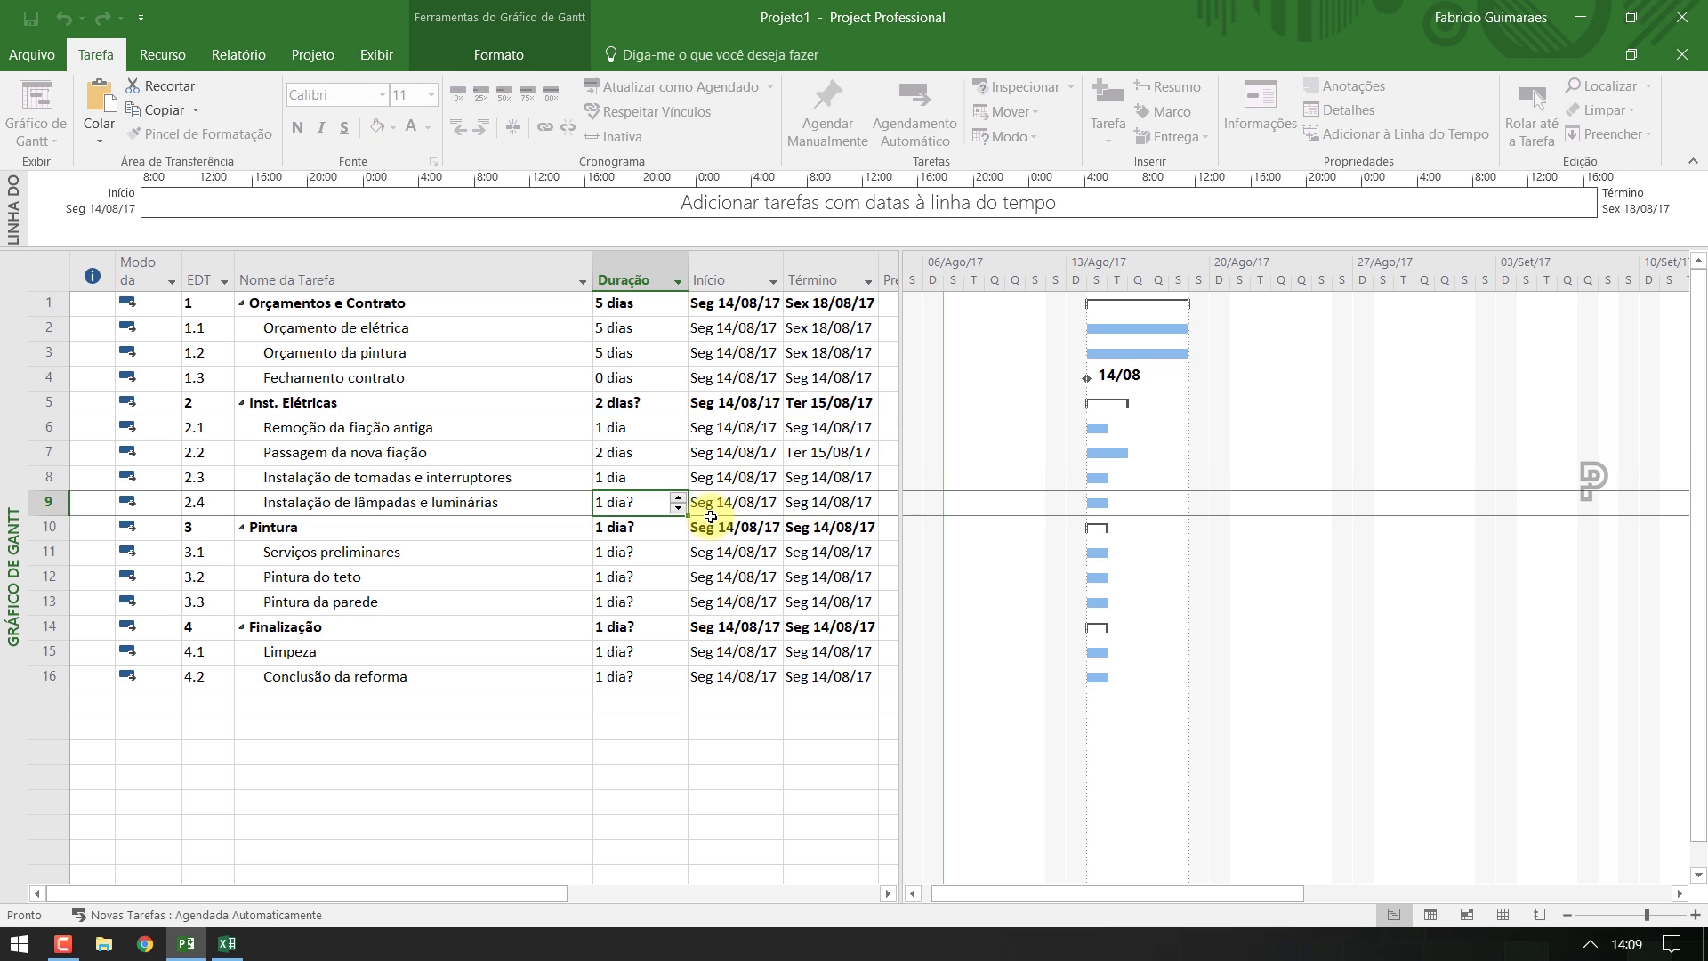
pyautogui.write('1d')
pyautogui.press('Return')
pyautogui.press('Return')
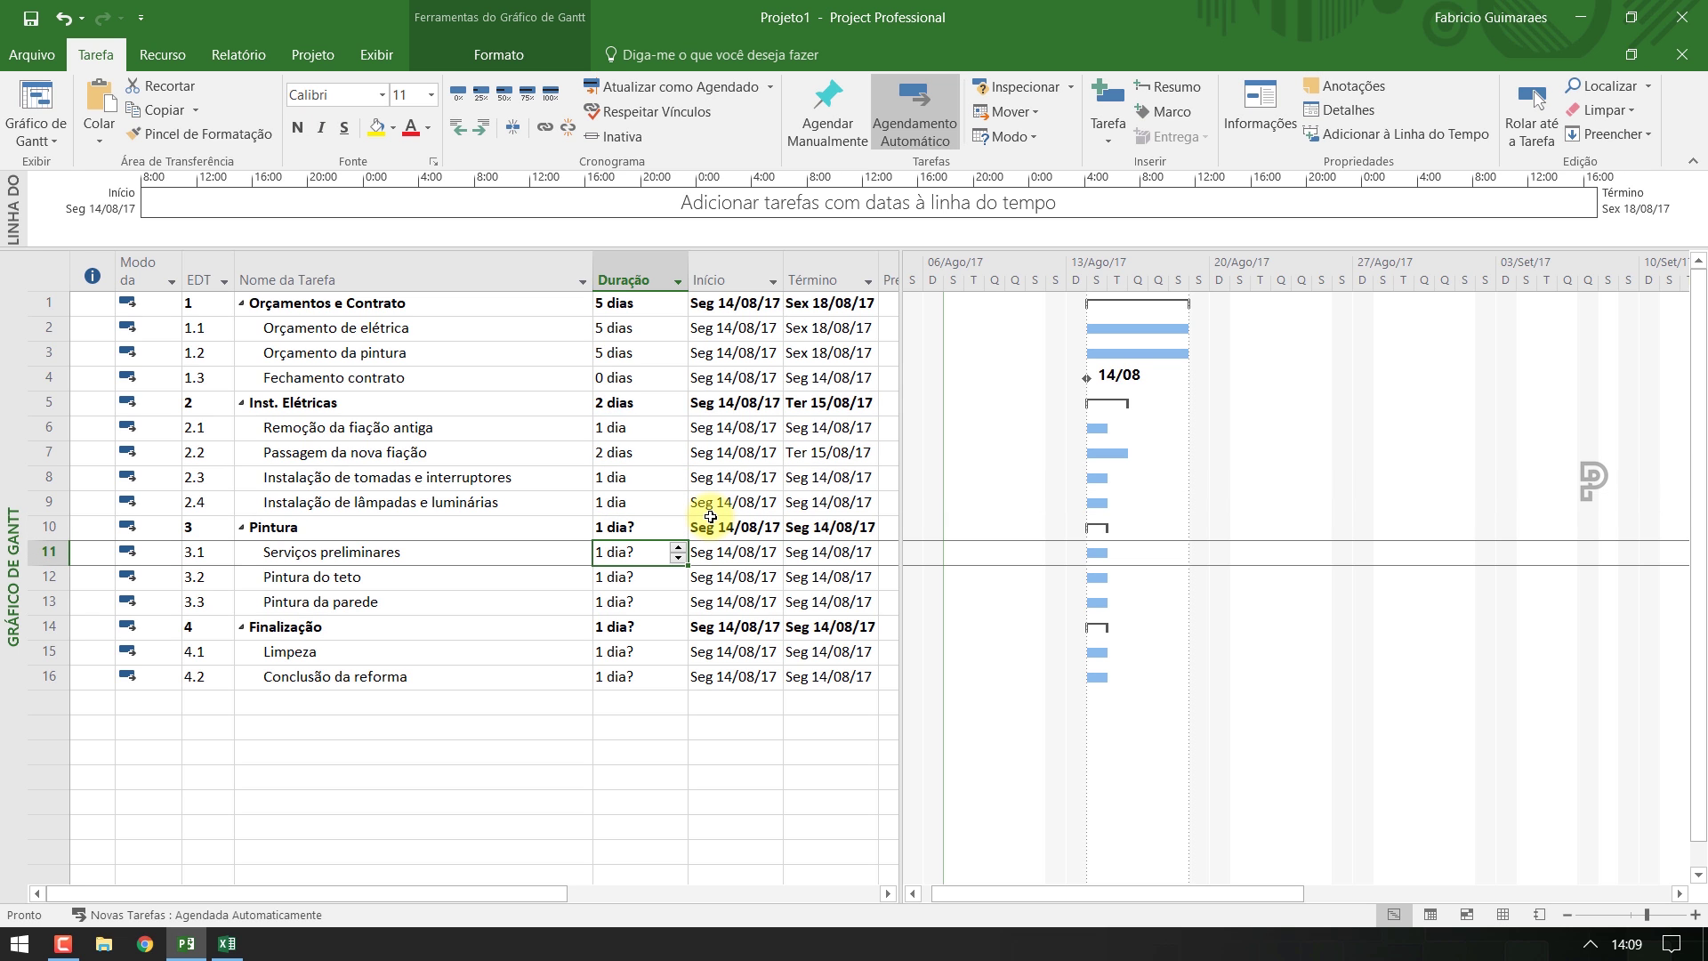
# Following the workbook, set the durations of Serviços preliminares, Pintura do teto and Pintura da parede to 1, 2 and 3 days in Project
pyautogui.click(227, 945)
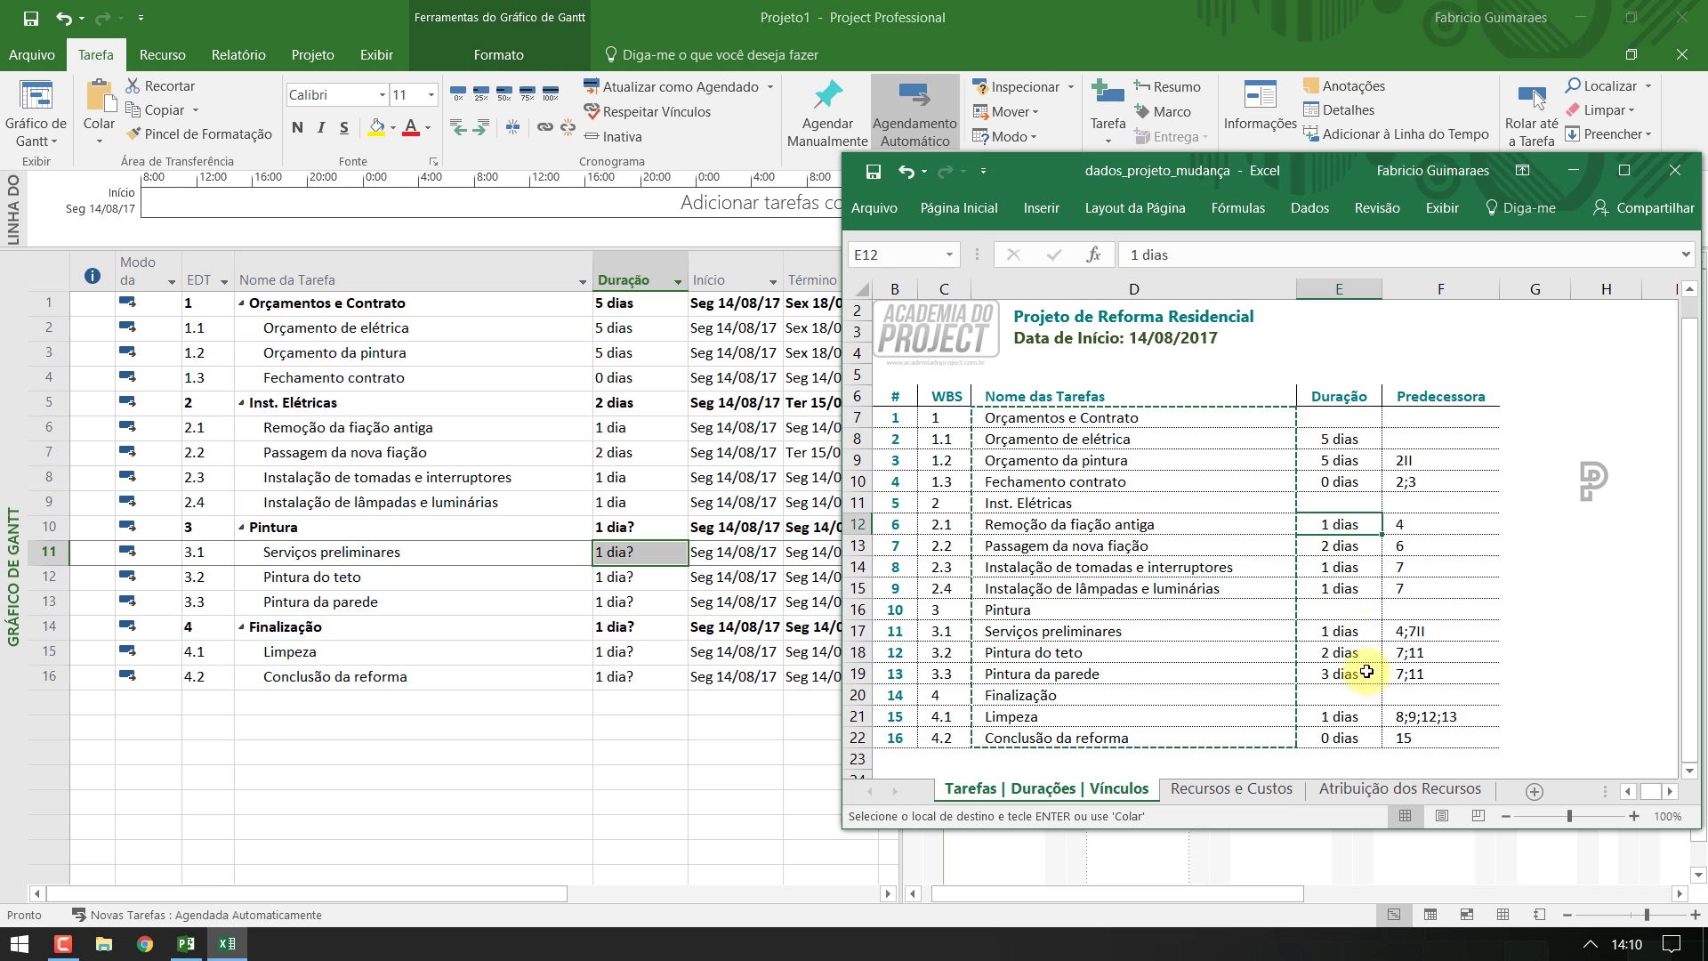
pyautogui.click(612, 554)
pyautogui.press('F2')
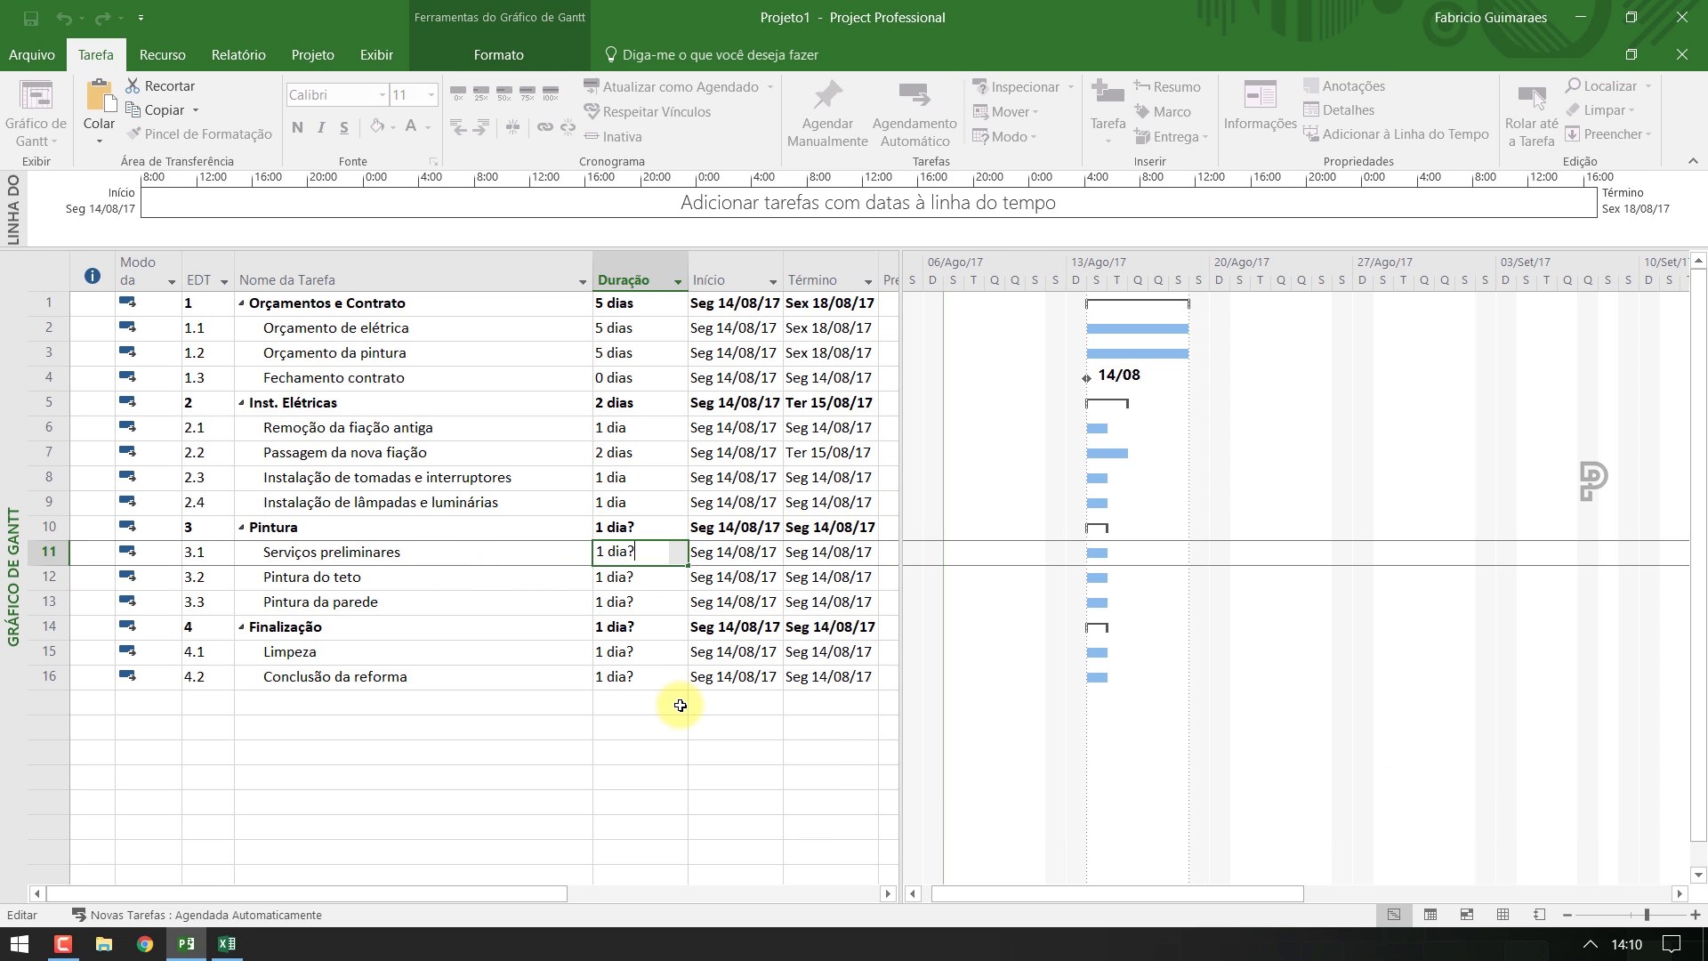
pyautogui.press('BackSpace')
pyautogui.press('BackSpace')
pyautogui.press('BackSpace')
pyautogui.press('BackSpace')
pyautogui.press('BackSpace')
pyautogui.press('BackSpace')
pyautogui.write('1')
pyautogui.press('Return')
pyautogui.write('2')
pyautogui.press('Return')
pyautogui.write('3')
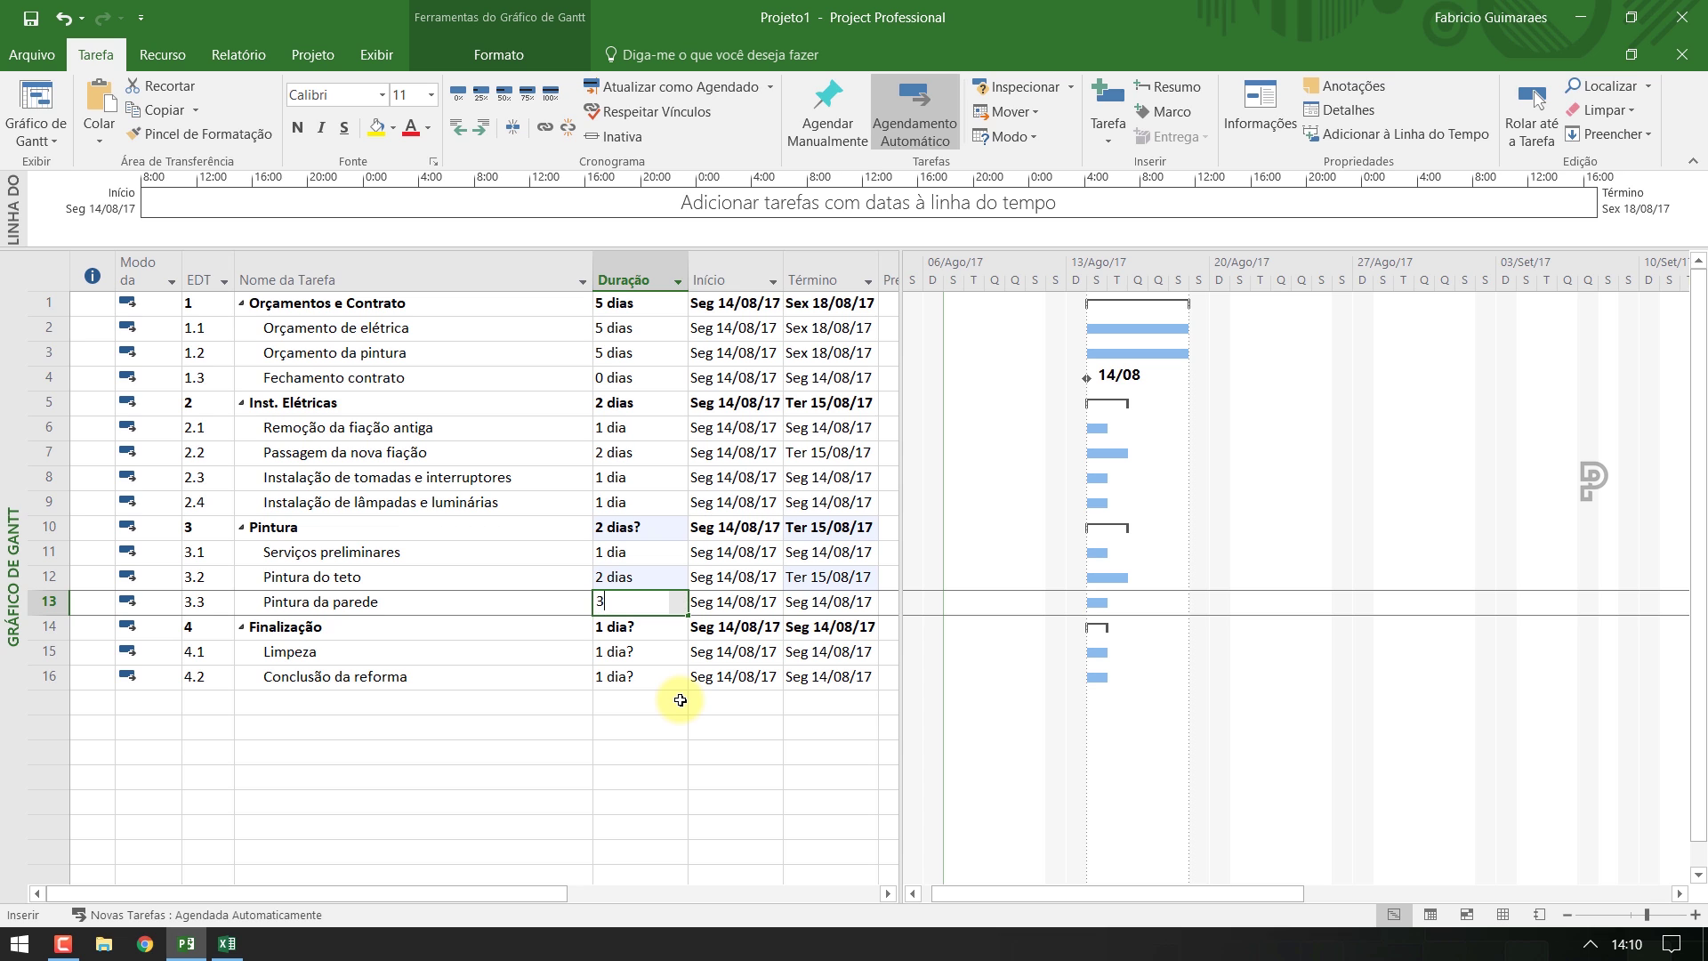
pyautogui.press('Return')
pyautogui.press('Return')
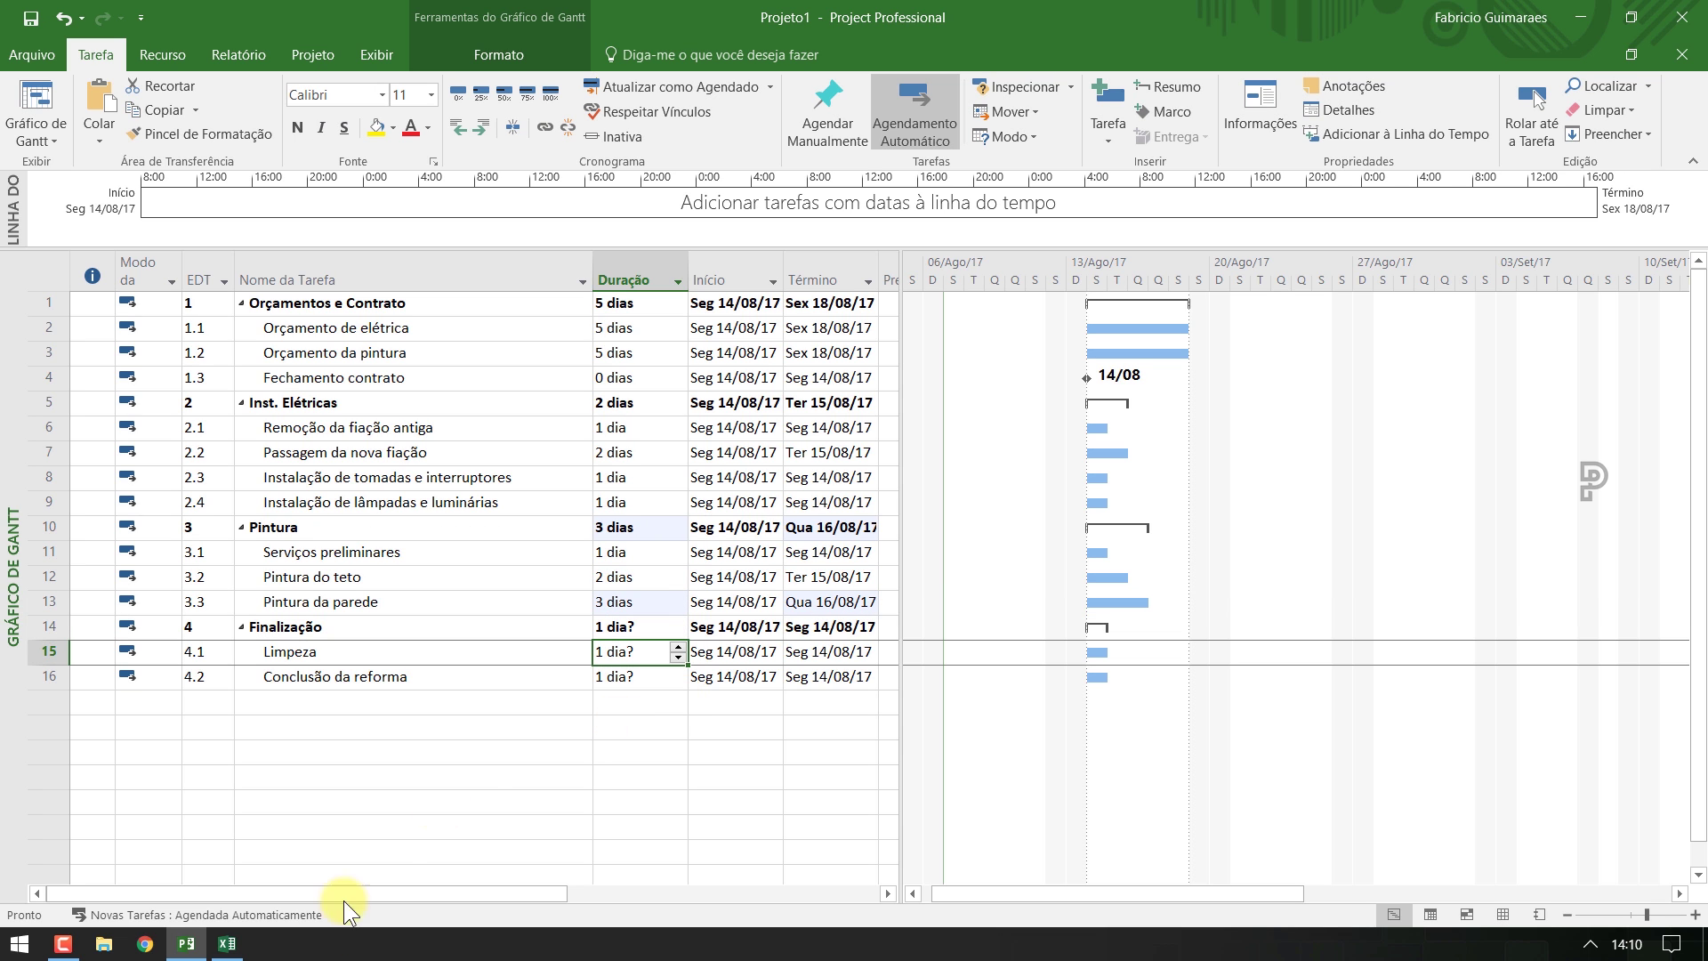
# Following the workbook, set the duration of Limpeza to 1 day and Conclusão da reforma to 0 days in Project
pyautogui.click(226, 943)
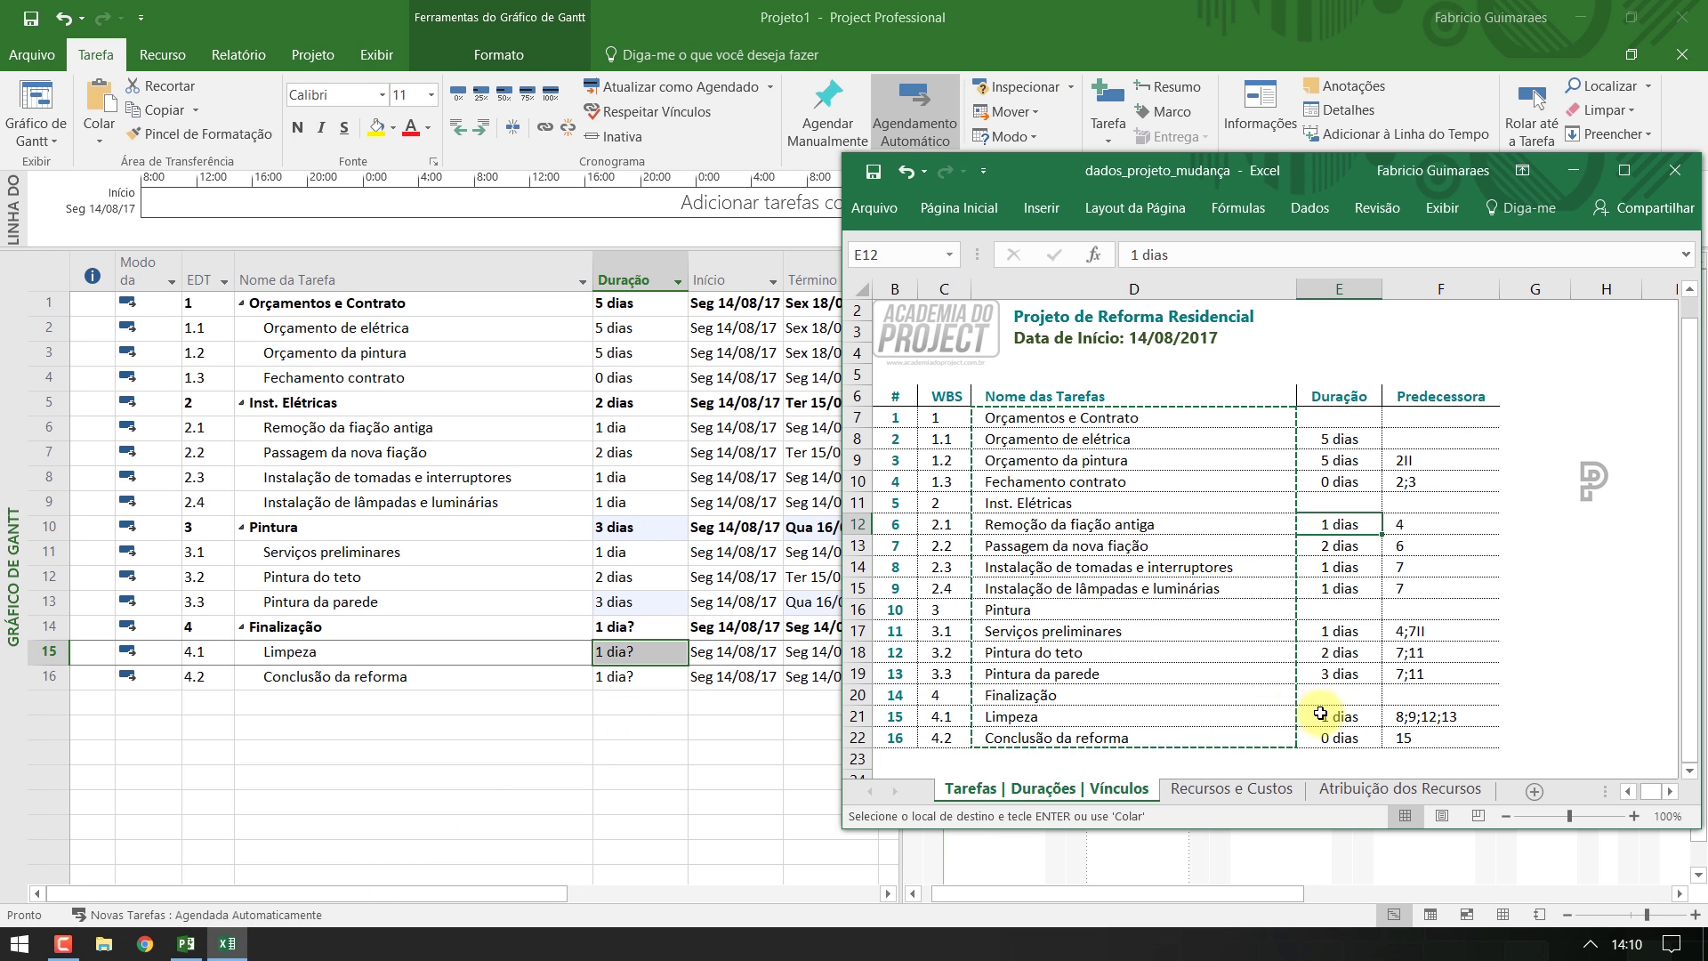
pyautogui.click(616, 657)
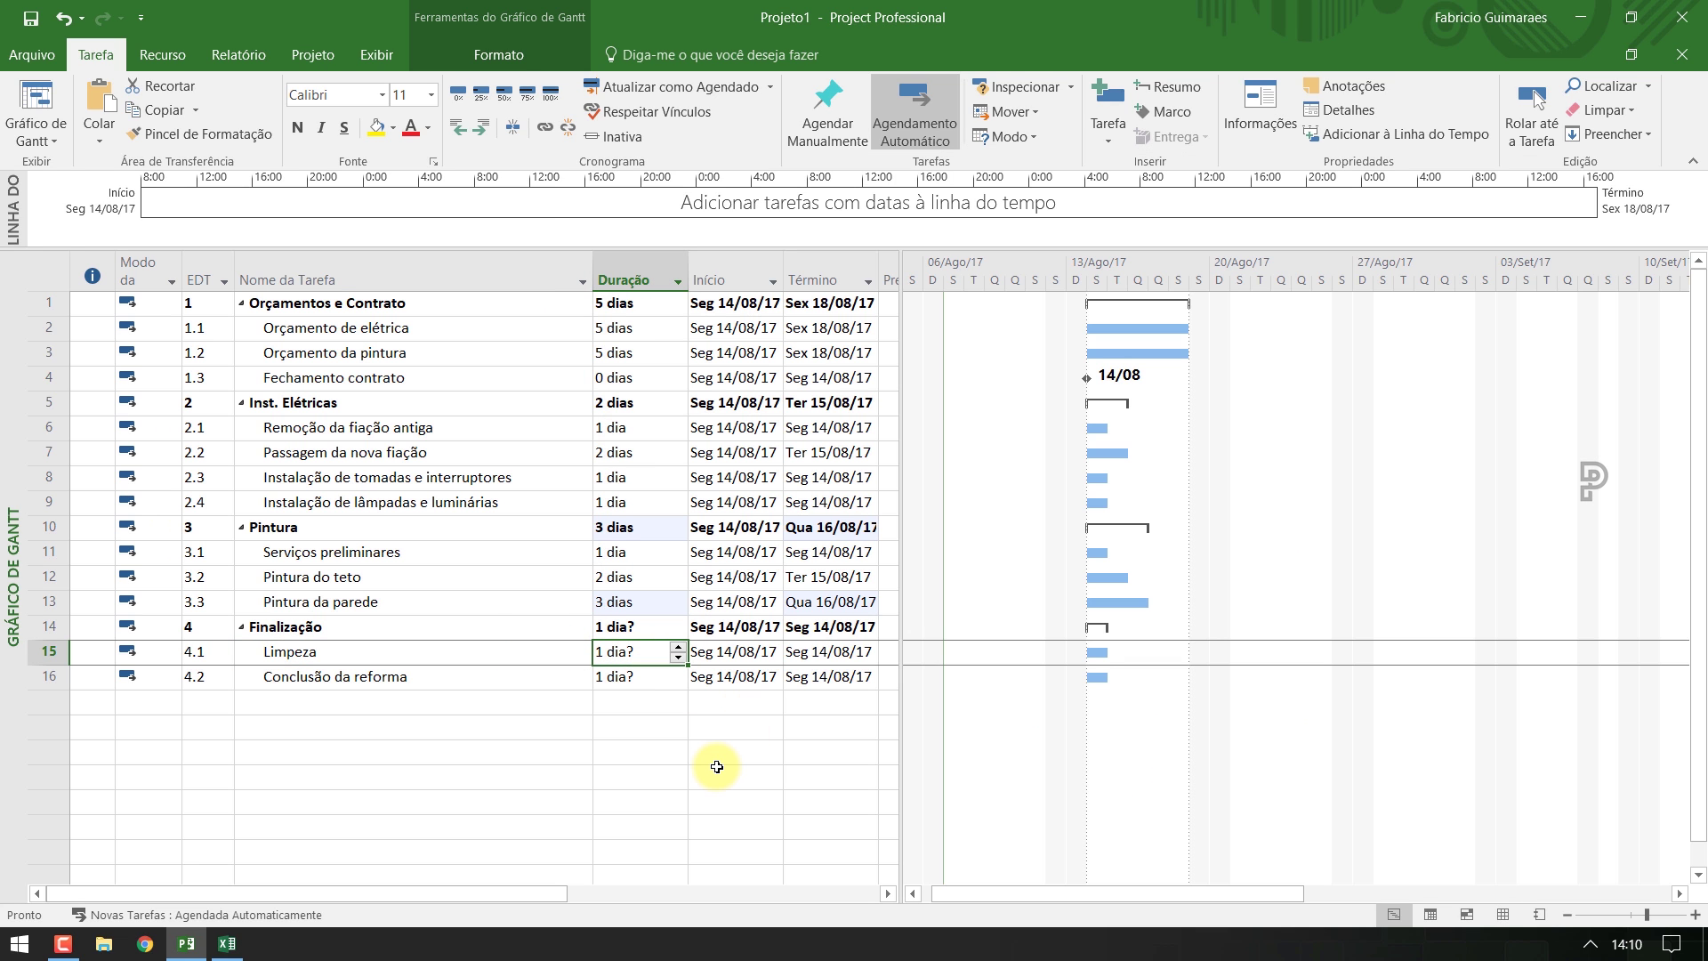
pyautogui.write('1d')
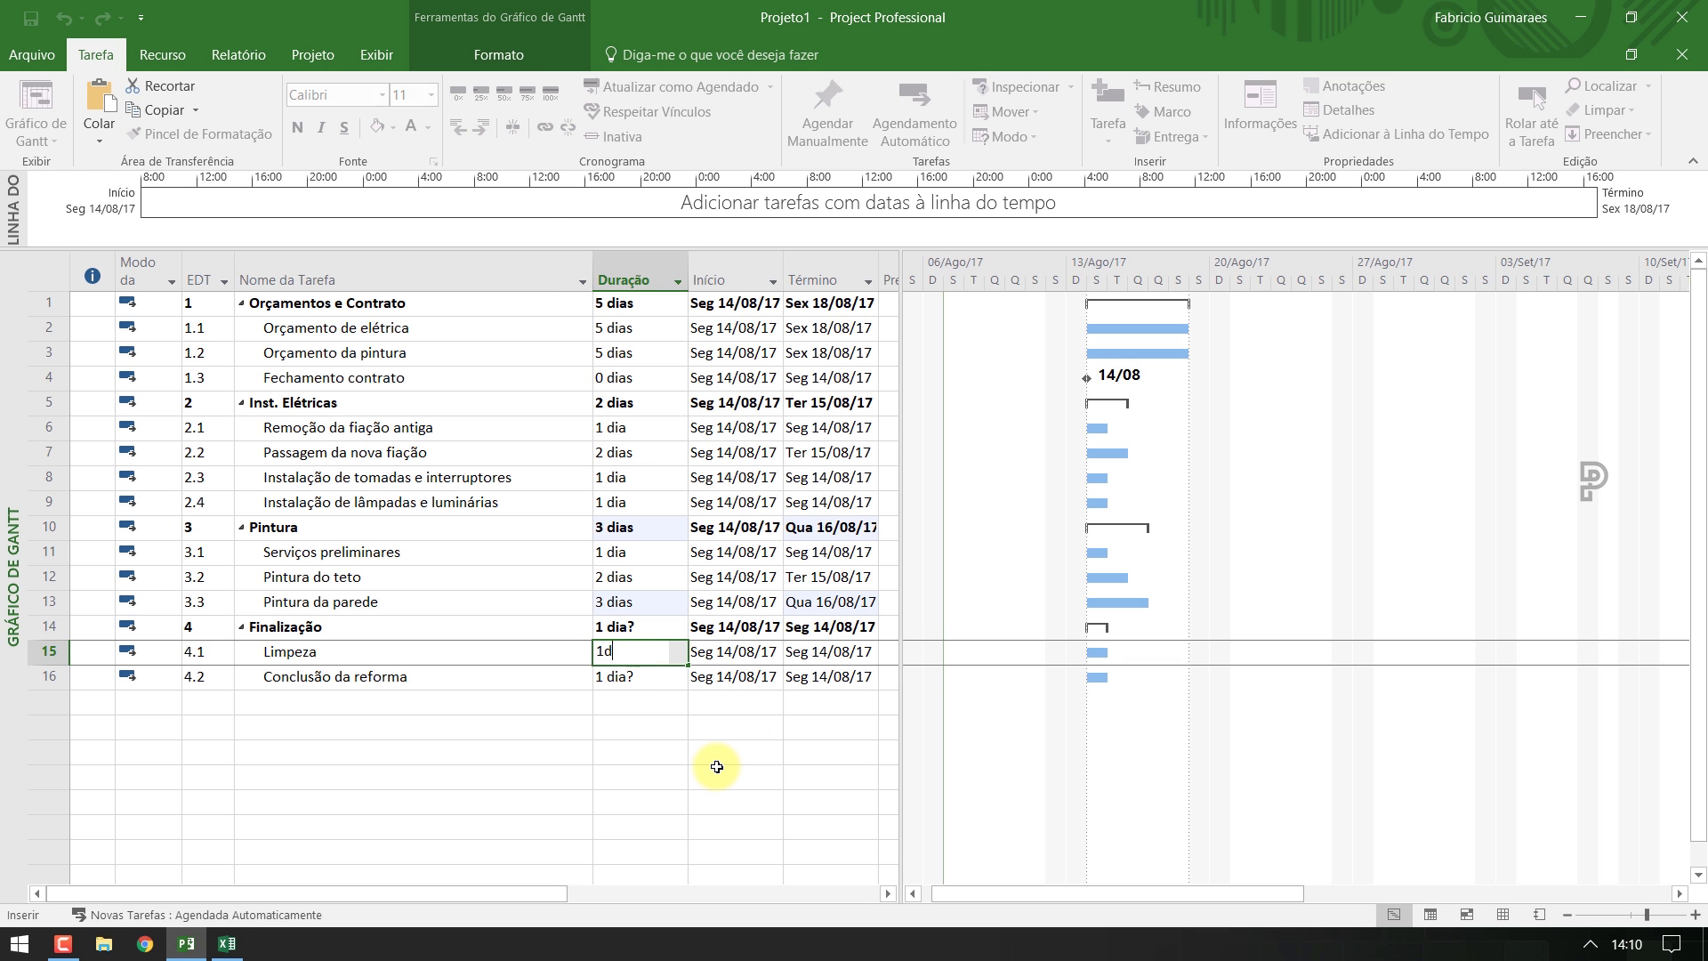
pyautogui.press('Return')
pyautogui.write('0d')
pyautogui.press('Return')
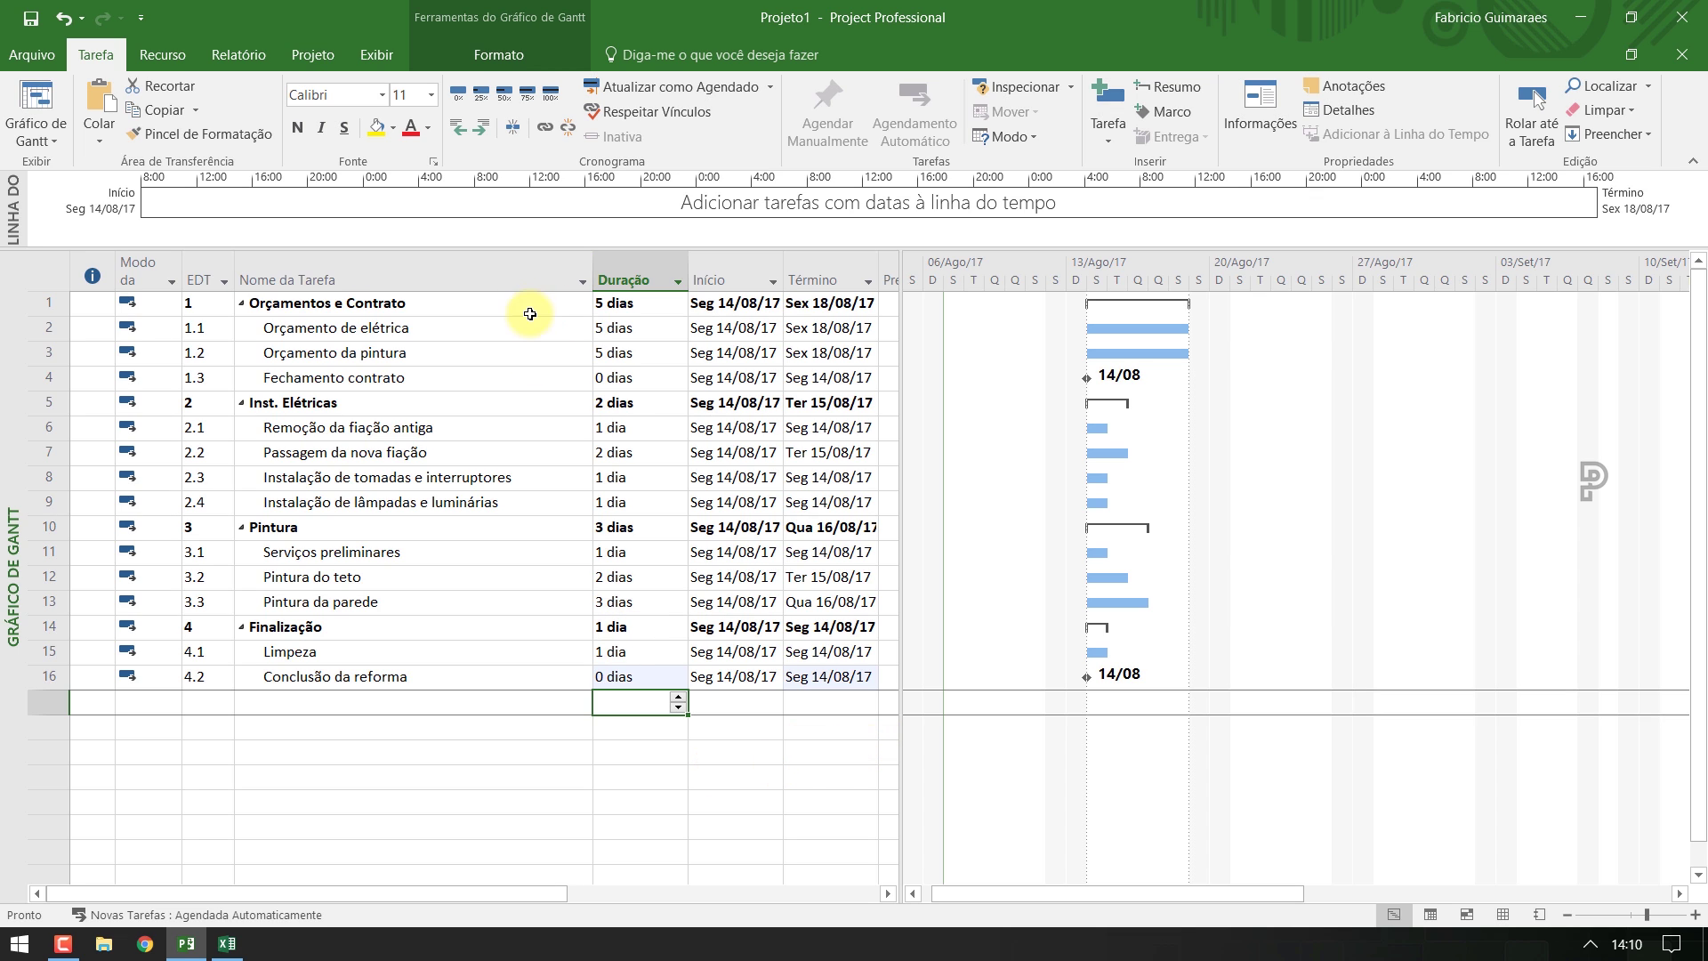
pyautogui.click(507, 335)
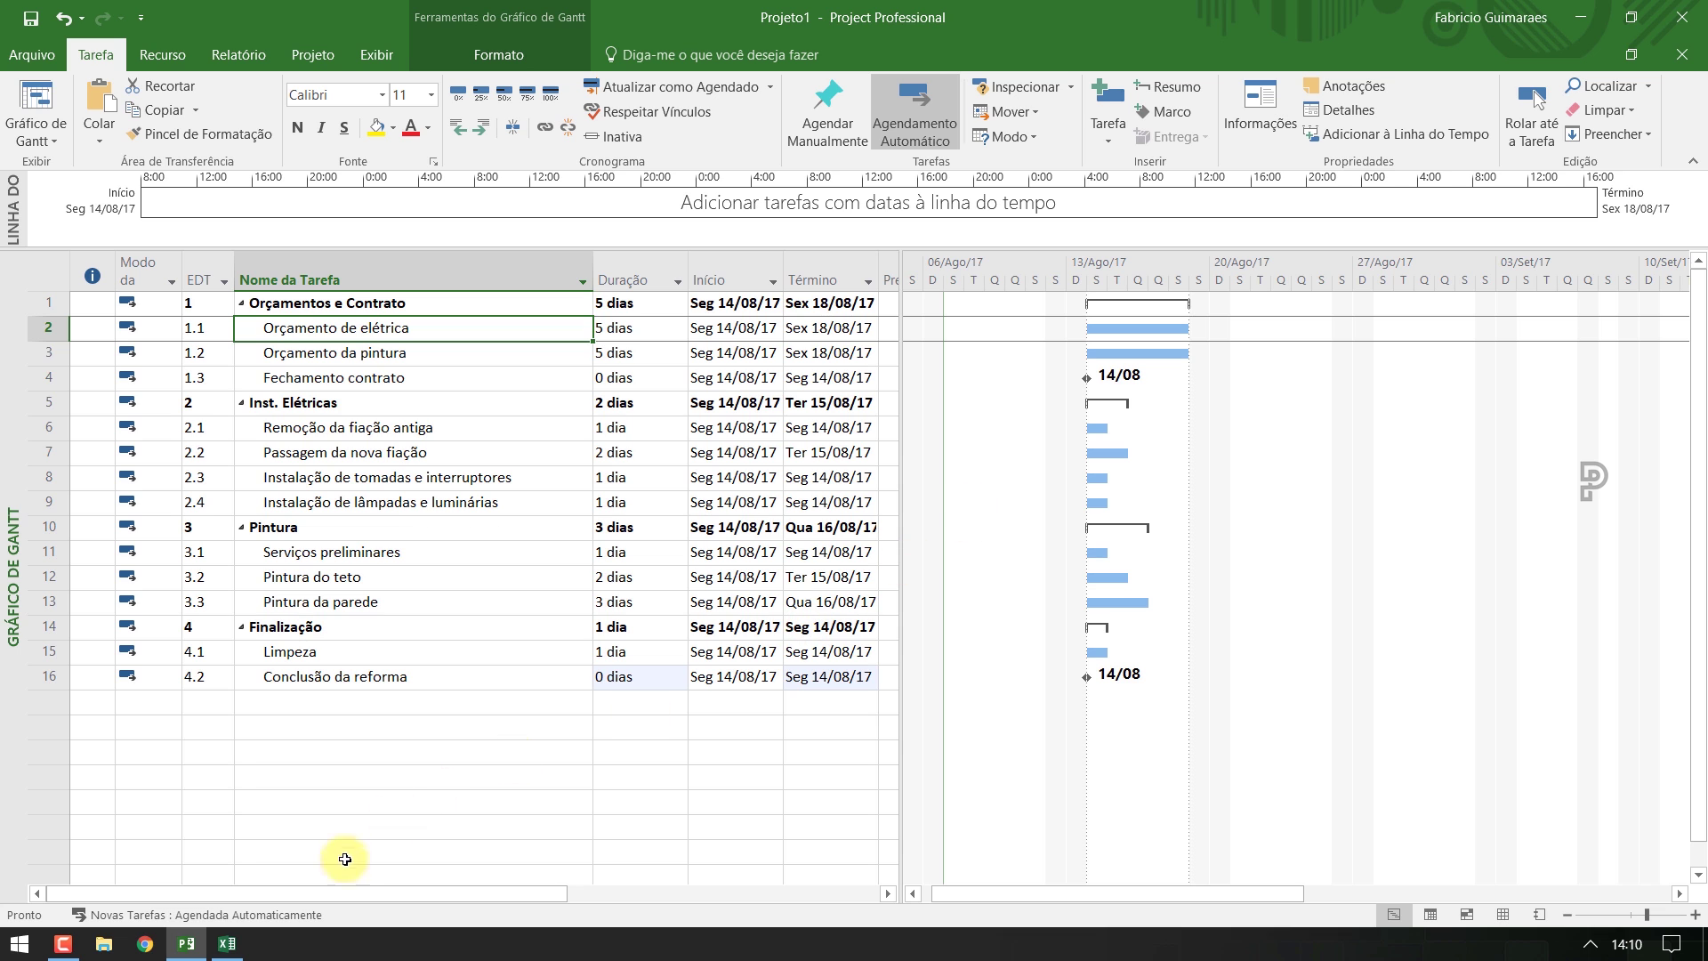
# Consult the predecessors for Orçamentos e Contrato in the Excel workbook and widen Project's task table to reveal the Predecessoras column
pyautogui.click(238, 943)
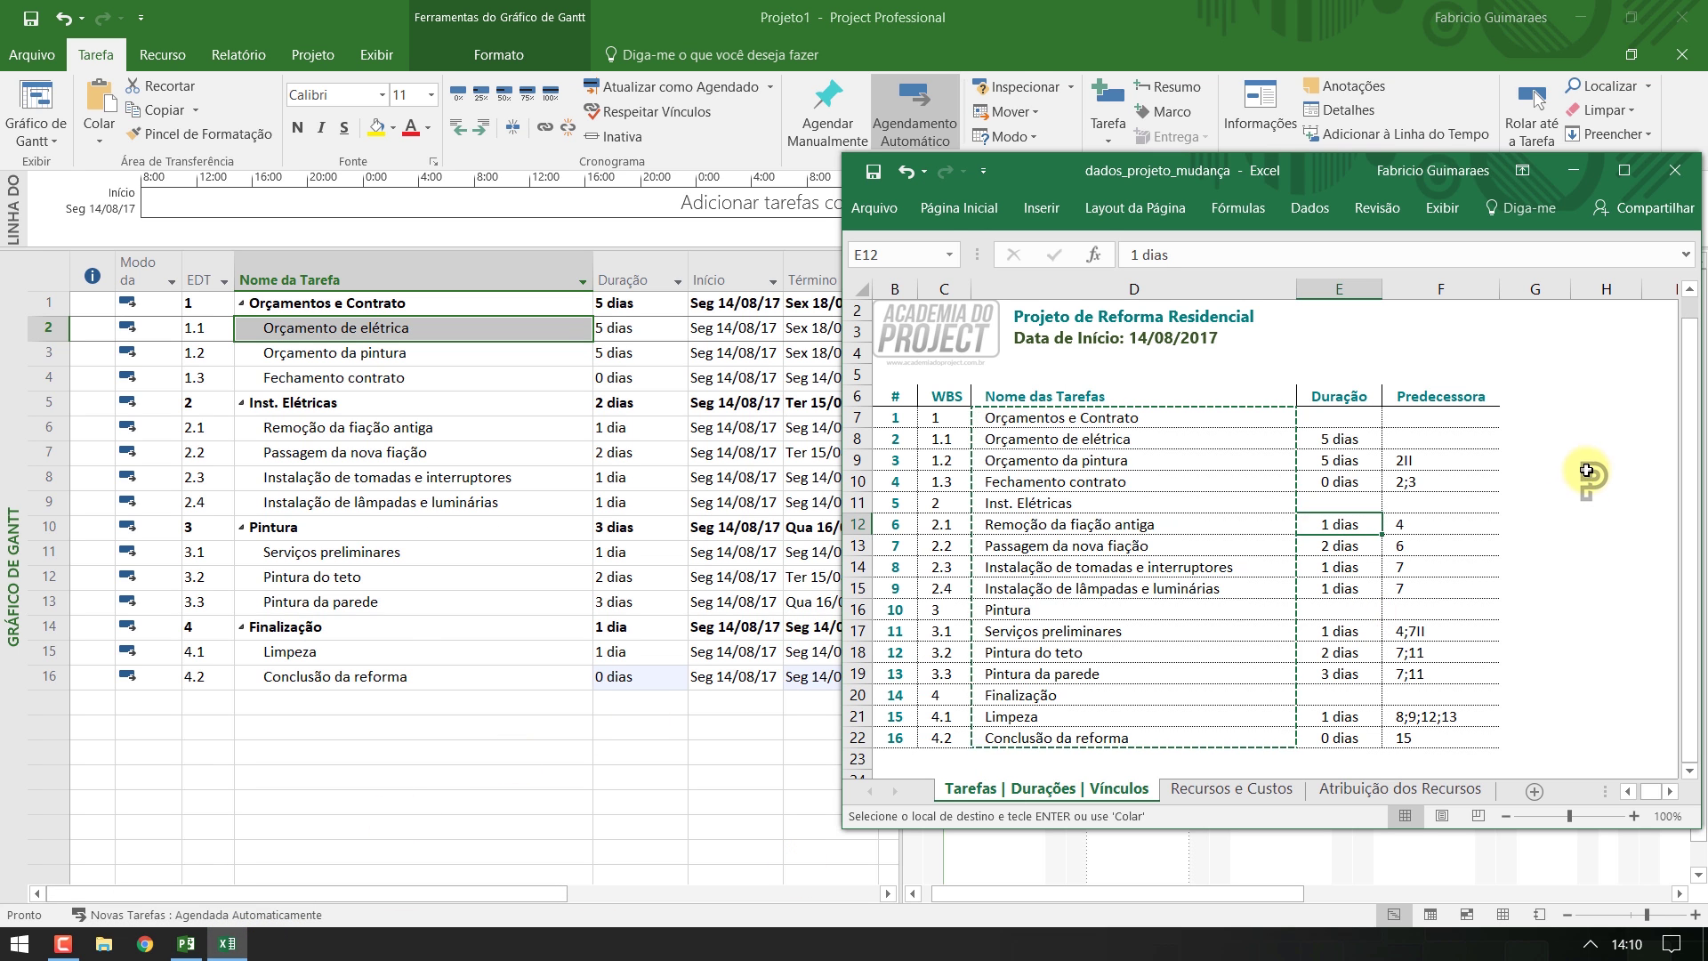
pyautogui.click(1481, 439)
pyautogui.click(1470, 460)
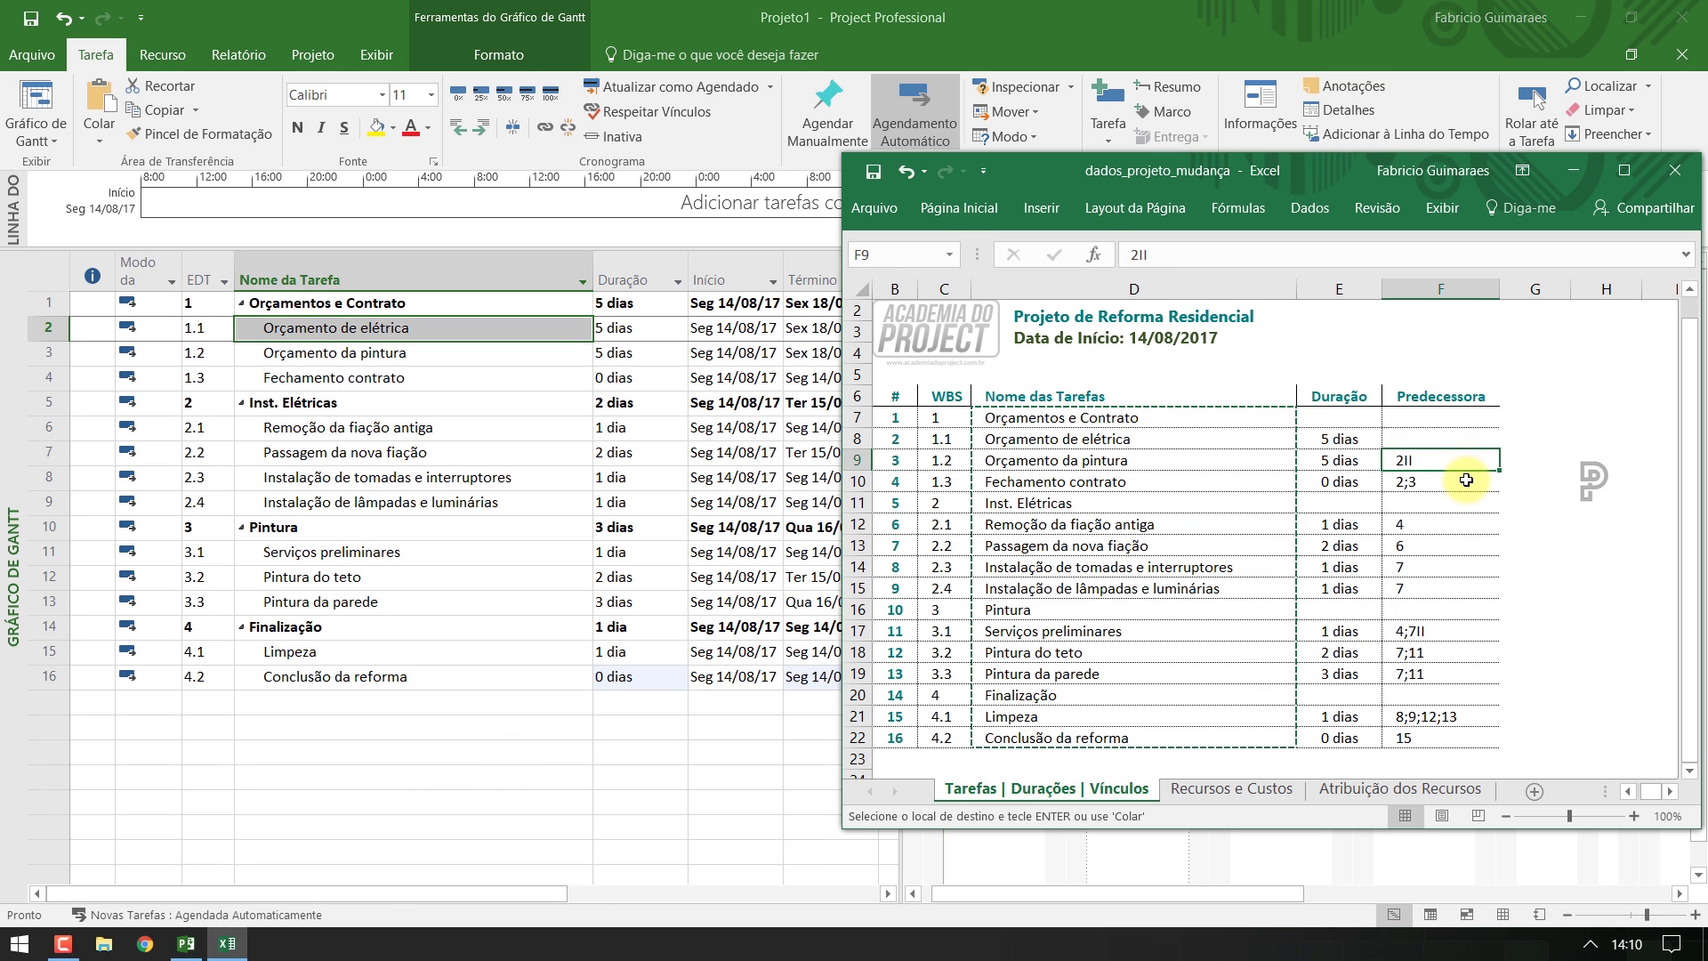
pyautogui.click(1466, 480)
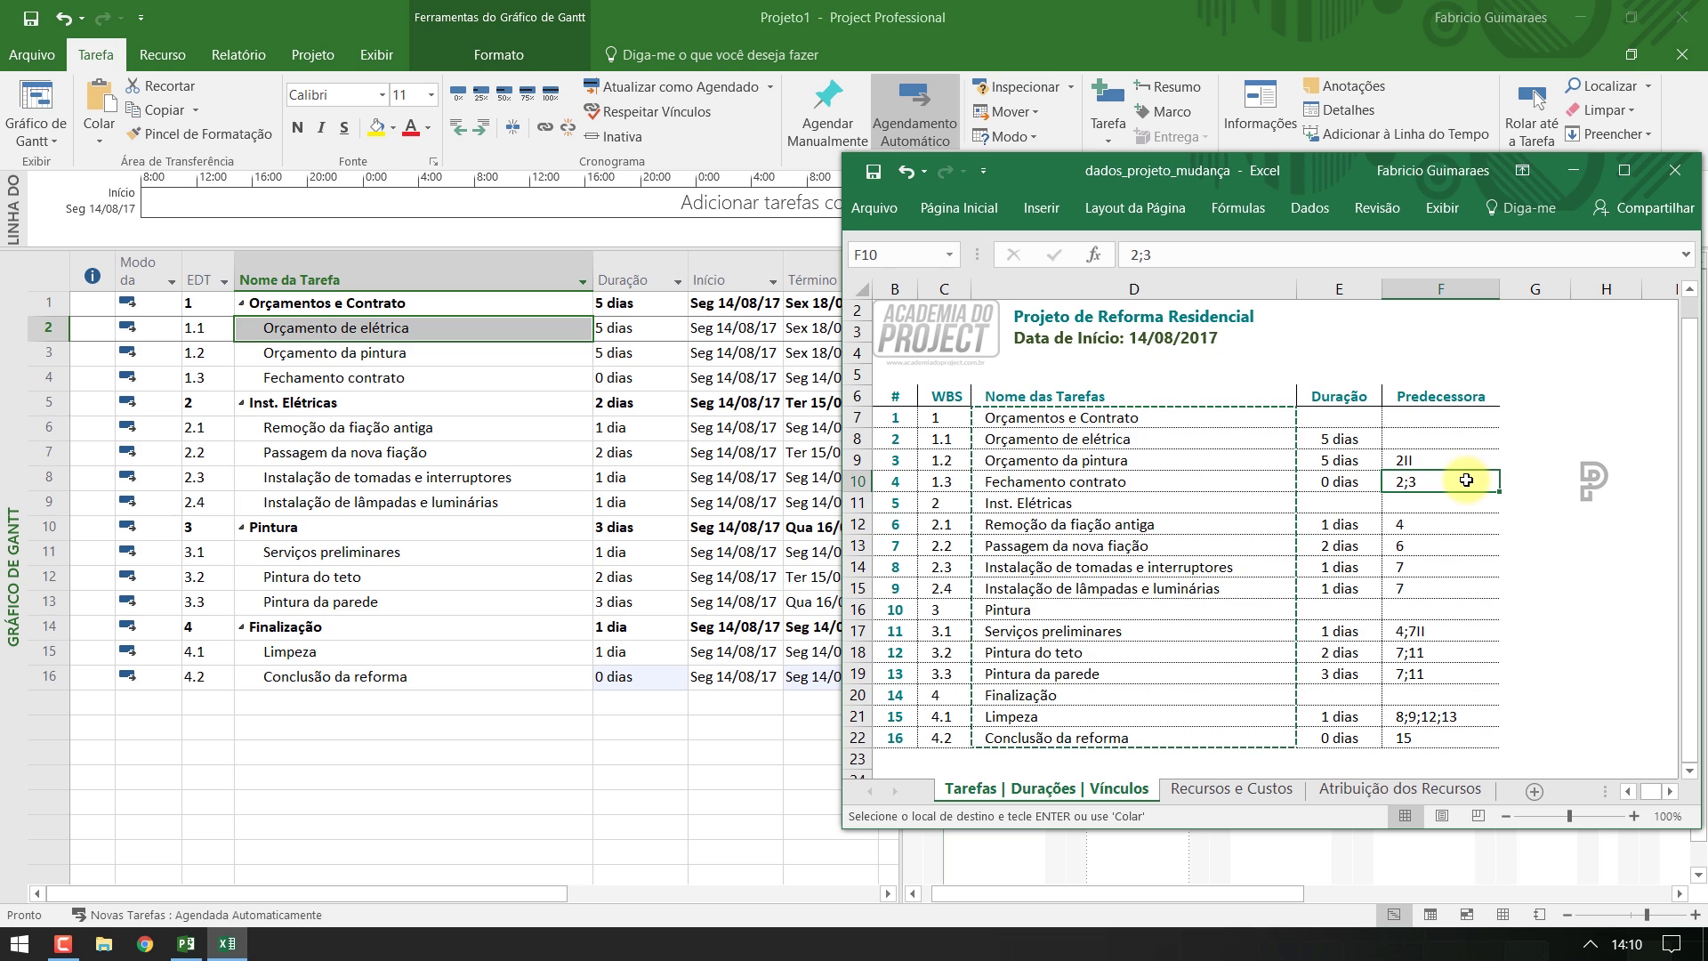
pyautogui.click(440, 672)
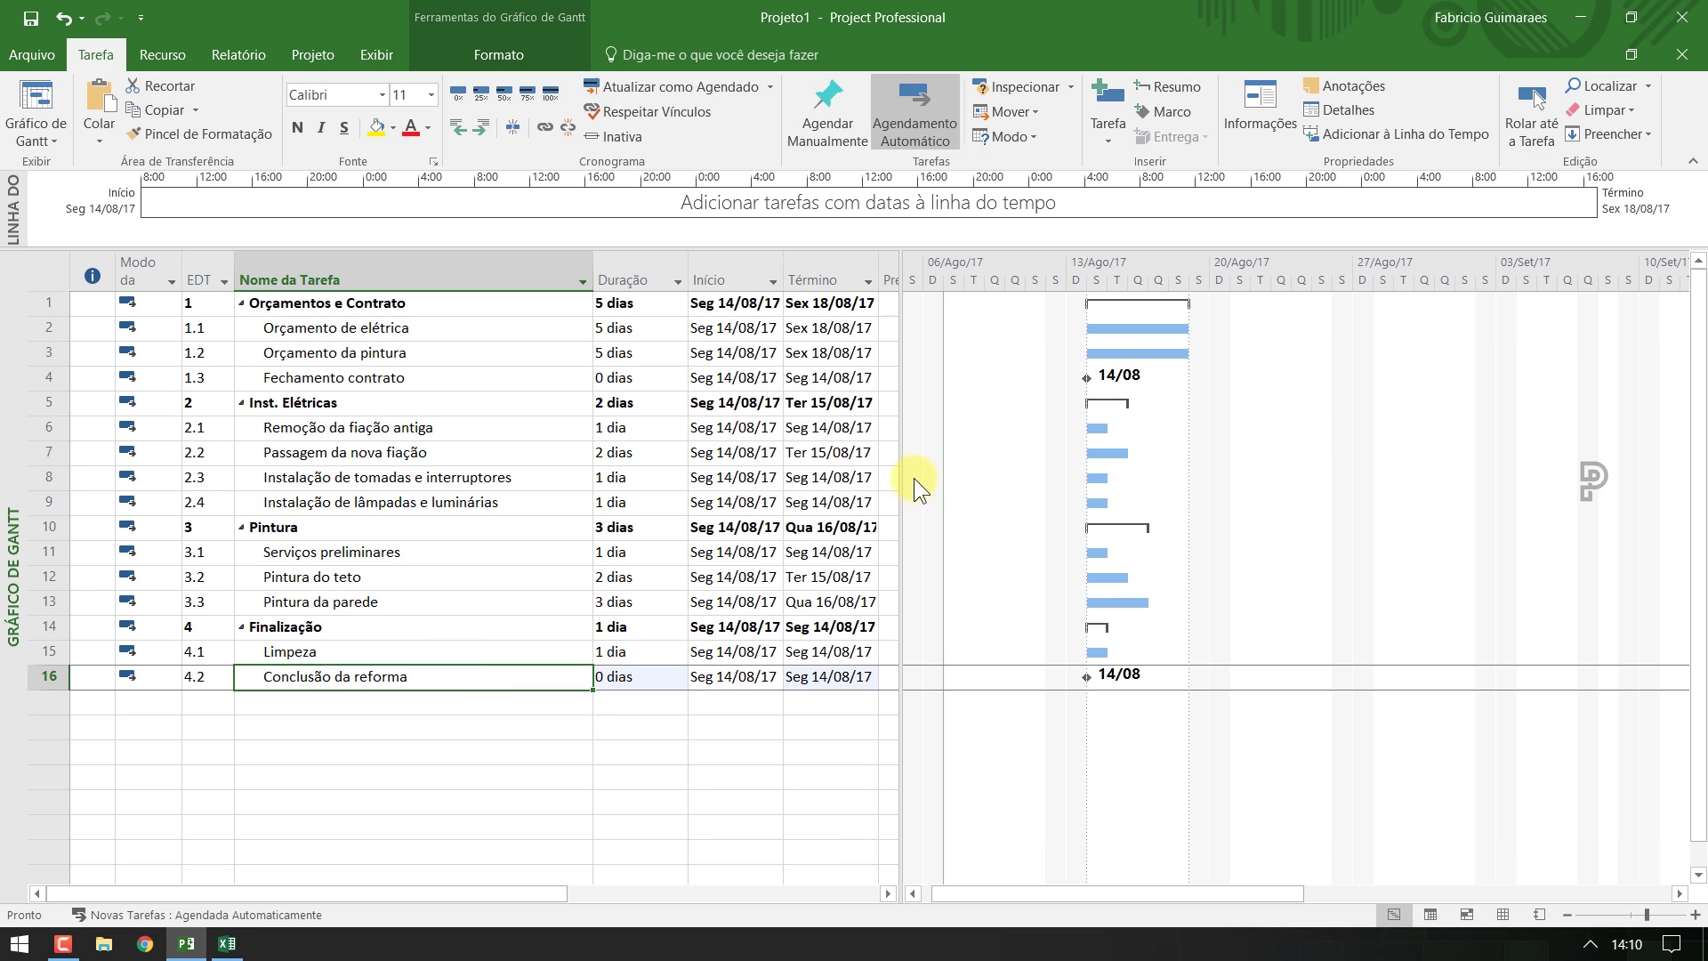
pyautogui.moveTo(901, 465); pyautogui.dragTo(1019, 458)
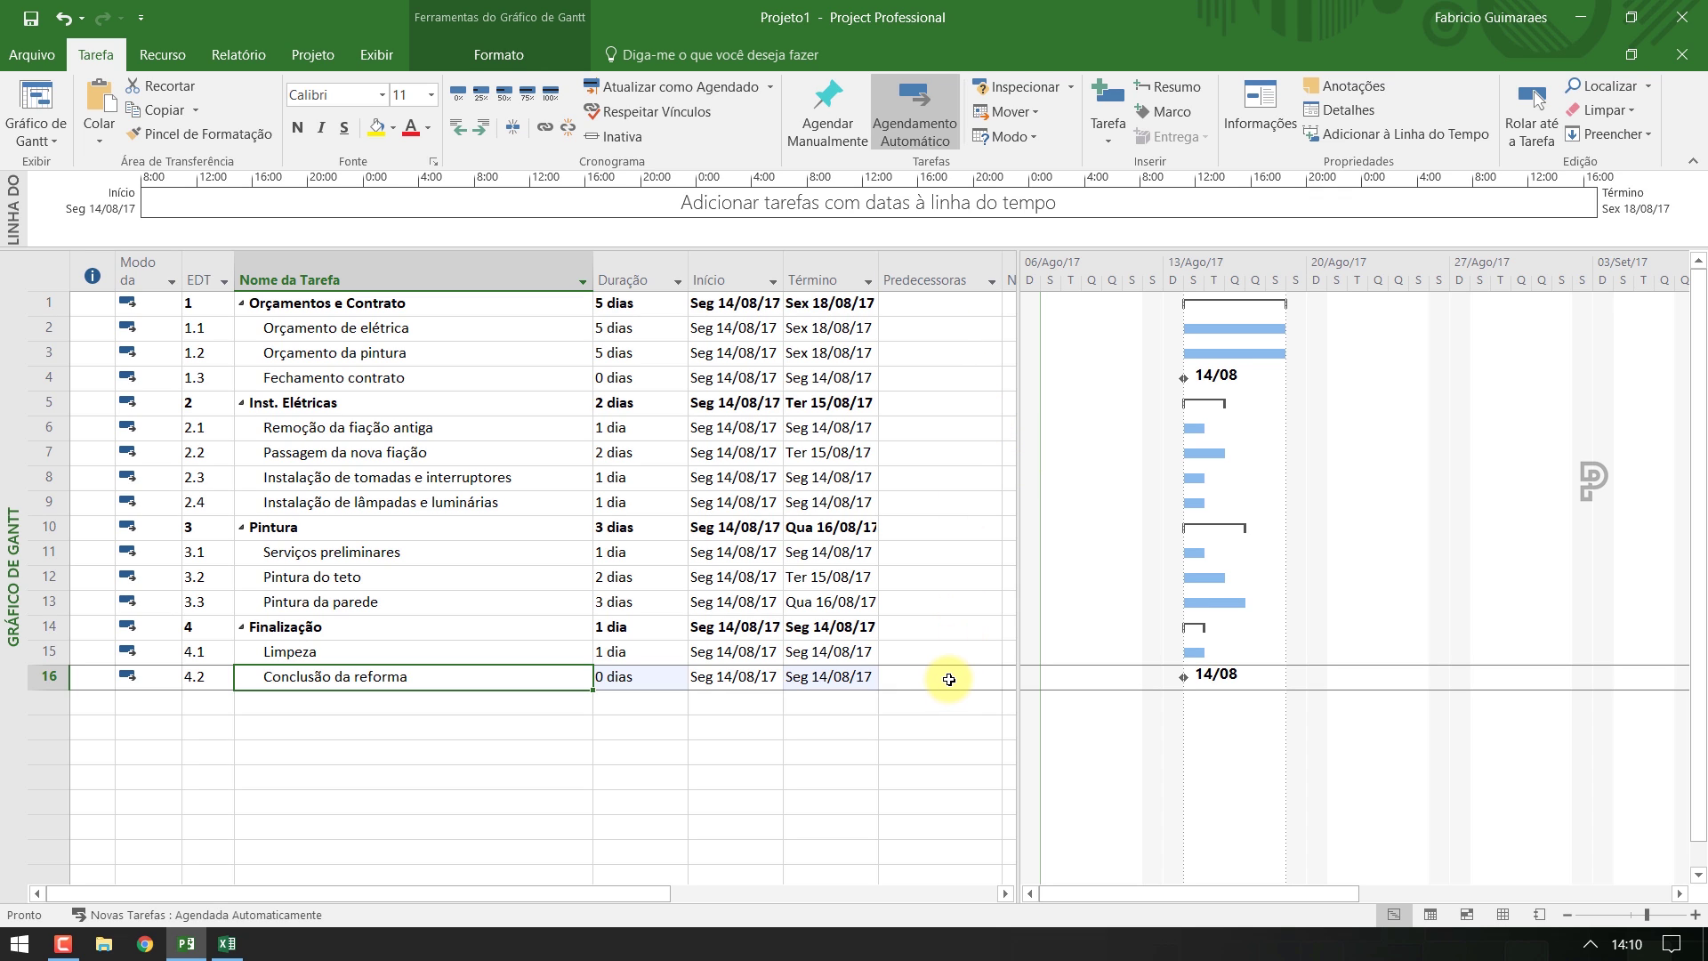
# Set task 2 as the predecessor of Orçamento da pintura, and link Orçamento da pintura to Fechamento contrato
pyautogui.click(917, 356)
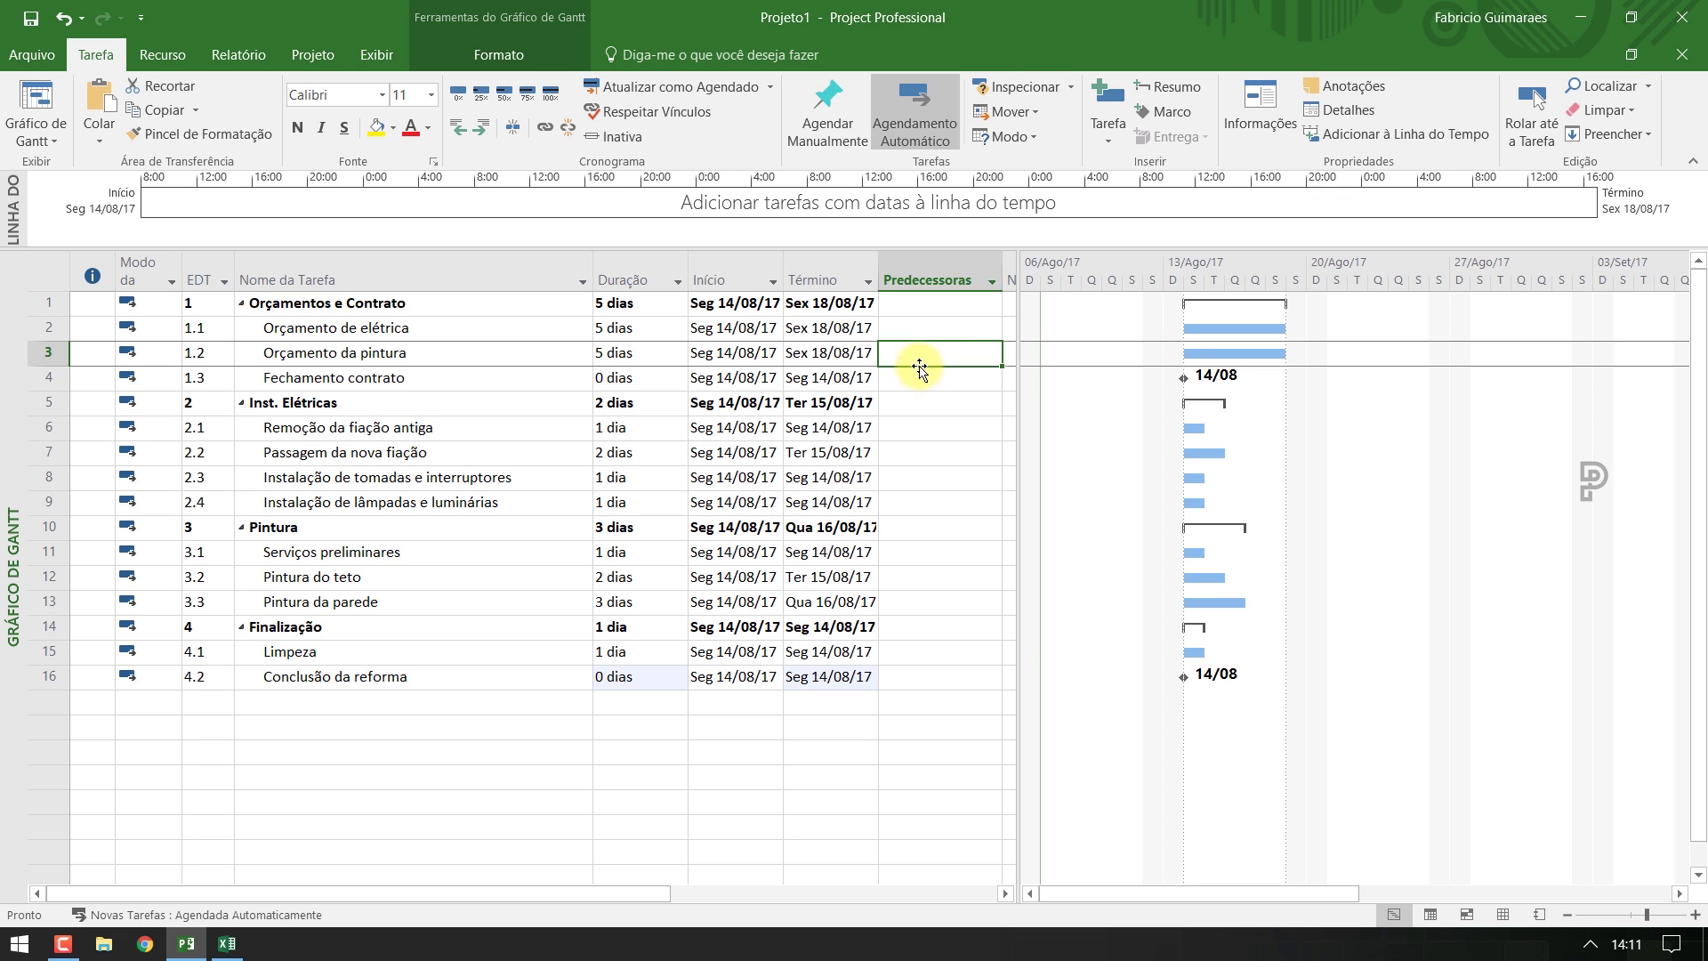
pyautogui.click(924, 323)
pyautogui.click(919, 348)
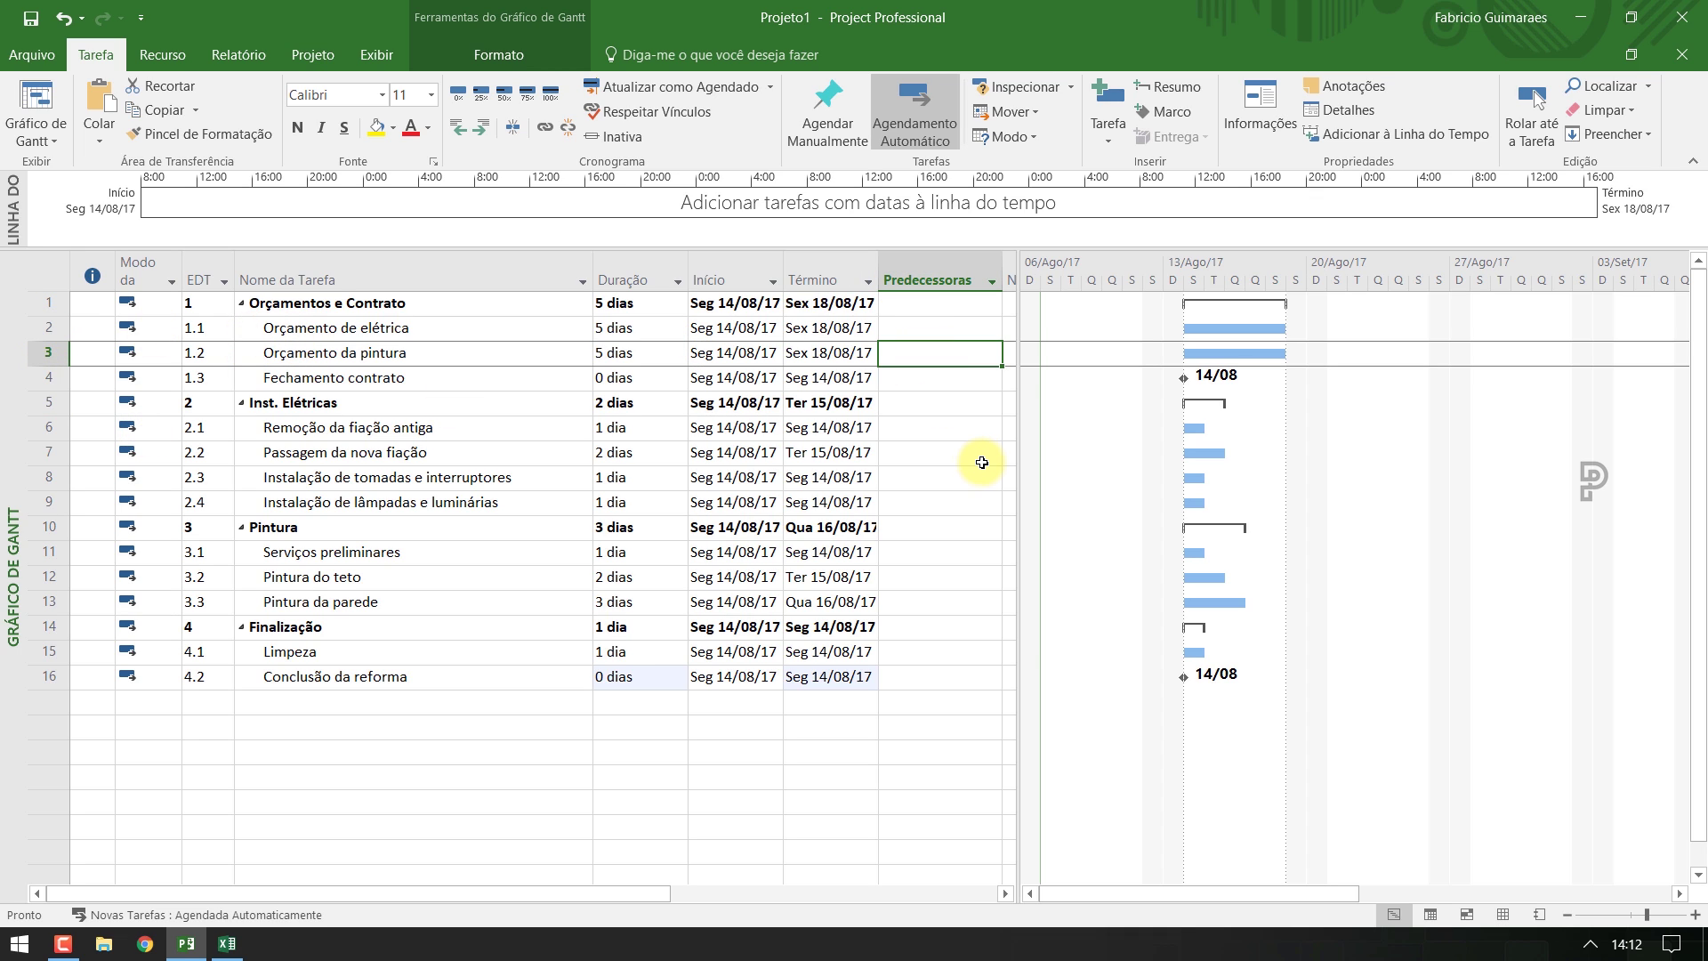
pyautogui.press('F2')
pyautogui.write('2')
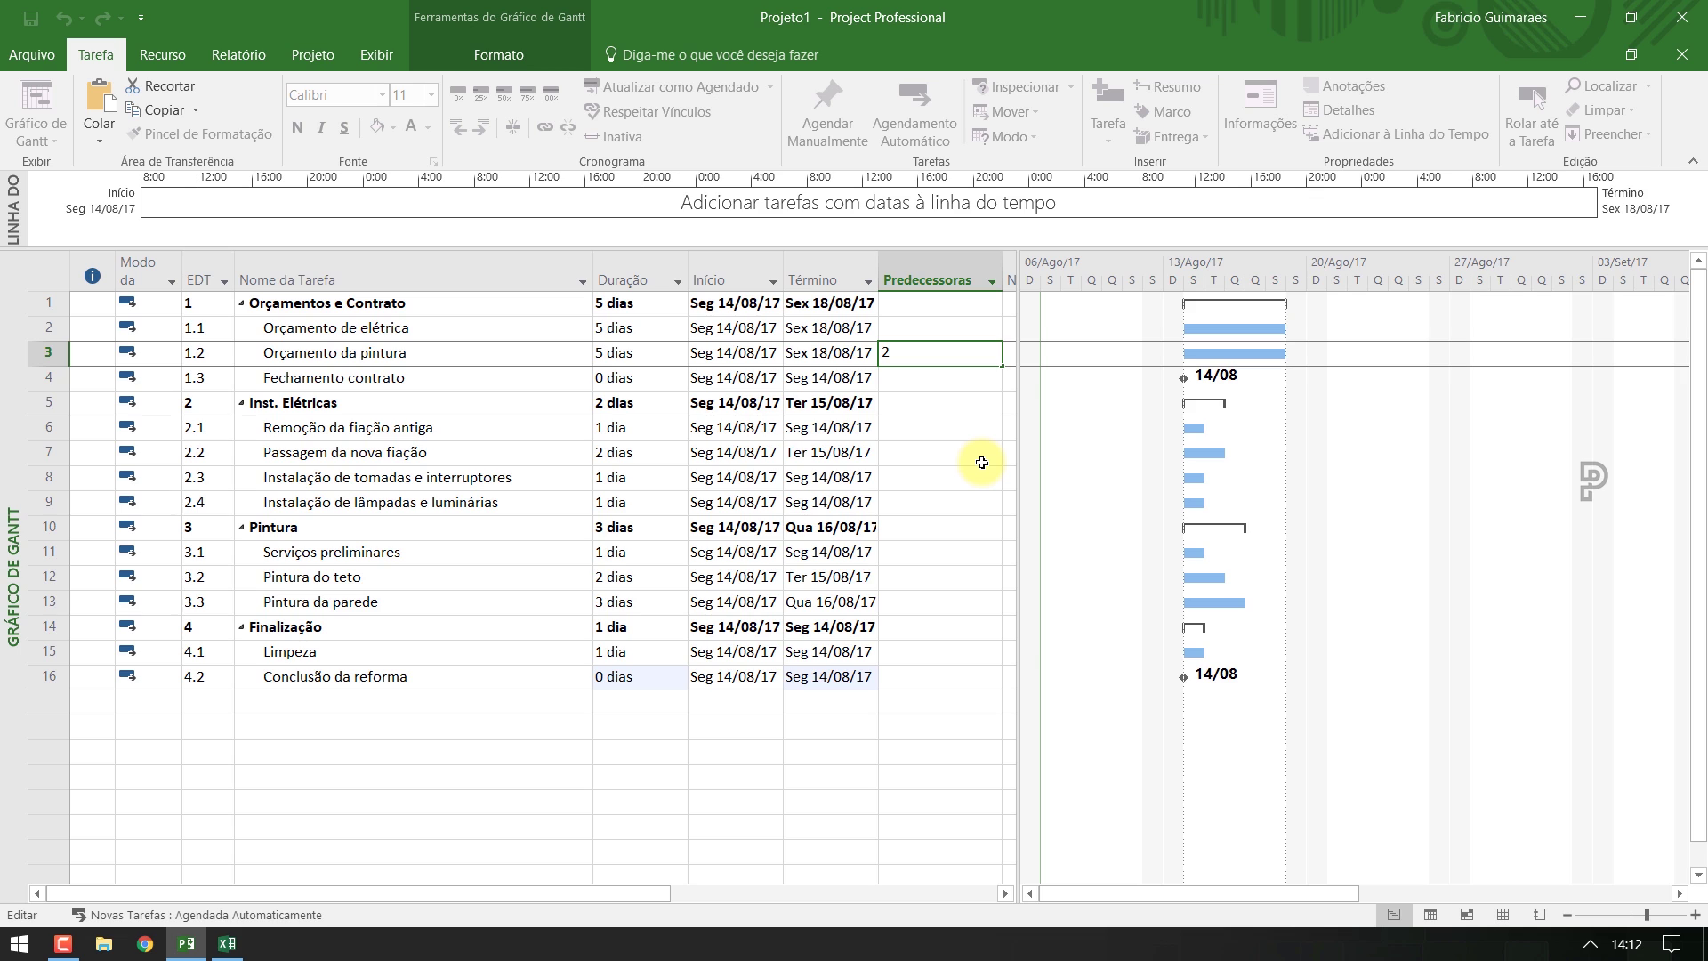
pyautogui.press('Return')
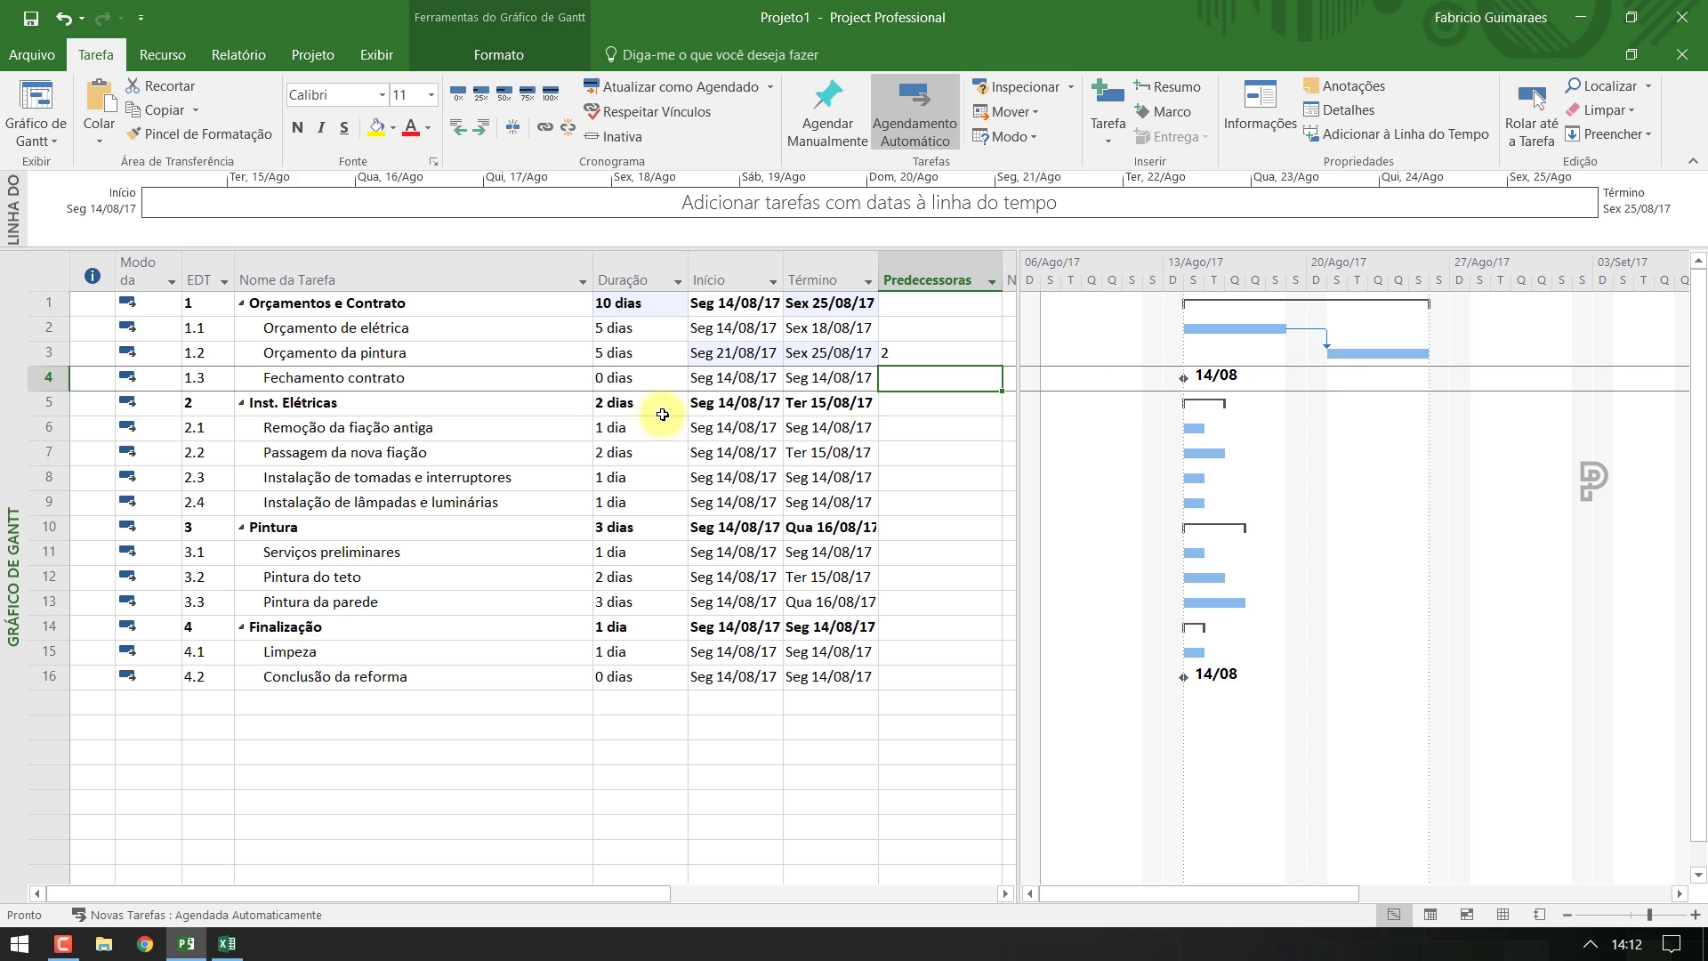
pyautogui.moveTo(498, 355); pyautogui.dragTo(497, 376)
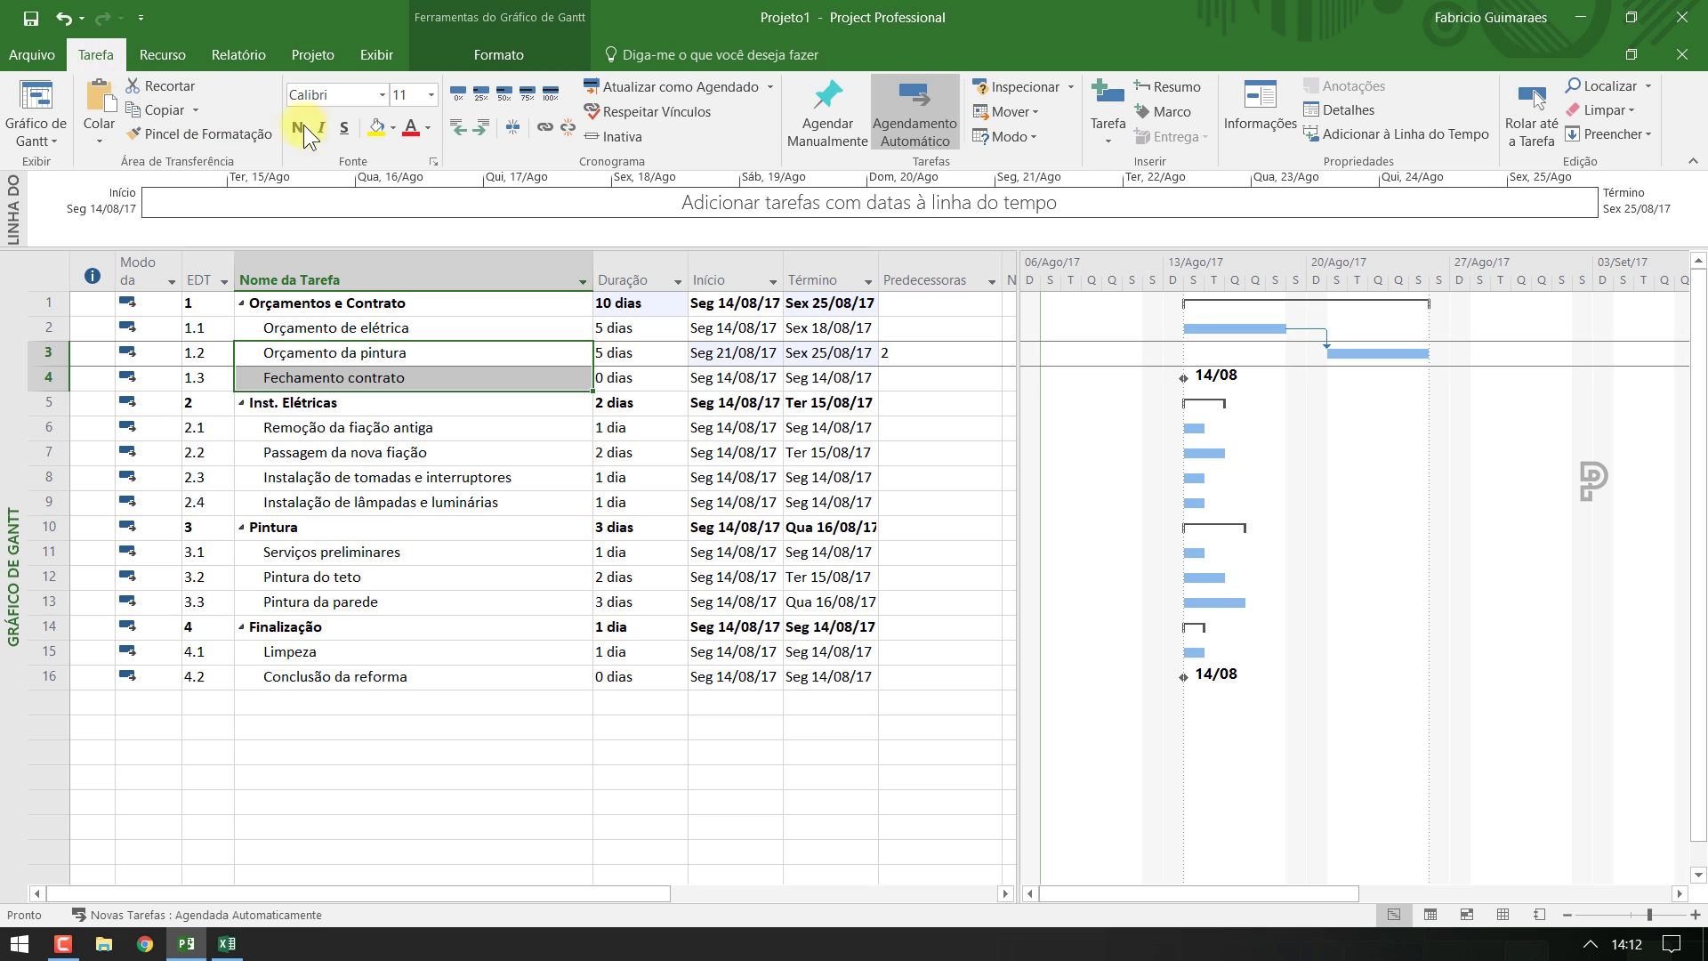
pyautogui.click(550, 121)
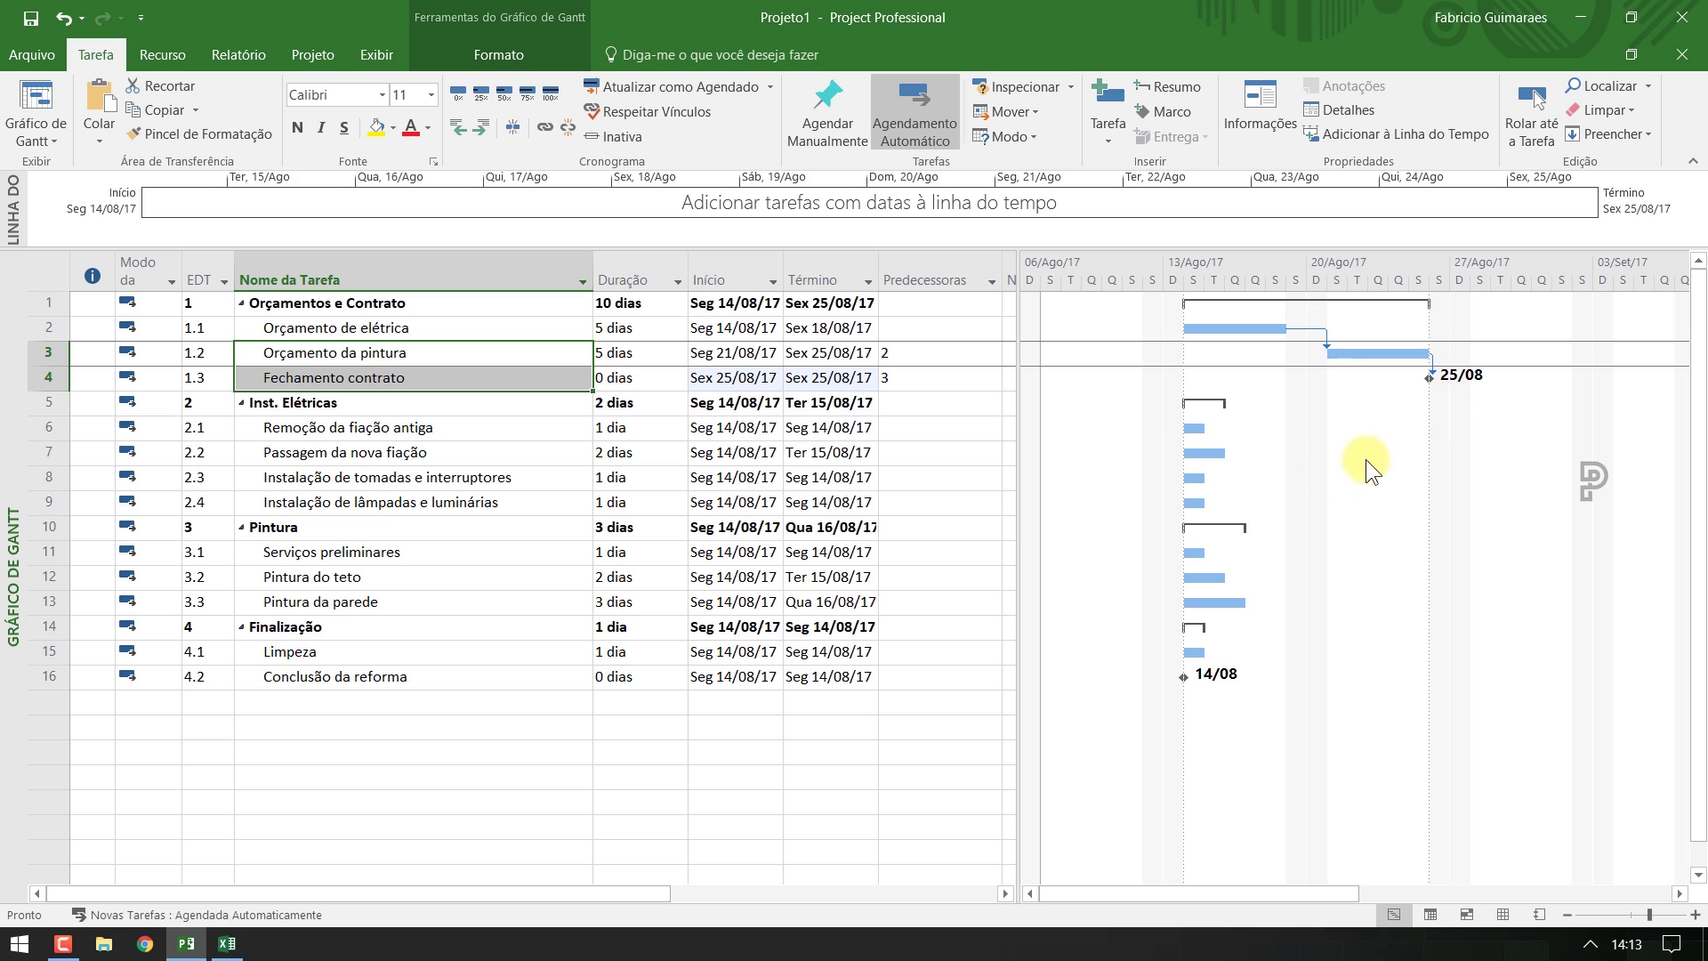
pyautogui.click(942, 358)
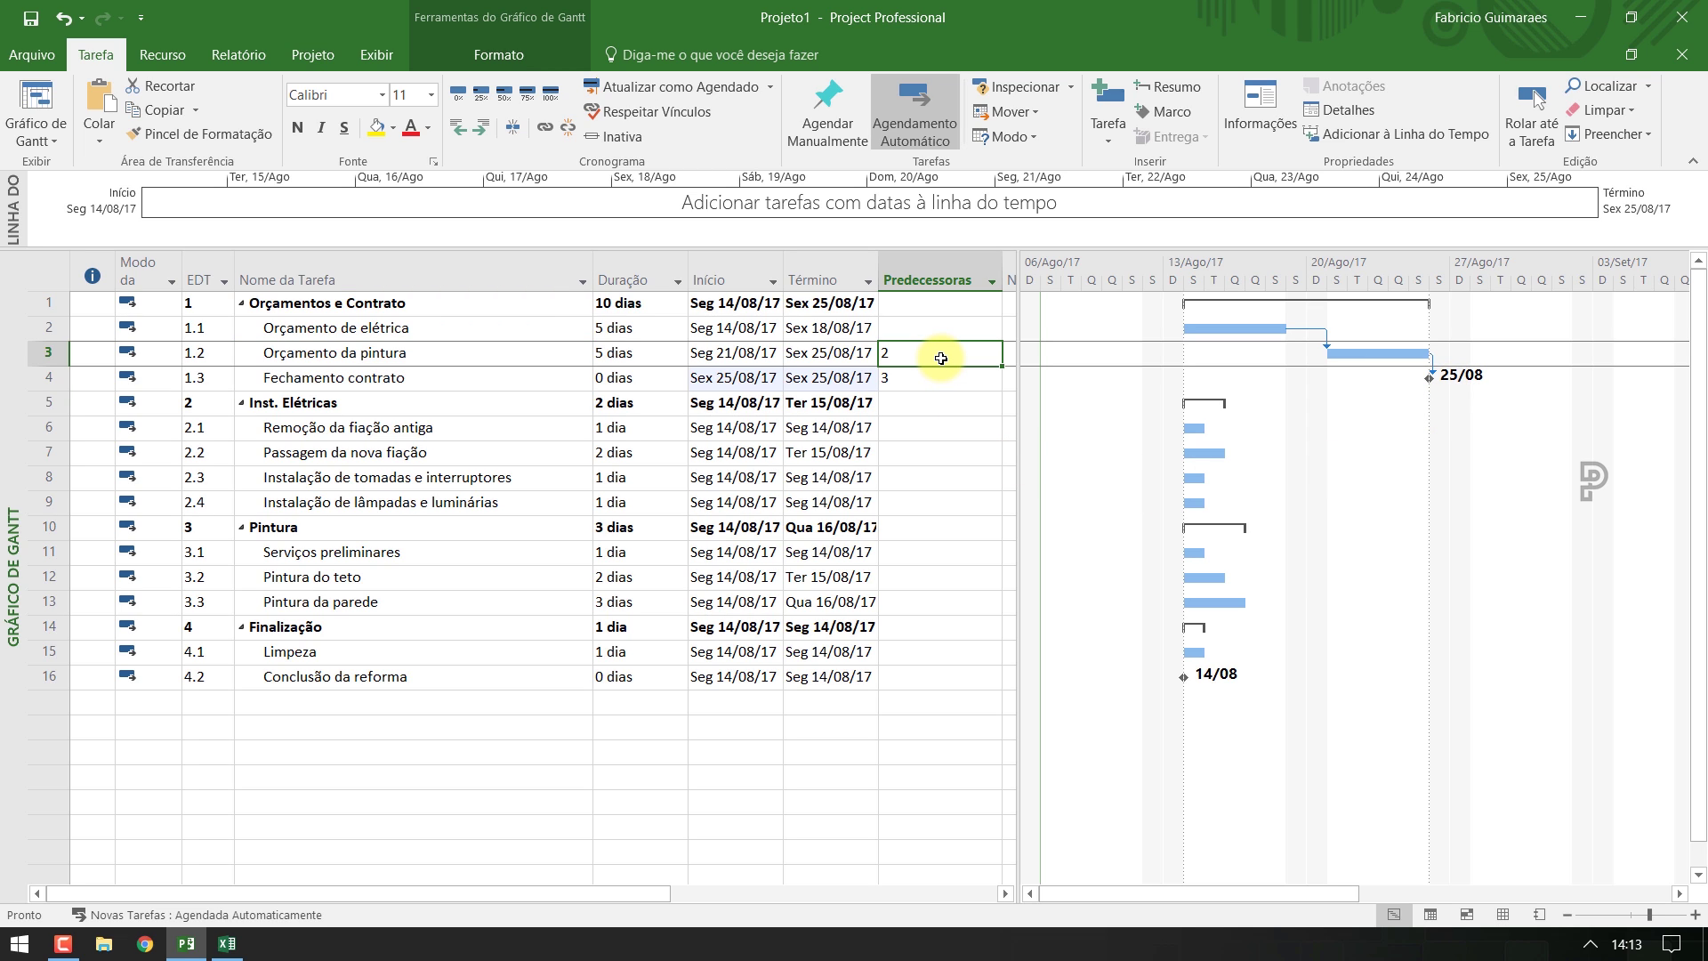
pyautogui.click(496, 353)
pyautogui.click(500, 328)
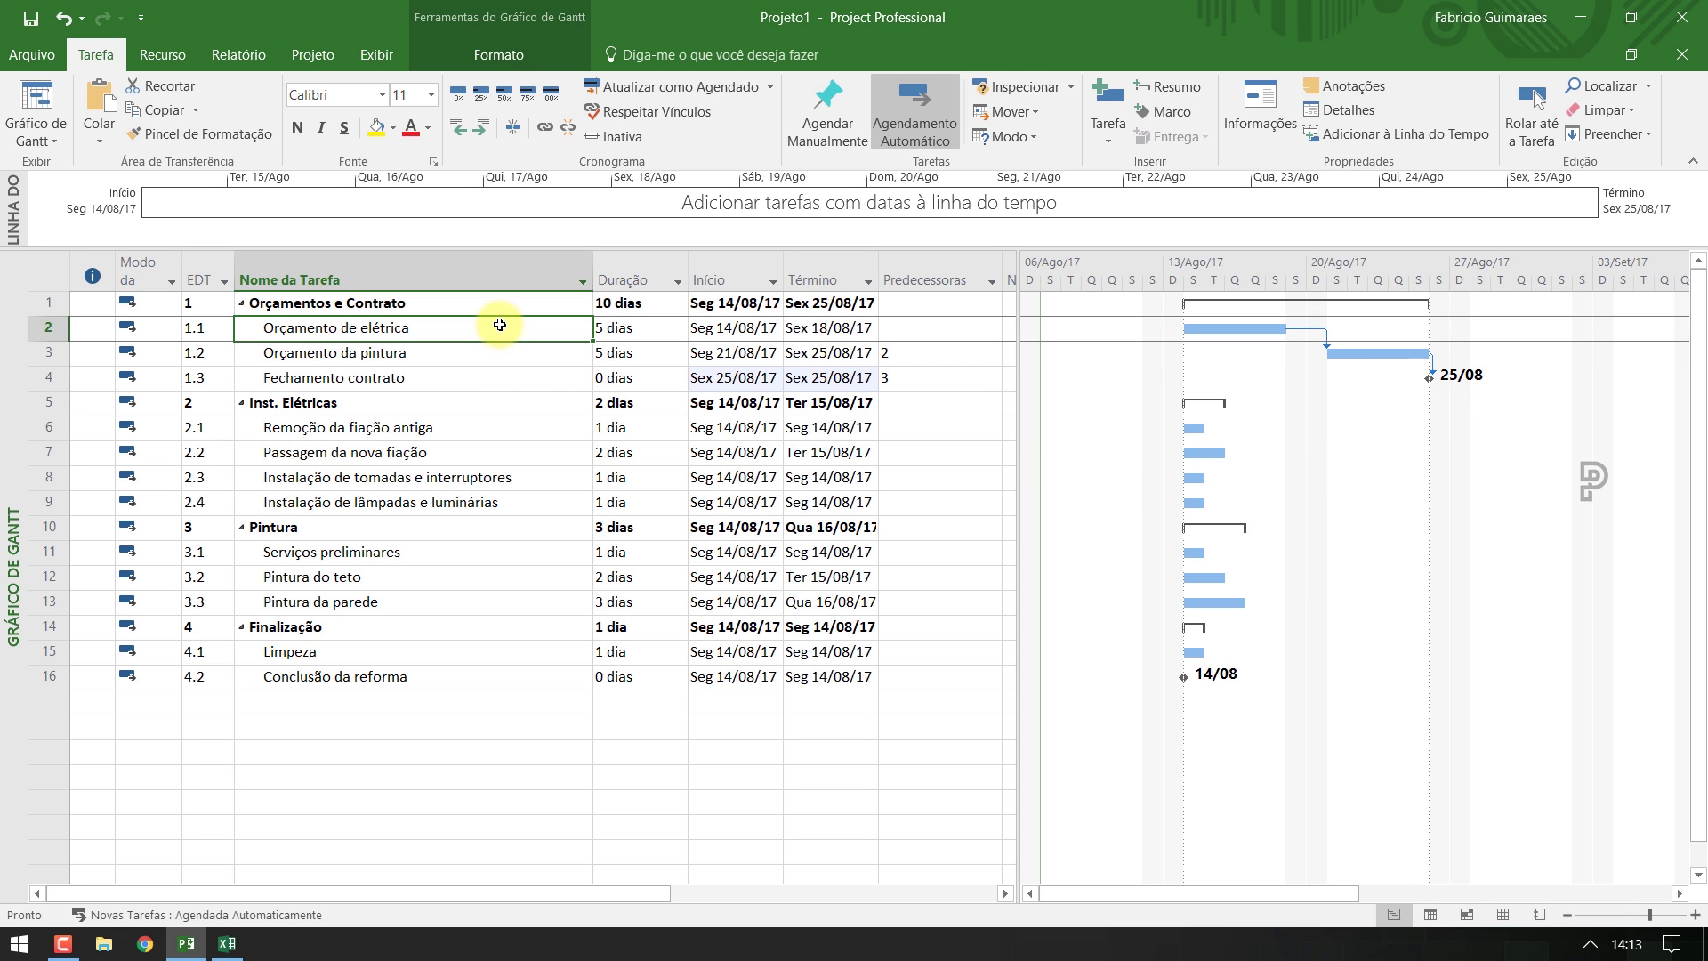
pyautogui.click(487, 355)
pyautogui.click(489, 328)
pyautogui.click(483, 360)
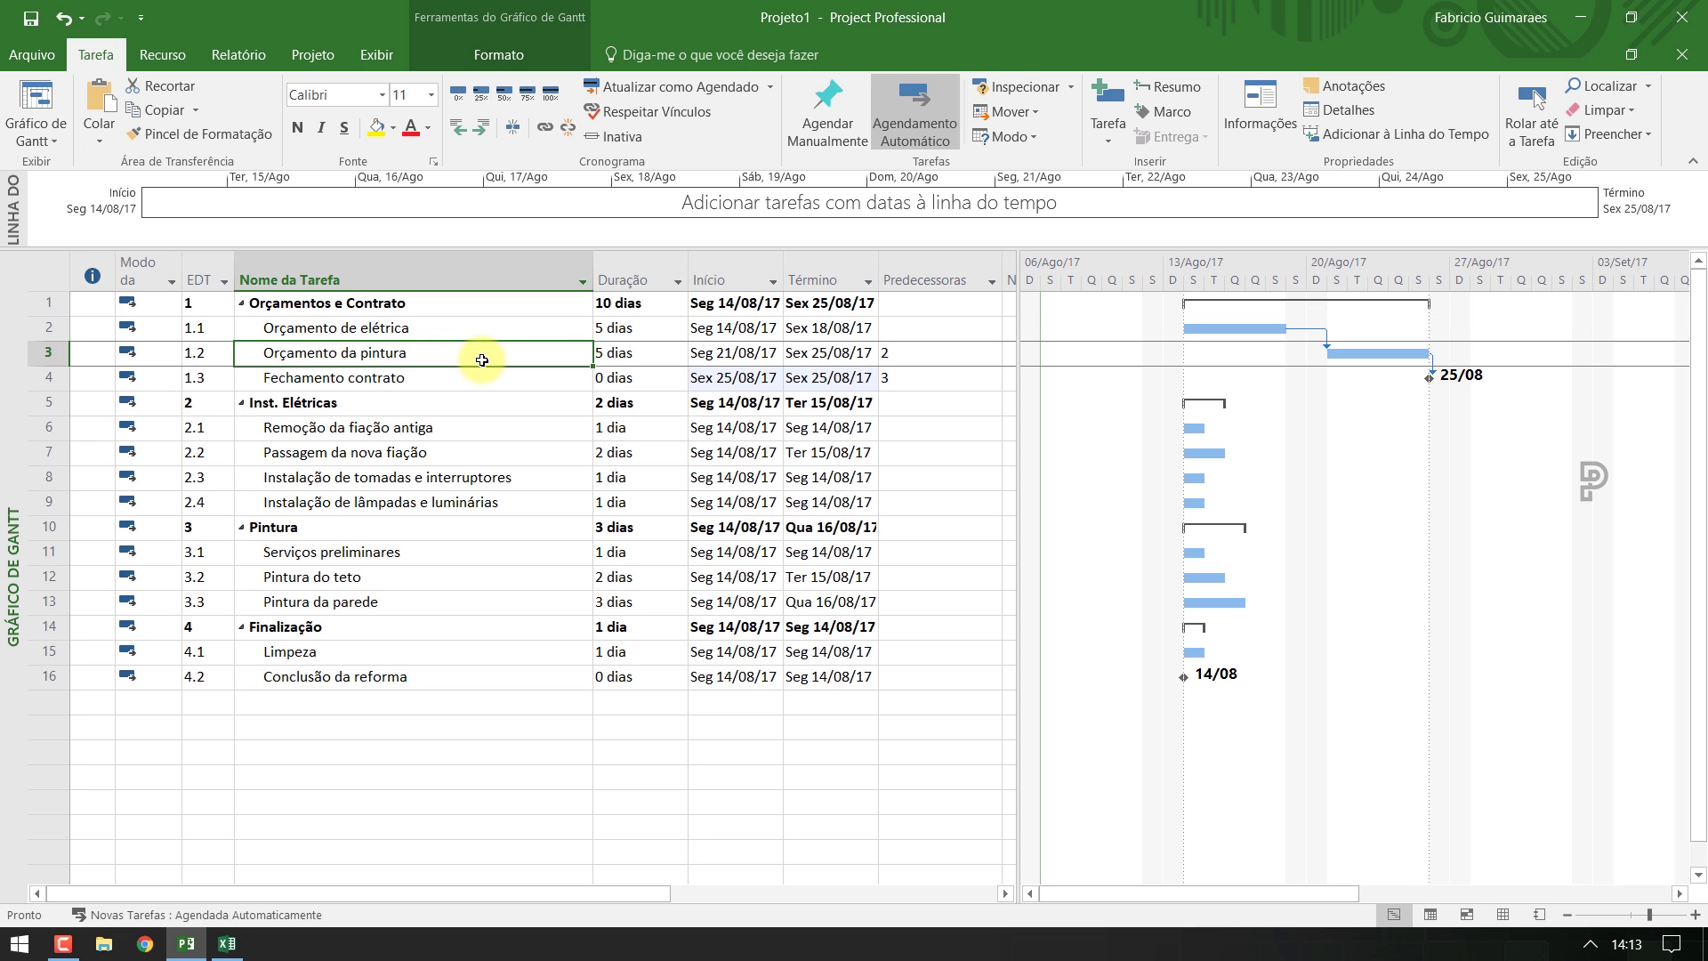
# Show the task details form for Orçamento da pintura with its predecessors and successors, keeping the whole task list visible above
pyautogui.click(930, 352)
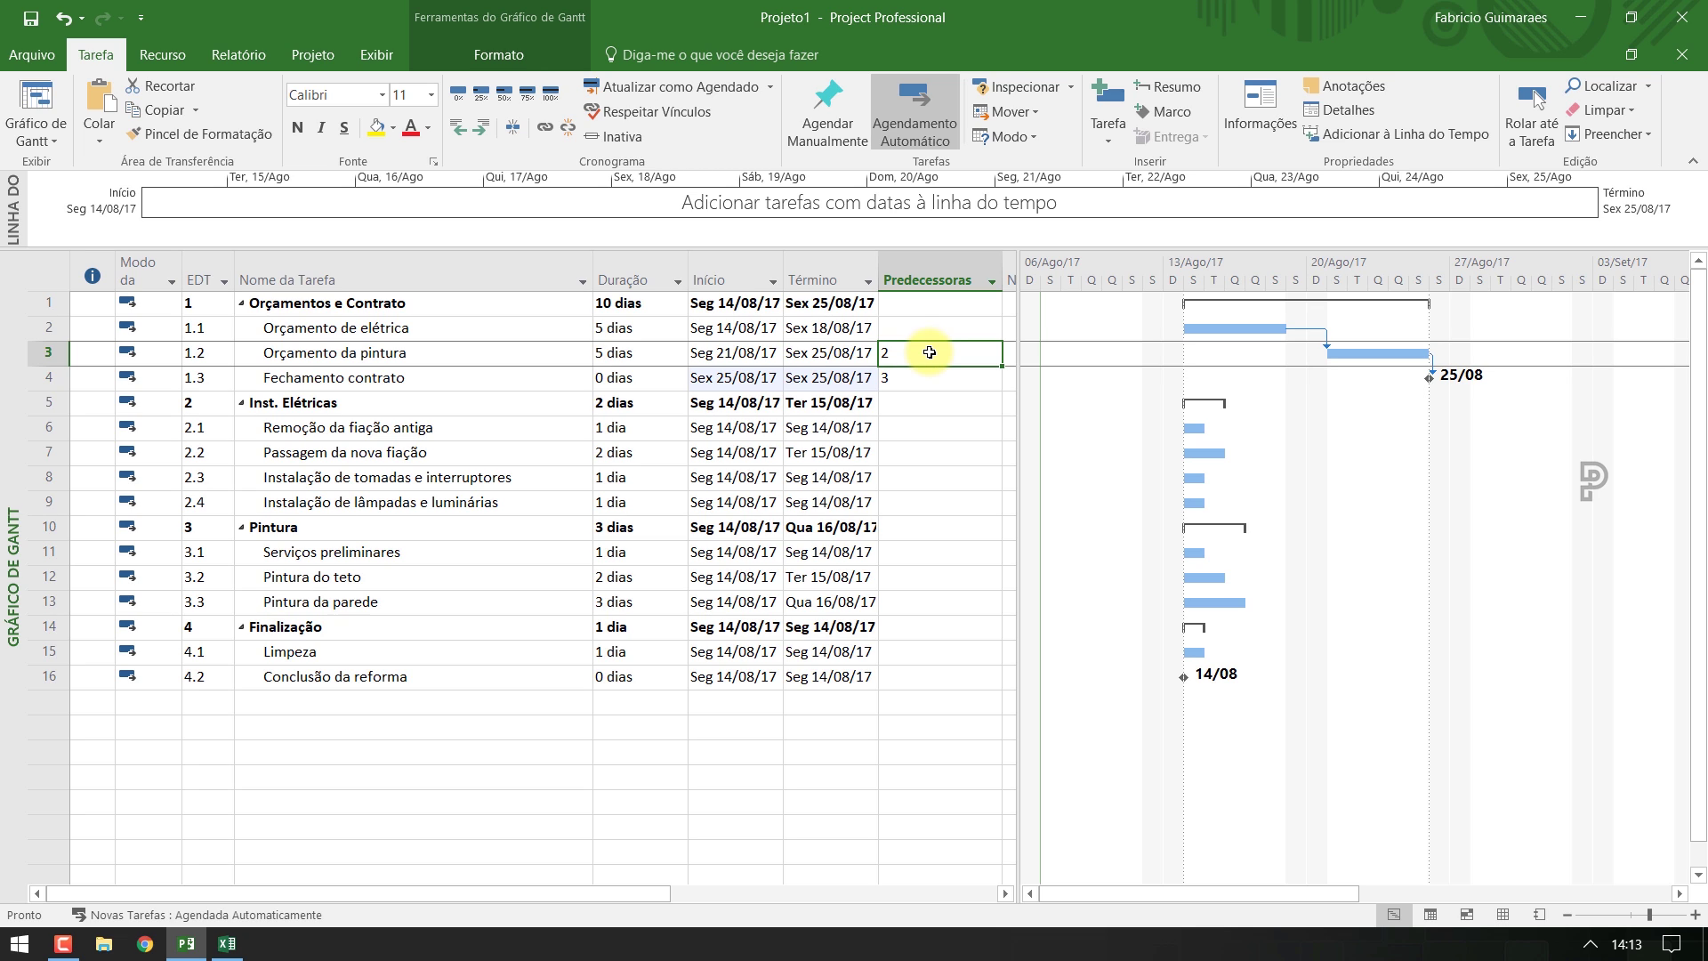
pyautogui.click(367, 59)
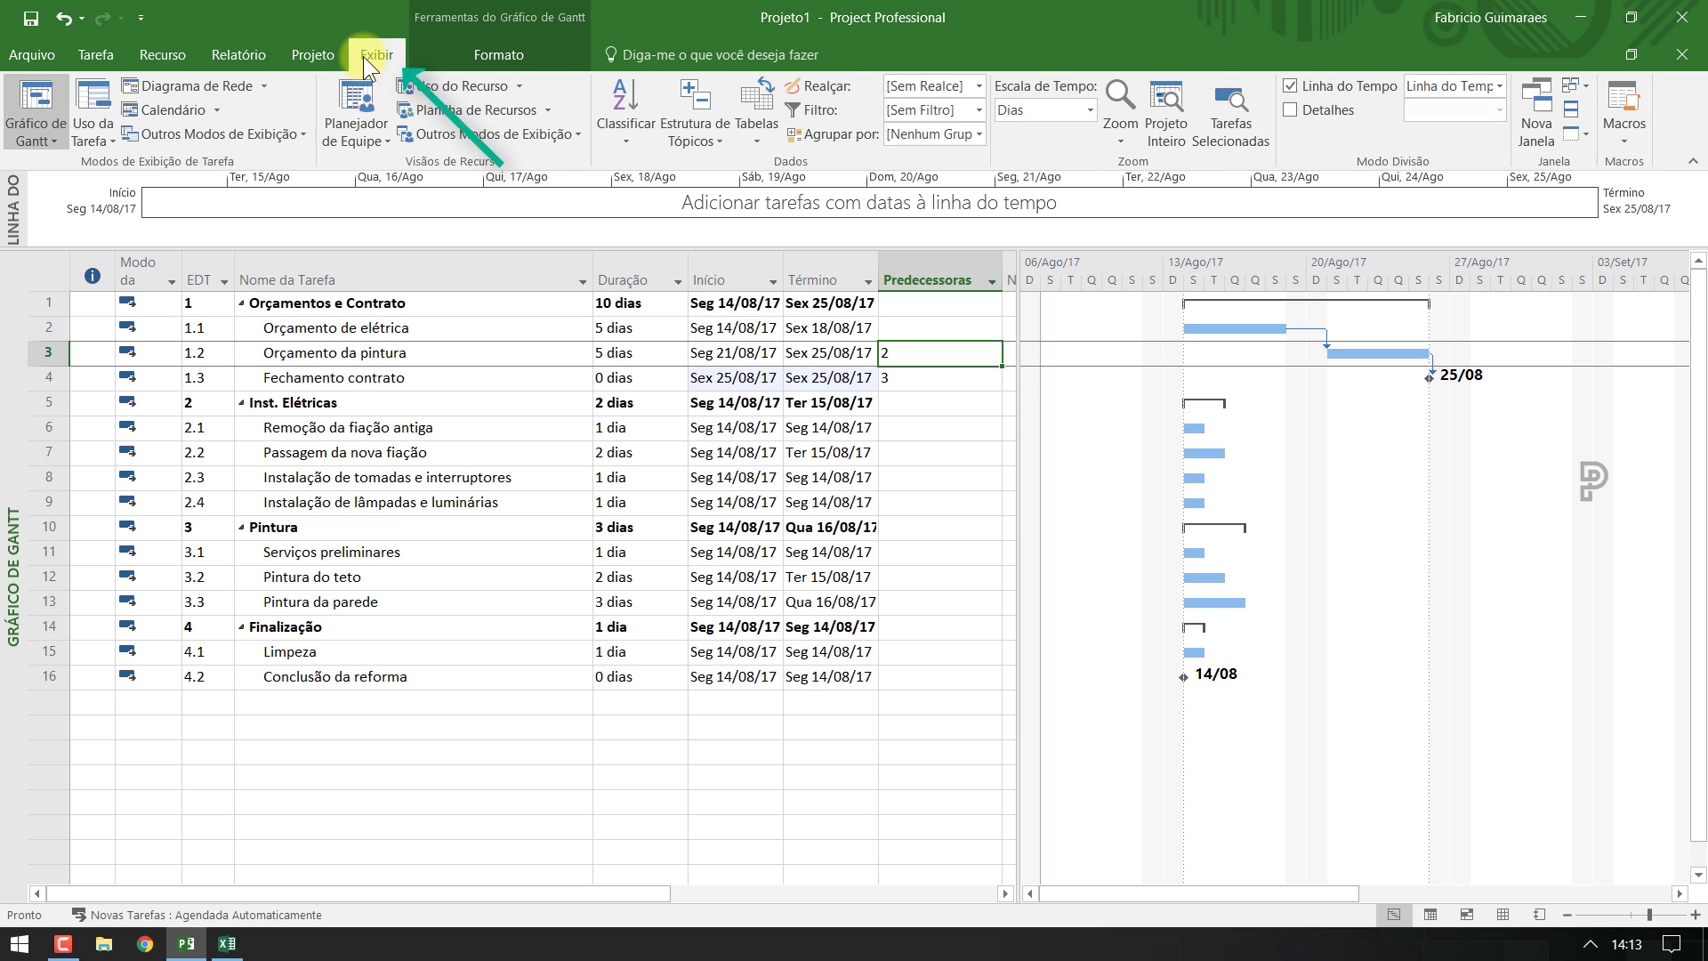
pyautogui.click(1290, 110)
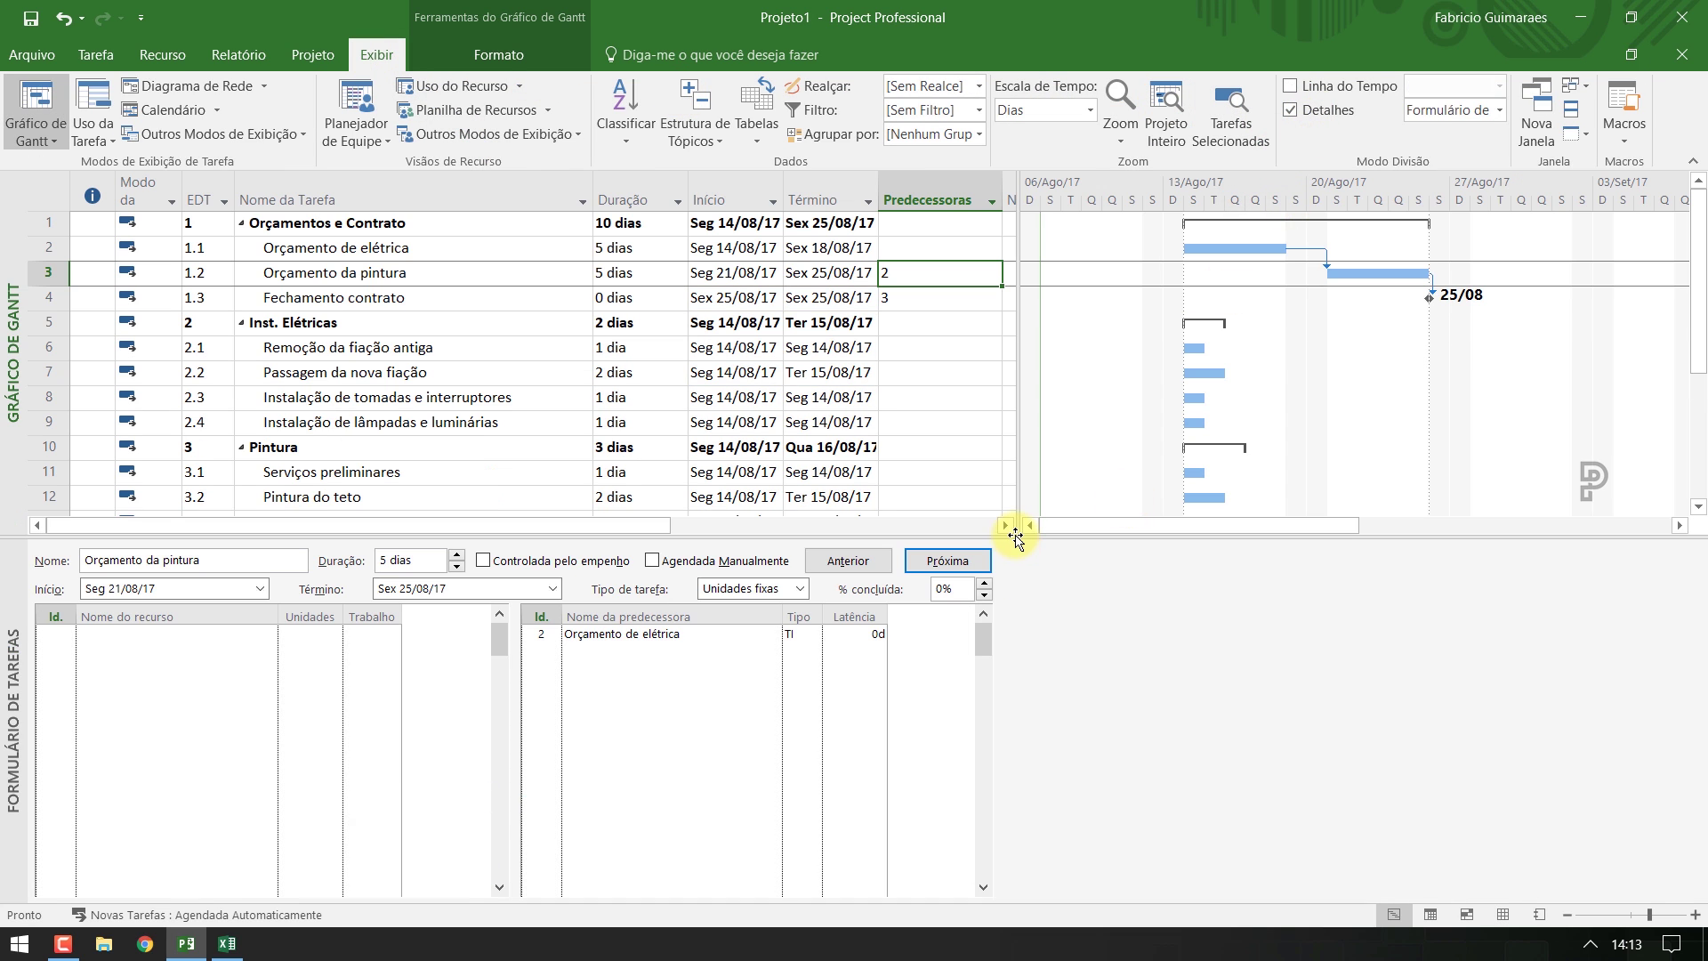
pyautogui.moveTo(953, 537); pyautogui.dragTo(935, 652)
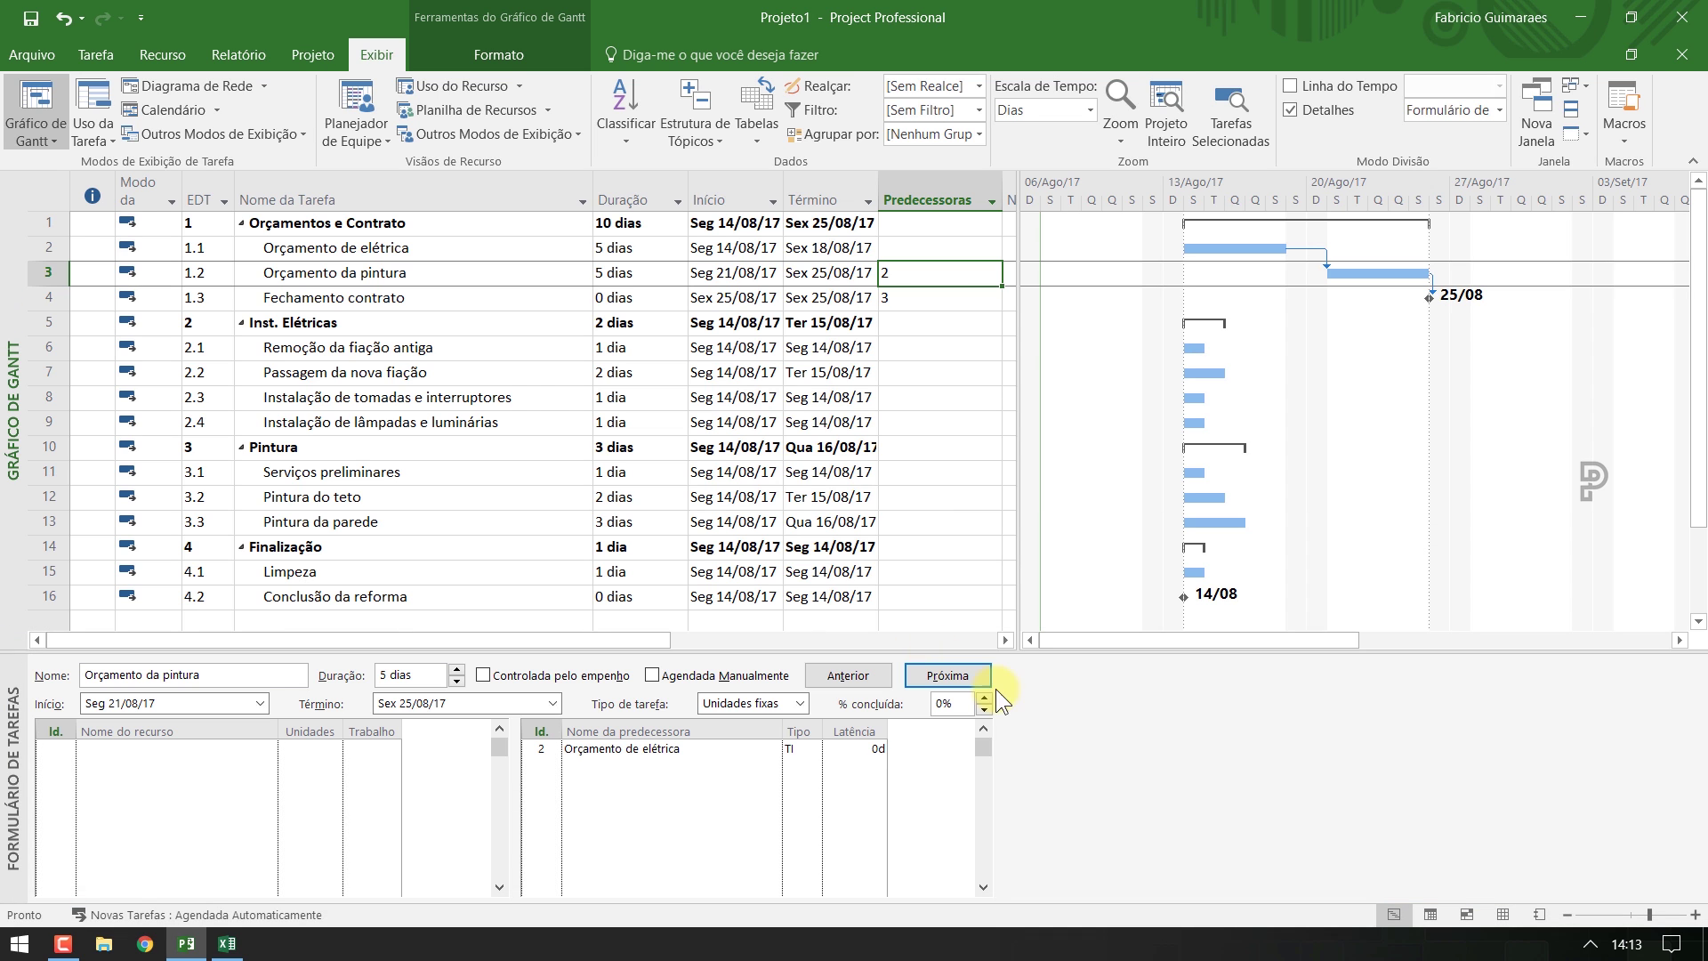
pyautogui.rightClick(1156, 740)
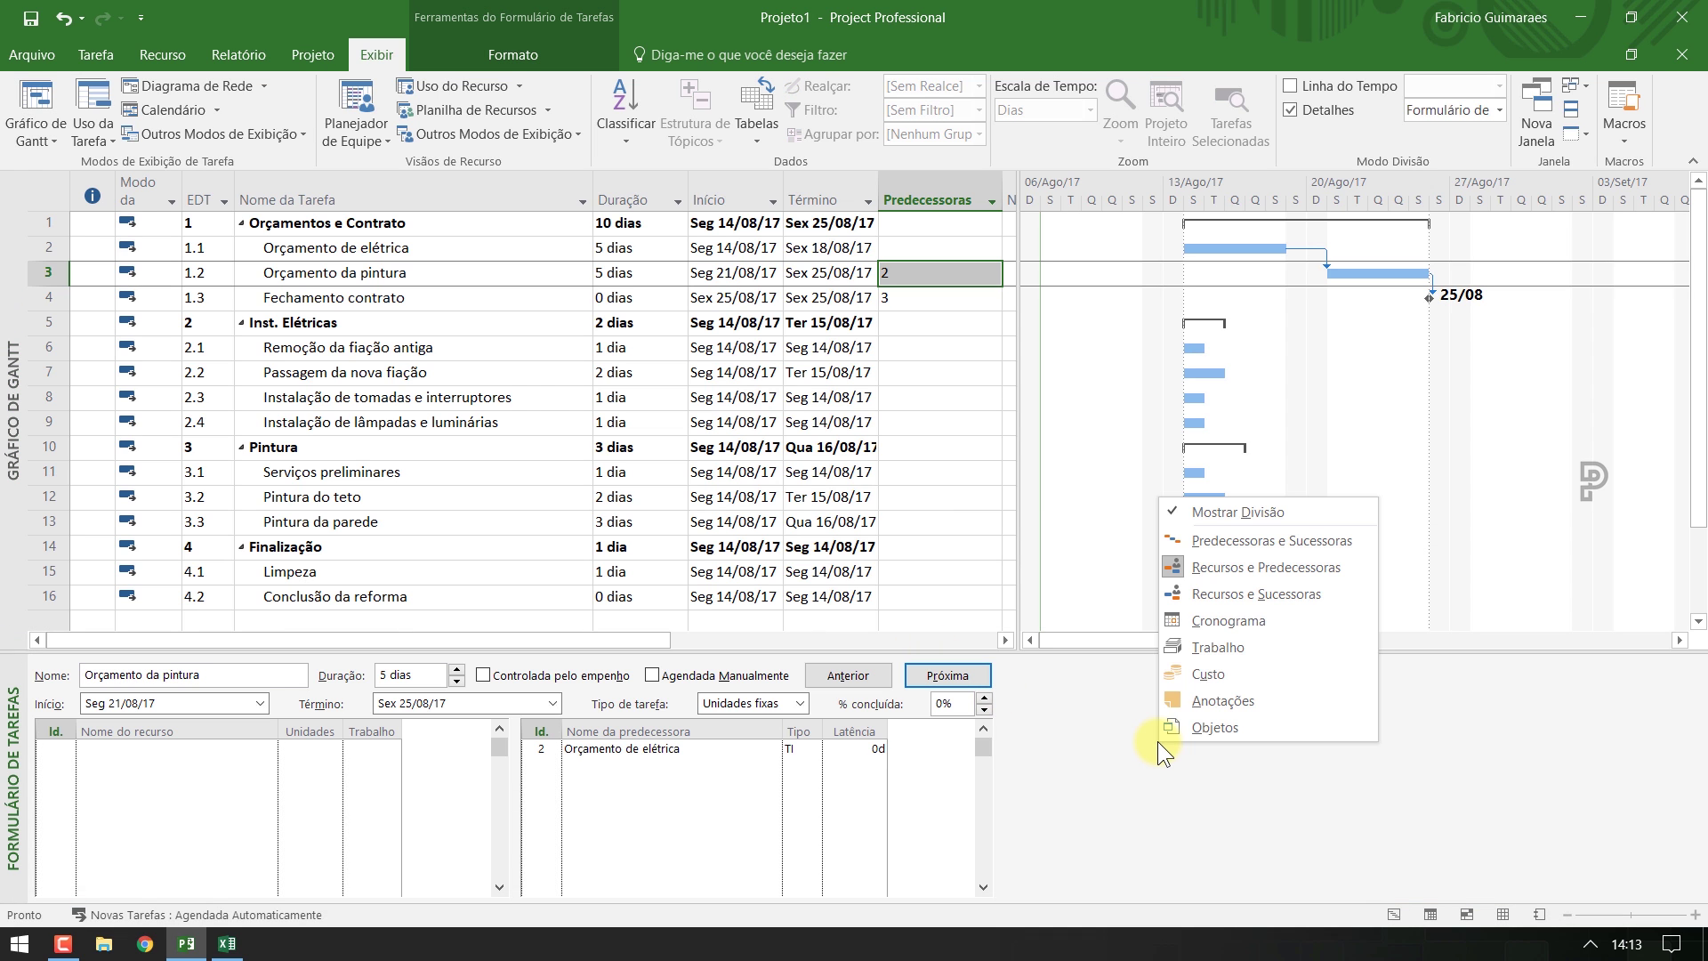
pyautogui.click(1251, 543)
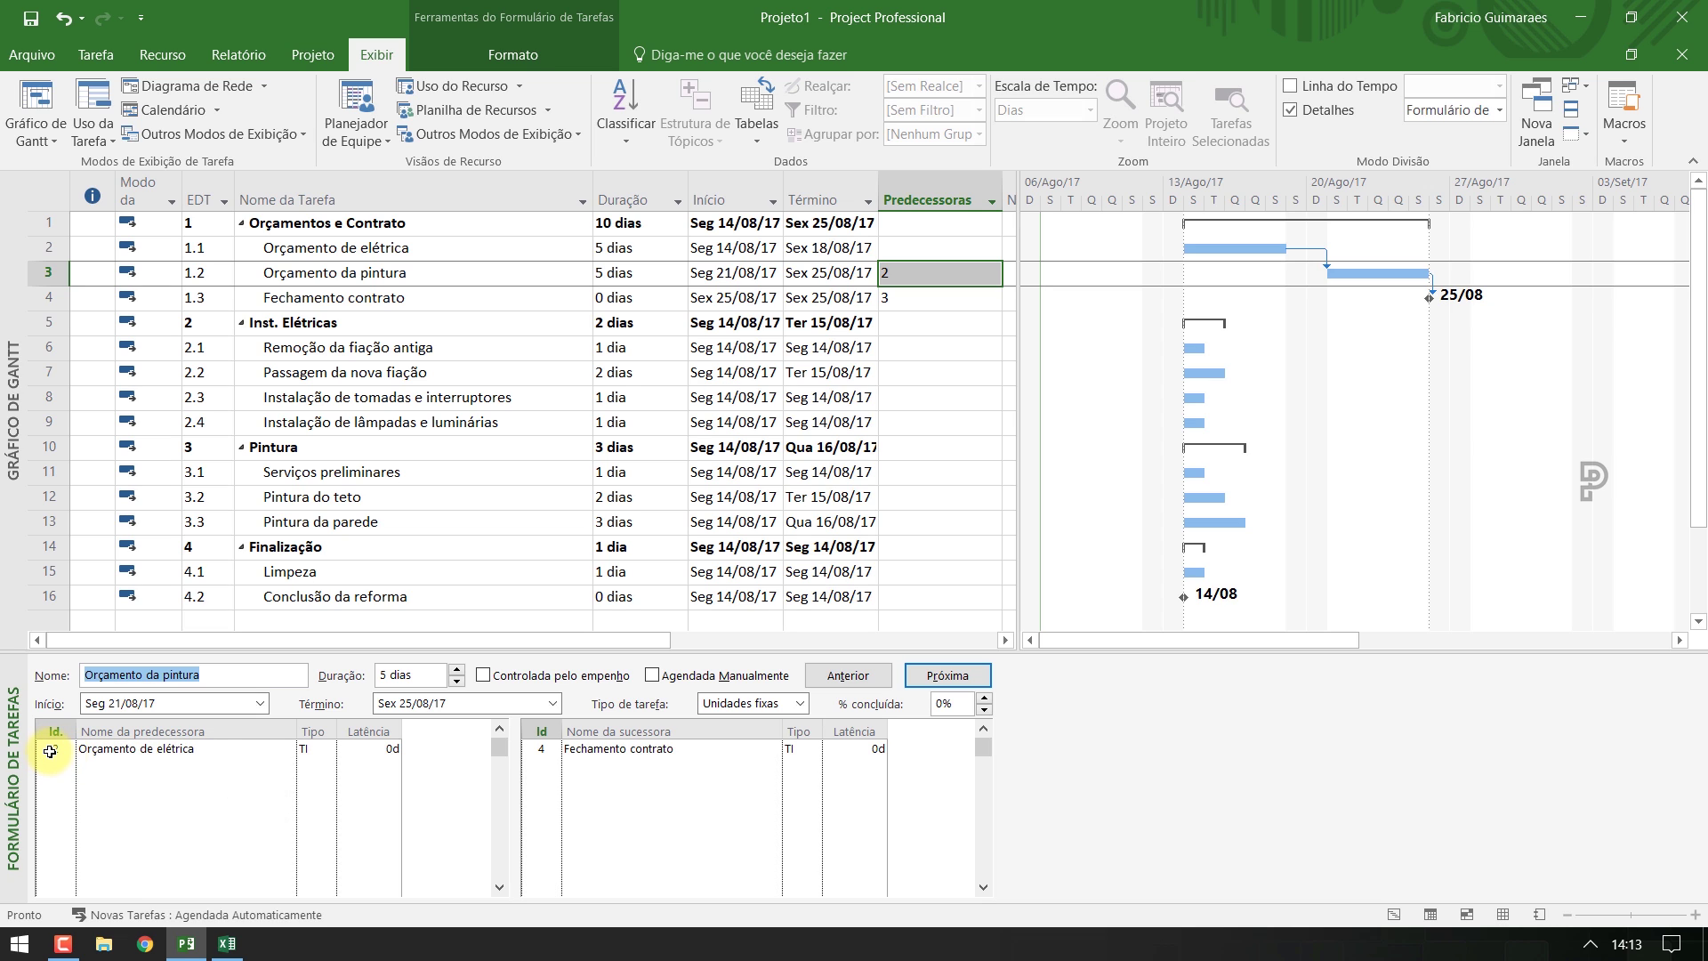
# Change the link type between Orçamento de elétrica and Orçamento da pintura to II
pyautogui.click(320, 748)
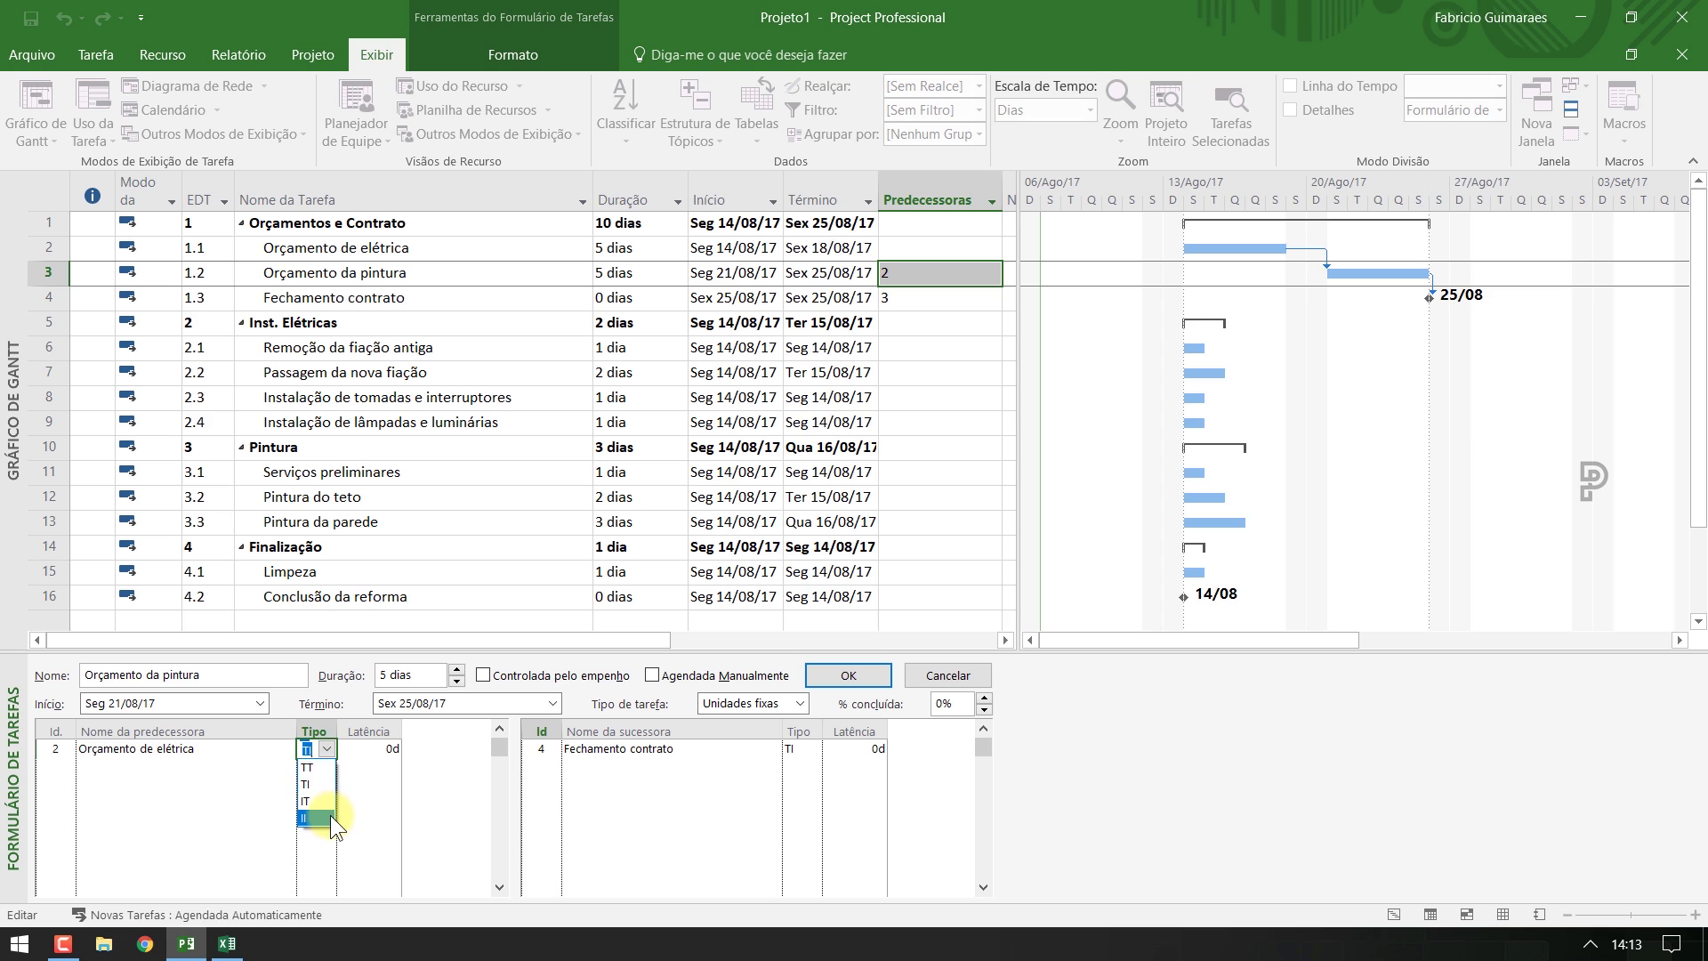
pyautogui.click(330, 816)
pyautogui.click(878, 682)
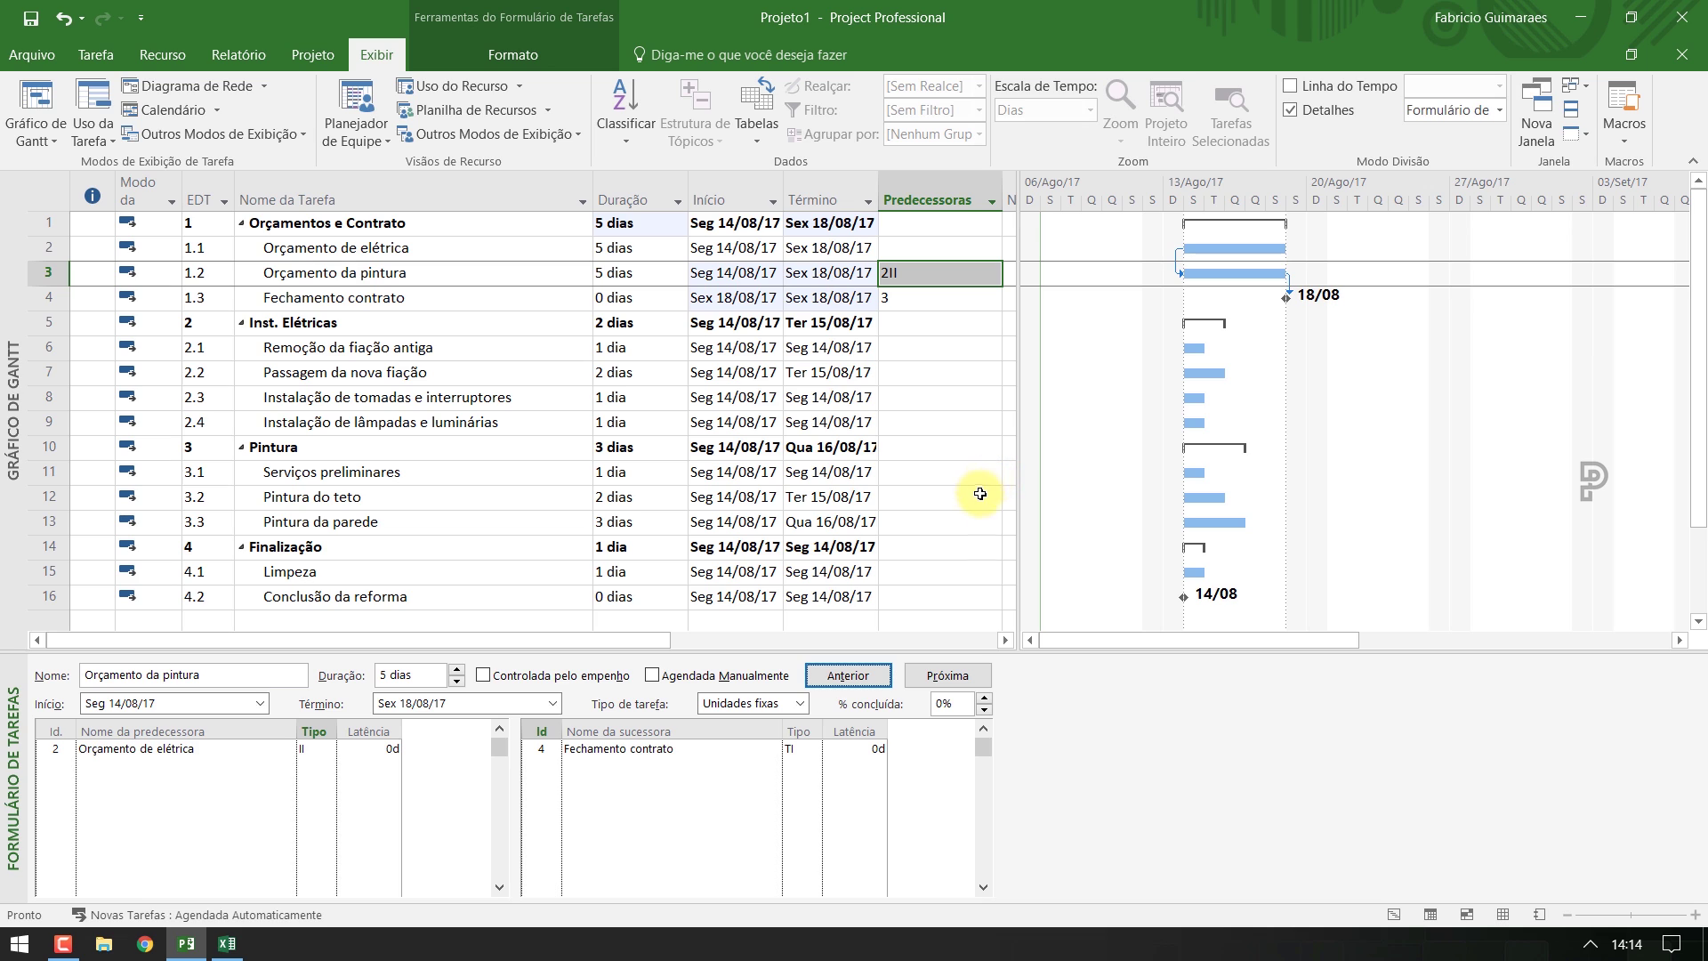
# Review the workbook's predecessors for the remaining tasks, from Remoção da fiação antiga to Conclusão da reforma
pyautogui.click(941, 347)
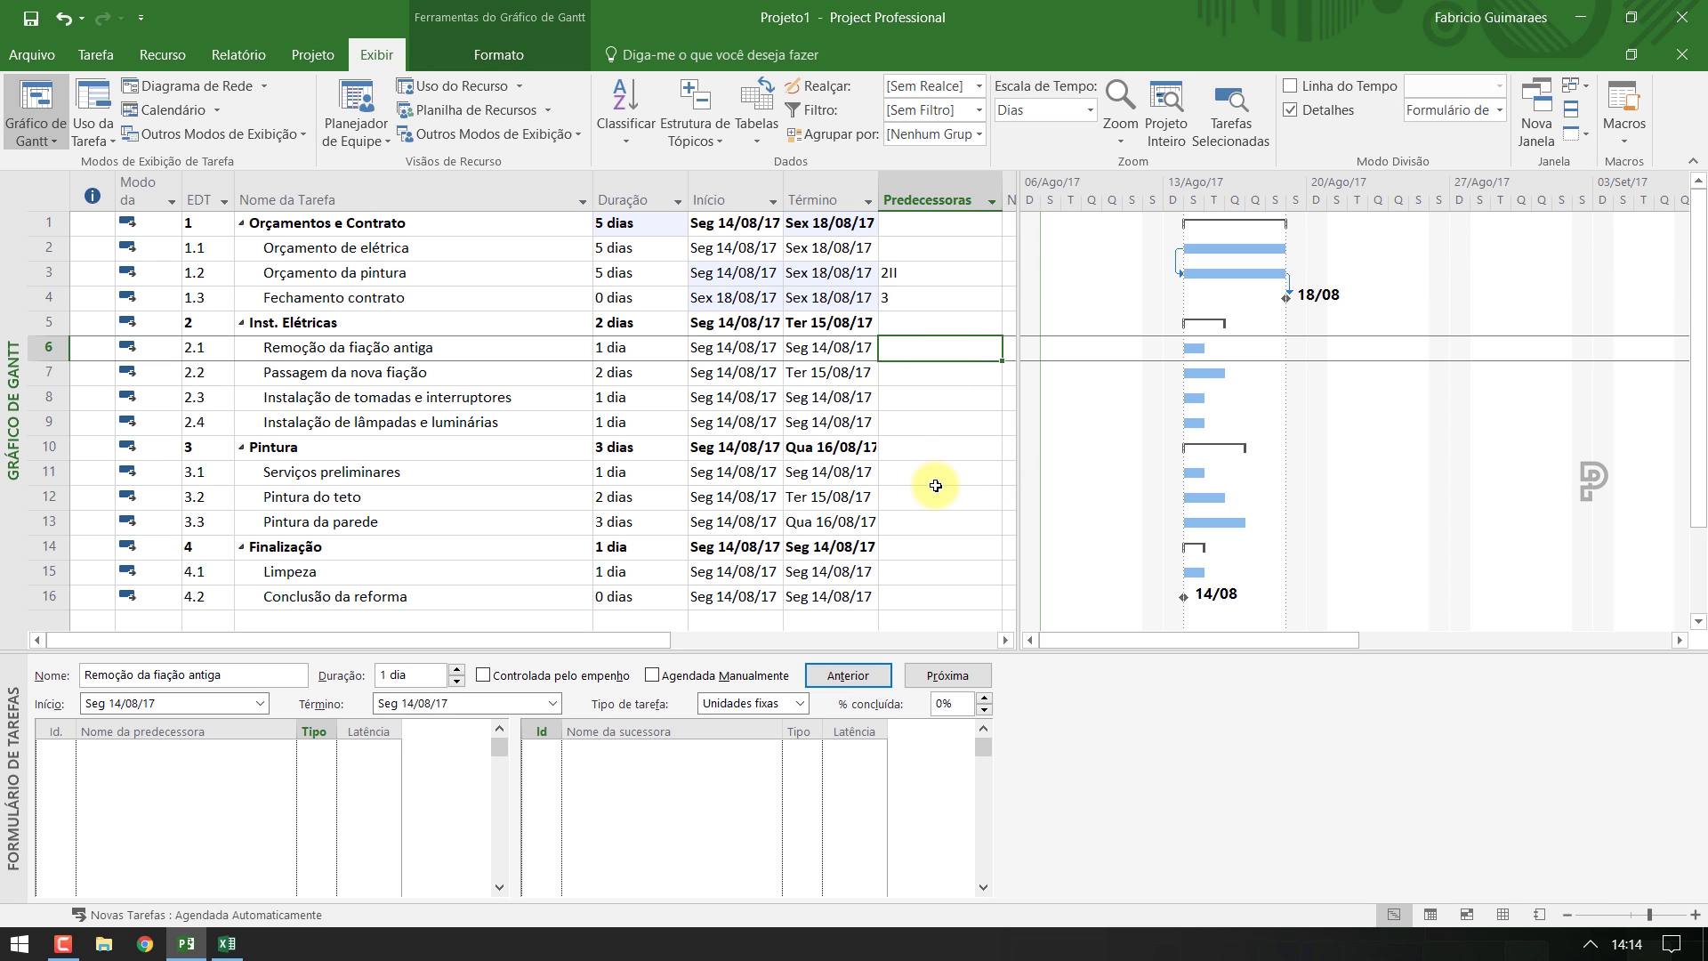
pyautogui.click(228, 944)
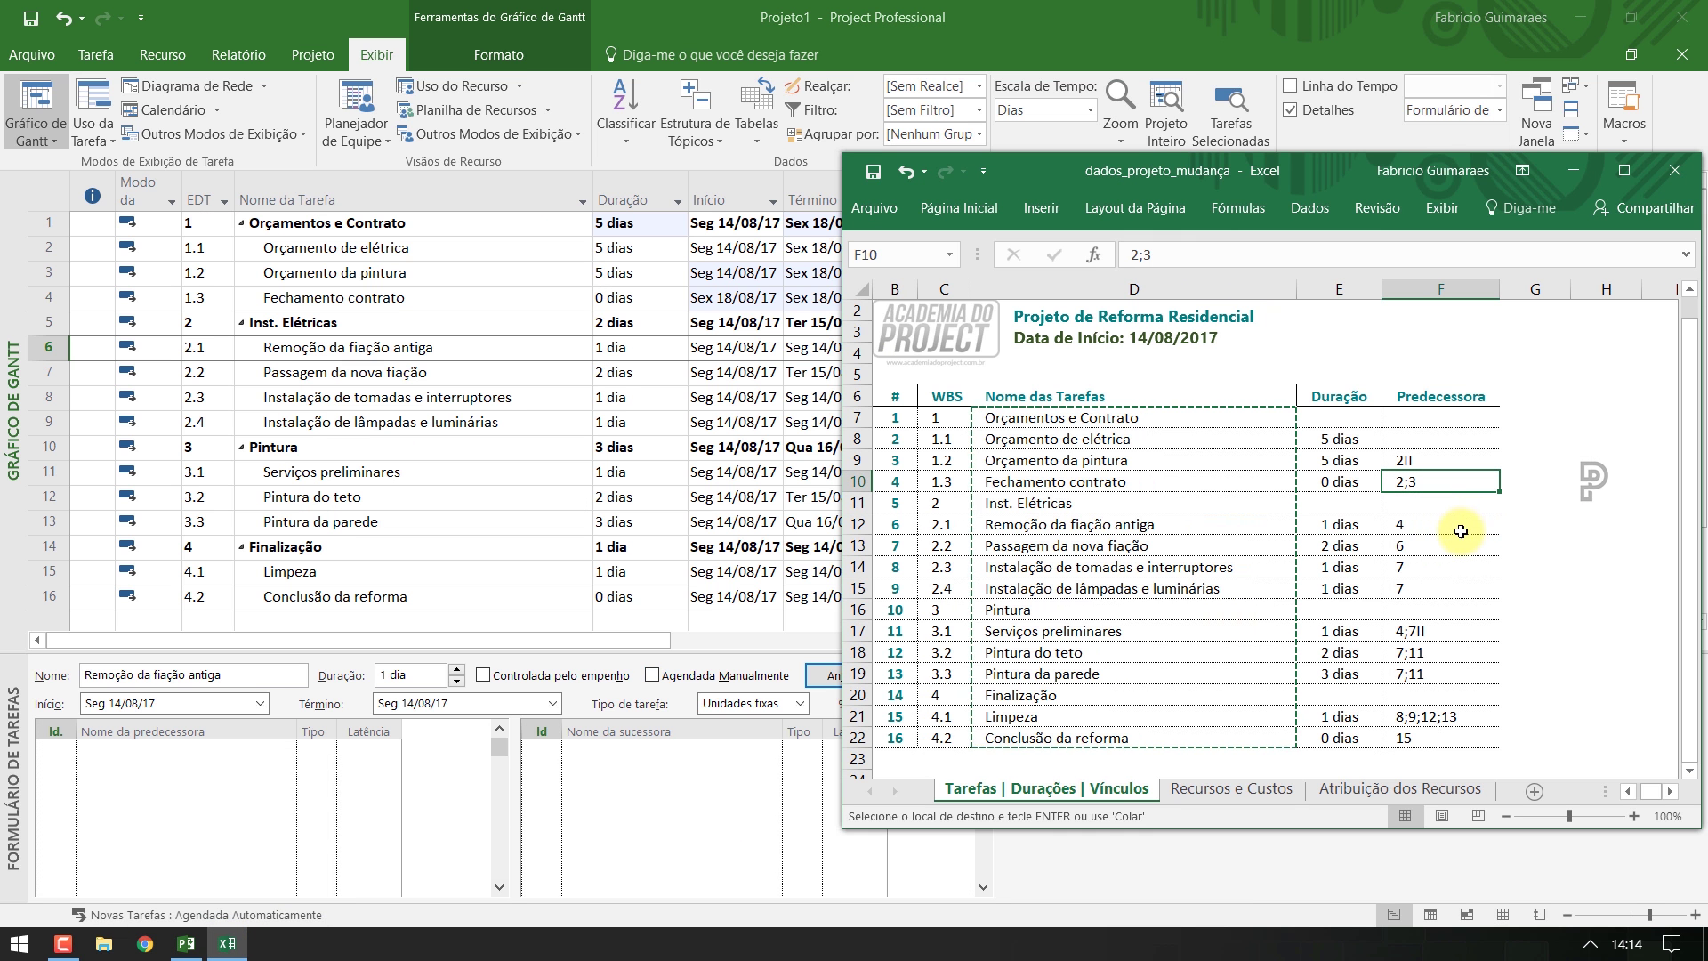
pyautogui.click(1443, 551)
pyautogui.moveTo(1441, 481); pyautogui.dragTo(1418, 725)
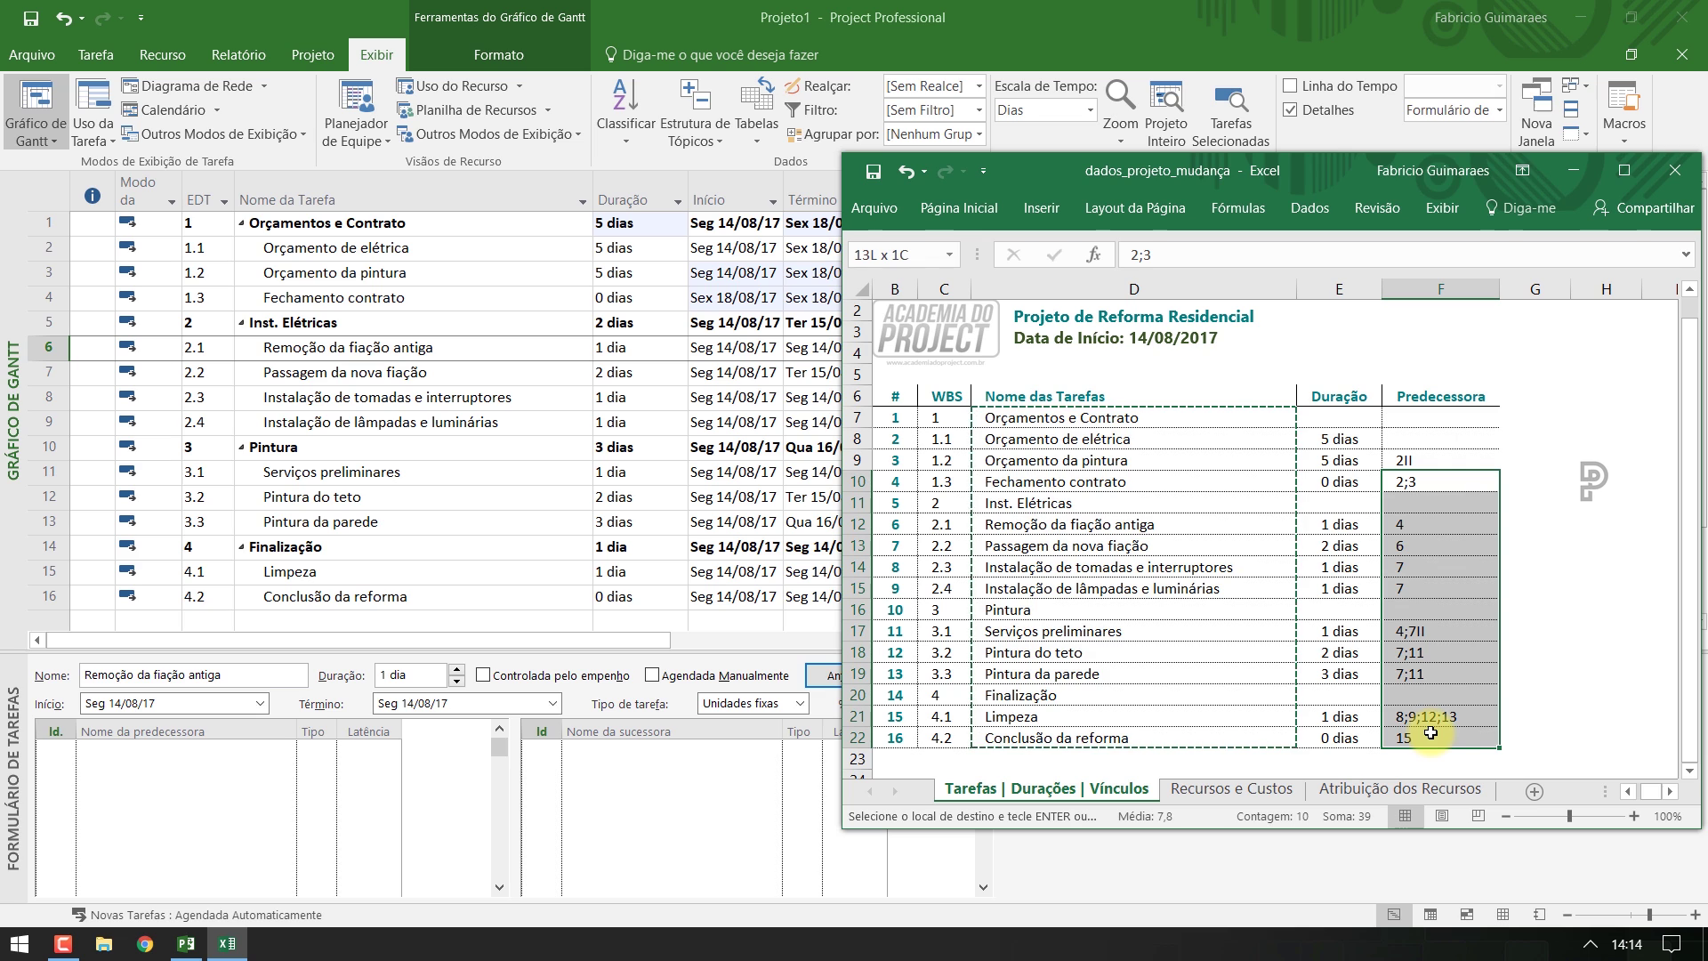
pyautogui.click(1421, 525)
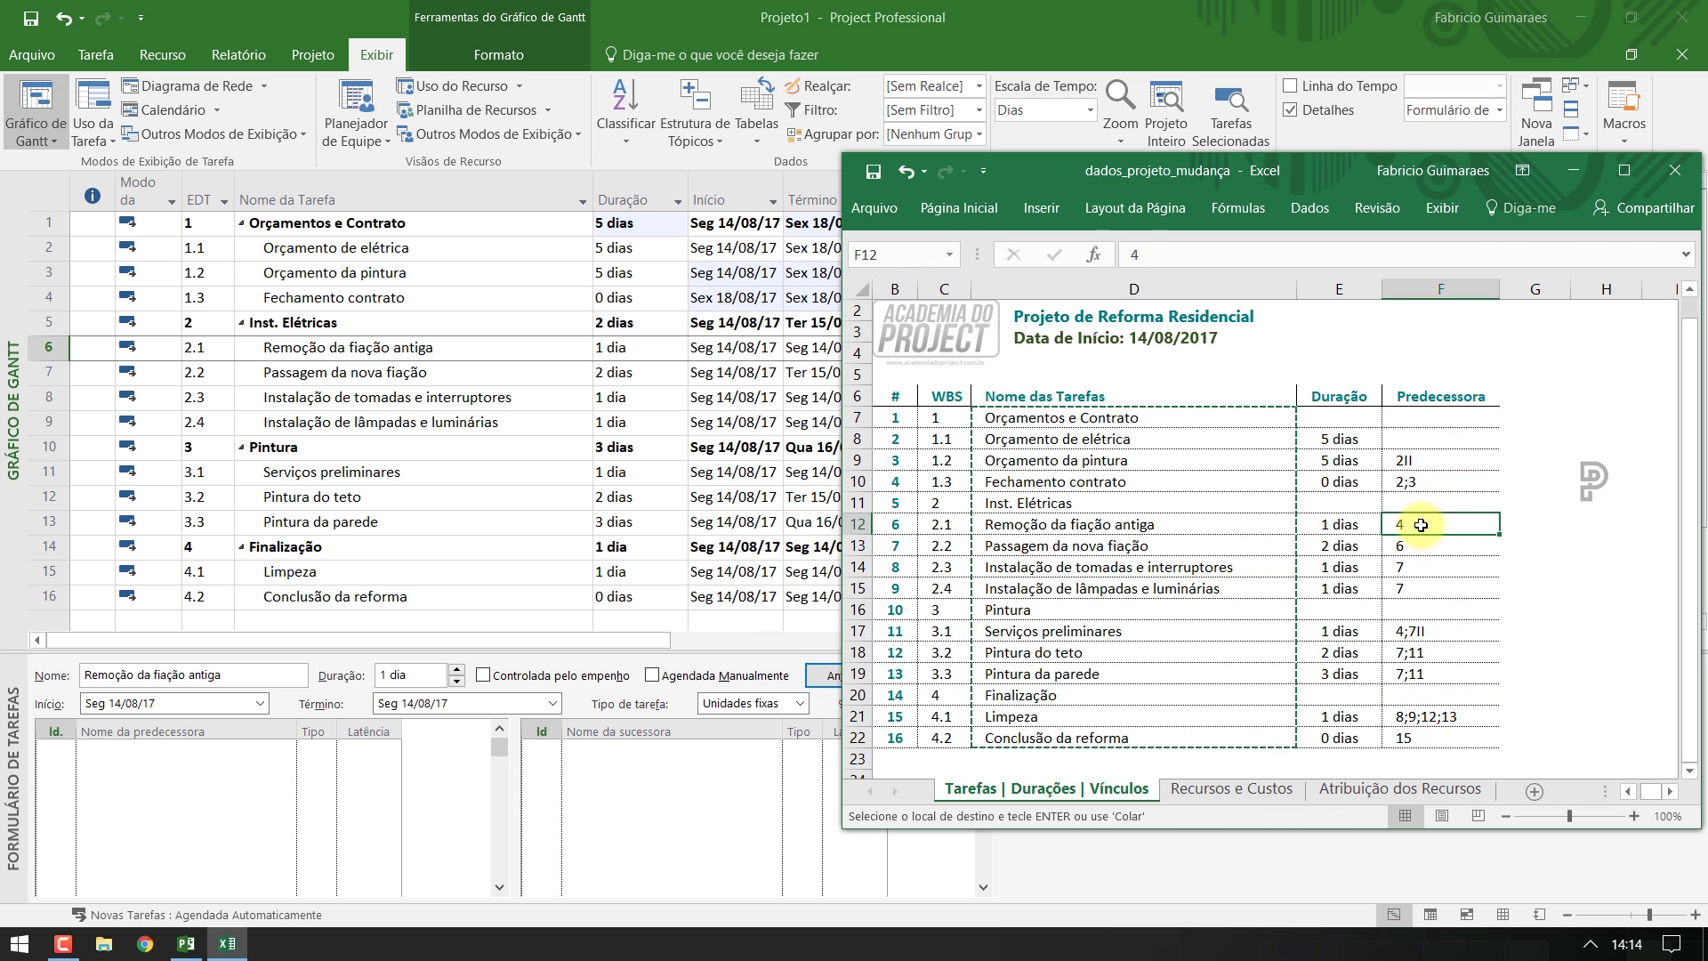
pyautogui.click(1222, 523)
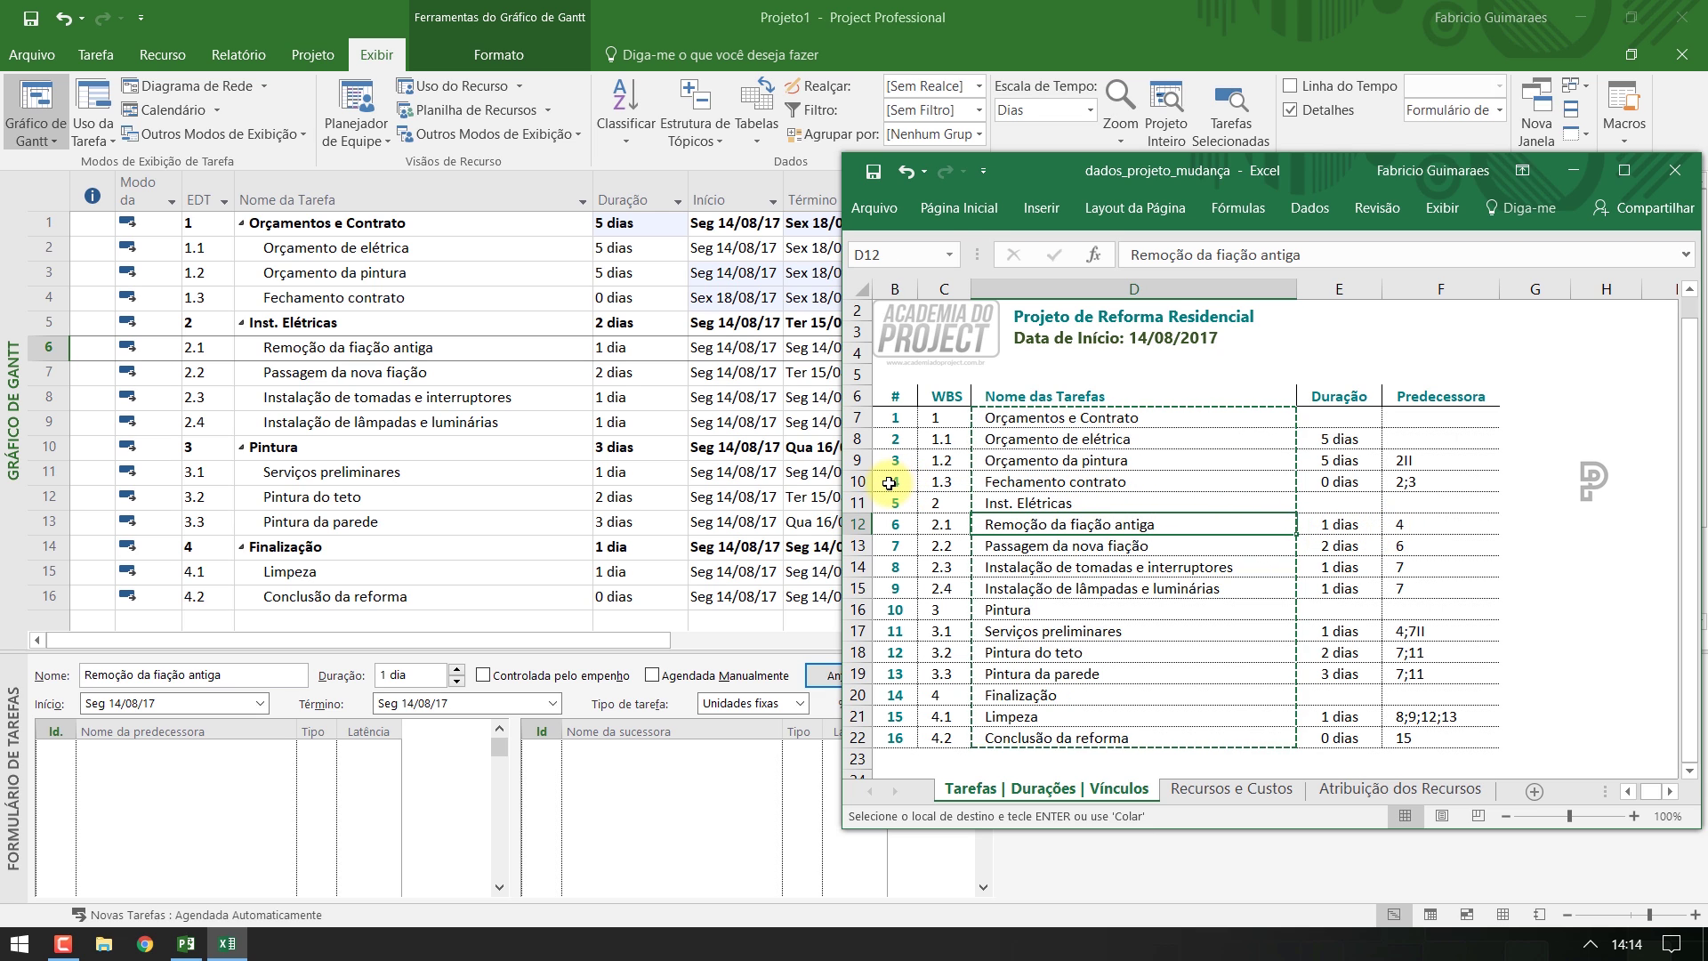
pyautogui.click(1219, 639)
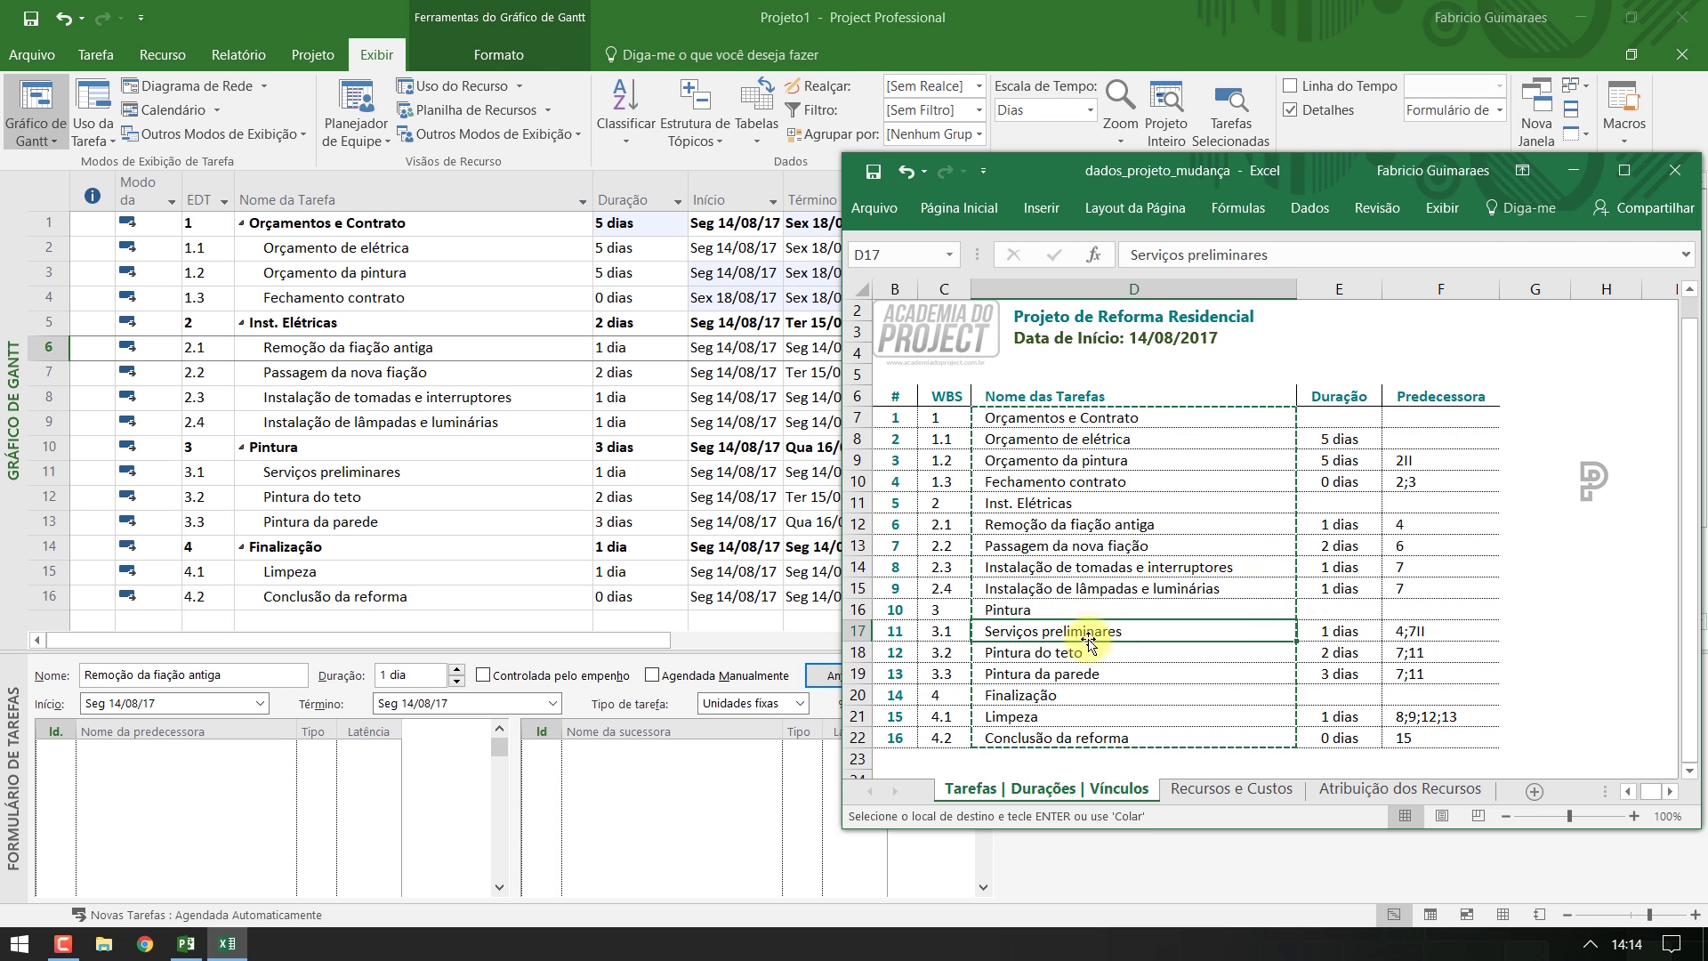
# Copy the workbook's predecessors from Remoção da fiação antiga to Conclusão da reforma and paste them into Project, starting at task 6
pyautogui.moveTo(1415, 525); pyautogui.dragTo(1439, 738)
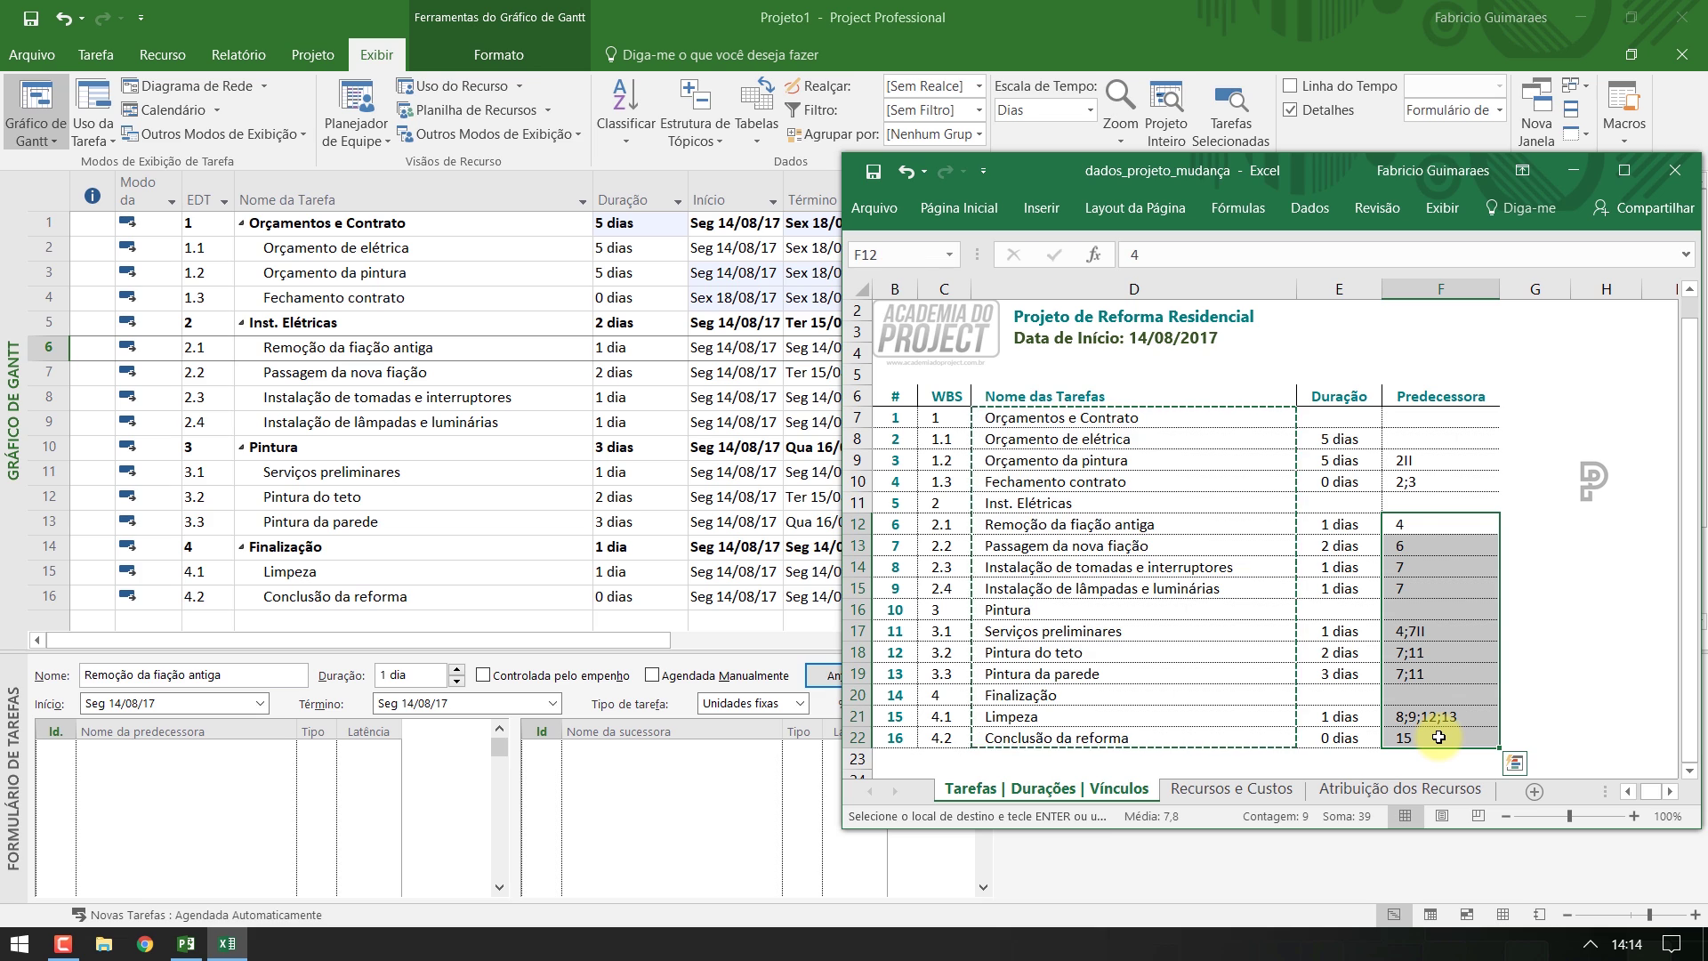
pyautogui.hotkey('ctrl', 'c')
pyautogui.click(758, 424)
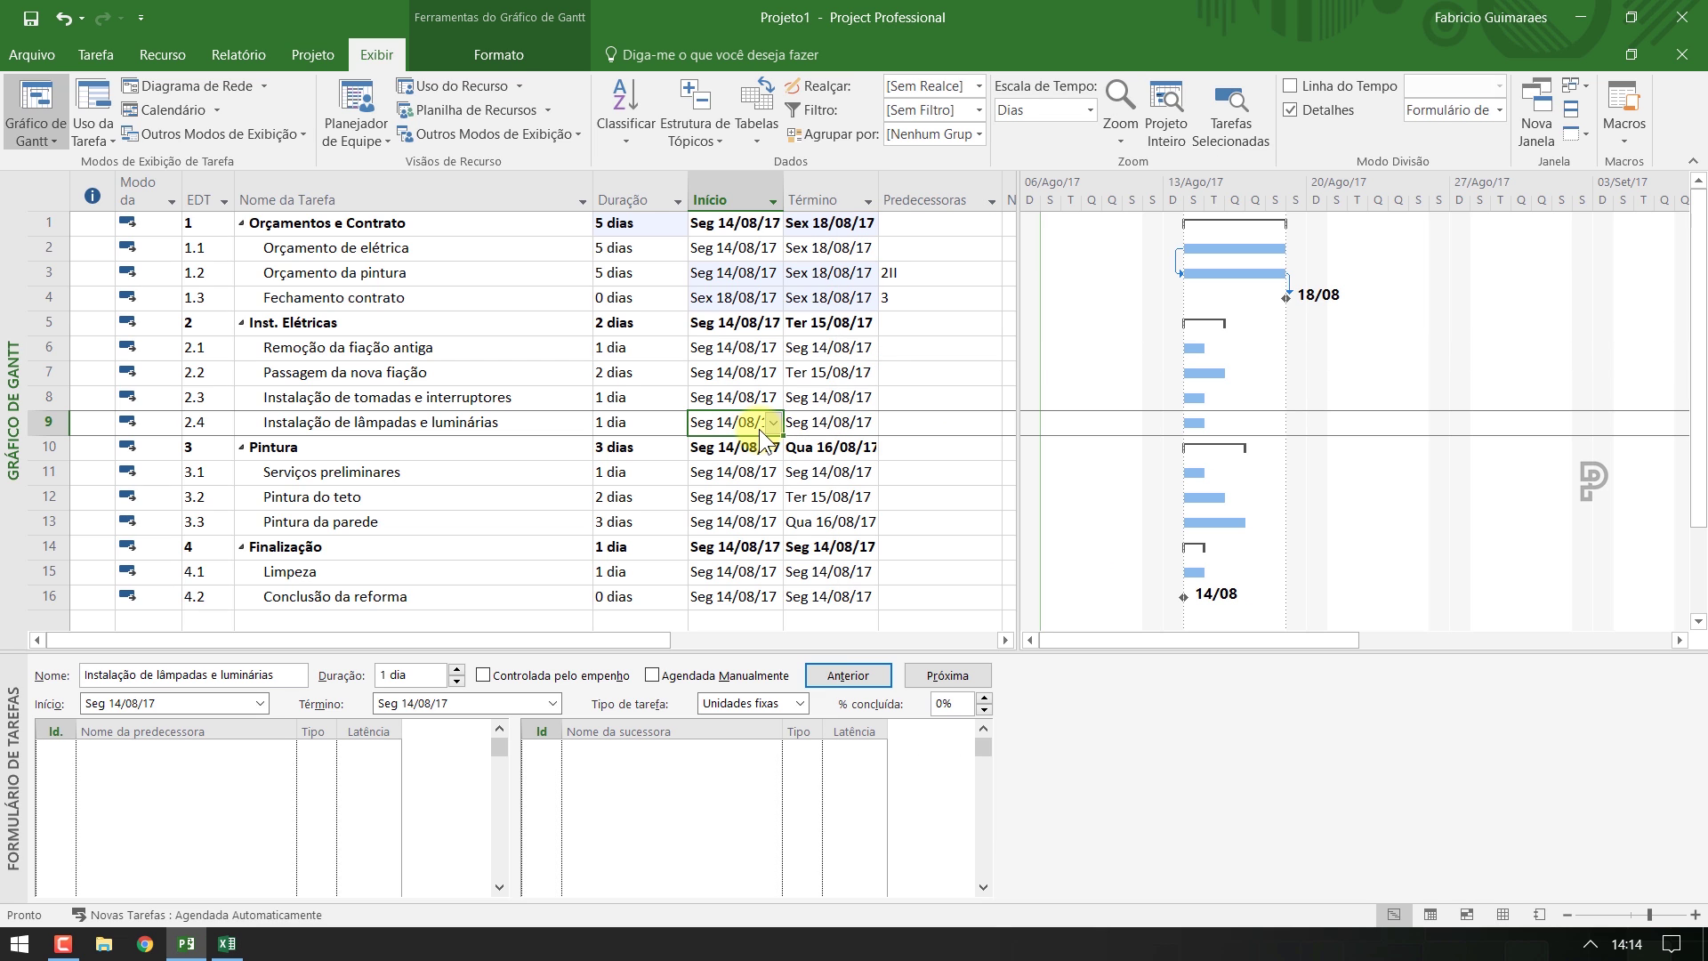
pyautogui.click(931, 350)
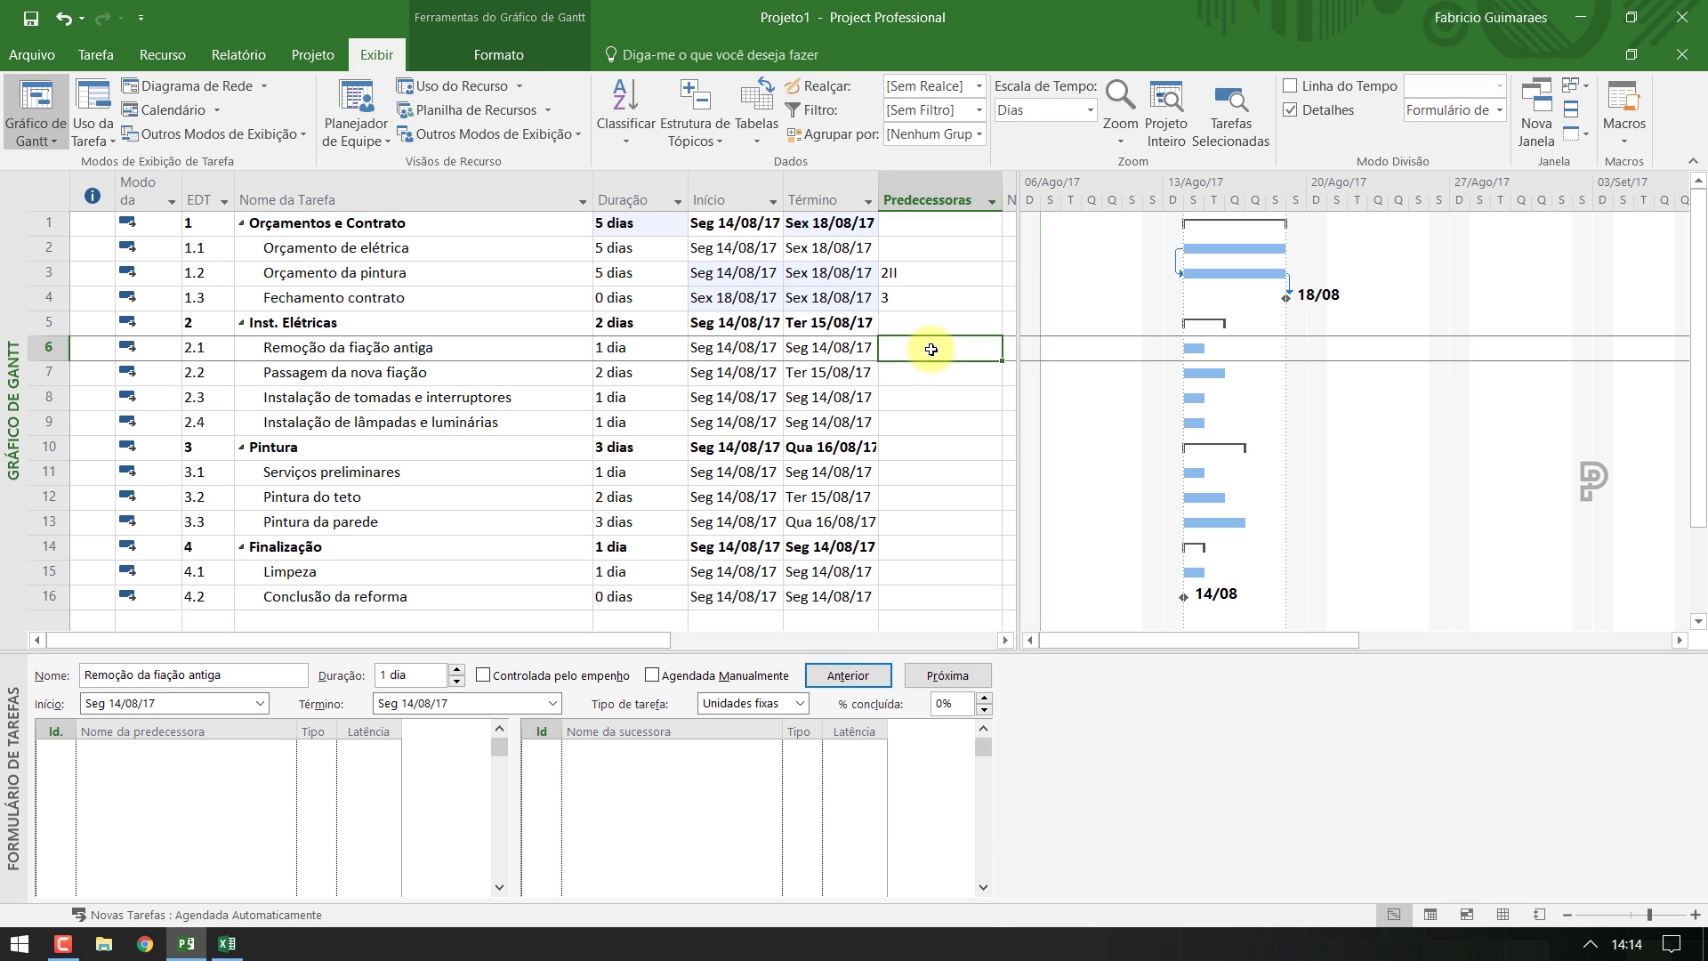
pyautogui.click(95, 55)
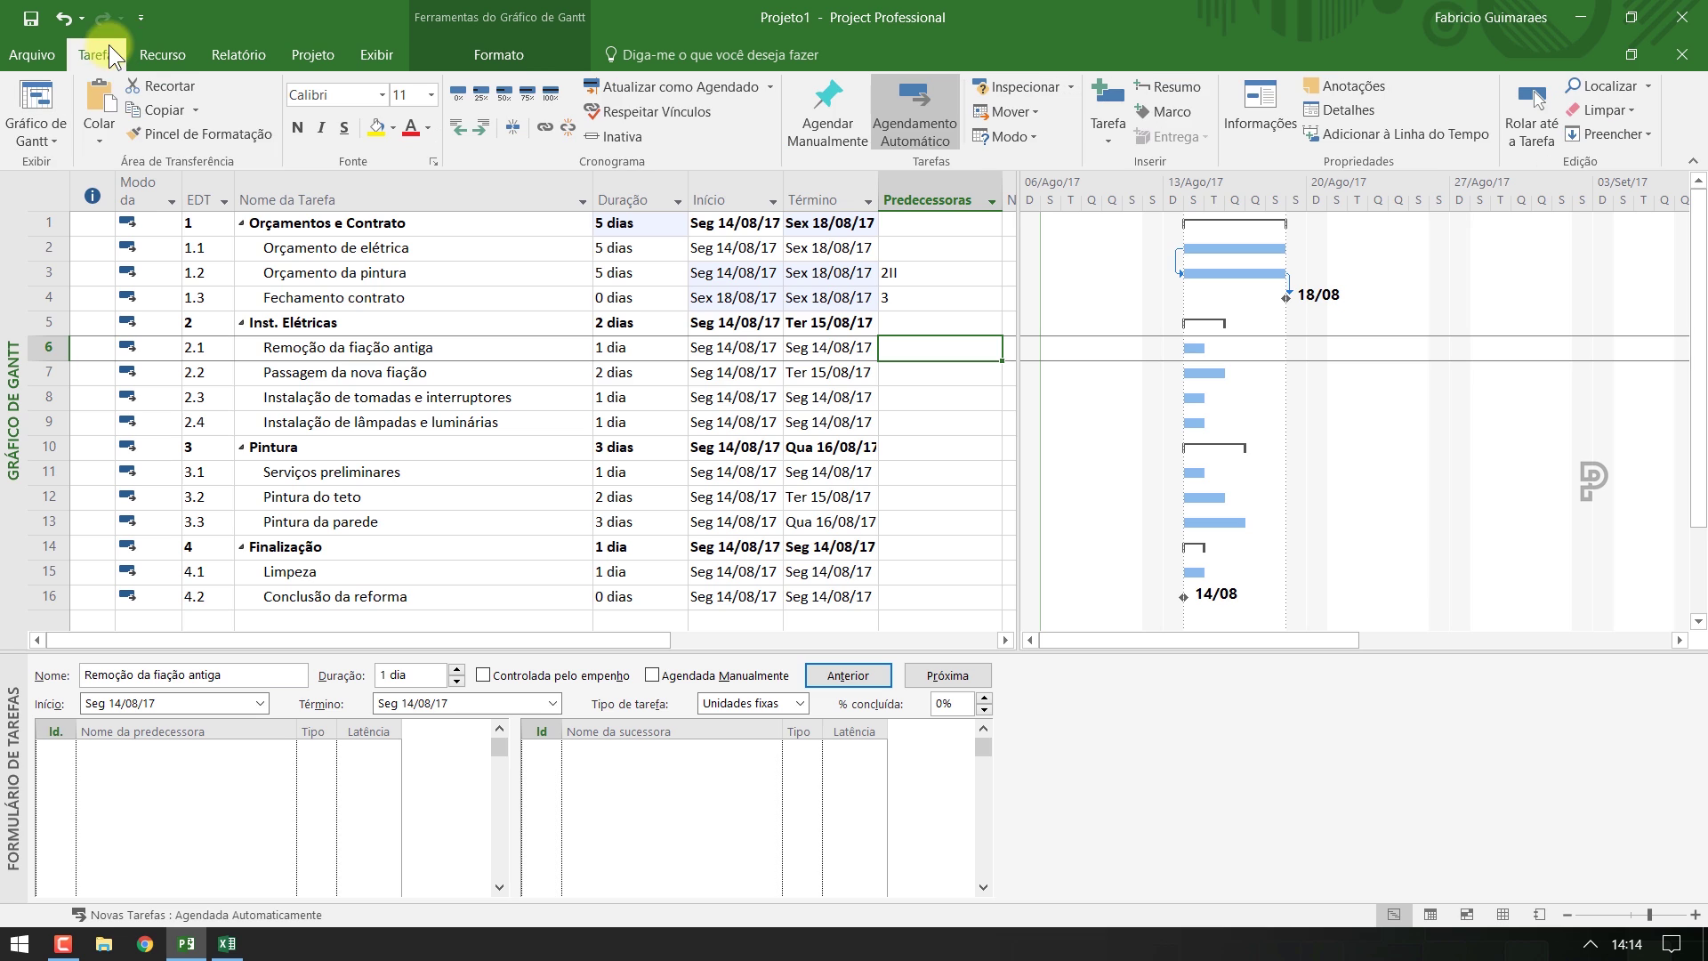
pyautogui.click(99, 96)
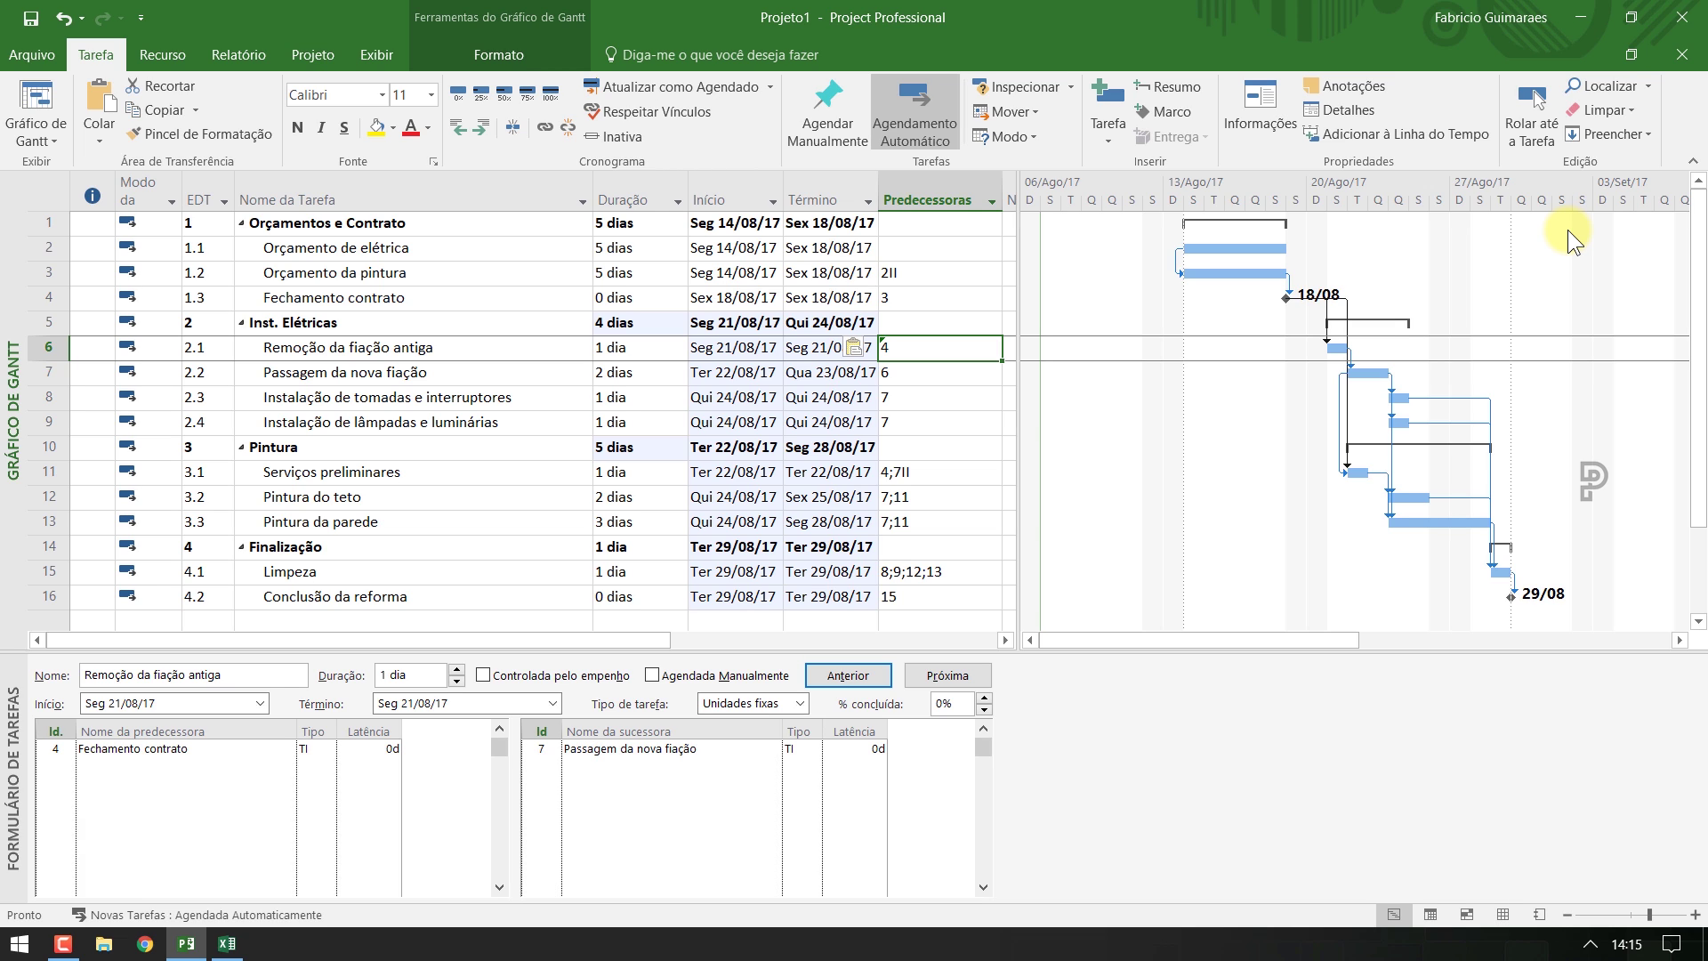
# Inspect the predecessors and successors of Limpeza and Pintura da parede in the task form
pyautogui.click(511, 574)
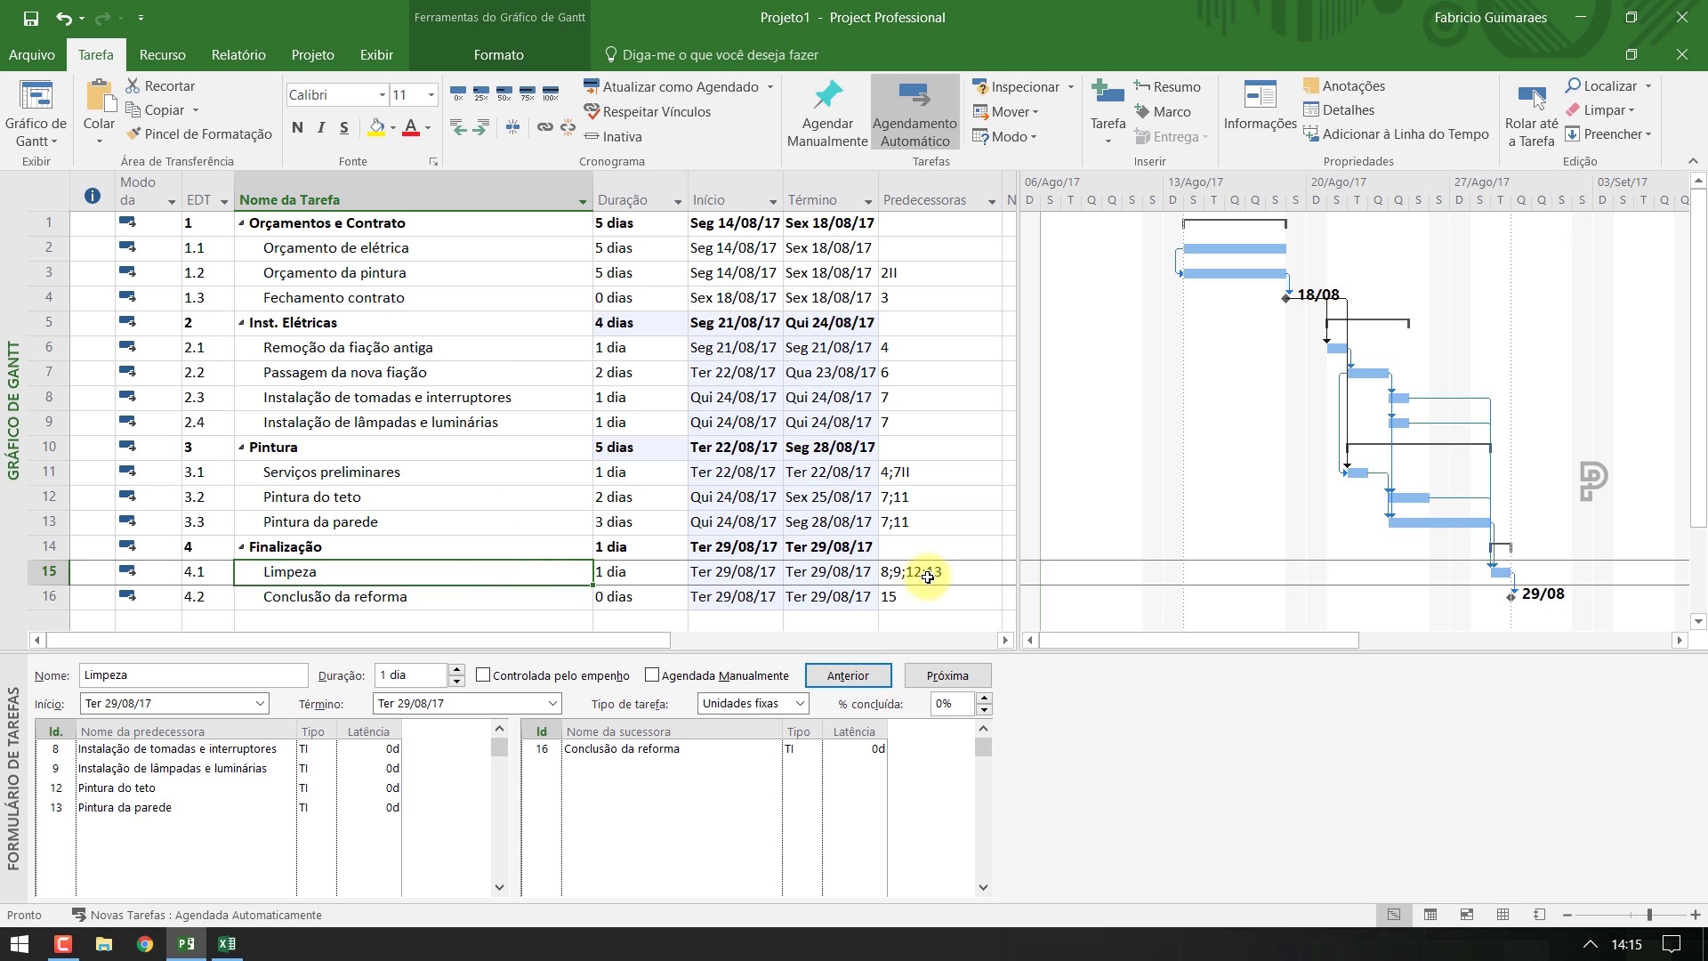
pyautogui.click(396, 520)
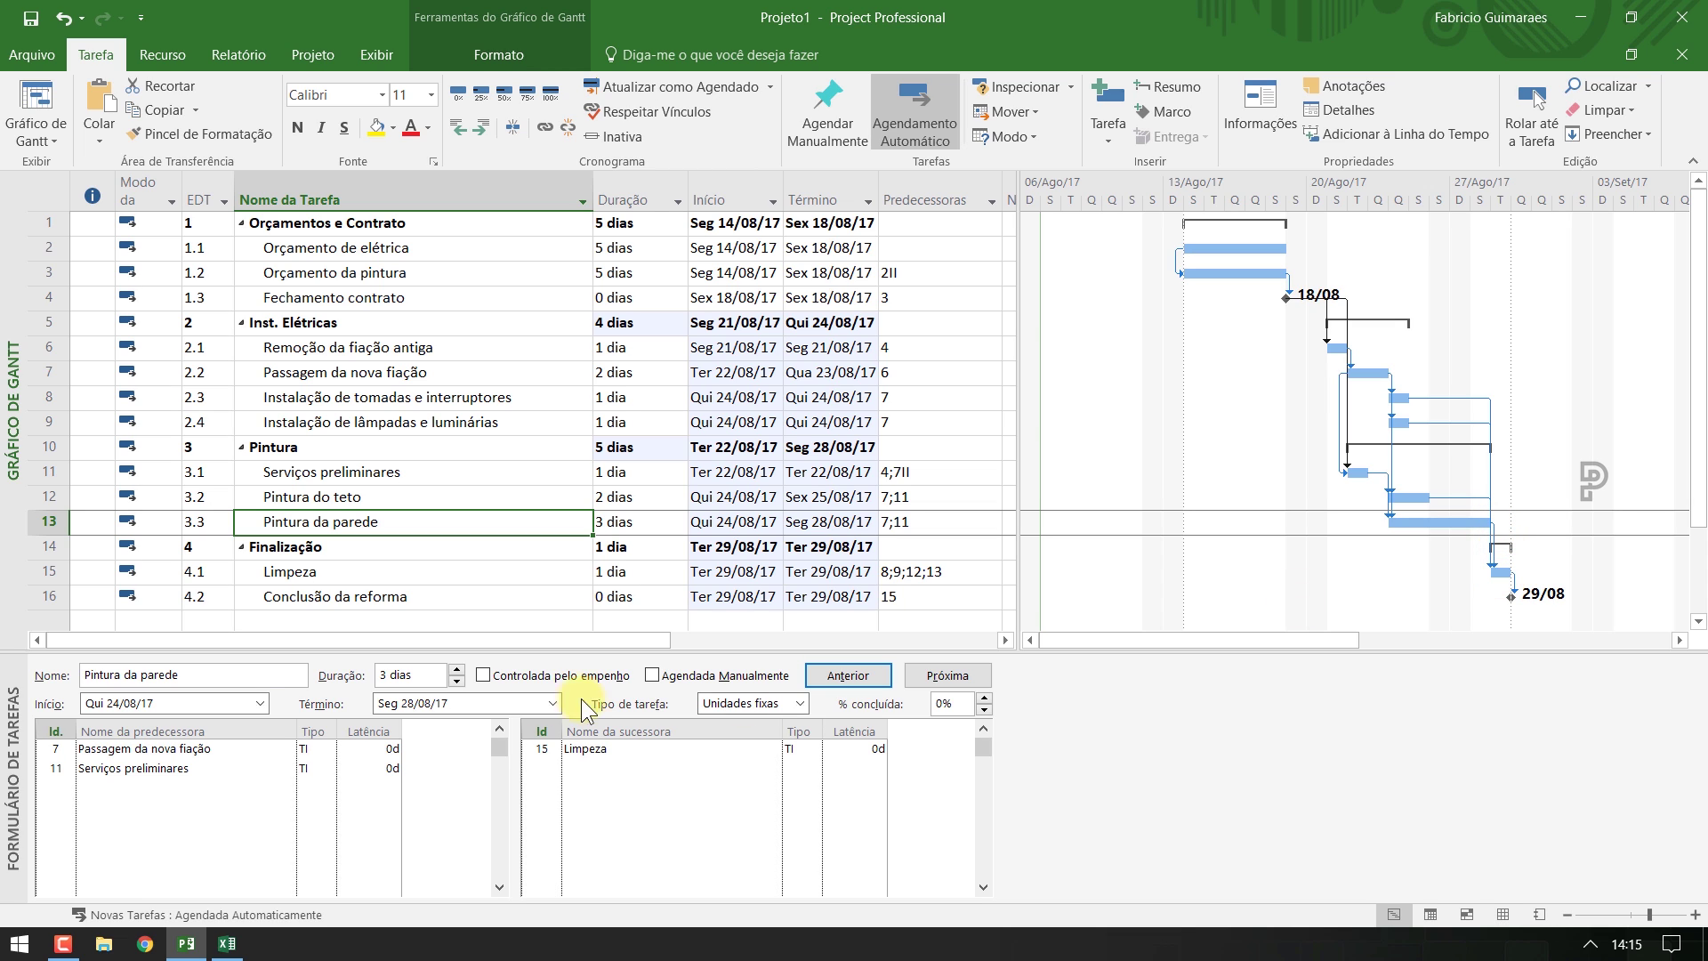
# Add a 2-day lag to the link from Pintura da parede to Limpeza
pyautogui.click(362, 578)
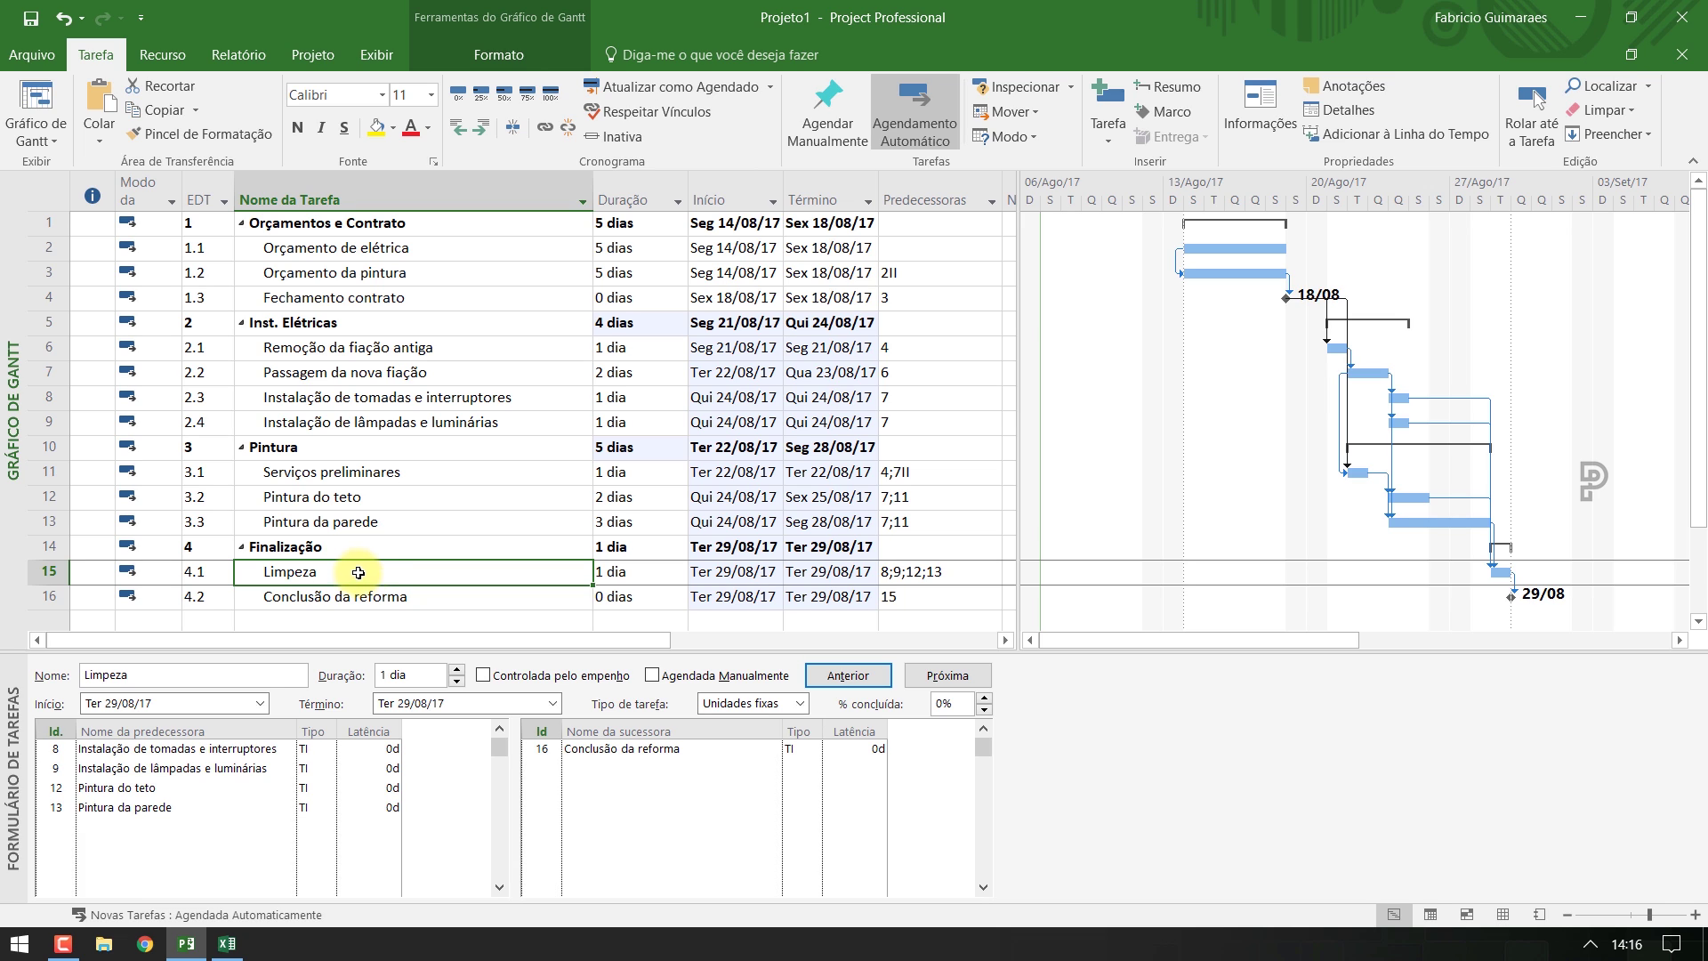
pyautogui.click(223, 809)
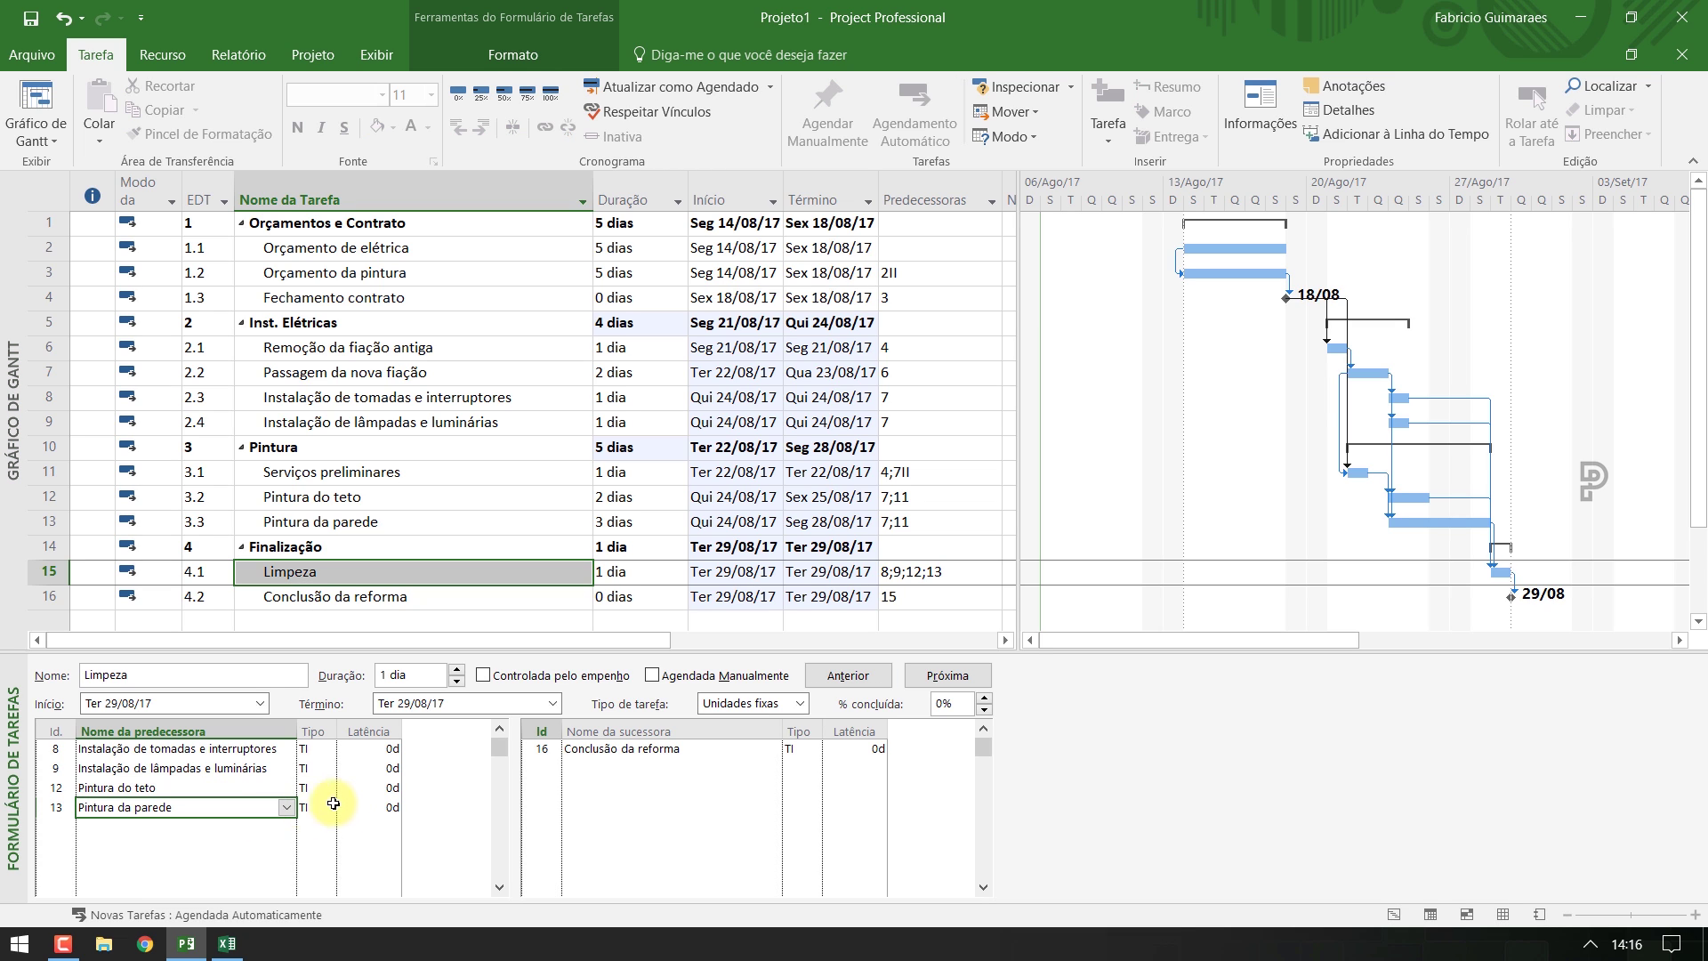
pyautogui.click(369, 808)
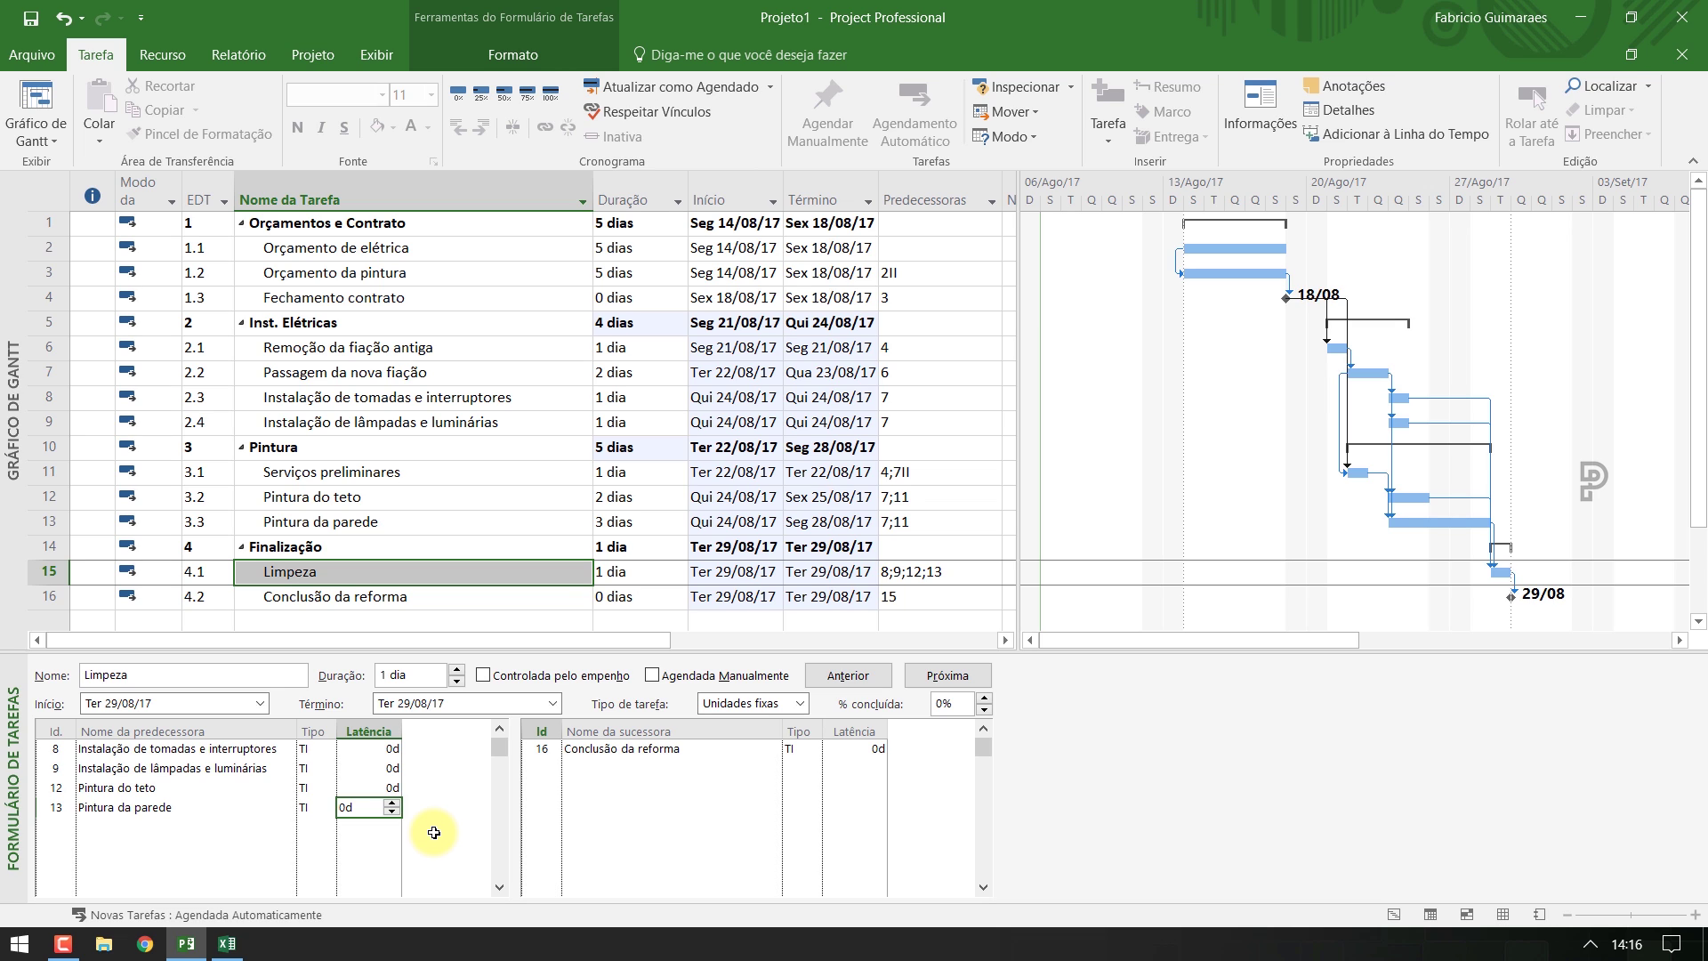
pyautogui.write('2')
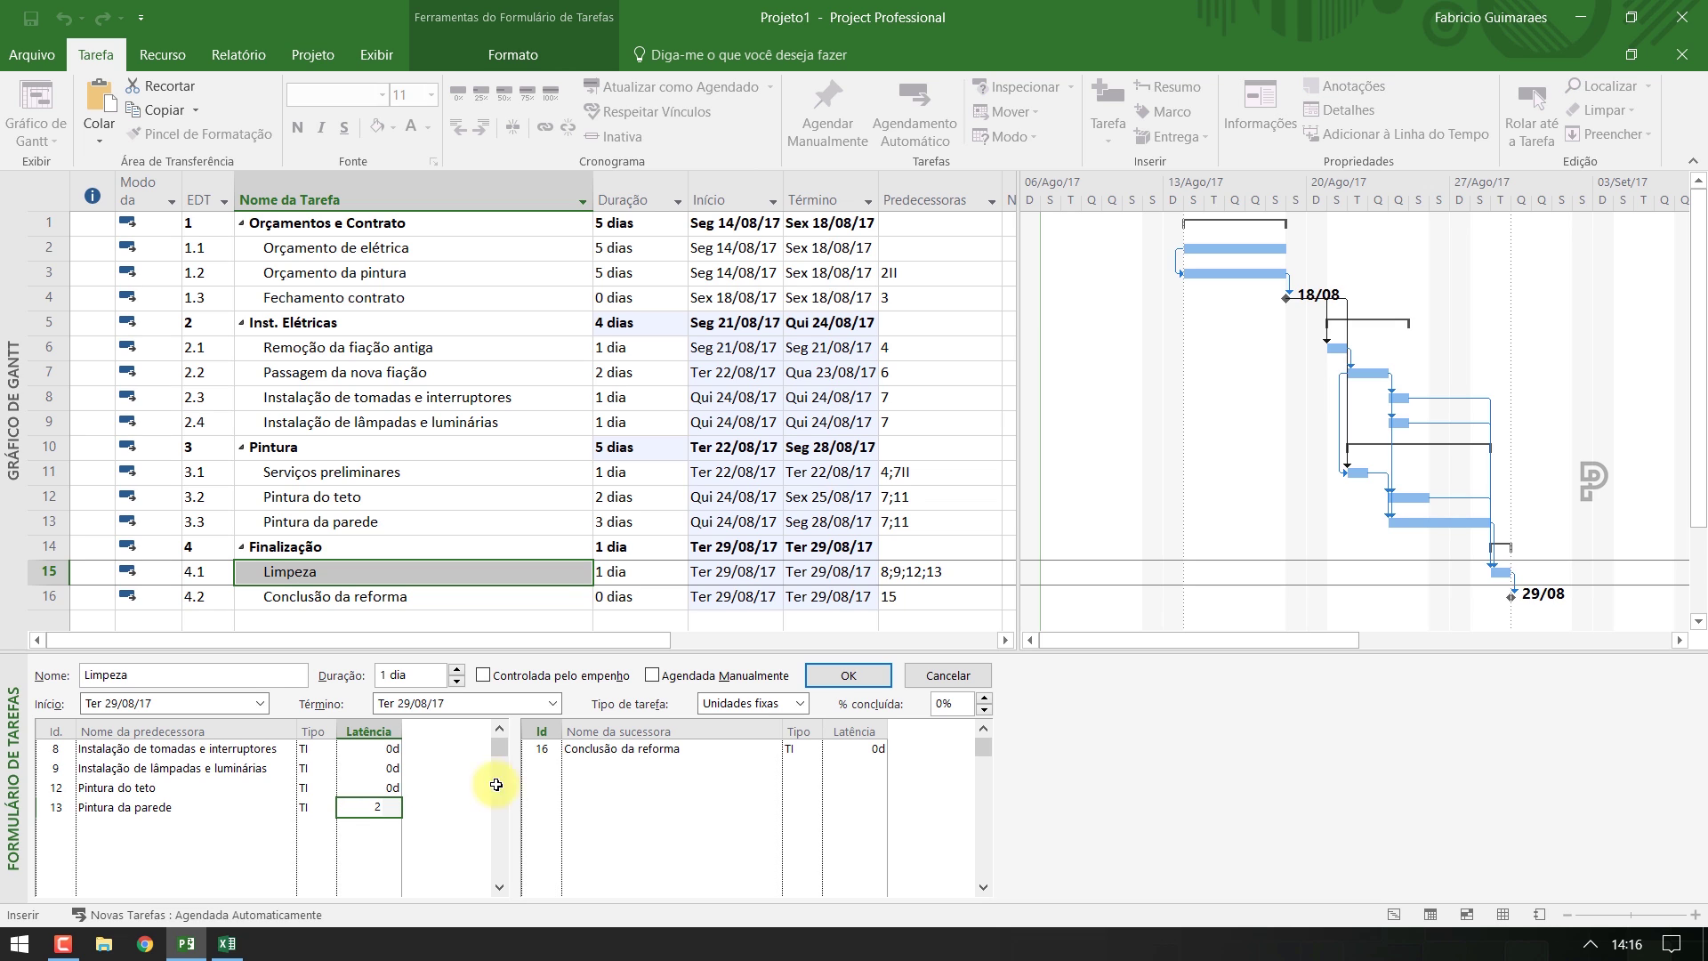
pyautogui.click(826, 678)
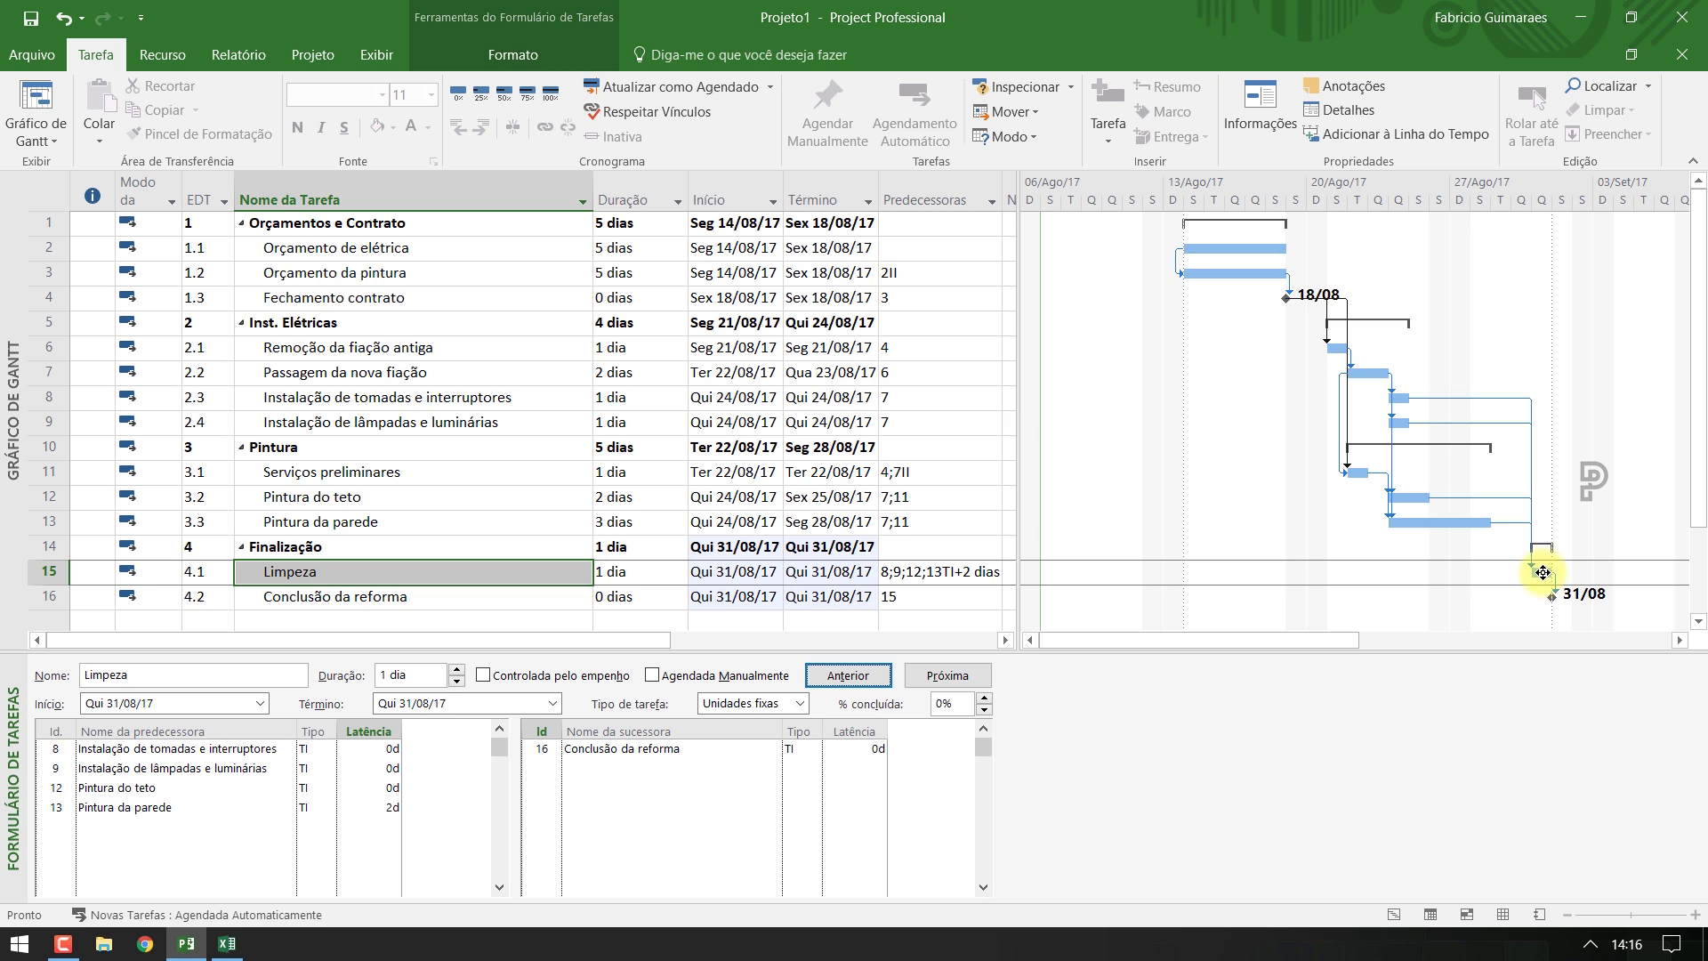
# Change the lag on Limpeza's predecessor Pintura da parede to -2 days
pyautogui.click(374, 808)
pyautogui.click(374, 808)
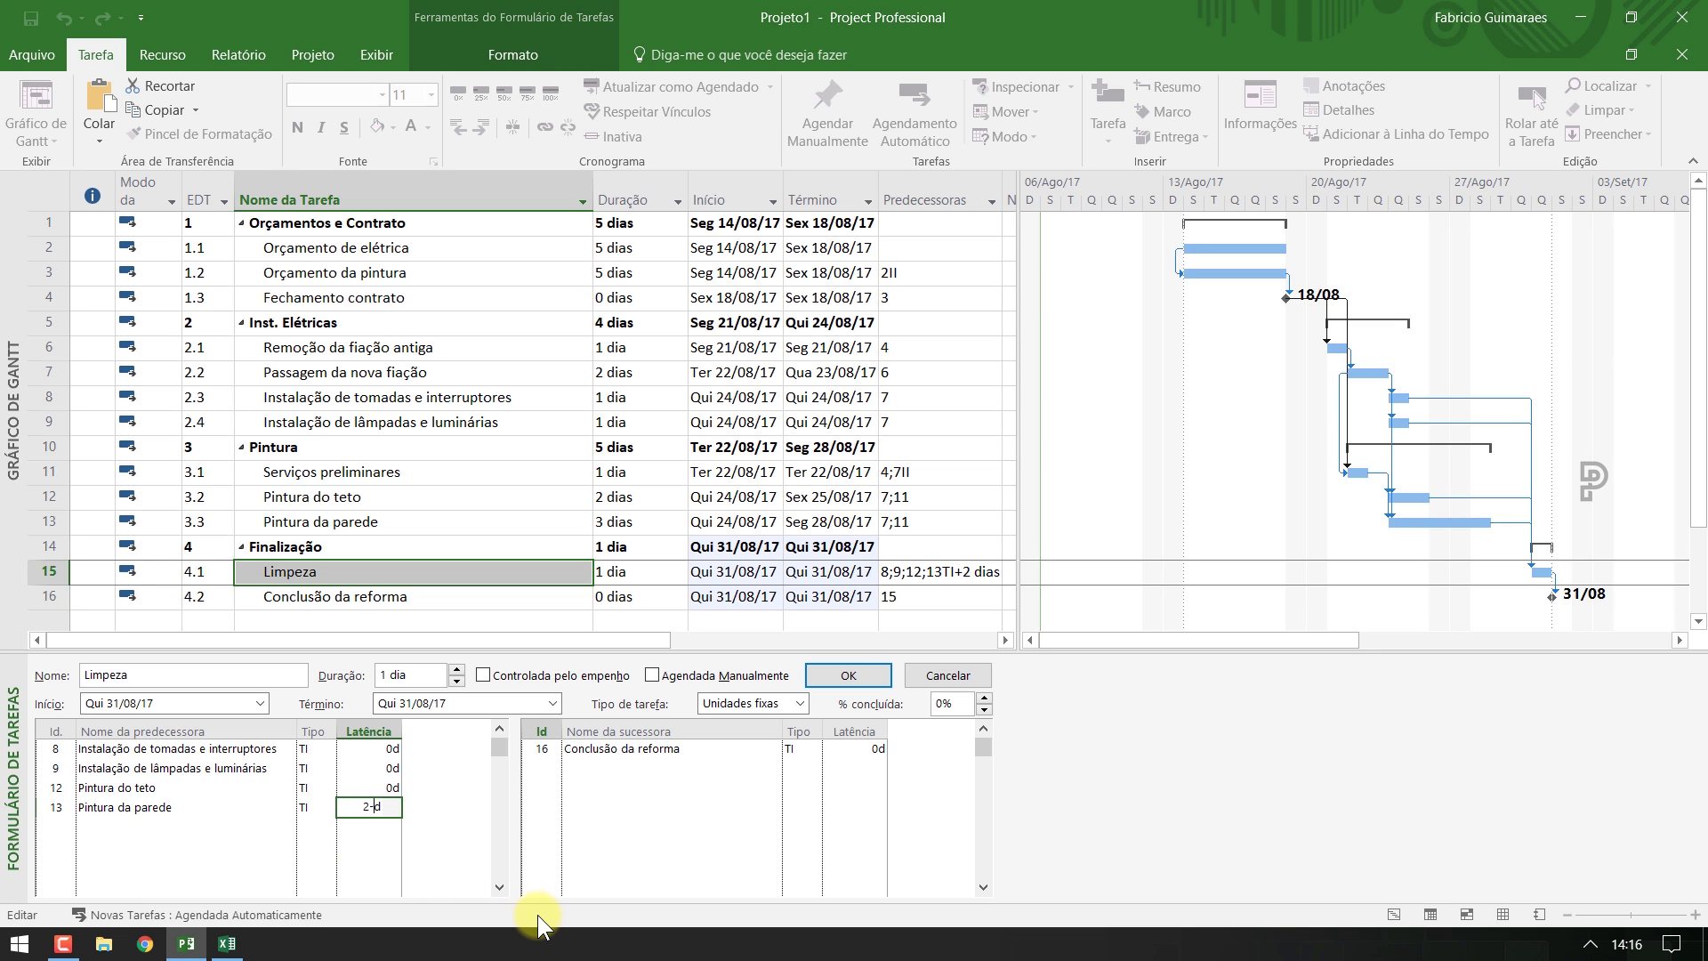
pyautogui.press('BackSpace')
pyautogui.click(863, 675)
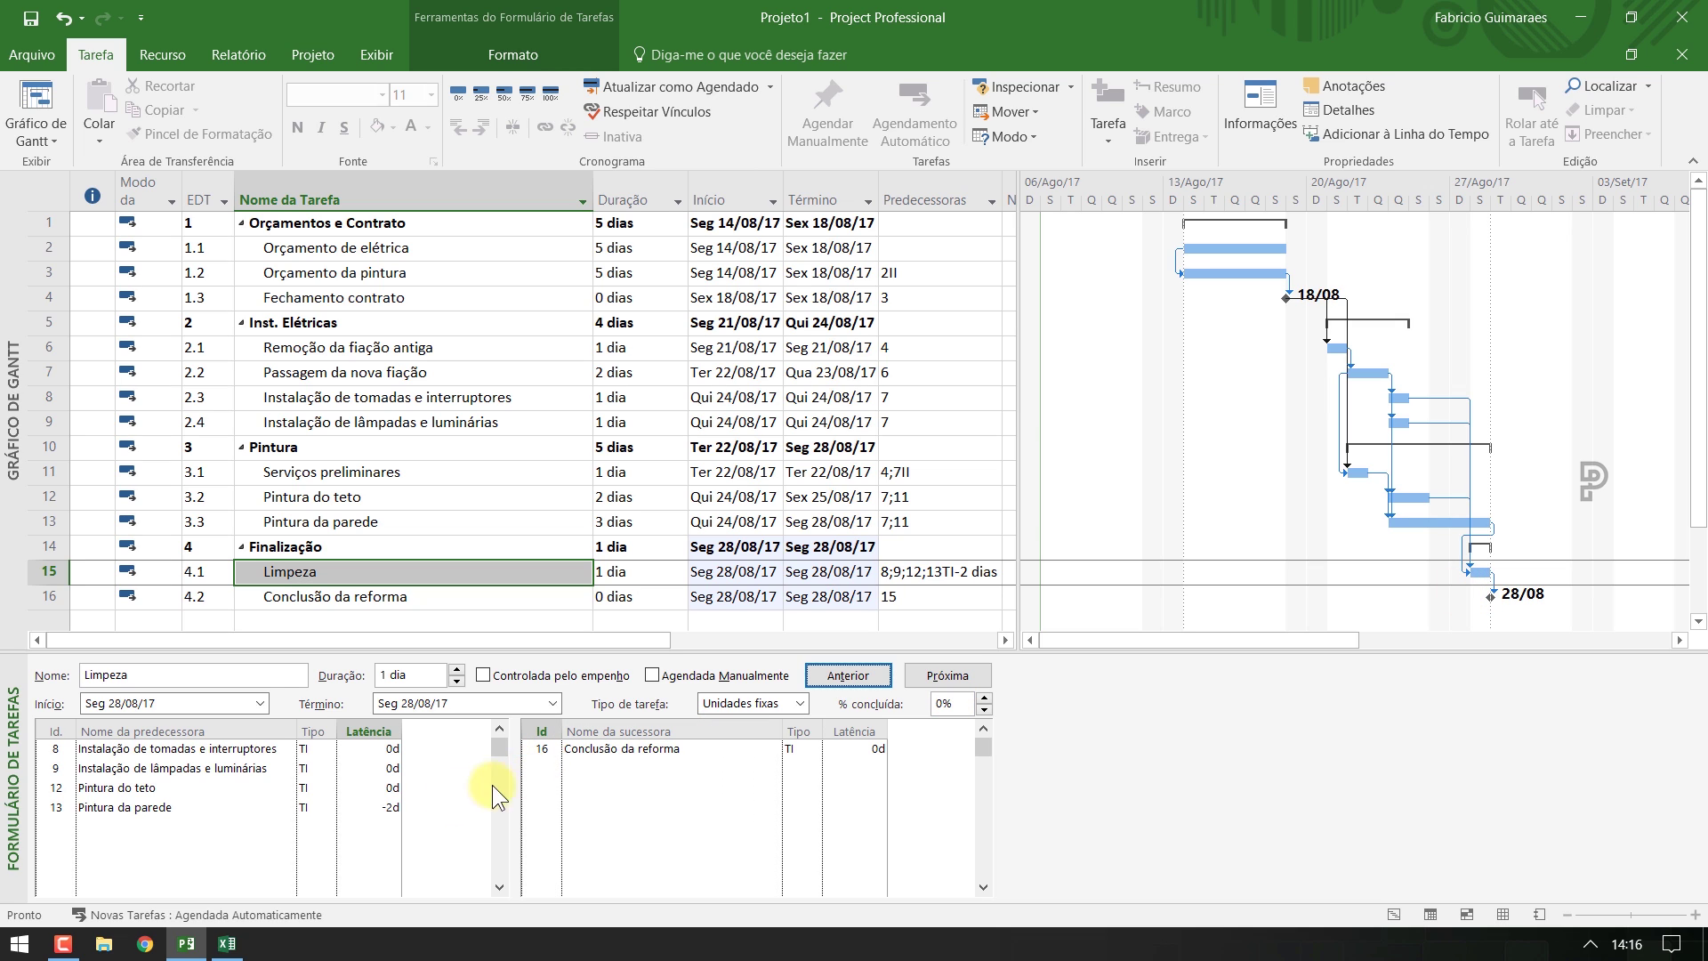
# Reset the lag between Pintura da parede and Limpeza to 0 days
pyautogui.click(378, 807)
pyautogui.press('BackSpace')
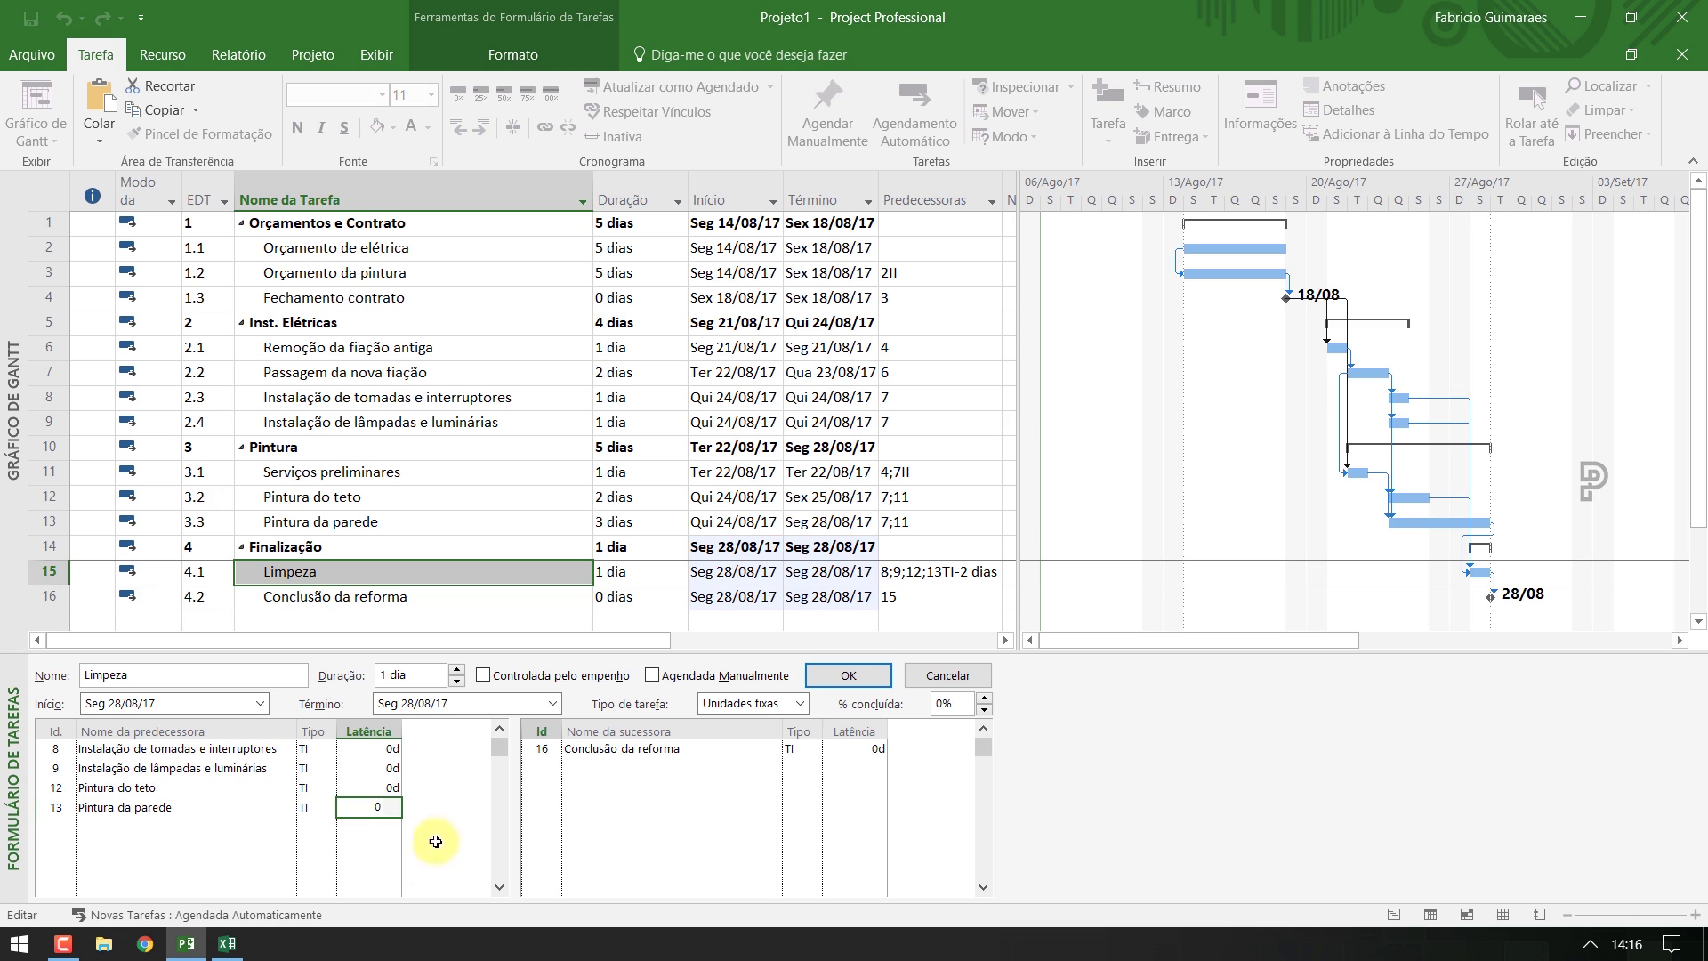
pyautogui.click(822, 682)
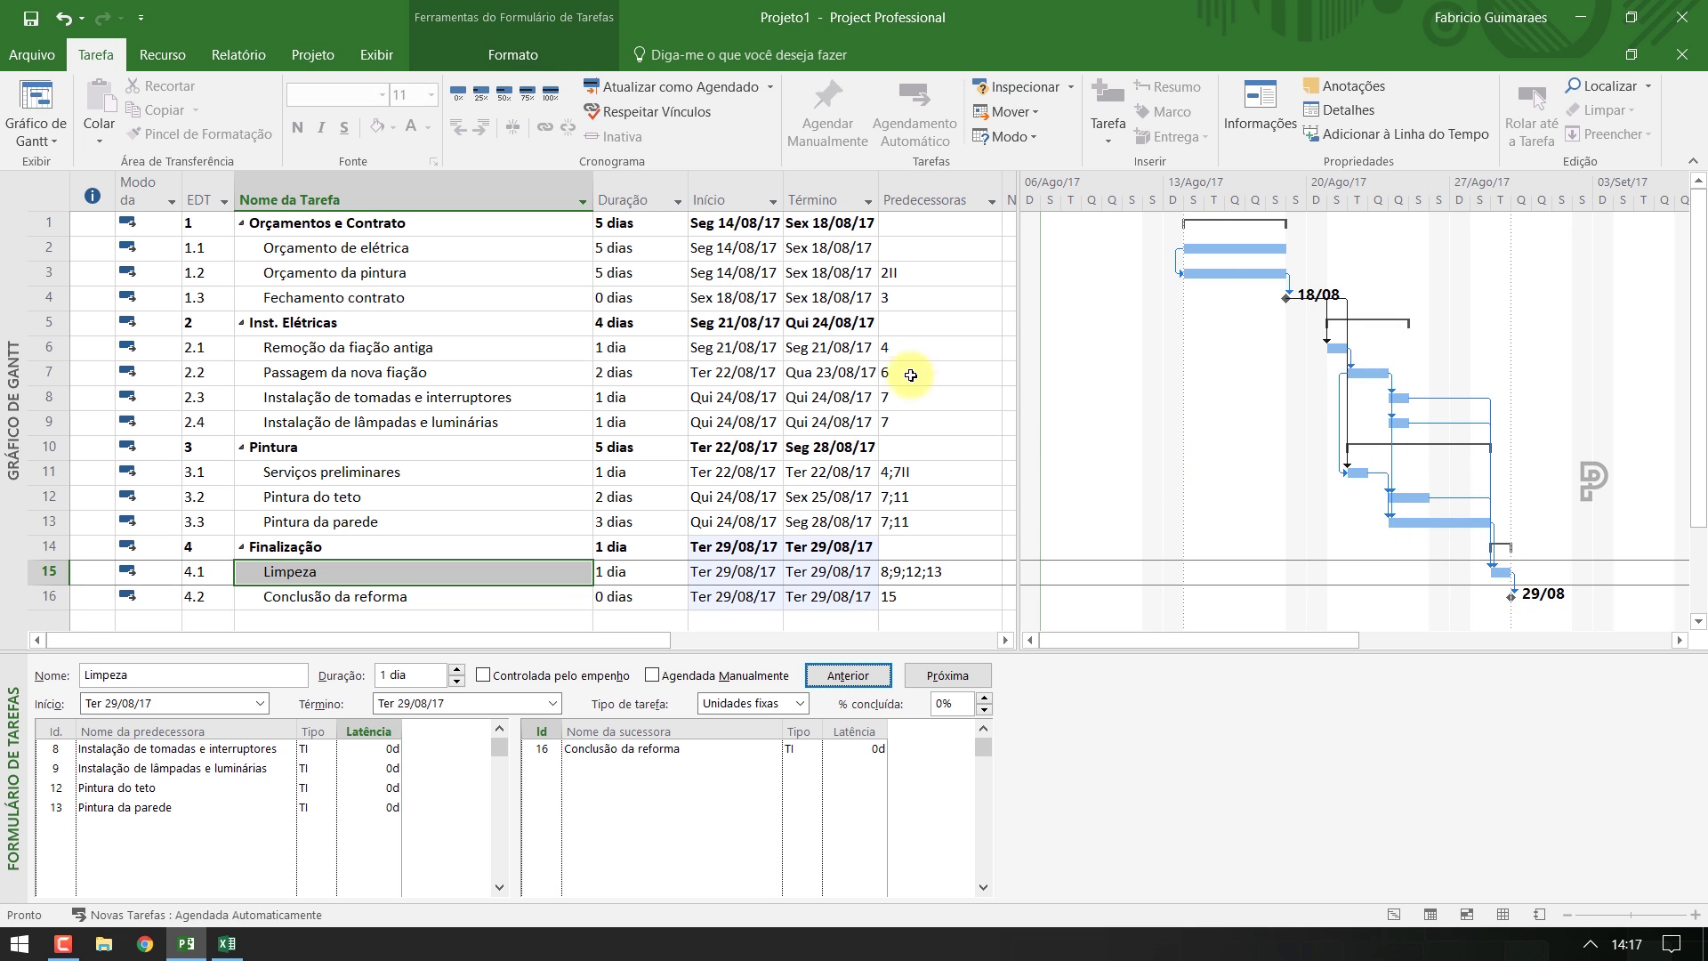
# Hide the task details form below the Gantt chart and select the Orçamentos e Contrato task
pyautogui.click(375, 55)
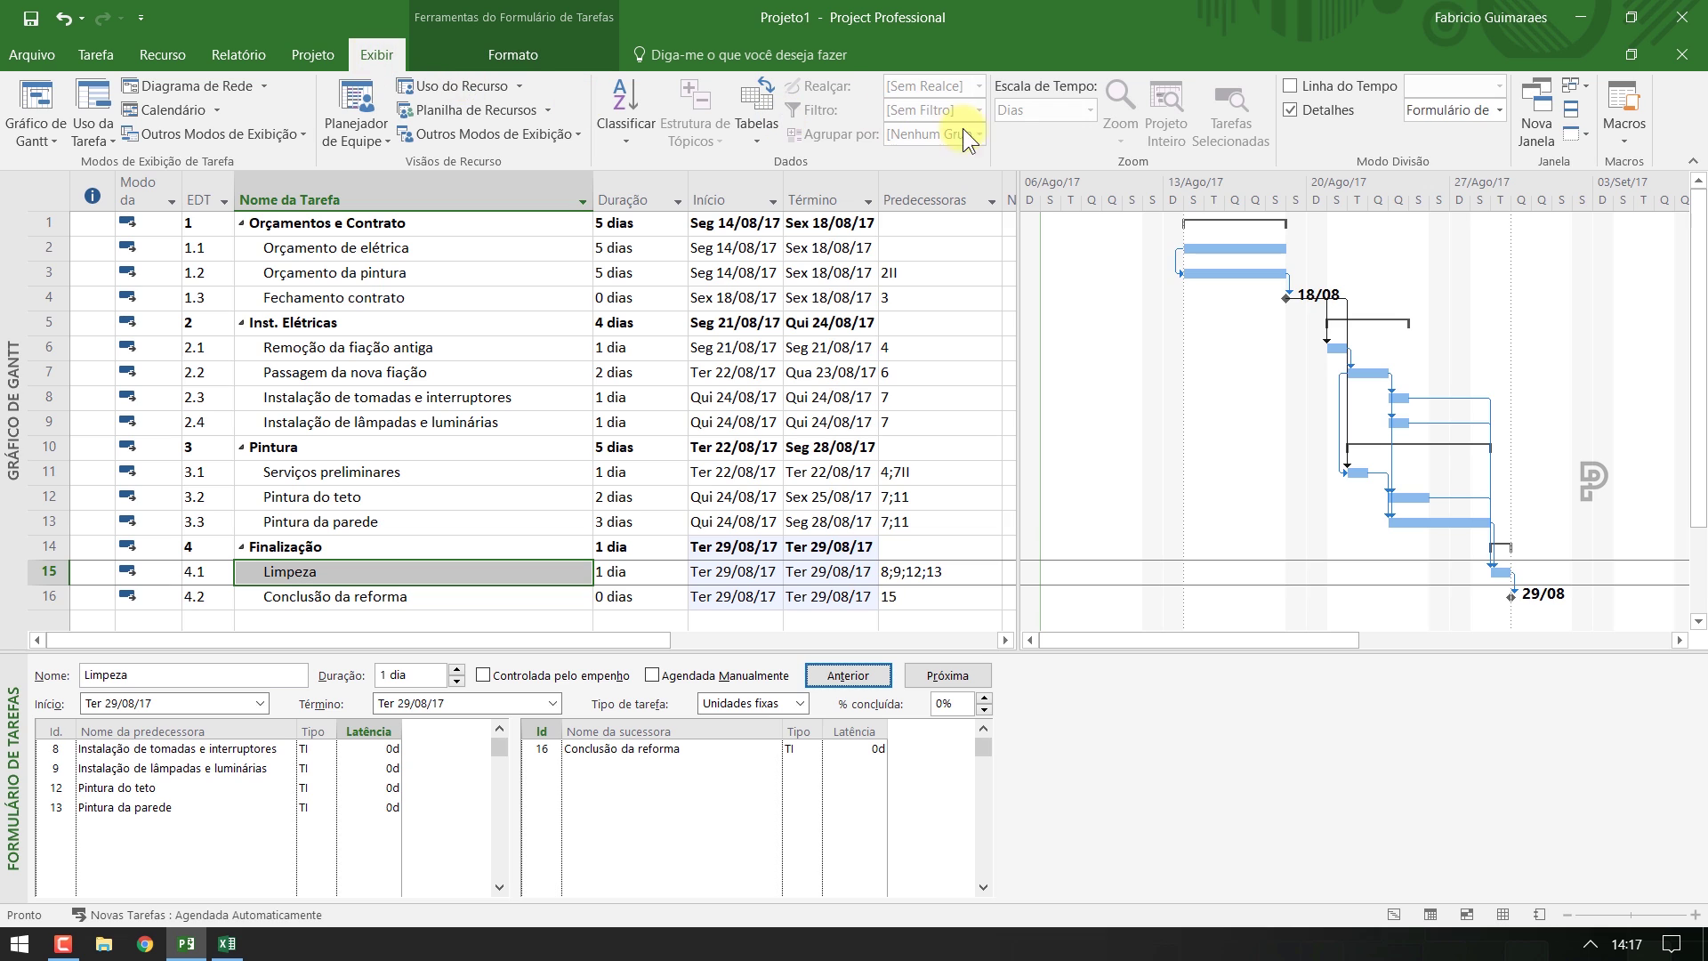
pyautogui.click(1321, 110)
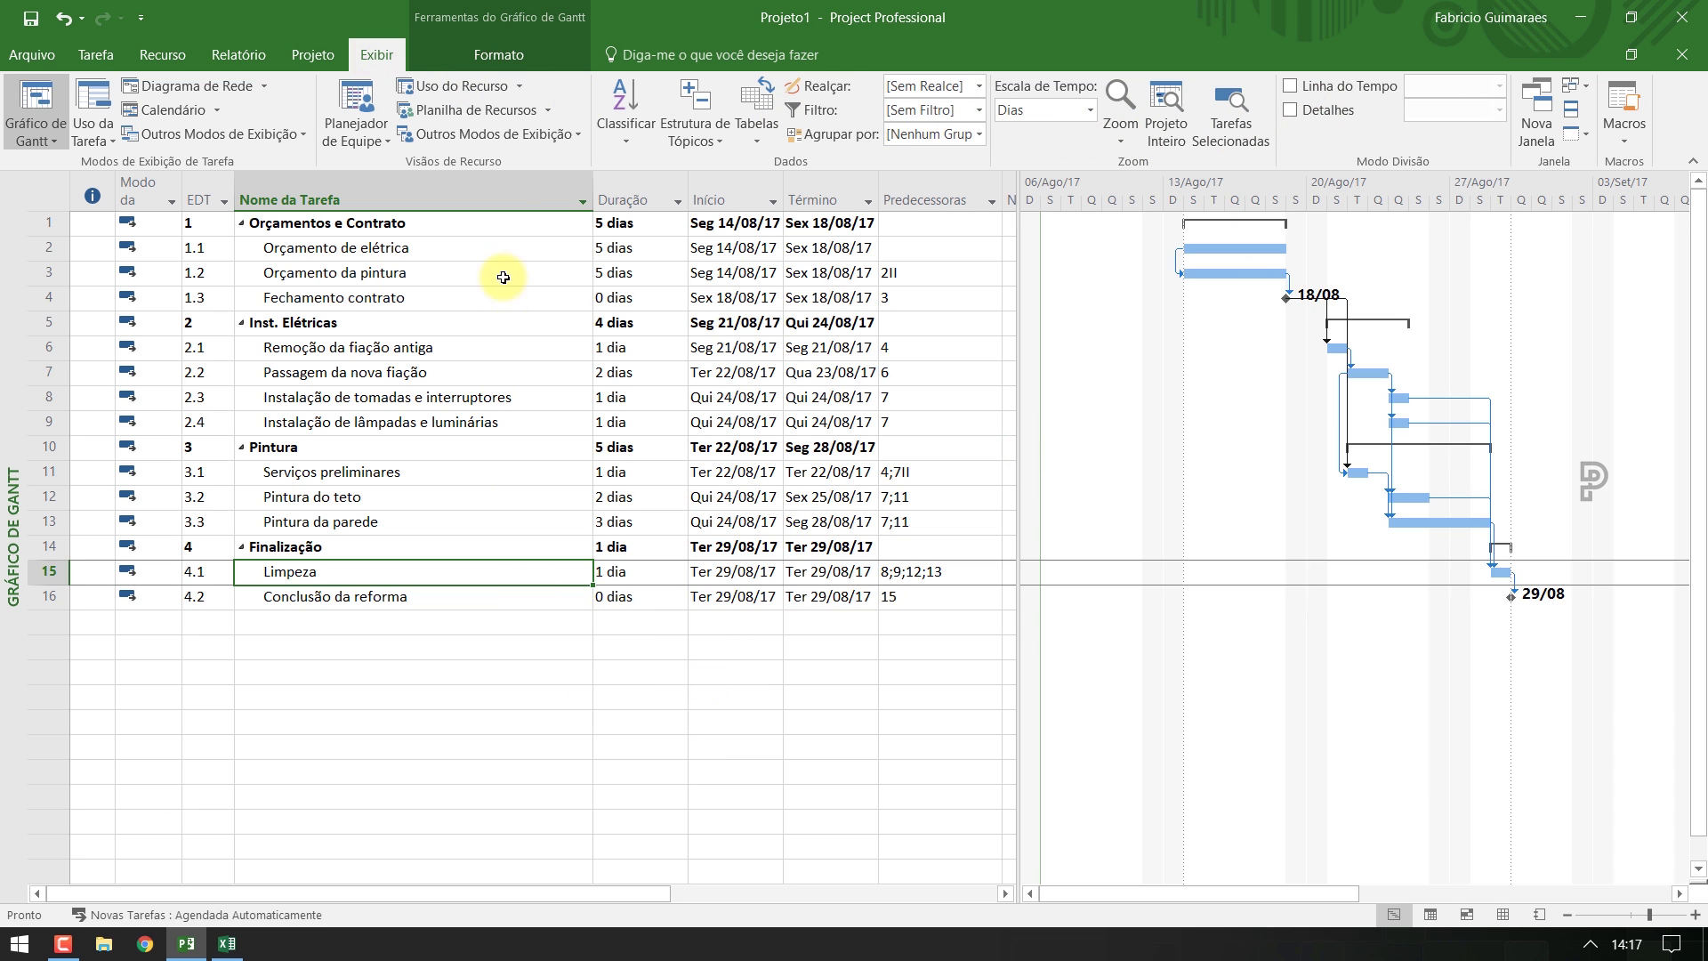
pyautogui.click(501, 223)
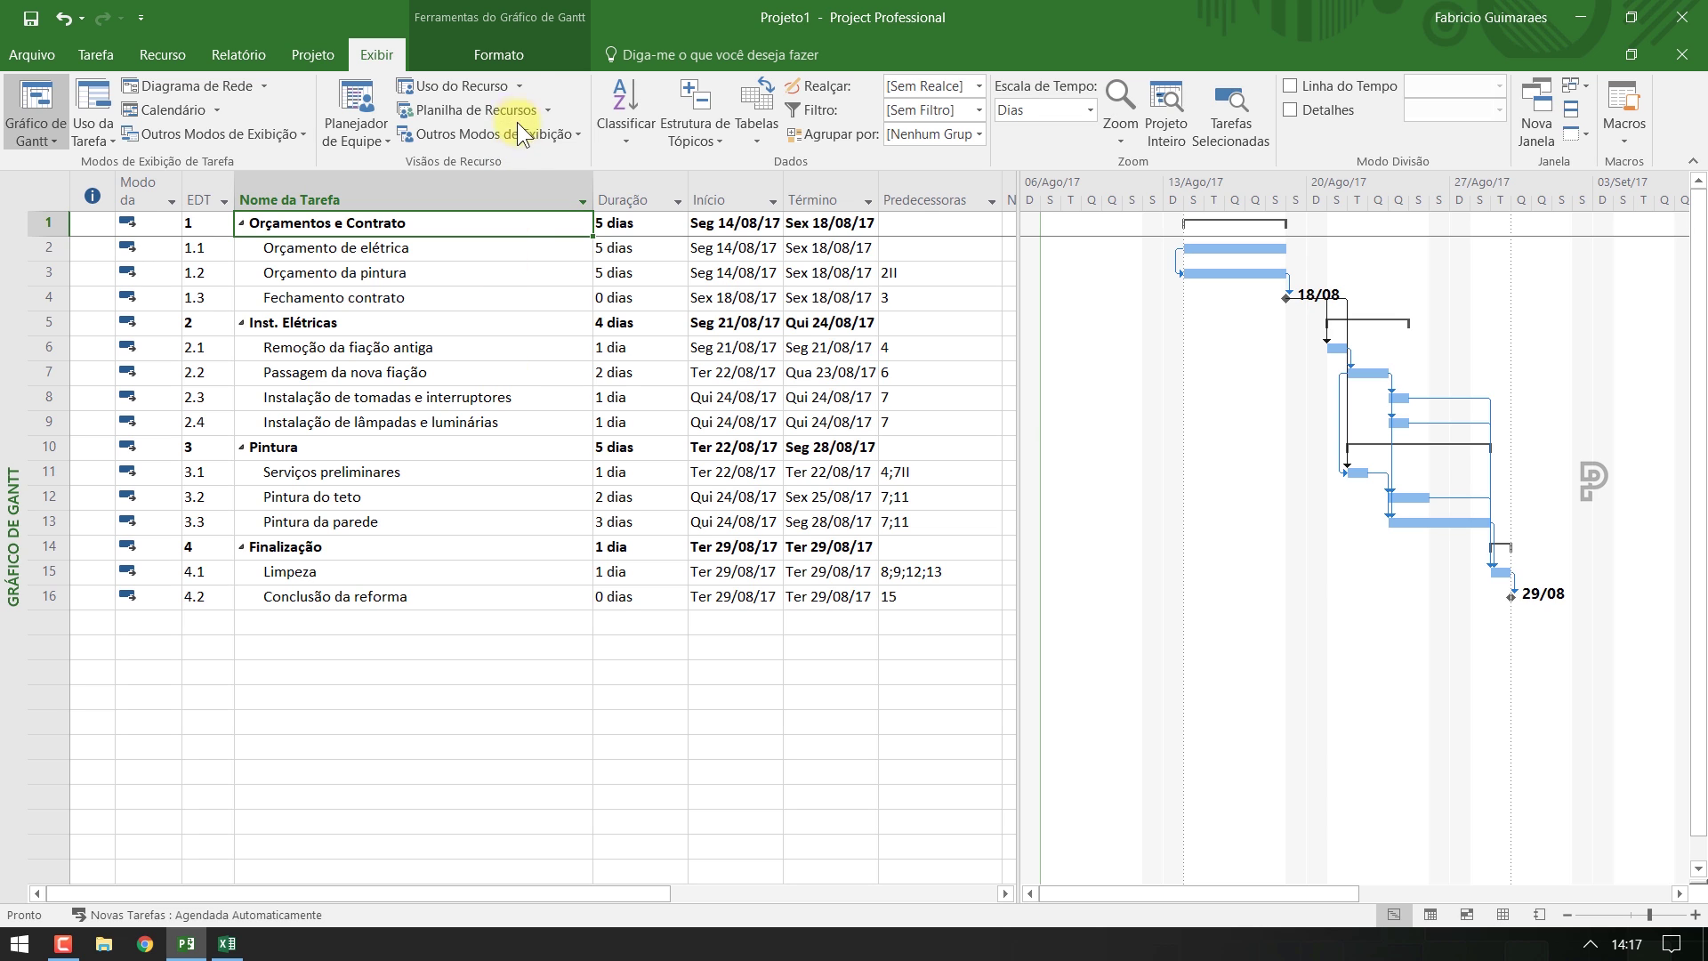
# Display the project summary task and check its duration, start date and finish date
pyautogui.click(510, 53)
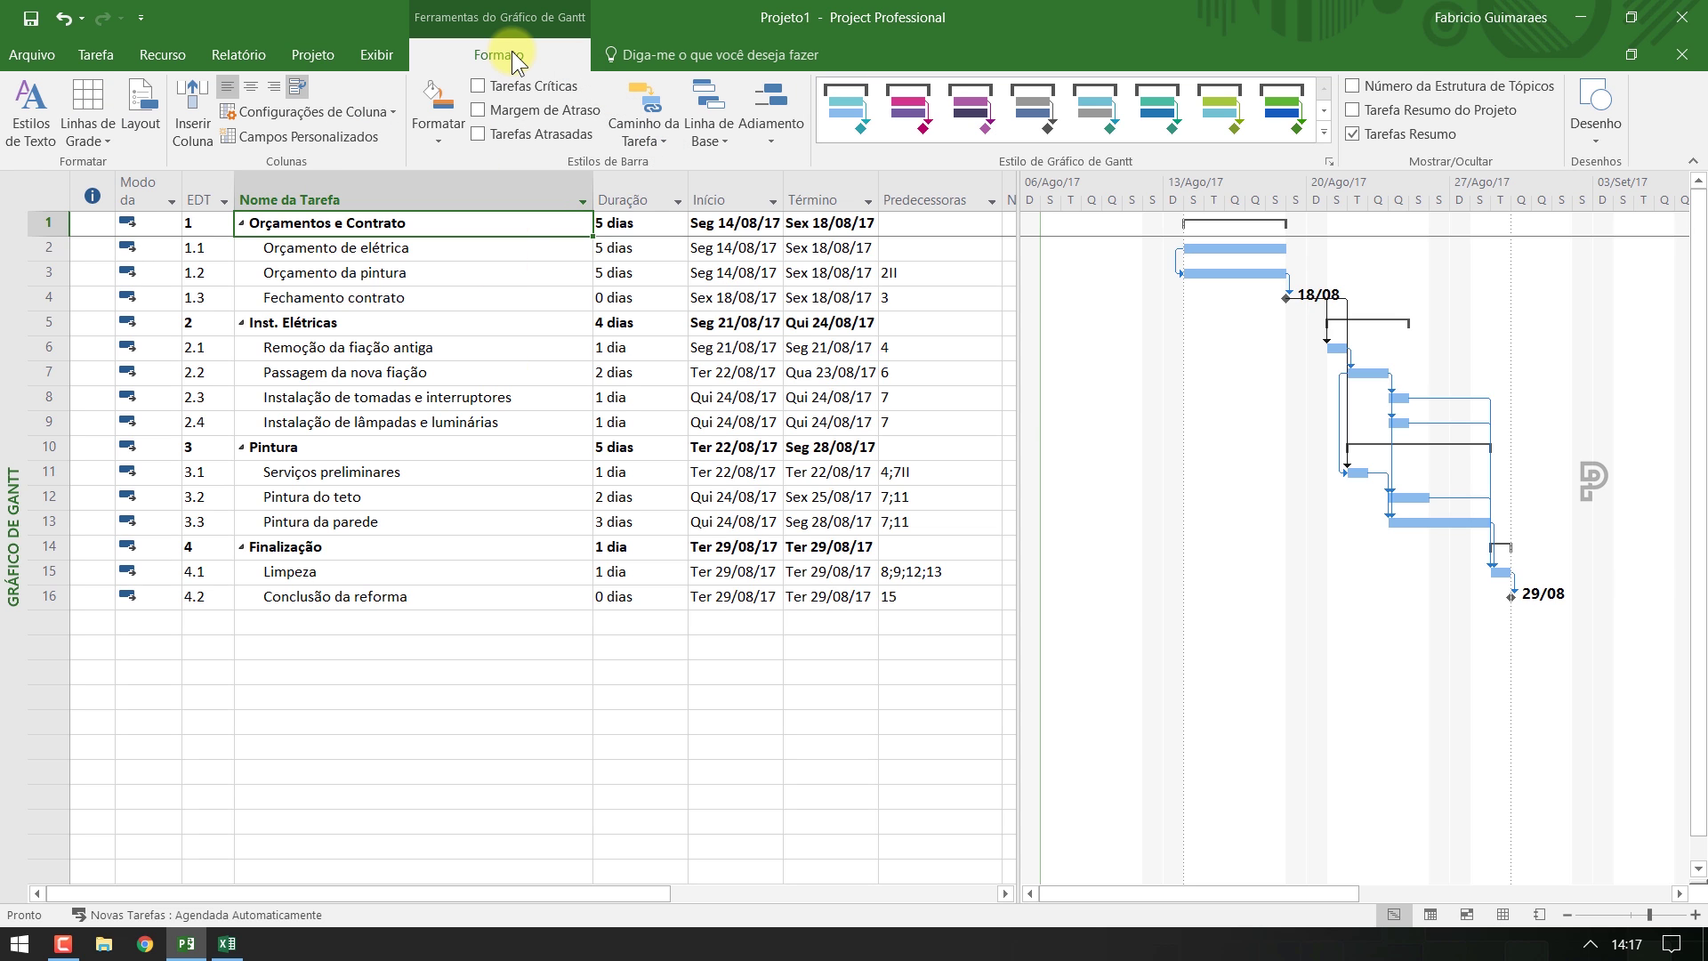
pyautogui.click(1354, 110)
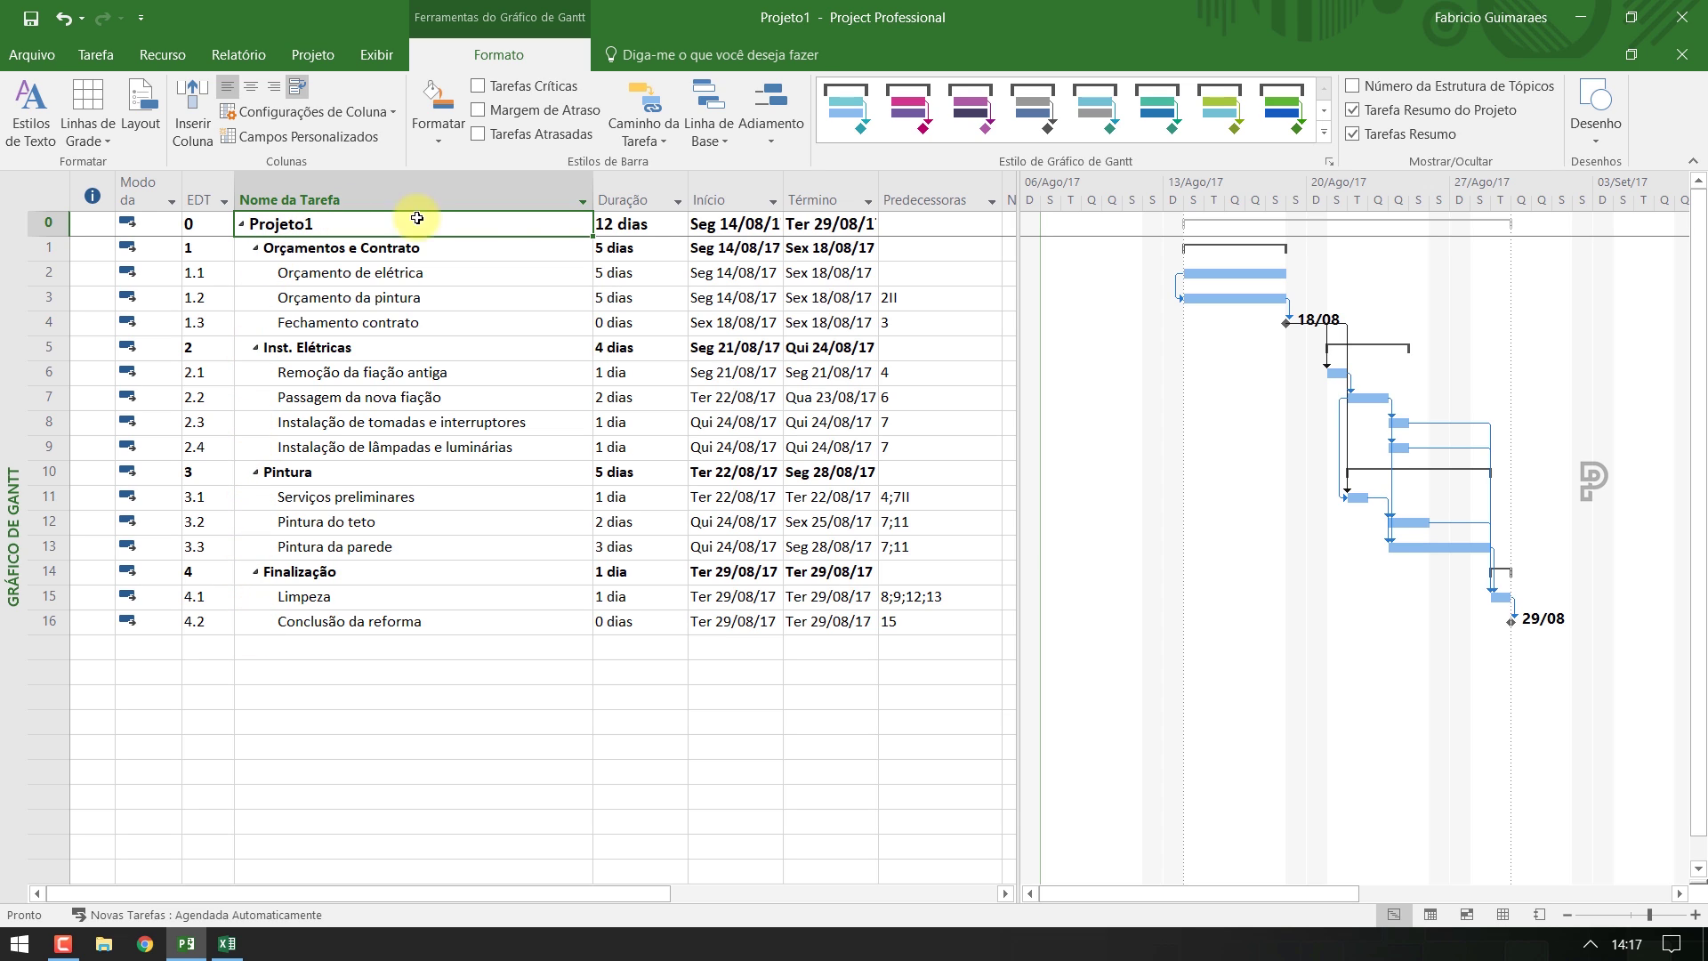
pyautogui.click(644, 225)
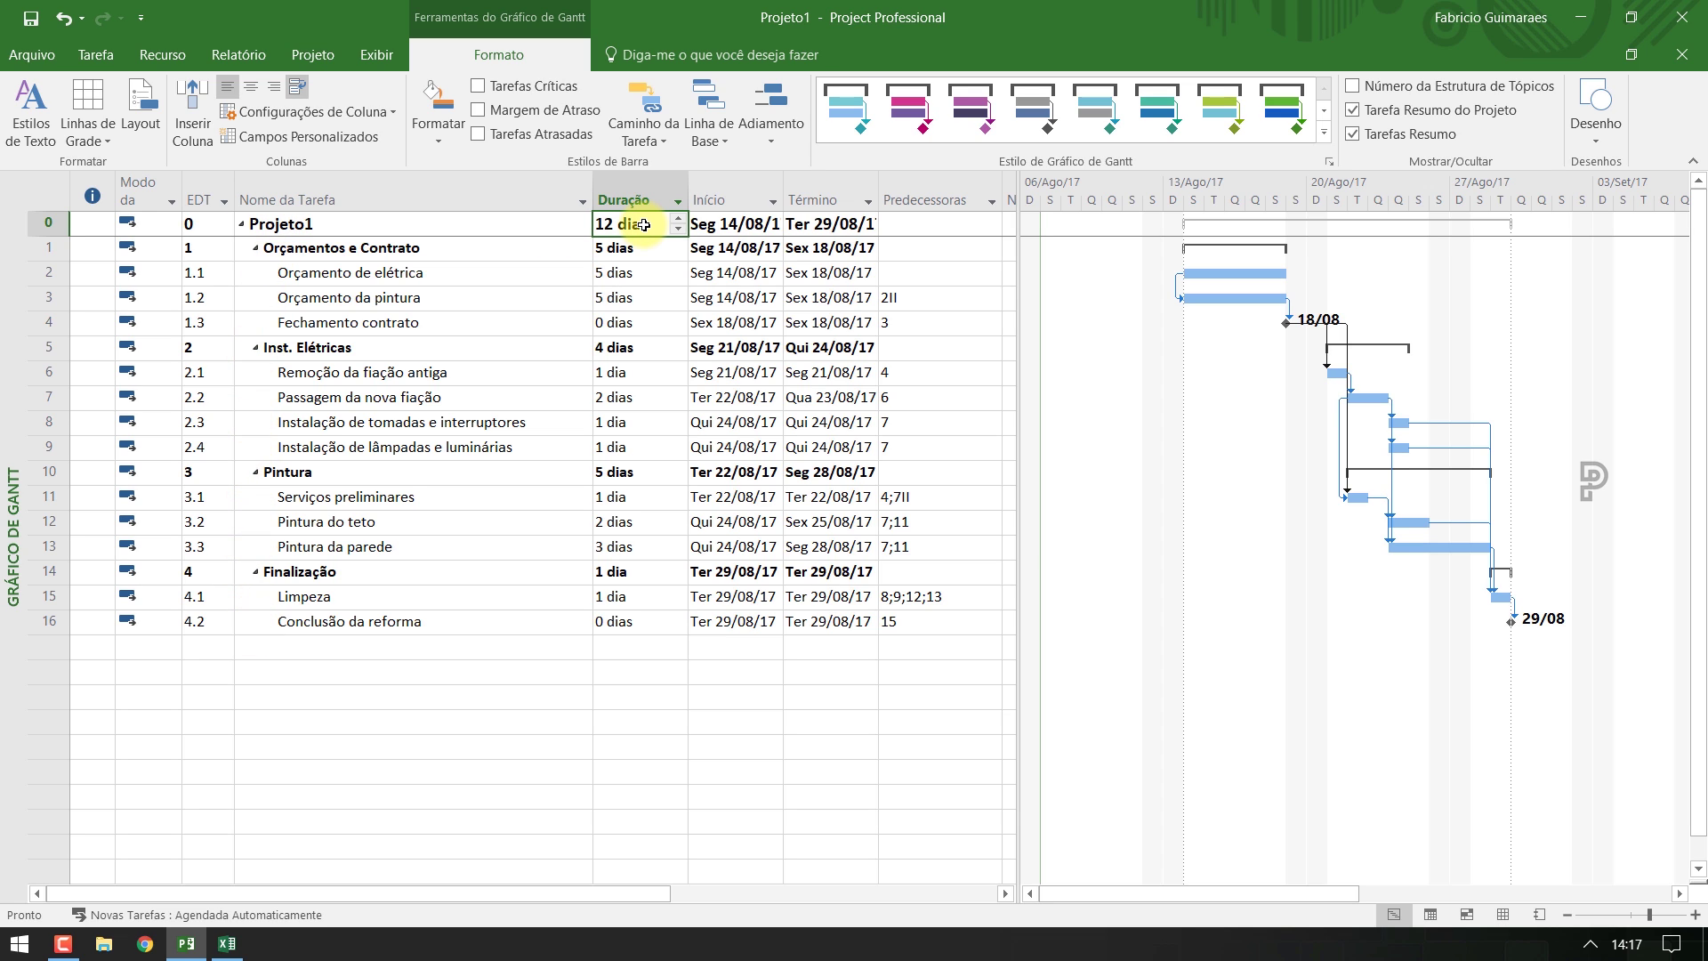
pyautogui.click(728, 225)
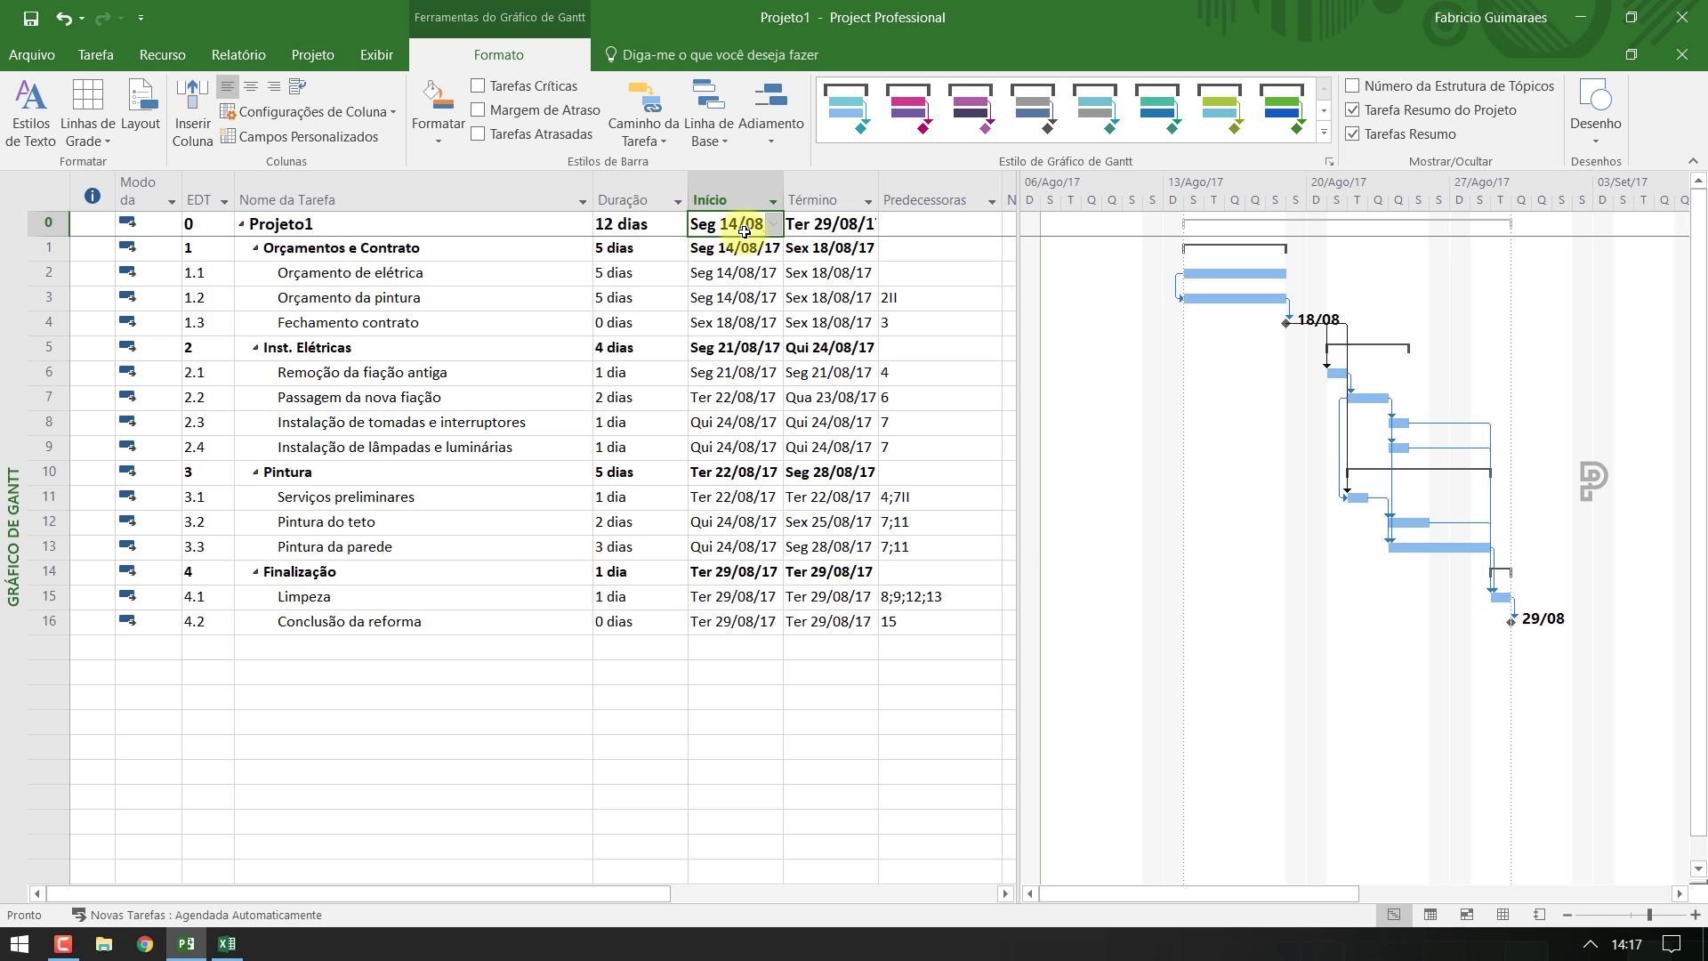
pyautogui.click(793, 225)
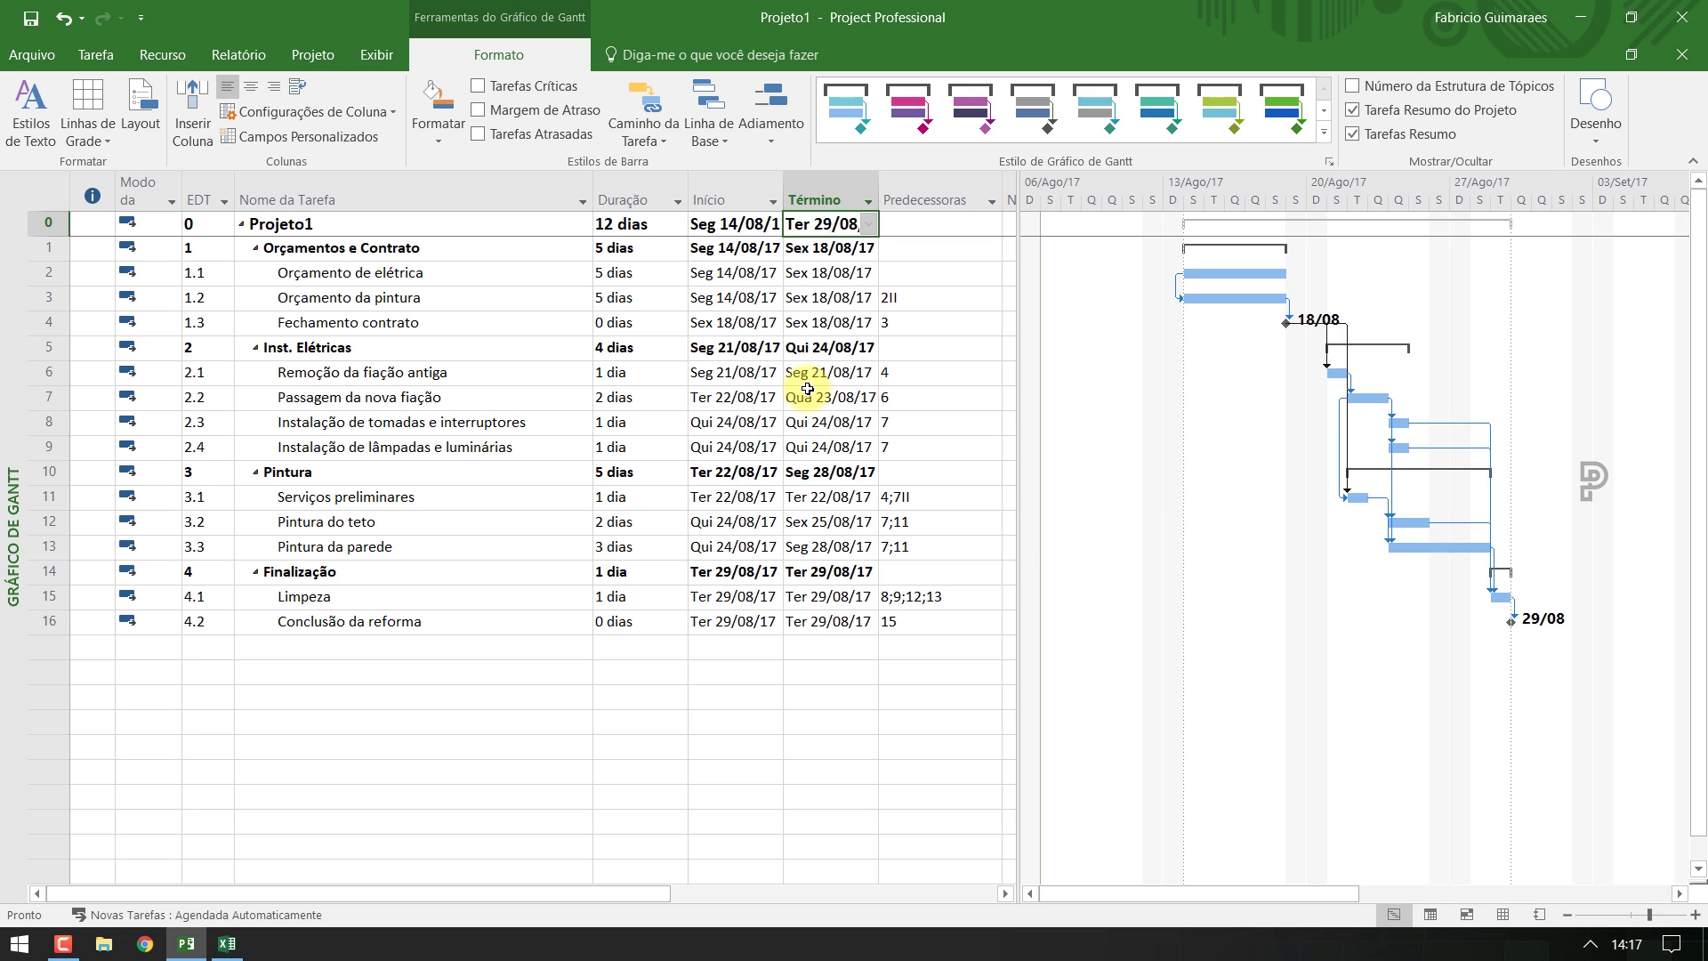
# Examine the summary durations of Orçamentos e Contrato and Inst. Elétricas, comparing Inst. Elétricas with its subtasks' durations and dates
pyautogui.click(556, 250)
pyautogui.click(645, 246)
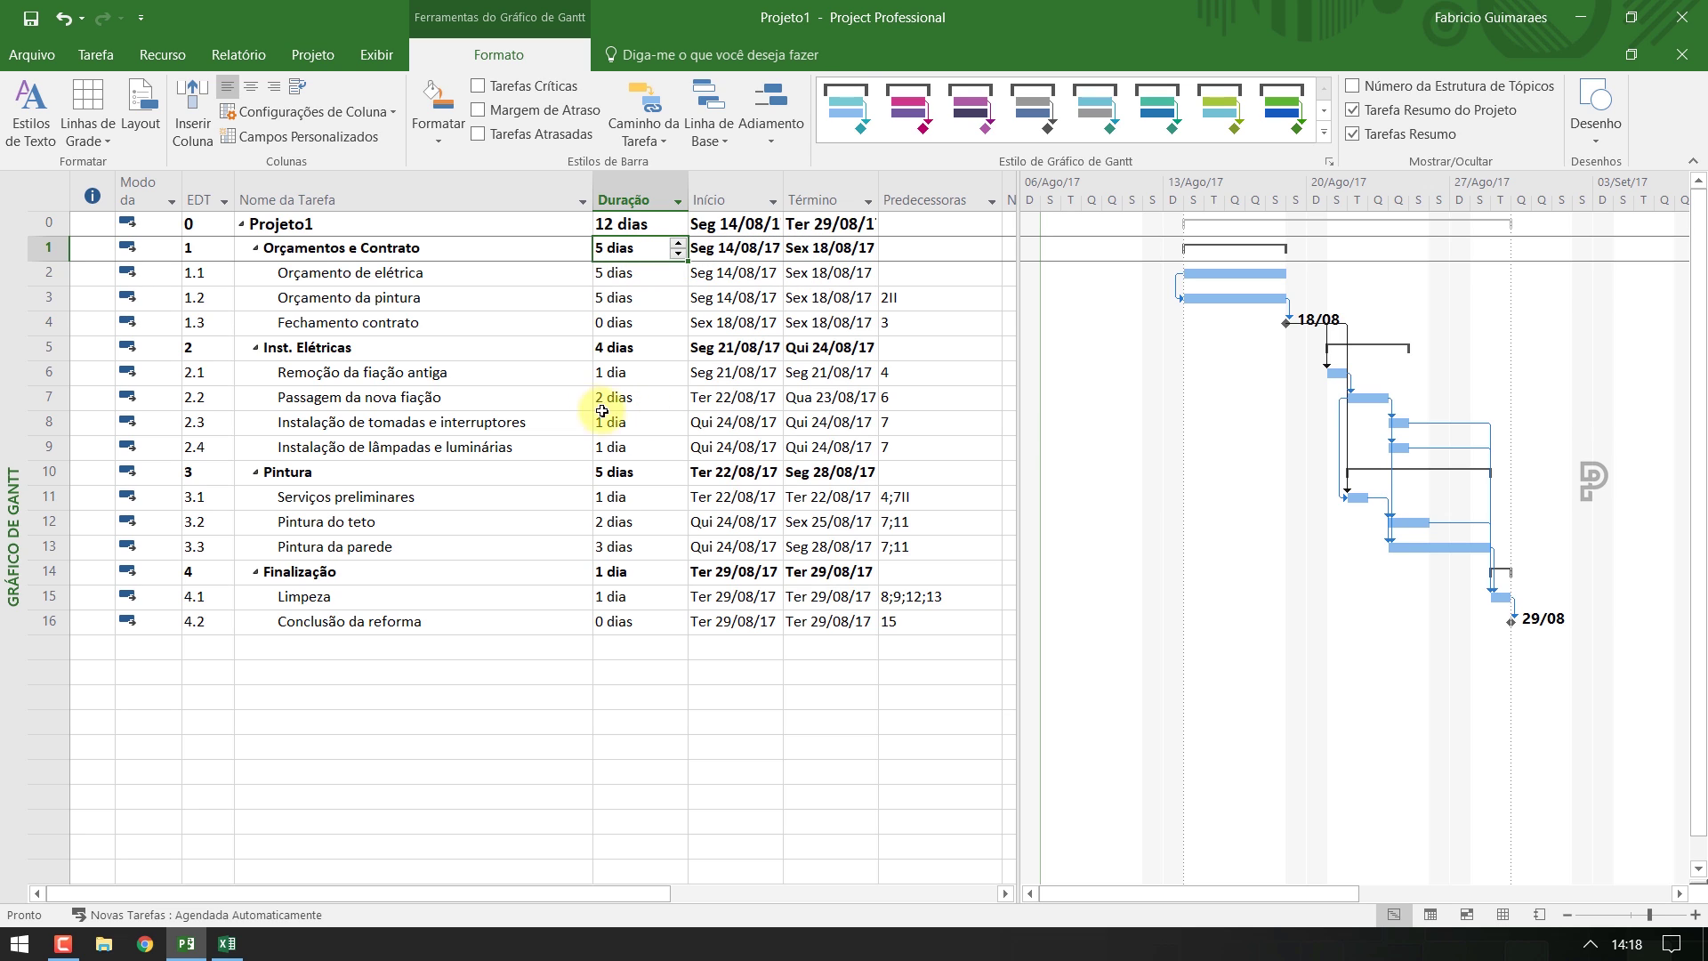
pyautogui.click(565, 374)
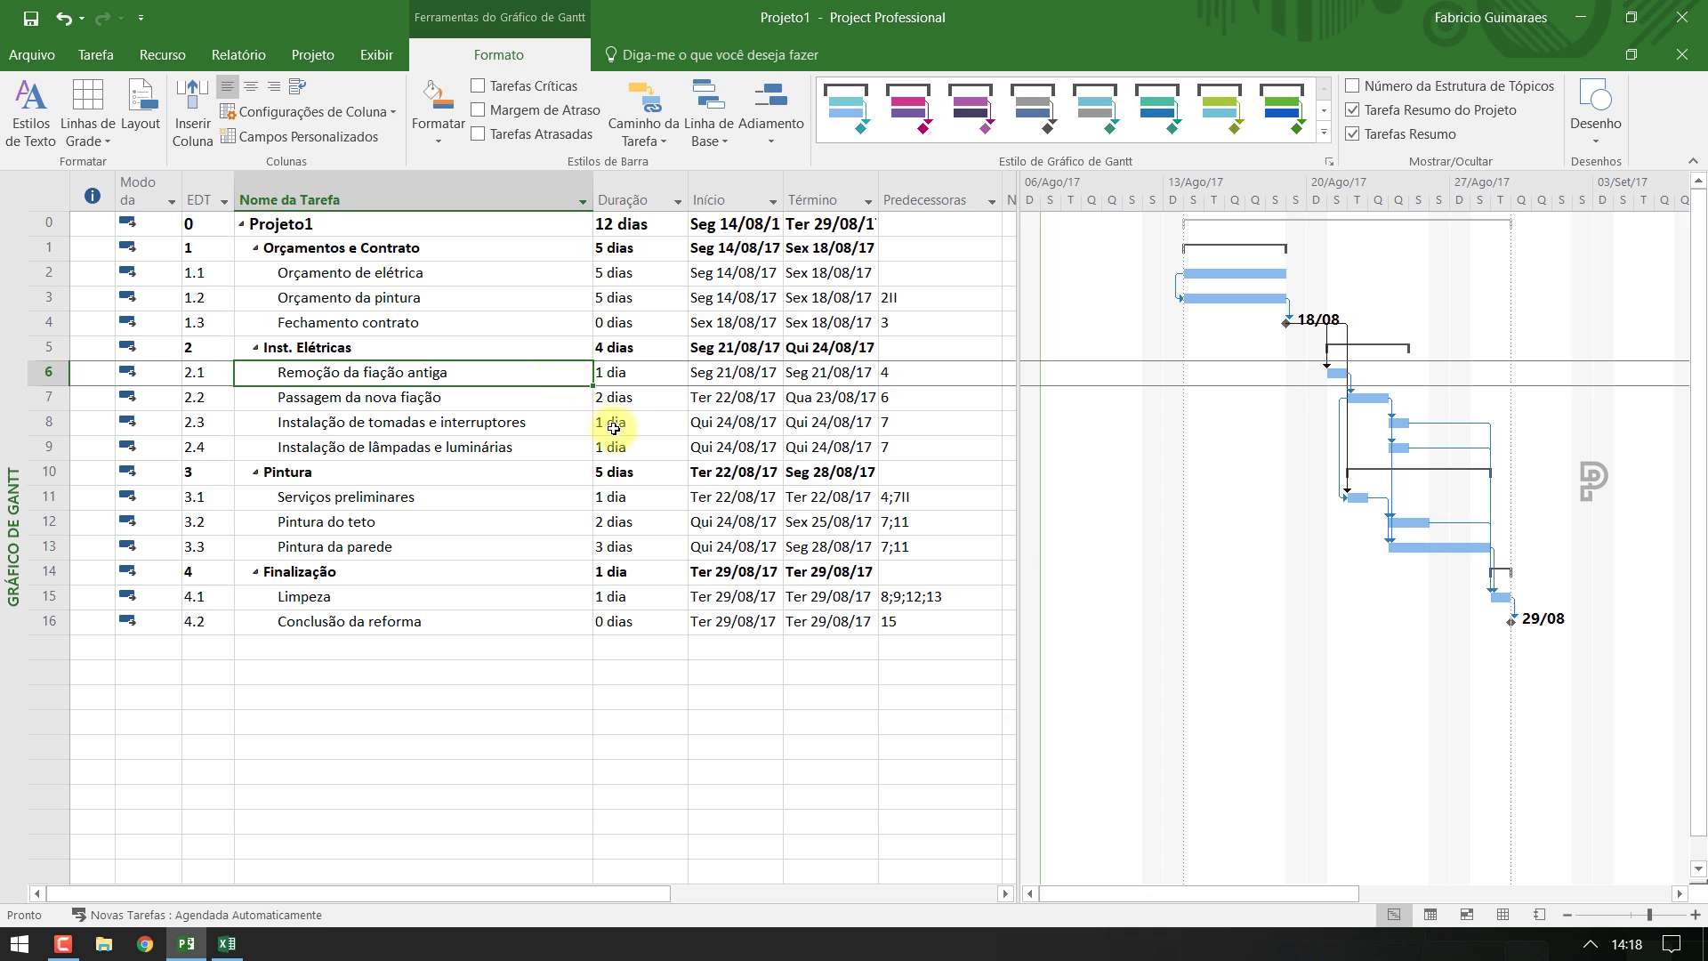
pyautogui.click(635, 445)
pyautogui.click(630, 422)
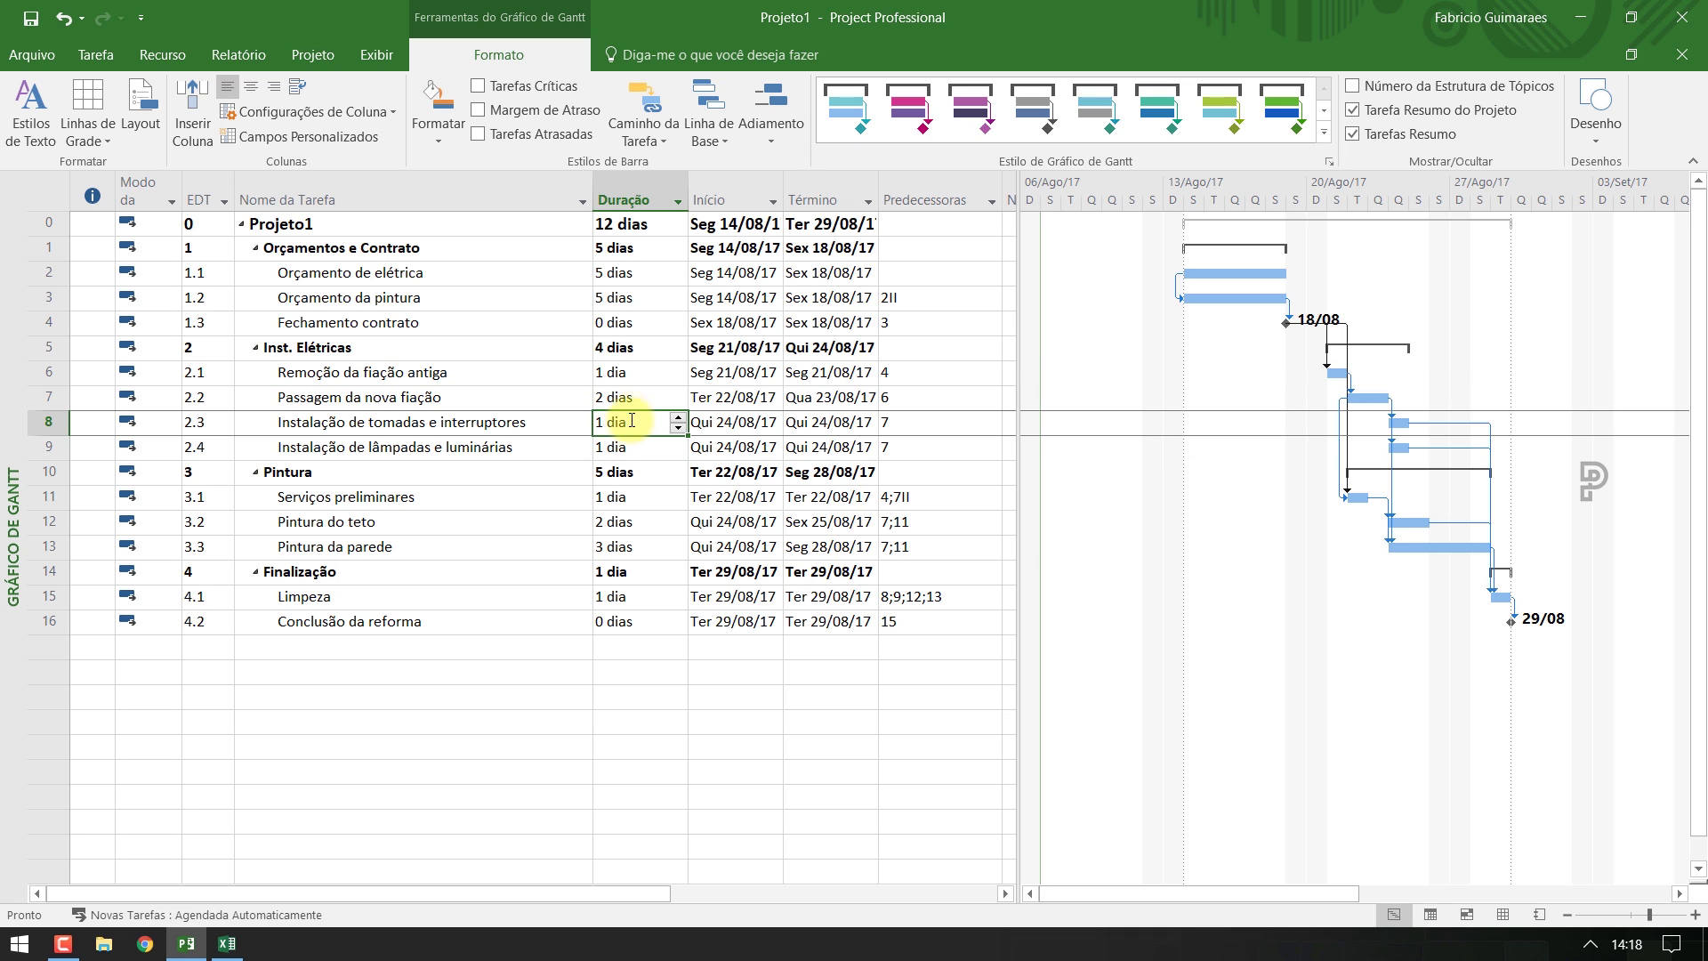
pyautogui.click(630, 397)
pyautogui.click(637, 364)
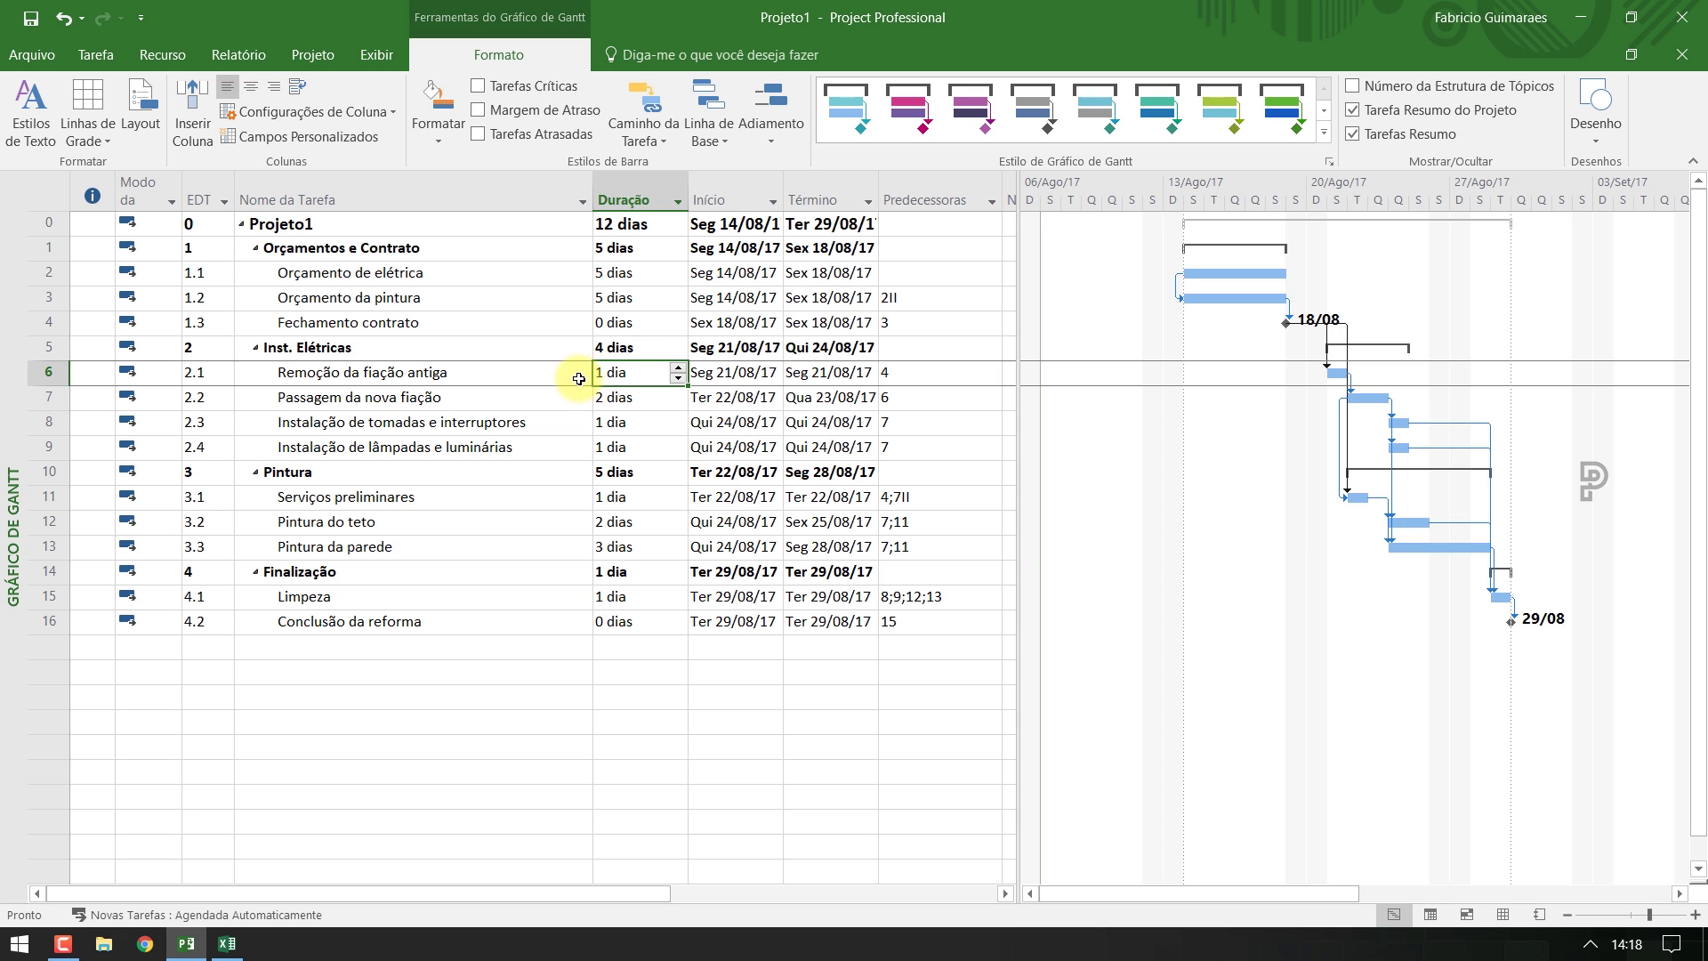
pyautogui.click(631, 345)
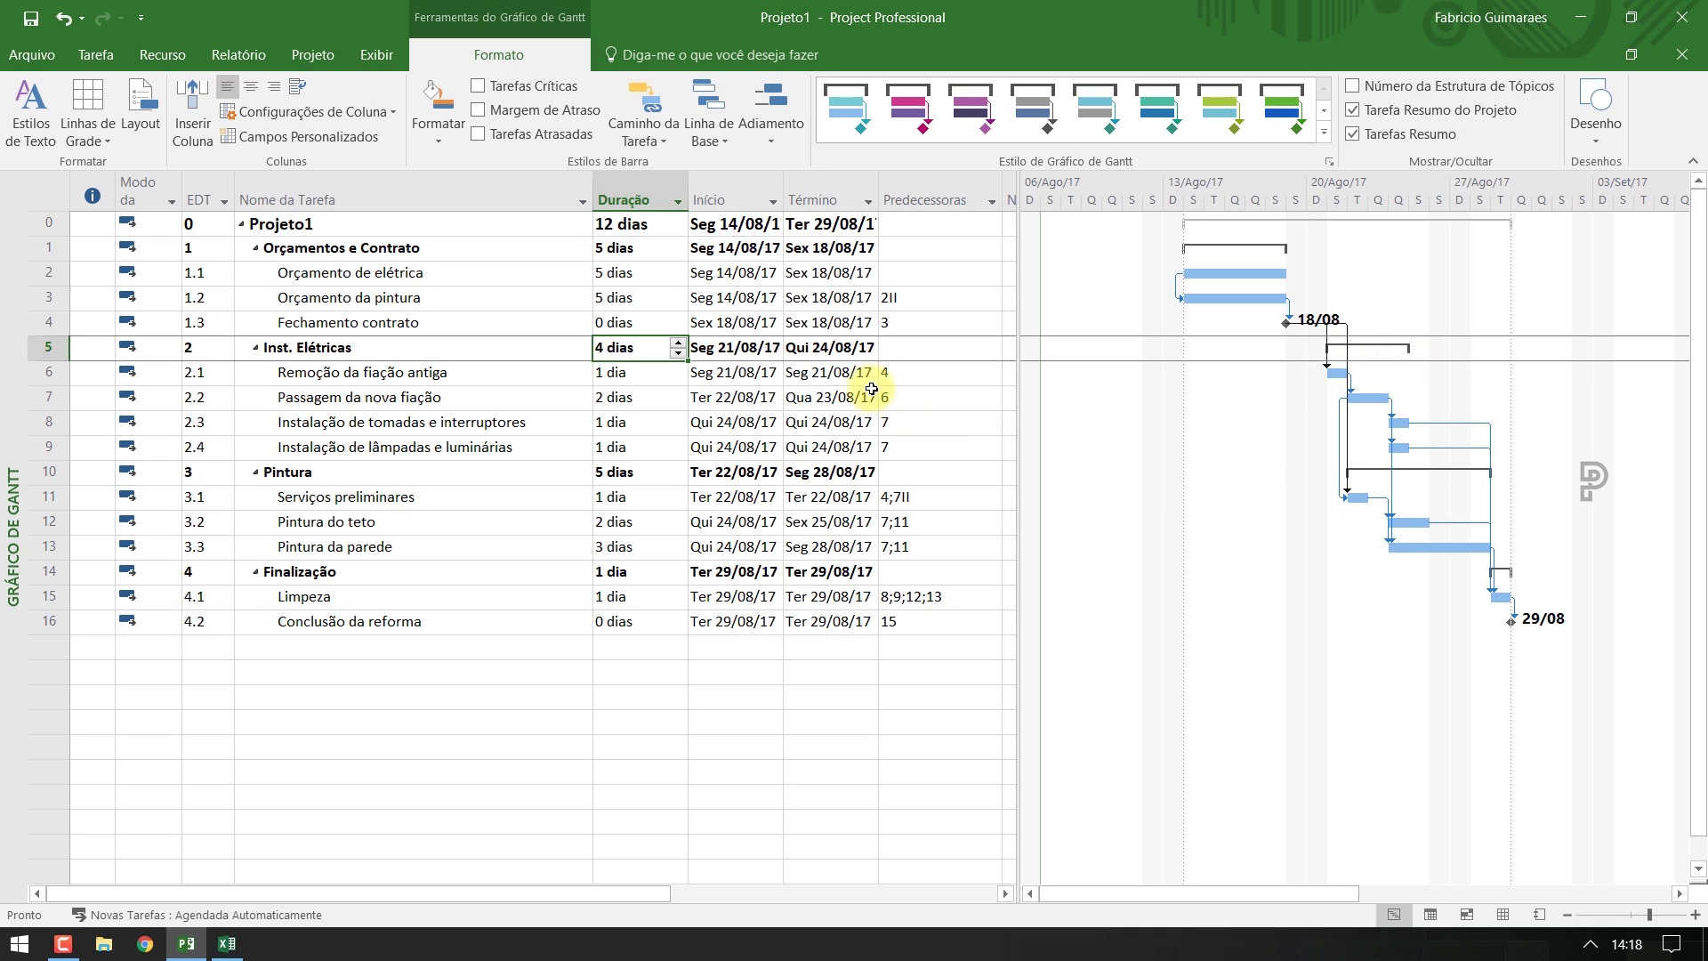
pyautogui.click(743, 379)
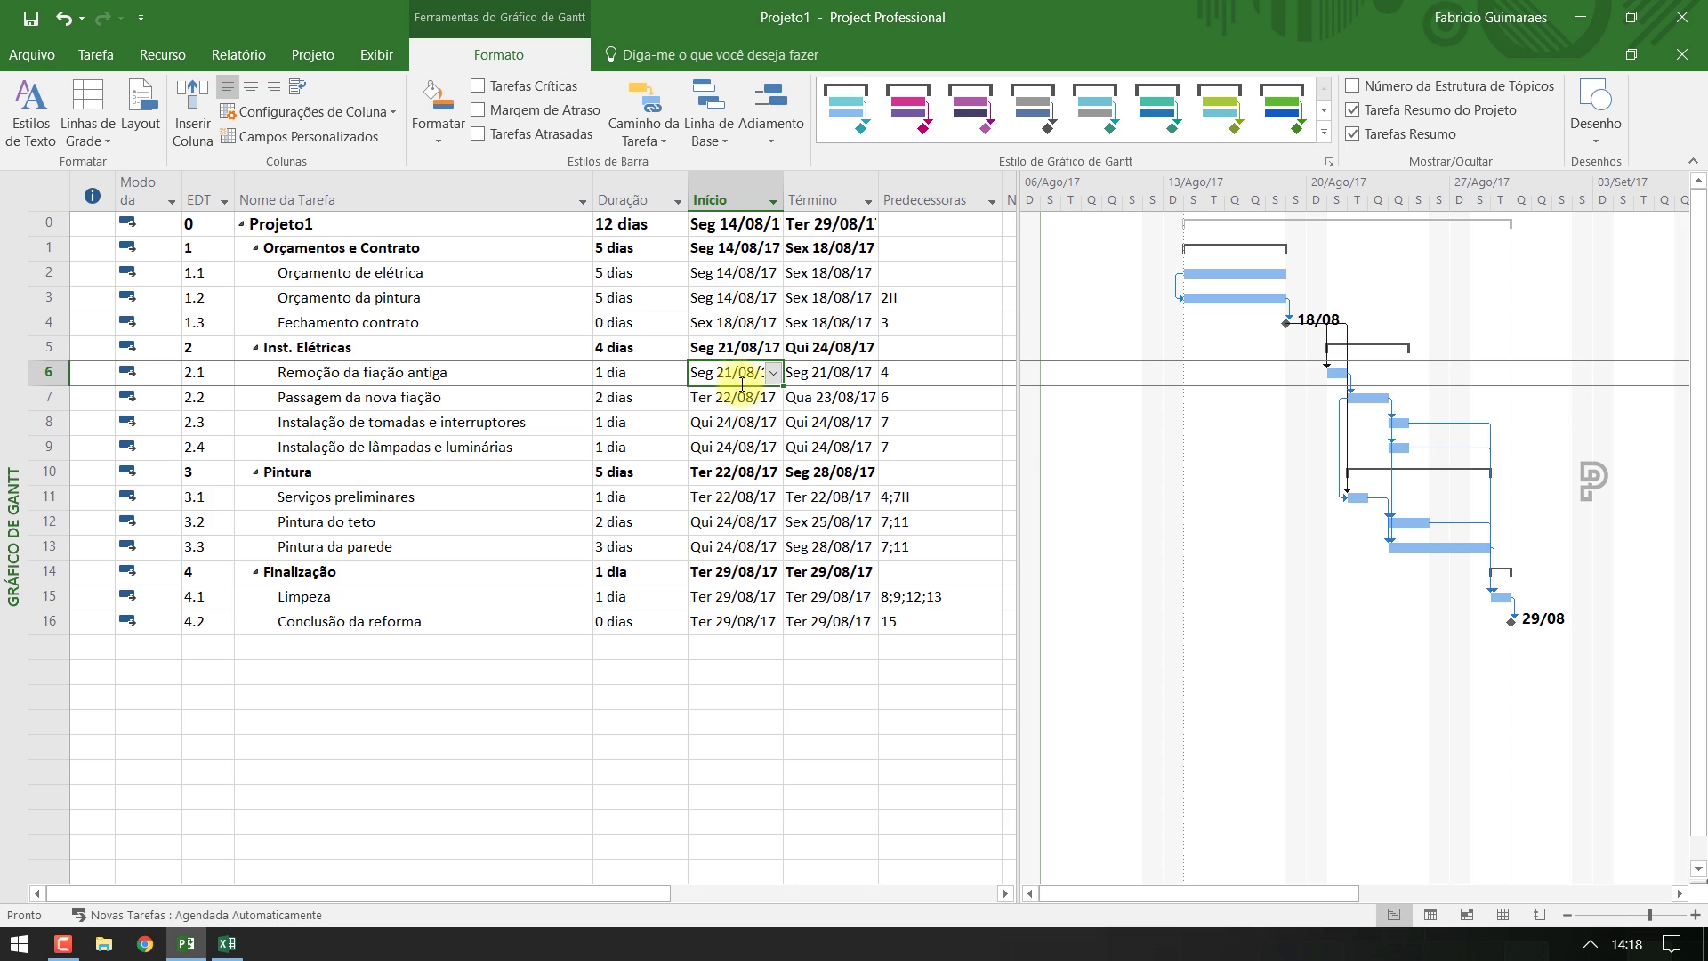
pyautogui.click(846, 448)
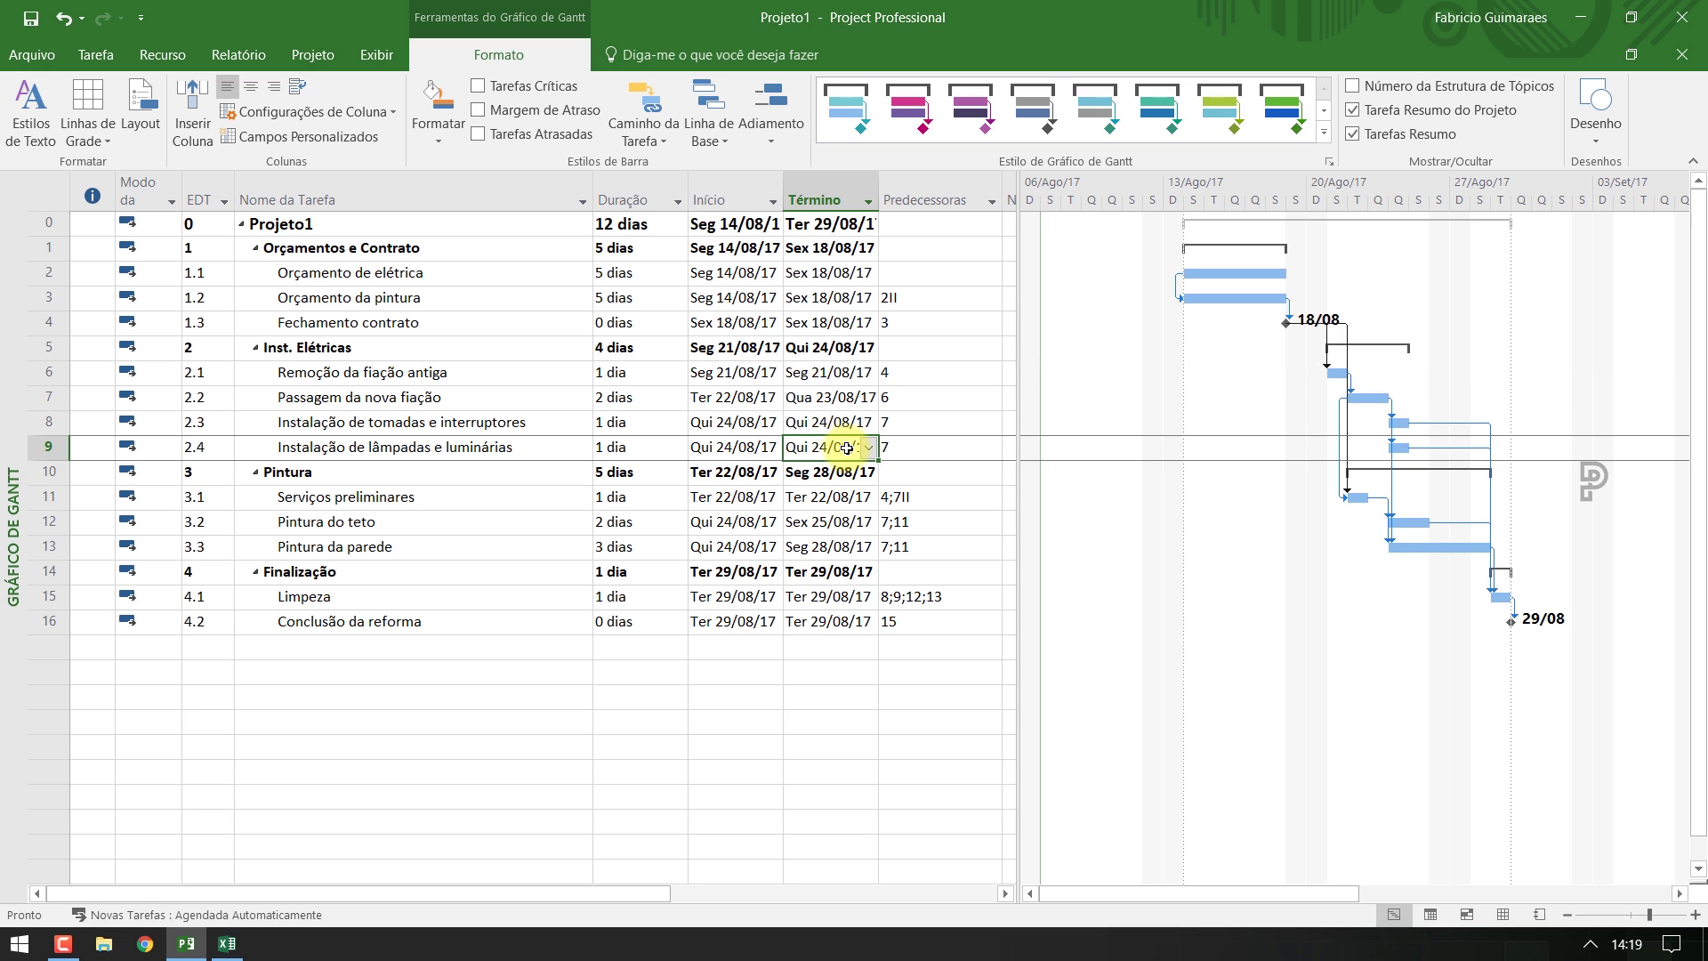
pyautogui.click(621, 348)
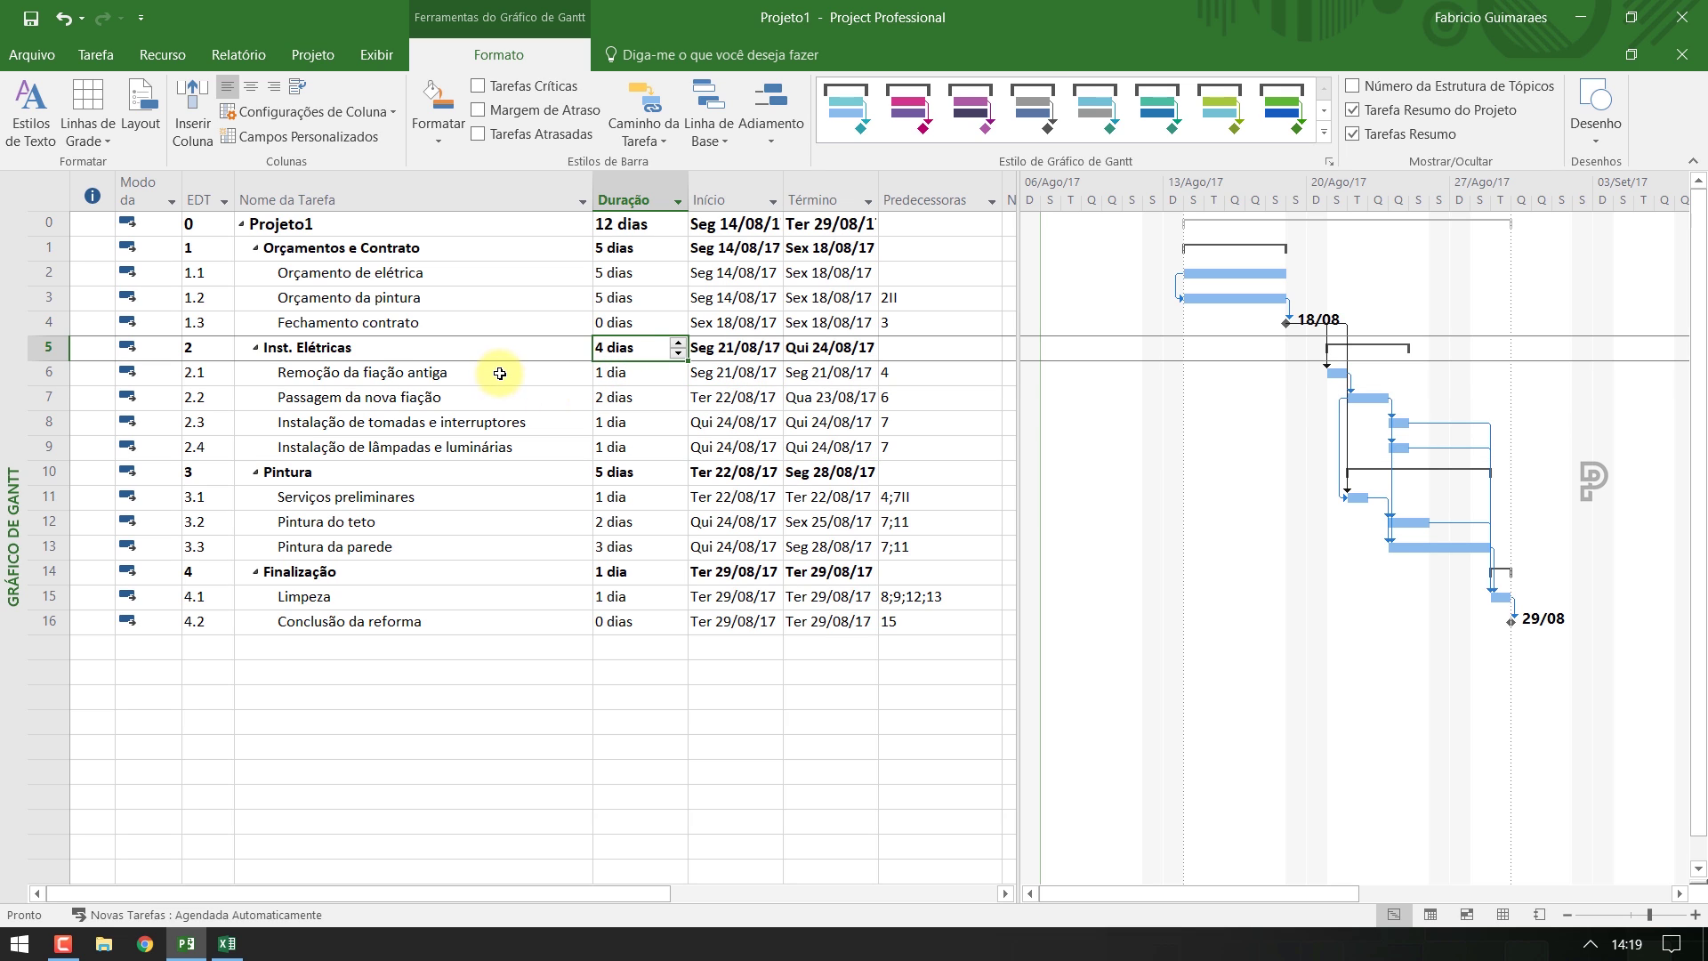
pyautogui.moveTo(500, 374); pyautogui.dragTo(500, 447)
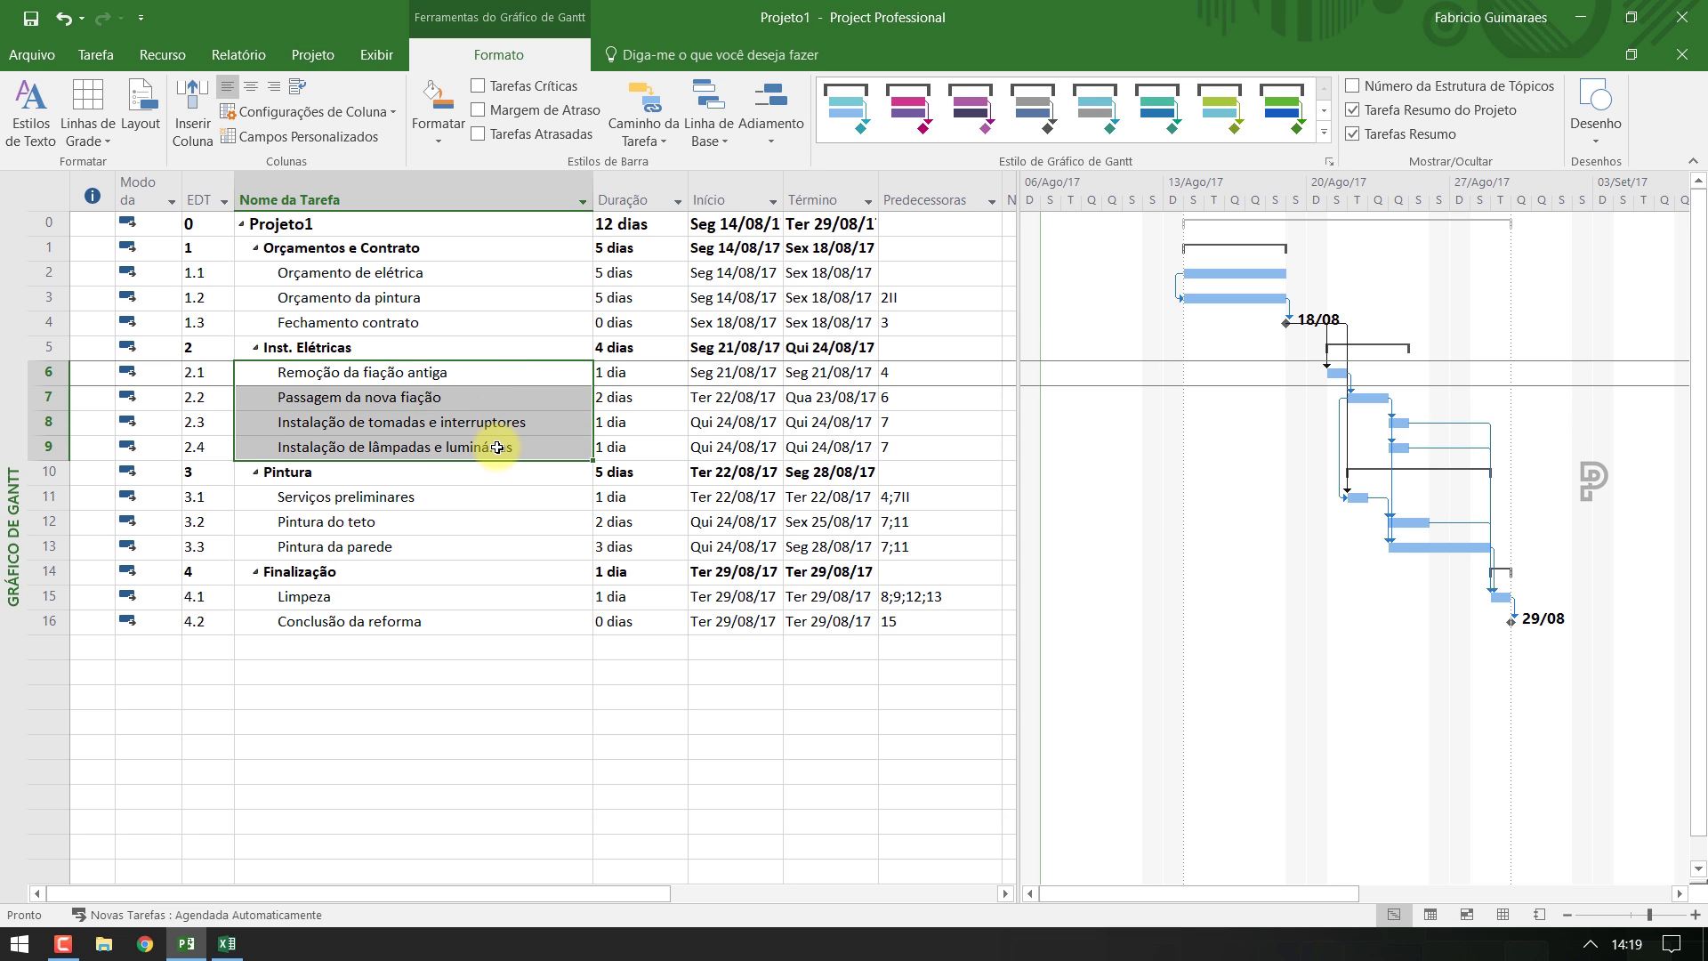
pyautogui.click(661, 347)
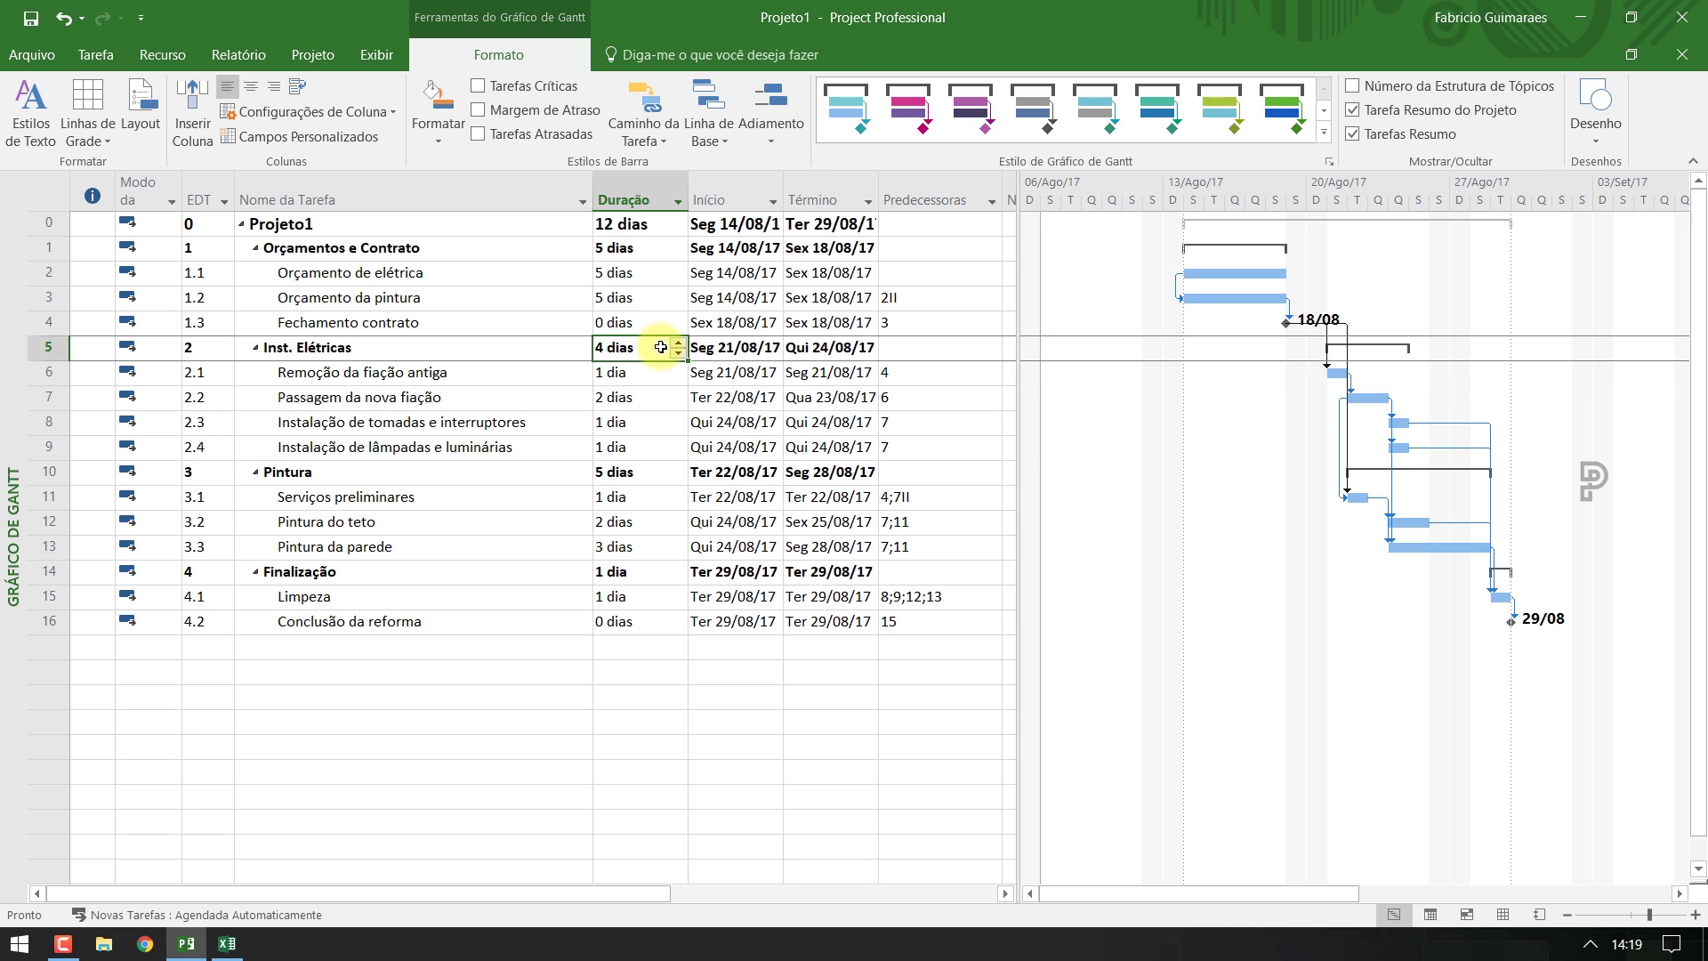
pyautogui.click(515, 348)
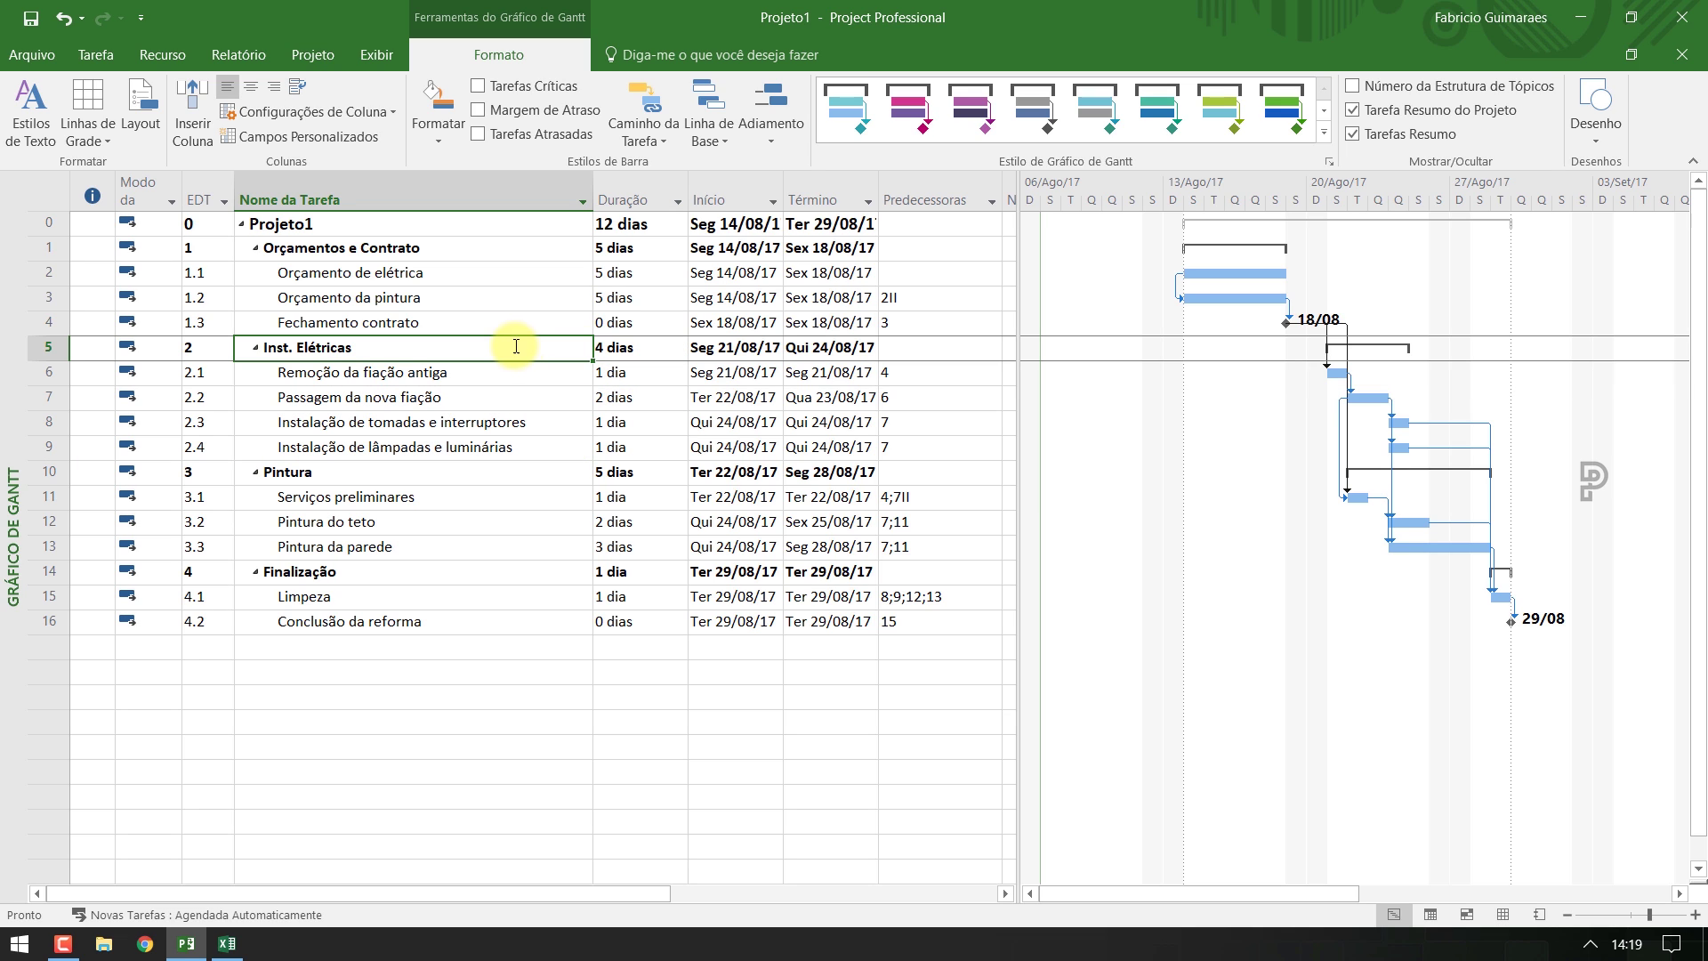
# Check the overall duration on the project summary task, hide that row and select Orçamentos e Contrato
pyautogui.click(415, 223)
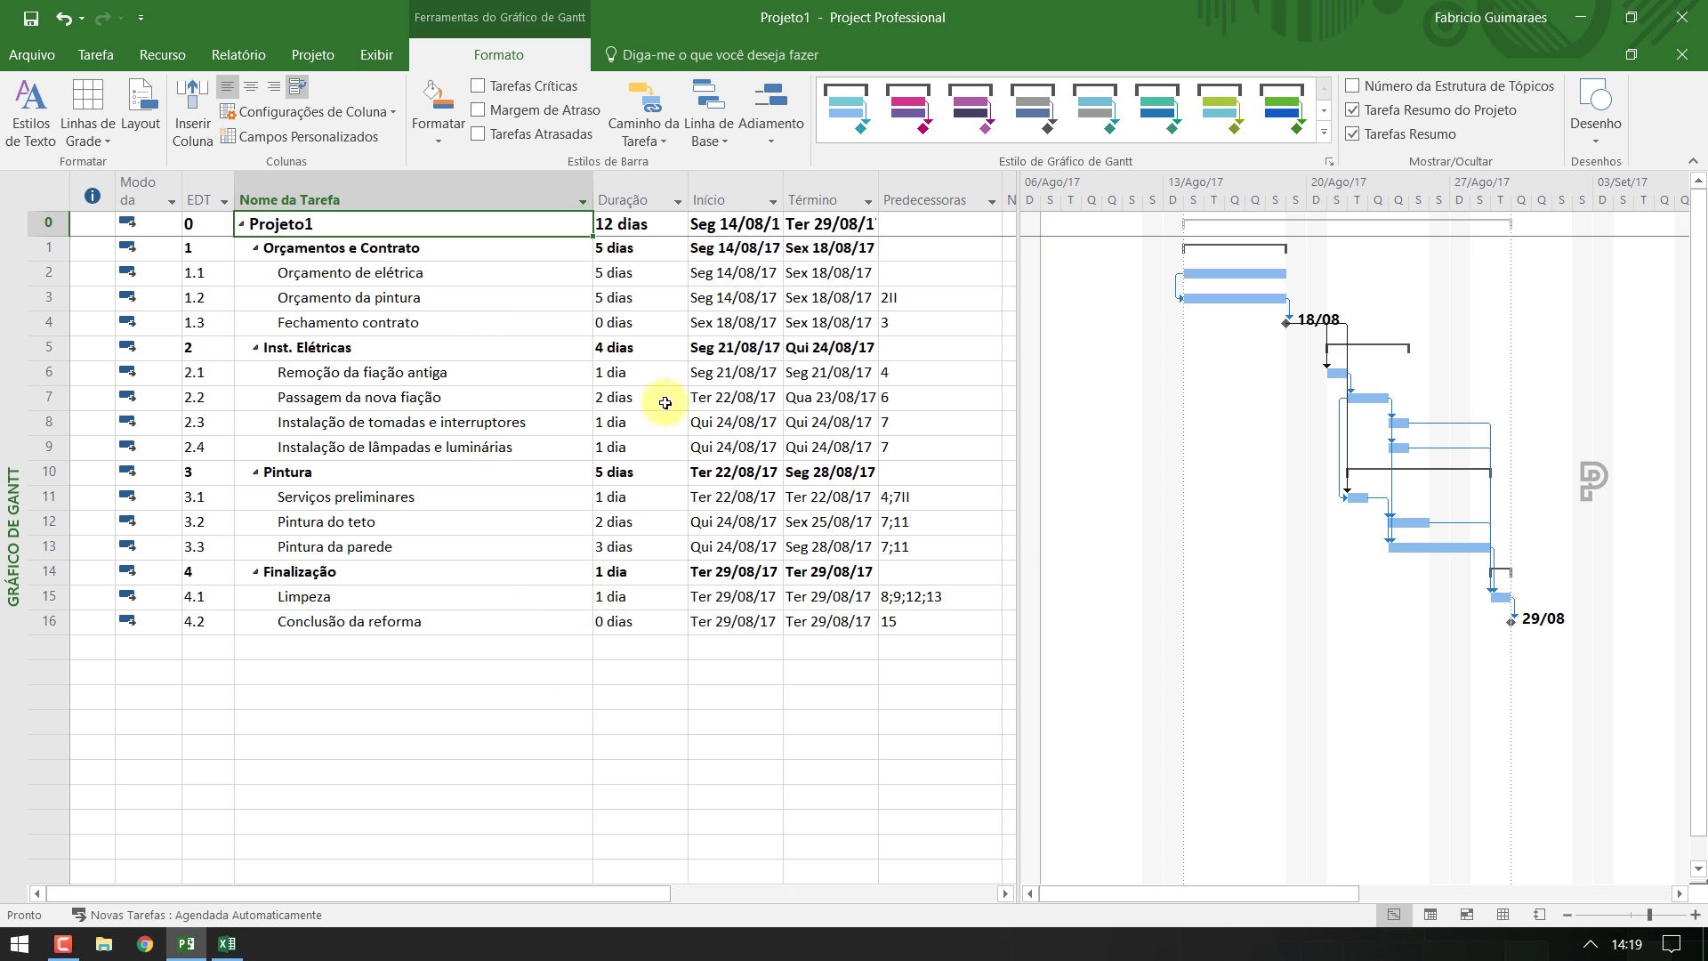
pyautogui.click(663, 230)
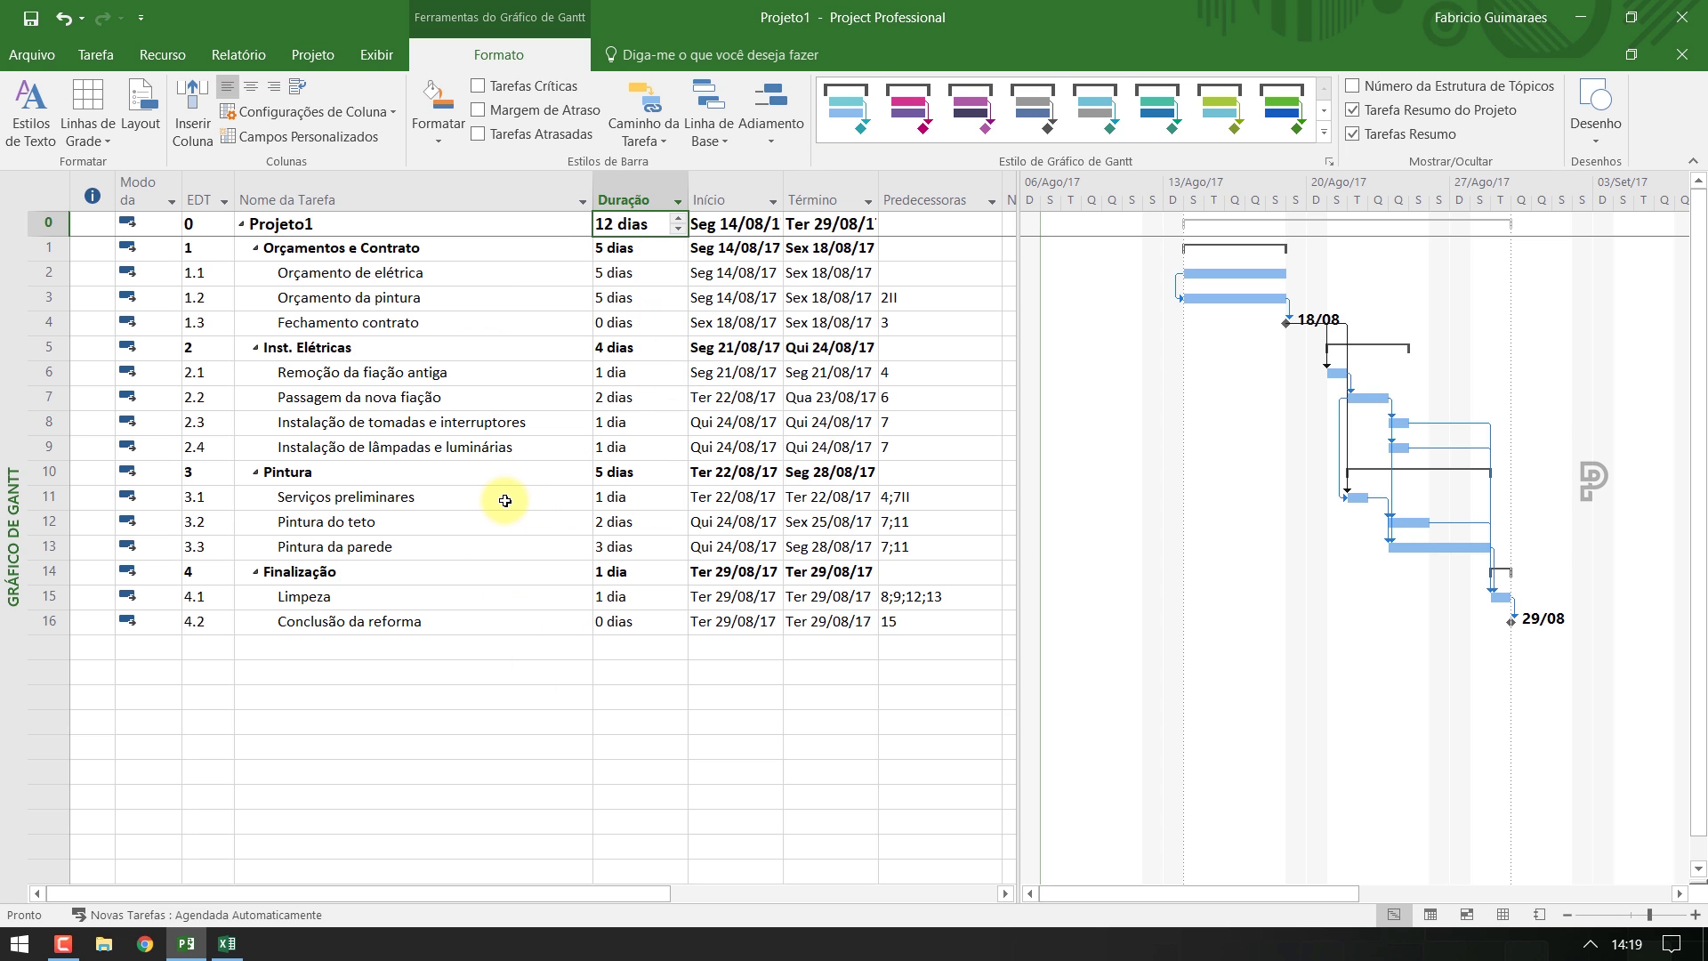
pyautogui.click(1353, 110)
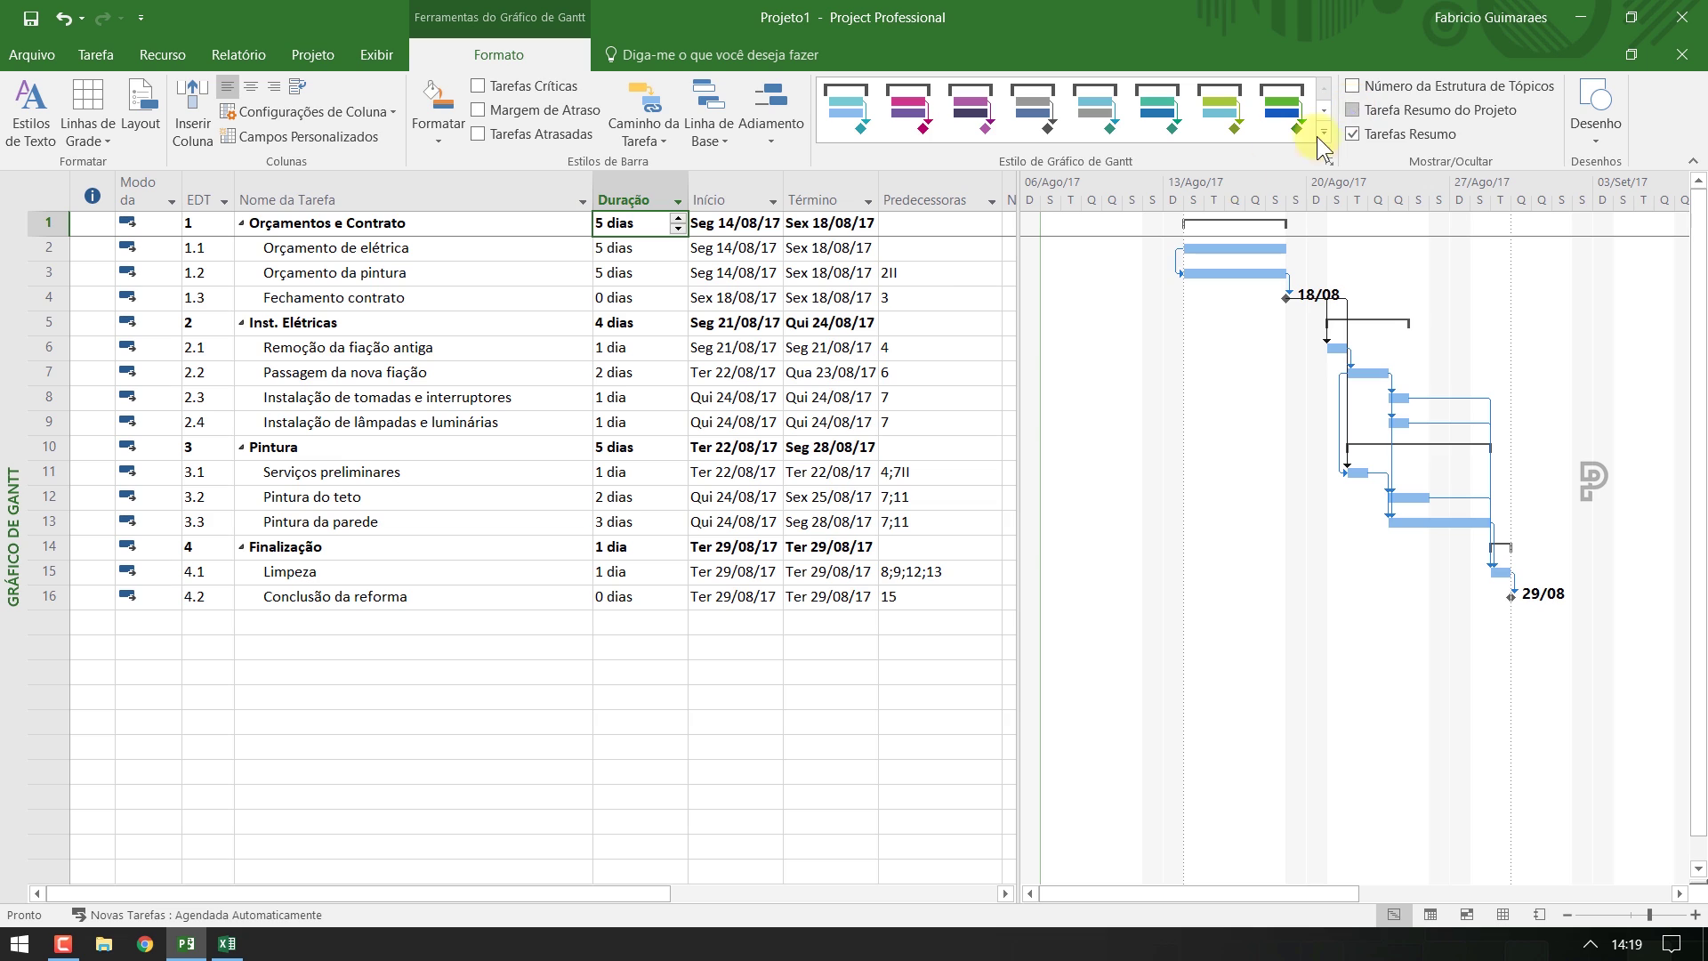
pyautogui.click(486, 224)
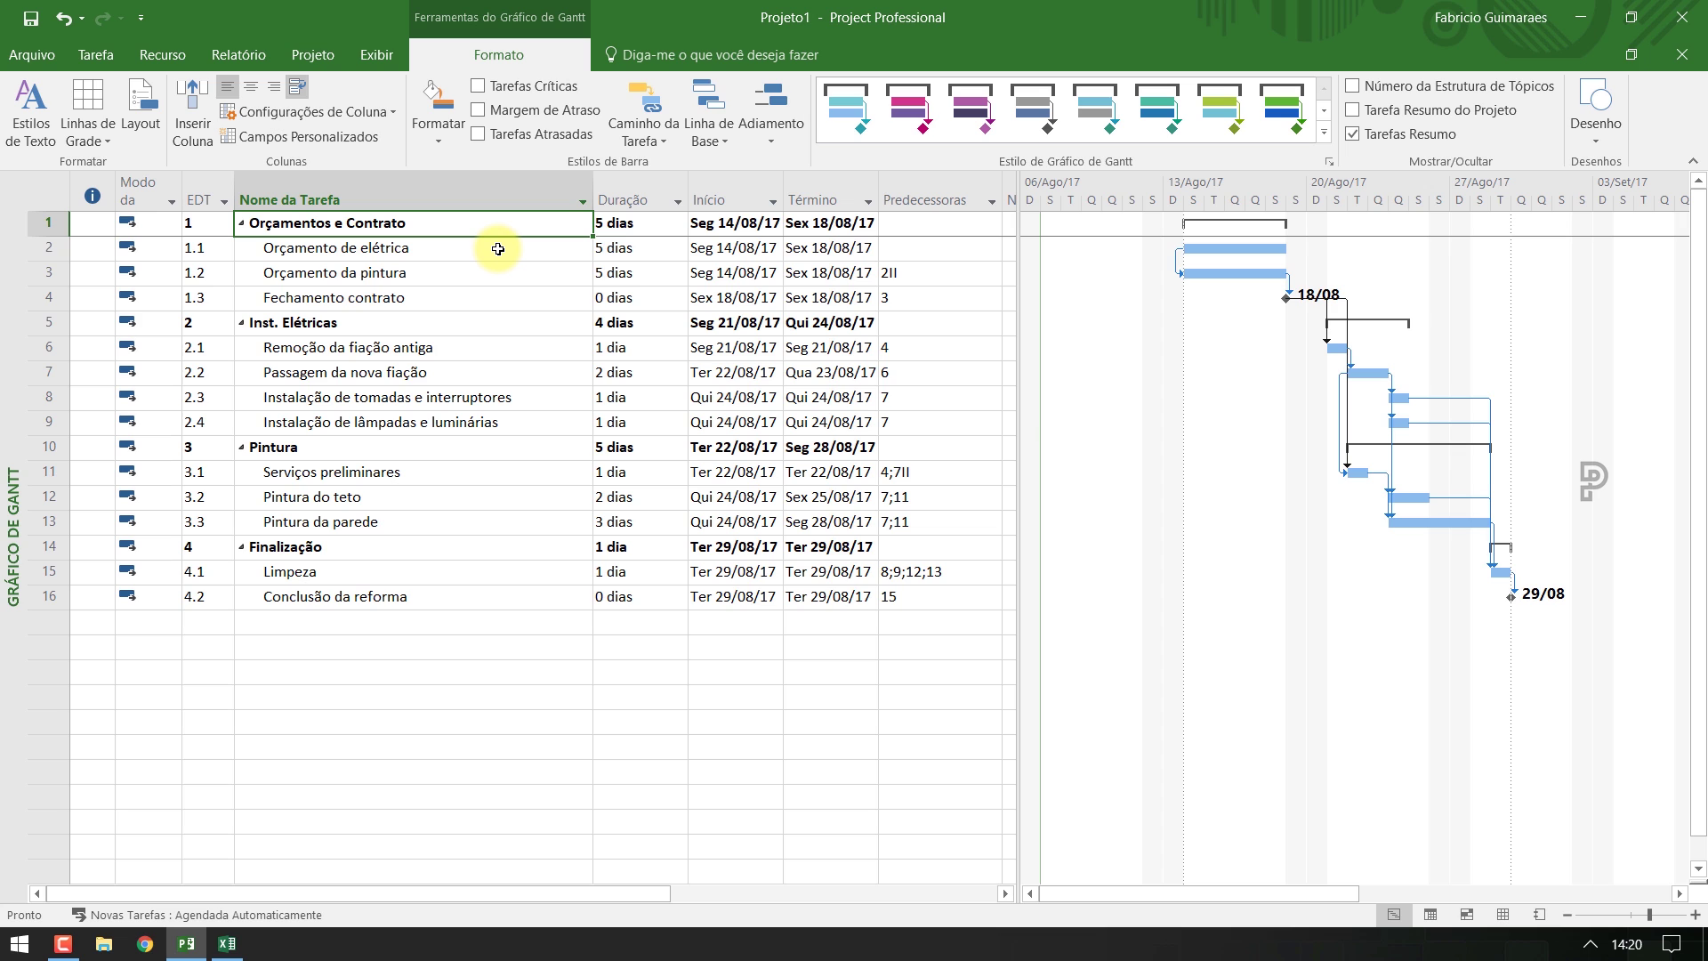
# Open the Resource Sheet view and check the resource types offered in the Tipo field
pyautogui.click(378, 55)
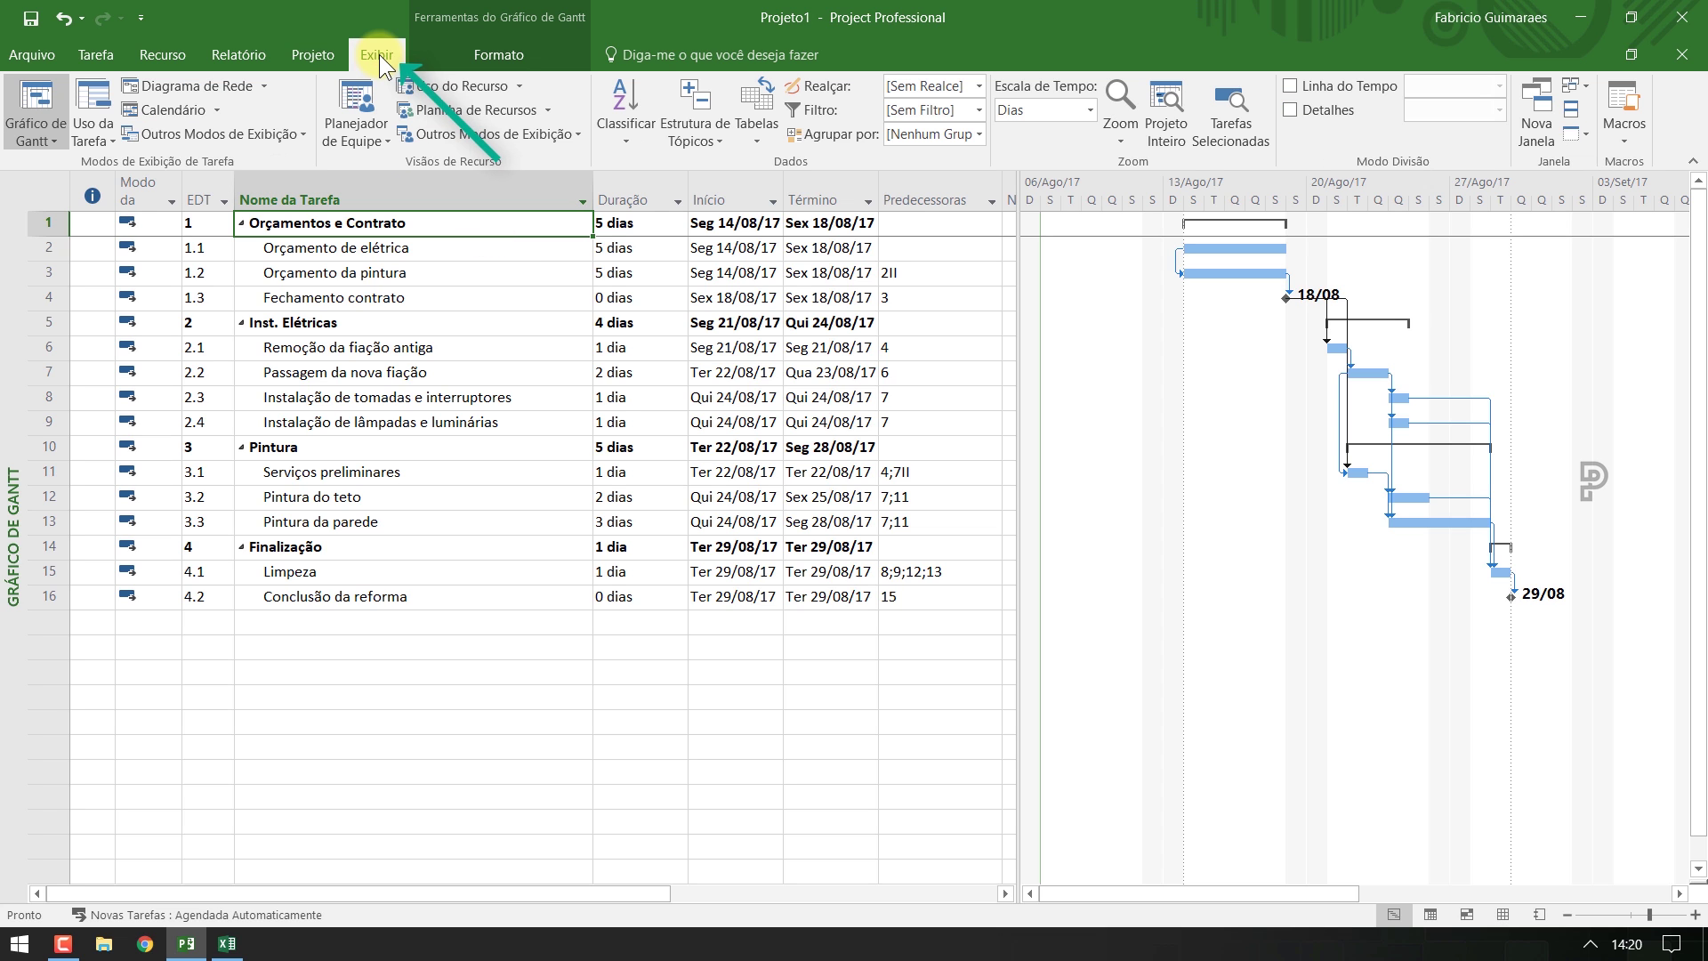
pyautogui.click(472, 109)
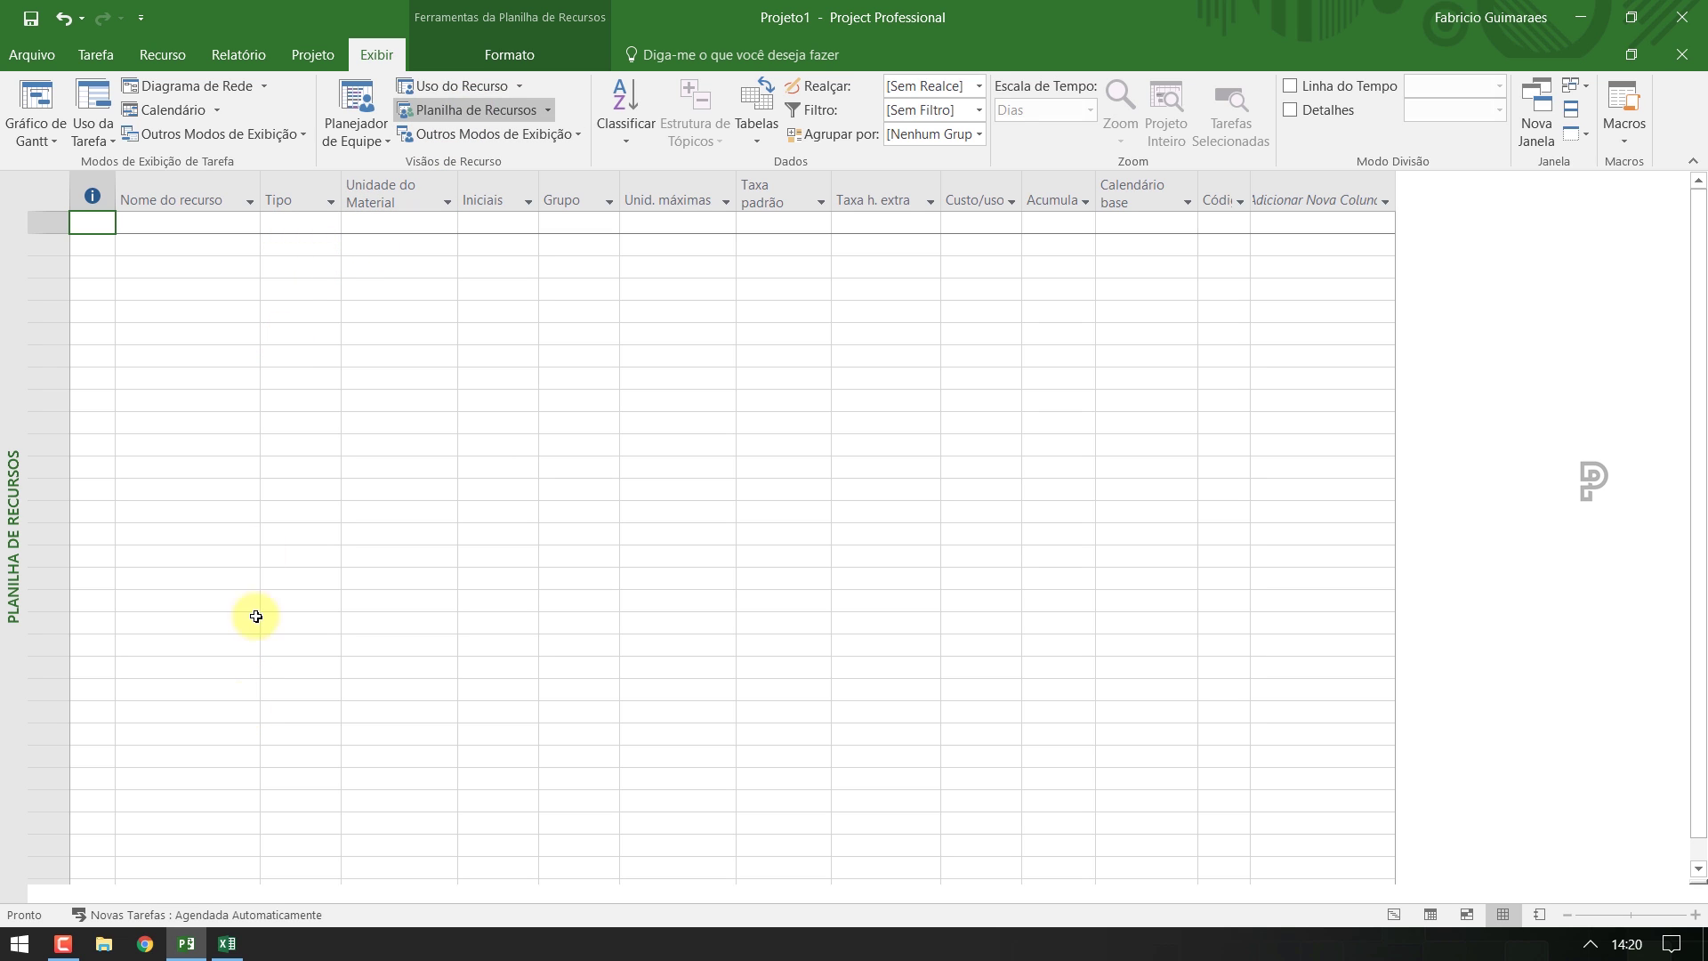
pyautogui.click(331, 222)
pyautogui.click(331, 223)
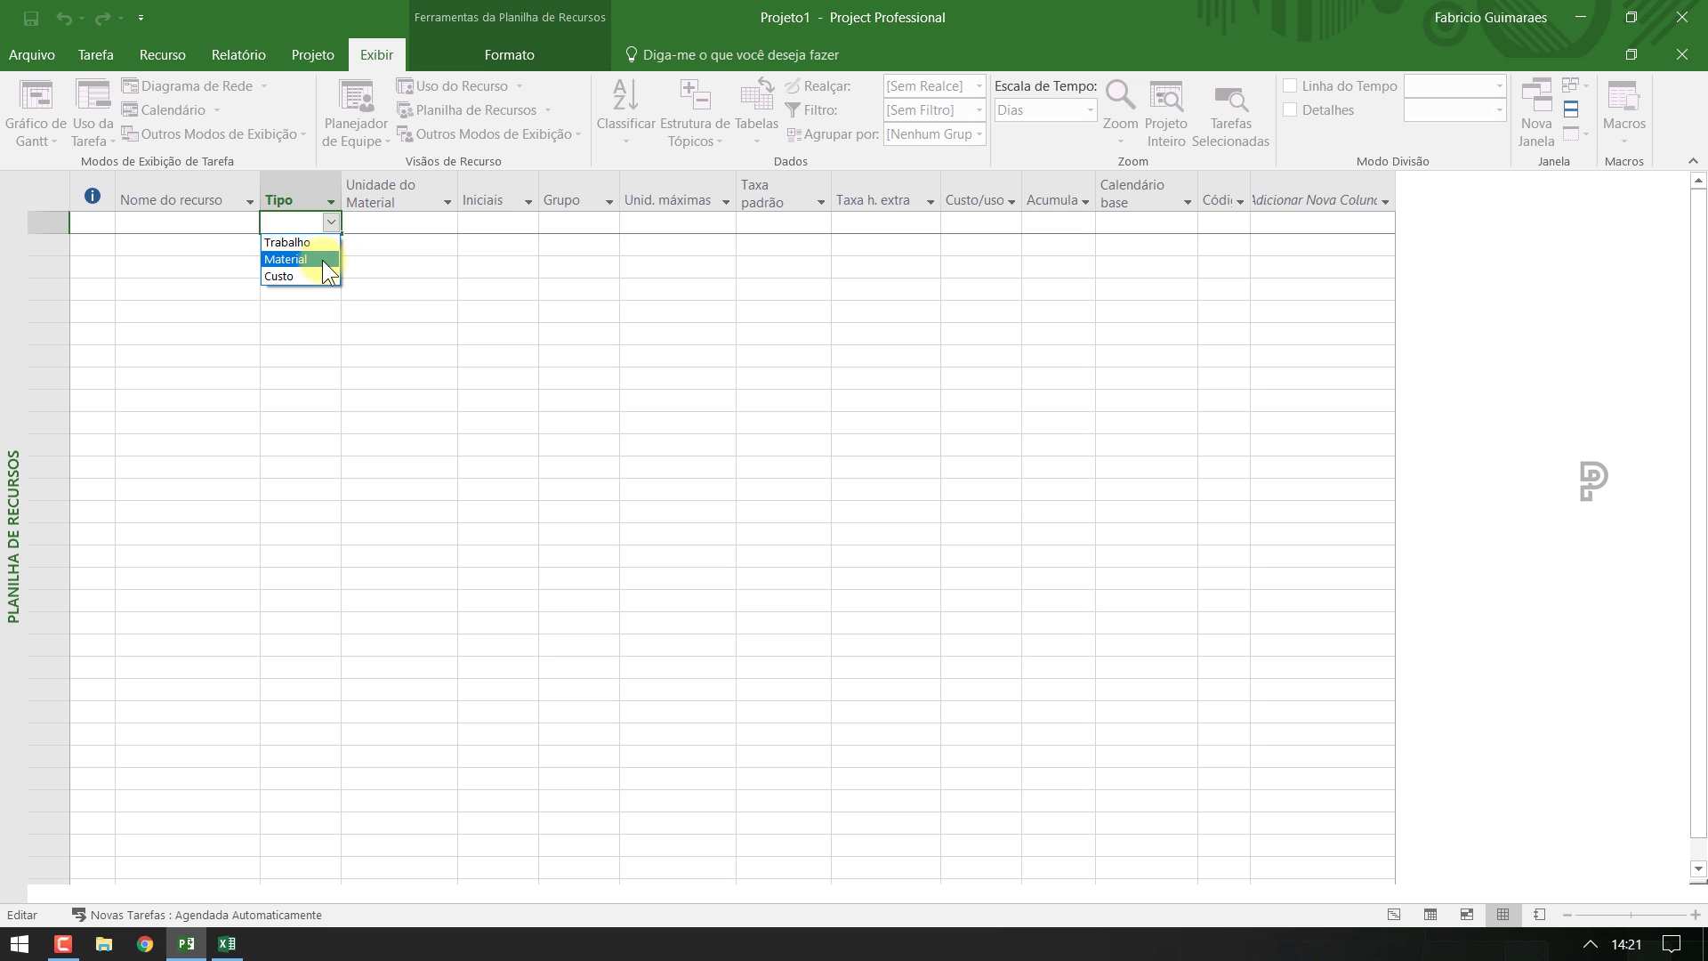
pyautogui.press('Escape')
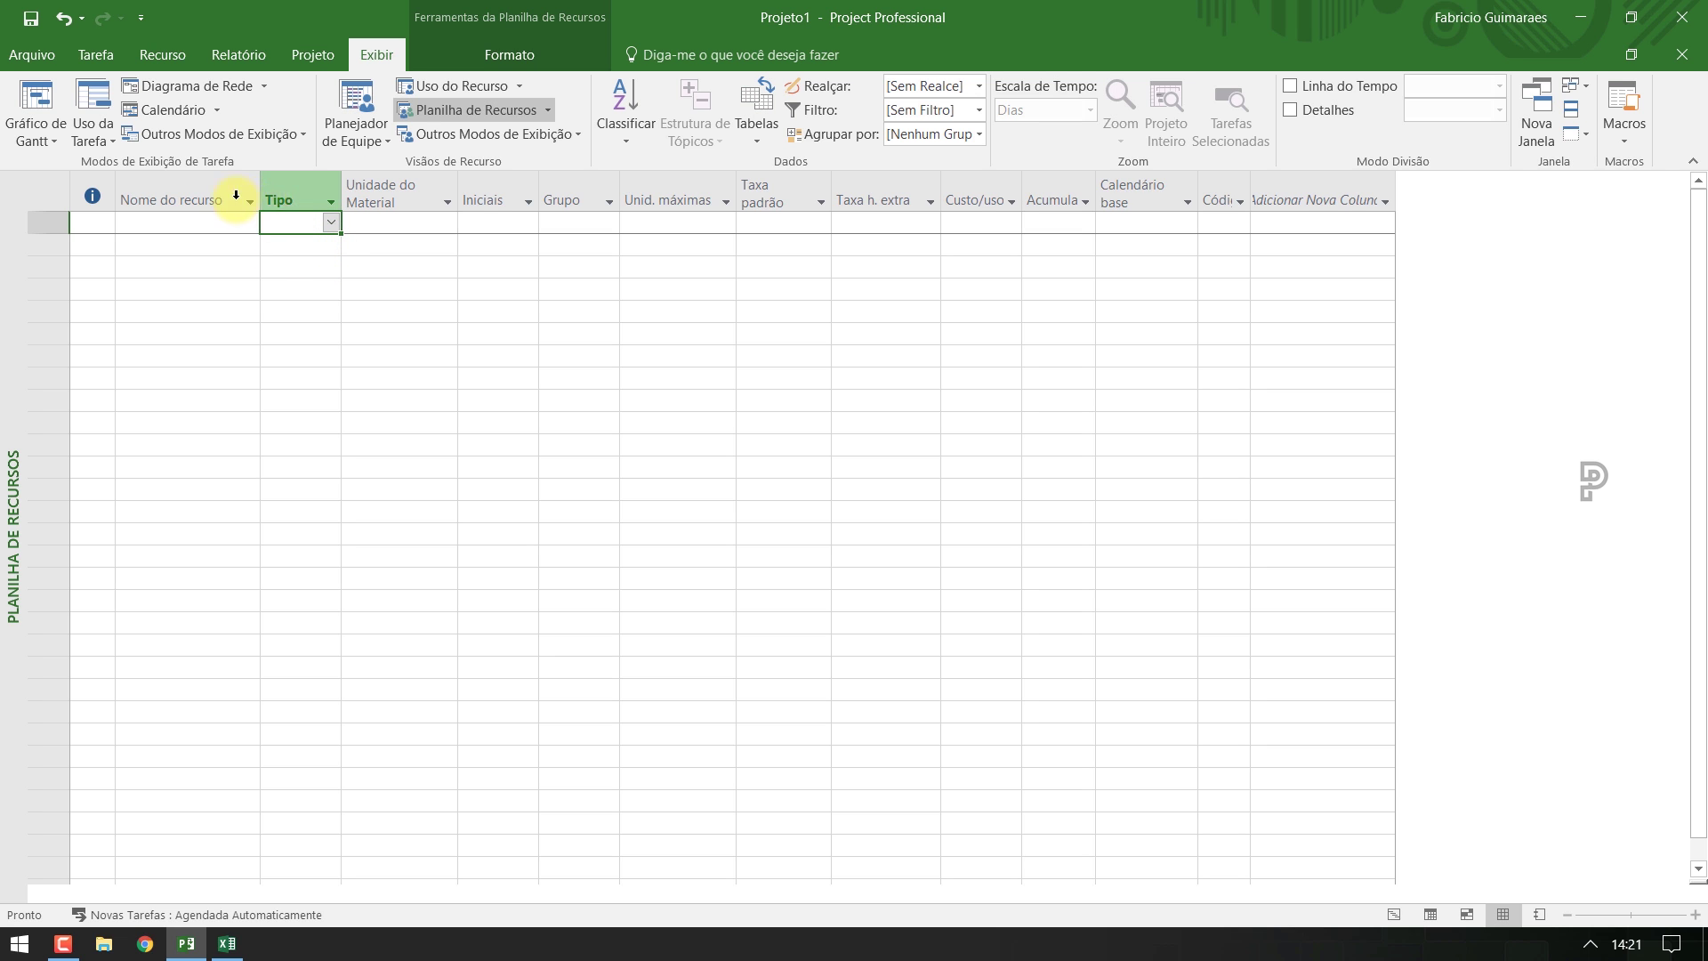
# Widen the Nome do recurso column and fill it with the resources Proprietário through Tinta, copied from the workbook's Recursos e Custos sheet
pyautogui.moveTo(258, 196); pyautogui.dragTo(453, 193)
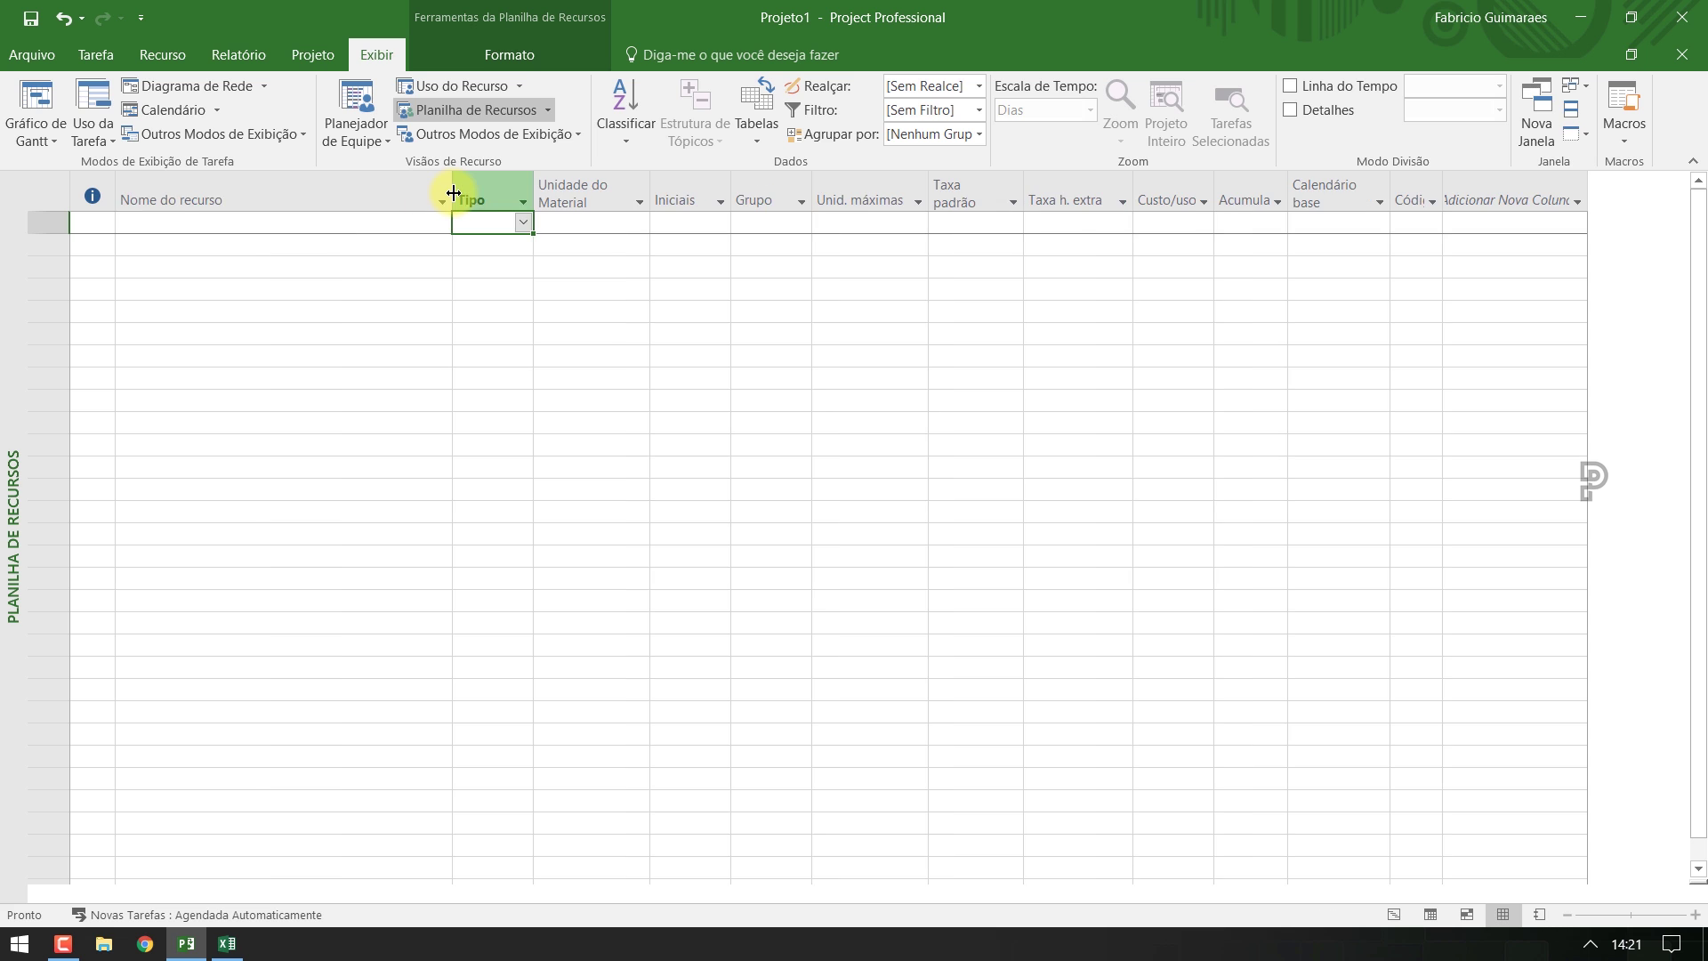
pyautogui.click(377, 222)
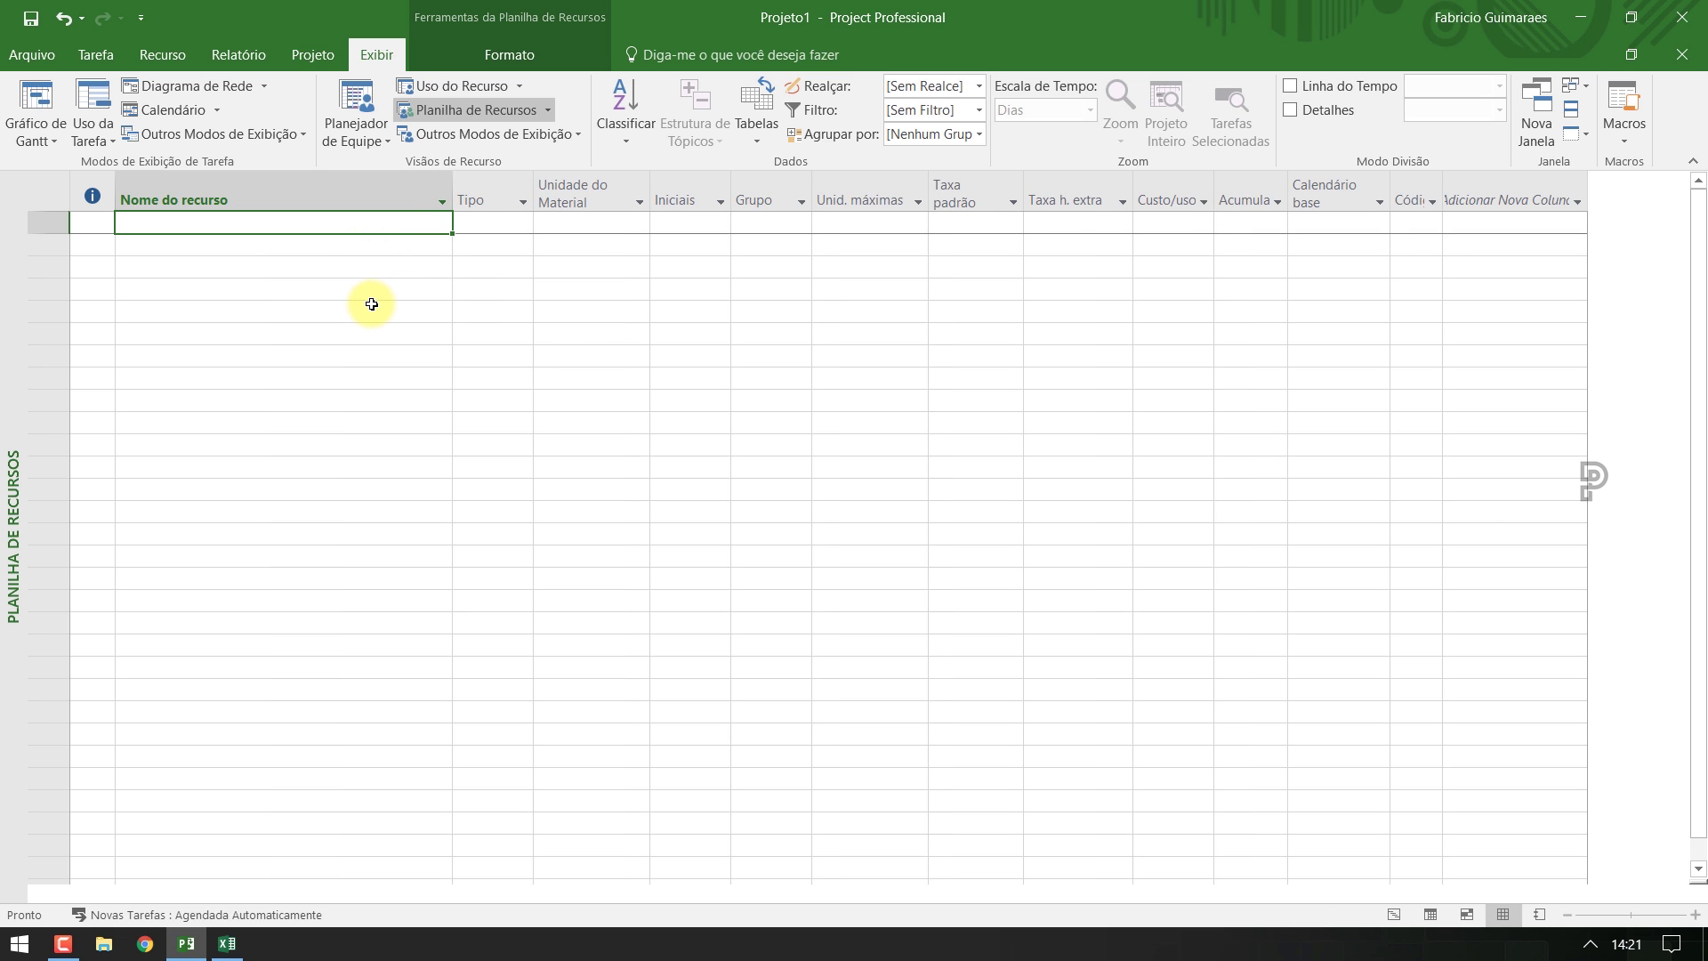
pyautogui.click(227, 943)
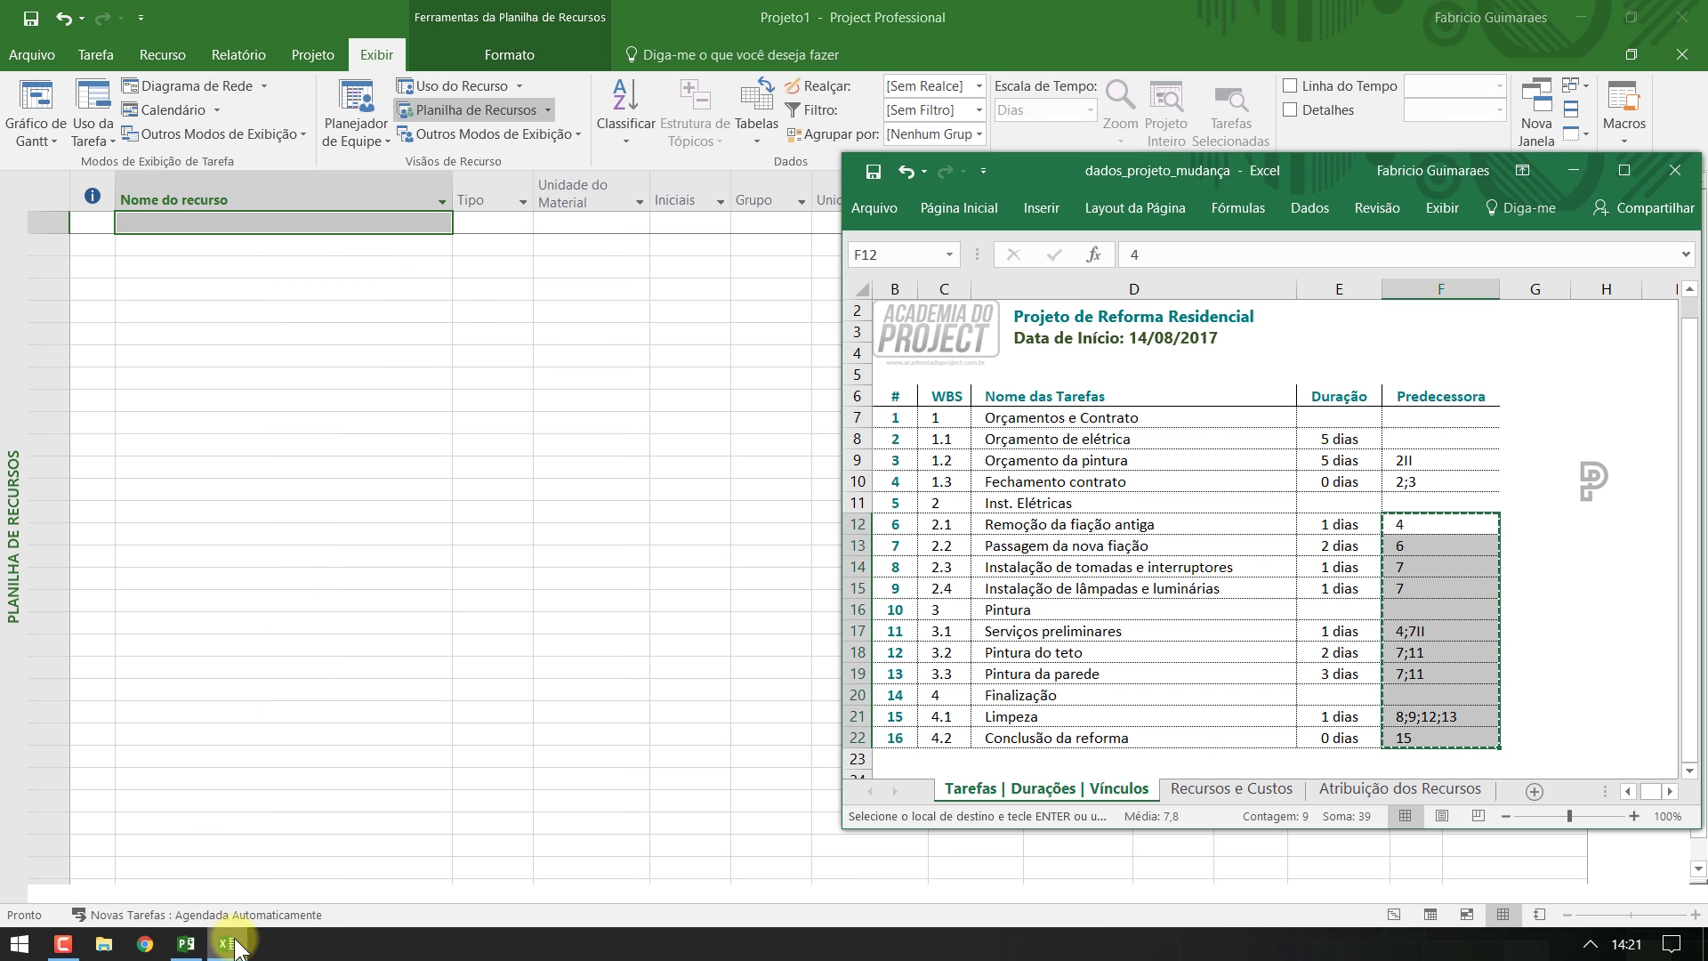
pyautogui.click(1226, 789)
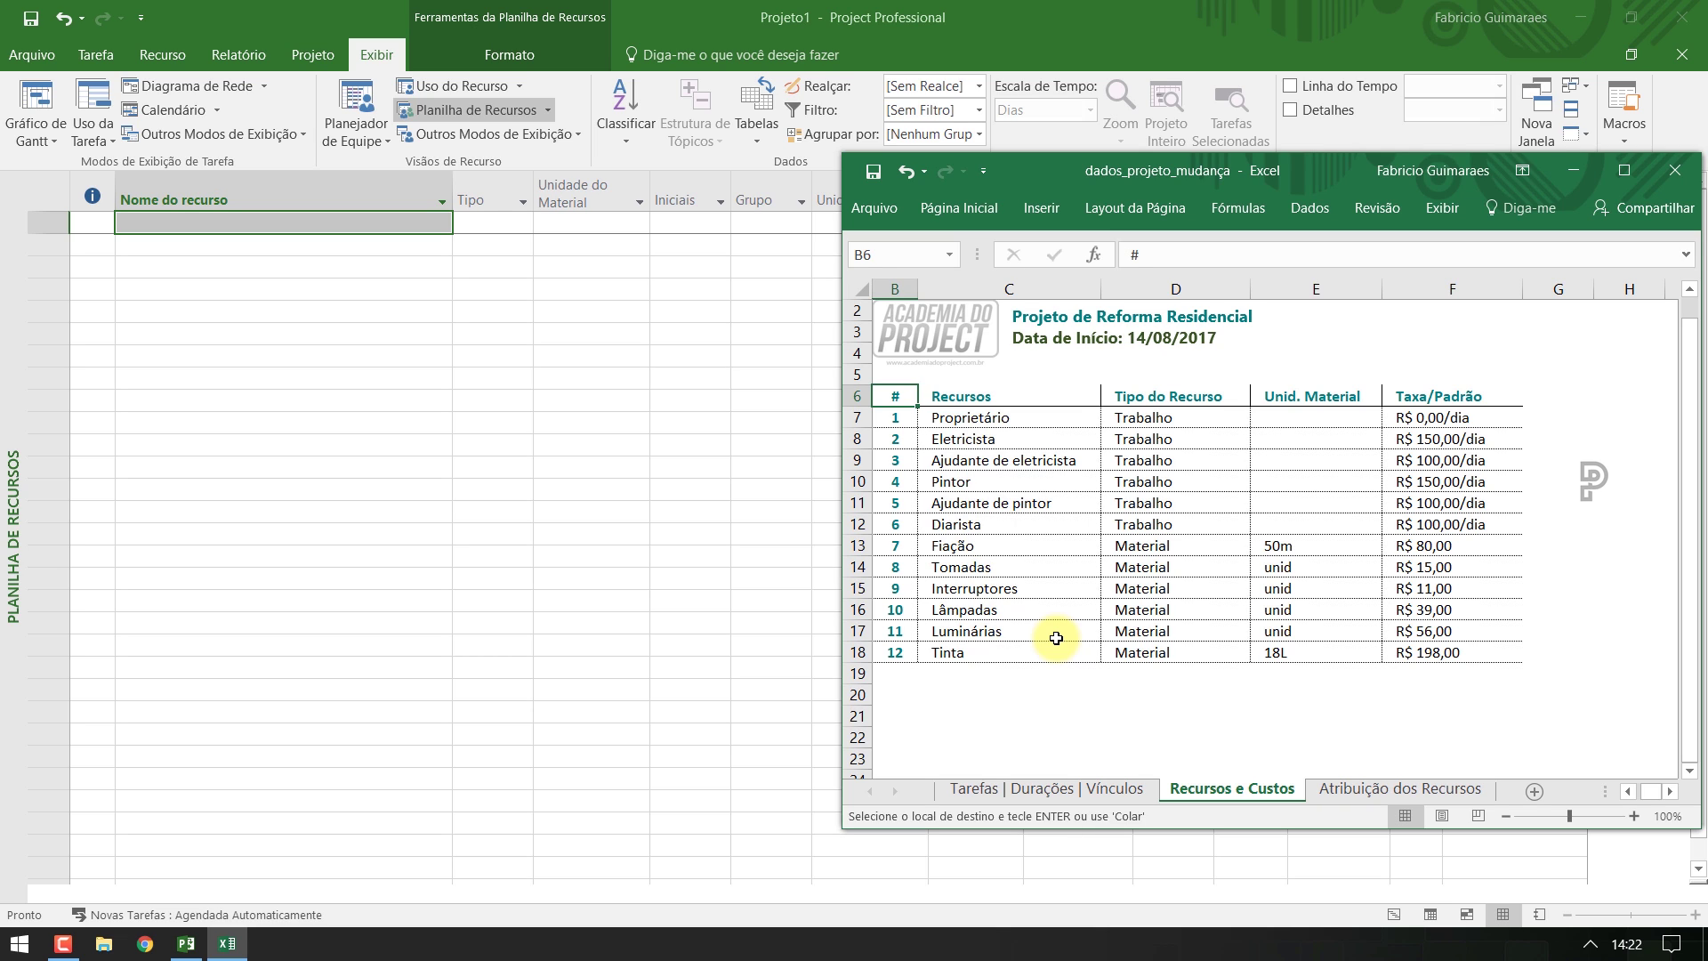
pyautogui.moveTo(1063, 417); pyautogui.dragTo(1062, 652)
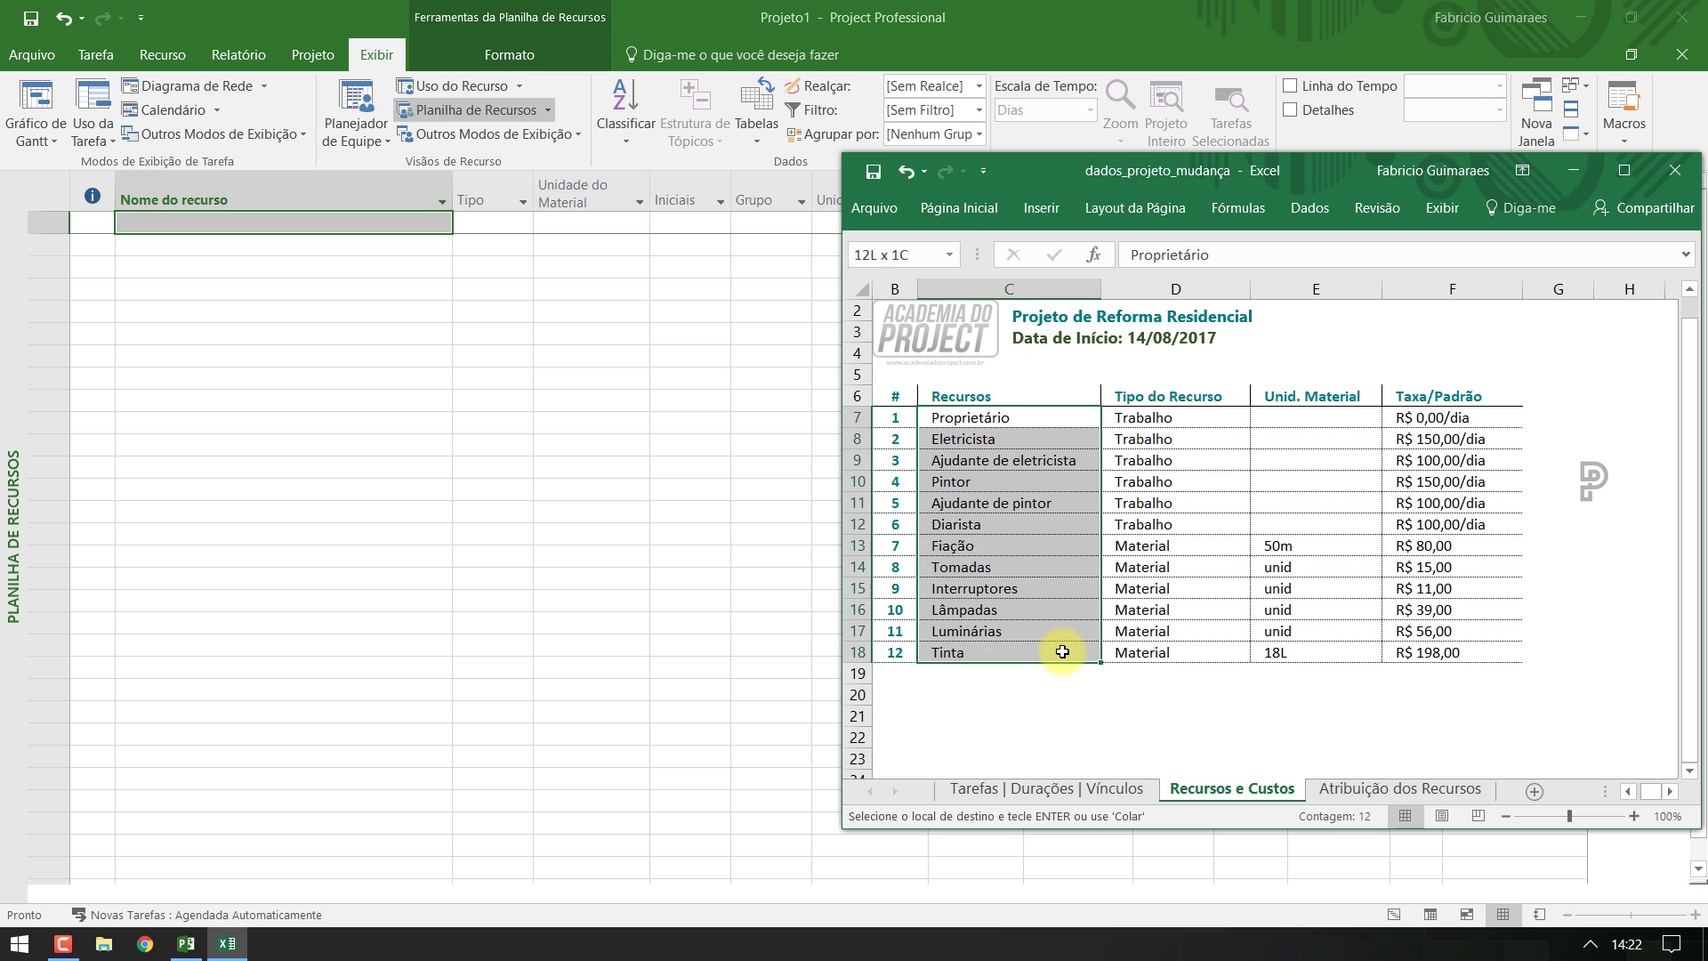
pyautogui.hotkey('ctrl', 'c')
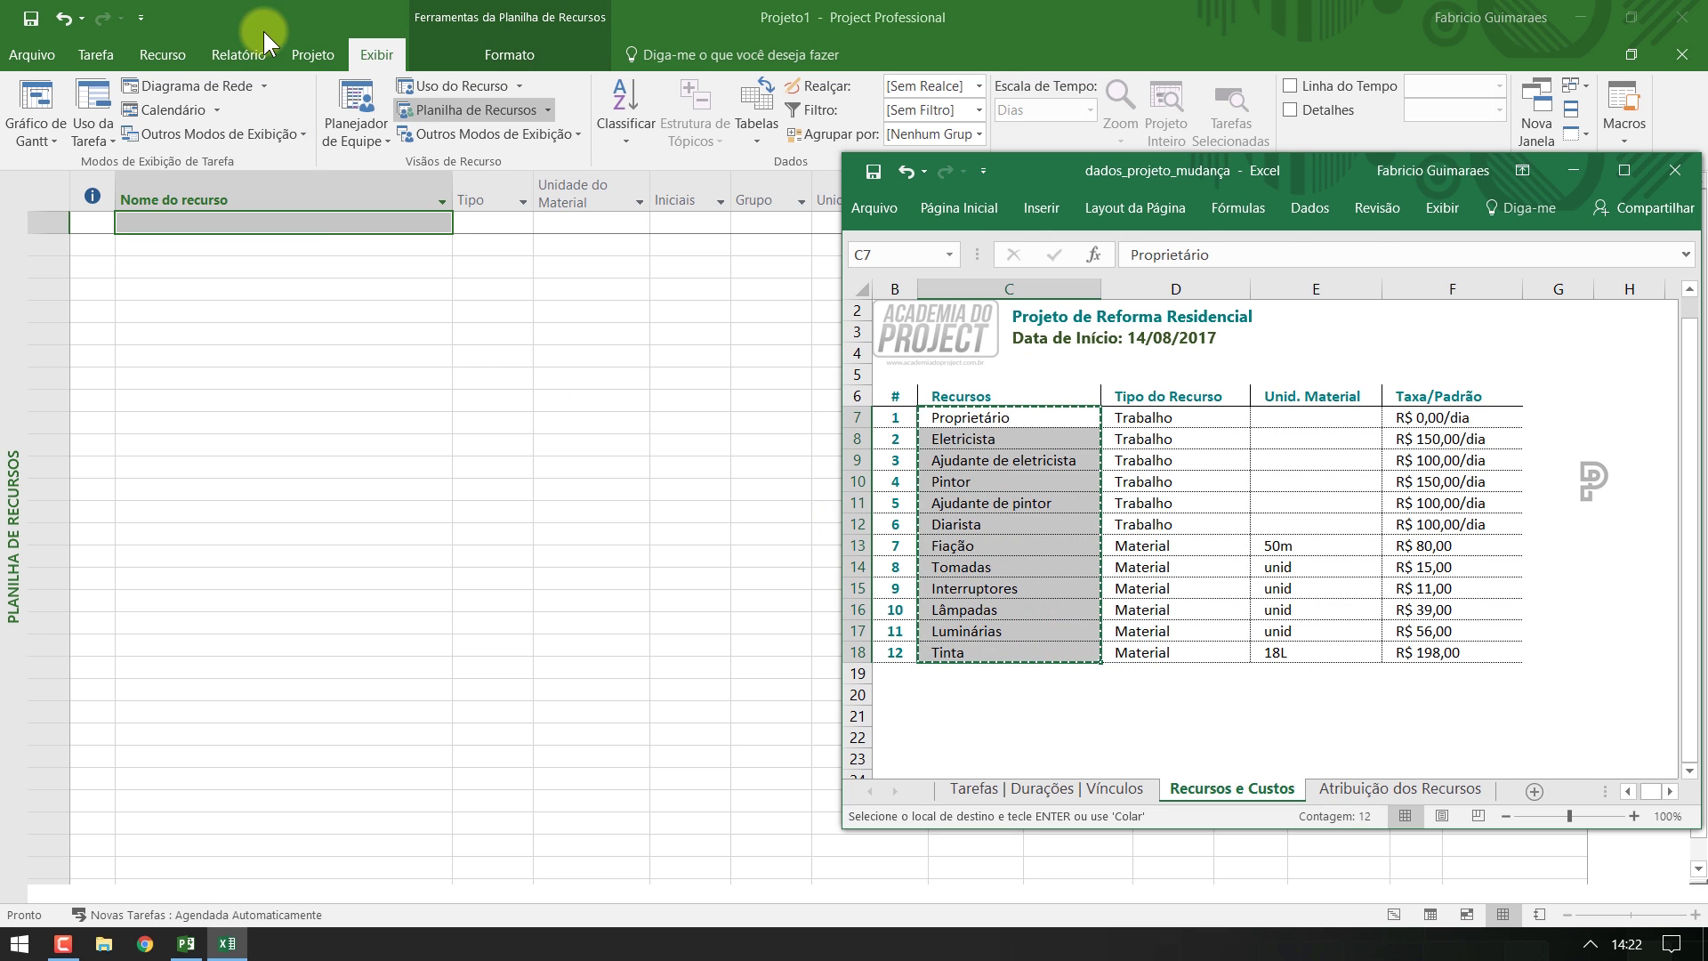
pyautogui.click(258, 7)
pyautogui.click(89, 50)
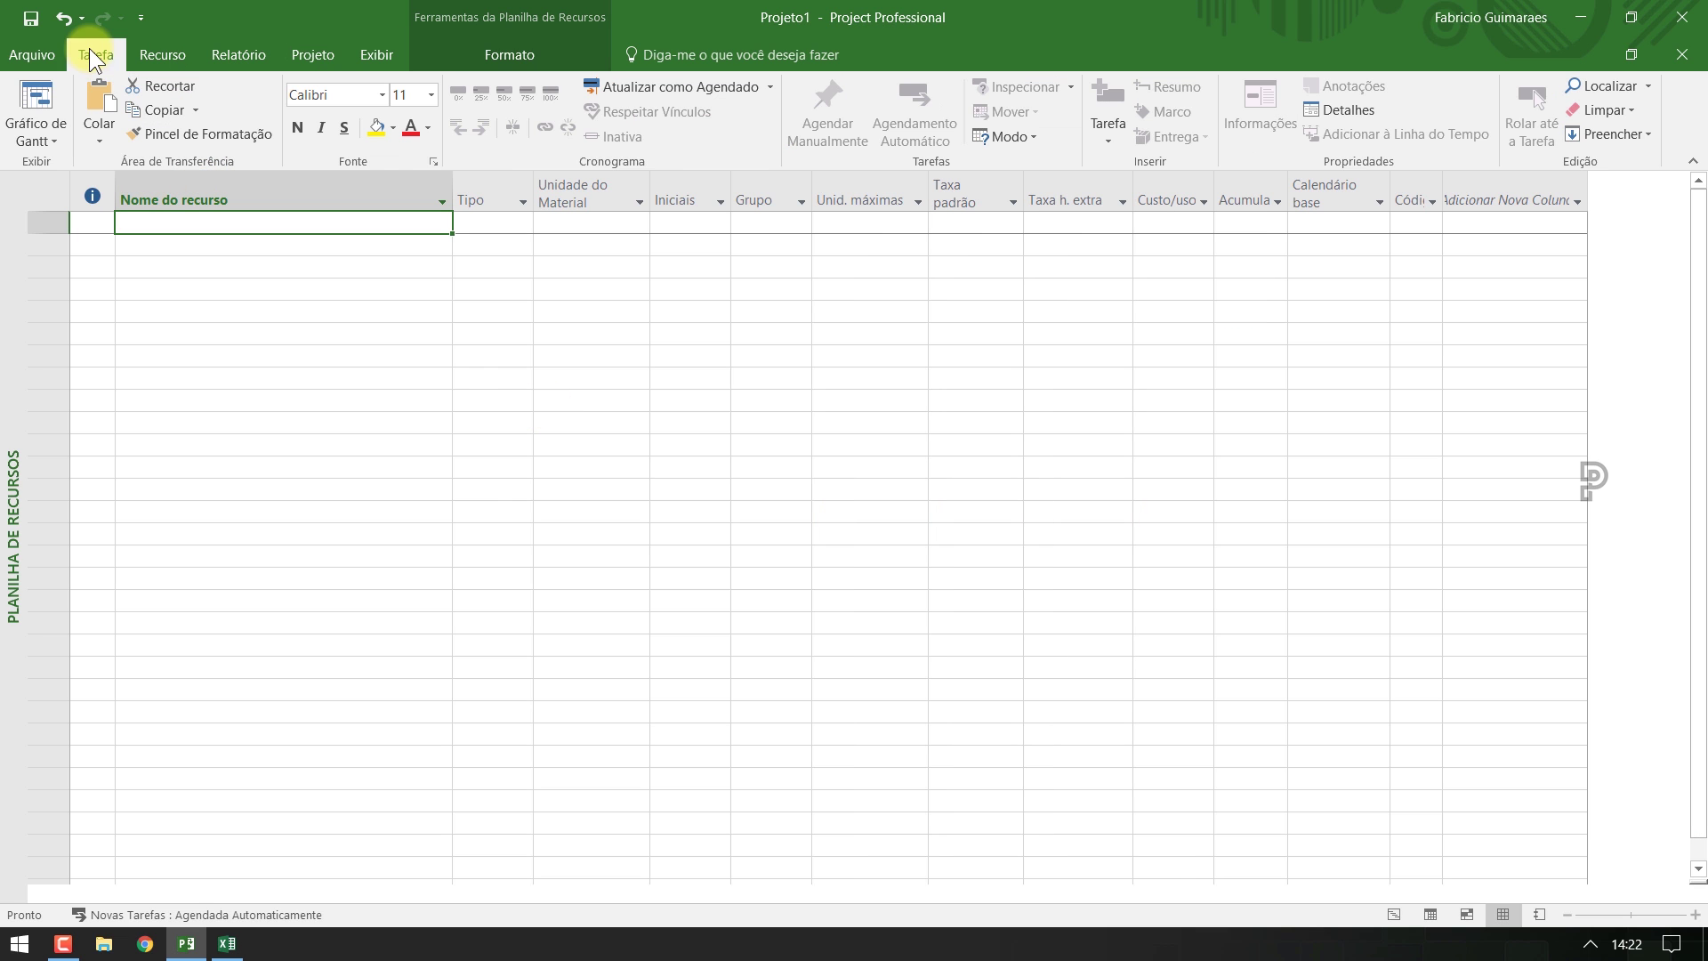
pyautogui.click(93, 94)
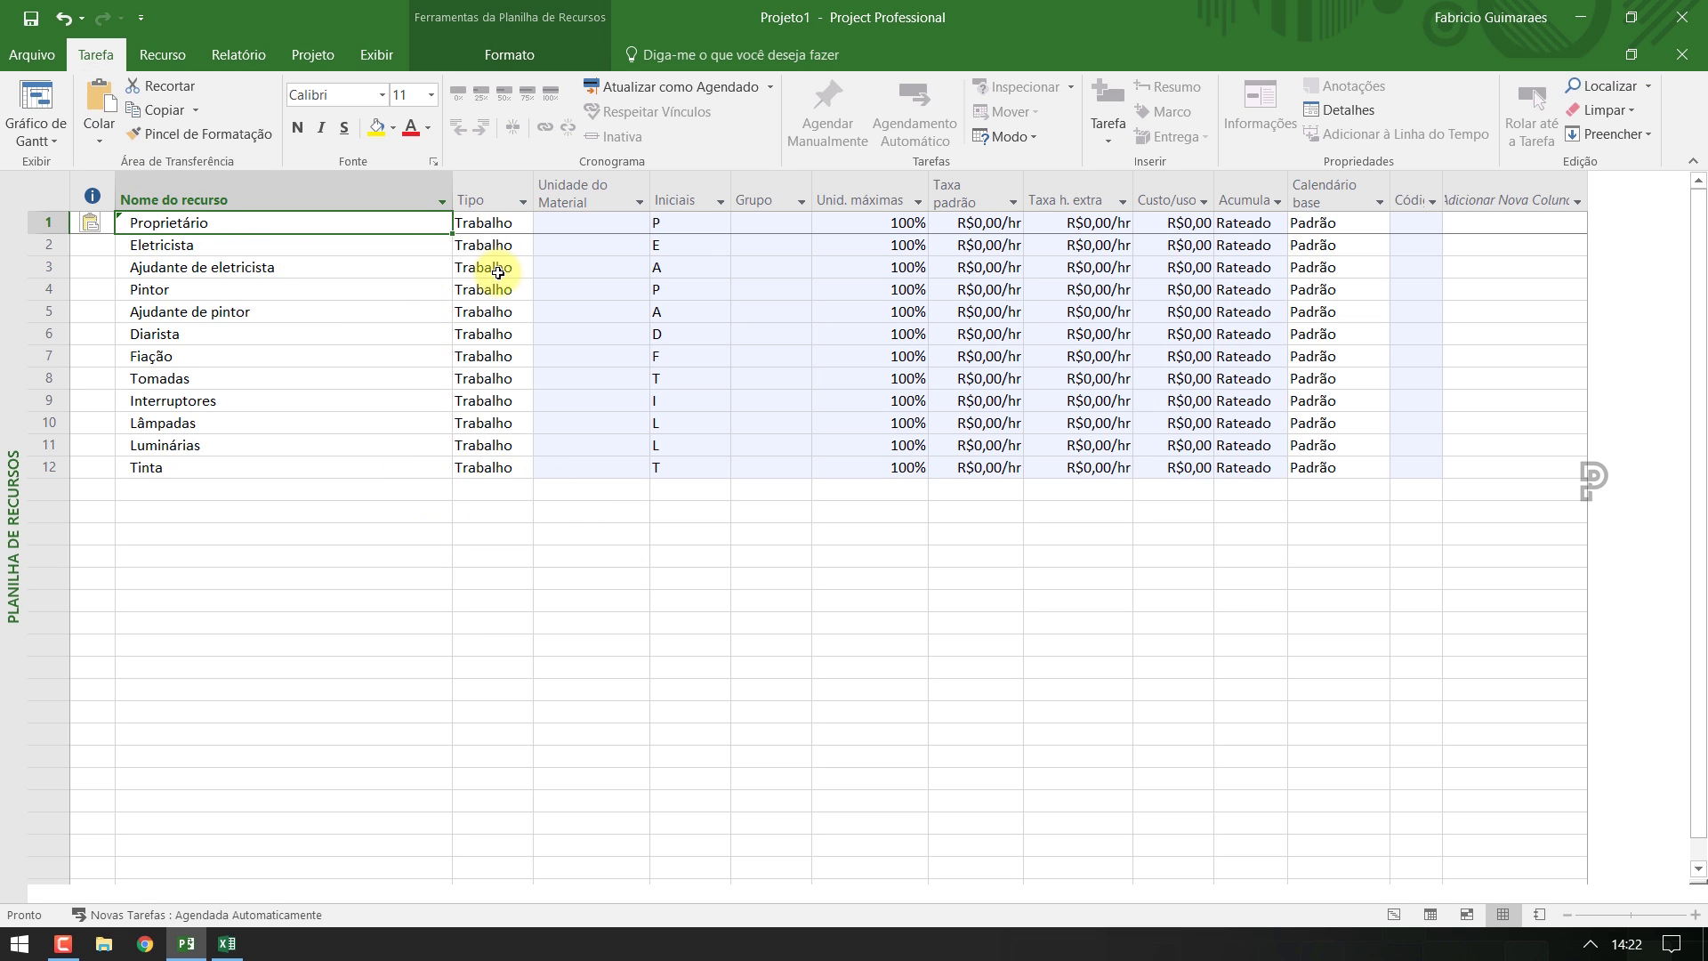
# Set the type of resource Fiação to Material and fill it down through Tinta
pyautogui.click(375, 359)
pyautogui.click(478, 352)
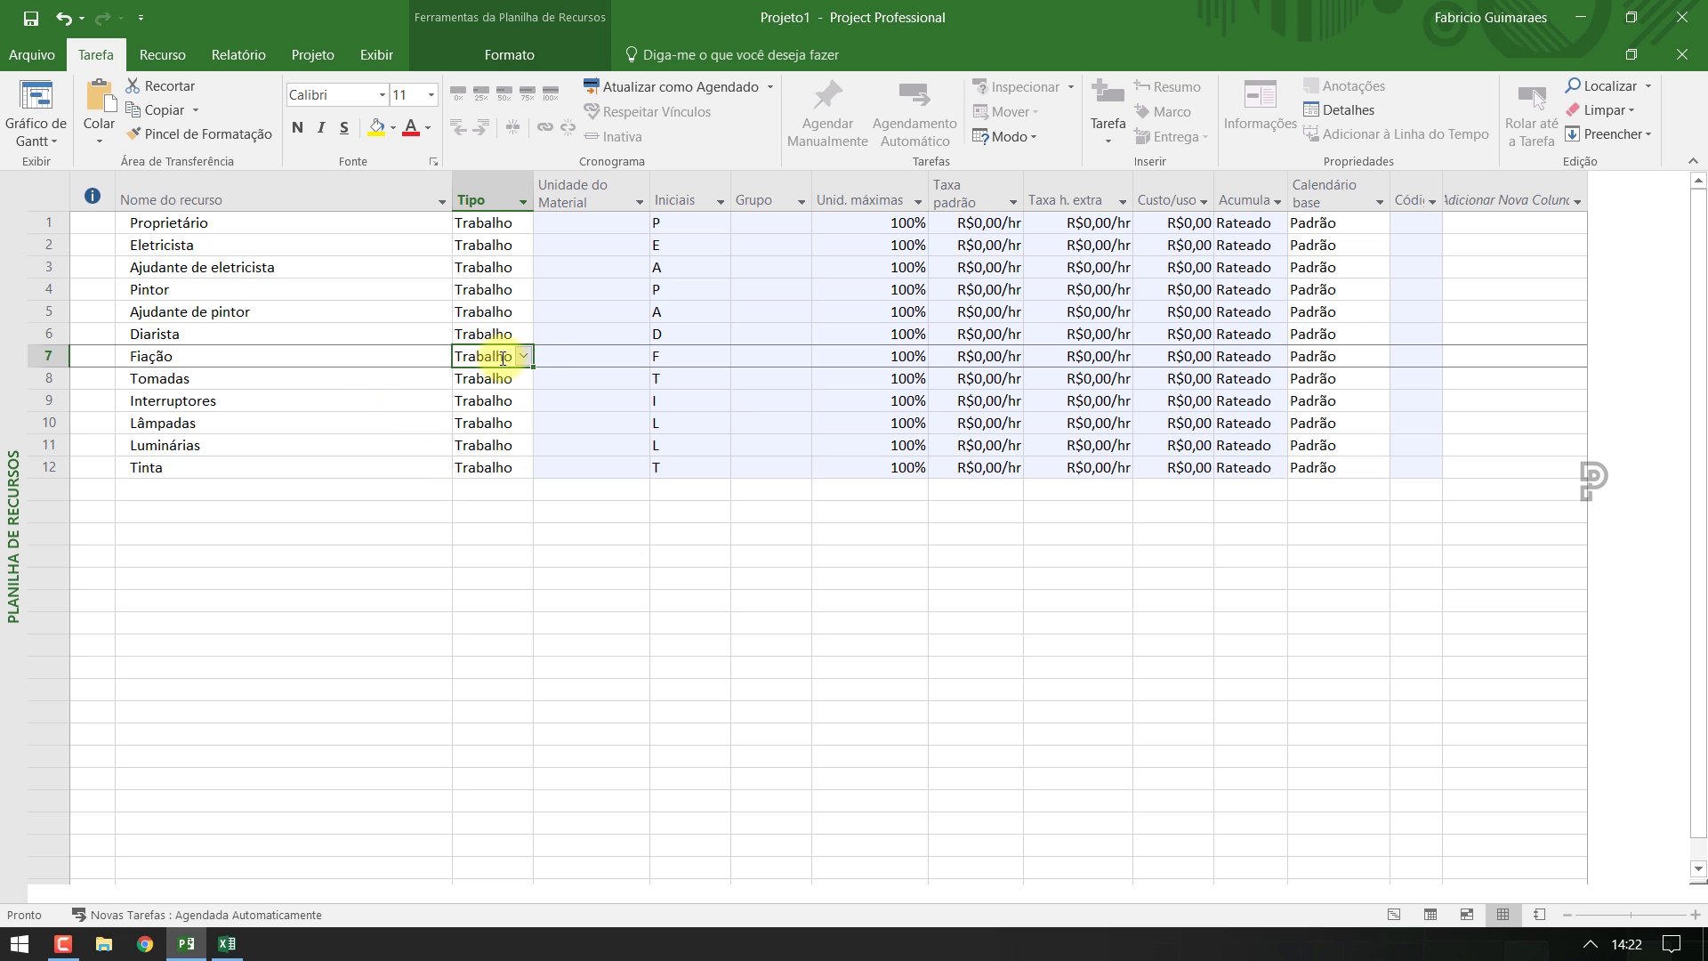
pyautogui.click(524, 355)
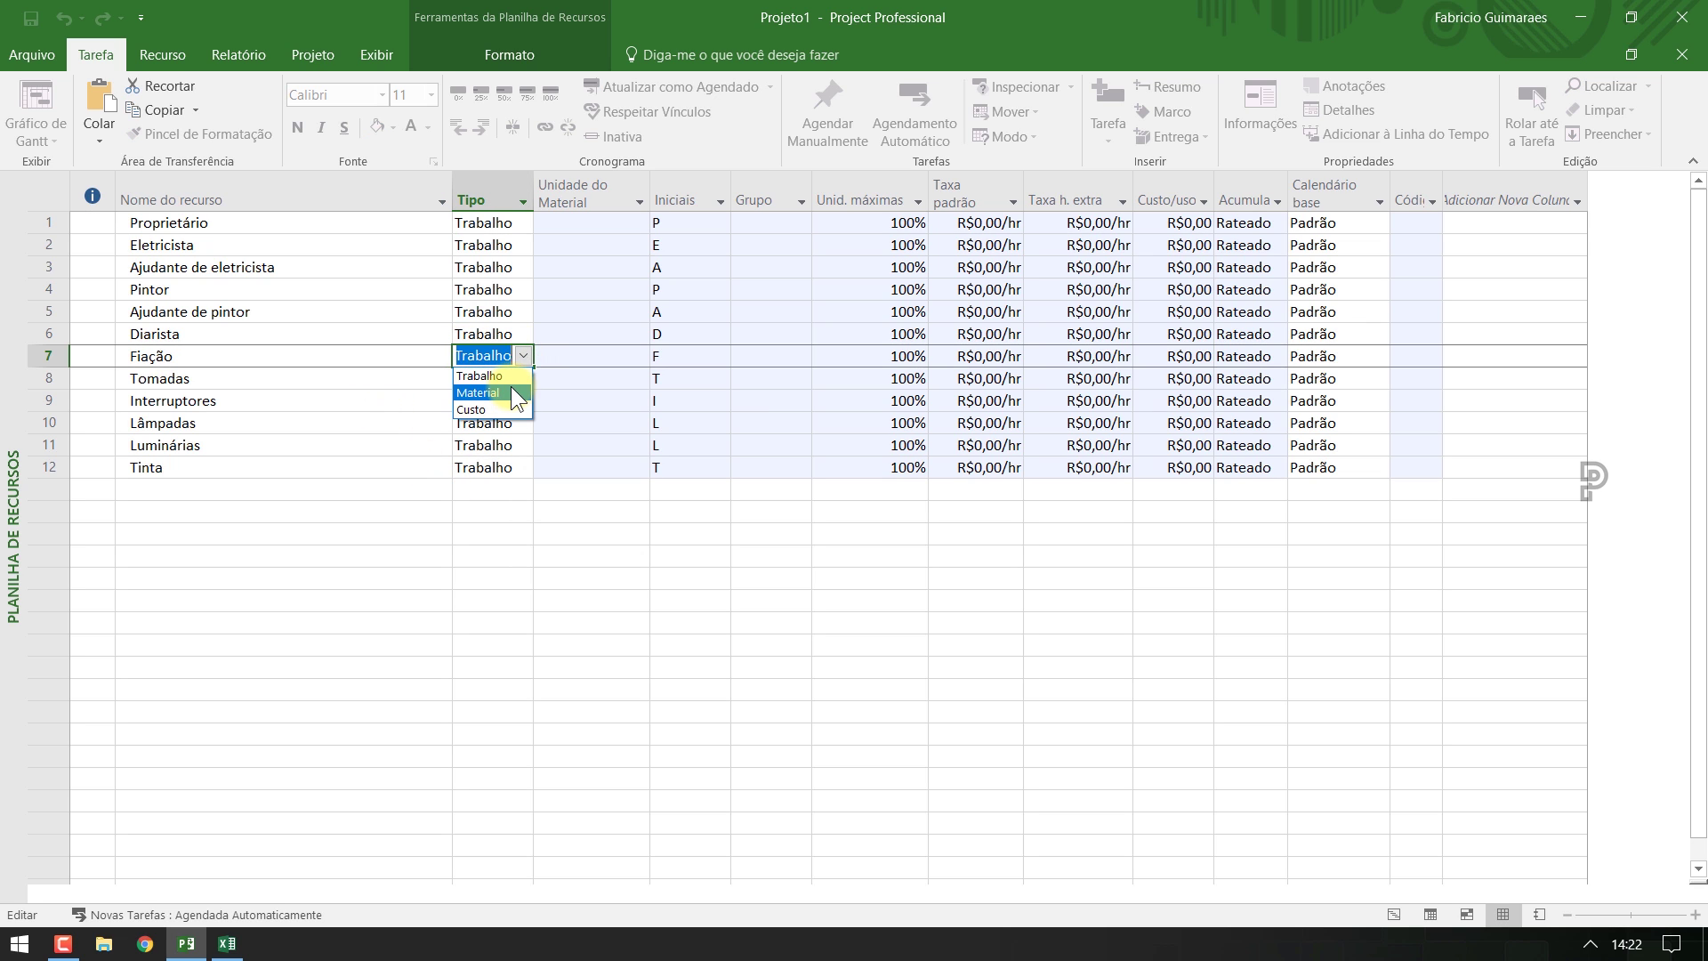
pyautogui.click(514, 392)
pyautogui.moveTo(533, 365); pyautogui.dragTo(519, 474)
pyautogui.click(379, 355)
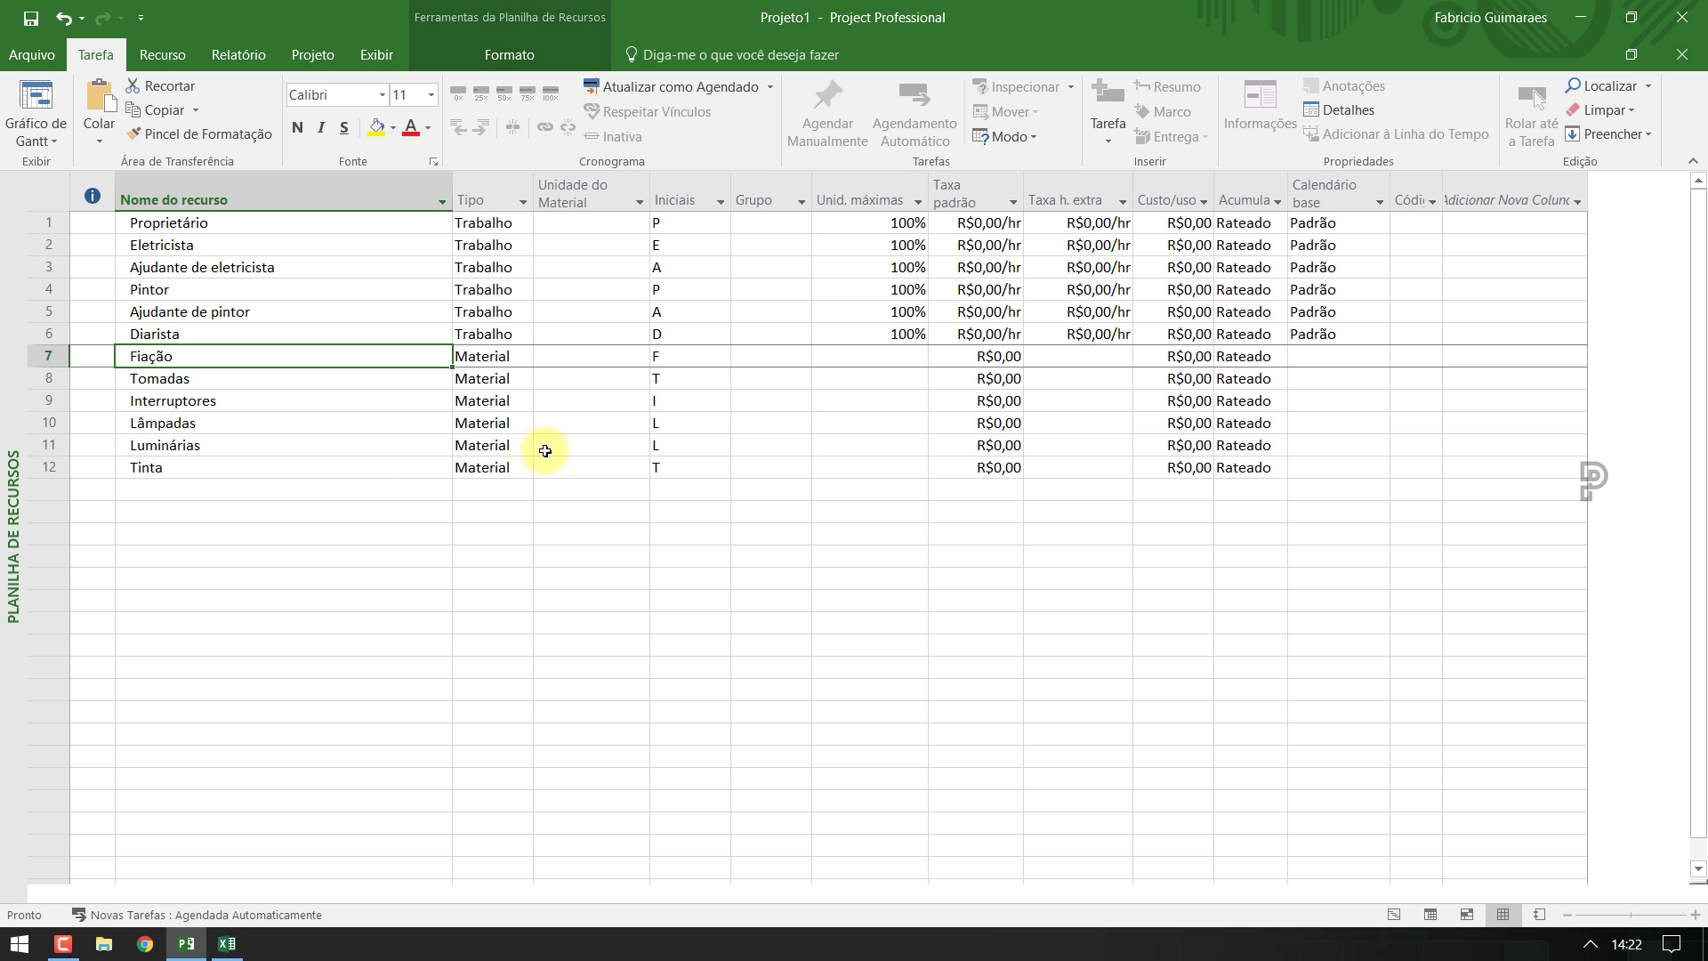
# Examine the work resources from Proprietário to Diarista and their maximum units
pyautogui.click(396, 333)
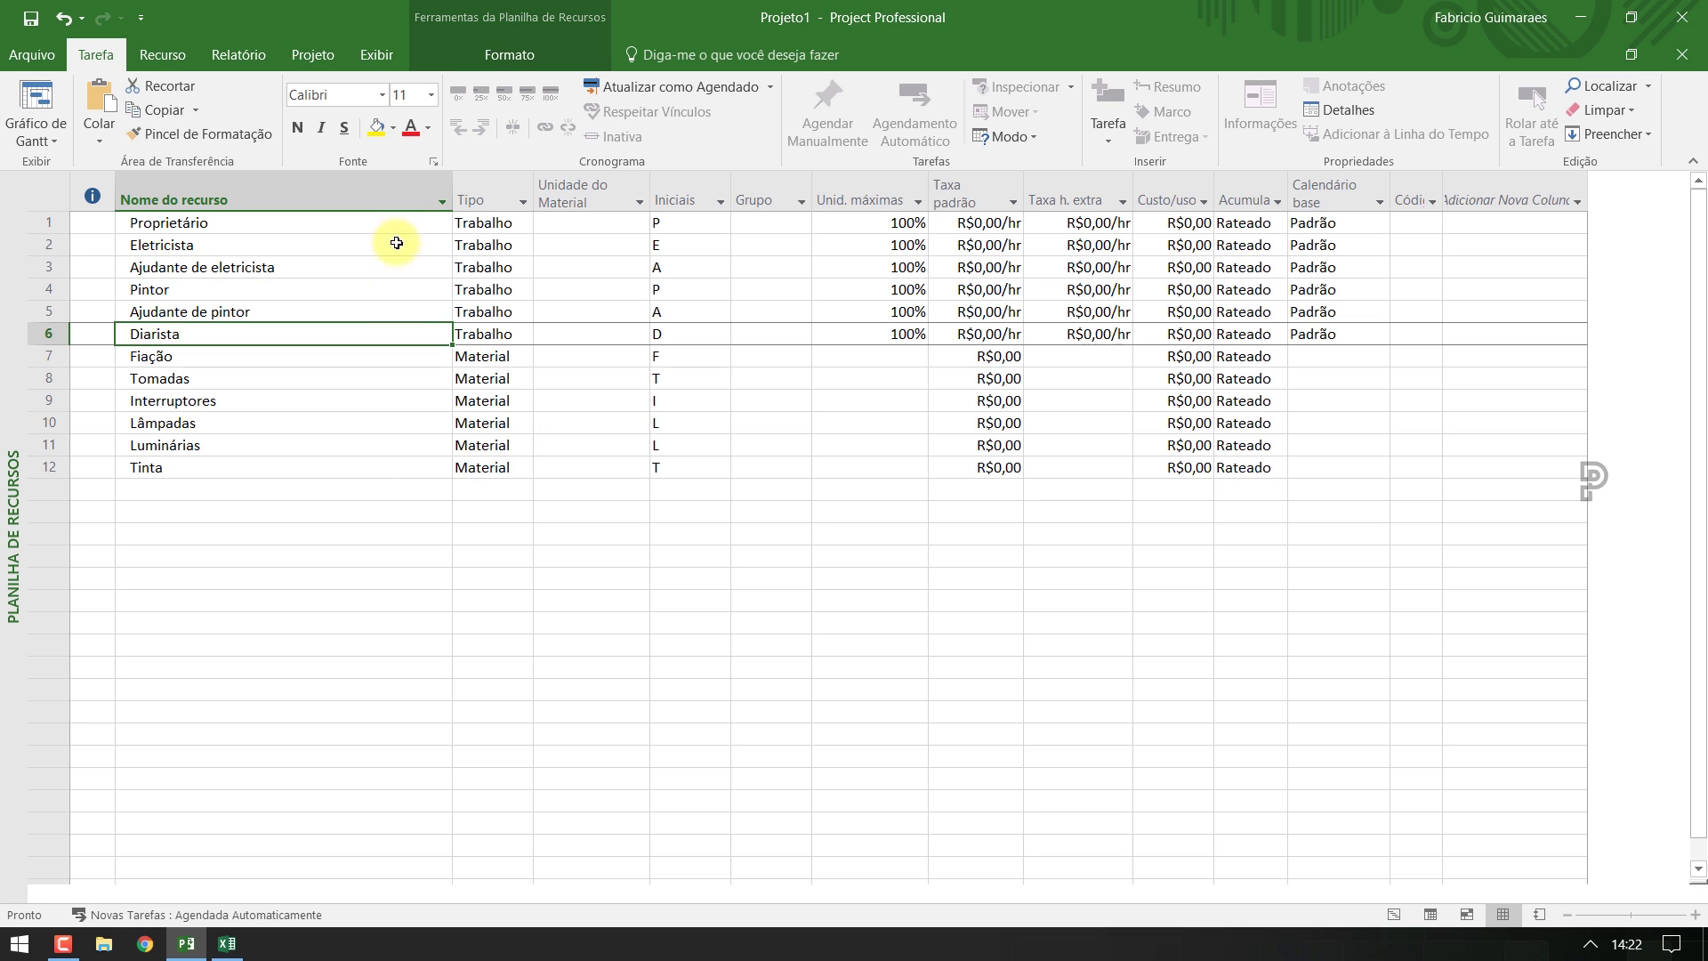
pyautogui.click(396, 223)
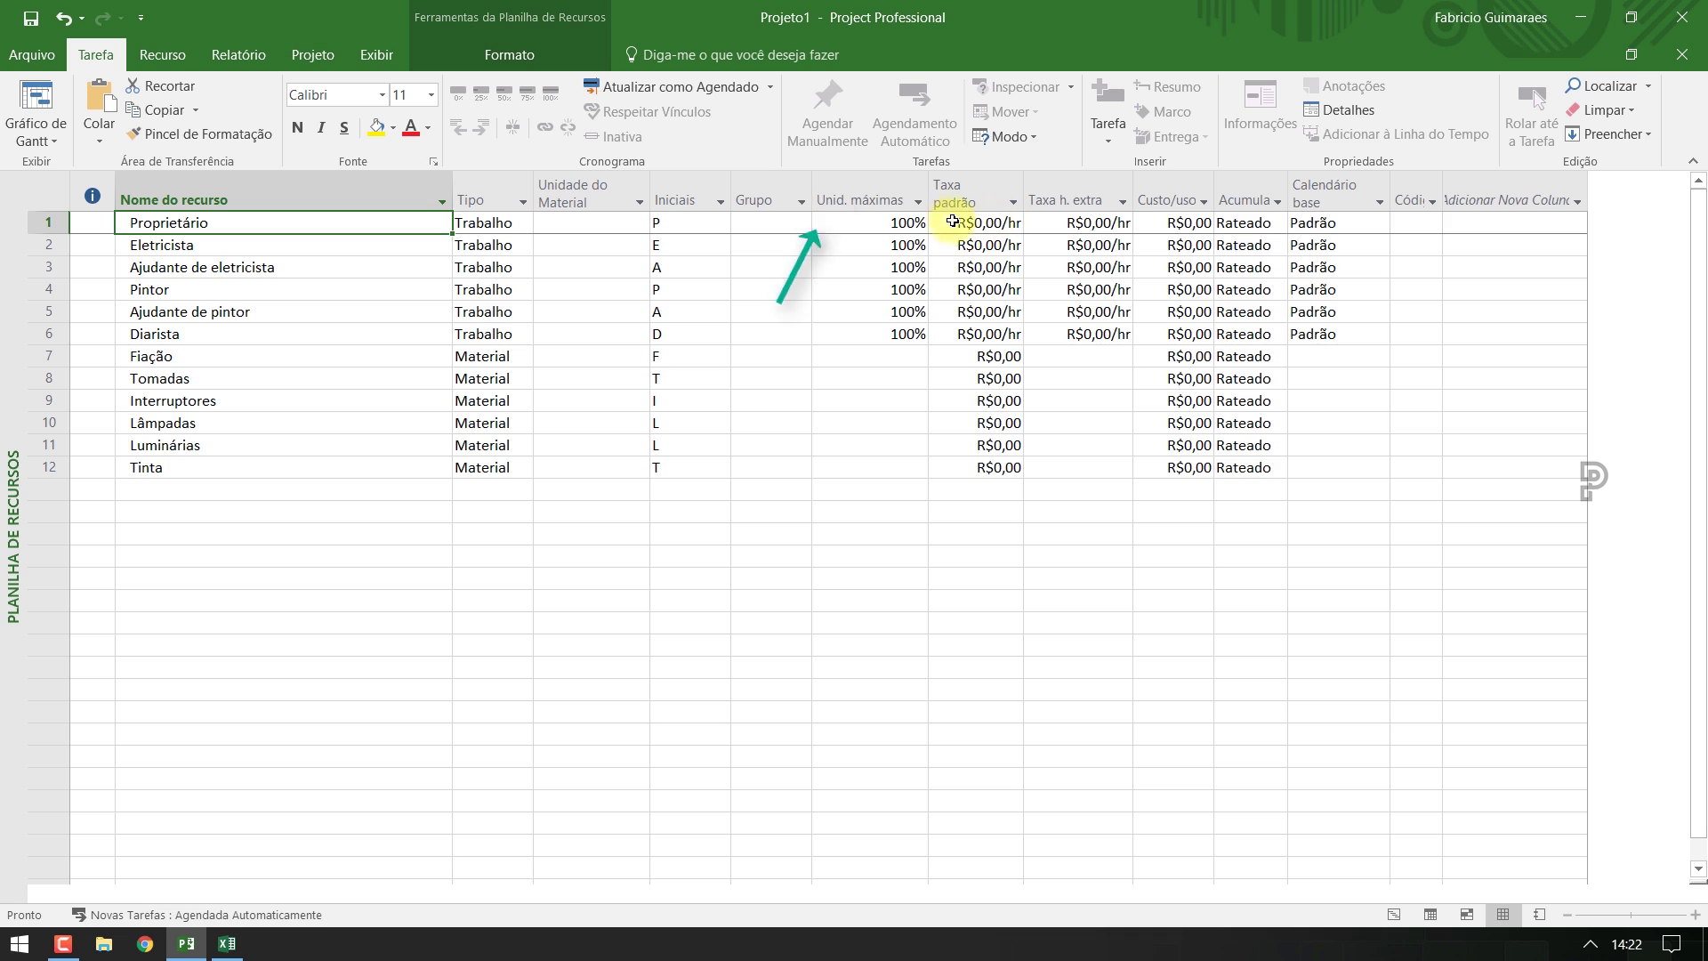
pyautogui.click(884, 223)
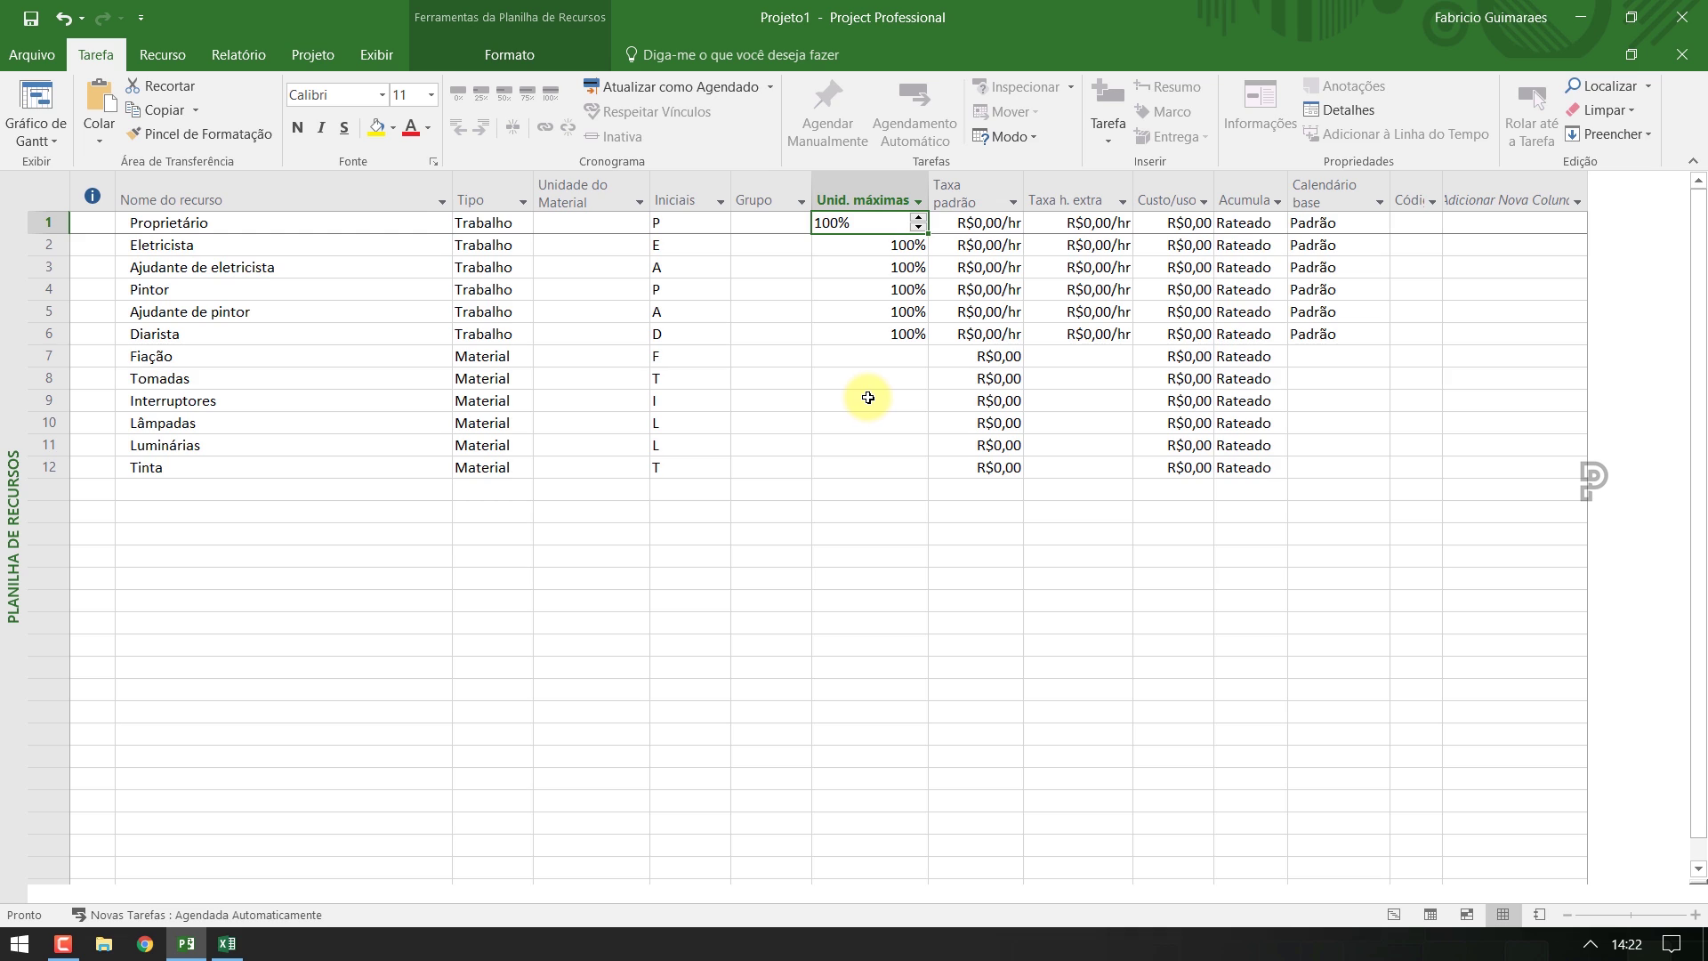
pyautogui.click(867, 249)
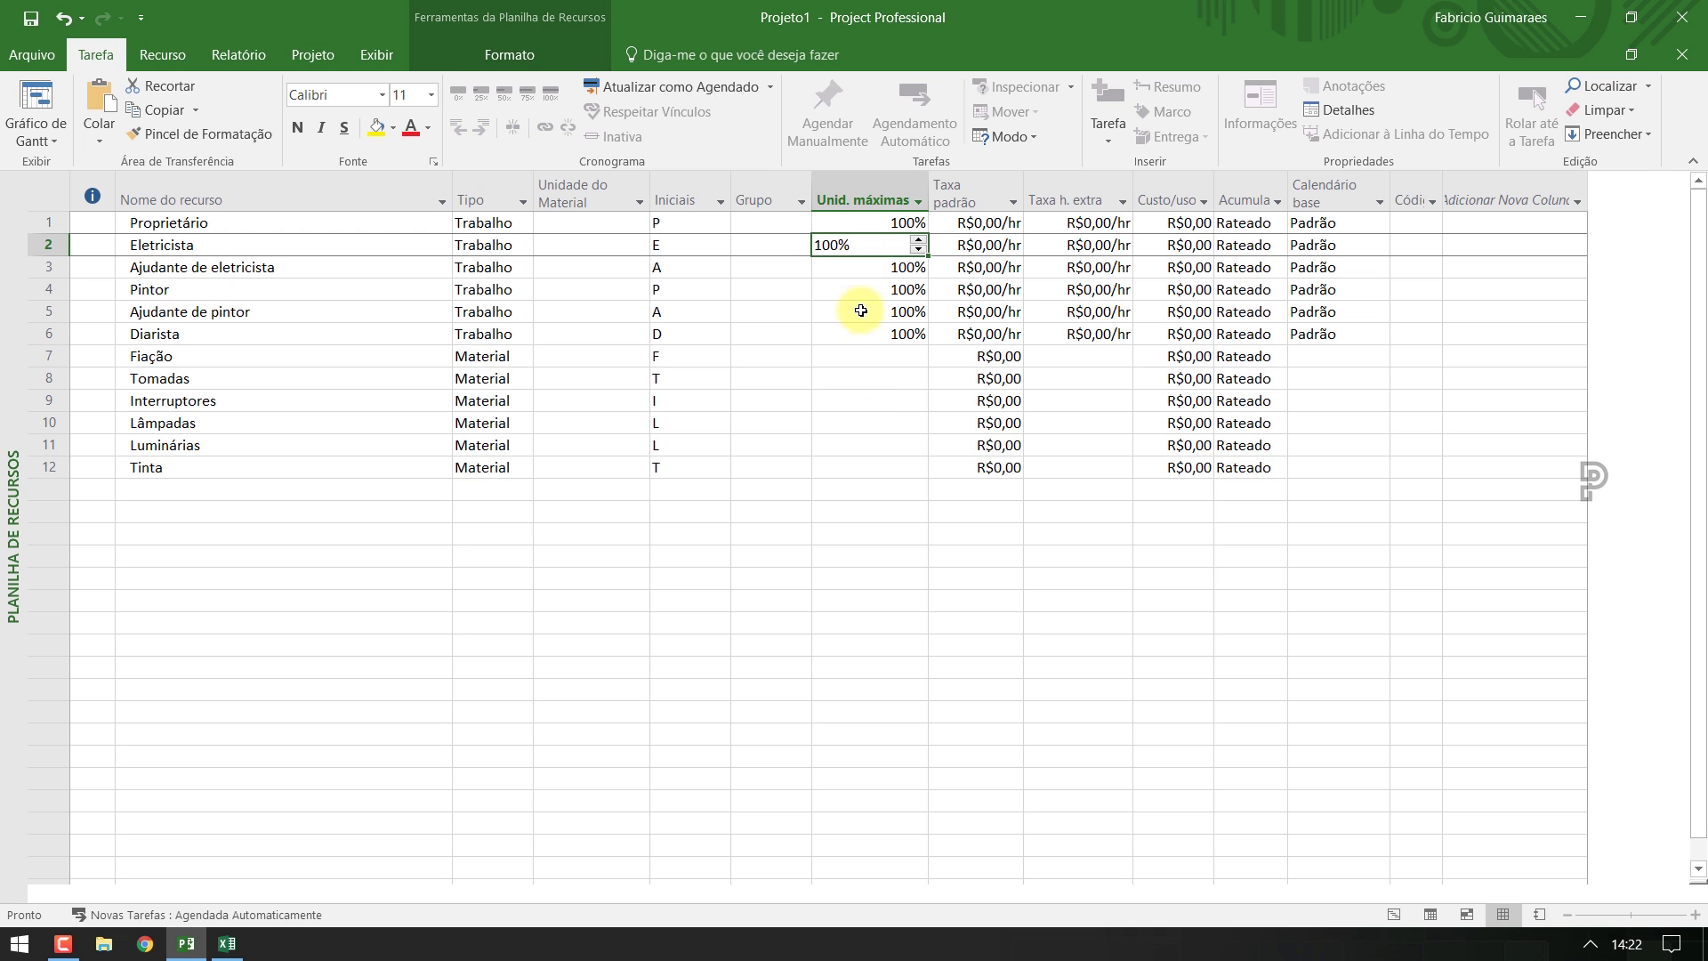
pyautogui.click(876, 266)
# Try maximum units of 200% for Eletricista and set the value back to 100%
pyautogui.click(875, 244)
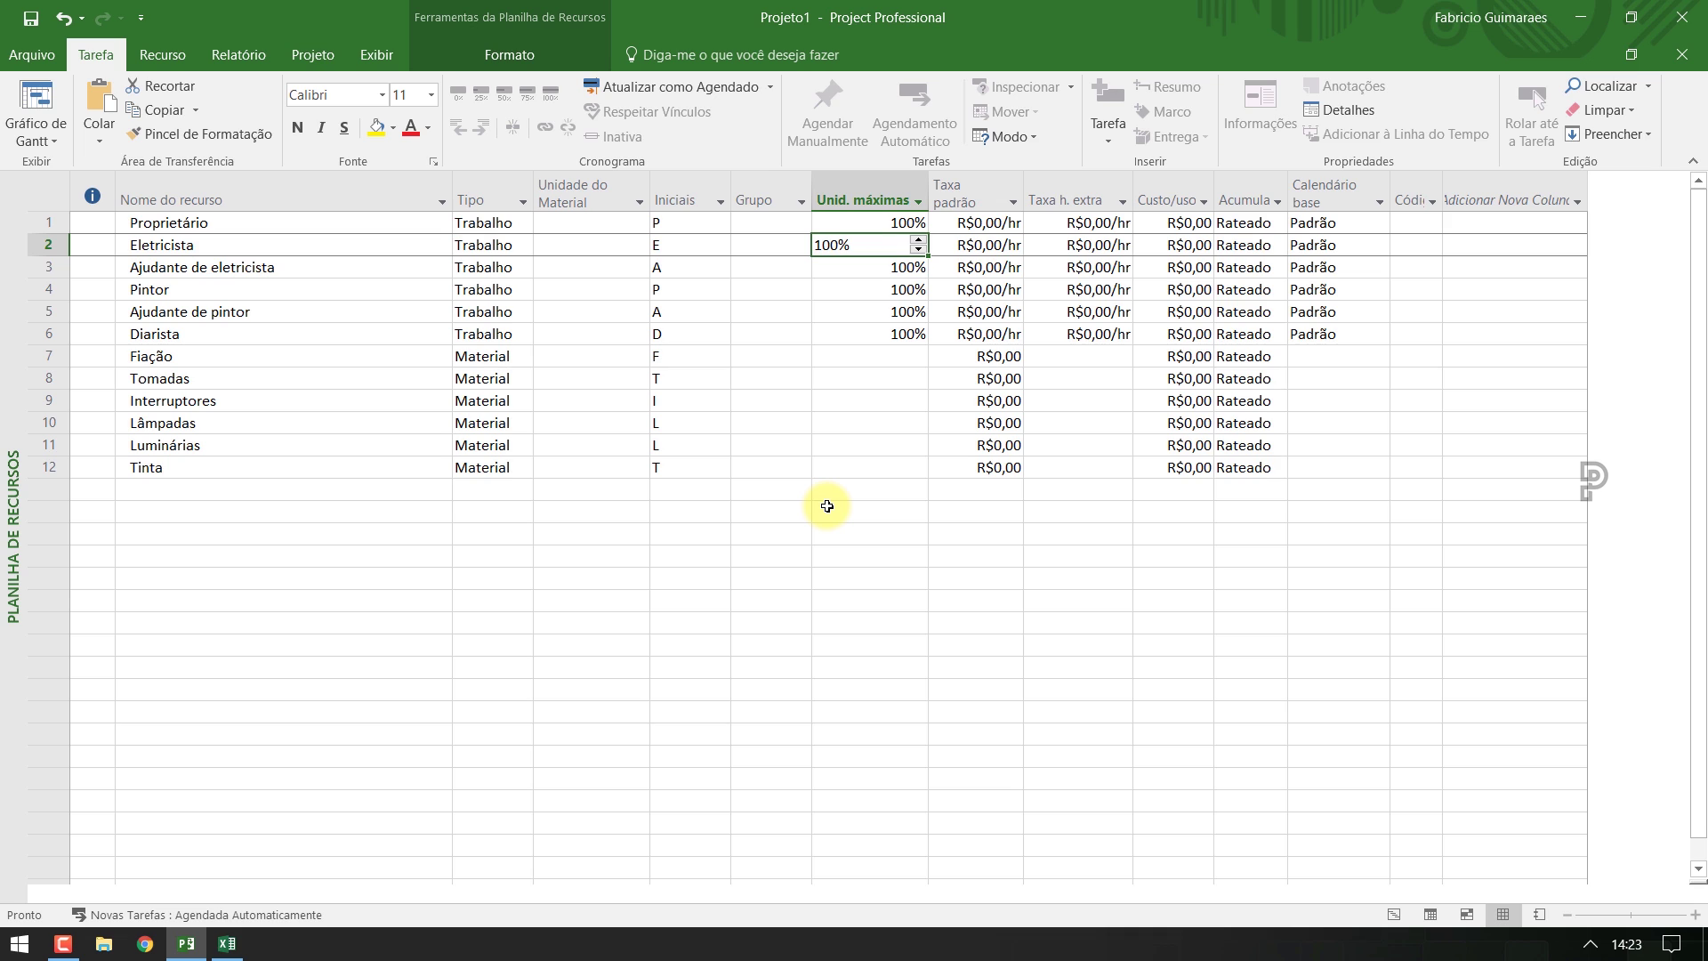
pyautogui.write('200')
pyautogui.press('Return')
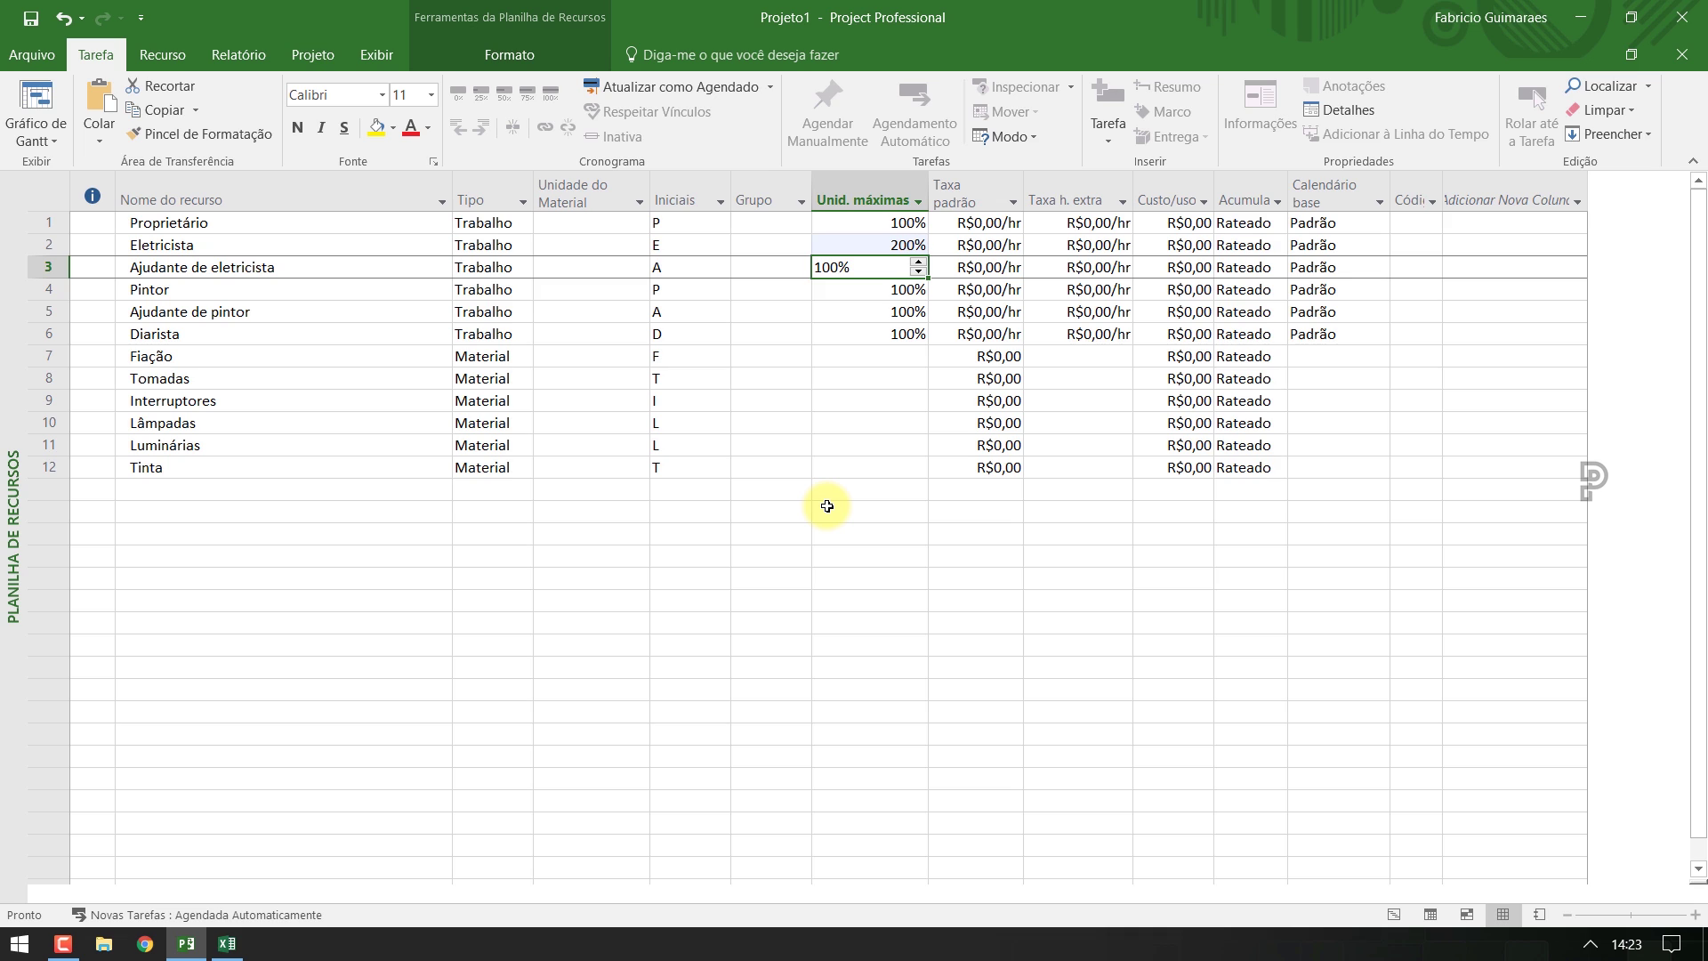
pyautogui.hotkey('ctrl', 'z')
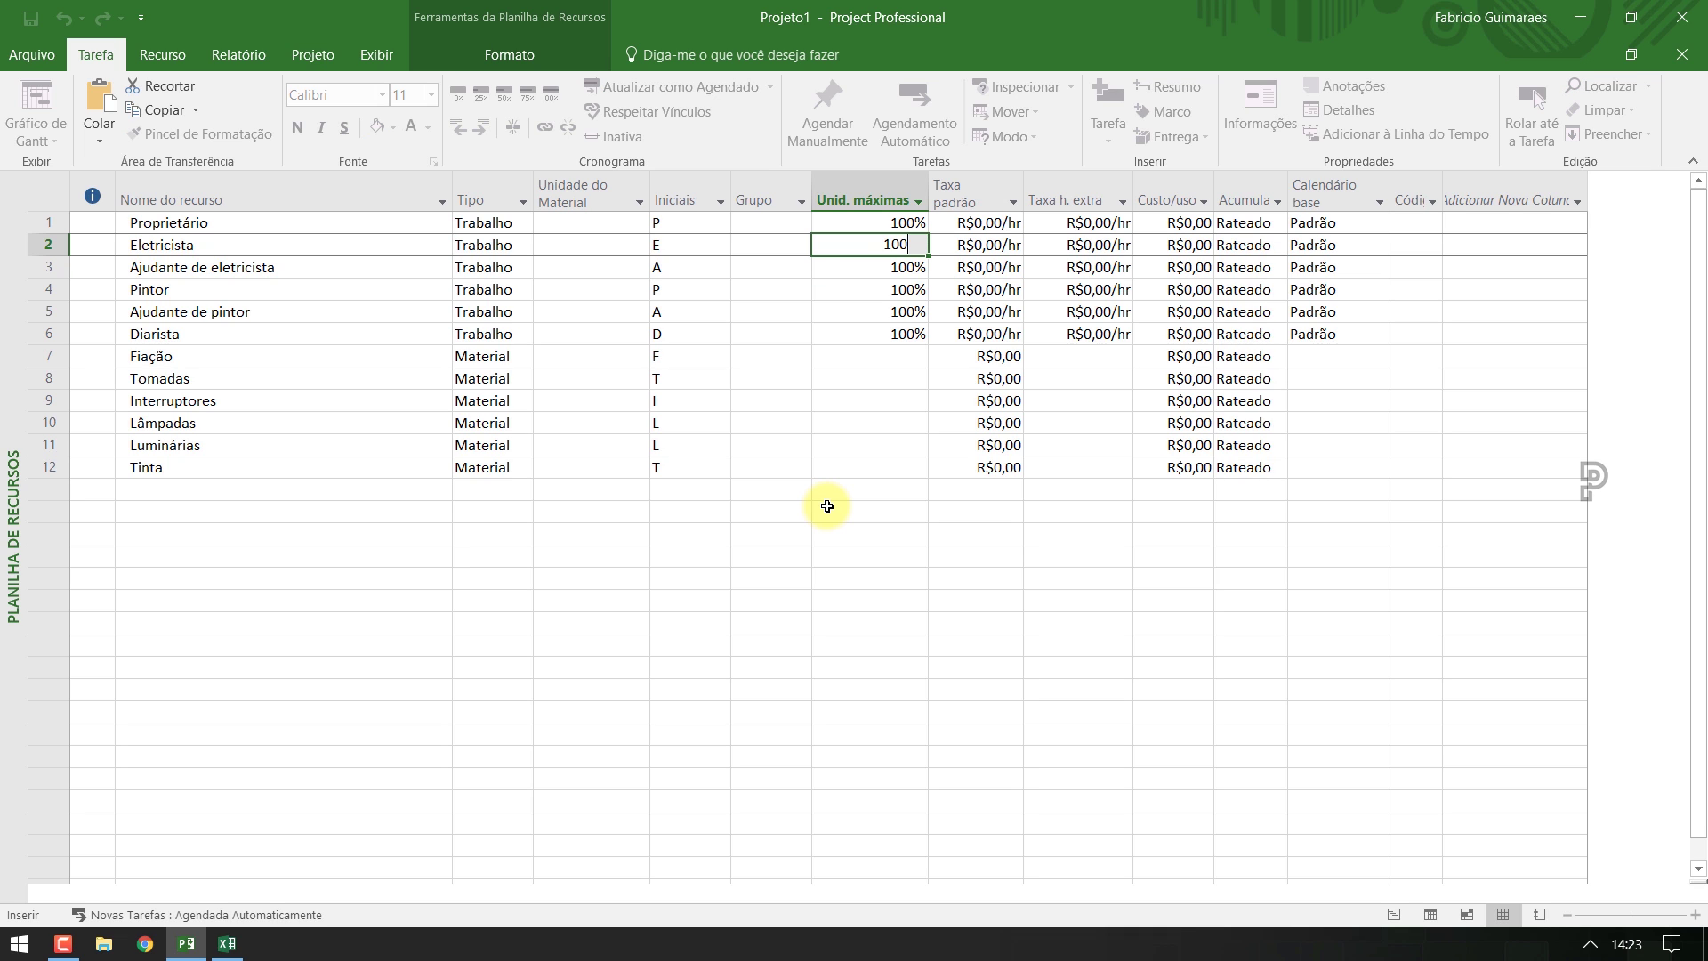
pyautogui.press('Down')
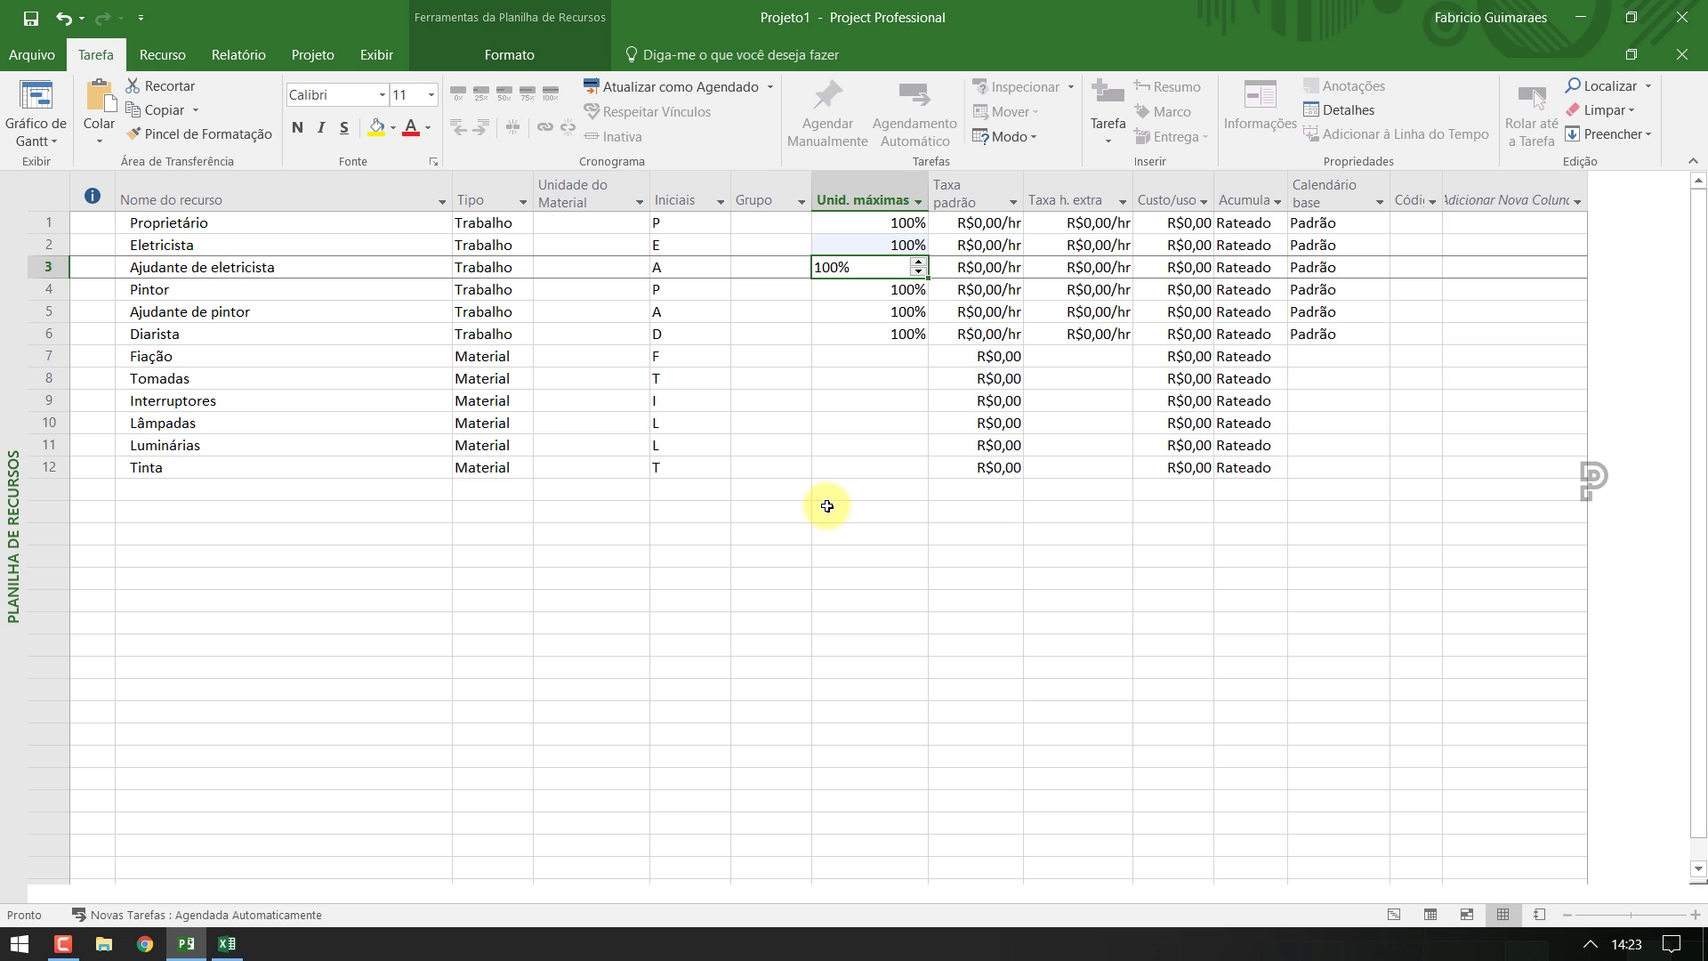
pyautogui.click(873, 335)
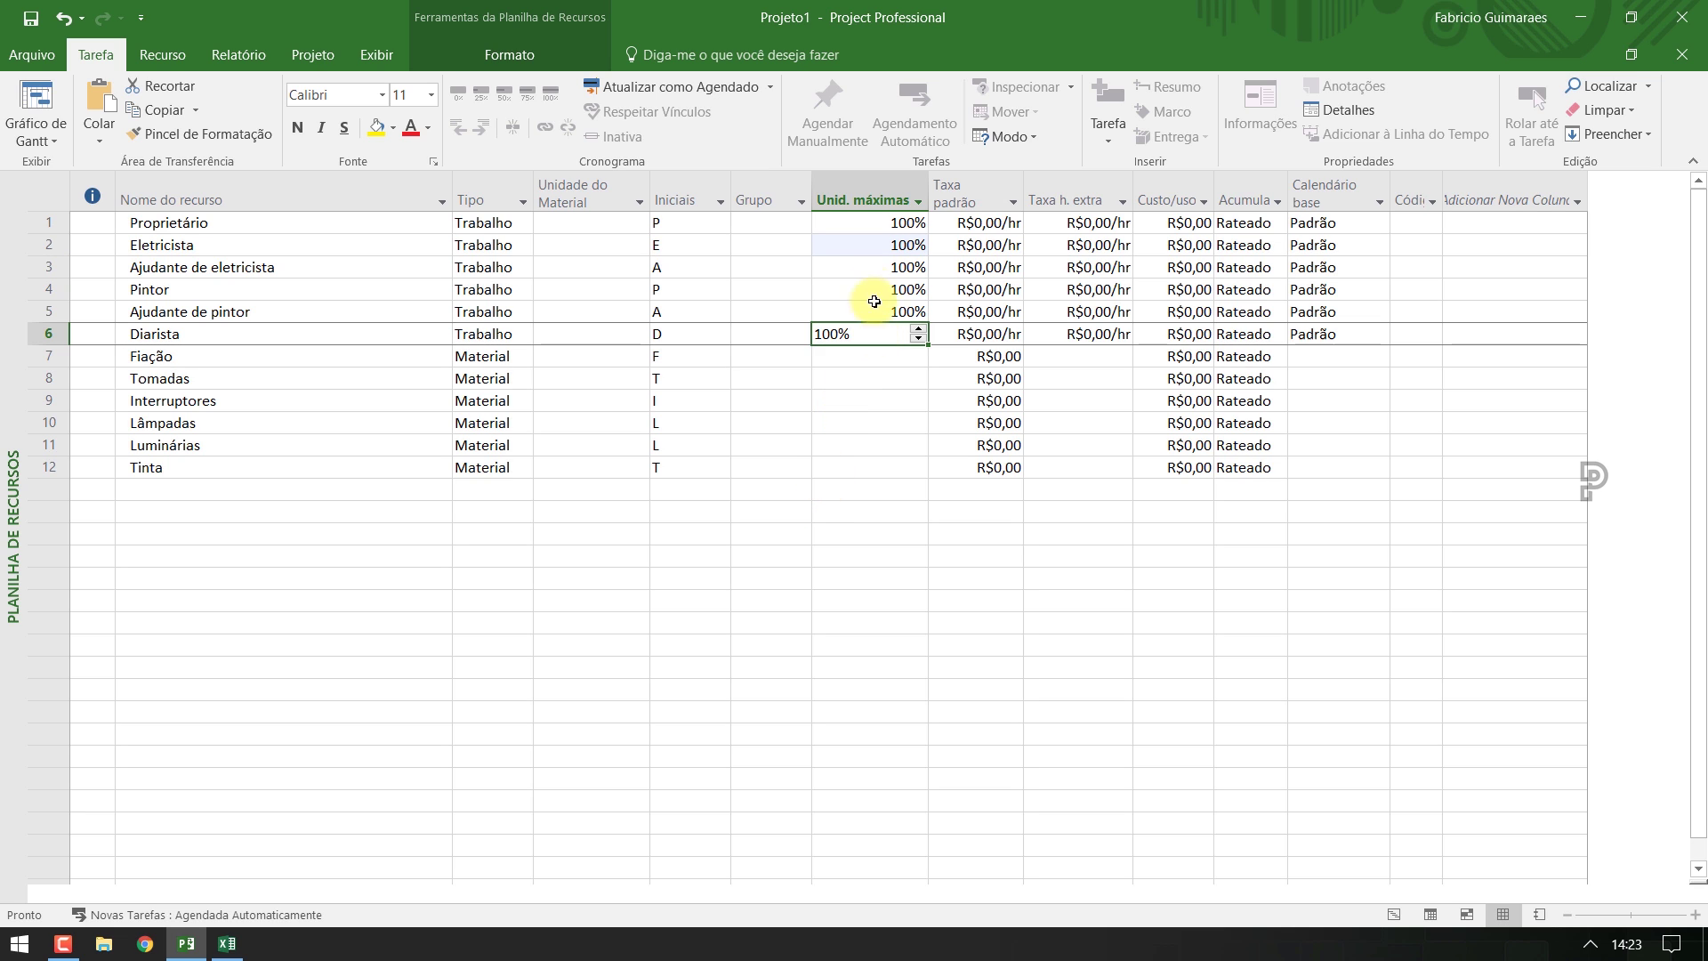
pyautogui.click(870, 225)
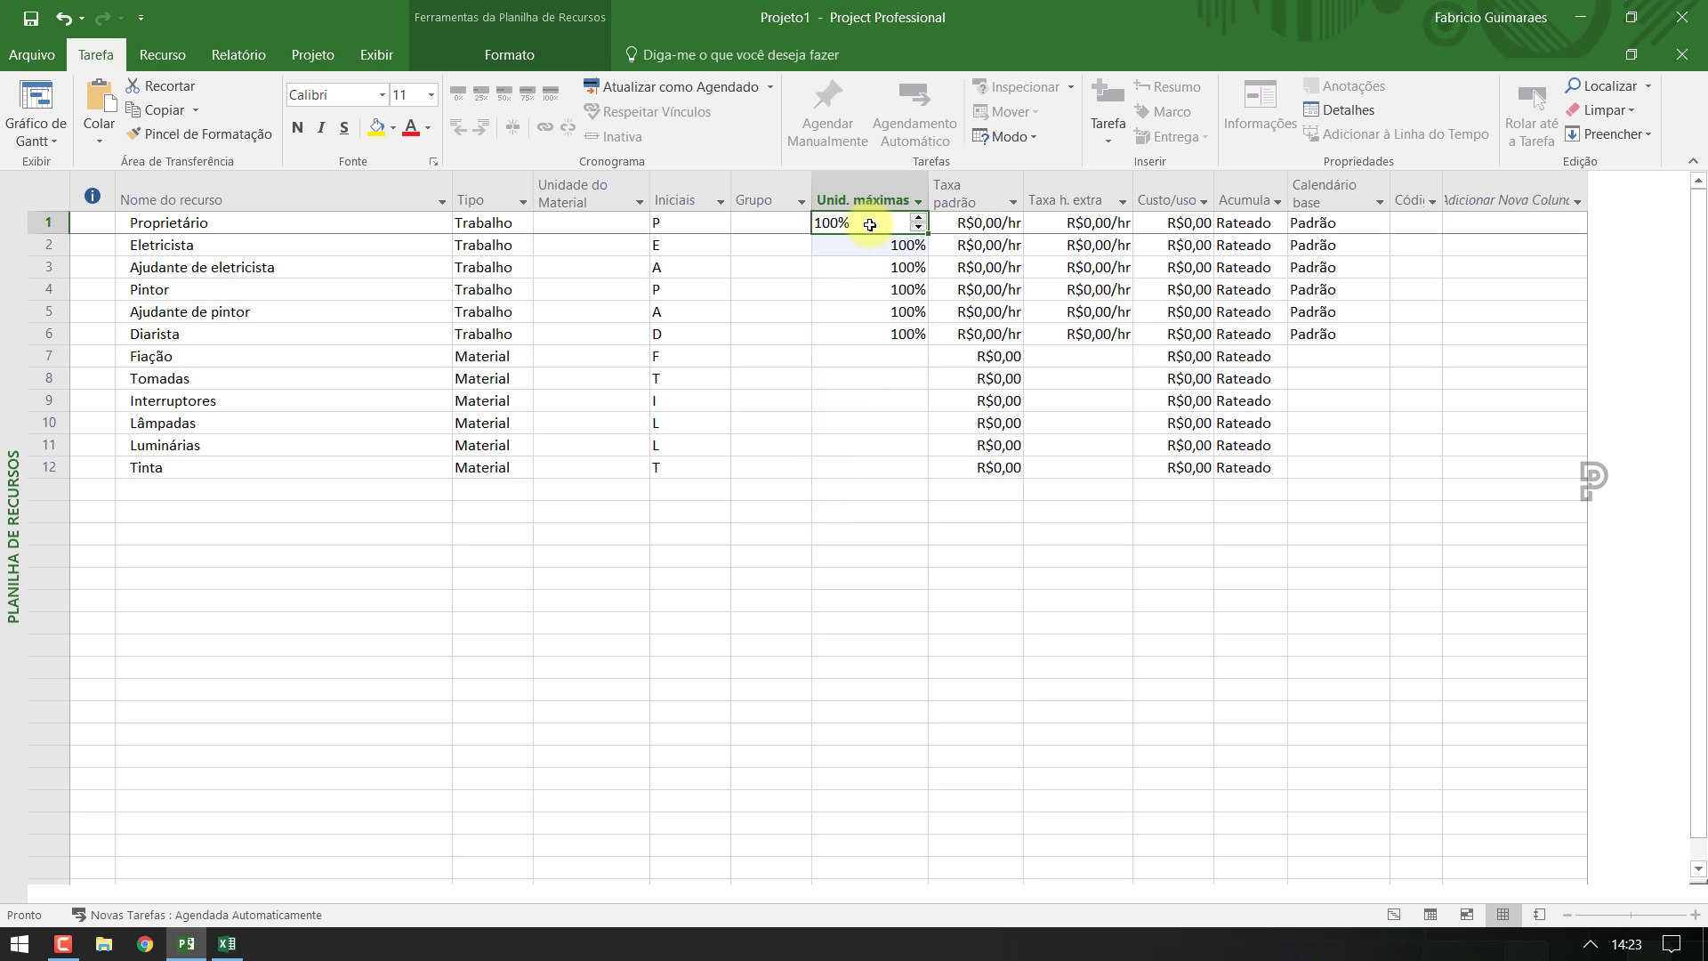
# Display assignment units as Decimal in the Cronograma options and check the work resources' maximum units
pyautogui.click(30, 49)
pyautogui.click(67, 519)
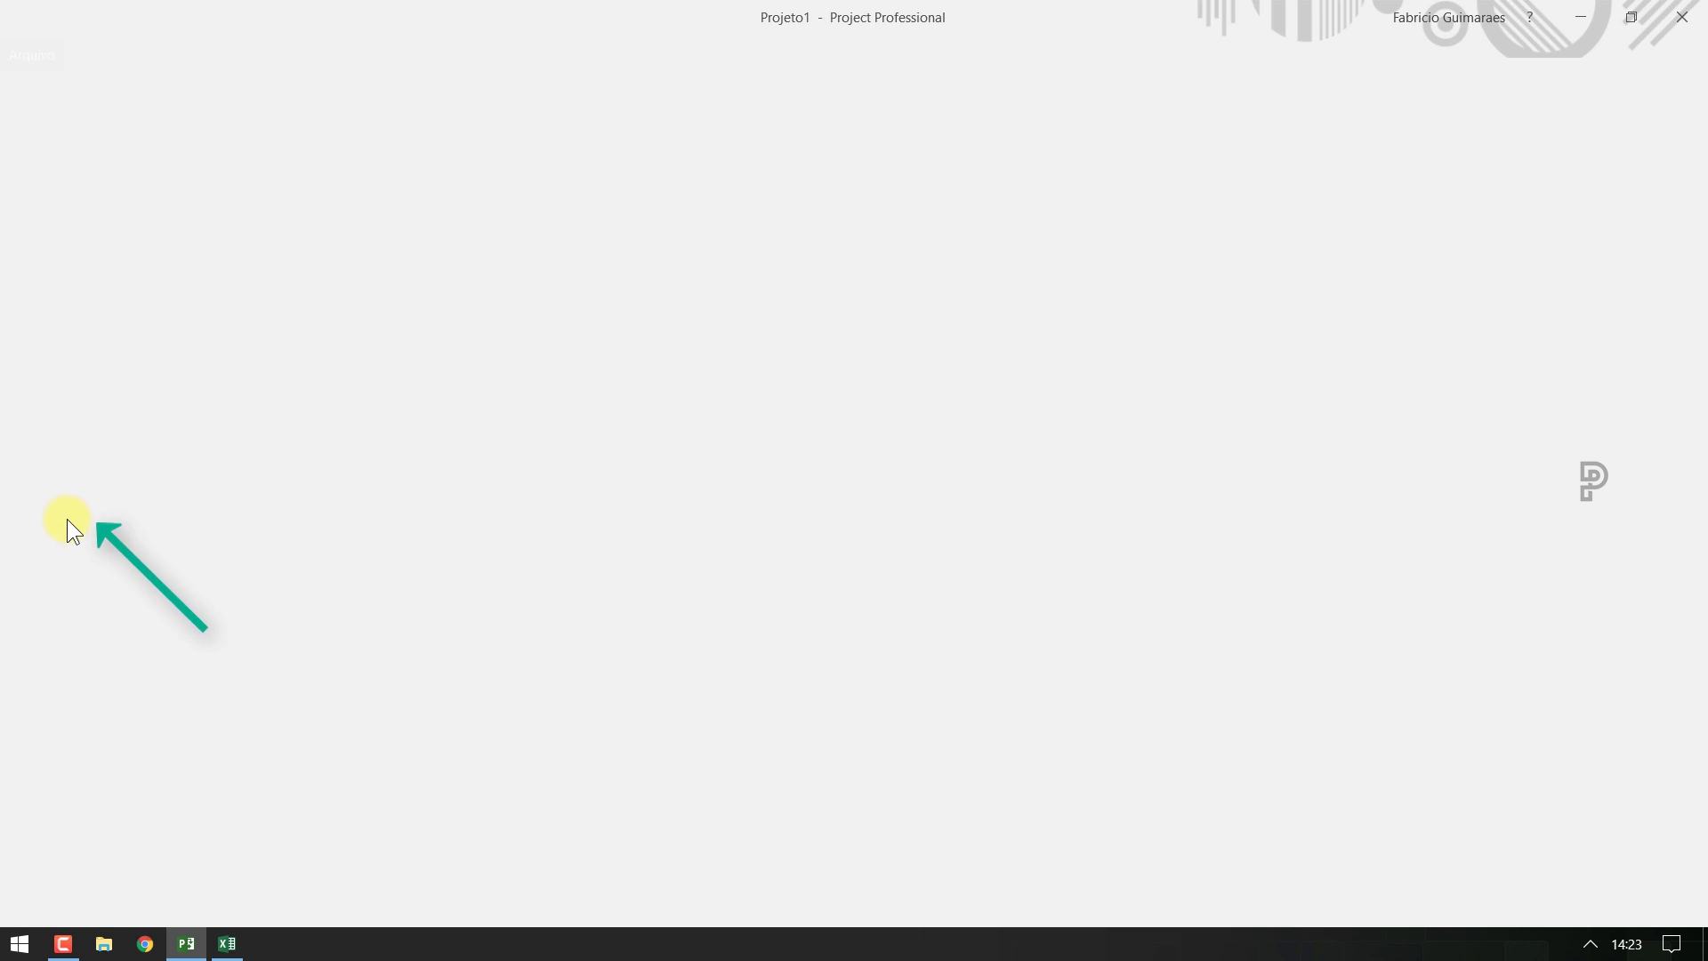
pyautogui.click(397, 201)
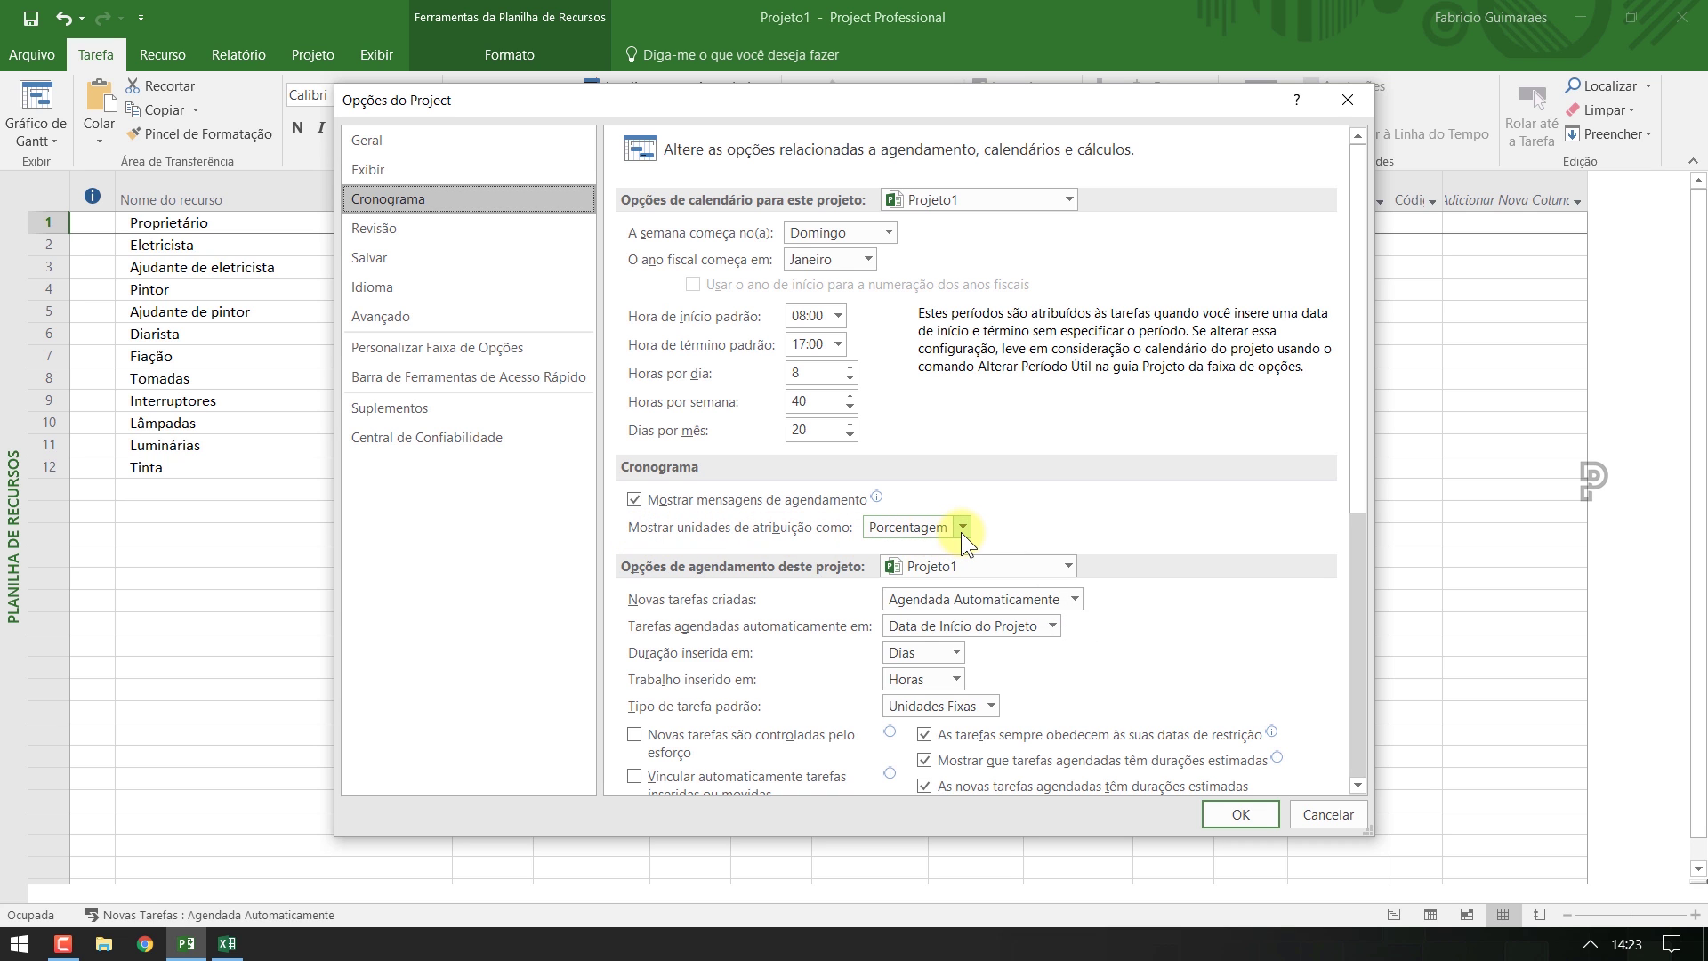
pyautogui.click(961, 527)
pyautogui.click(928, 564)
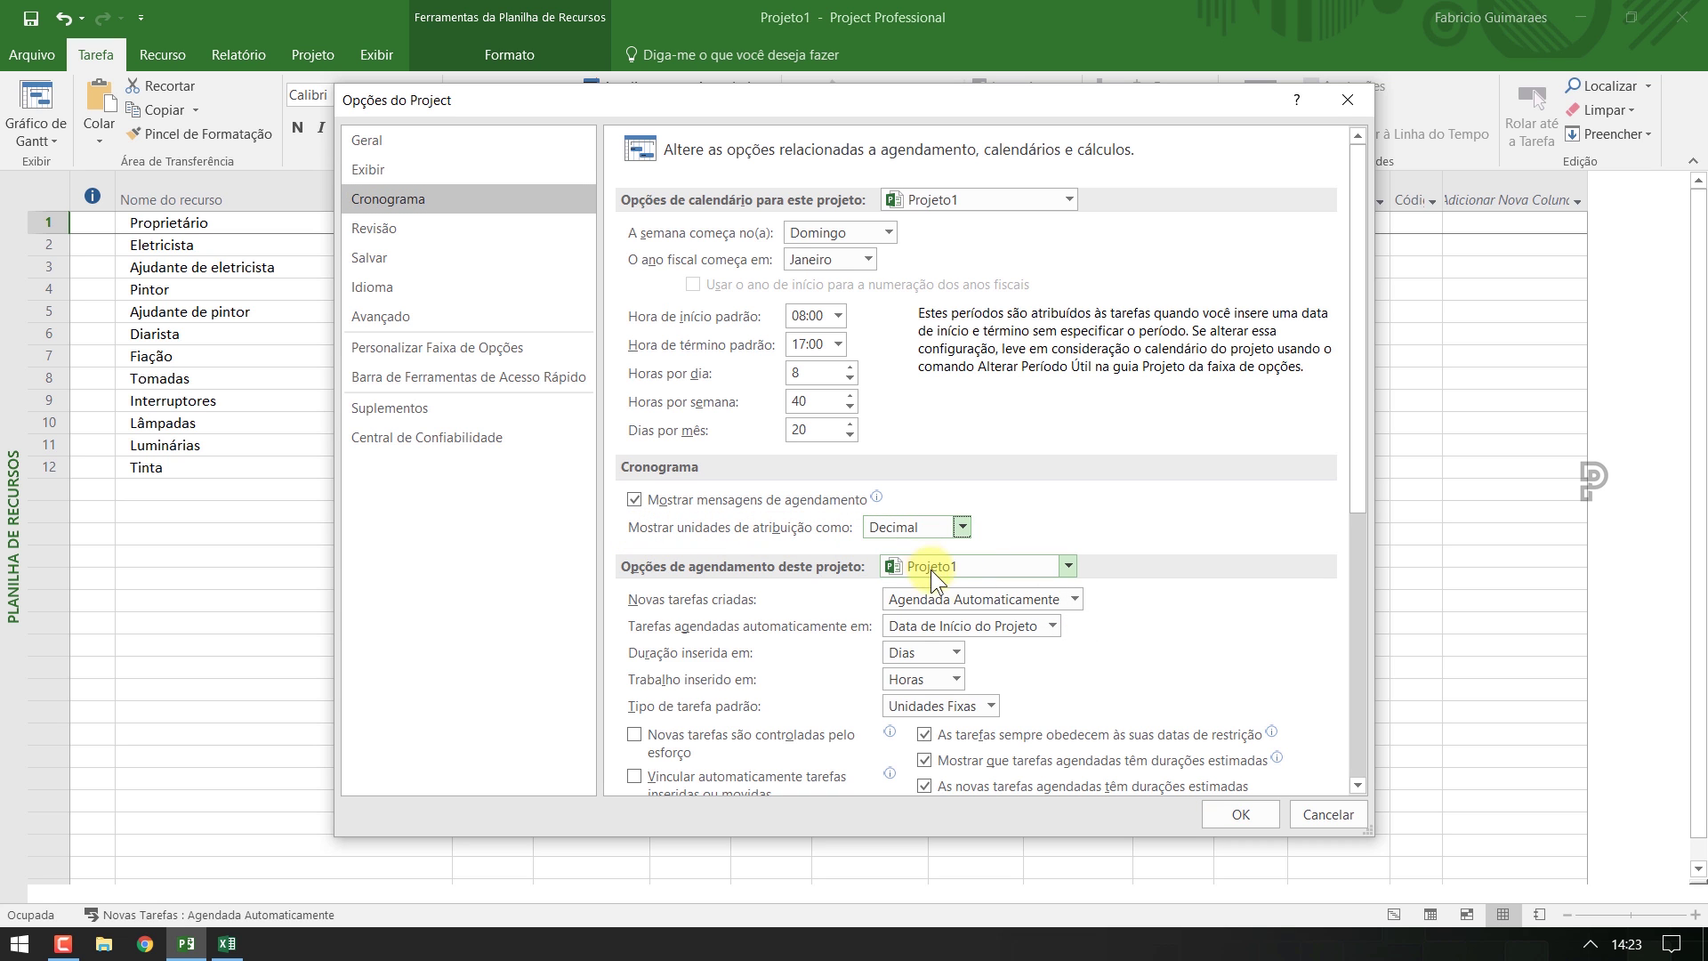
pyautogui.click(1230, 808)
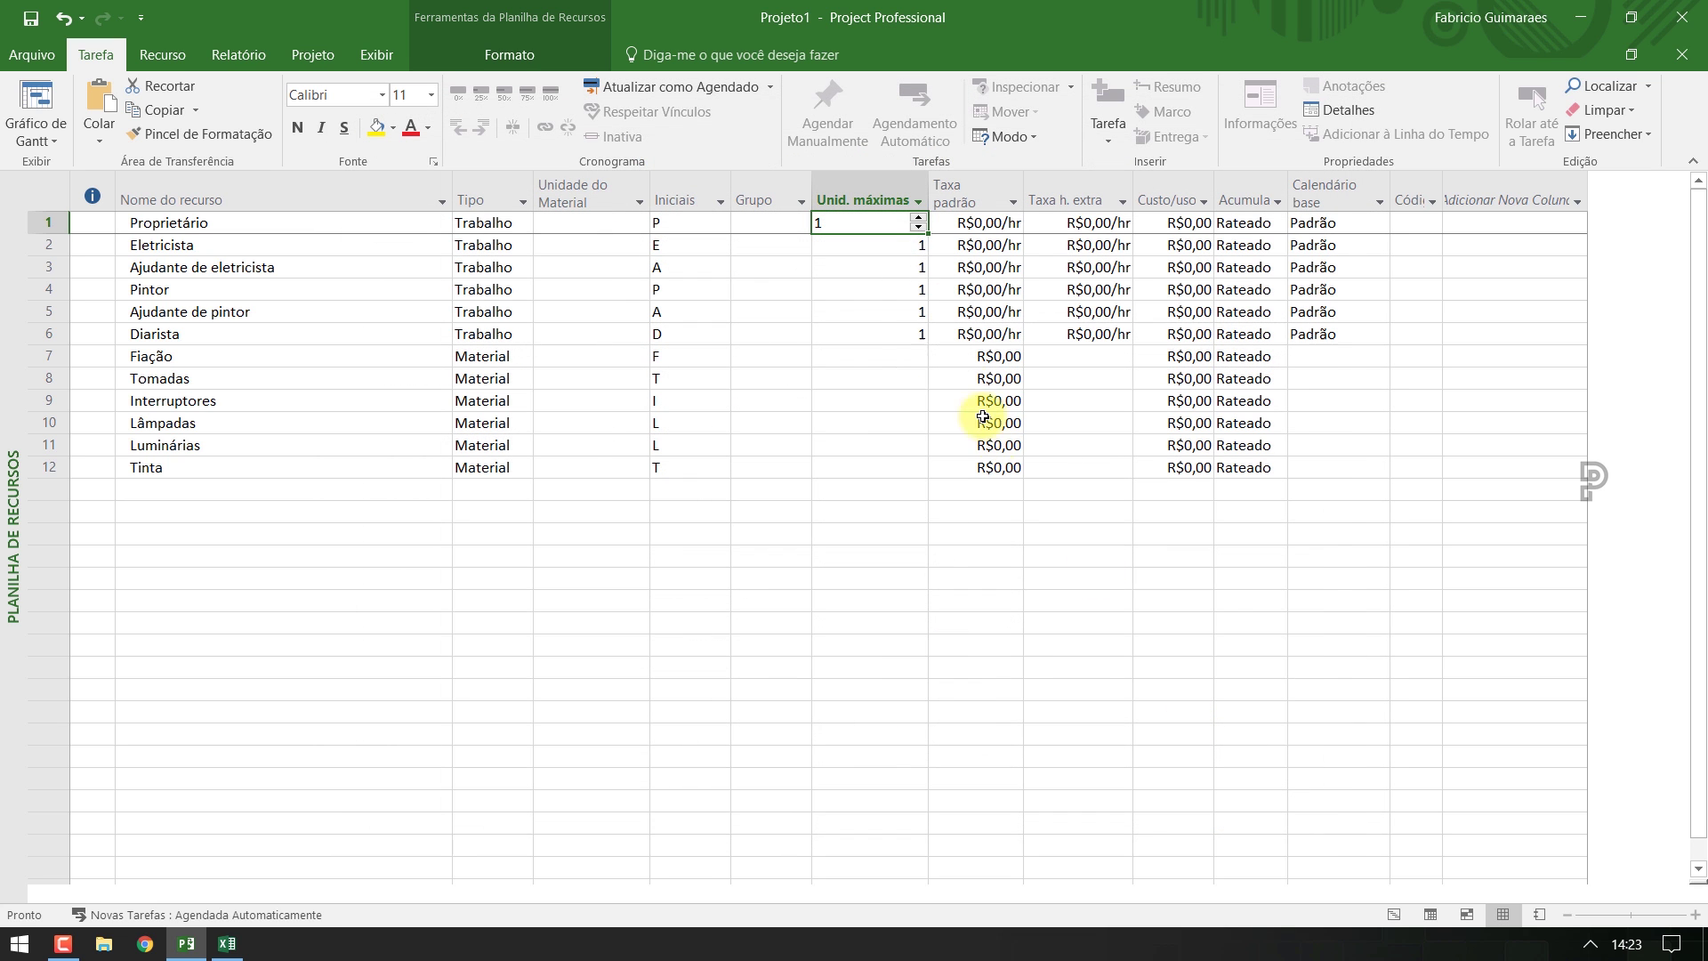
pyautogui.click(893, 331)
pyautogui.click(891, 312)
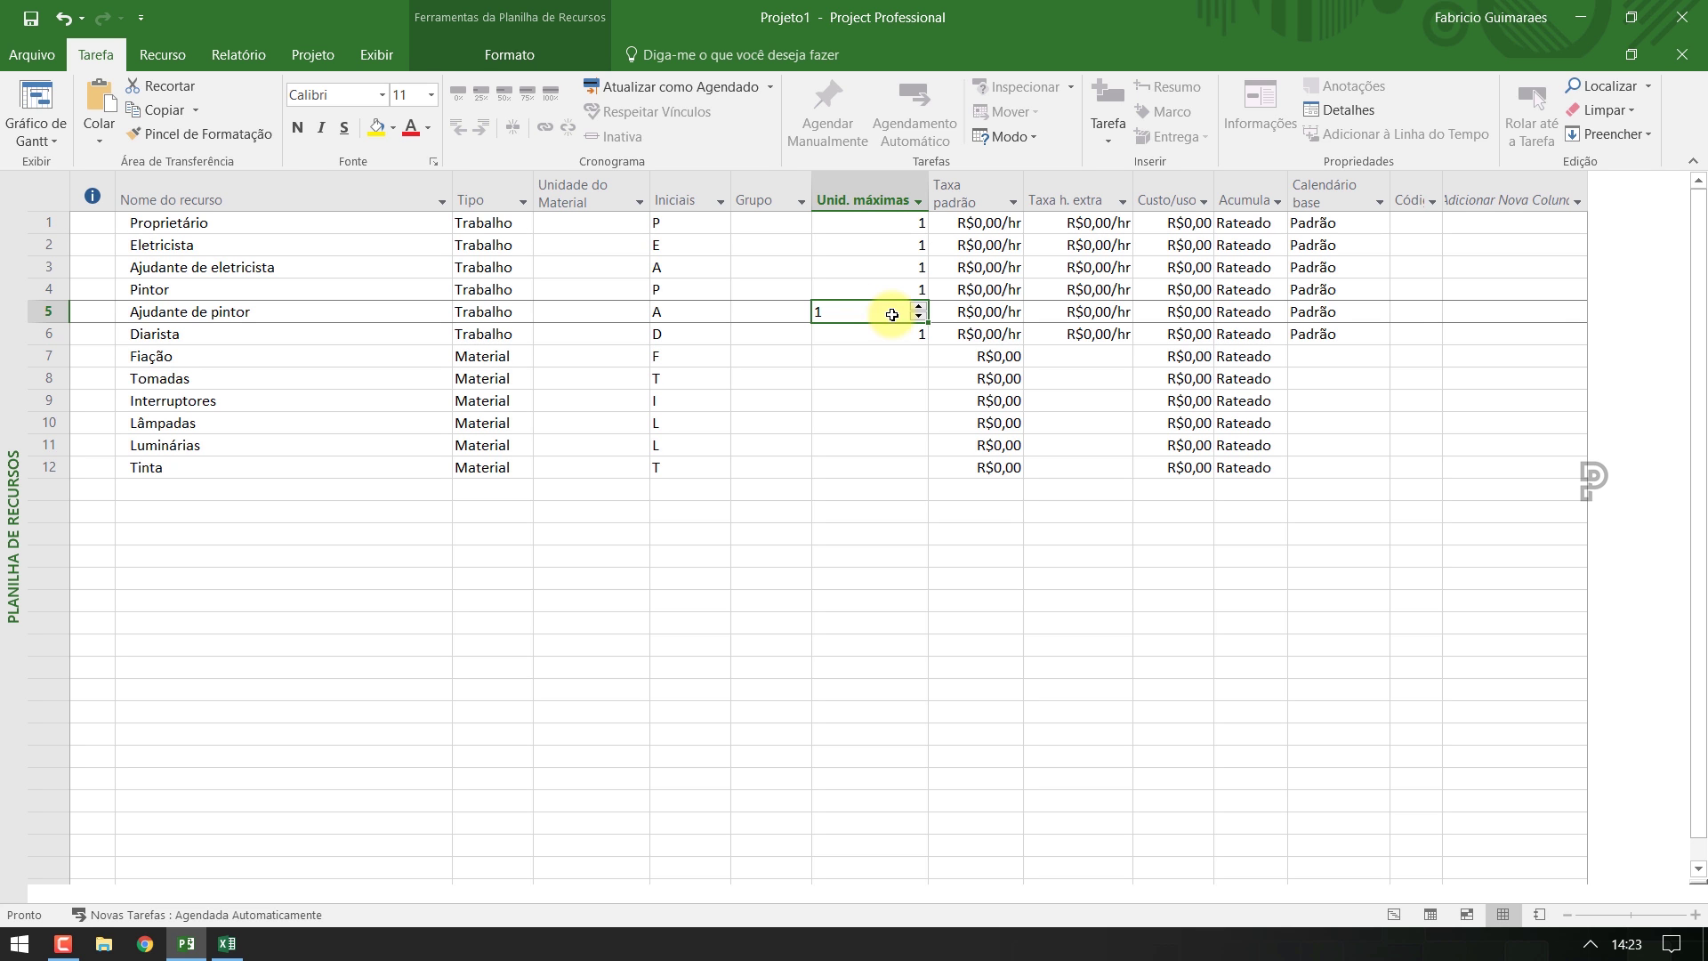
# Switch the display of assignment units back to Porcentagem in the Cronograma options
pyautogui.click(27, 56)
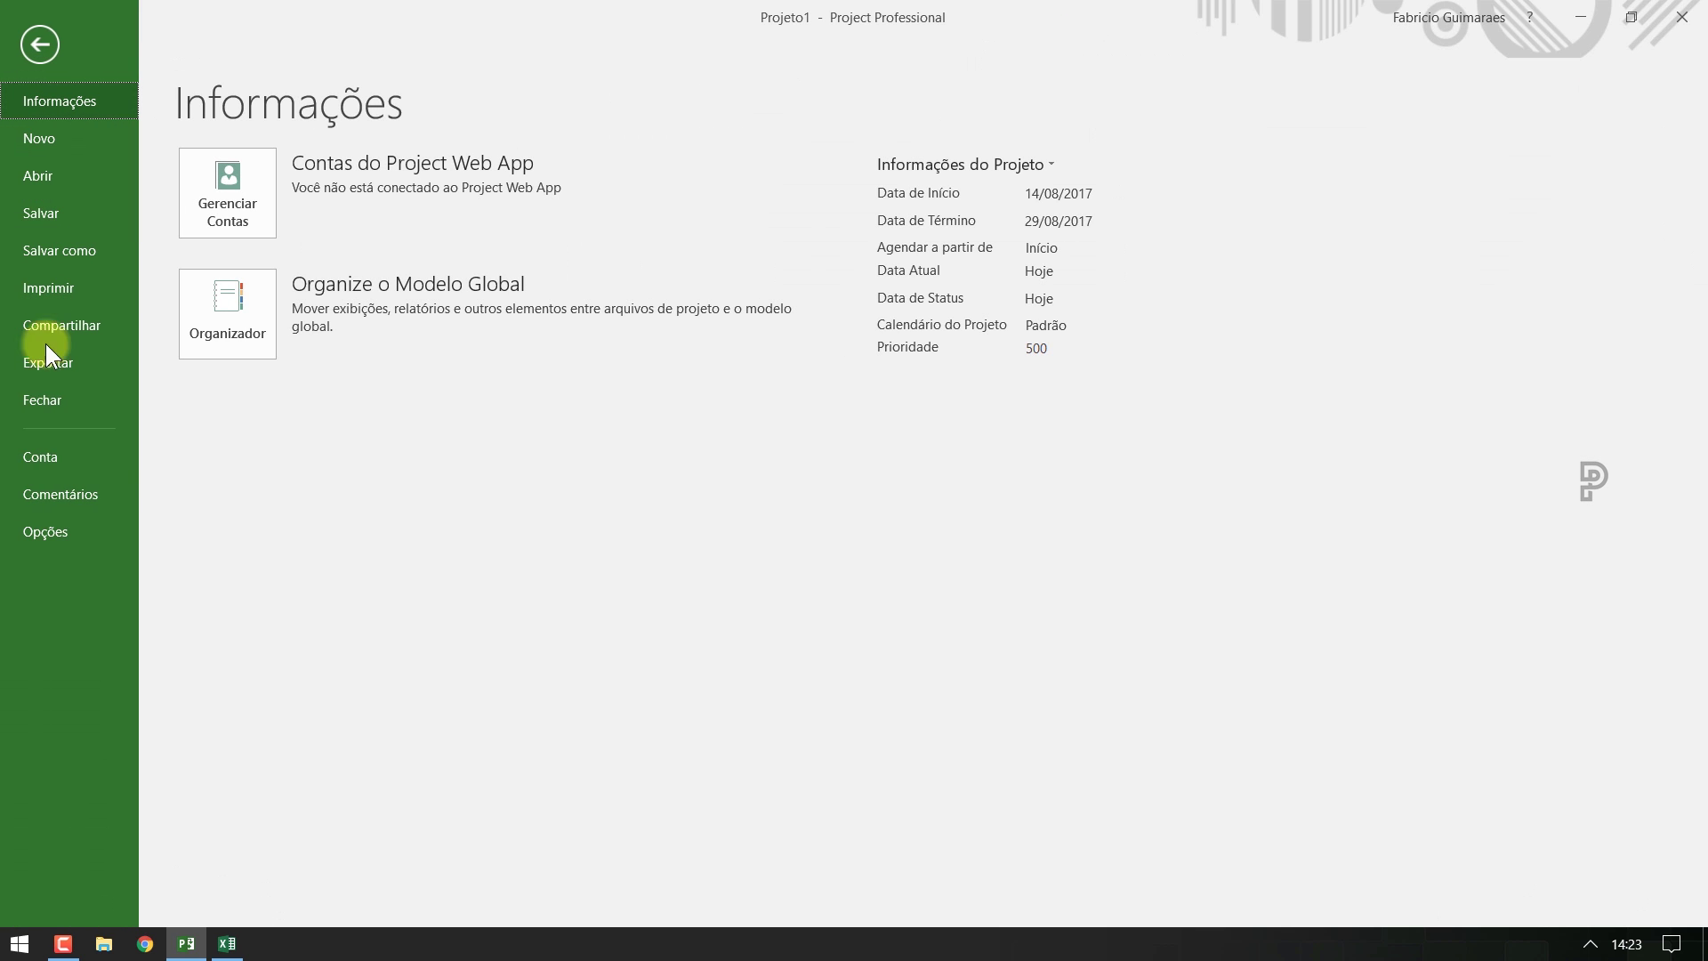
pyautogui.click(47, 530)
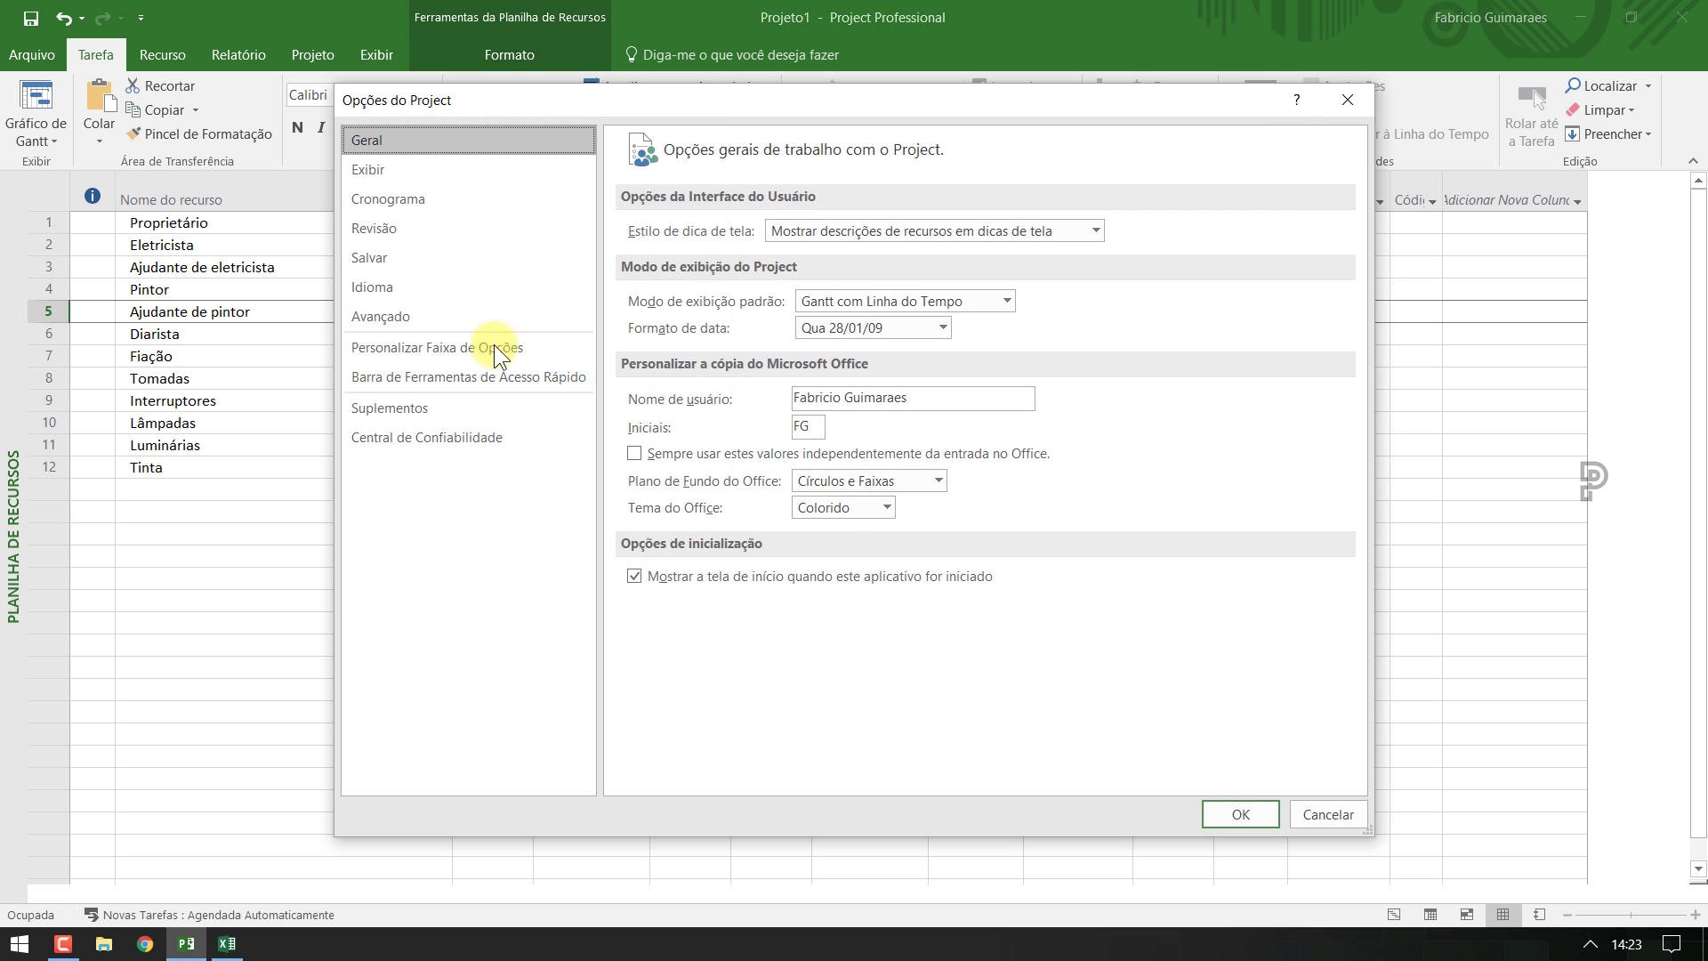
pyautogui.click(448, 203)
pyautogui.click(961, 528)
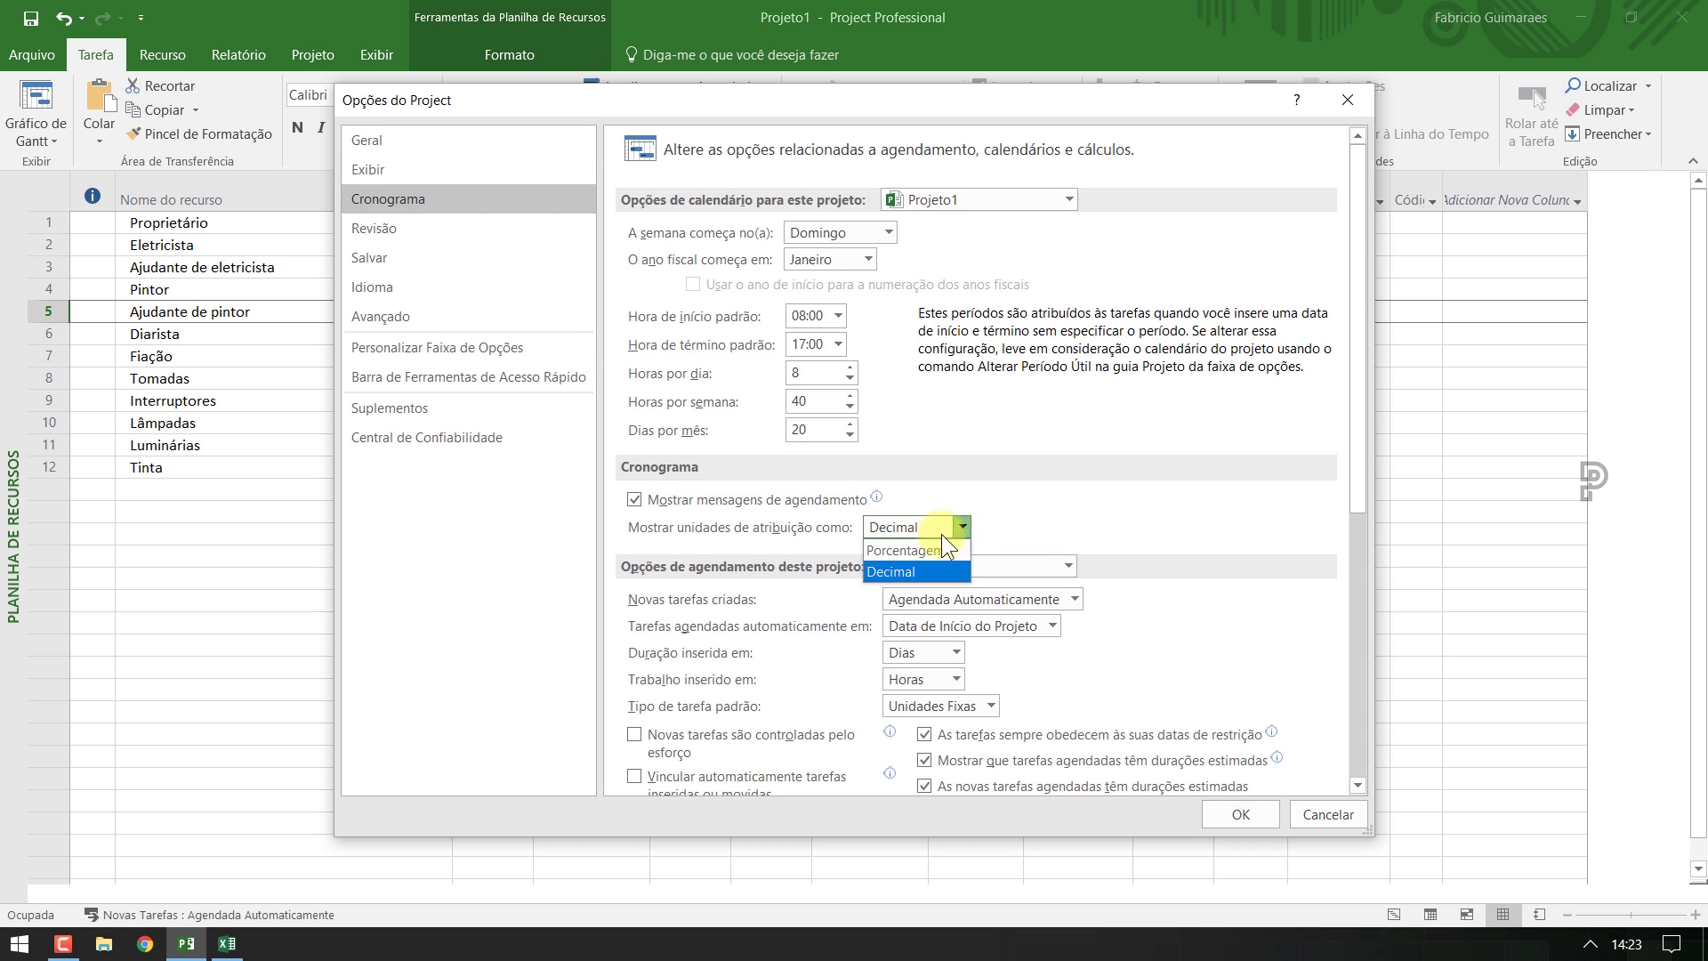
pyautogui.click(932, 547)
pyautogui.click(1235, 815)
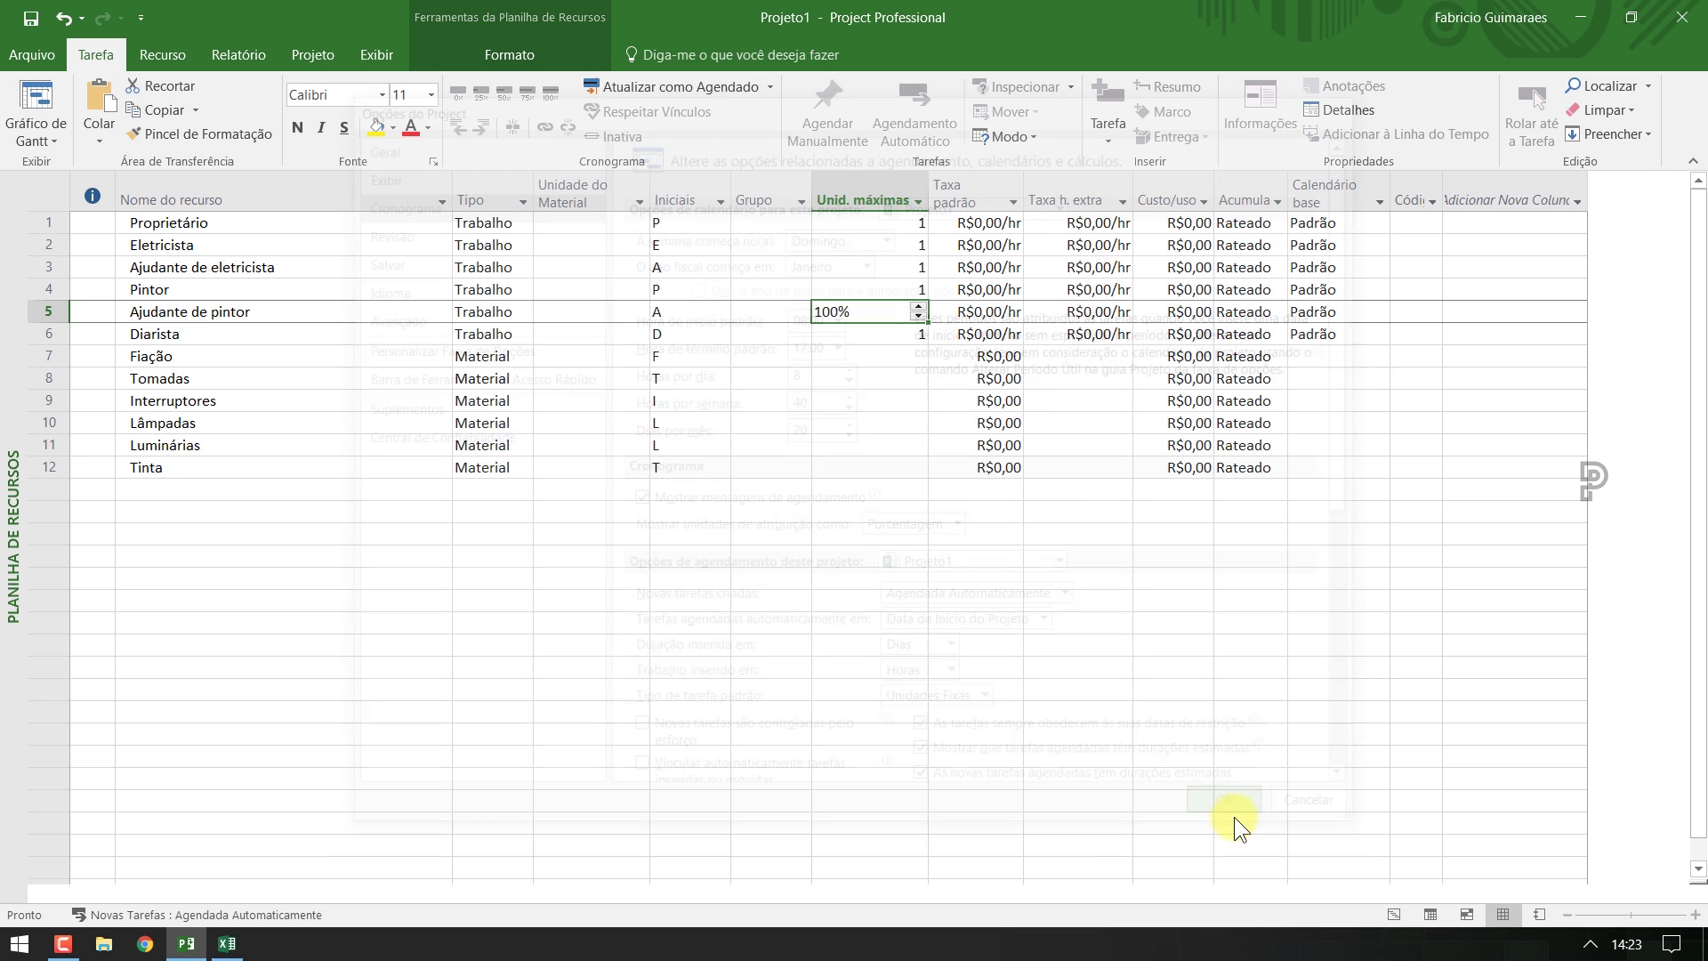
# Set the standard rates to R$150,00/dia for Eletricista and R$100,00/dia for Ajudante de eletricista
pyautogui.click(993, 216)
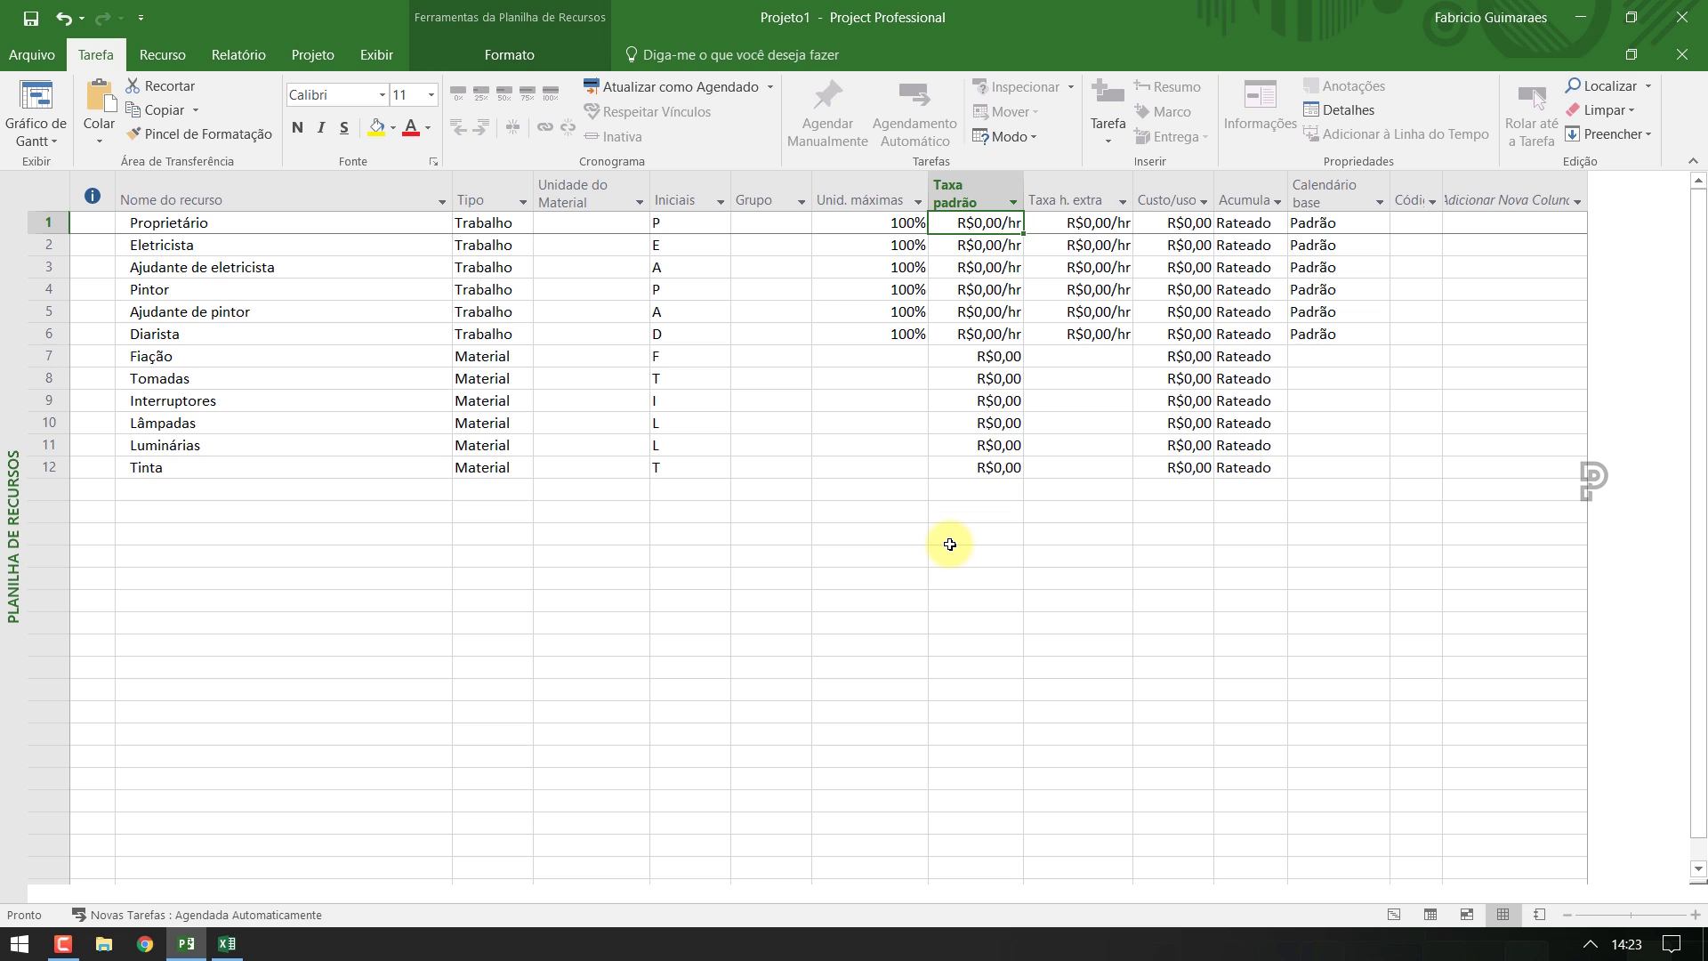
pyautogui.press('Down')
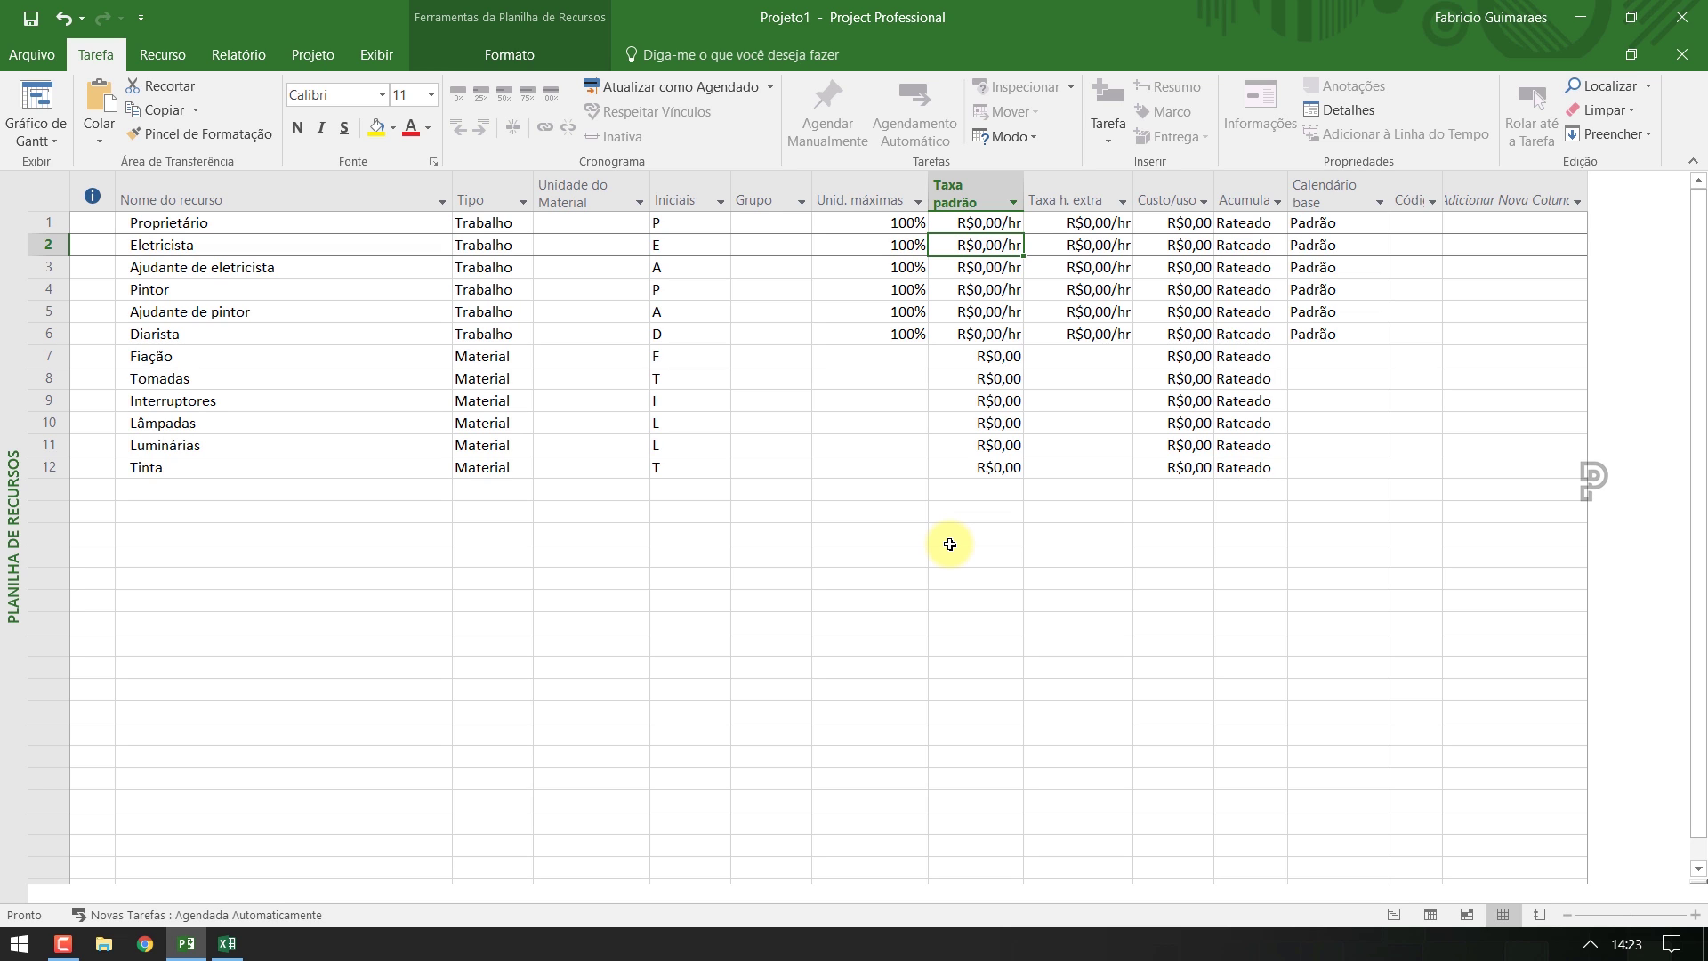
pyautogui.write('150,00/')
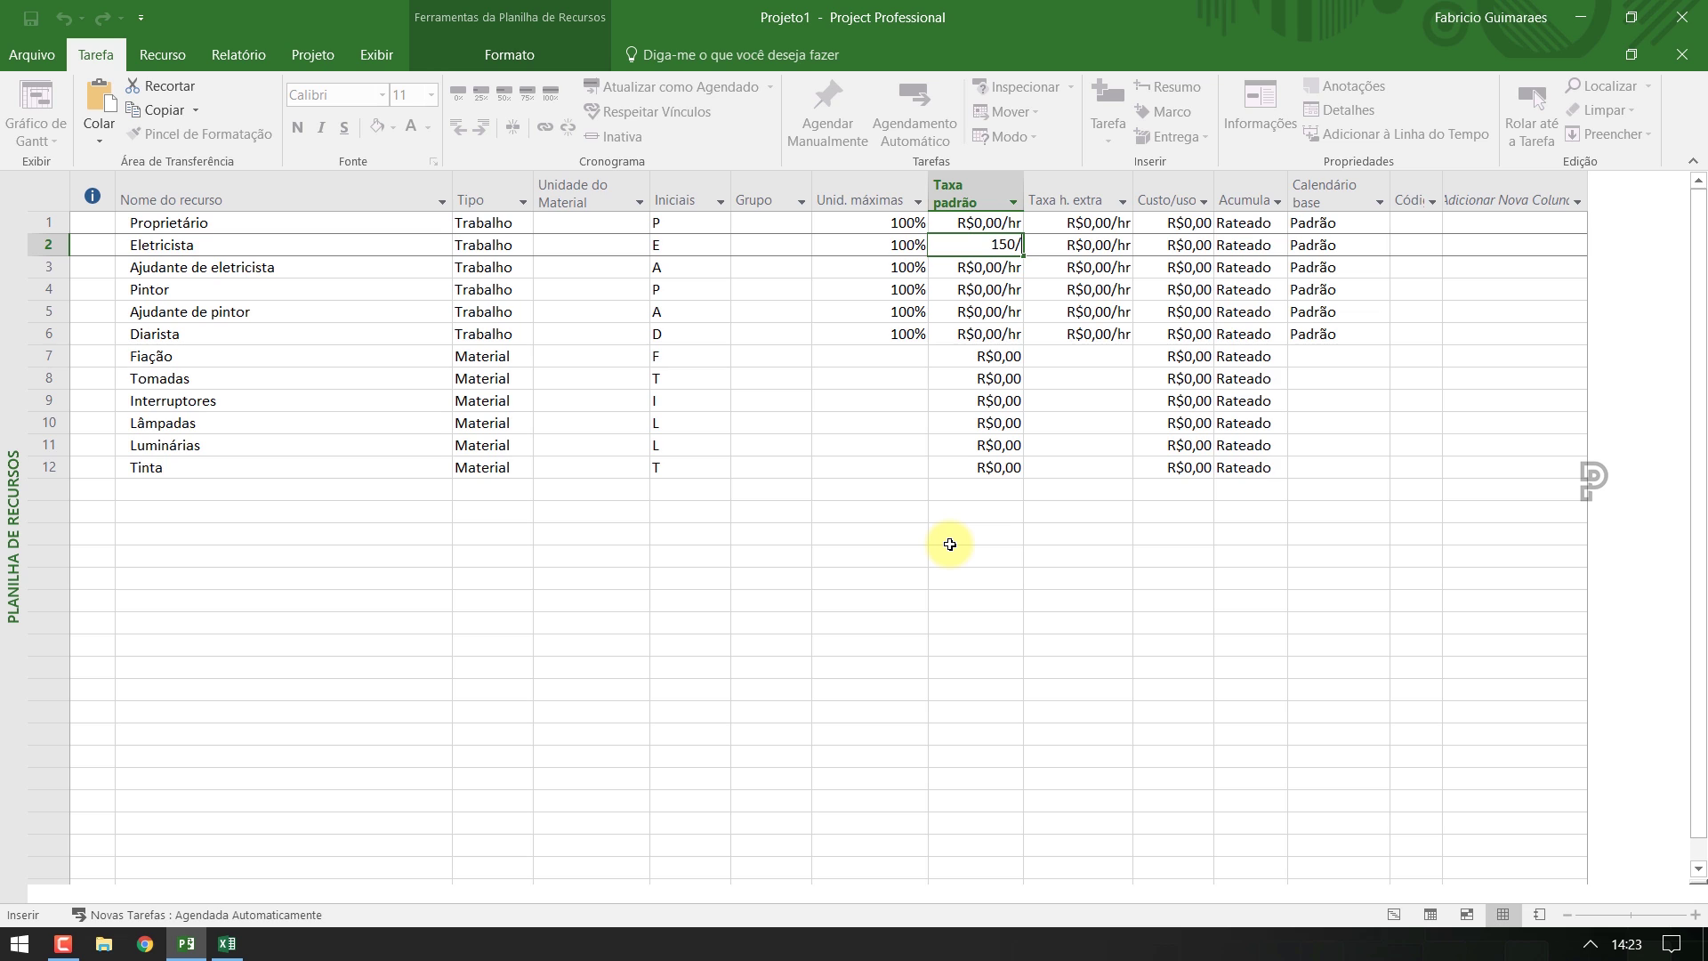
pyautogui.write('dia')
pyautogui.press('Return')
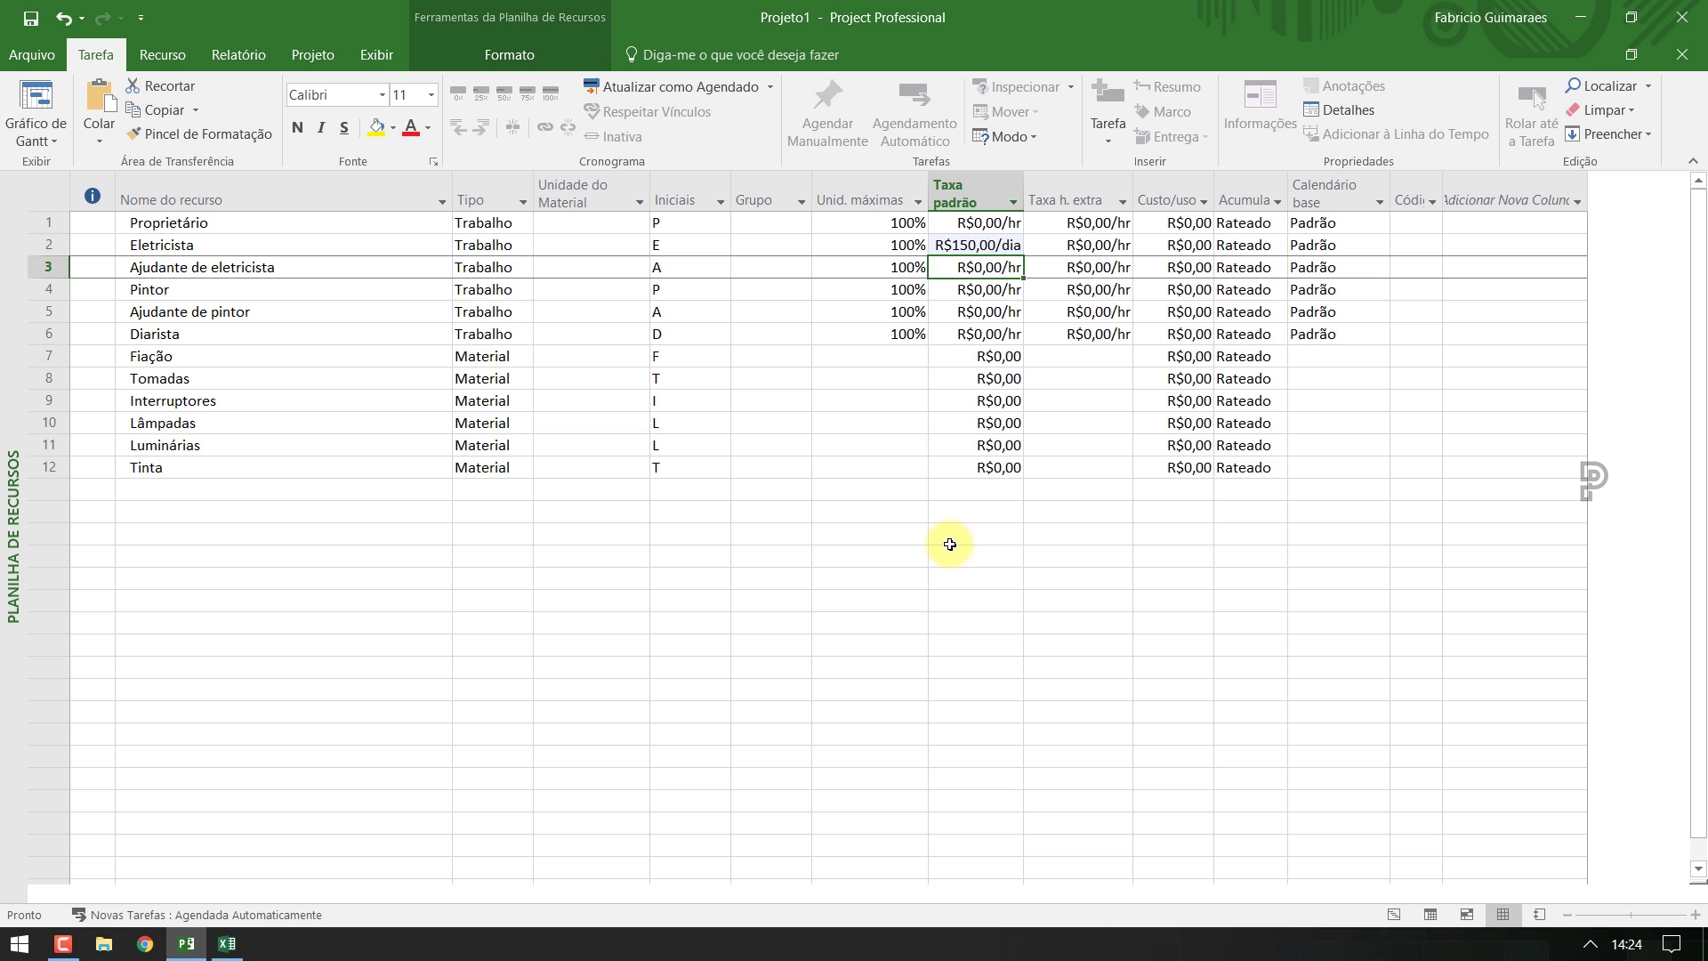
pyautogui.press('F2')
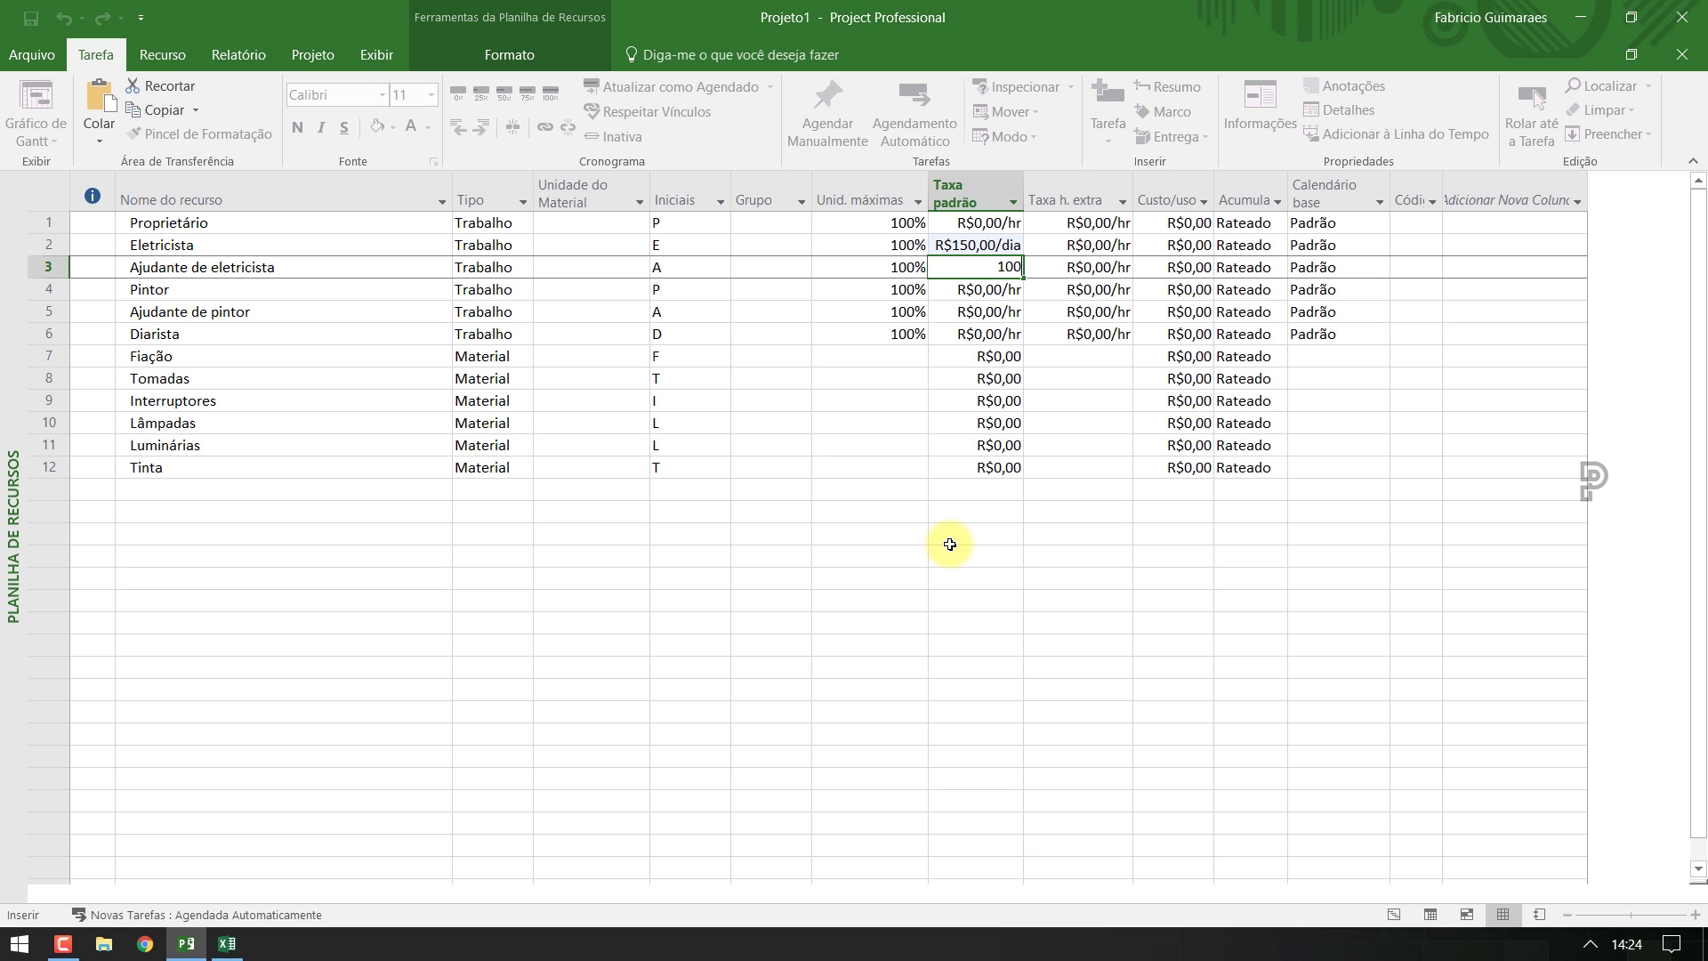
pyautogui.write('100/dia')
pyautogui.press('Return')
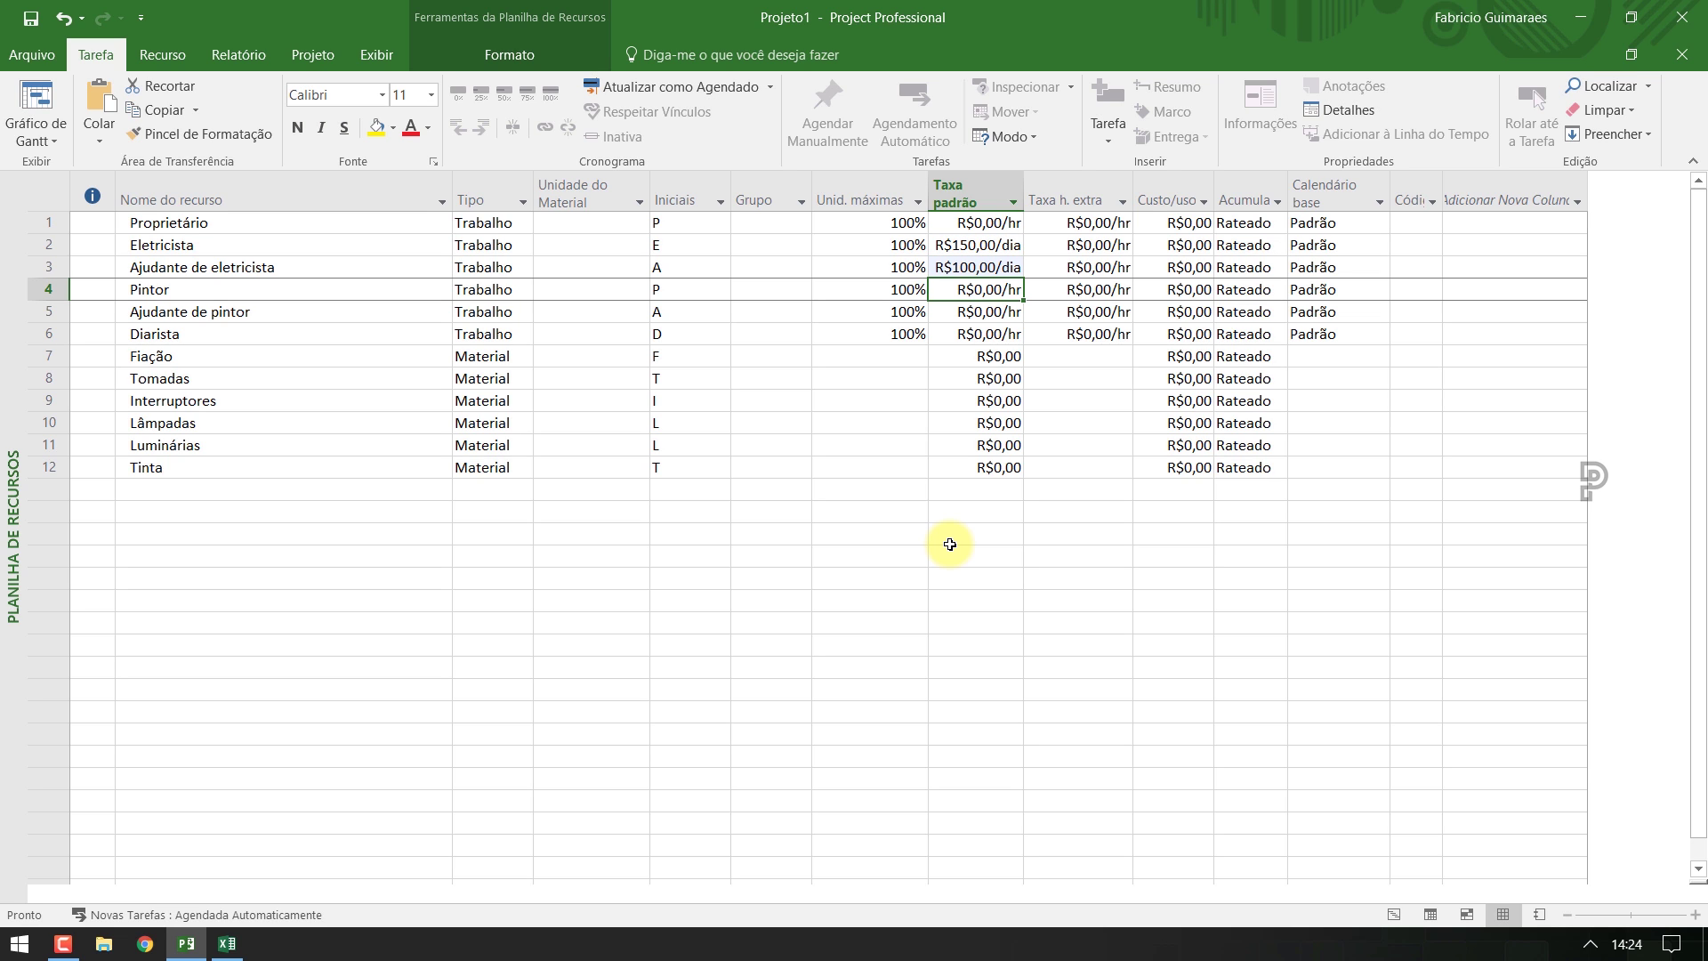
# Set the standard rates to R$150,00/dia for Pintor and R$100,00/dia for both Ajudante de pintor and Diarista
pyautogui.write('150/dia')
pyautogui.press('Return')
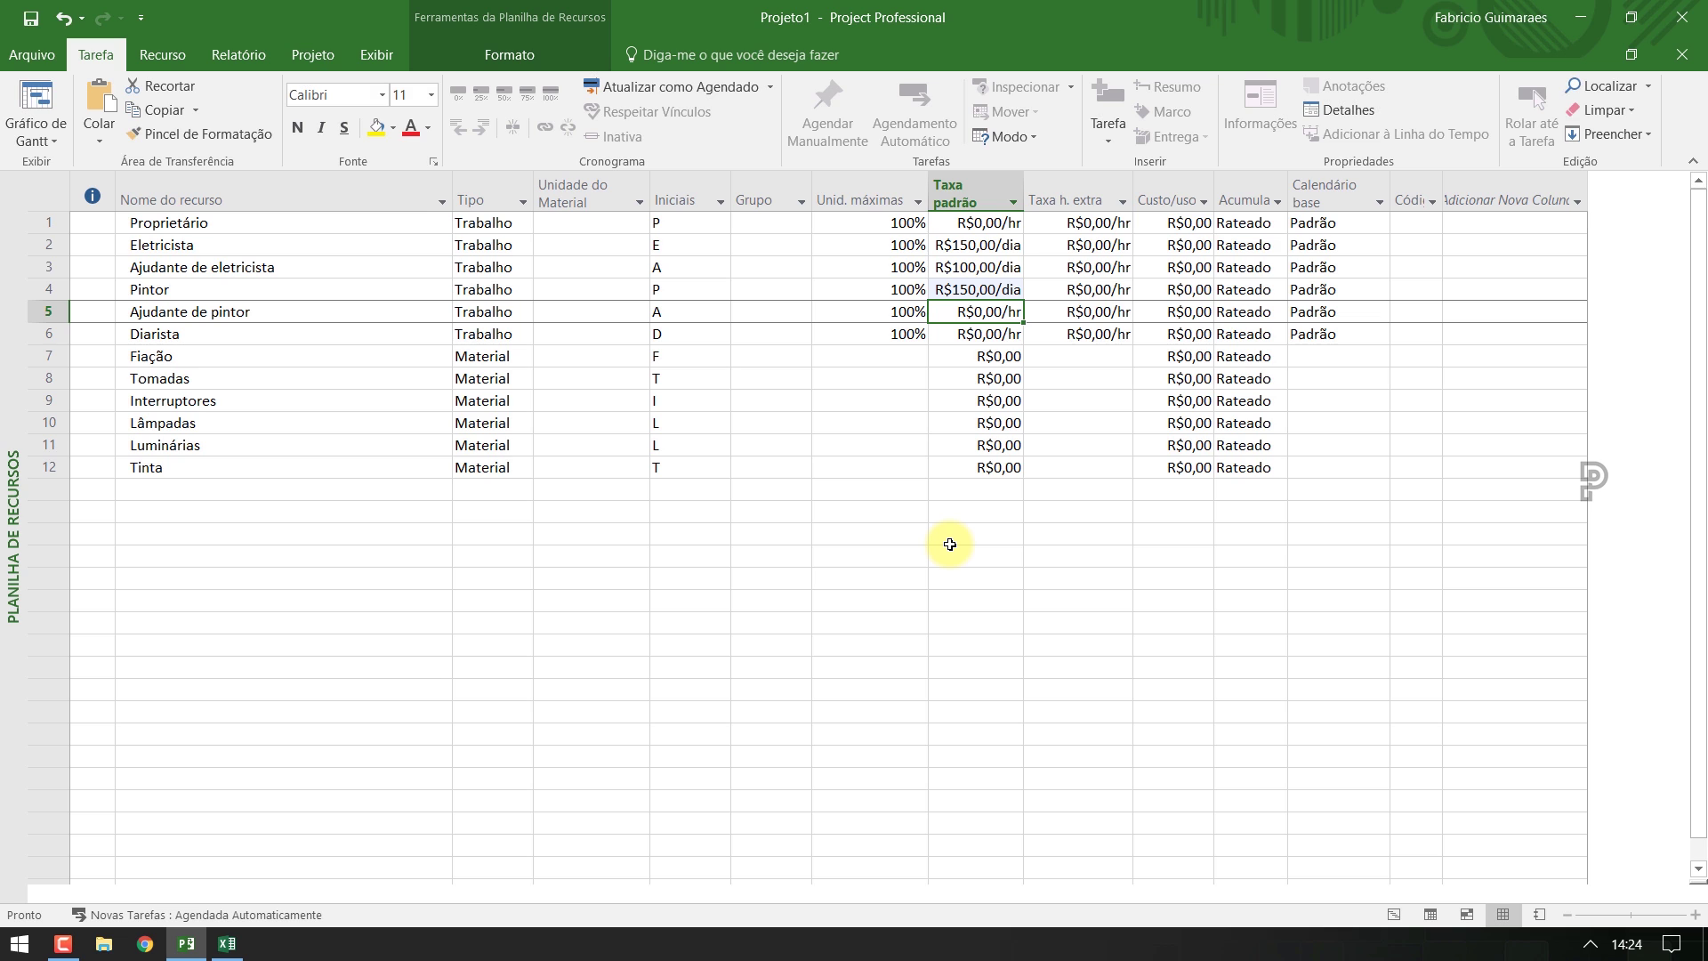
pyautogui.write('100,00/dia')
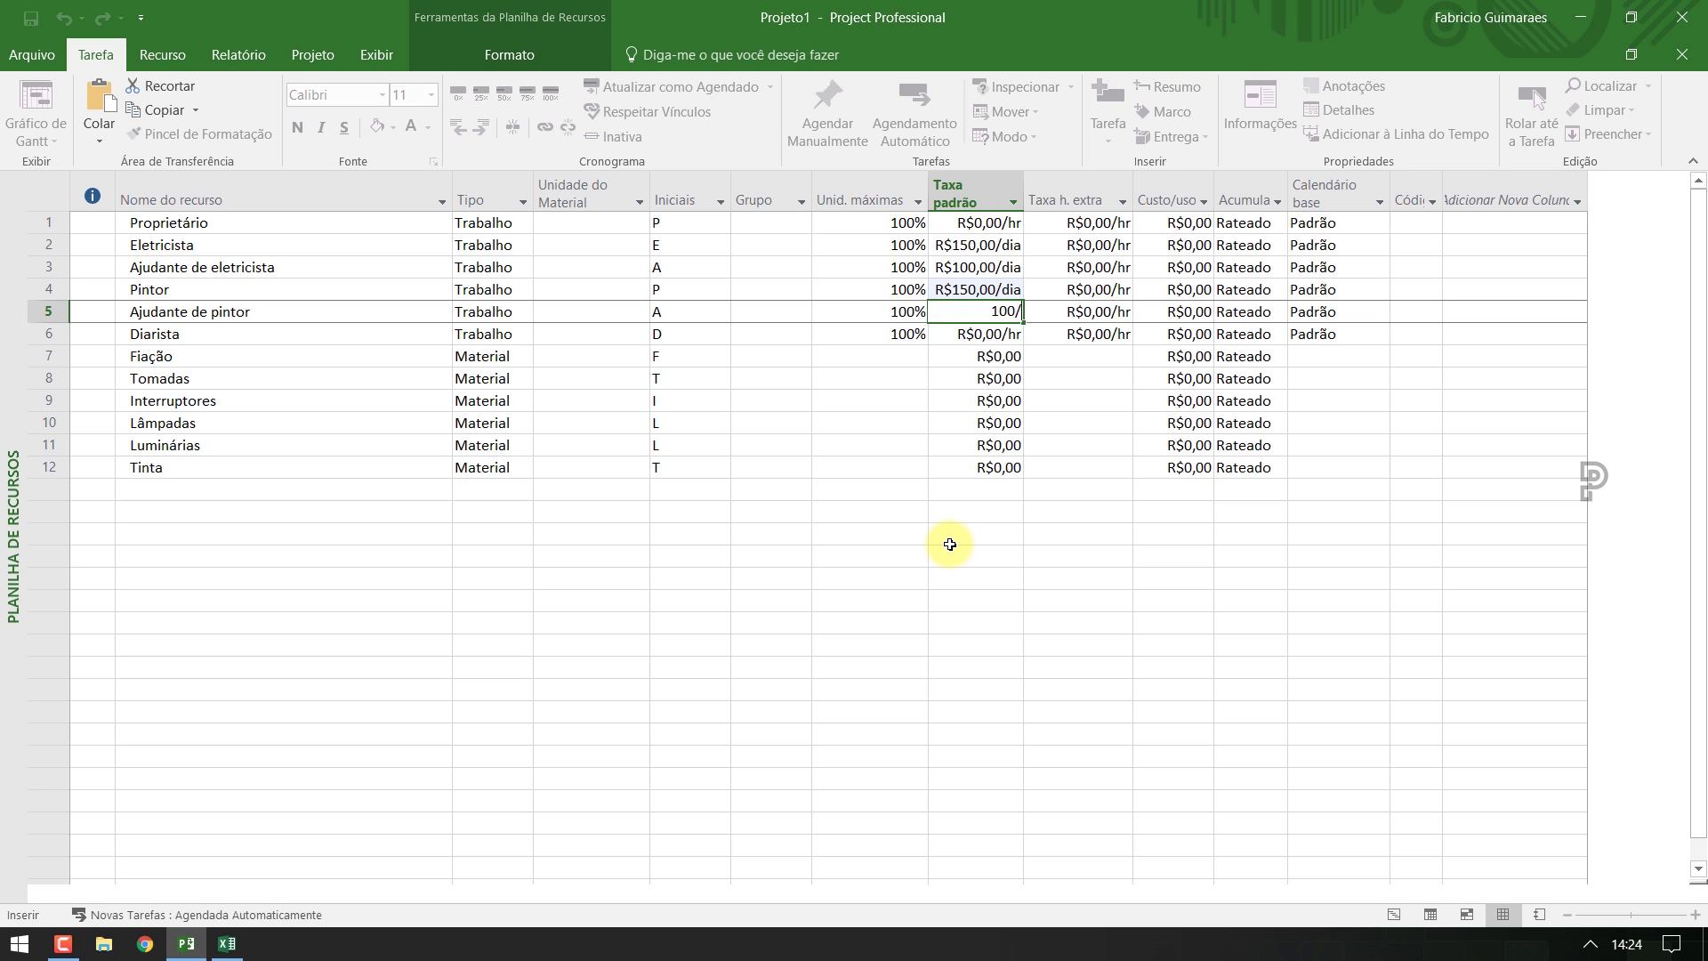
pyautogui.press('Return')
pyautogui.write('100,00/dia')
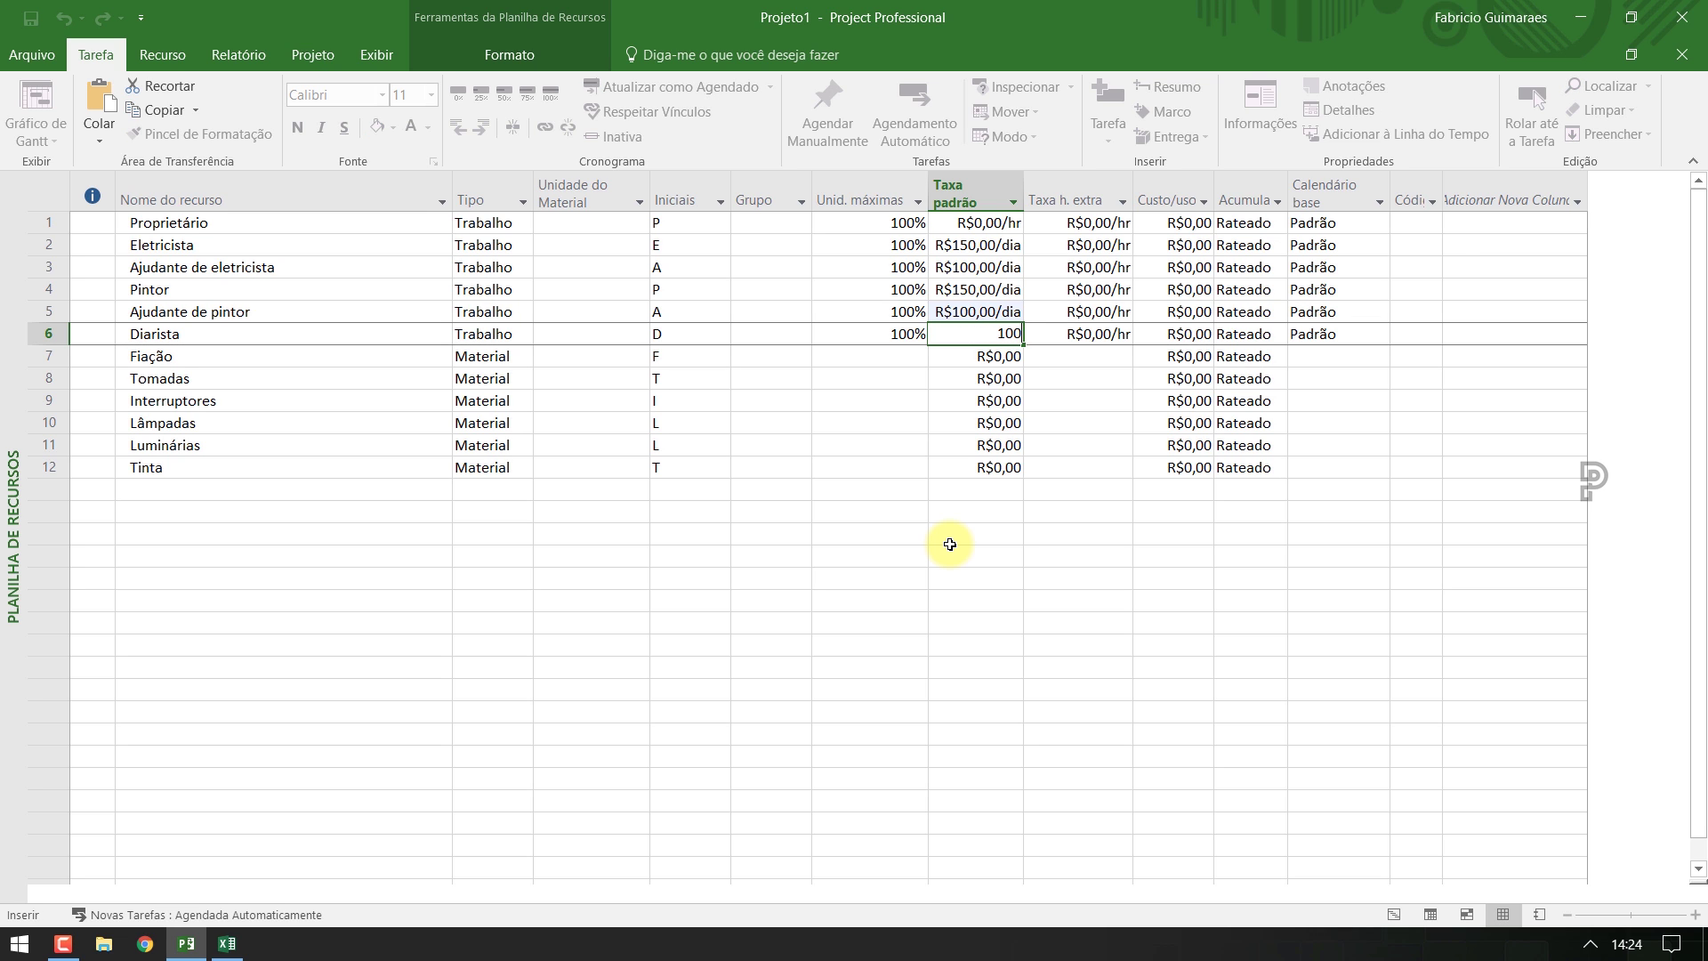
pyautogui.press('Escape')
pyautogui.press('Escape')
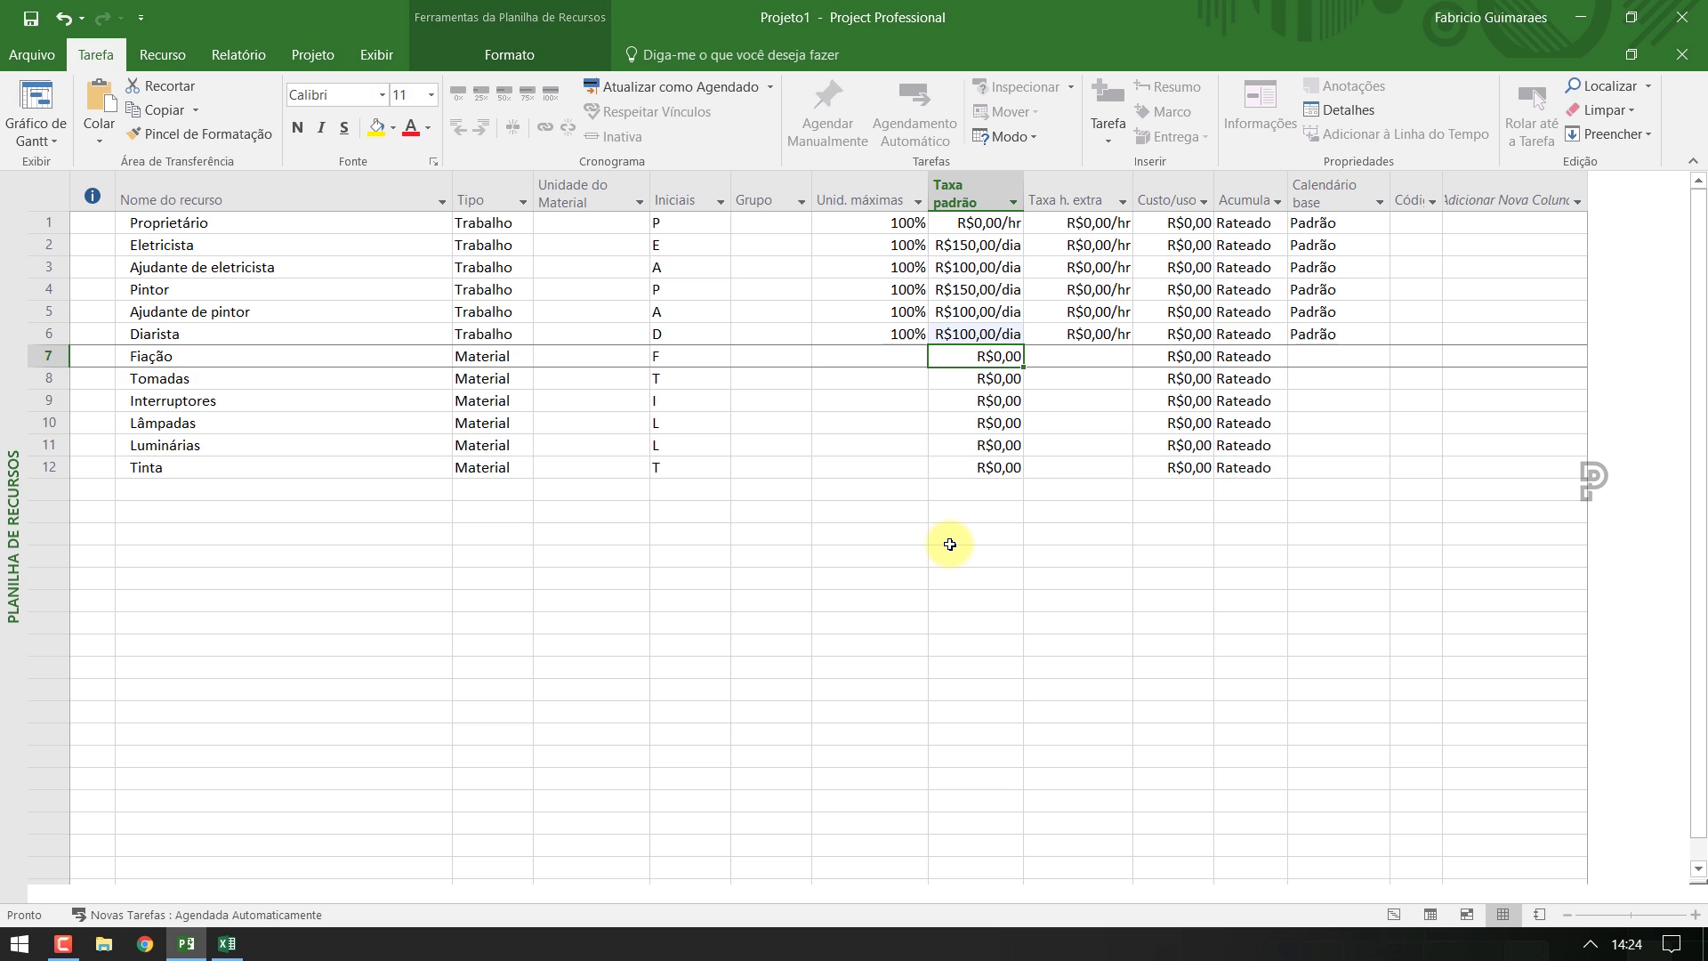
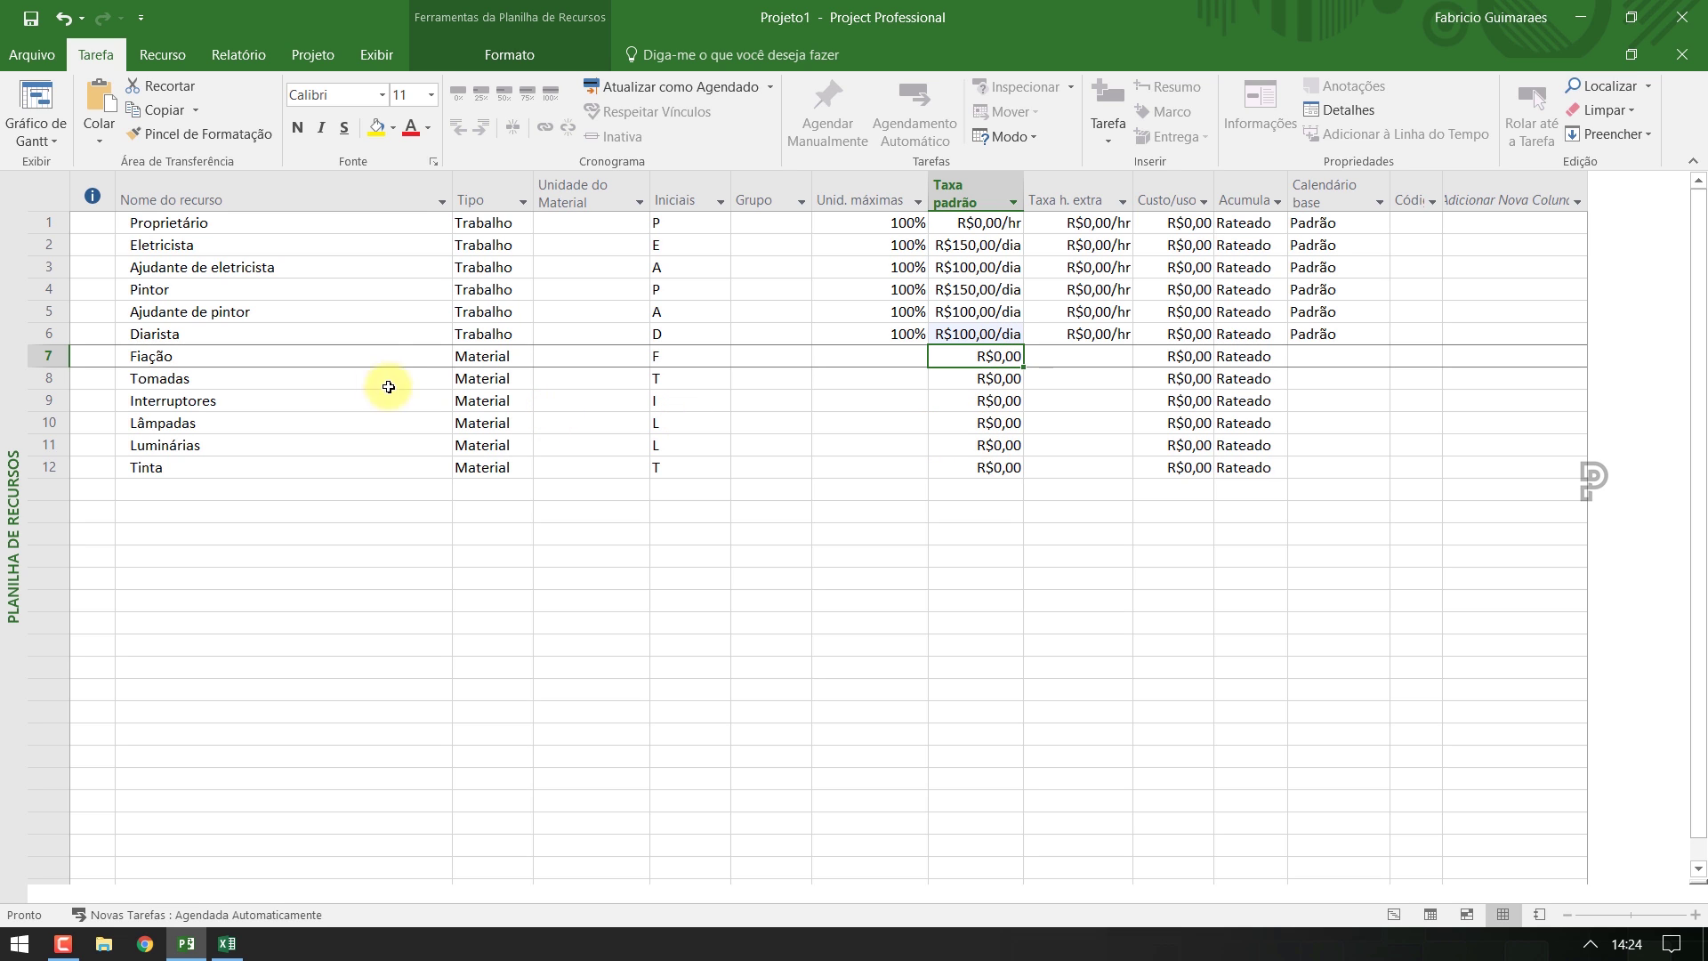
# Select the standard rate of the Fiação material resource
pyautogui.click(348, 357)
pyautogui.click(973, 360)
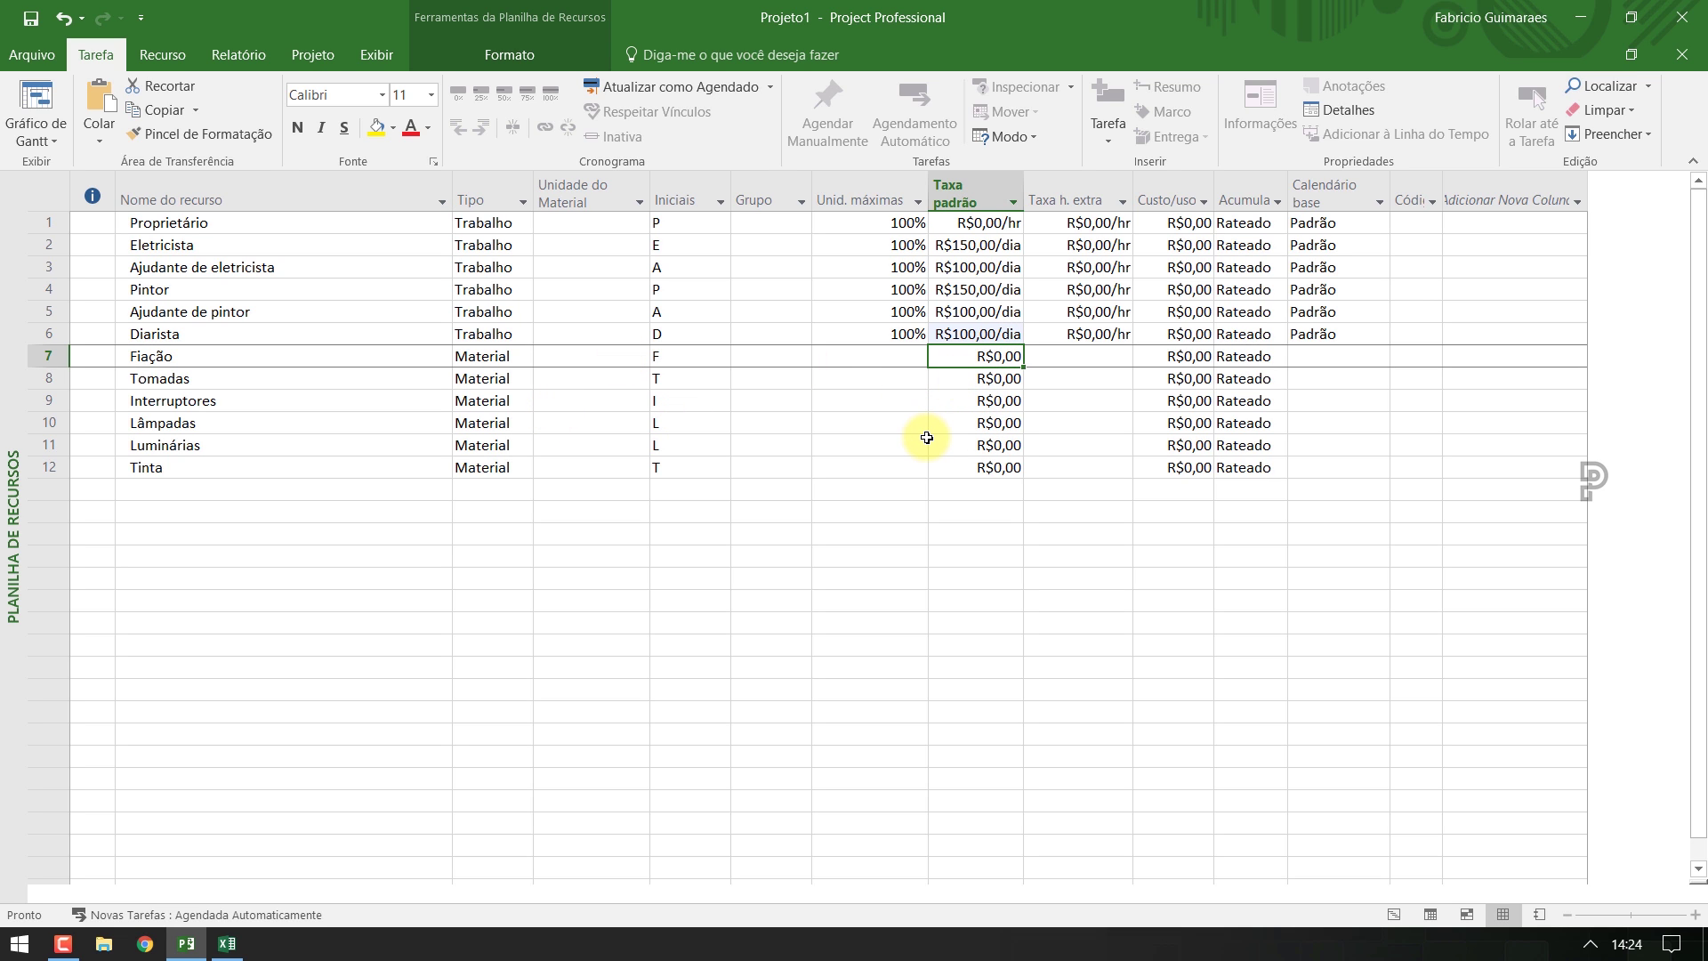
# Using the resource list in Excel, set the standard rates in Project: Fiação 80, Tomadas 15, Interruptores 11 and Lâmpadas 39
pyautogui.hotkey('alt', 'Tab')
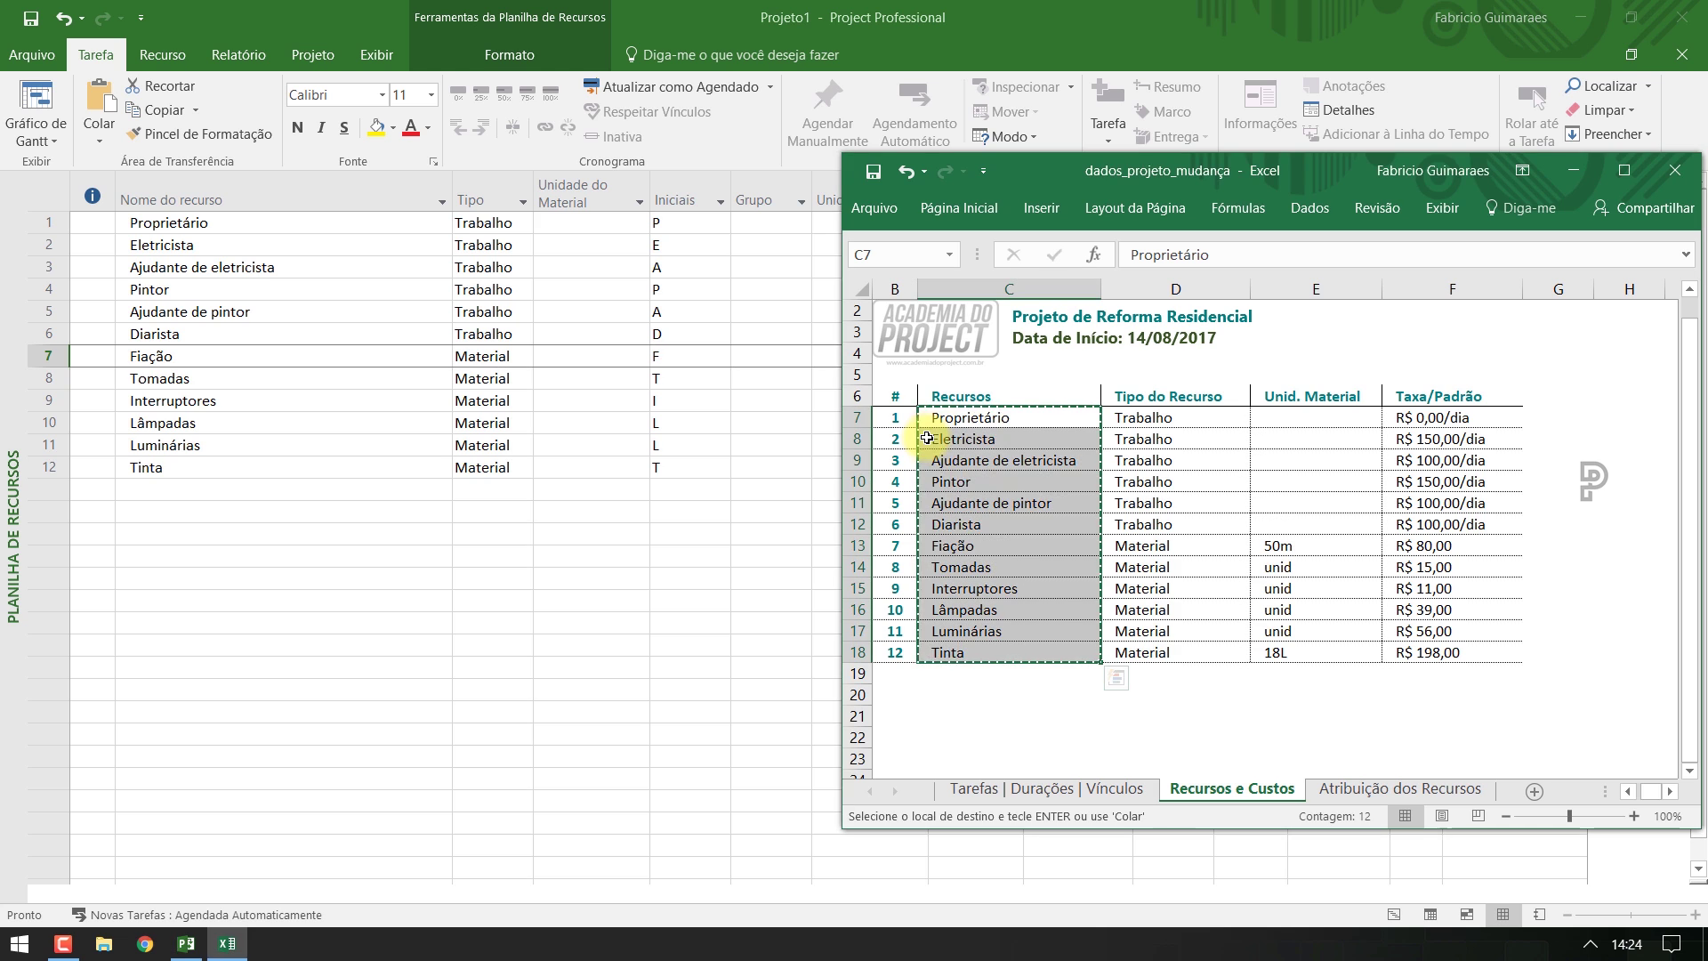
pyautogui.click(1488, 549)
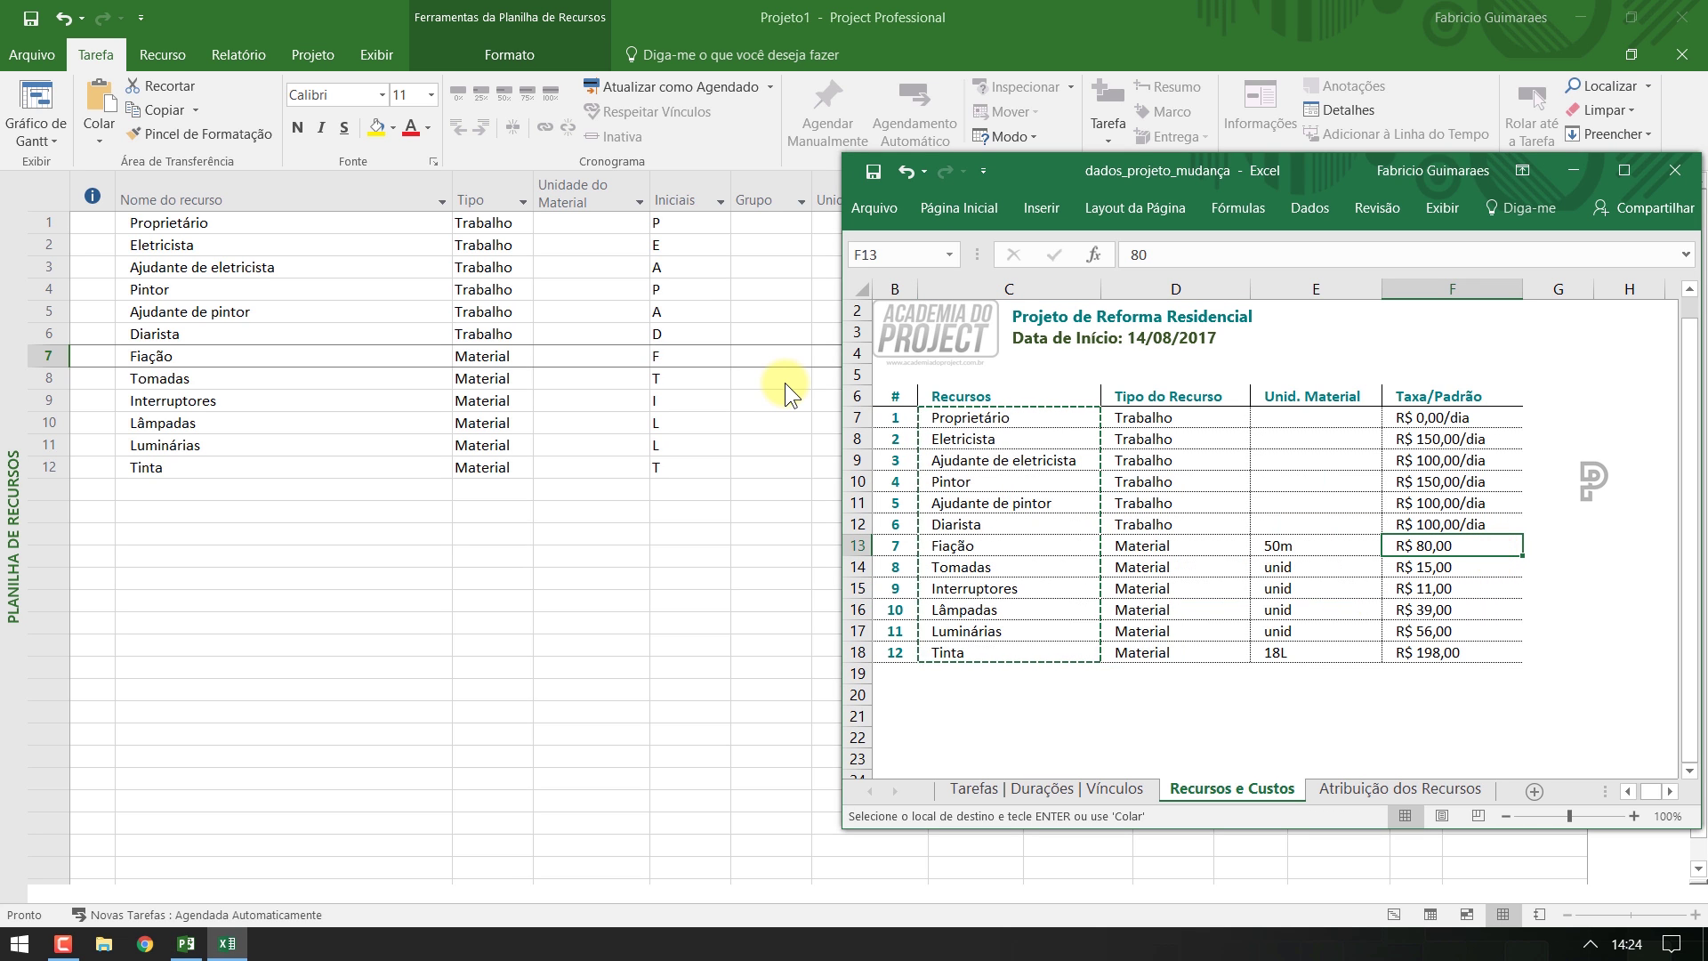
pyautogui.hotkey('alt', 'Tab')
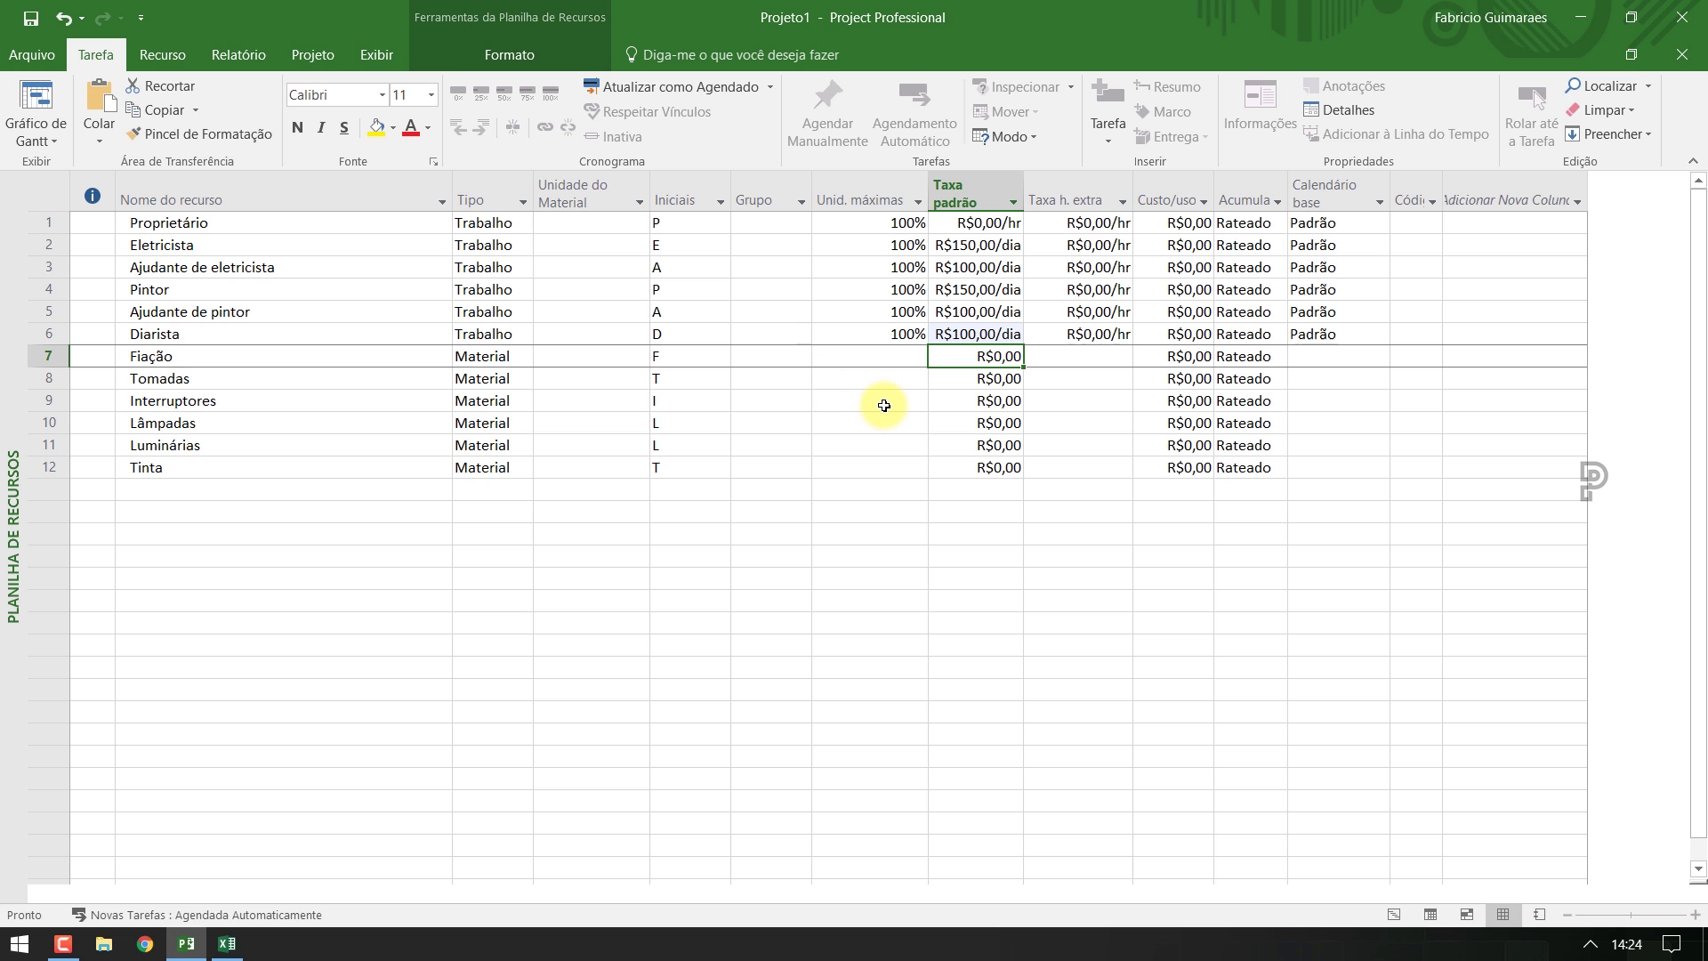
pyautogui.write('80')
pyautogui.press('Return')
pyautogui.write('15')
pyautogui.press('Return')
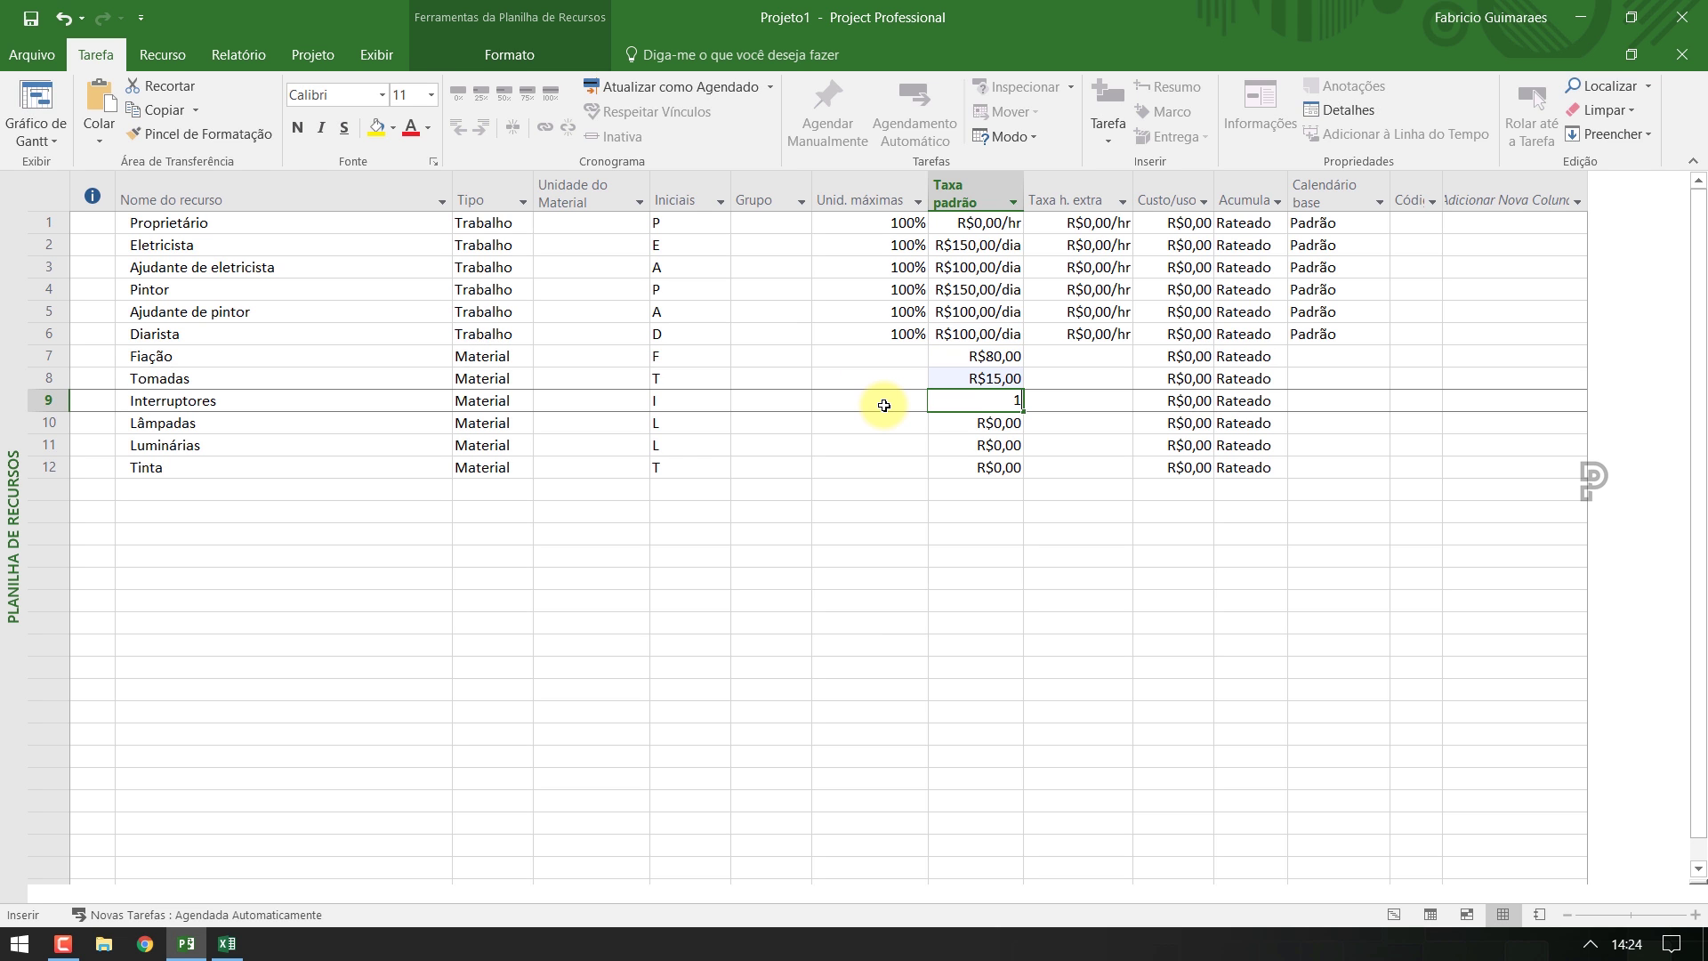
pyautogui.write('11')
pyautogui.press('Return')
pyautogui.press('Return')
# Check the remaining rates in Excel and set the standard rate of Luminárias to 56 and Tinta to 198 in Project
pyautogui.hotkey('alt', 'Tab')
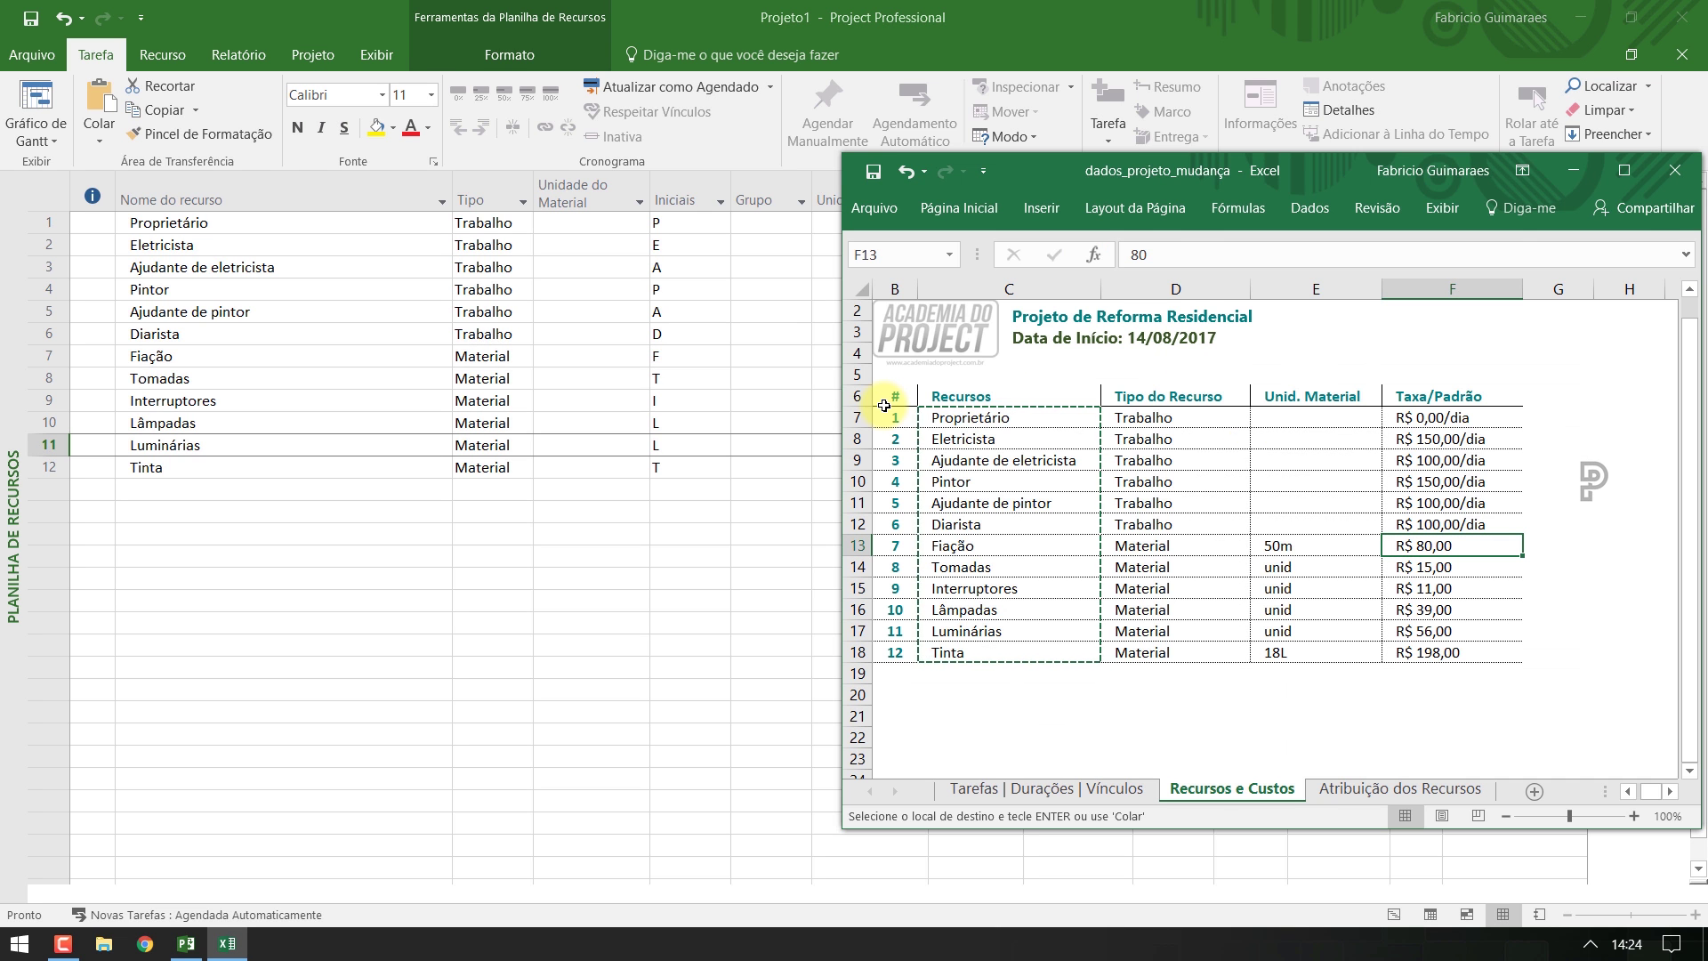
pyautogui.hotkey('alt', 'Tab')
pyautogui.write('56')
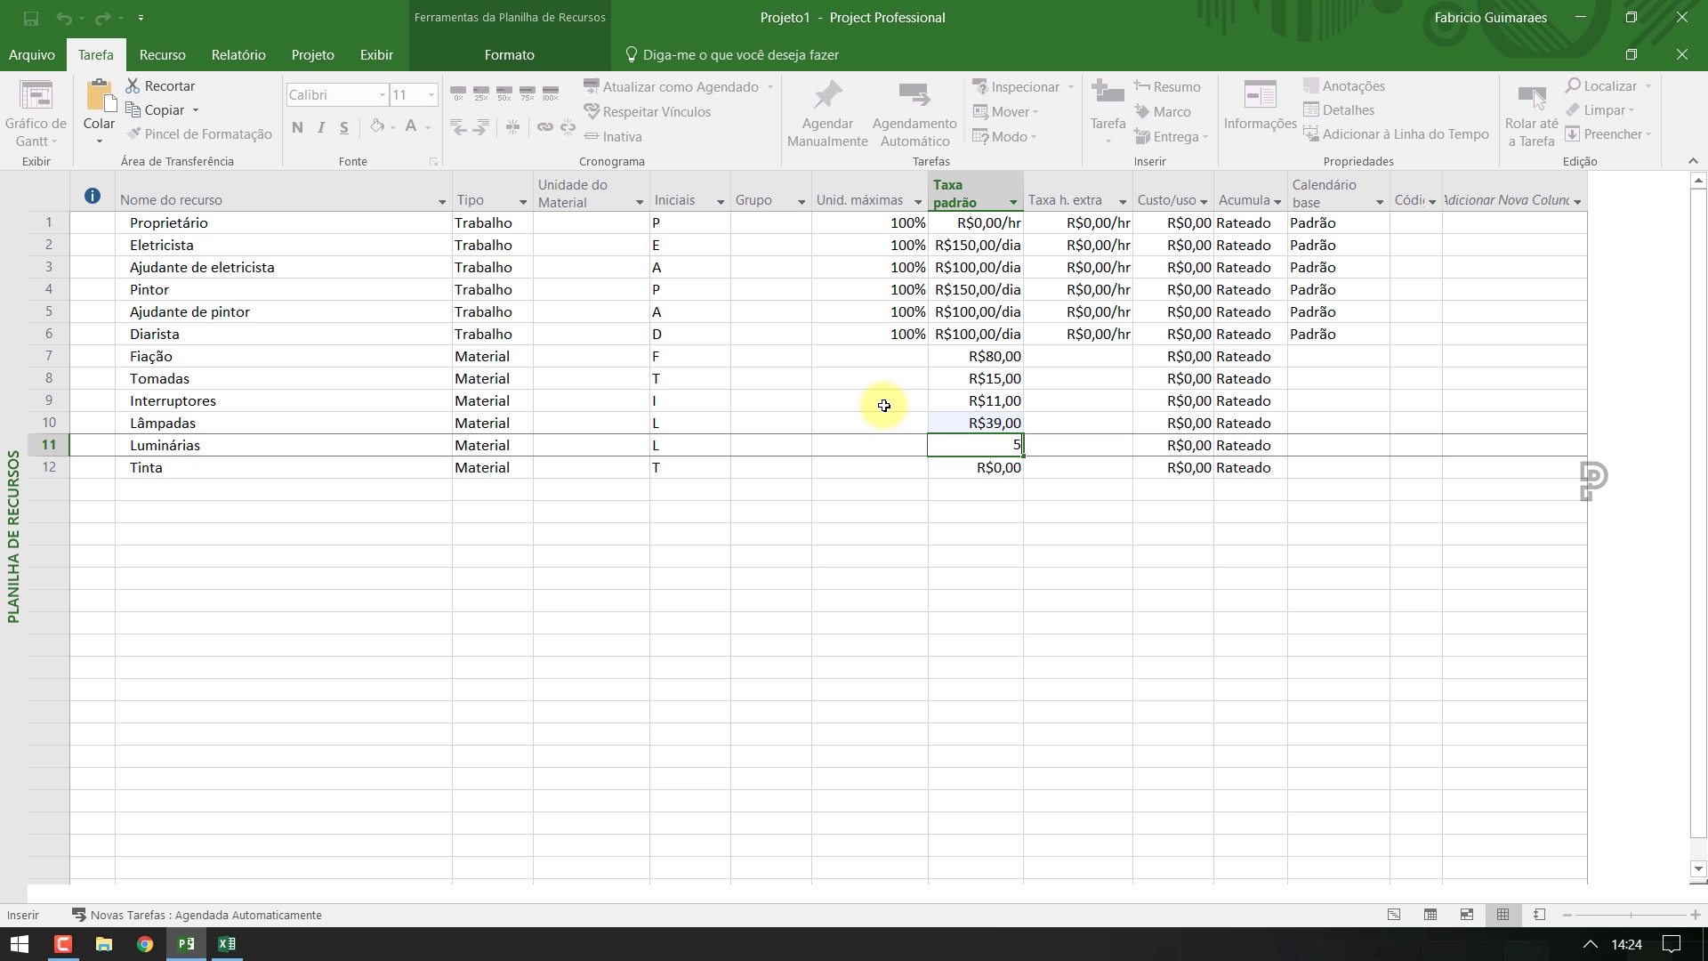
pyautogui.press('Return')
pyautogui.write('198')
pyautogui.press('Return')
# Consult the resource list in Excel, then examine the type, material unit and standard rate of Fiação in Project
pyautogui.hotkey('alt', 'Tab')
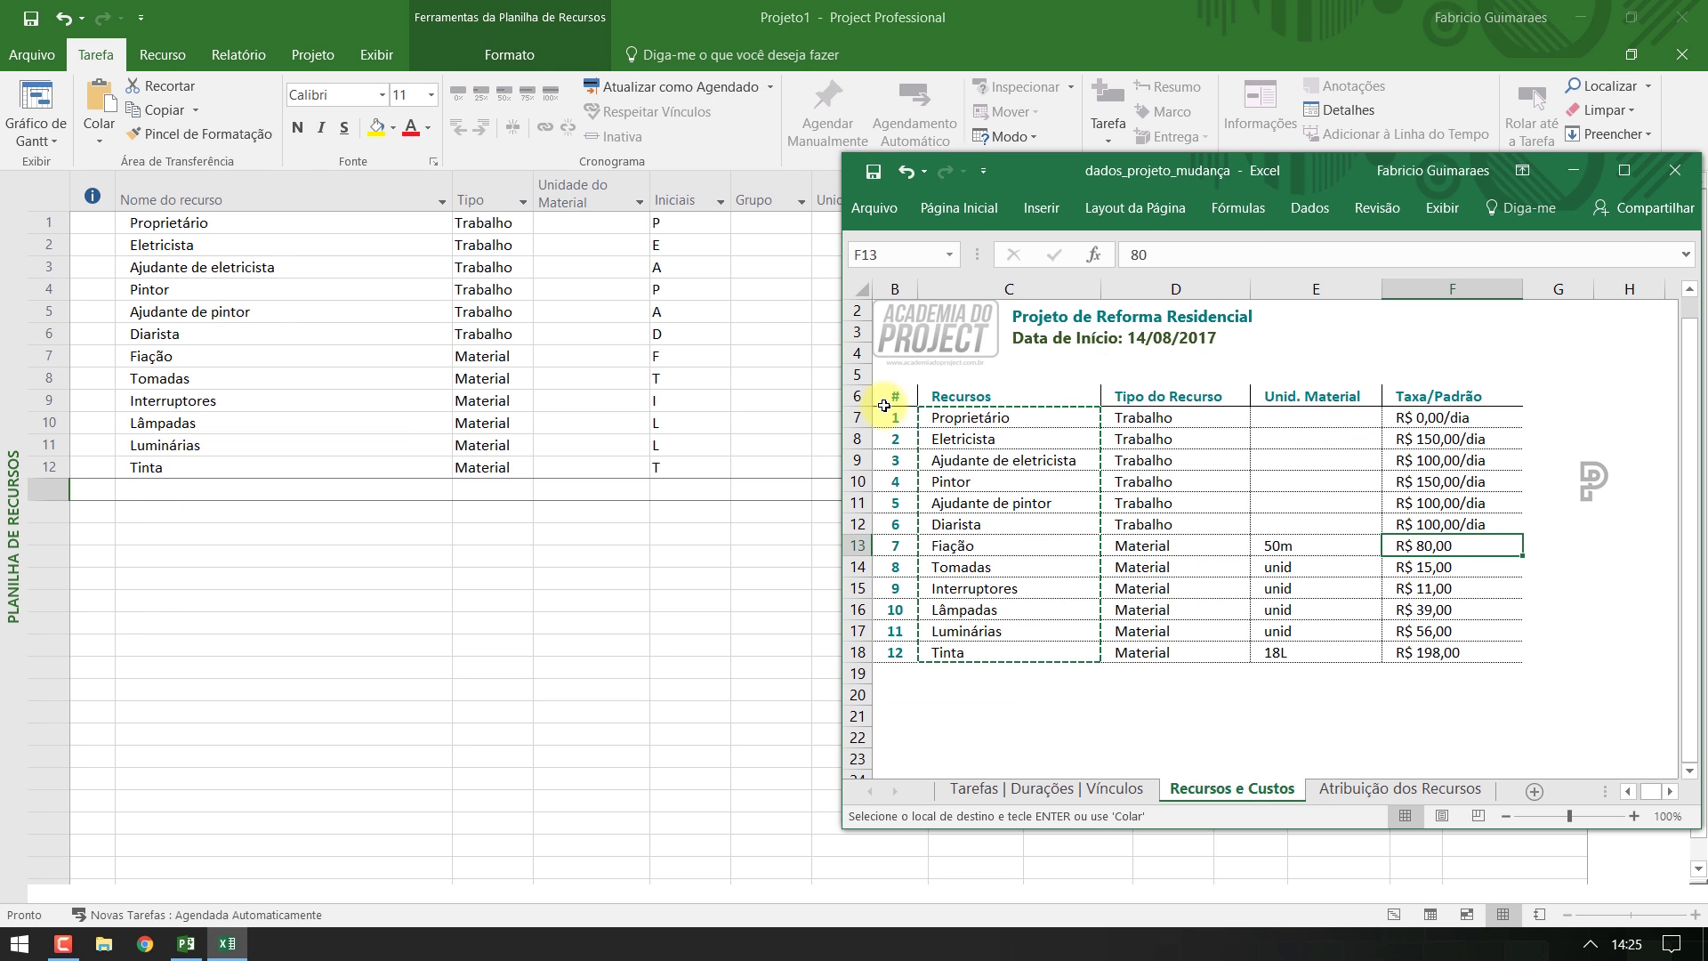
pyautogui.hotkey('alt', 'Tab')
pyautogui.press('Left')
pyautogui.press('Left')
pyautogui.press('Left')
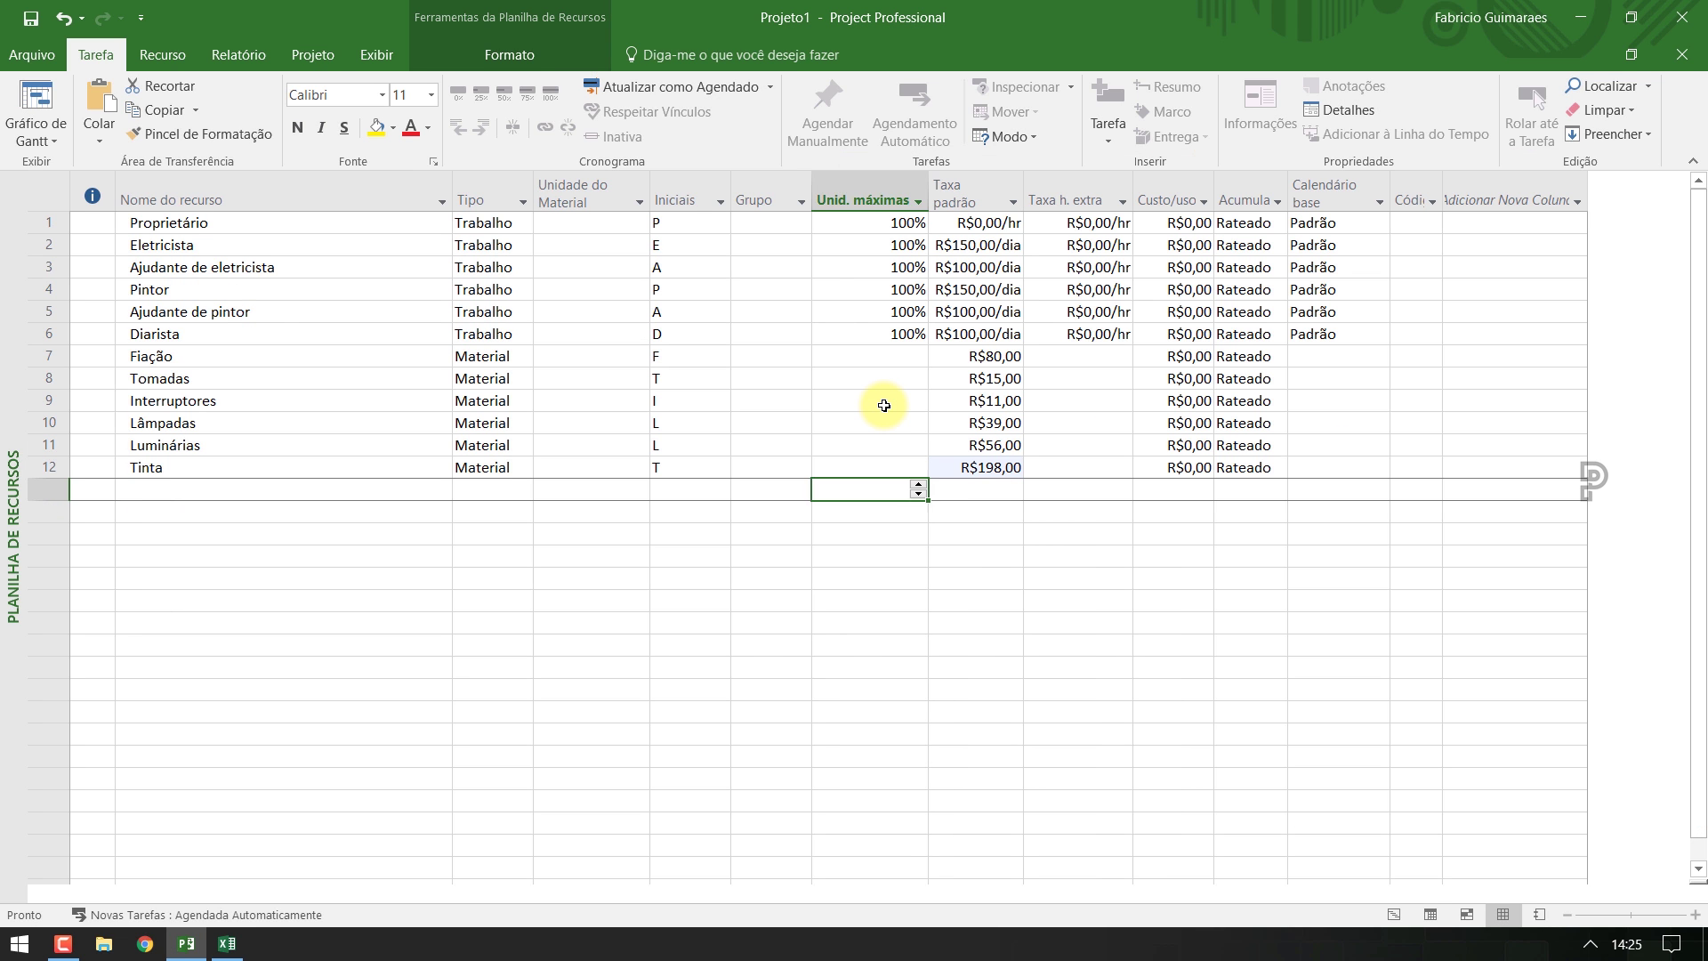
pyautogui.press('Left')
pyautogui.press('Up')
pyautogui.press('Up')
pyautogui.press('Up')
pyautogui.press('Up')
pyautogui.press('Up')
pyautogui.press('Up')
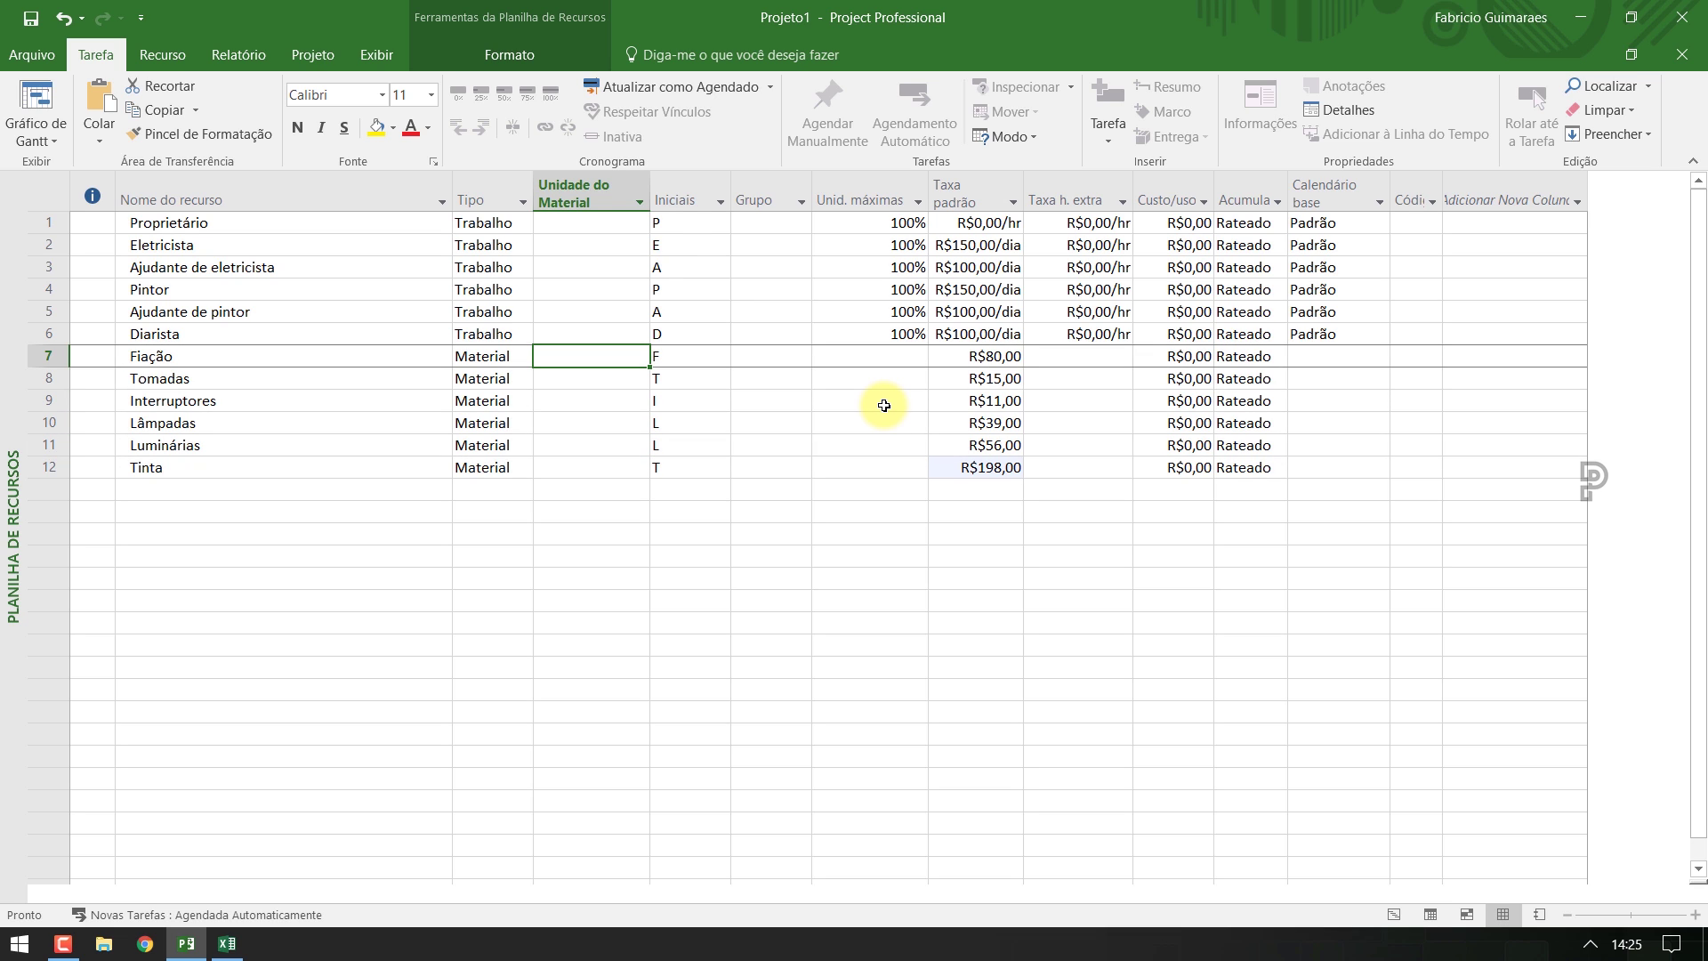
pyautogui.press('Left')
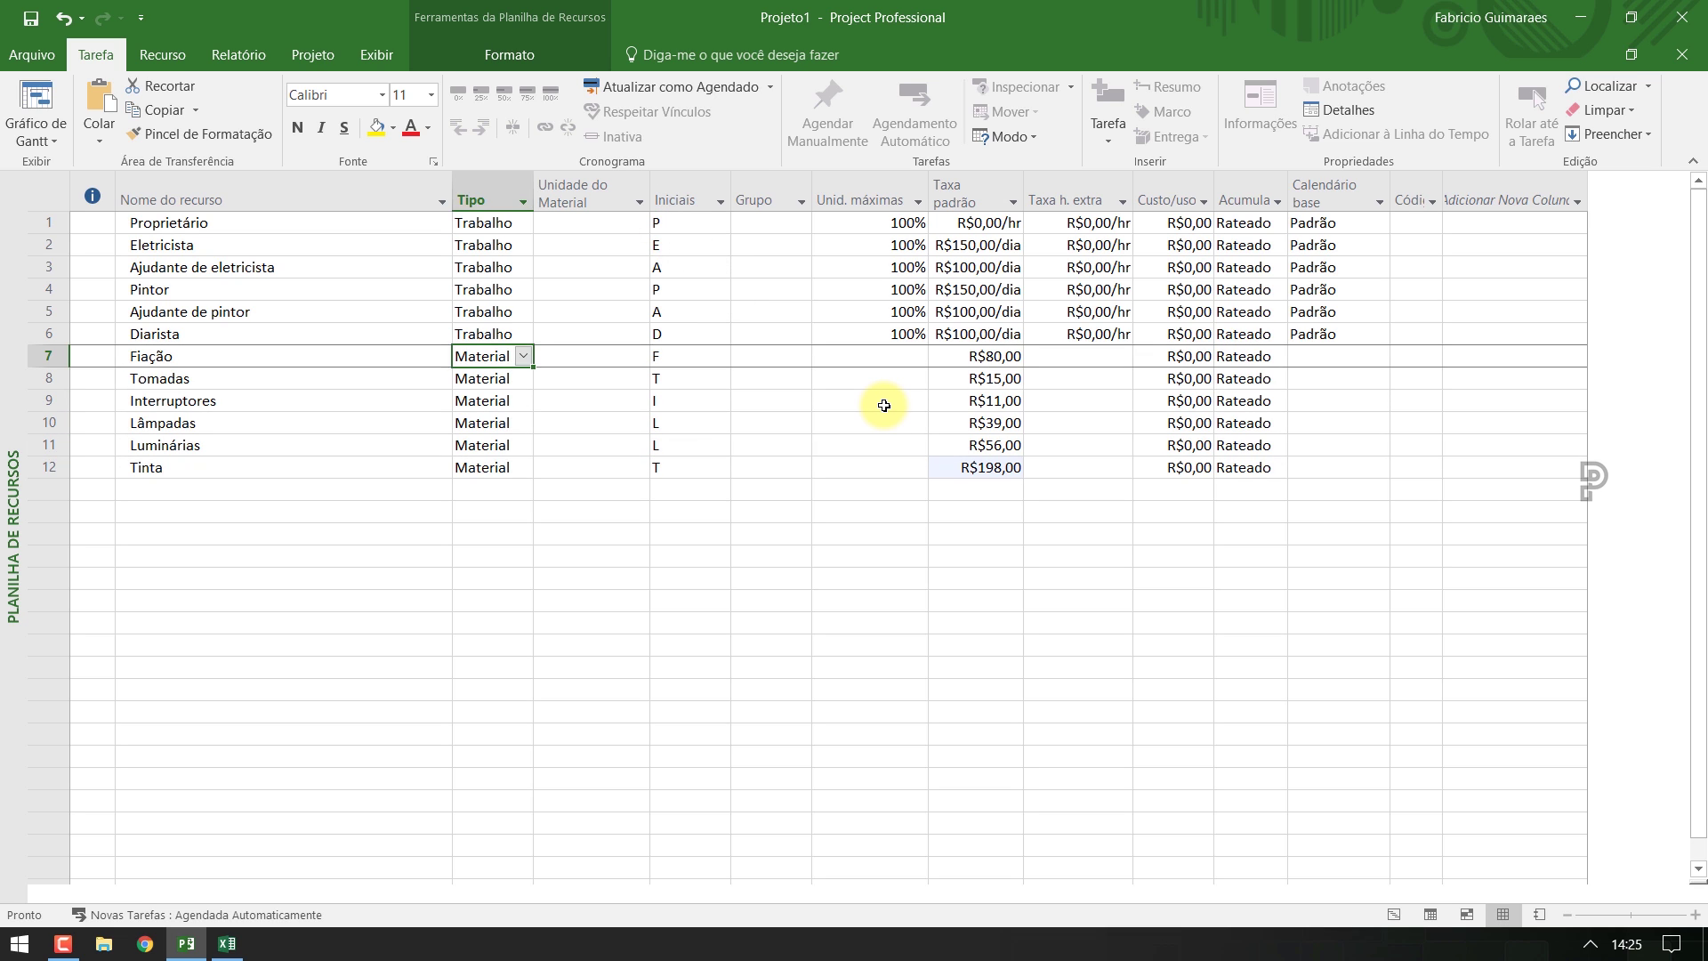
pyautogui.press('Left')
pyautogui.press('Left')
pyautogui.press('Right')
pyautogui.press('Right')
pyautogui.press('Right')
pyautogui.press('Right')
pyautogui.press('Right')
pyautogui.press('Right')
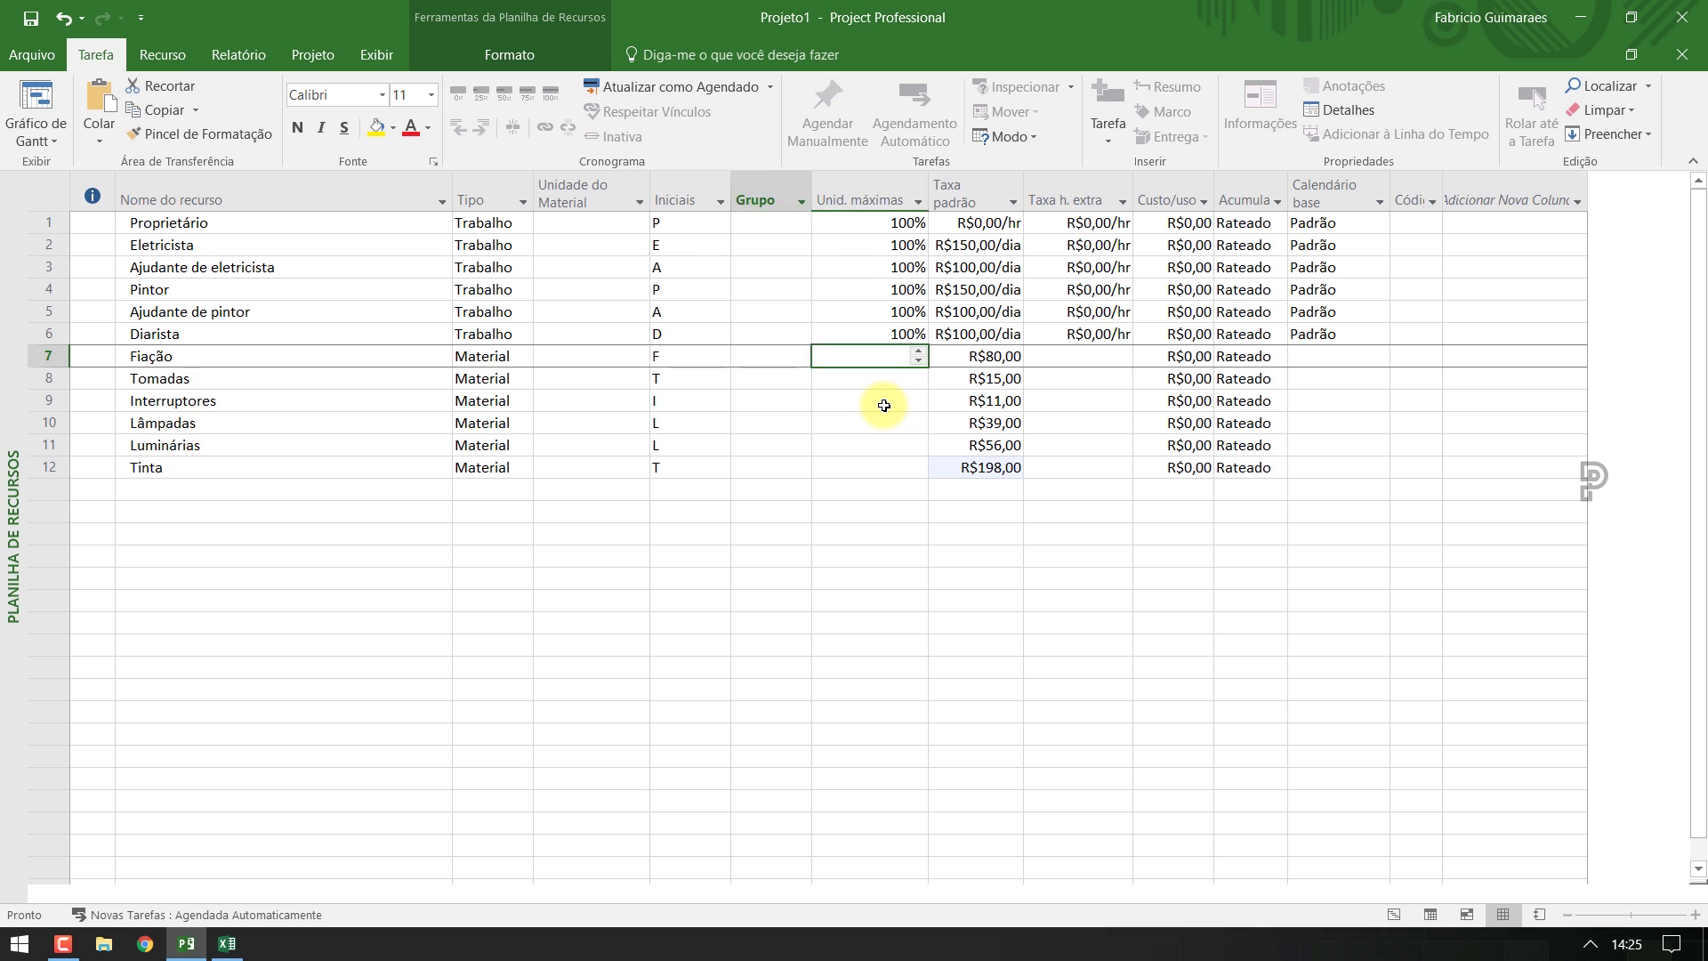
pyautogui.press('Right')
pyautogui.press('Right')
pyautogui.press('Left')
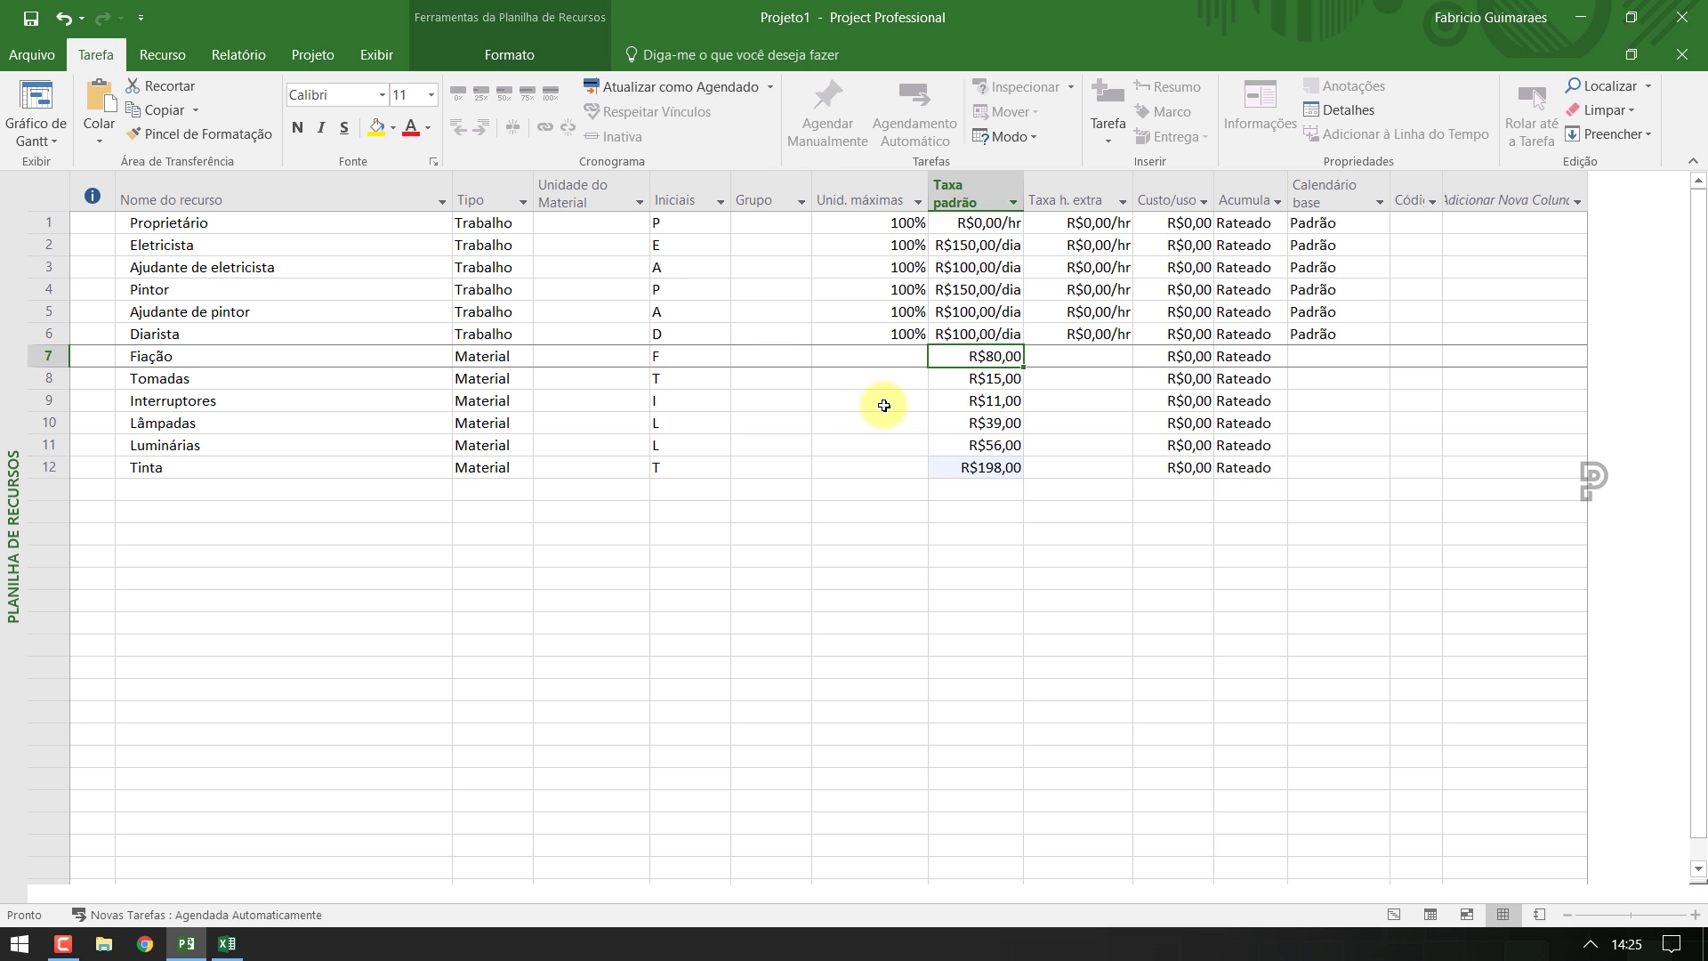
# Set the material unit of the Fiação resource to 50m
pyautogui.press('Left')
pyautogui.press('Left')
pyautogui.press('Left')
pyautogui.press('Left')
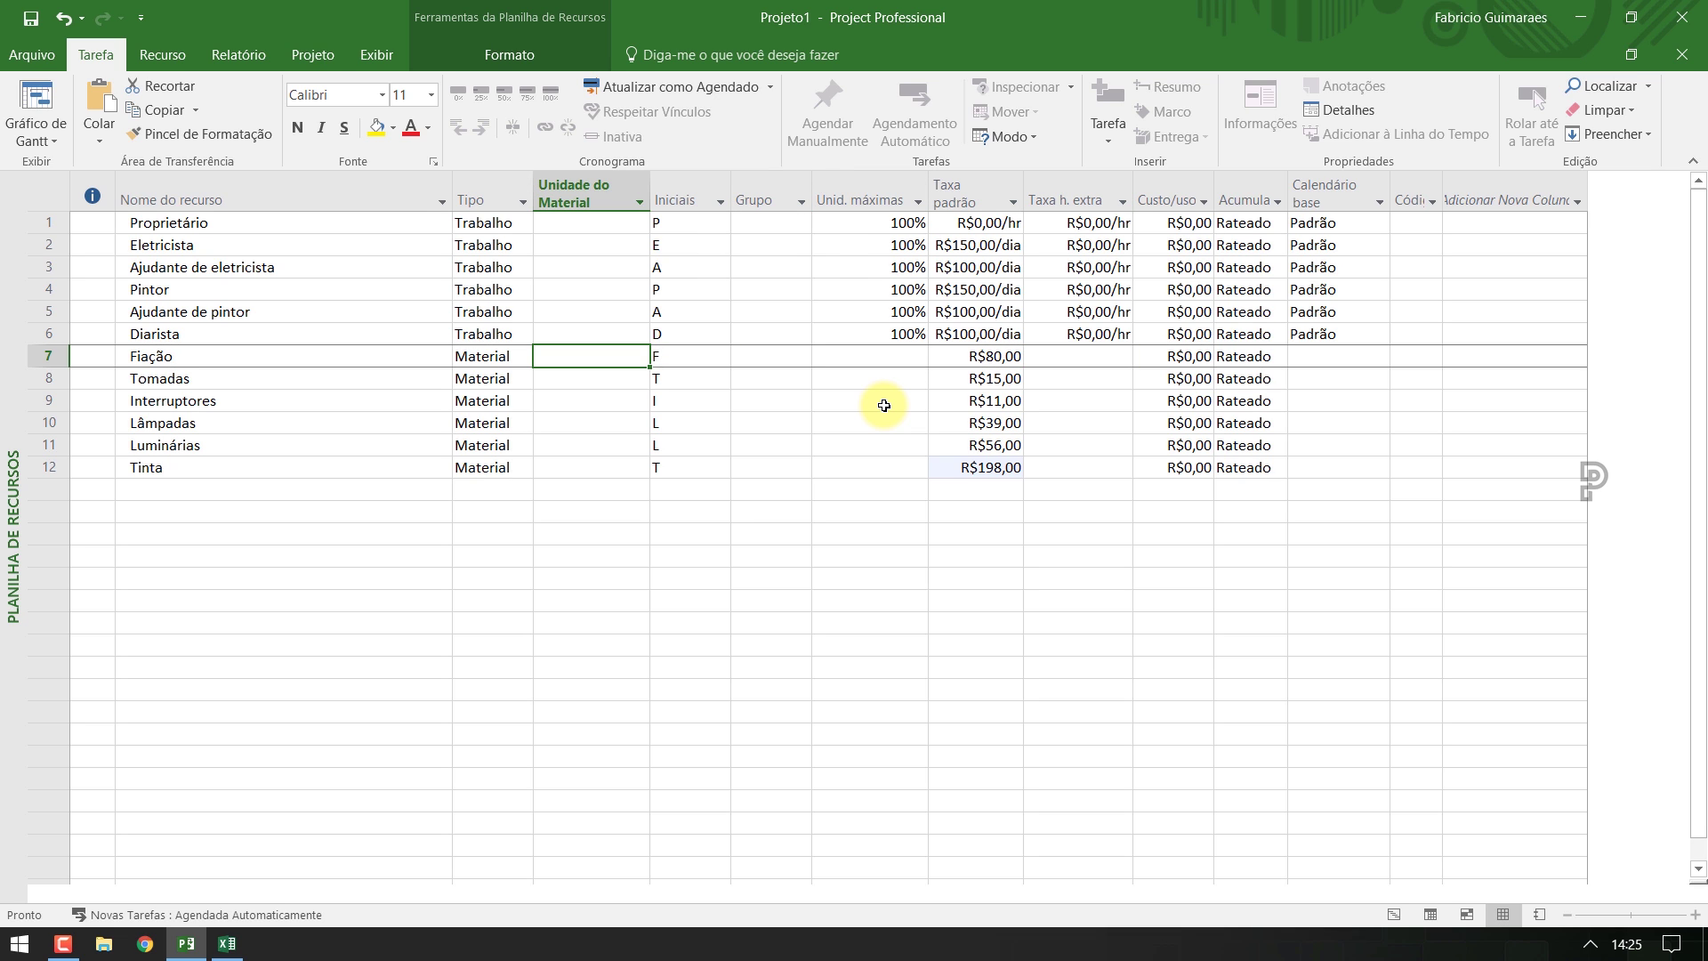
pyautogui.write('50m')
pyautogui.press('Return')
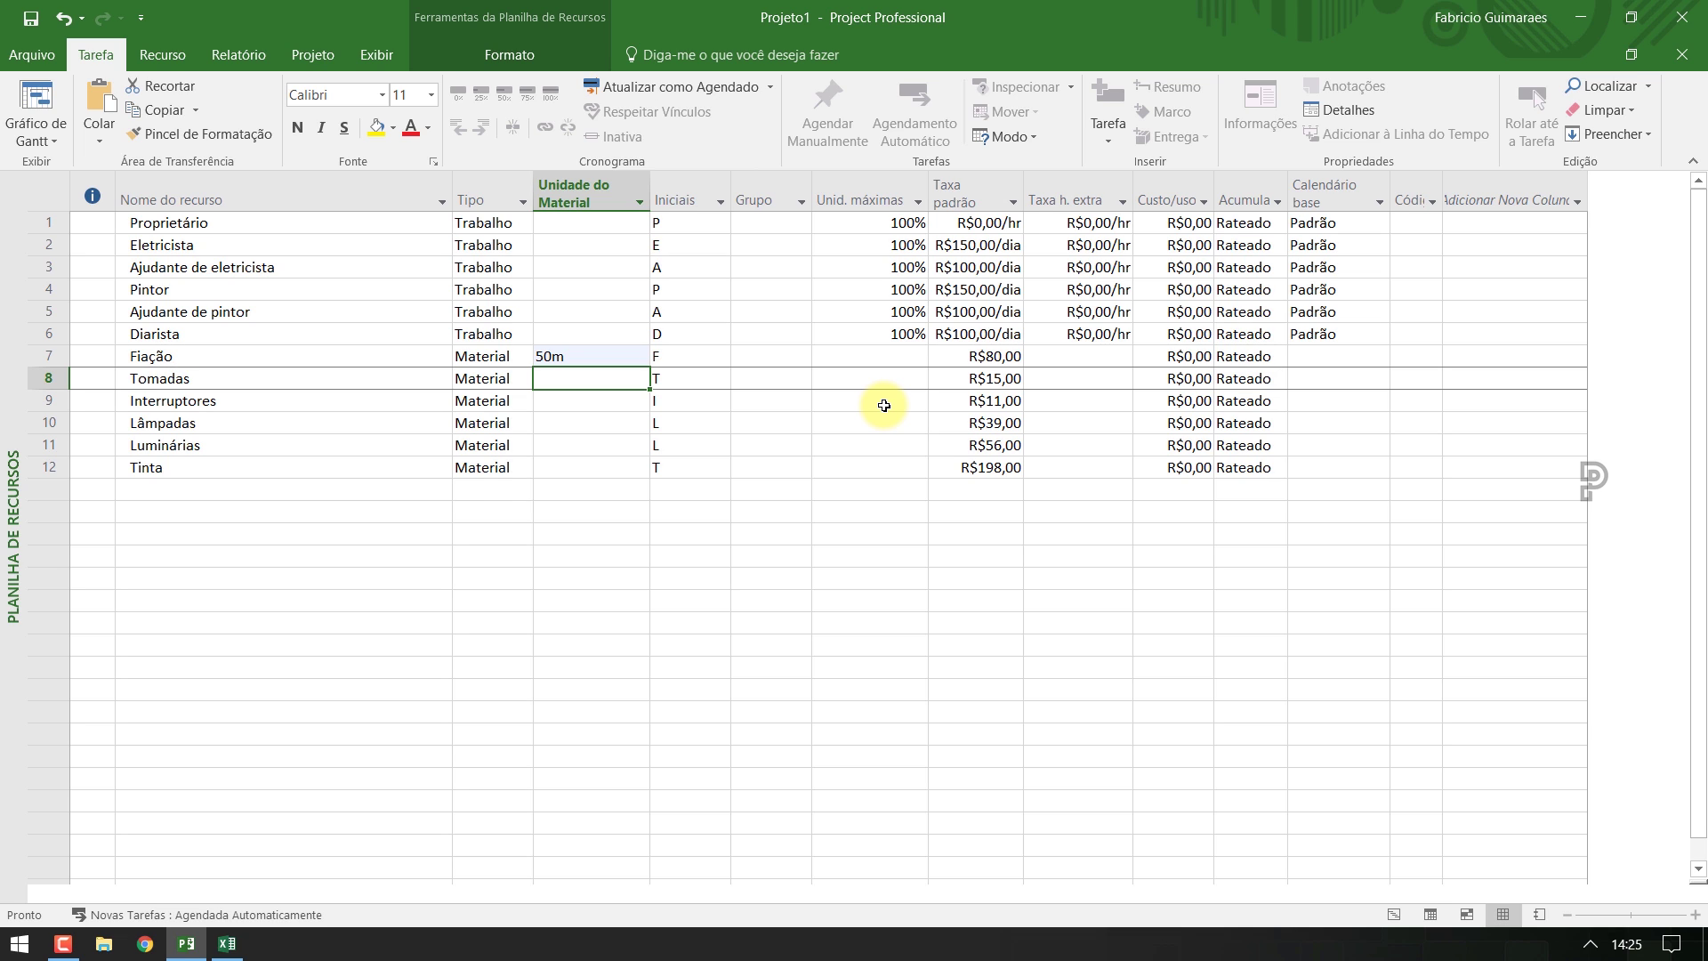
pyautogui.press('Up')
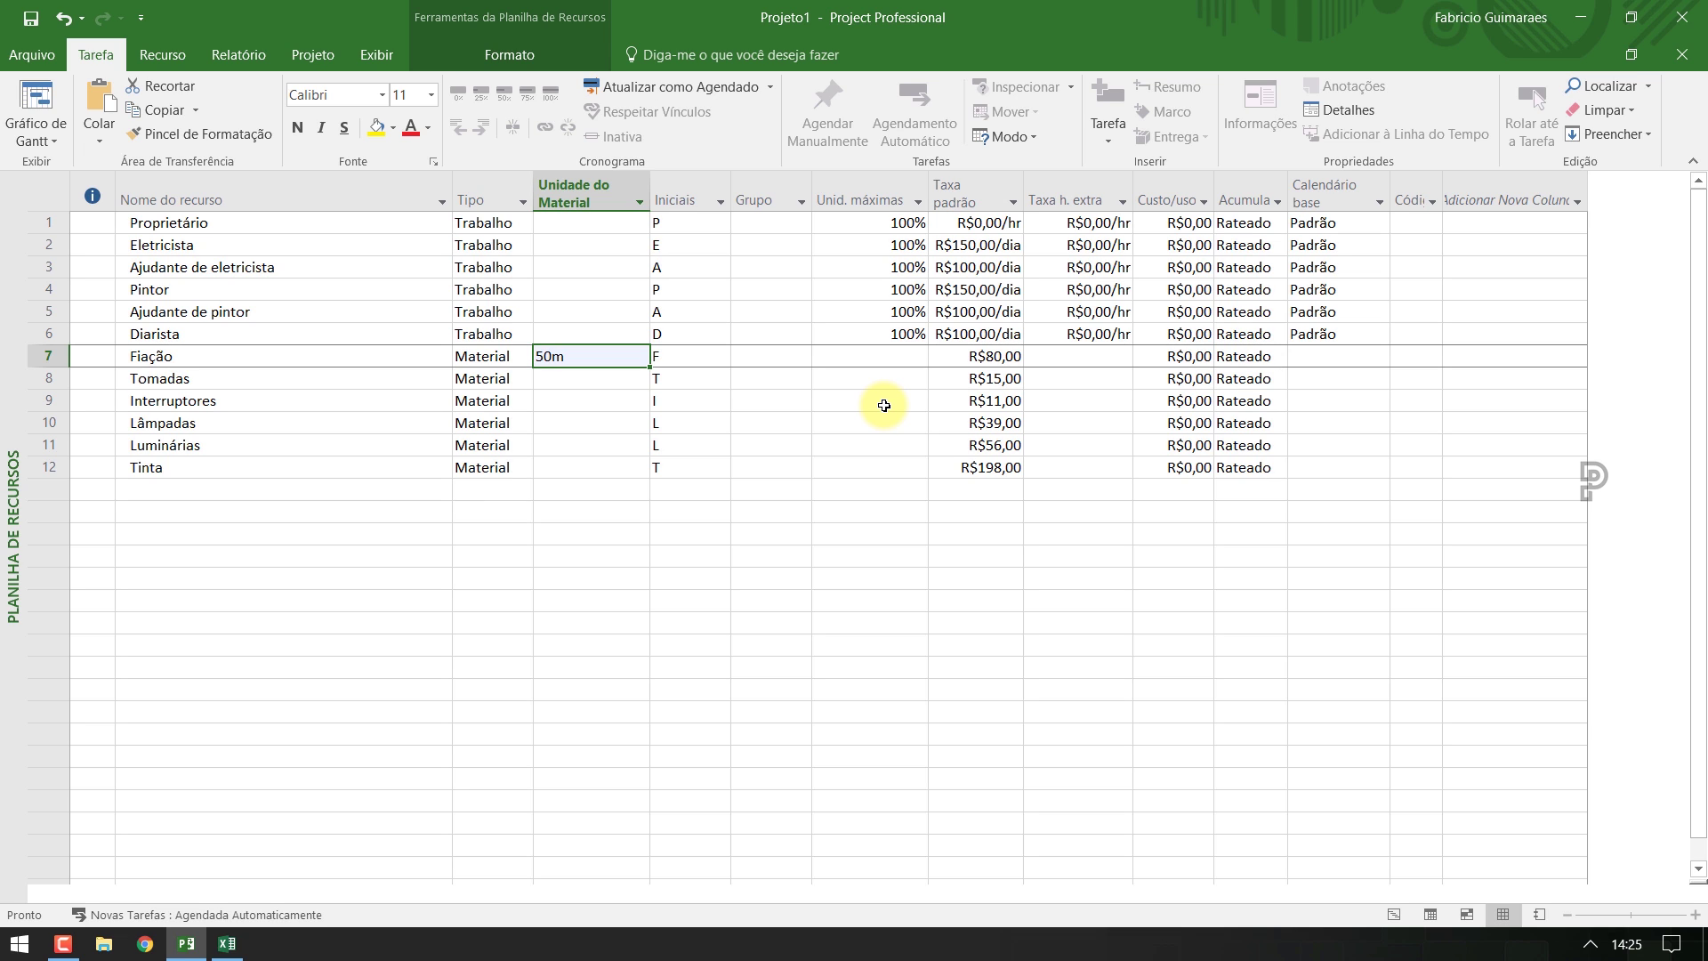
pyautogui.press('Down')
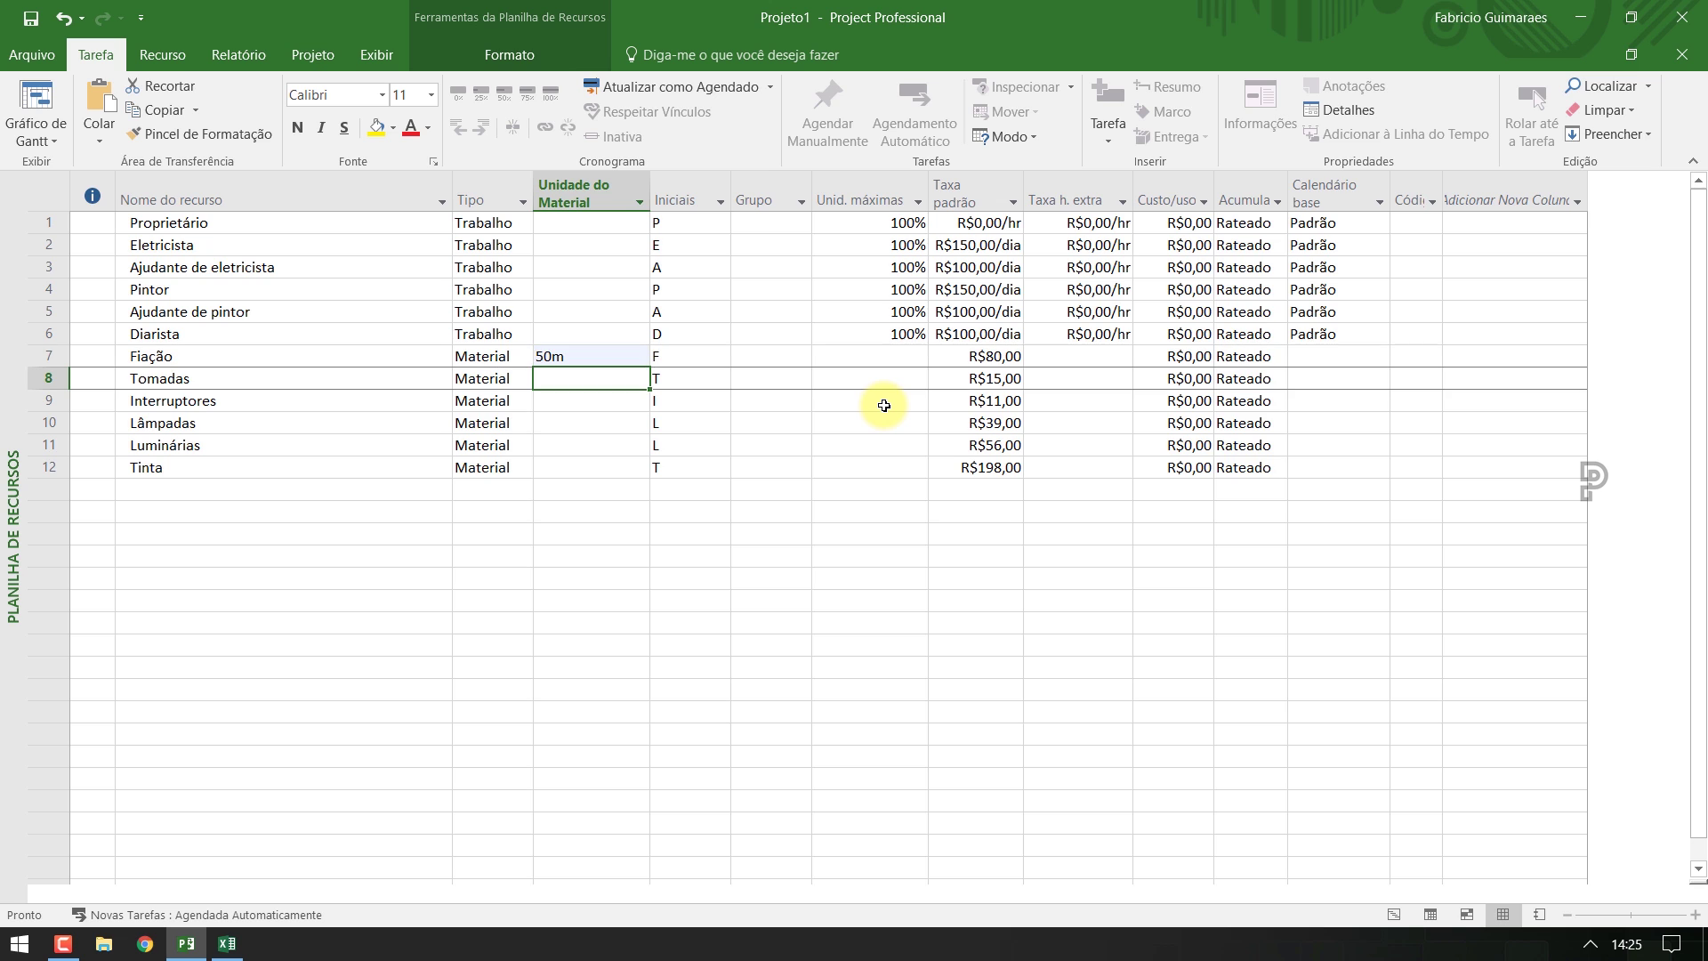
# Set the material unit of Tomadas, Interruptores, Lâmpadas and Luminárias to unid
pyautogui.write('unid')
pyautogui.press('Return')
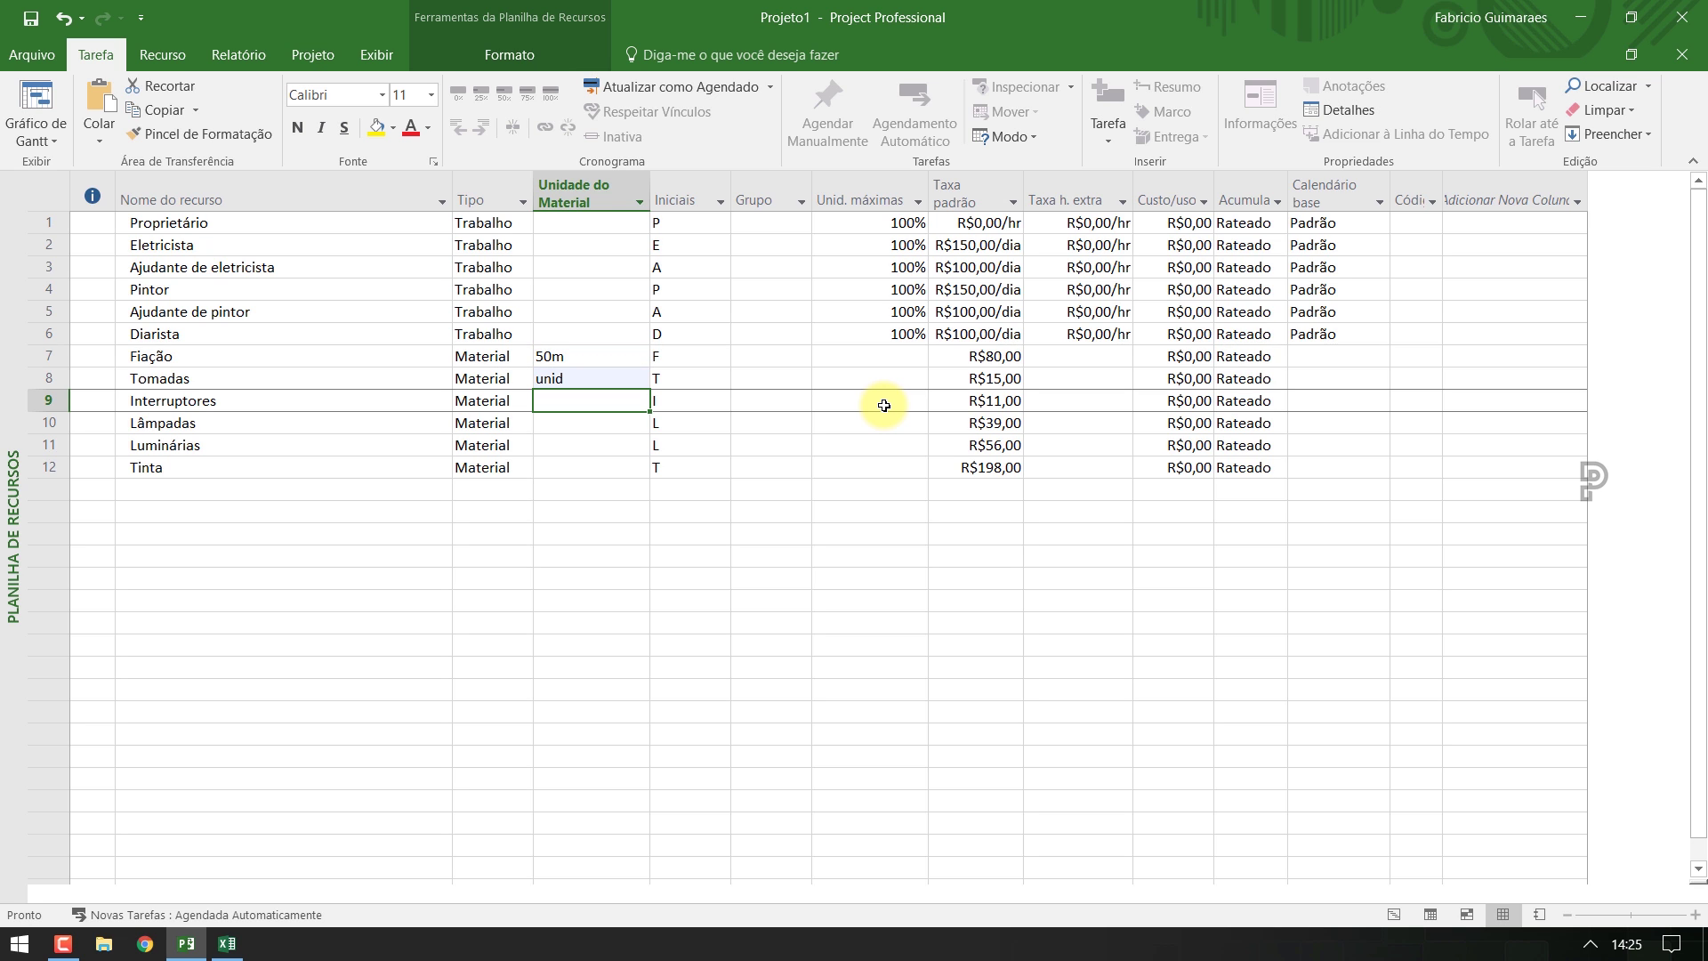
pyautogui.write('unid')
pyautogui.press('Return')
pyautogui.write('unid')
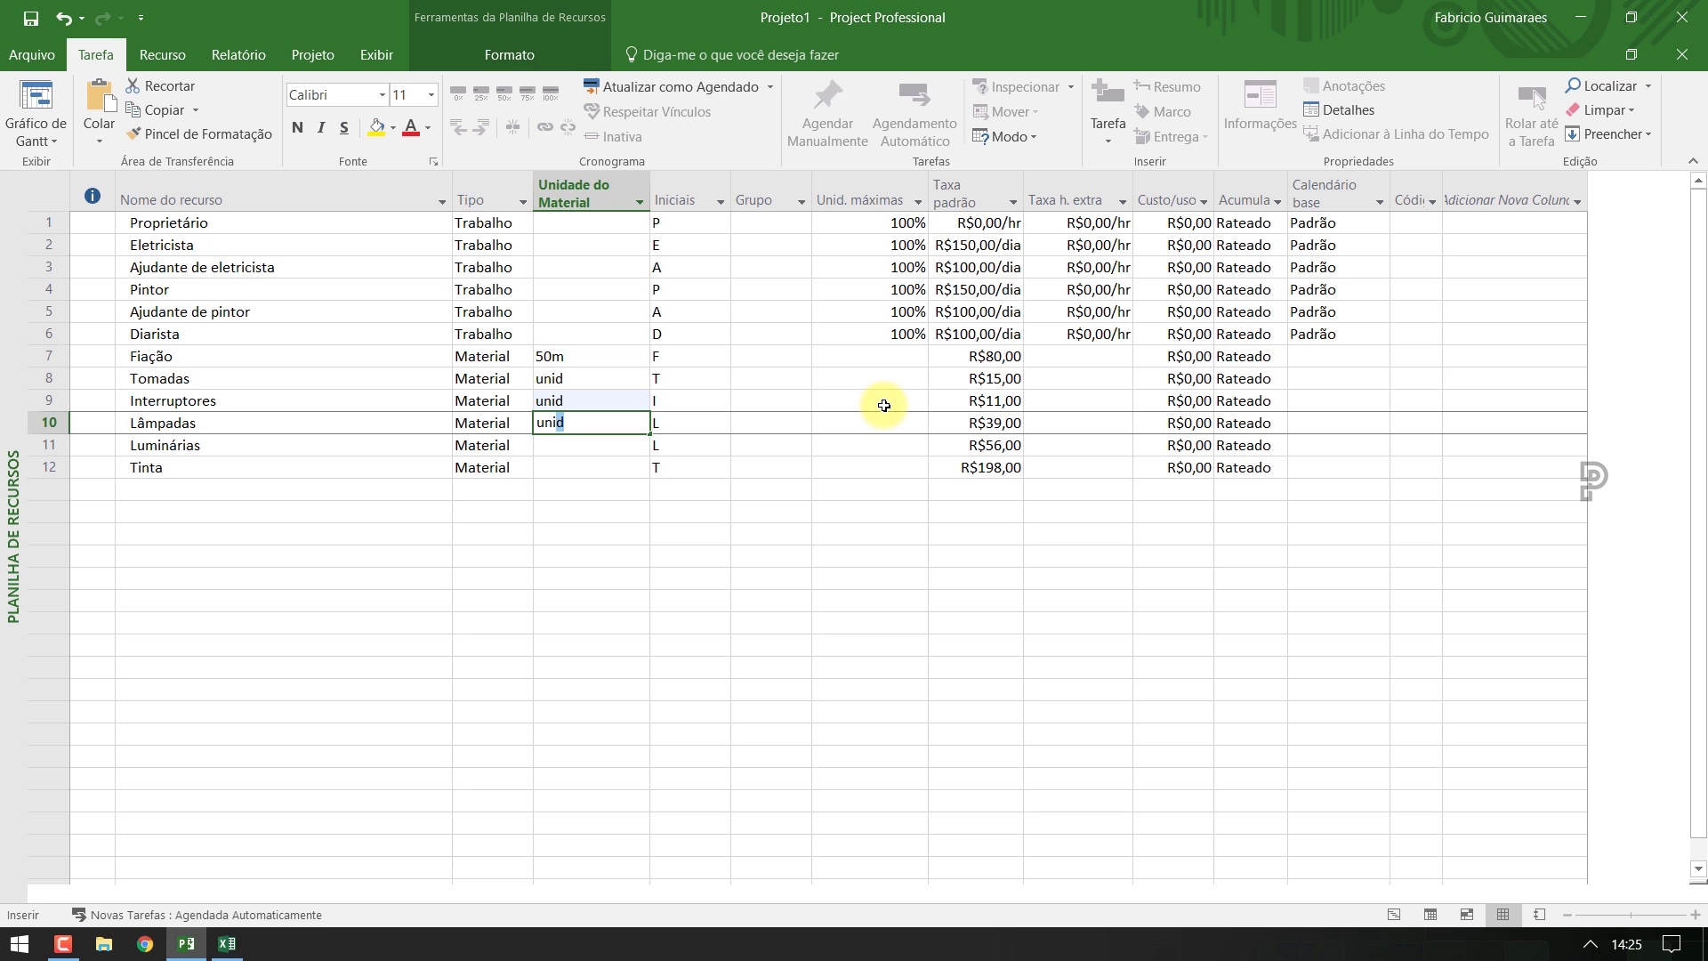
pyautogui.press('Return')
pyautogui.write('unid')
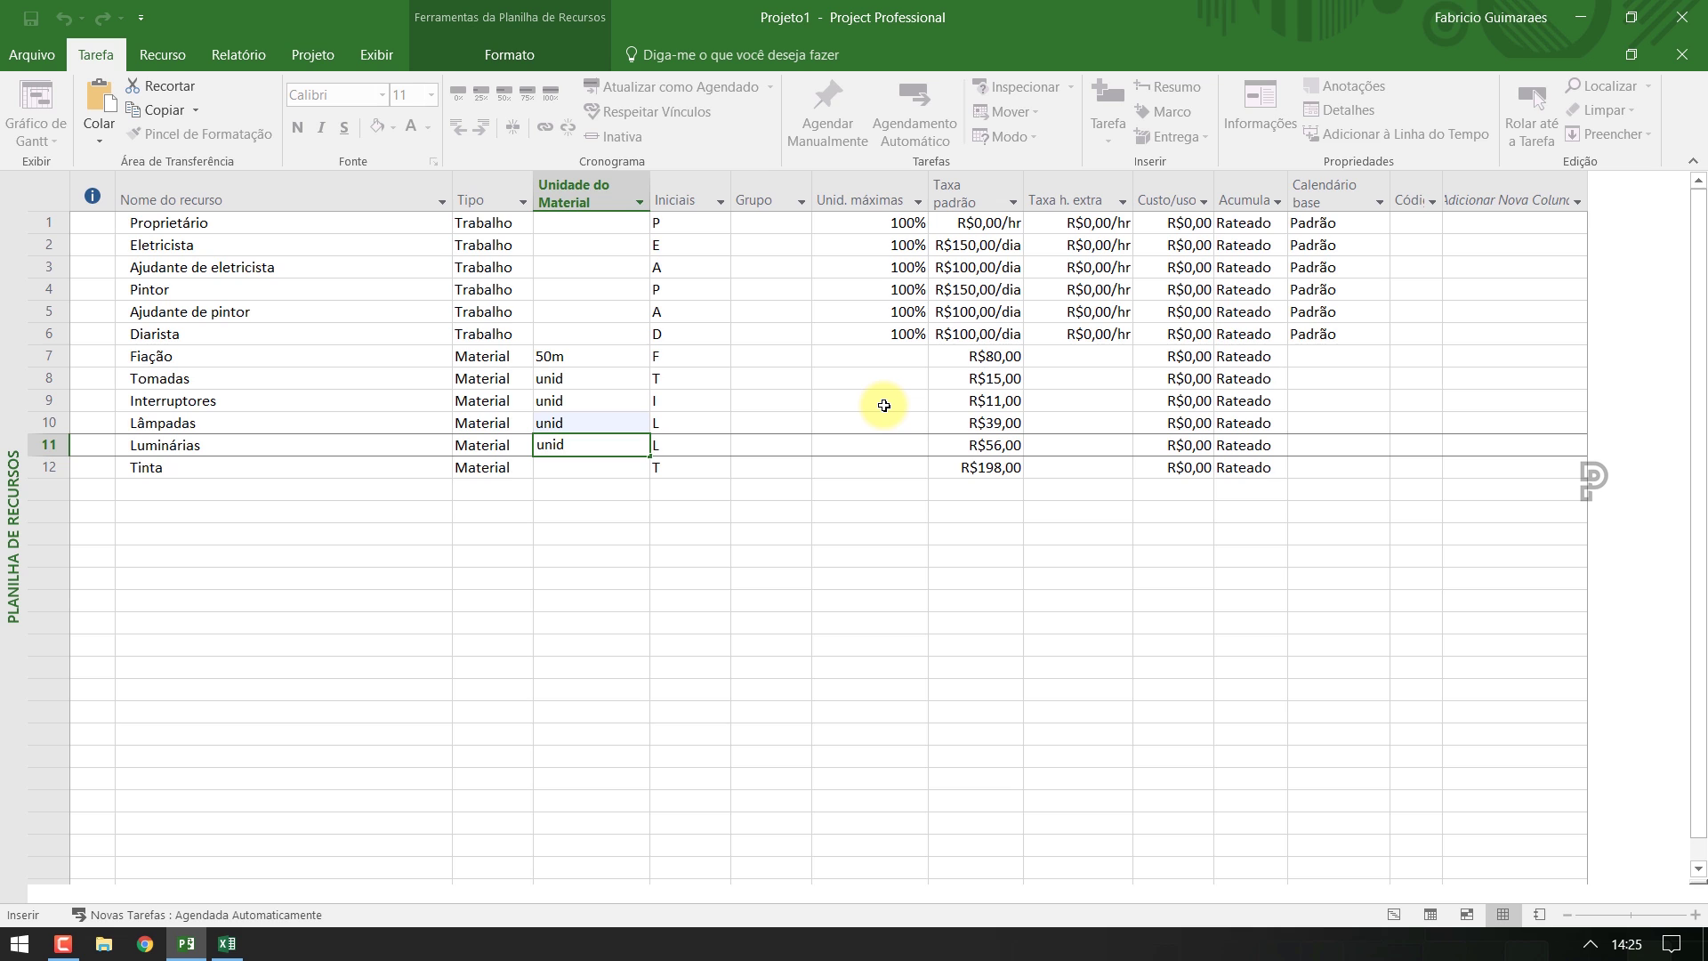
pyautogui.press('Return')
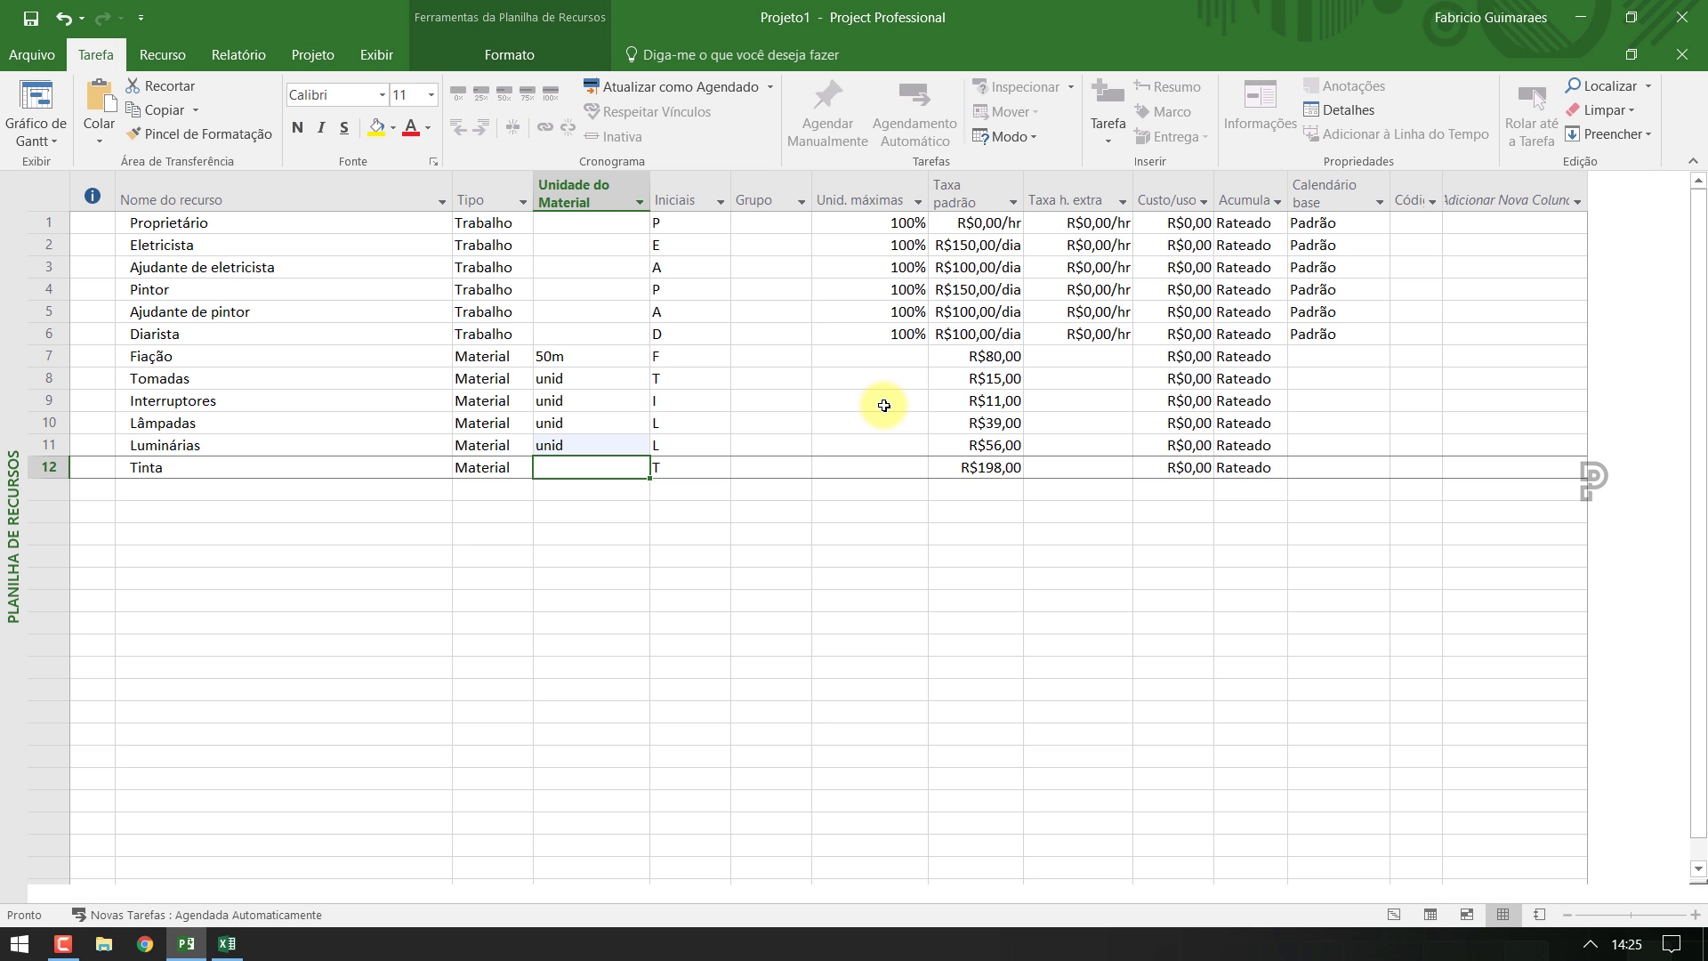
# Set the material unit of the Tinta resource to 18l
pyautogui.press('Right')
pyautogui.press('Right')
pyautogui.press('Right')
pyautogui.press('Right')
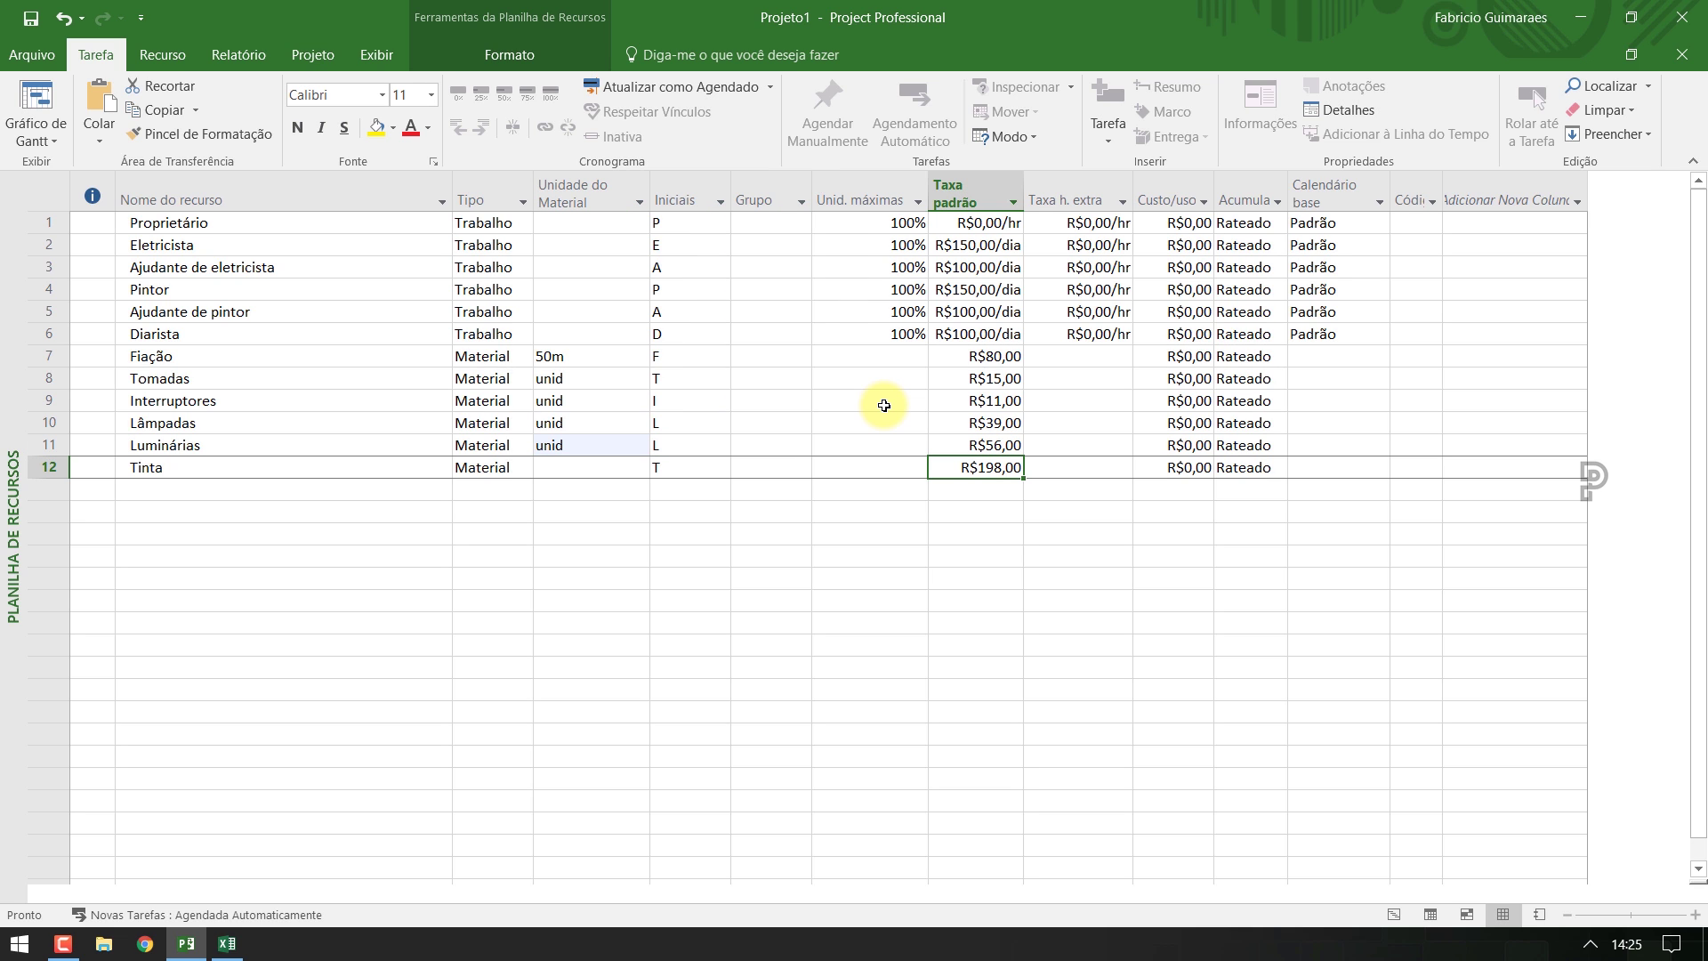
pyautogui.press('Left')
pyautogui.press('Left')
pyautogui.press('Left')
pyautogui.press('Left')
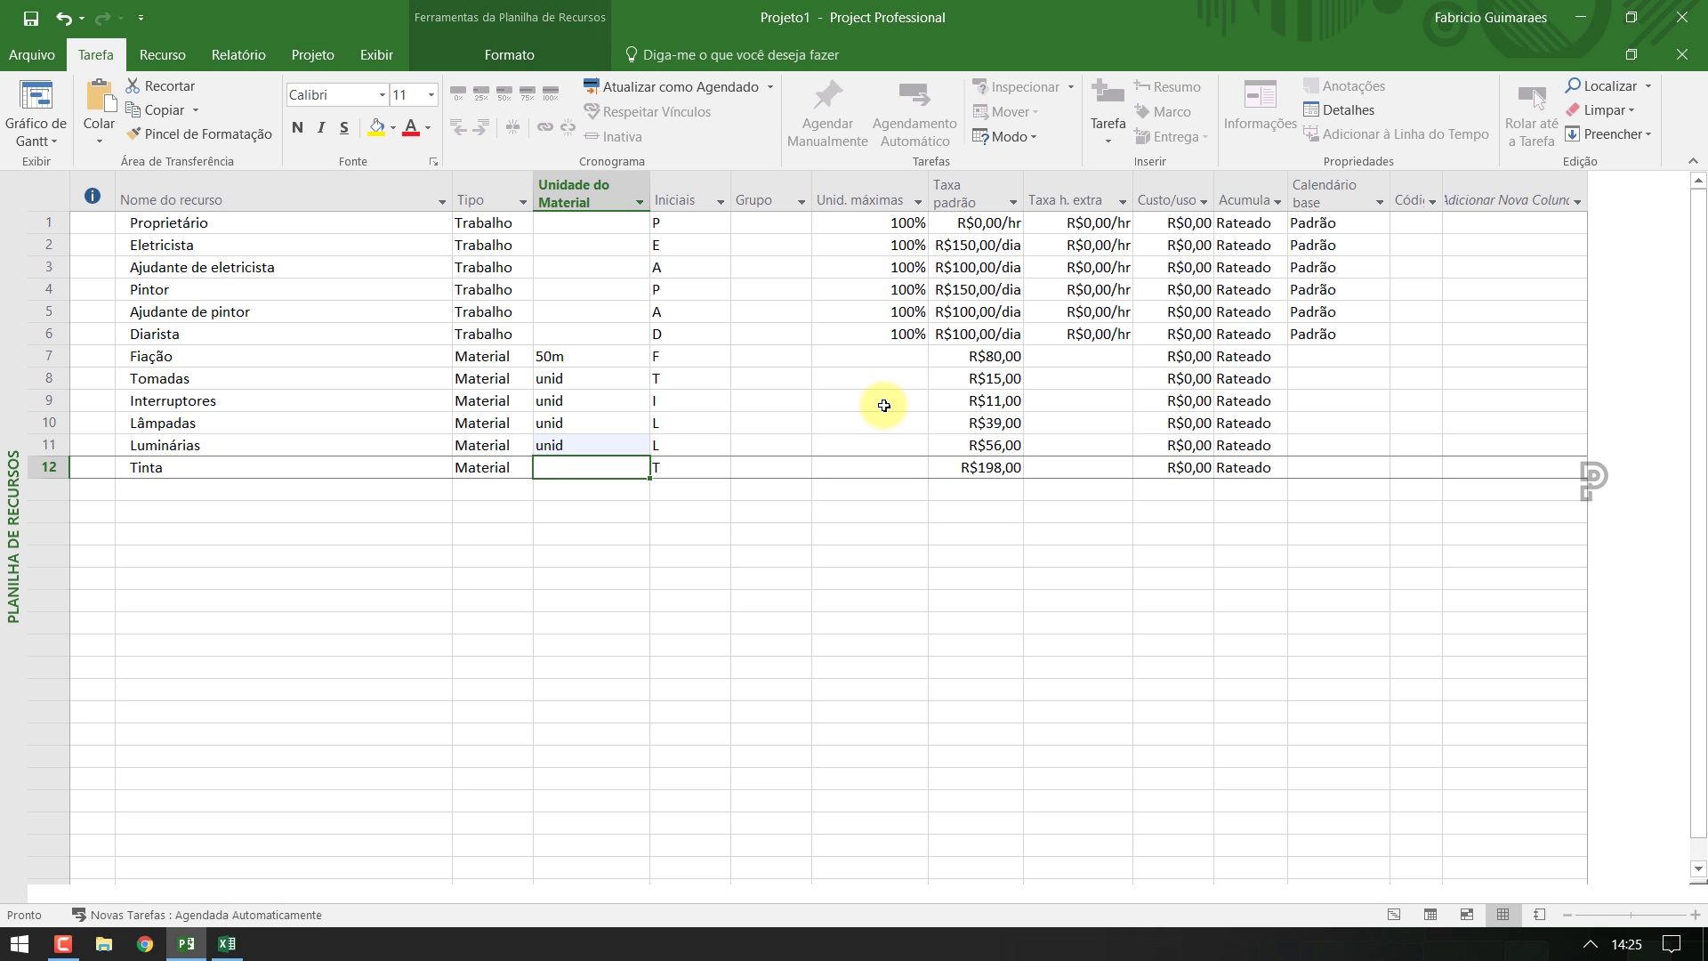
pyautogui.write('18l')
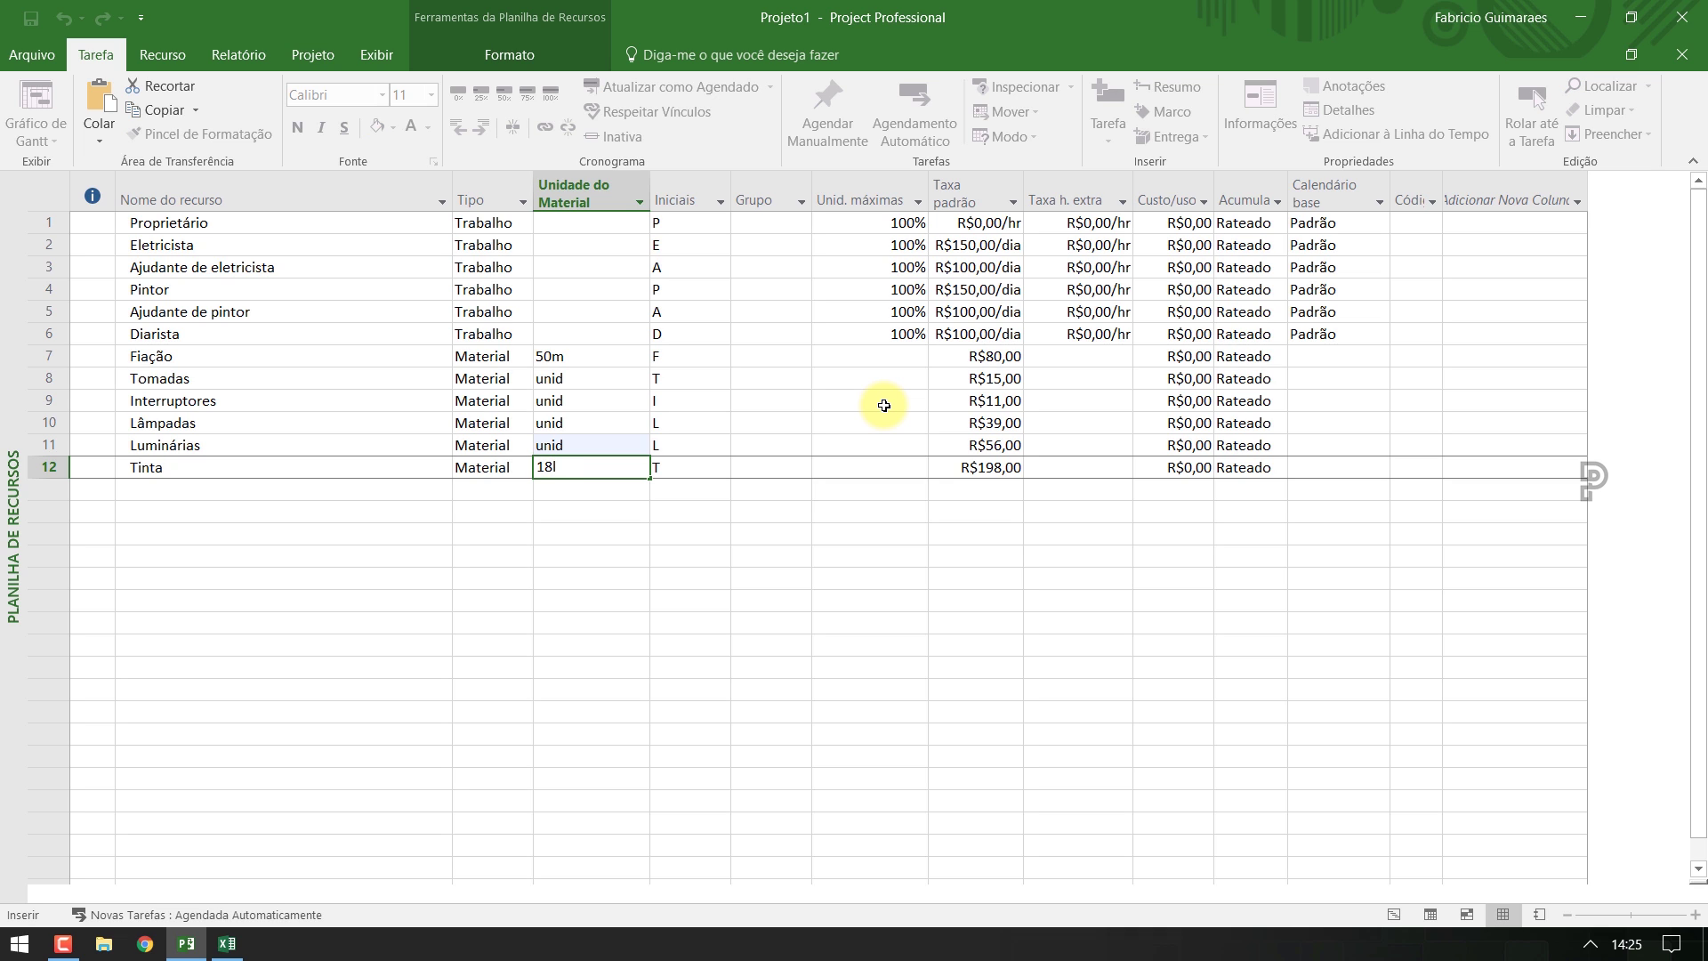
pyautogui.press('Left')
pyautogui.press('Down')
pyautogui.press('Up')
# Review the resource names in the sheet from Tinta up to Proprietário
pyautogui.press('Left')
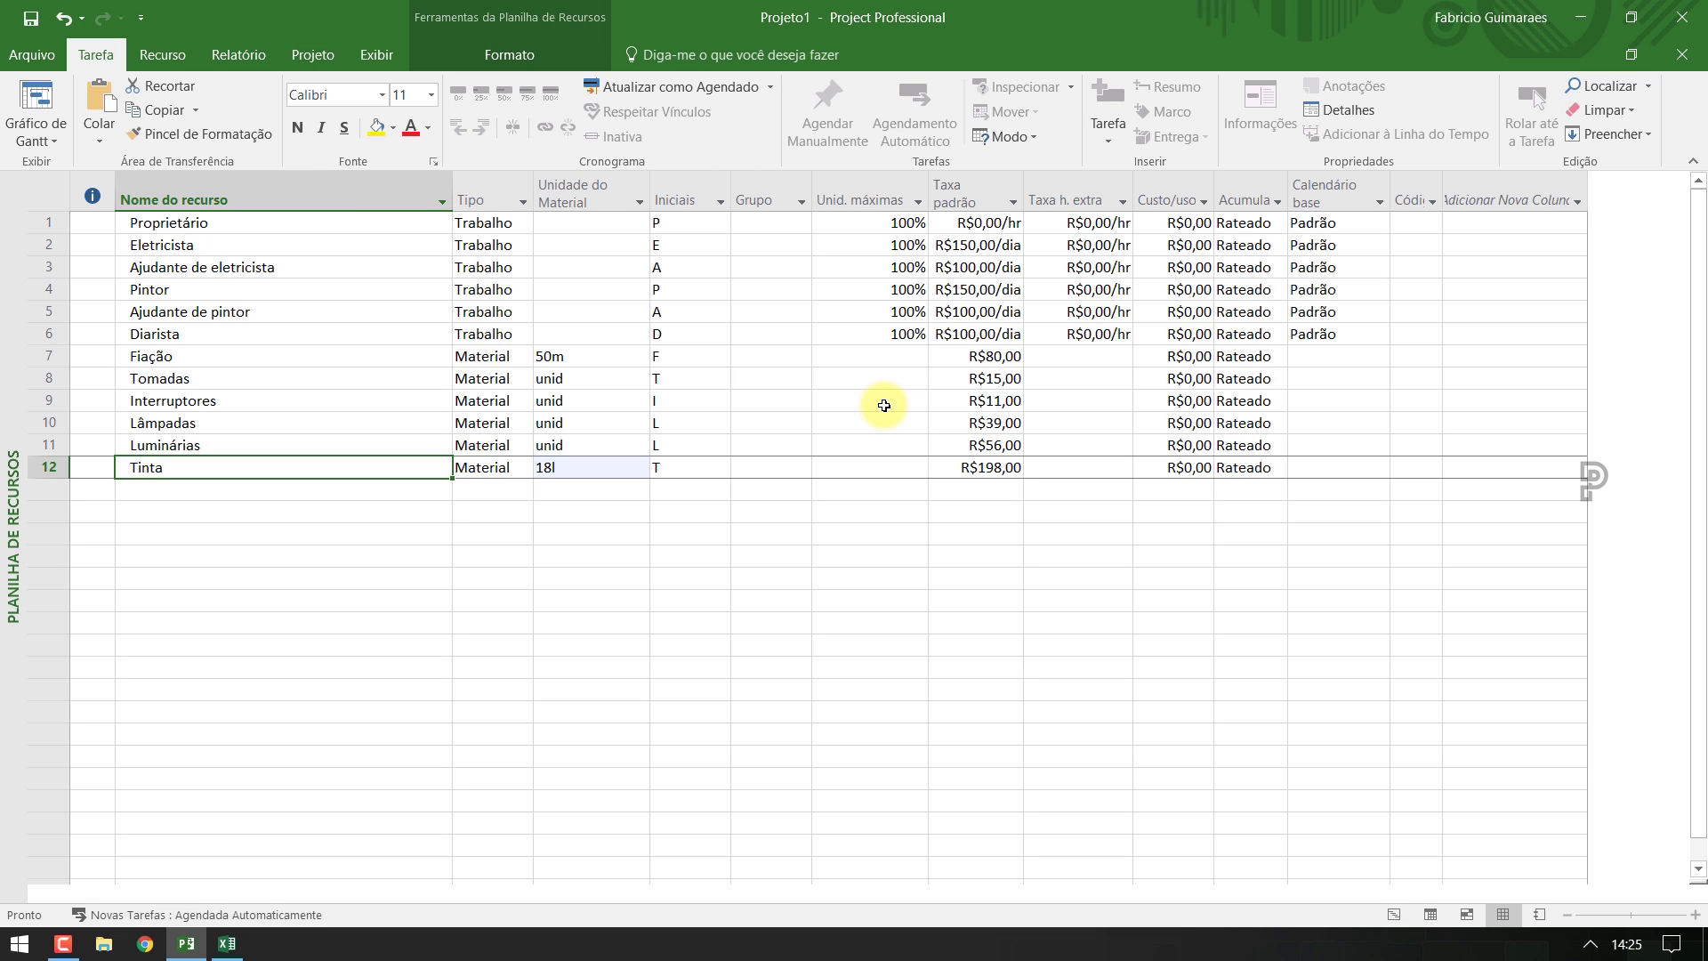
pyautogui.press('Up')
pyautogui.press('Up')
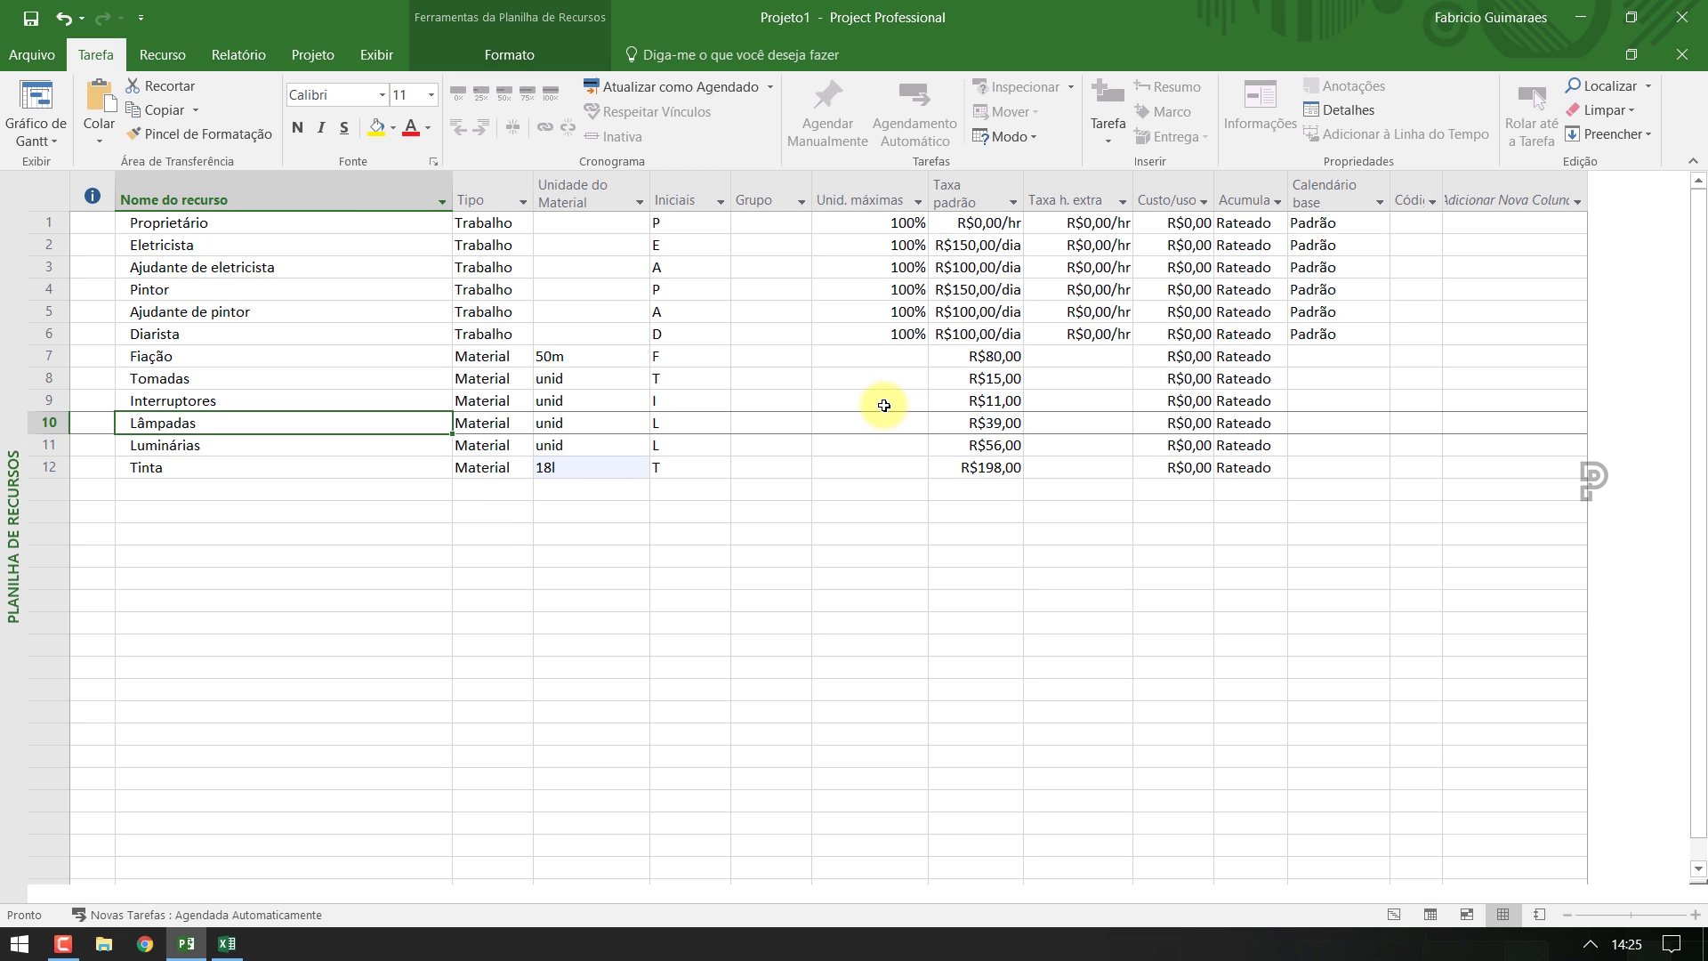
pyautogui.press('Up')
pyautogui.press('Up')
pyautogui.press('Up')
pyautogui.press('Up')
pyautogui.press('Up')
pyautogui.press('Up')
pyautogui.press('Up')
pyautogui.press('Up')
pyautogui.press('Up')
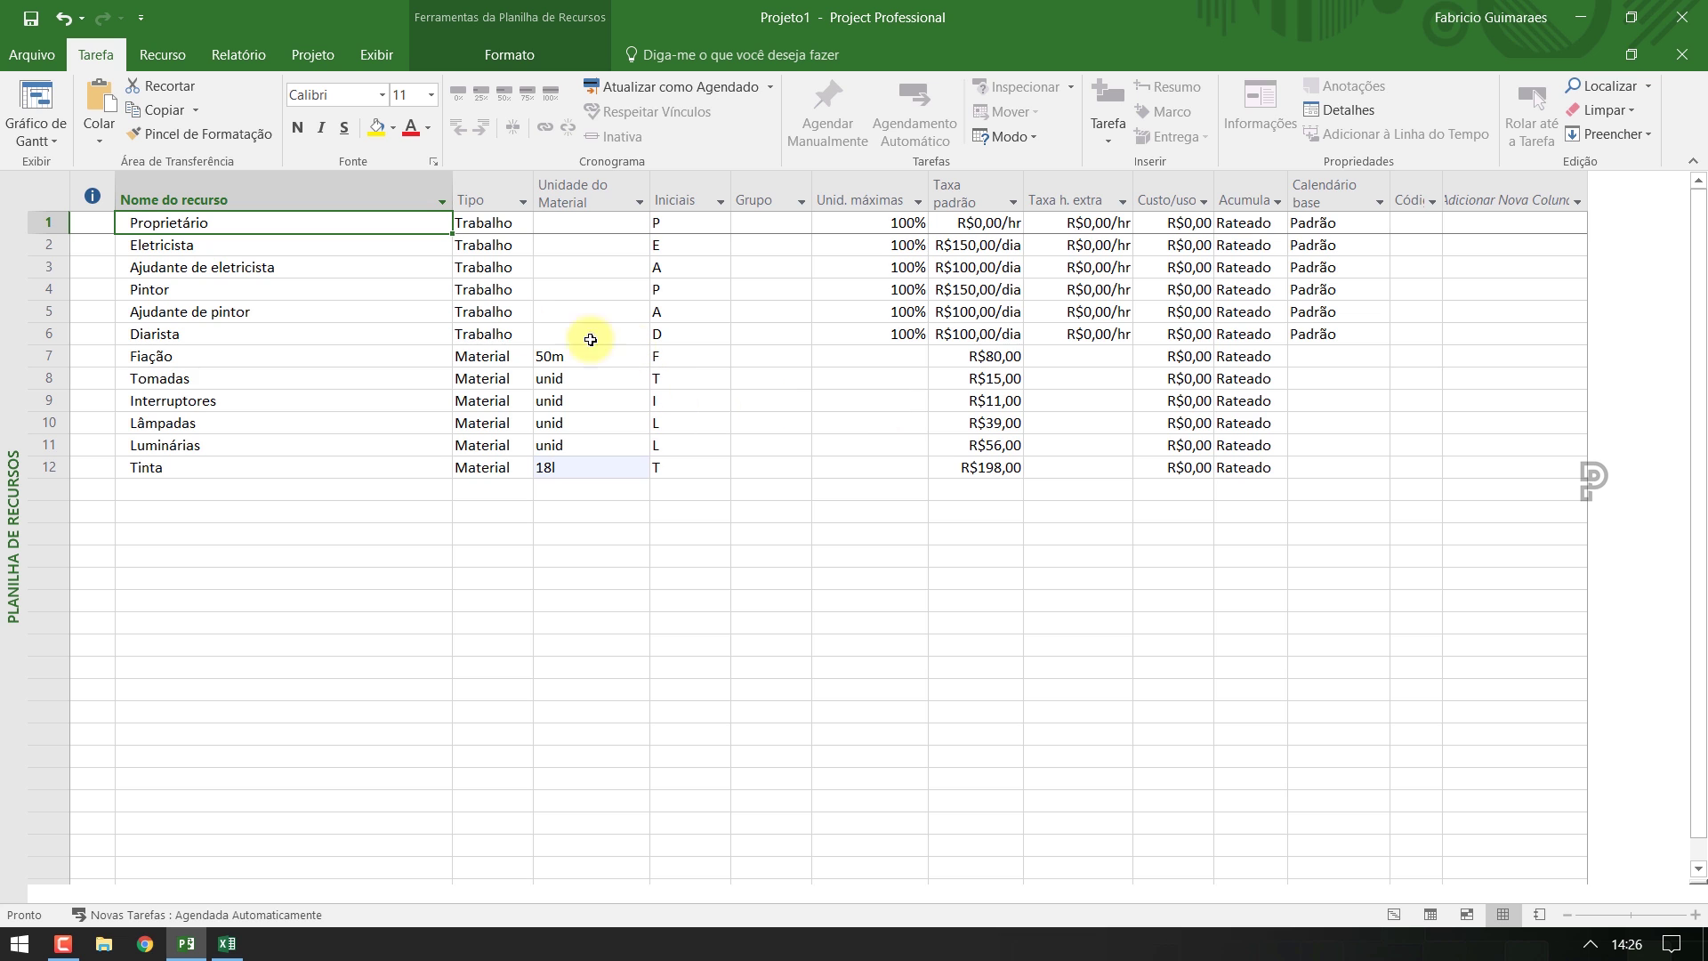
# Show the project as a Gantt chart and open the resource assignment dialog
pyautogui.click(43, 92)
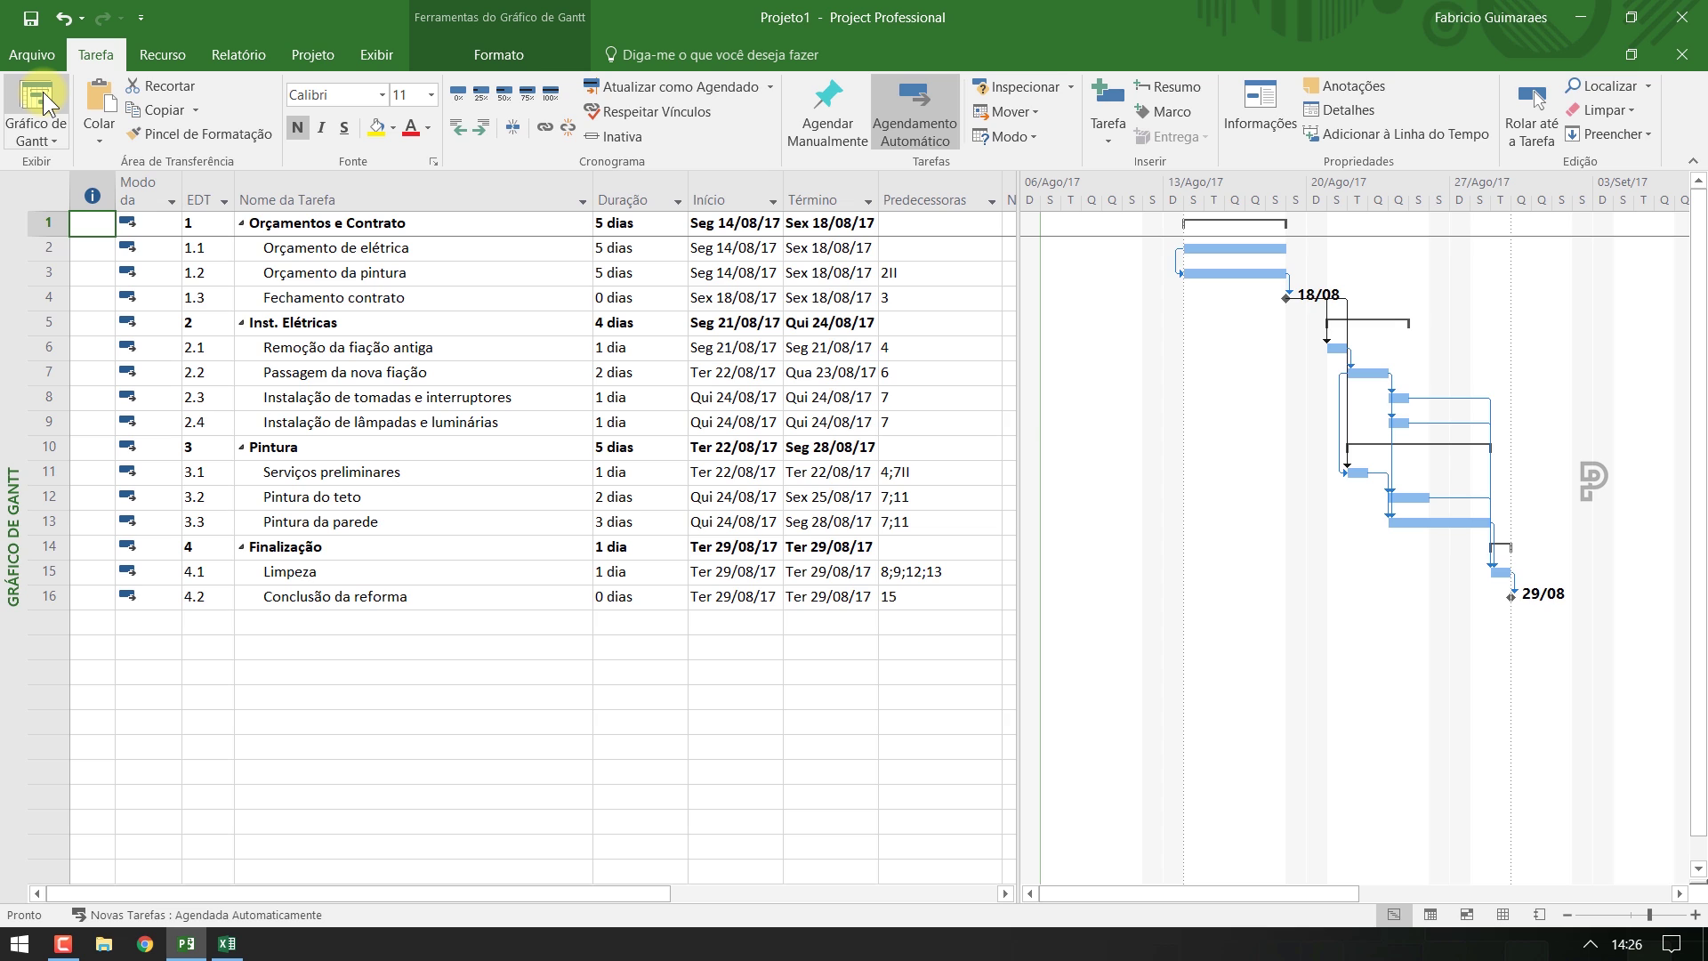
pyautogui.click(163, 57)
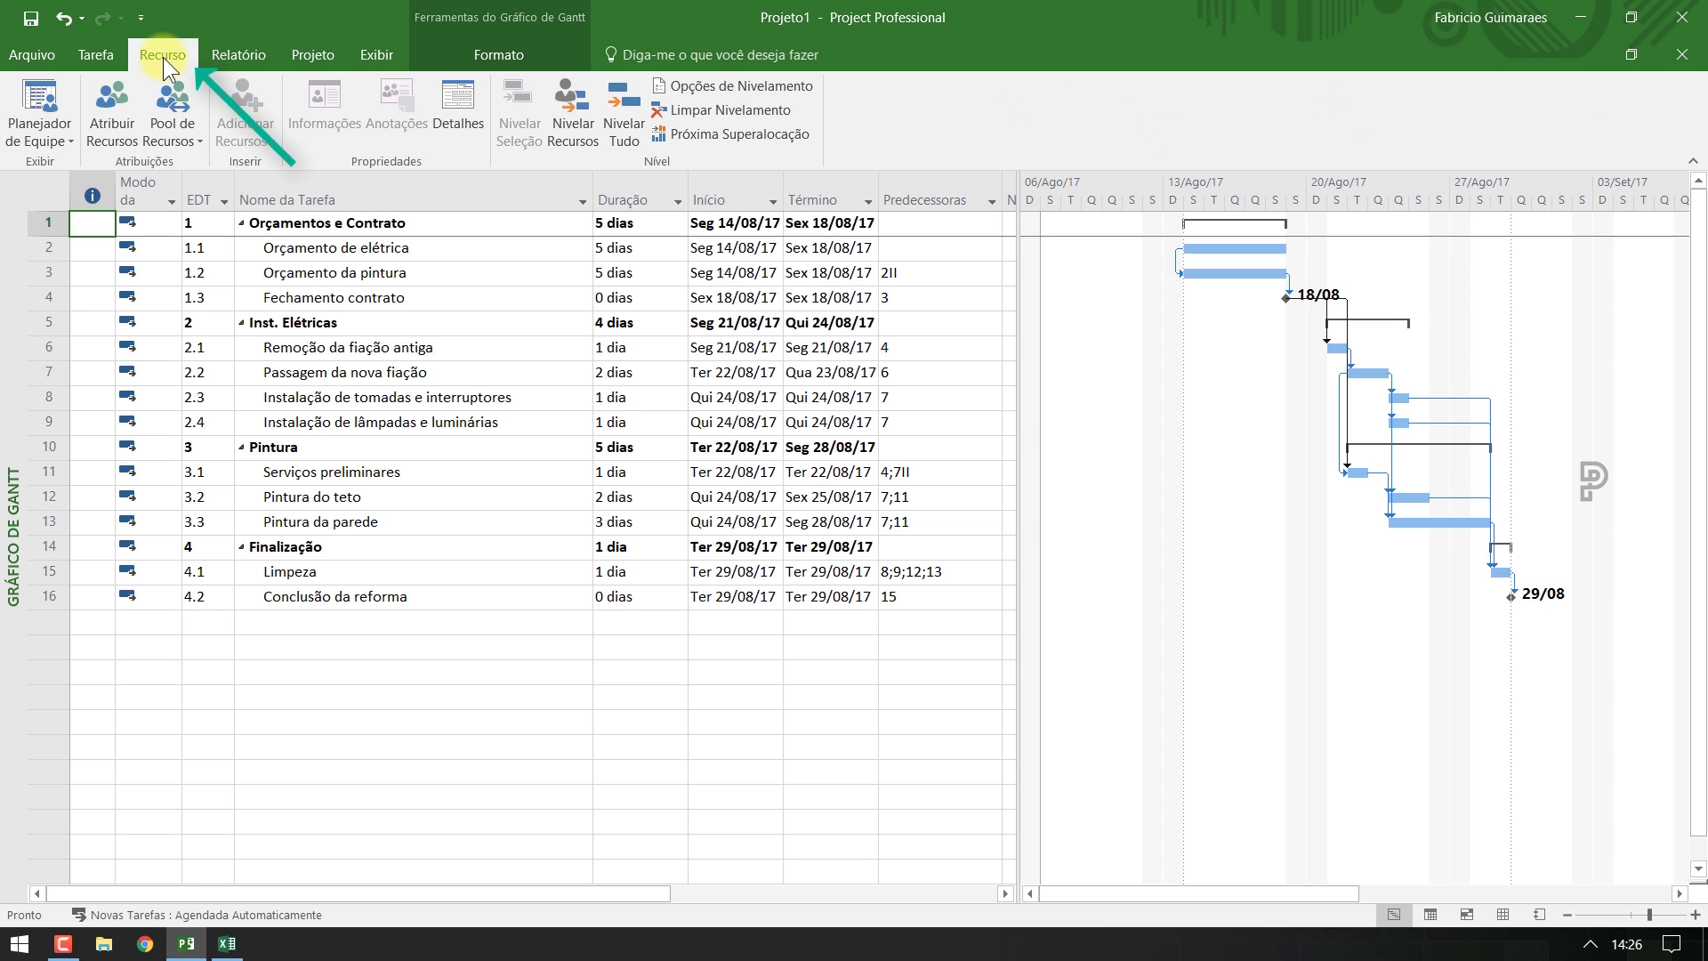
pyautogui.click(115, 110)
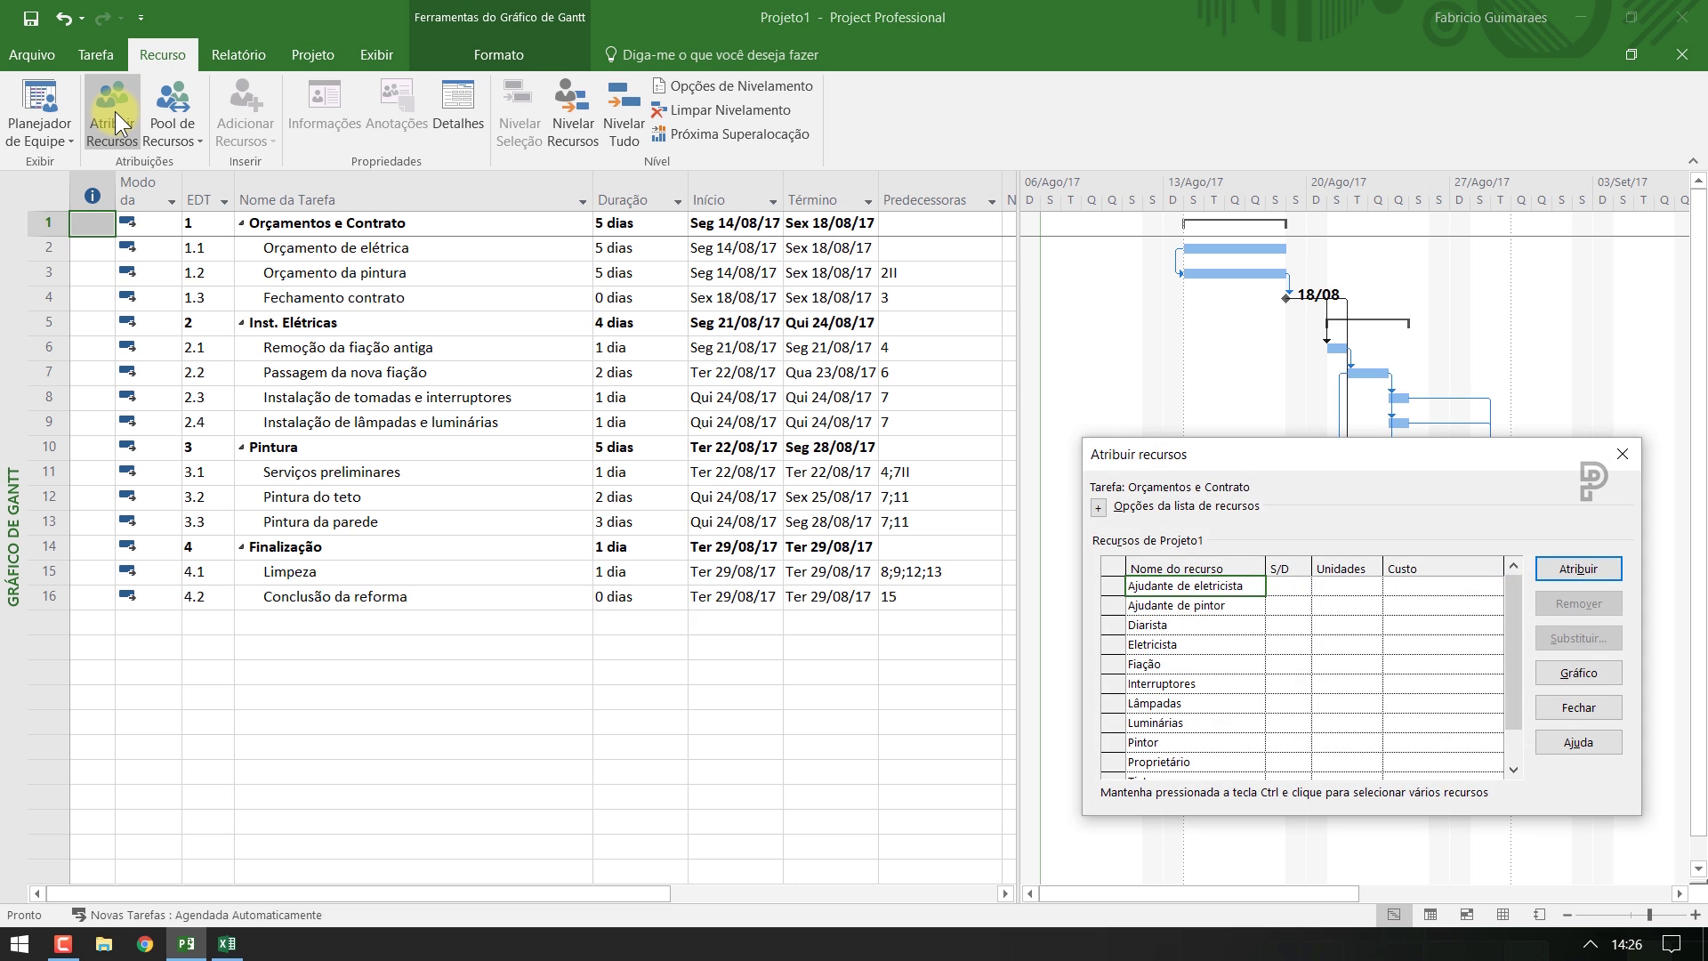
# Assign the Proprietário resource to the task Orçamento de elétrica
pyautogui.click(469, 249)
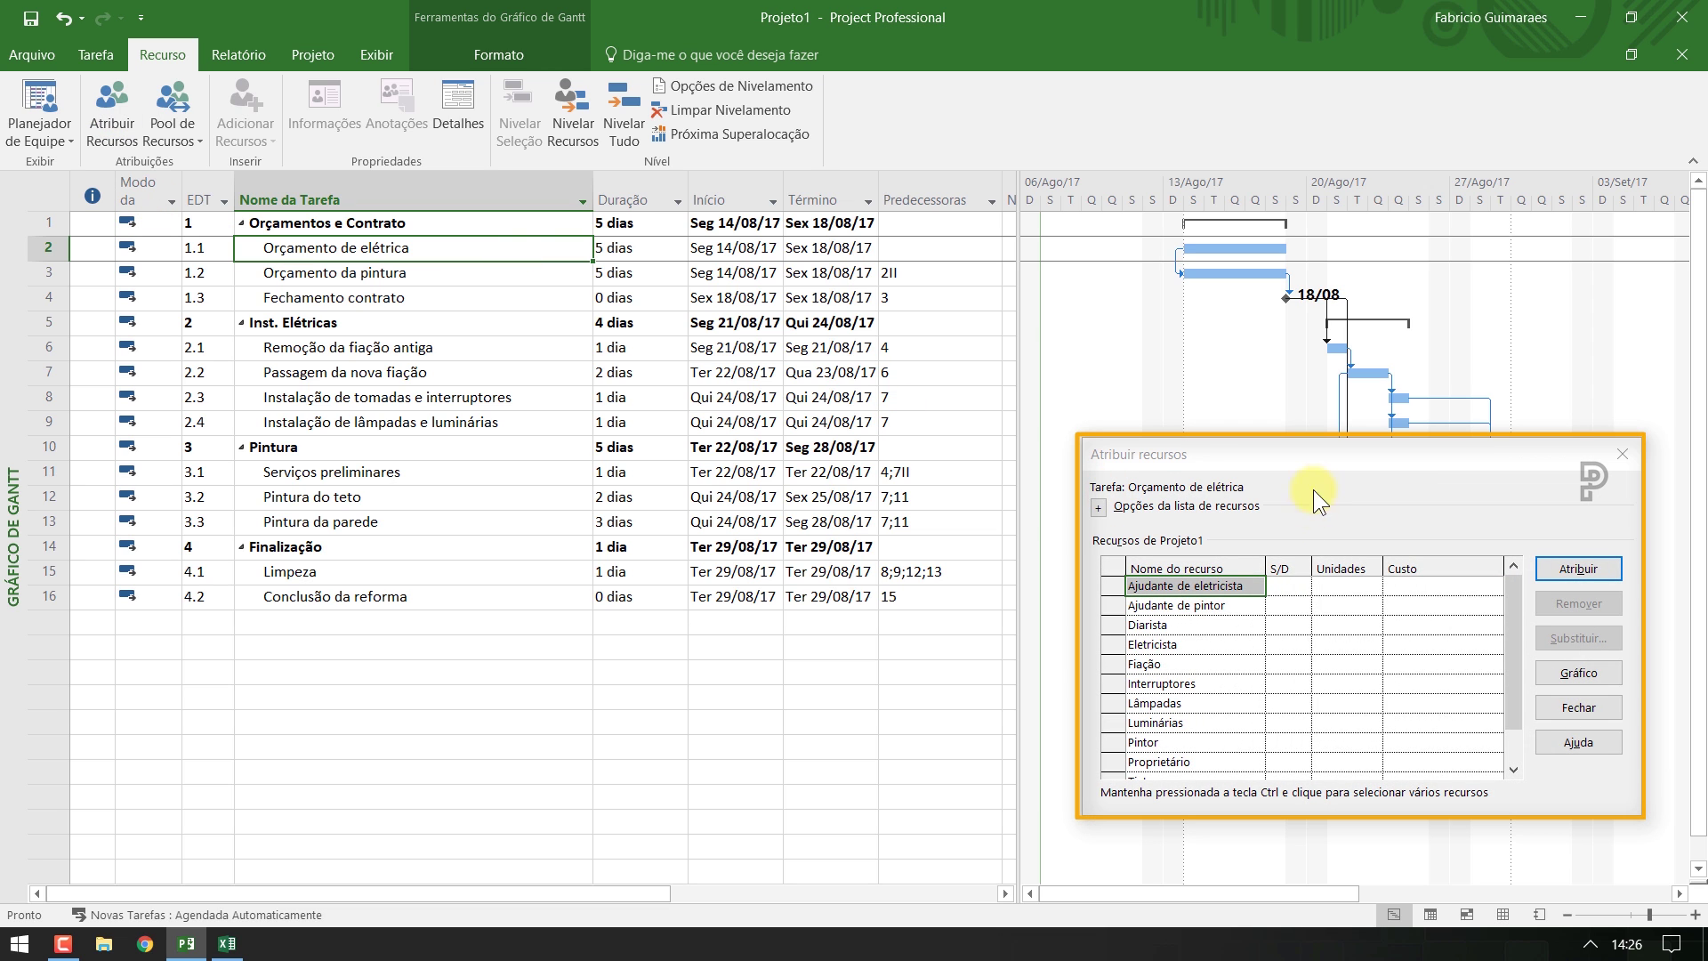
pyautogui.moveTo(1317, 459); pyautogui.dragTo(1274, 370)
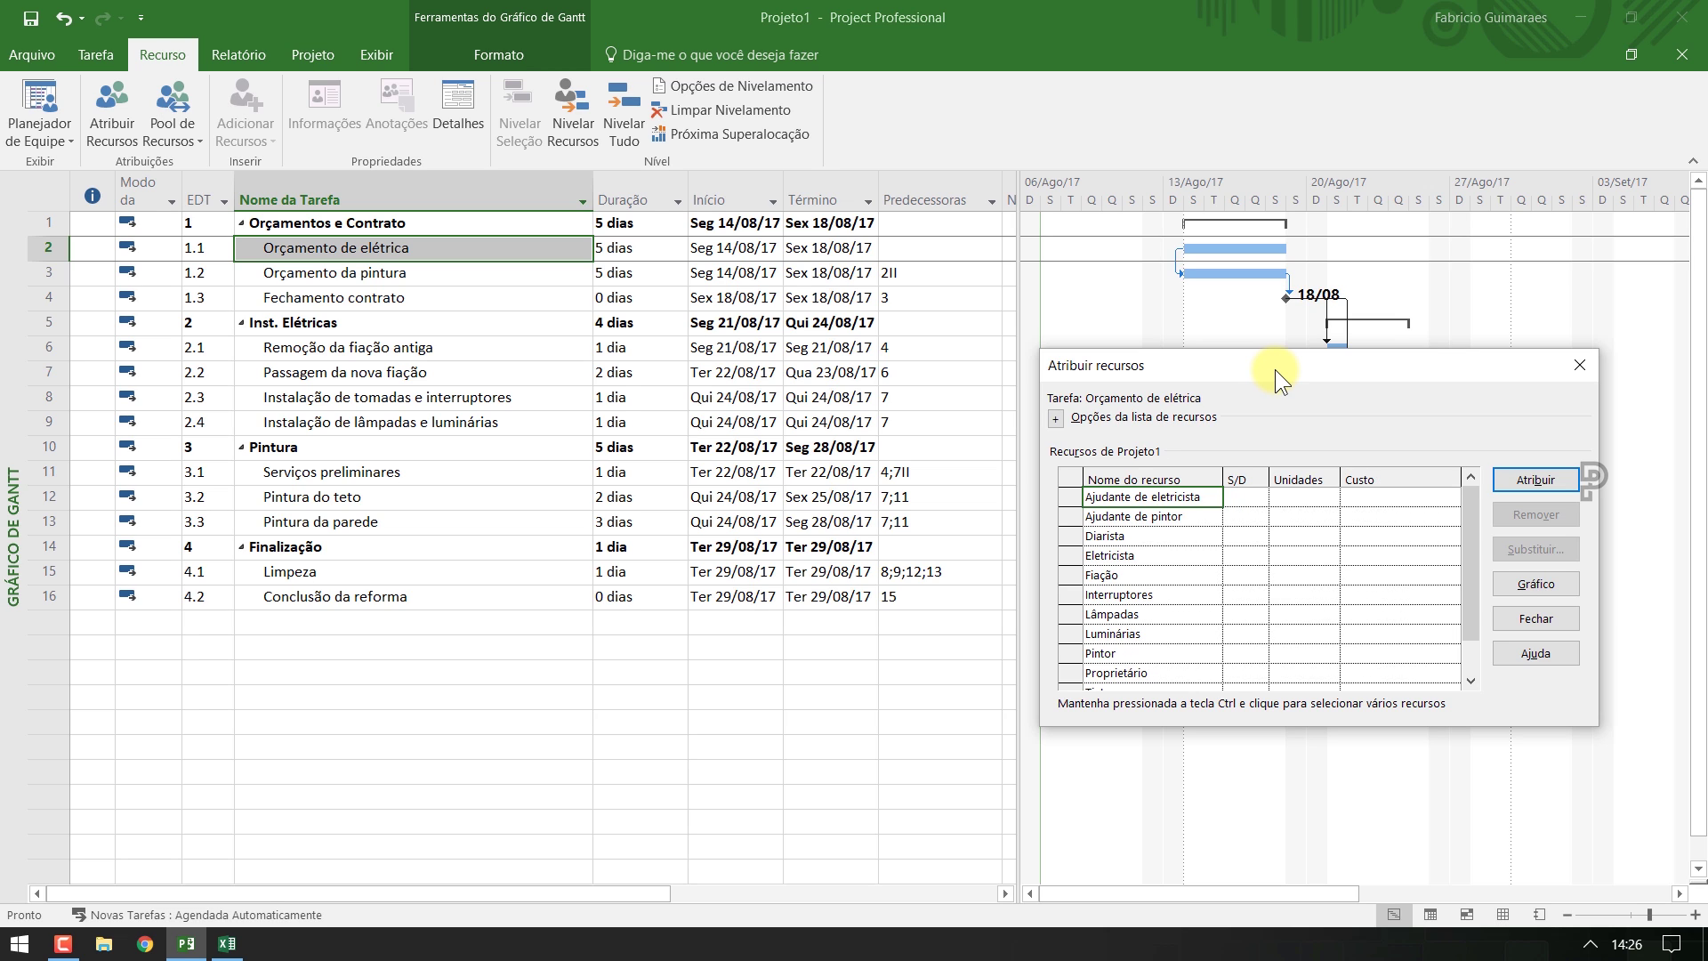
pyautogui.click(1173, 673)
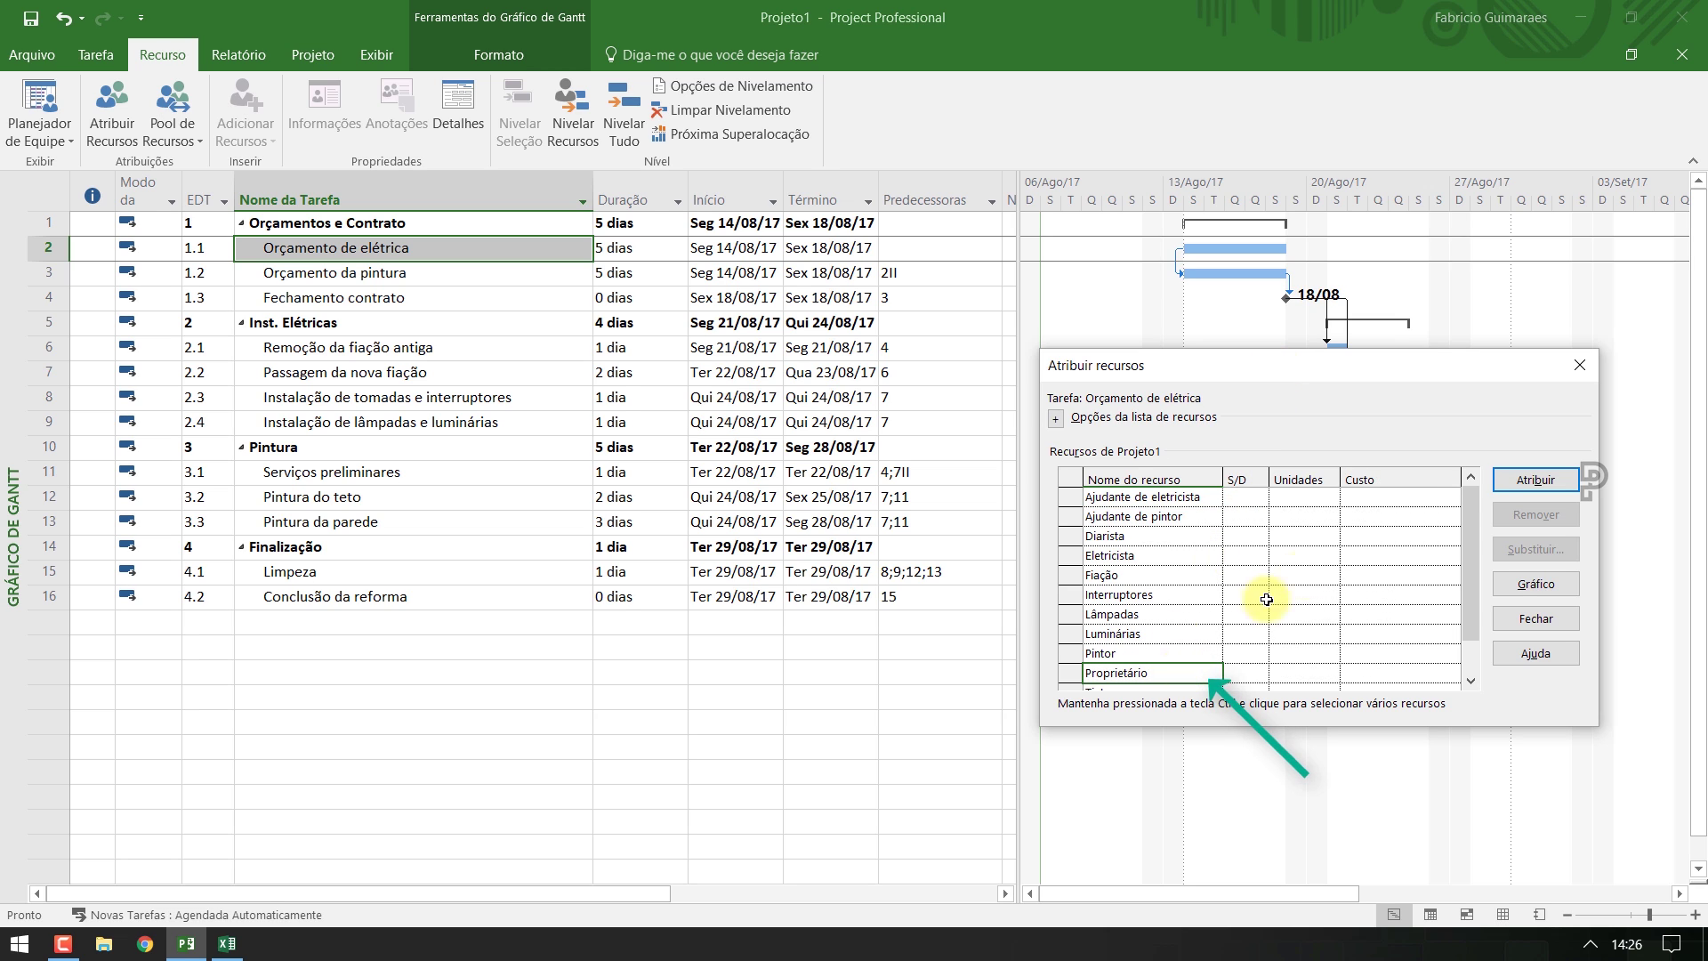
pyautogui.click(1539, 479)
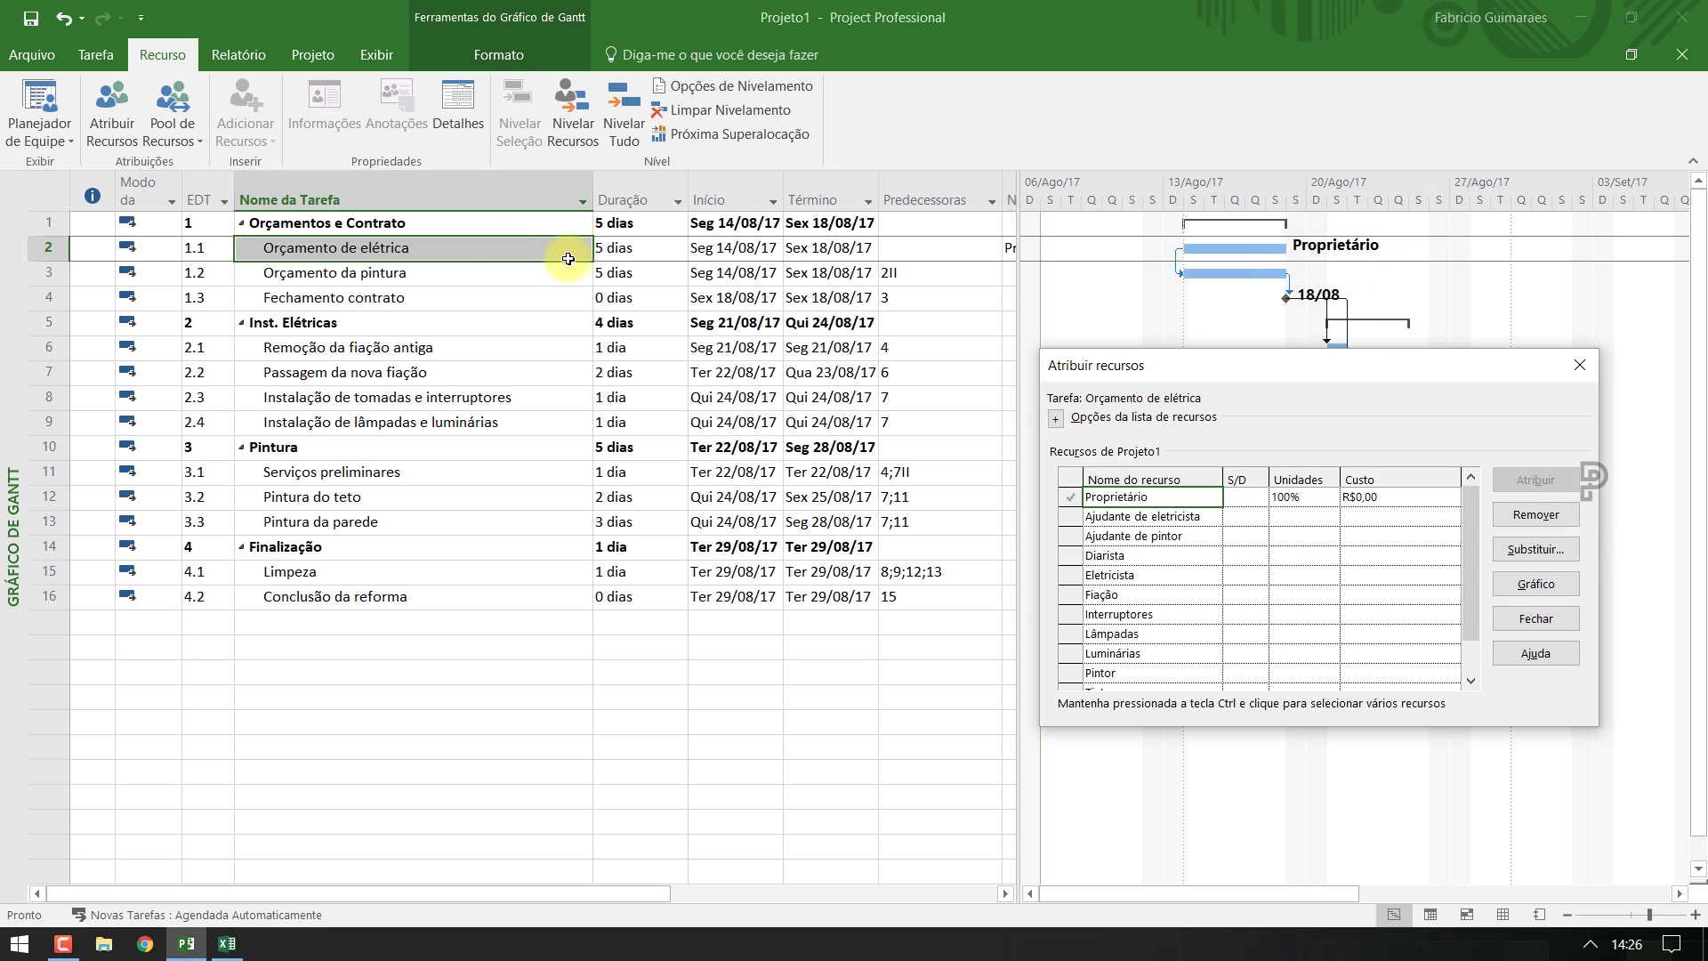
# Assign the Proprietário resource to the task Orçamento da pintura
pyautogui.click(440, 269)
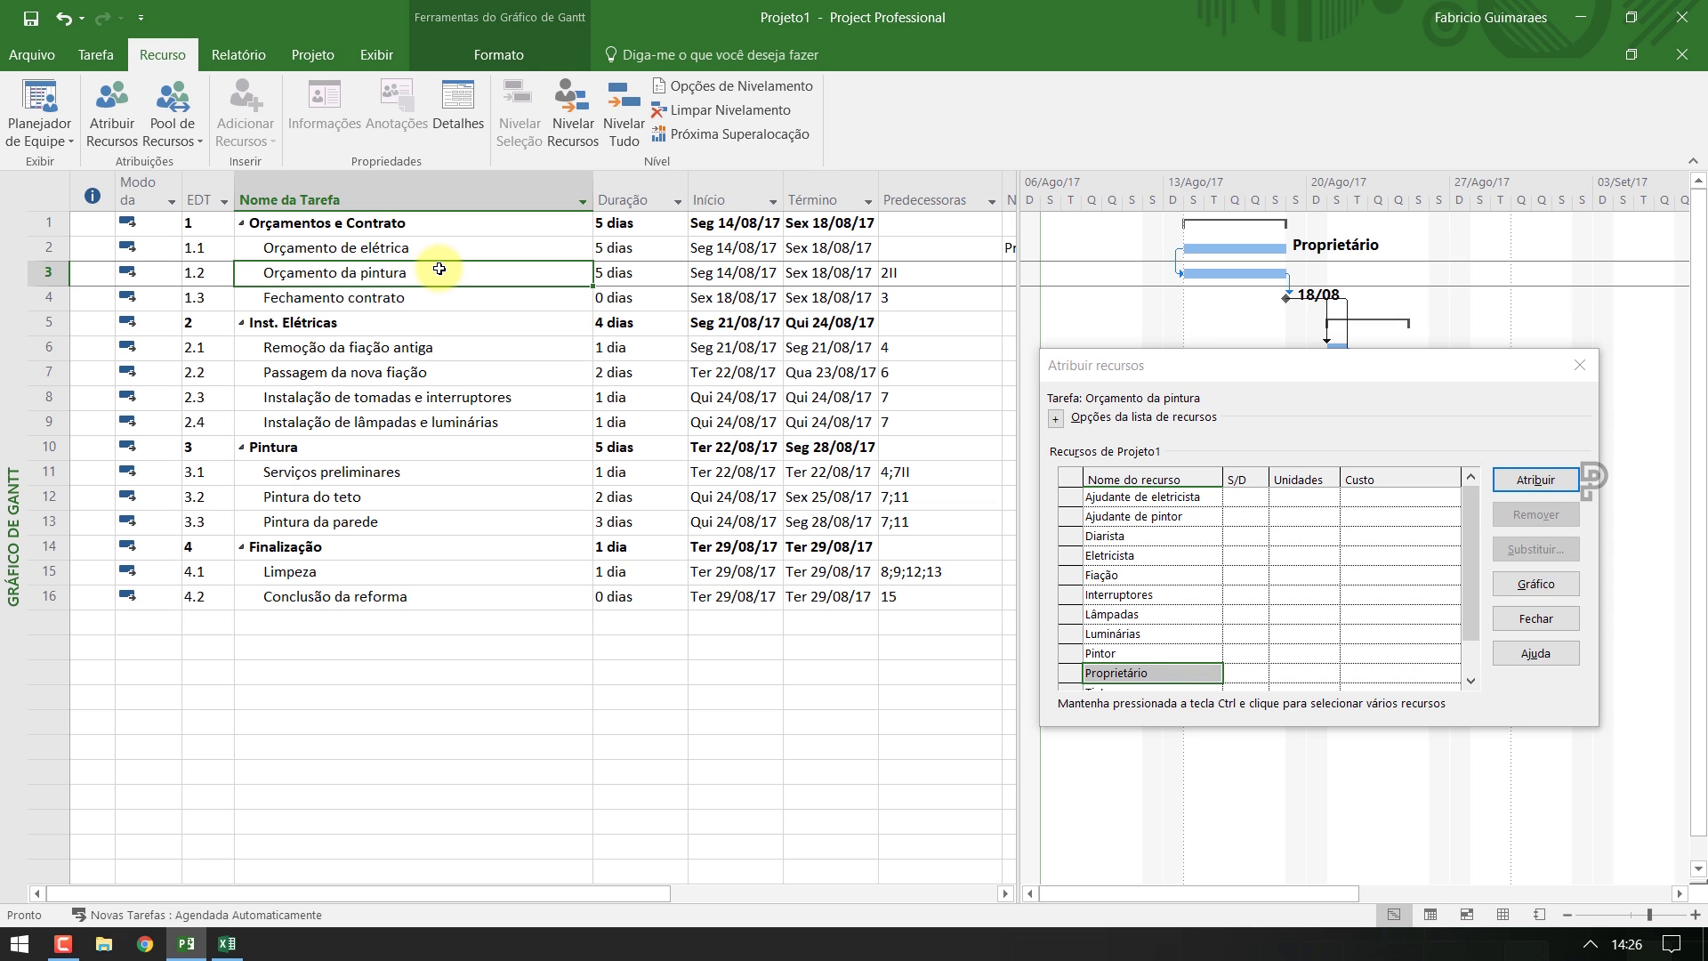
pyautogui.click(1157, 672)
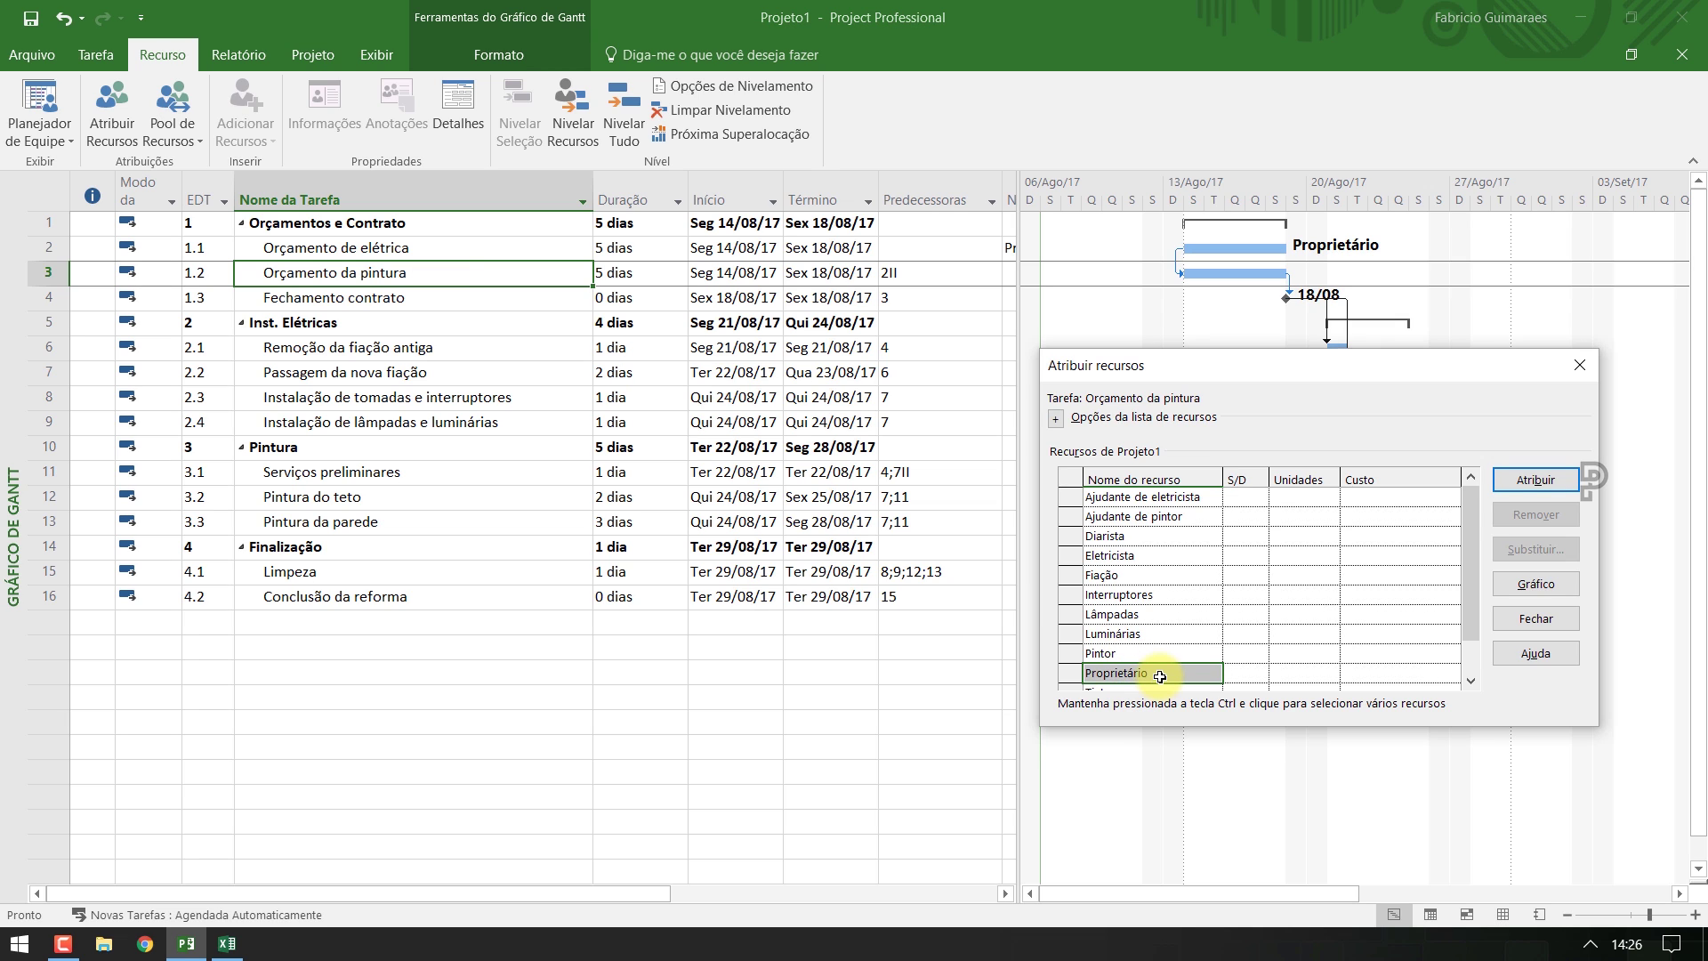
pyautogui.click(1517, 487)
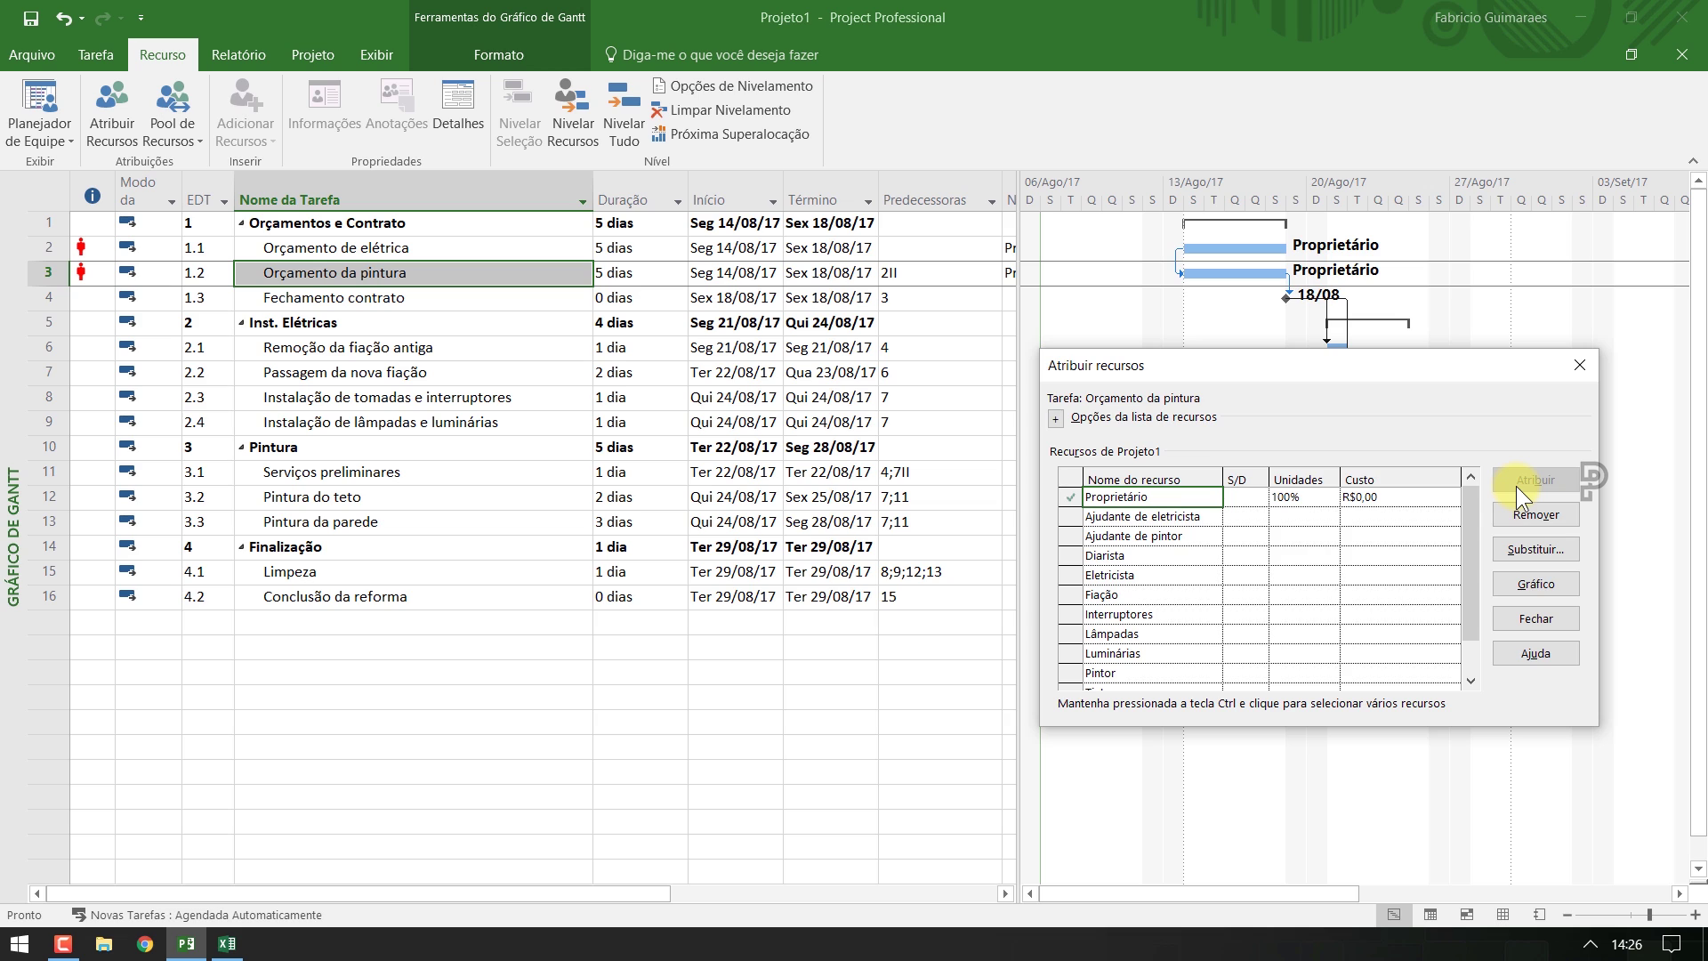
# Consult the Atribuição dos Recursos sheet in the Excel workbook and assign Ajudante de eletricista and Eletricista to the Project task Remoção da fiação antiga
pyautogui.click(469, 349)
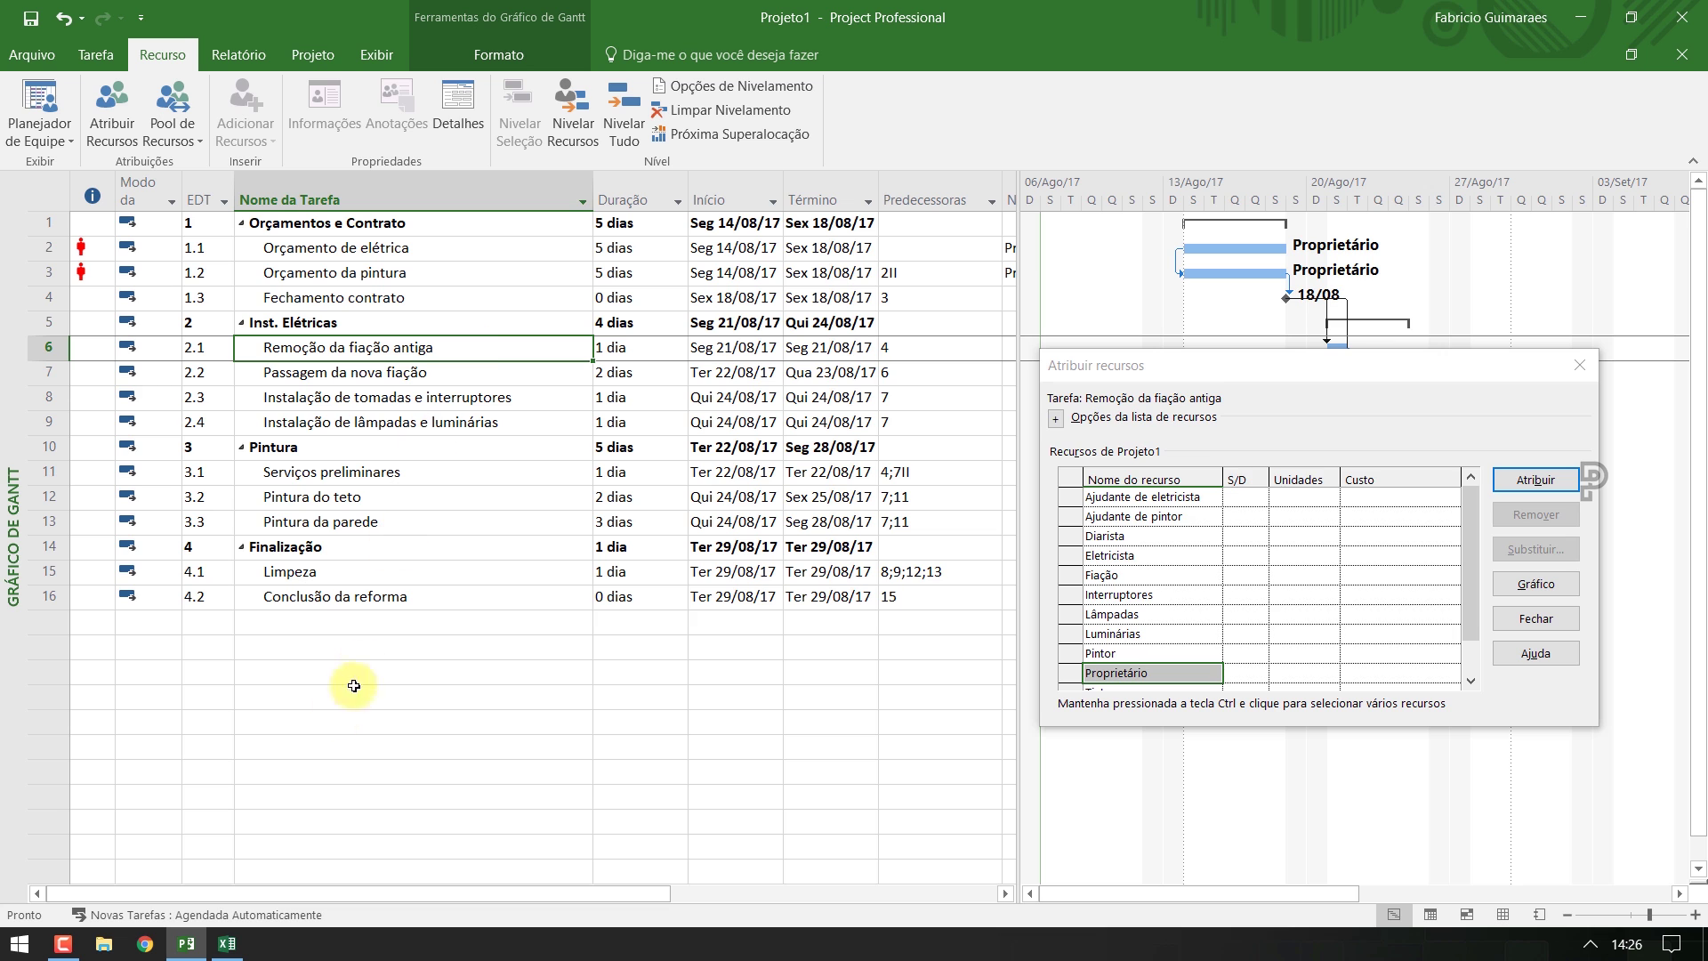
pyautogui.click(227, 945)
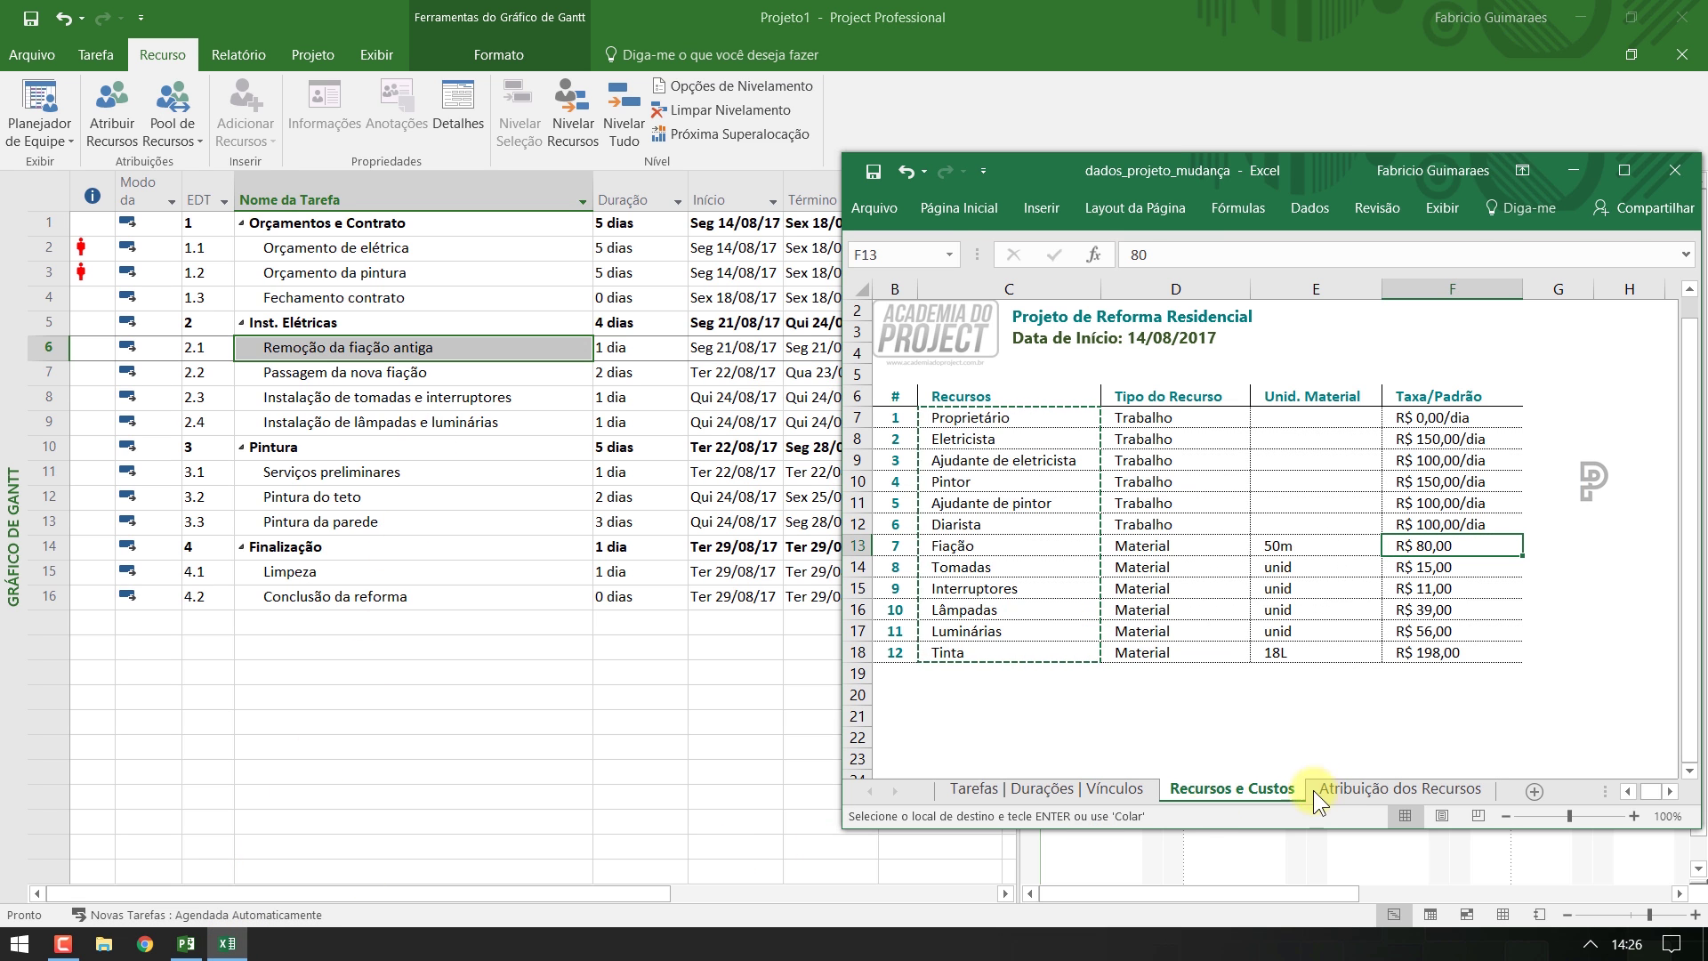
pyautogui.click(1345, 788)
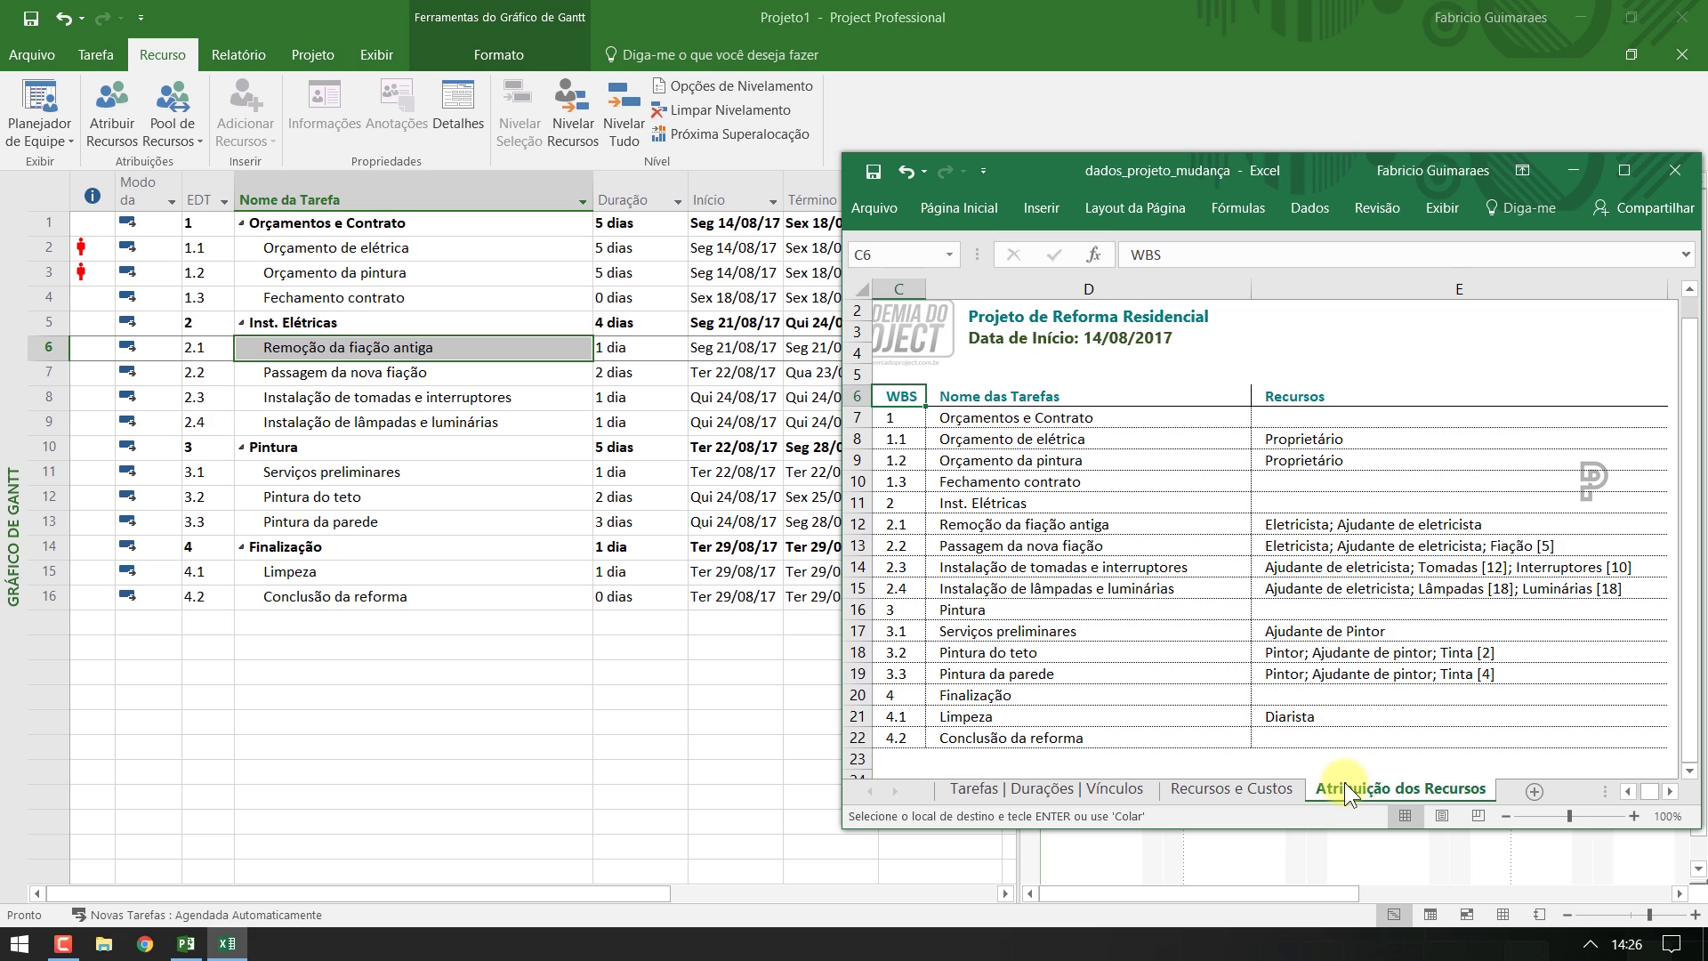
pyautogui.click(1192, 526)
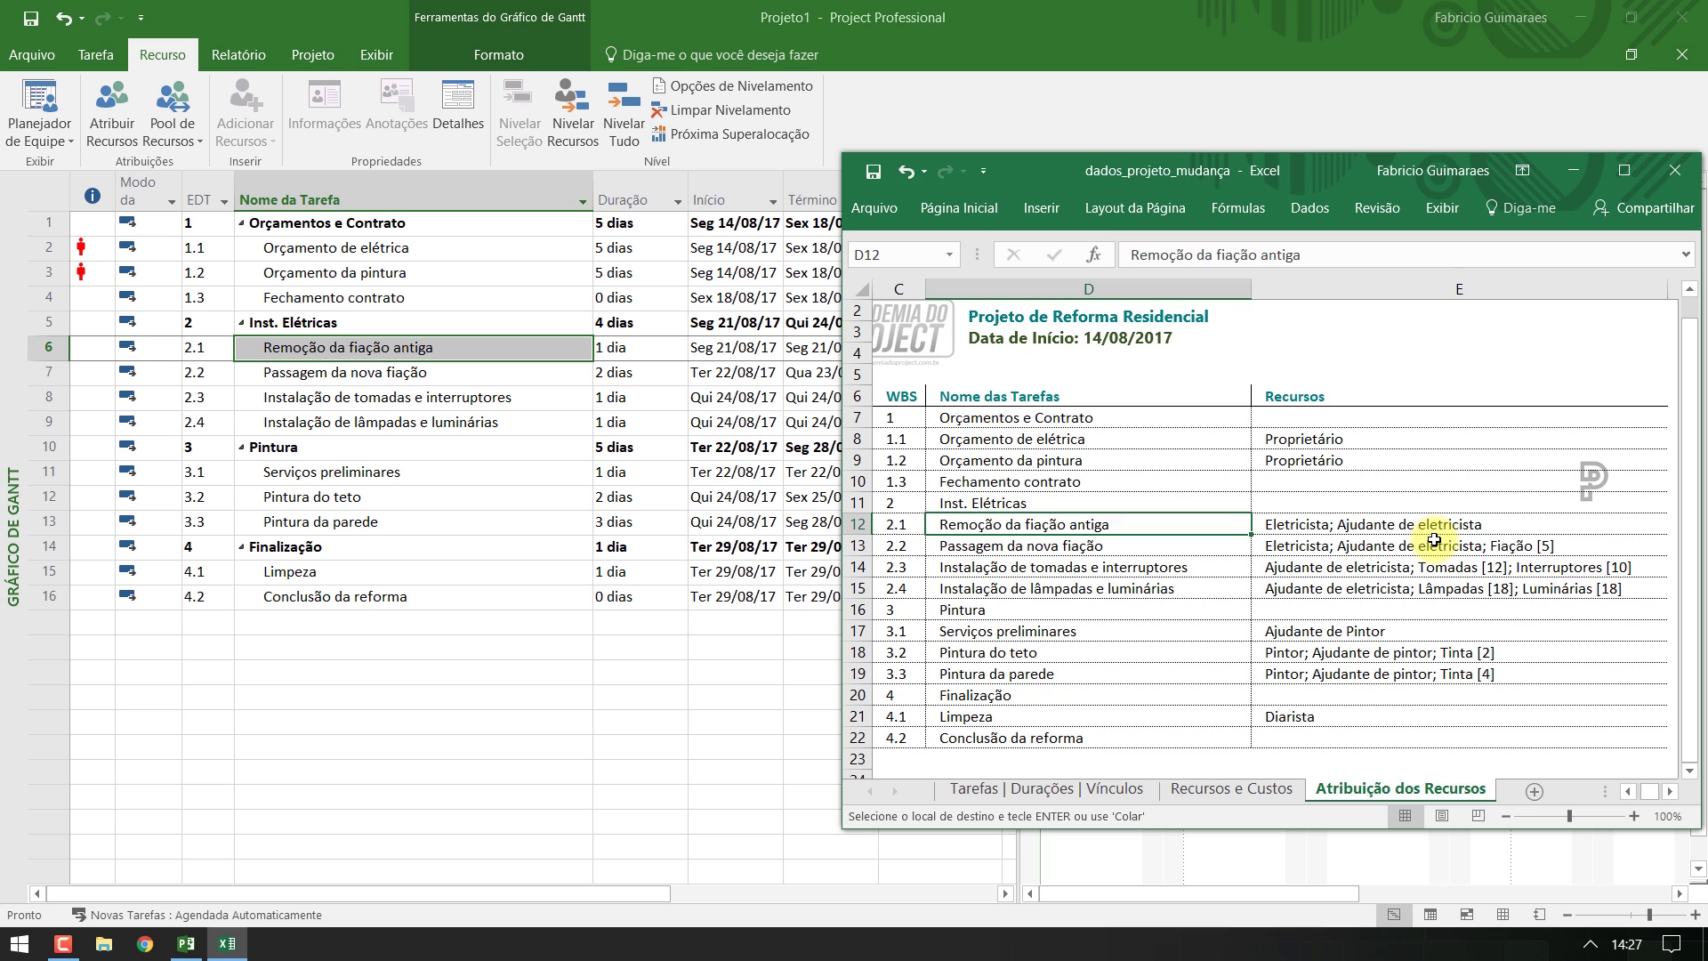
pyautogui.click(1564, 171)
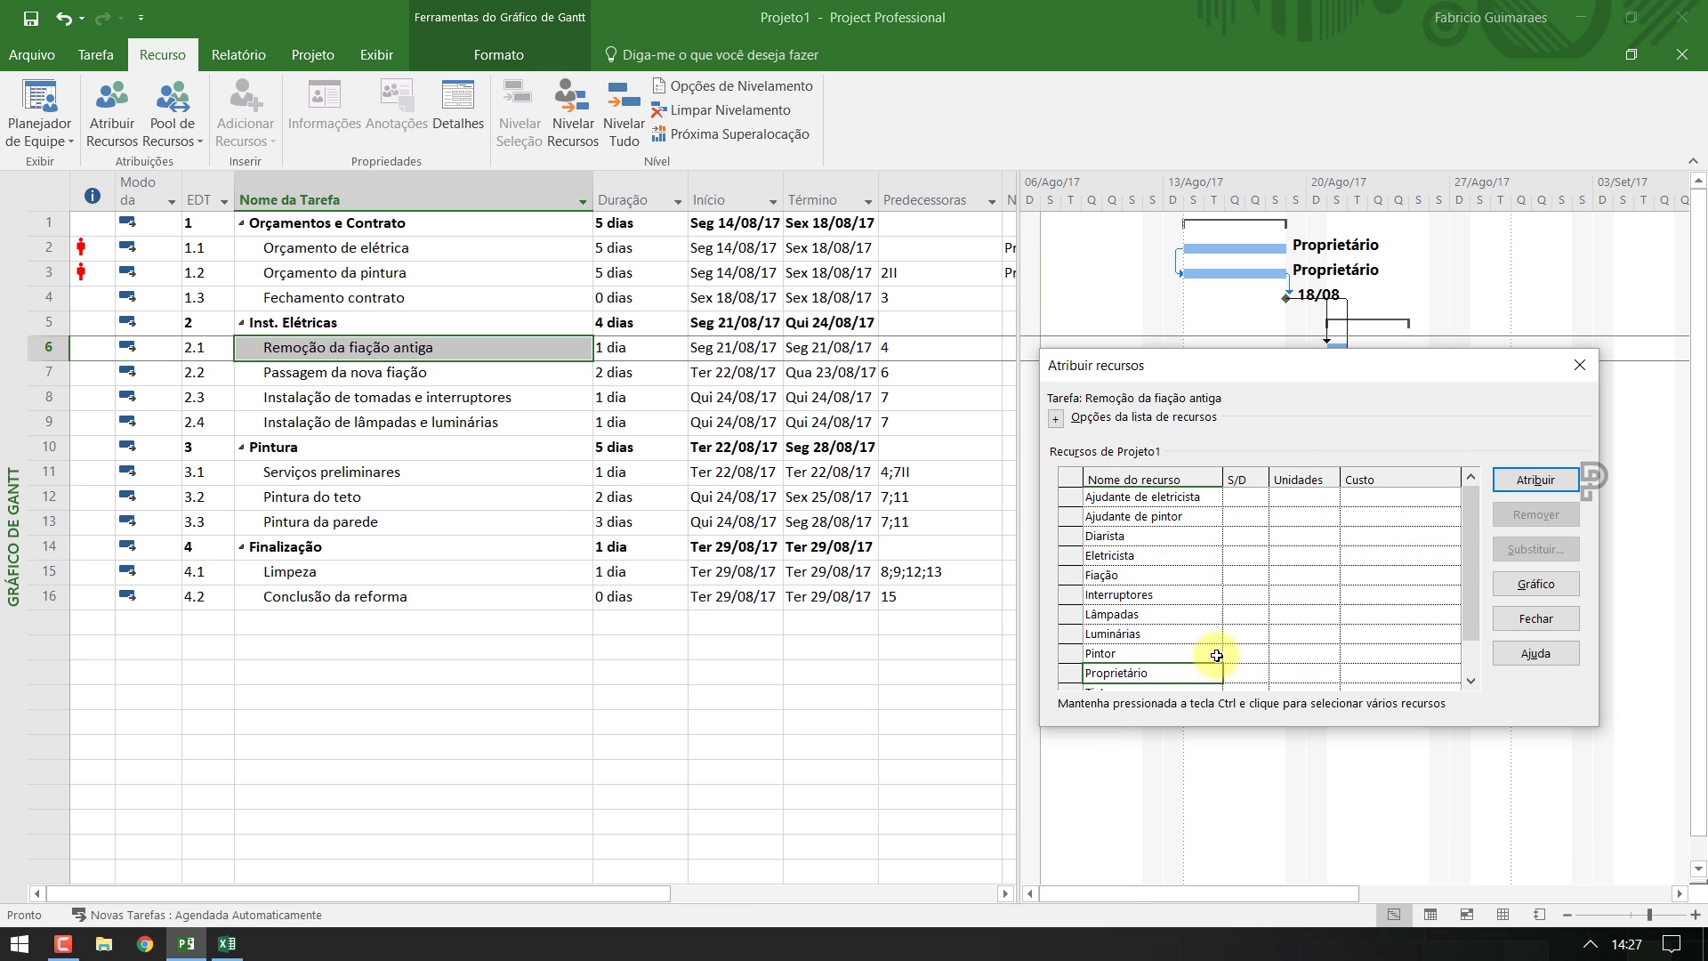
pyautogui.click(1157, 496)
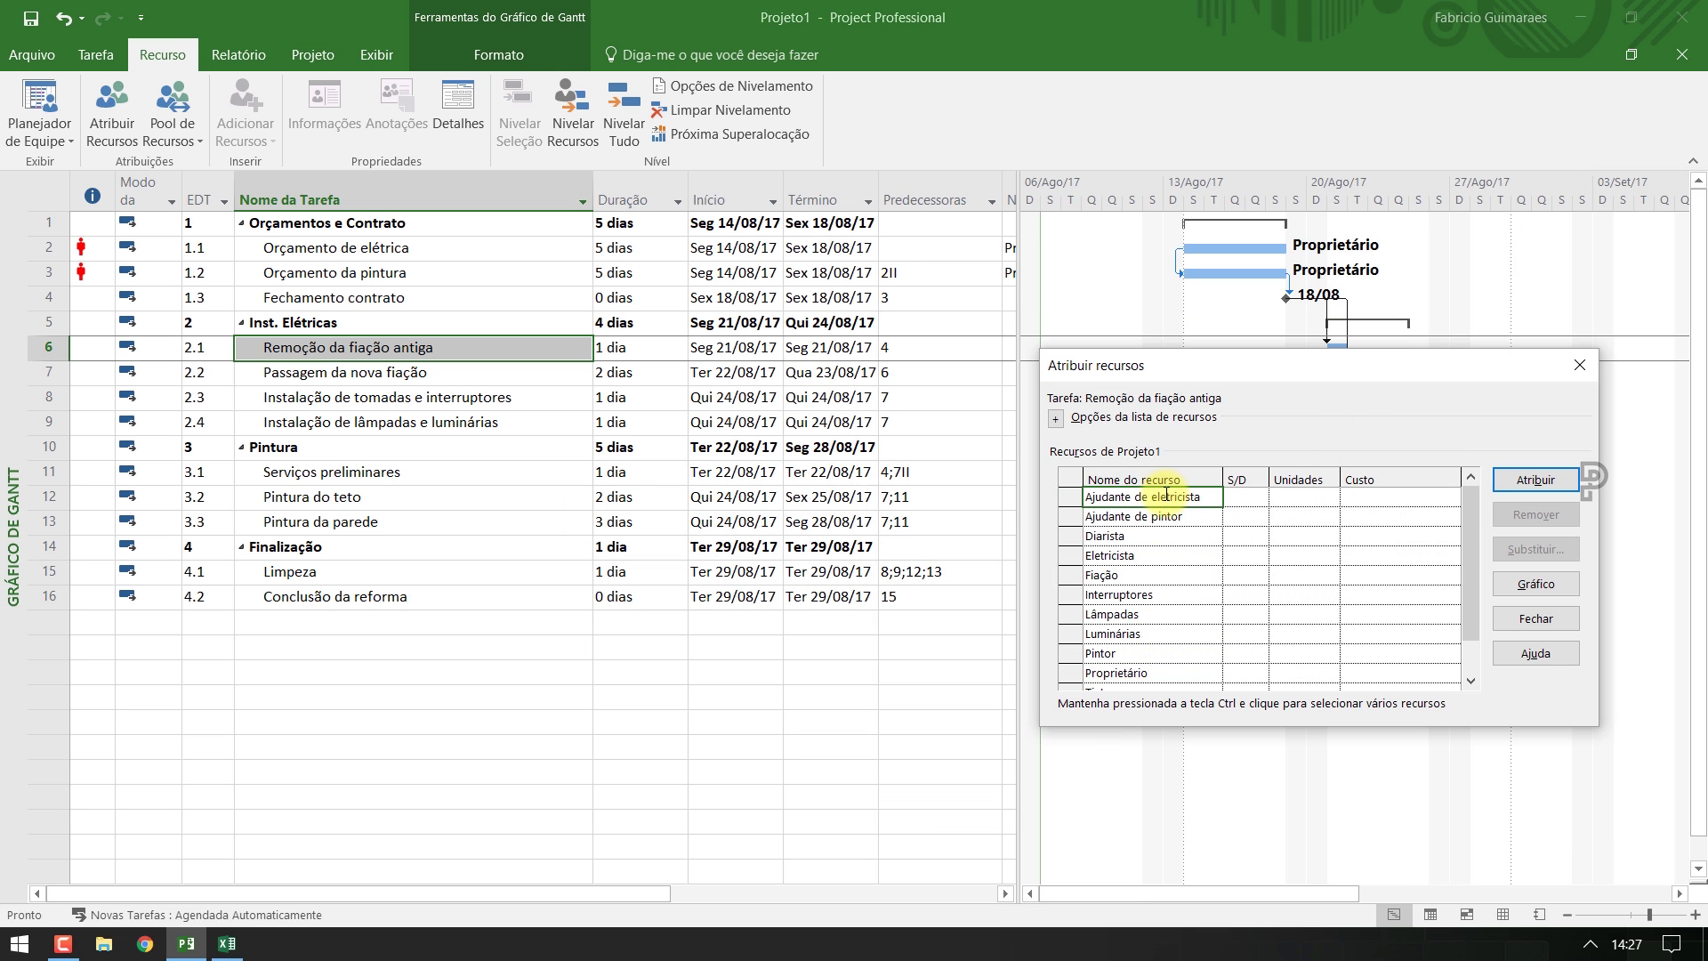
pyautogui.click(1522, 481)
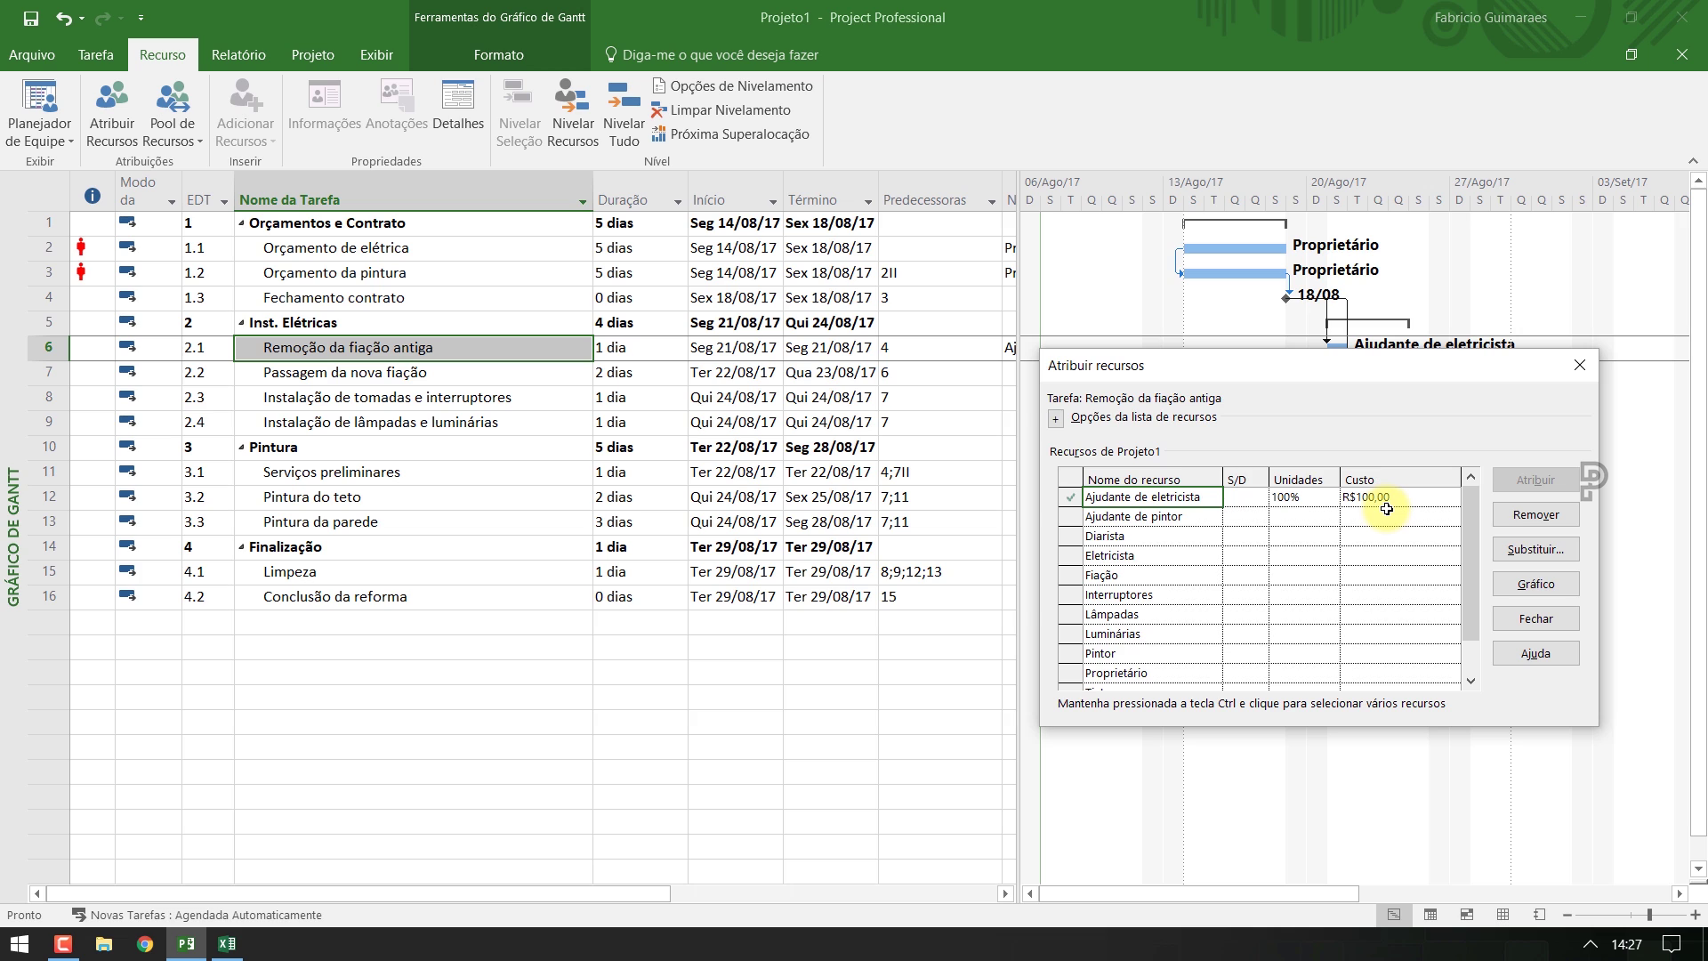
pyautogui.moveTo(1476, 525); pyautogui.dragTo(1475, 561)
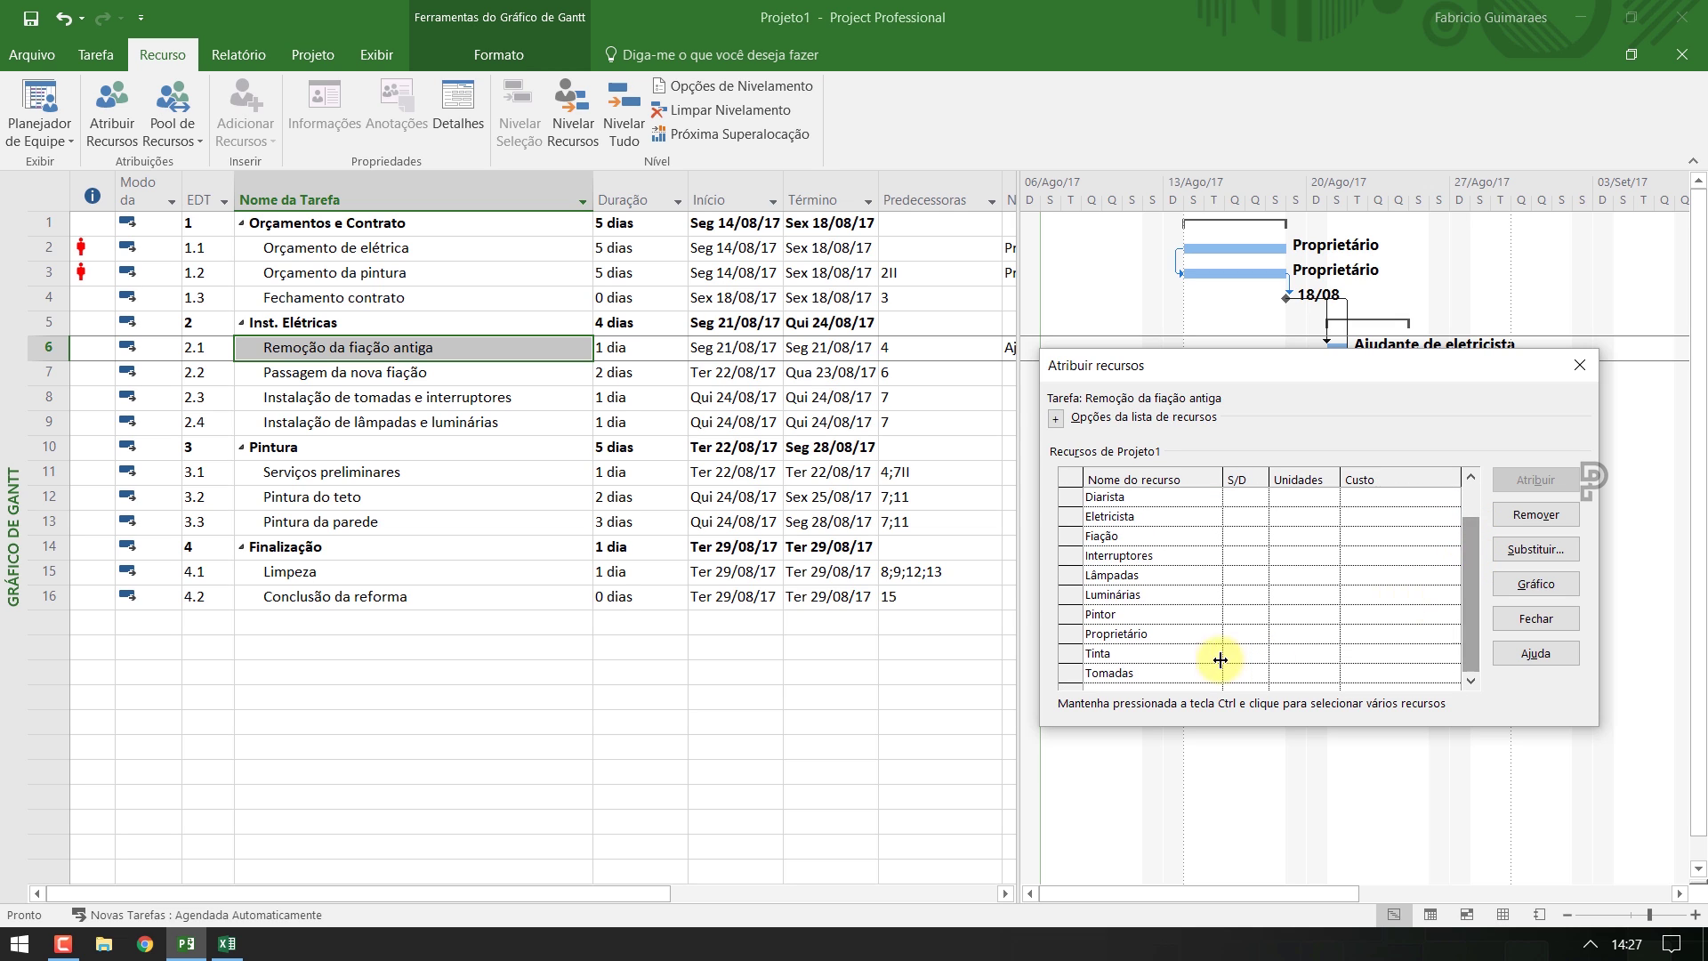
pyautogui.click(1130, 520)
pyautogui.click(1525, 478)
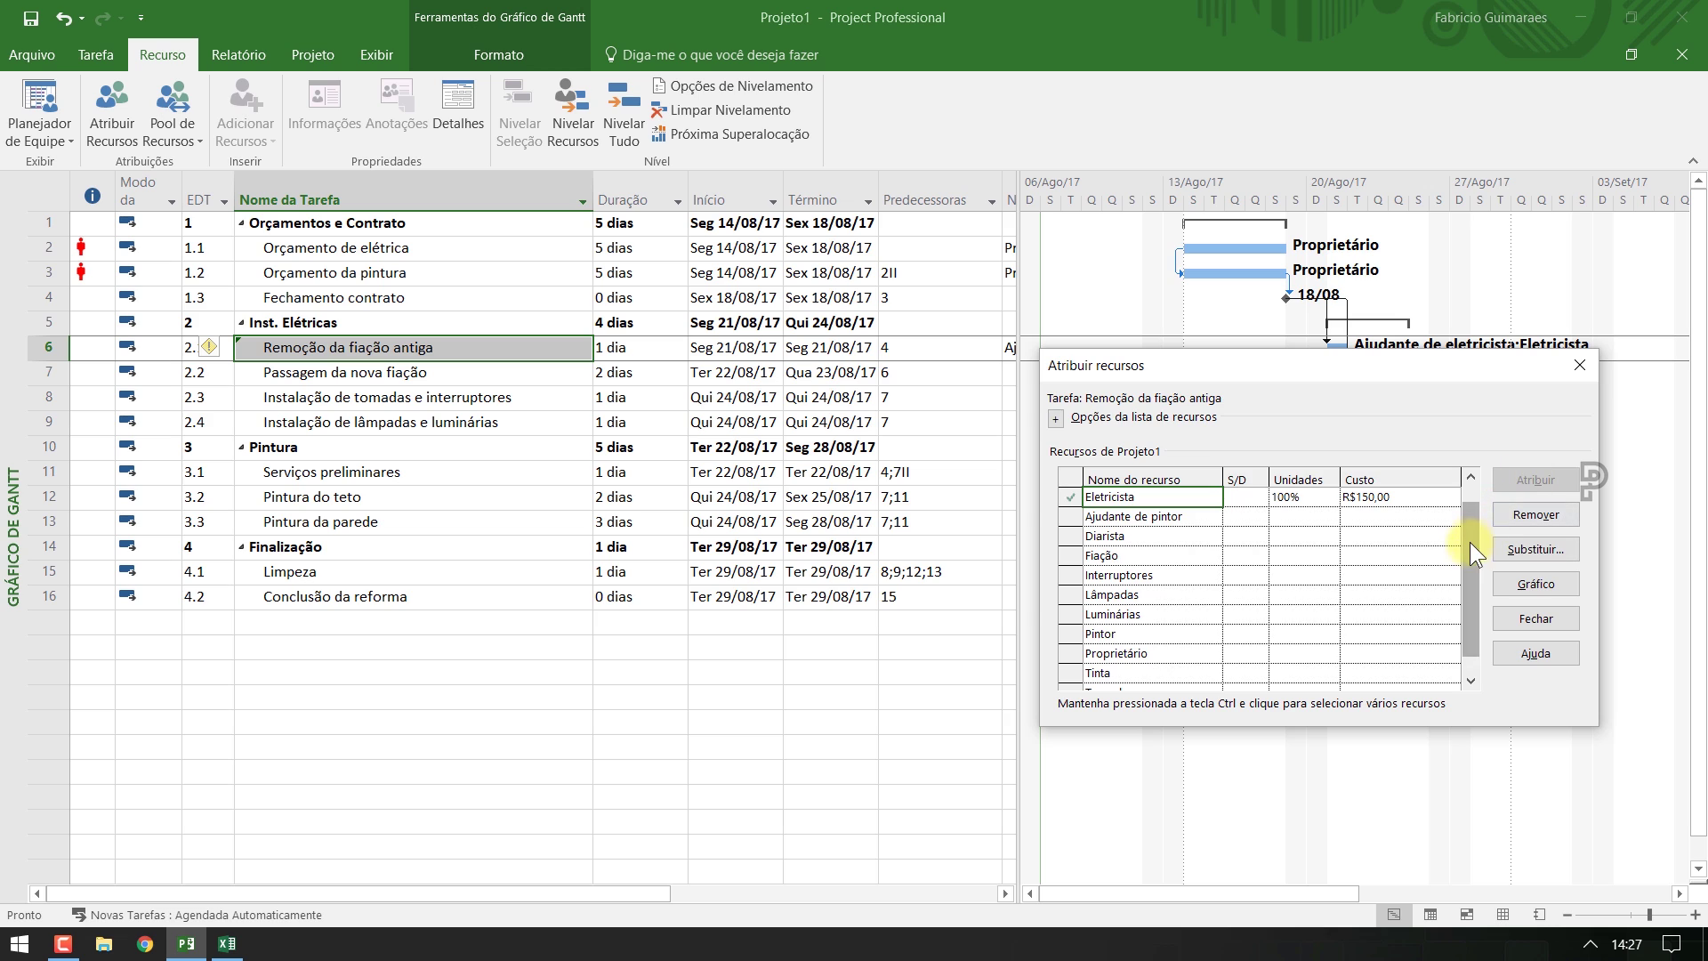
pyautogui.scroll(1, 1470, 542)
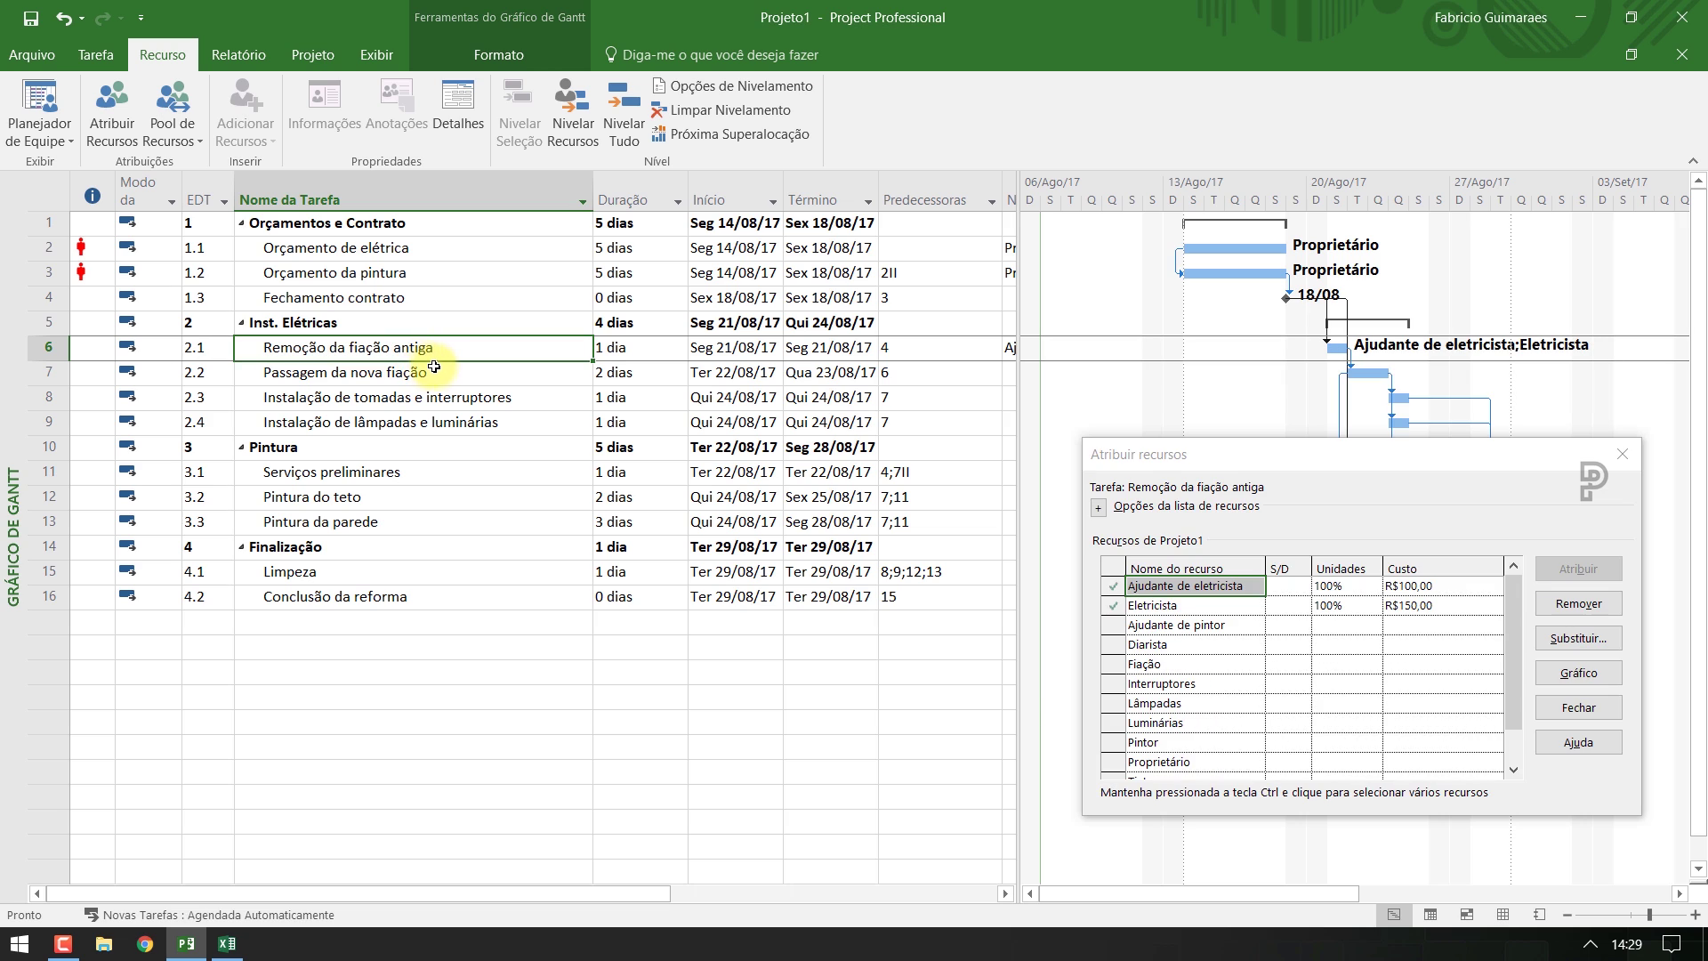
# Assign the Ajudante de eletricista and Eletricista resources to the task Passagem da nova fiação
pyautogui.click(441, 372)
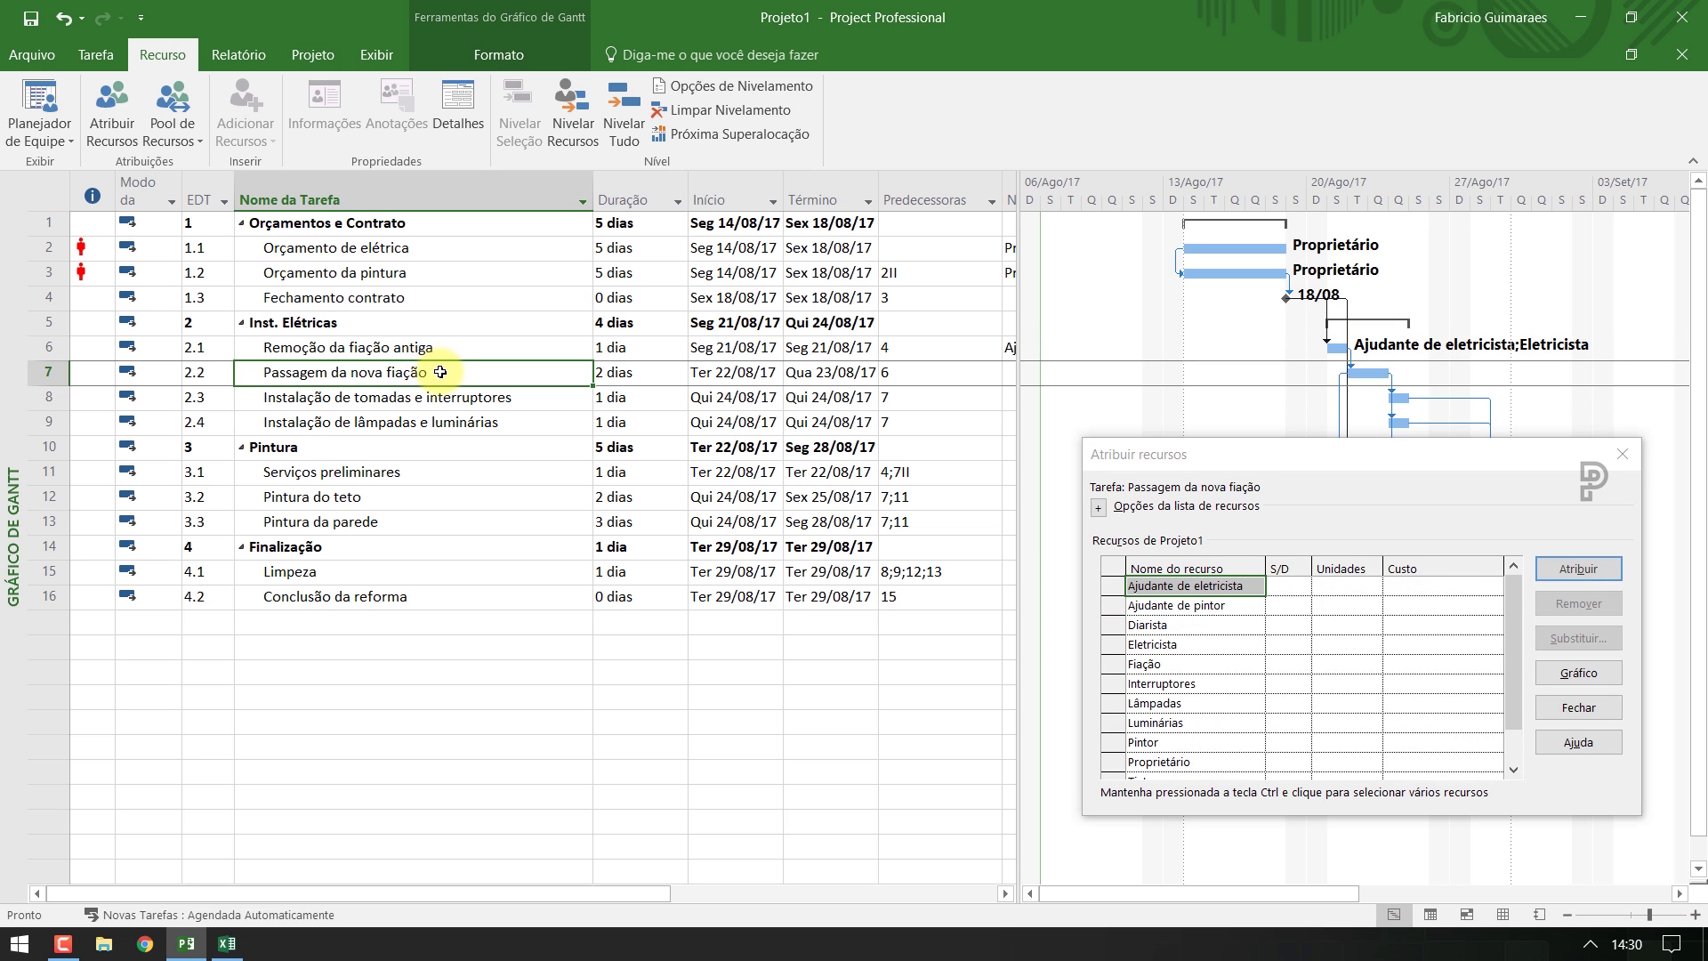
pyautogui.click(1228, 585)
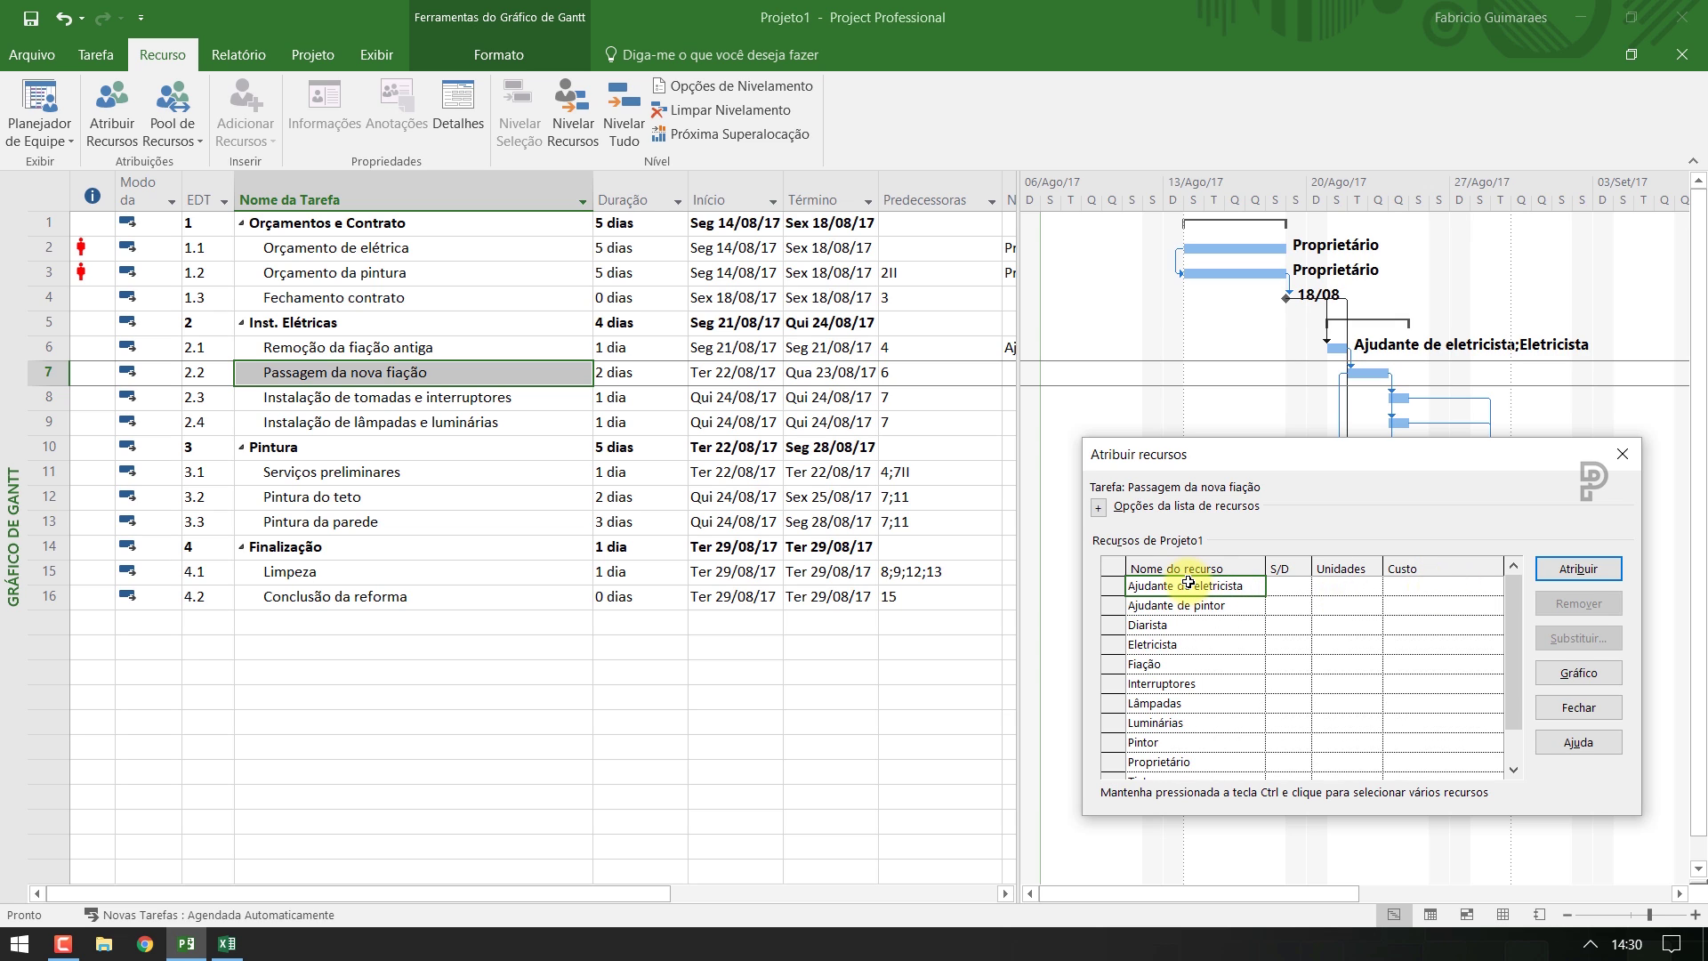
pyautogui.click(1571, 568)
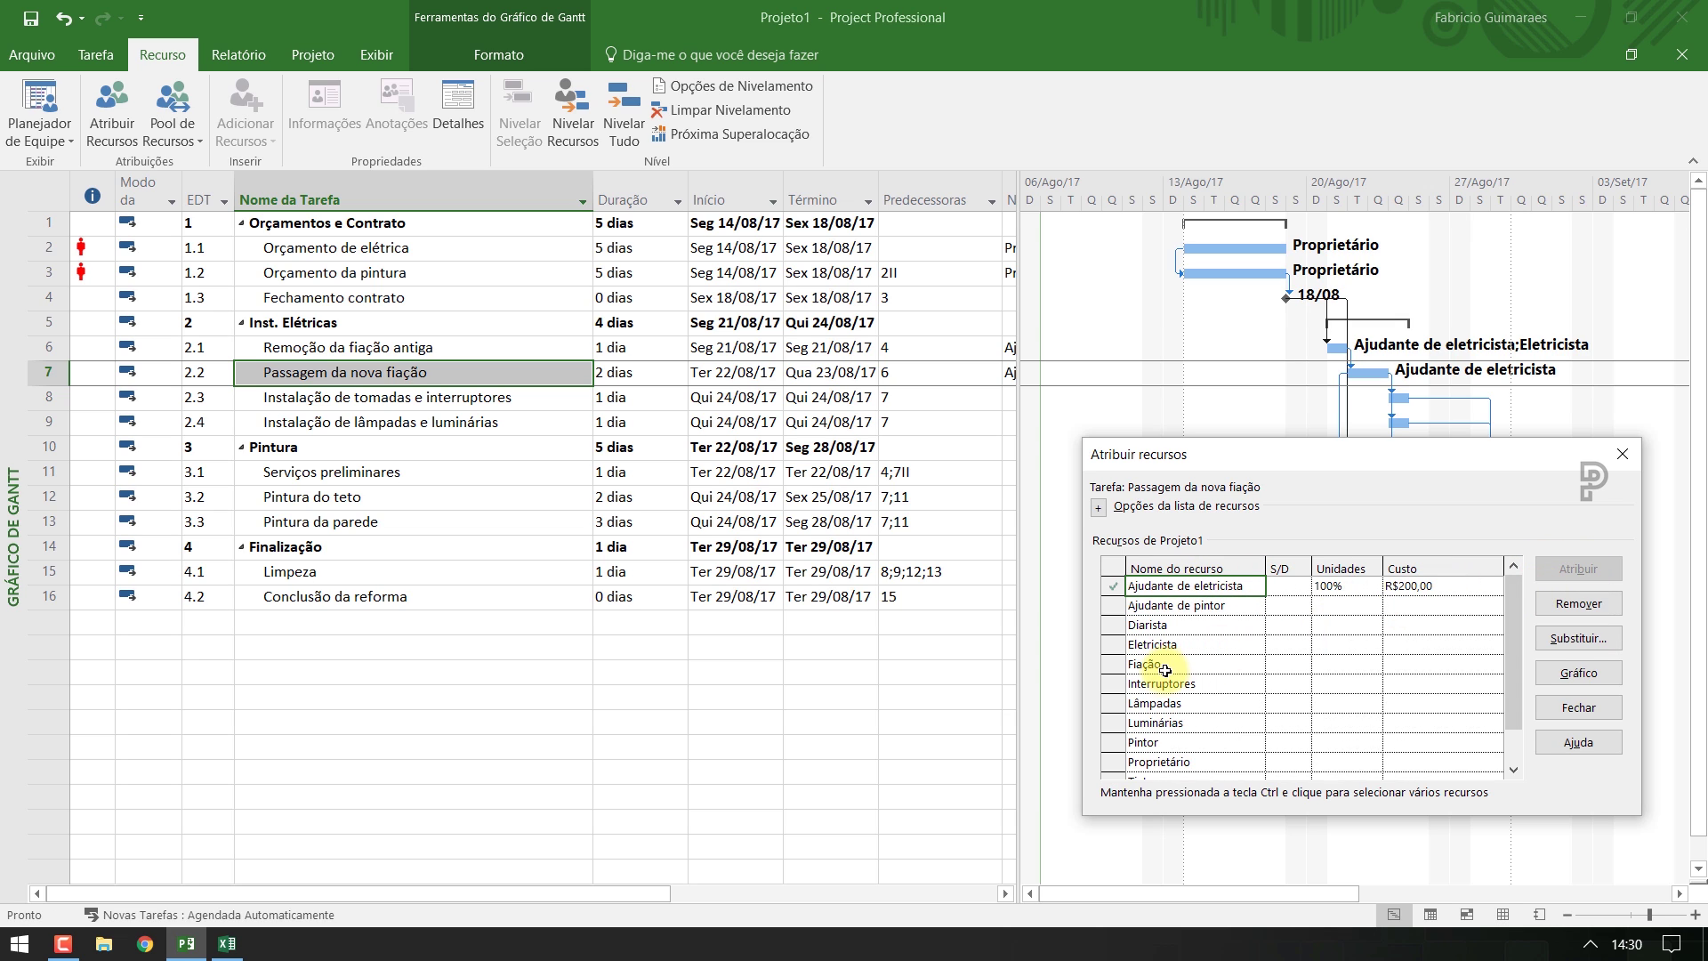
pyautogui.click(1176, 644)
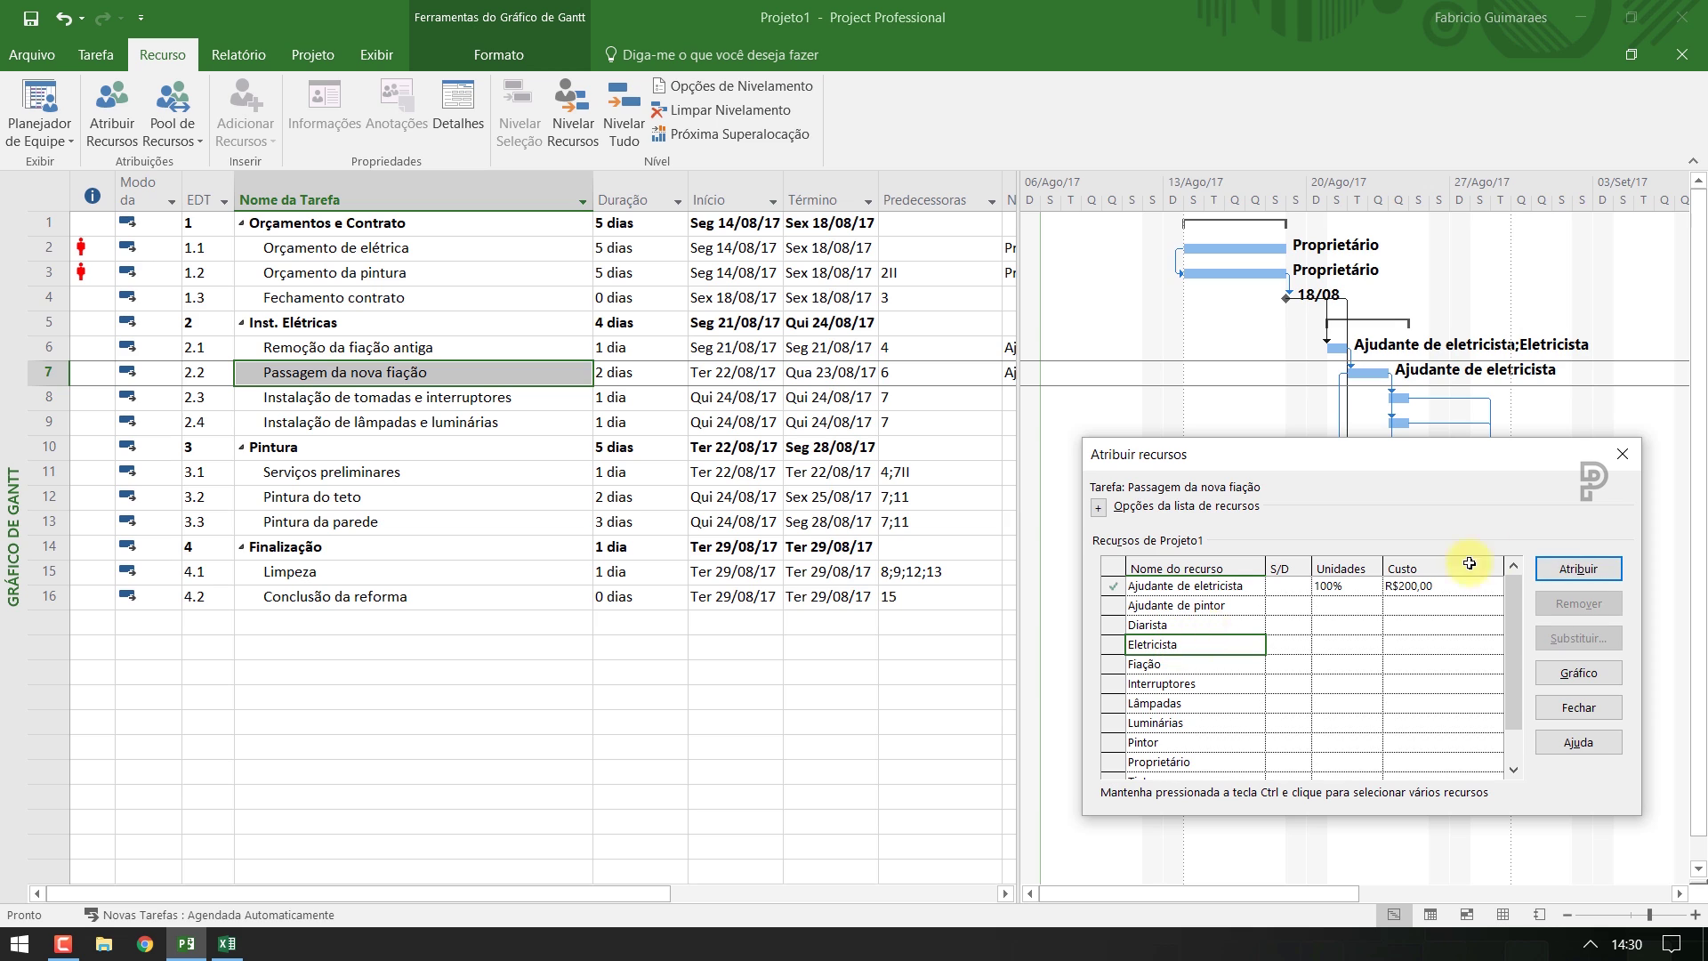
pyautogui.click(1598, 563)
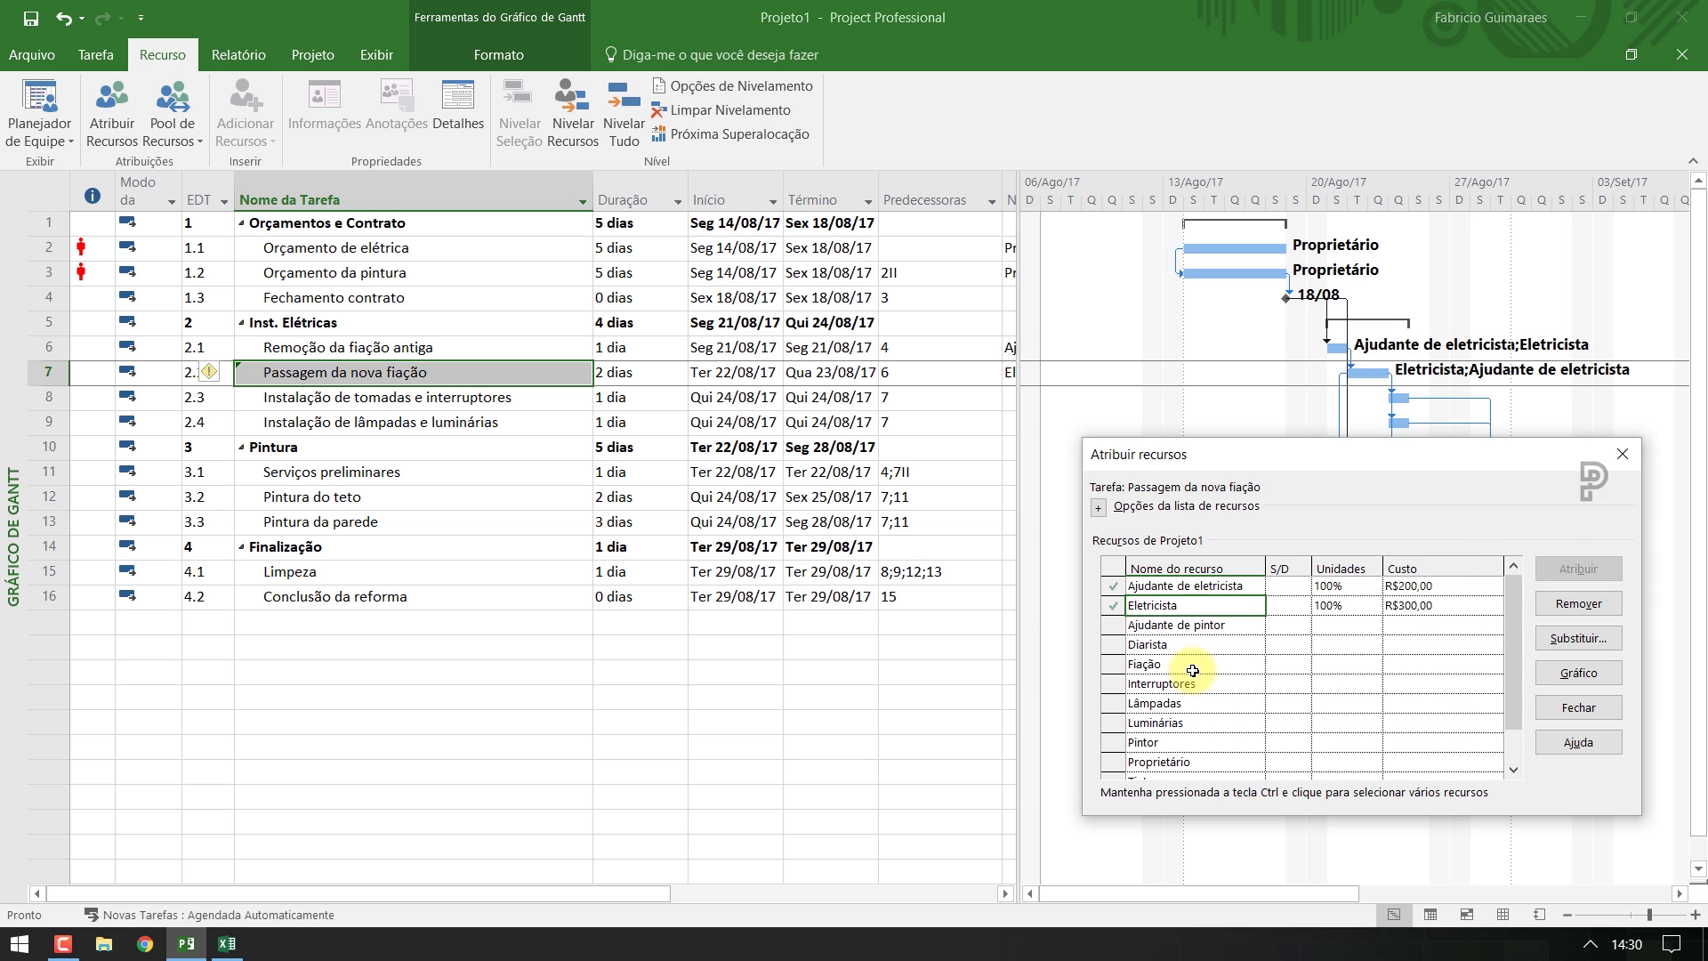
# Assign the Fiação material to the task Passagem da nova fiação with 5 units of 50m
pyautogui.click(1192, 666)
pyautogui.click(1573, 569)
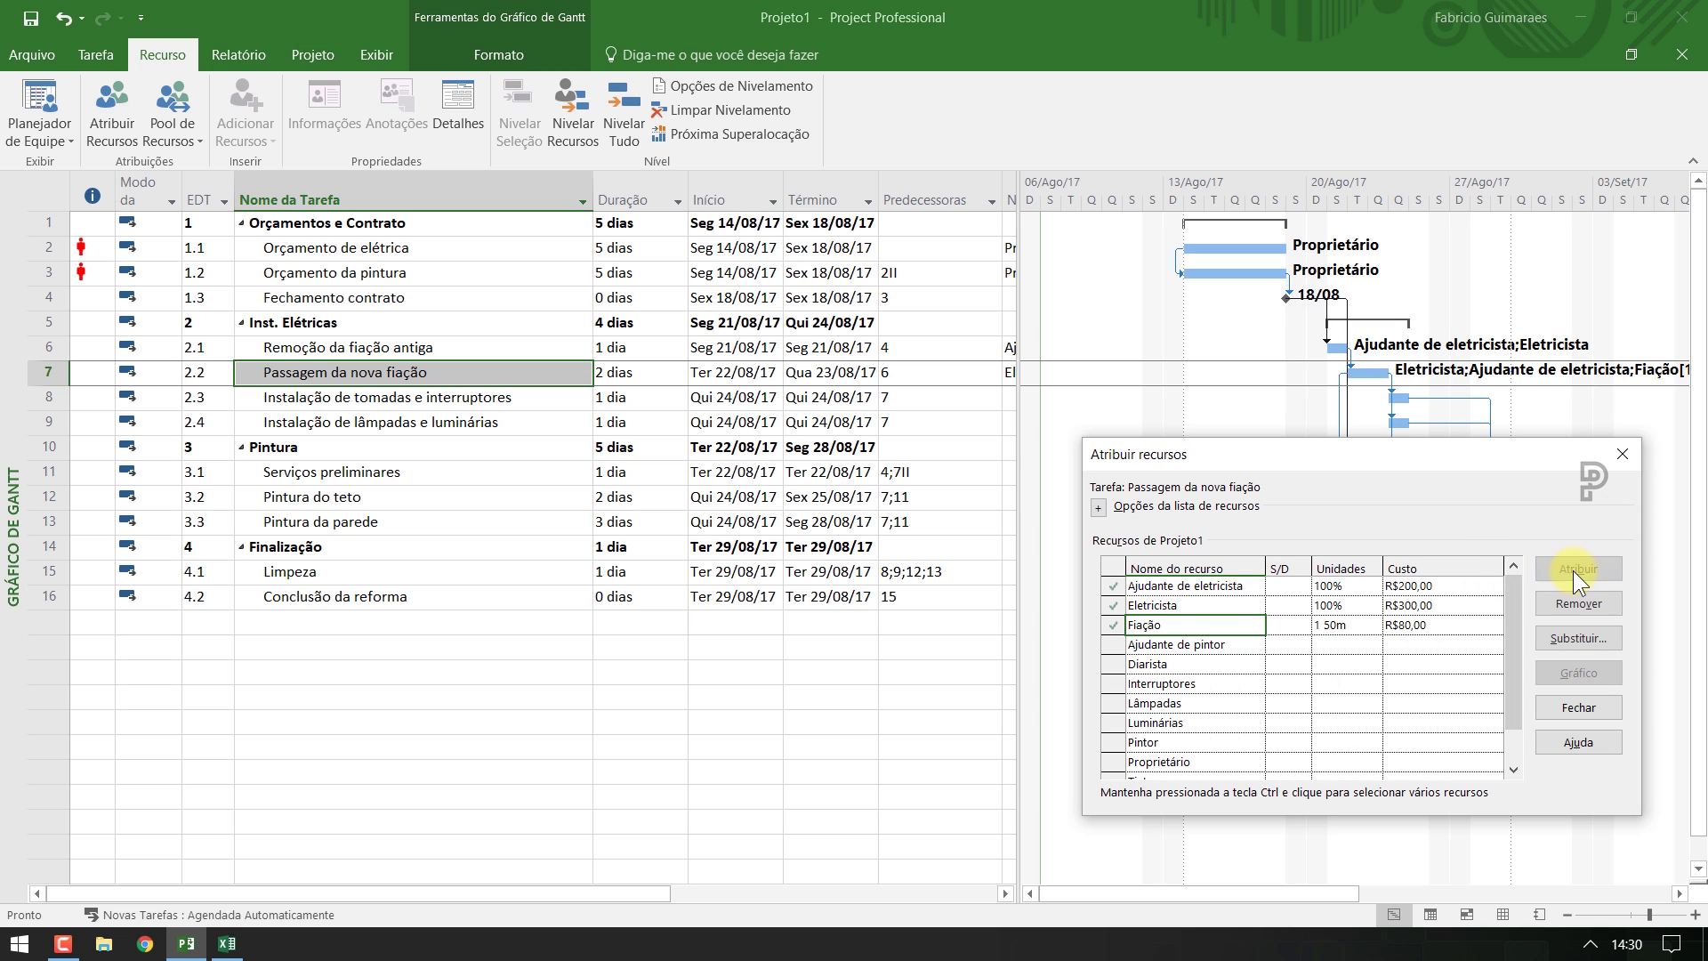
pyautogui.click(1326, 626)
pyautogui.click(1374, 621)
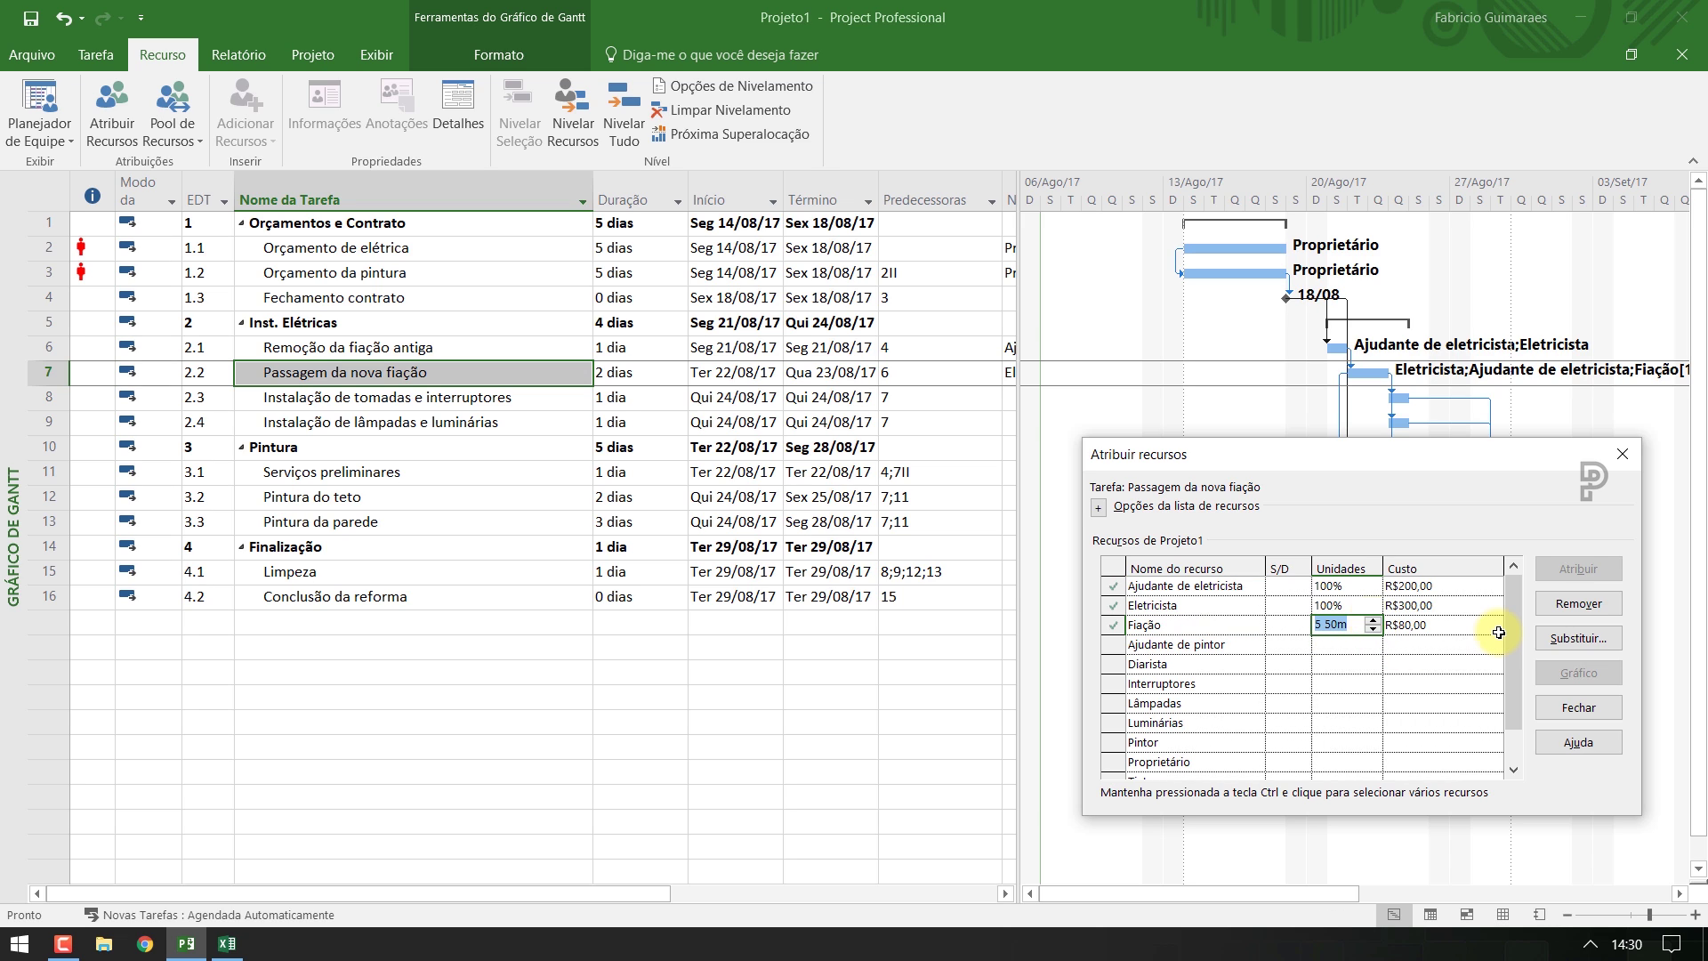
pyautogui.press('Return')
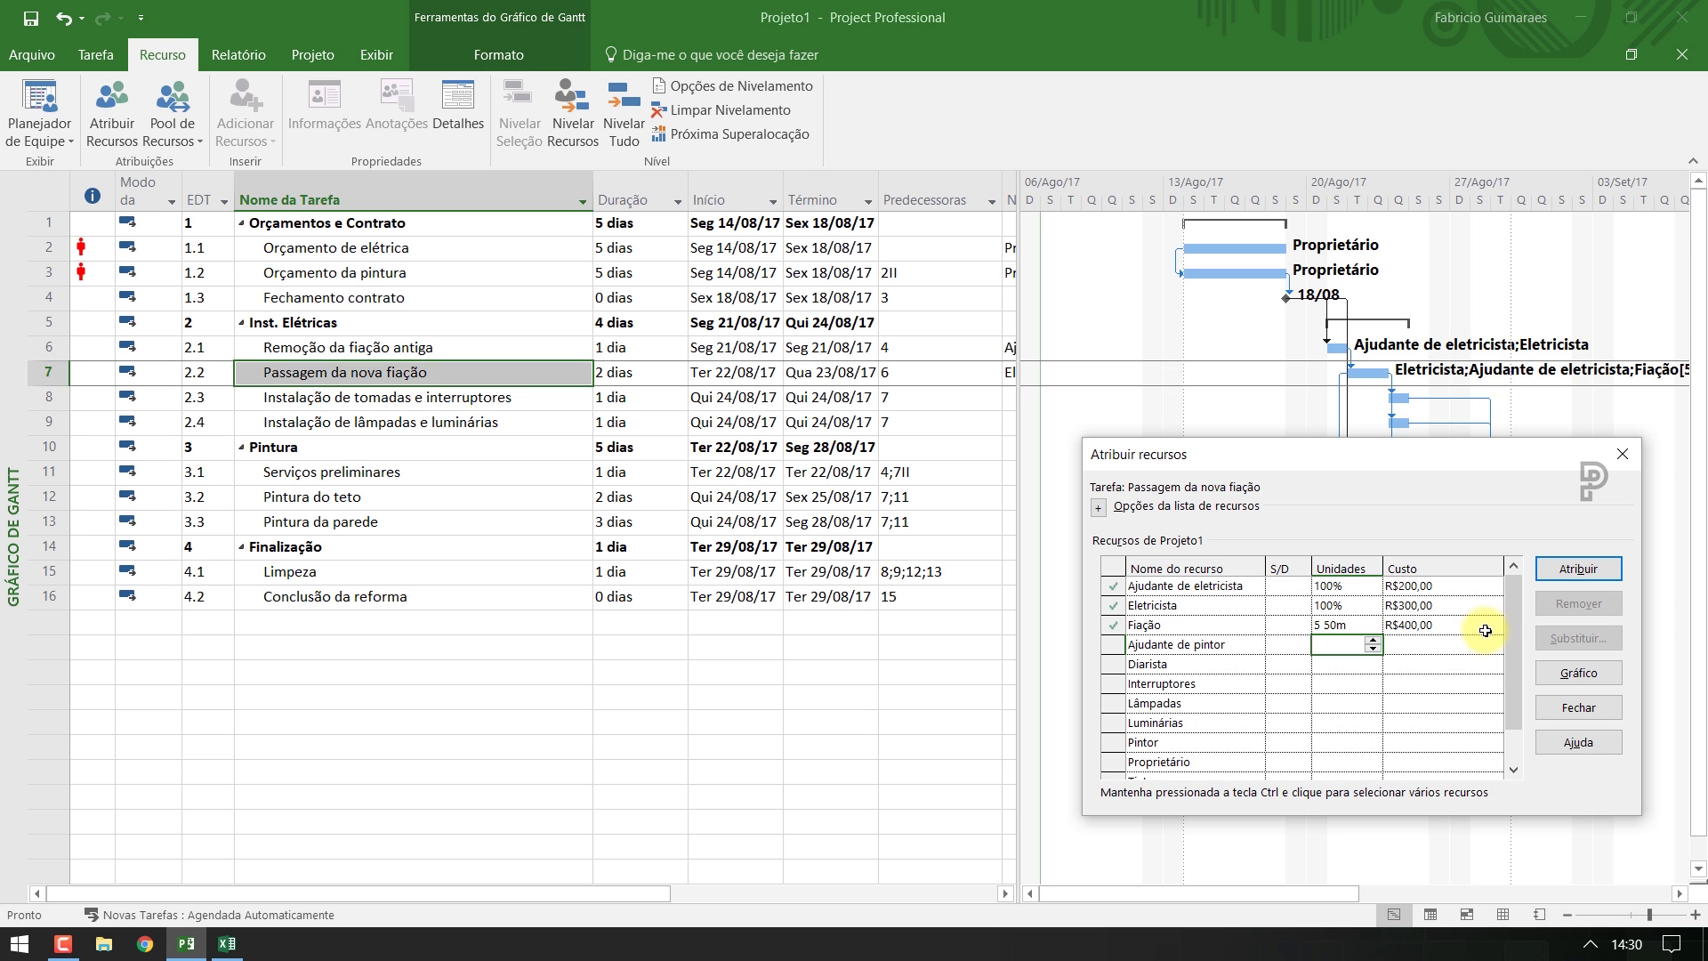
# Consult the assignment list in Excel and assign Eletricista and Ajudante de eletricista to the Project task Instalação de tomadas e interruptores
pyautogui.click(227, 945)
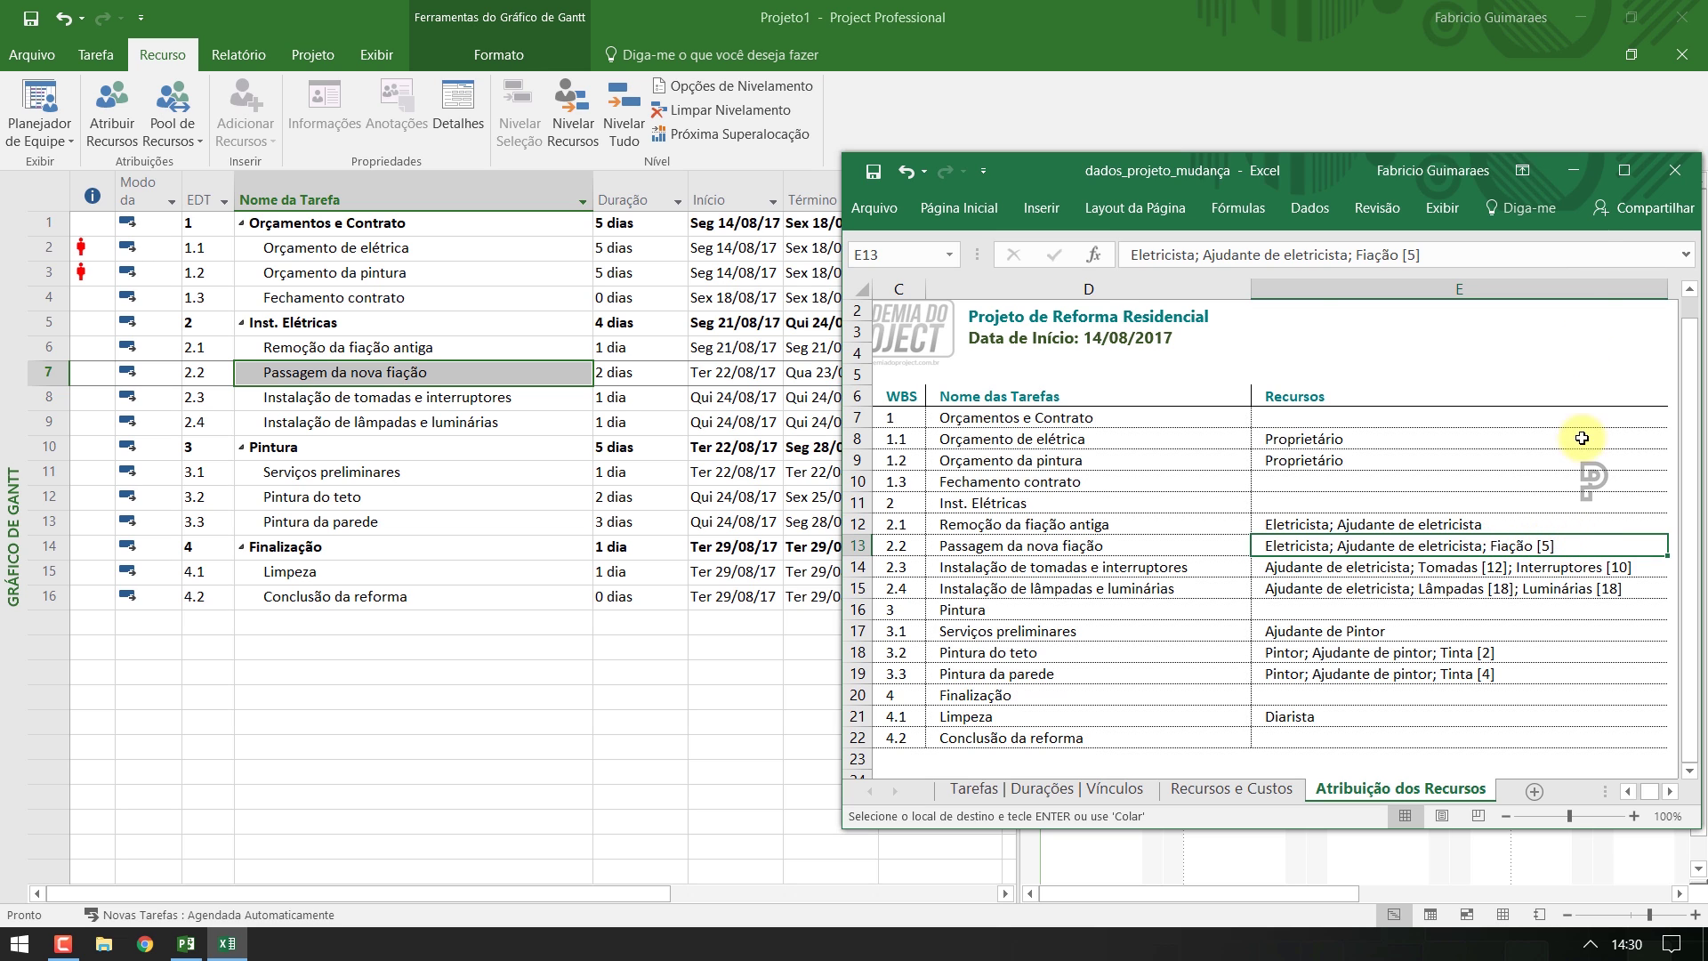
pyautogui.click(1574, 170)
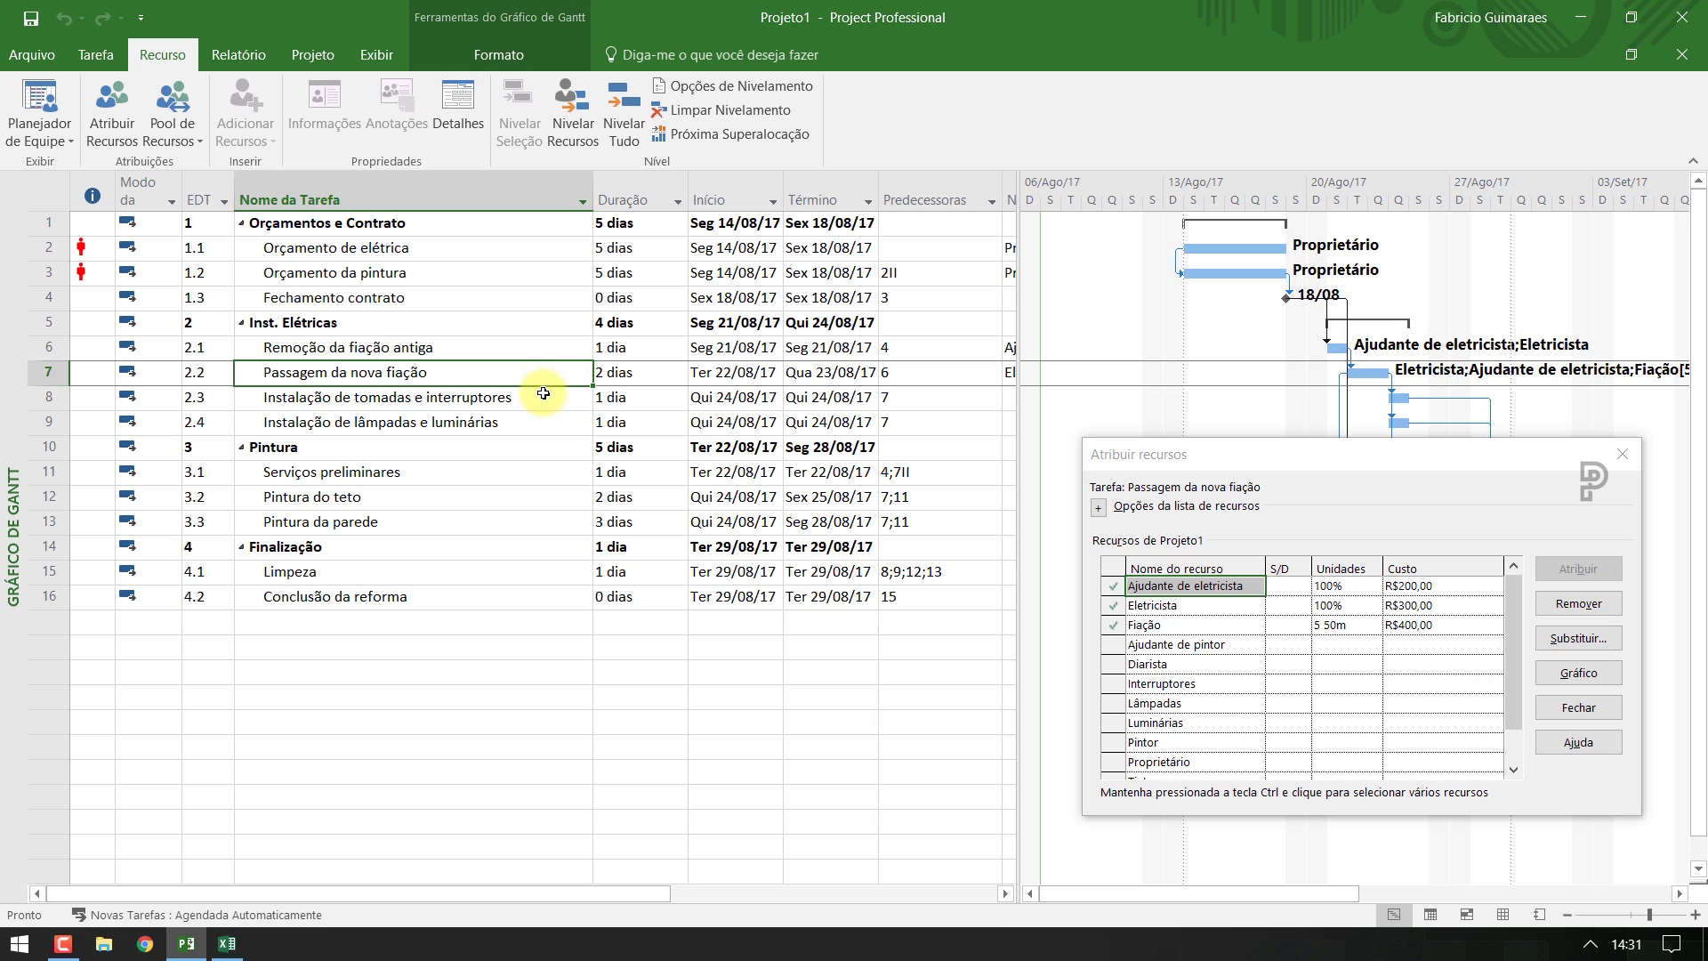
pyautogui.click(544, 394)
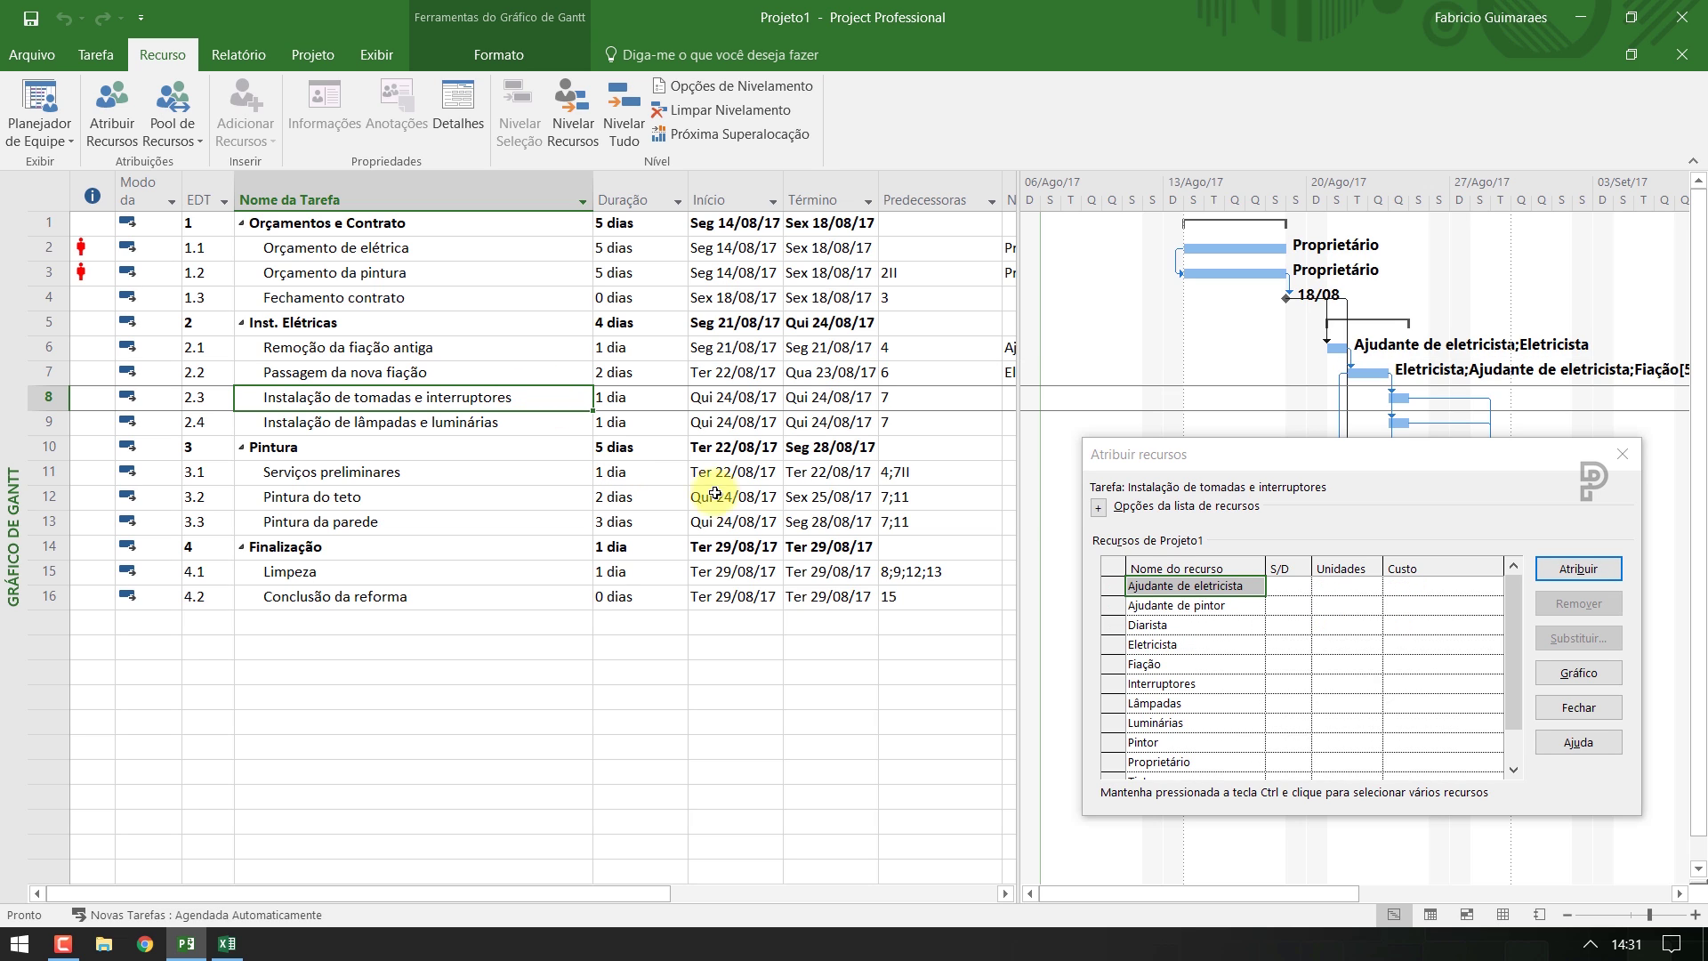
pyautogui.click(1152, 644)
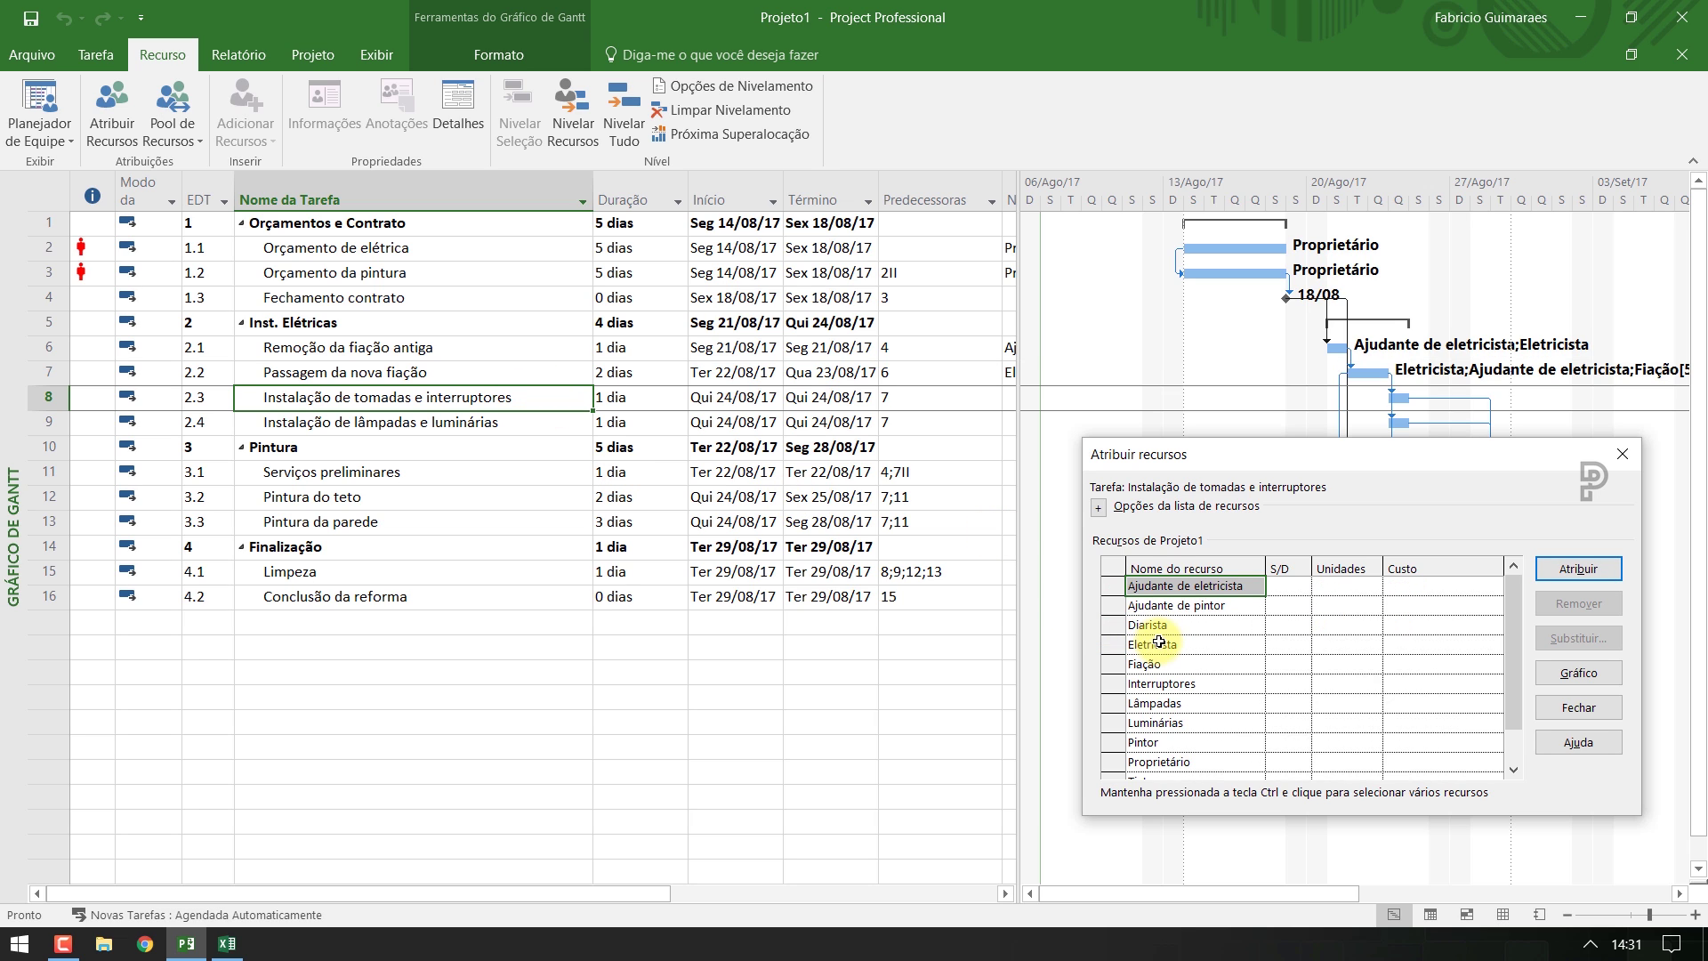
pyautogui.click(1592, 569)
pyautogui.click(1242, 606)
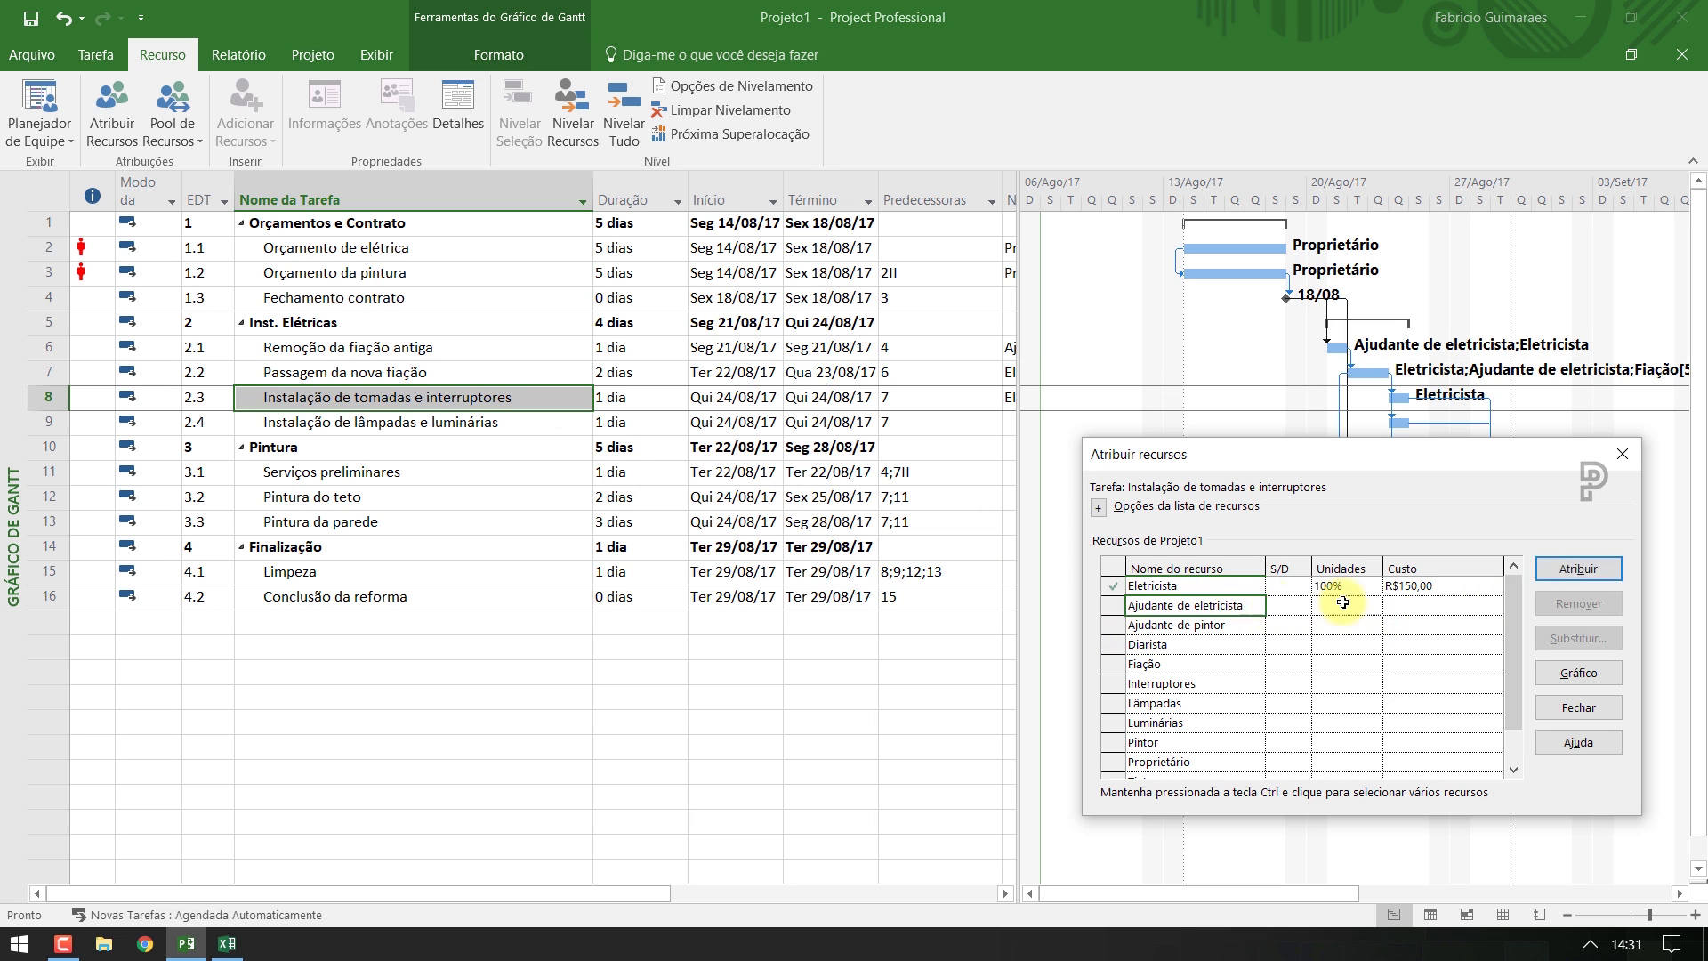
pyautogui.click(1565, 574)
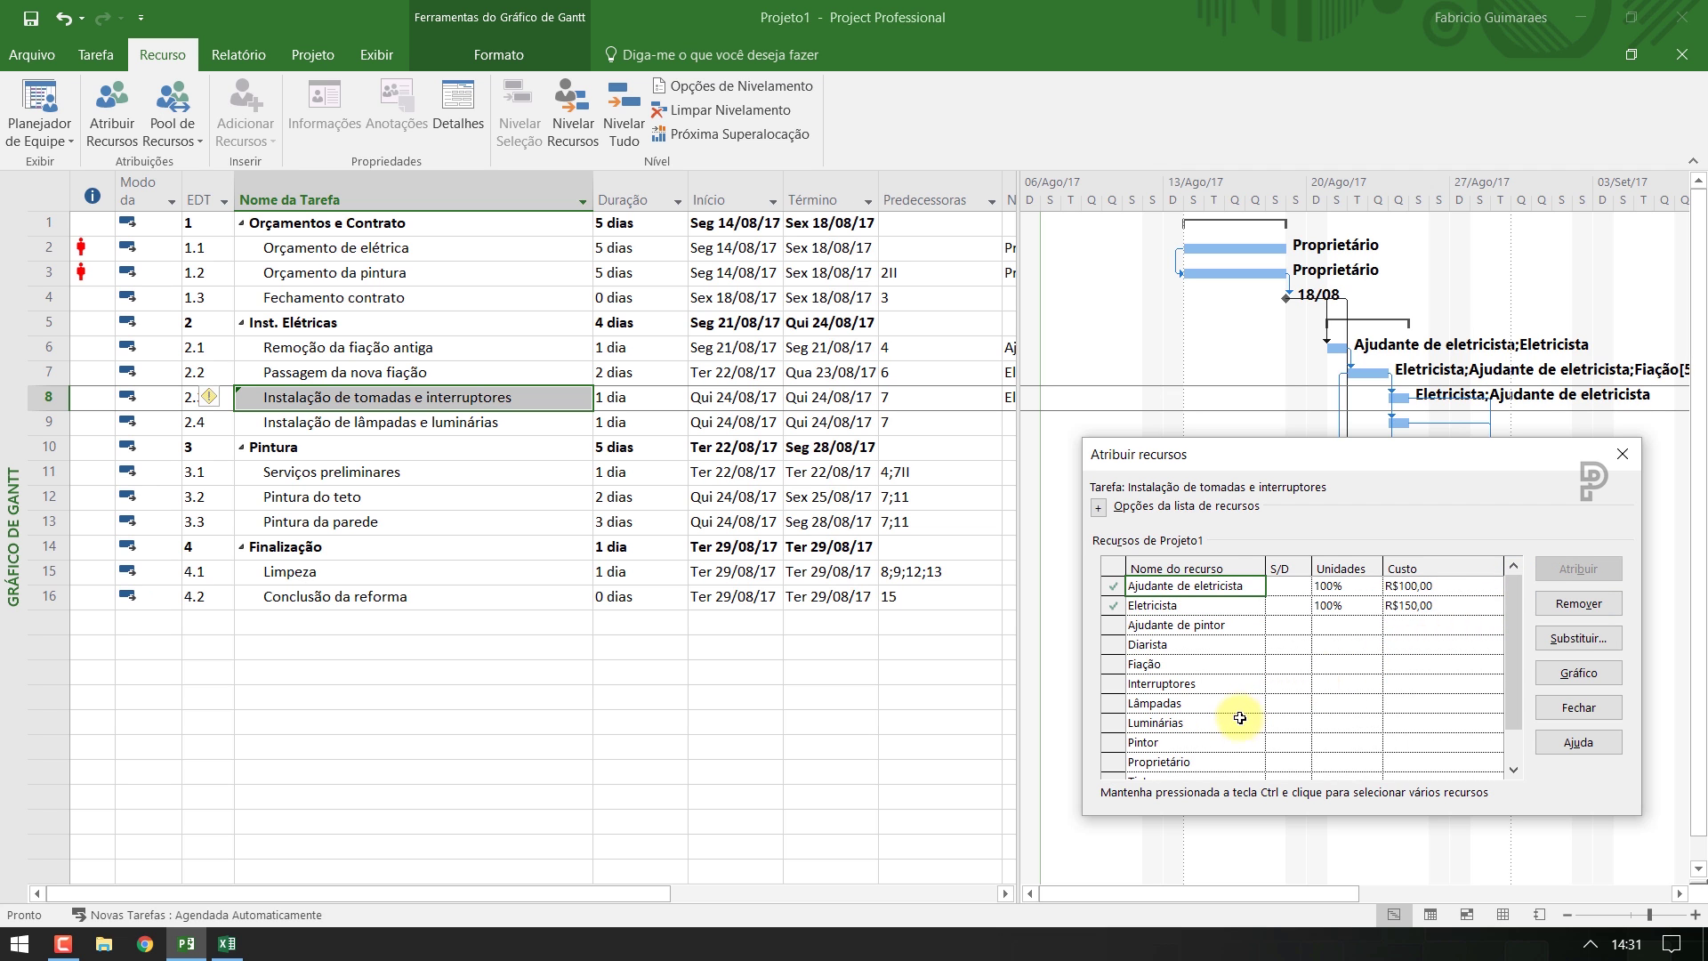
# Check the material quantities in the Excel assignment list and assign 10 units of Interruptores to the Project task Instalação de tomadas e interruptores
pyautogui.click(227, 944)
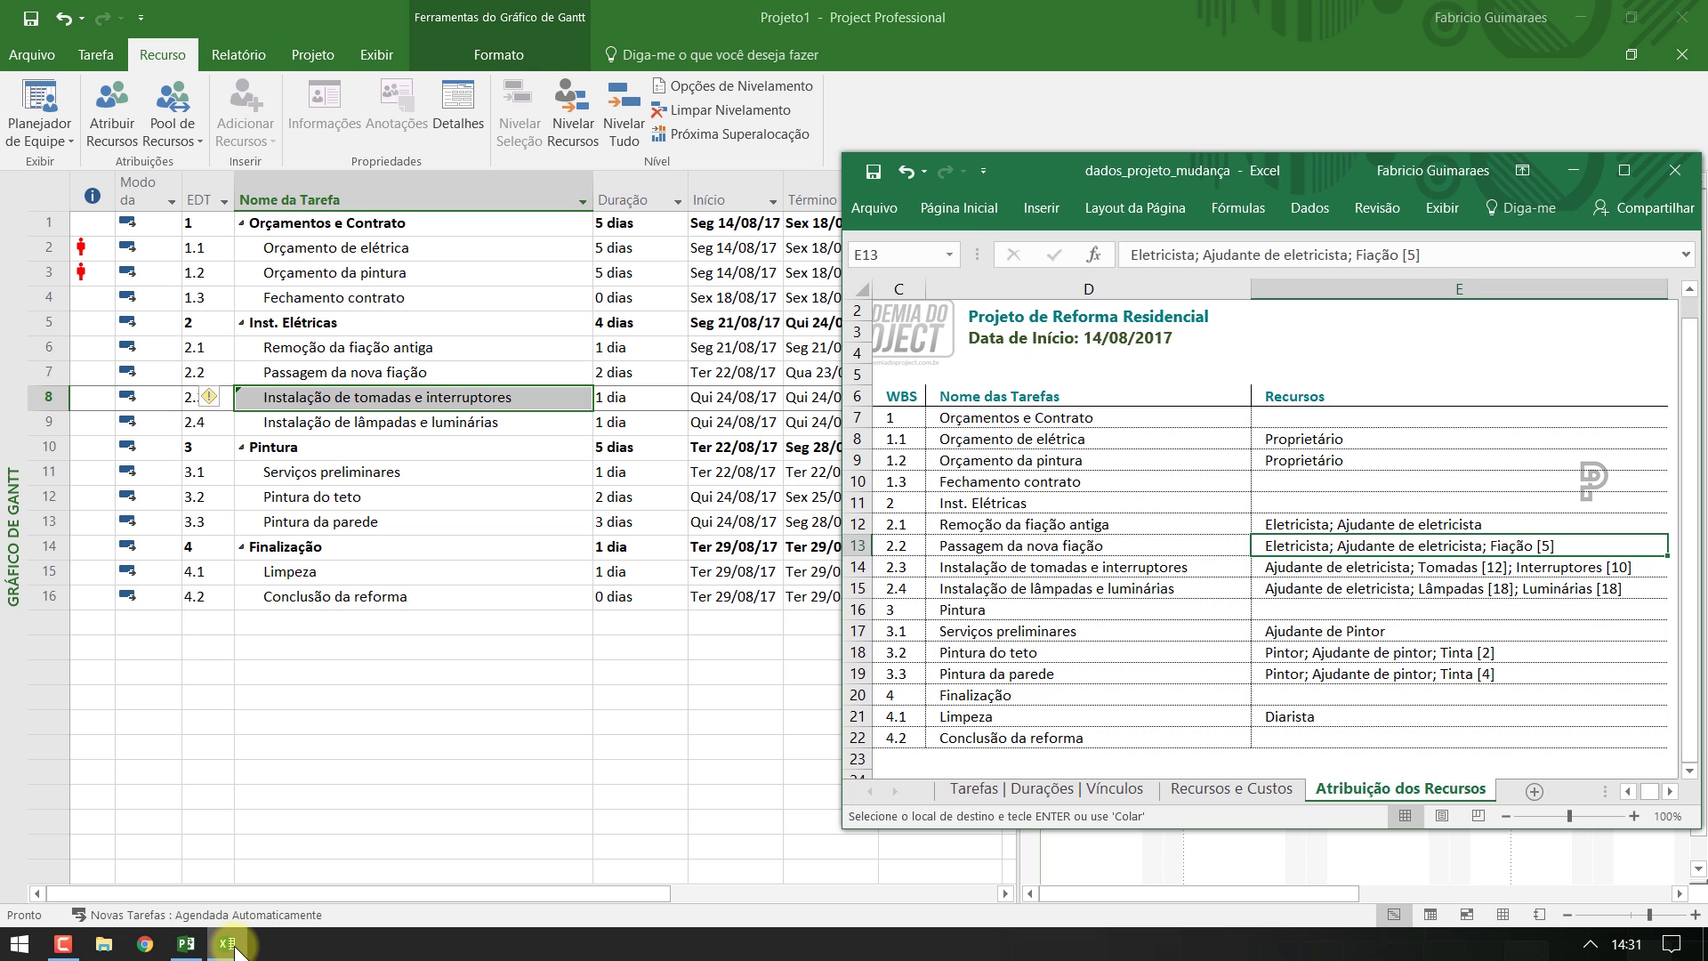
pyautogui.click(186, 944)
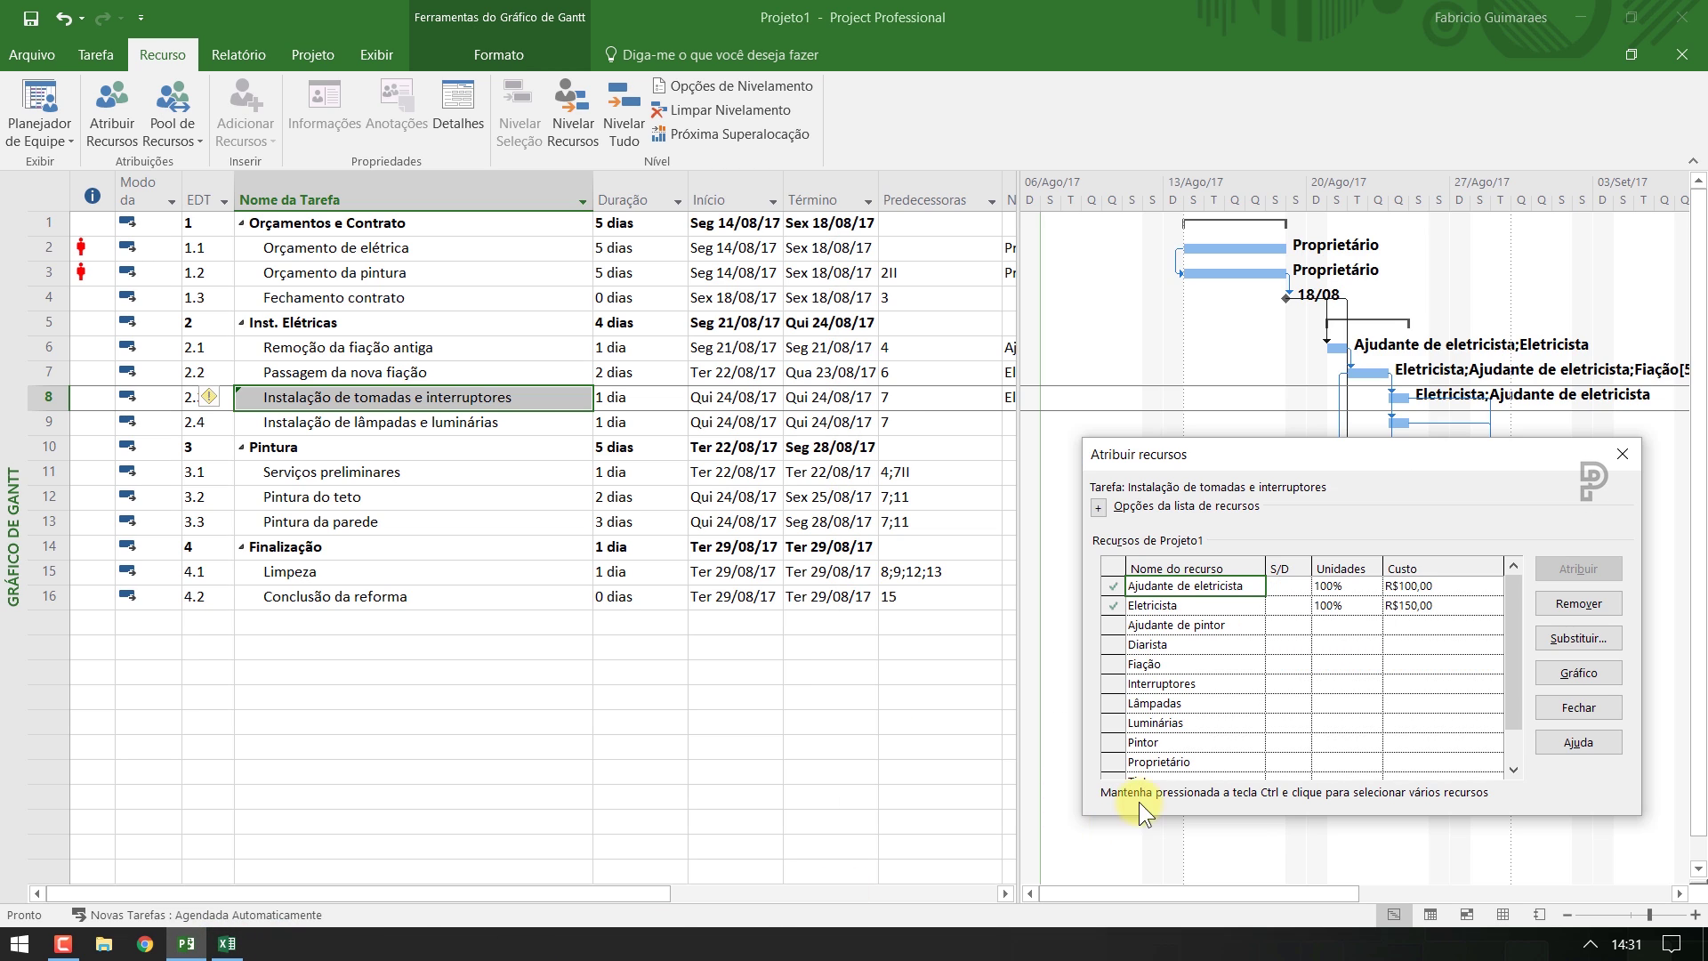
pyautogui.click(1212, 683)
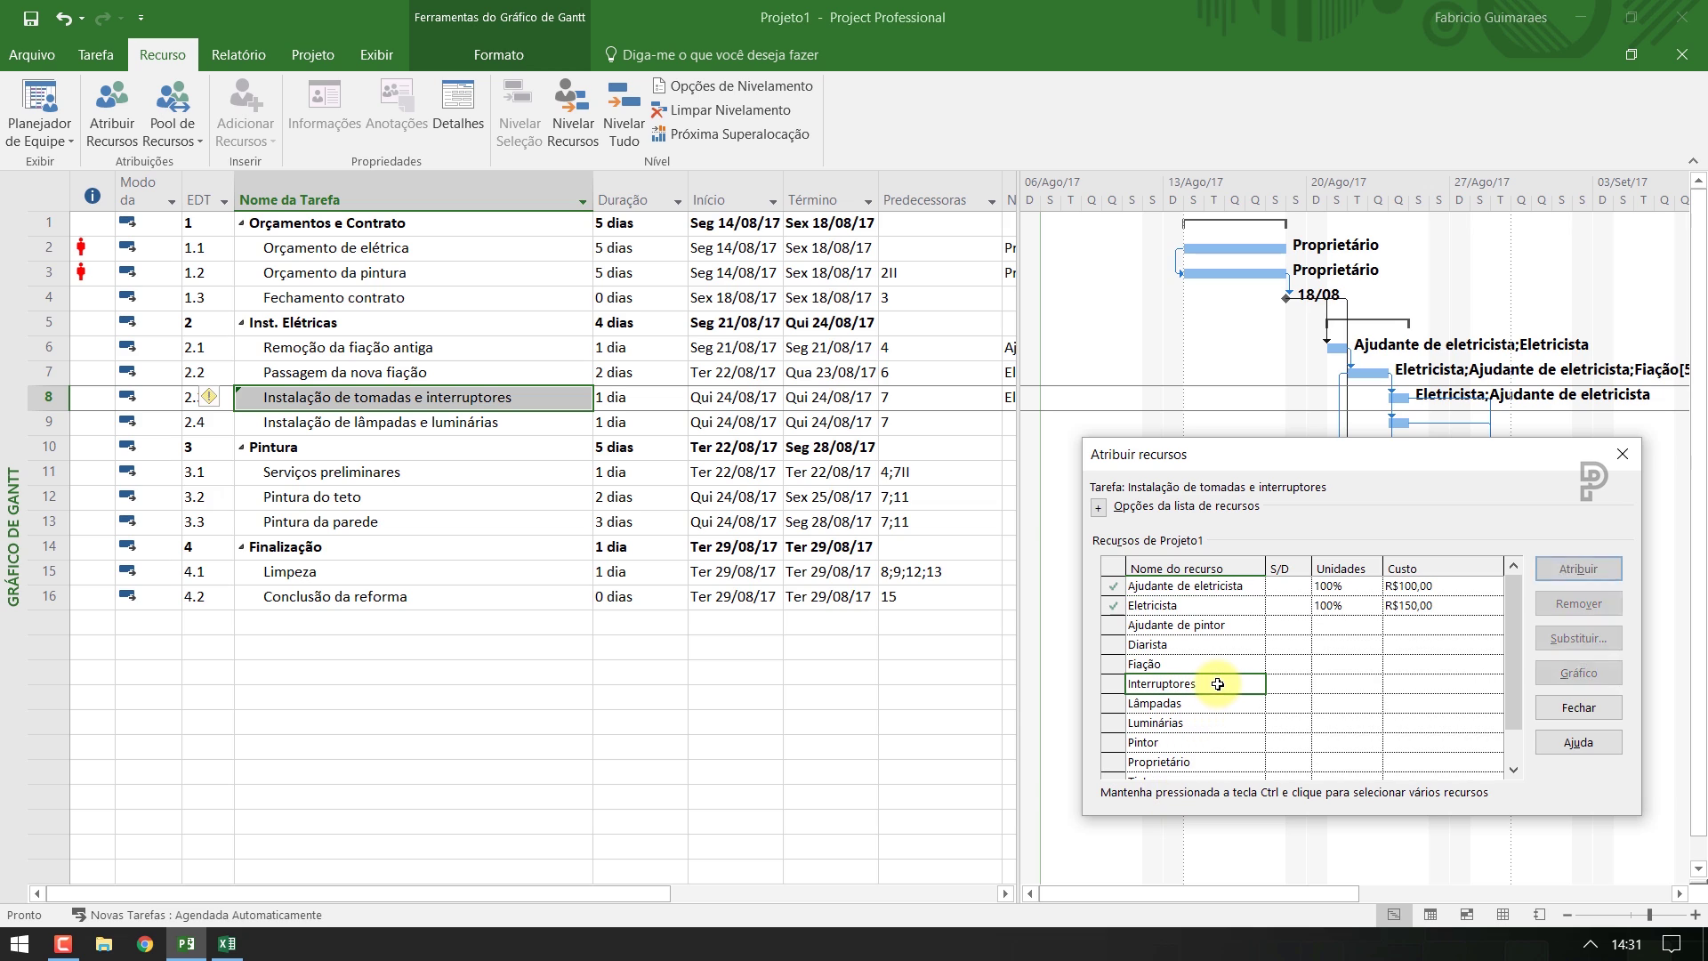
pyautogui.click(1346, 686)
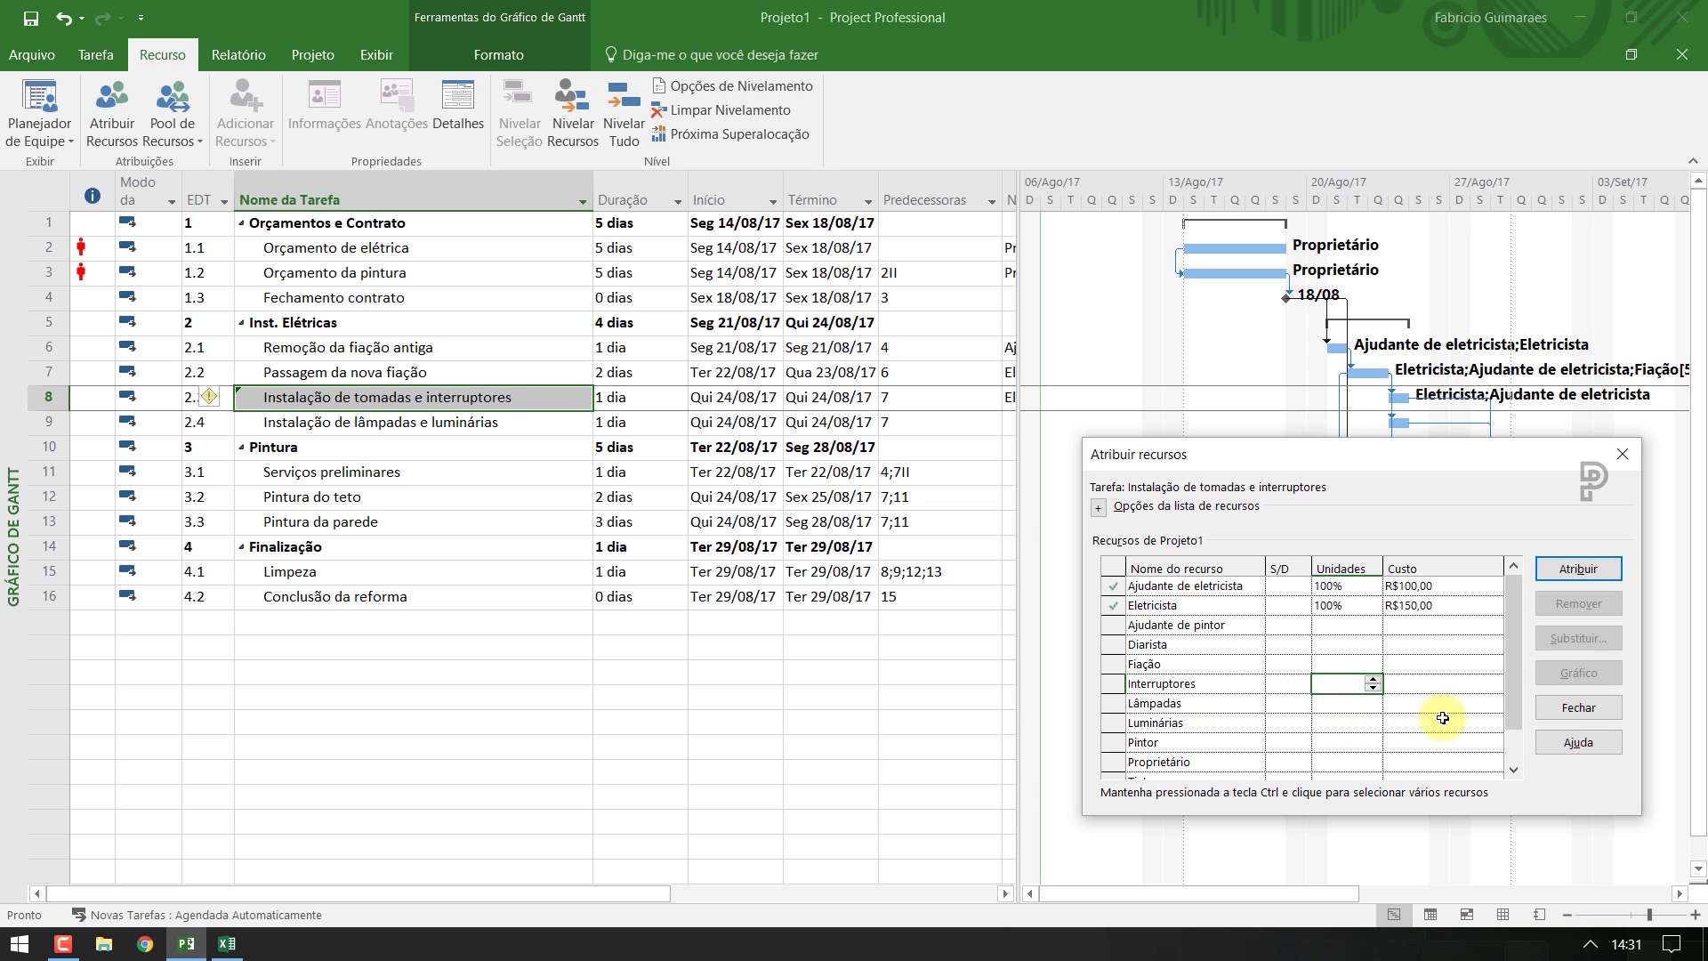
pyautogui.write('10')
pyautogui.press('Return')
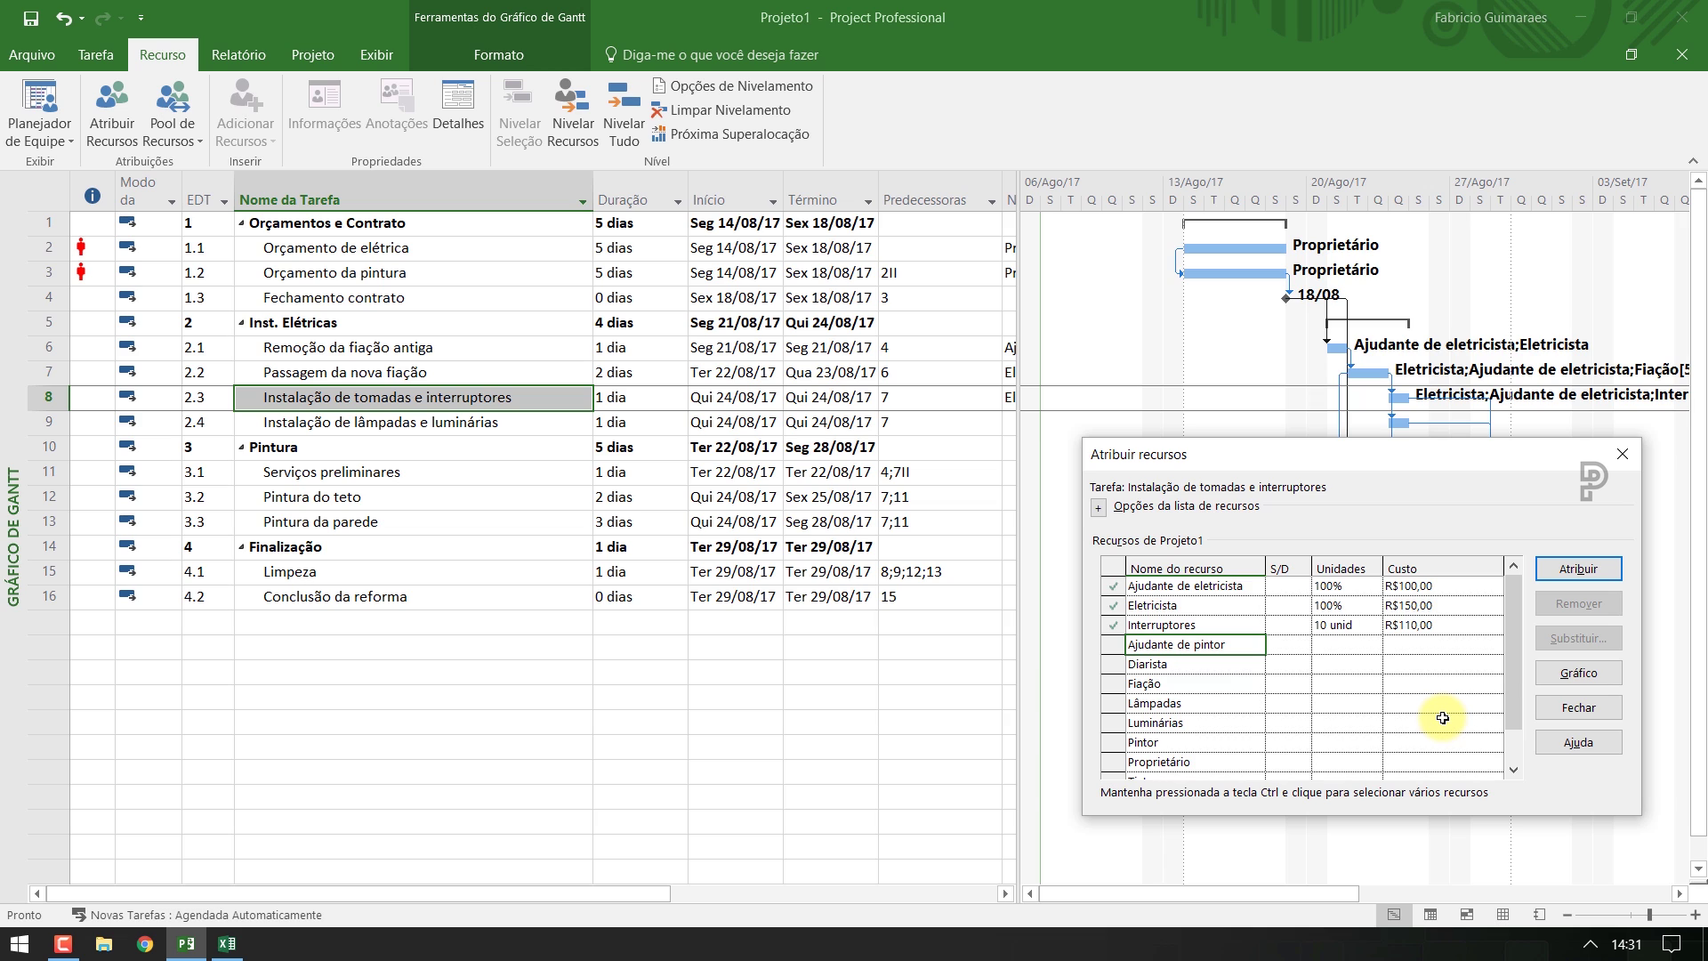
# Assign 12 units of the Tomadas material to the task Instalação de tomadas e interruptores
pyautogui.scroll(-1, 1518, 712)
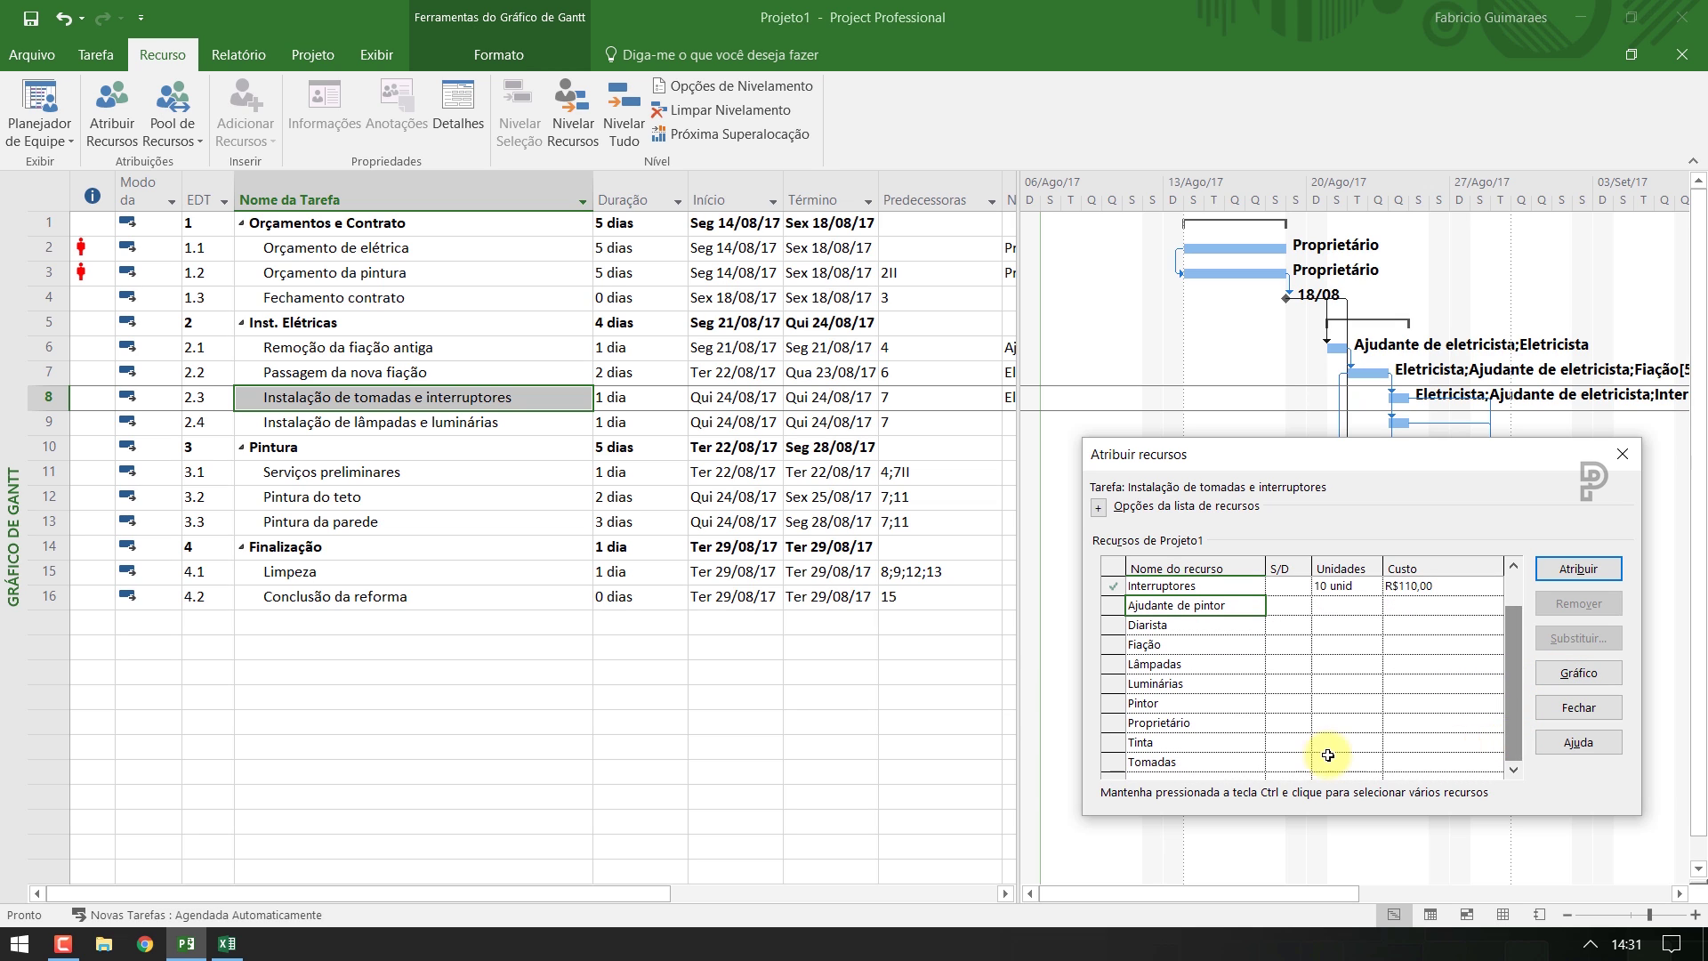
pyautogui.click(1335, 763)
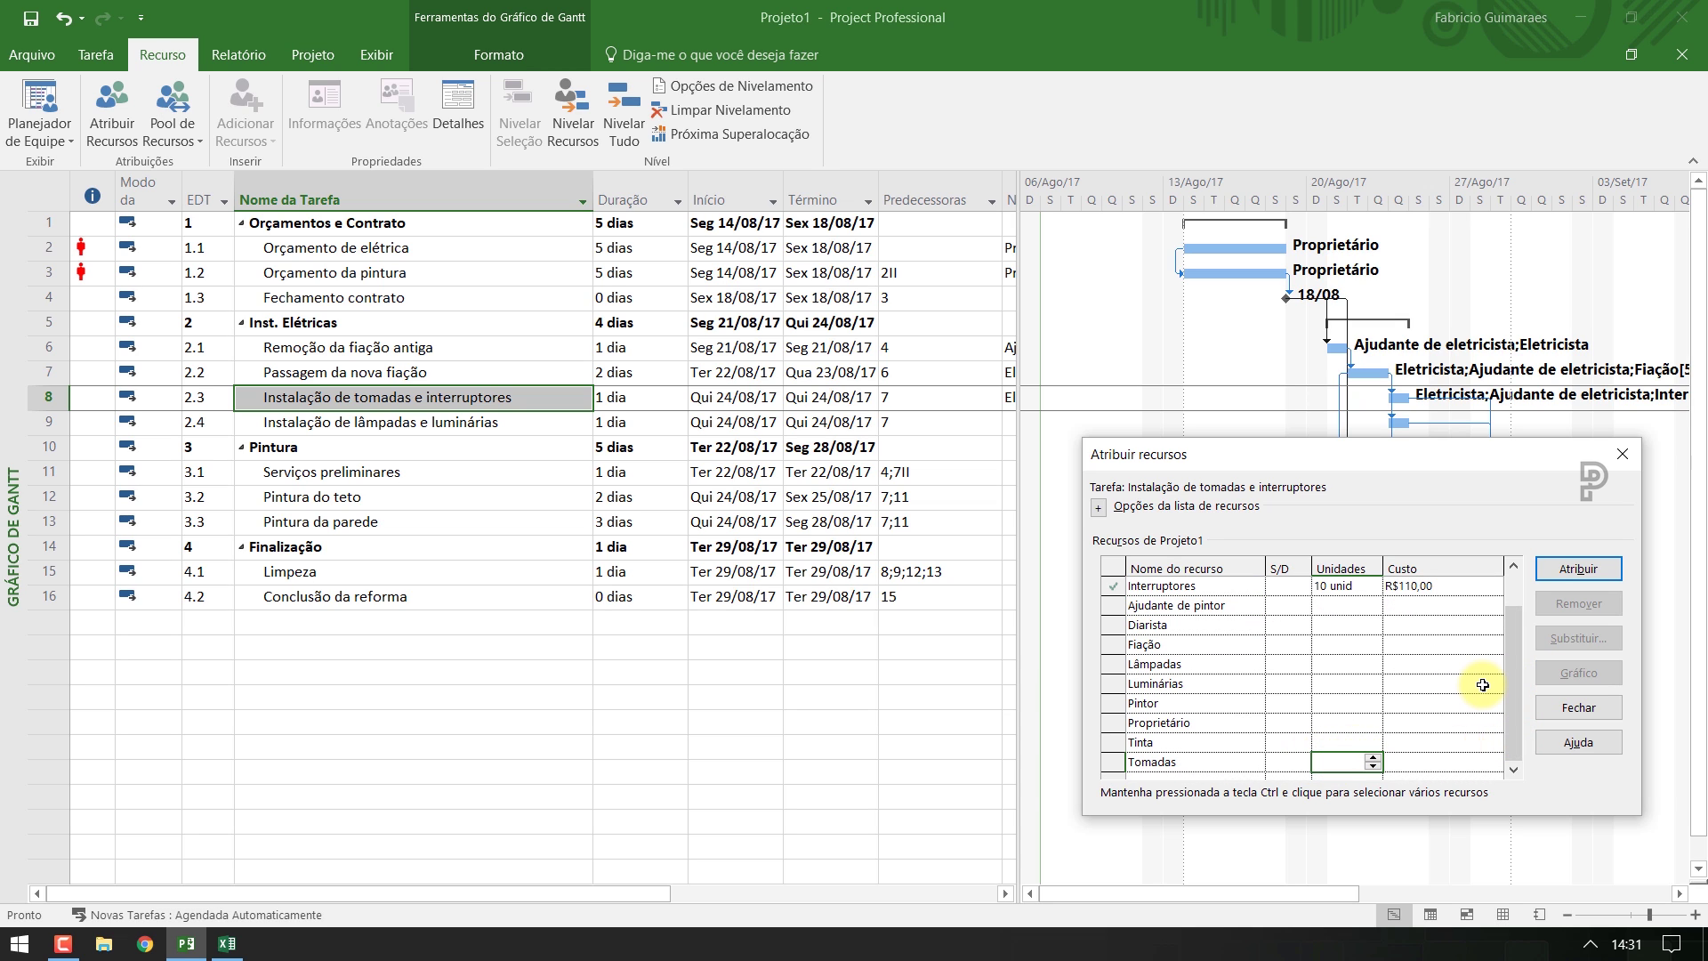
pyautogui.press('Return')
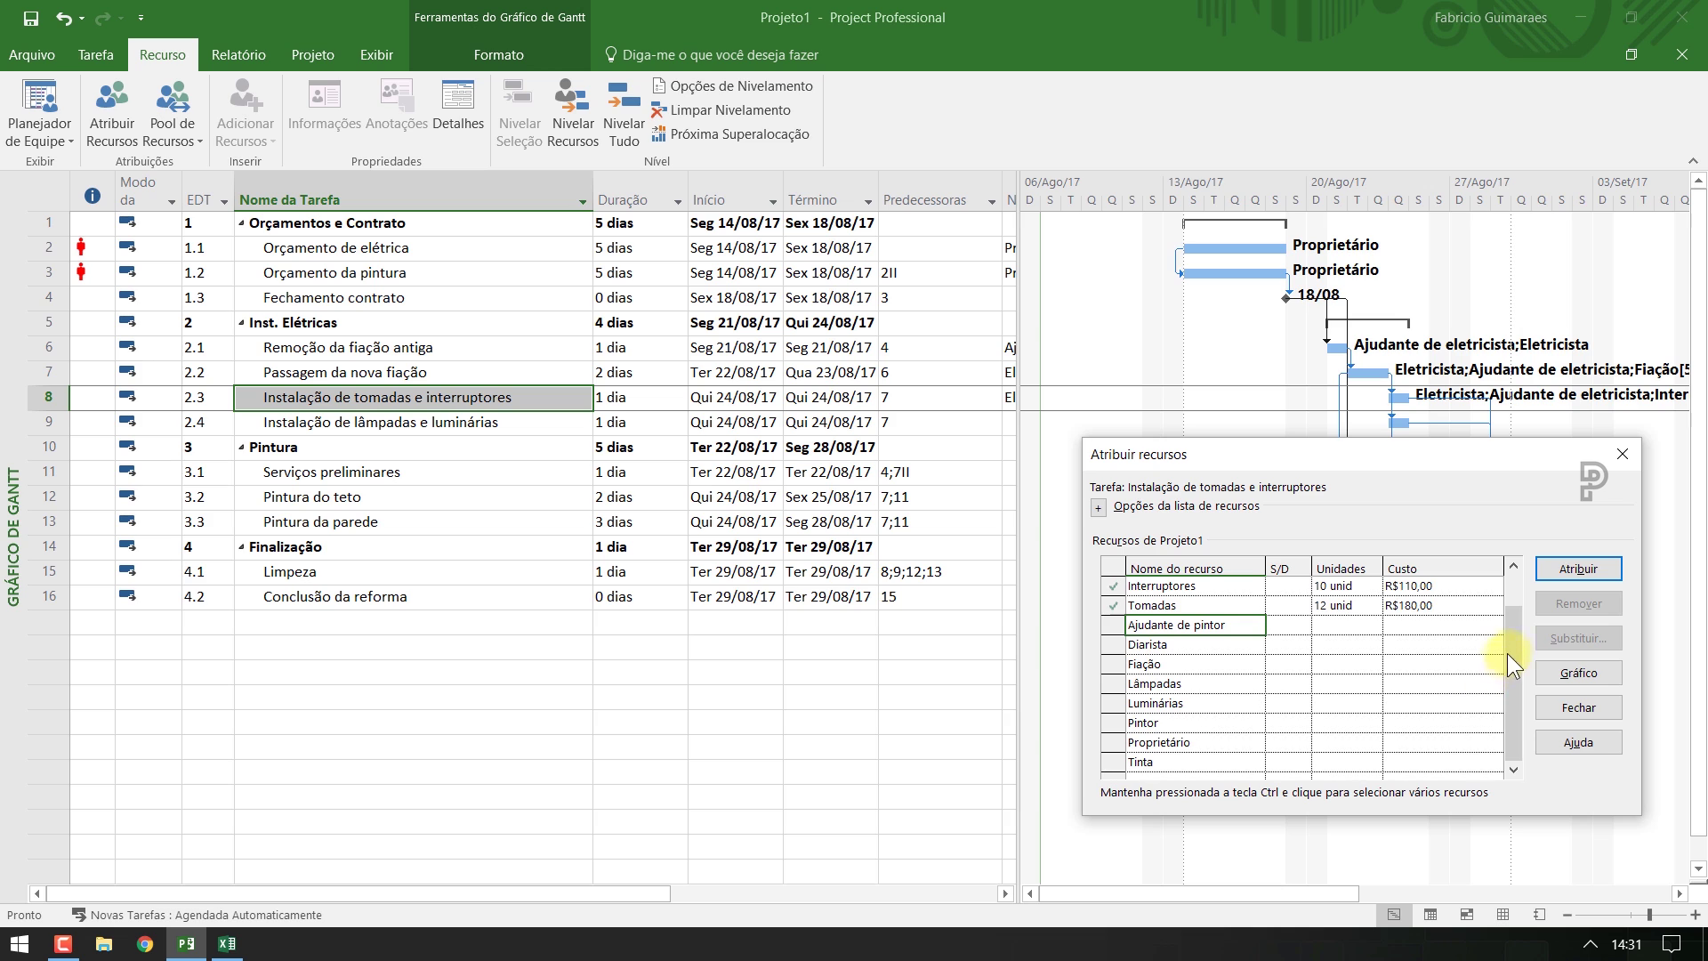
# Assign Eletricista and Ajudante de eletricista to the task Instalação de lâmpadas e luminárias
pyautogui.scroll(2, 1512, 596)
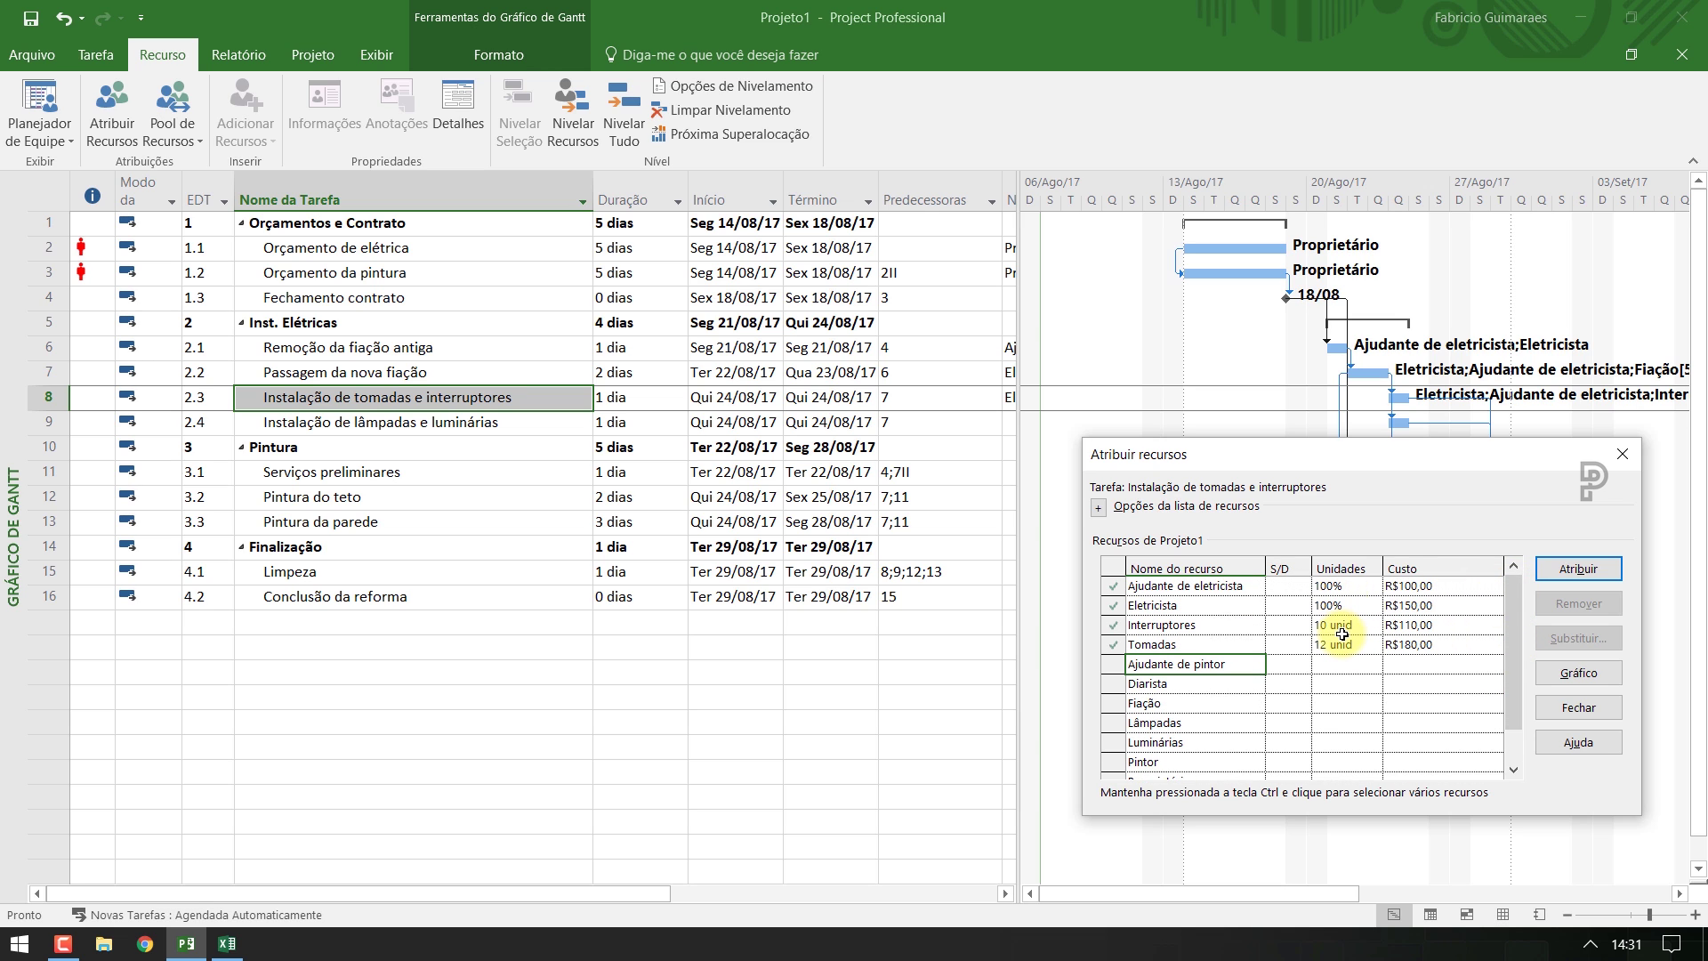
pyautogui.click(549, 425)
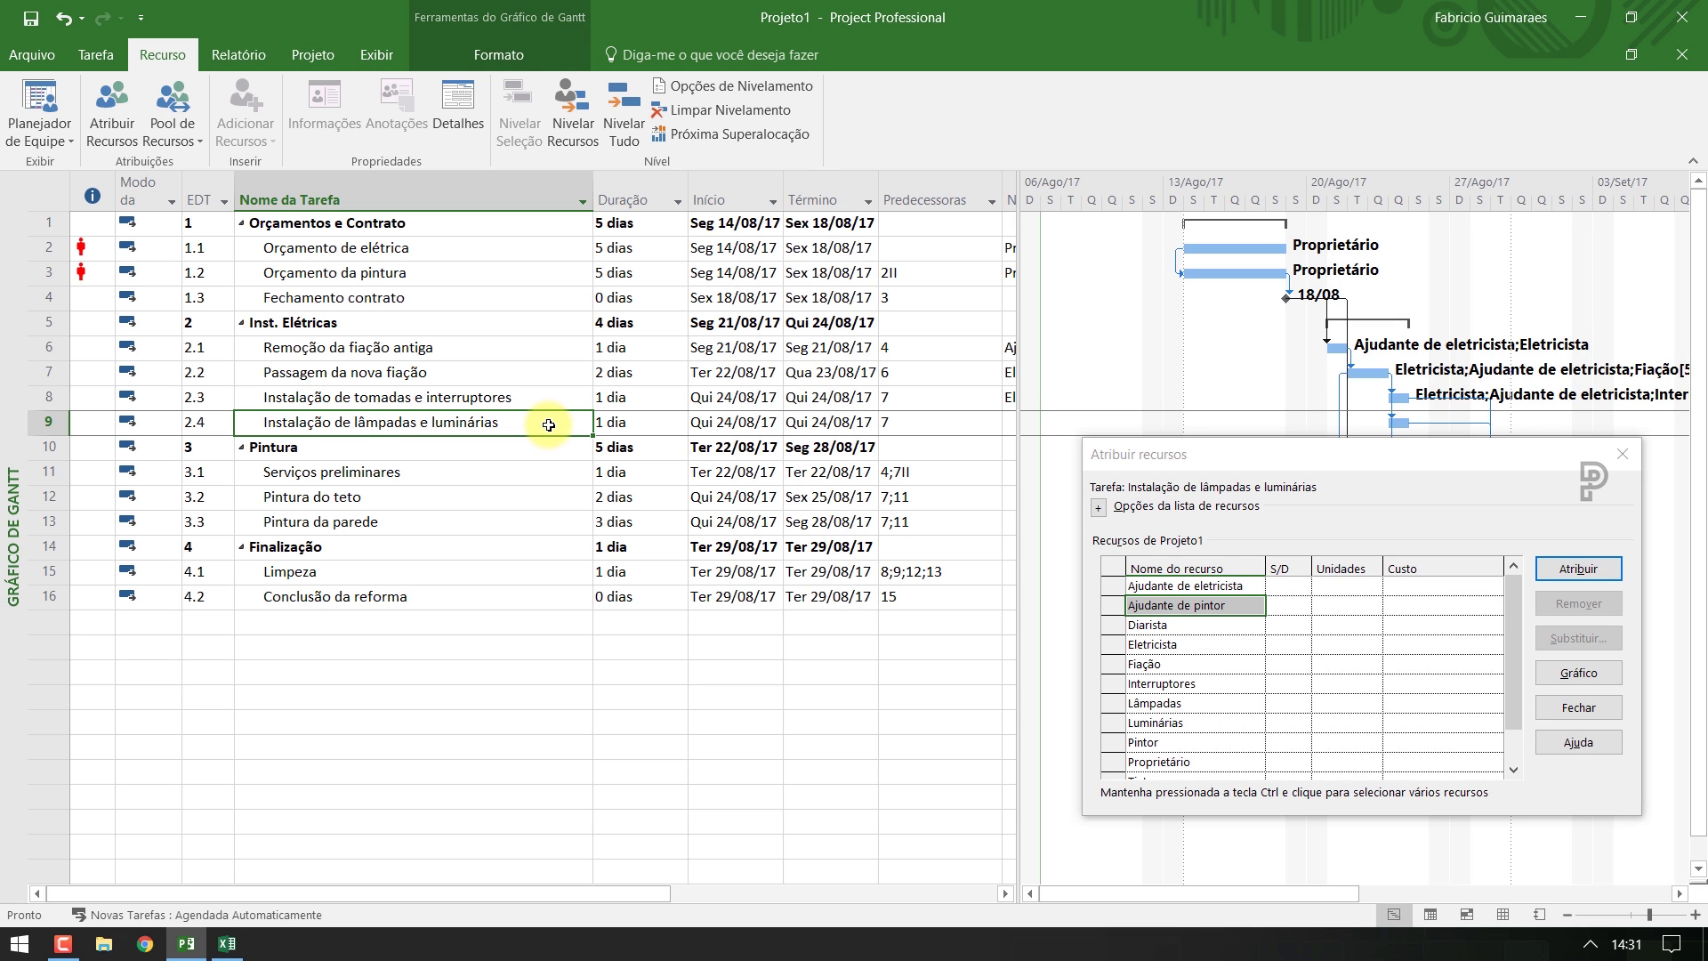
pyautogui.click(1197, 644)
pyautogui.click(1563, 570)
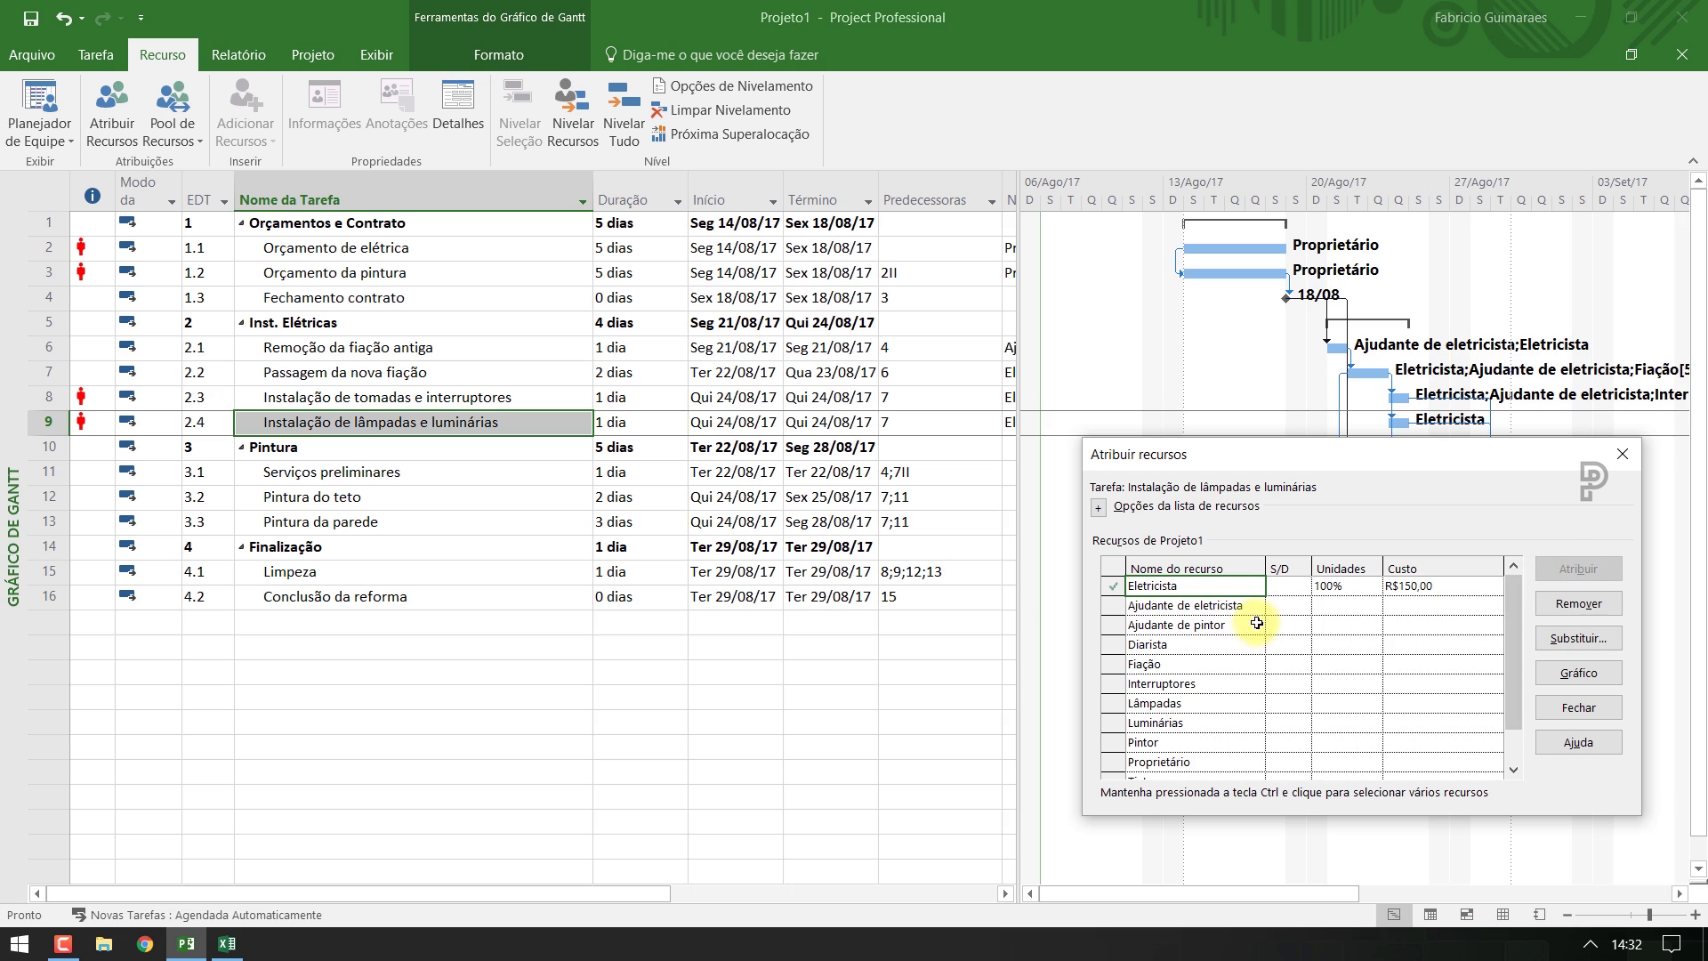
pyautogui.click(1550, 575)
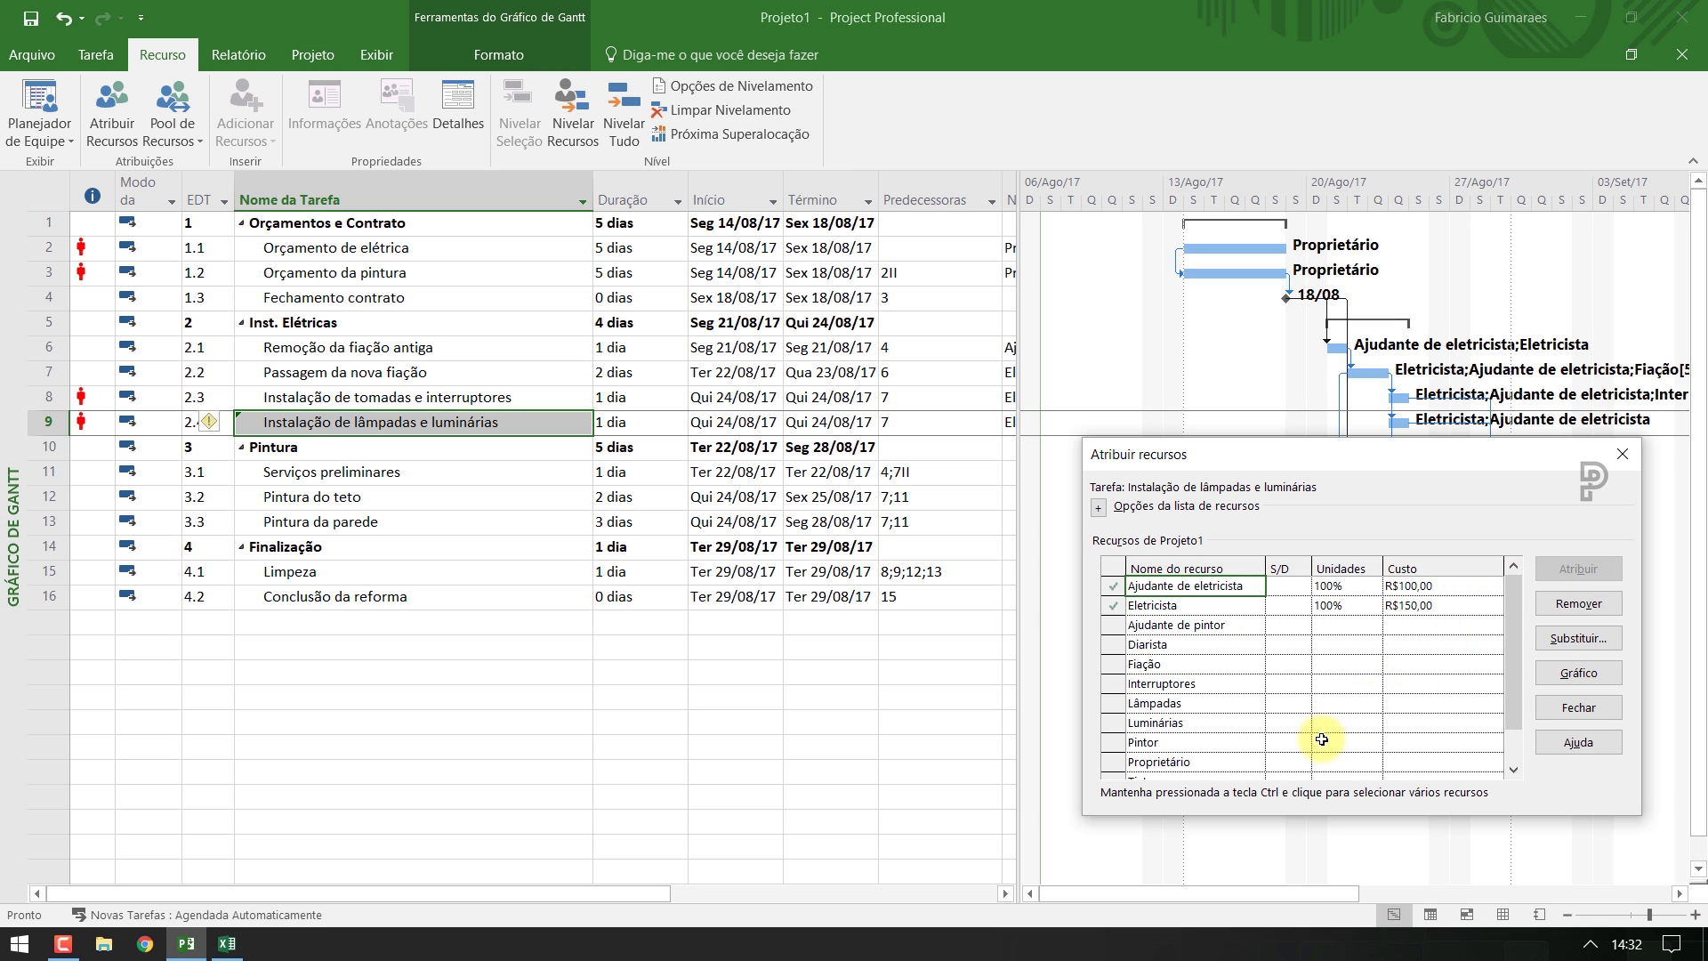
# Check the material quantities in the Excel assignment list and assign 18 Lâmpadas and 18 Luminárias to the Project task Instalação de lâmpadas e luminárias
pyautogui.click(217, 945)
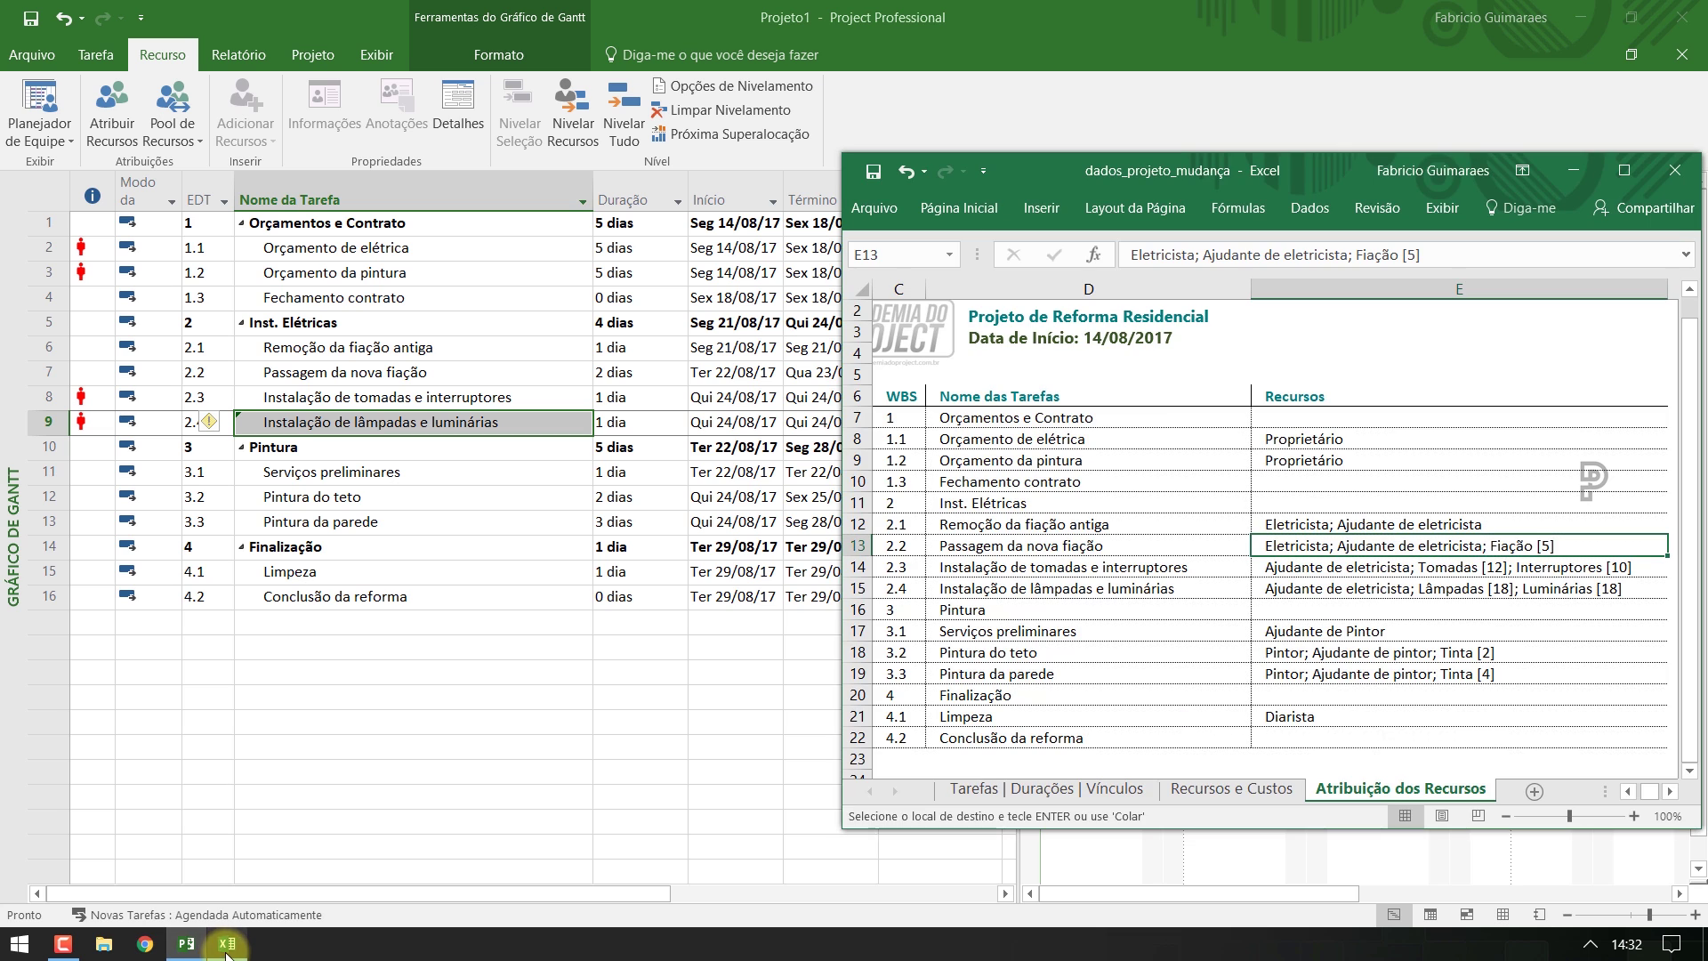
pyautogui.click(1484, 587)
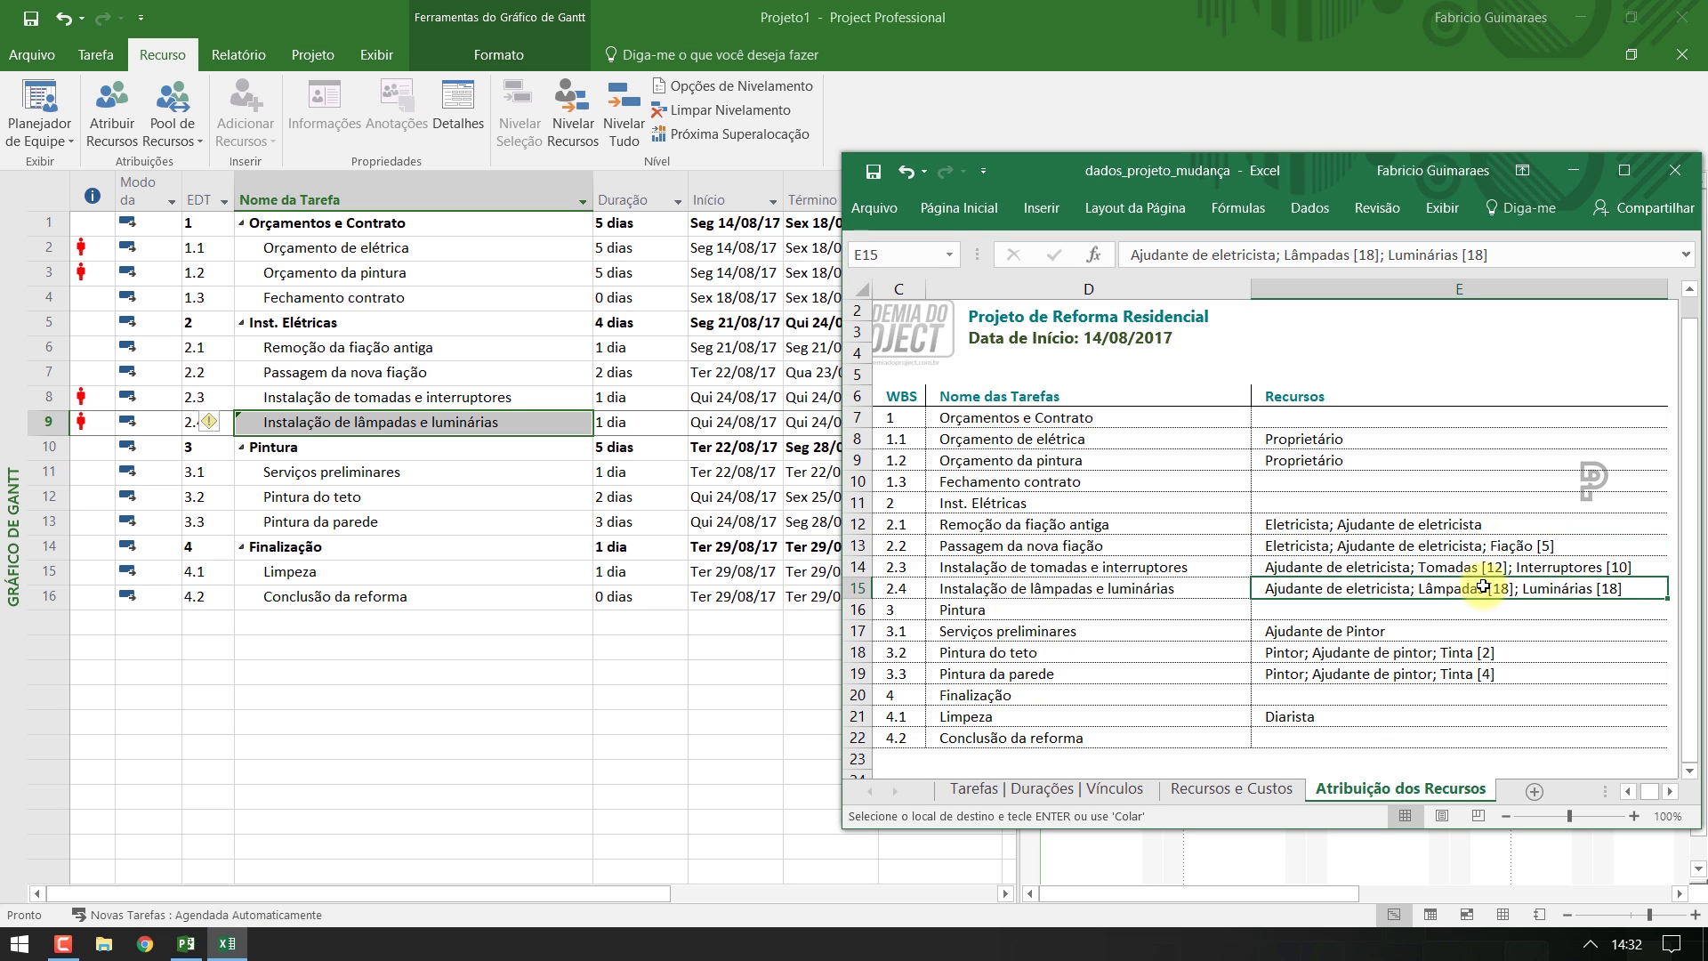
pyautogui.click(186, 944)
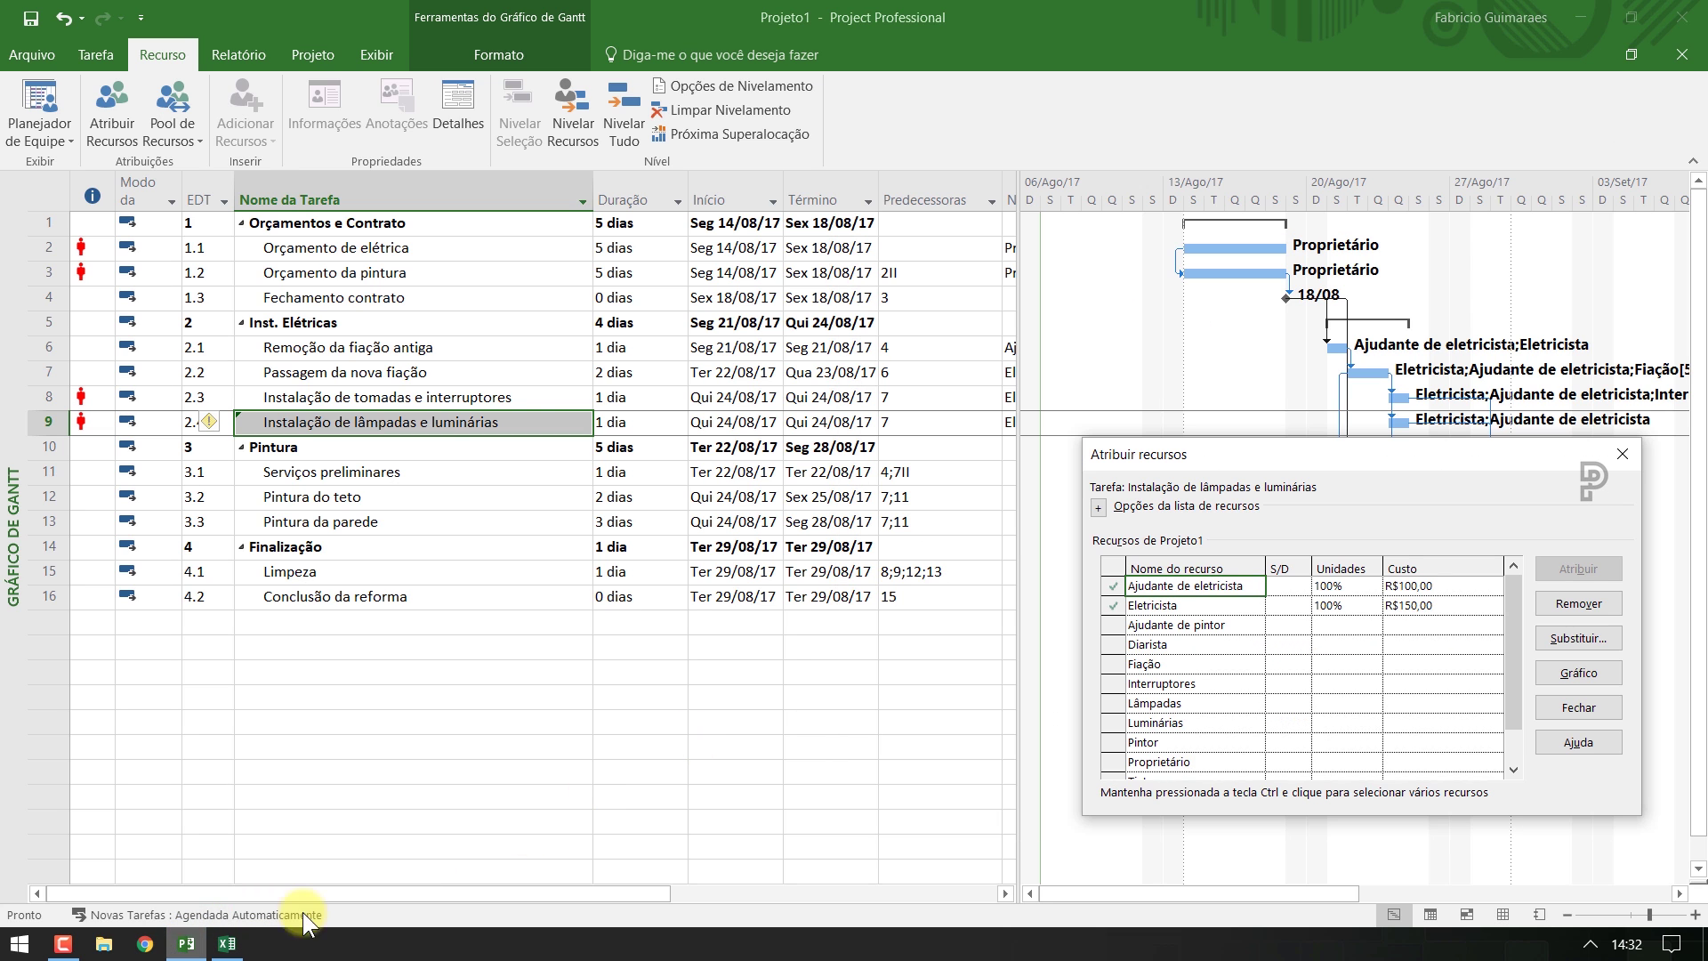
pyautogui.click(1188, 703)
pyautogui.click(1344, 701)
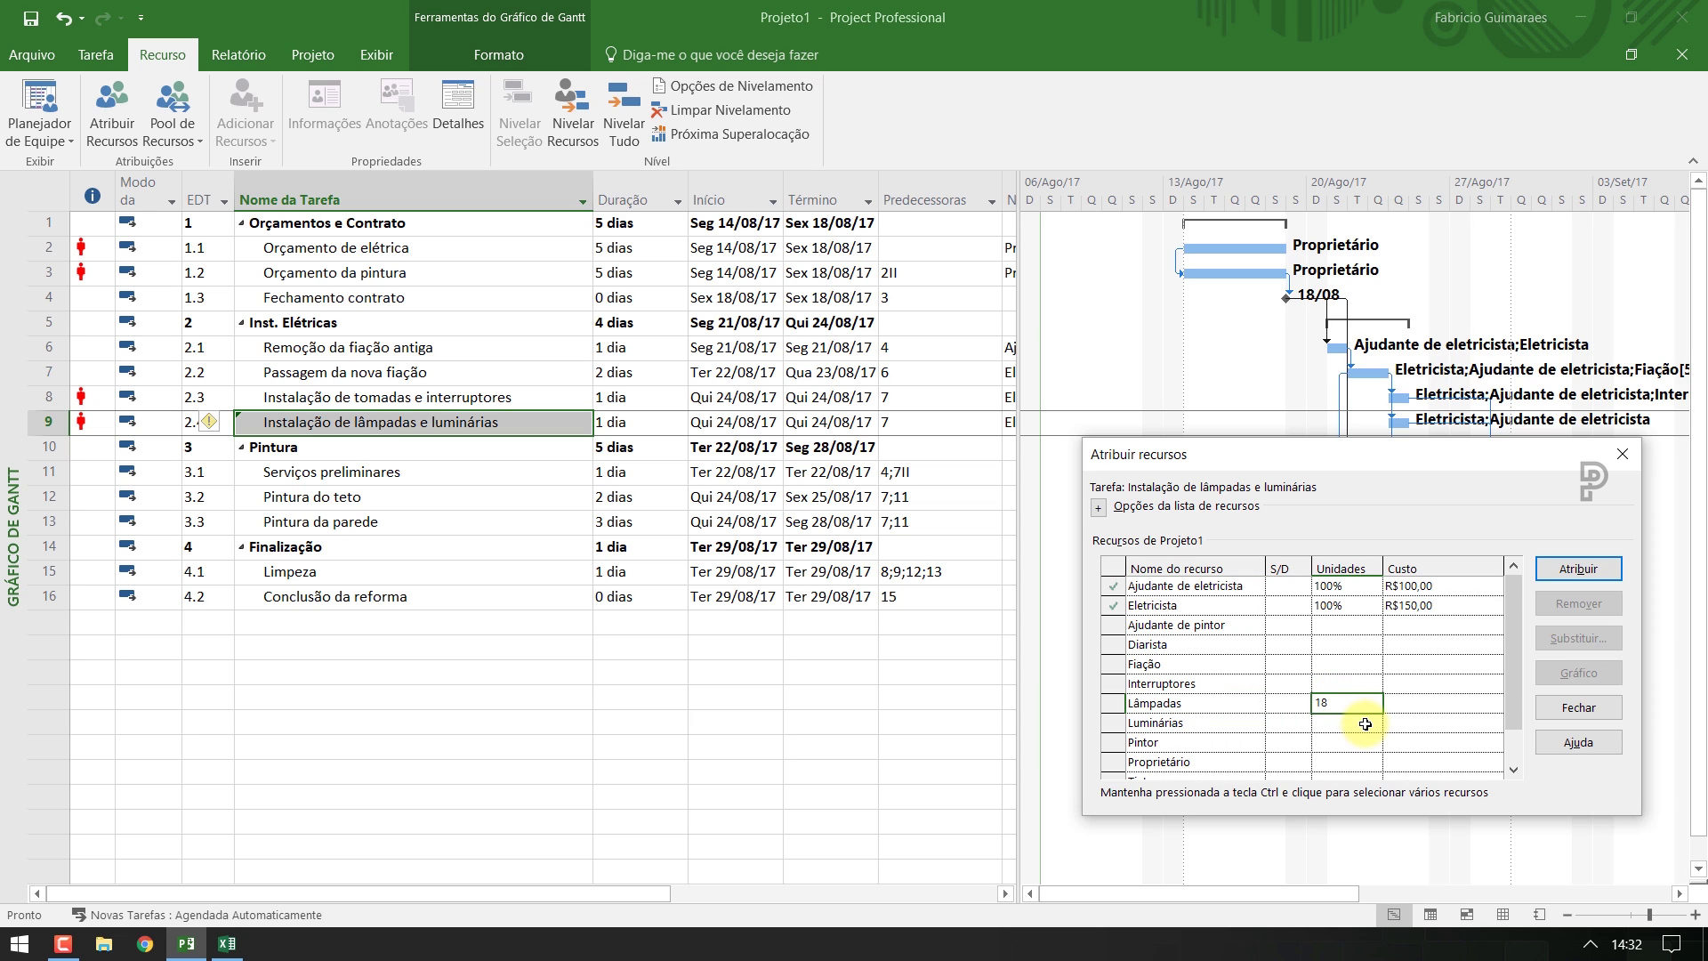
pyautogui.press('Return')
pyautogui.click(1362, 728)
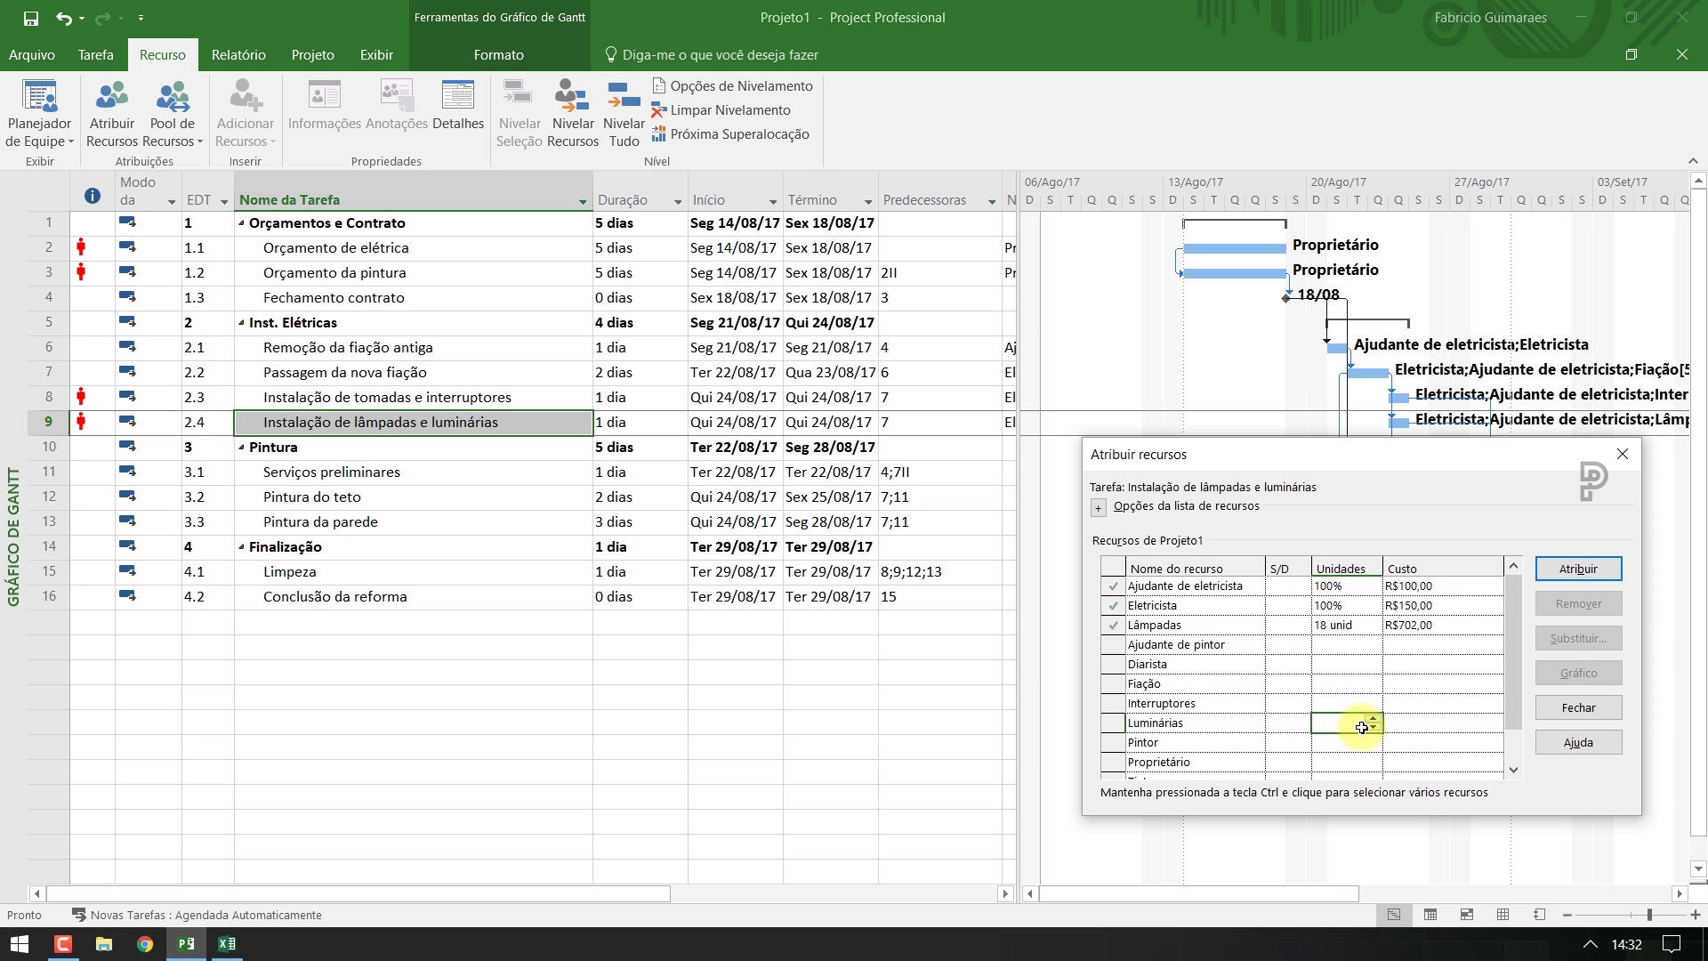
pyautogui.press('Return')
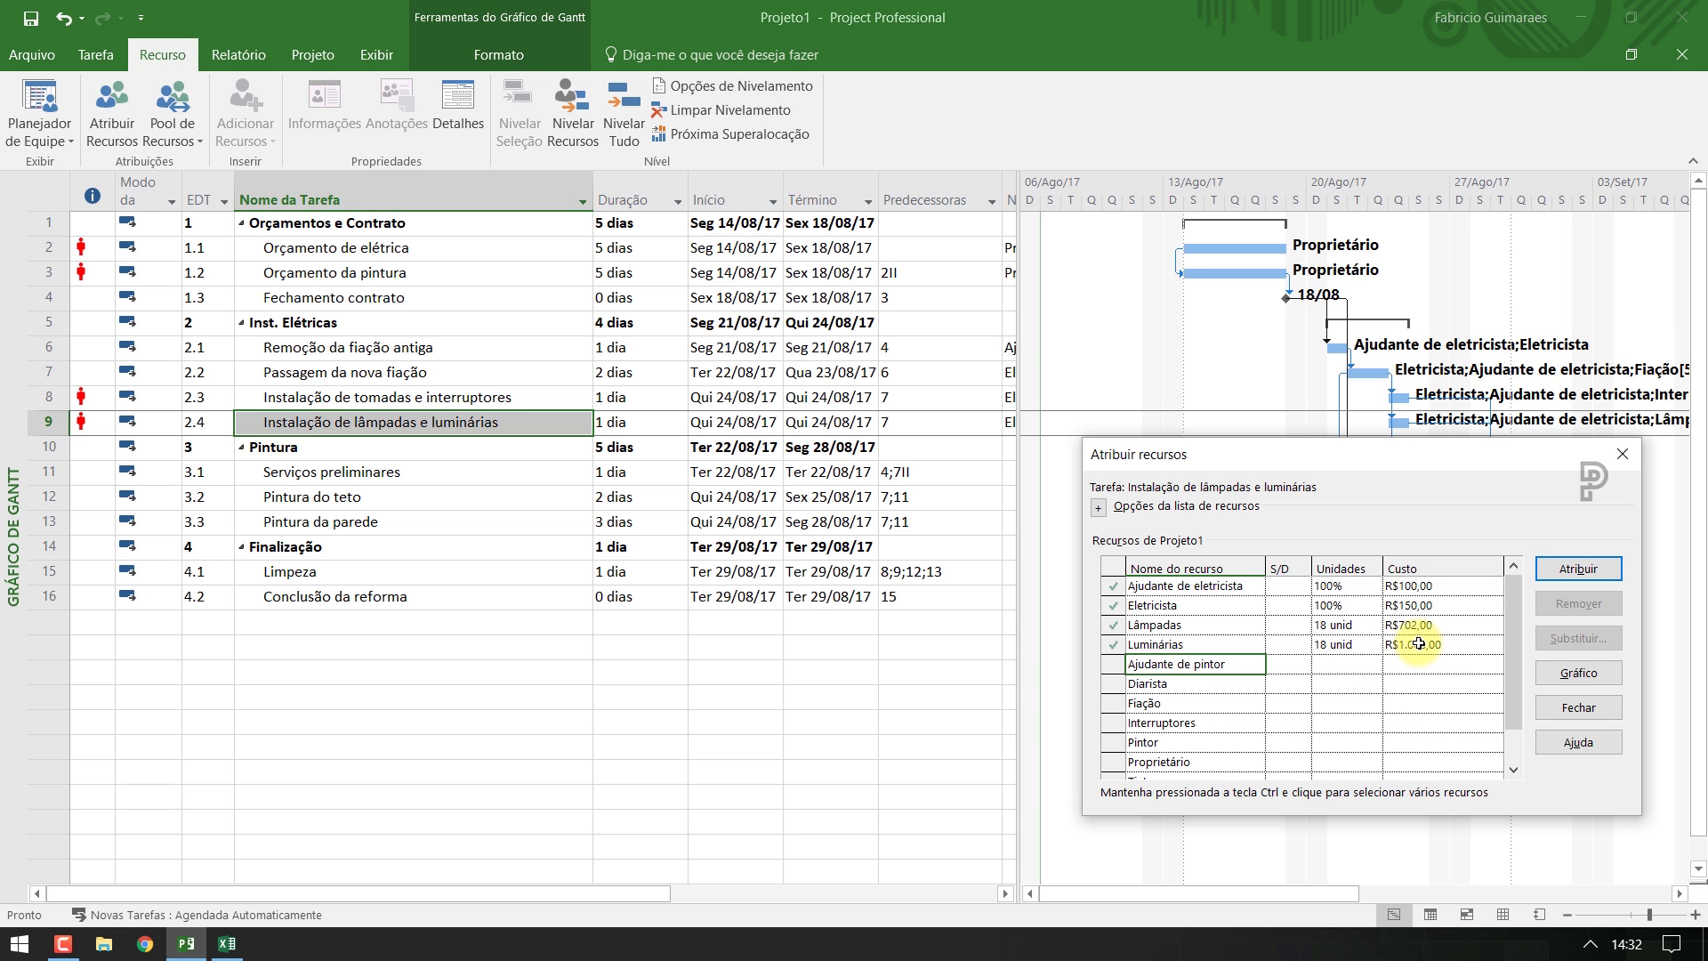
# Consult the assignment list in Excel and assign Ajudante de pintor to the Project task Serviços preliminares
pyautogui.click(527, 473)
pyautogui.click(227, 944)
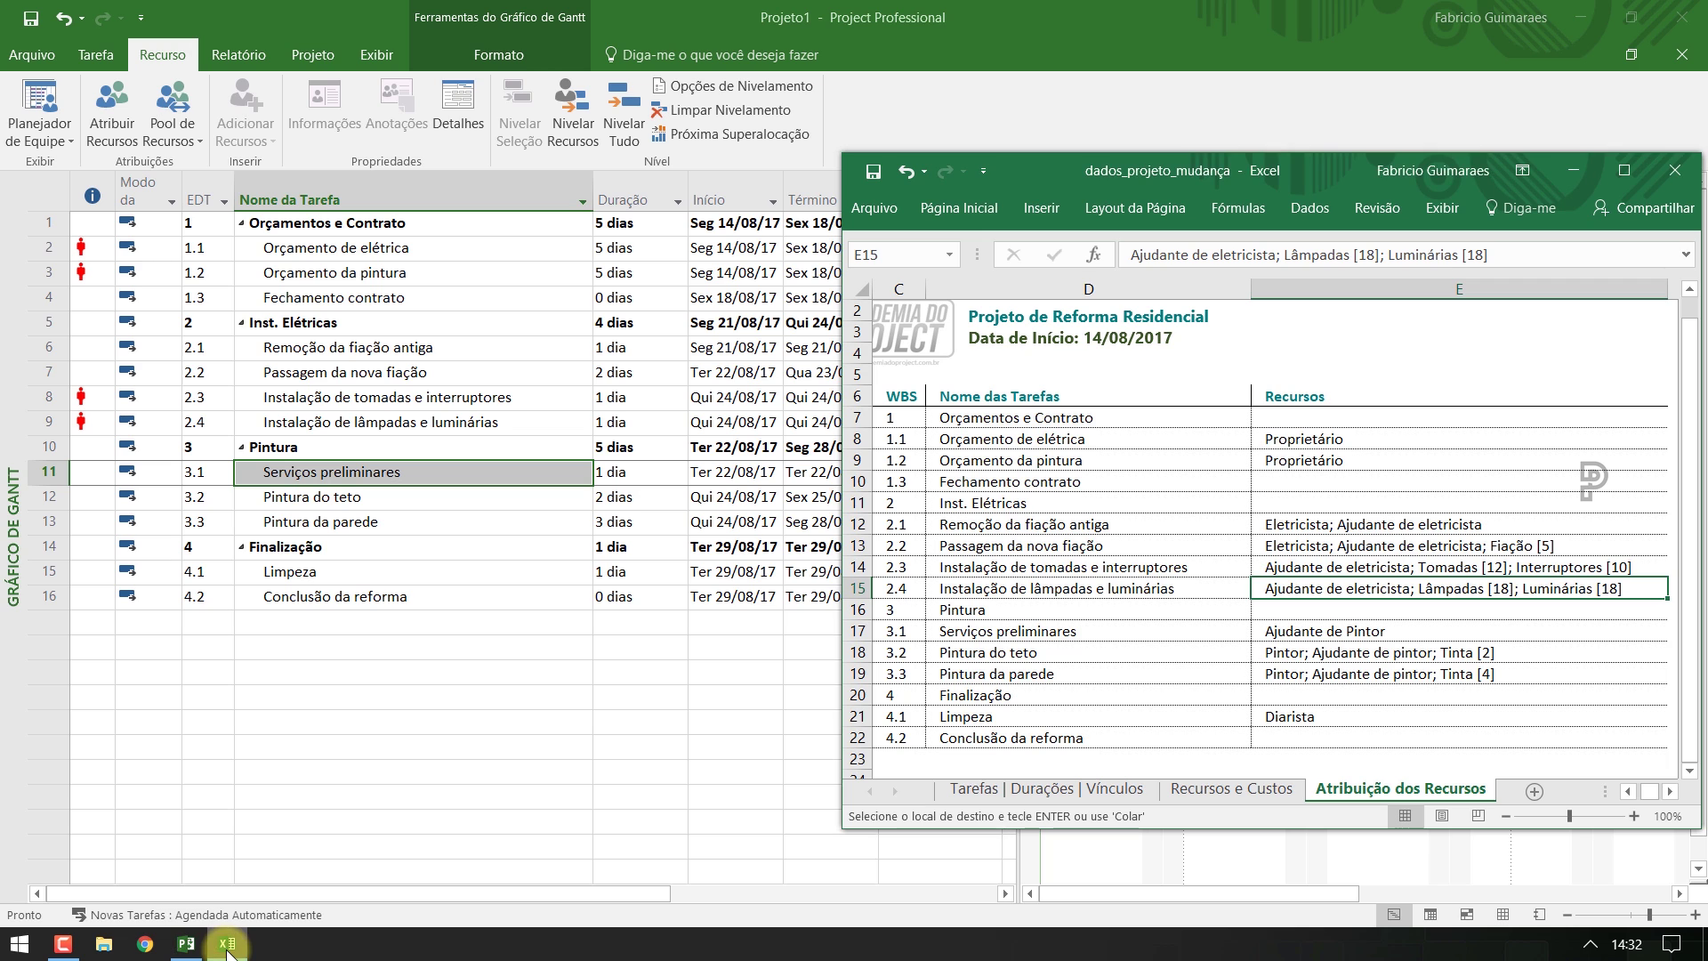
pyautogui.click(227, 944)
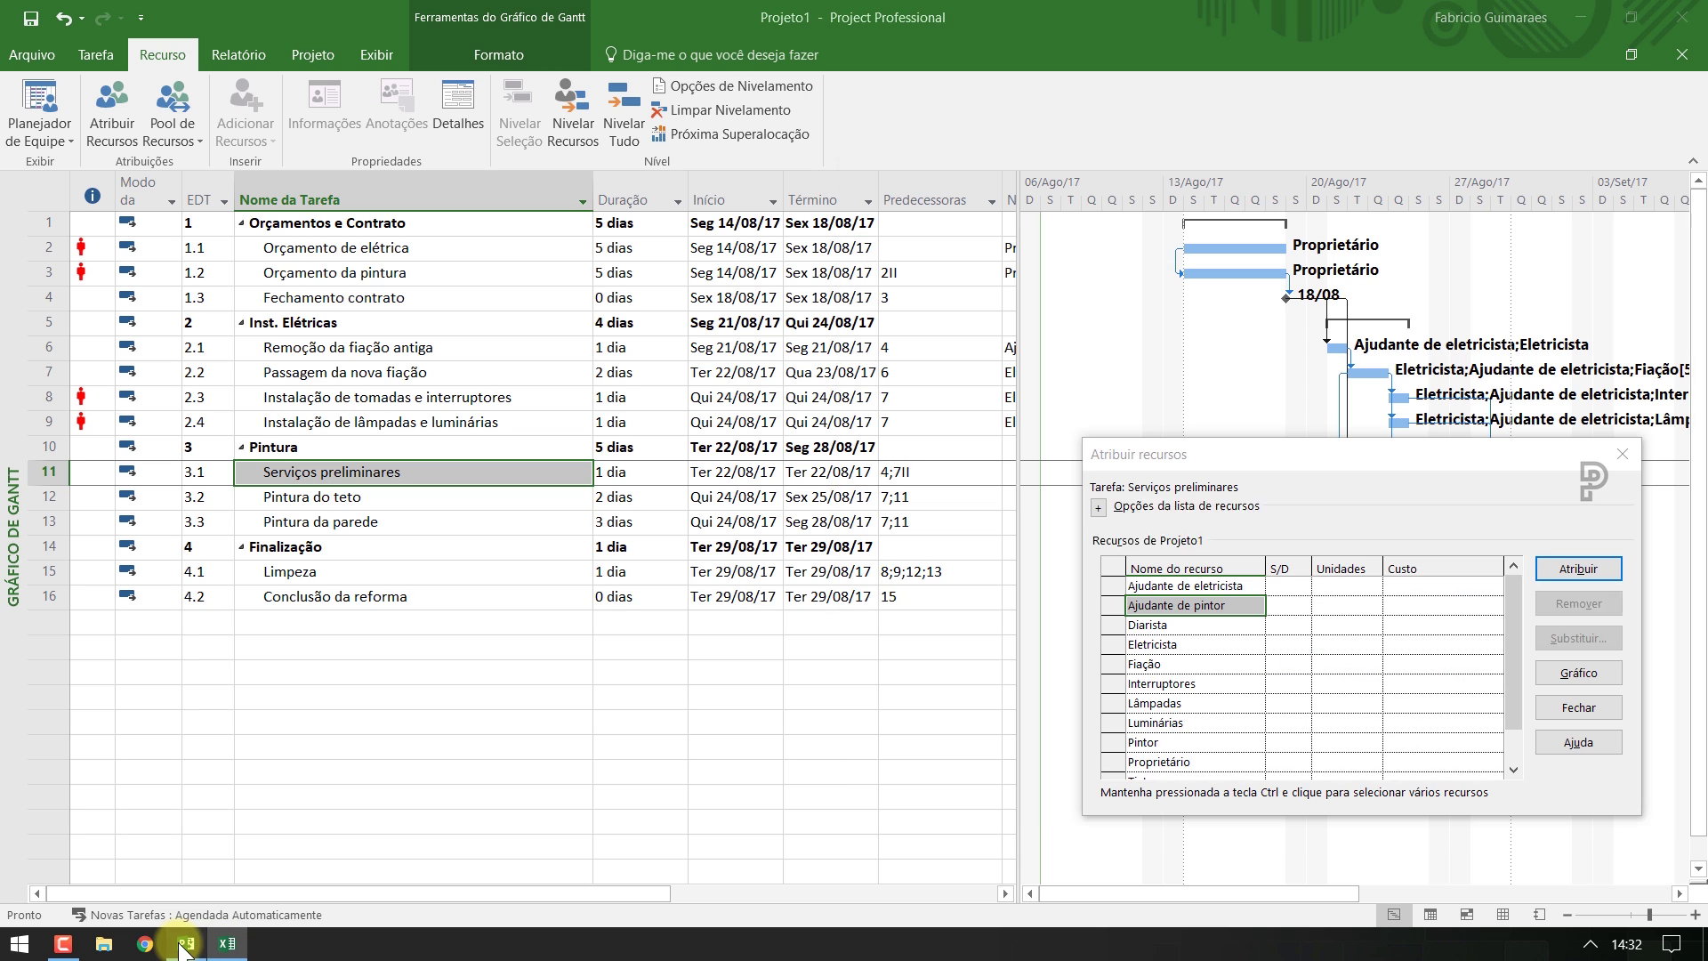
pyautogui.click(1201, 606)
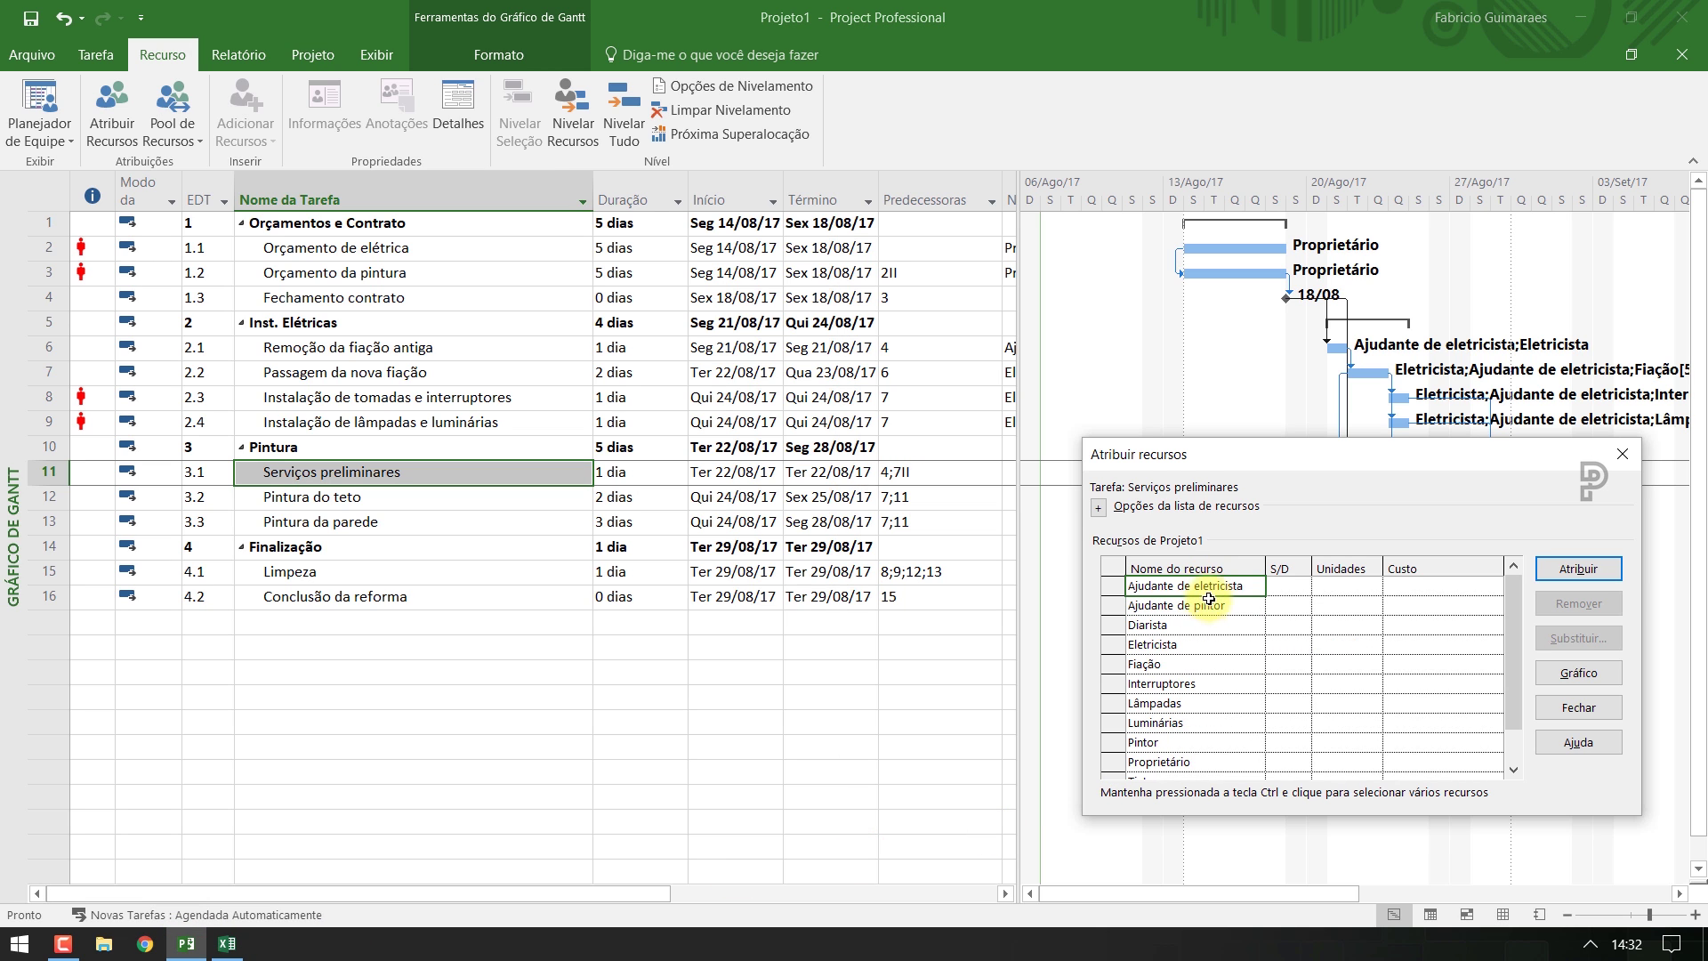
pyautogui.click(1542, 574)
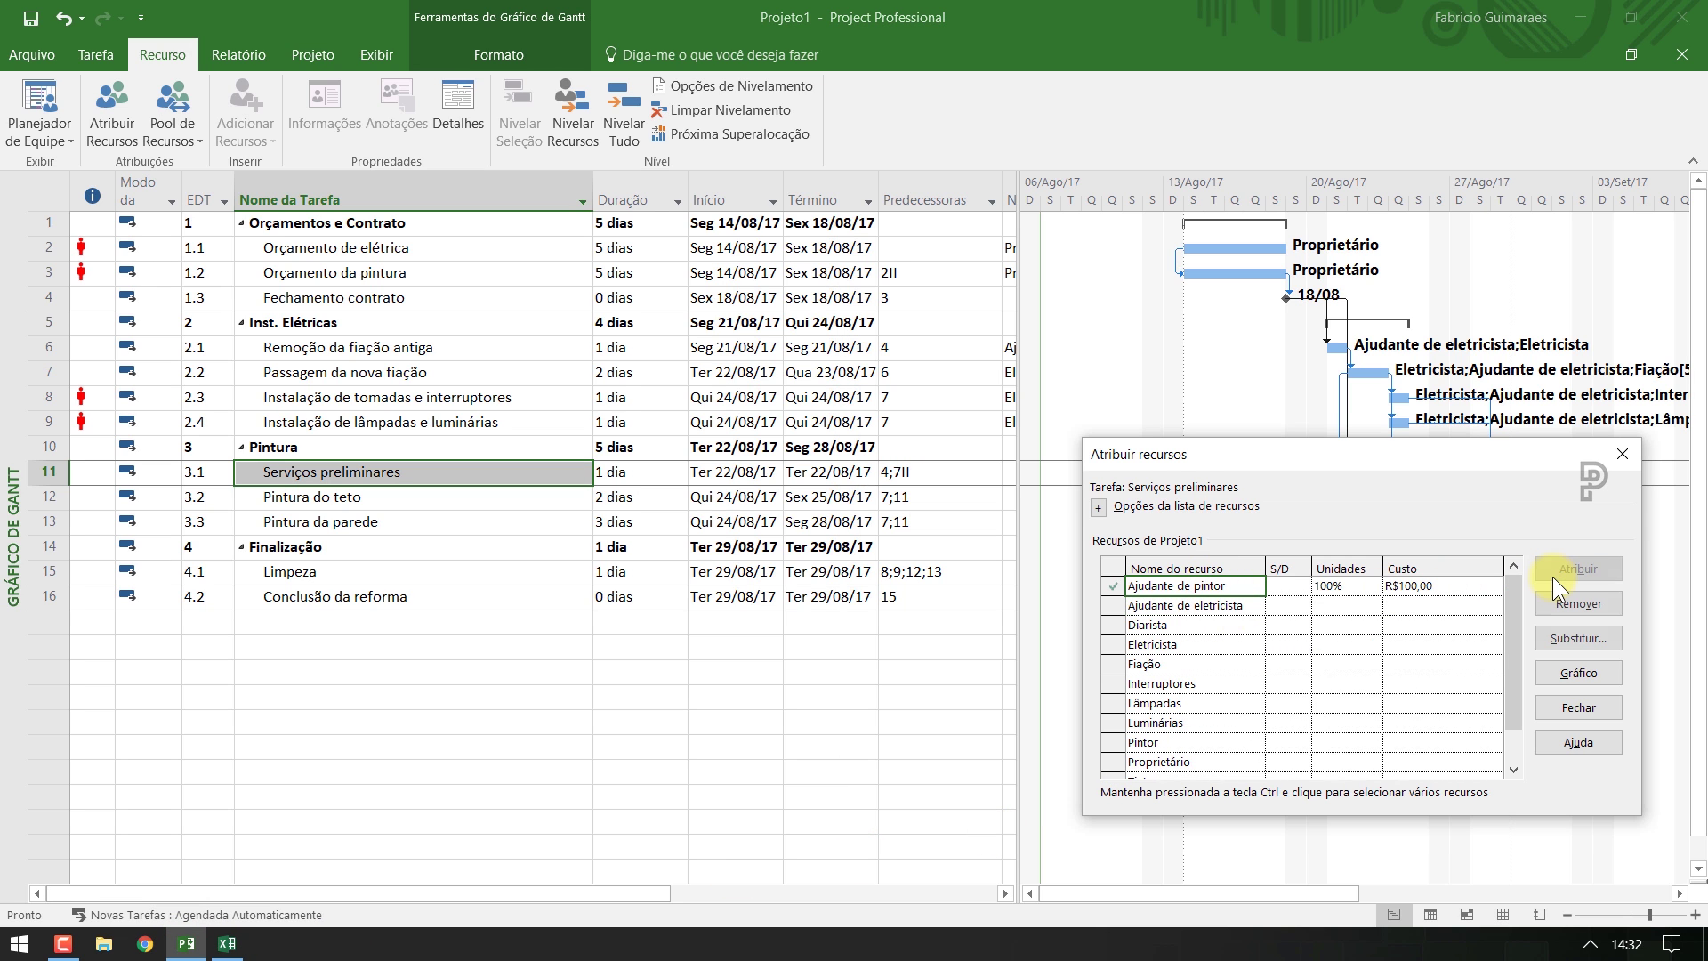
# Consult the Pintura do teto row in the Excel assignment list and assign Pintor and Ajudante de pintor to that task in Project
pyautogui.click(504, 499)
pyautogui.click(227, 944)
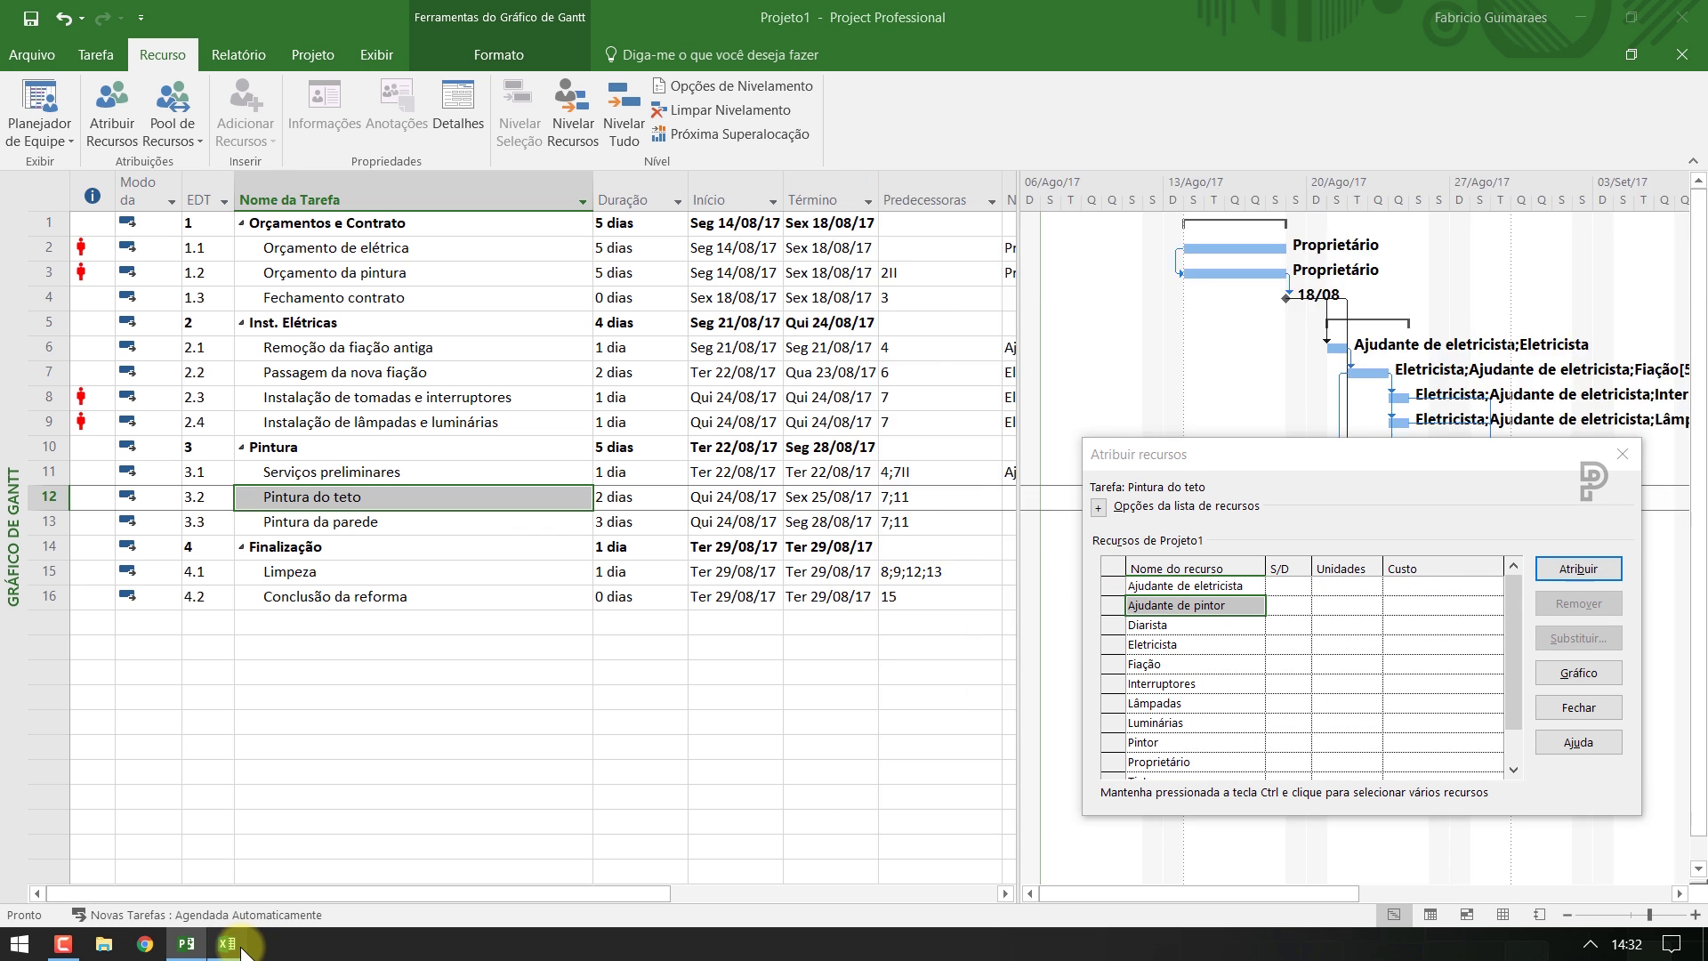
pyautogui.click(1332, 658)
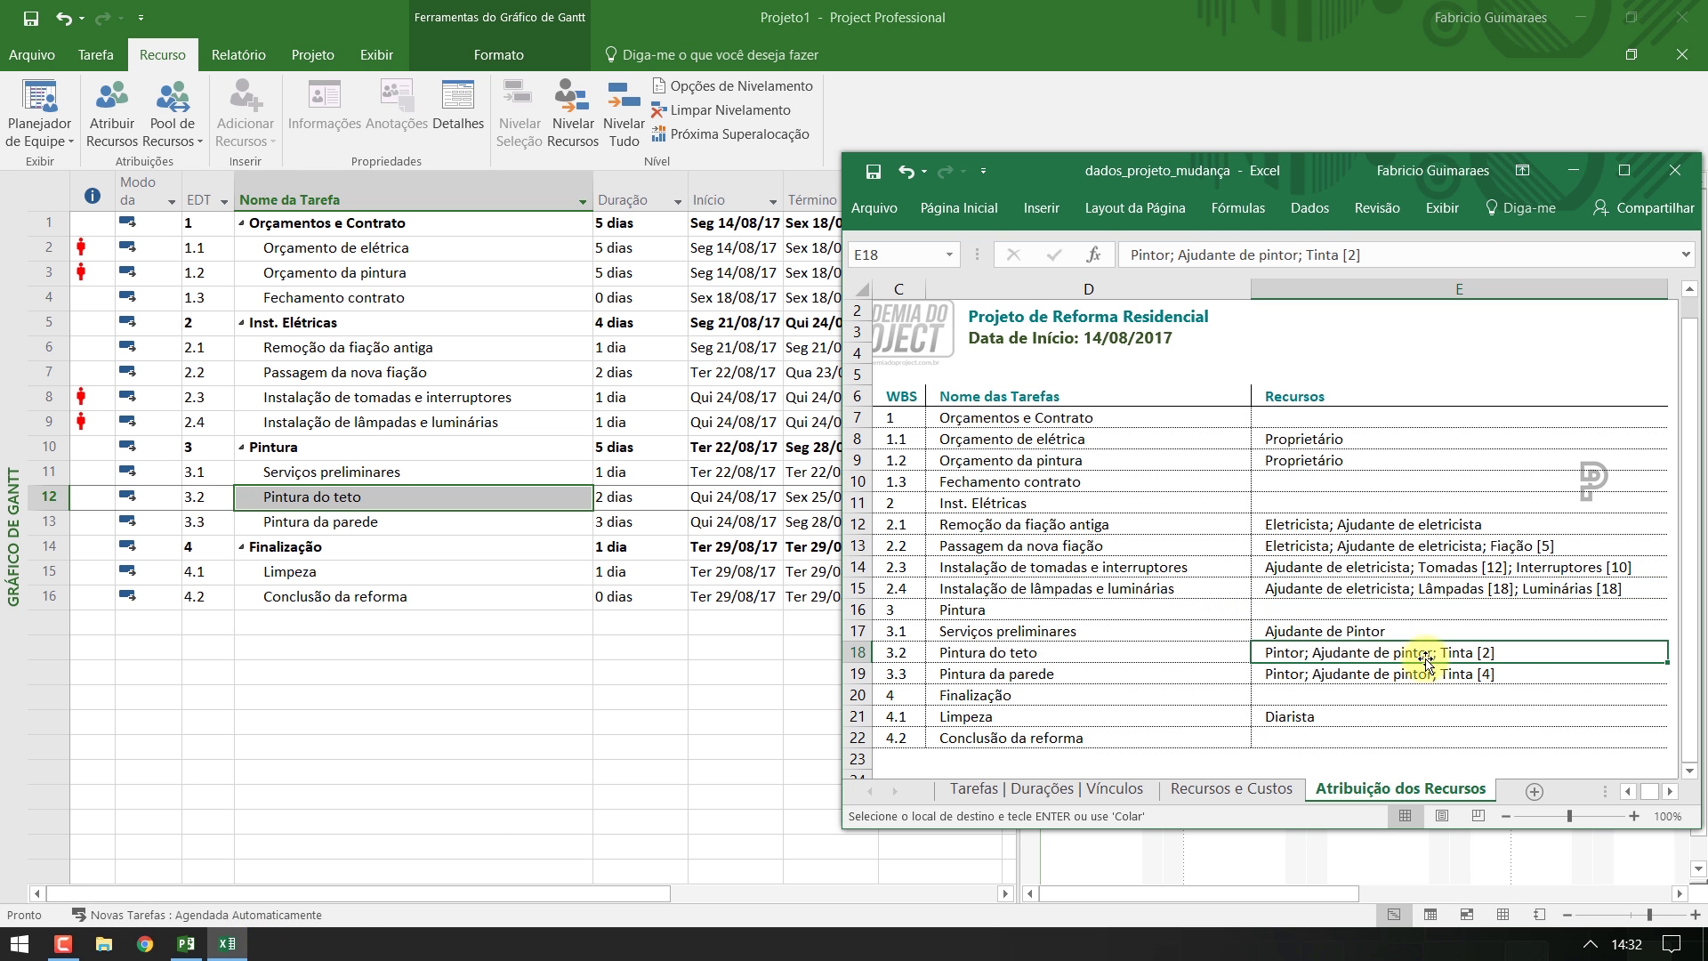
pyautogui.click(186, 944)
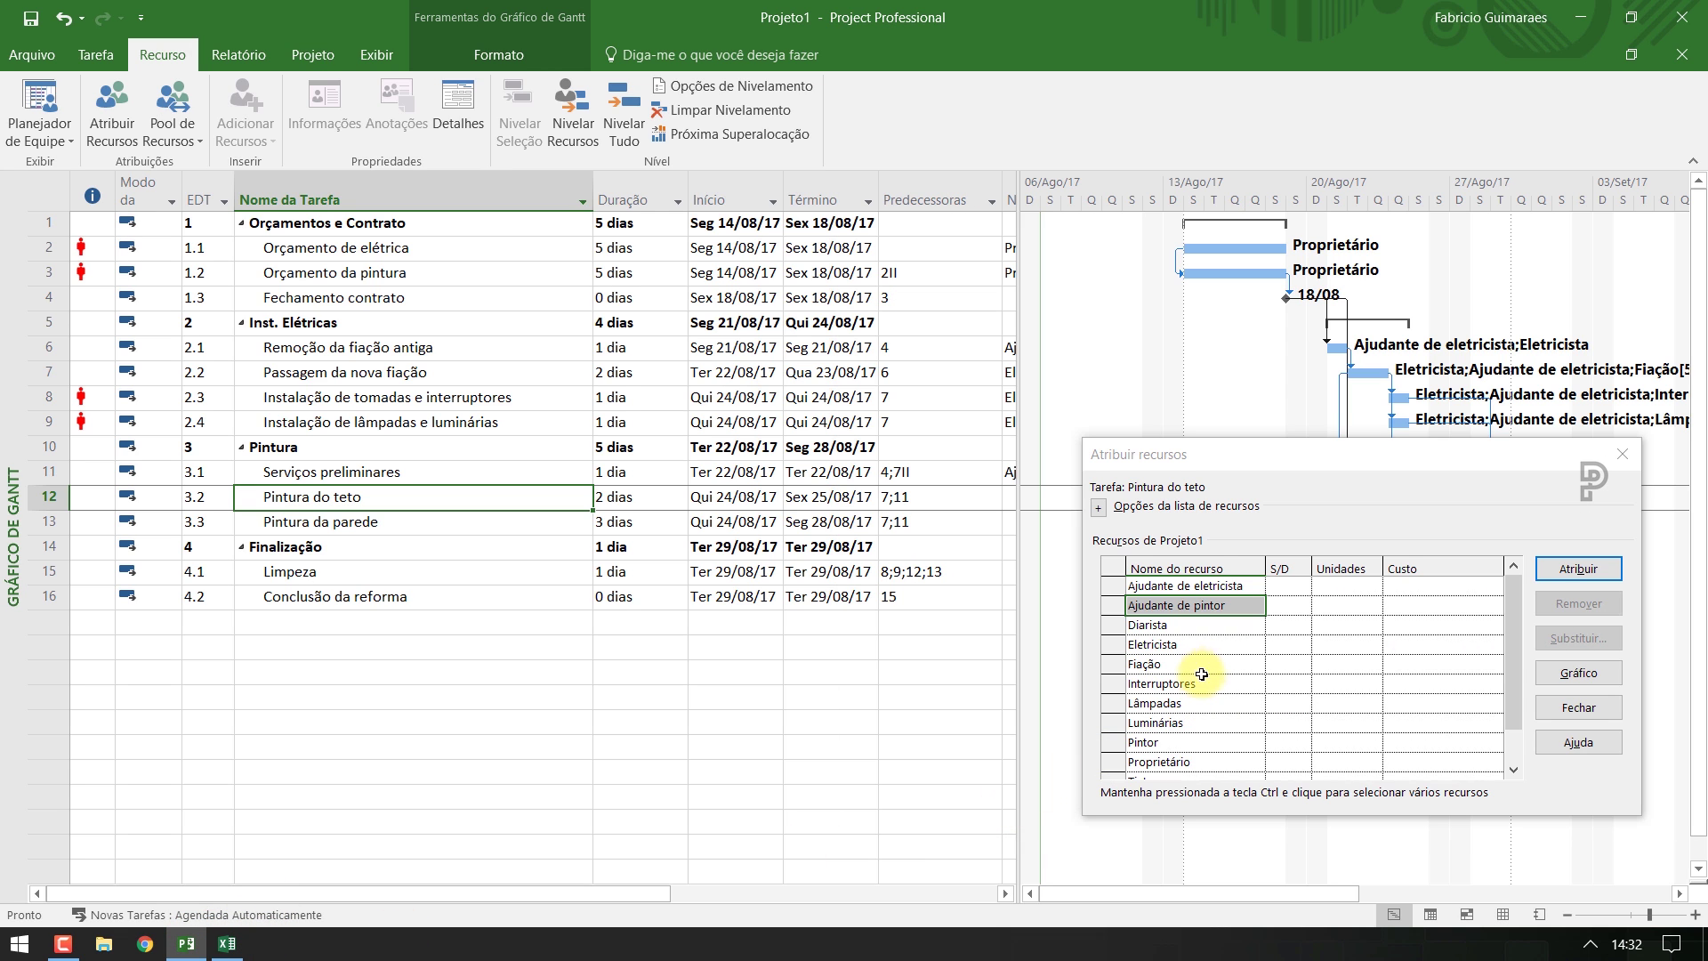
pyautogui.click(1191, 739)
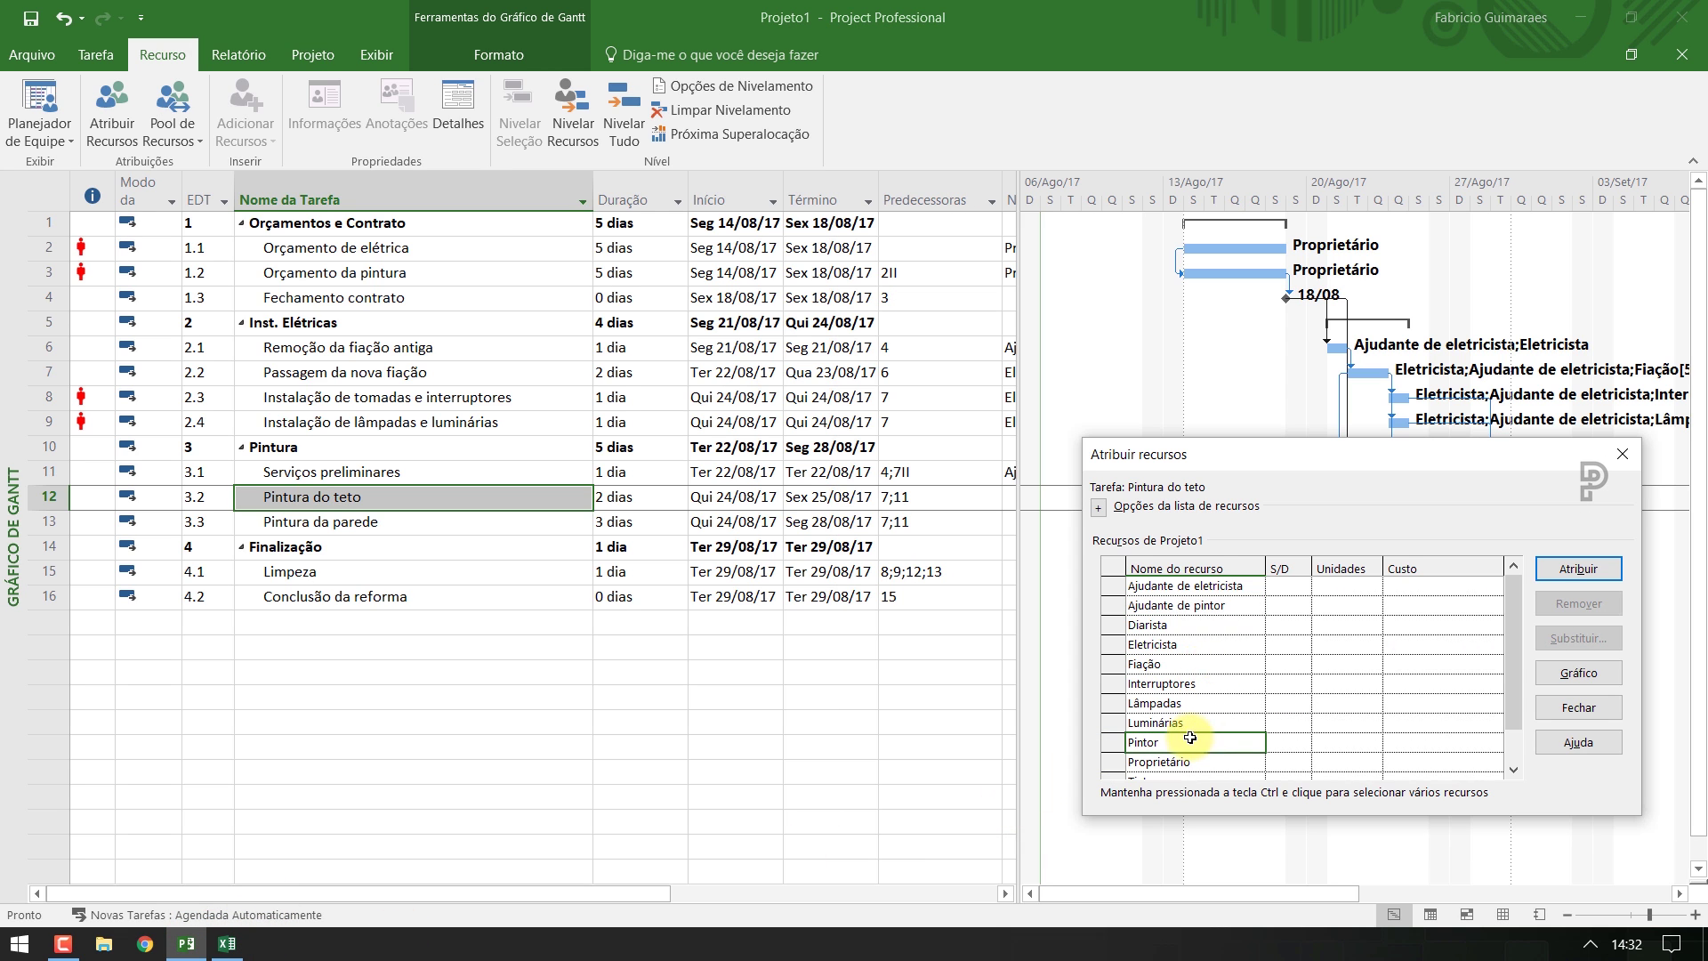
pyautogui.click(1572, 572)
pyautogui.click(1219, 626)
pyautogui.click(1555, 570)
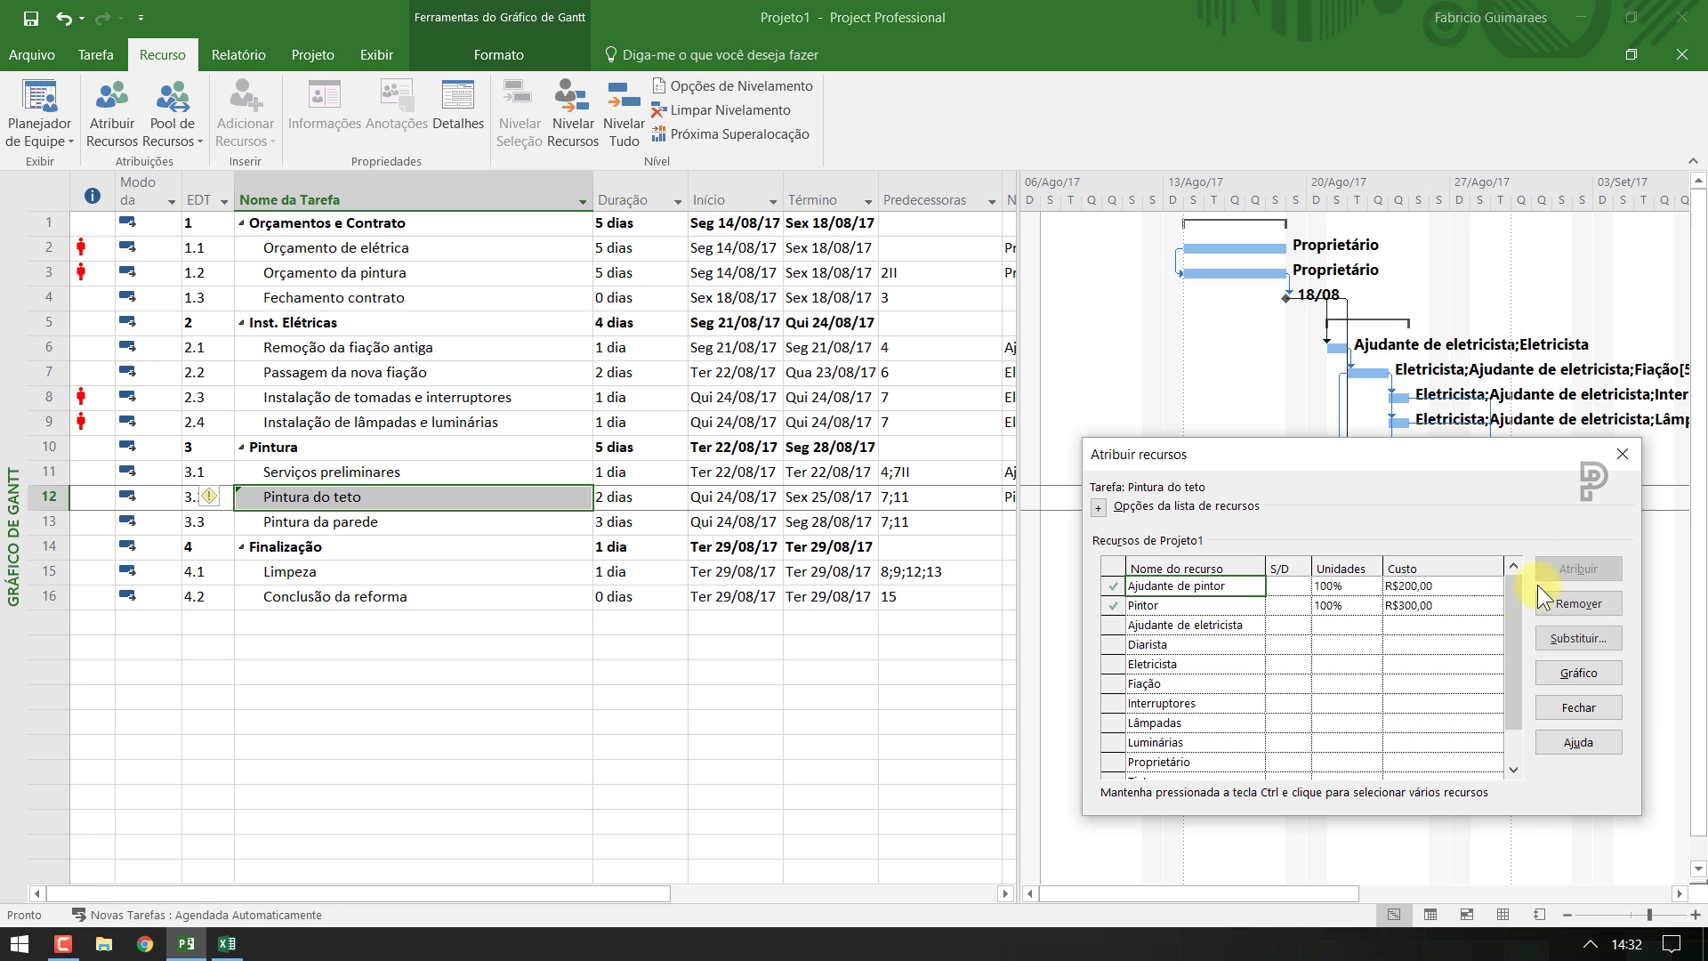
# Assign the Tinta material to the task Pintura do teto with 2 units of 18l
pyautogui.moveTo(1508, 681); pyautogui.dragTo(1509, 725)
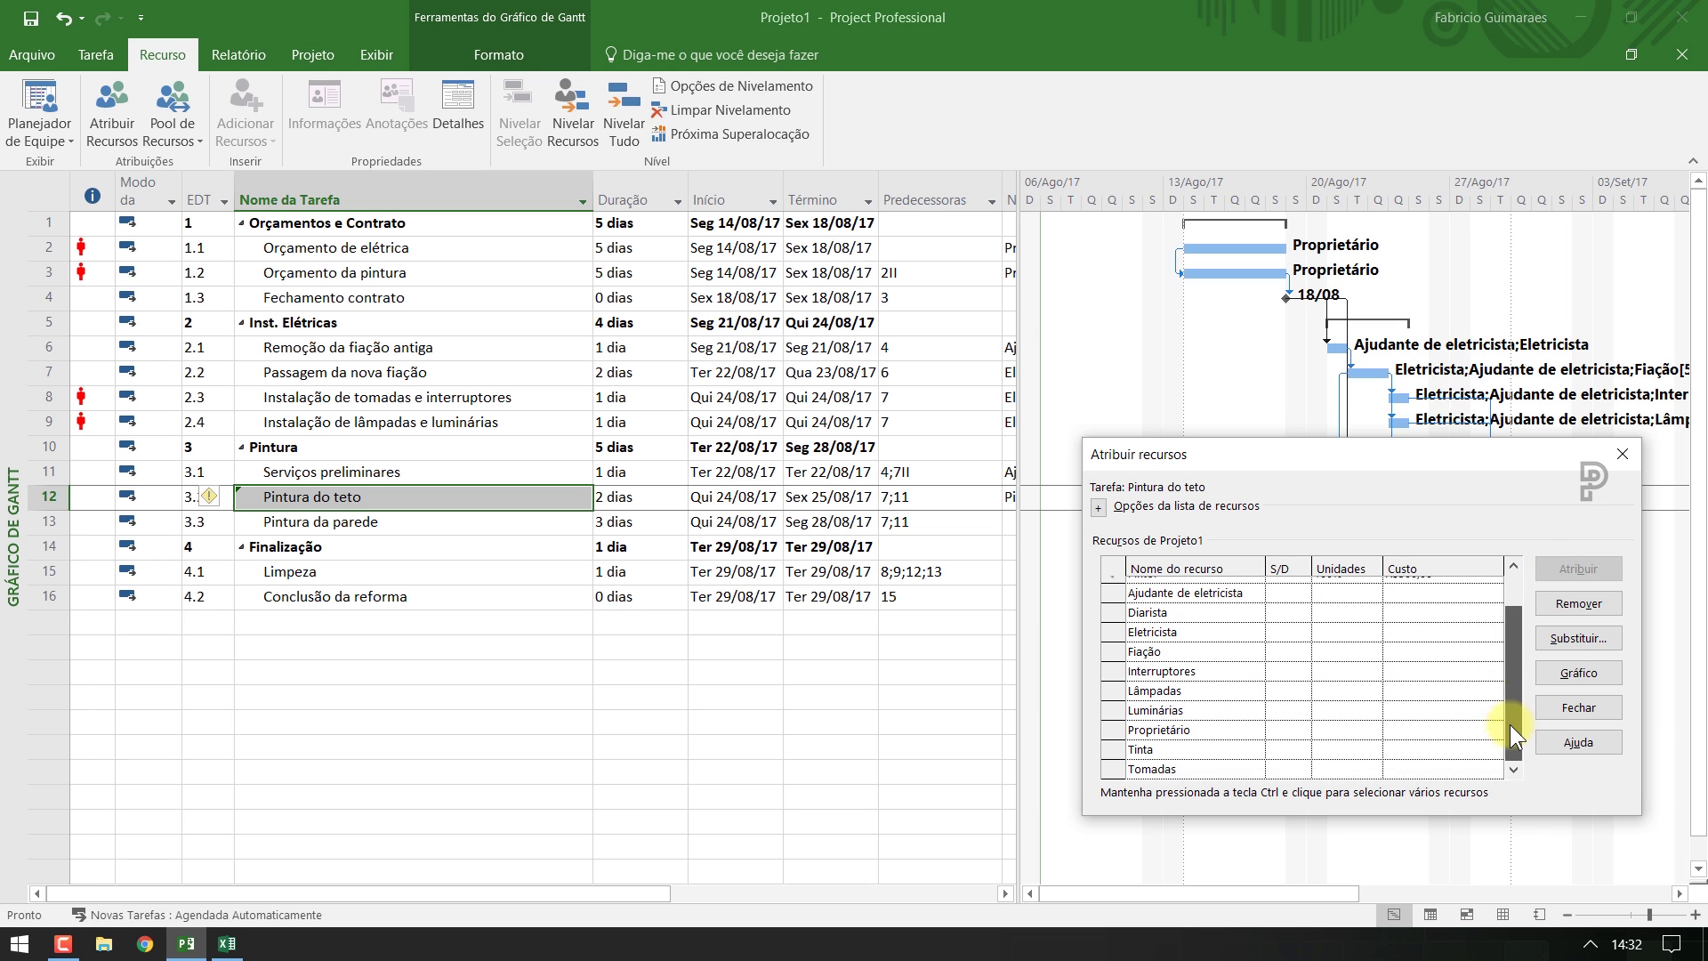
pyautogui.click(1331, 744)
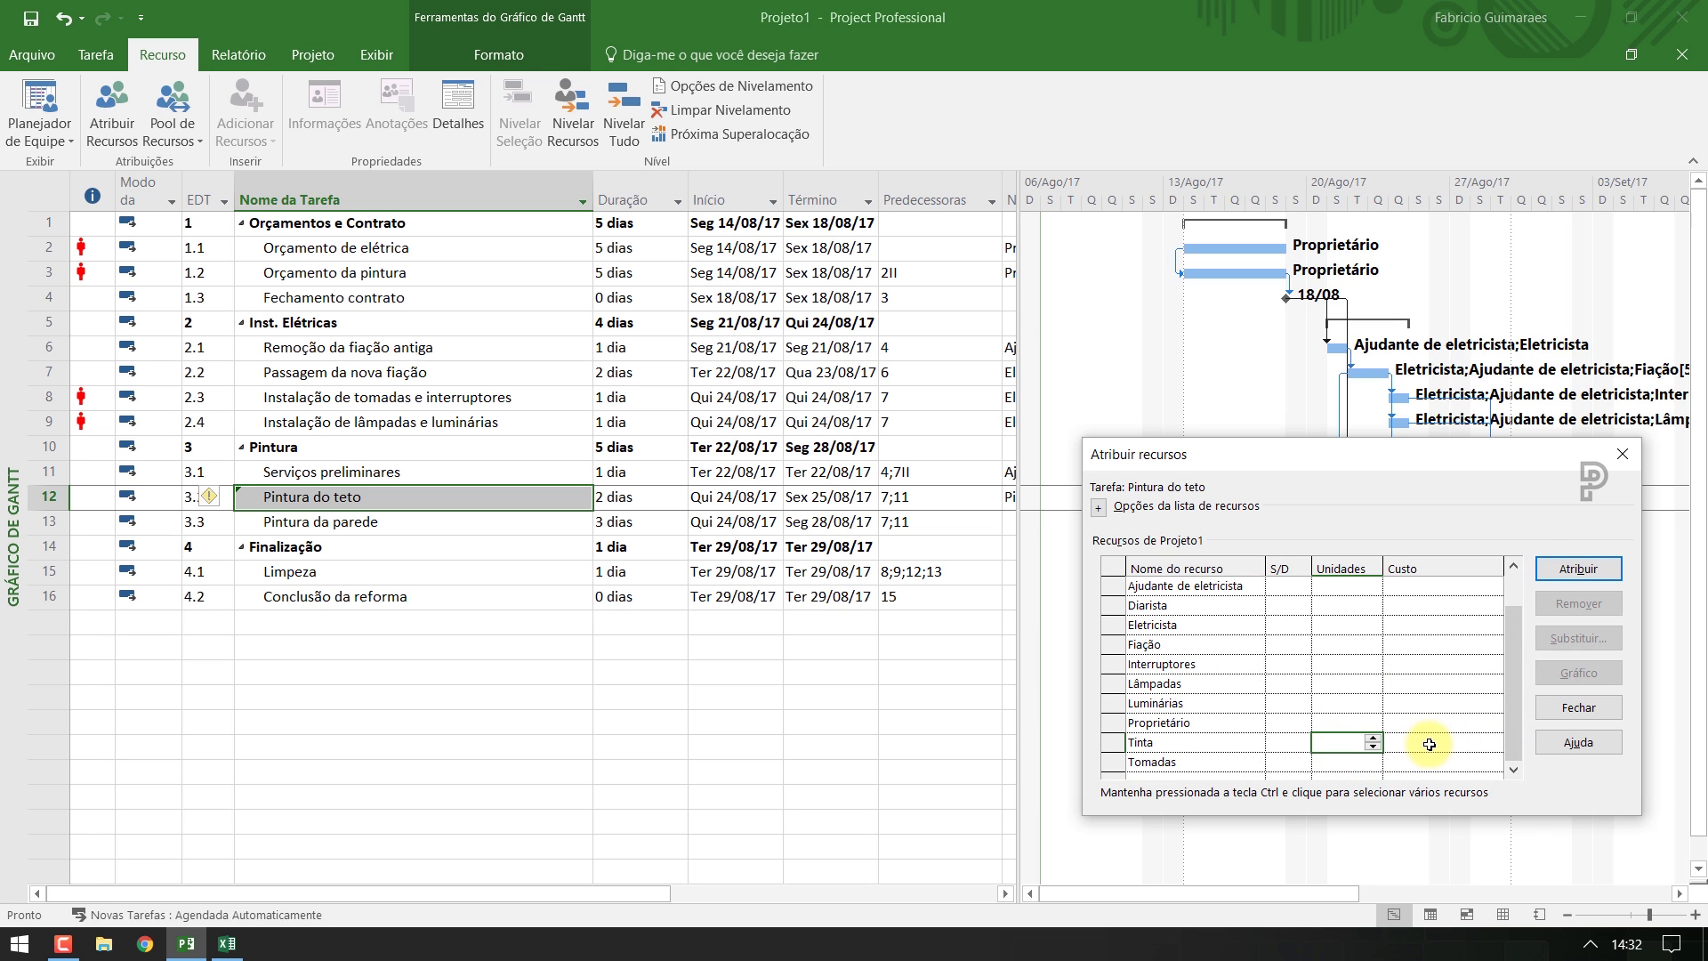
pyautogui.press('Return')
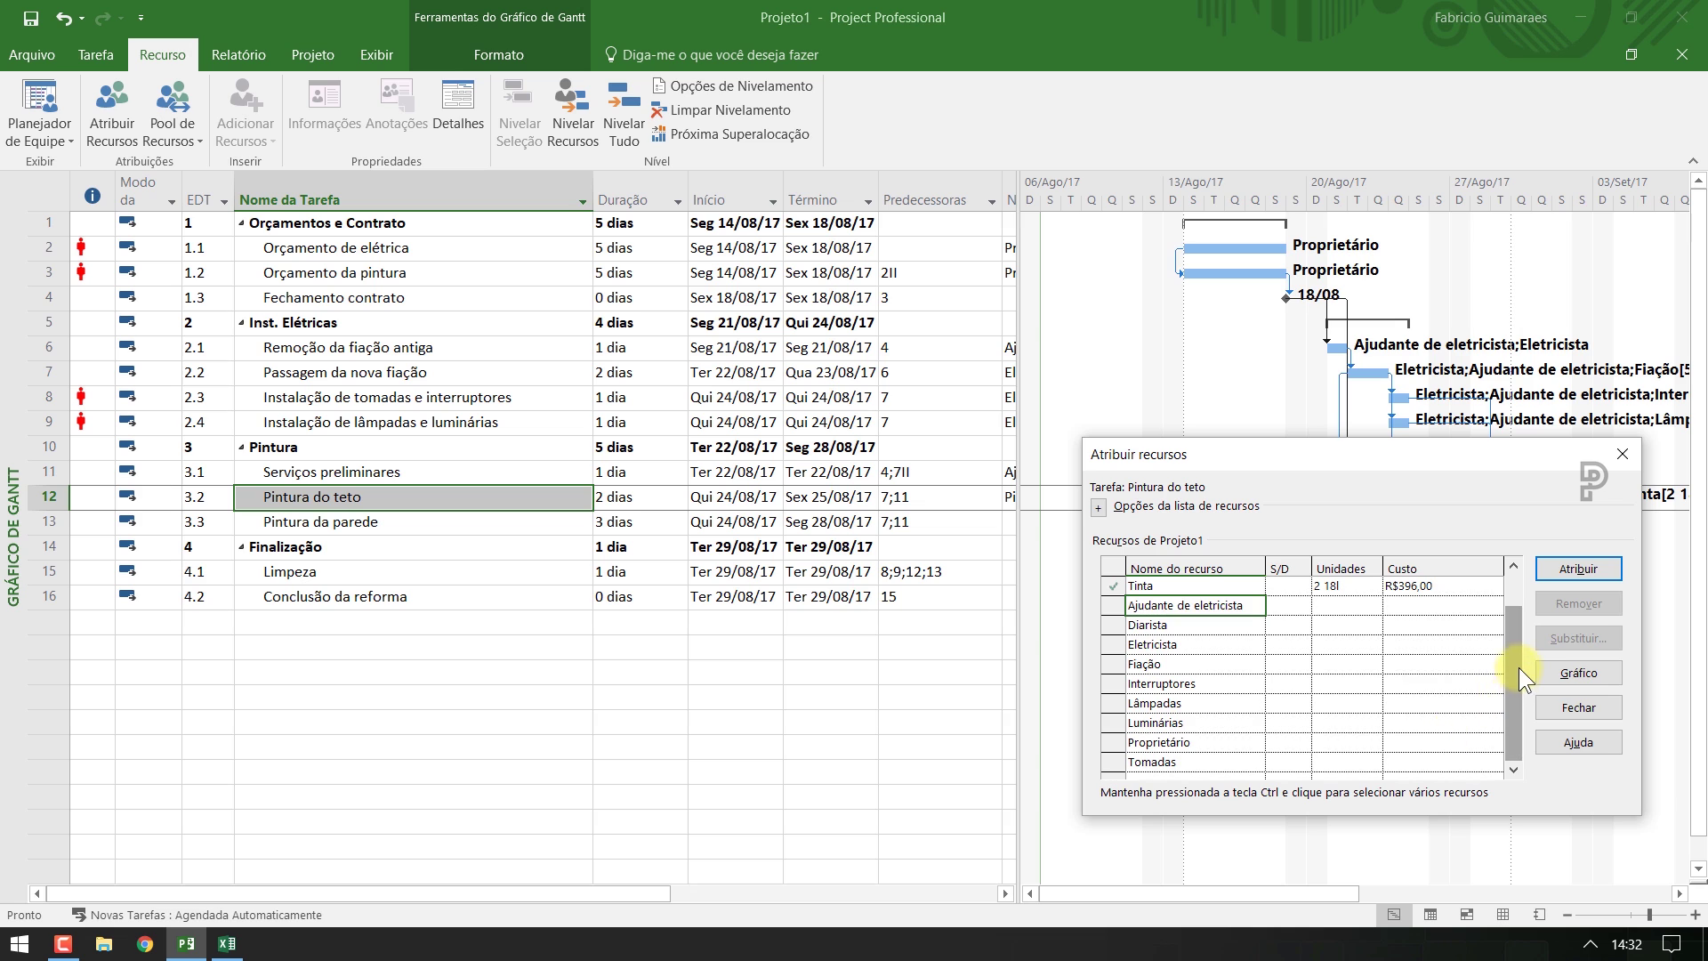
pyautogui.moveTo(1519, 667); pyautogui.dragTo(1516, 595)
# Assign Ajudante de pintor and Pintor to the task Pintura da parede
pyautogui.click(330, 522)
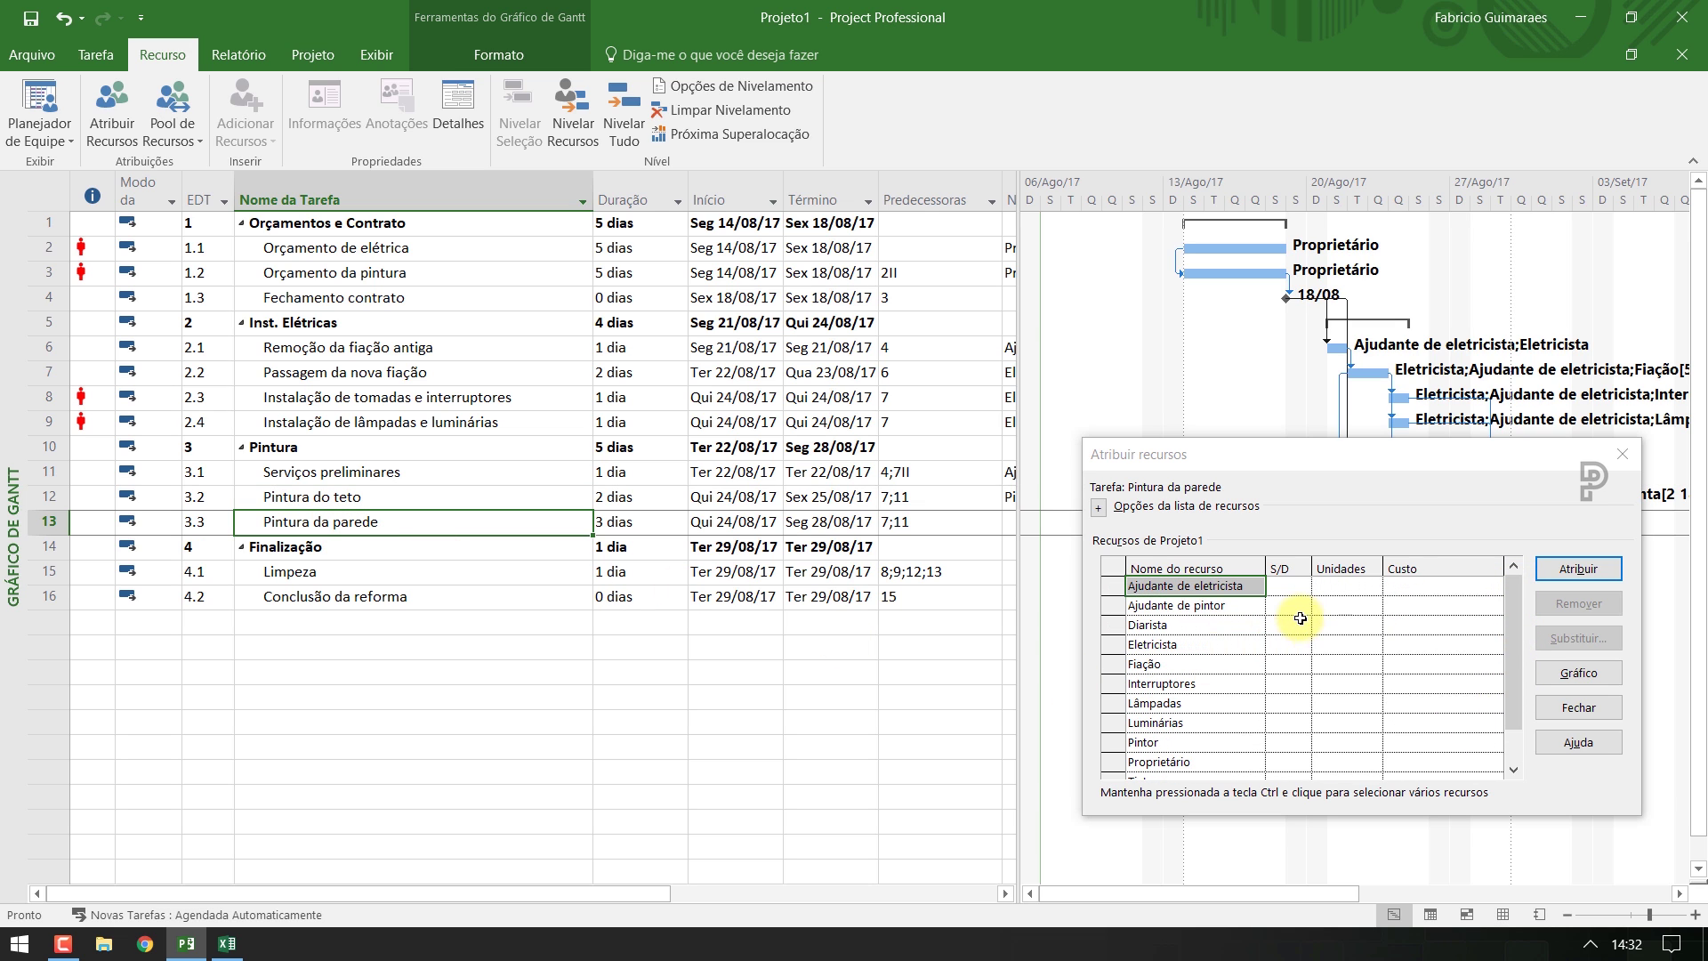
pyautogui.click(1233, 606)
pyautogui.click(1546, 572)
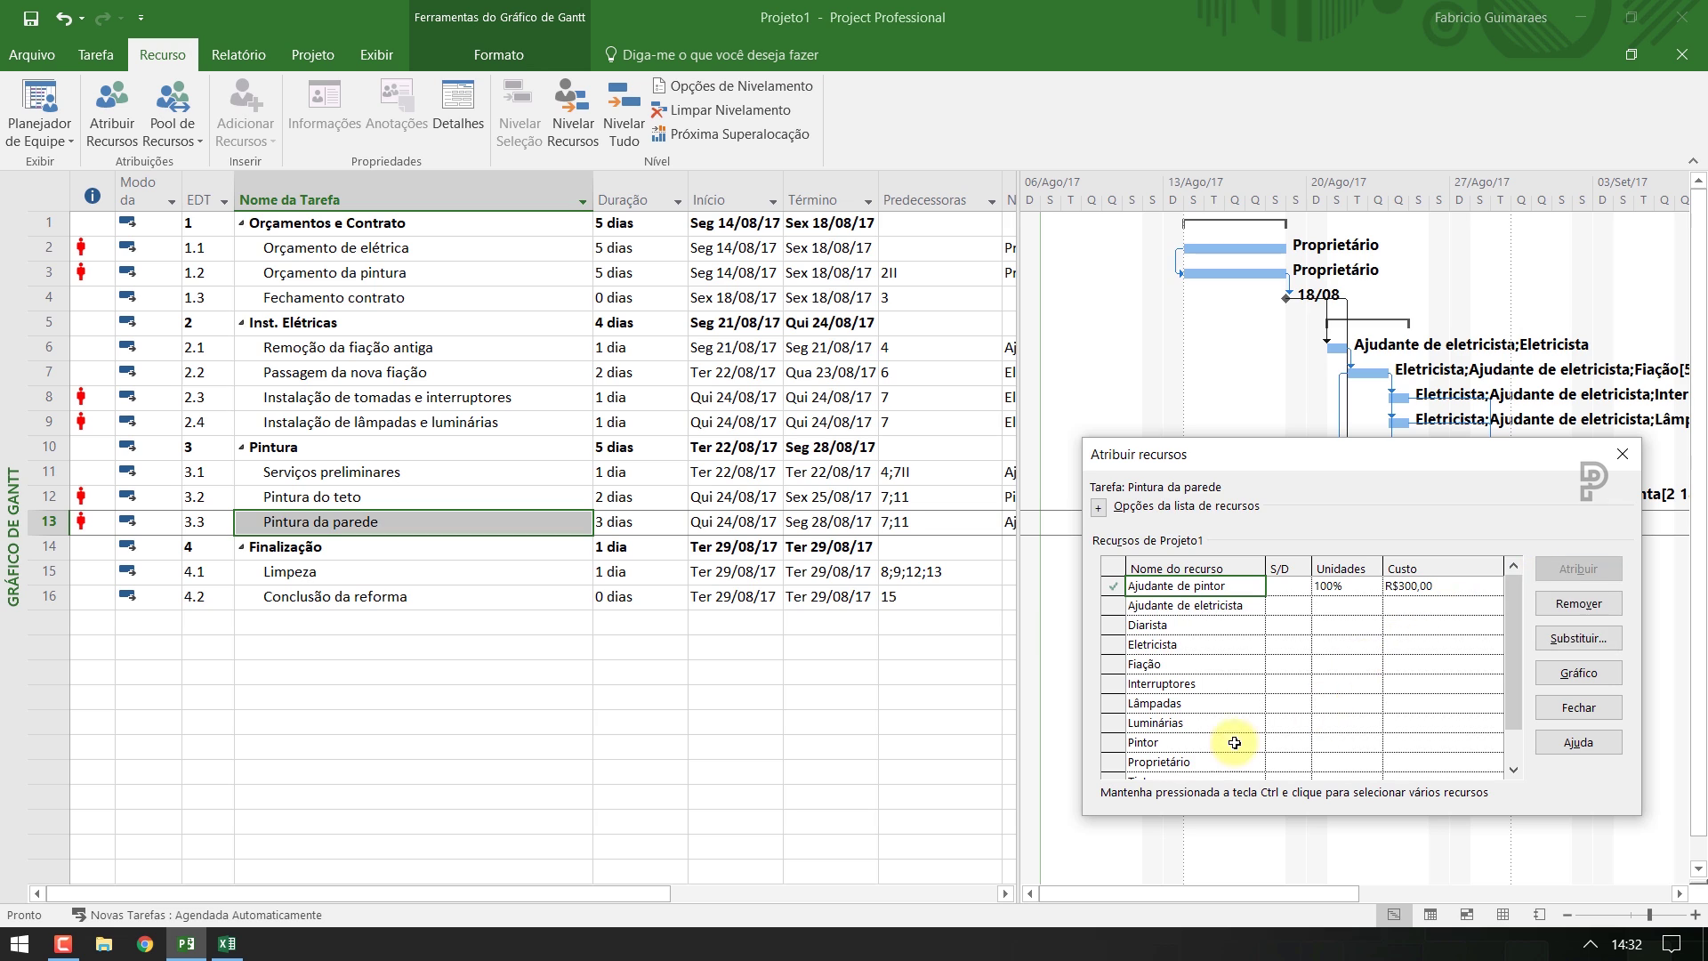
pyautogui.click(1216, 748)
pyautogui.click(1561, 568)
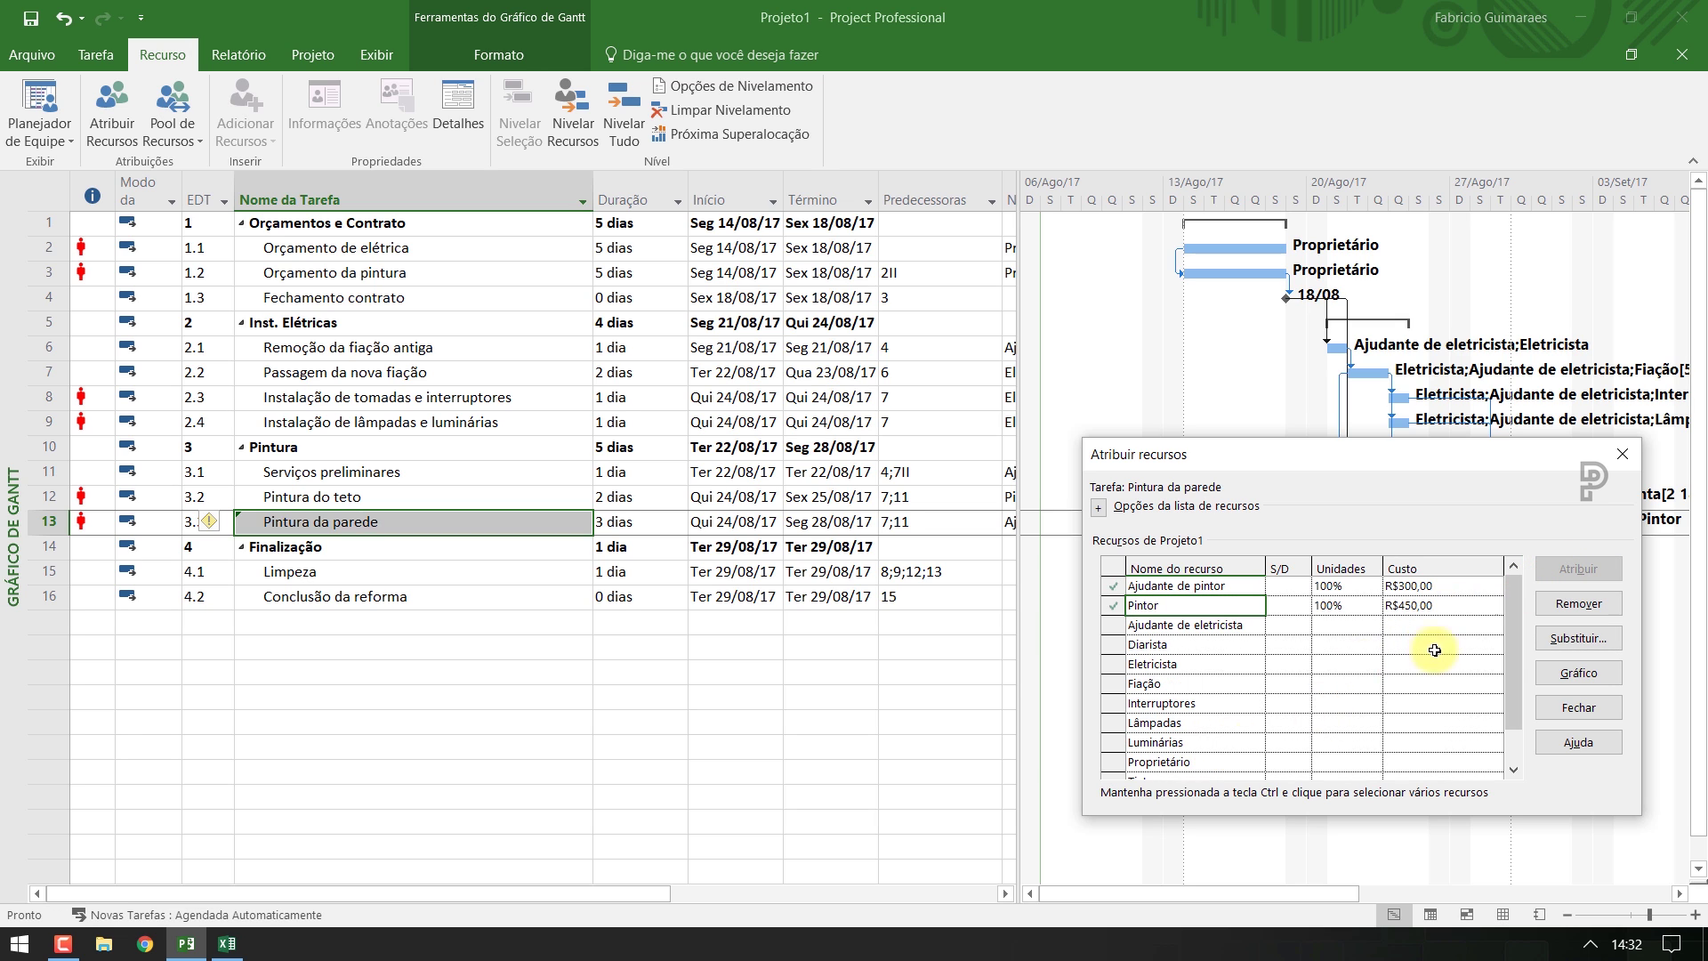
# Assign the Tinta material to the task Pintura da parede with 4 units of 18l
pyautogui.moveTo(1511, 669); pyautogui.dragTo(1511, 719)
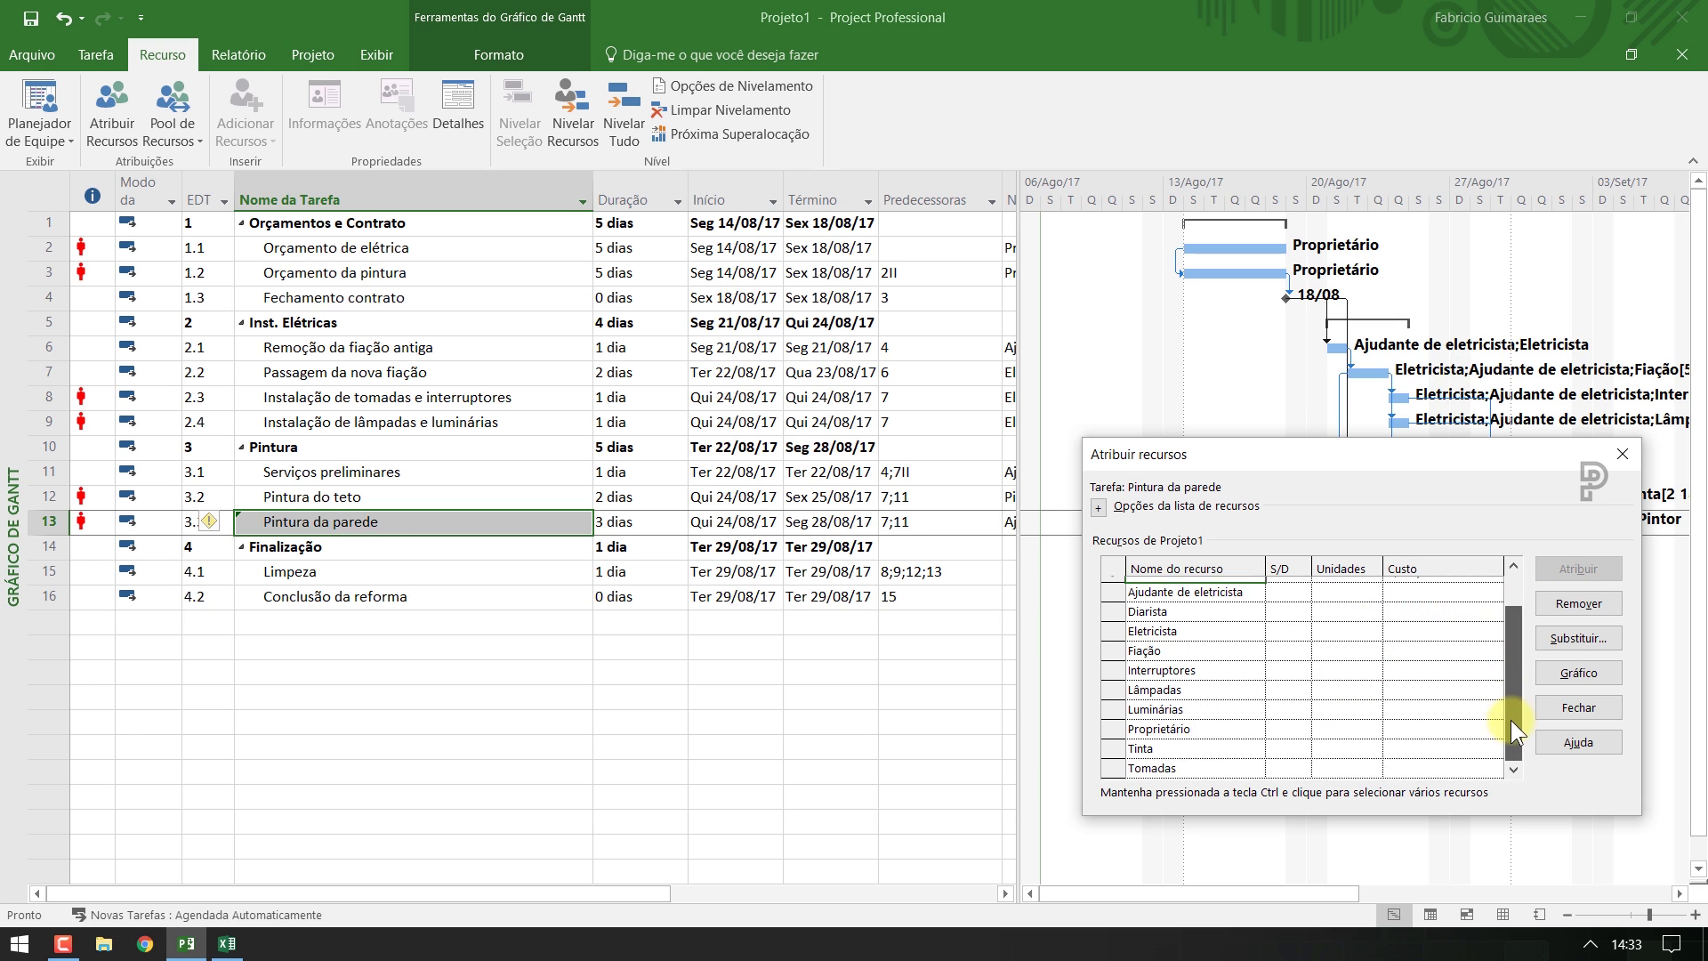
pyautogui.click(1349, 741)
pyautogui.write('4')
pyautogui.press('Return')
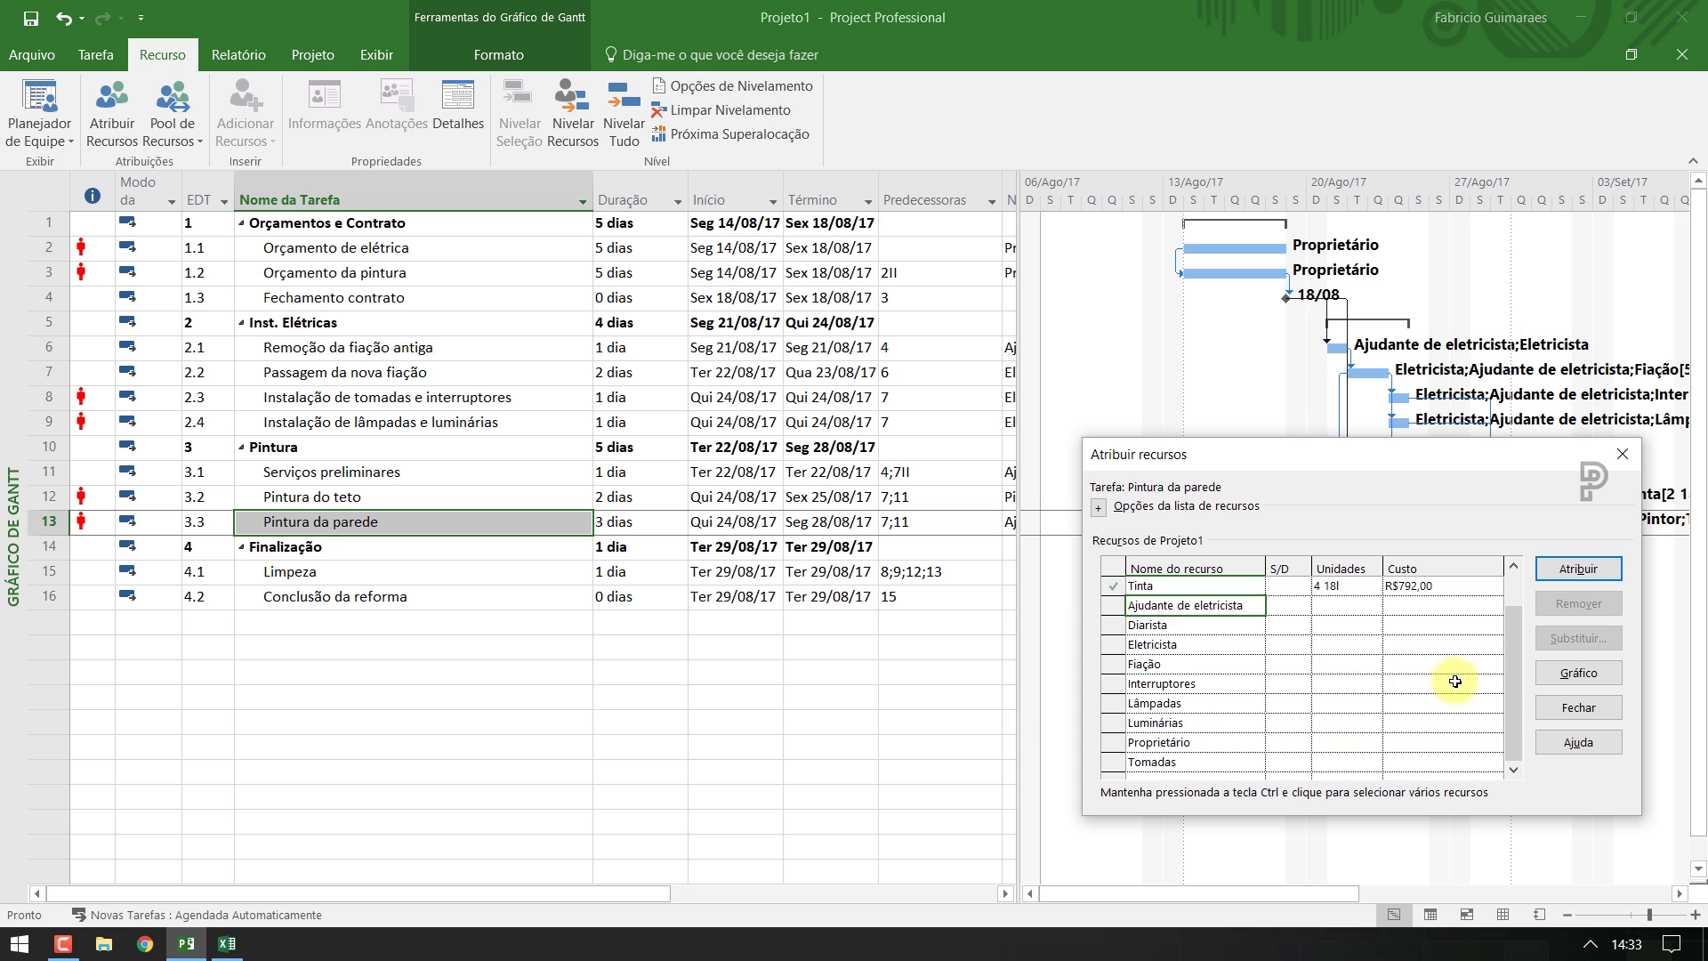
pyautogui.moveTo(1512, 614); pyautogui.dragTo(1515, 587)
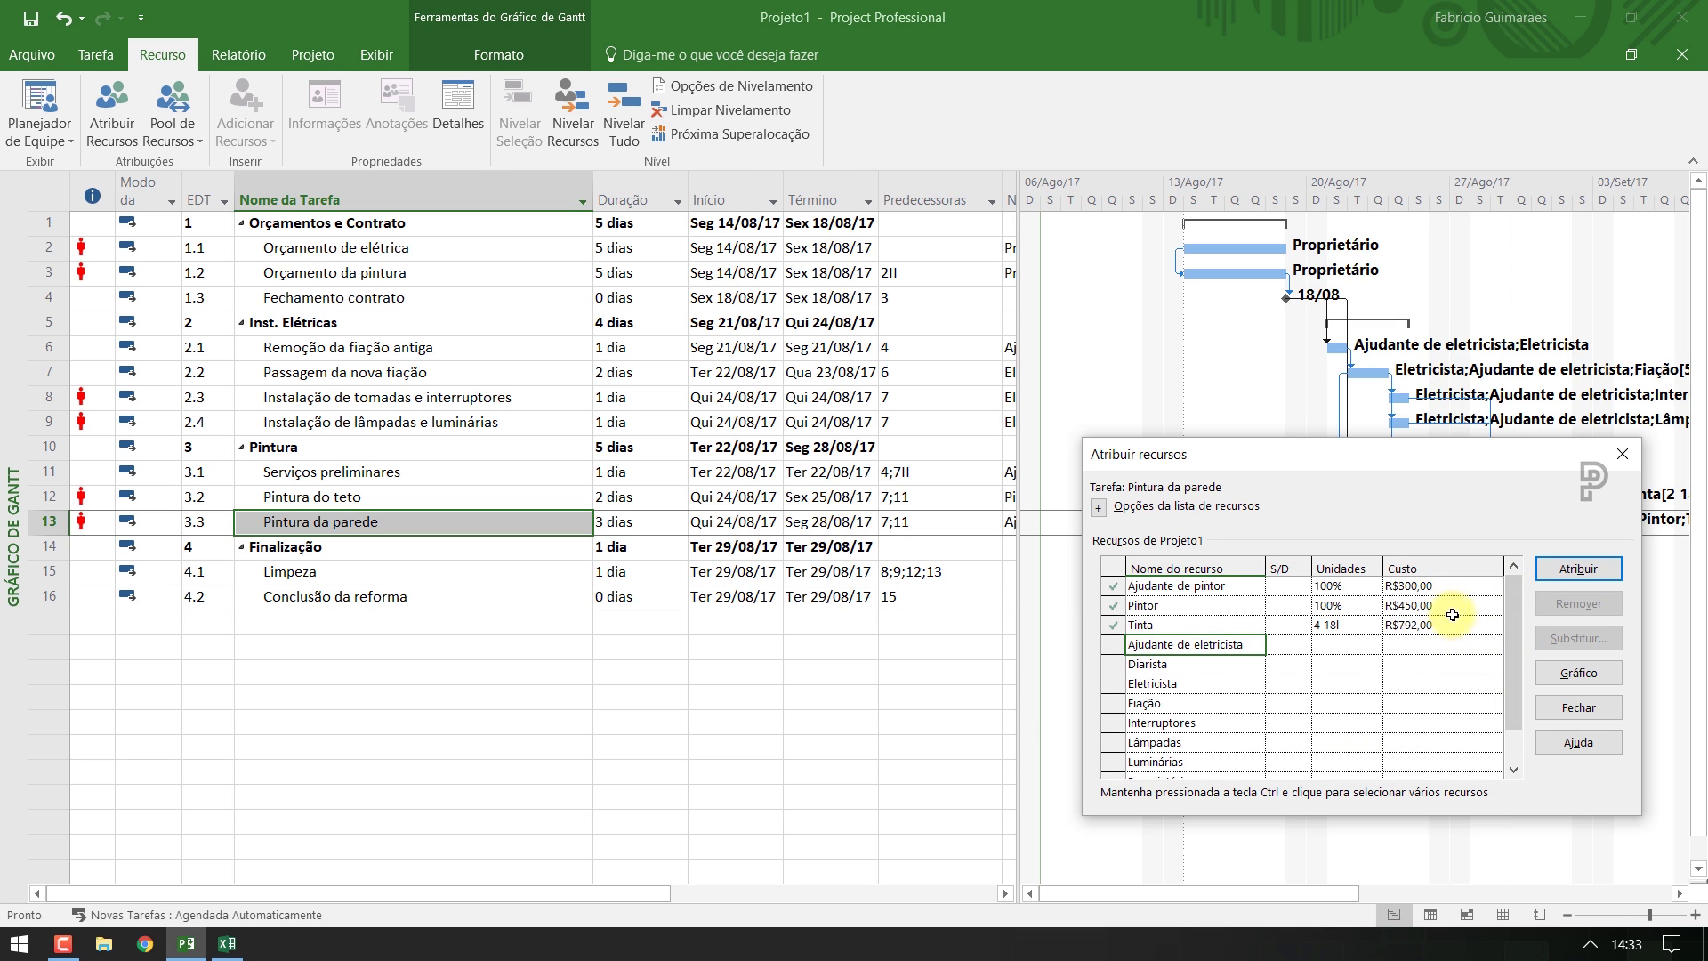
# Assign Diarista to the task Limpeza and close the resource assignment dialog
pyautogui.click(473, 570)
pyautogui.click(1161, 624)
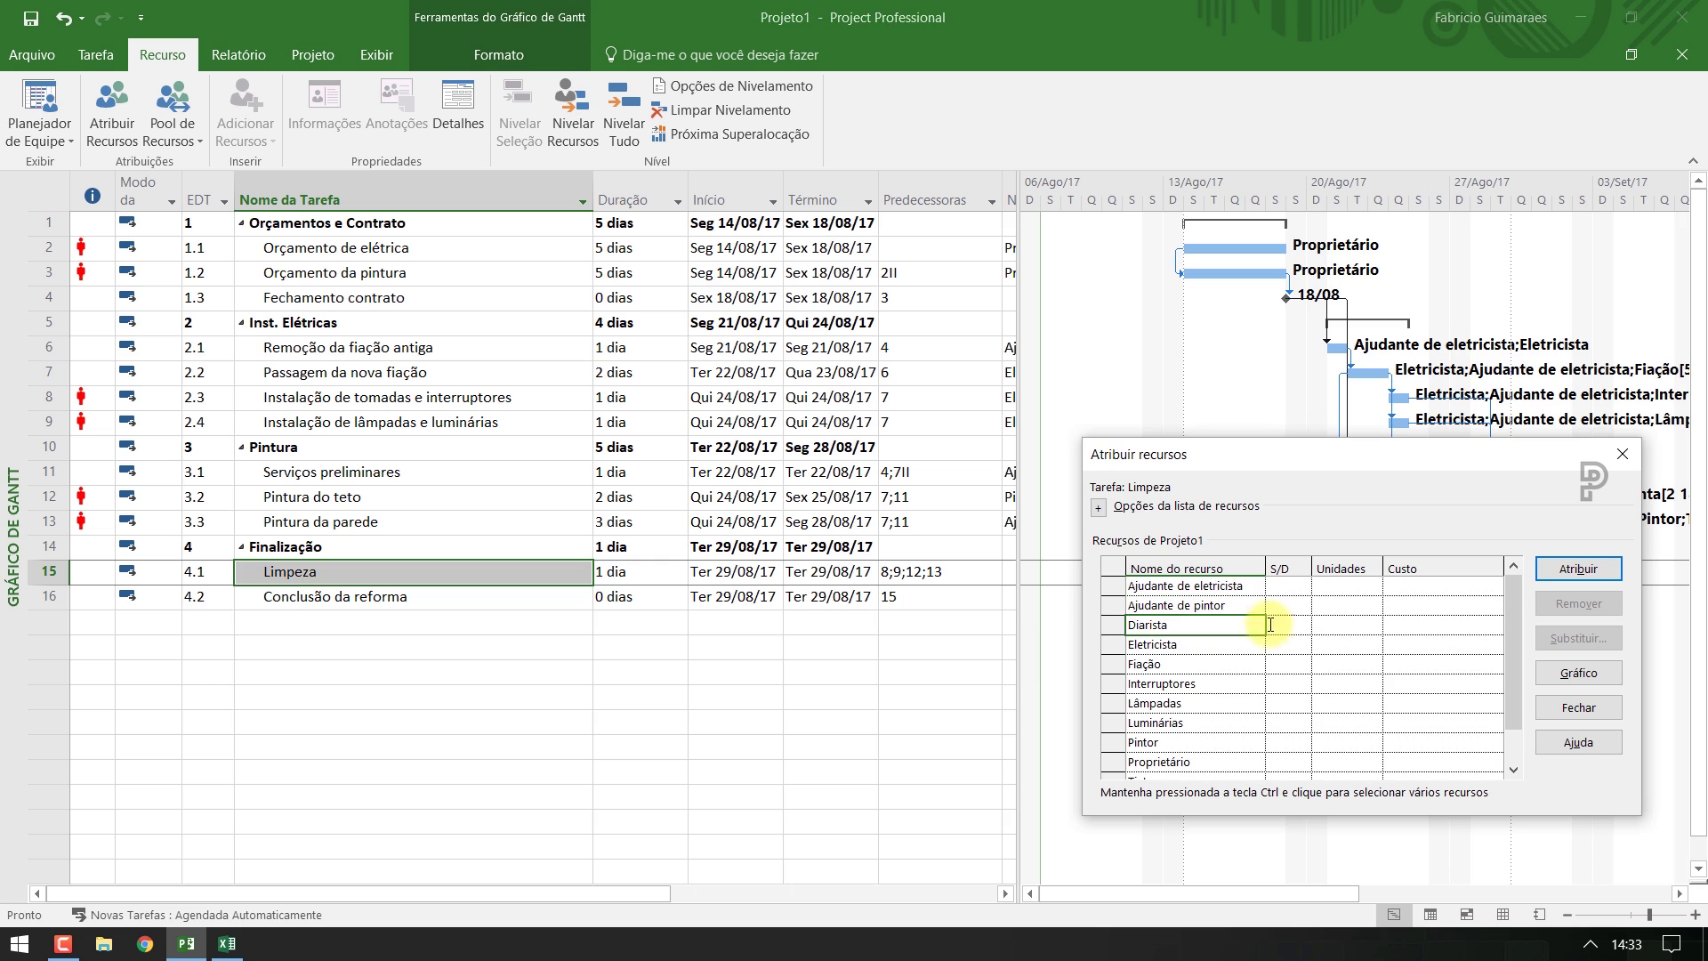
pyautogui.click(1550, 575)
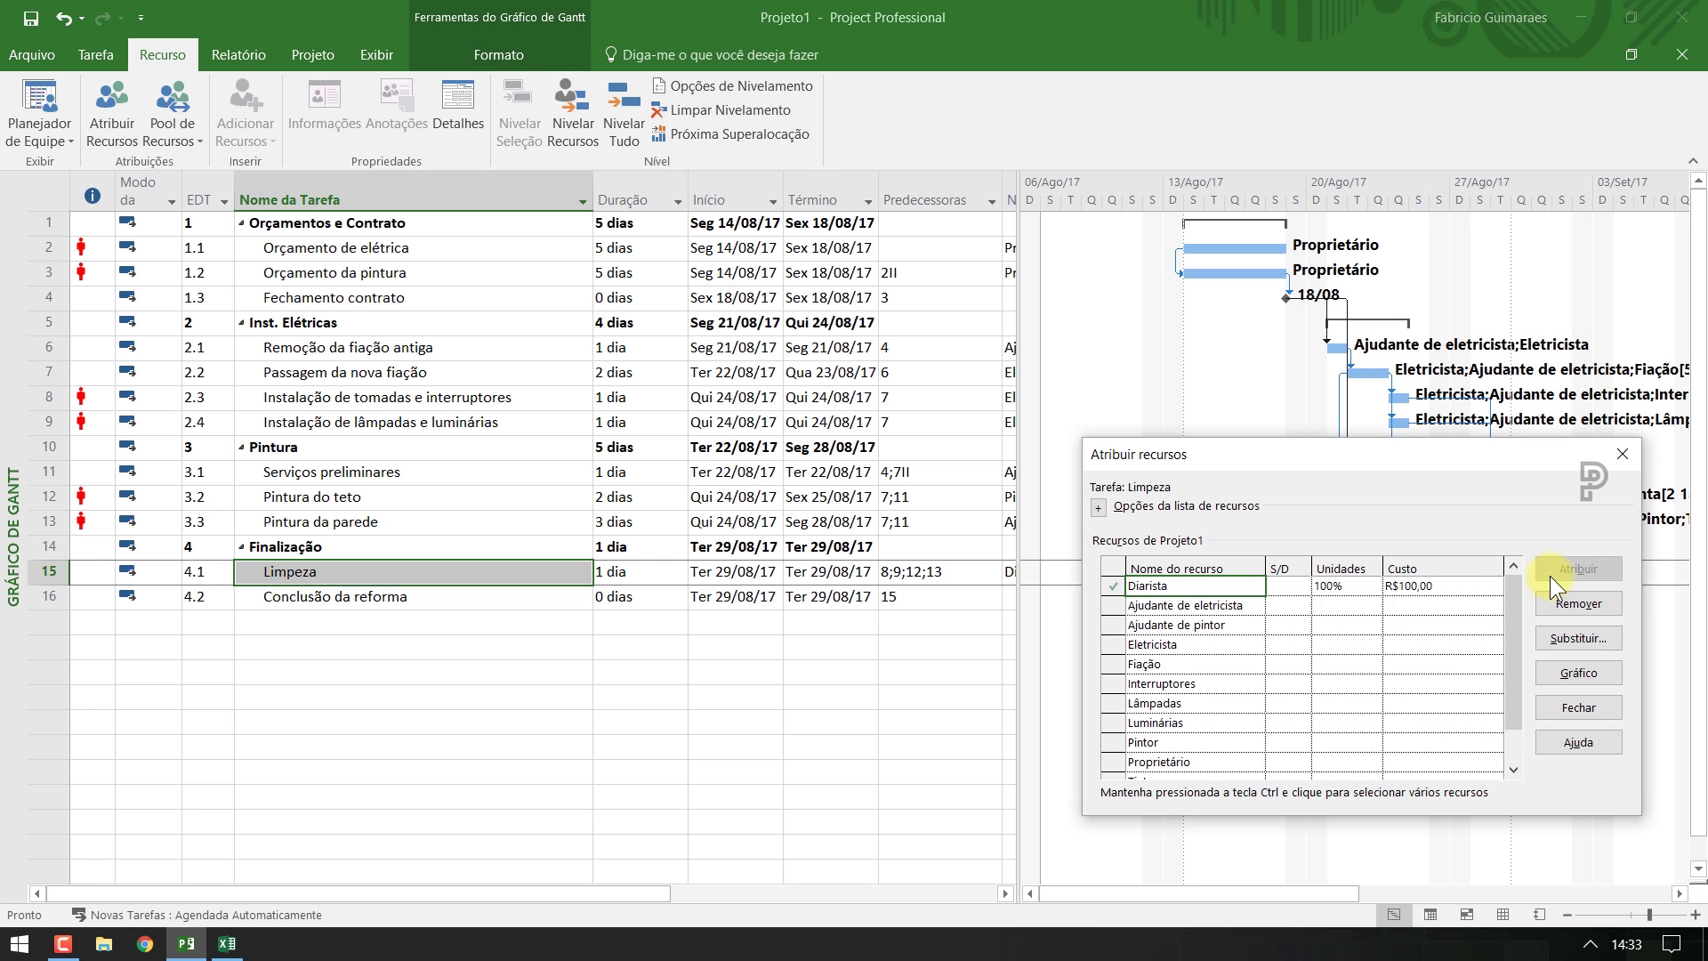
pyautogui.click(1560, 713)
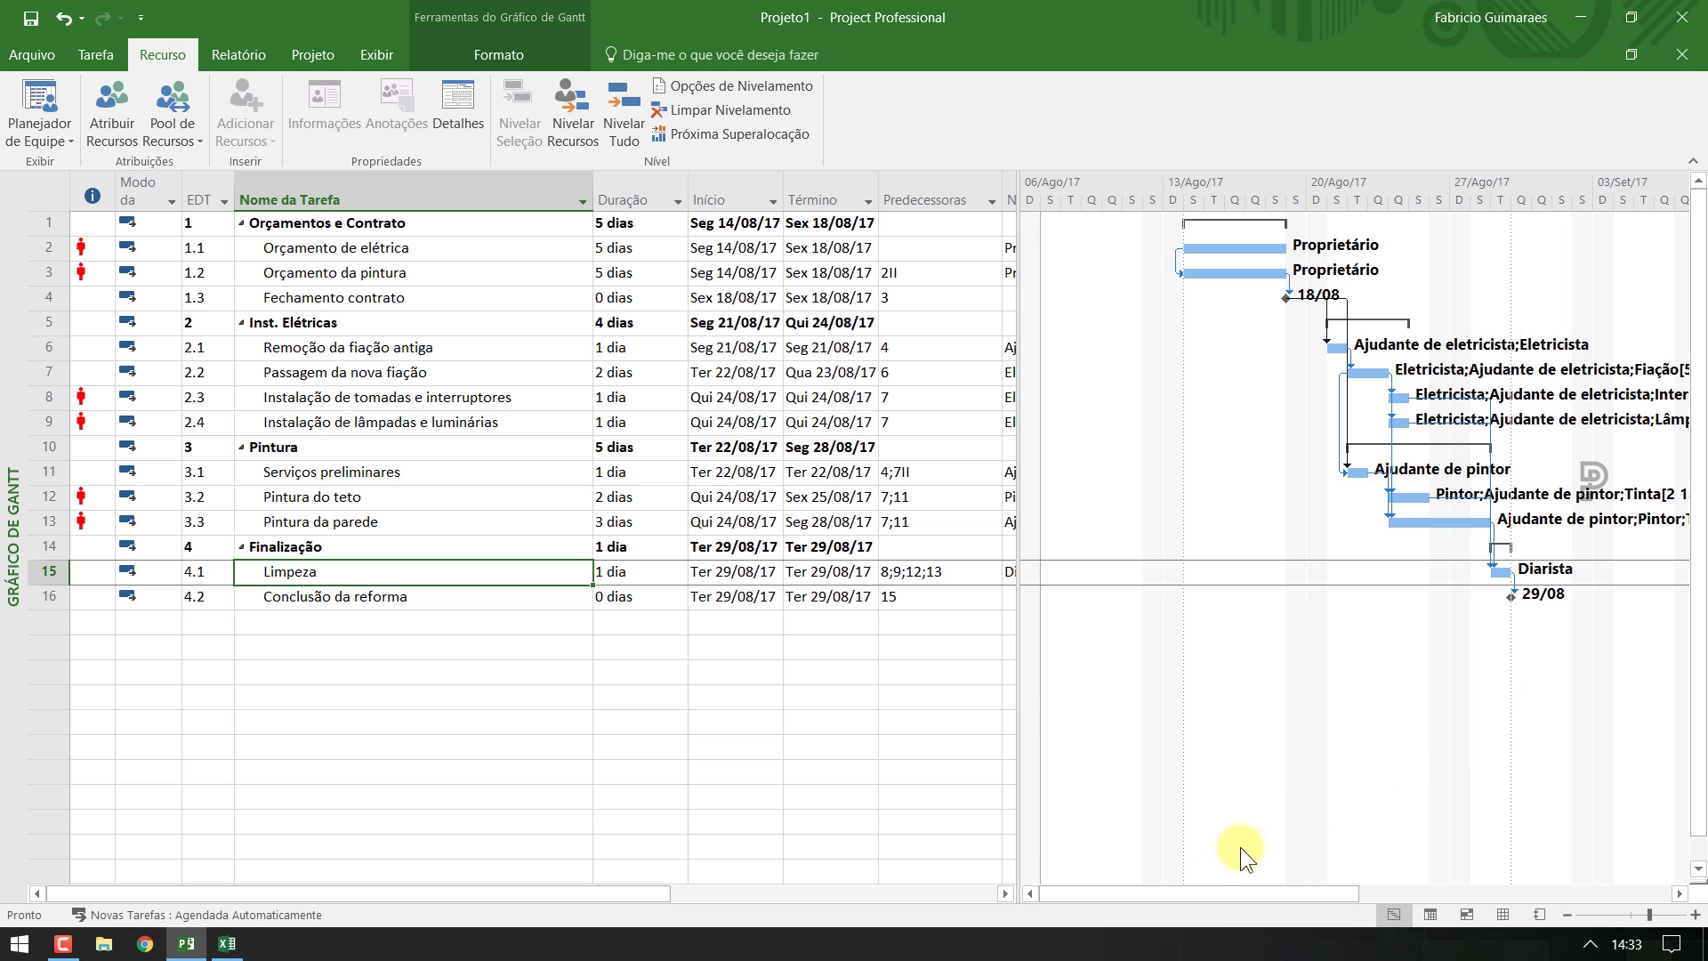
# Widen the task table to expose the Nomes dos recursos column and examine the resource choices for the task Limpeza
pyautogui.moveTo(1176, 889); pyautogui.dragTo(1239, 883)
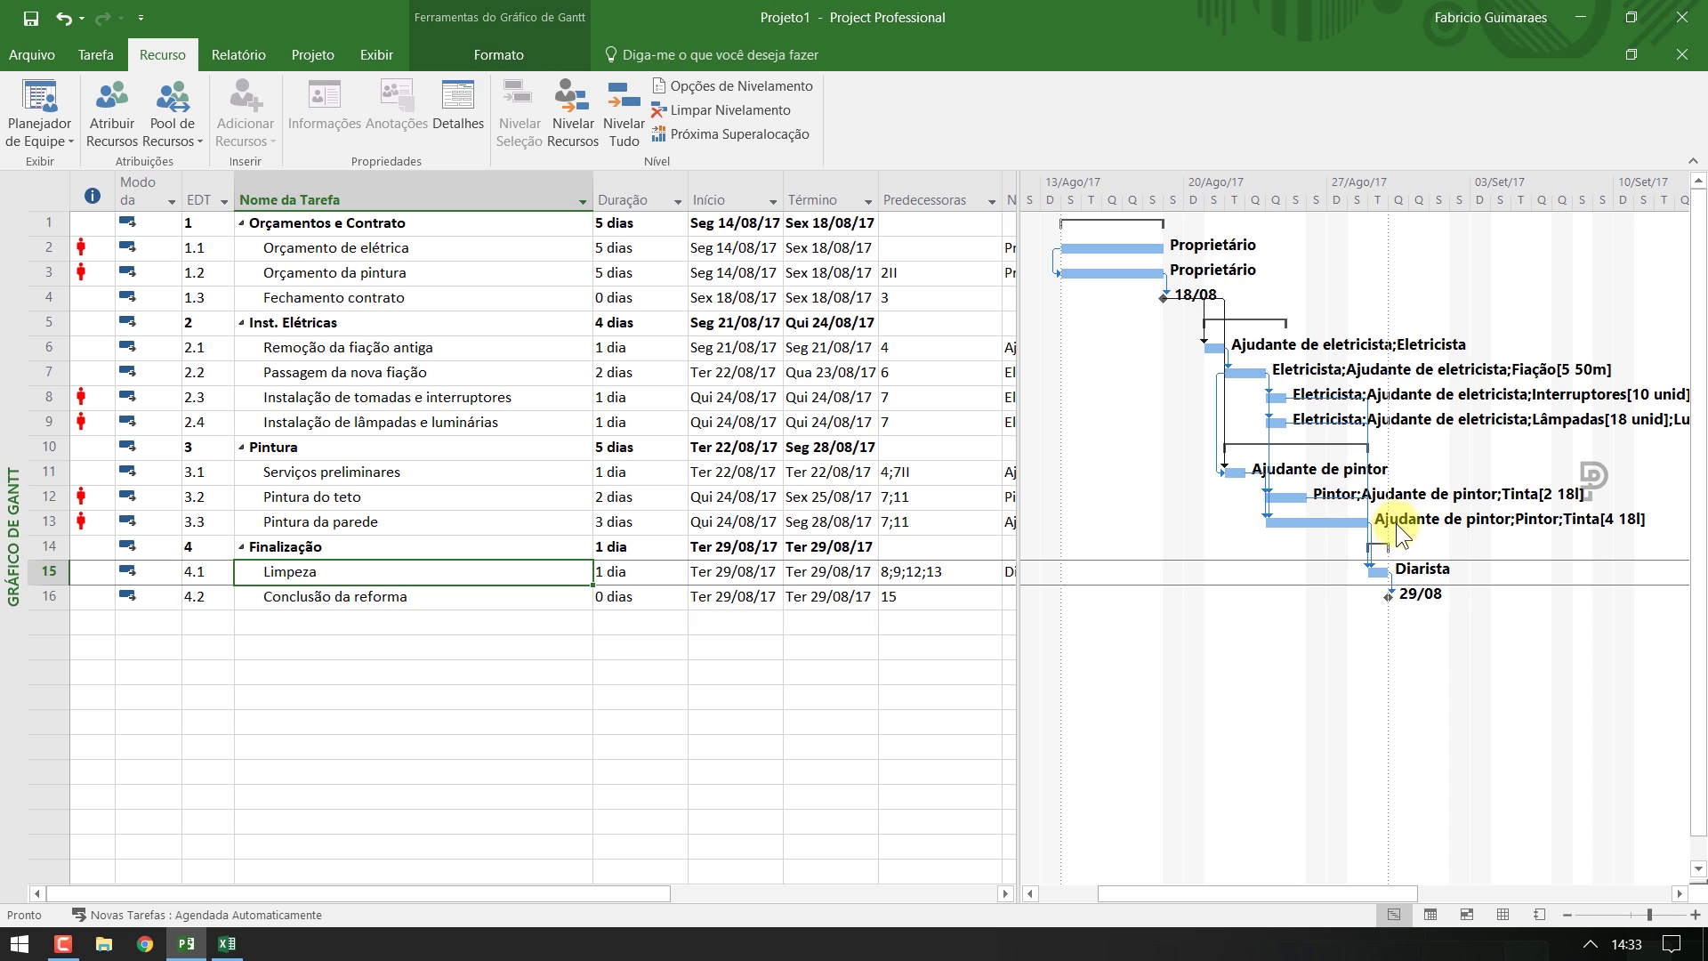
pyautogui.moveTo(1017, 698); pyautogui.dragTo(1268, 692)
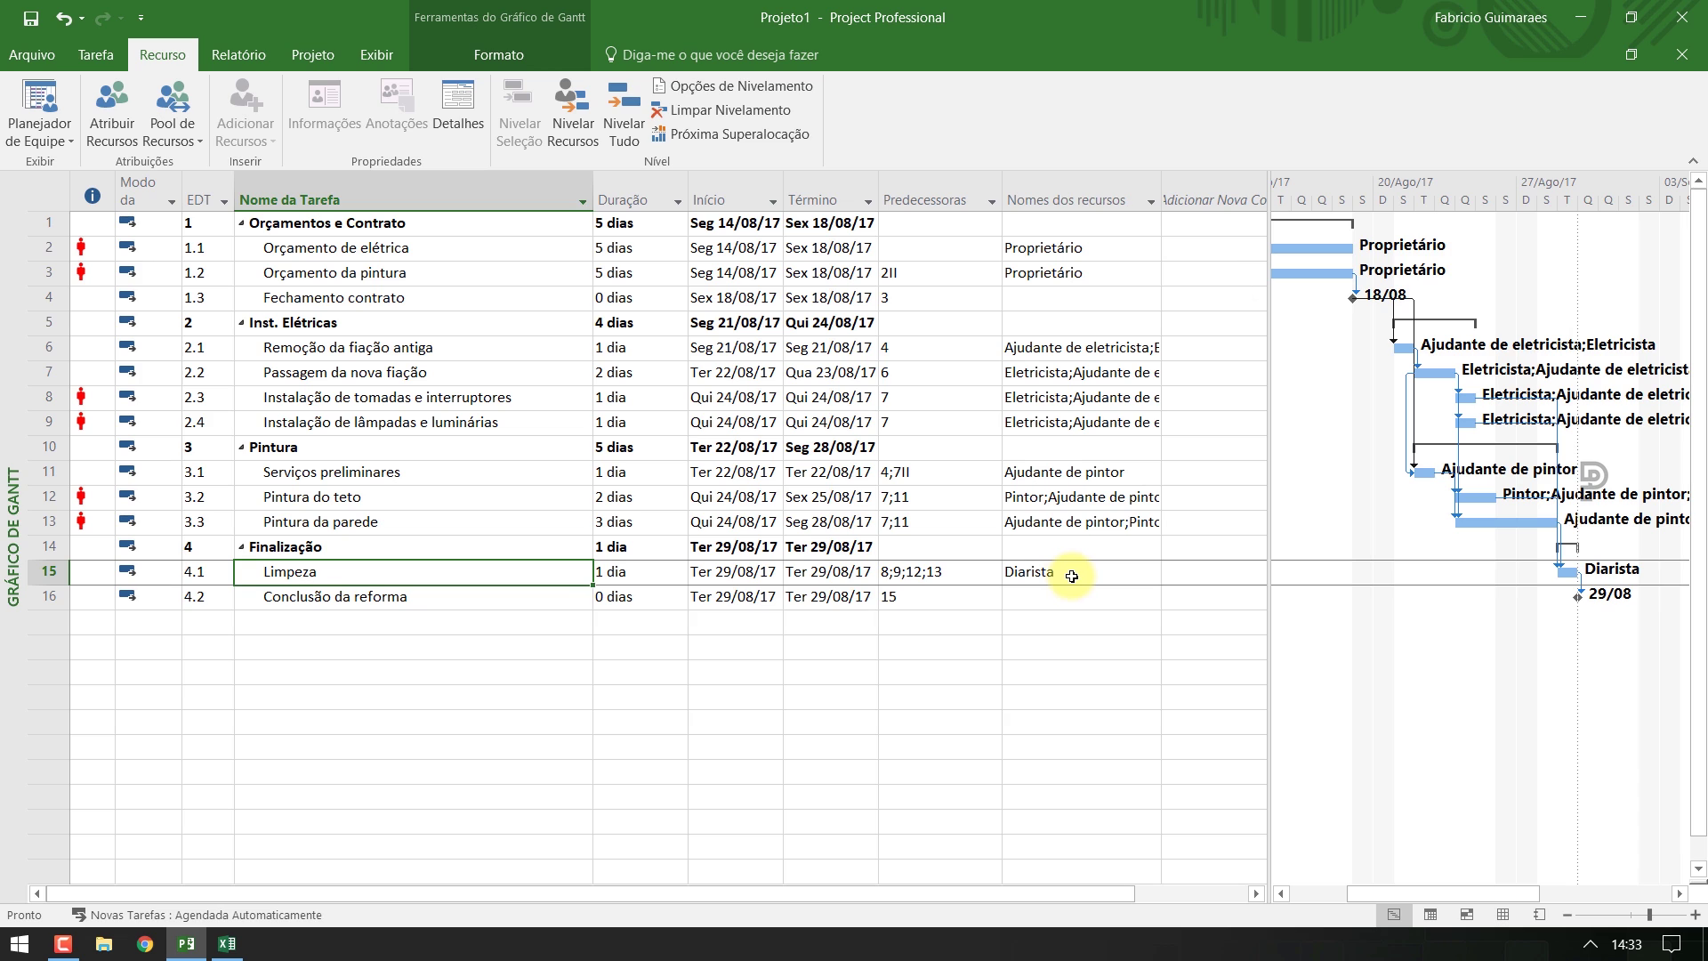
pyautogui.click(1068, 571)
pyautogui.click(1151, 571)
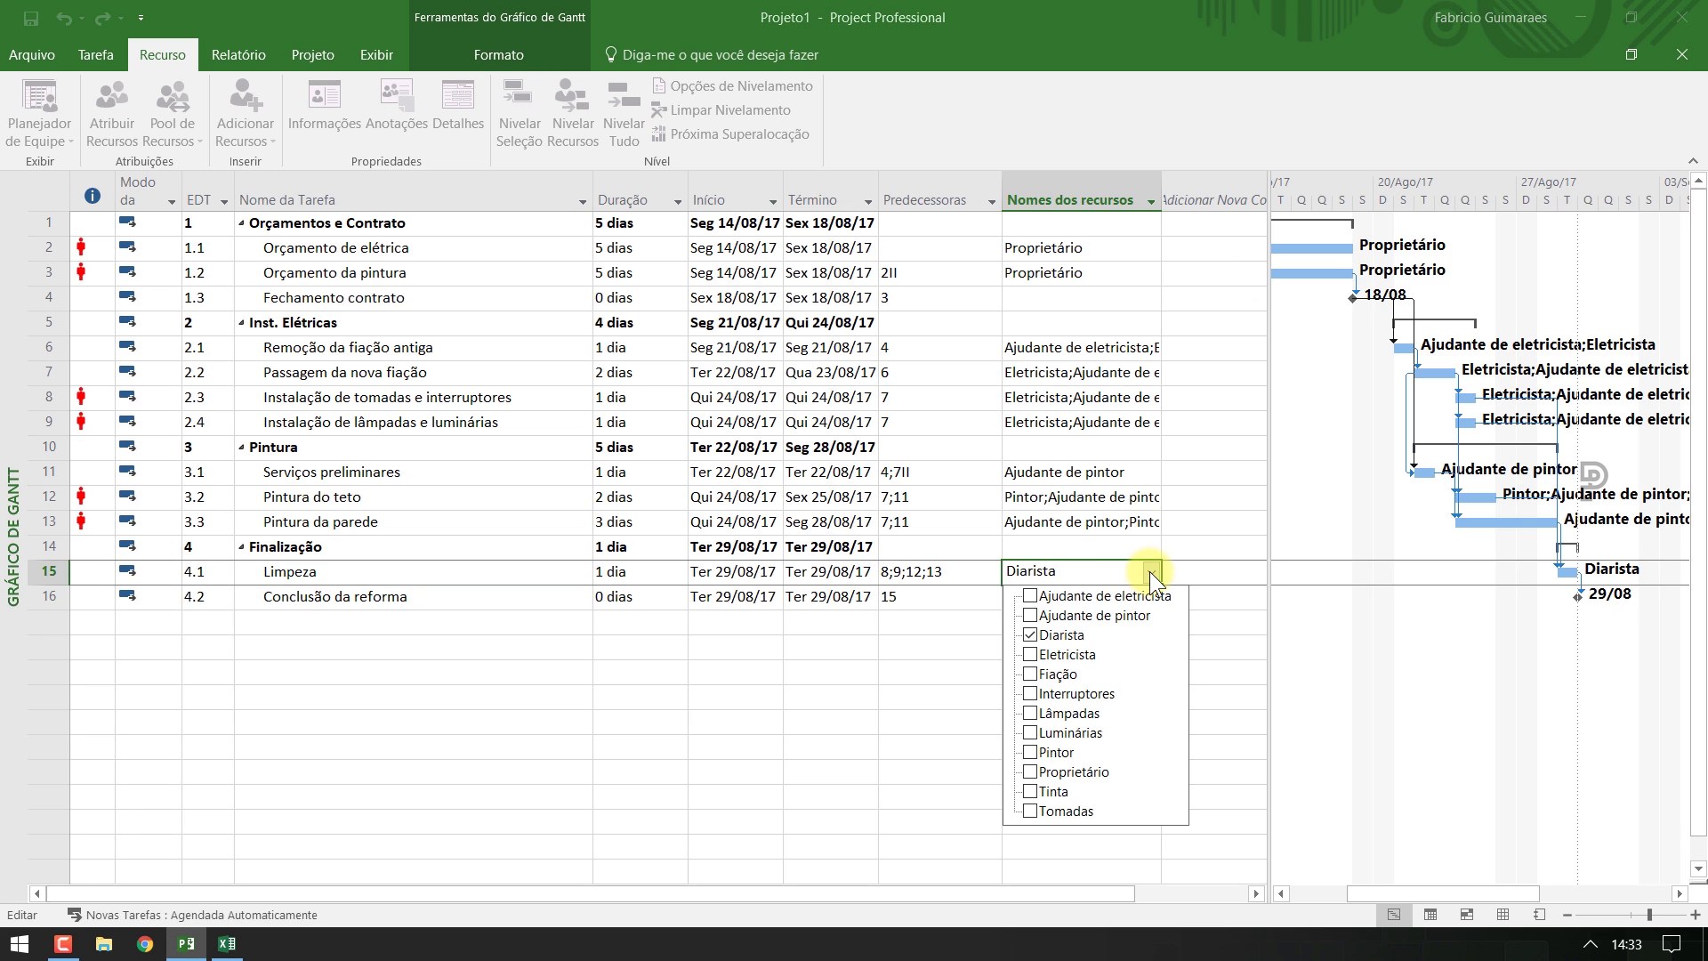
pyautogui.click(1150, 571)
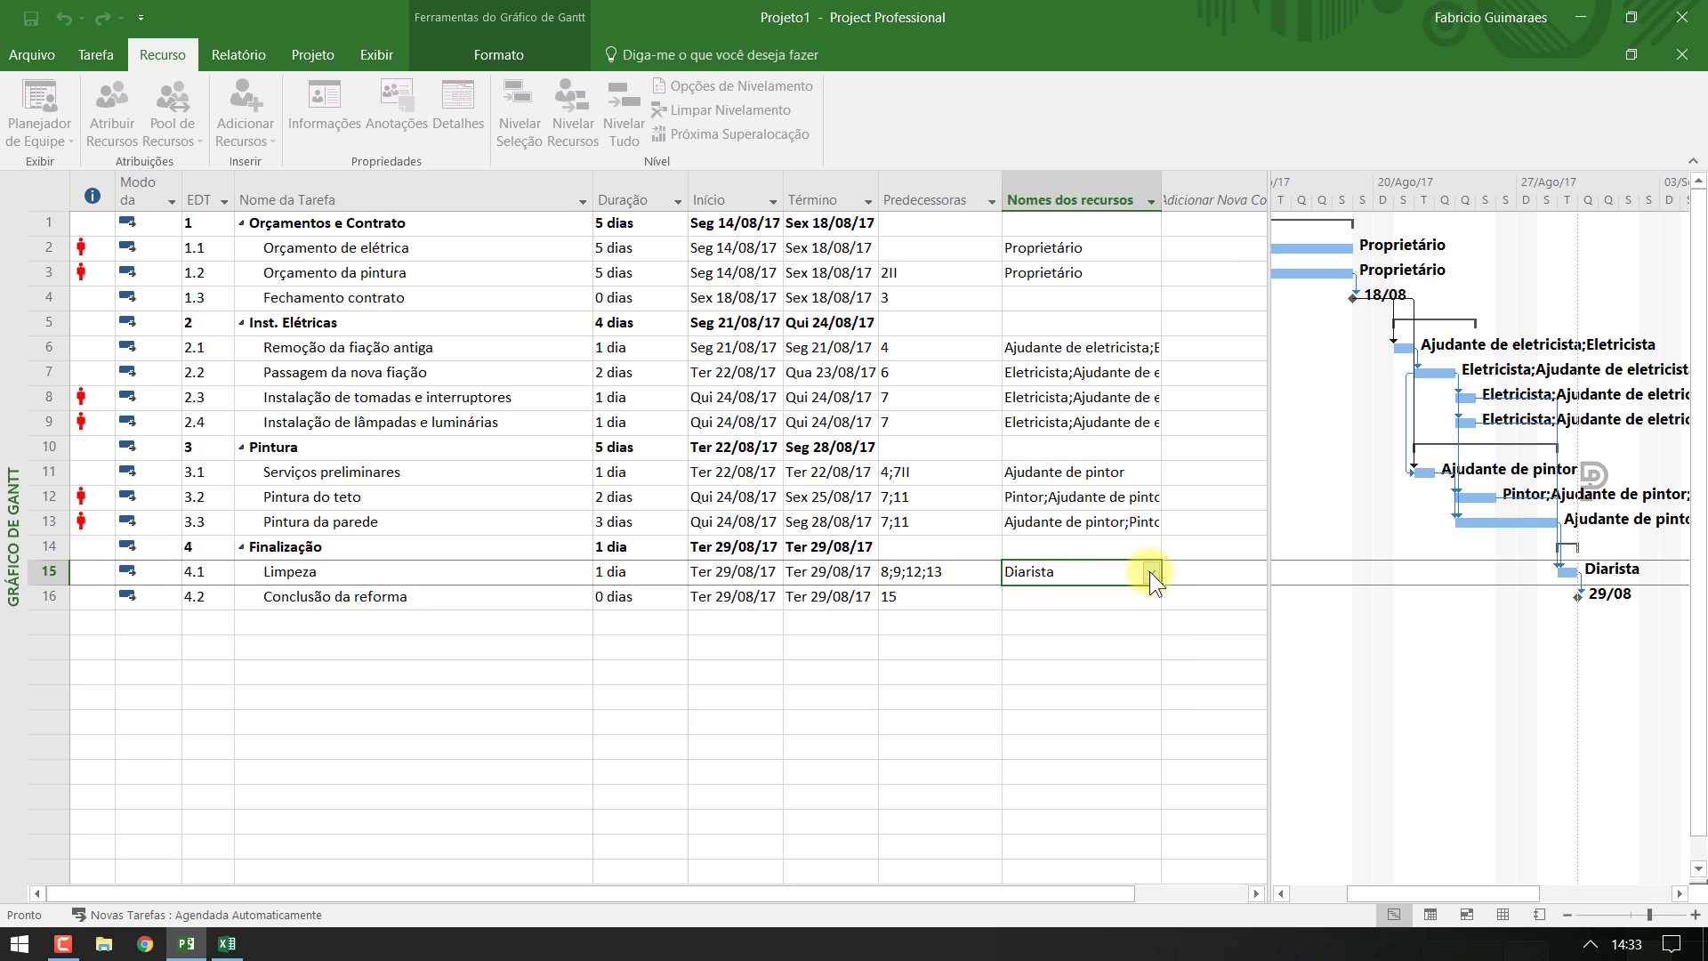
# Display the task form for Serviços preliminares below the Gantt chart, showing resources and predecessors
pyautogui.click(1091, 524)
pyautogui.click(1091, 496)
pyautogui.click(1095, 467)
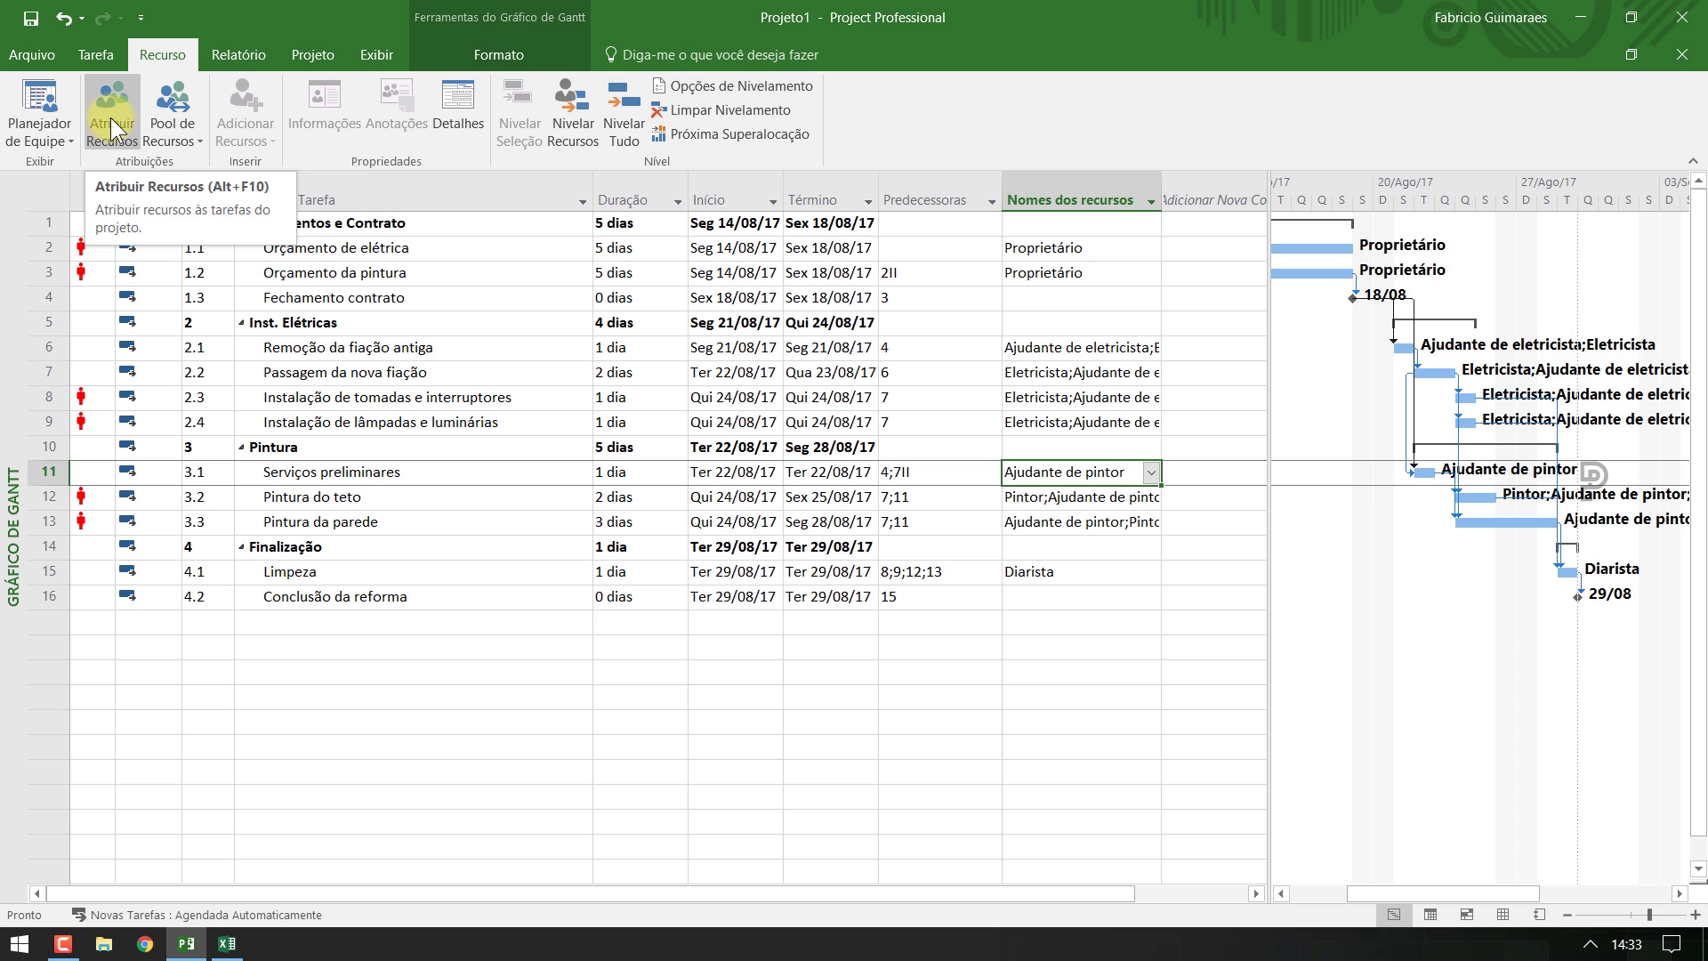
pyautogui.click(372, 54)
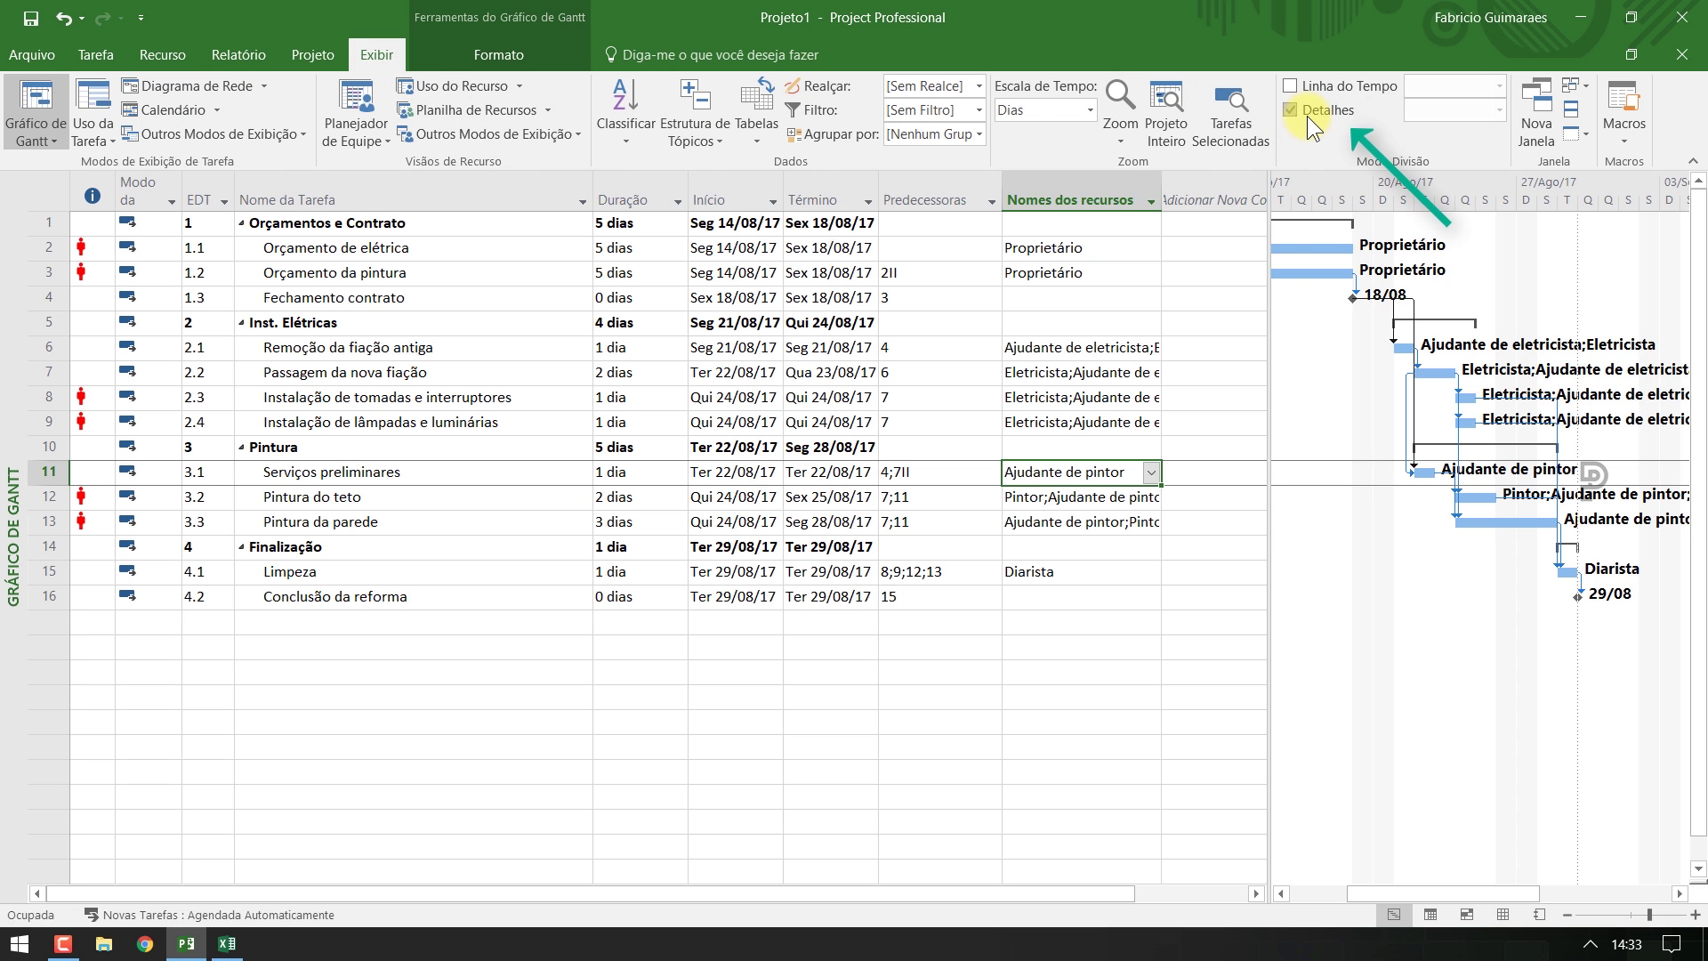
pyautogui.click(1306, 114)
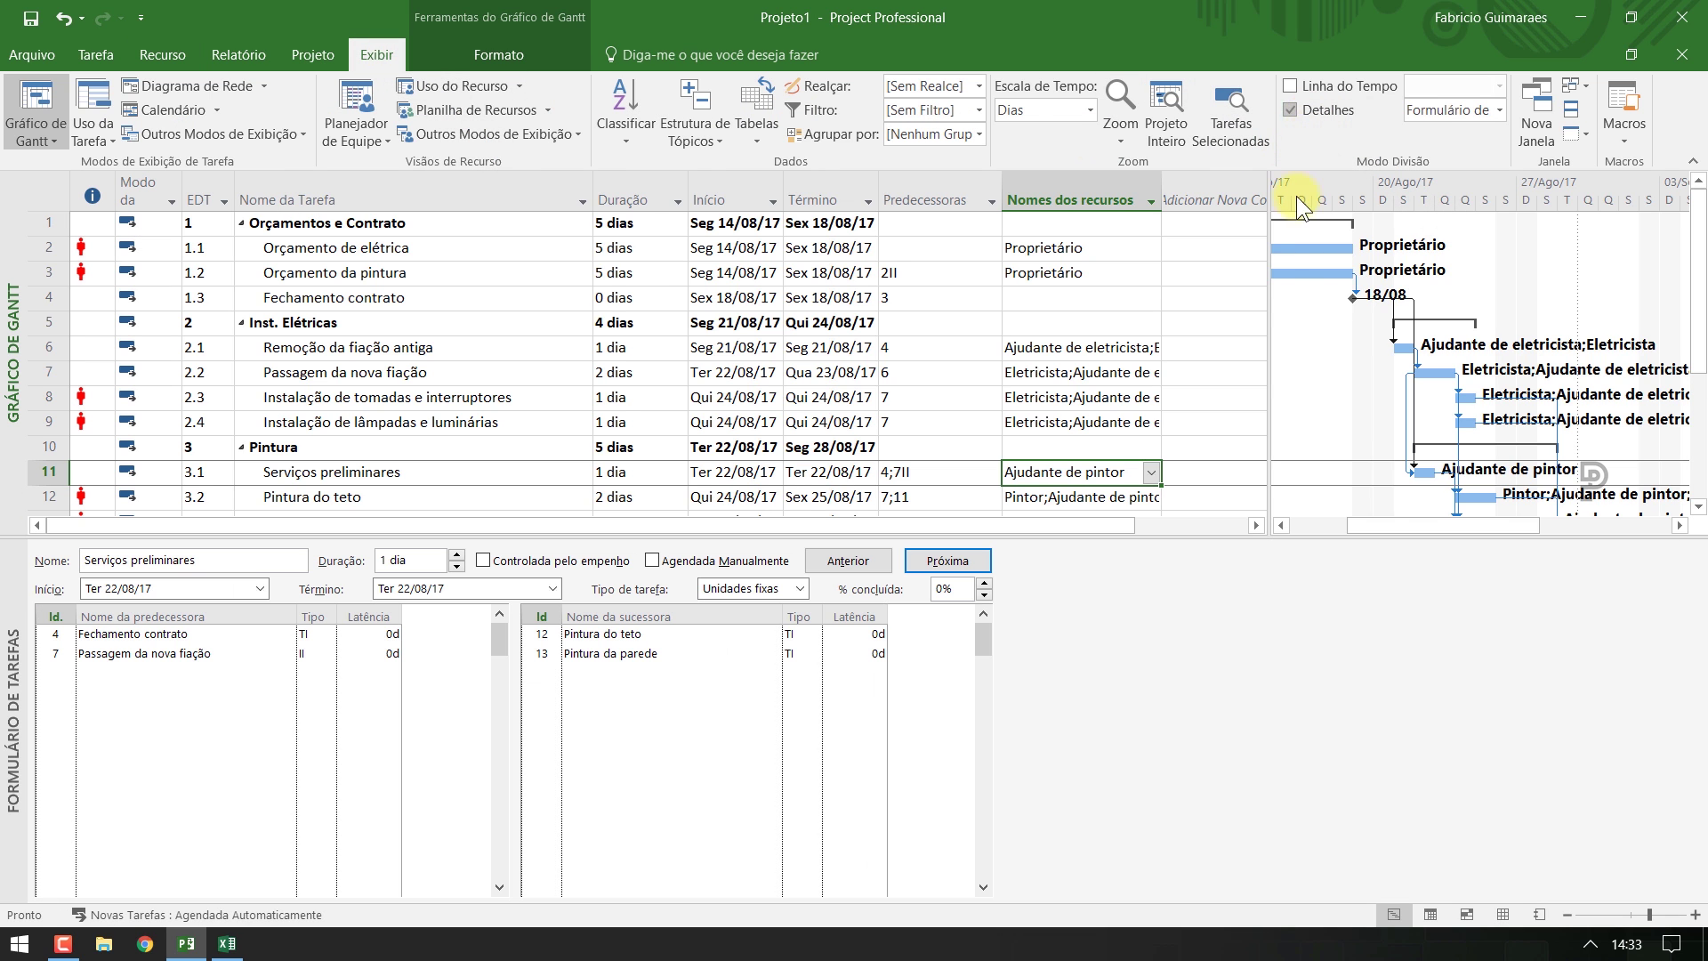
pyautogui.rightClick(1118, 675)
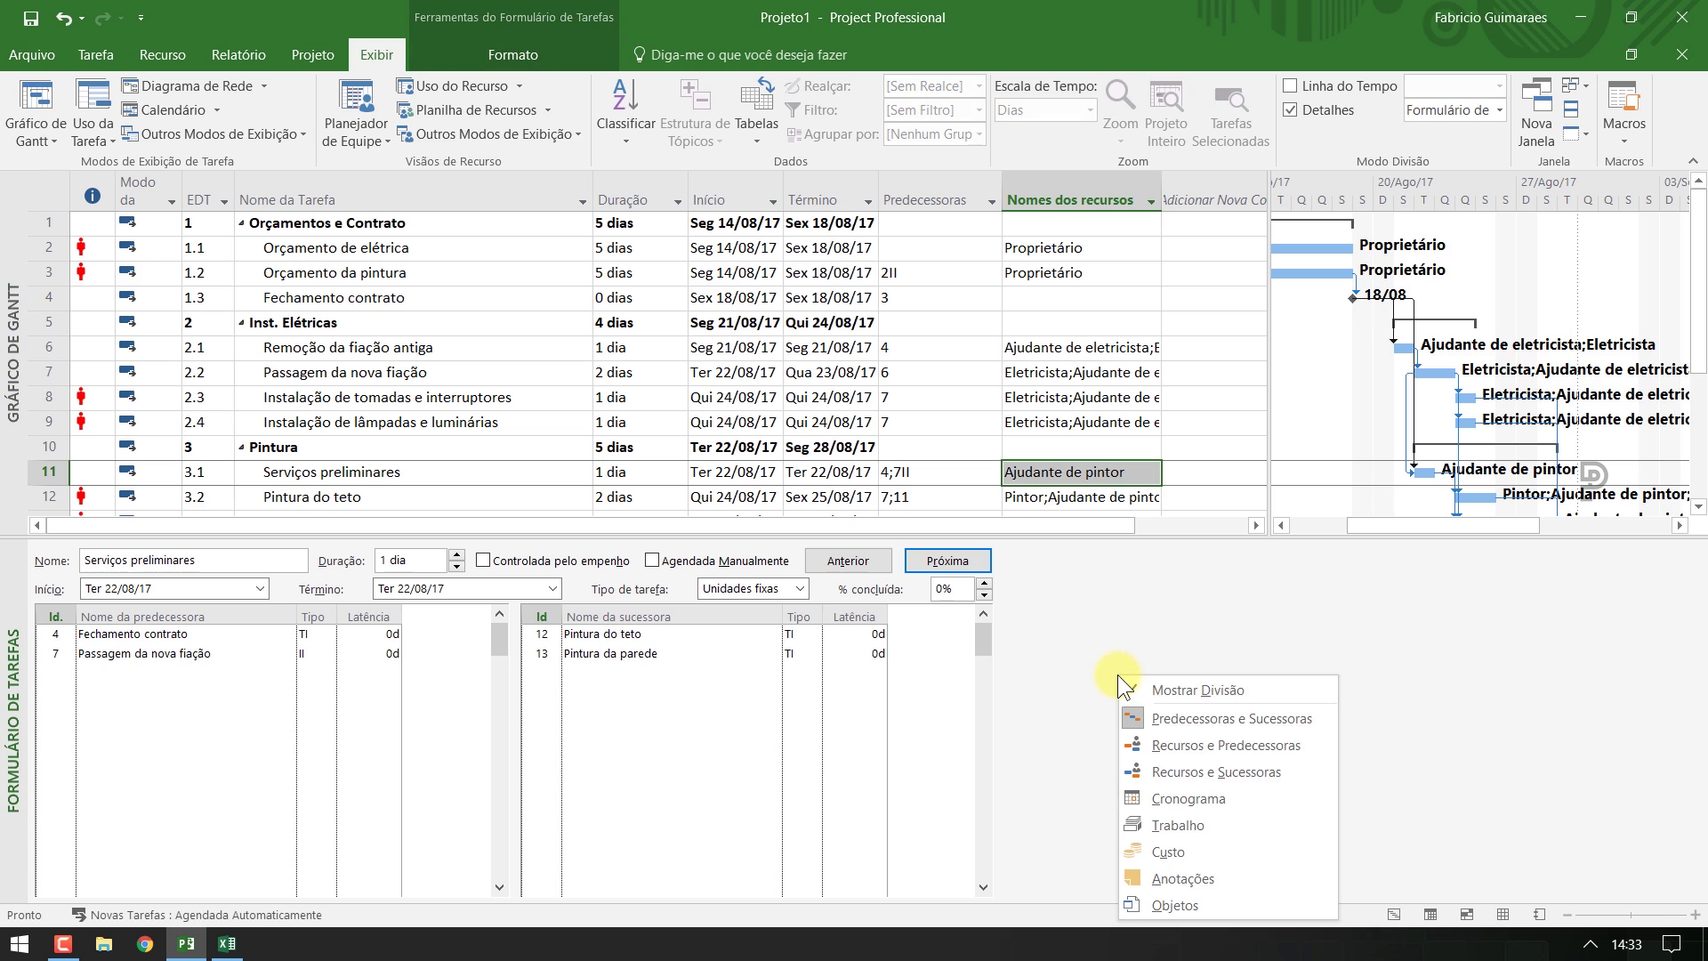
pyautogui.click(1235, 754)
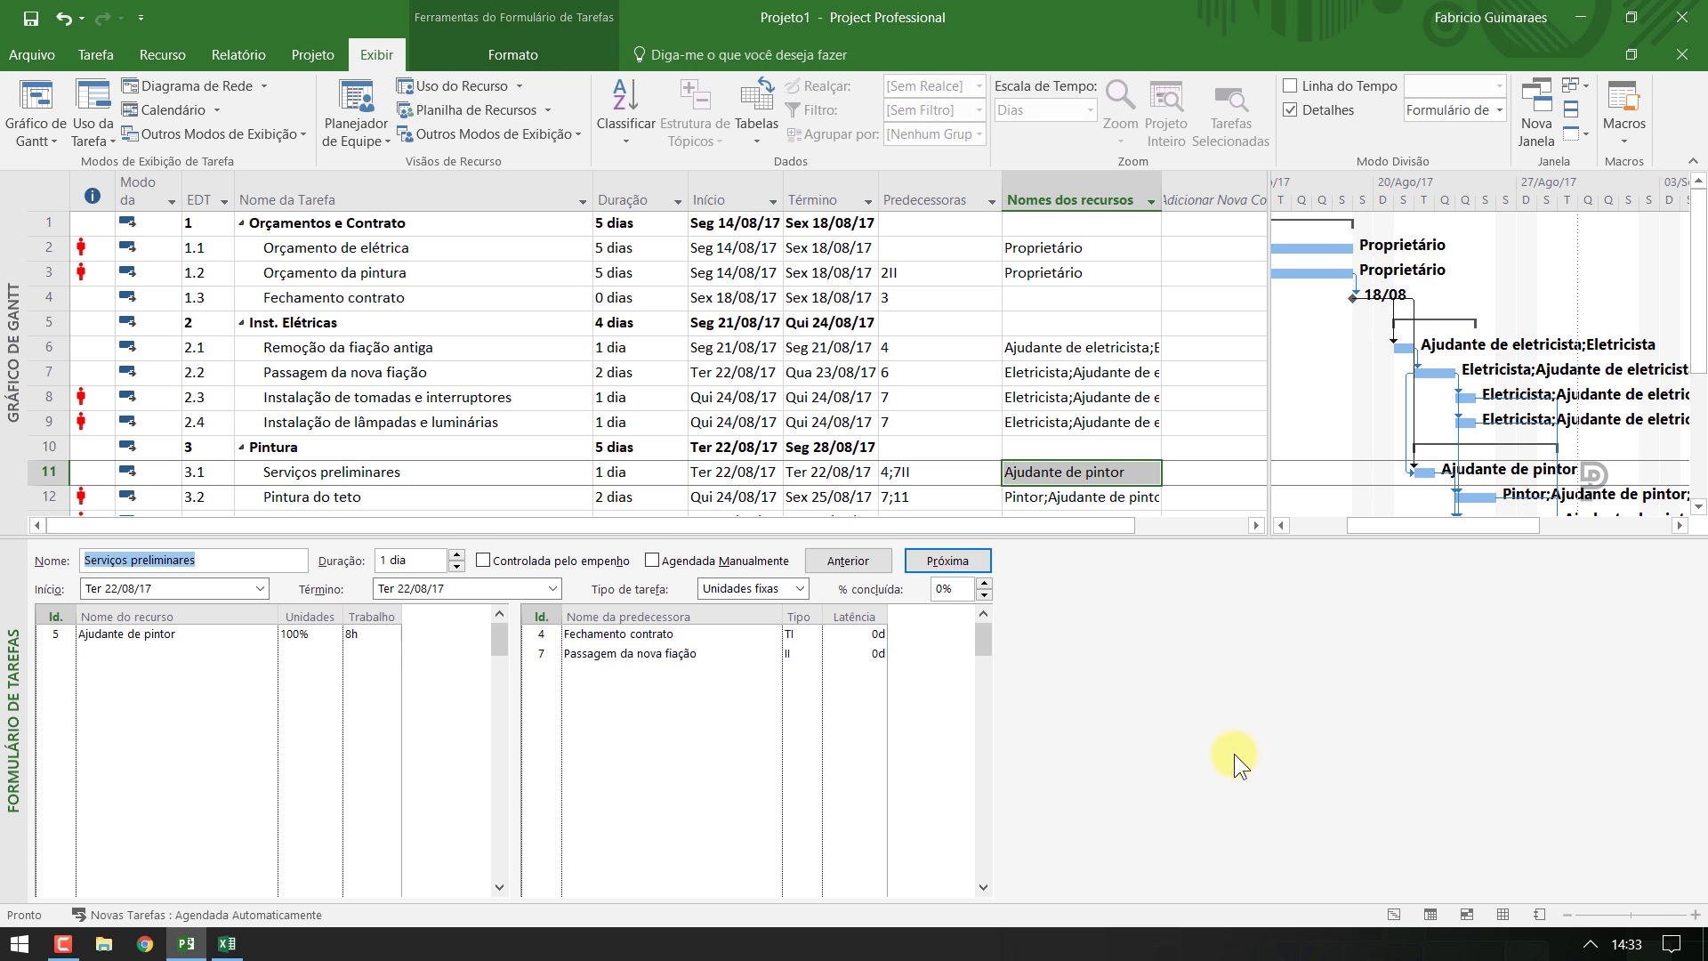
# Examine the resource choices for Serviços preliminares in the task form, cancel the edit and hide the form
pyautogui.click(178, 635)
pyautogui.click(269, 637)
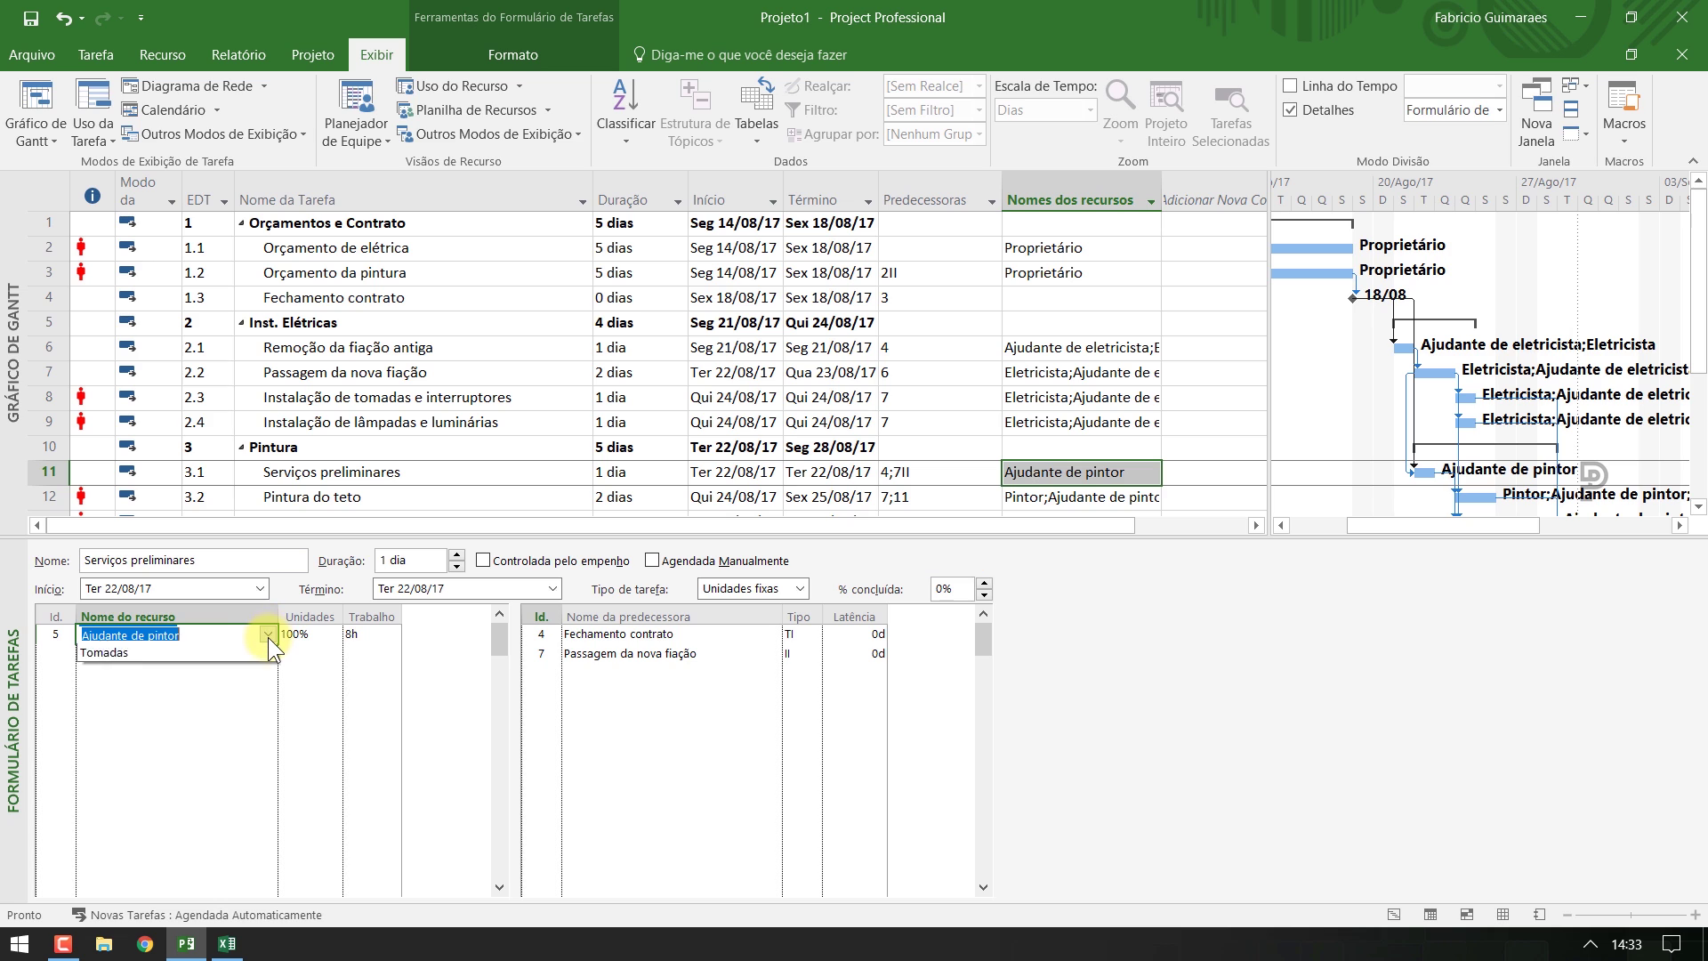
pyautogui.click(269, 638)
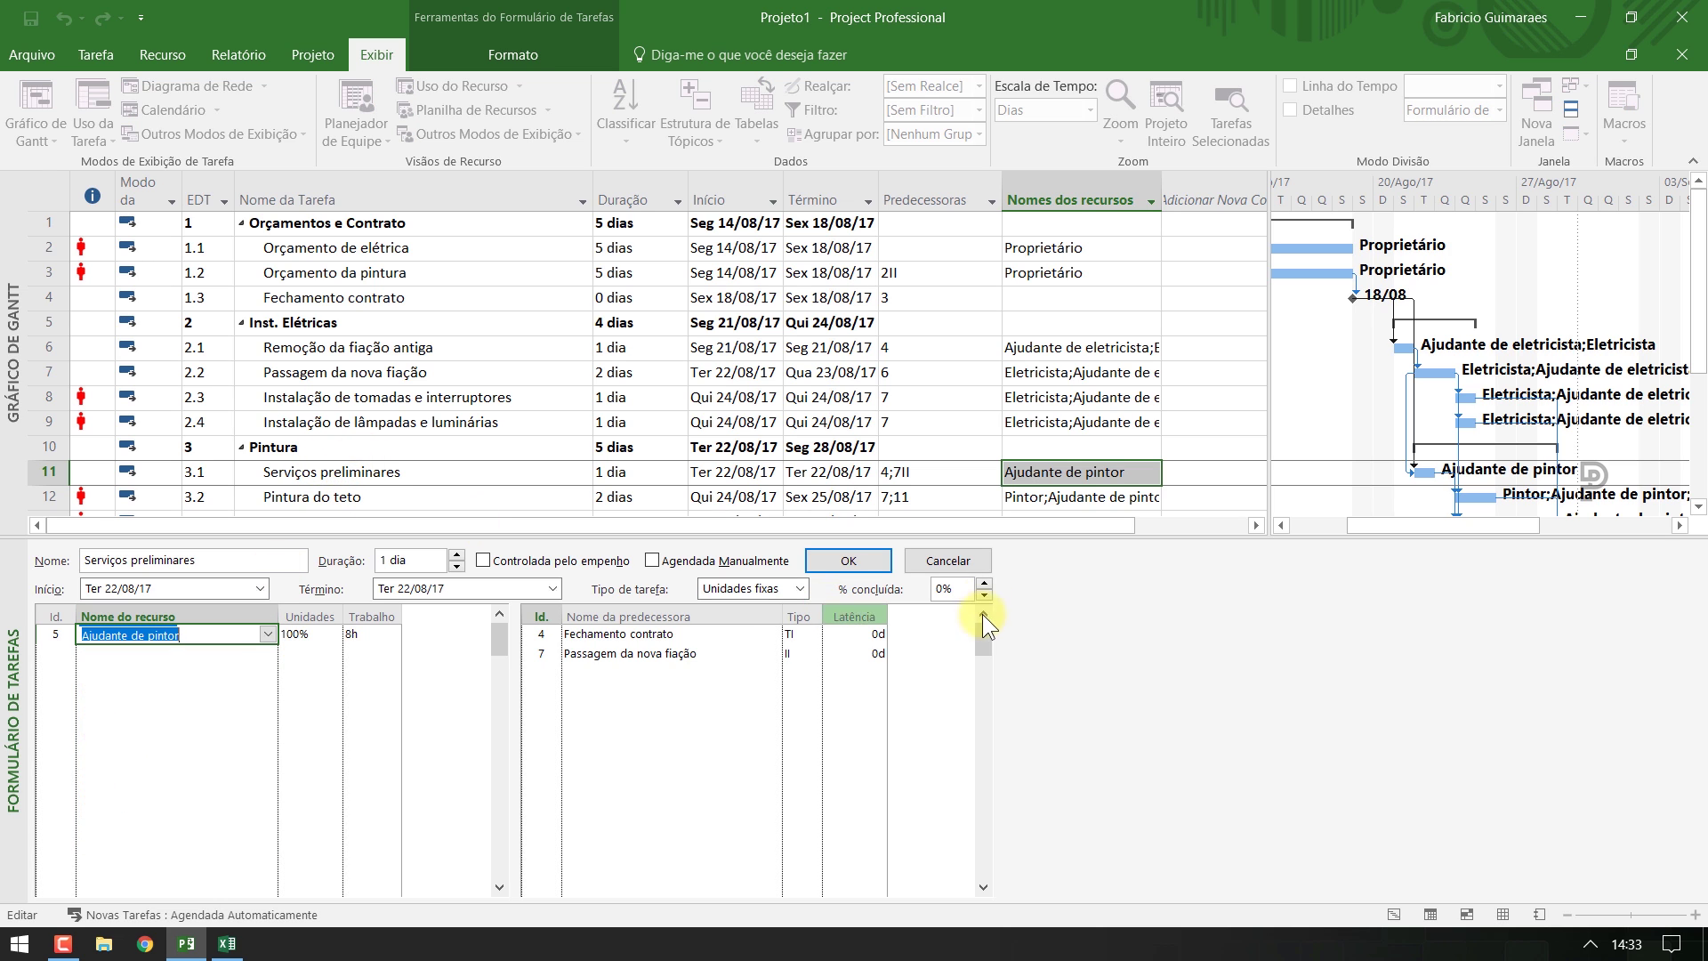
pyautogui.click(959, 564)
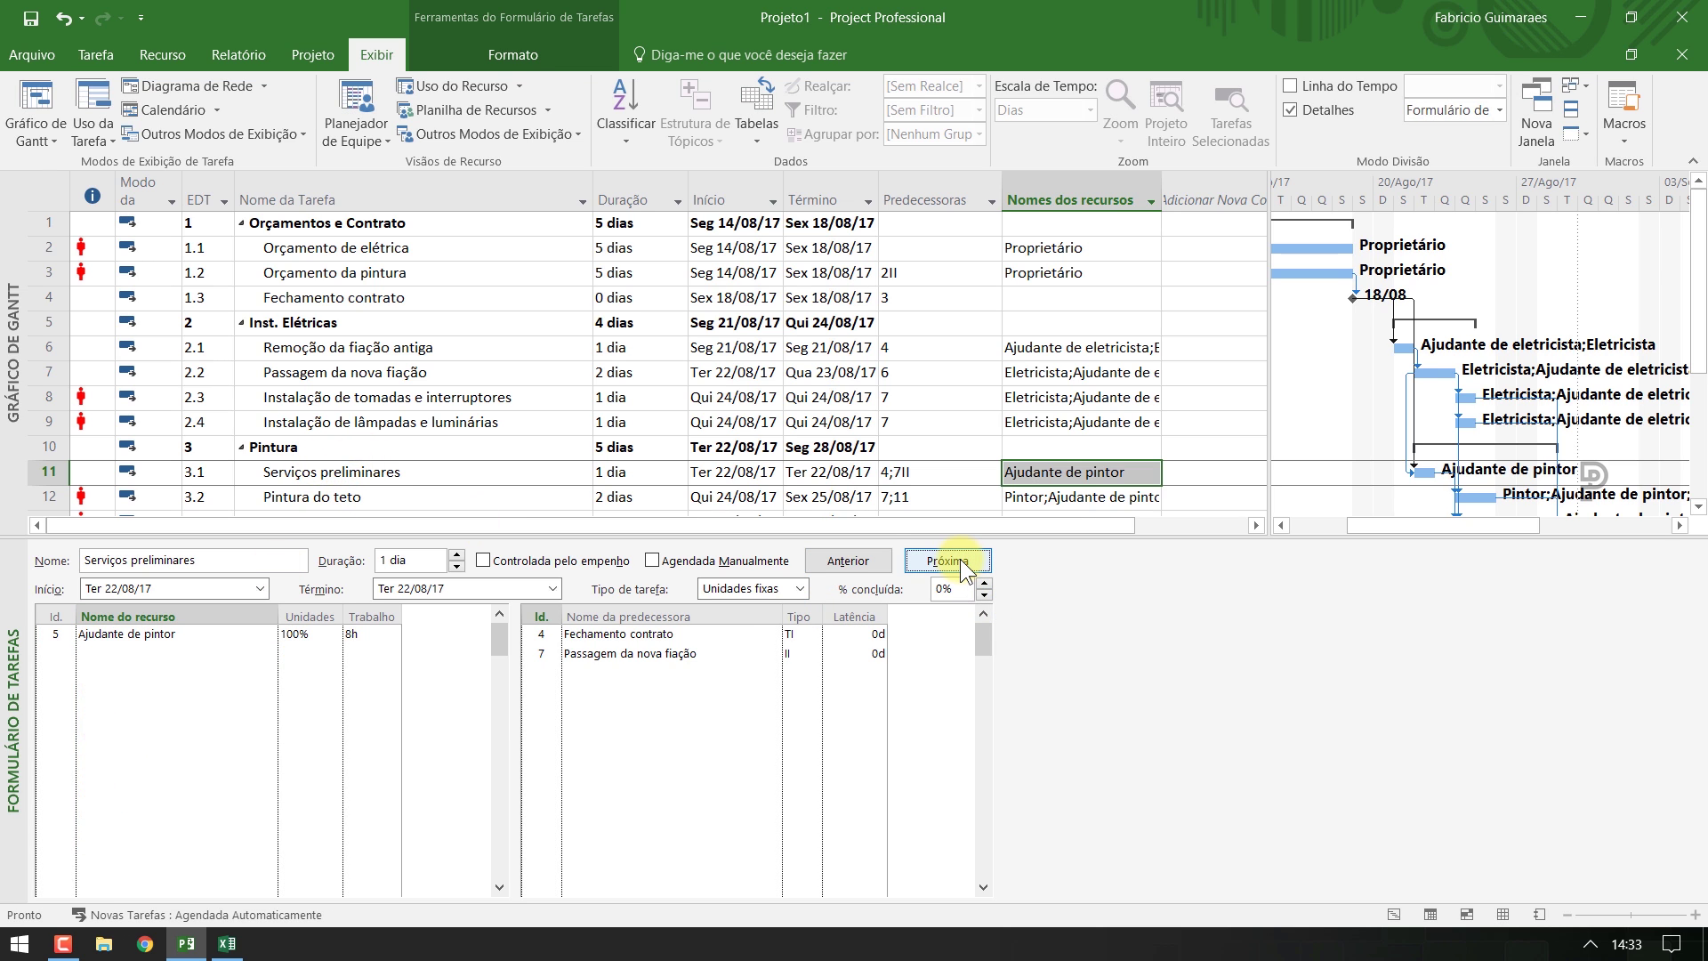
pyautogui.click(1327, 110)
# Narrow the task table to end at the Predecessoras column, giving the Gantt bars and their resource labels more room
pyautogui.click(476, 489)
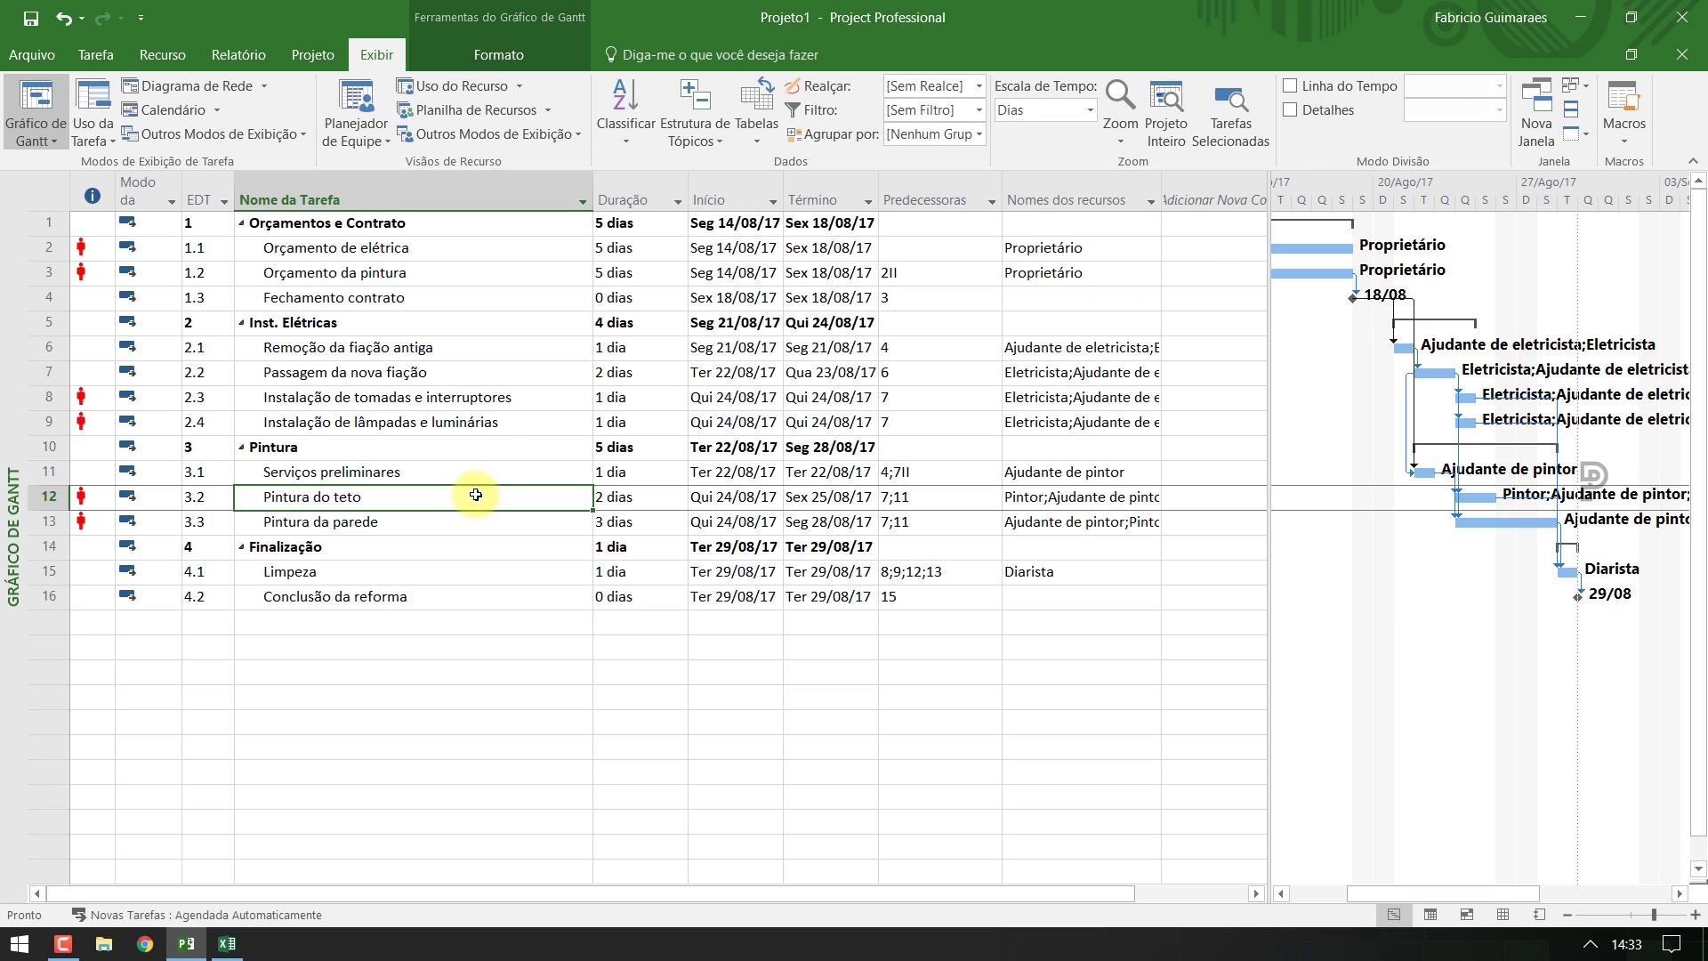
pyautogui.click(462, 226)
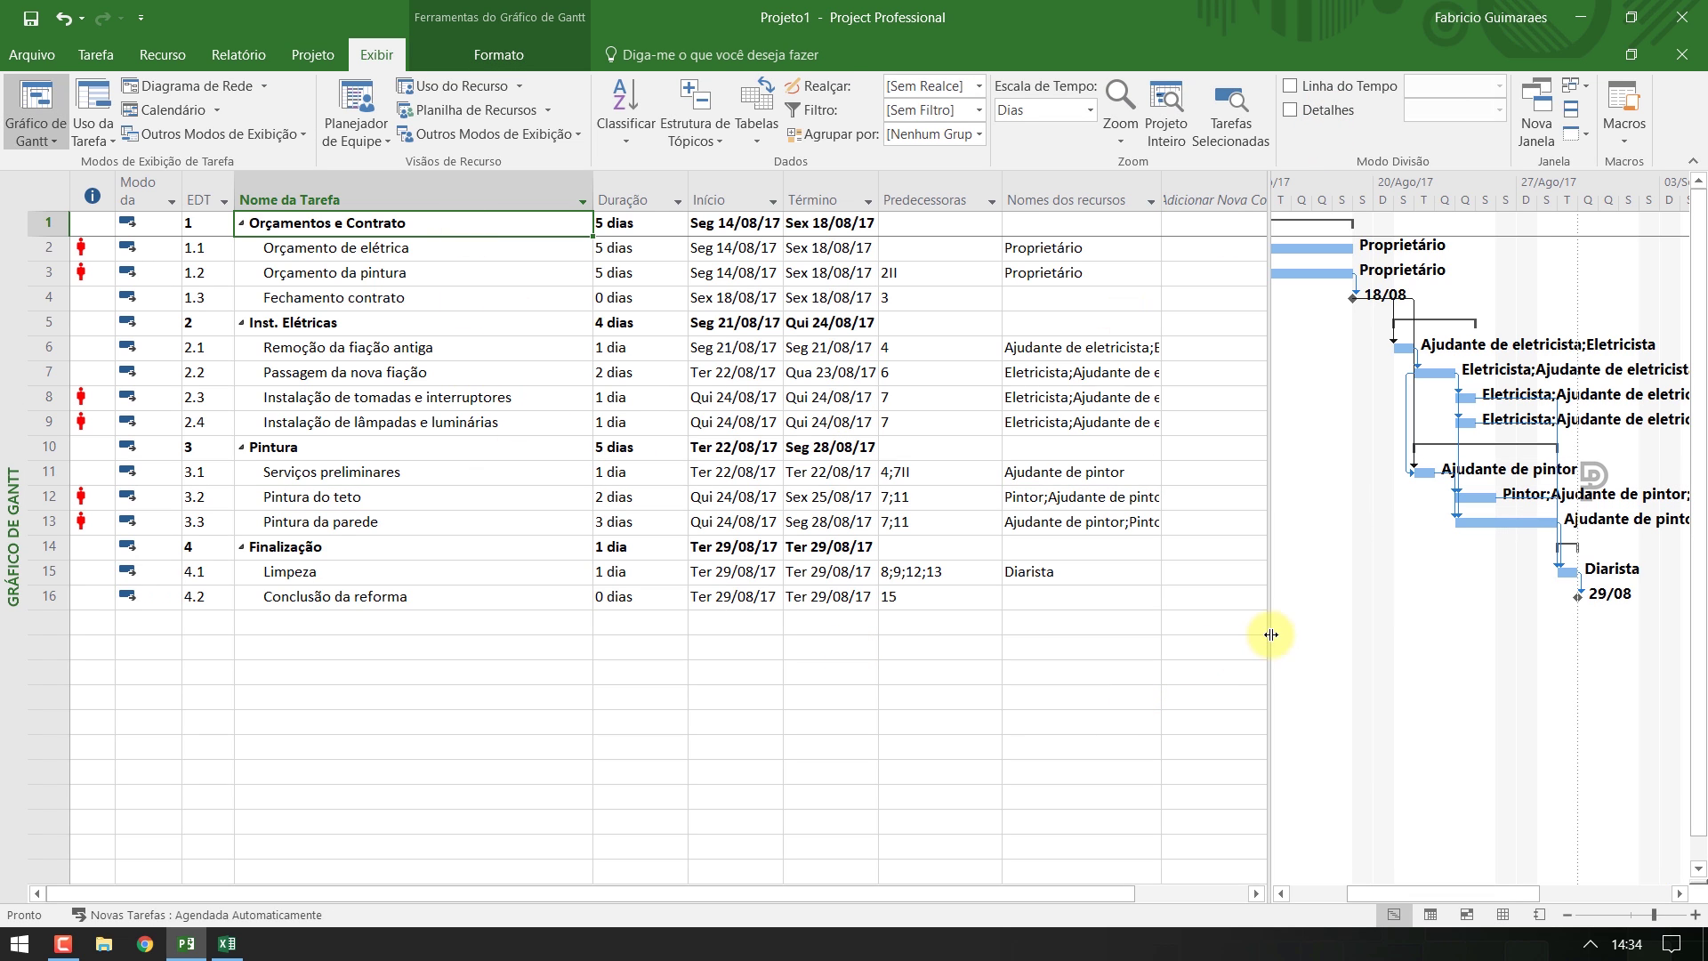
pyautogui.moveTo(1270, 623); pyautogui.dragTo(1007, 617)
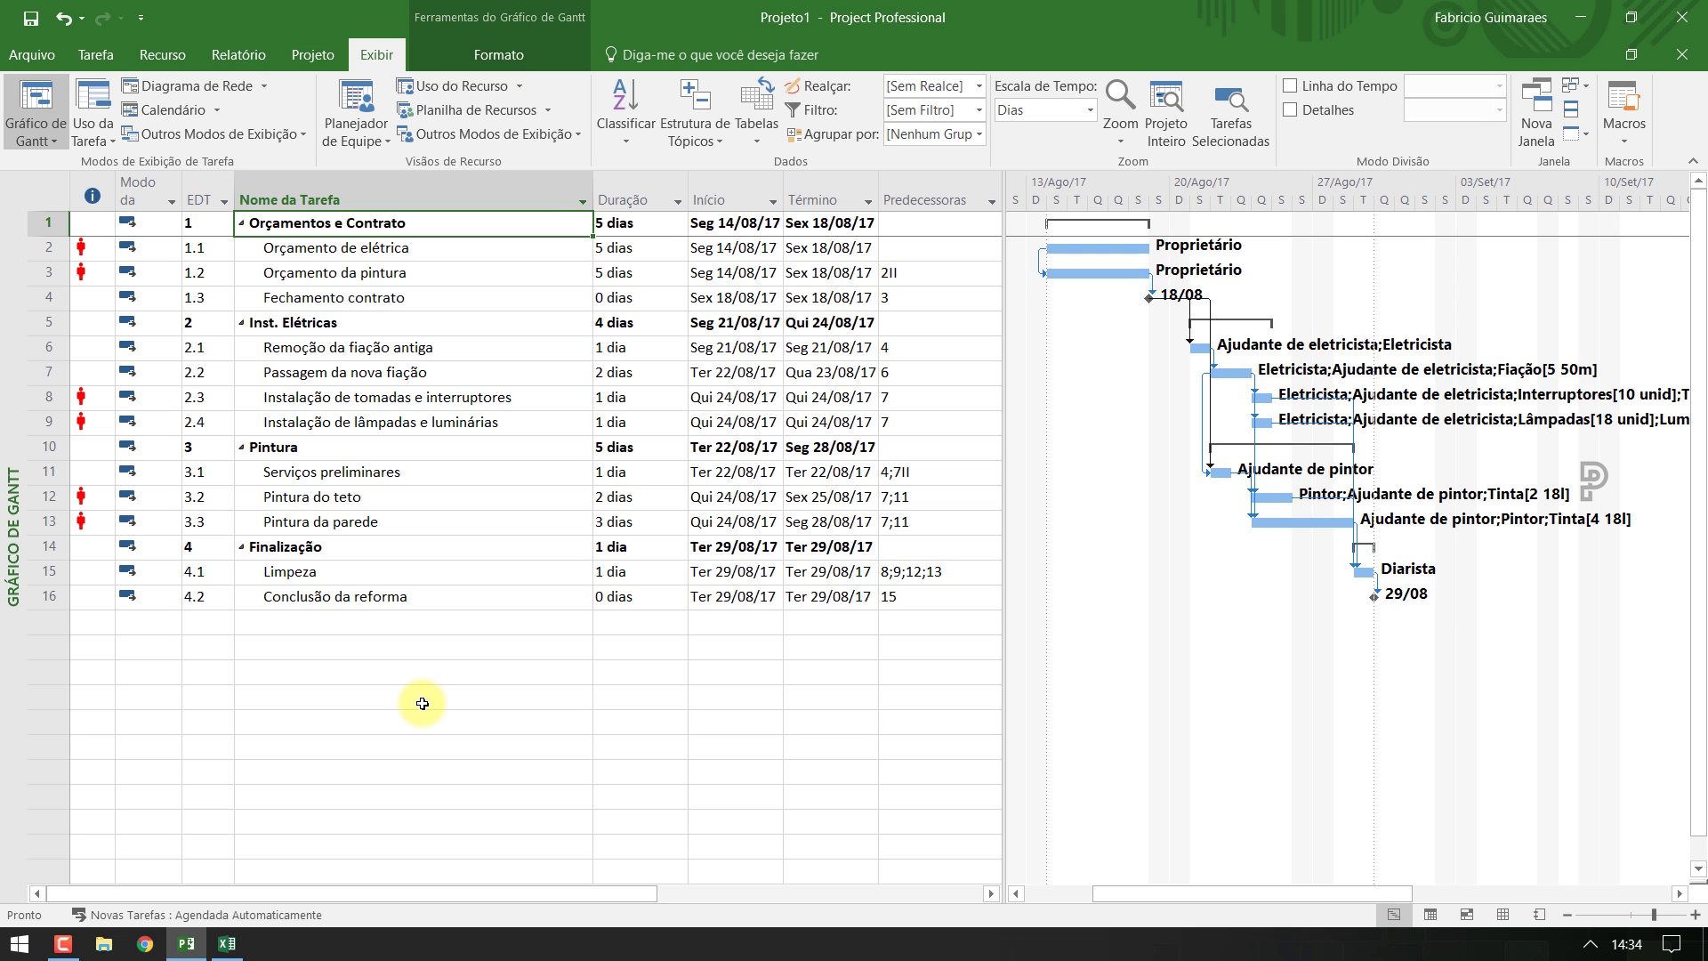
# Add task 8 as a predecessor of Instalação de lâmpadas e luminárias, making its predecessors 7;8
pyautogui.click(440, 397)
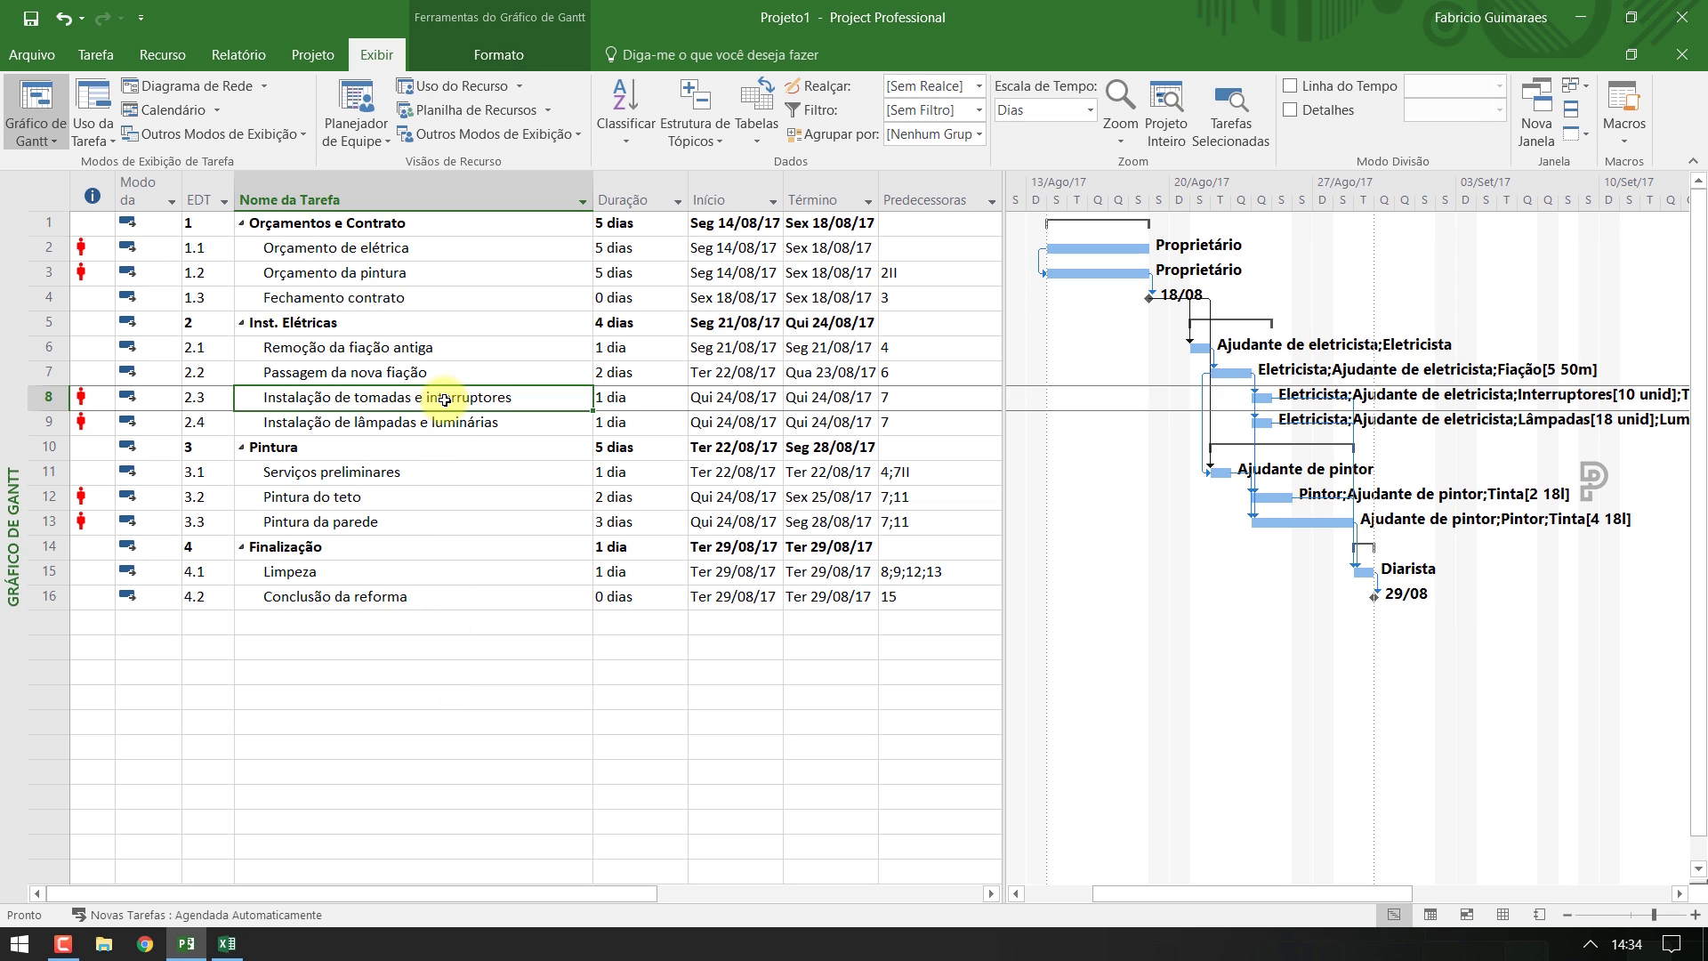
pyautogui.click(445, 421)
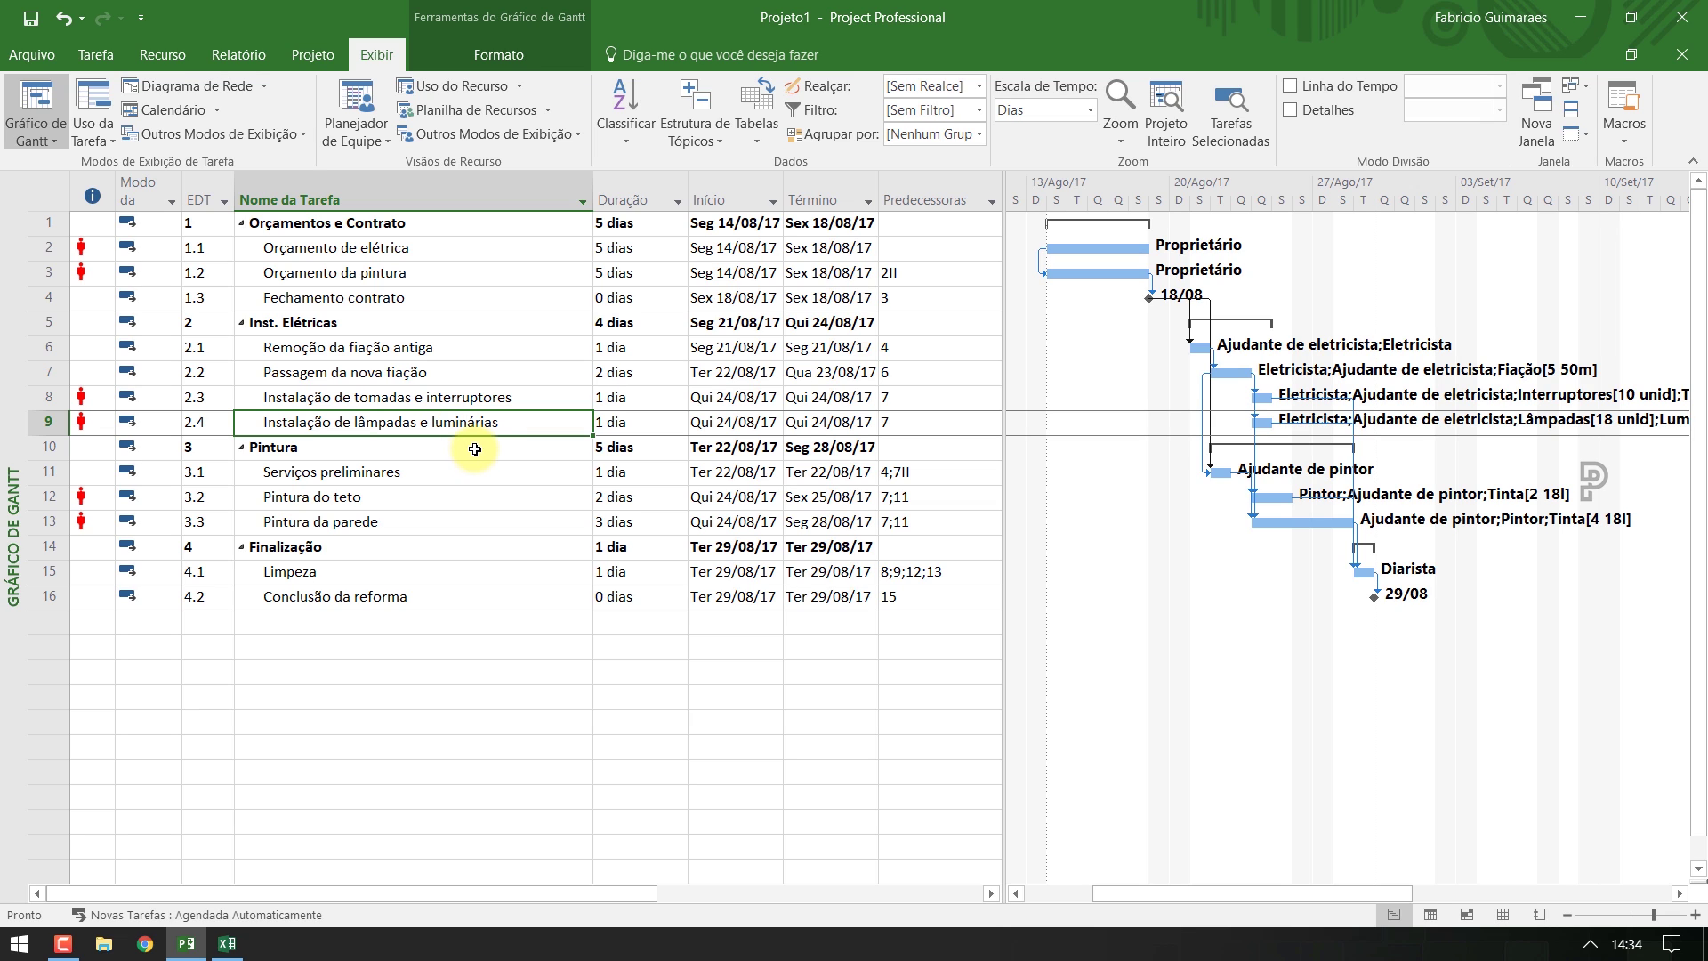
pyautogui.click(657, 418)
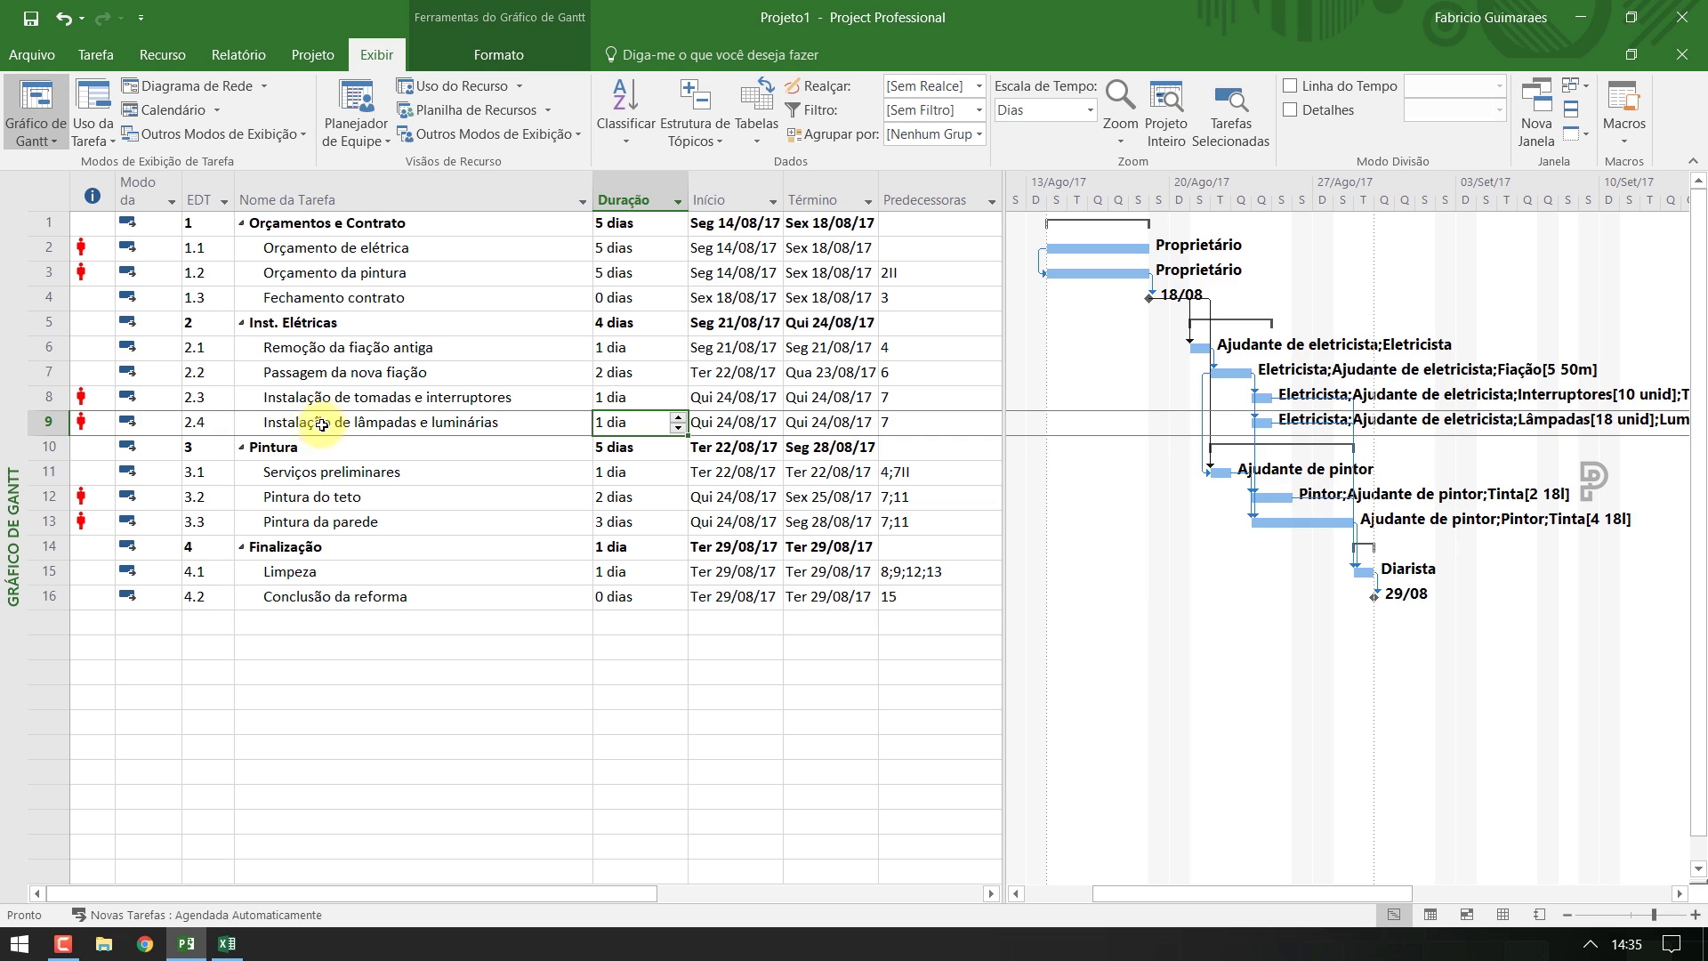
pyautogui.click(914, 426)
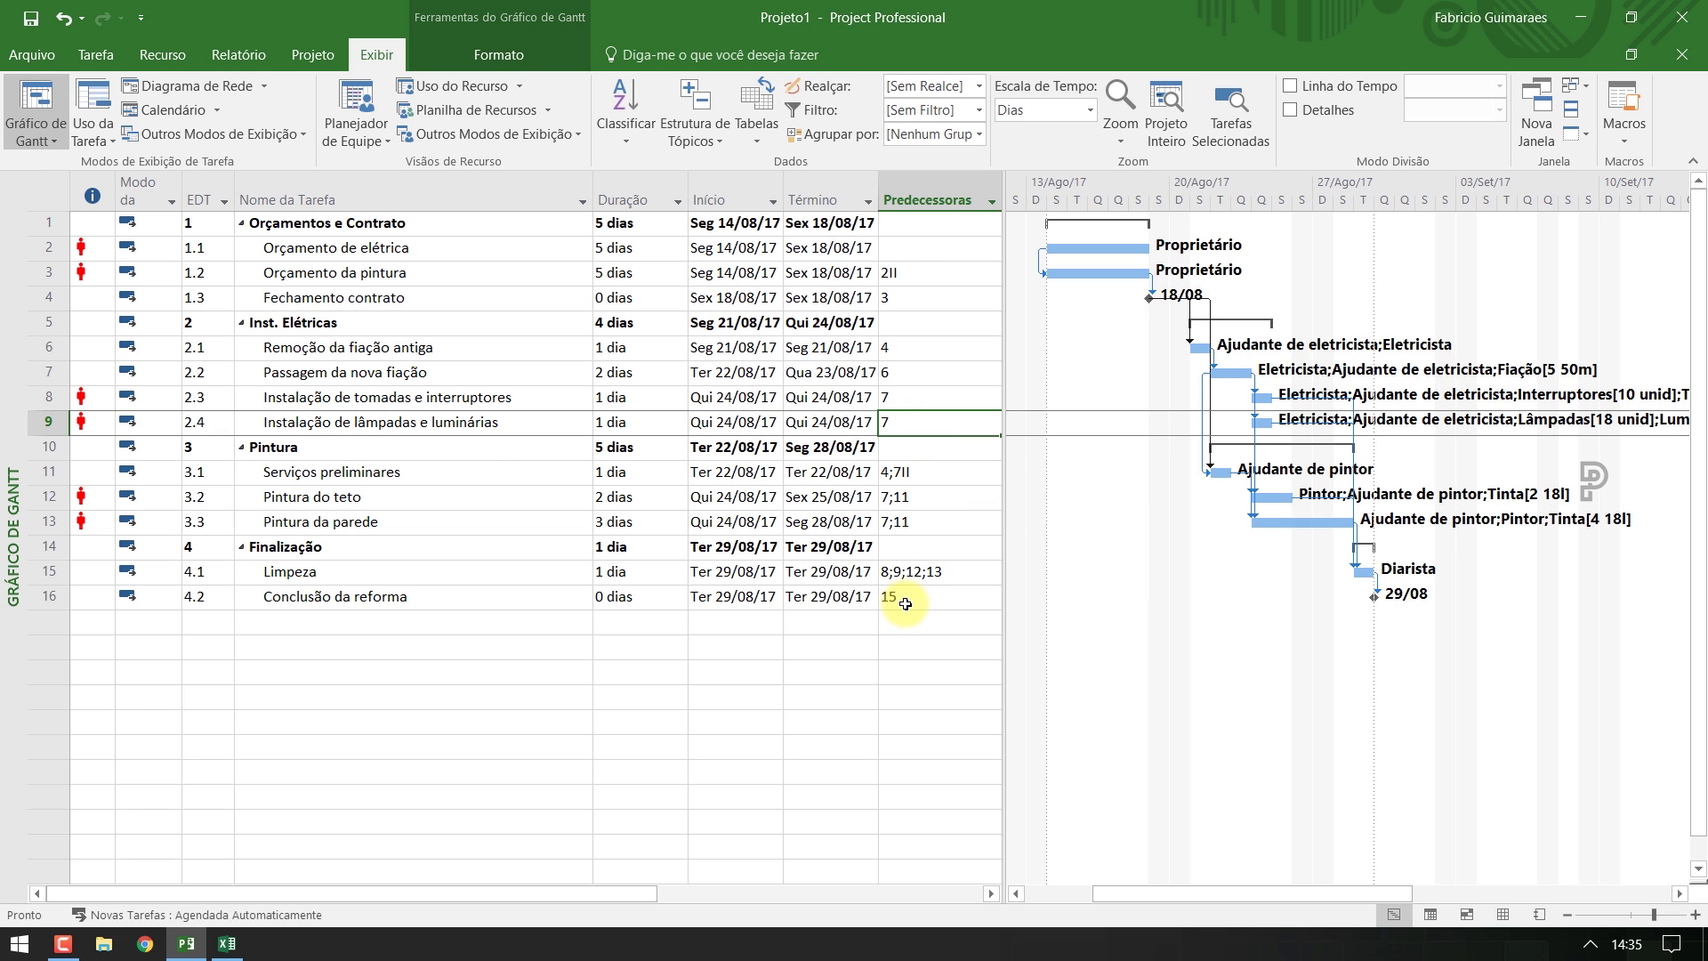
pyautogui.press('F2')
pyautogui.write(';')
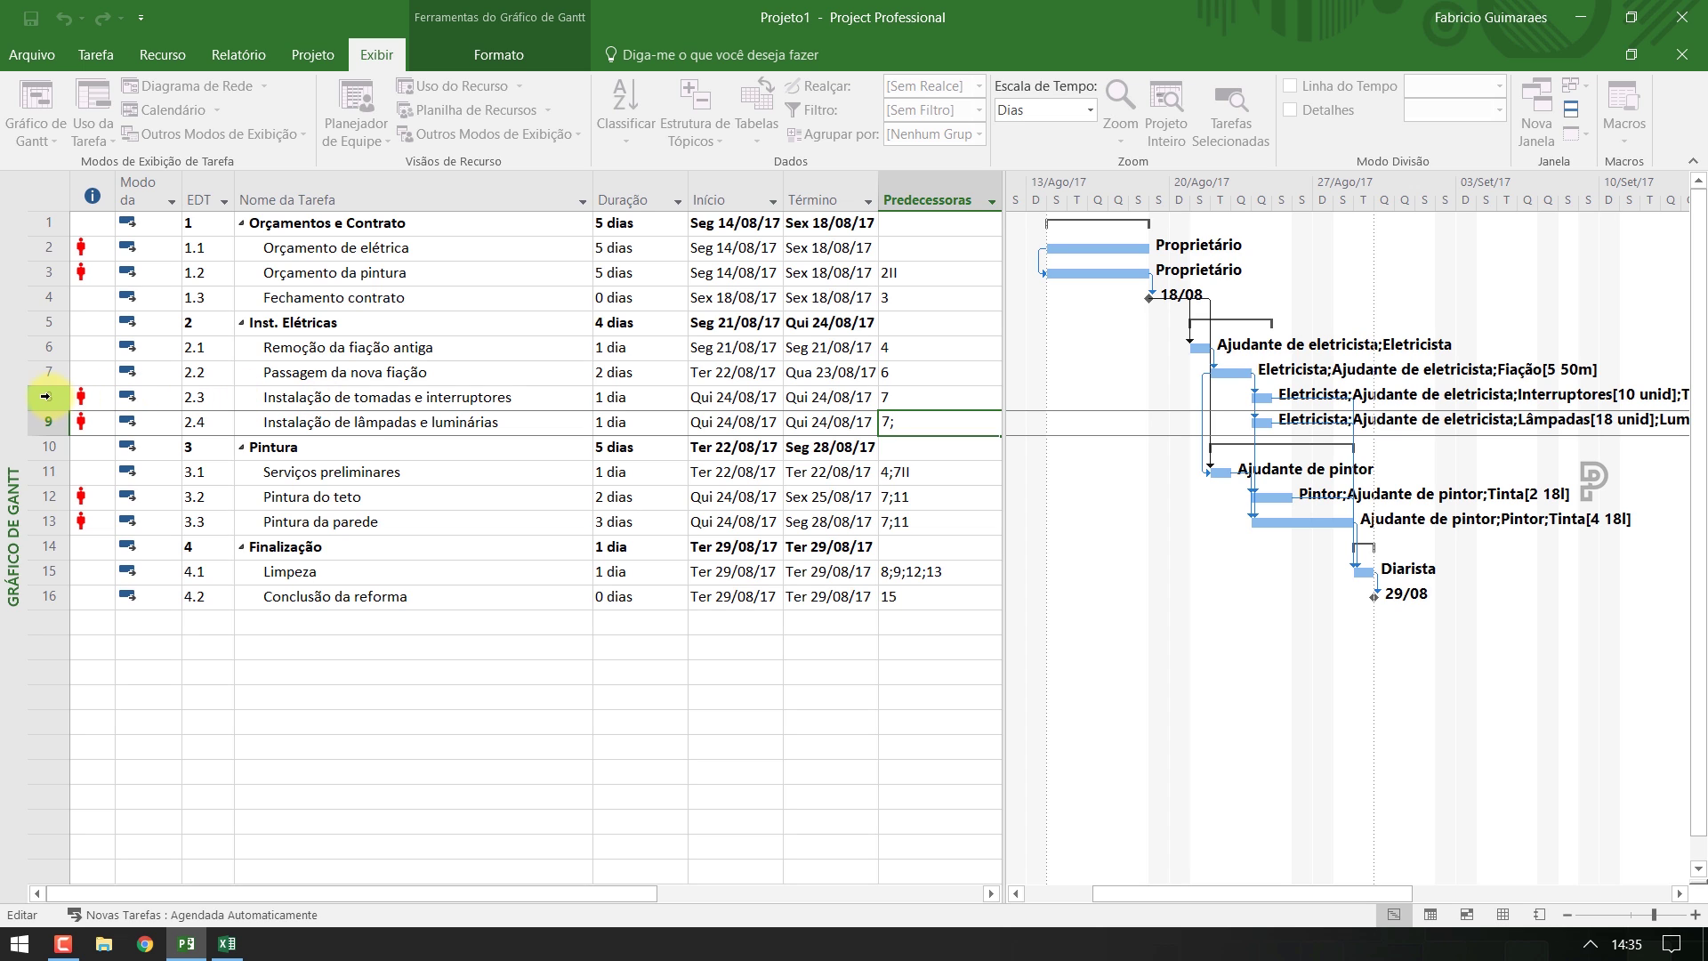
pyautogui.write('8')
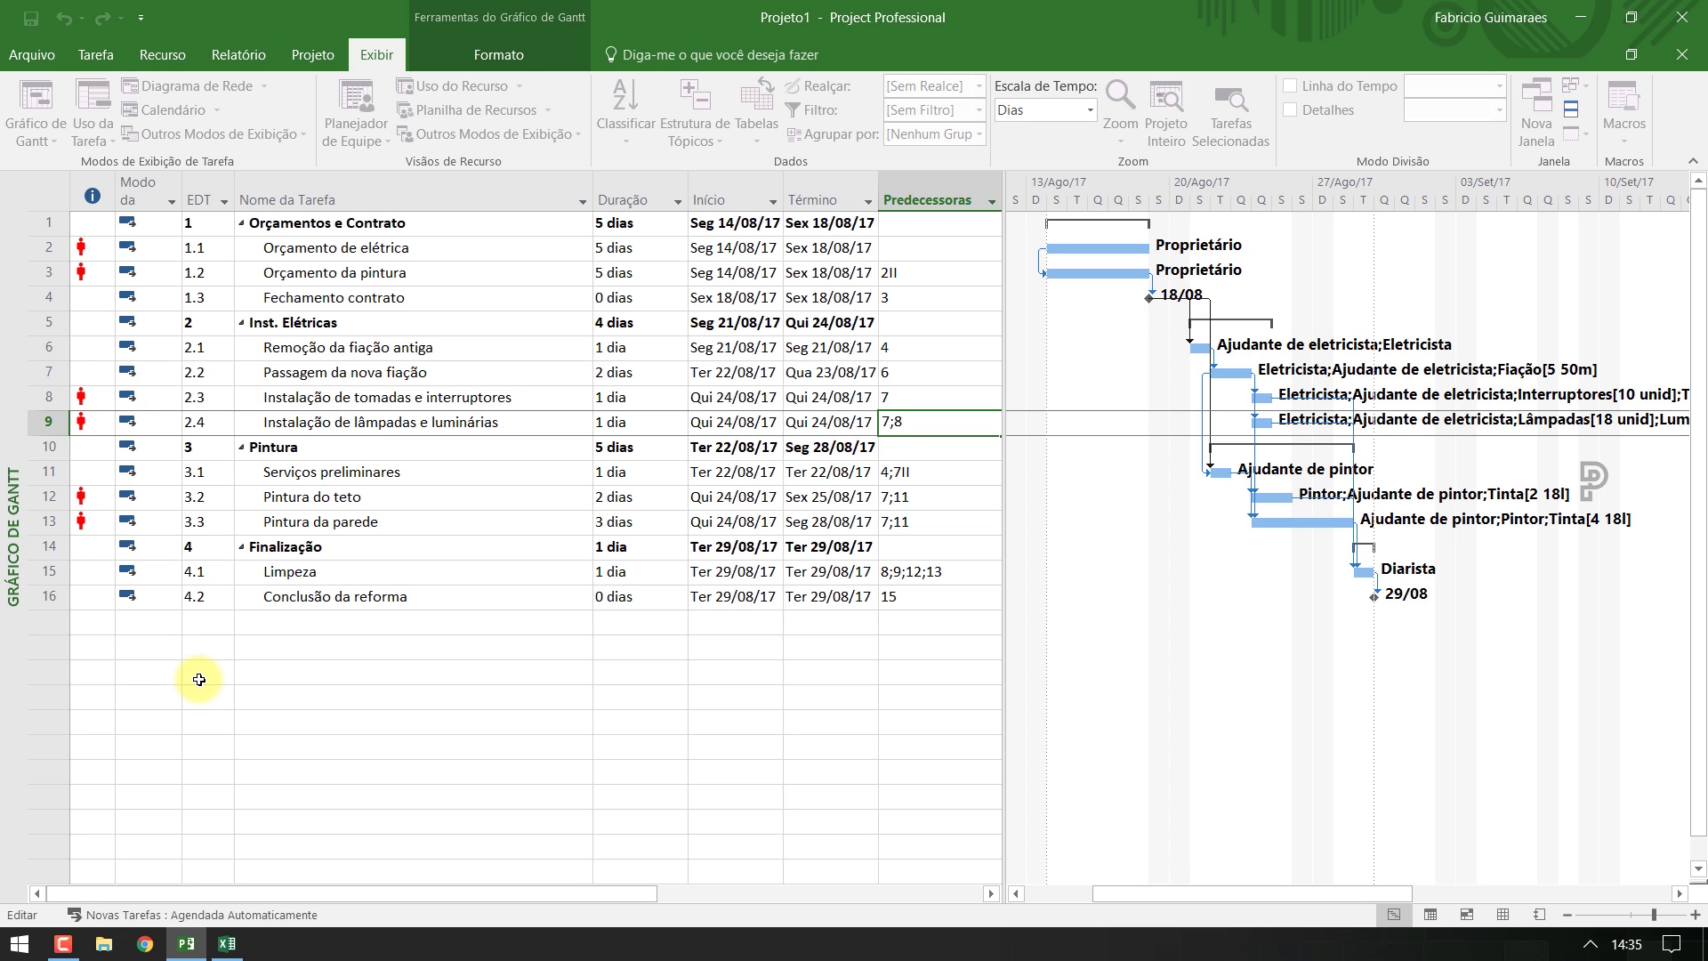
pyautogui.press('Return')
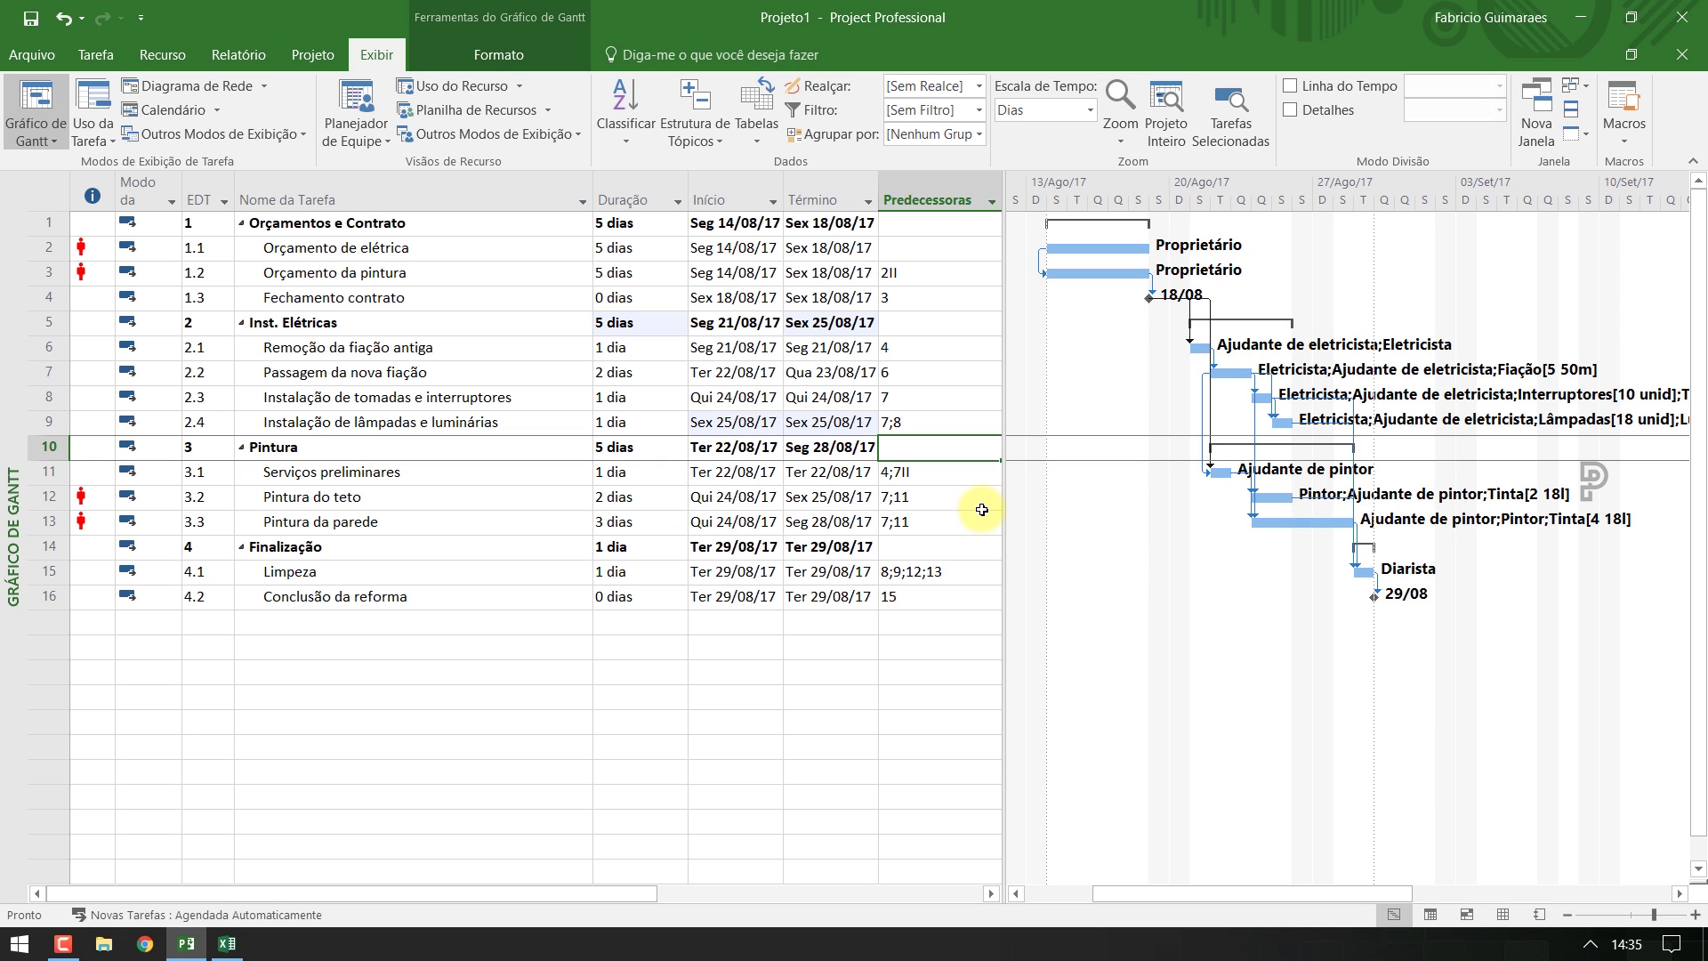
# Add task 12 as a predecessor of Pintura da parede, making its predecessors 7;11;12
pyautogui.click(493, 497)
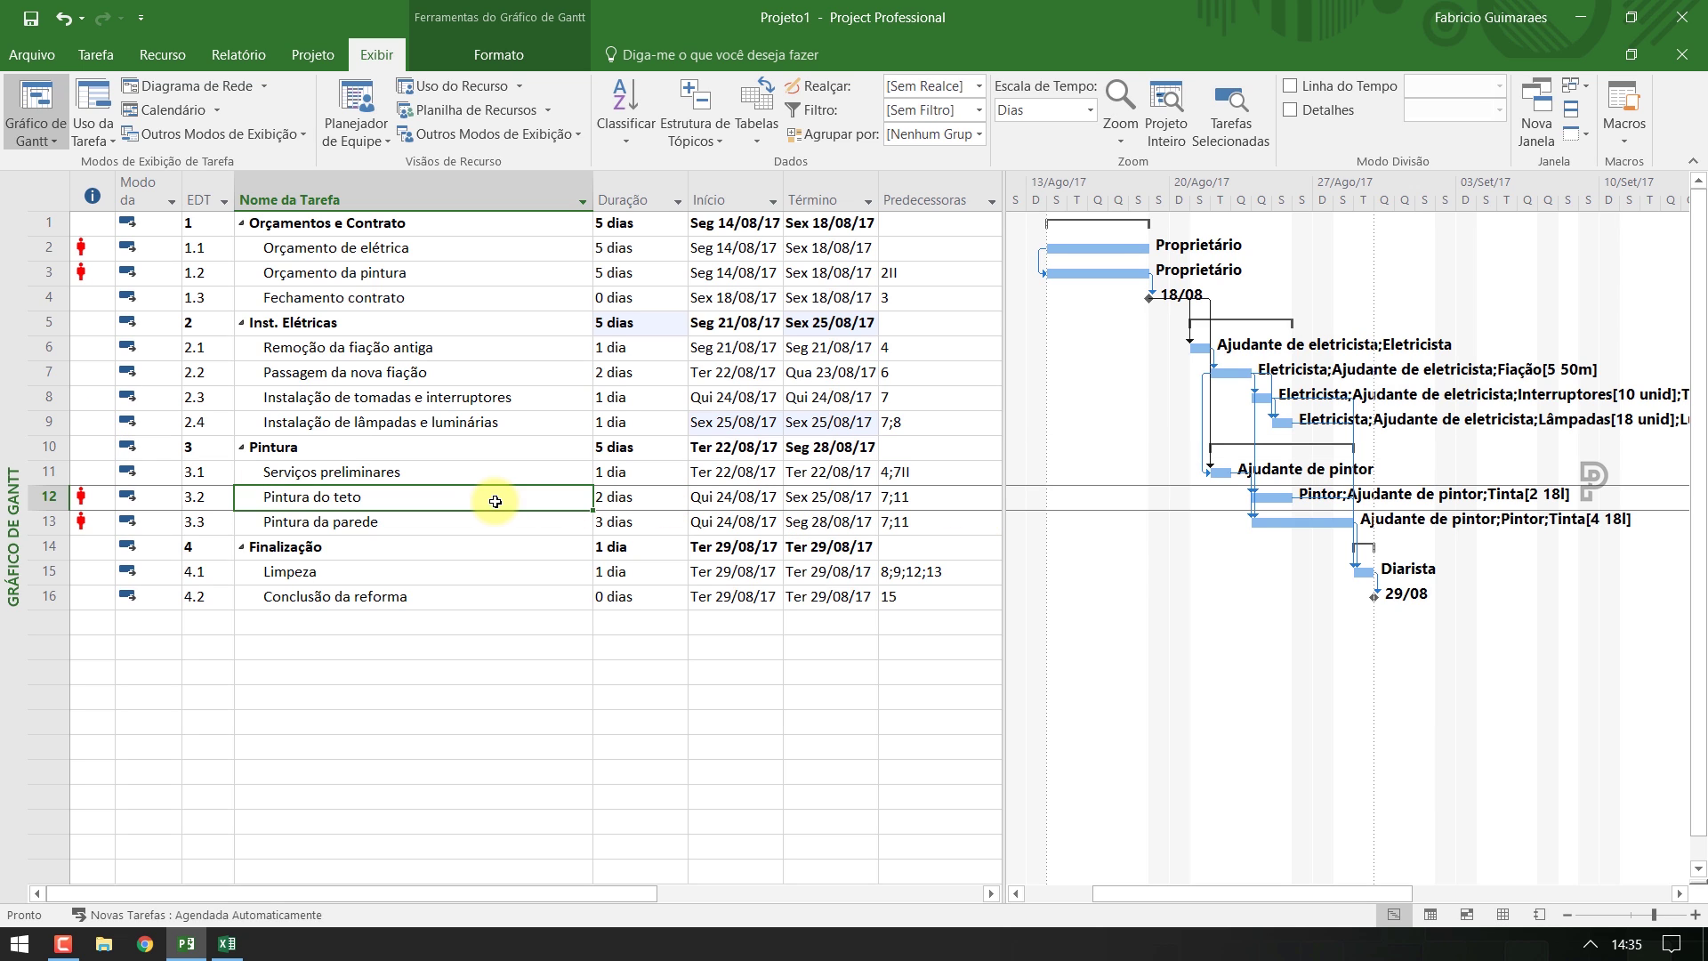
pyautogui.click(491, 523)
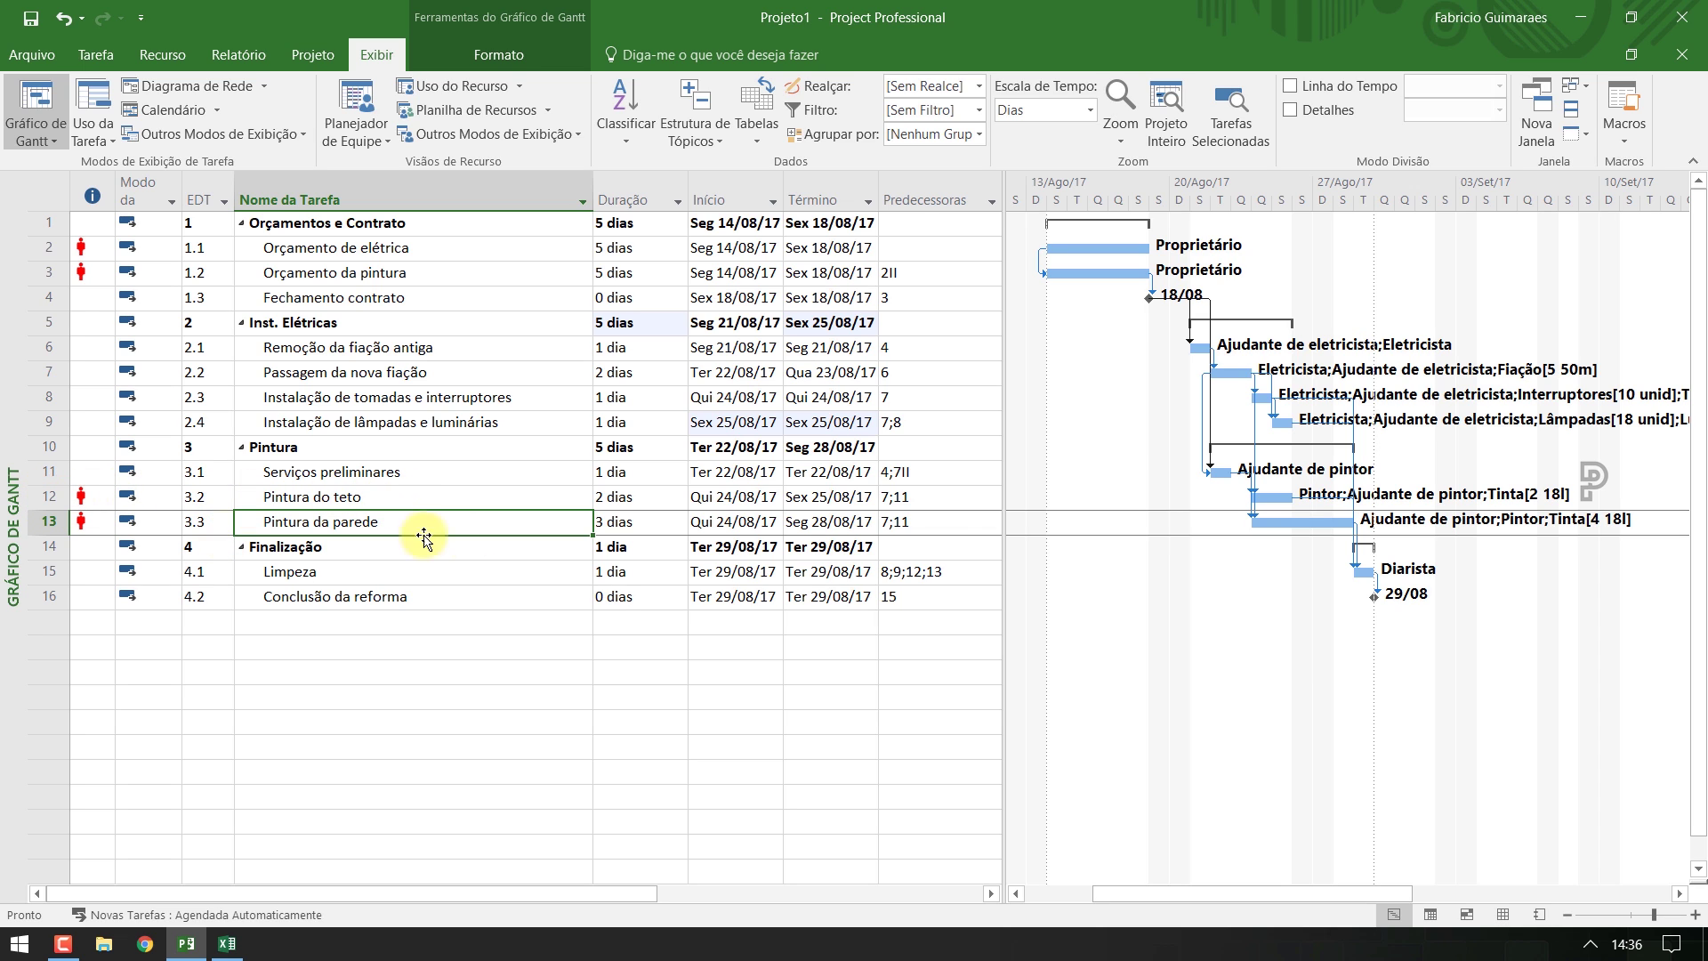
pyautogui.click(952, 524)
pyautogui.press('F2')
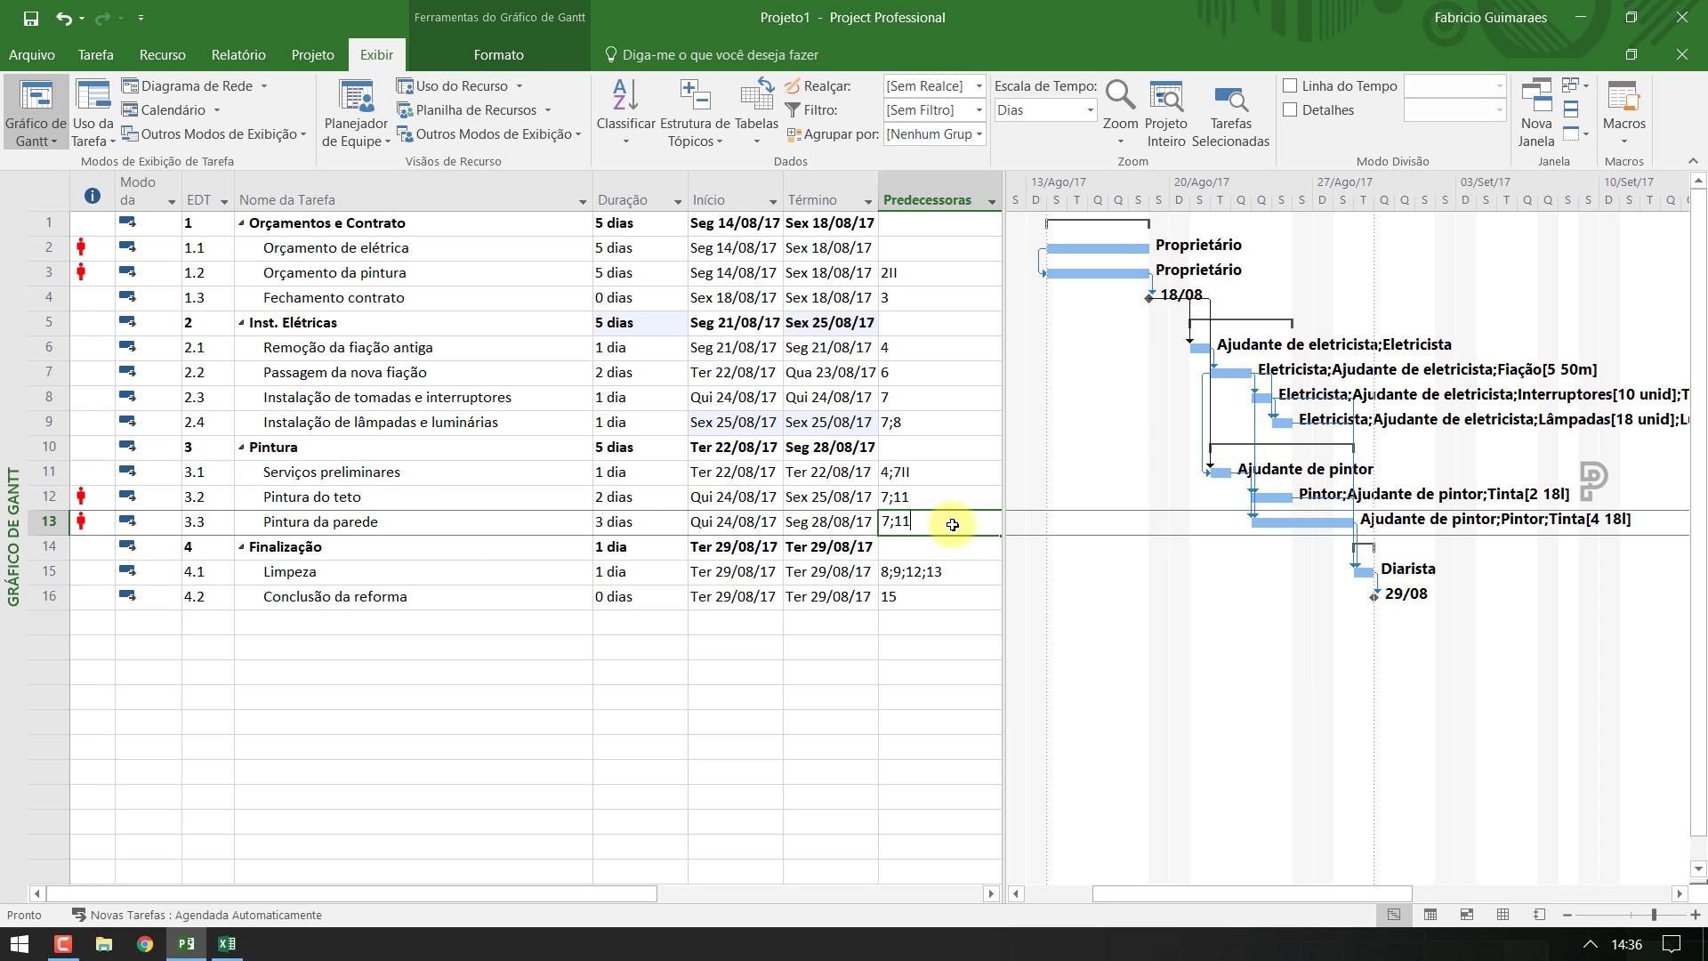
pyautogui.write(';')
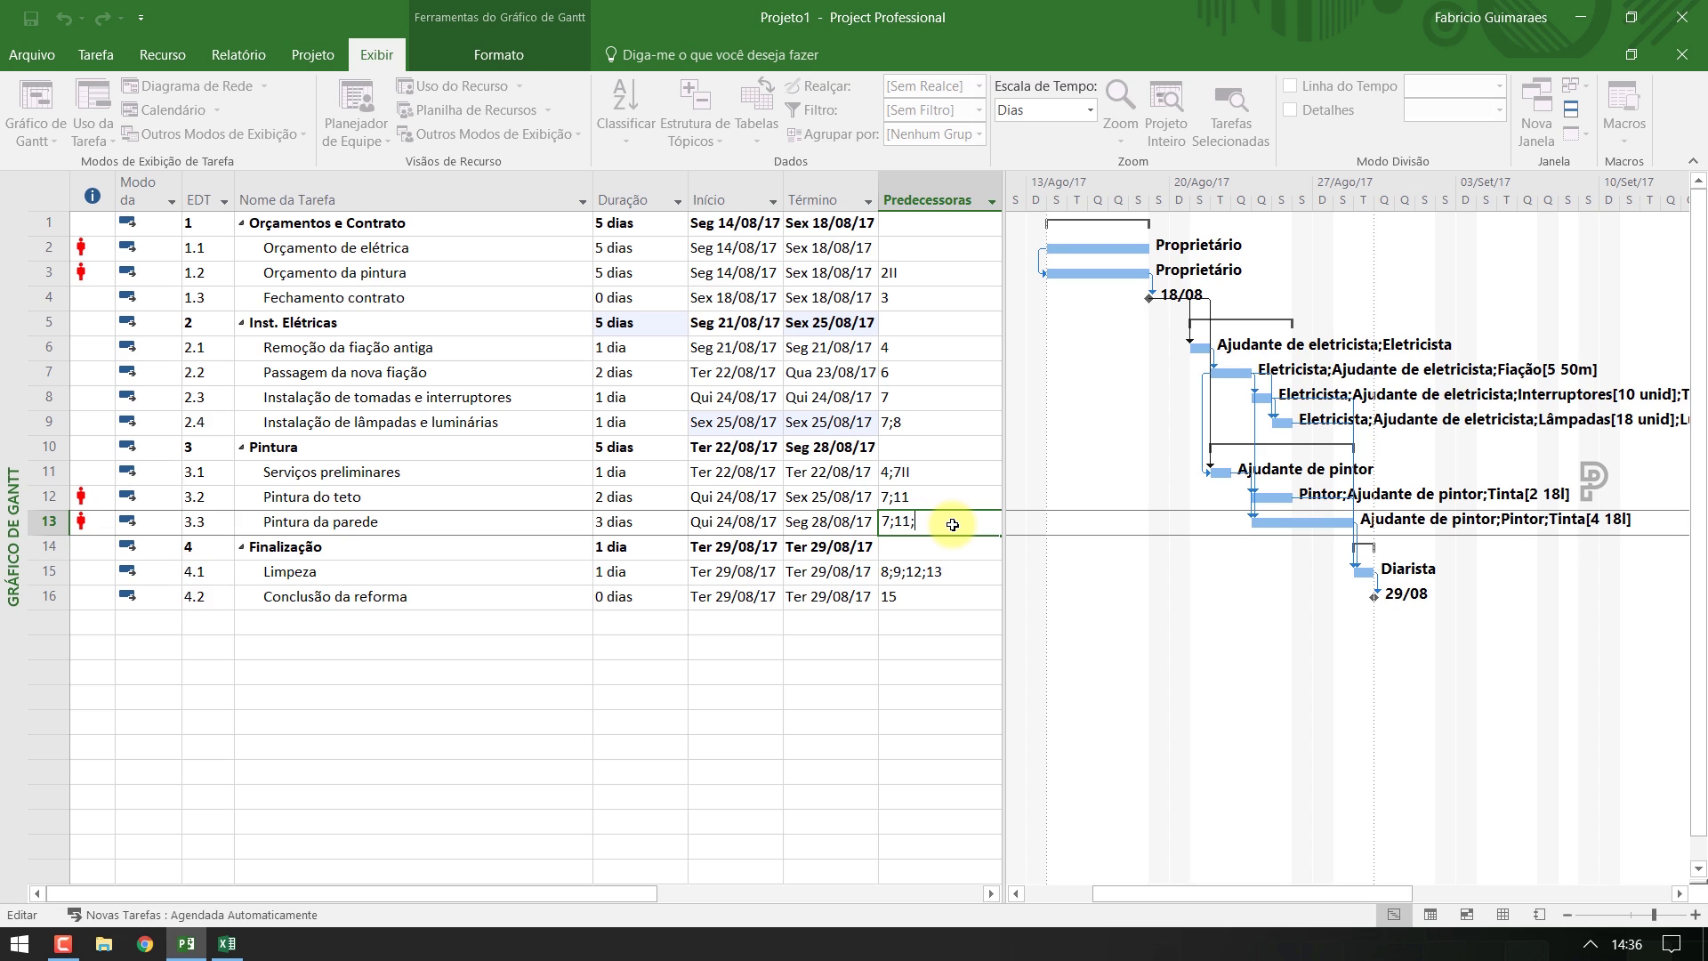
pyautogui.write('12')
pyautogui.press('Return')
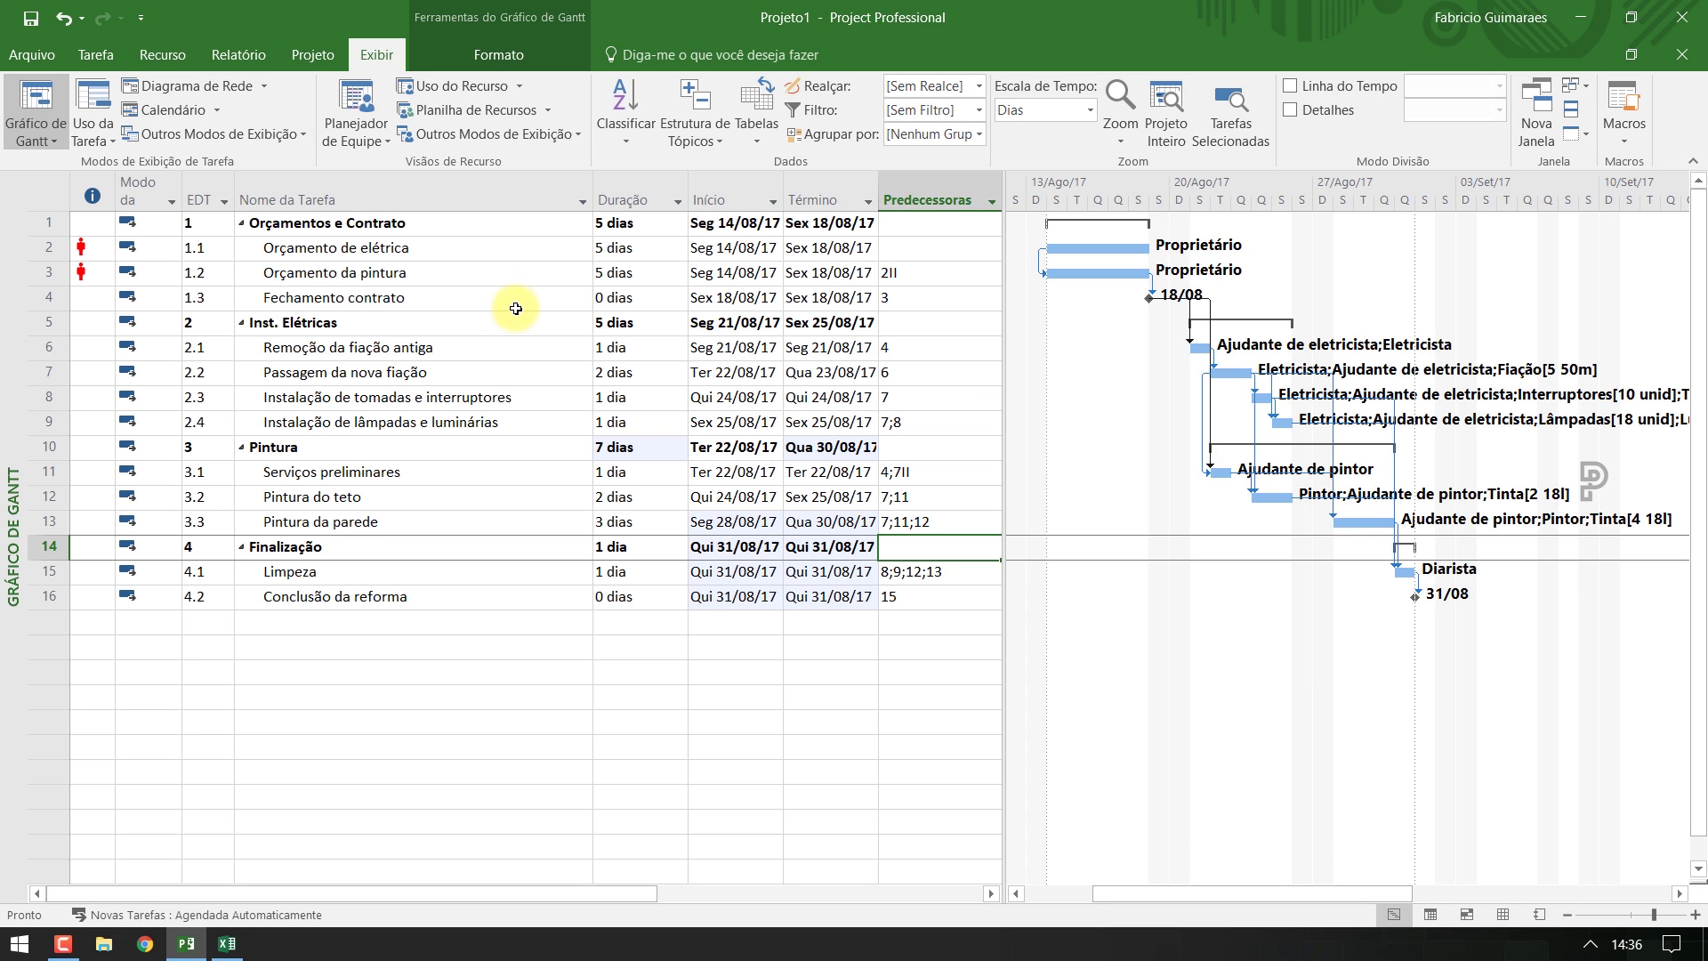
# Review the overallocated tasks Orçamento de elétrica and Orçamento da pintura and their assigned resource
pyautogui.click(351, 272)
pyautogui.click(354, 246)
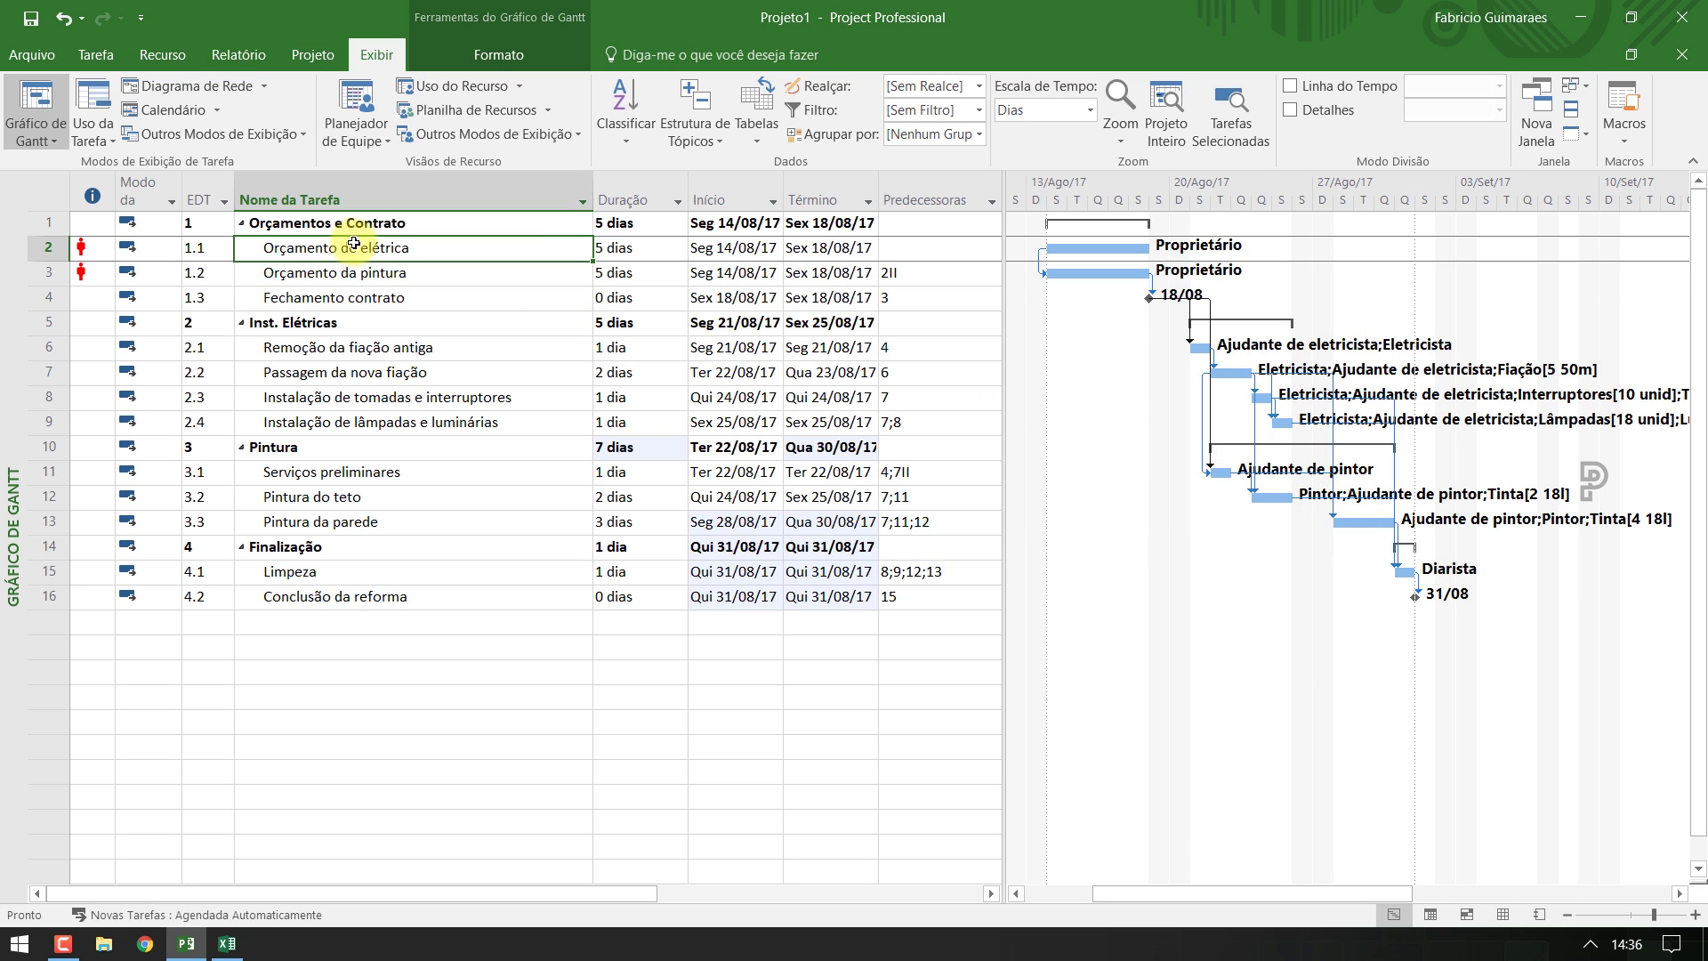
pyautogui.click(378, 274)
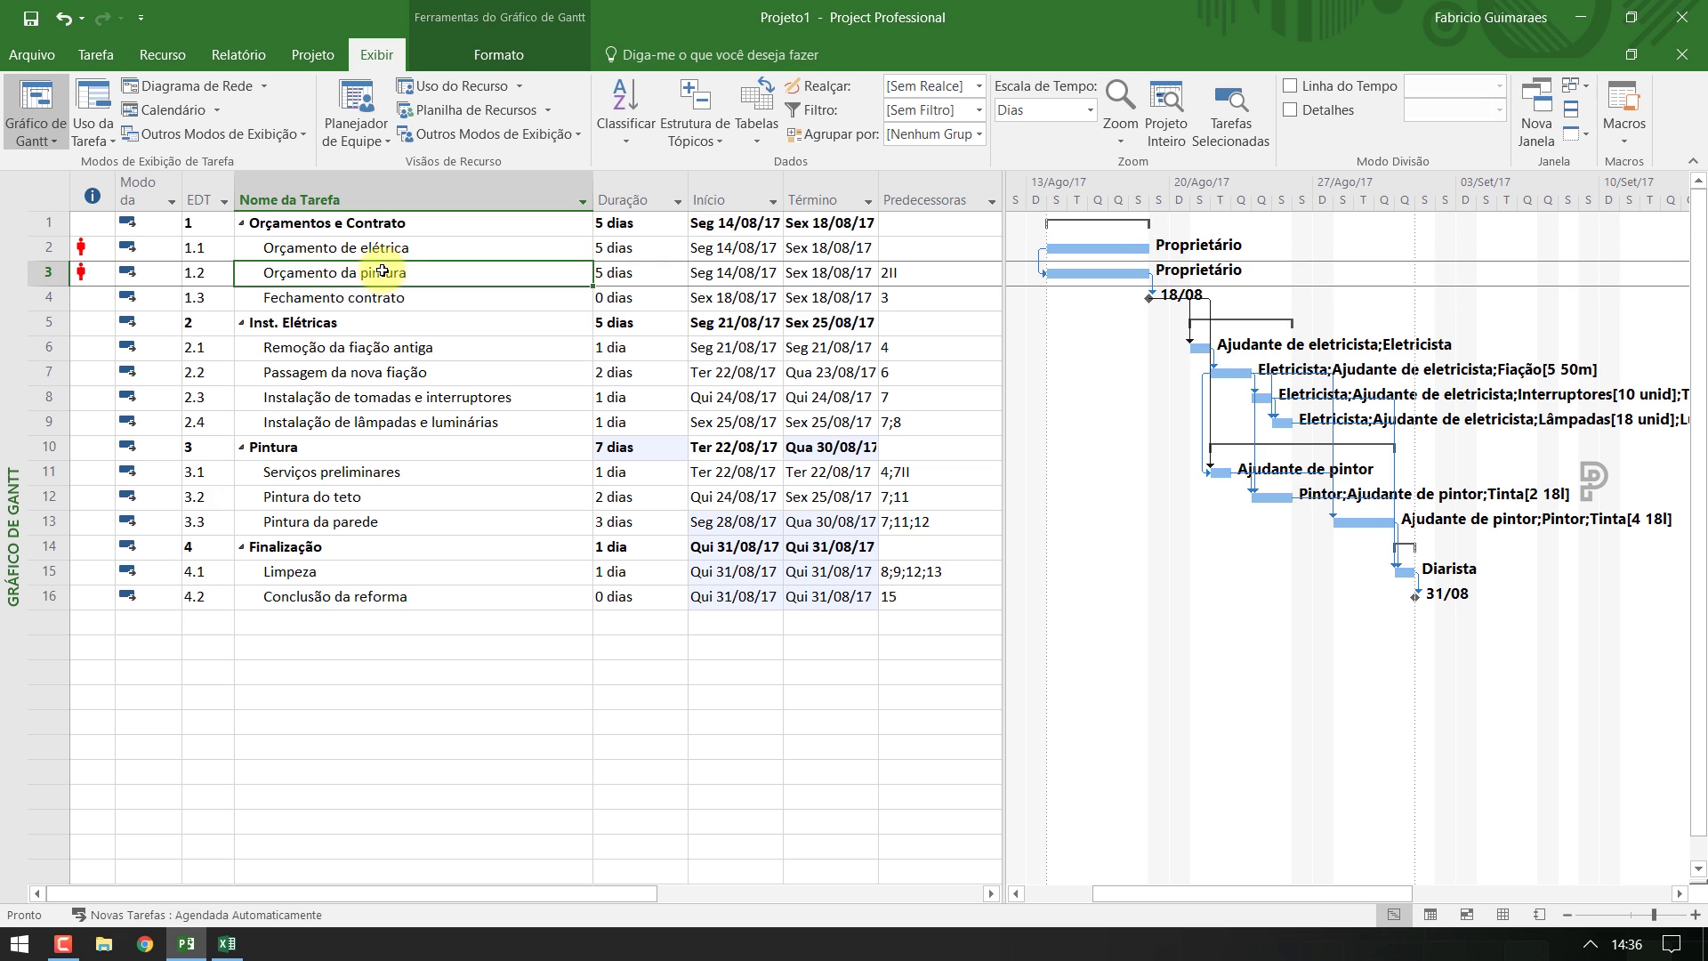
pyautogui.click(100, 252)
pyautogui.click(338, 251)
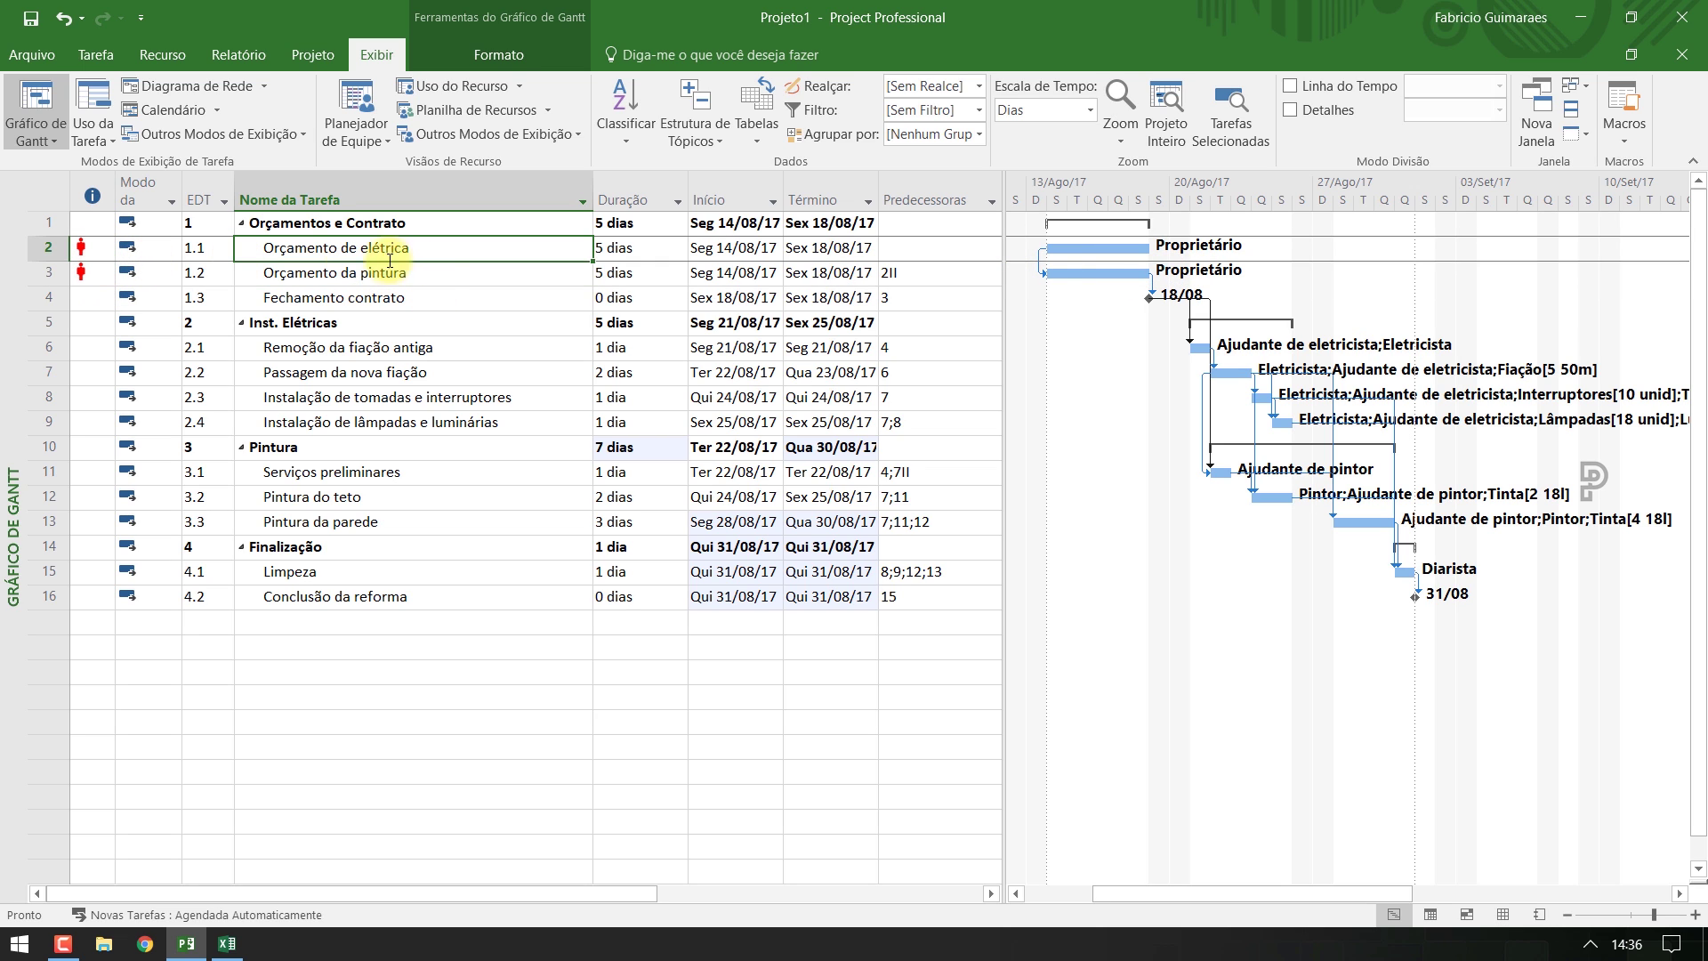
pyautogui.click(453, 270)
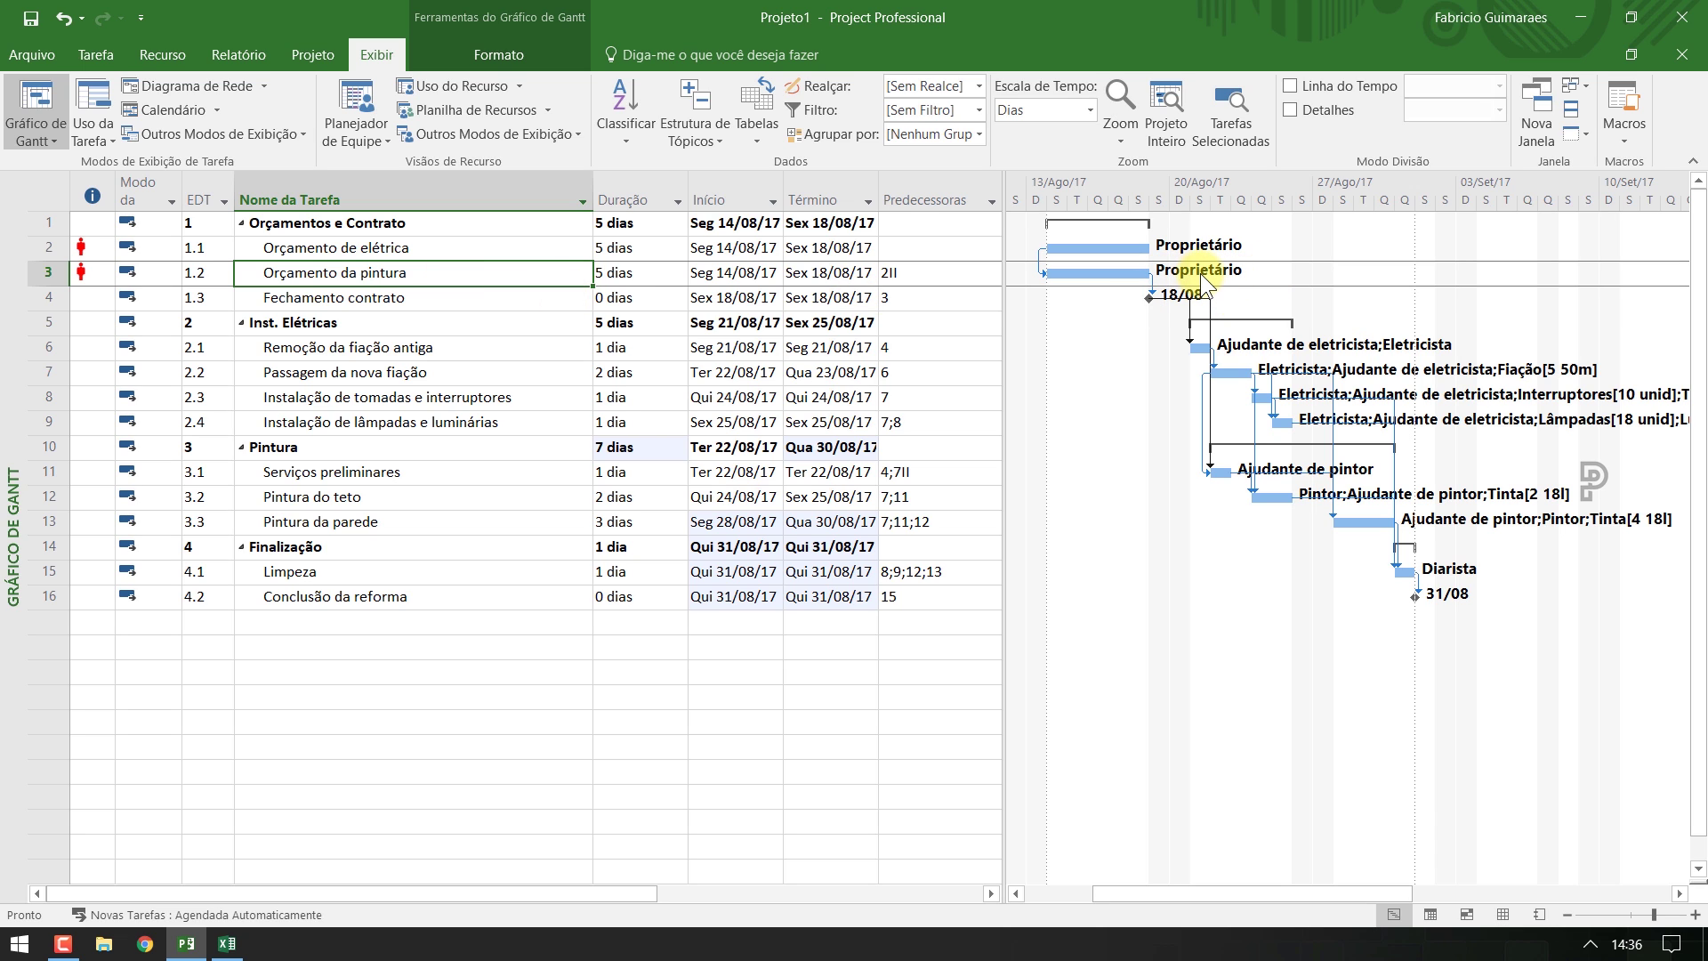
pyautogui.click(445, 252)
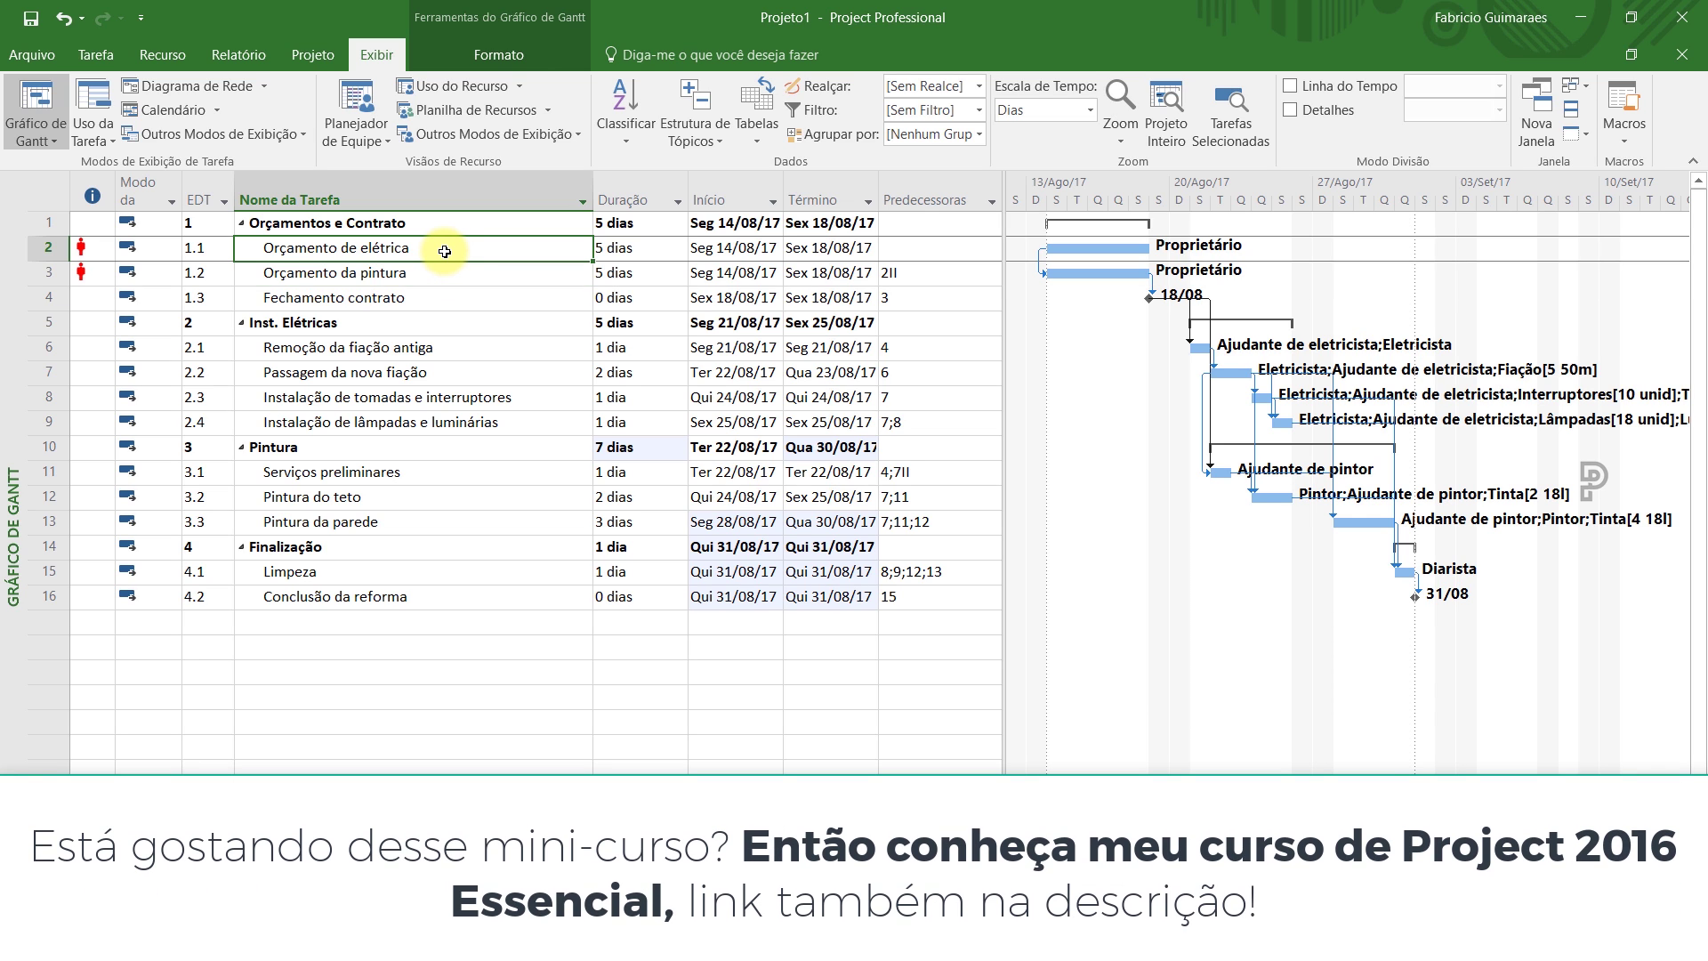
# Show the project summary task above the task list
pyautogui.click(168, 56)
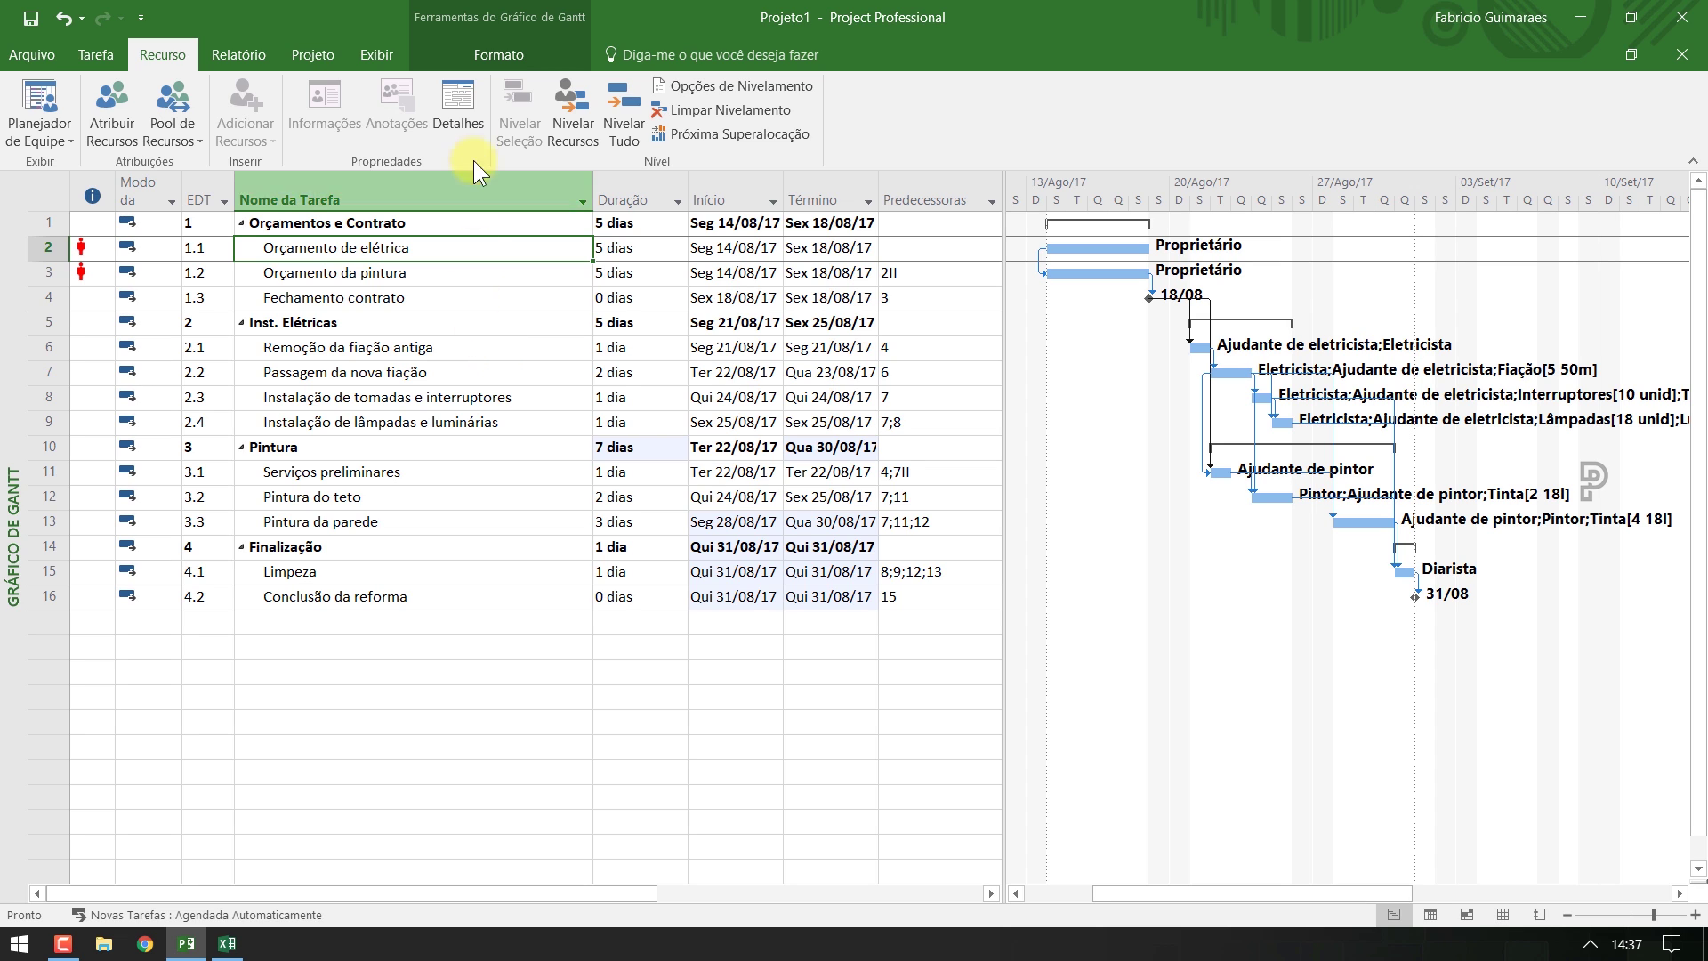
pyautogui.click(488, 52)
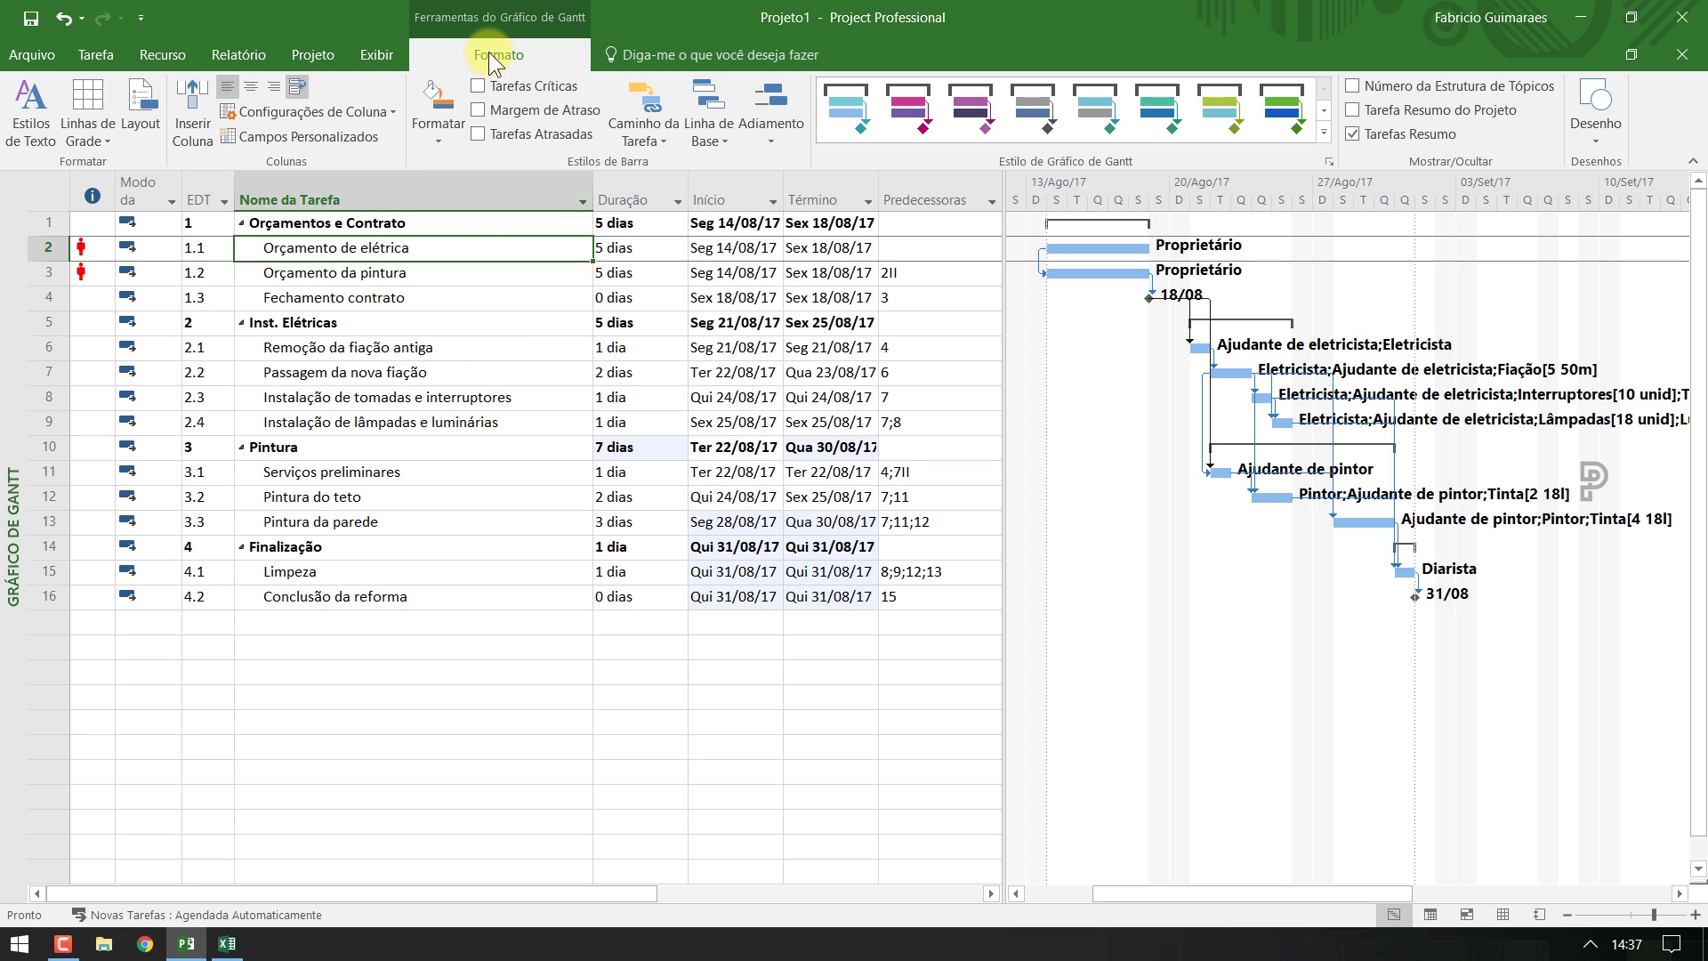
pyautogui.click(1406, 108)
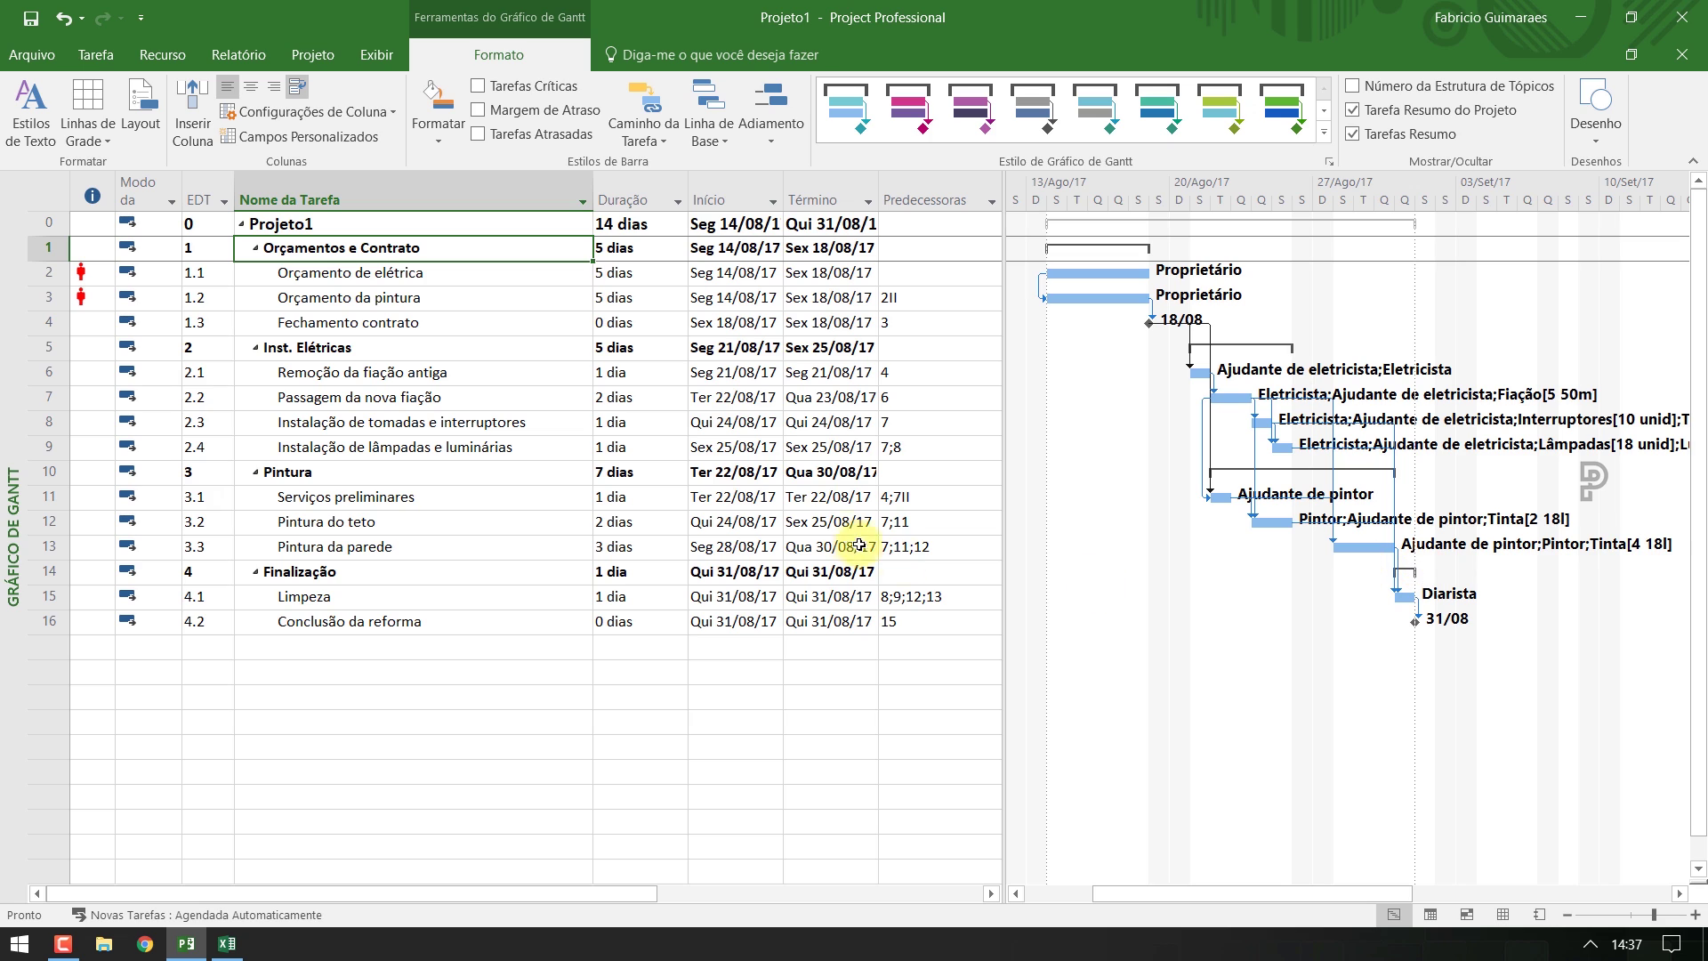
# Insert the Custo column before the Duração column in the task table
pyautogui.rightClick(638, 190)
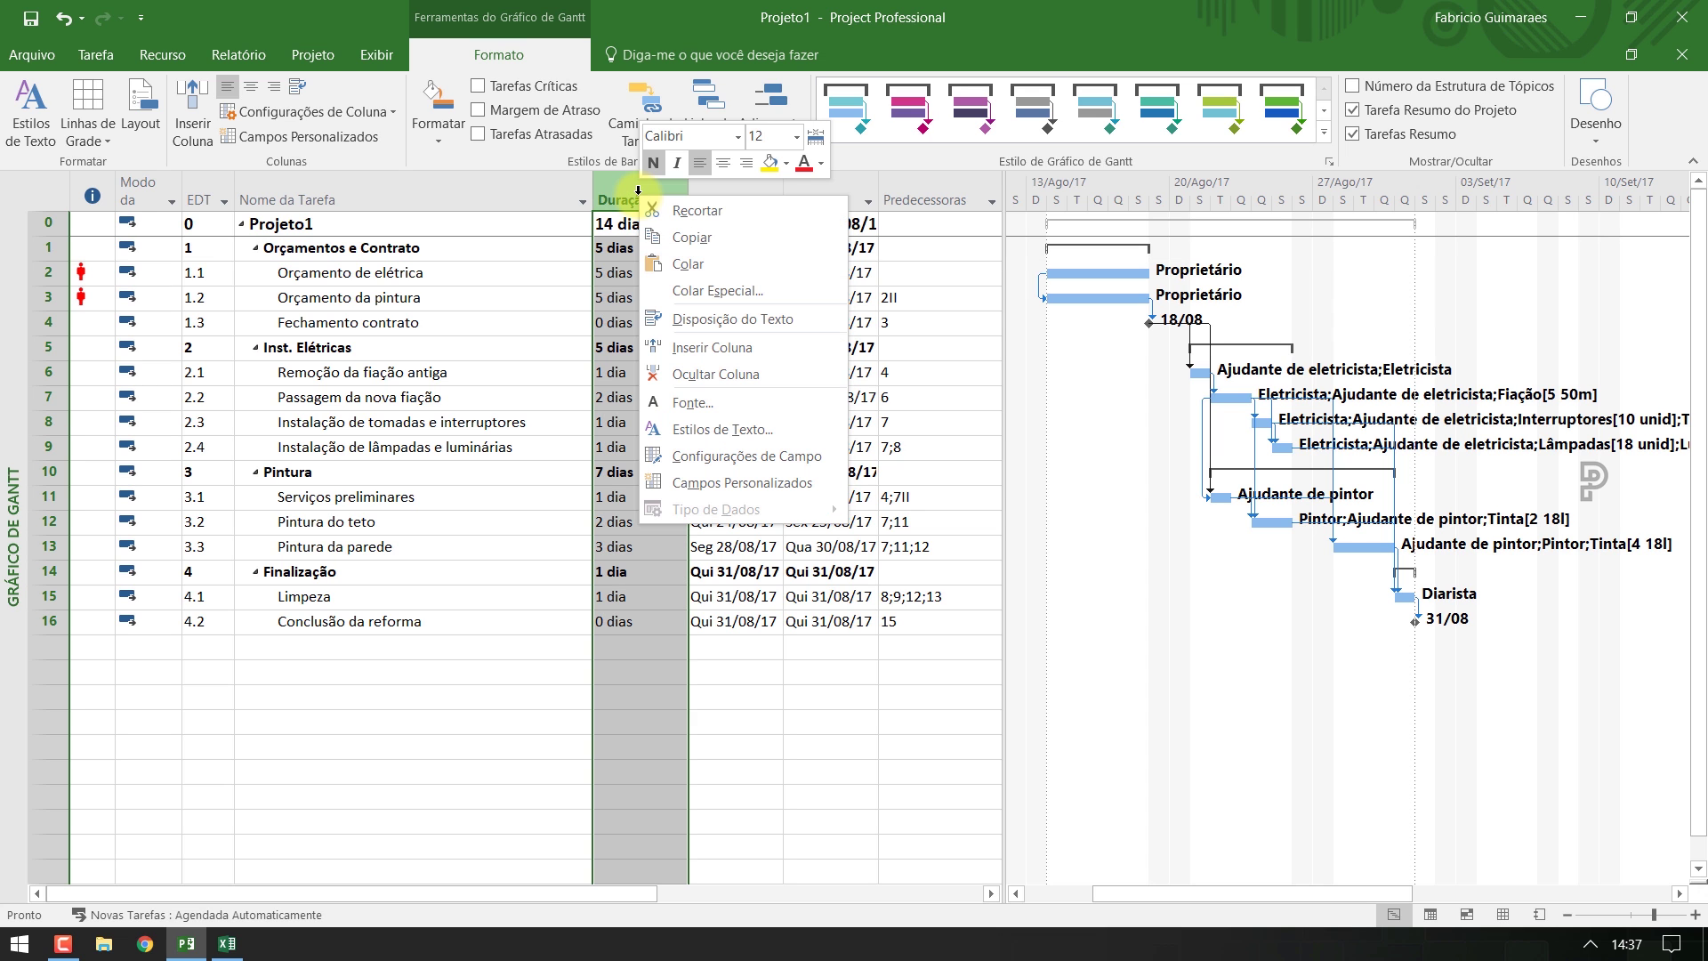
pyautogui.click(687, 354)
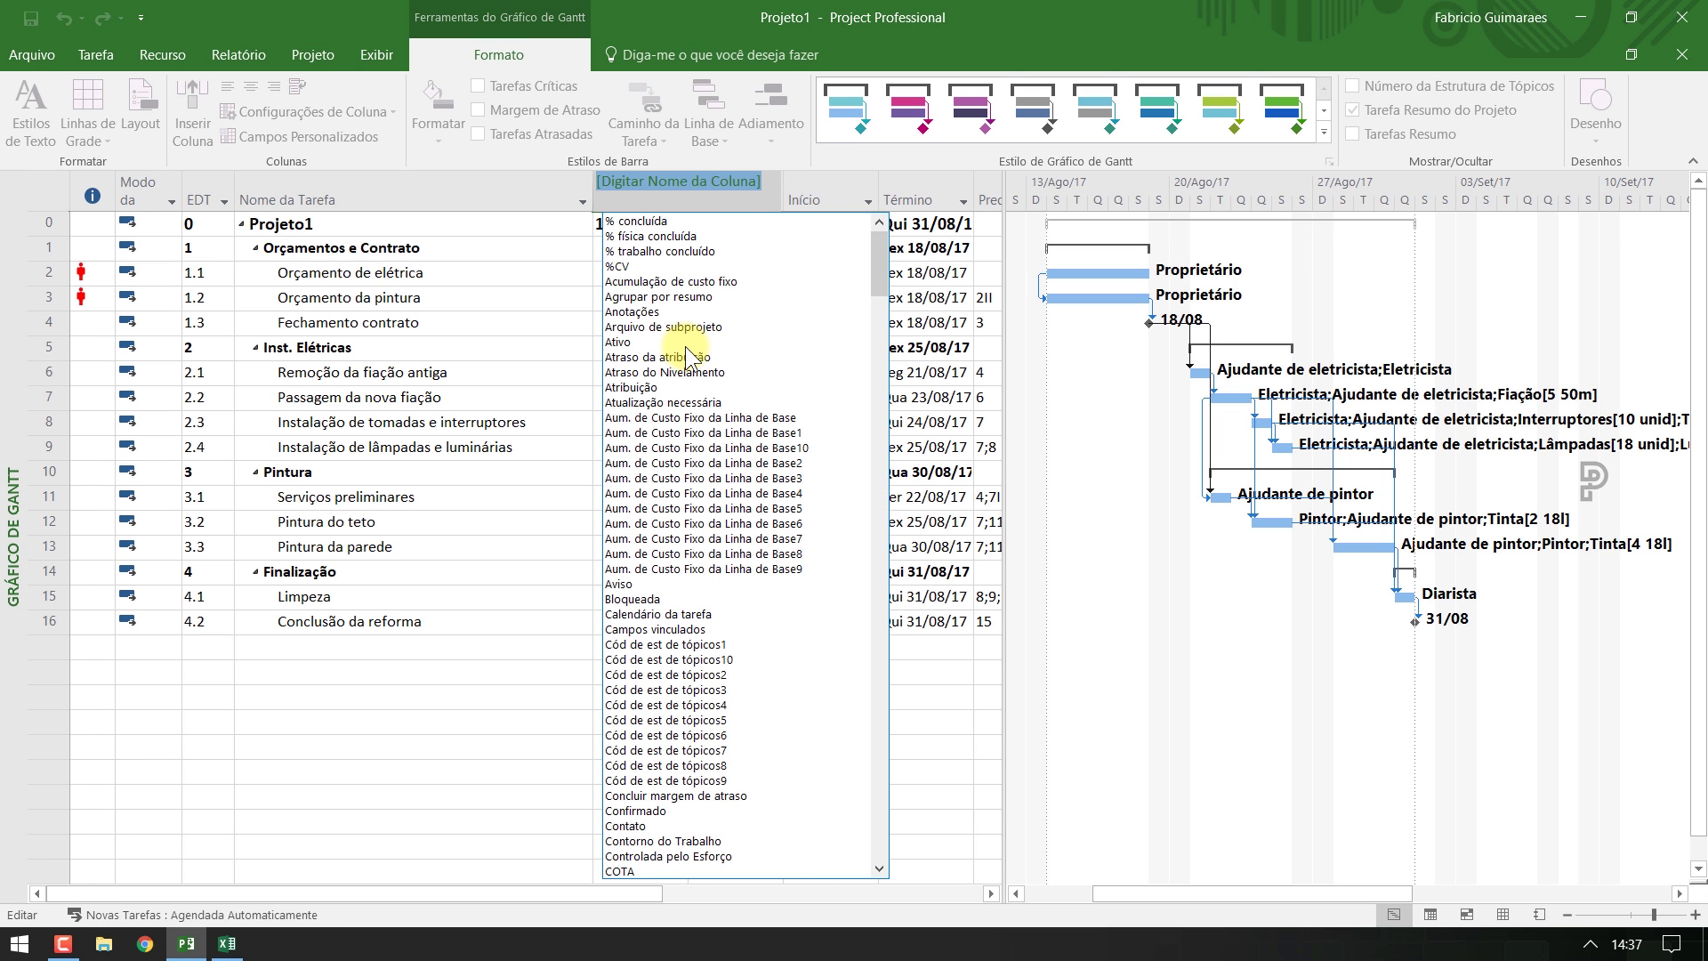
pyautogui.write('custo')
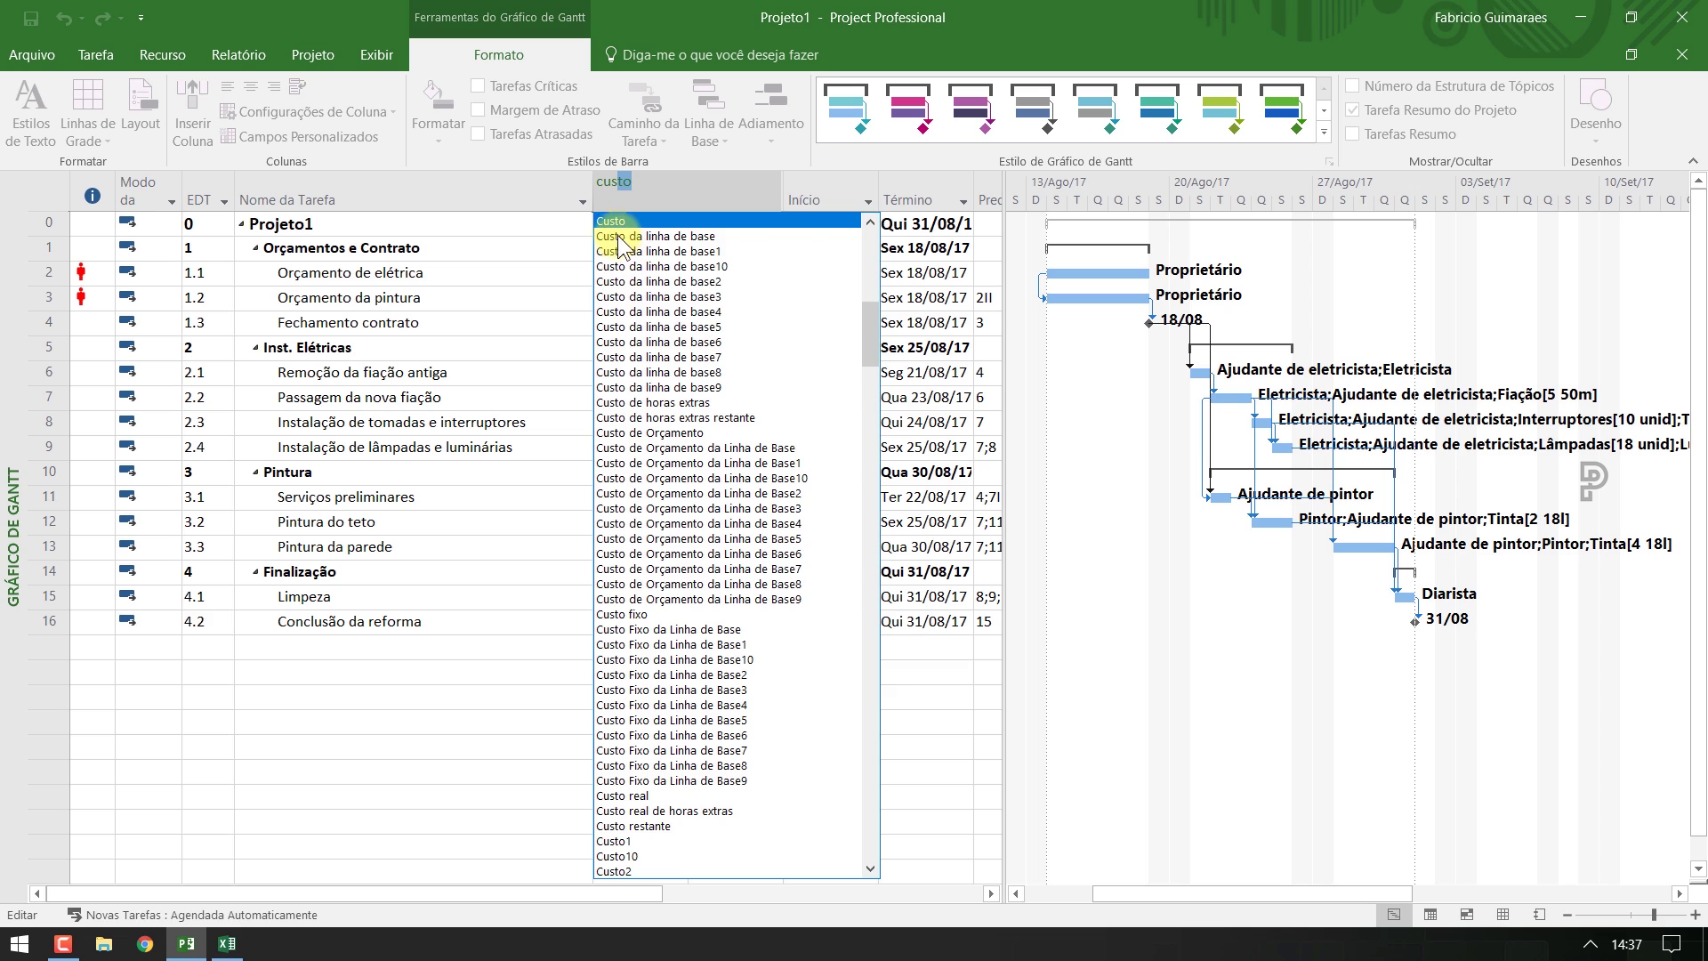
pyautogui.click(612, 221)
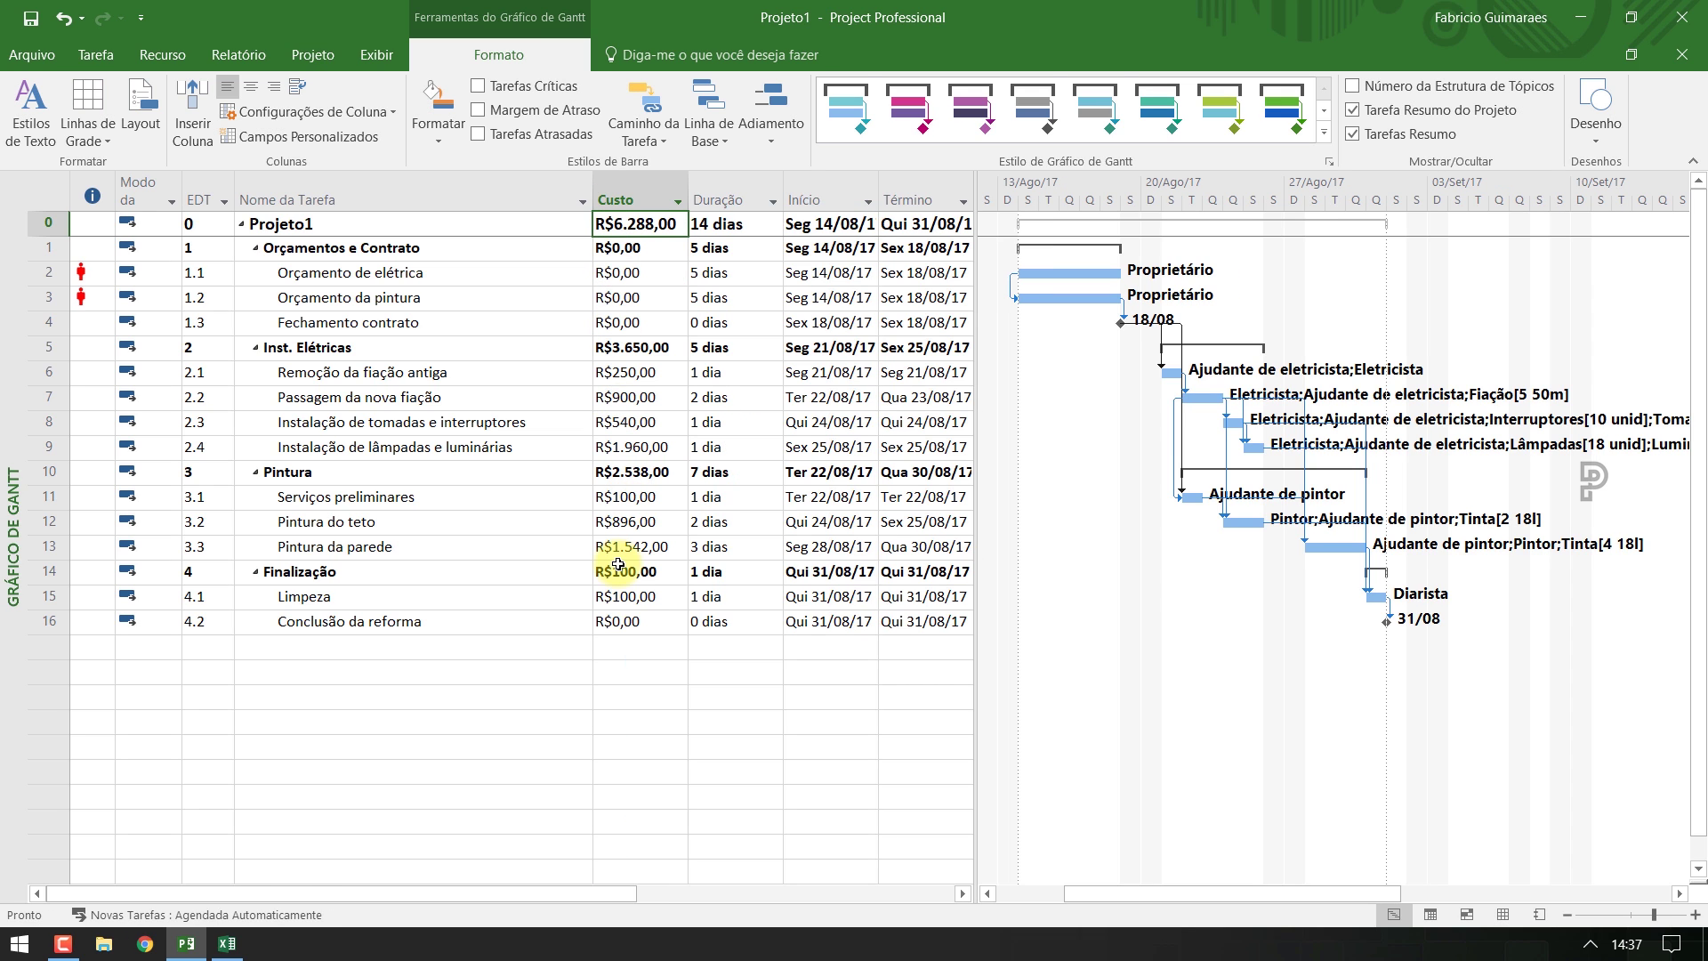
# Review the costs of the tasks under Inst. Elétricas, their summary task and the Projeto1 summary task
pyautogui.click(537, 379)
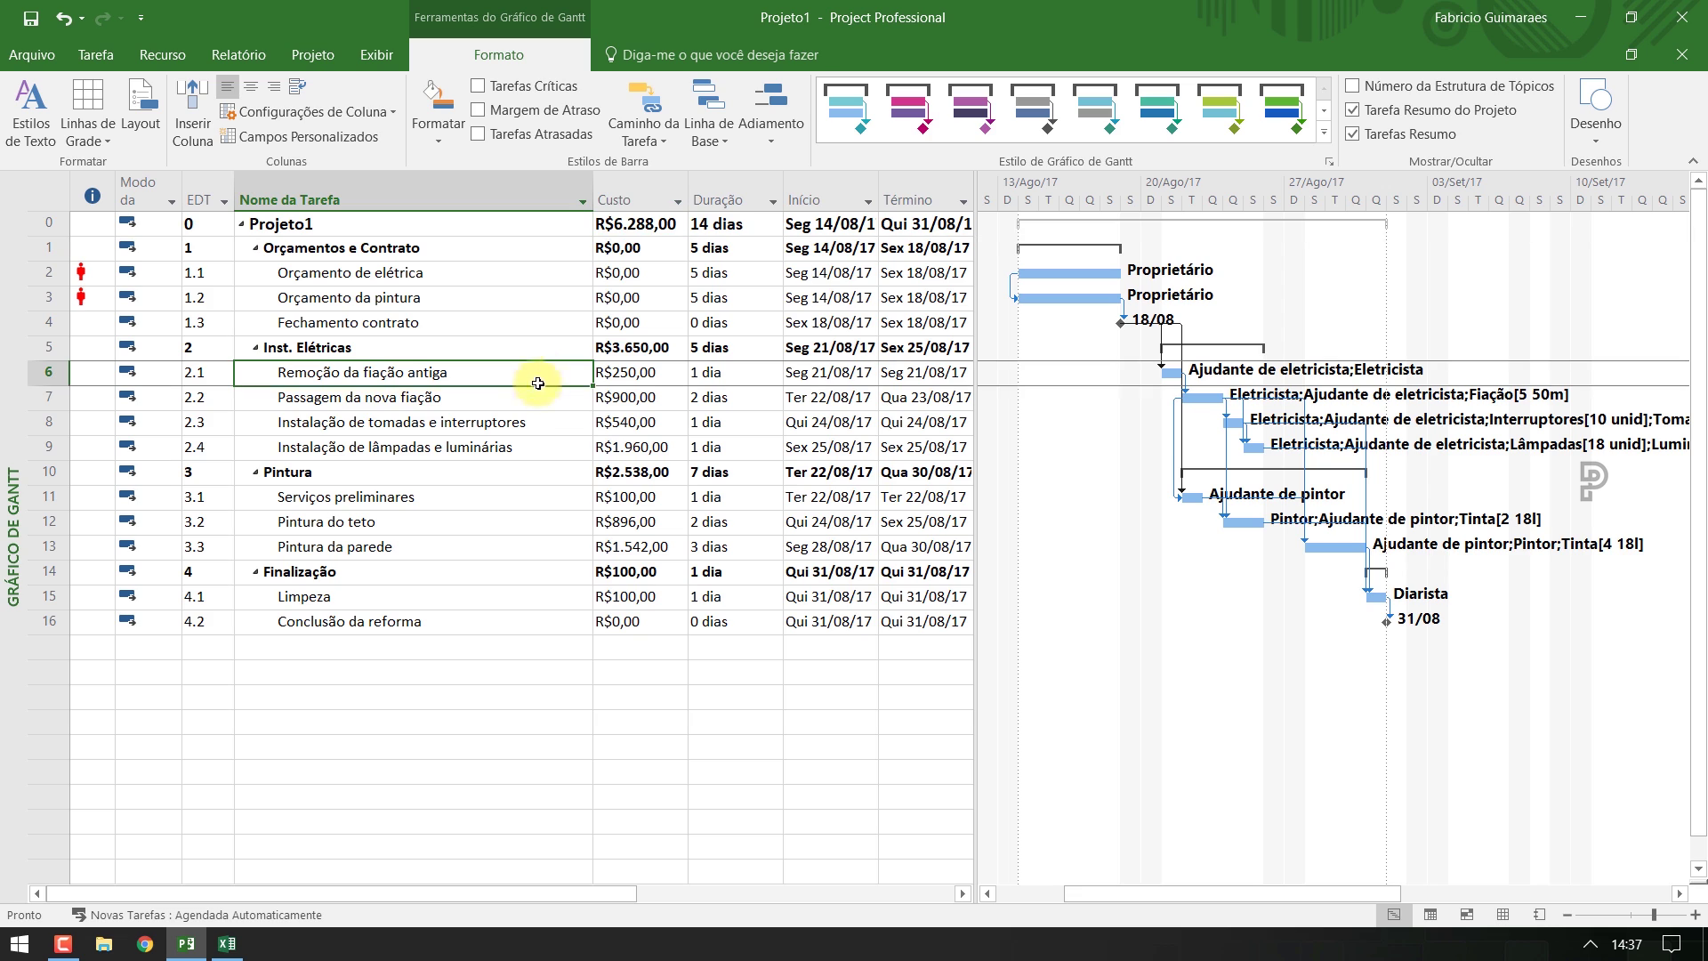
pyautogui.moveTo(537, 383); pyautogui.dragTo(538, 453)
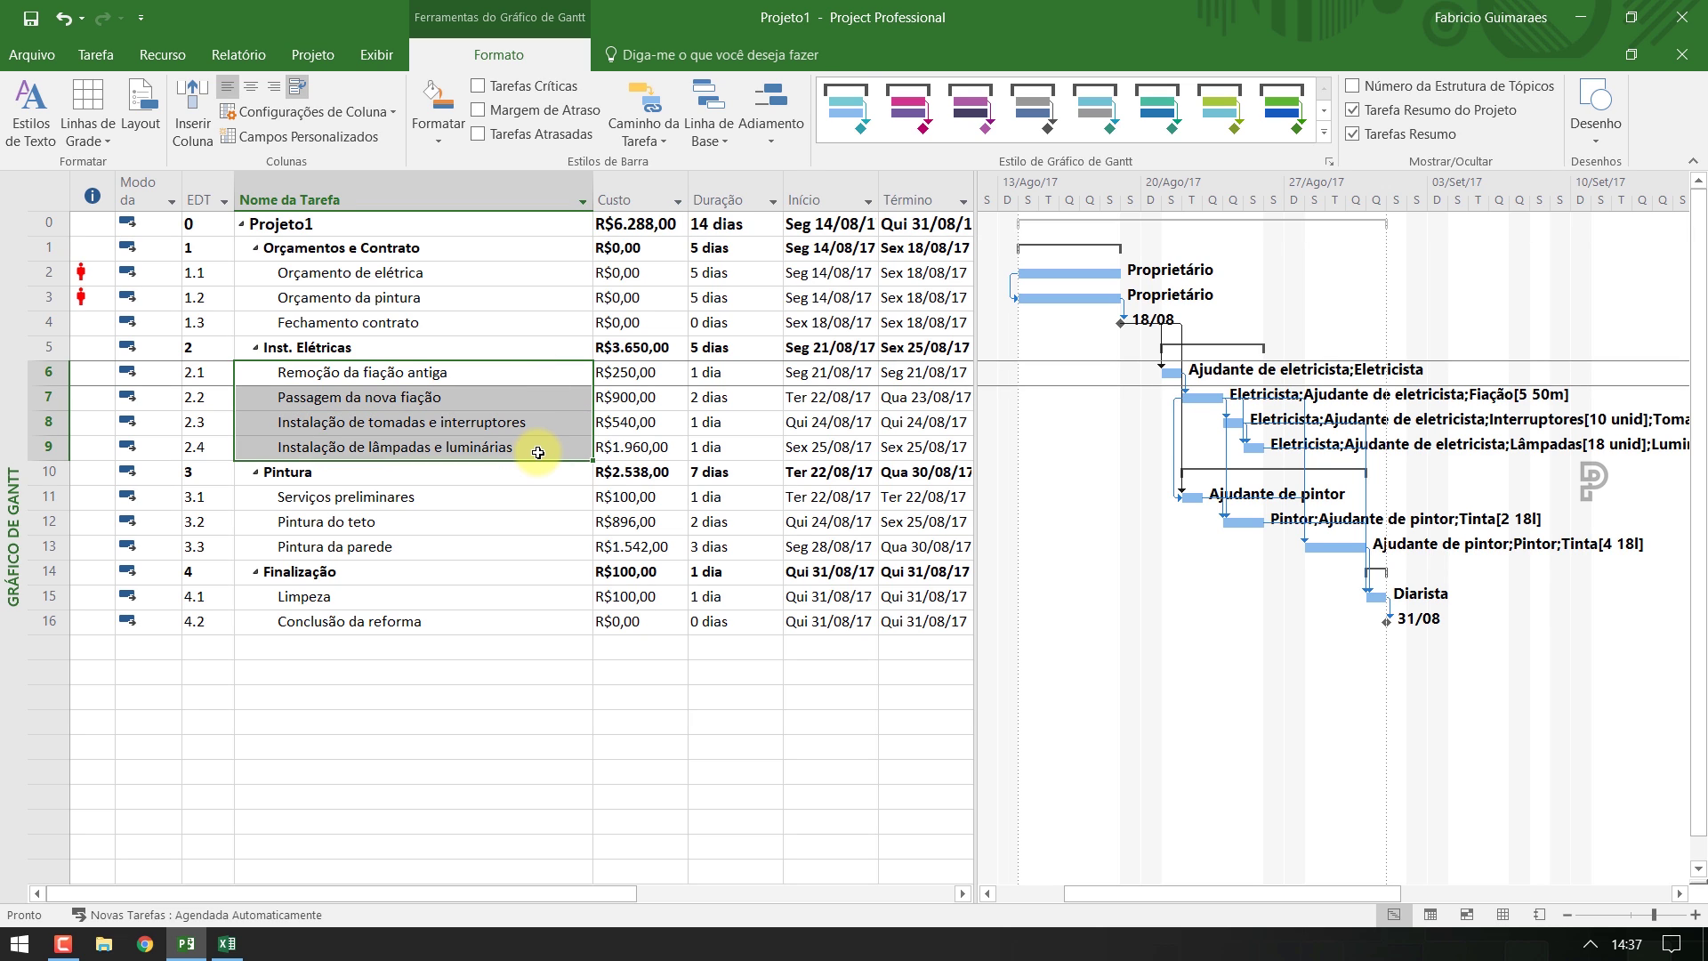
pyautogui.click(503, 347)
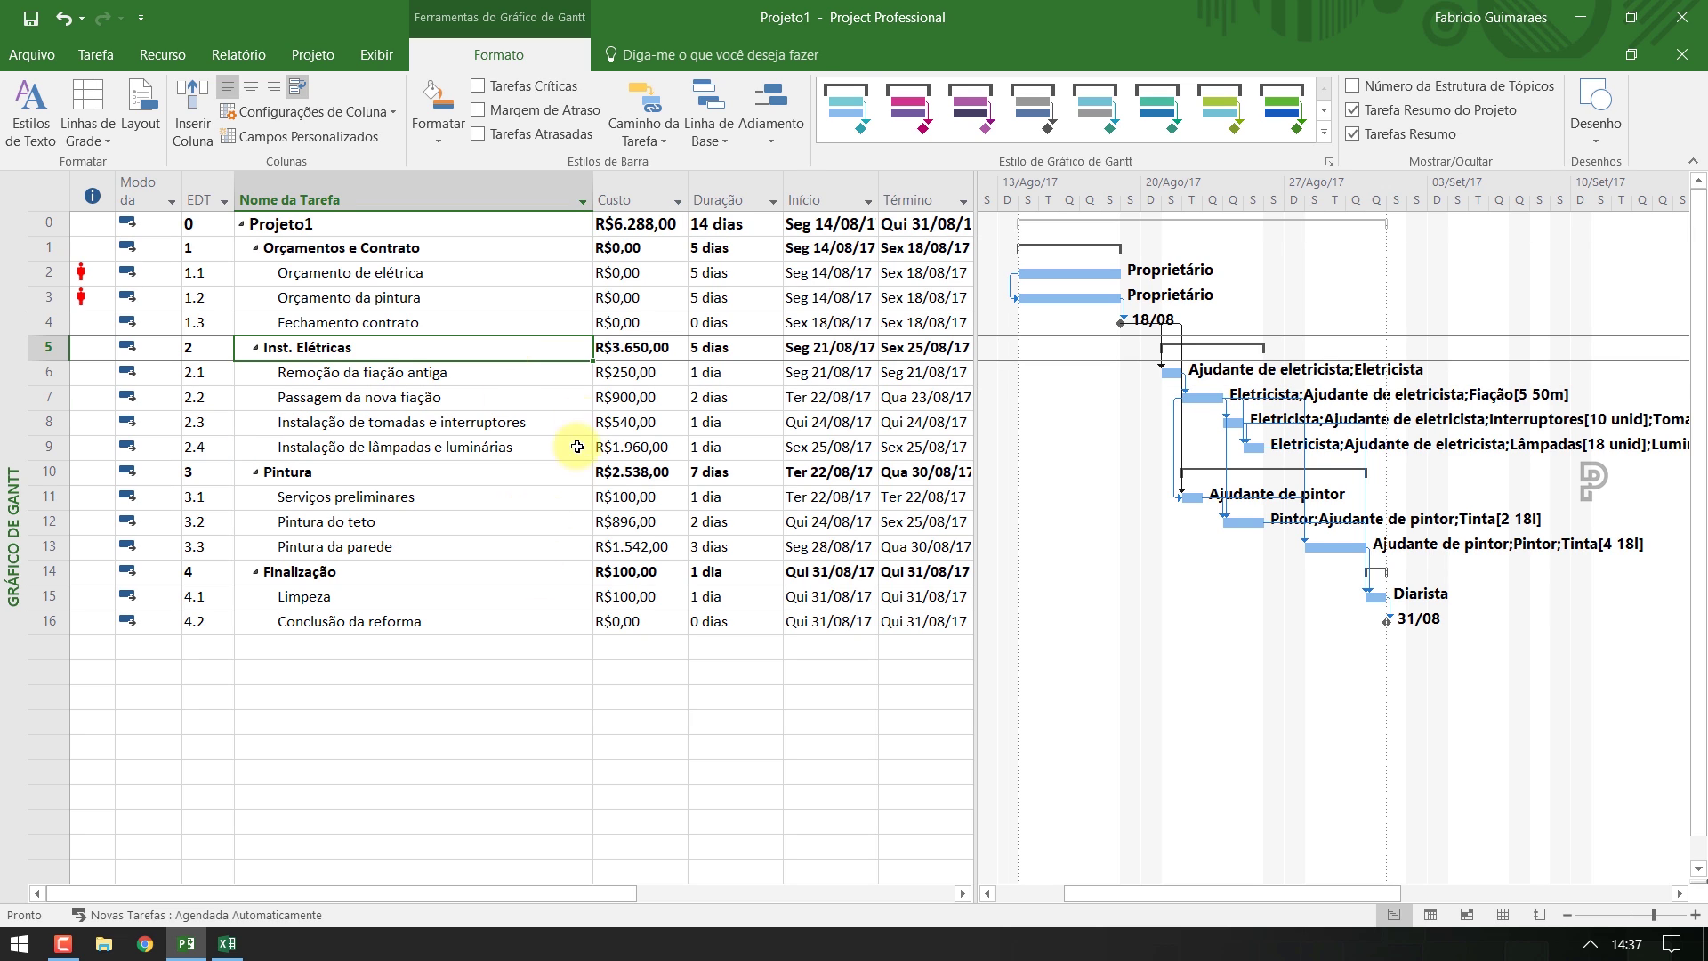
pyautogui.click(555, 224)
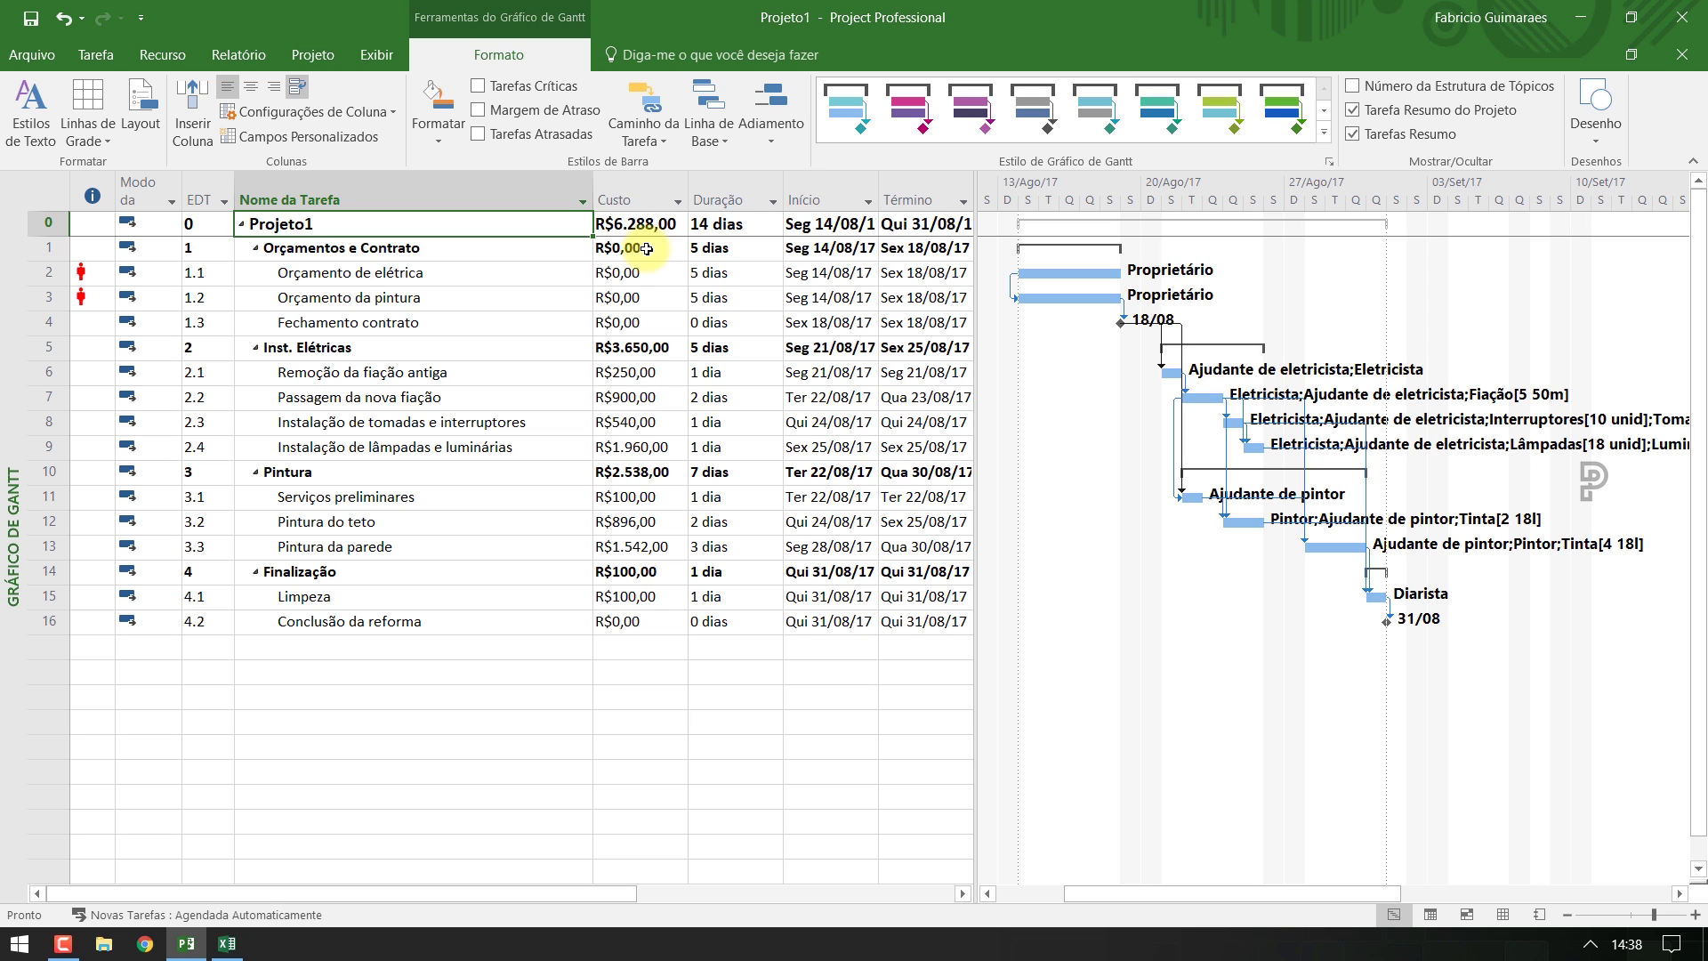
# Set the baseline Linha de base for the entire project
pyautogui.click(318, 55)
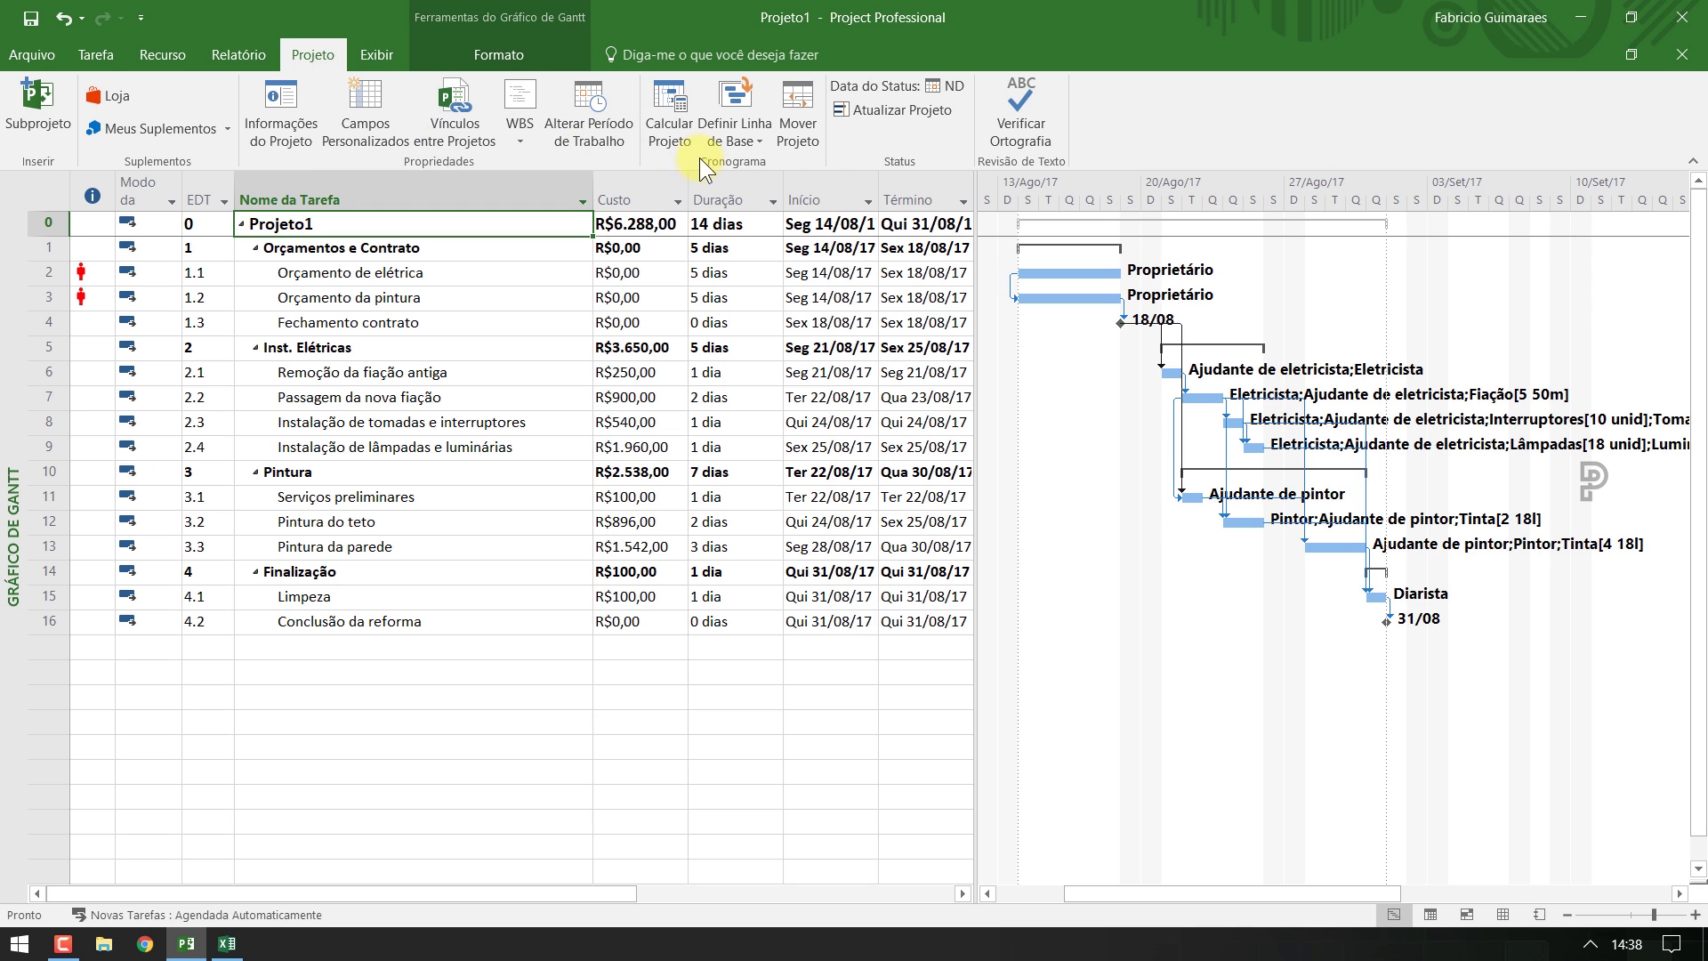
pyautogui.click(738, 129)
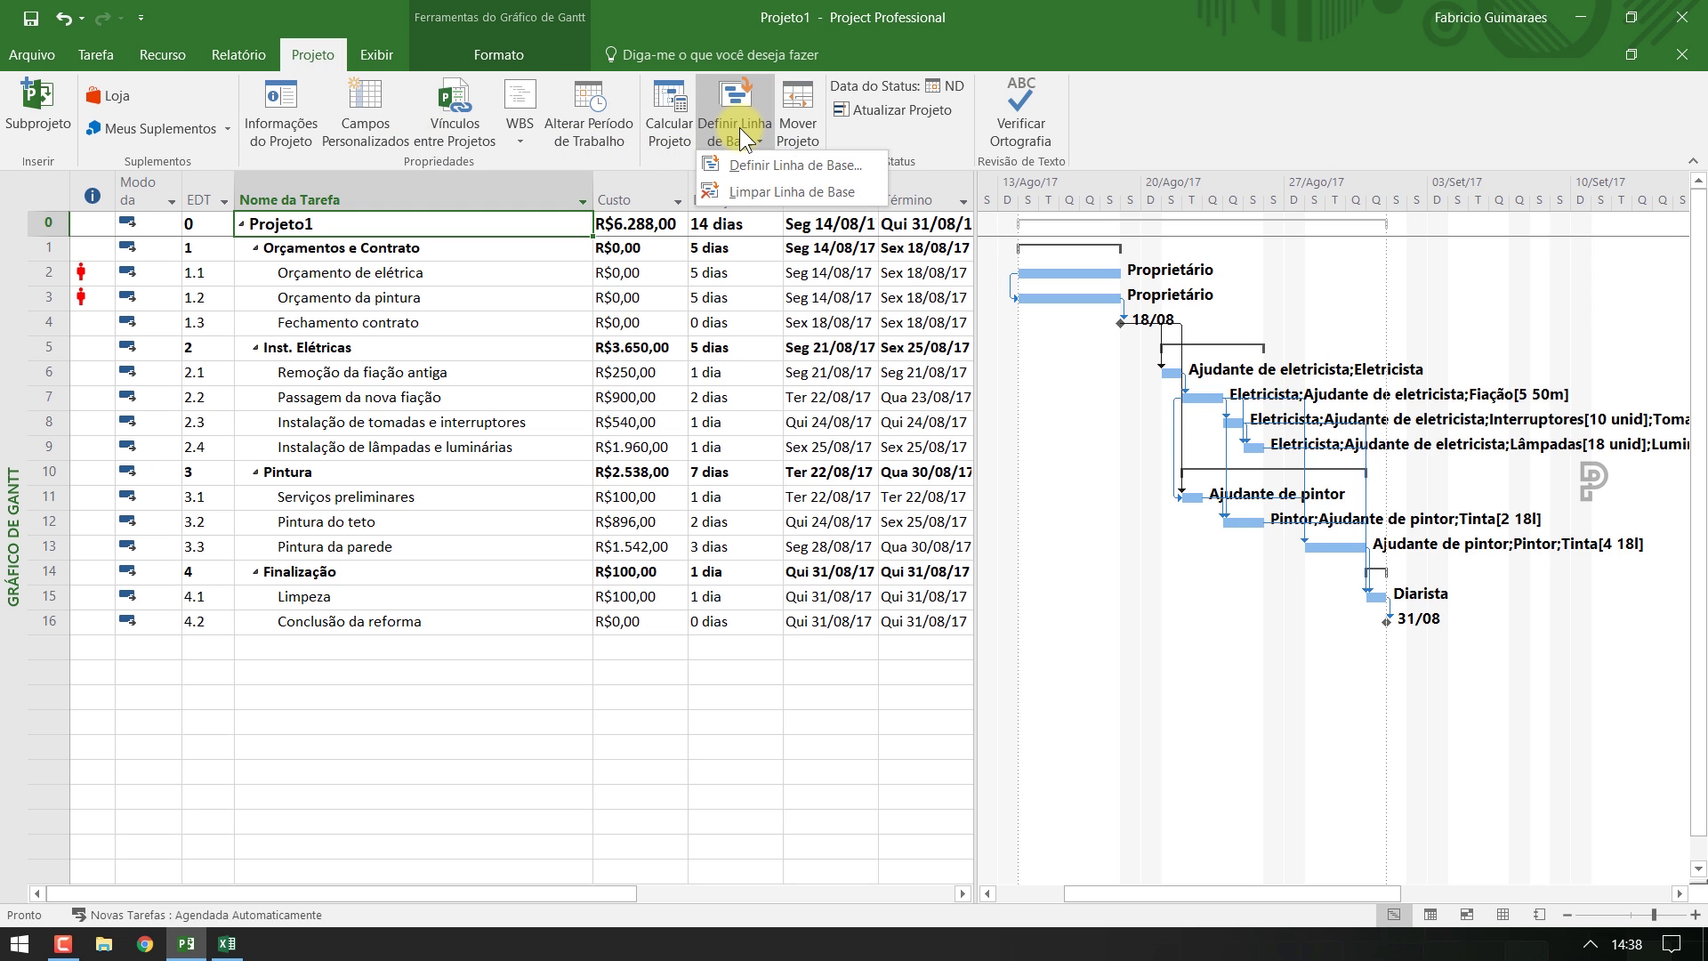
pyautogui.click(812, 165)
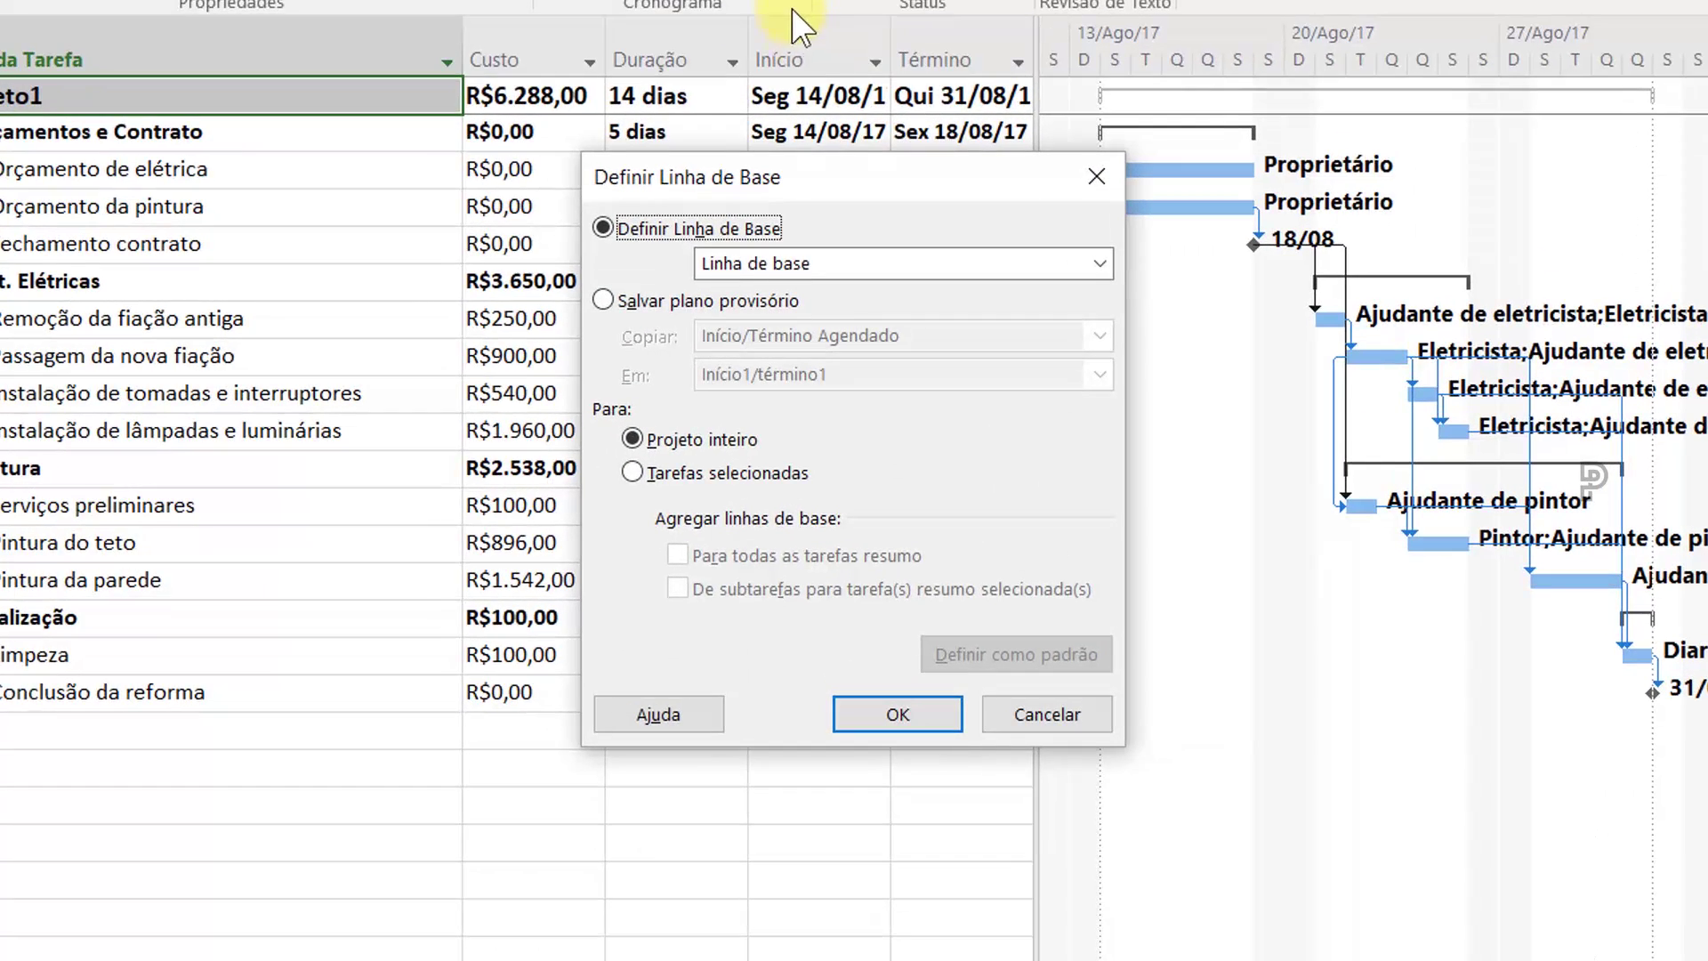
pyautogui.click(1099, 263)
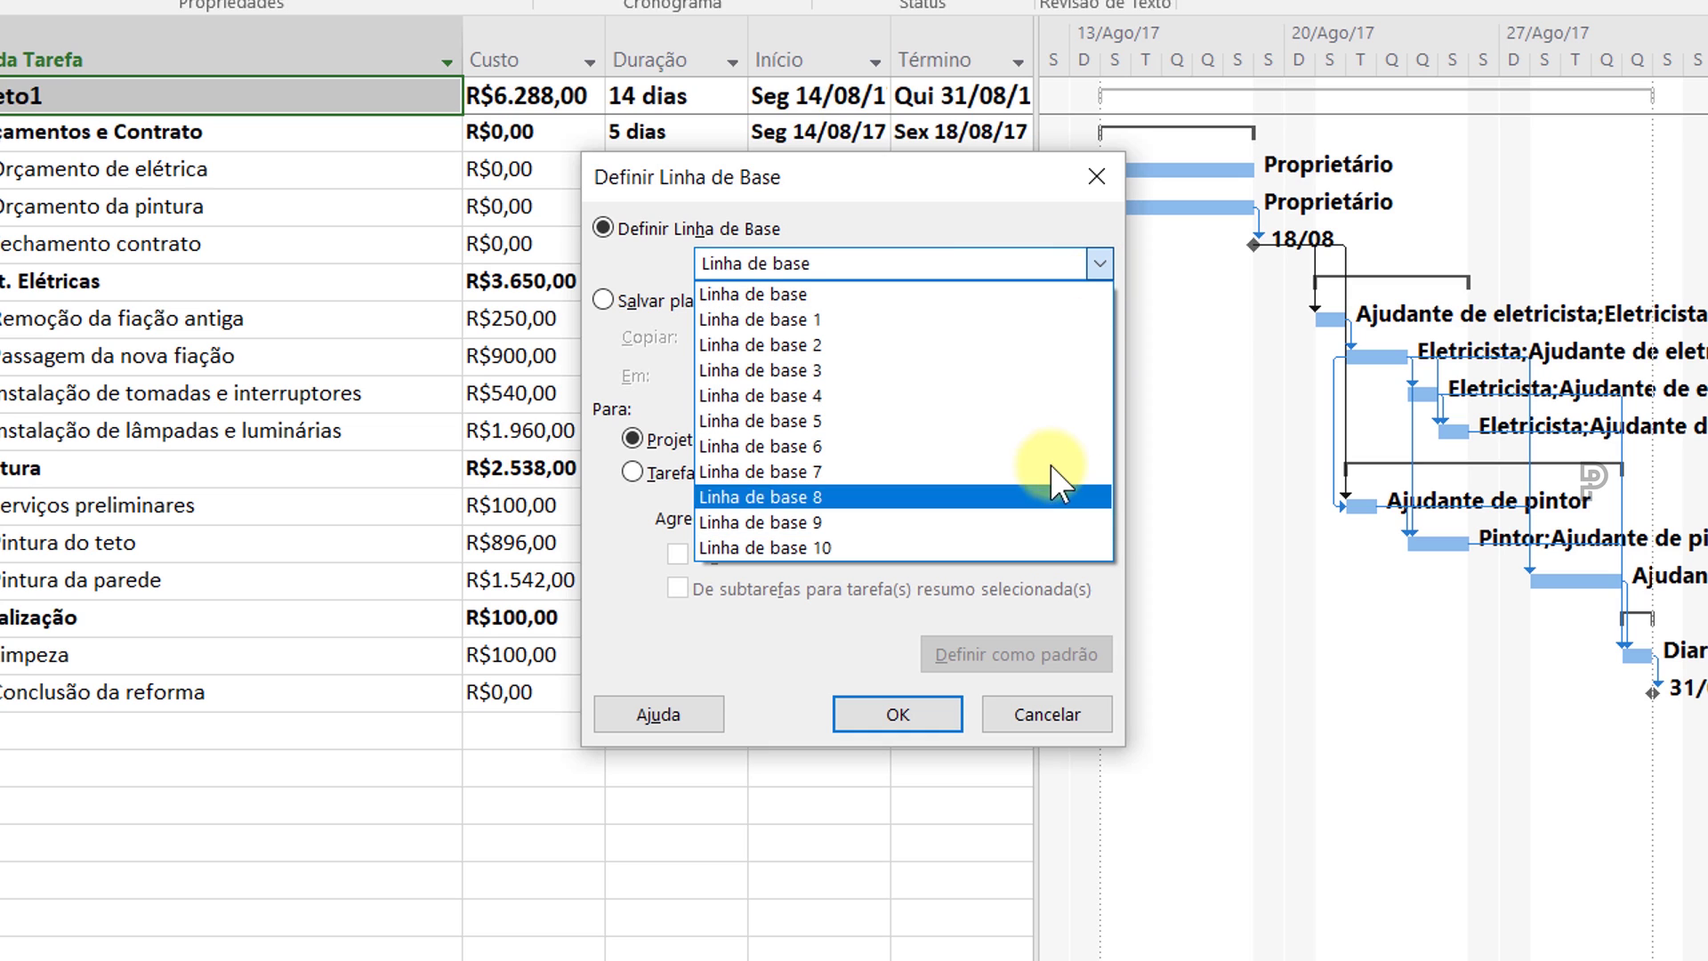
pyautogui.click(1056, 298)
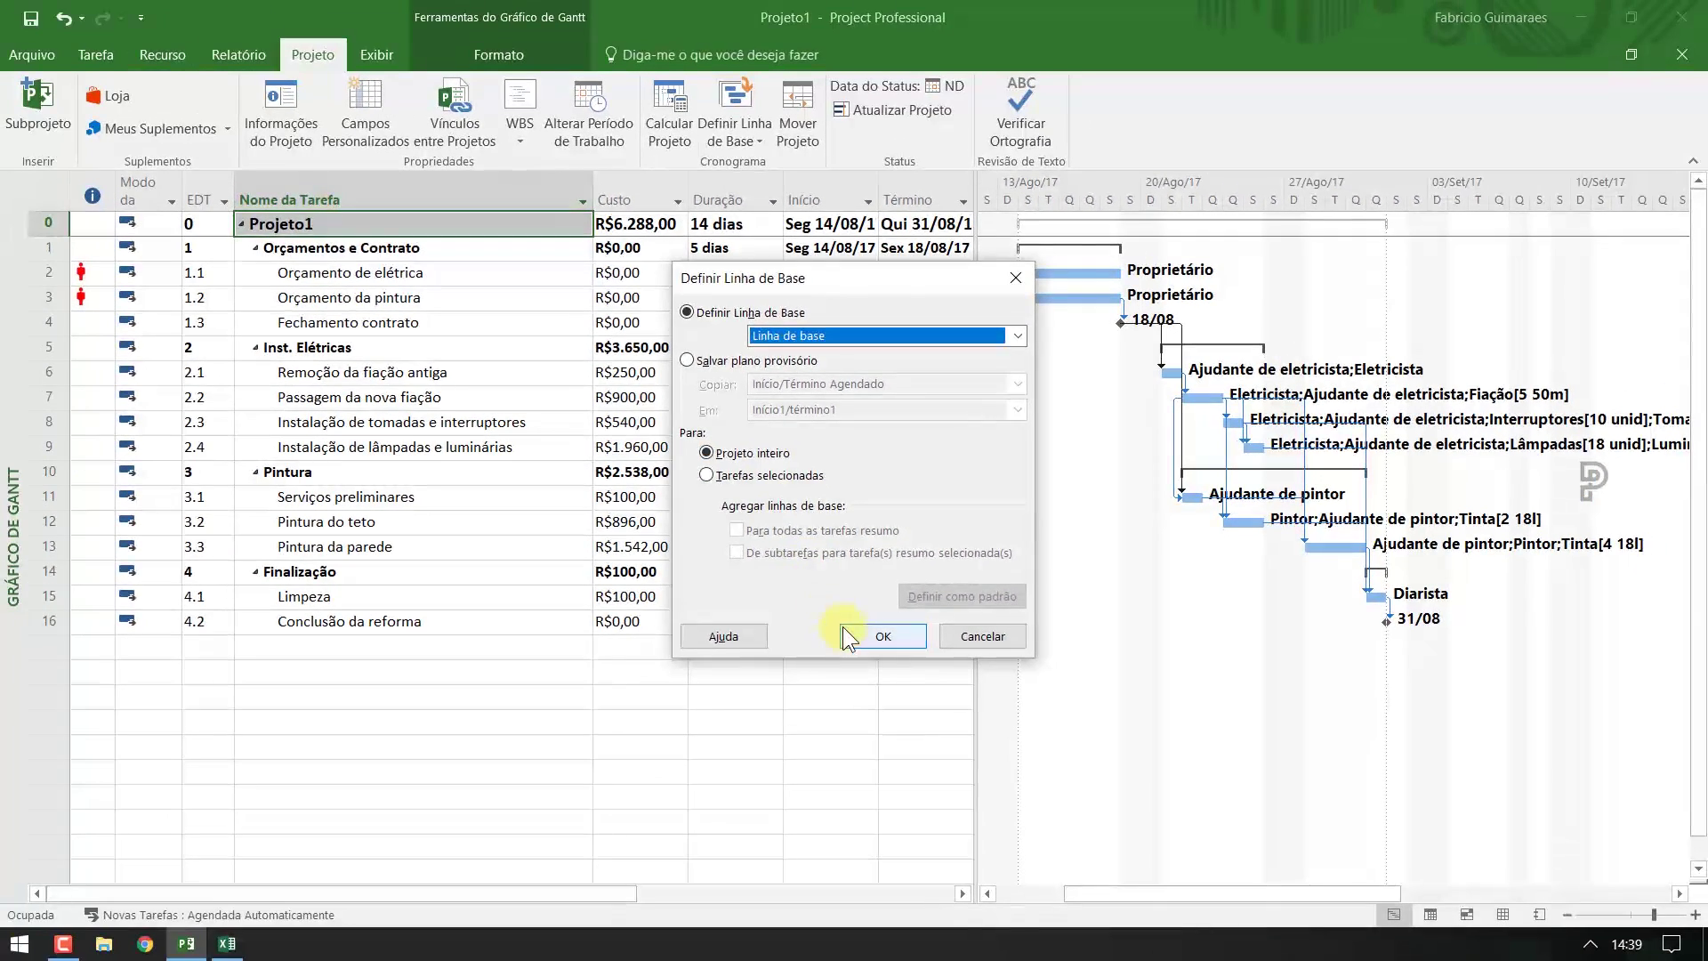
pyautogui.click(841, 681)
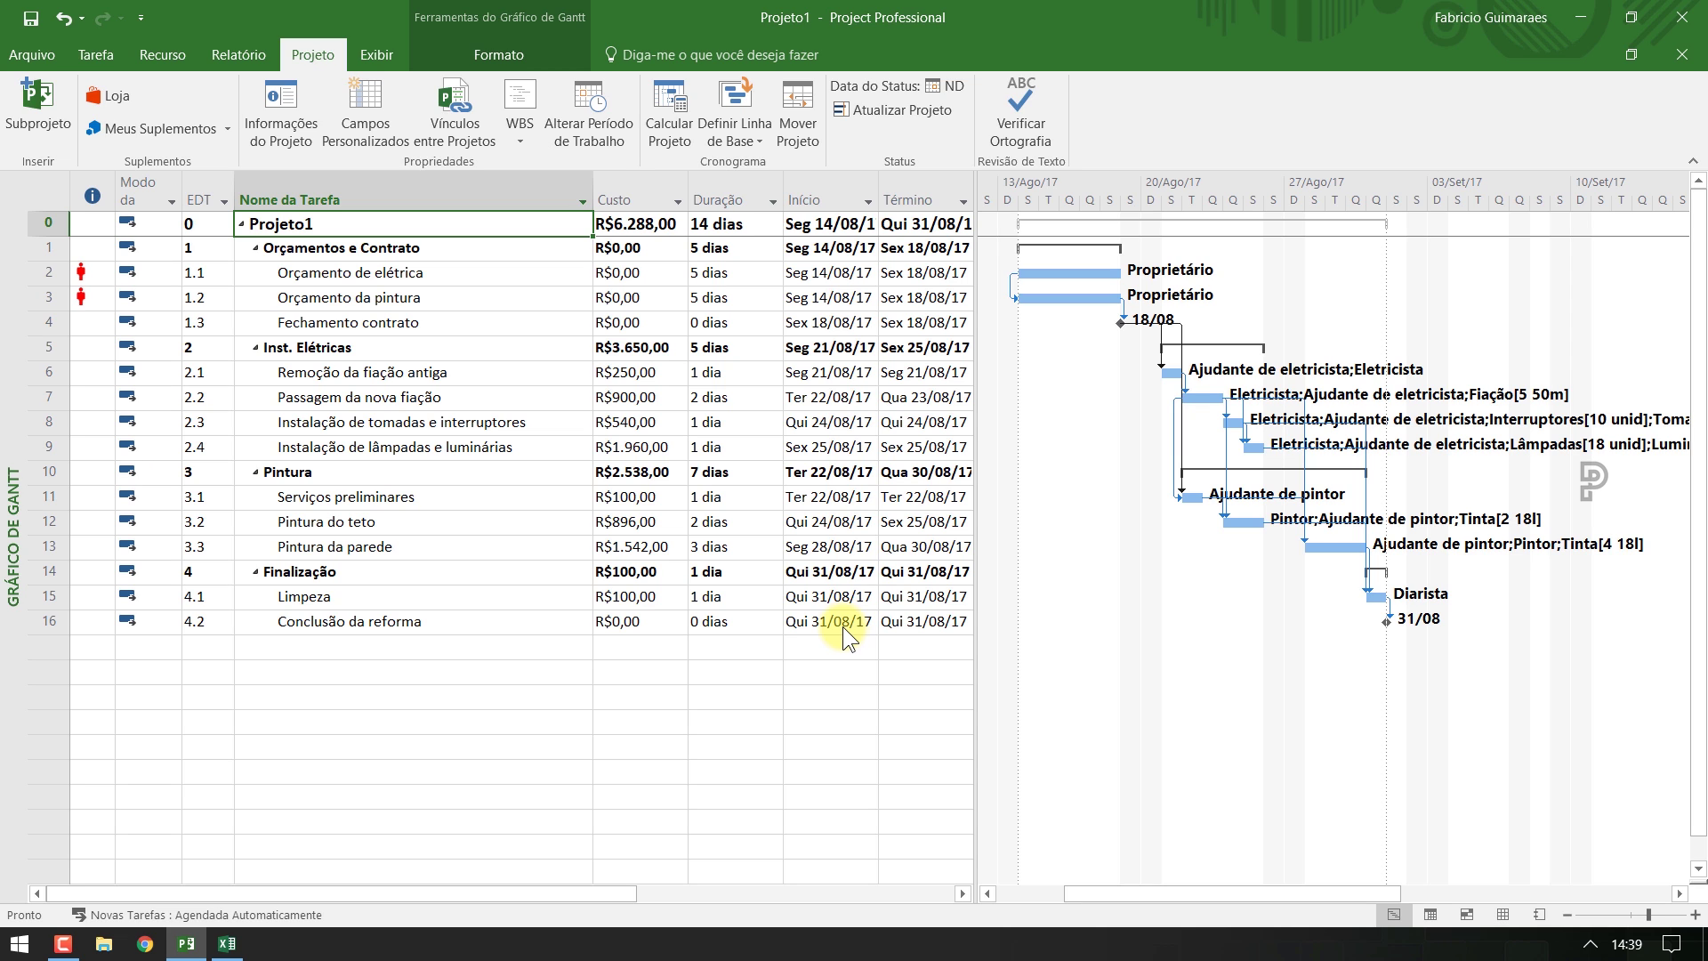
# Display the saved Linha de base alongside the task bars in the Gantt chart
pyautogui.click(378, 55)
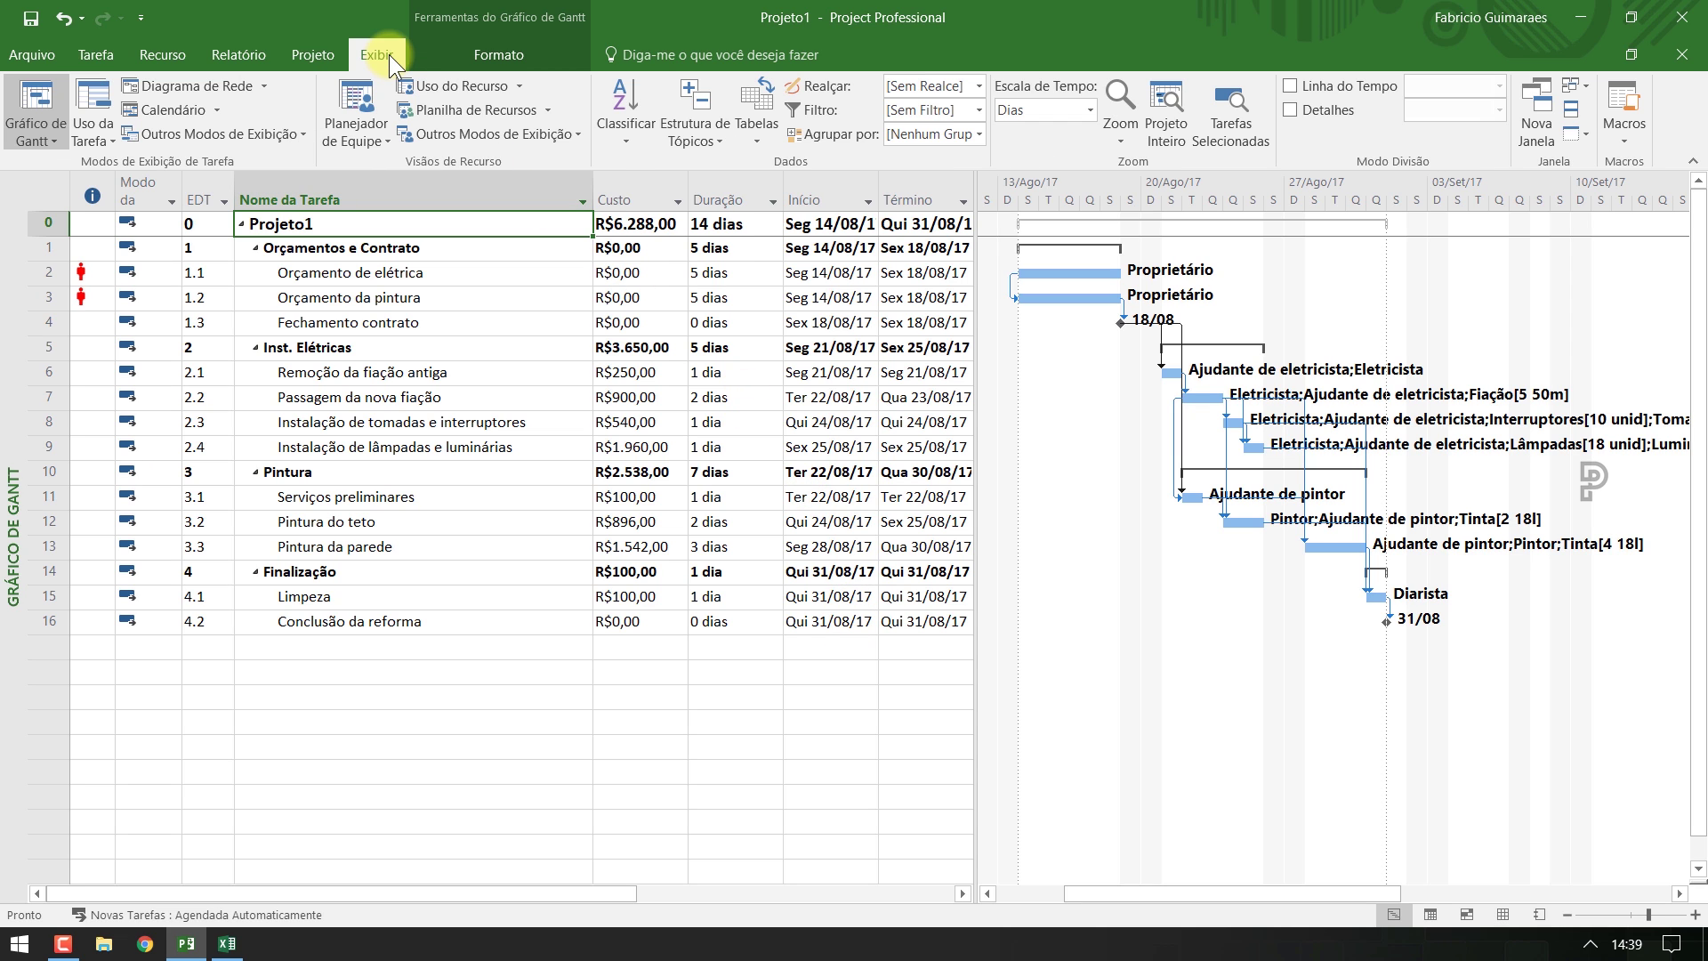
pyautogui.click(452, 54)
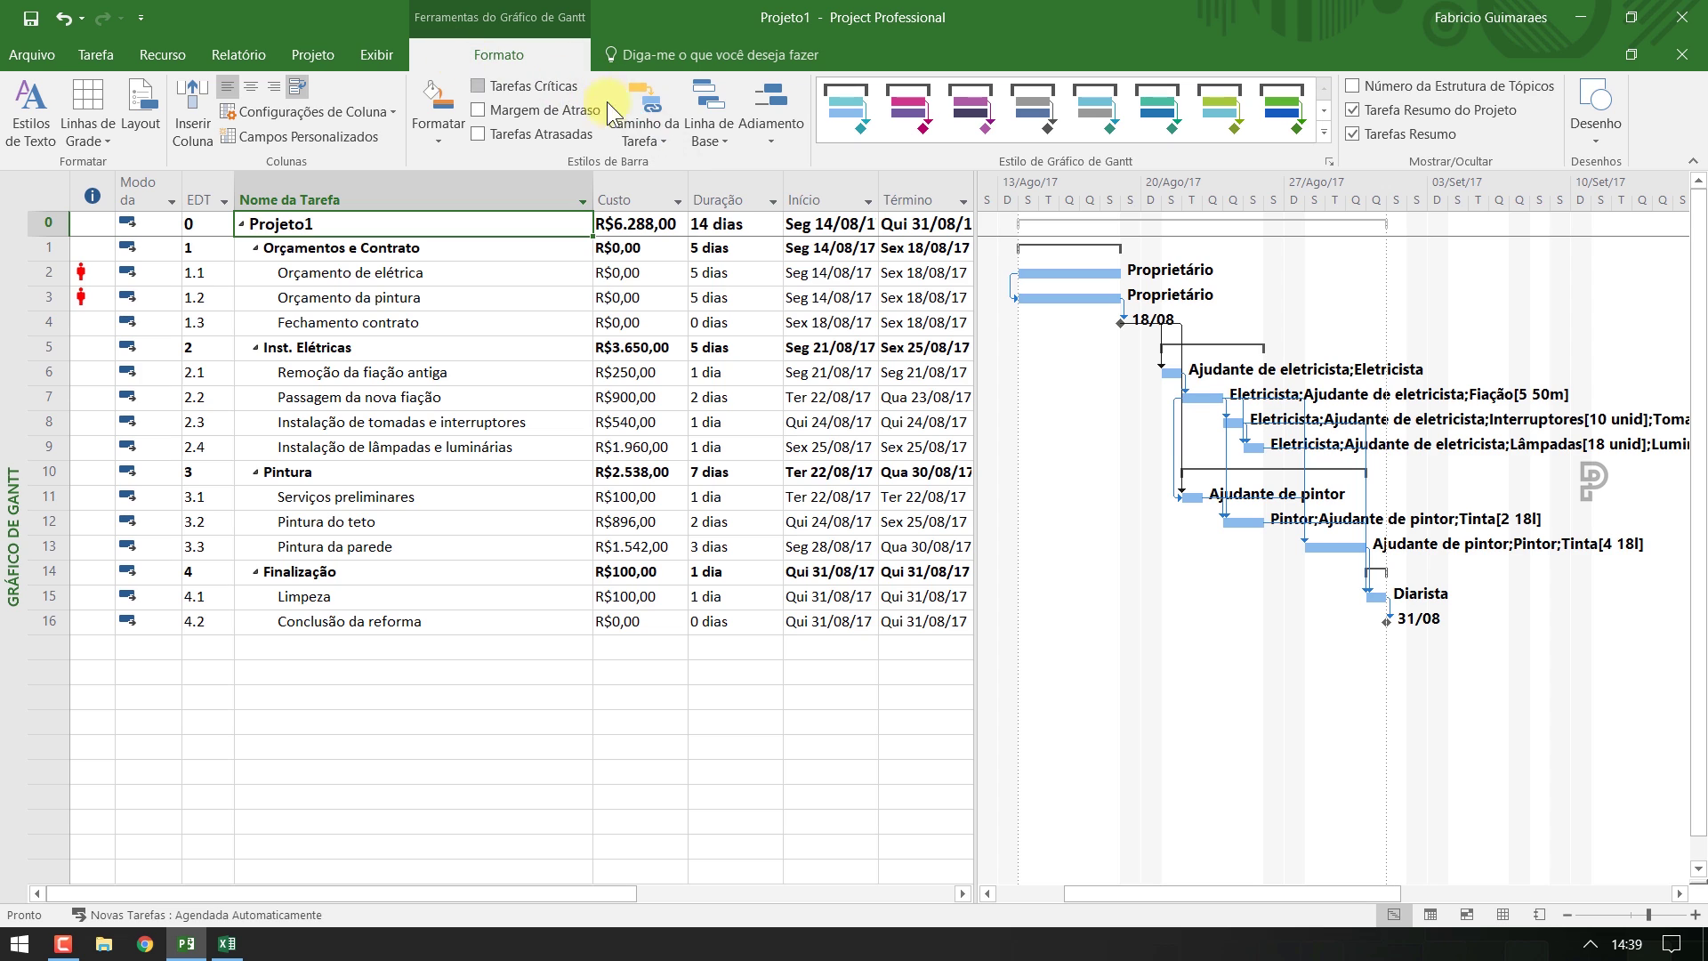
pyautogui.click(714, 135)
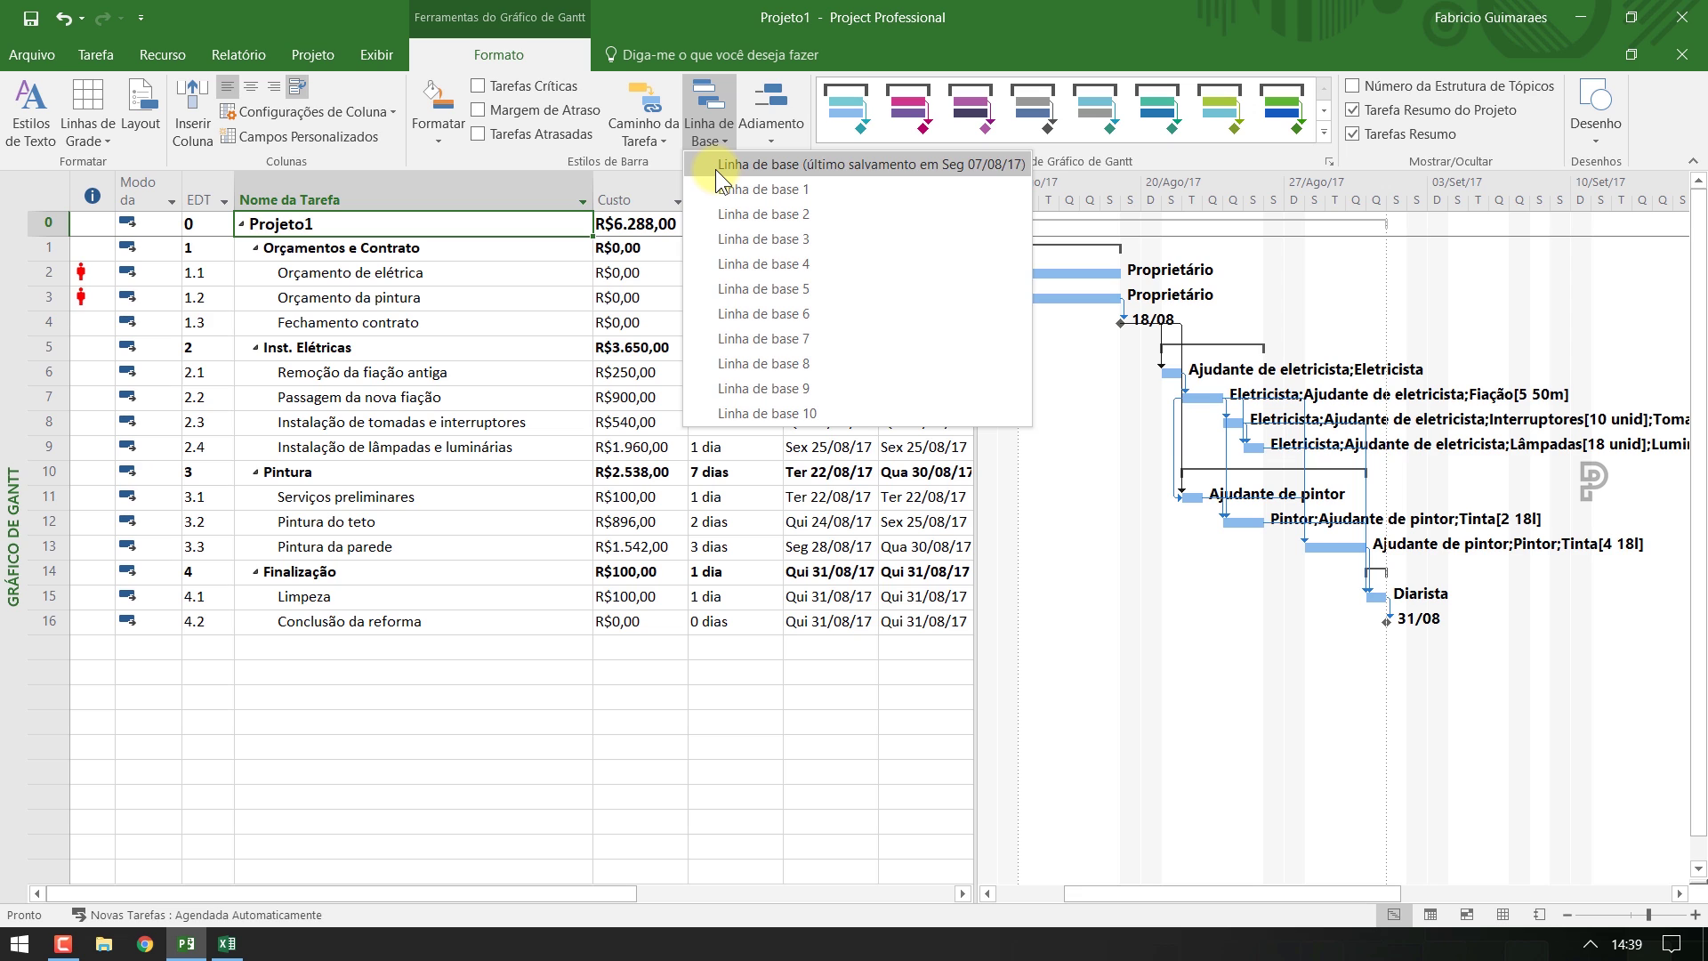
pyautogui.click(974, 168)
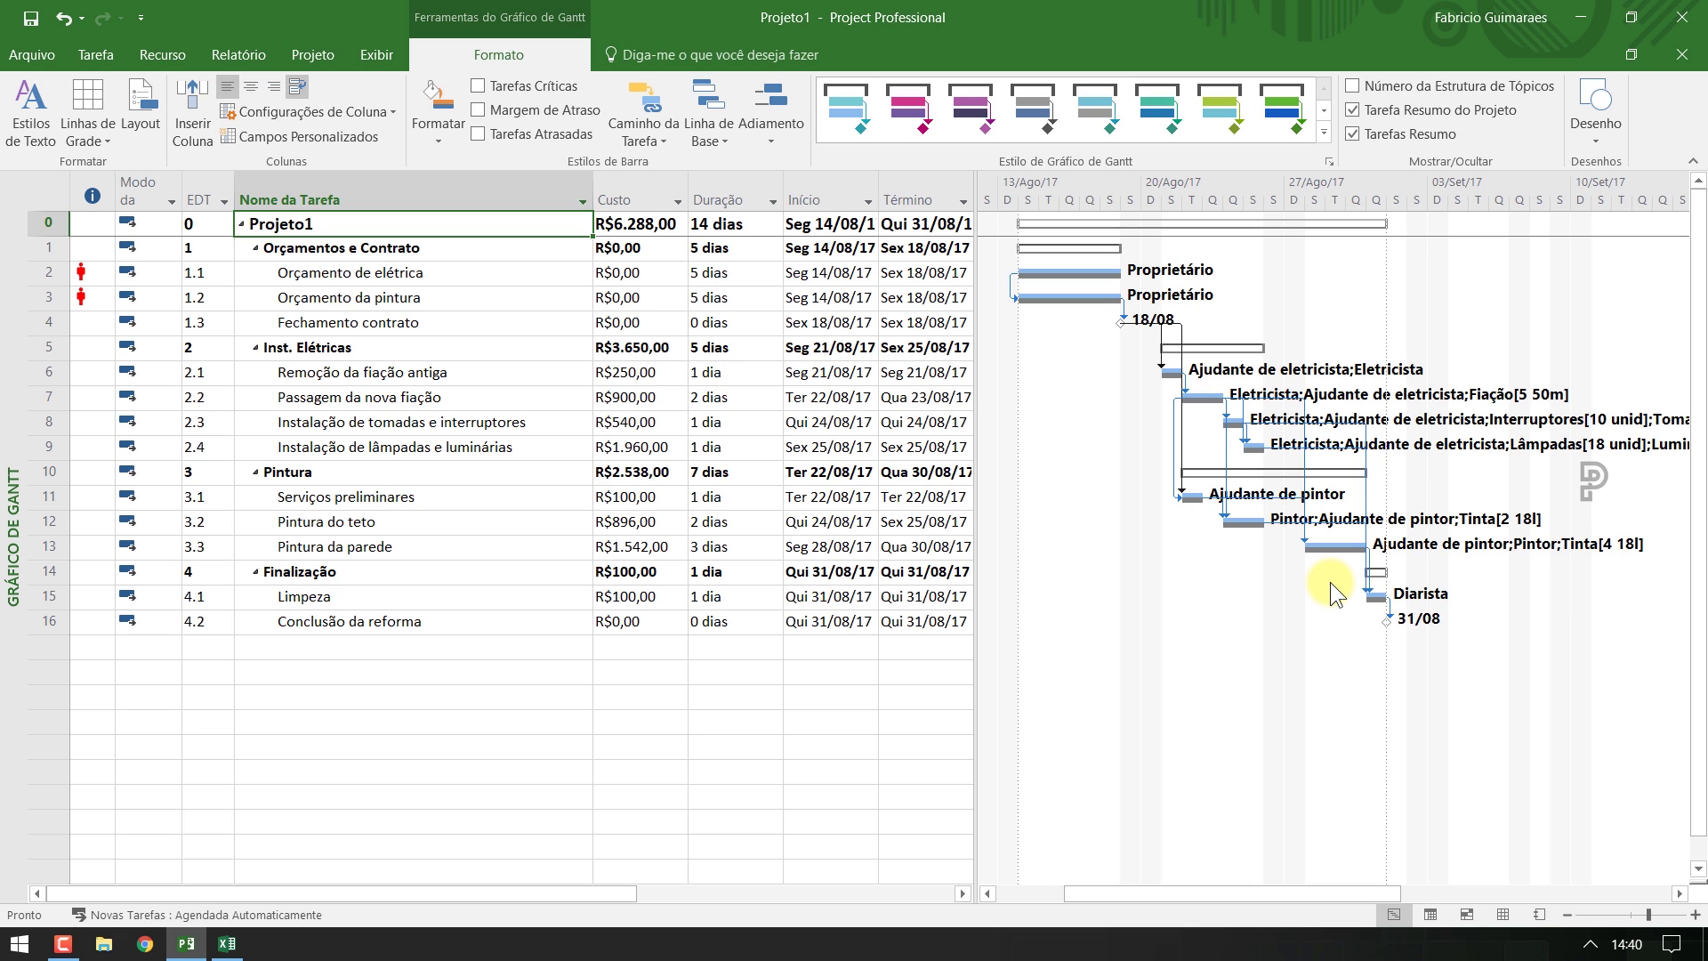
# Check the project statistics comparing current, baseline, actual and remaining dates, duration, work and cost
pyautogui.click(367, 251)
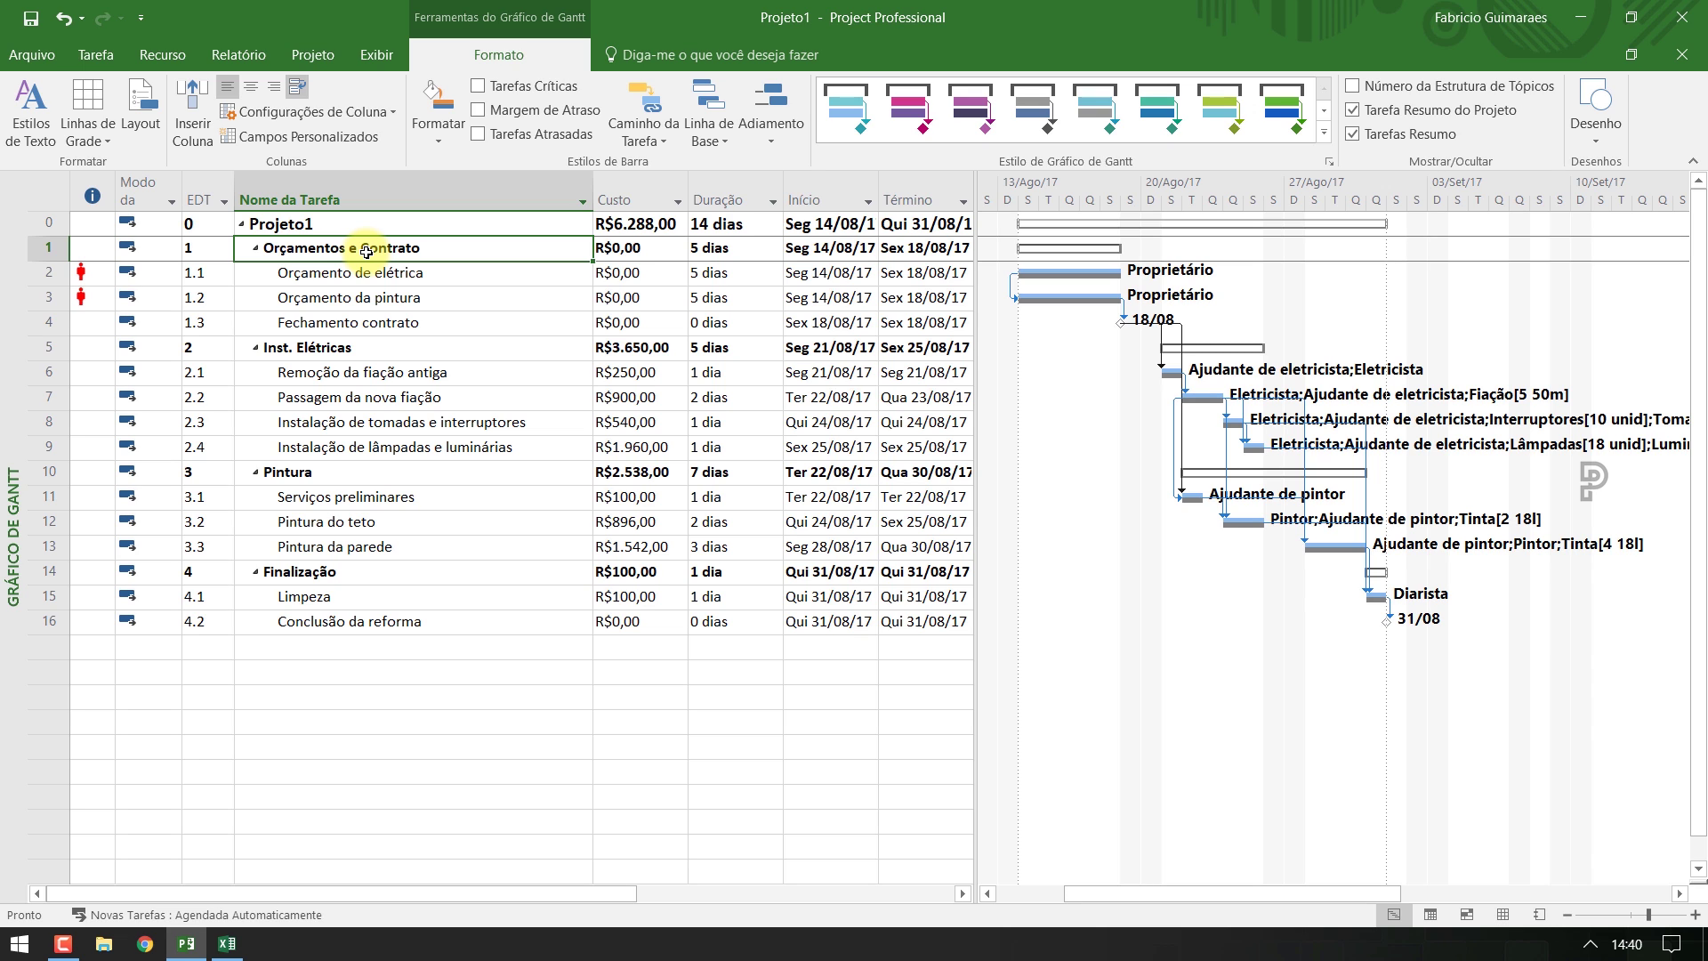
pyautogui.click(317, 56)
pyautogui.click(295, 109)
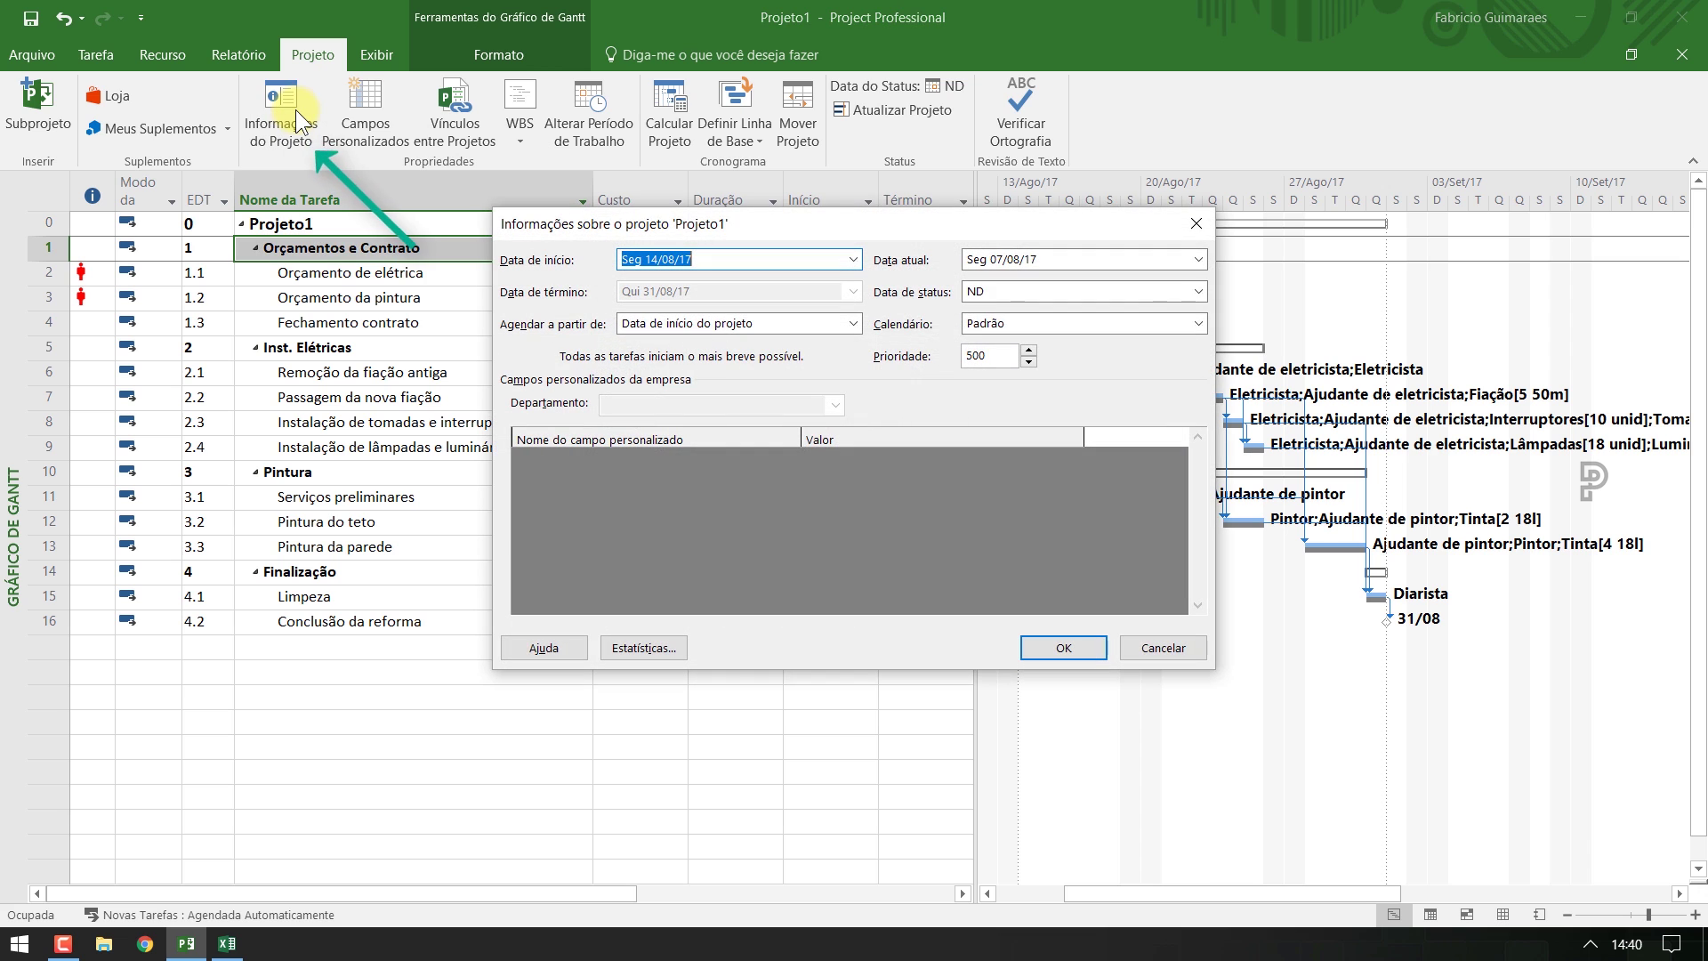
pyautogui.click(642, 641)
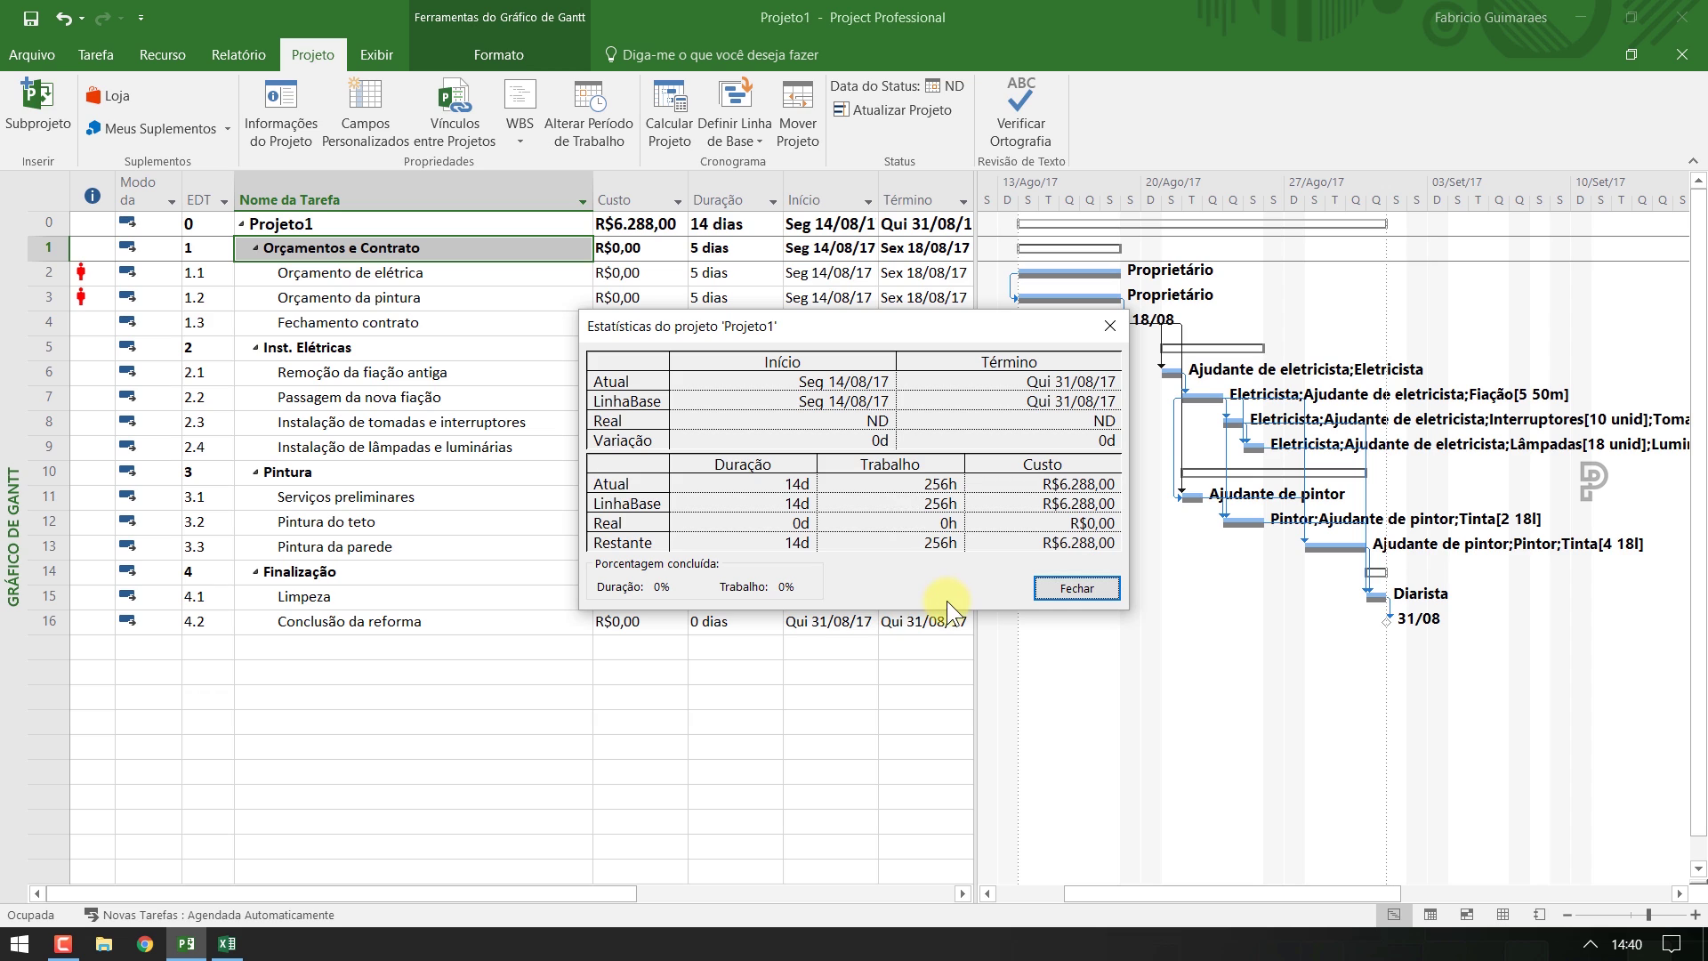
pyautogui.click(1078, 588)
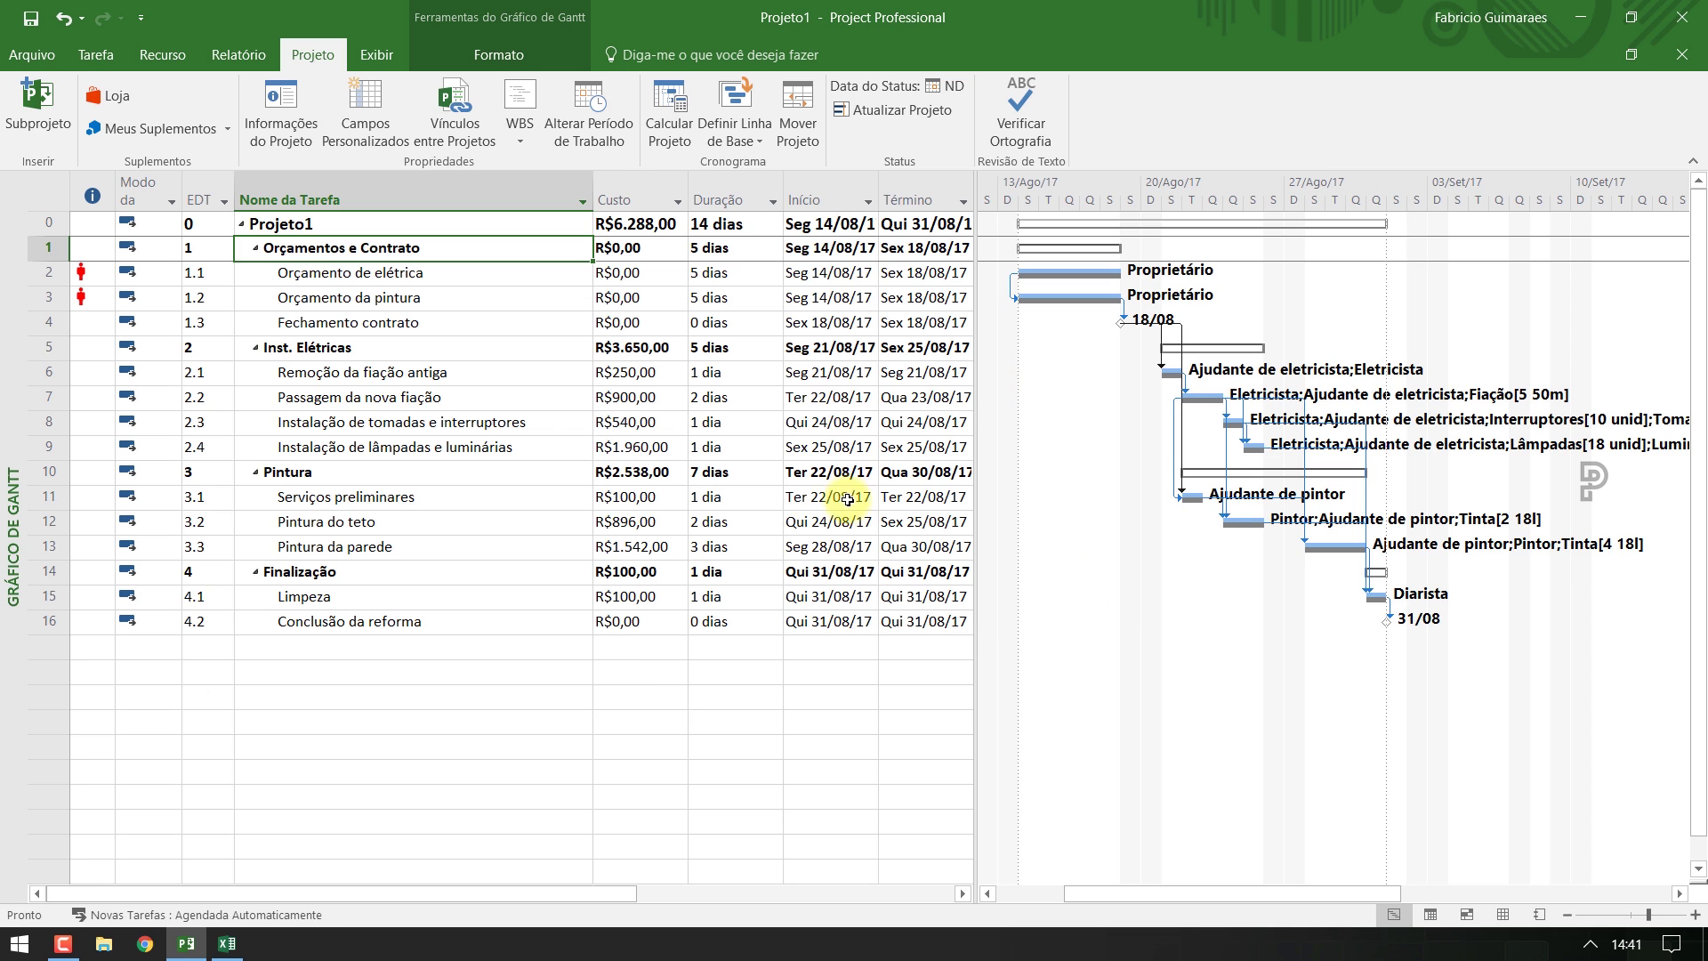
# Update the entire project's work as complete through 22/08/17, using the 0% to 100% complete option
pyautogui.click(569, 277)
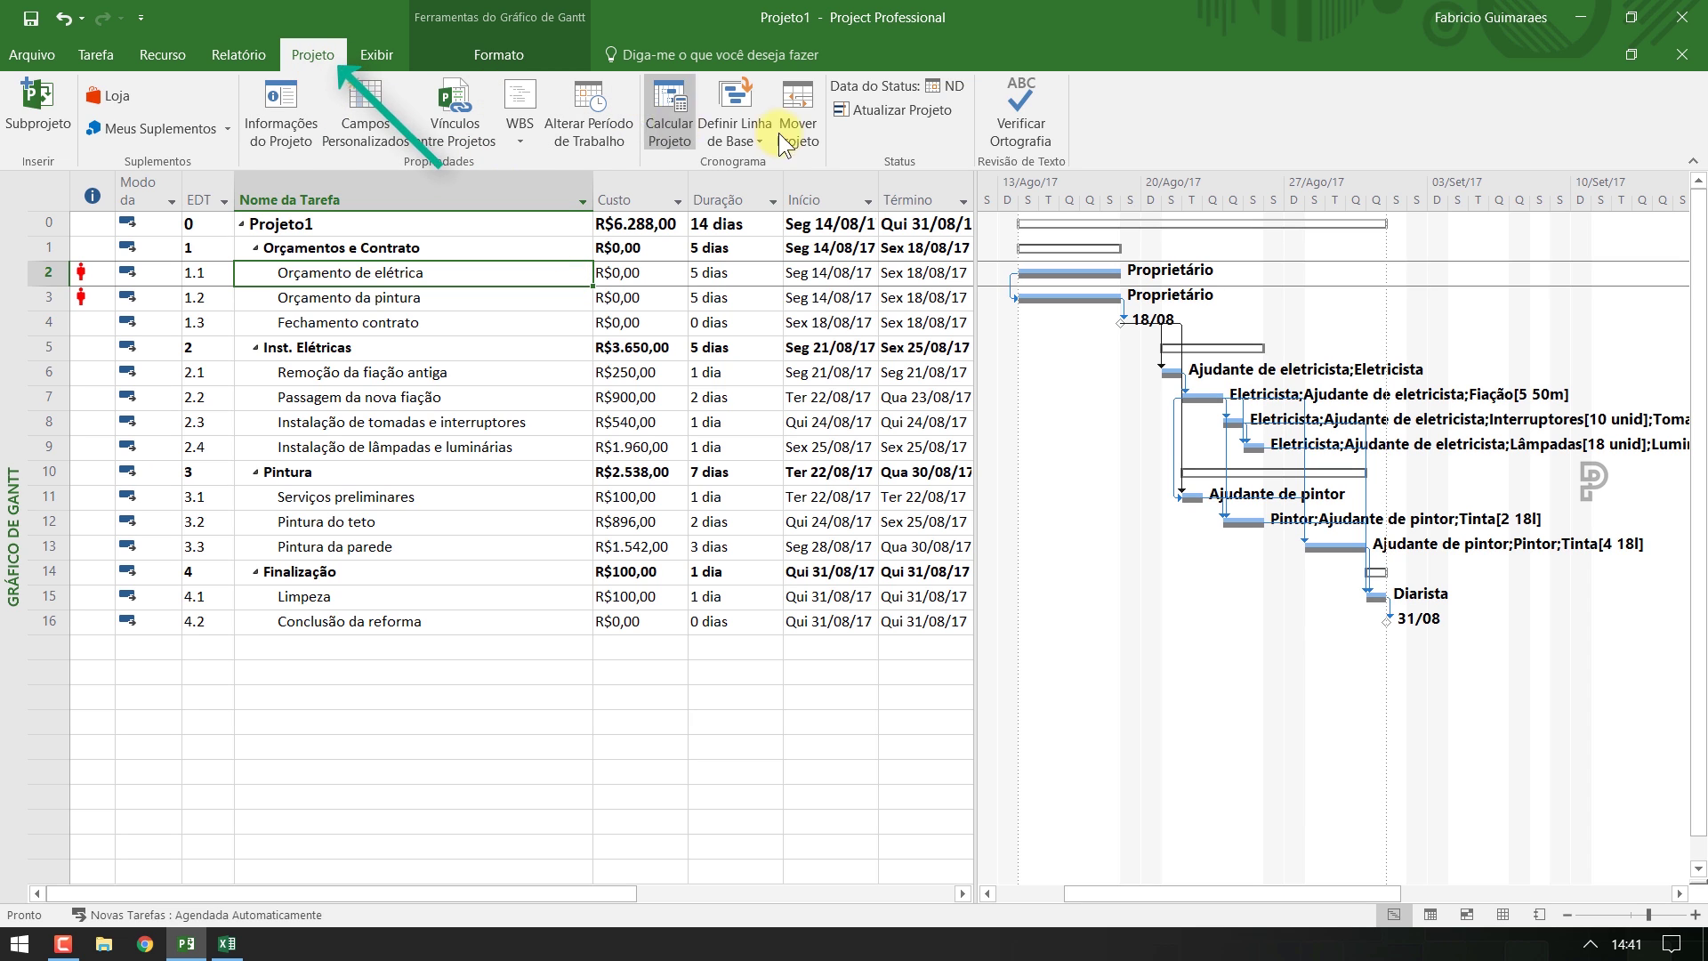
pyautogui.click(898, 107)
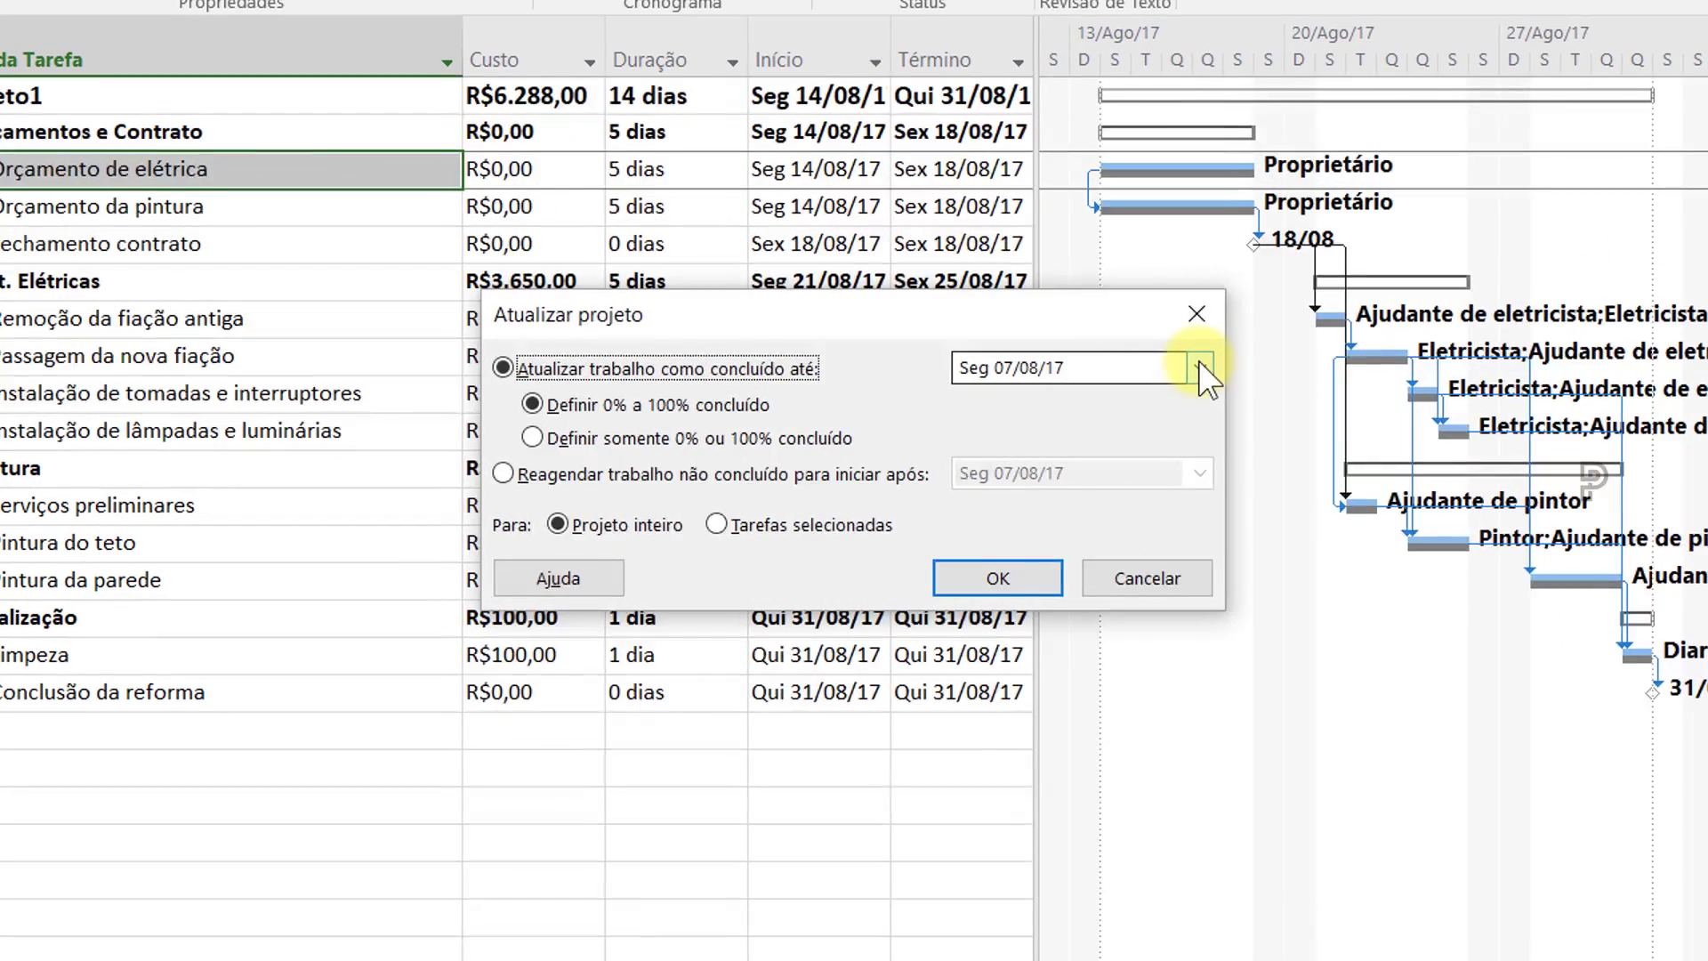
pyautogui.click(1199, 362)
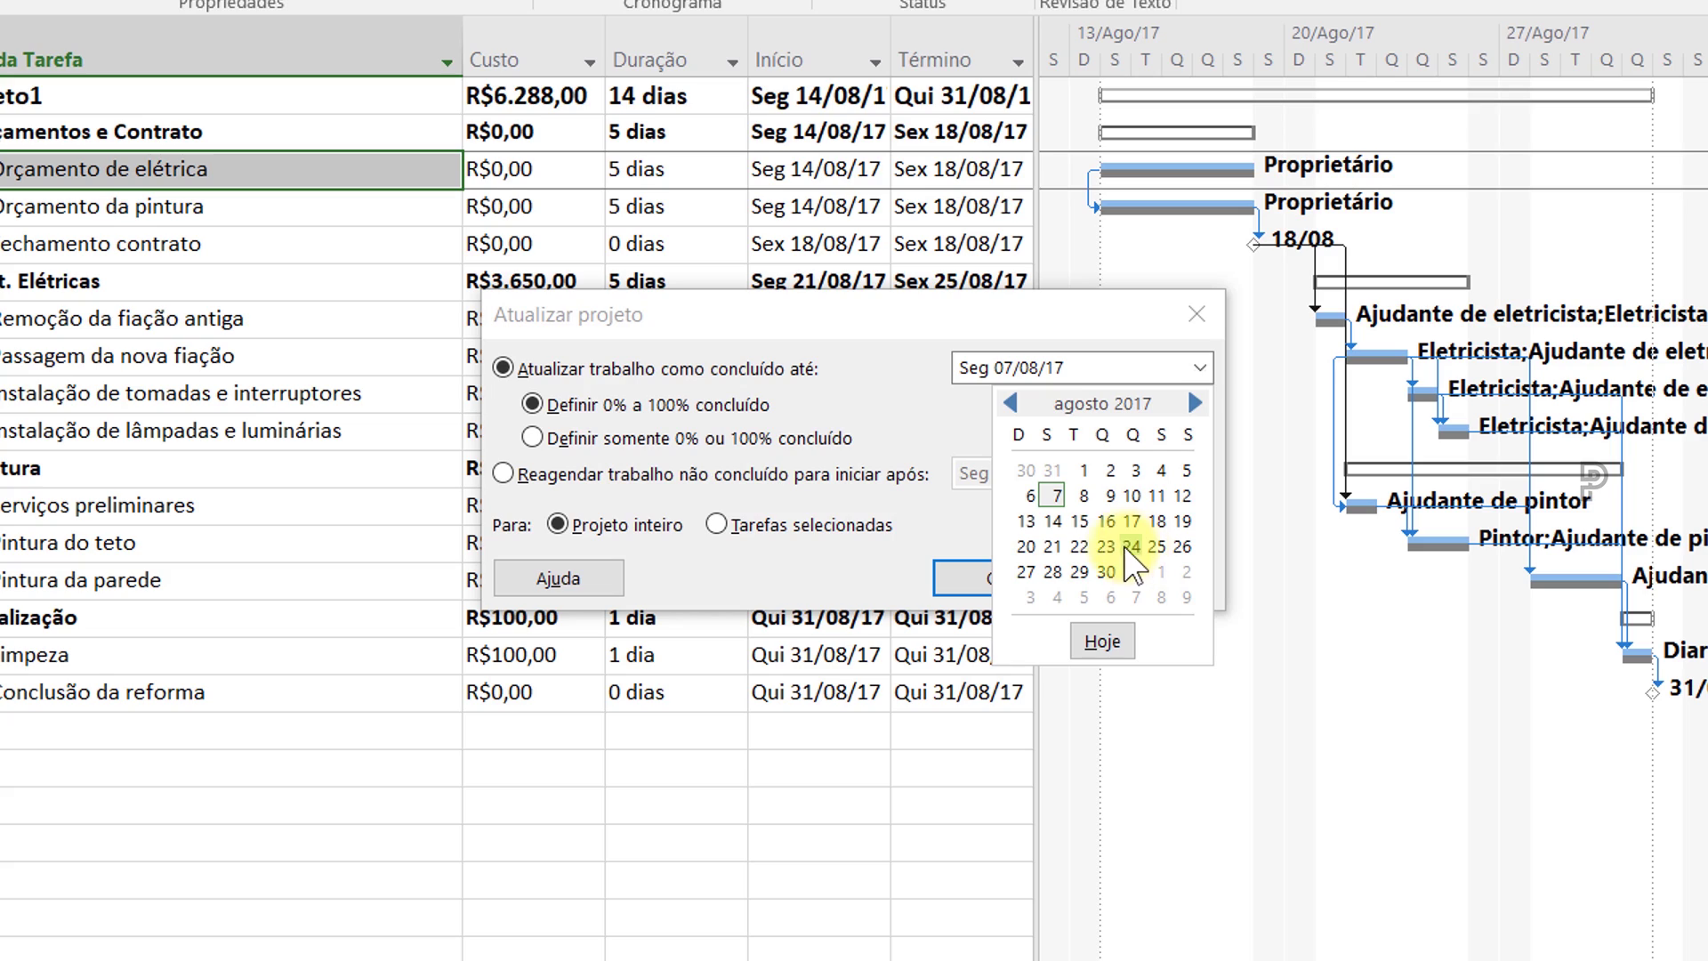
pyautogui.click(1079, 546)
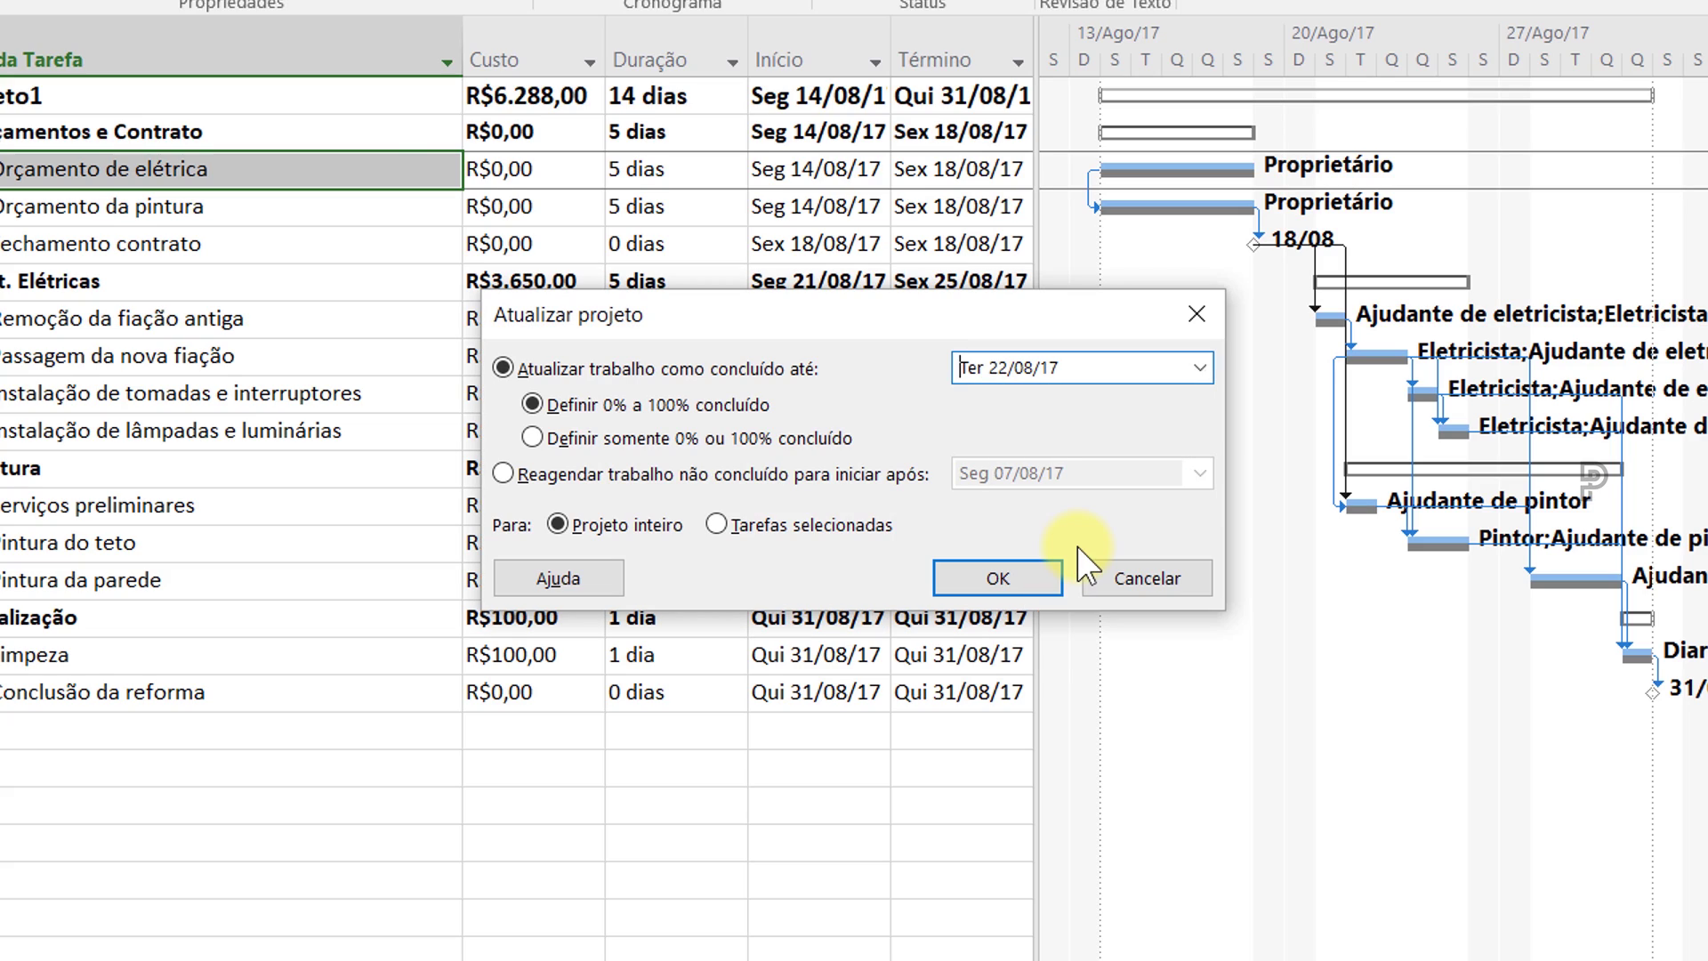
pyautogui.click(1011, 577)
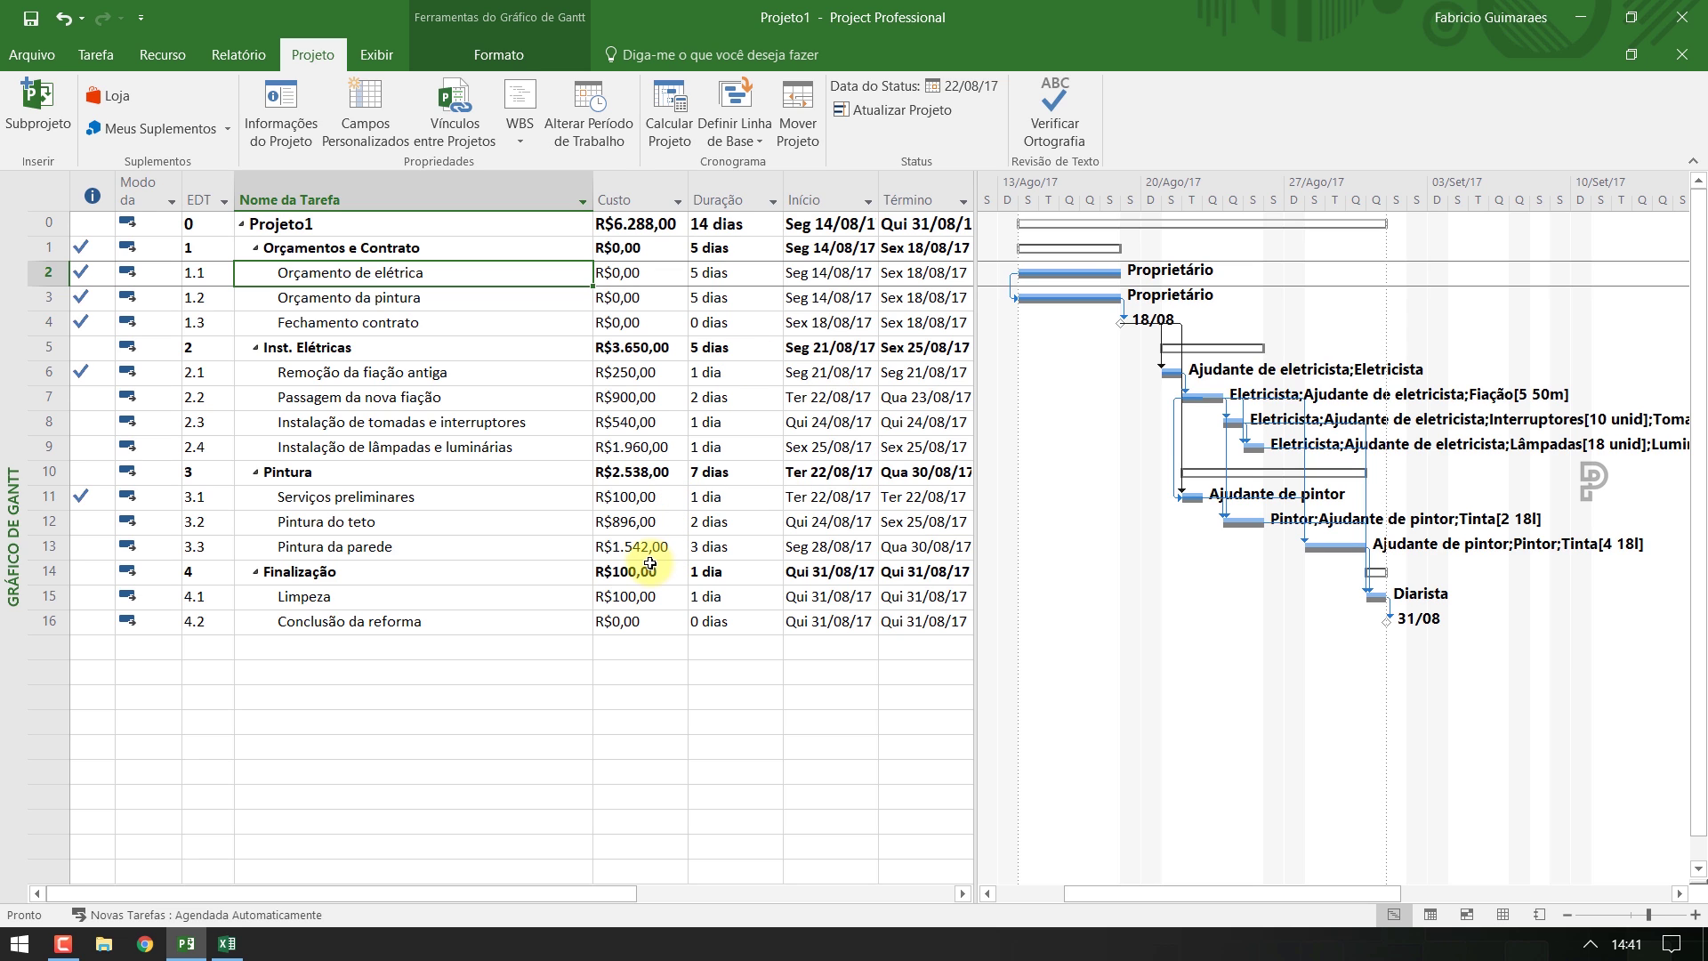
# Insert the % concluída column before the Custo column in the task table
pyautogui.rightClick(646, 184)
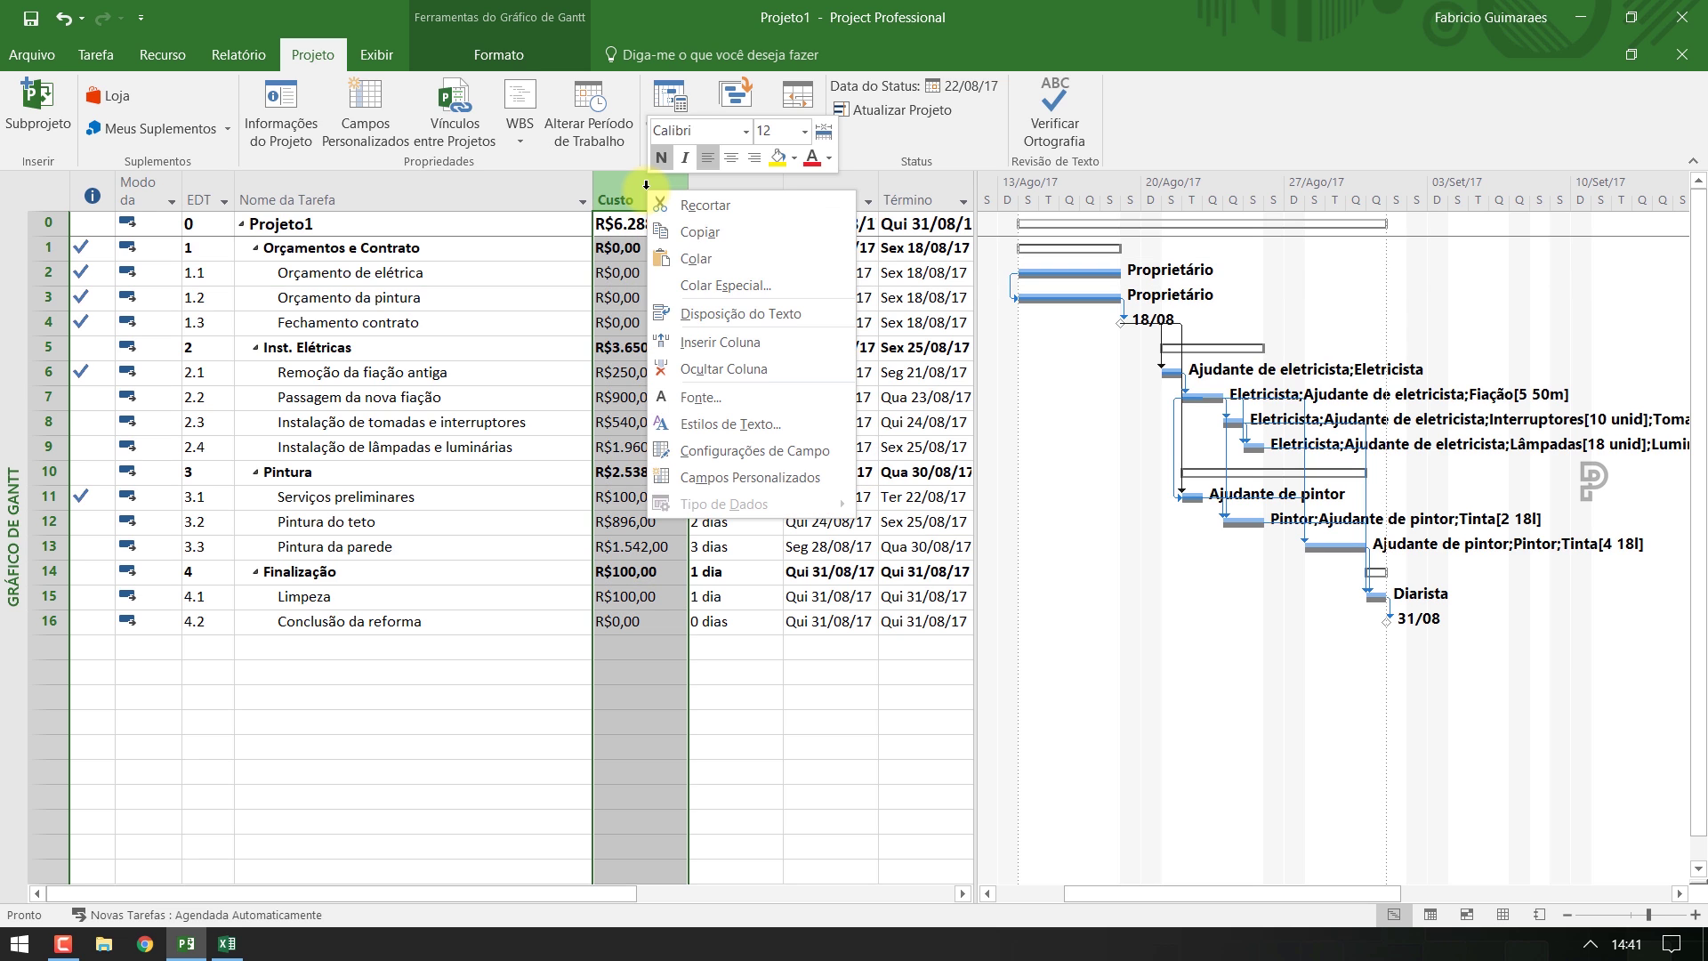
pyautogui.click(691, 347)
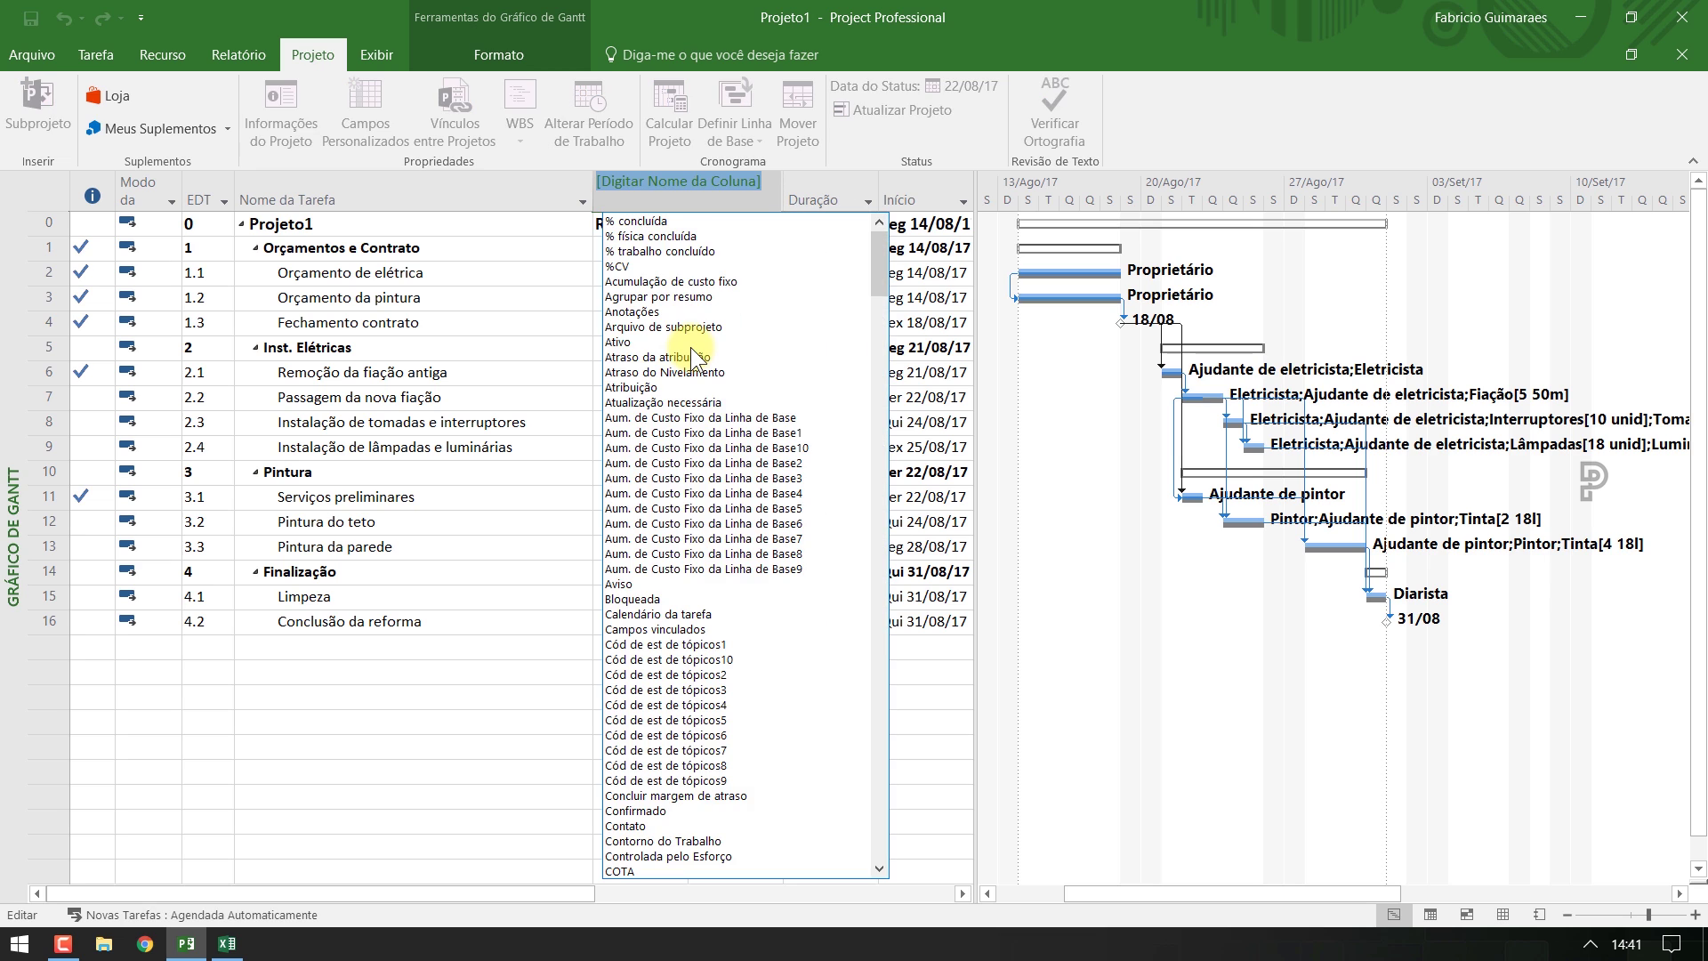
pyautogui.click(631, 236)
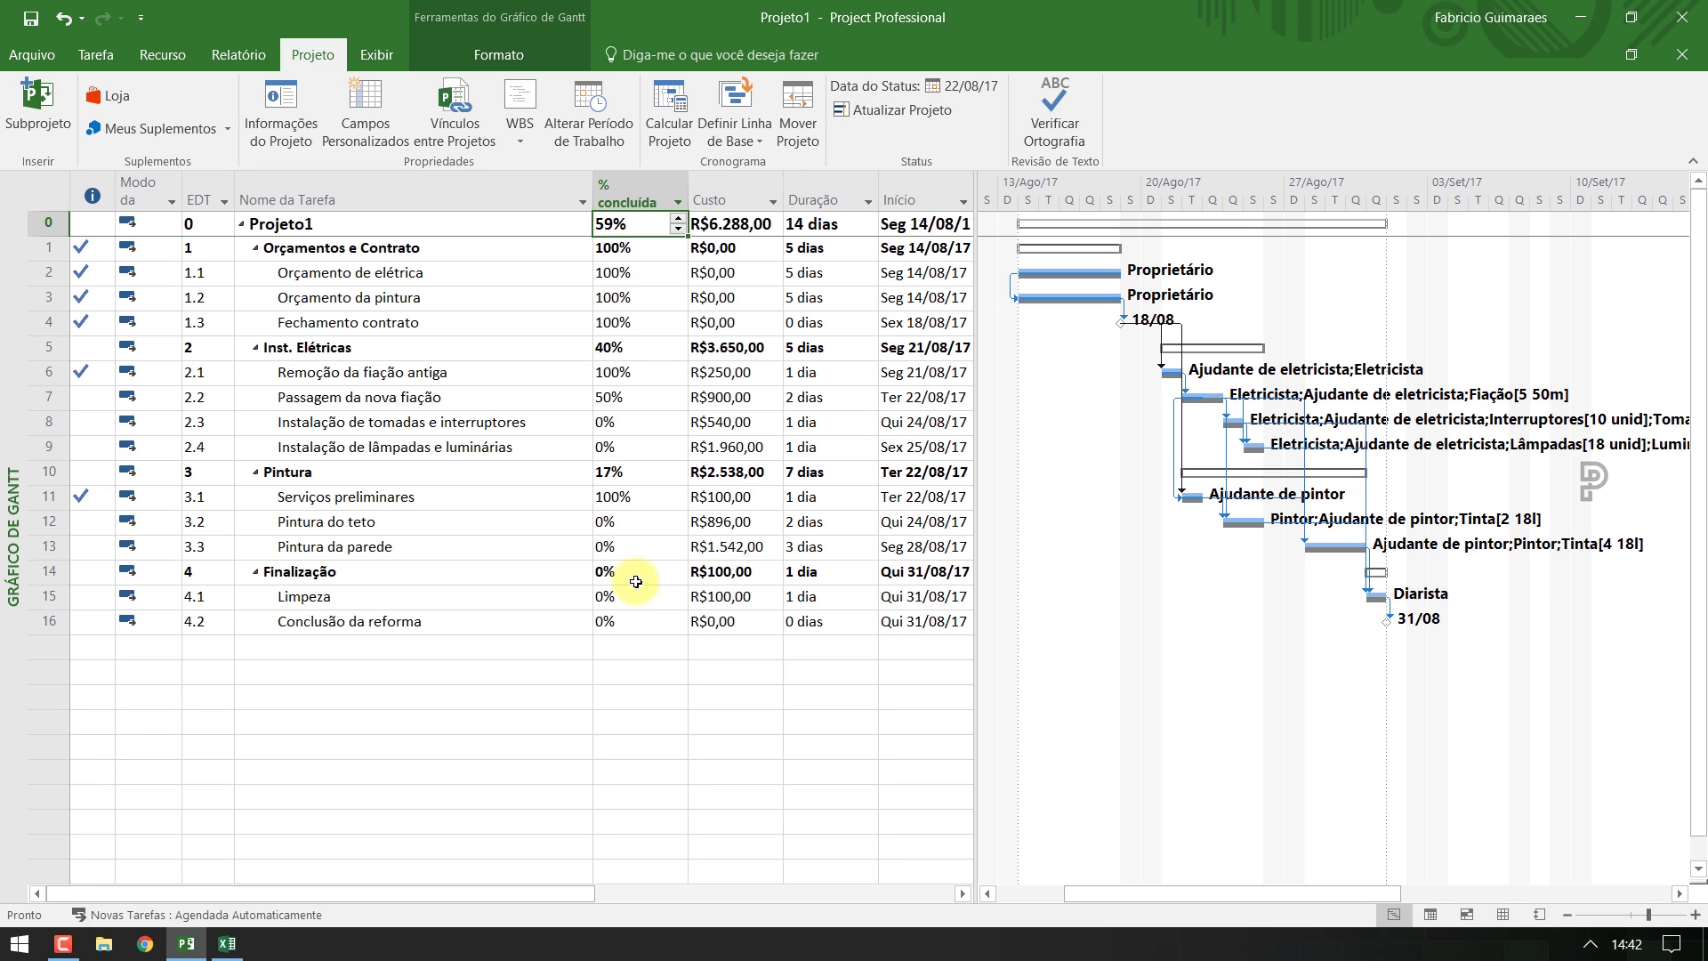
# Examine the % concluída values from Orçamento de elétrica down to Passagem da nova fiação
pyautogui.click(660, 272)
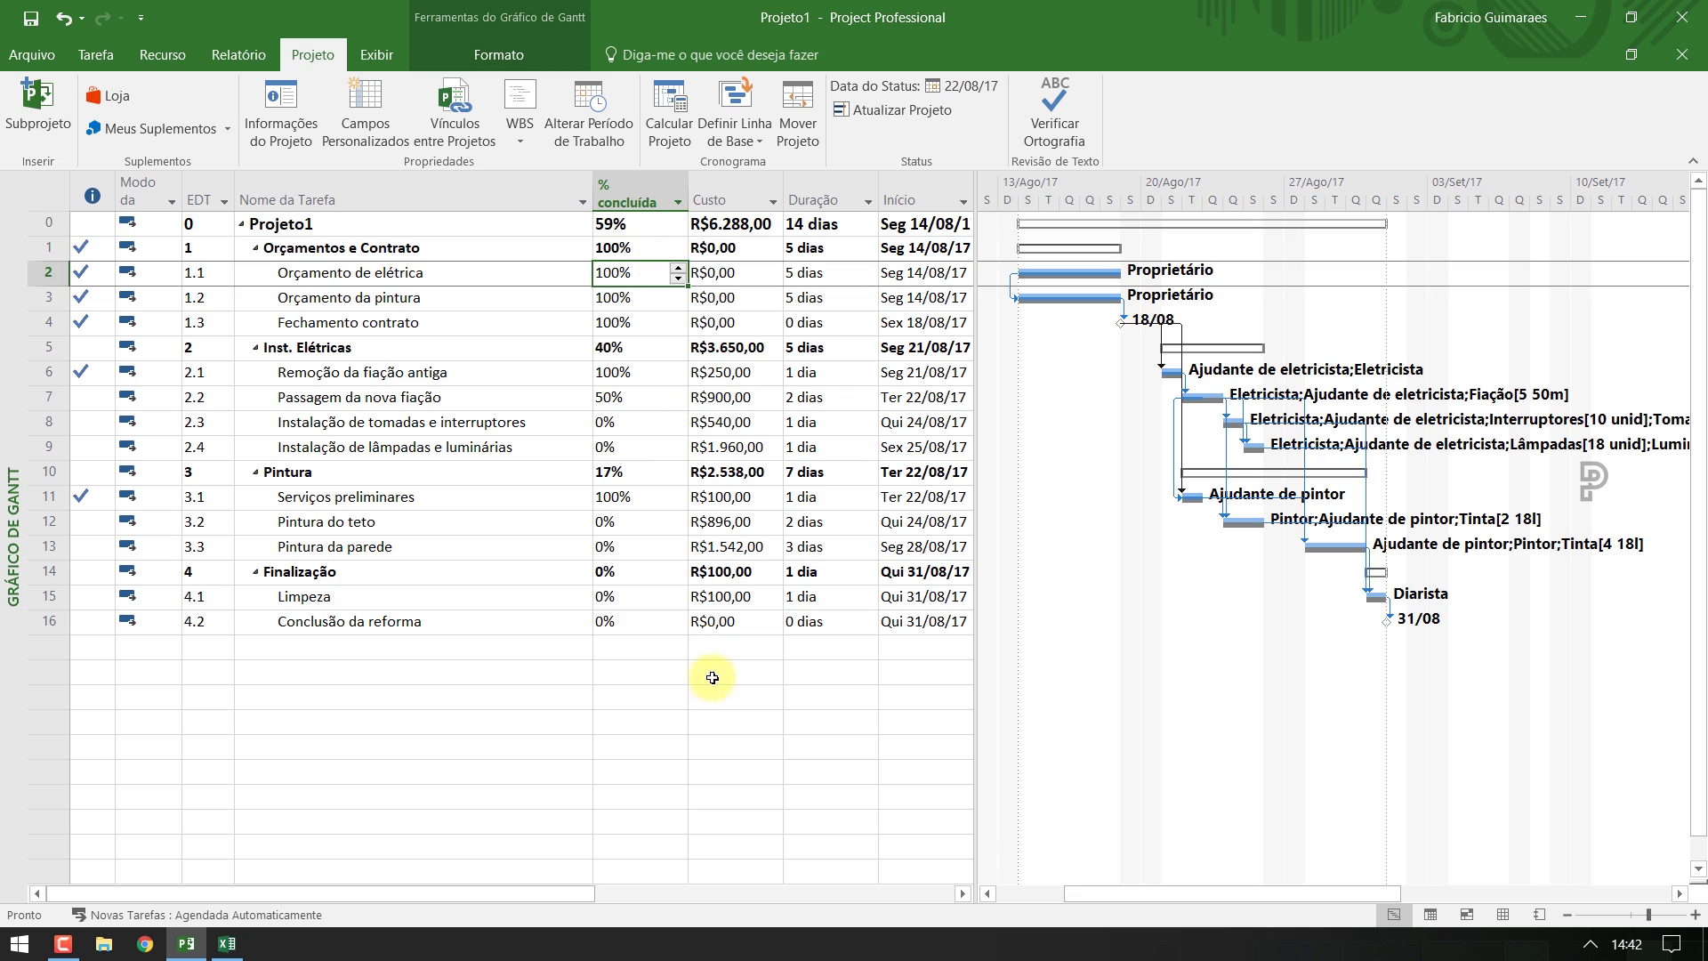
pyautogui.press('Down')
pyautogui.press('Down')
pyautogui.press('Down')
pyautogui.press('Down')
pyautogui.press('Down')
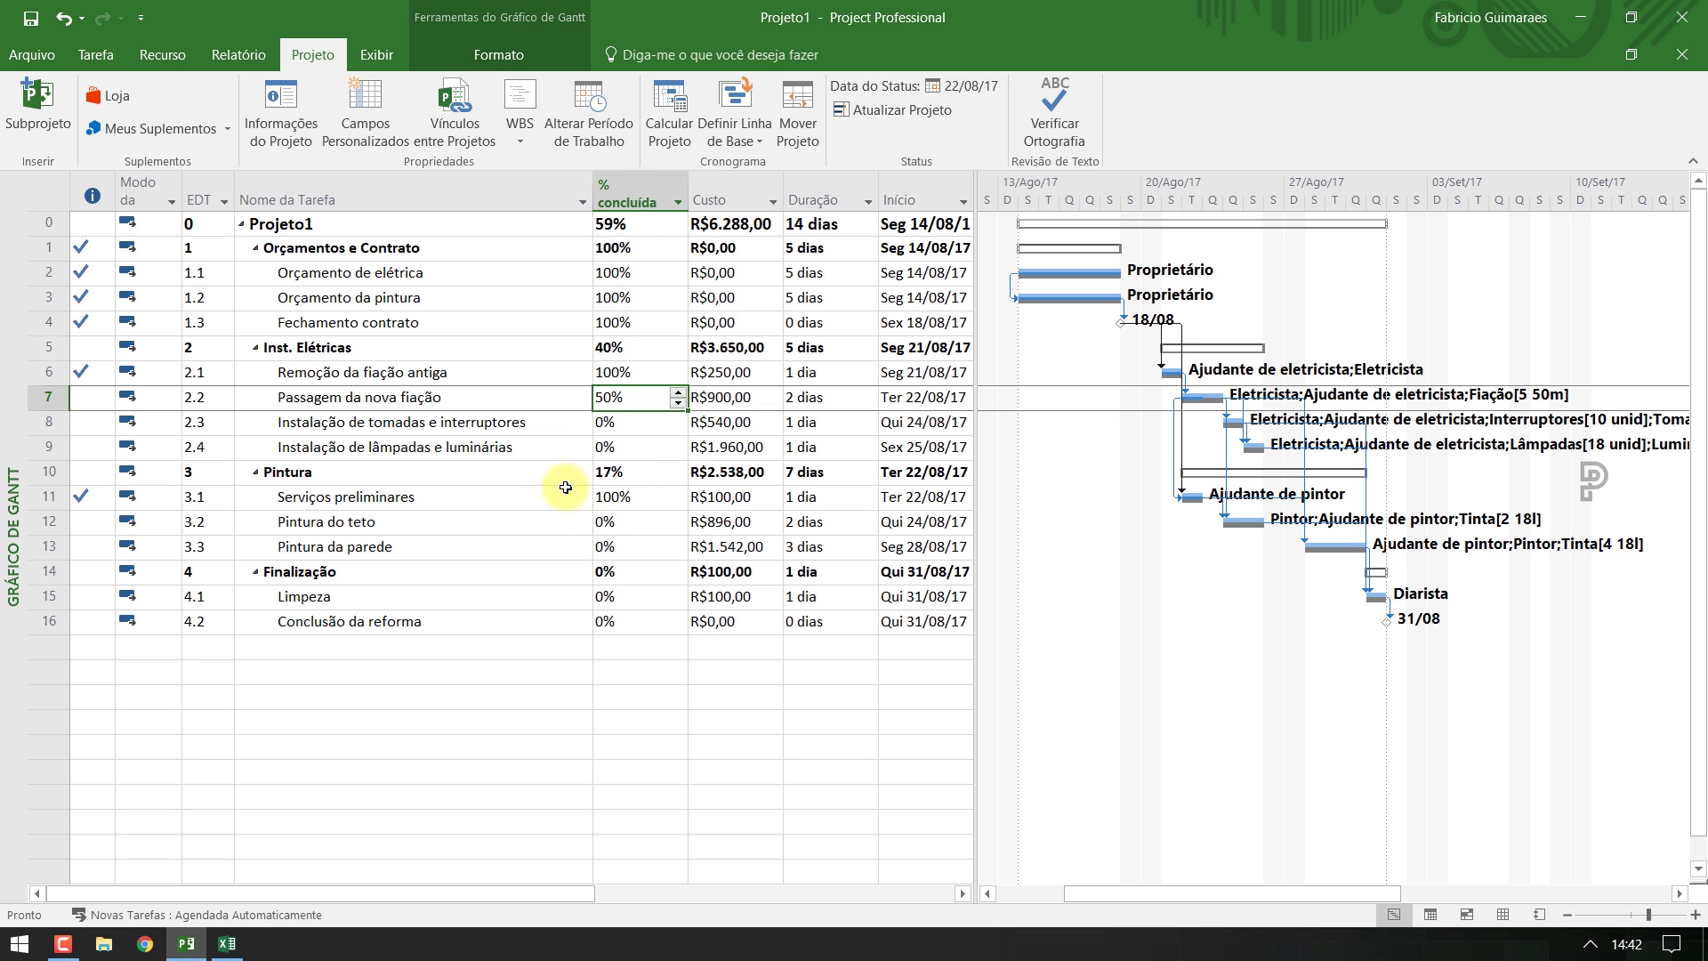
pyautogui.click(509, 396)
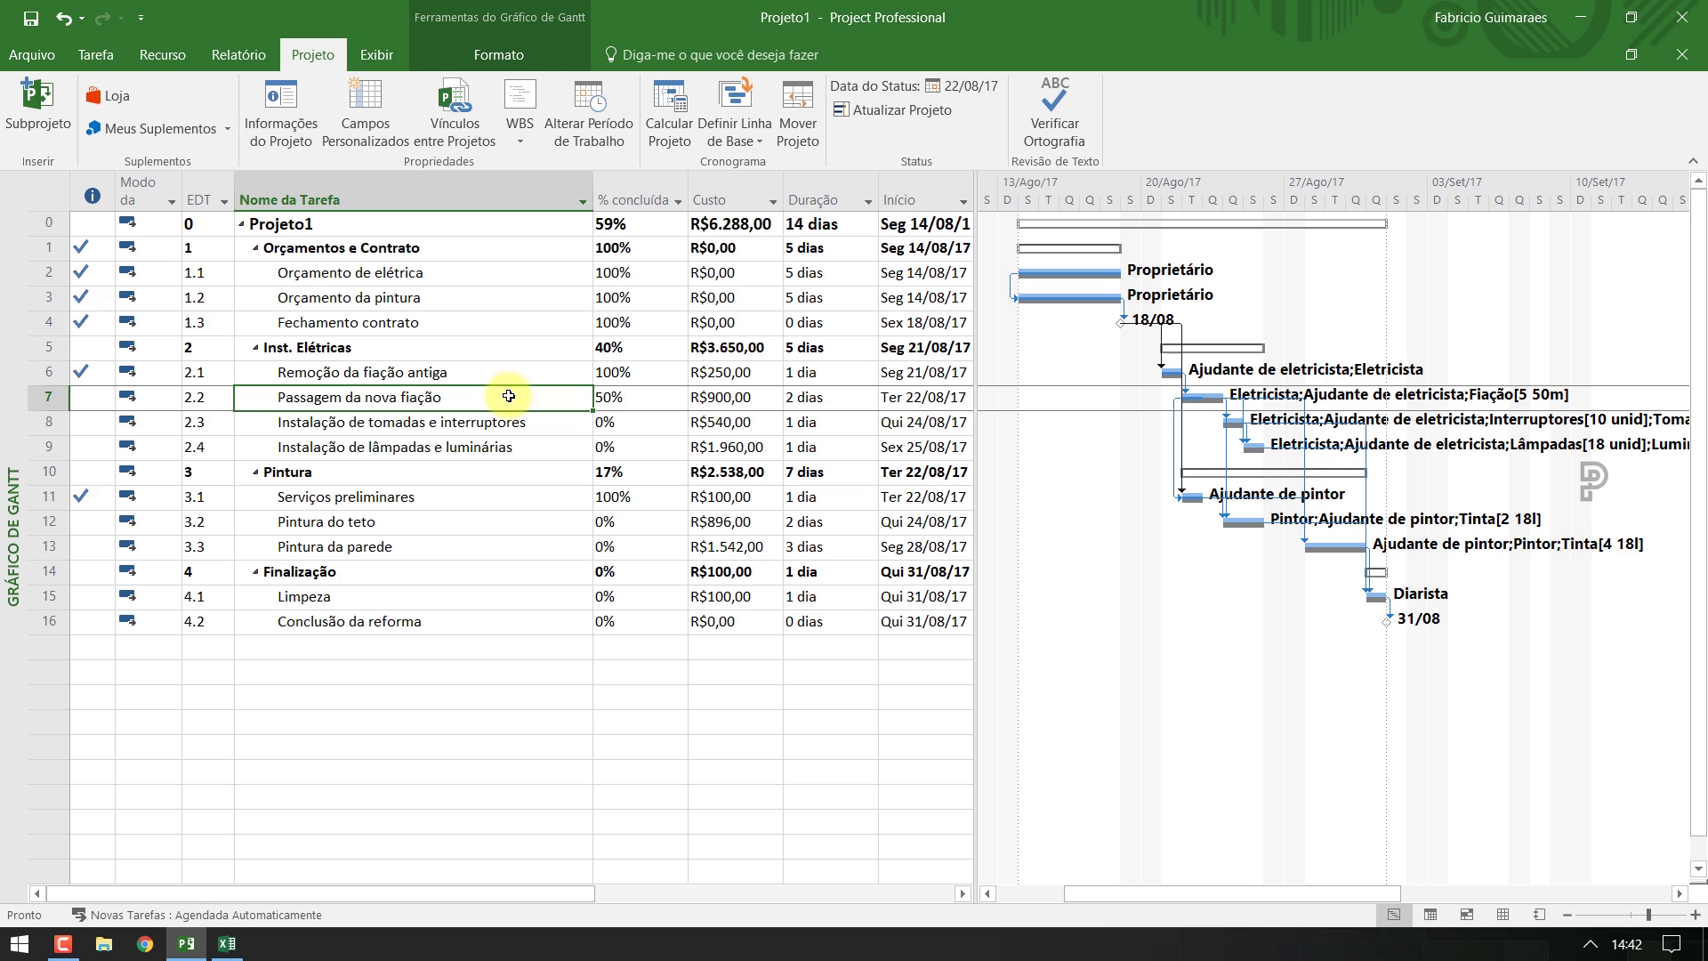
pyautogui.click(649, 396)
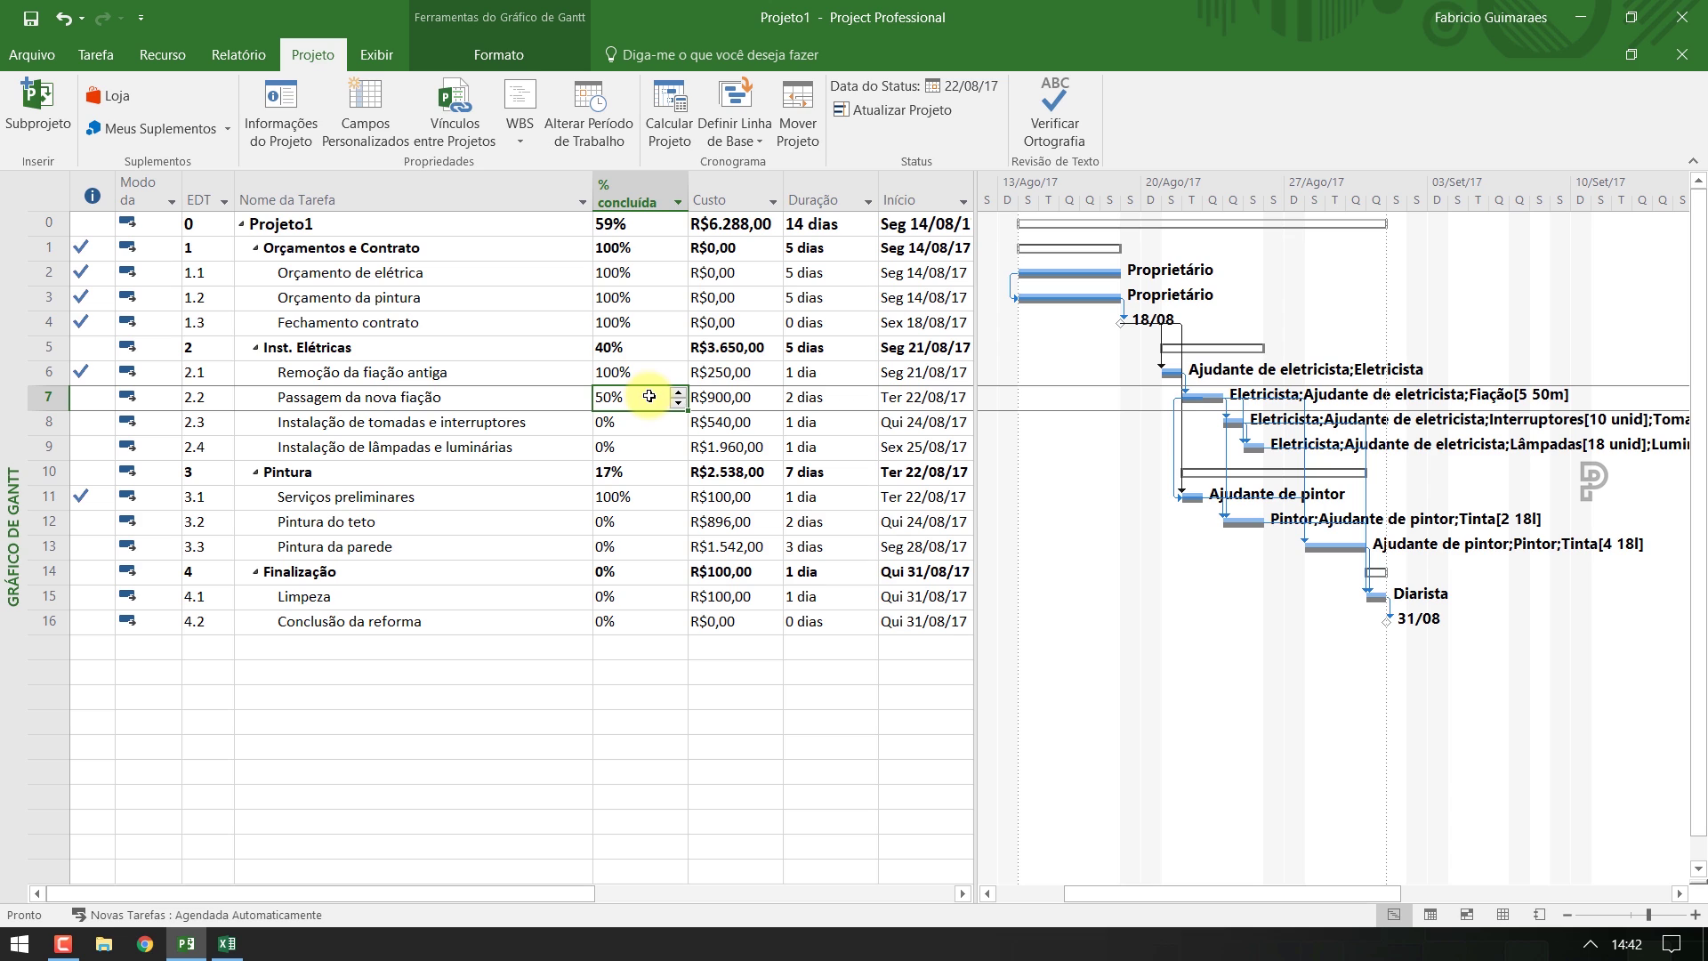
# Switch the Gantt task list to the Controle table and widen the Nome da Tarefa column to fit the full task names
pyautogui.click(388, 57)
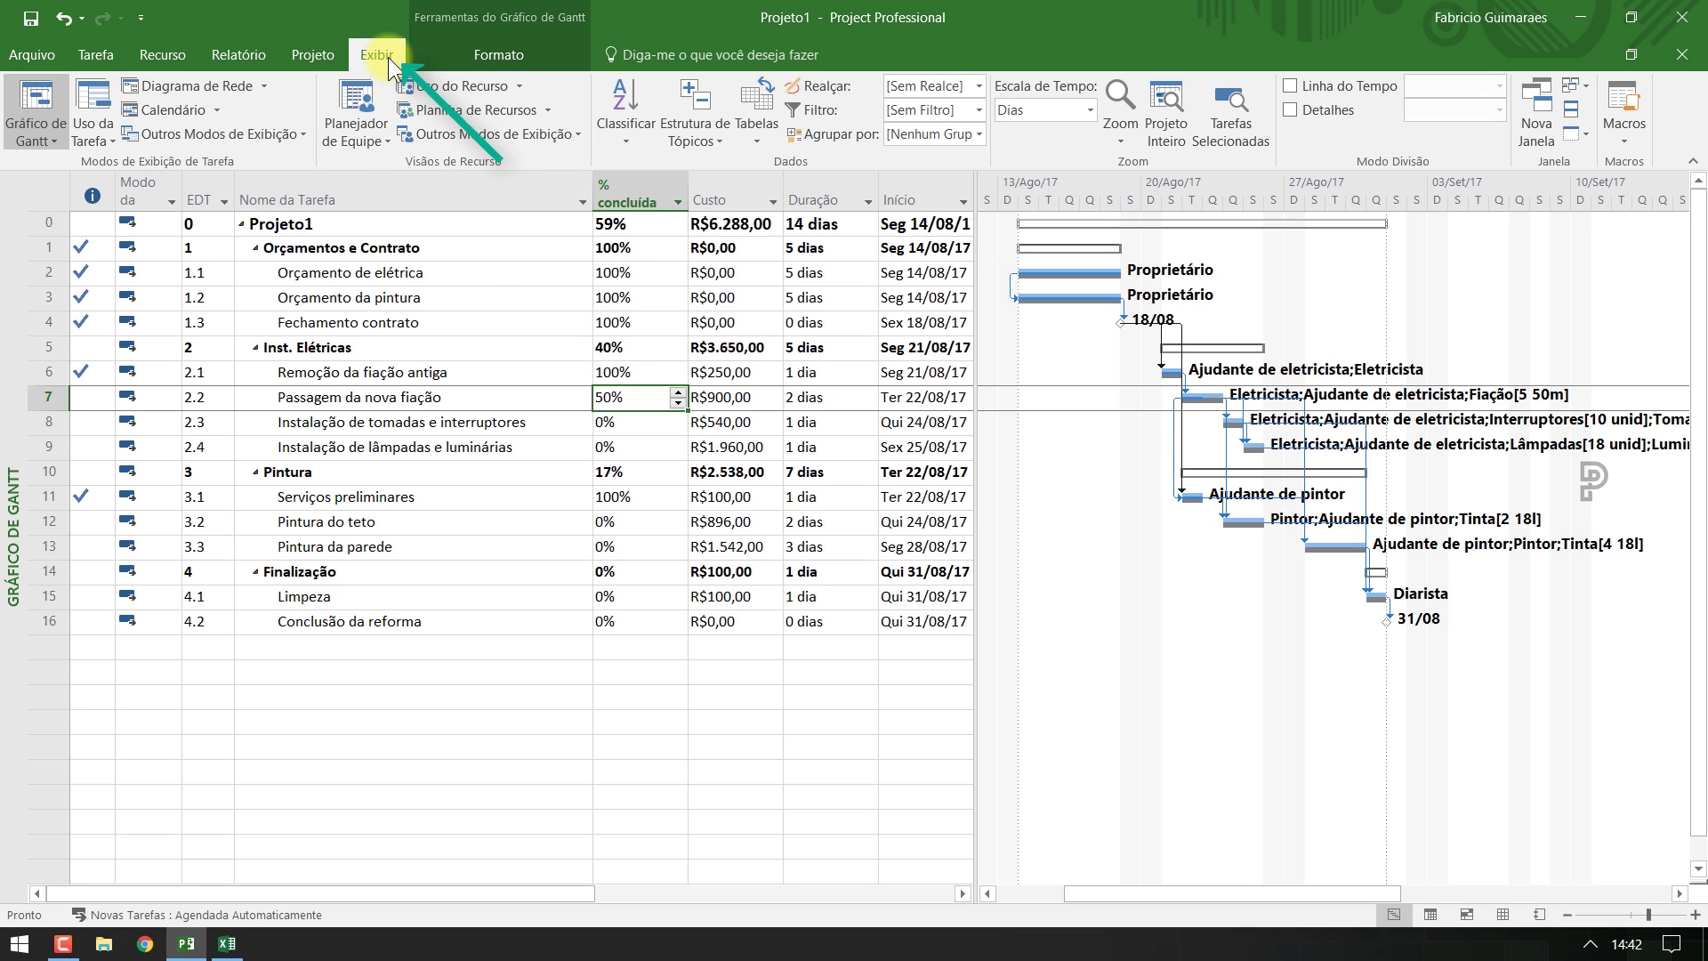
pyautogui.click(758, 142)
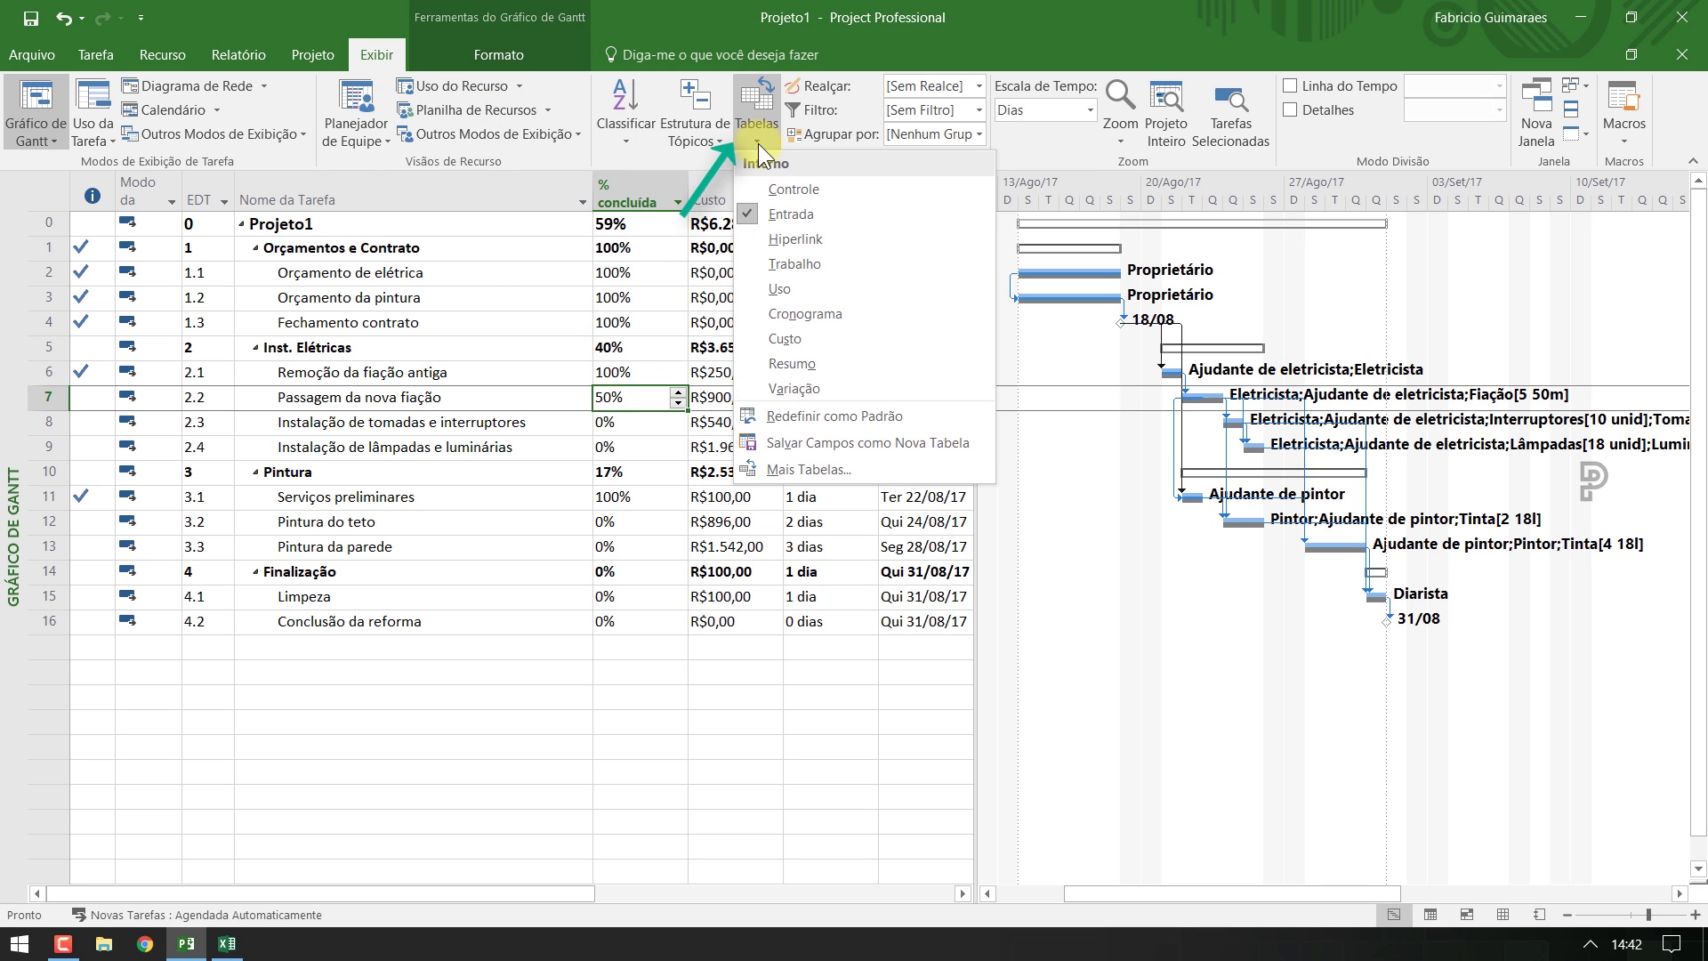
pyautogui.click(863, 192)
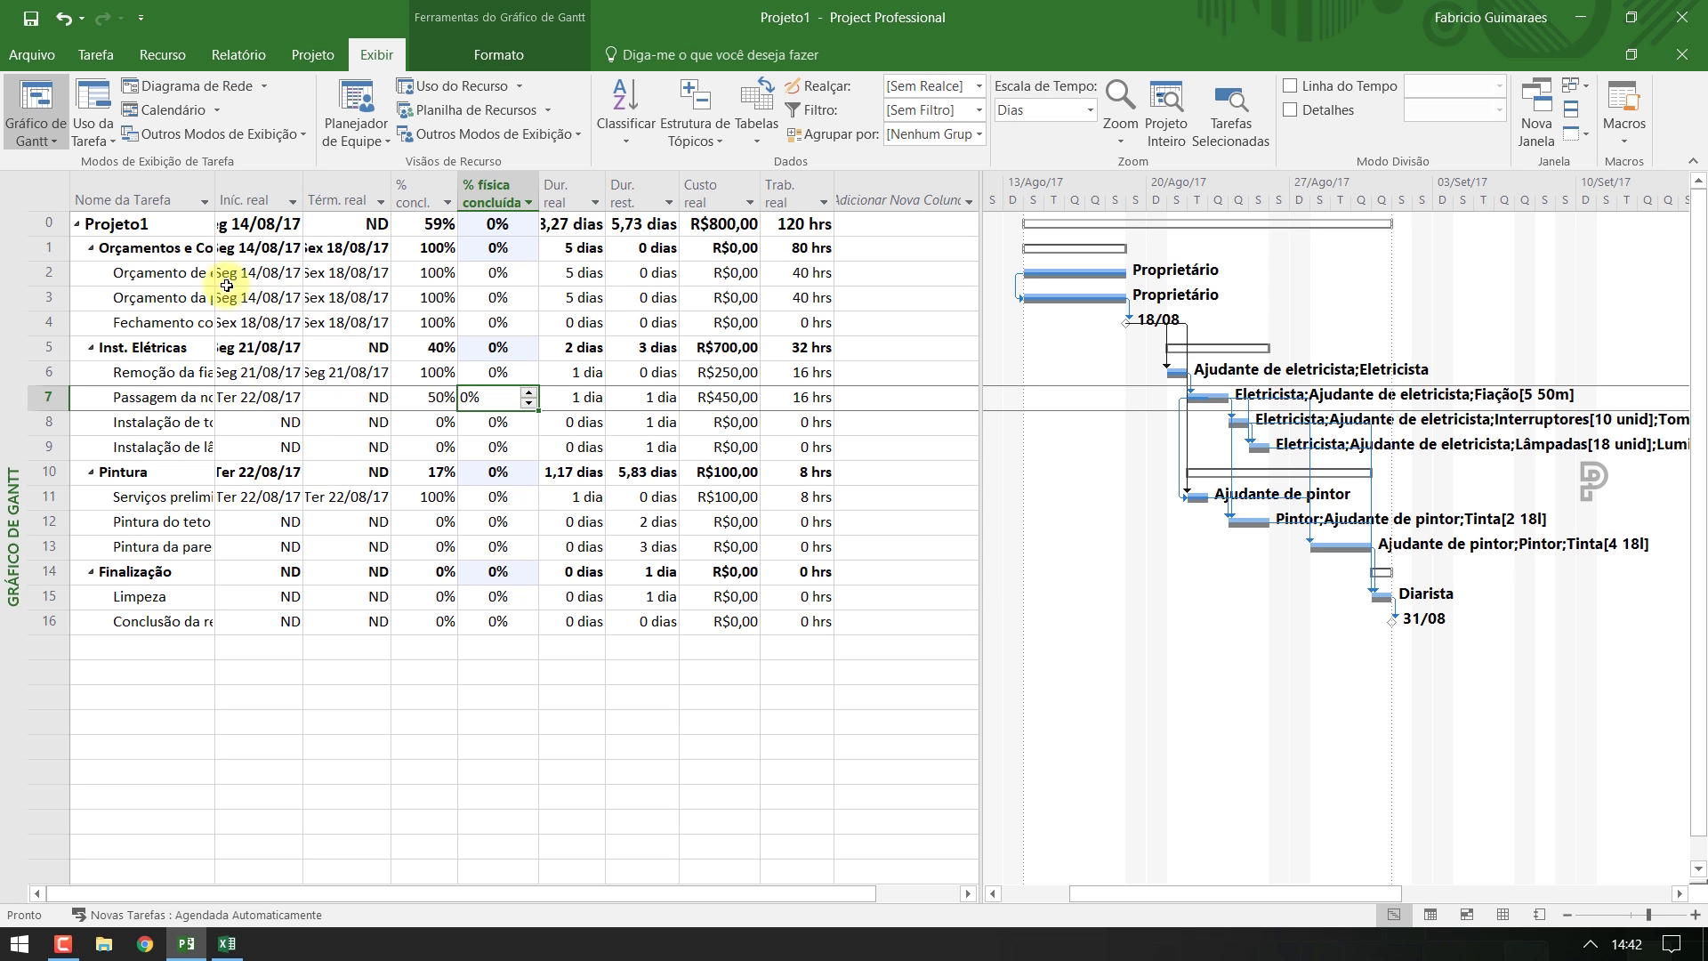
pyautogui.doubleClick(215, 183)
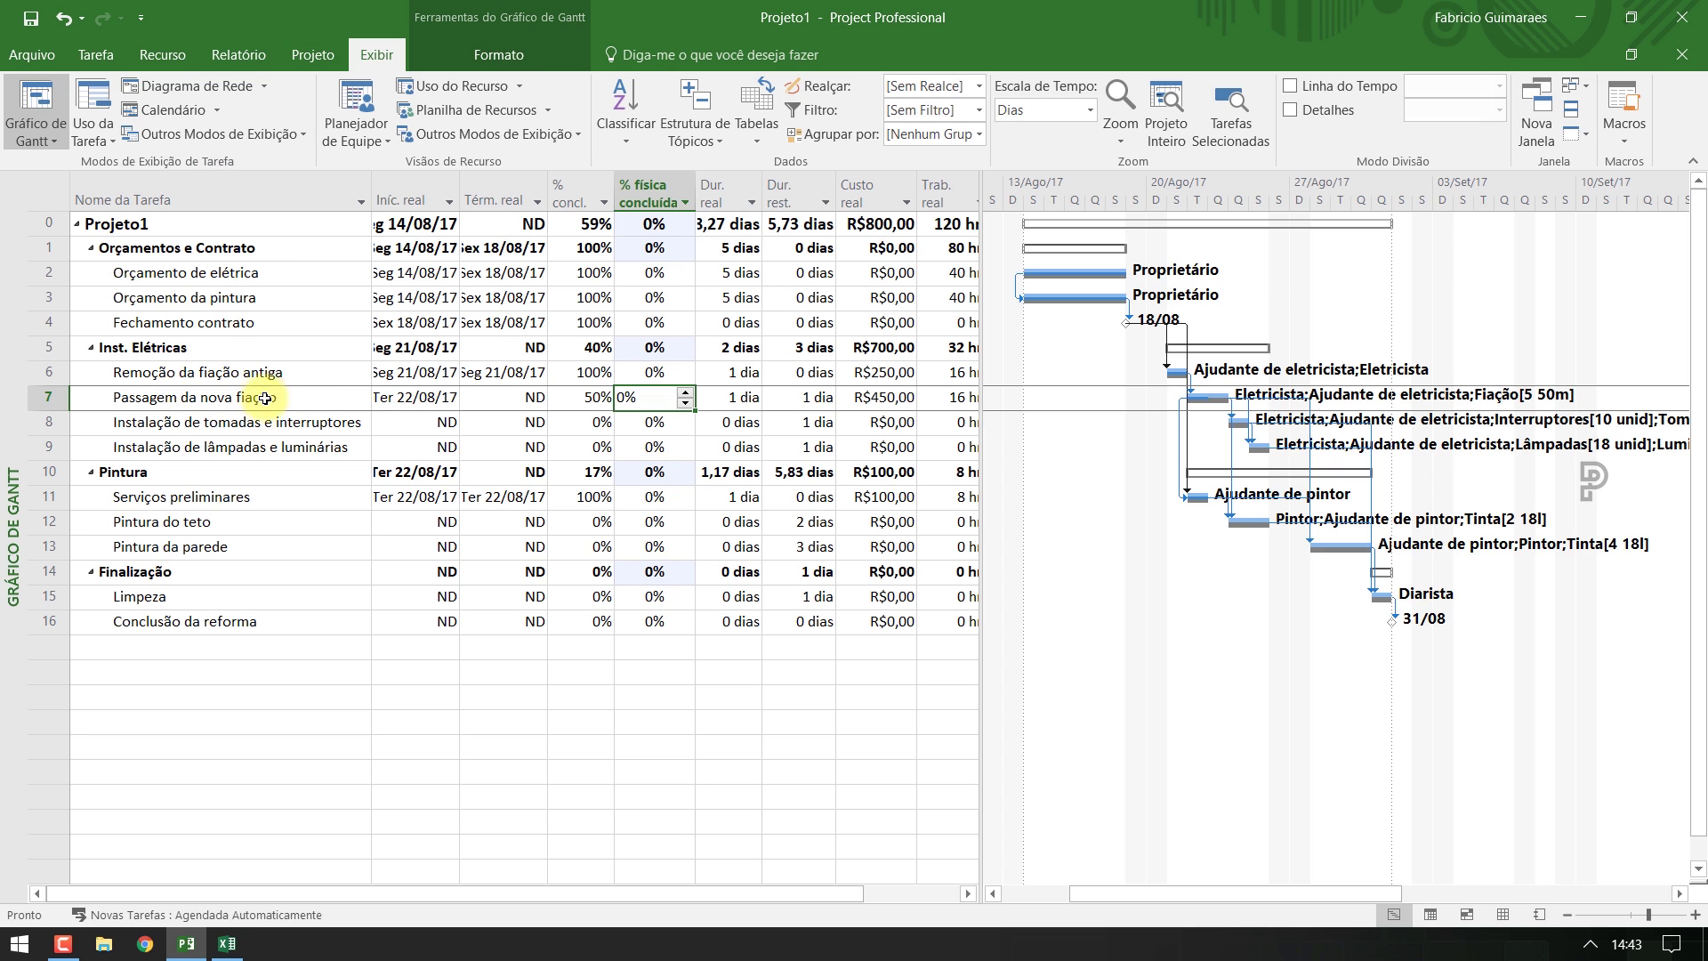
pyautogui.click(400, 397)
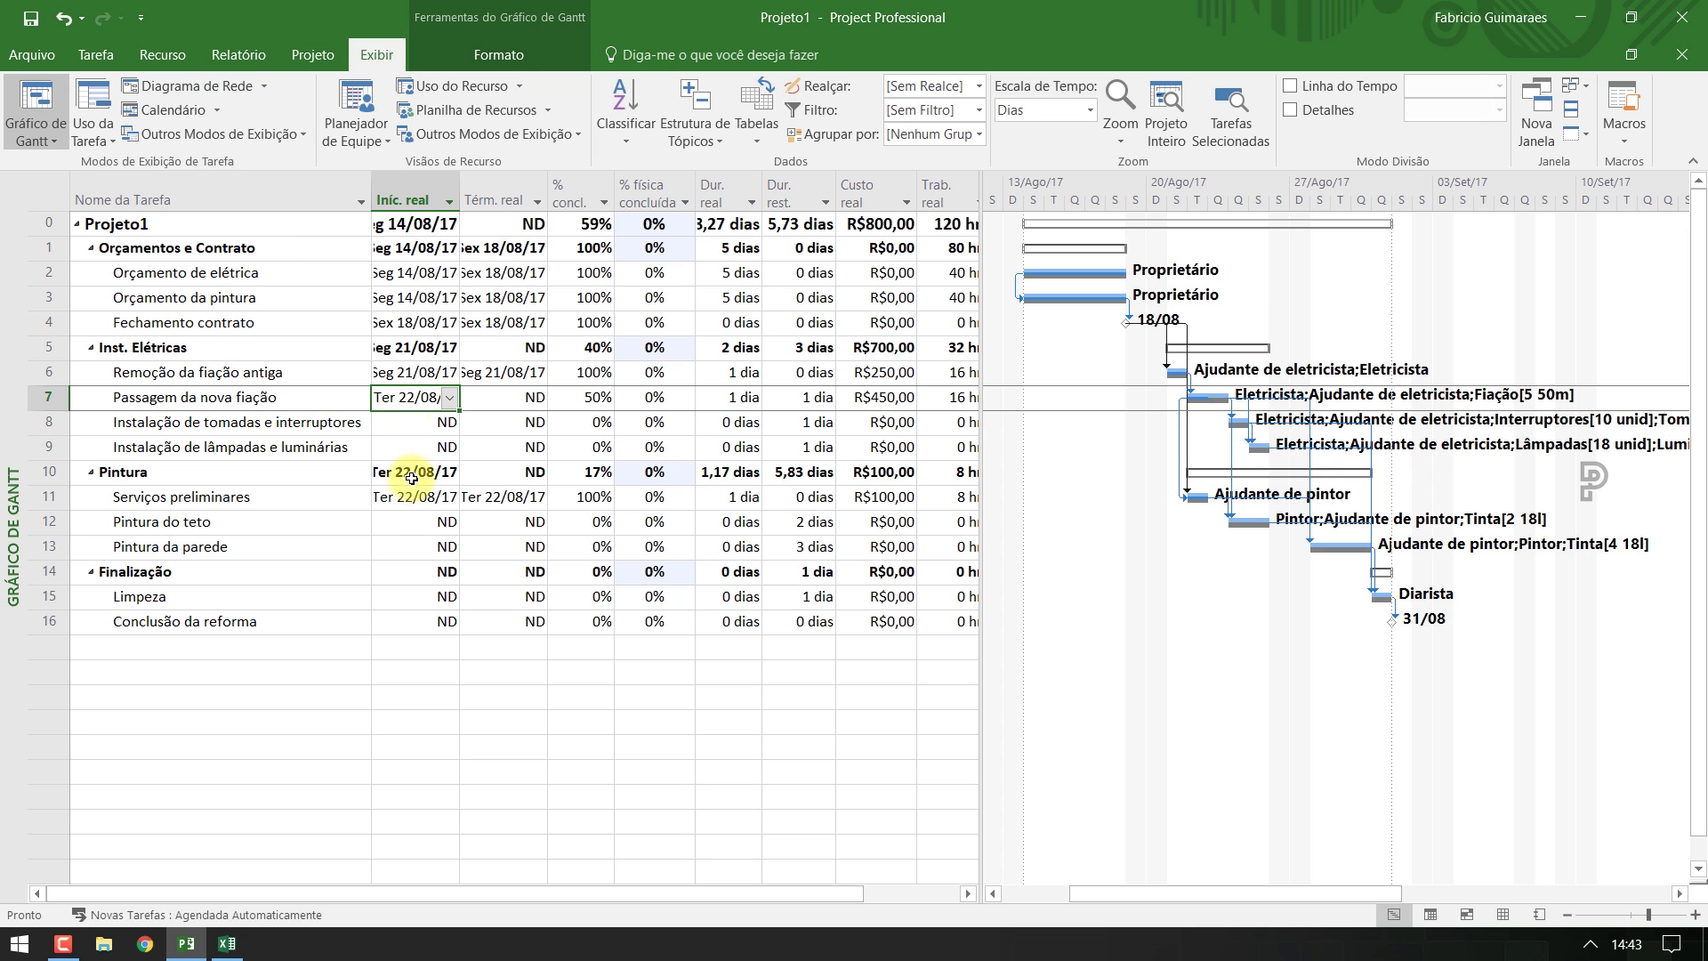
# Set the actual start of Passagem da nova fiação to 23/08/17 and show the schedule in the Gantt de Controle view
pyautogui.click(449, 397)
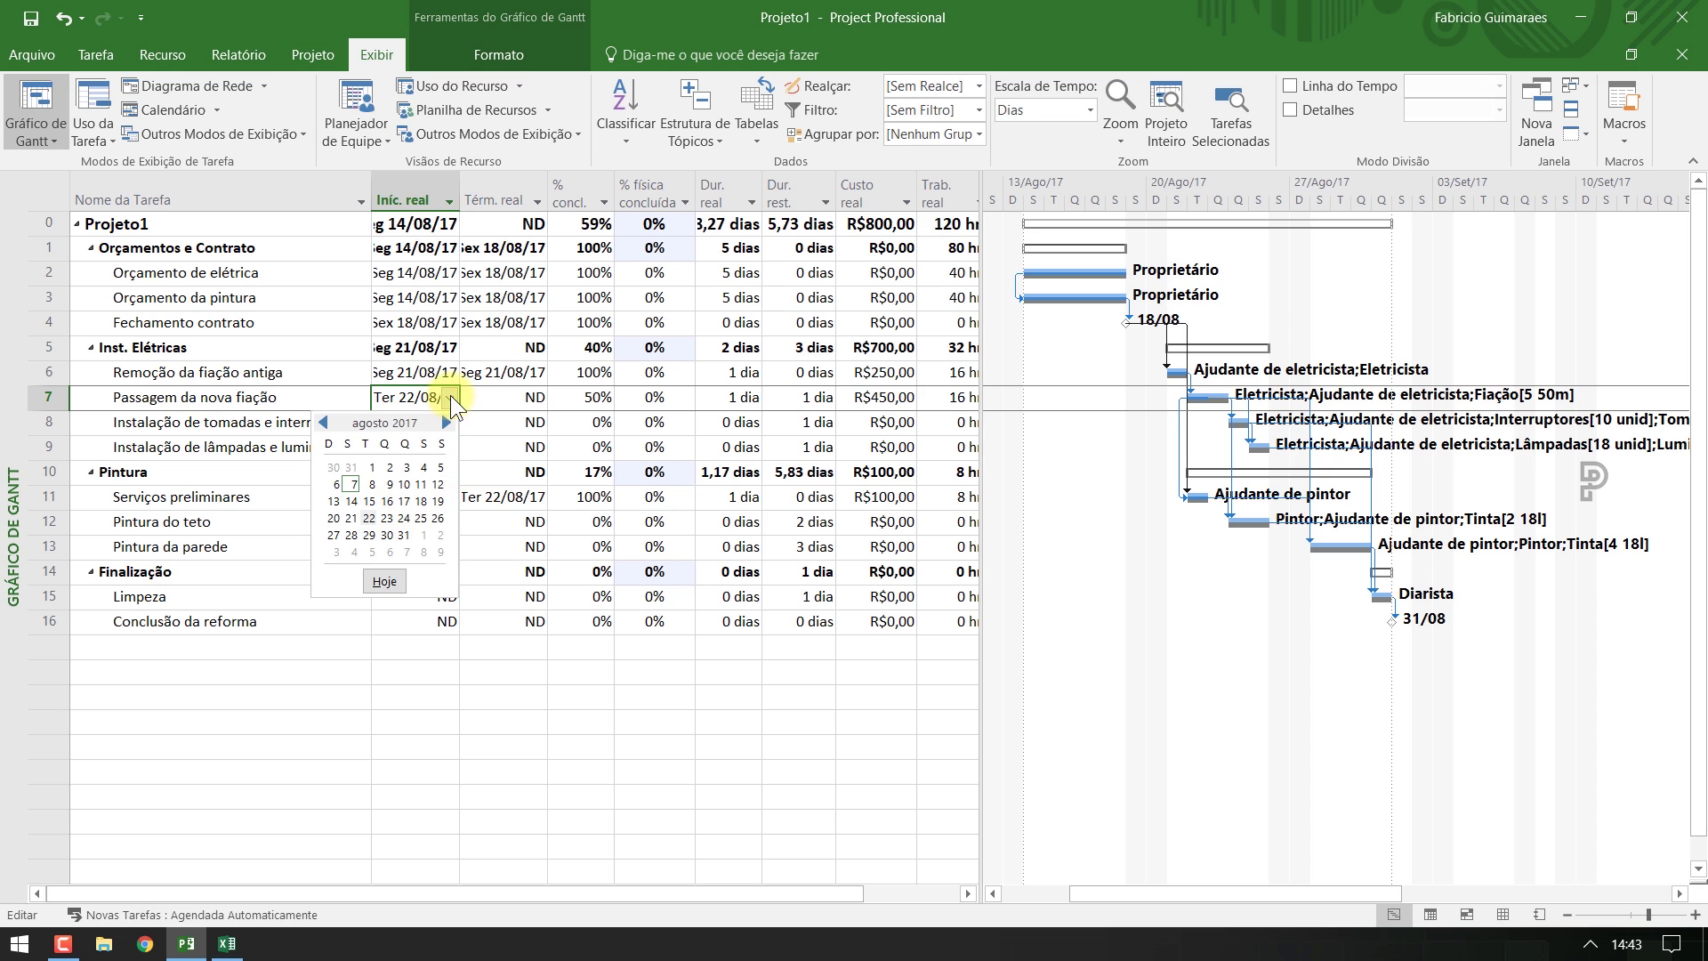
pyautogui.click(387, 518)
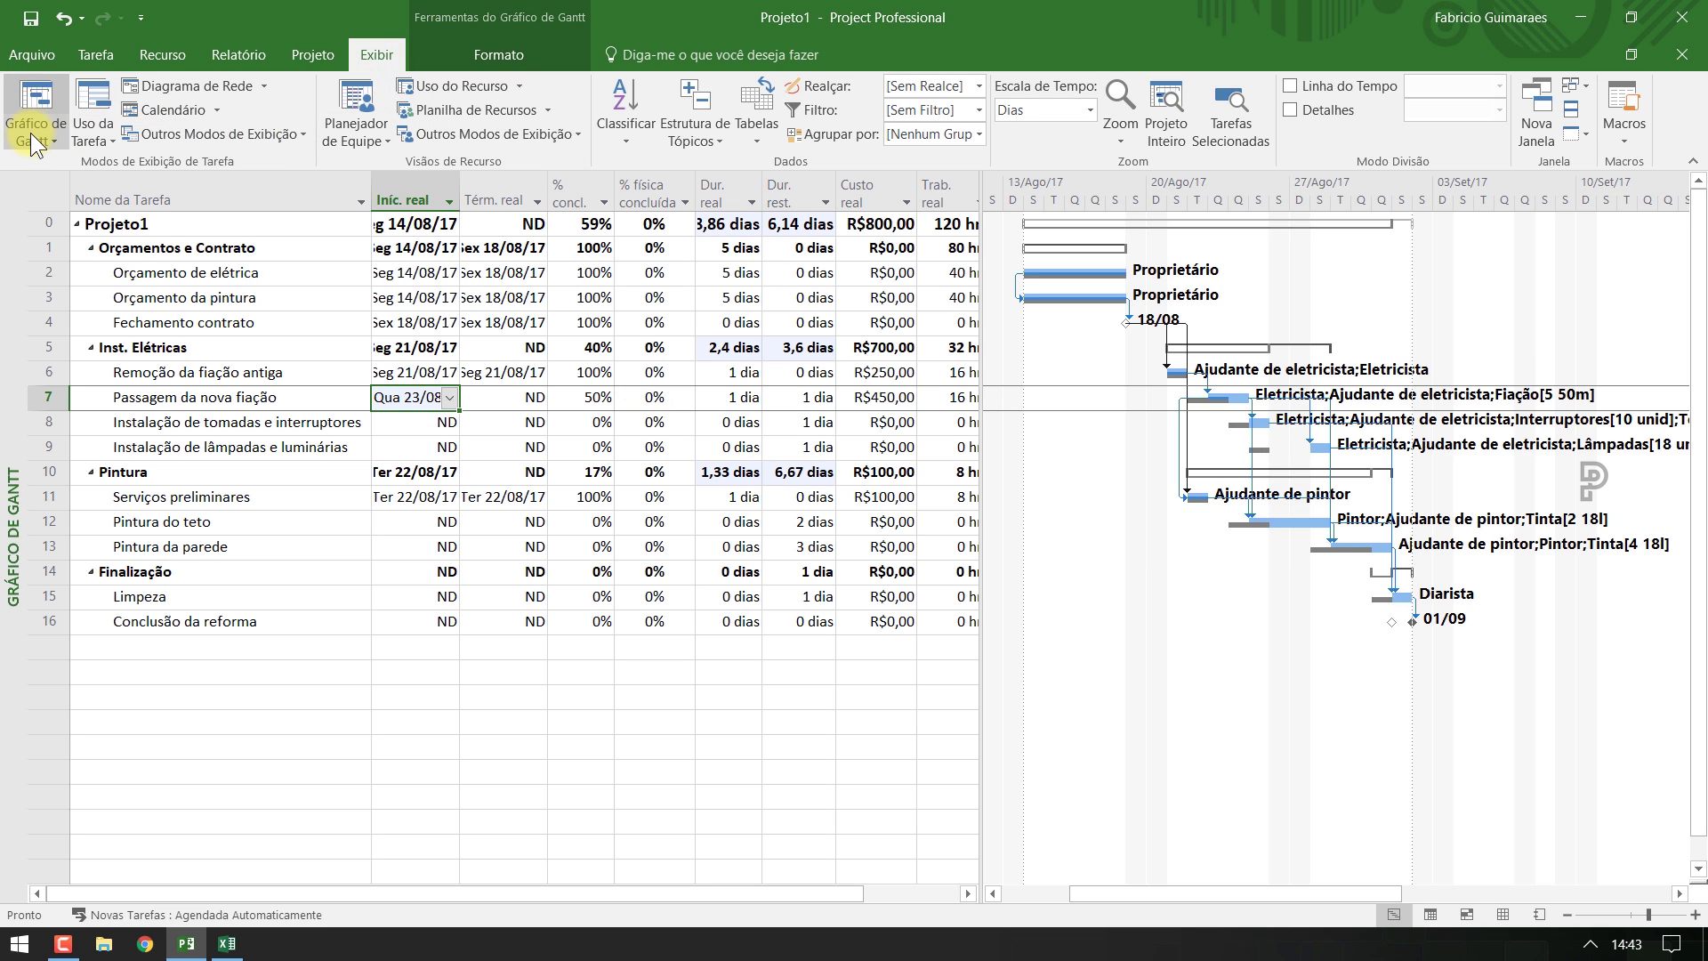
pyautogui.click(55, 135)
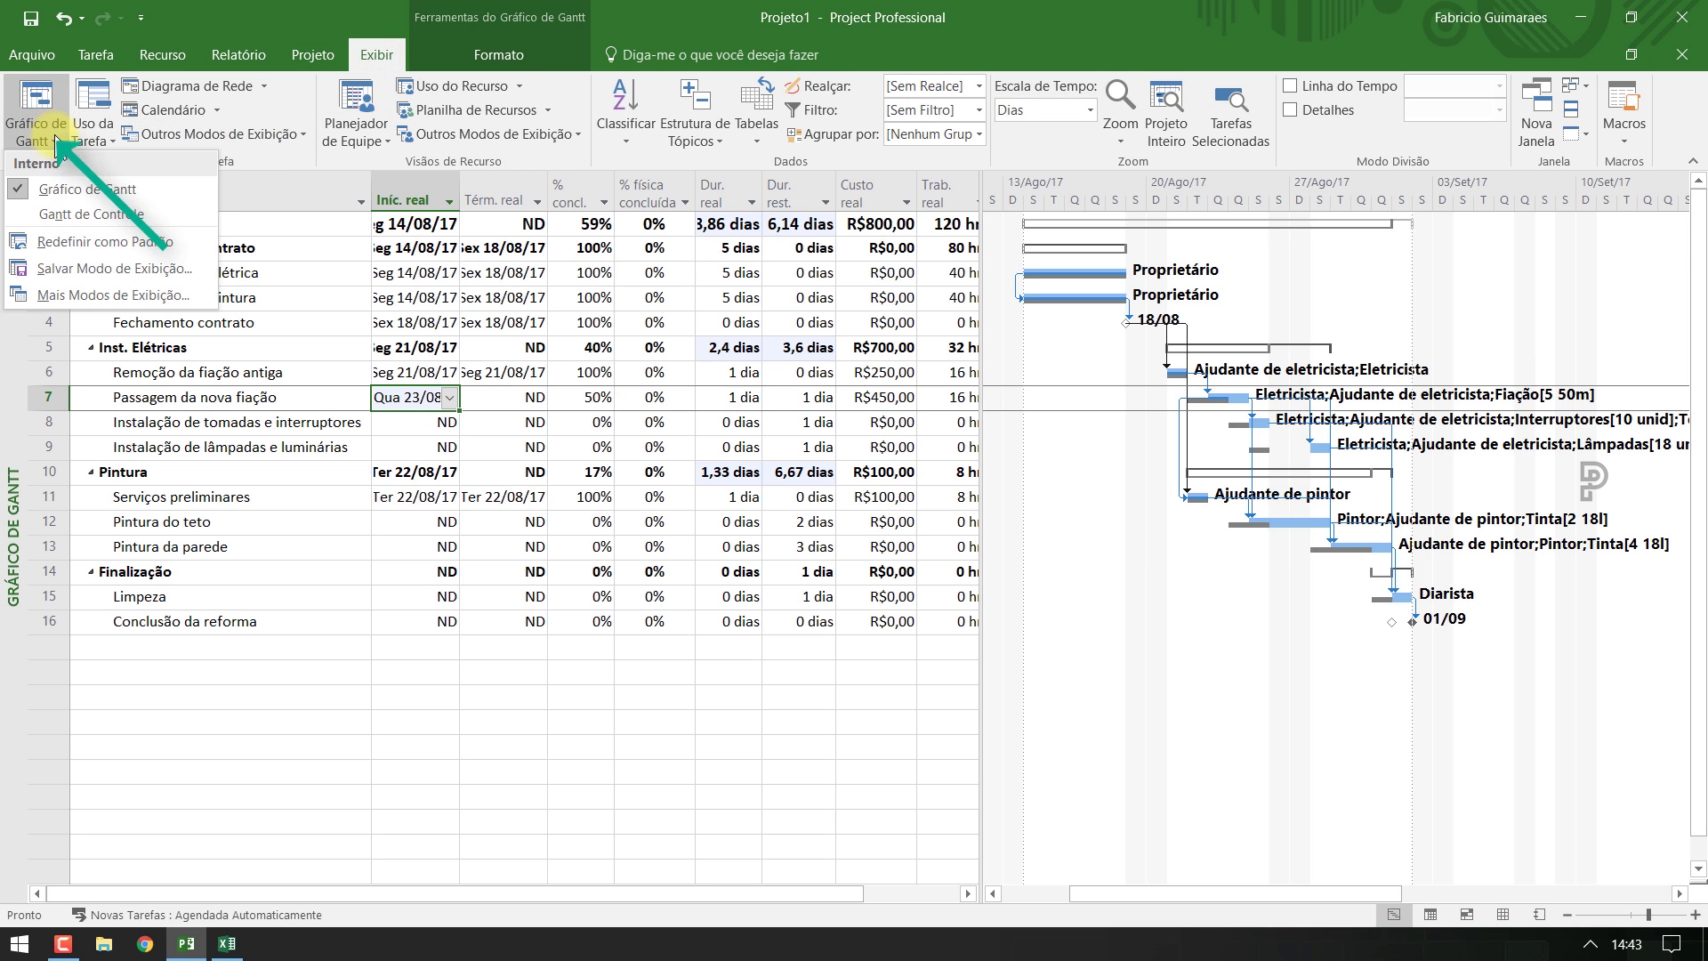
pyautogui.click(87, 213)
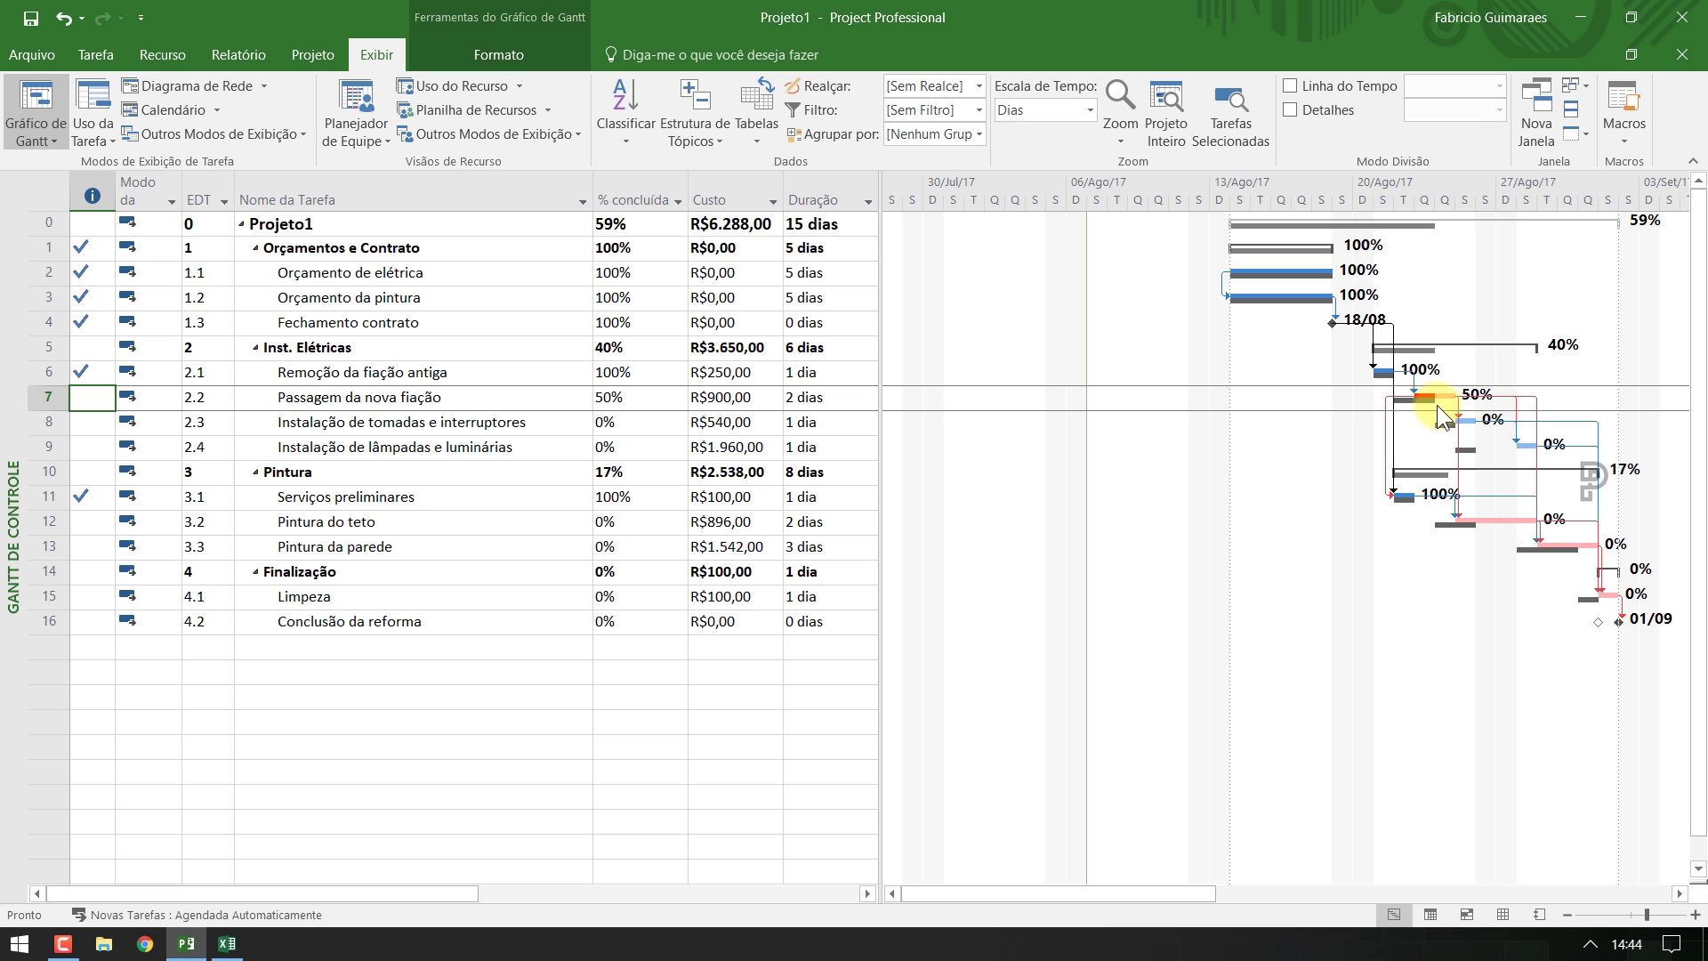
# Return to Gráfico de Gantt with the Variação table, showing full task names and both variance columns
pyautogui.click(32, 136)
pyautogui.click(56, 182)
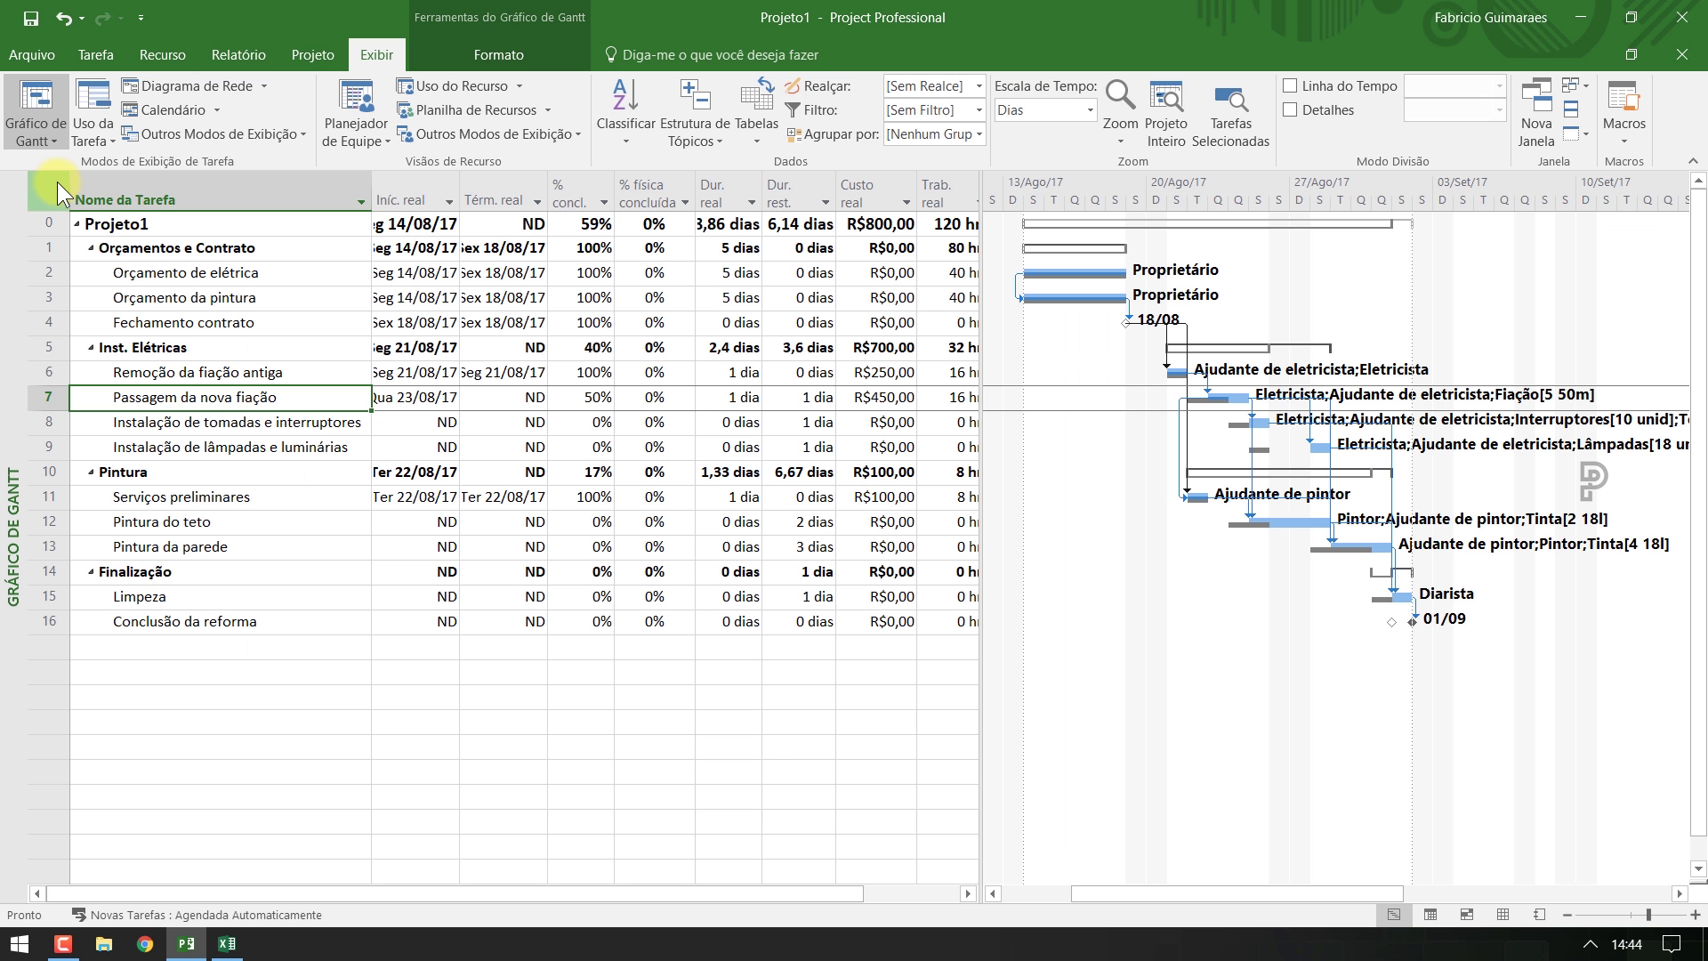
pyautogui.click(755, 157)
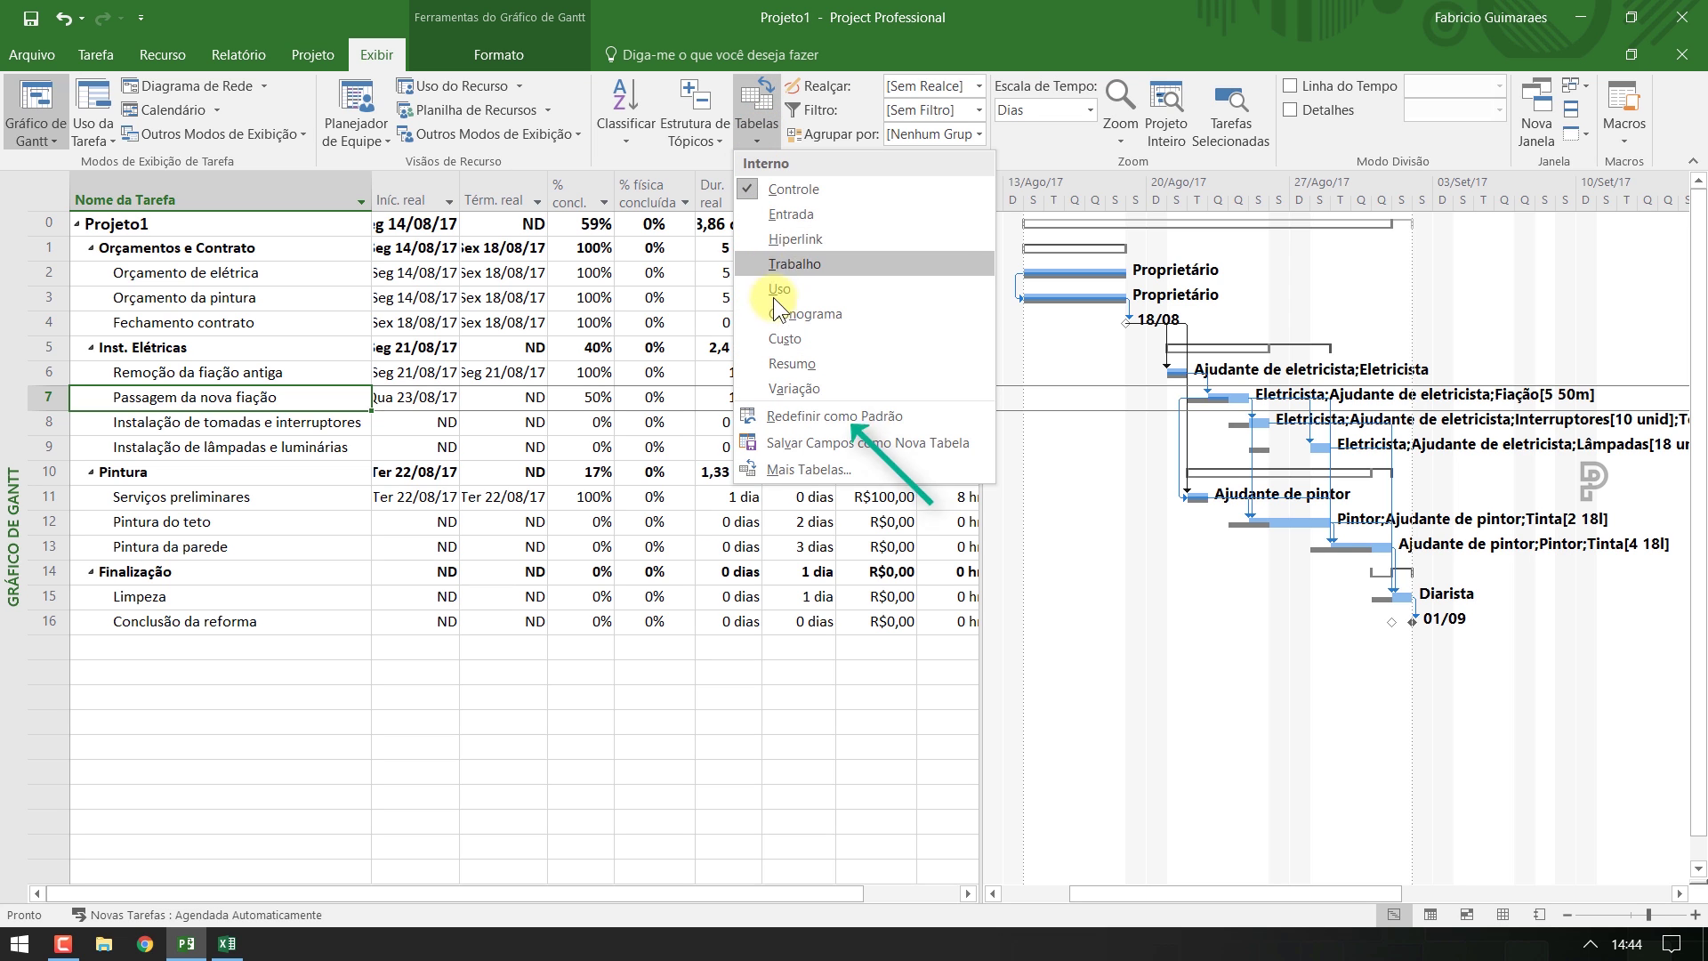
pyautogui.click(783, 388)
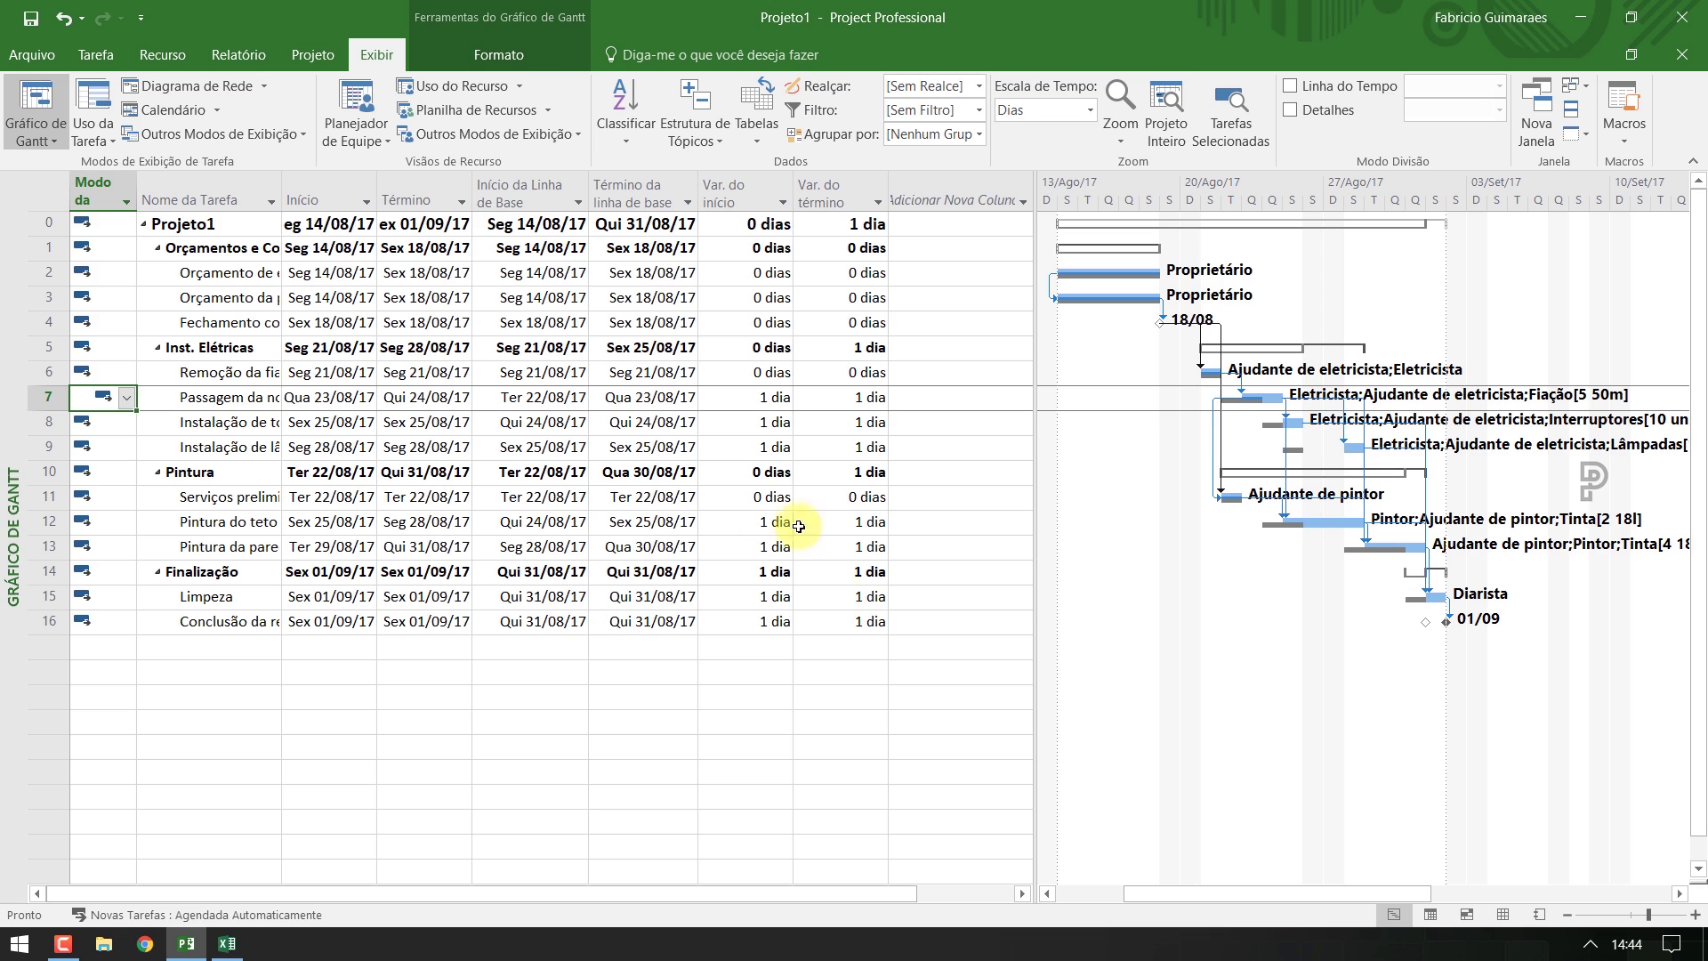
pyautogui.doubleClick(281, 189)
pyautogui.click(302, 394)
pyautogui.click(1231, 397)
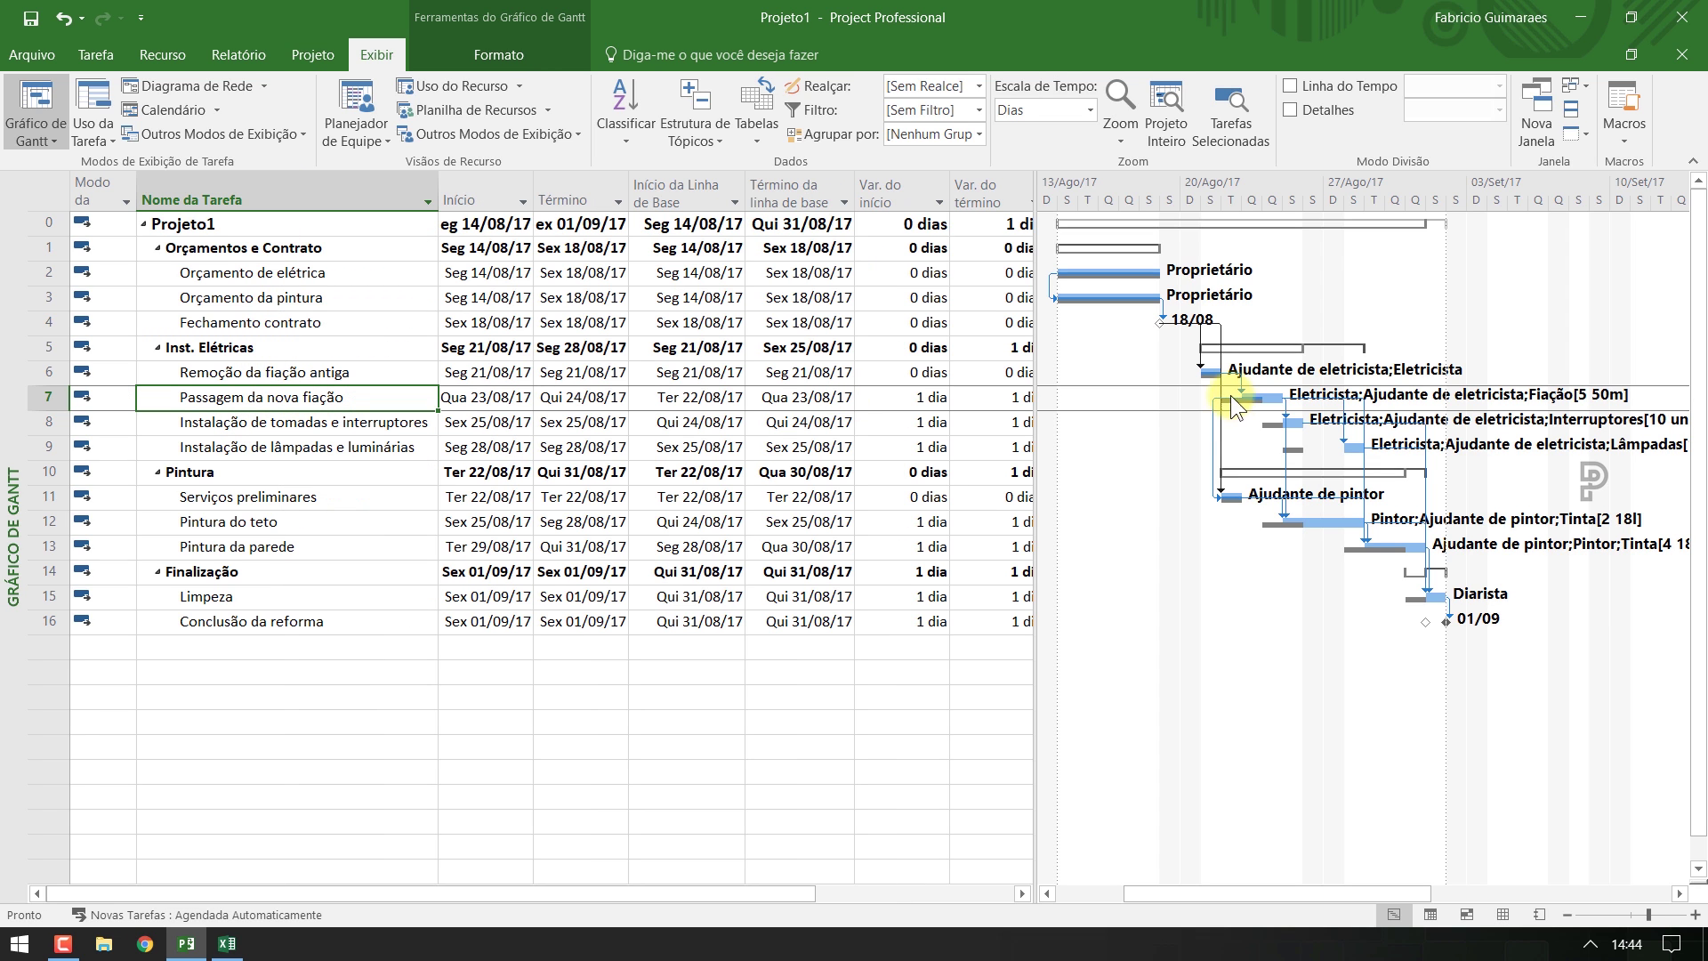
pyautogui.moveTo(1038, 406); pyautogui.dragTo(1139, 398)
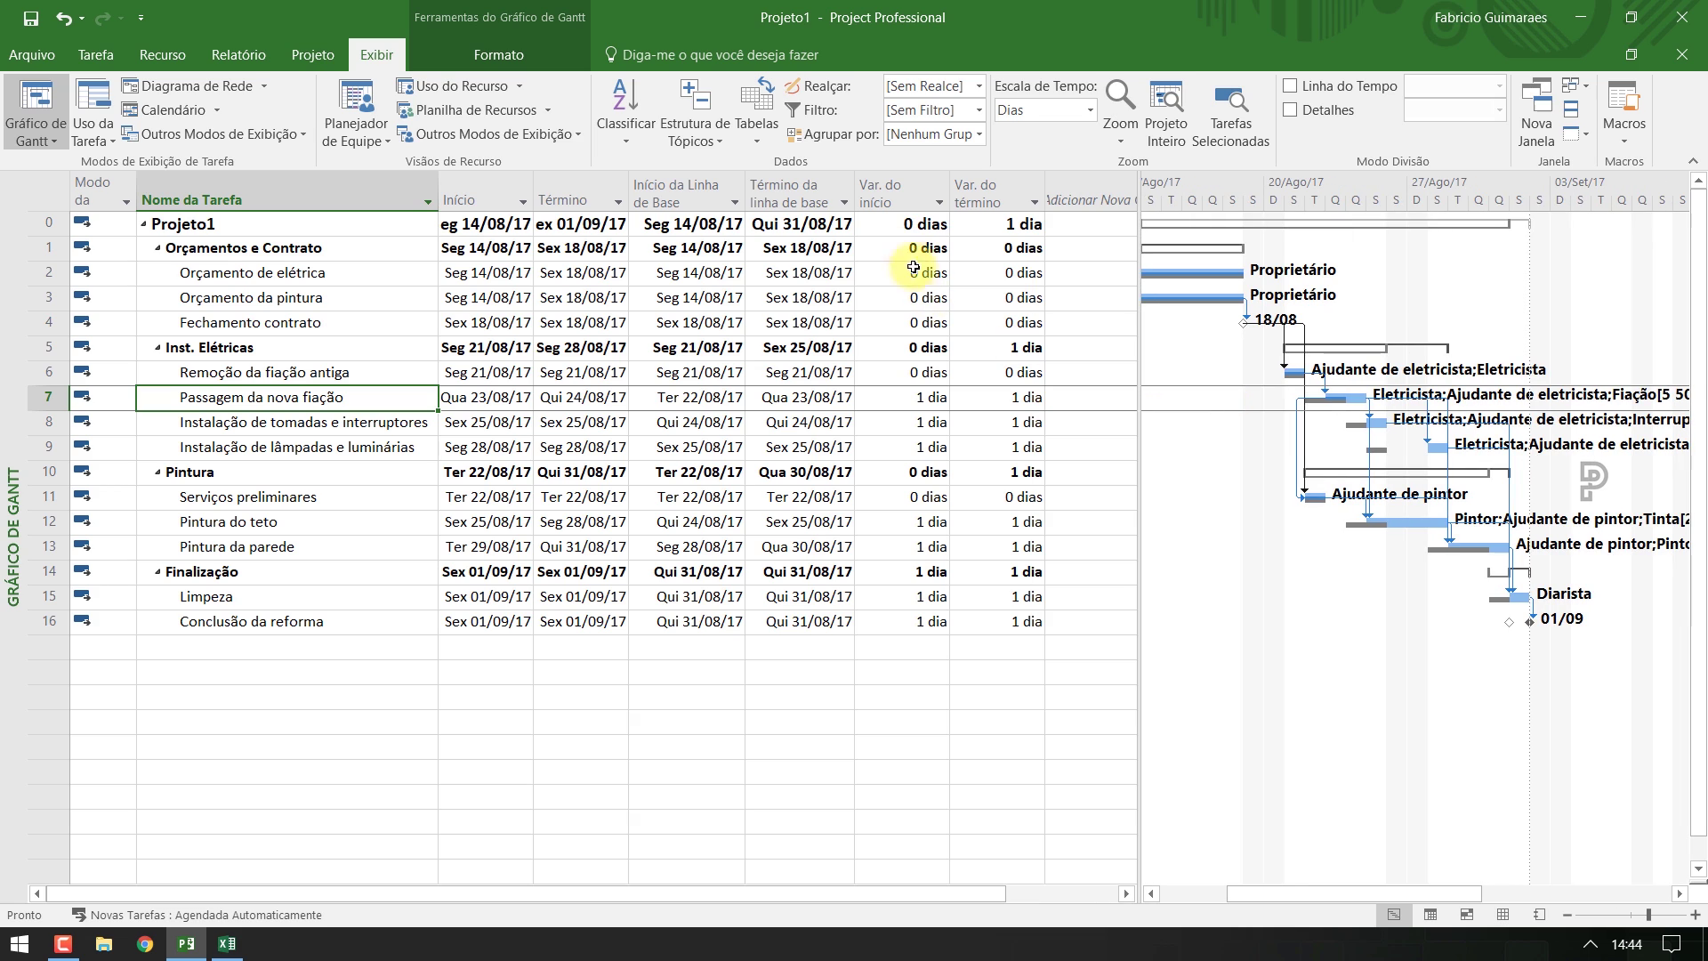
# Check the variances of Passagem da nova fiação and Conclusão da reforma, and return the task list to the Entrada table
pyautogui.click(930, 397)
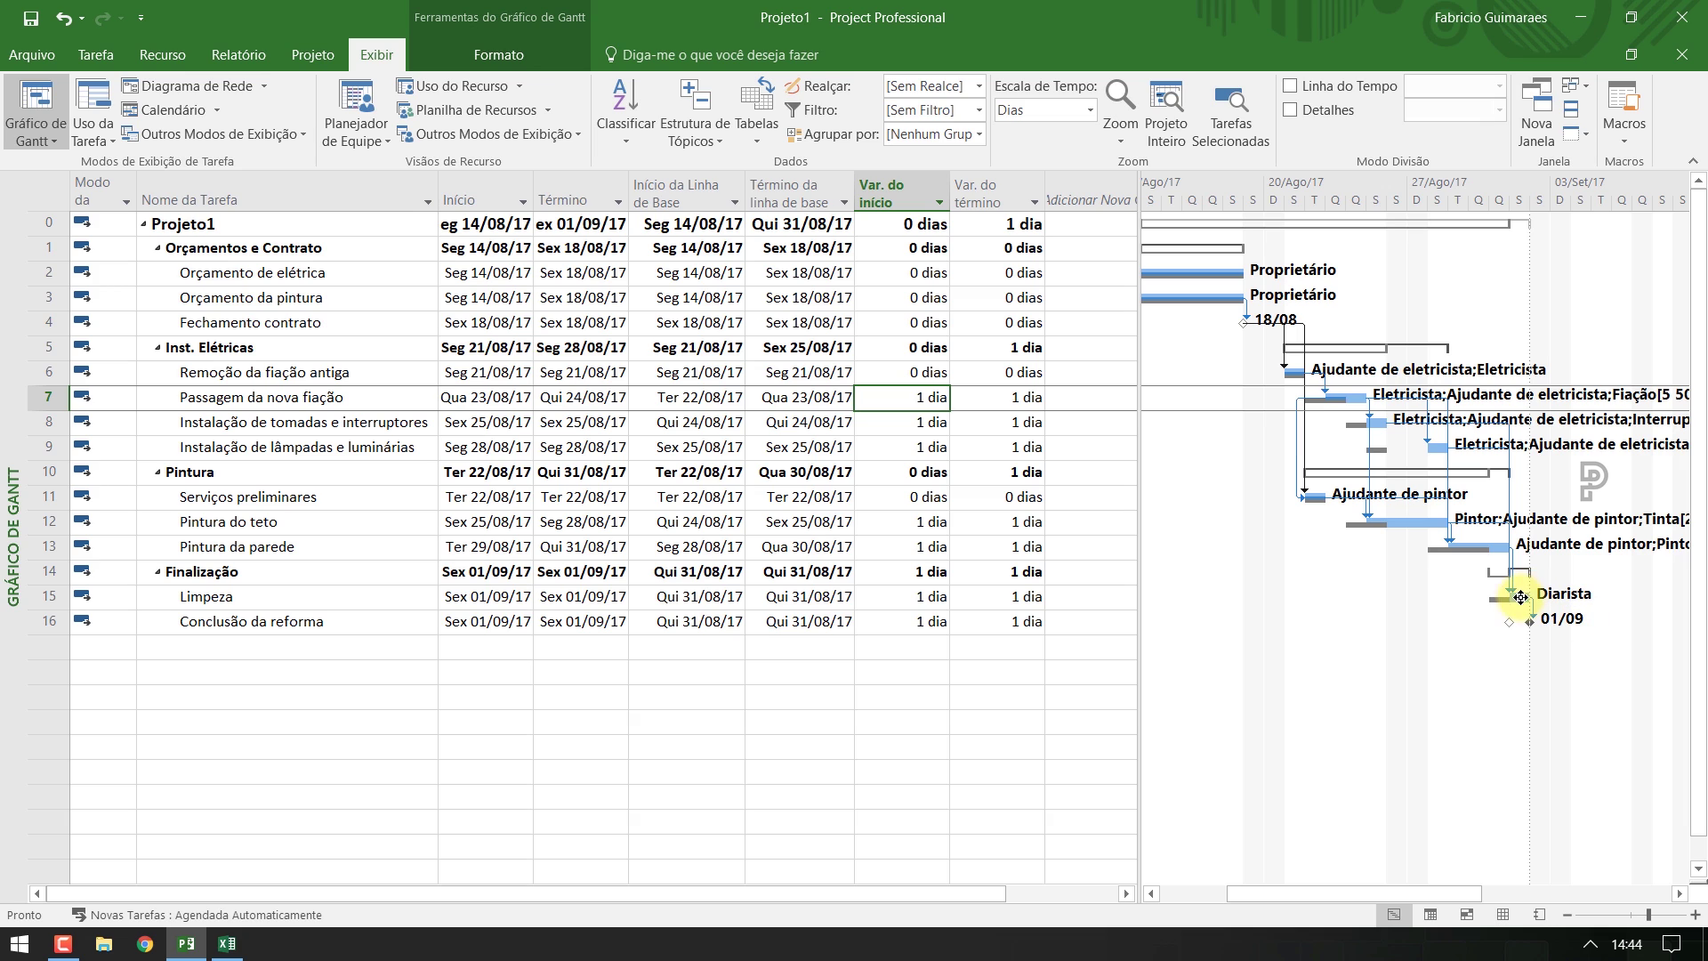
pyautogui.click(1016, 623)
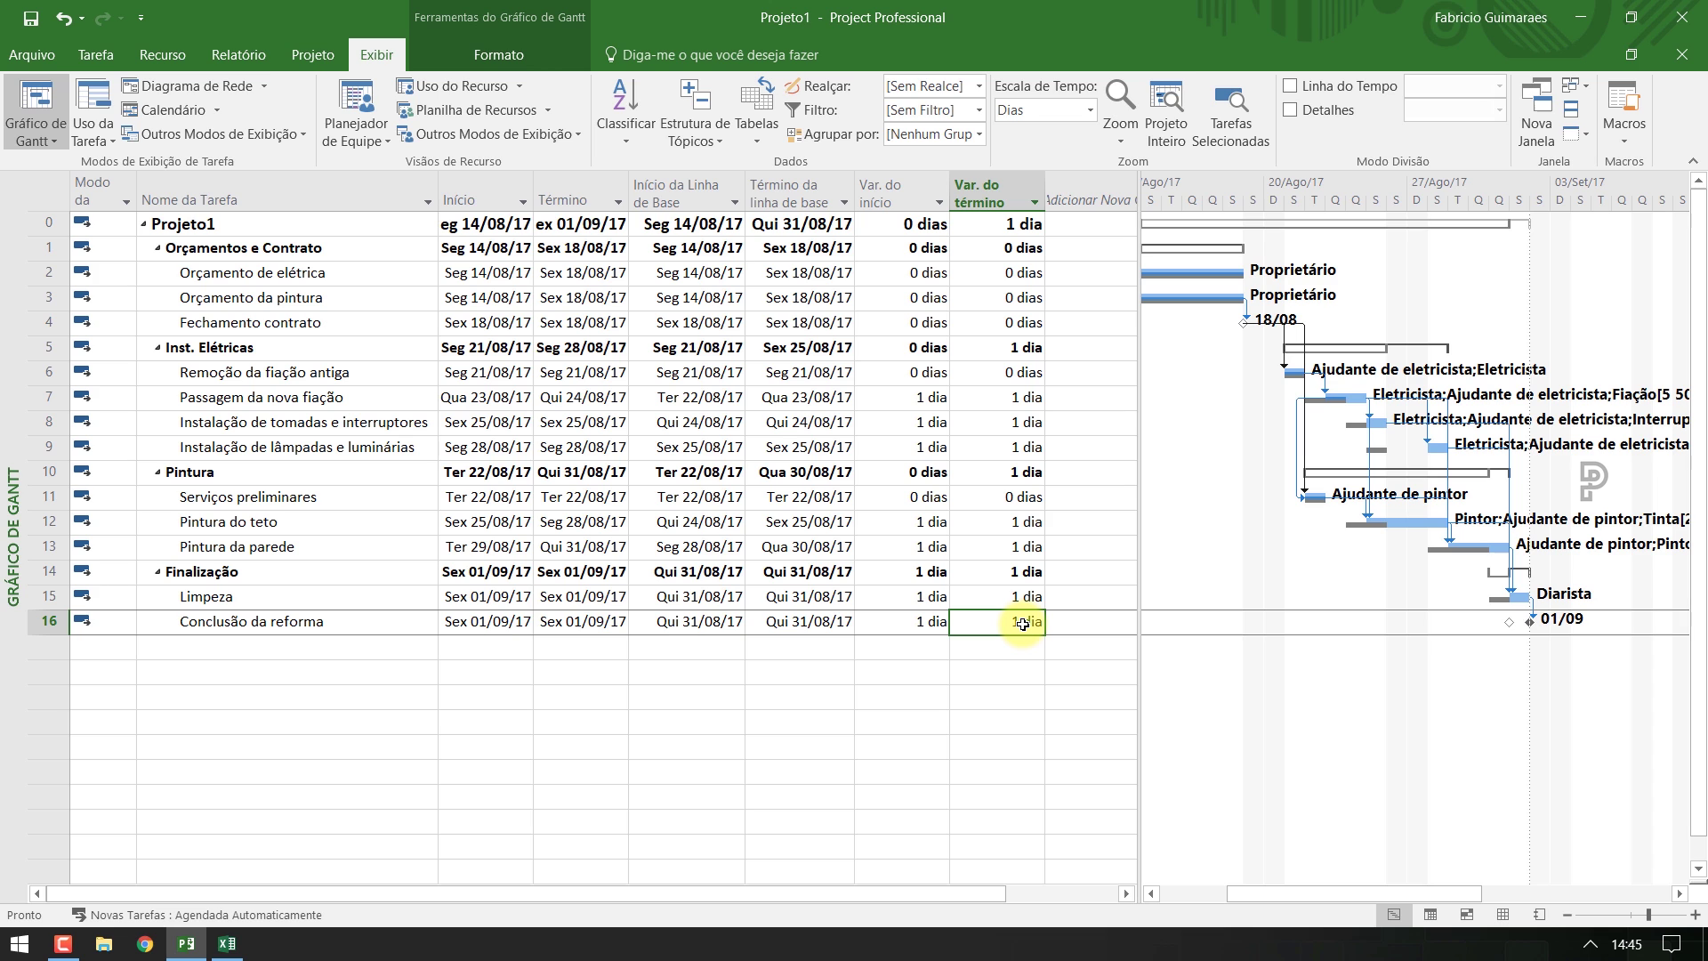
pyautogui.click(753, 124)
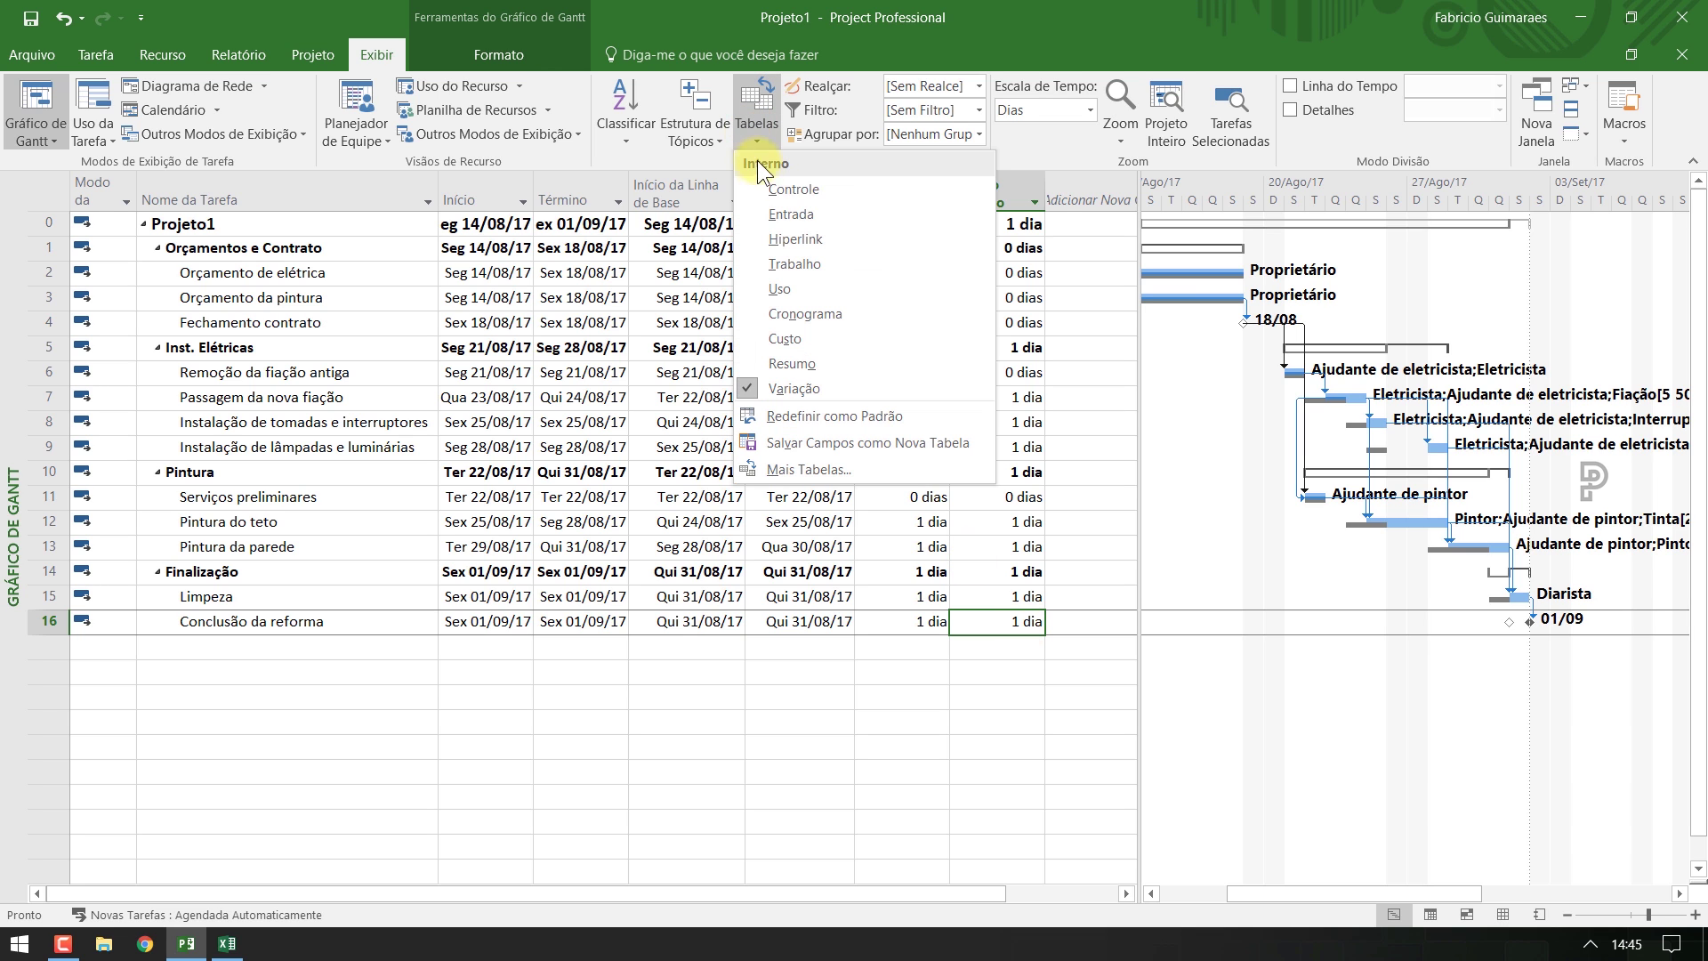
pyautogui.click(770, 214)
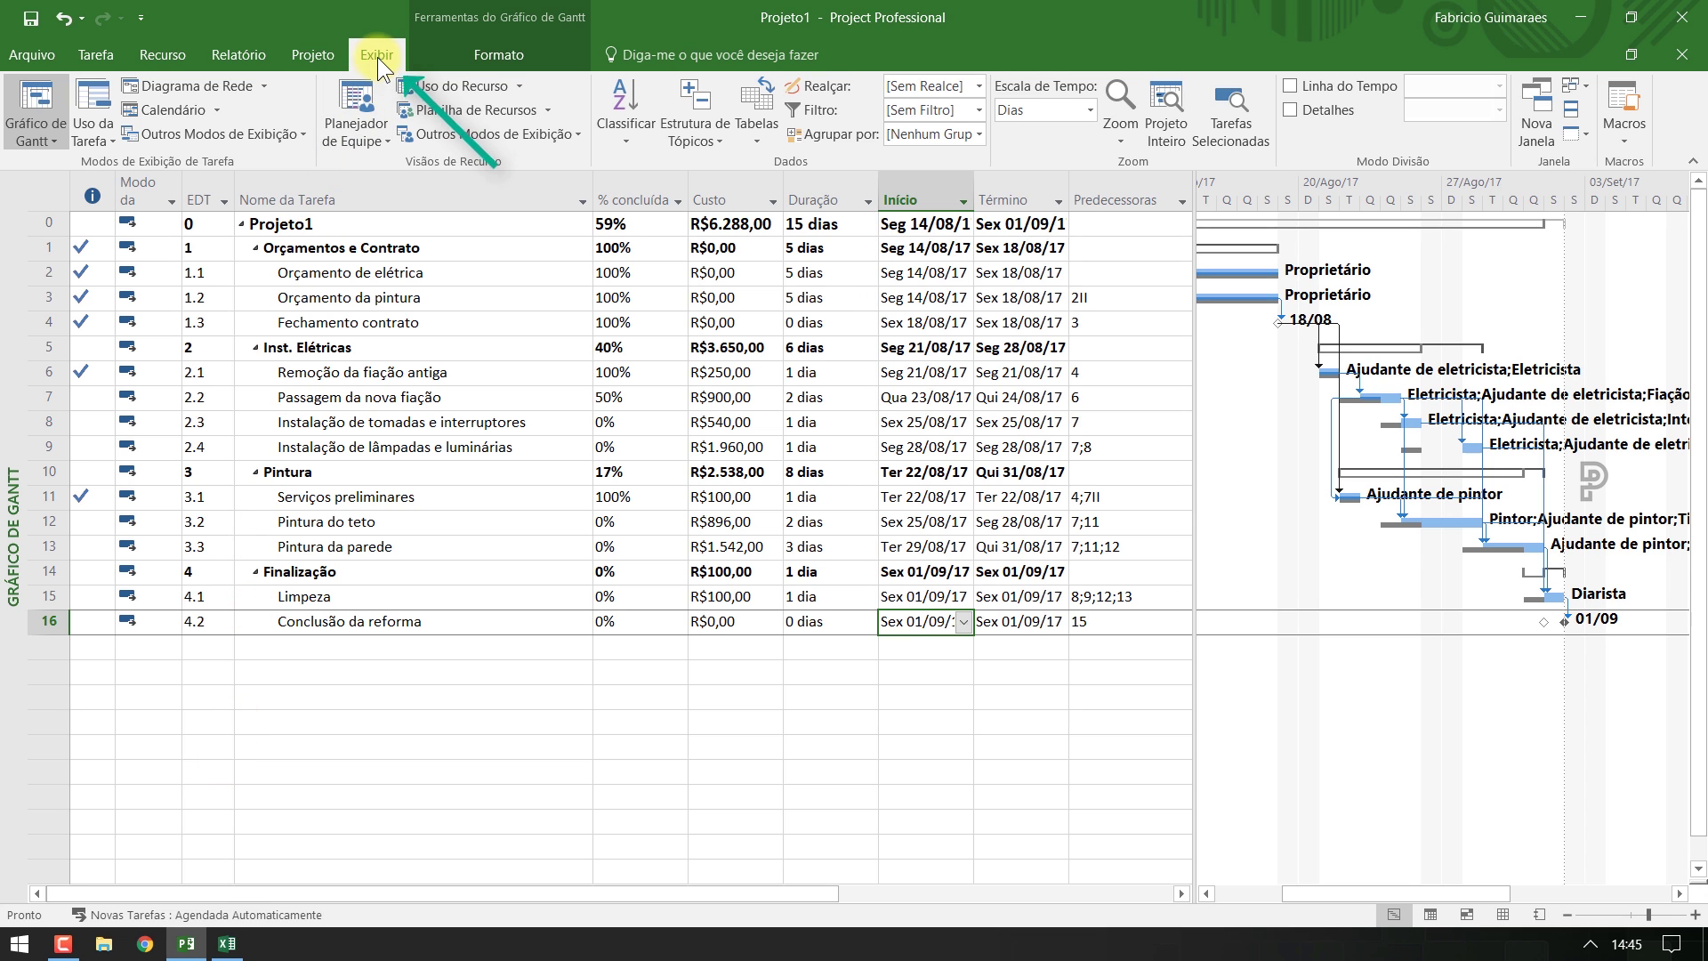
# Show the Linha do Tempo above the Gantt chart and enlarge its pane
pyautogui.click(1291, 85)
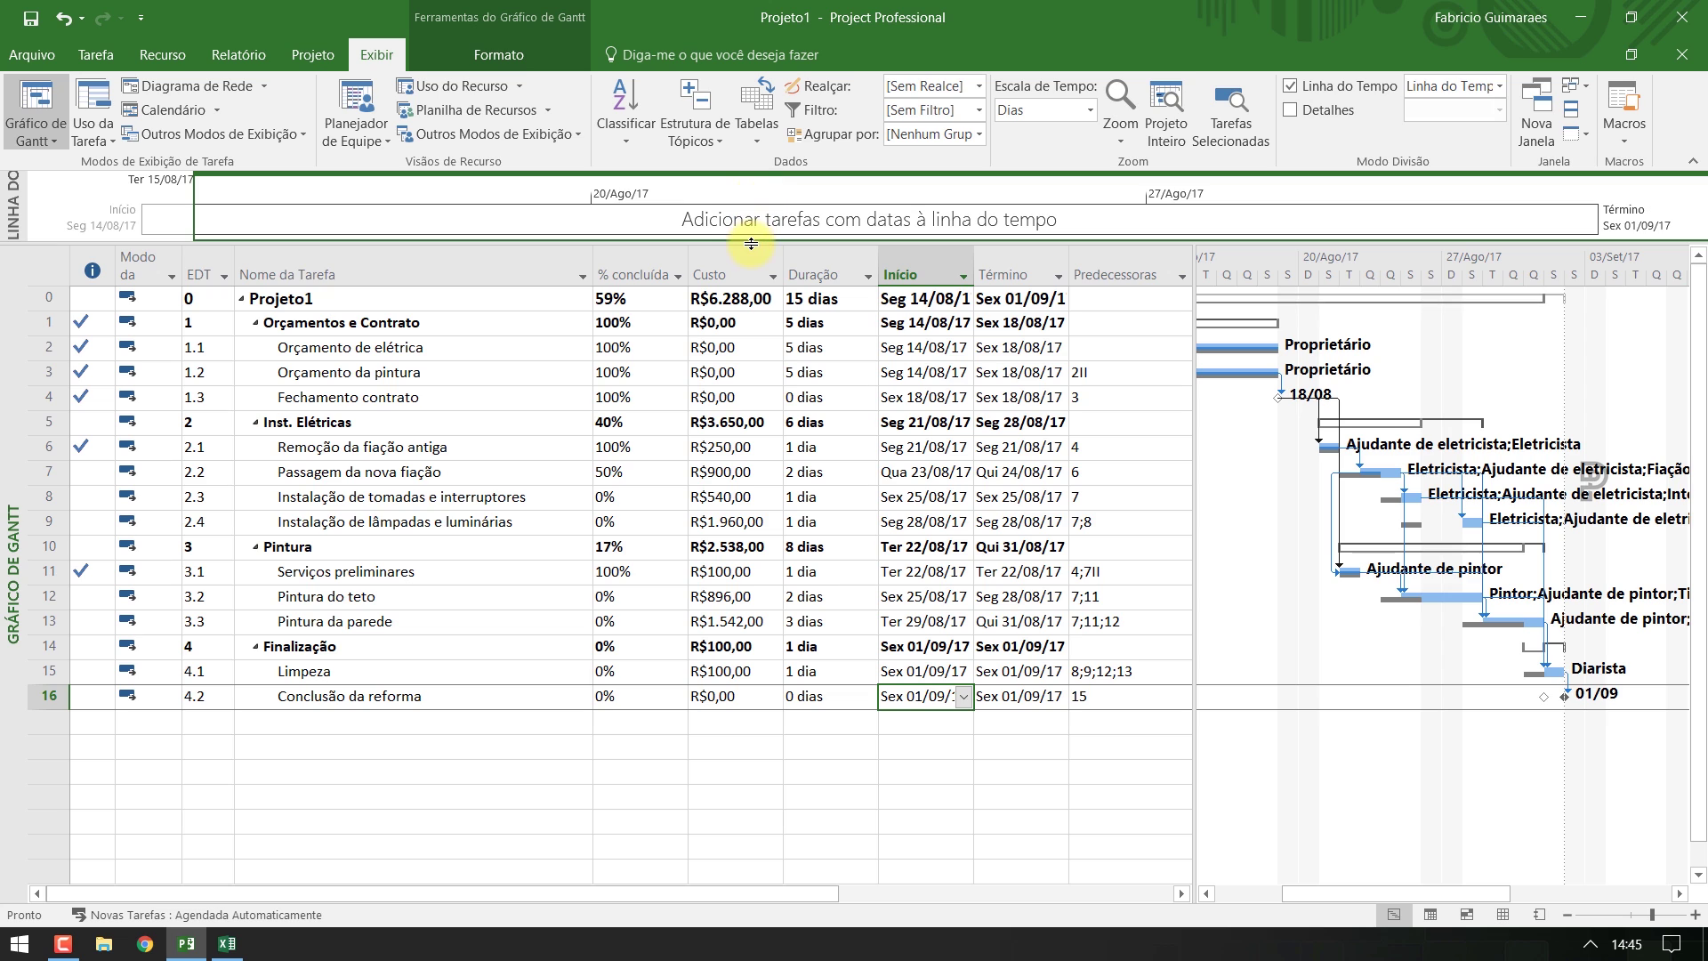
pyautogui.moveTo(751, 256); pyautogui.dragTo(755, 328)
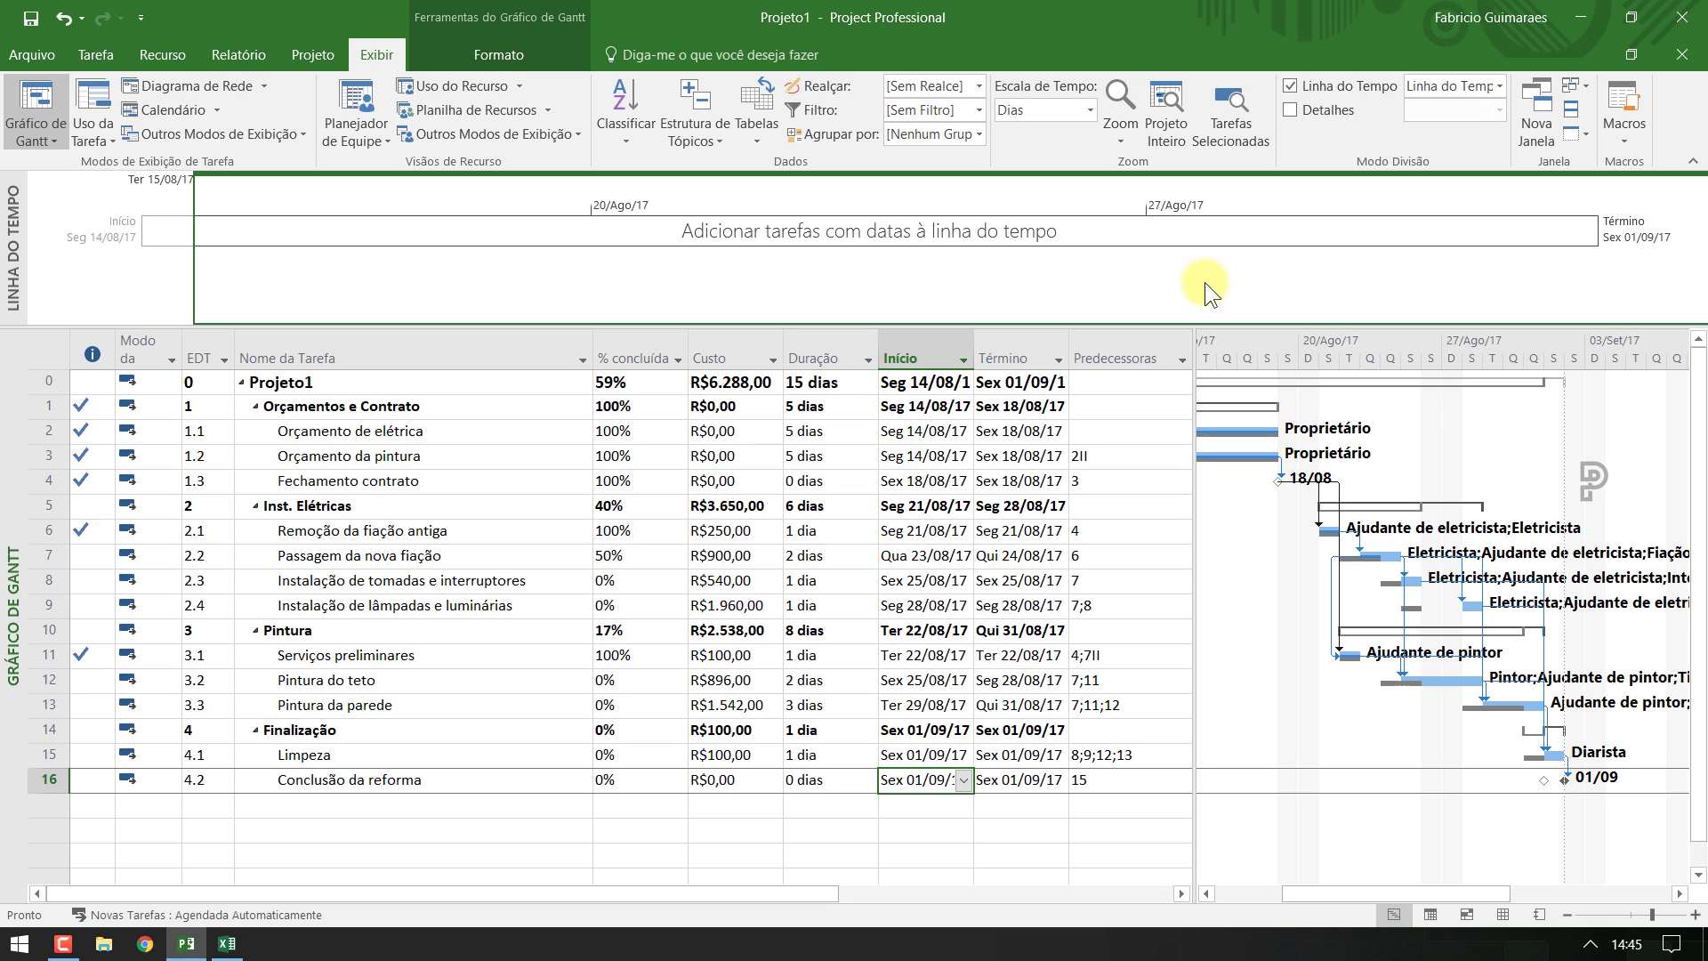
pyautogui.click(184, 272)
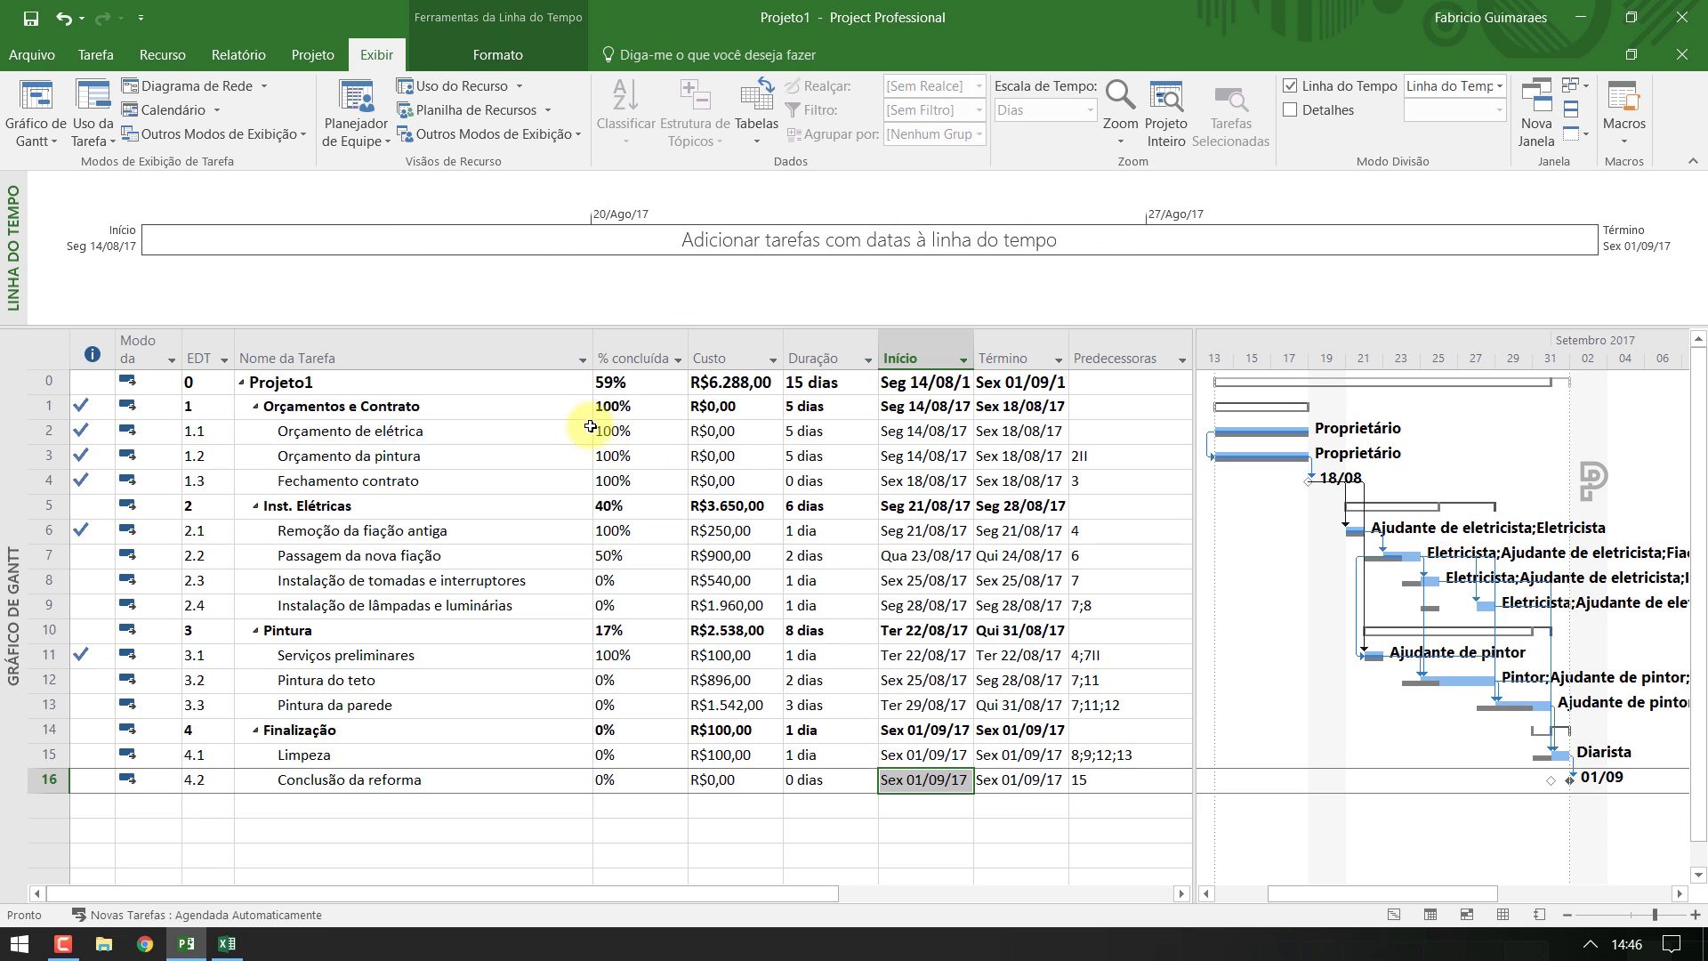
# Add the summary tasks Orçamentos e Contrato and Inst. Elétricas to the timeline
pyautogui.click(548, 408)
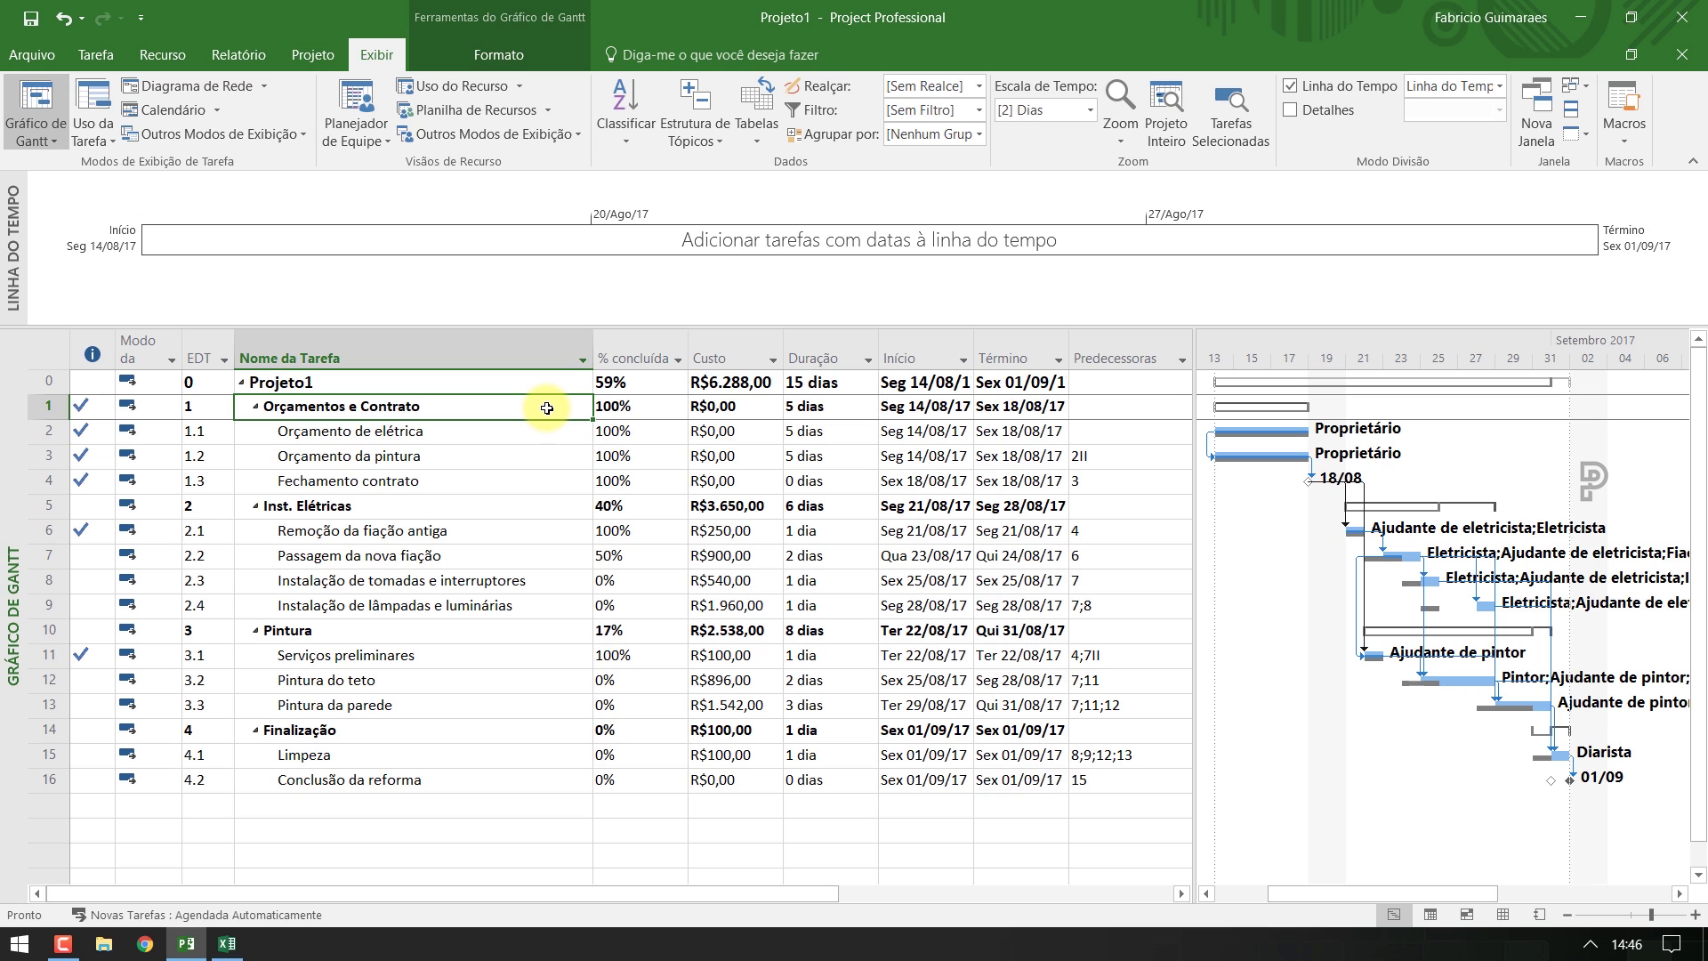
pyautogui.rightClick(547, 409)
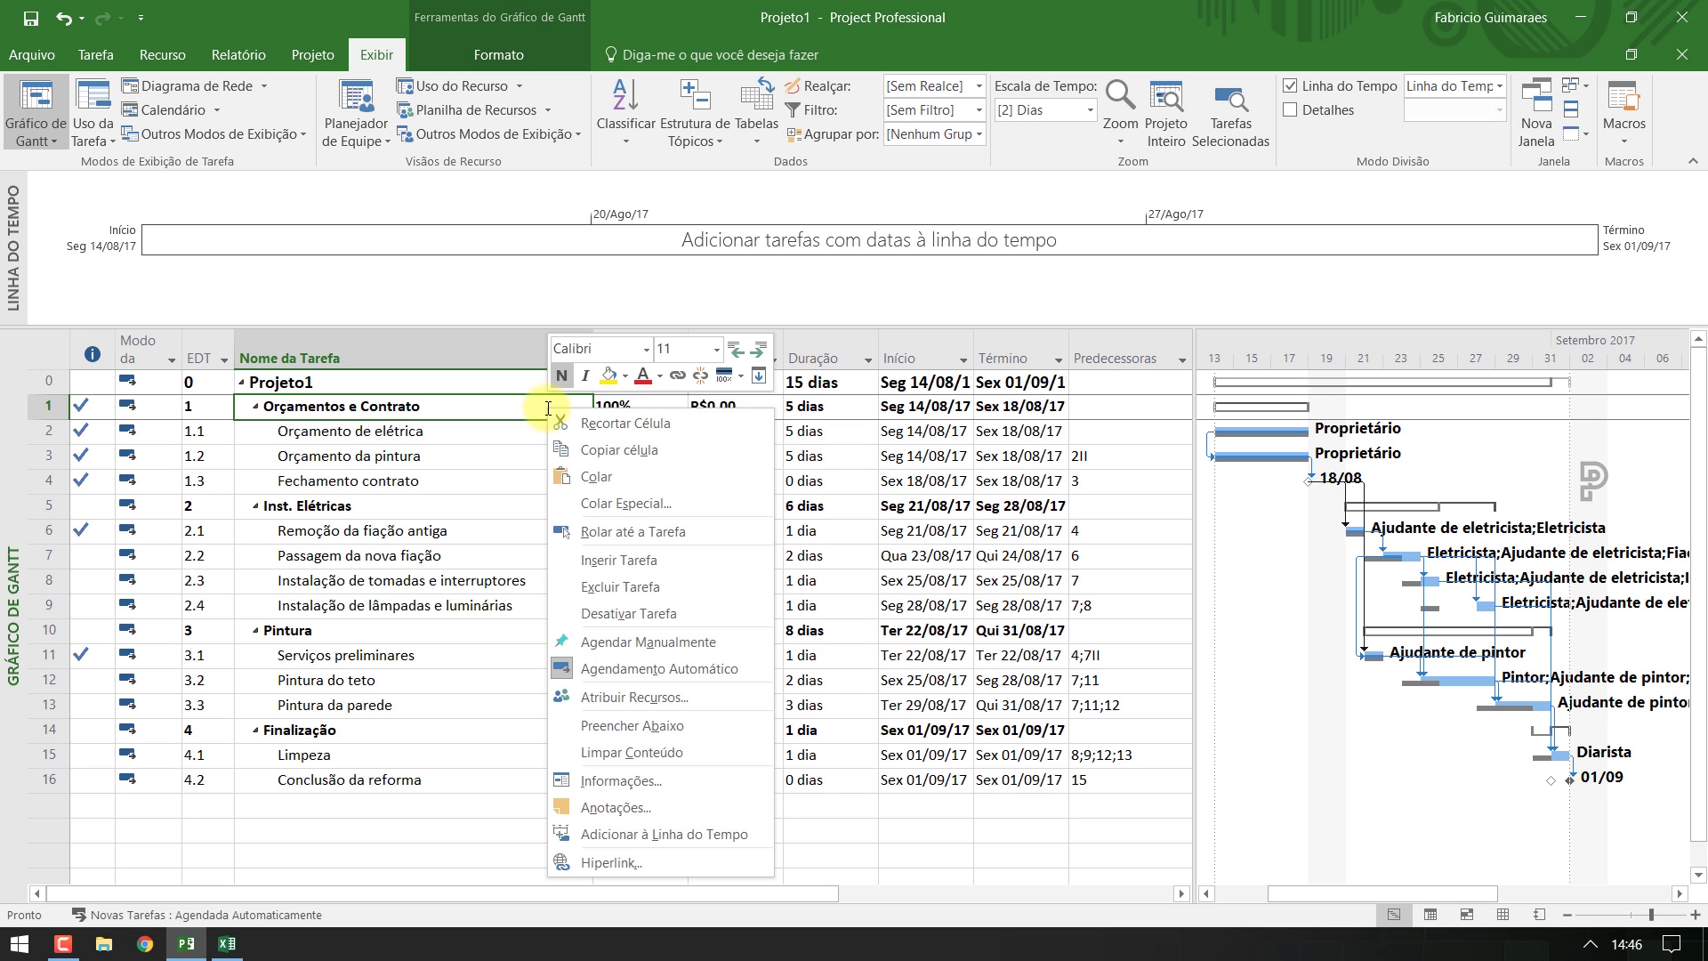
pyautogui.click(602, 832)
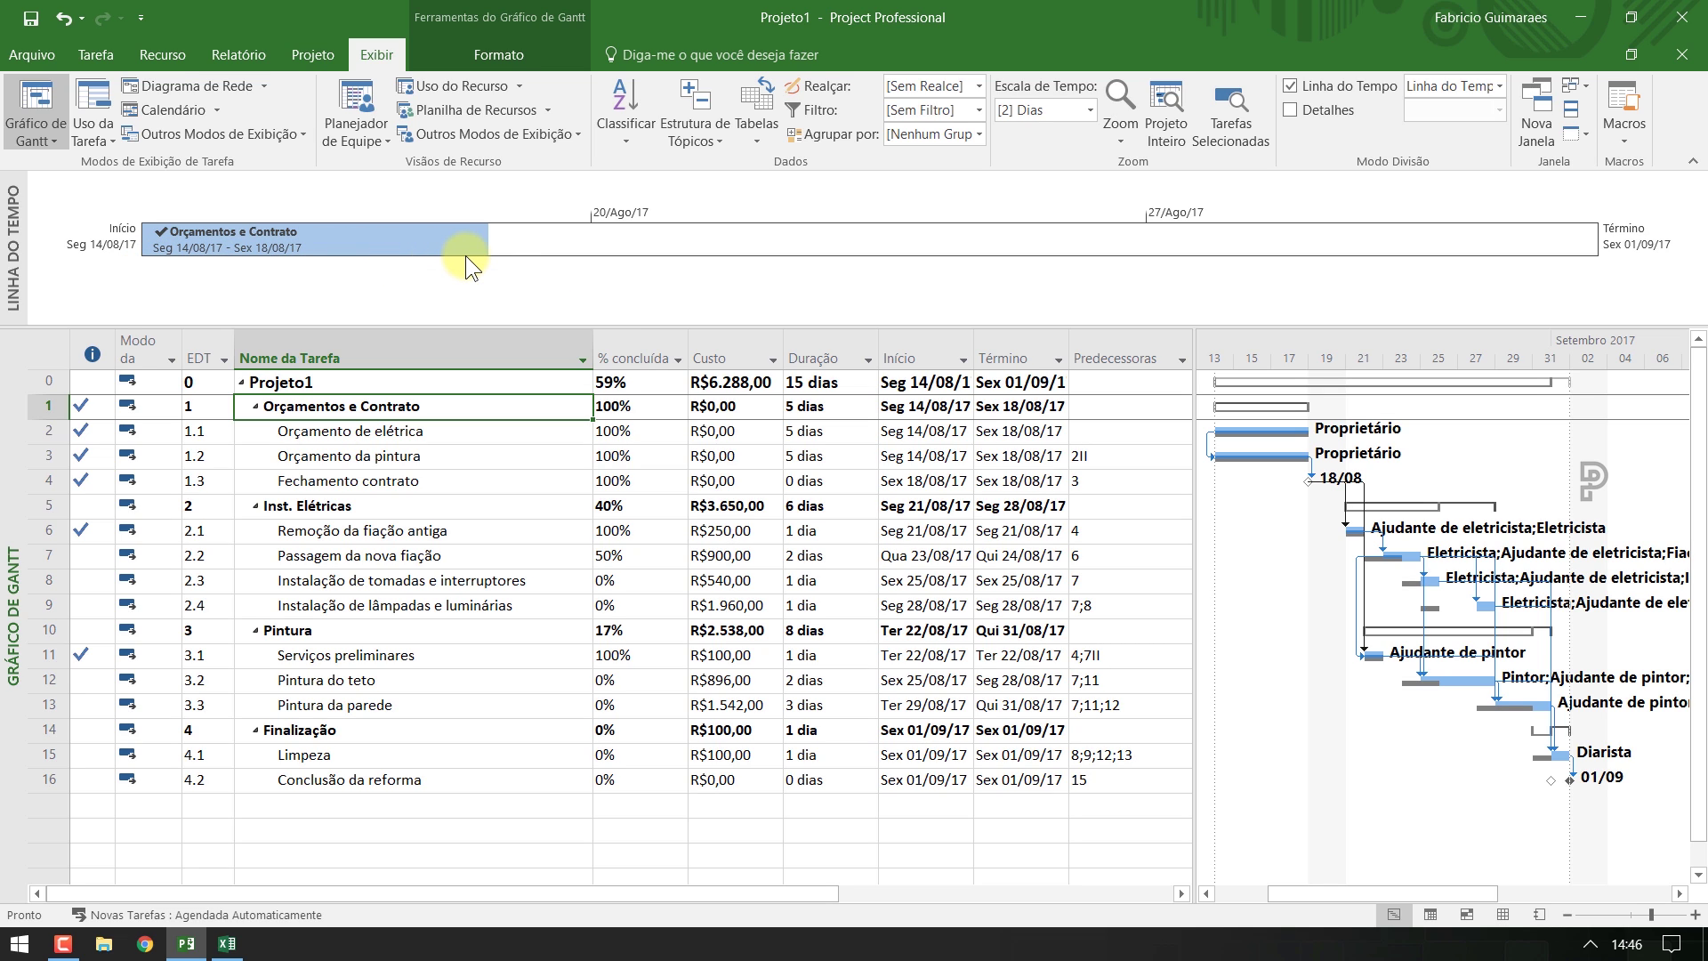
pyautogui.click(466, 505)
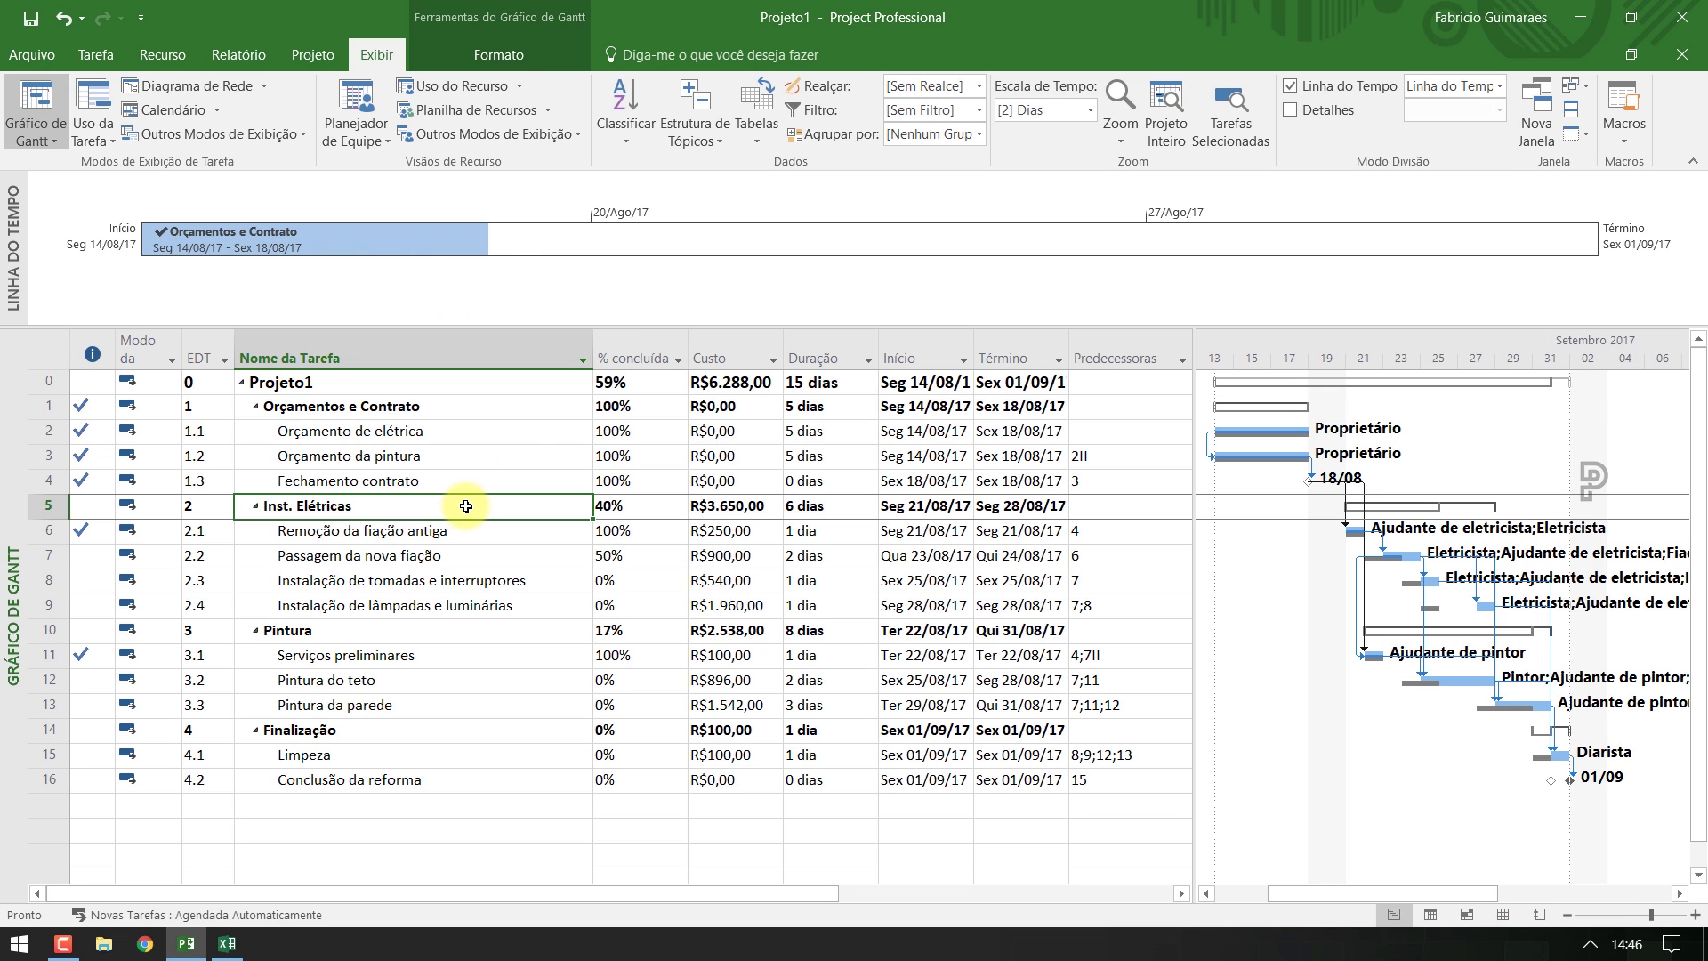
pyautogui.rightClick(466, 505)
pyautogui.click(519, 462)
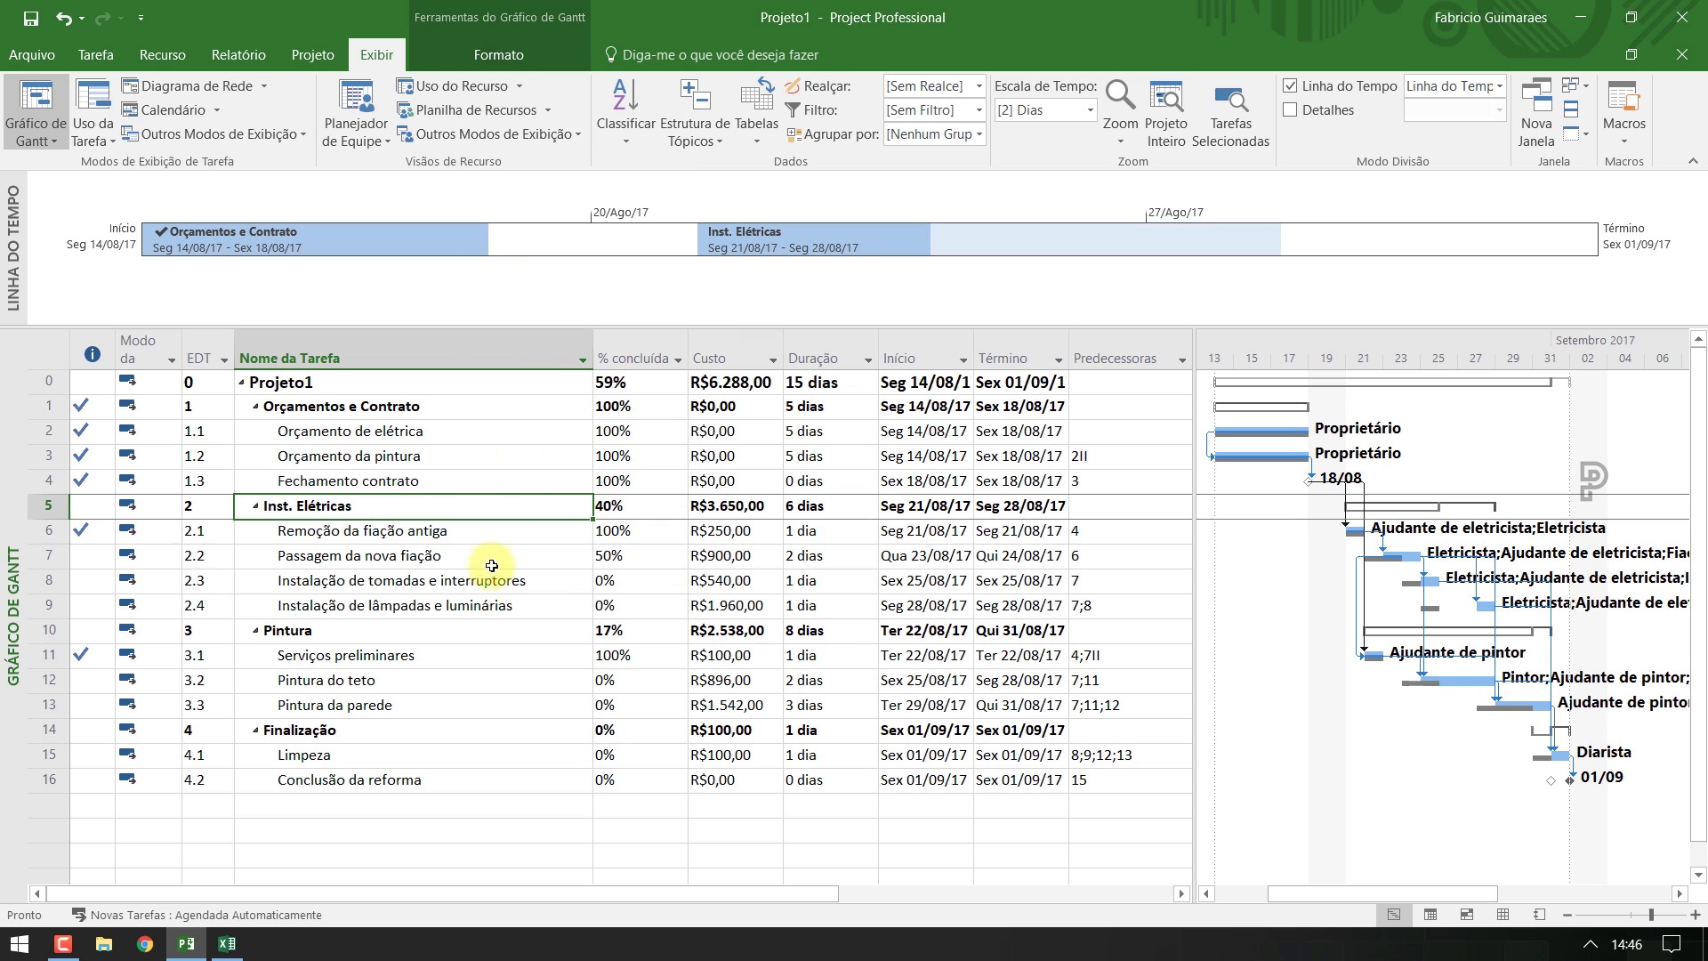
# Add the summary tasks Pintura and Finalização to the timeline
pyautogui.click(477, 632)
pyautogui.rightClick(477, 633)
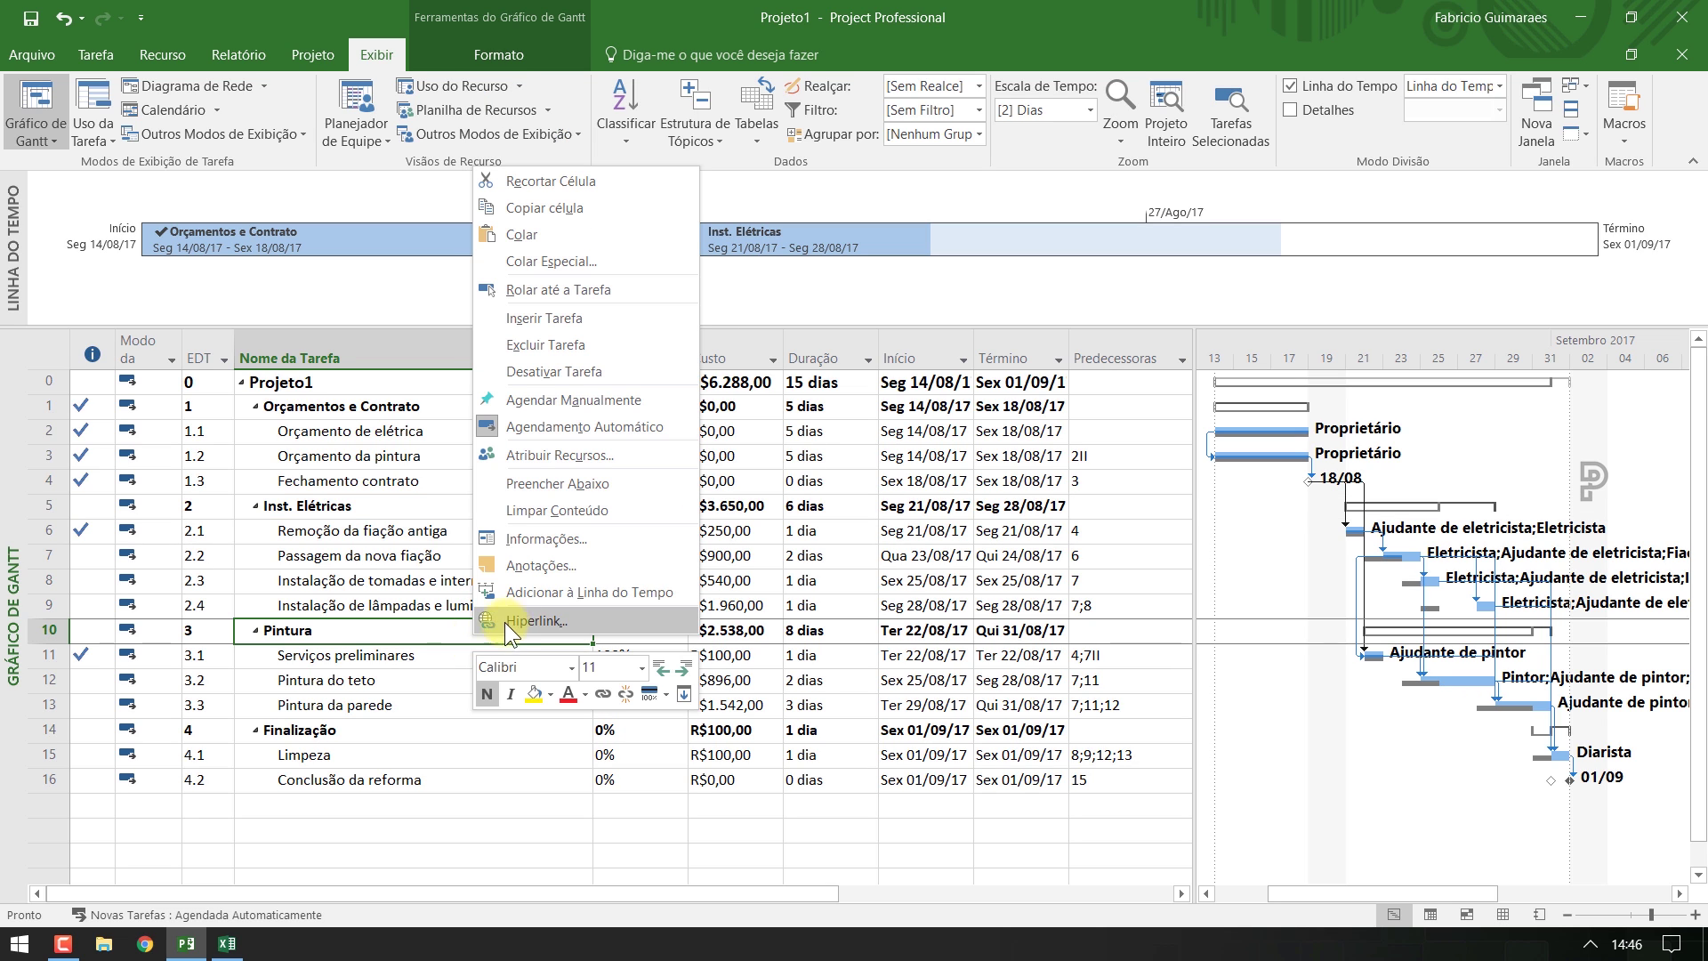
pyautogui.click(555, 587)
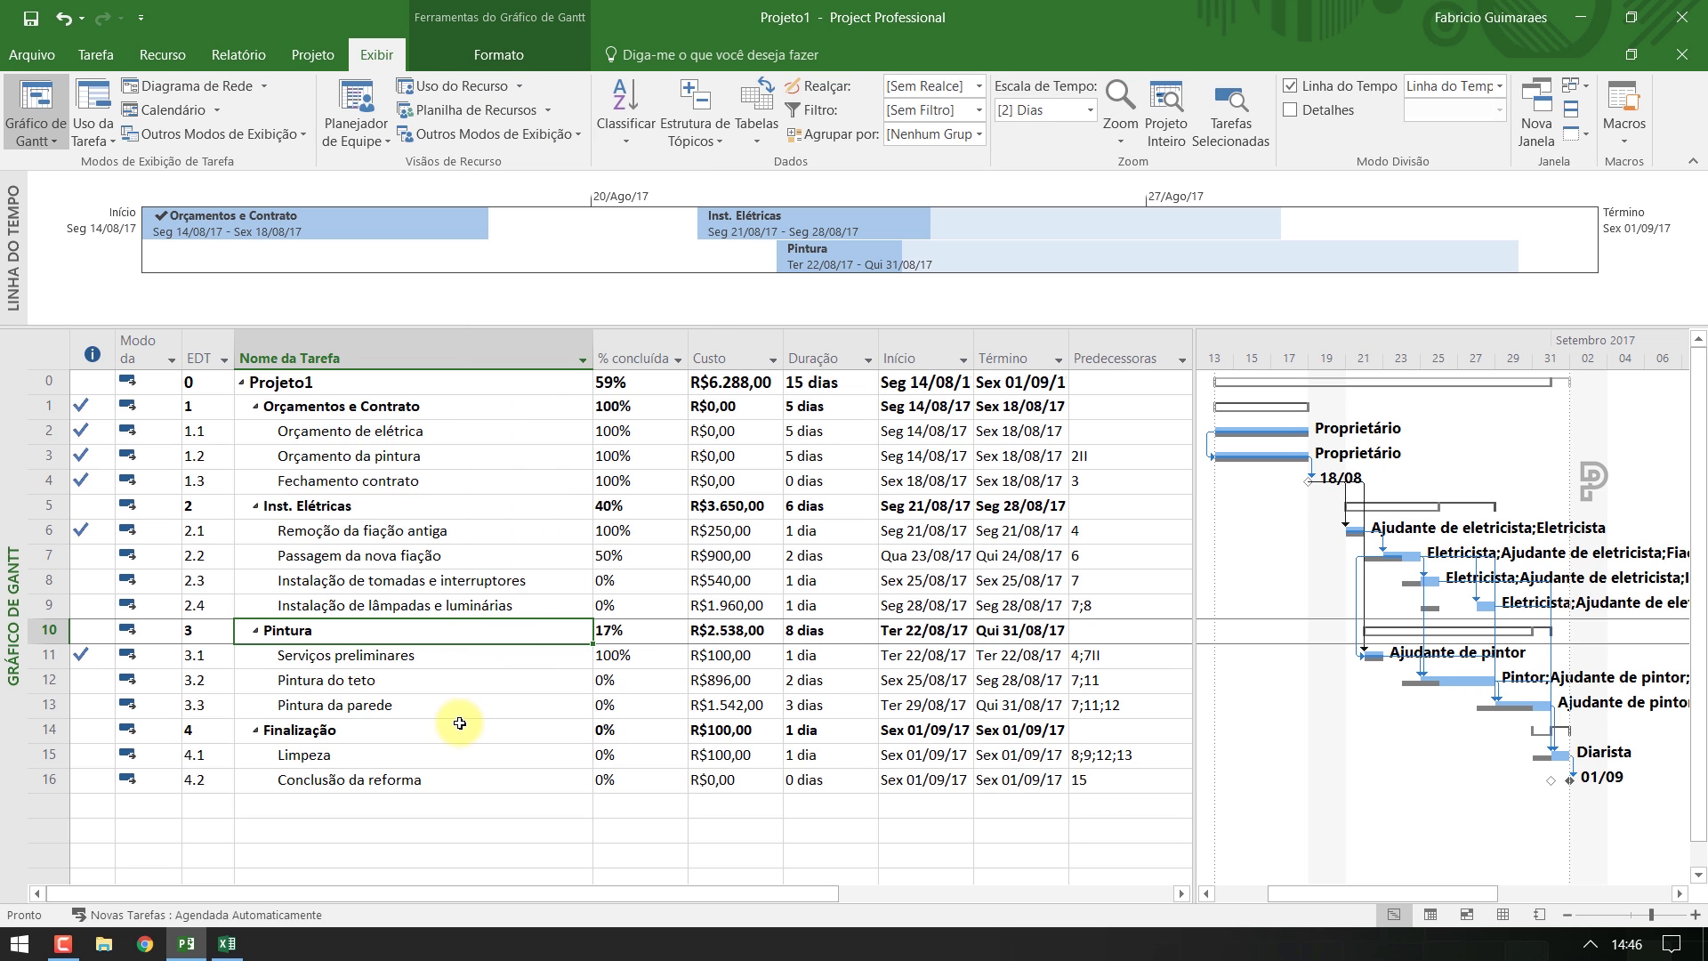
pyautogui.click(450, 731)
pyautogui.rightClick(449, 731)
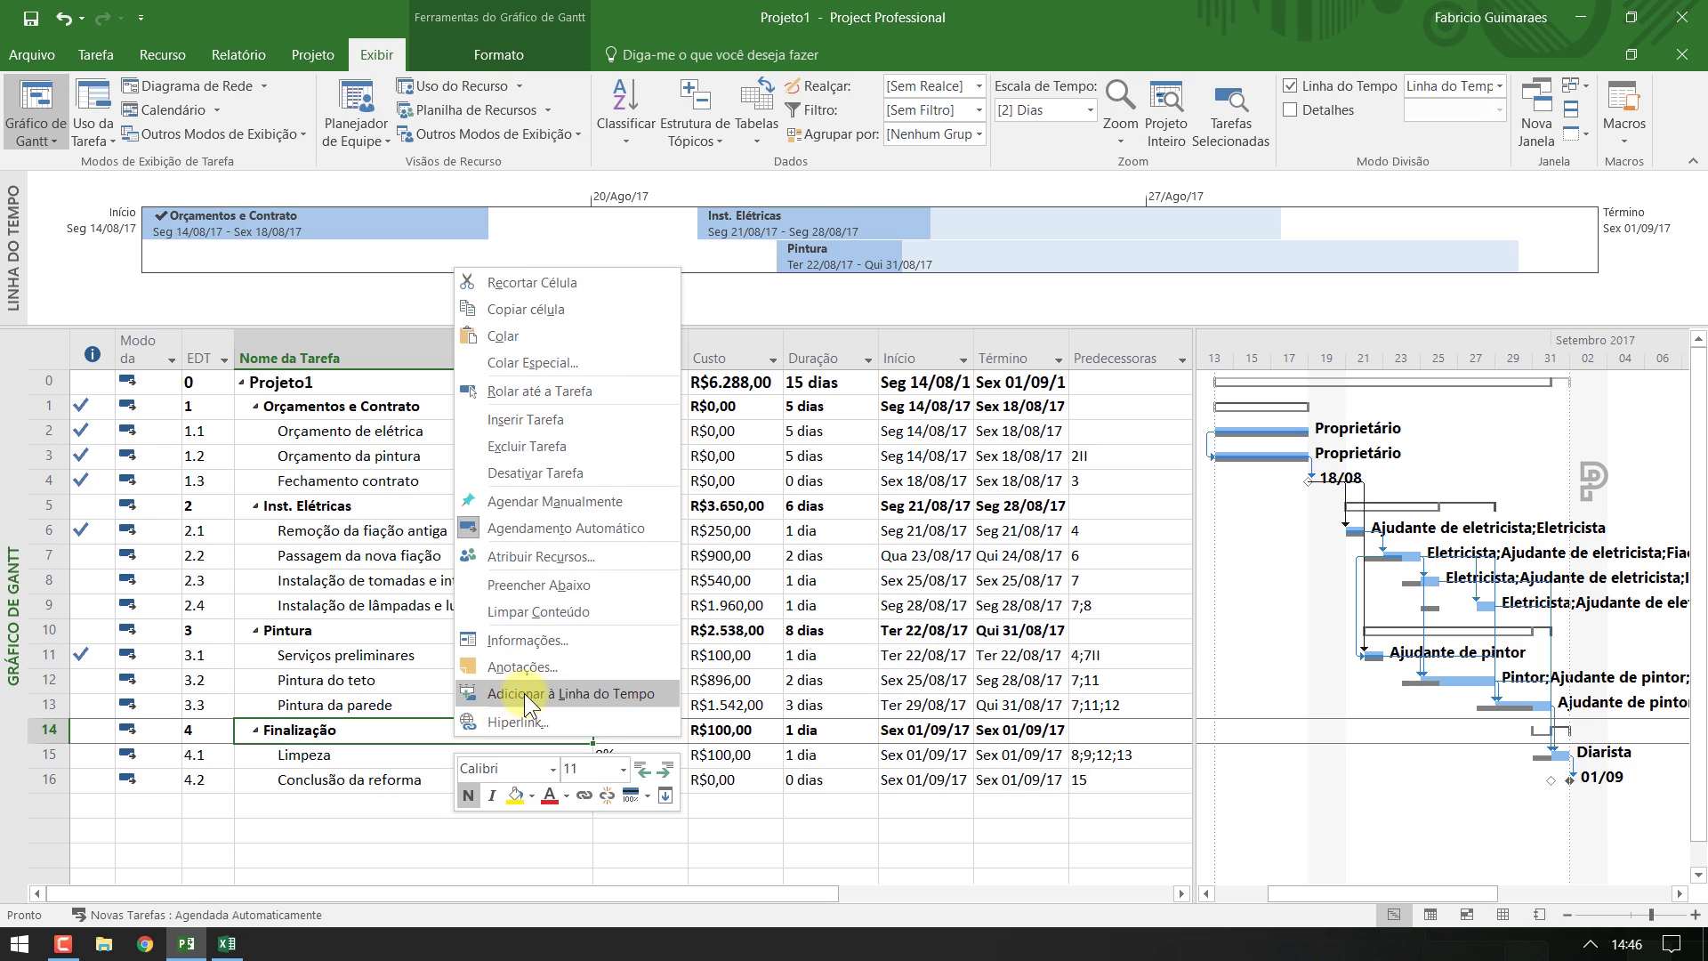
pyautogui.click(525, 692)
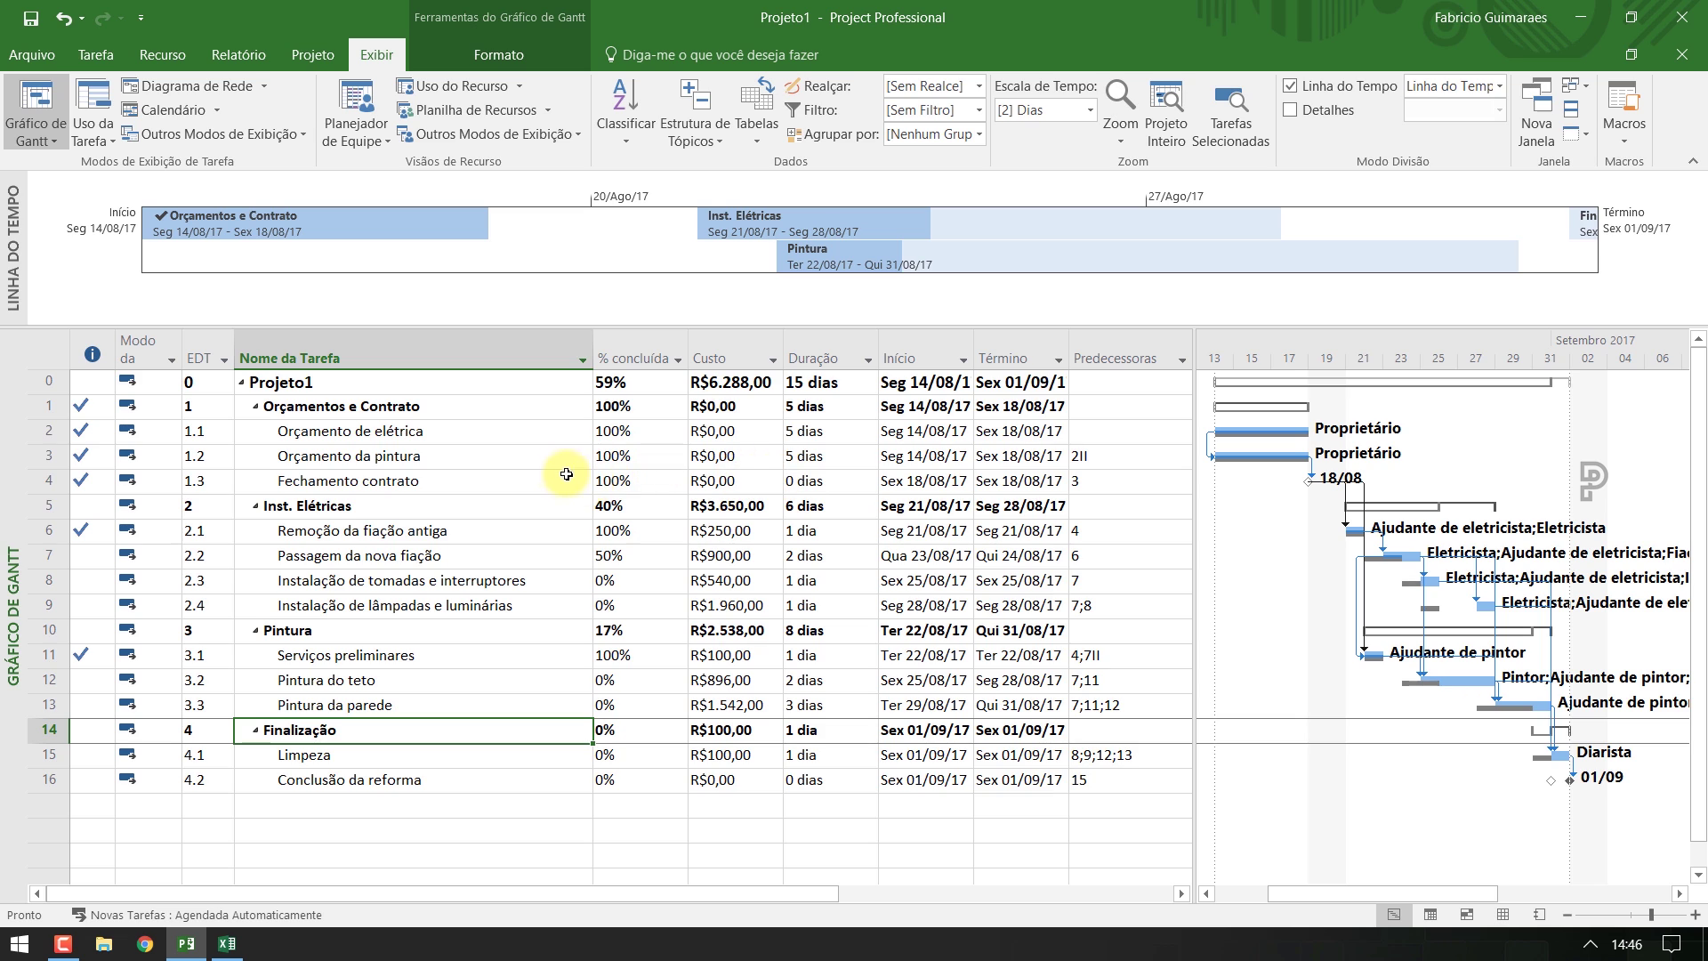
# Add the milestones Fechamento contrato and Conclusão da reforma to the timeline
pyautogui.click(533, 480)
pyautogui.rightClick(533, 480)
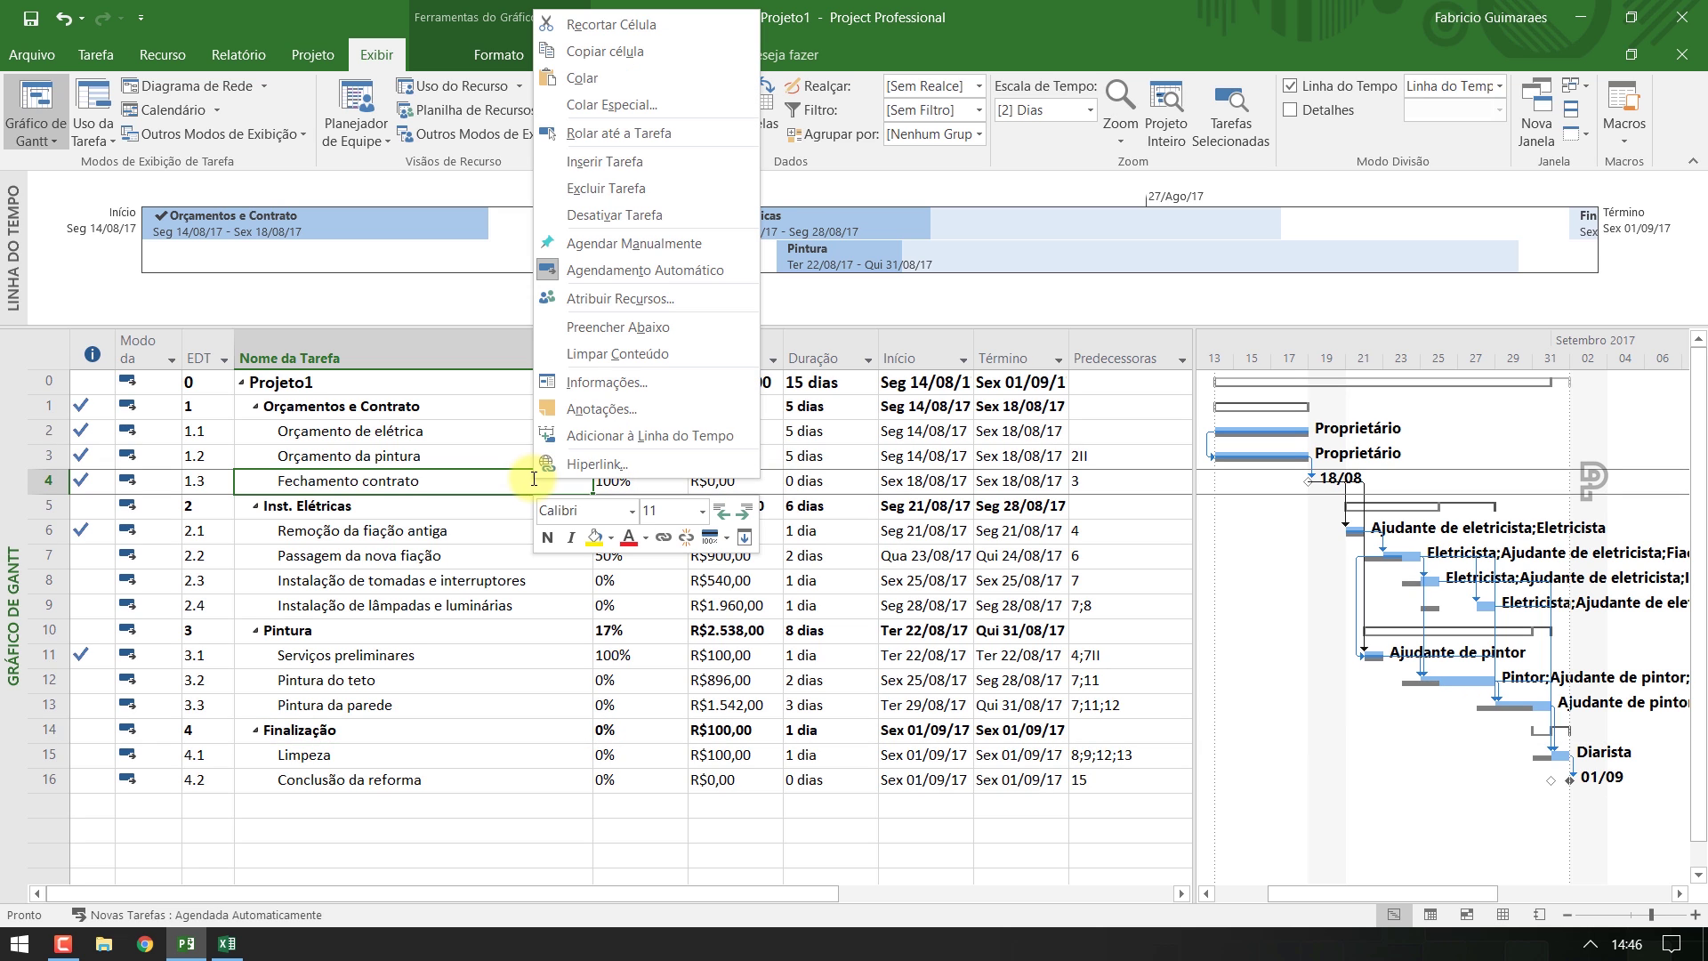
pyautogui.click(596, 450)
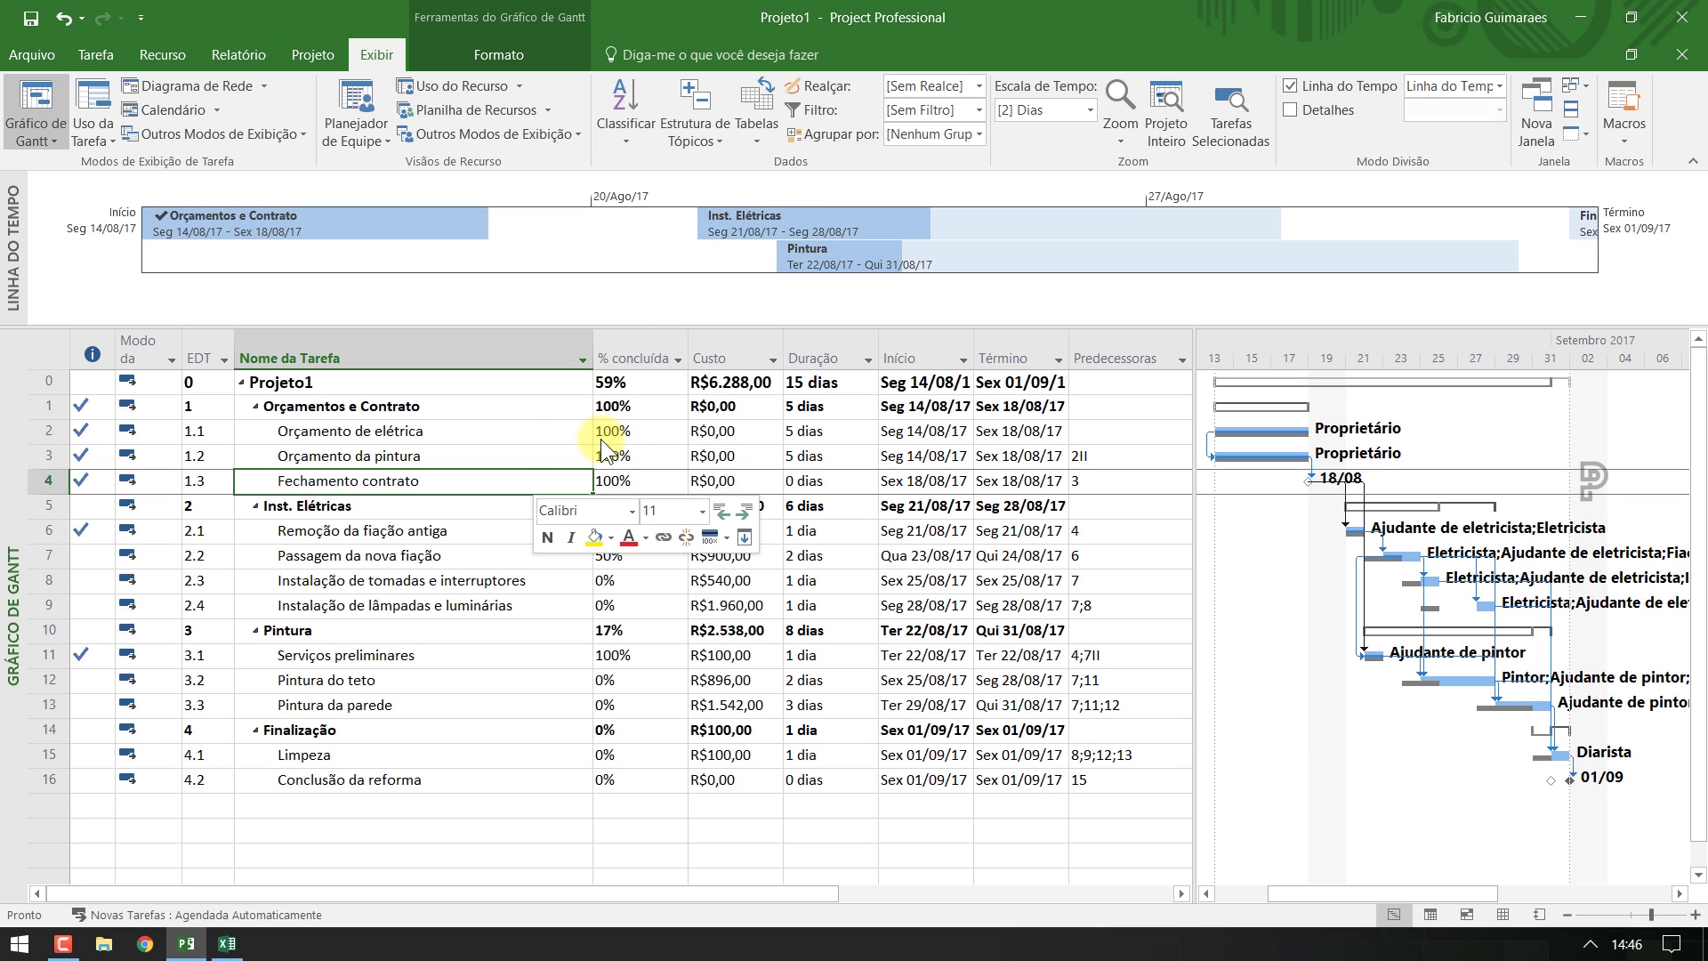
pyautogui.click(514, 779)
pyautogui.rightClick(513, 779)
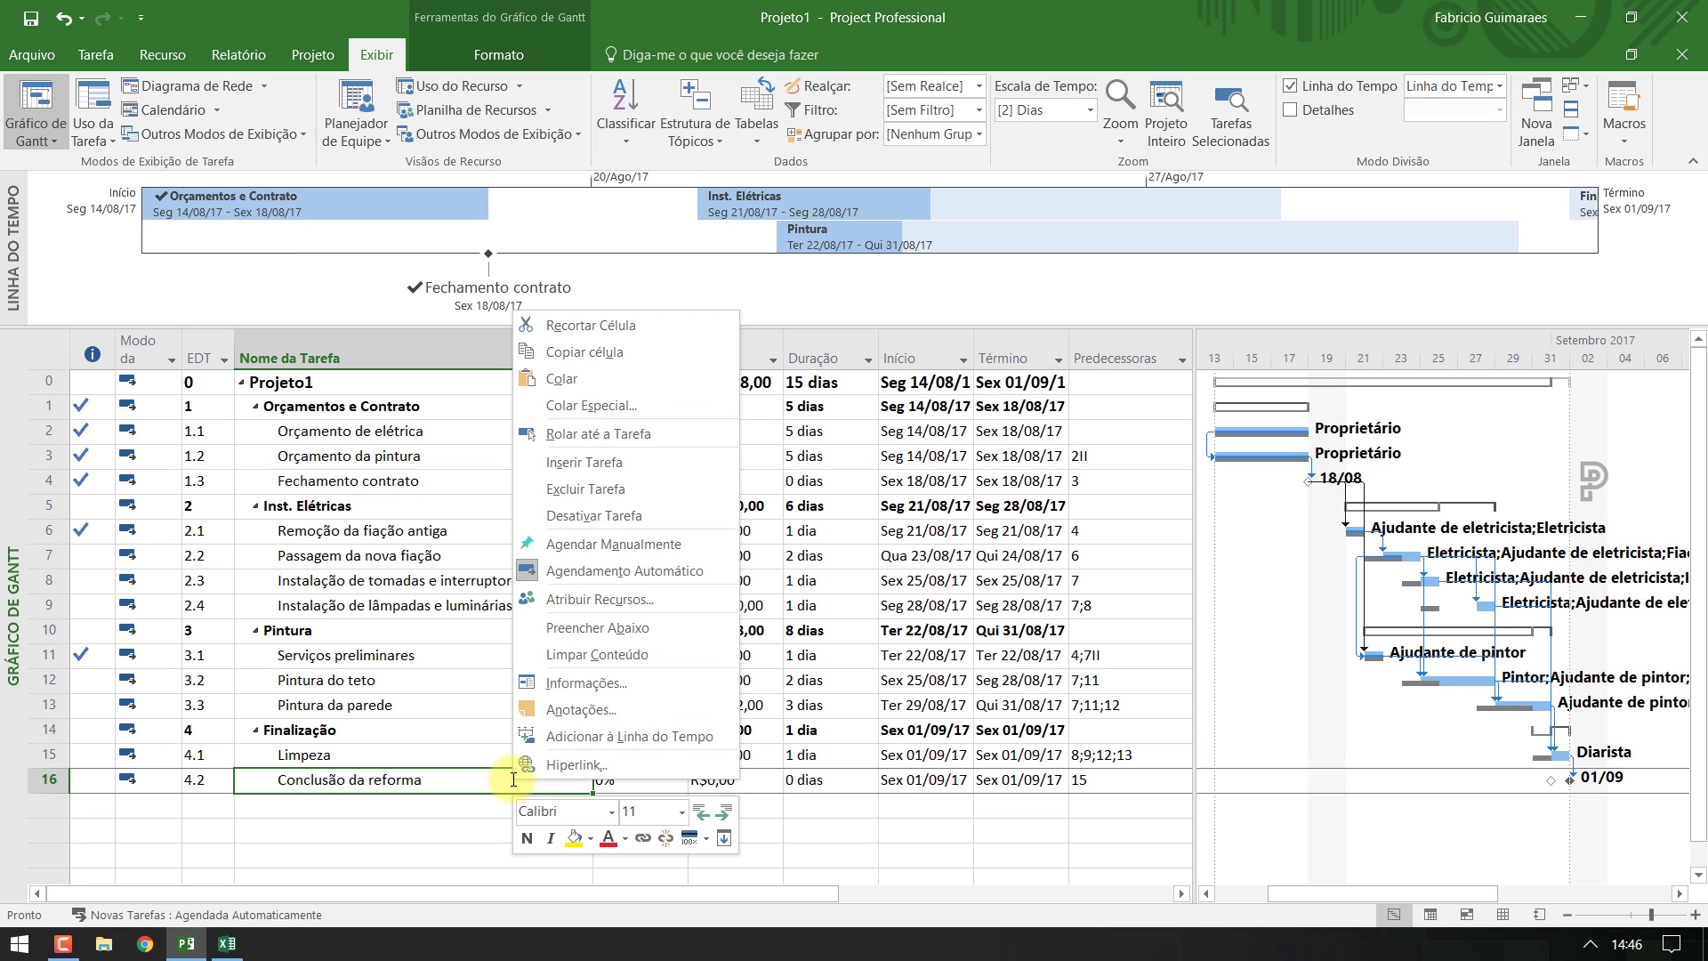
pyautogui.click(596, 735)
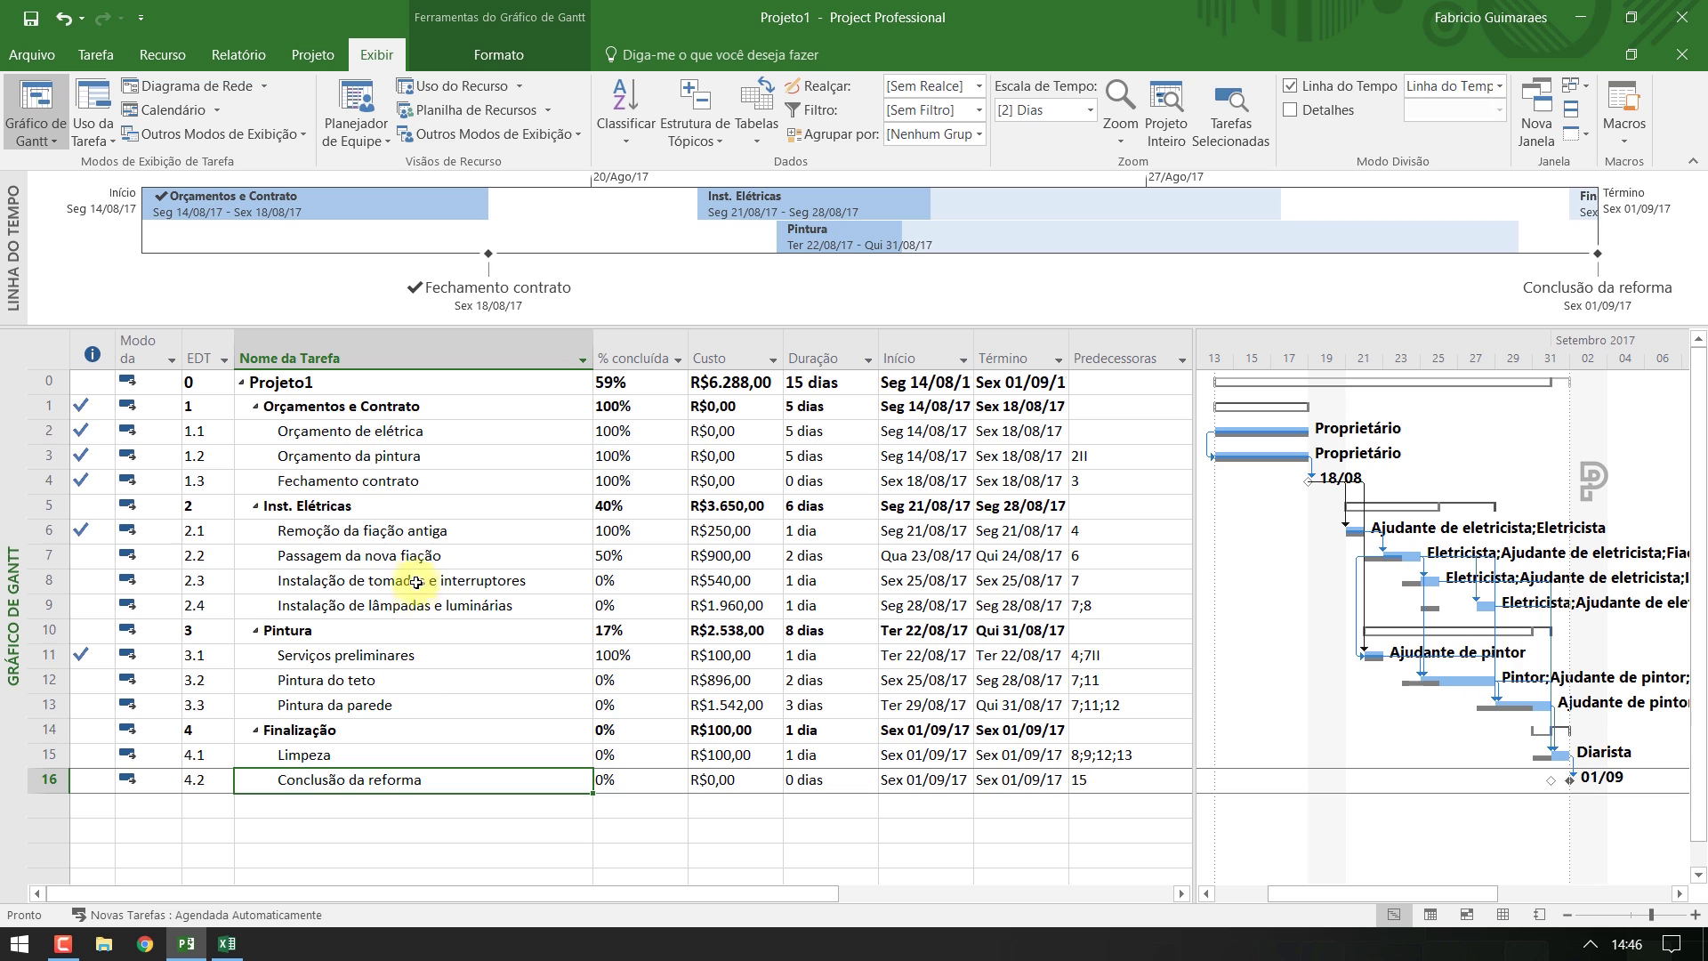
# Add the task Passagem da nova fiação to the timeline and display it as a callout (Texto Explicativo)
pyautogui.click(417, 556)
pyautogui.rightClick(417, 556)
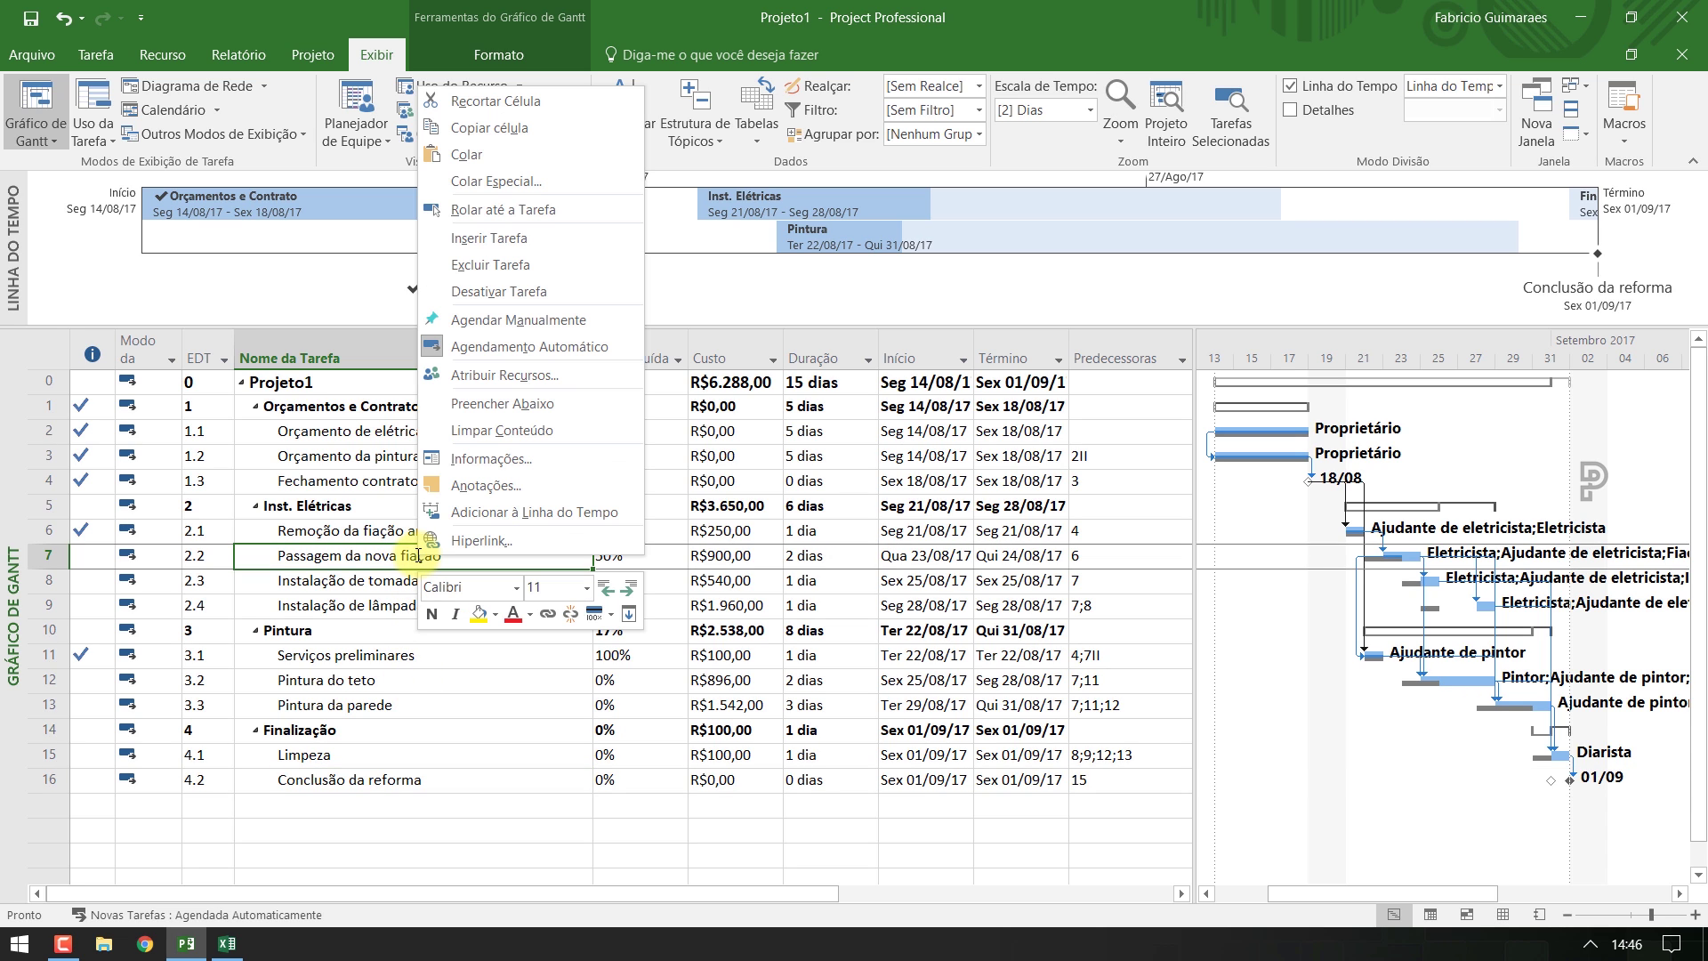
pyautogui.press('Escape')
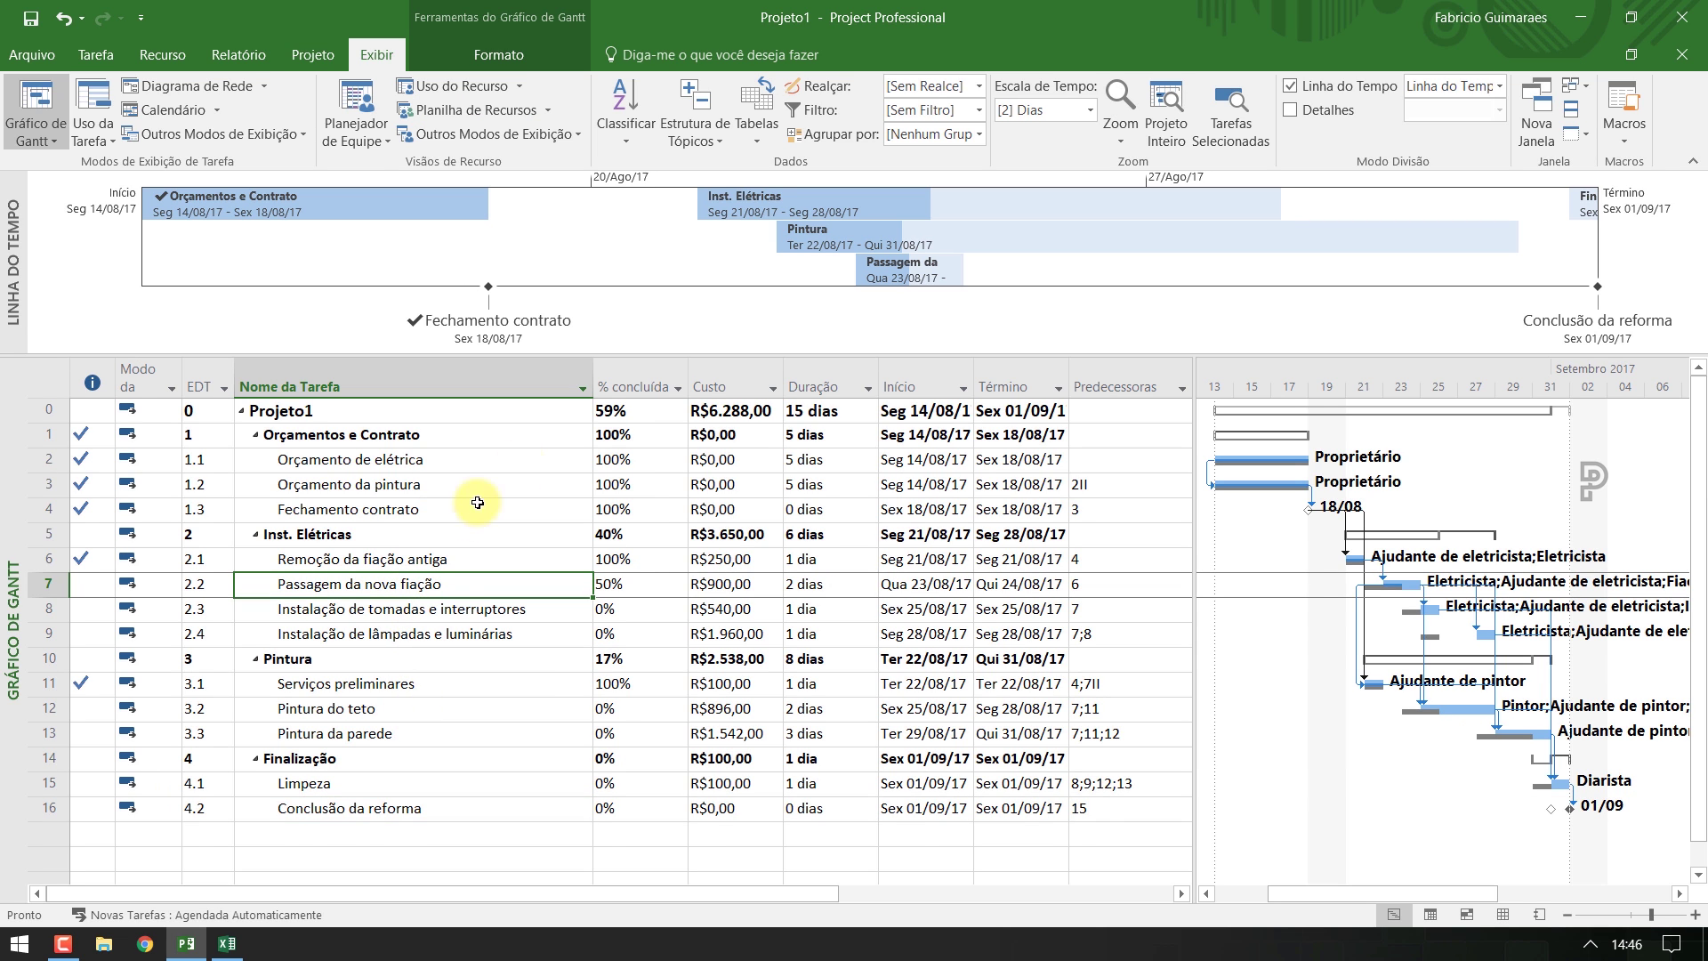
pyautogui.click(898, 263)
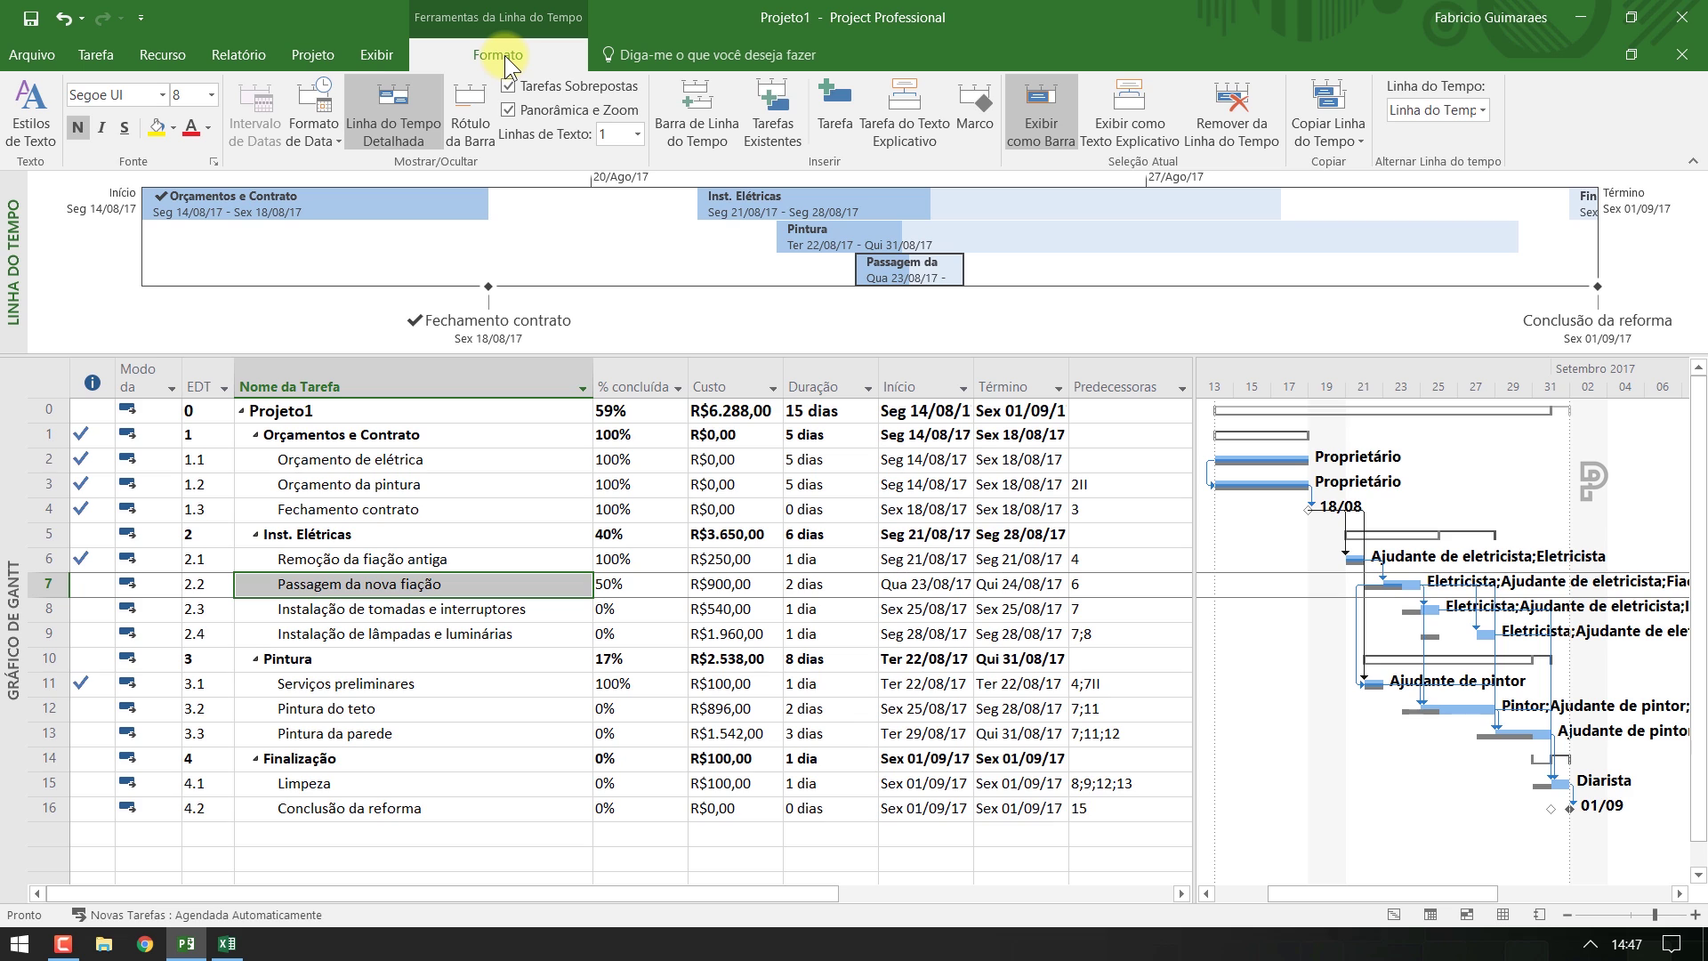
pyautogui.click(1137, 132)
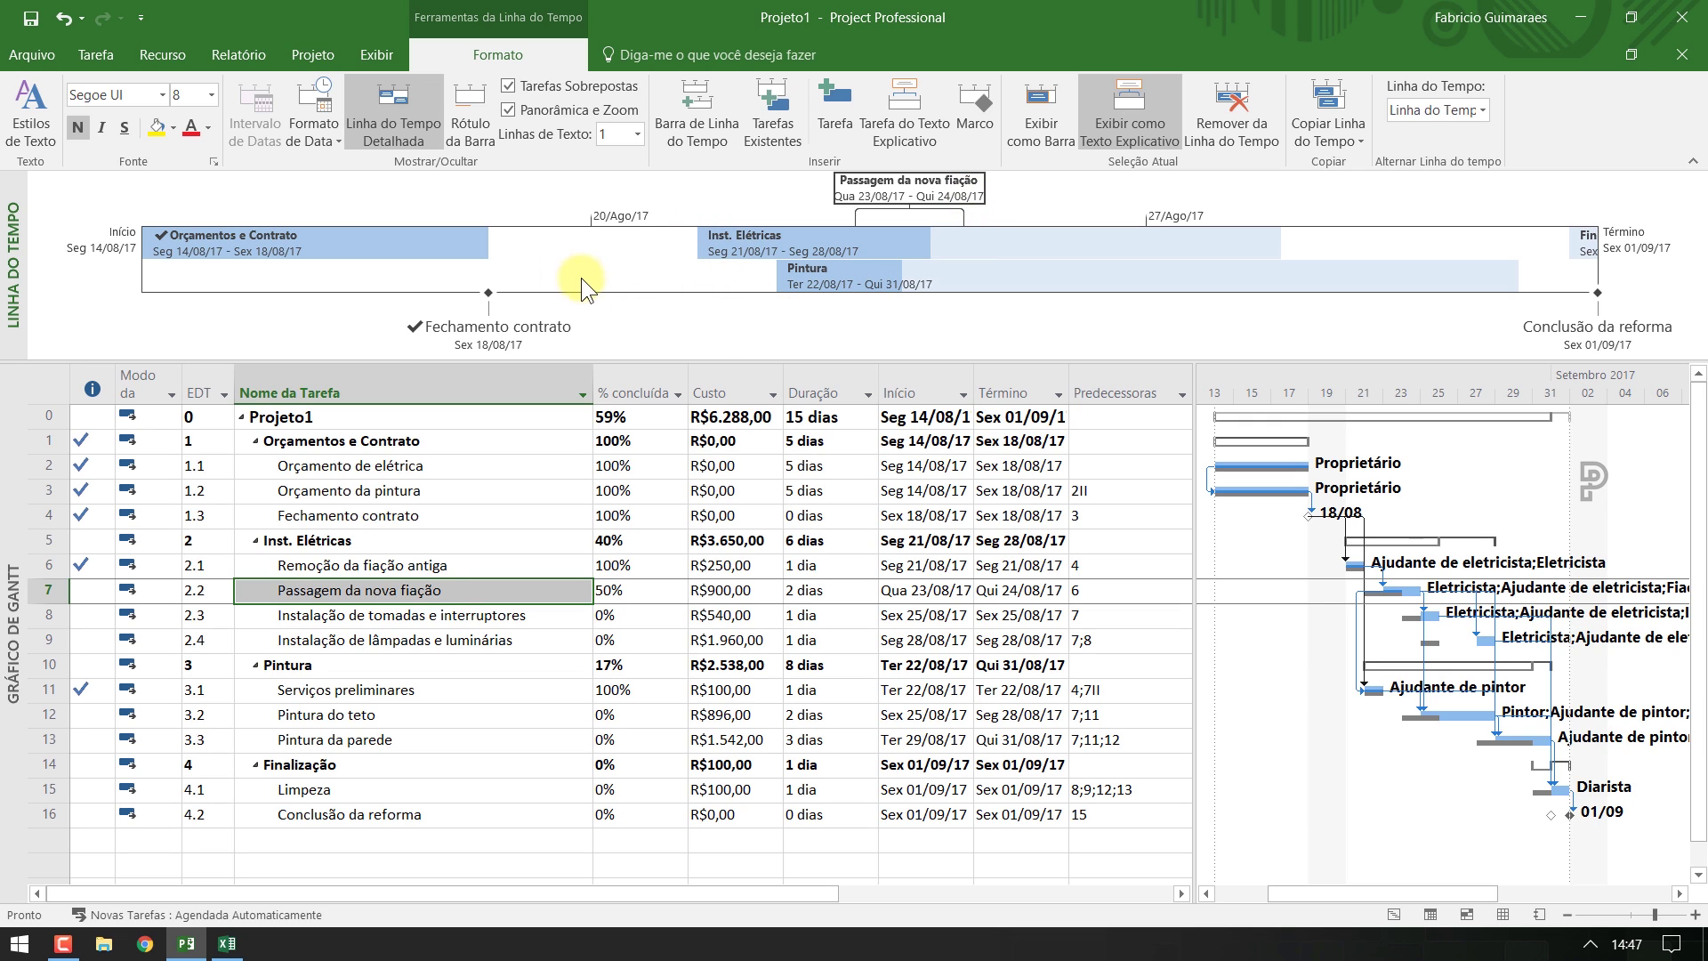
# Look at the available options for copying the timeline, and close them without copying
pyautogui.moveTo(424, 233)
pyautogui.moveTo(866, 242)
pyautogui.moveTo(977, 281)
pyautogui.click(1331, 132)
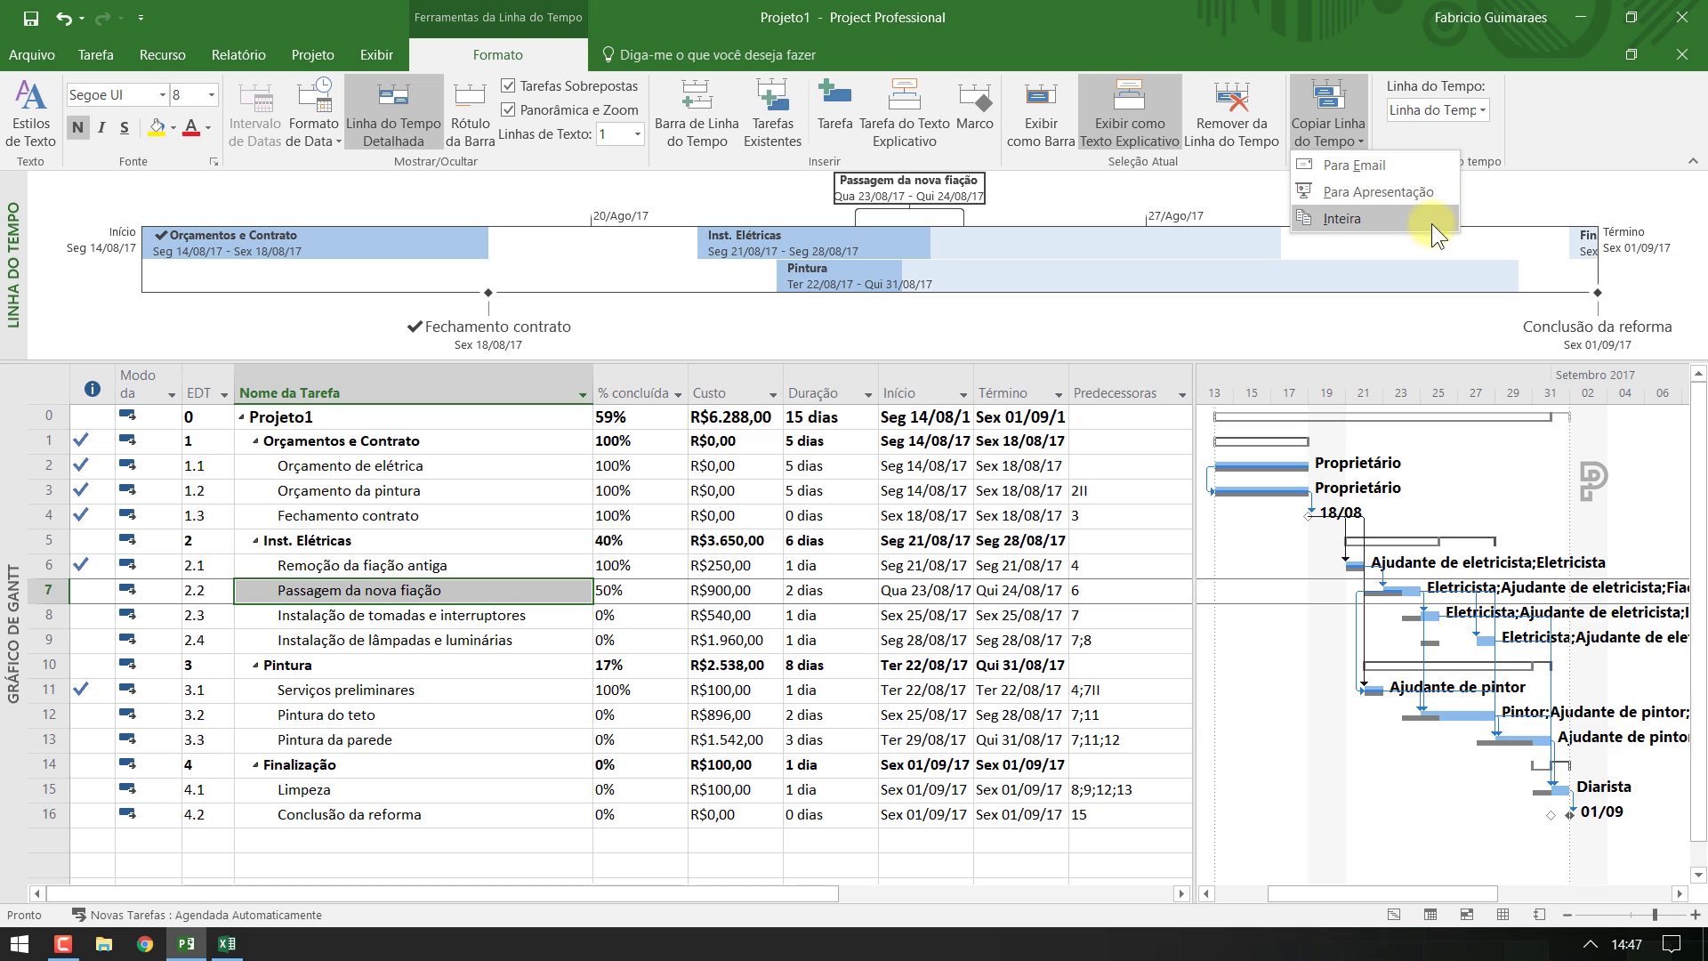
pyautogui.click(1404, 331)
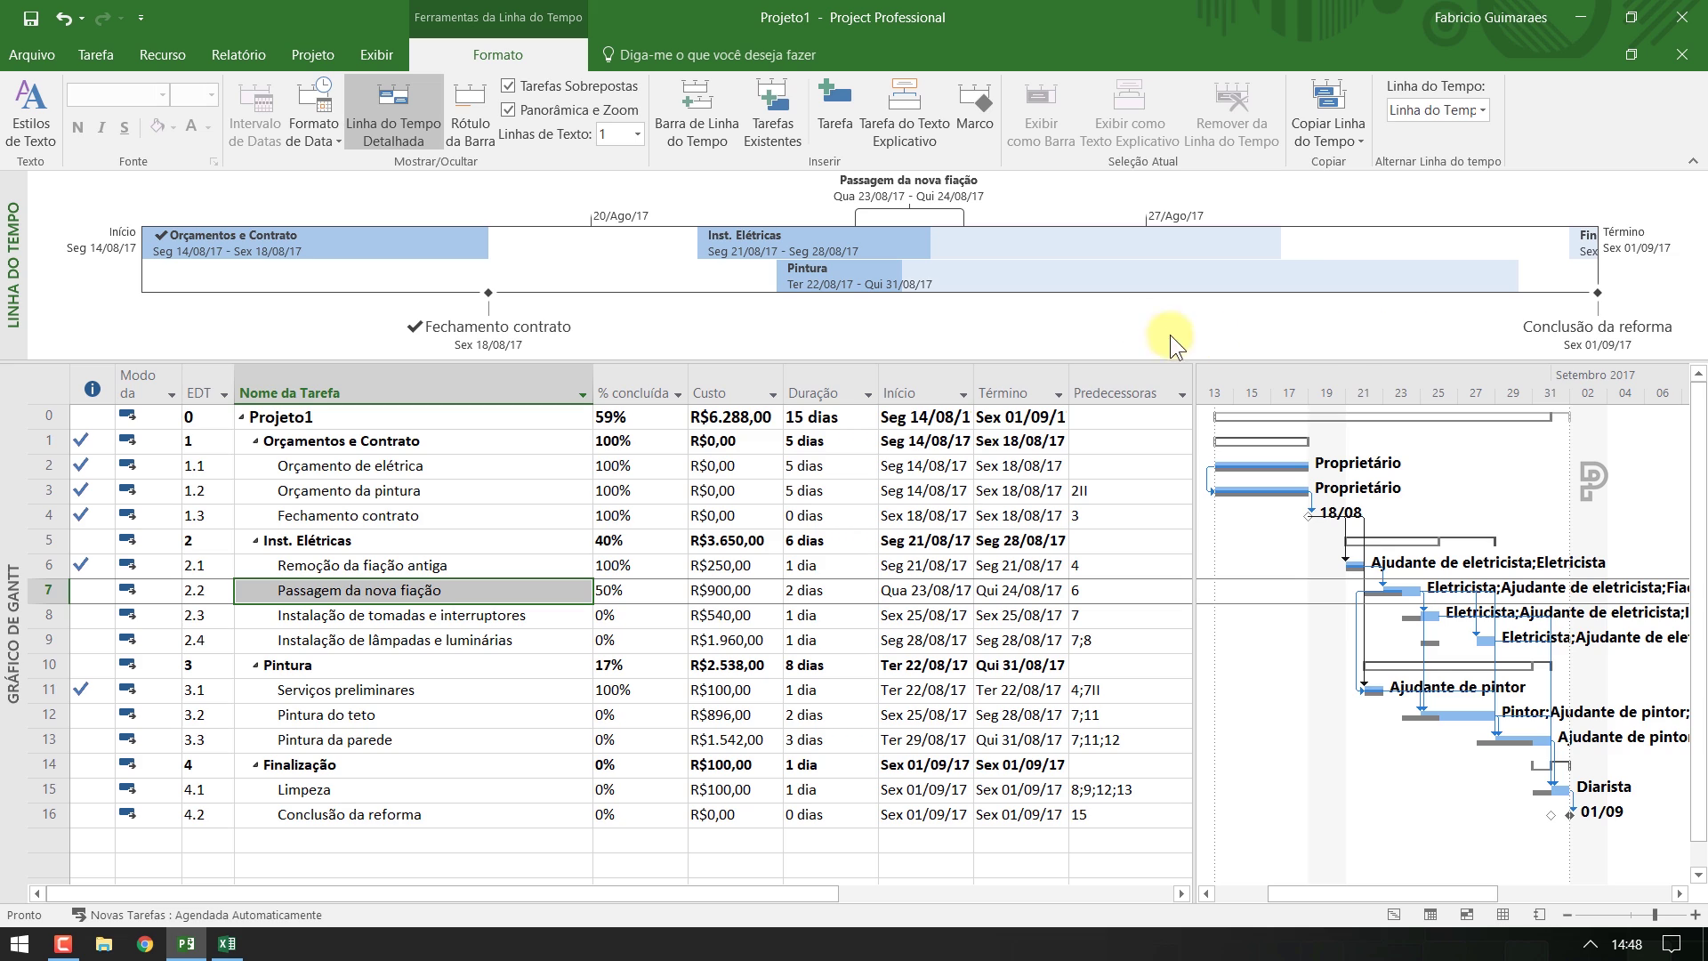
# Fill the Inst. Elétricas bar on the timeline with green, and hide the timeline from the view
pyautogui.click(1054, 243)
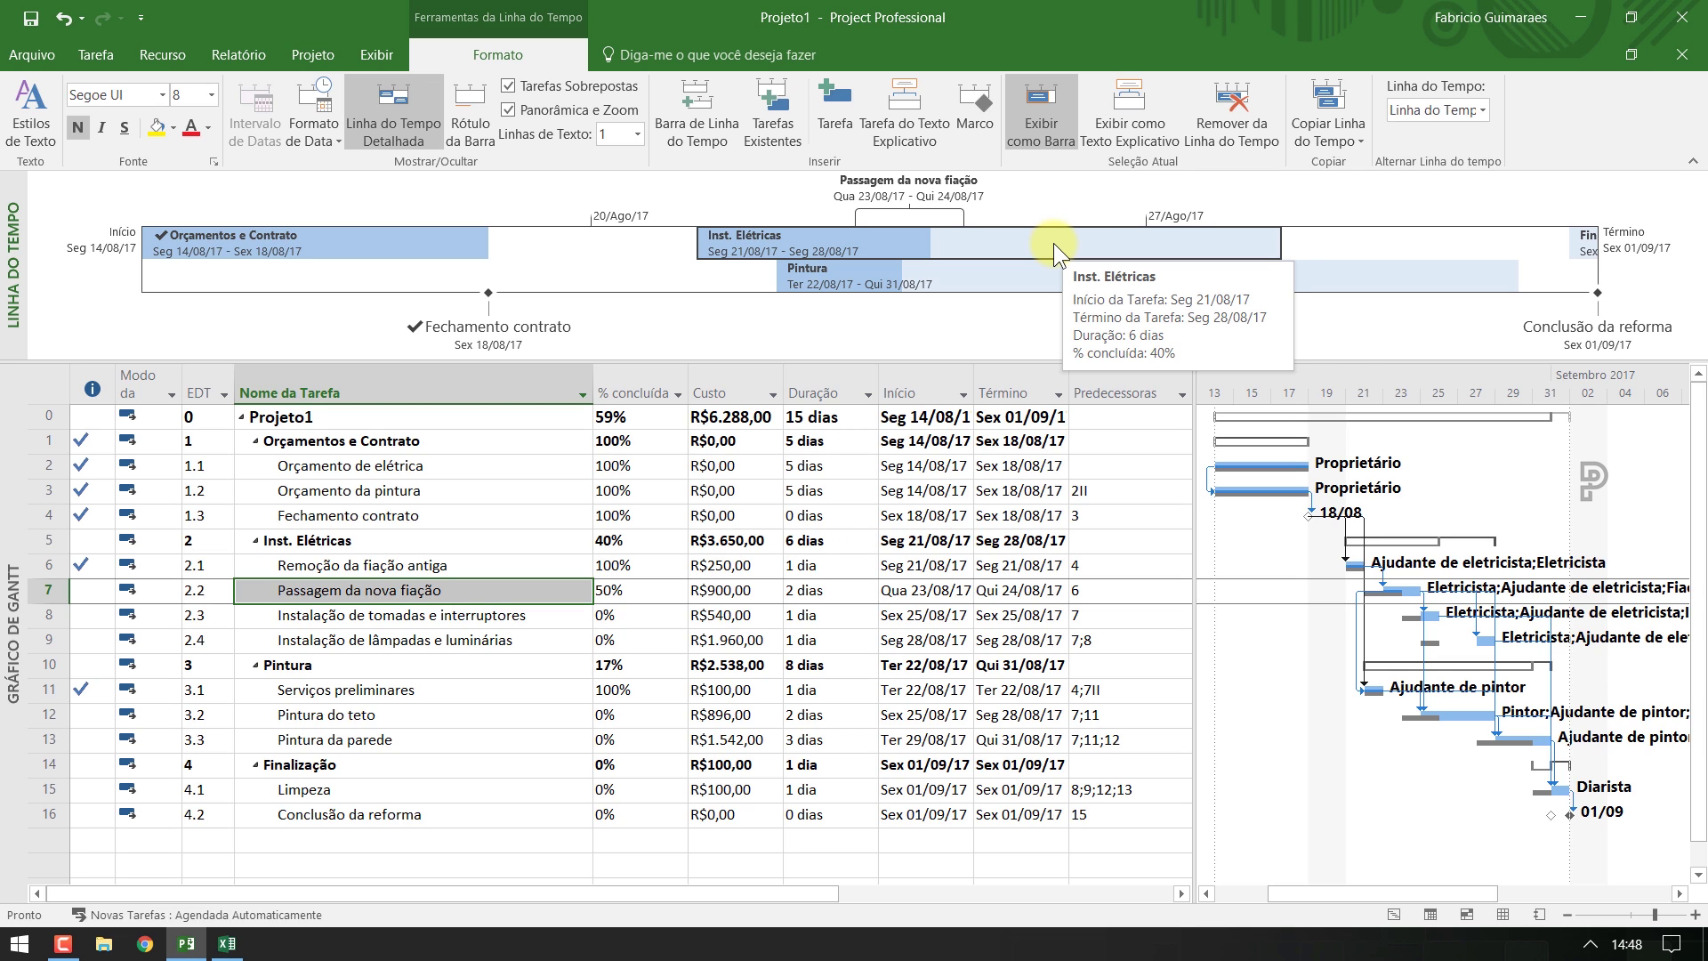
pyautogui.click(172, 128)
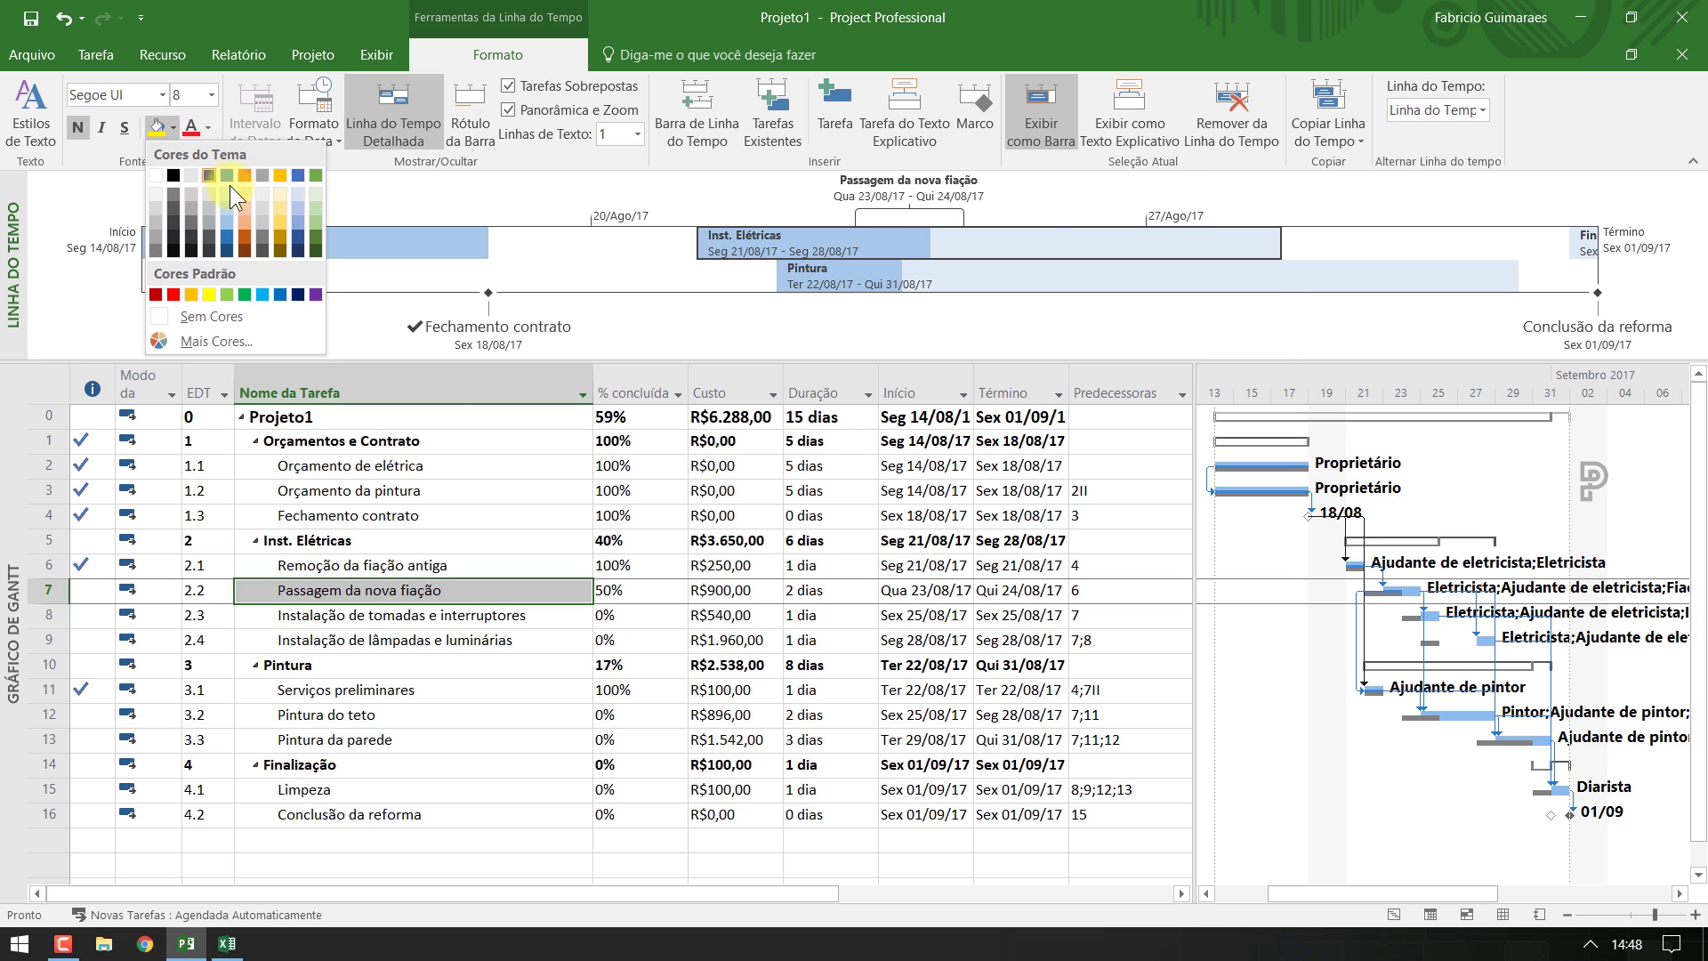
pyautogui.click(772, 331)
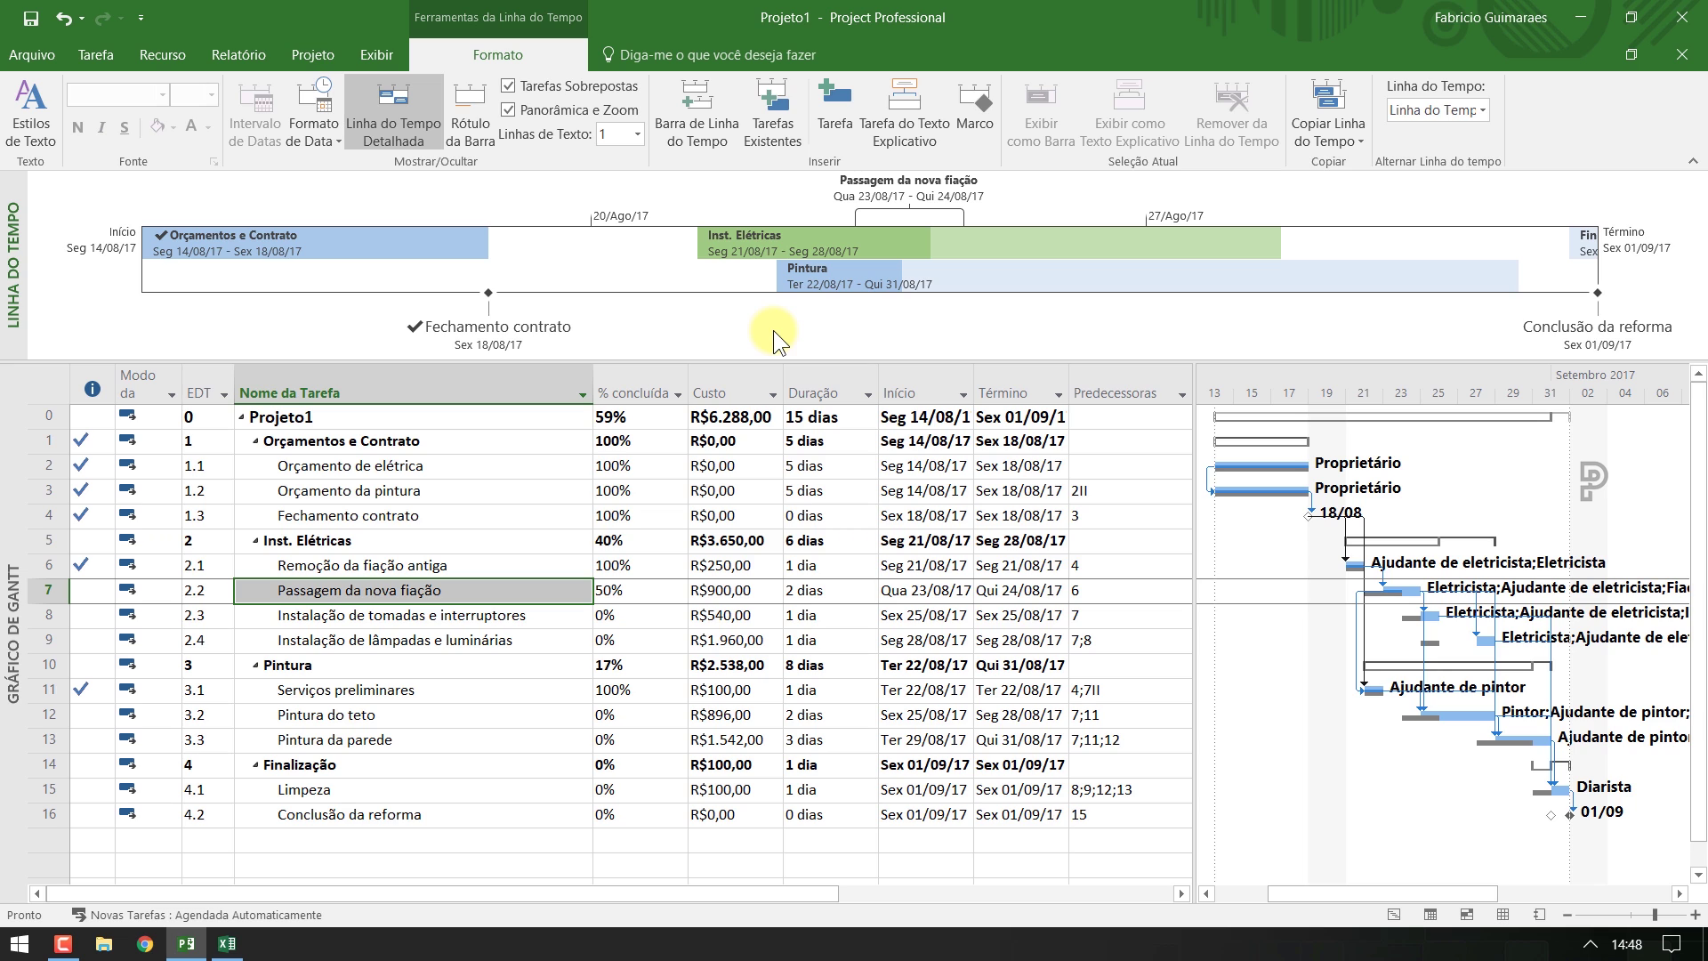
pyautogui.click(377, 56)
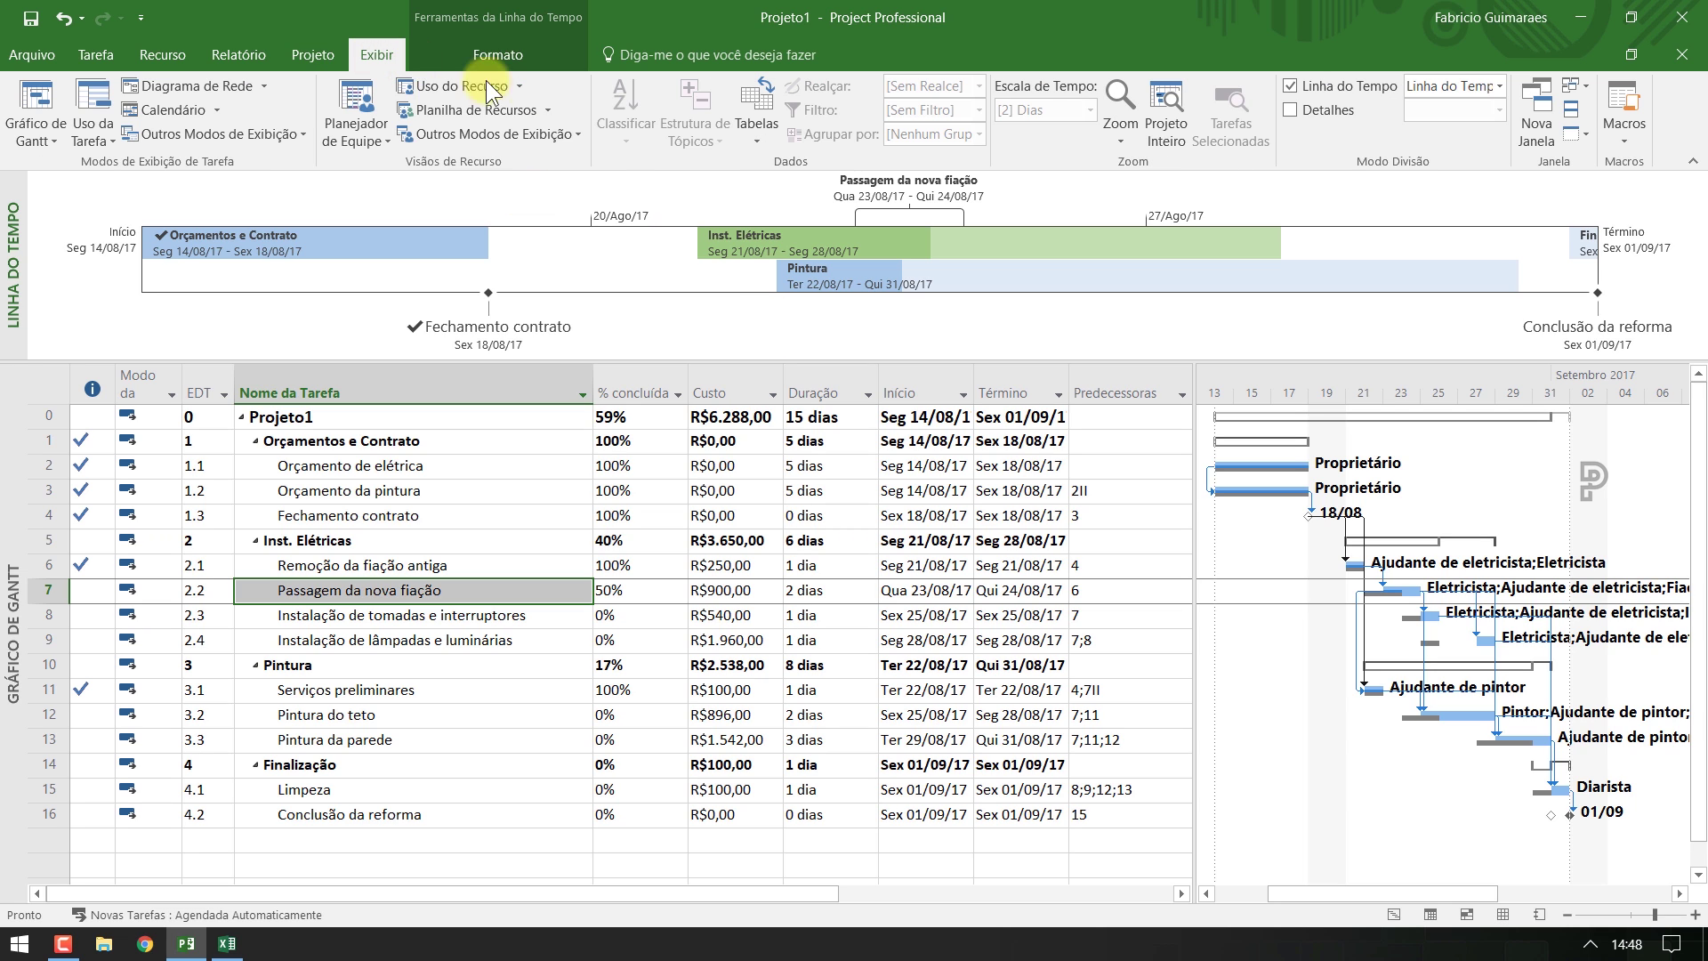
pyautogui.click(1344, 86)
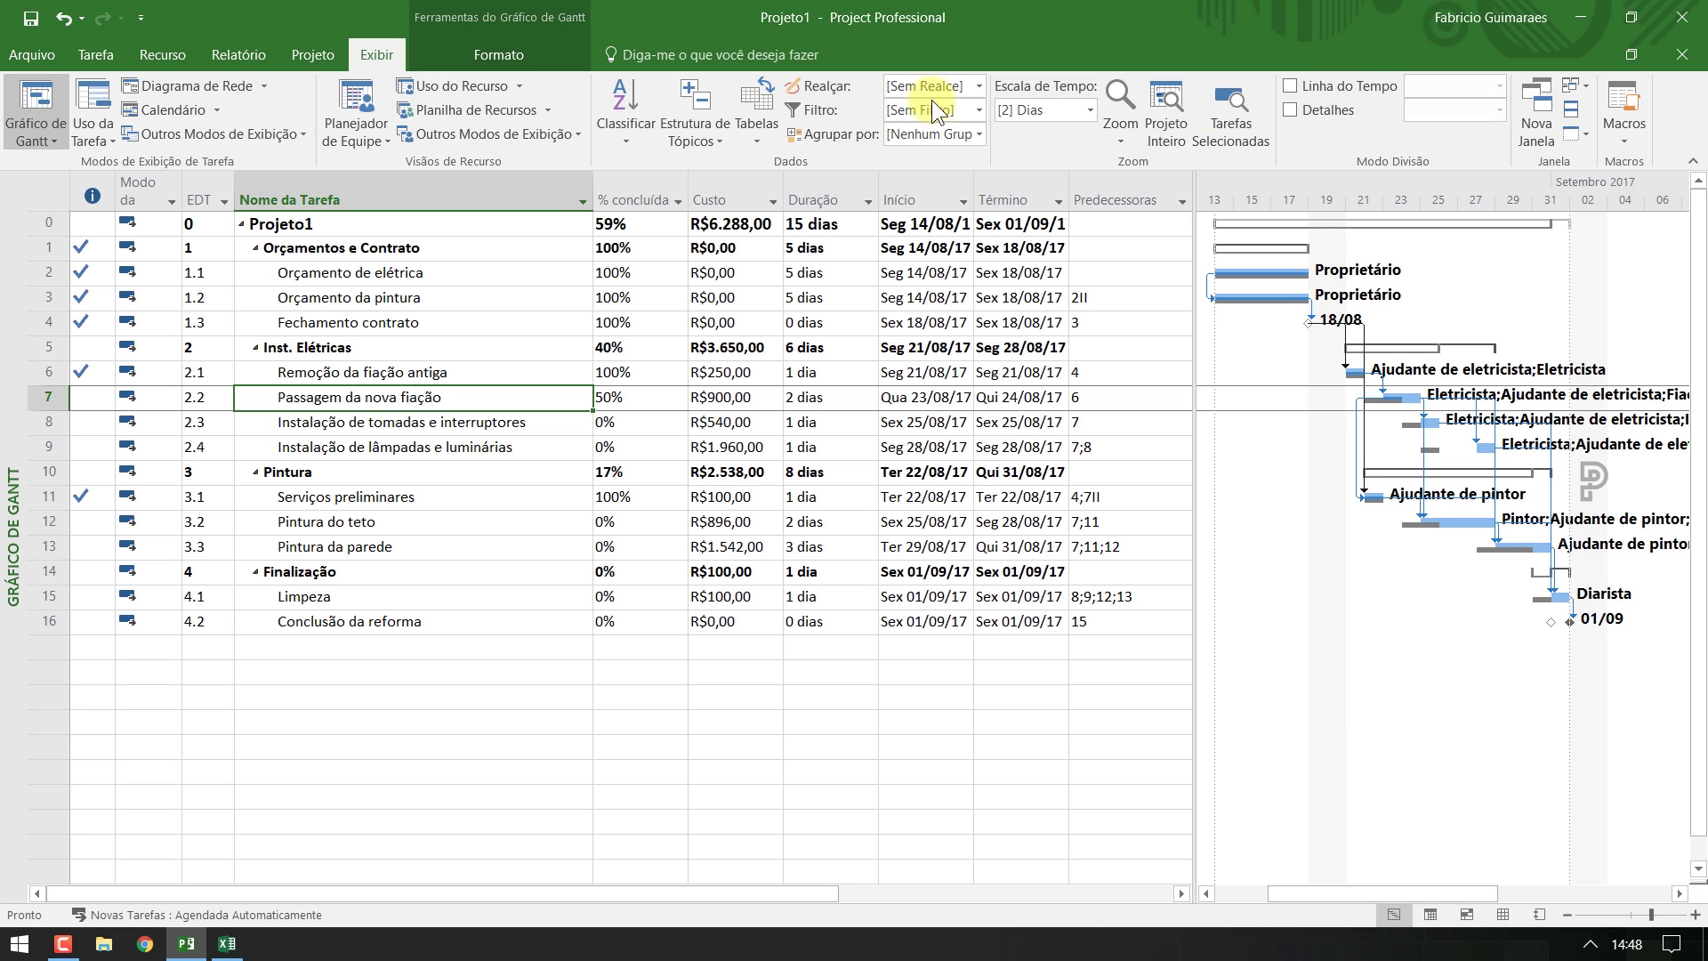
# View the Visão Geral do Projeto dashboard report
pyautogui.click(254, 47)
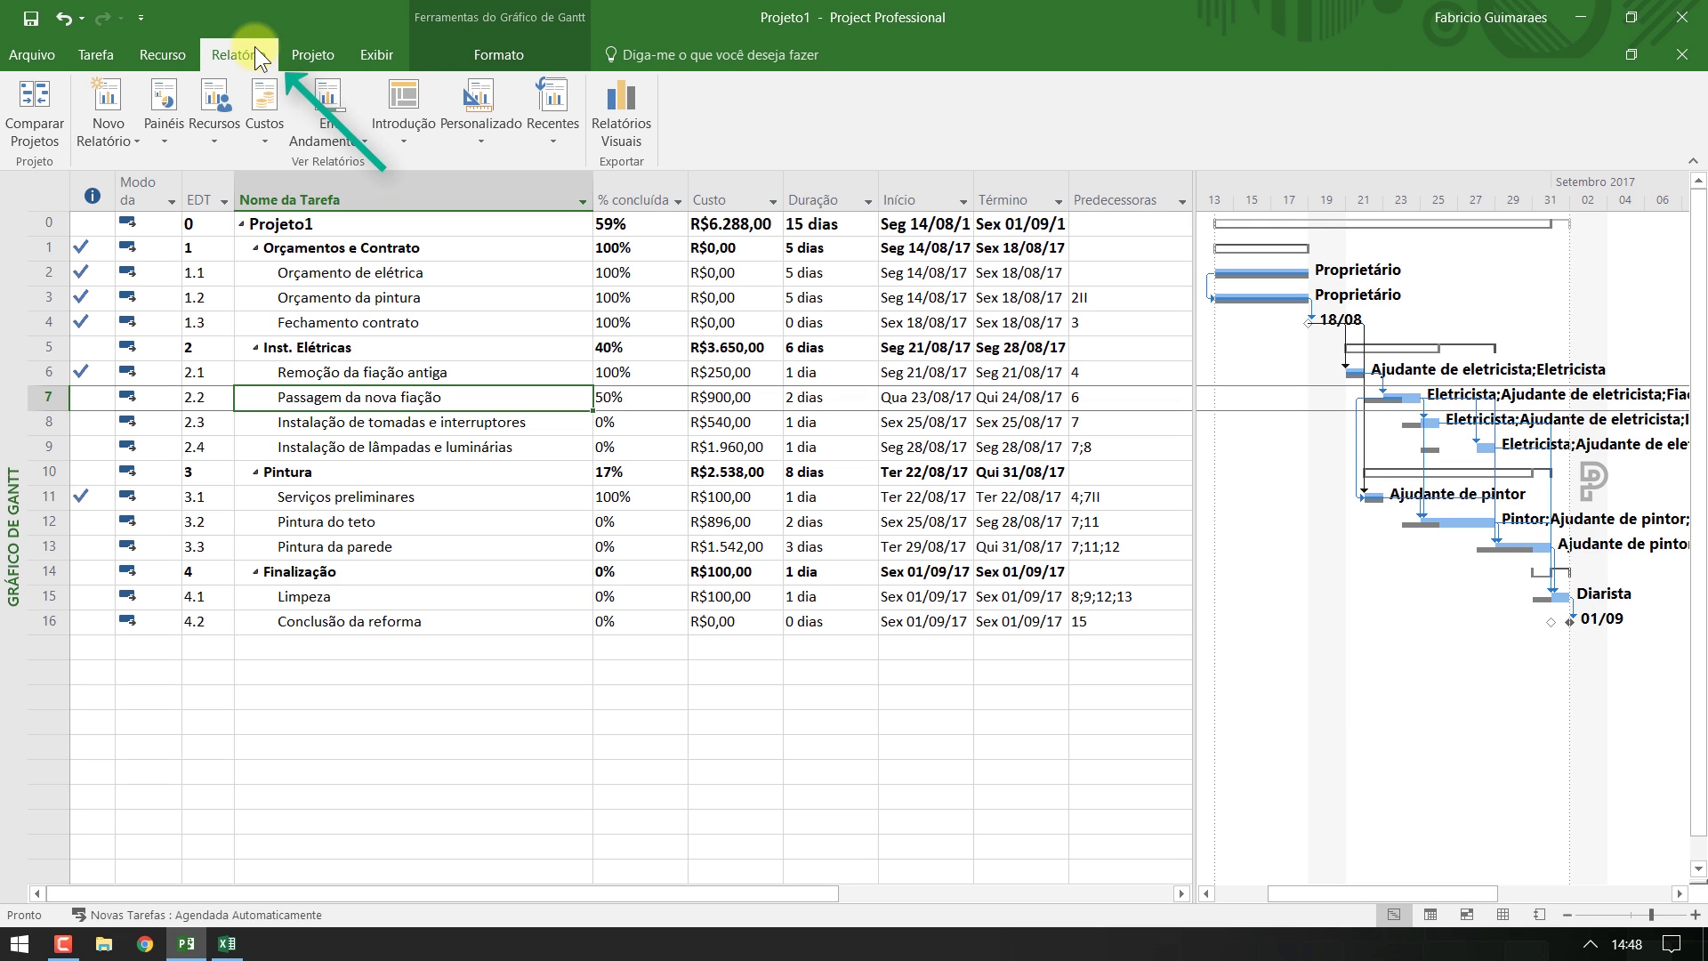
pyautogui.click(153, 120)
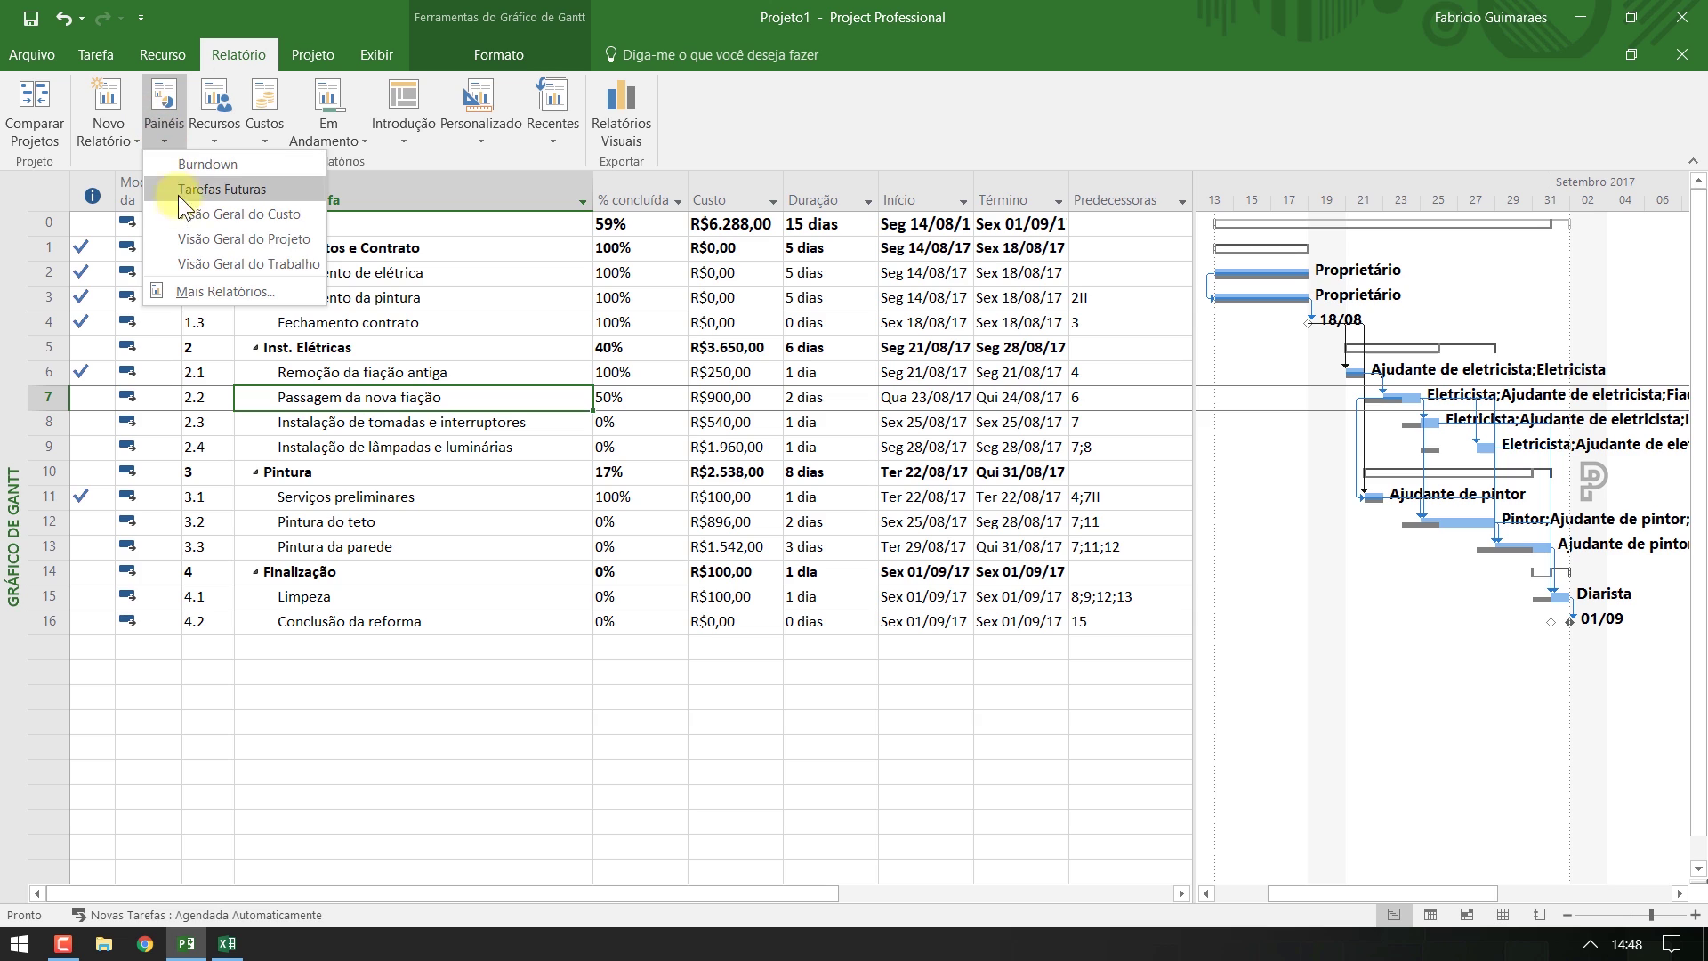
pyautogui.click(189, 238)
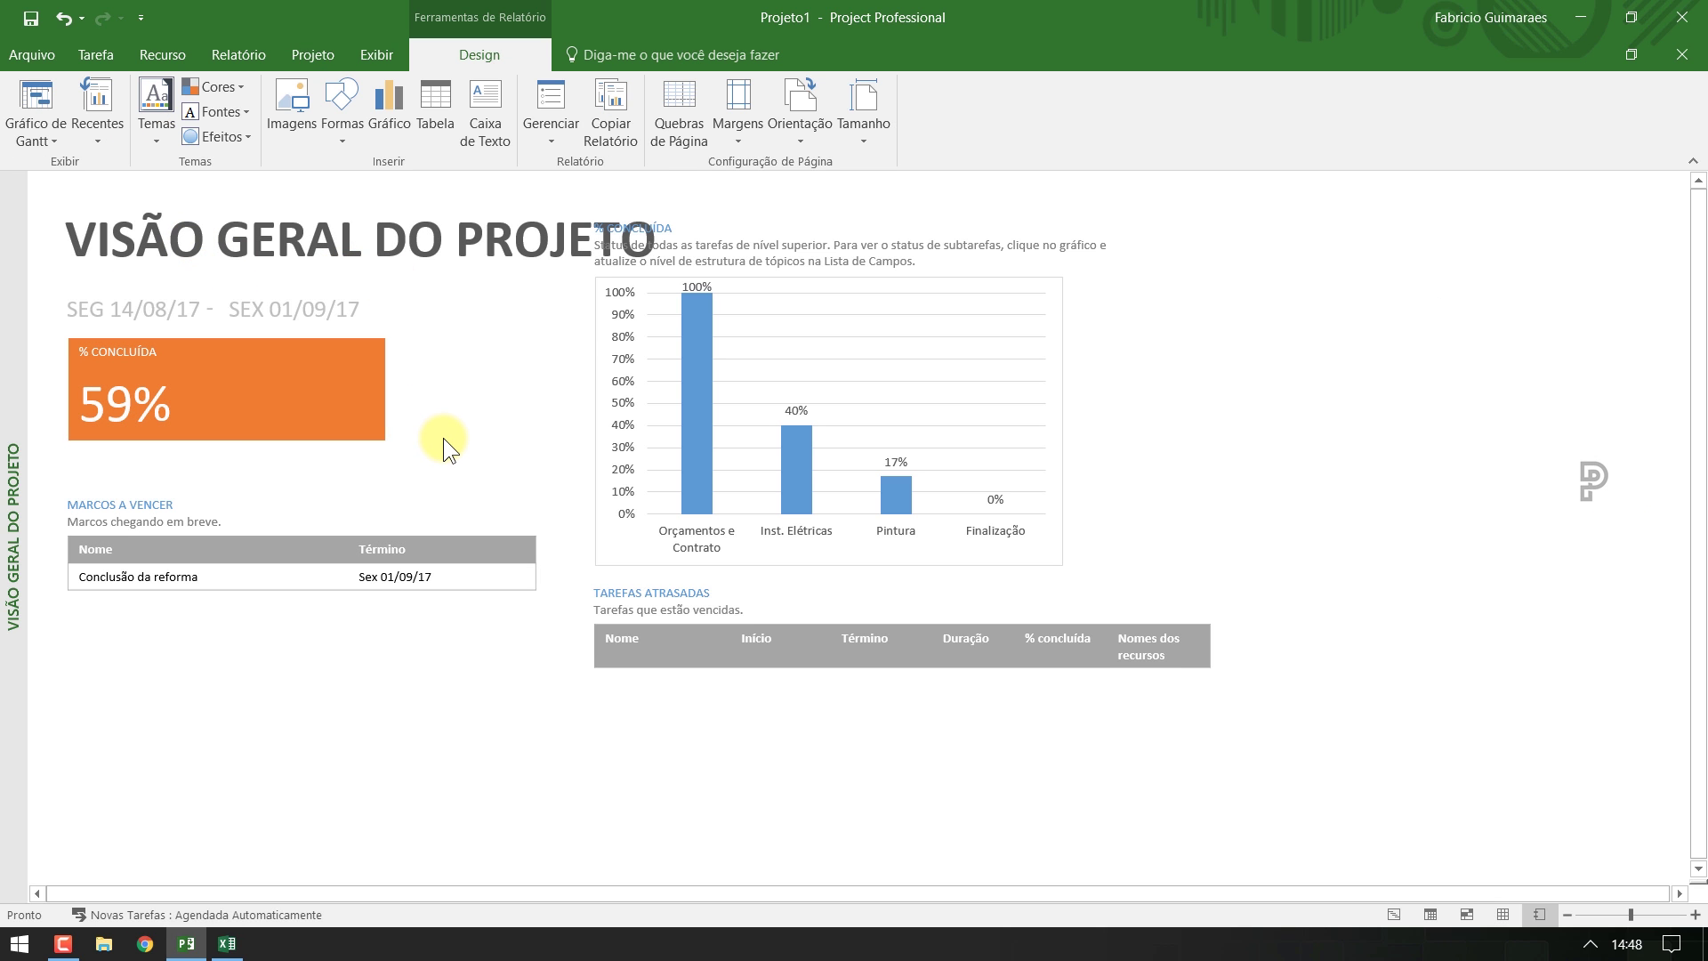
pyautogui.click(233, 396)
# Open the Visão Geral do Custo dashboard report and review its cost figures and charts
pyautogui.click(241, 46)
pyautogui.click(168, 115)
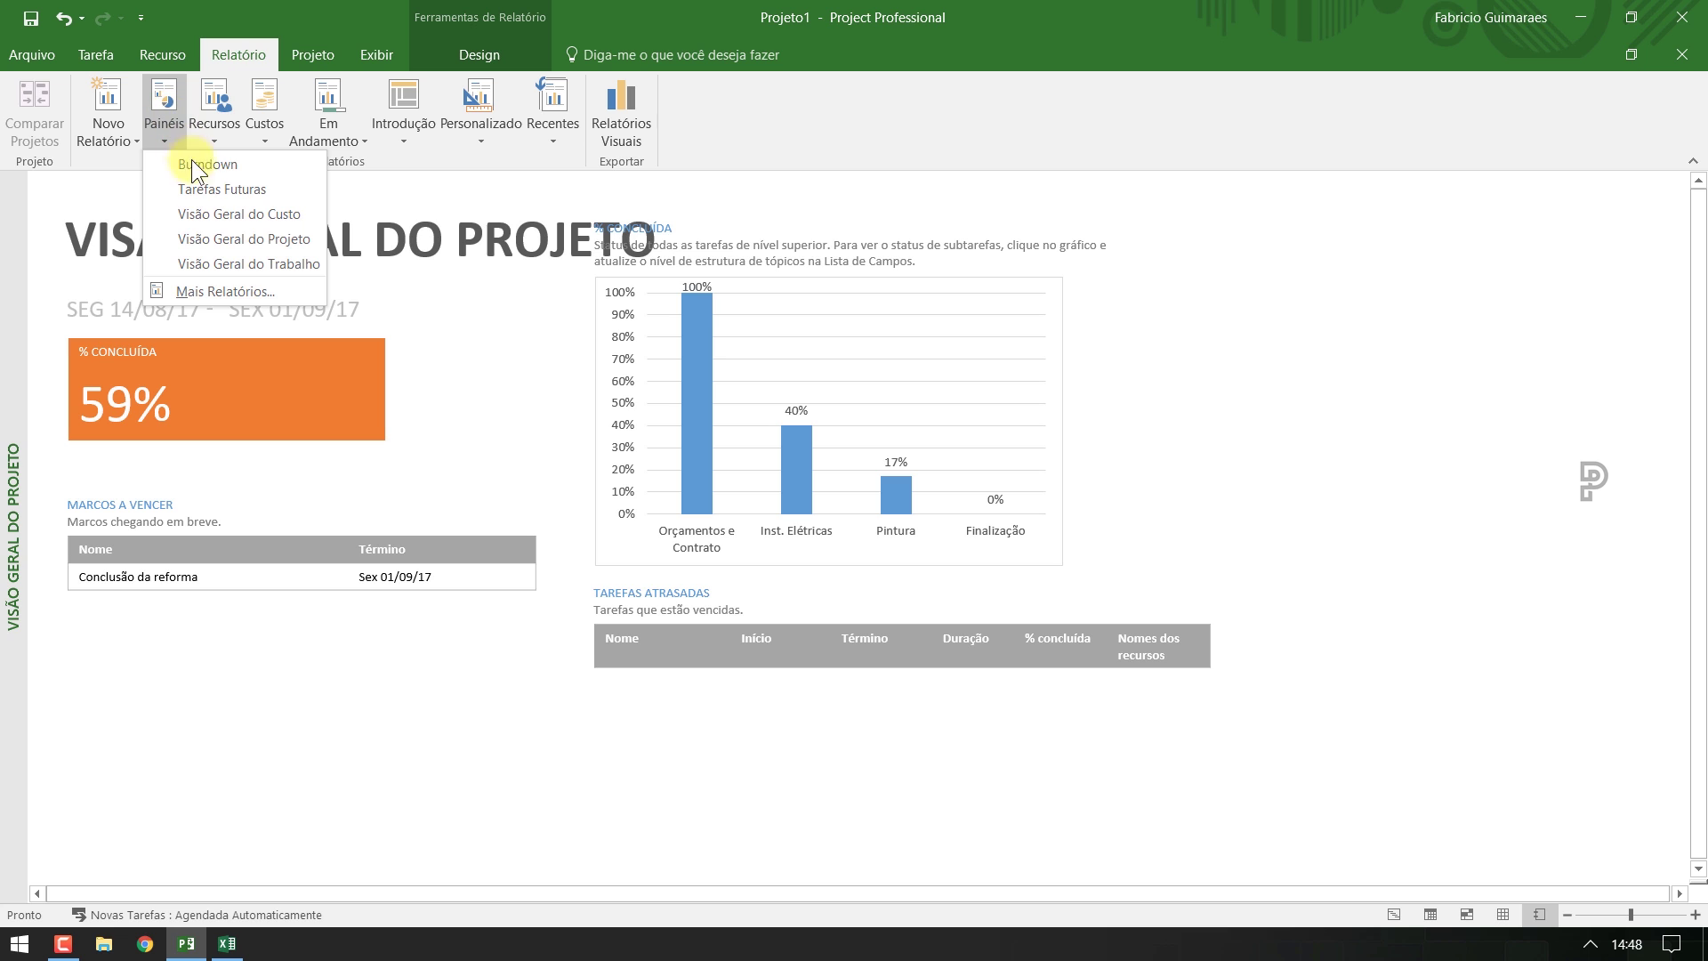
pyautogui.click(207, 213)
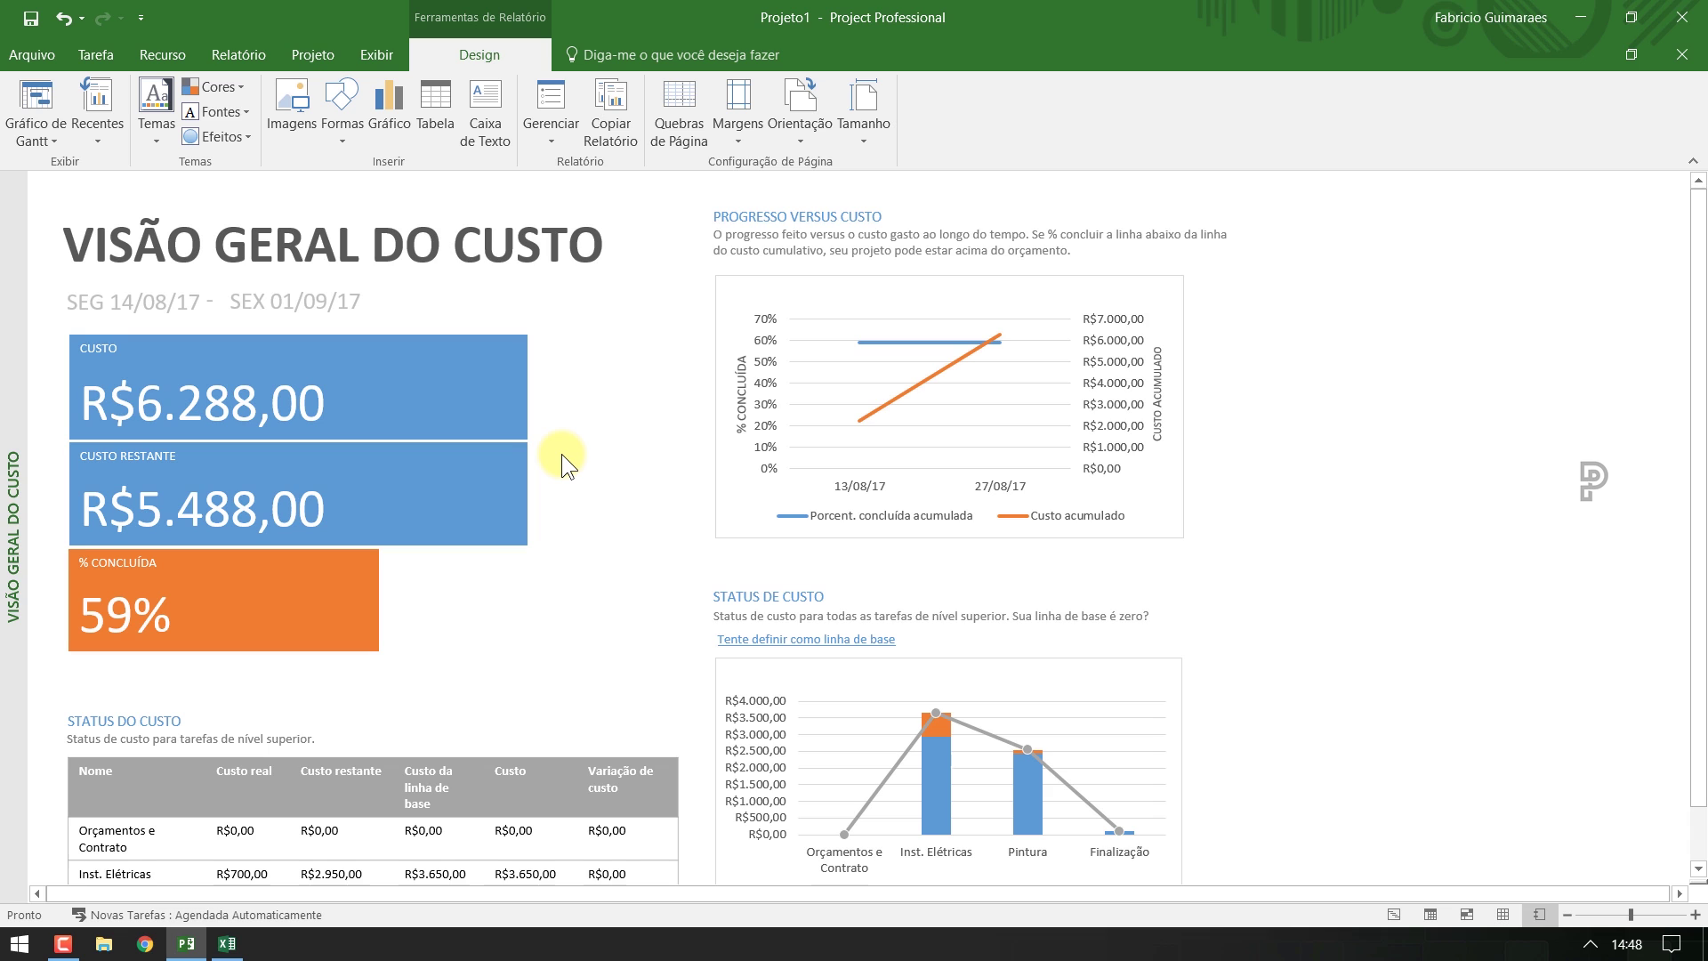
pyautogui.scroll(-1, 563, 454)
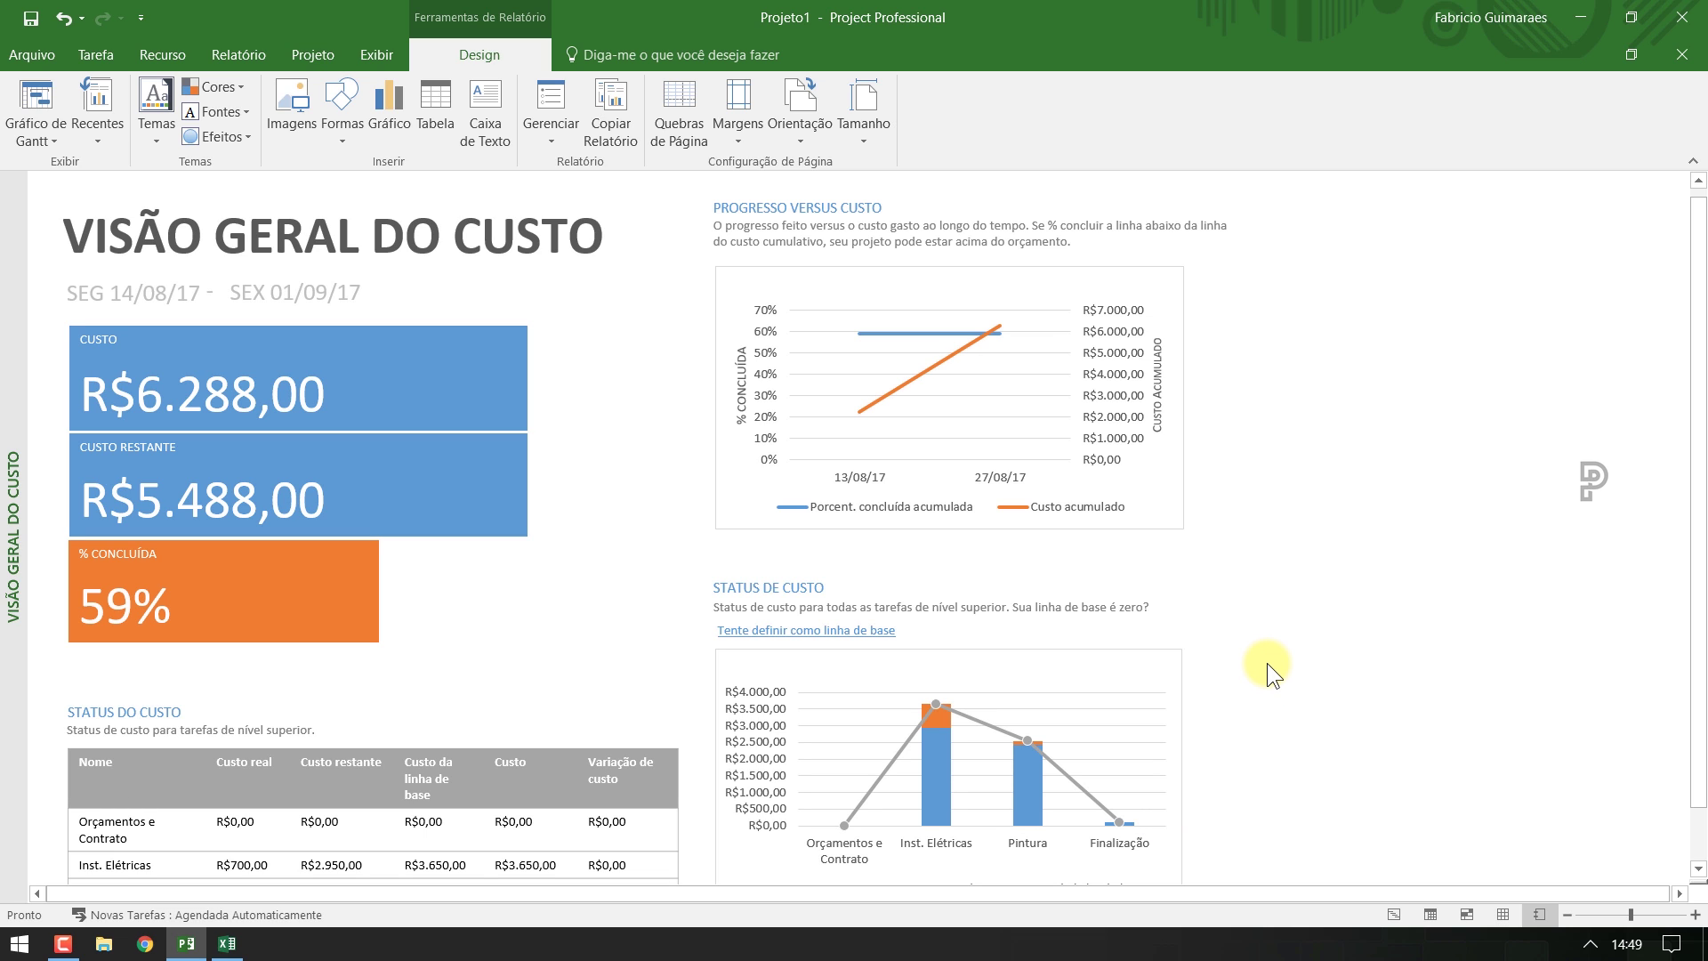
pyautogui.click(237, 49)
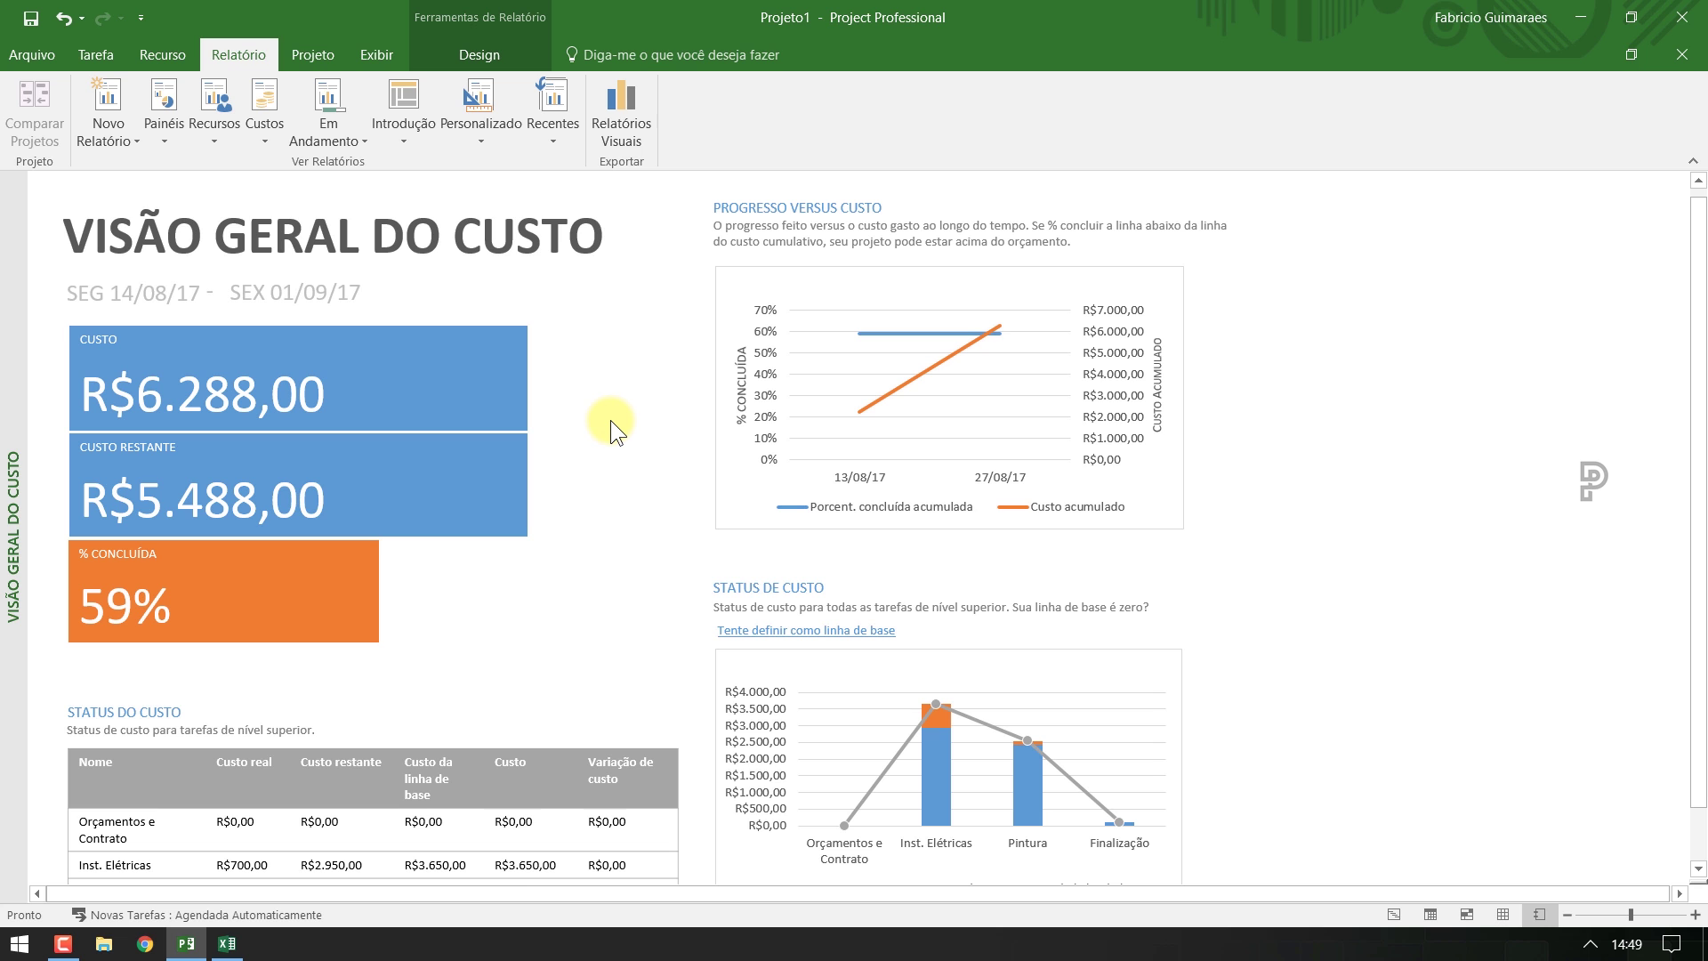
# Return to the Gantt chart and preview its printout with multiple pages side by side, without printing
pyautogui.click(98, 55)
pyautogui.click(51, 89)
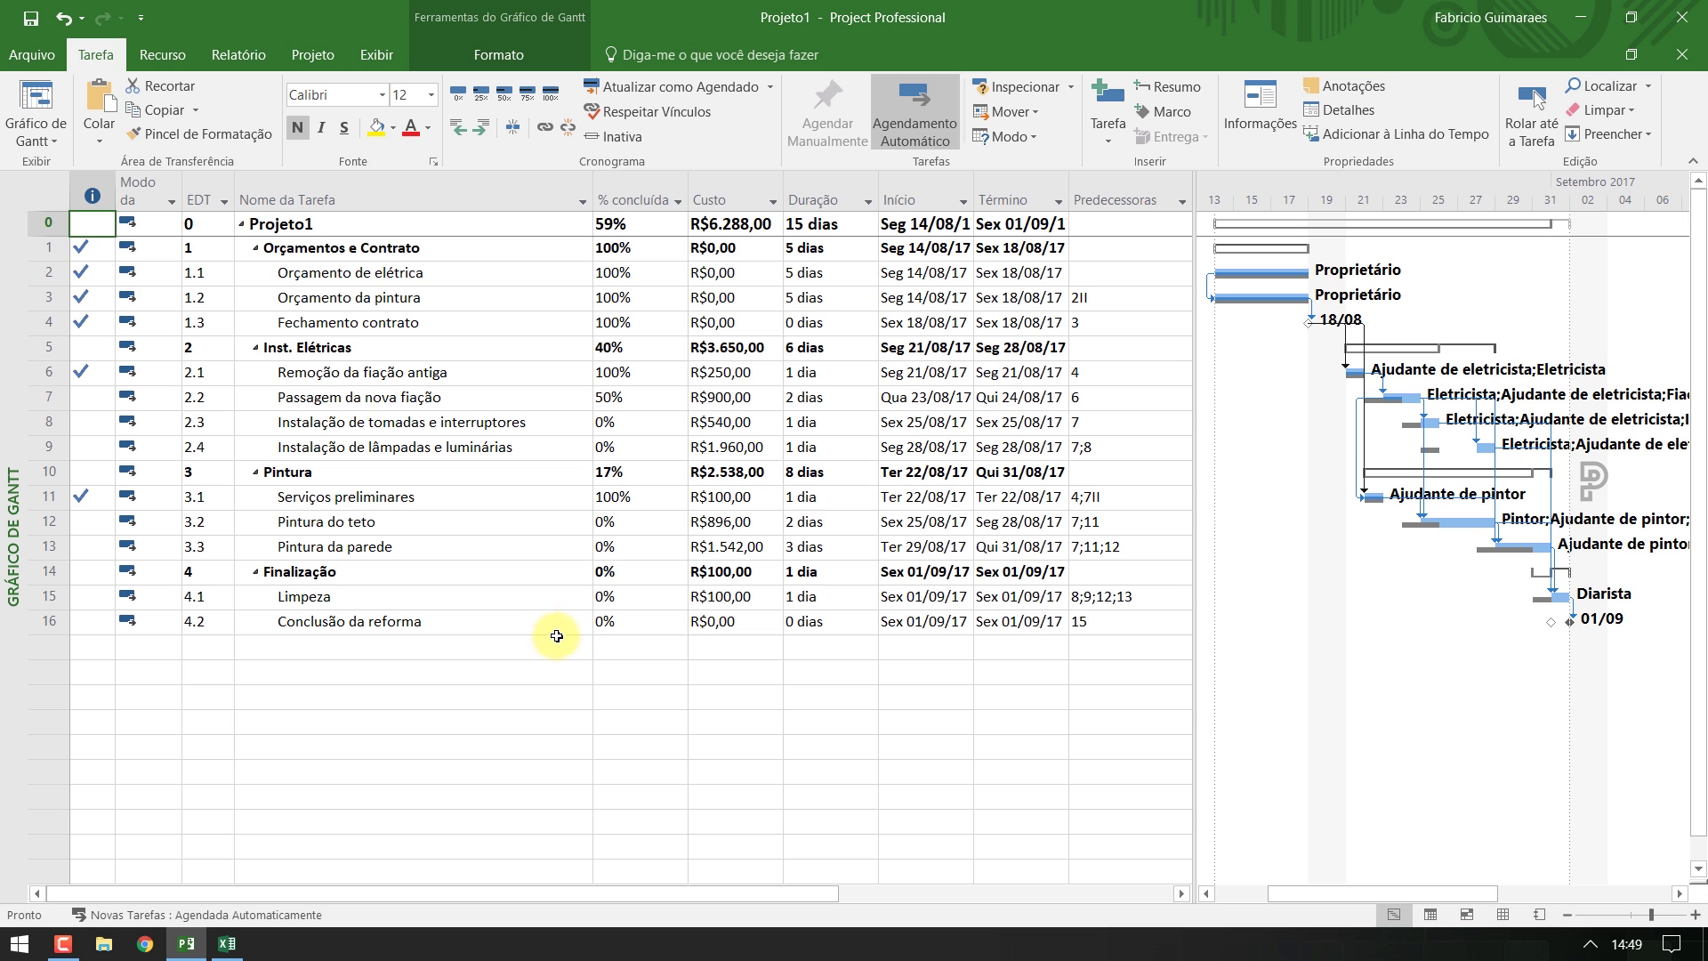
pyautogui.click(35, 54)
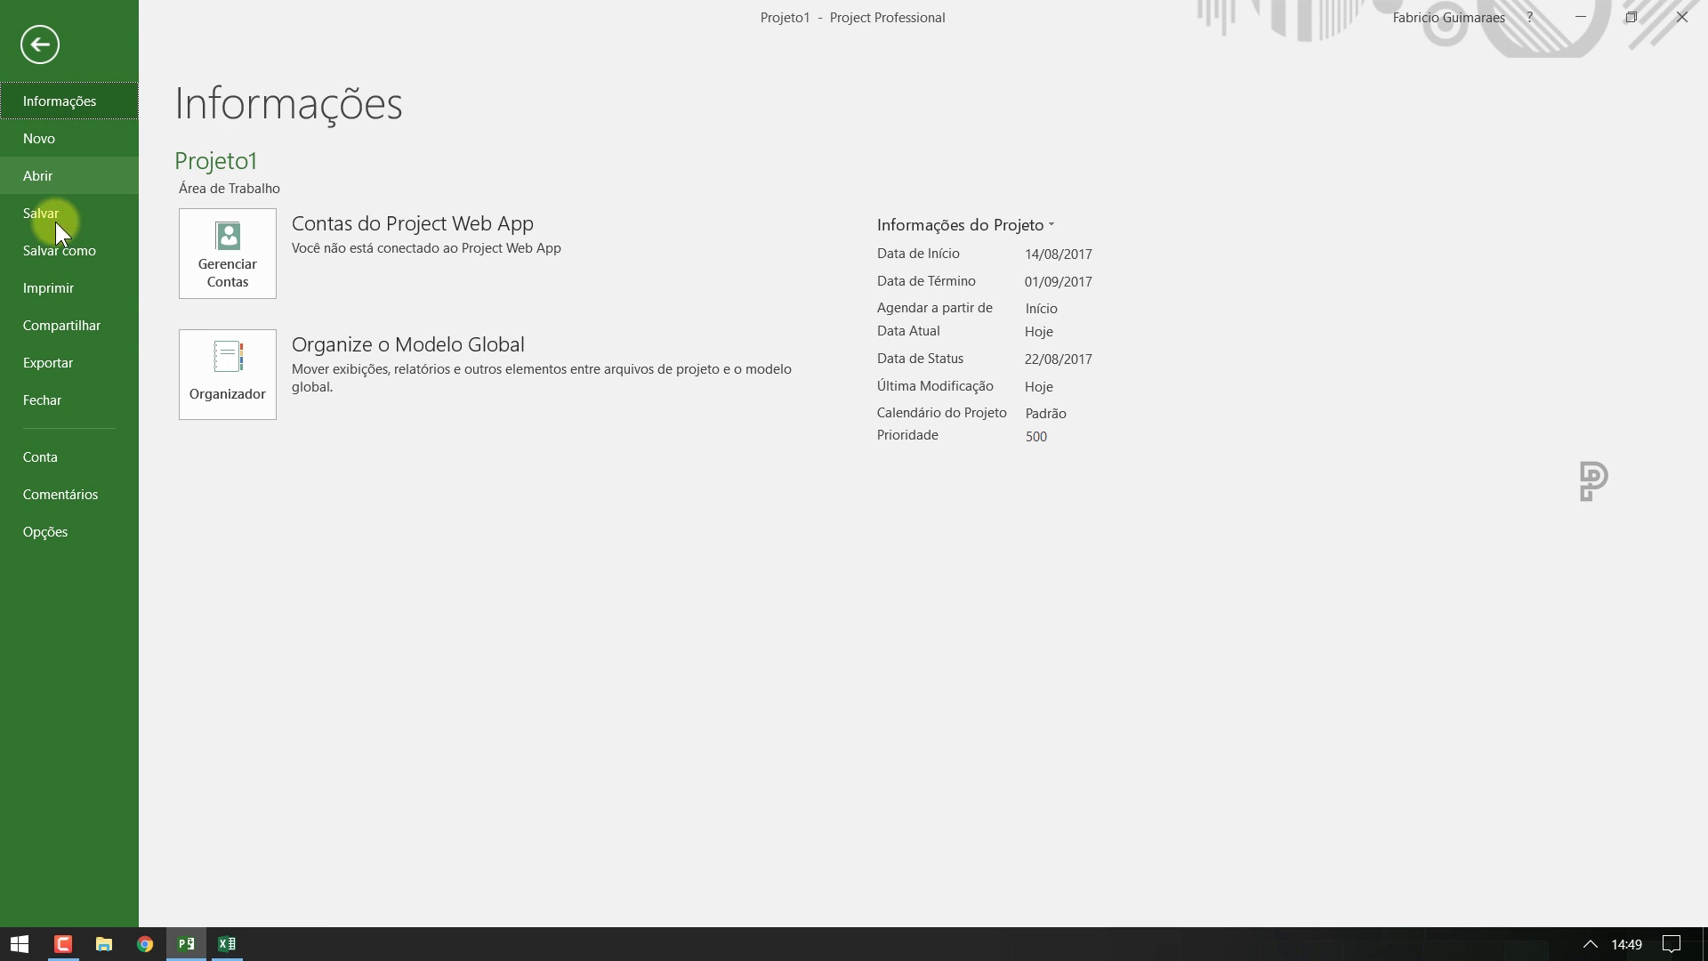
pyautogui.click(53, 288)
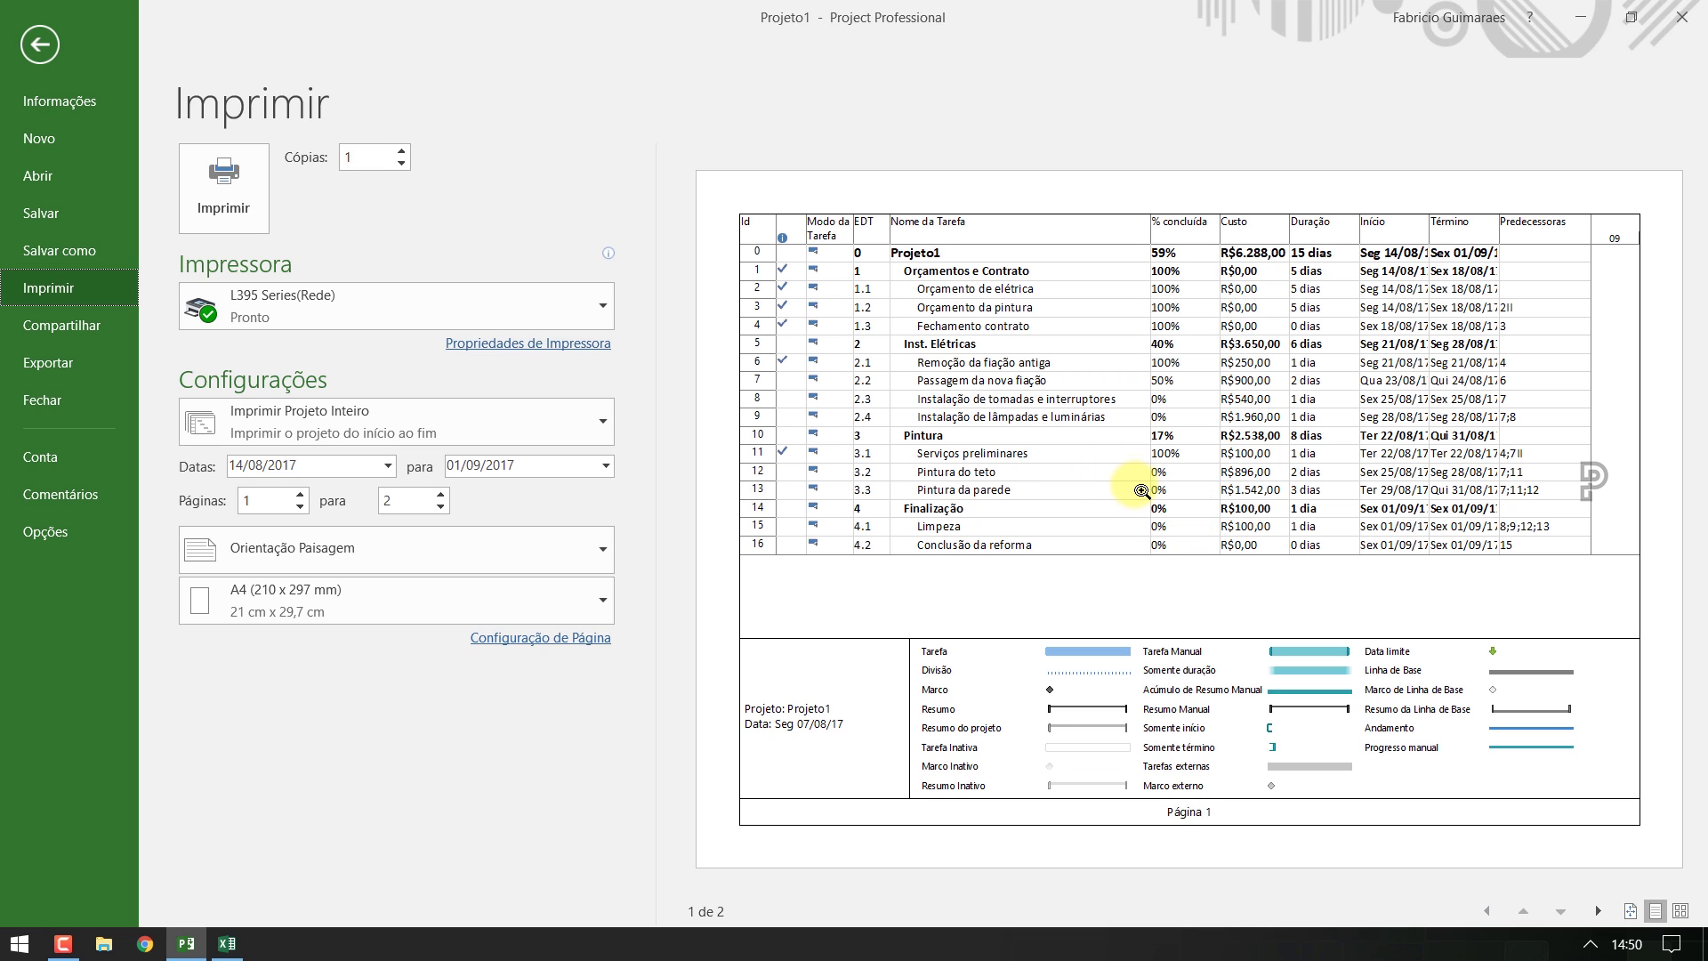
pyautogui.click(1681, 911)
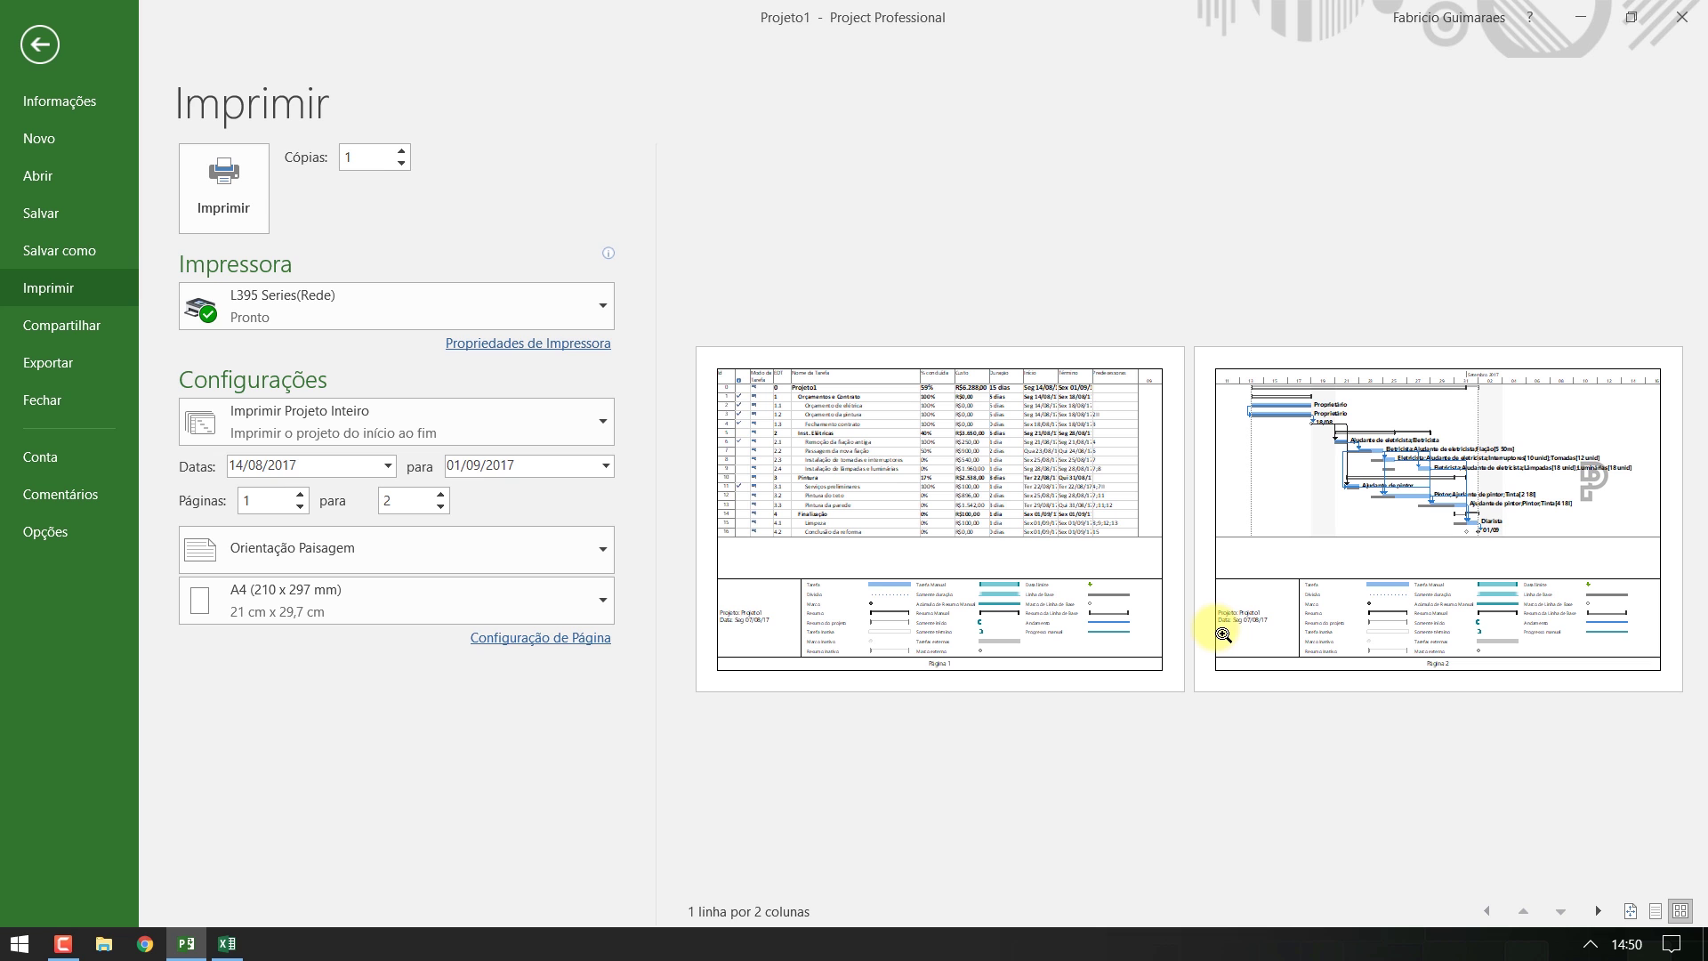
pyautogui.click(43, 43)
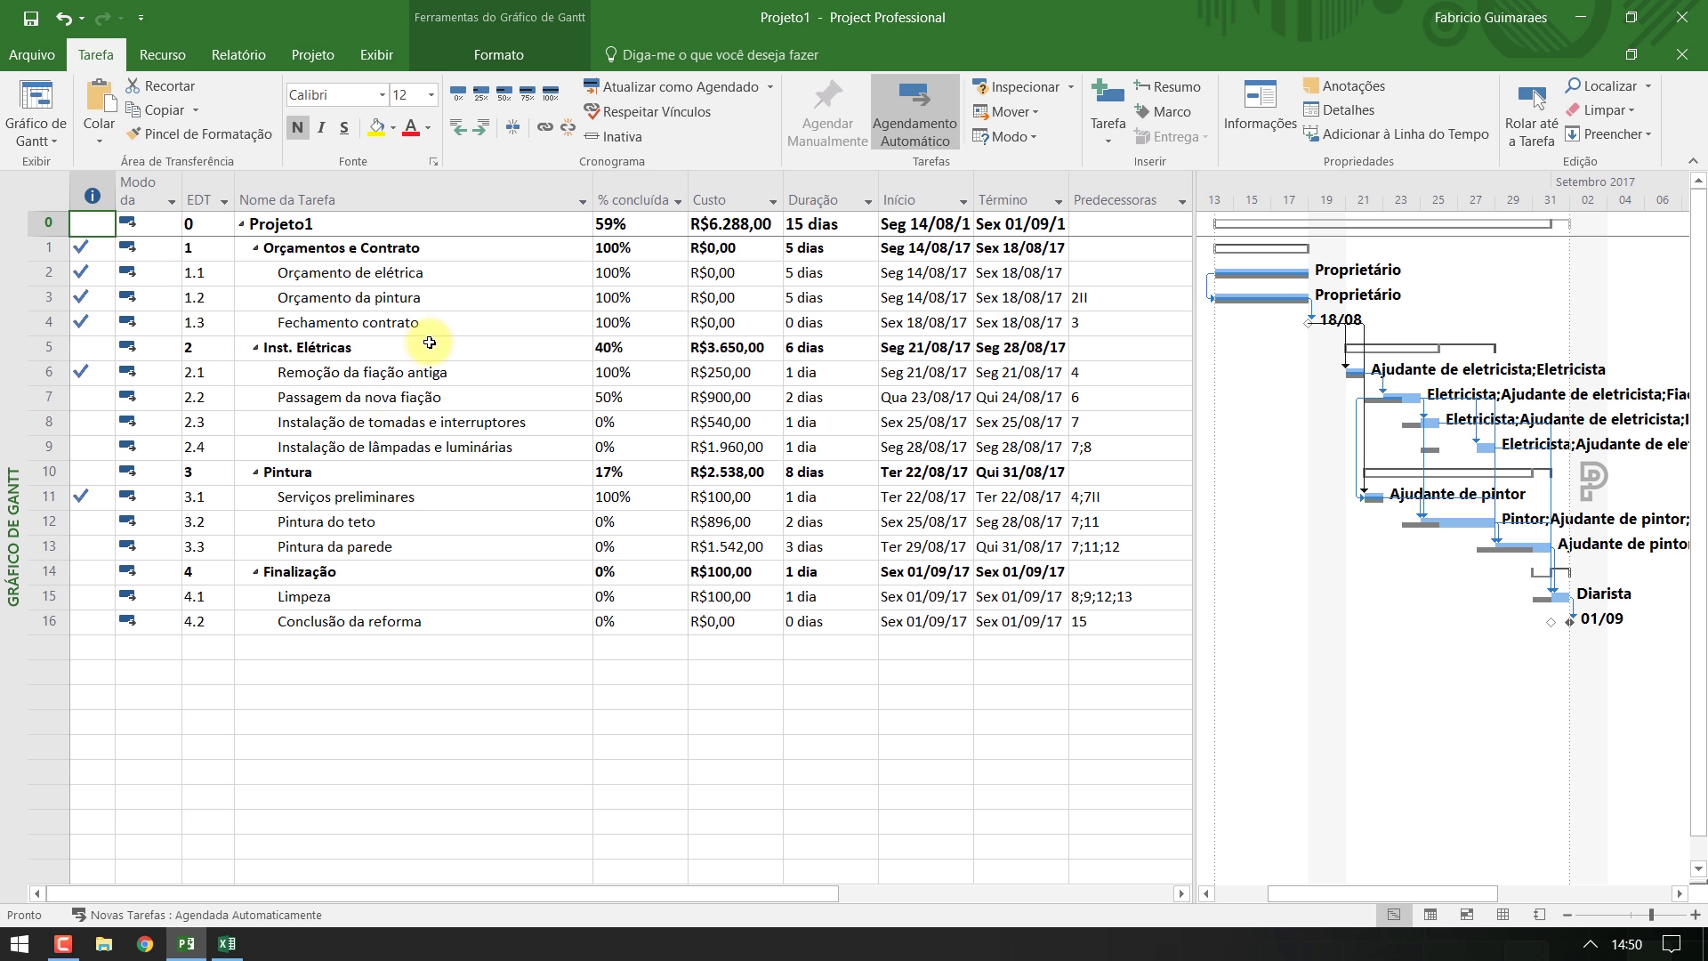
# Display the resource sheet (Planilha de Recursos) and preview its printout, without printing
pyautogui.click(408, 223)
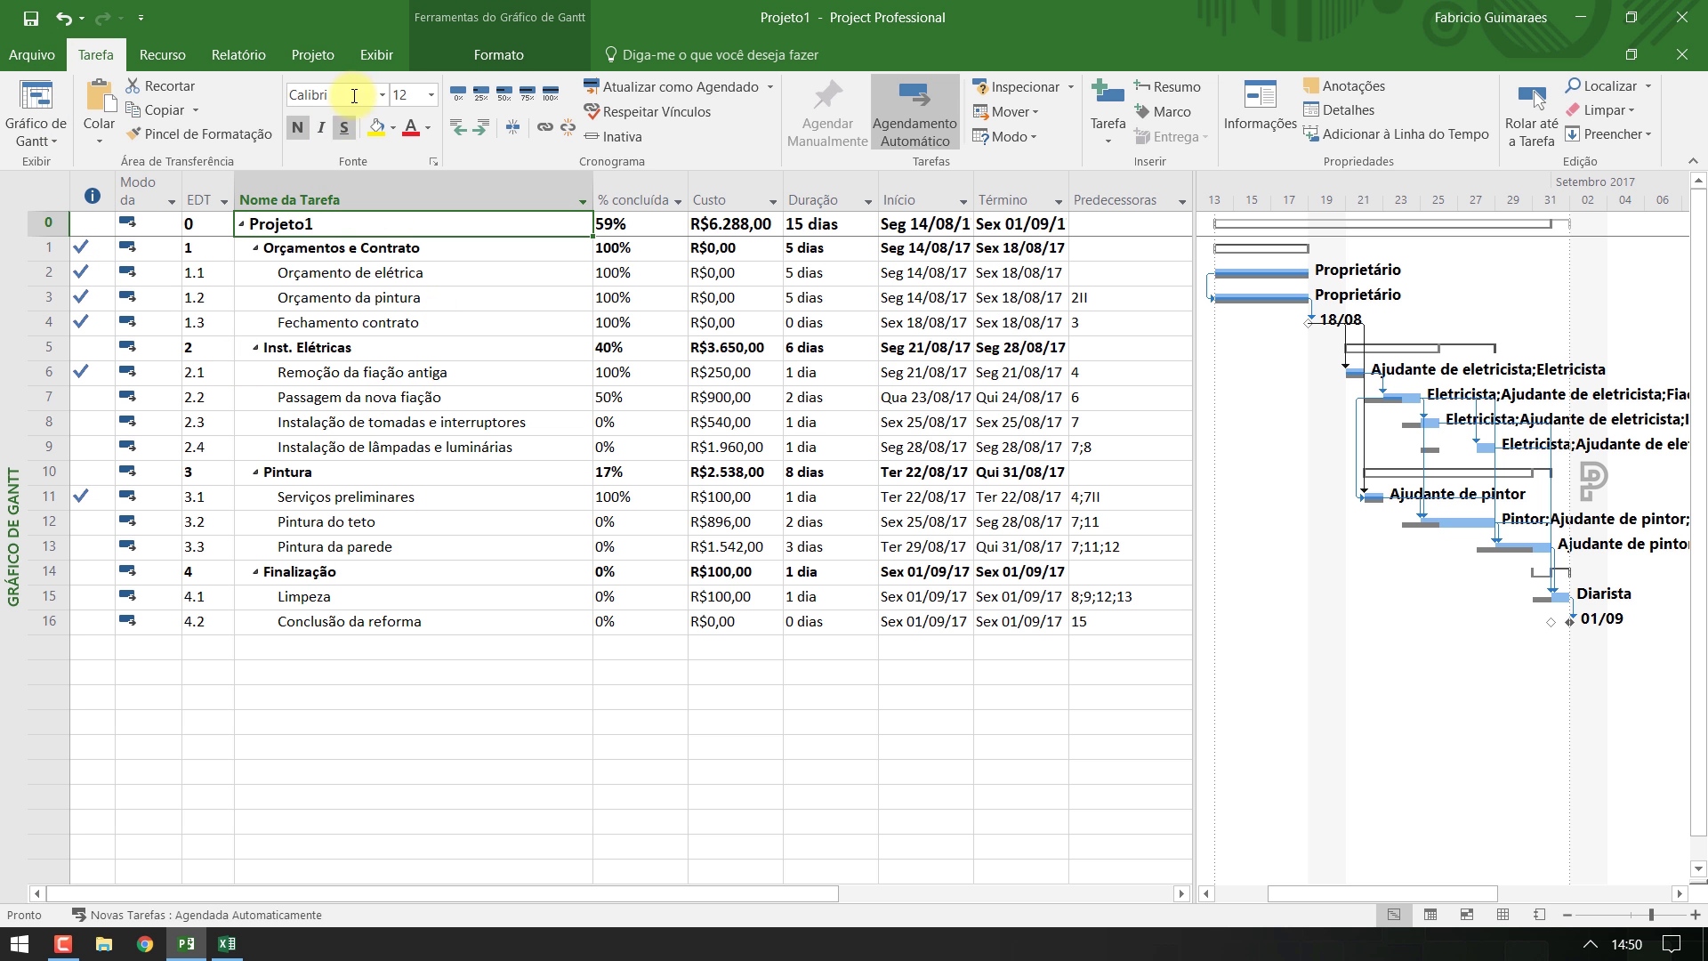
pyautogui.click(370, 55)
pyautogui.click(458, 109)
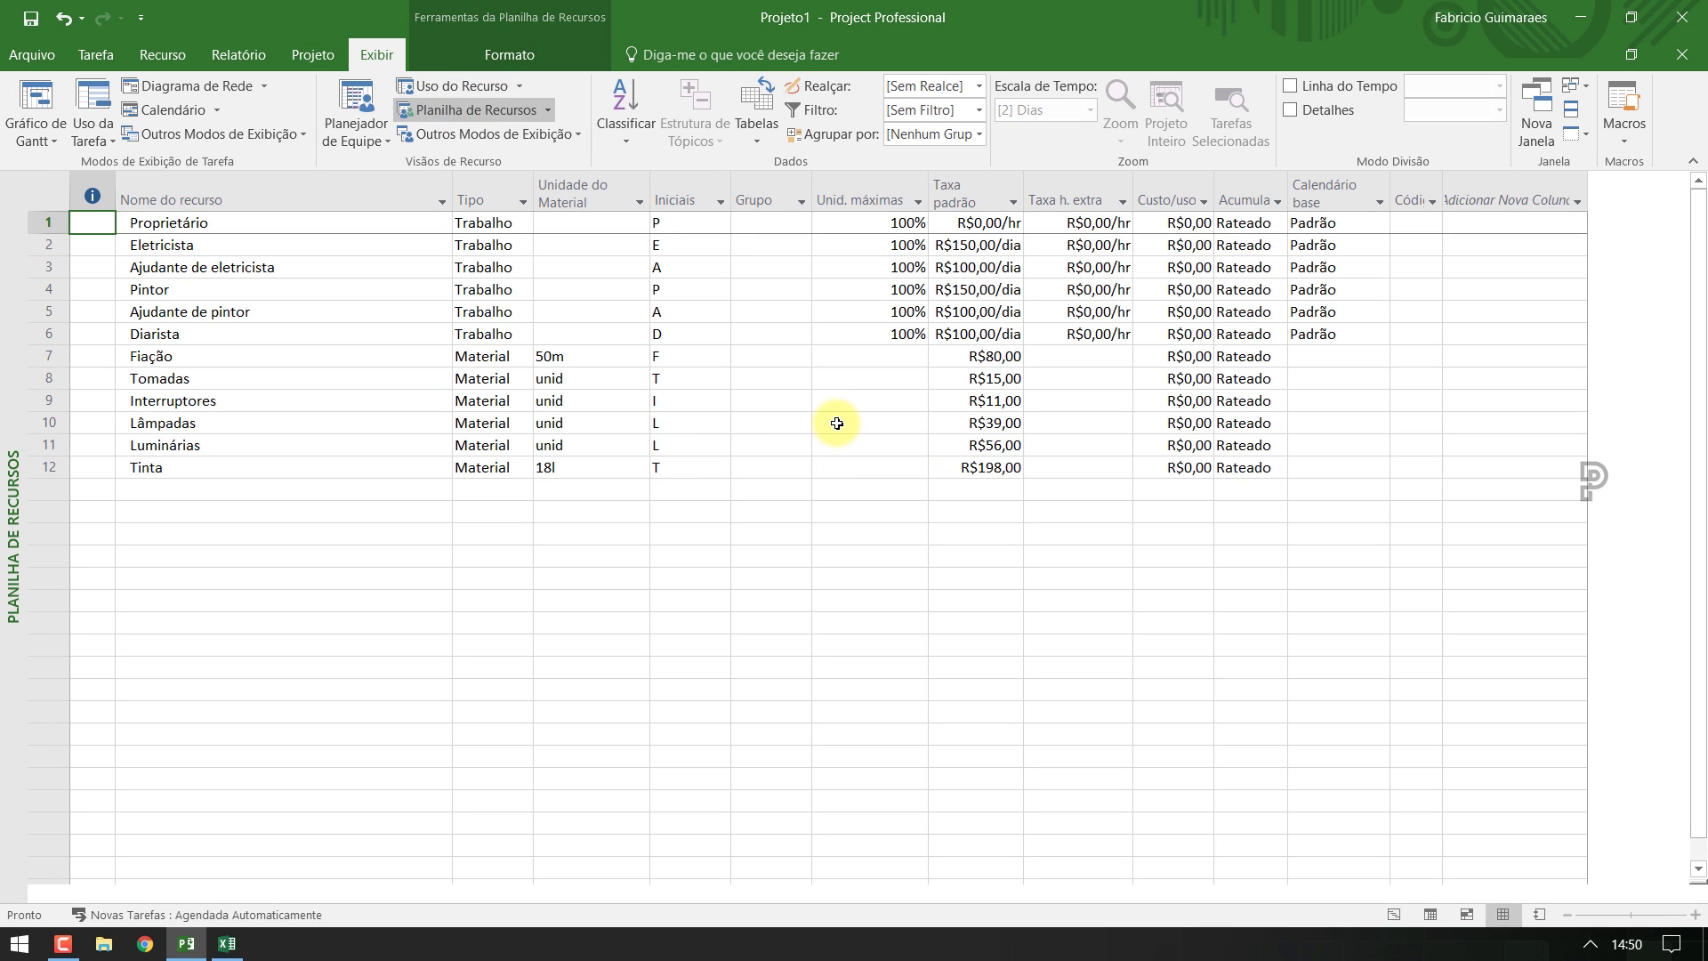
pyautogui.click(32, 55)
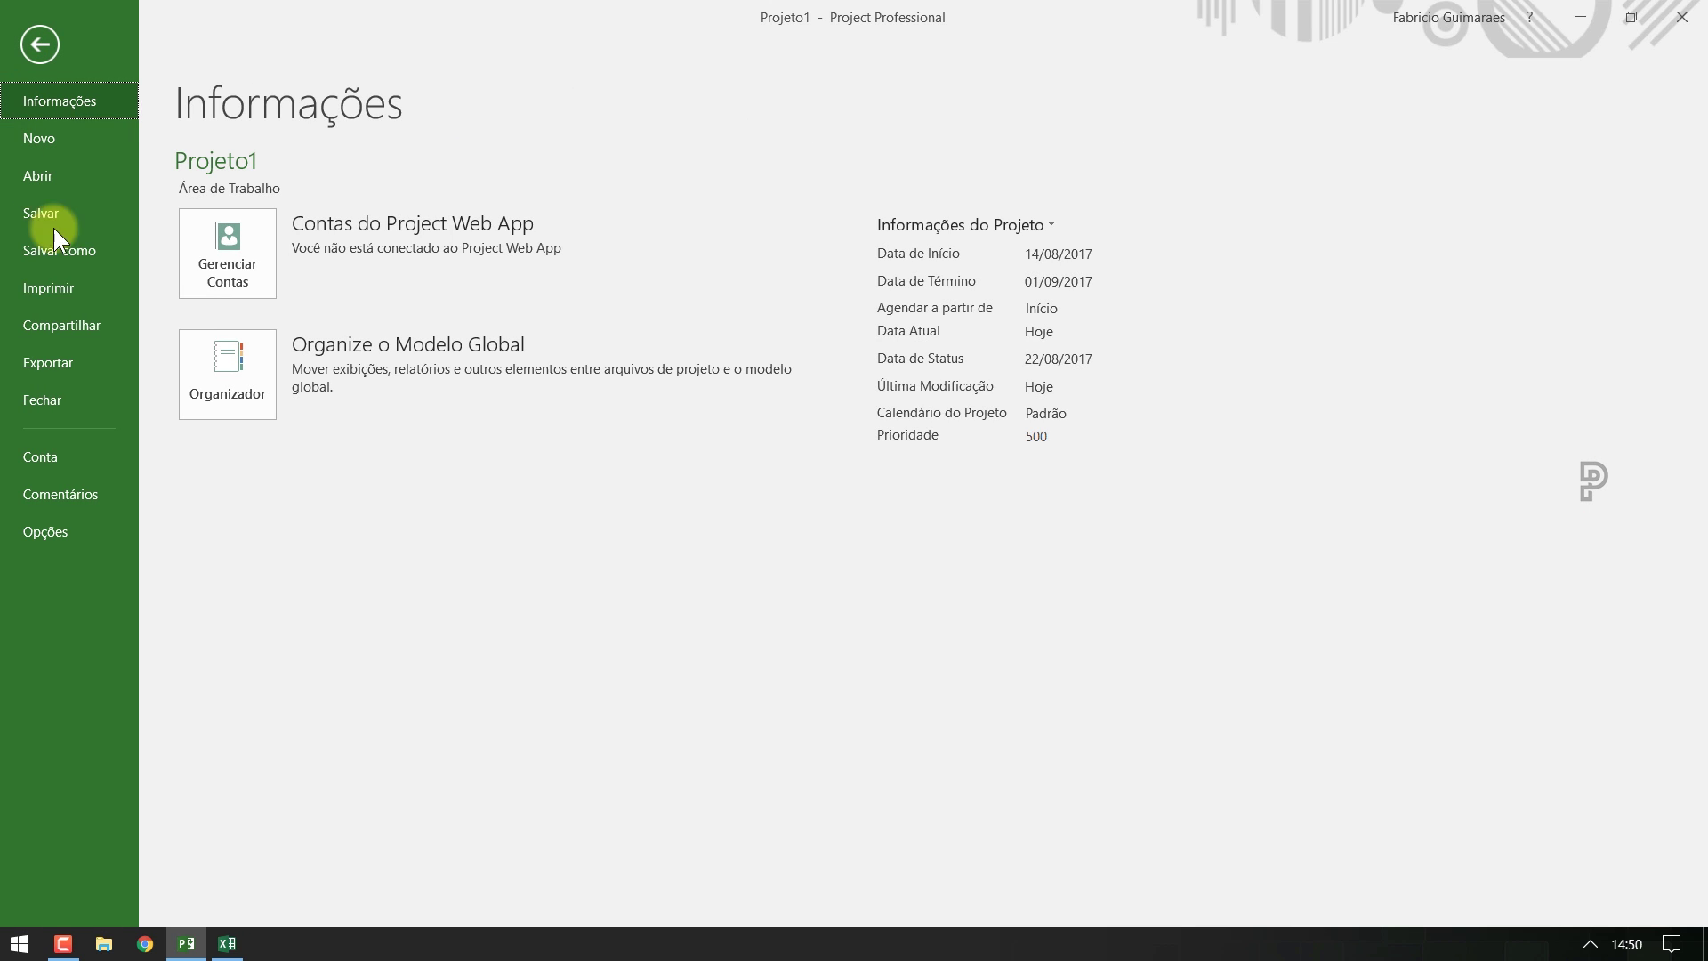
pyautogui.click(67, 274)
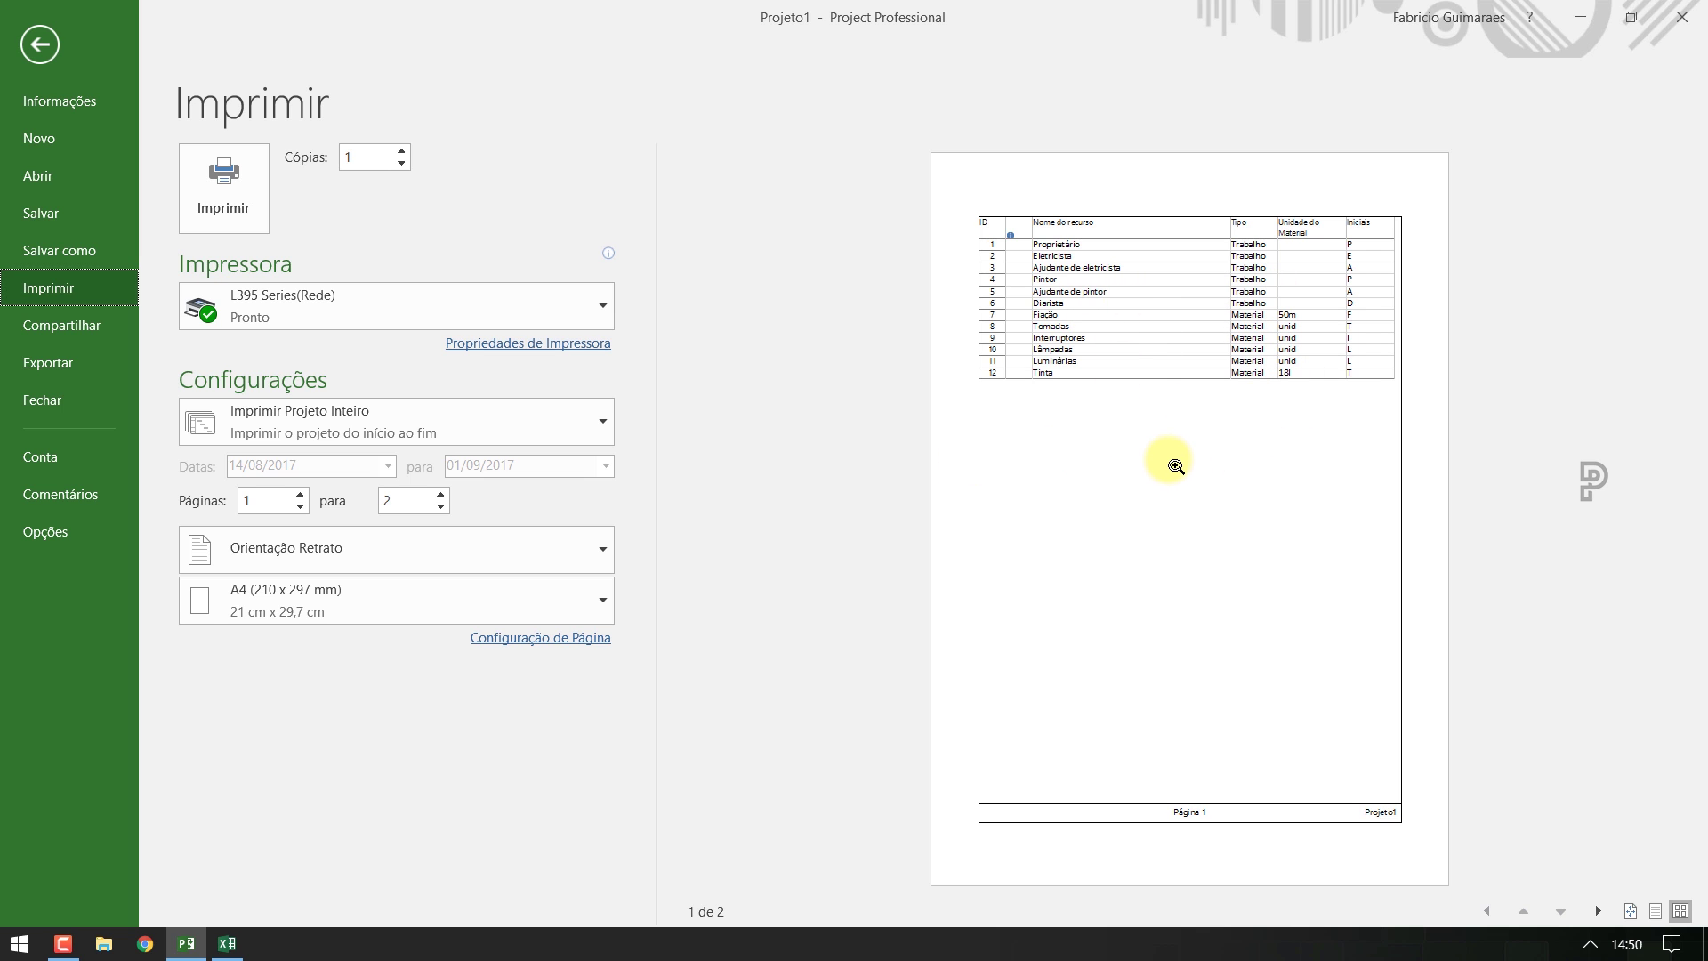
pyautogui.click(61, 42)
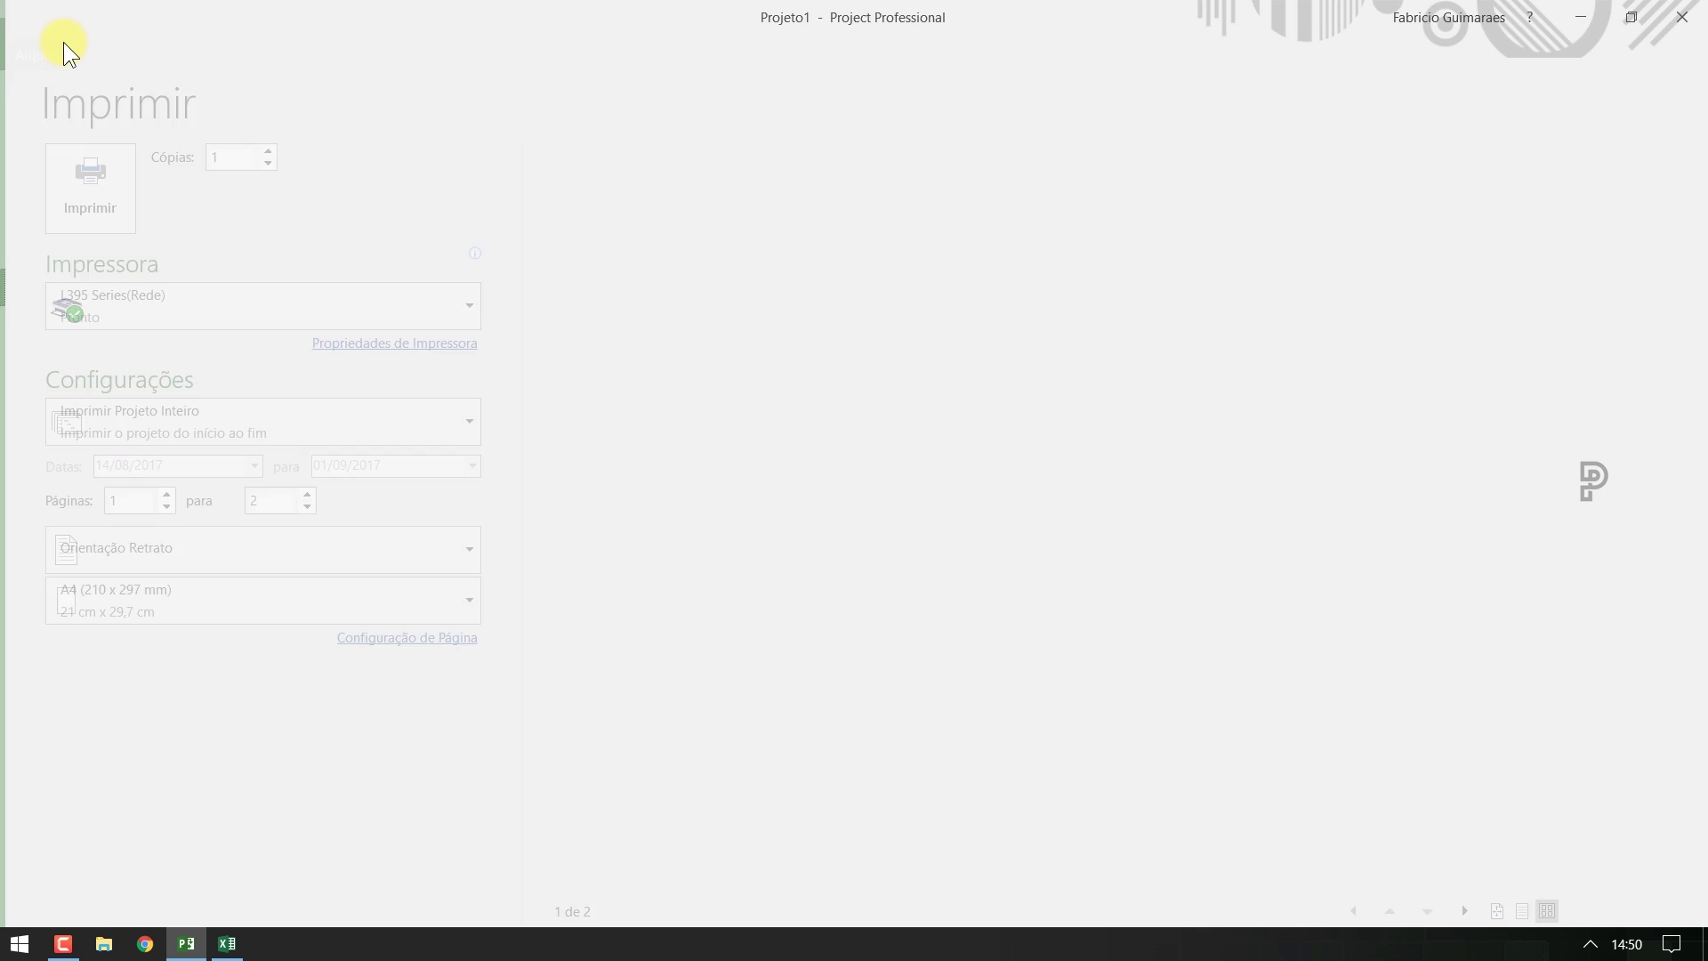
# In the Gantt chart, hide the columns % concluída, Custo, Predecessoras and Nomes dos recursos
pyautogui.click(43, 96)
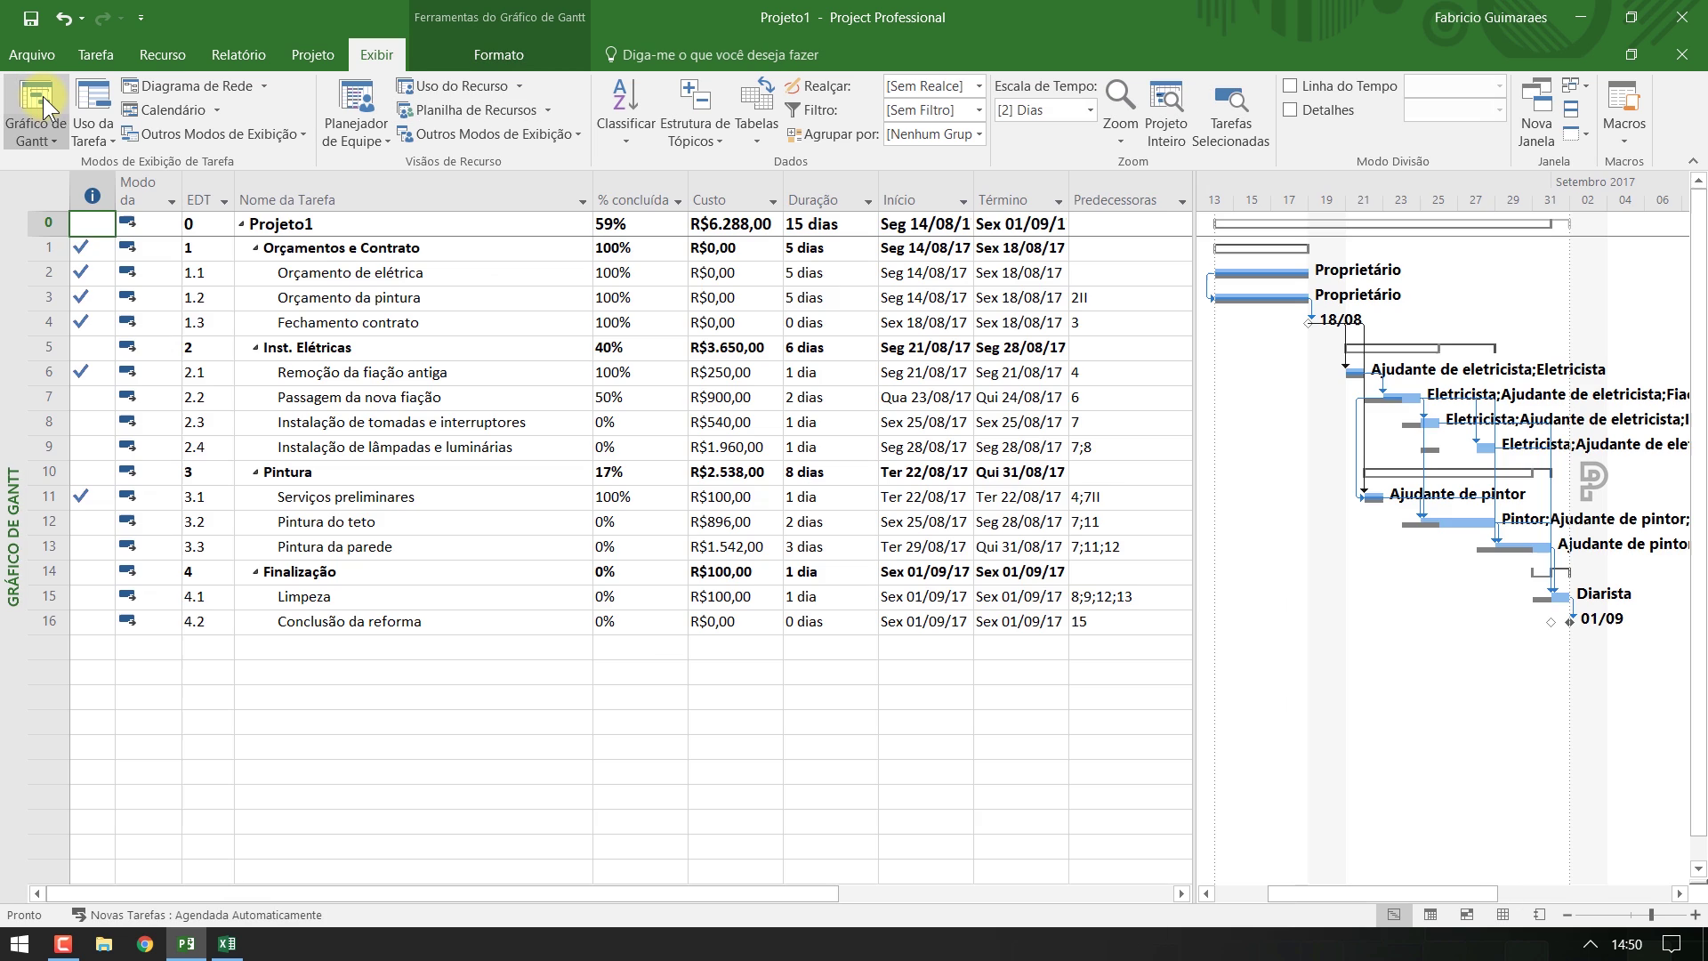
pyautogui.rightClick(637, 183)
pyautogui.click(703, 366)
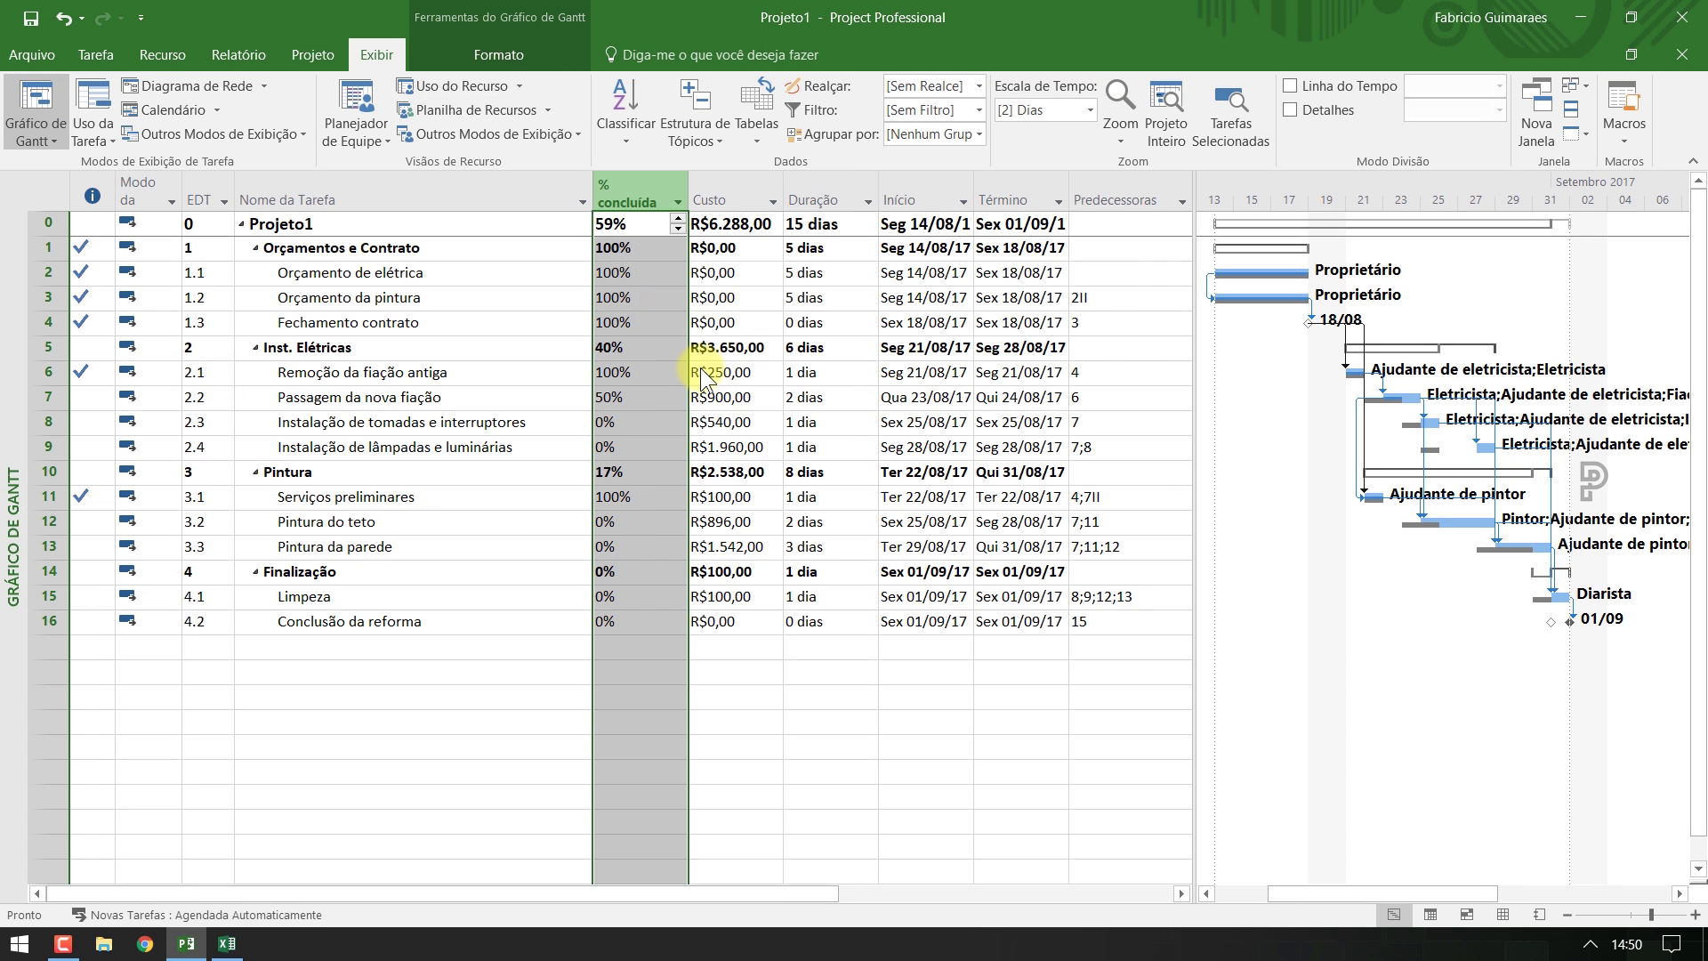
pyautogui.rightClick(647, 187)
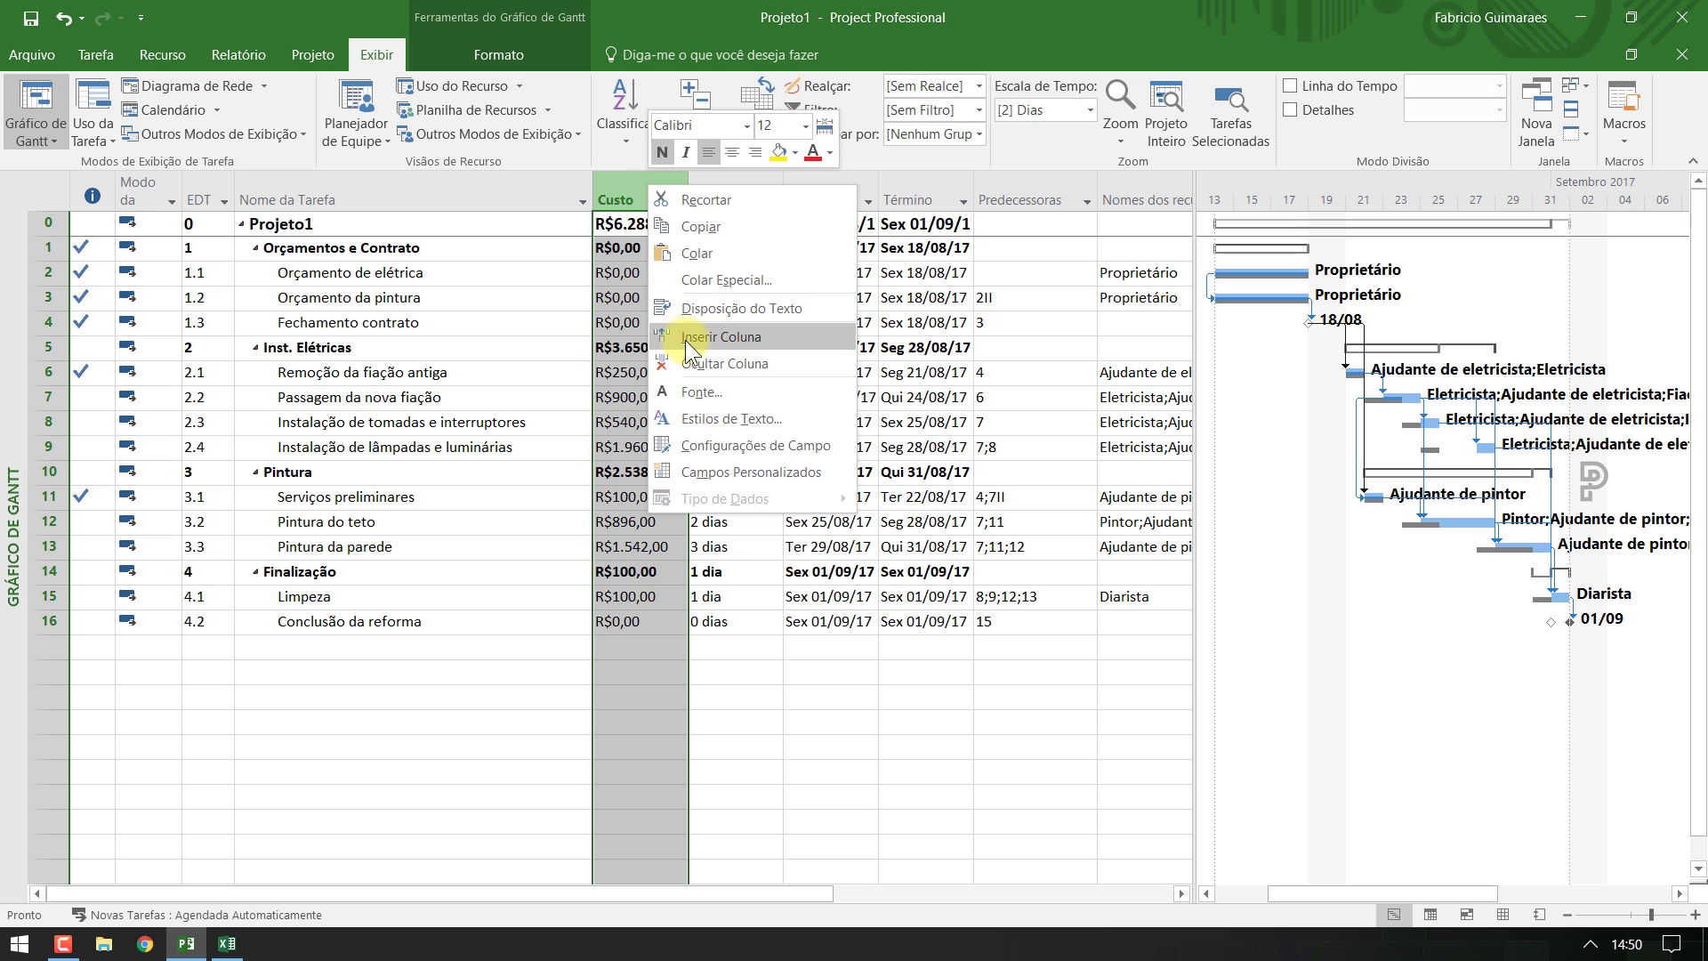
pyautogui.click(696, 360)
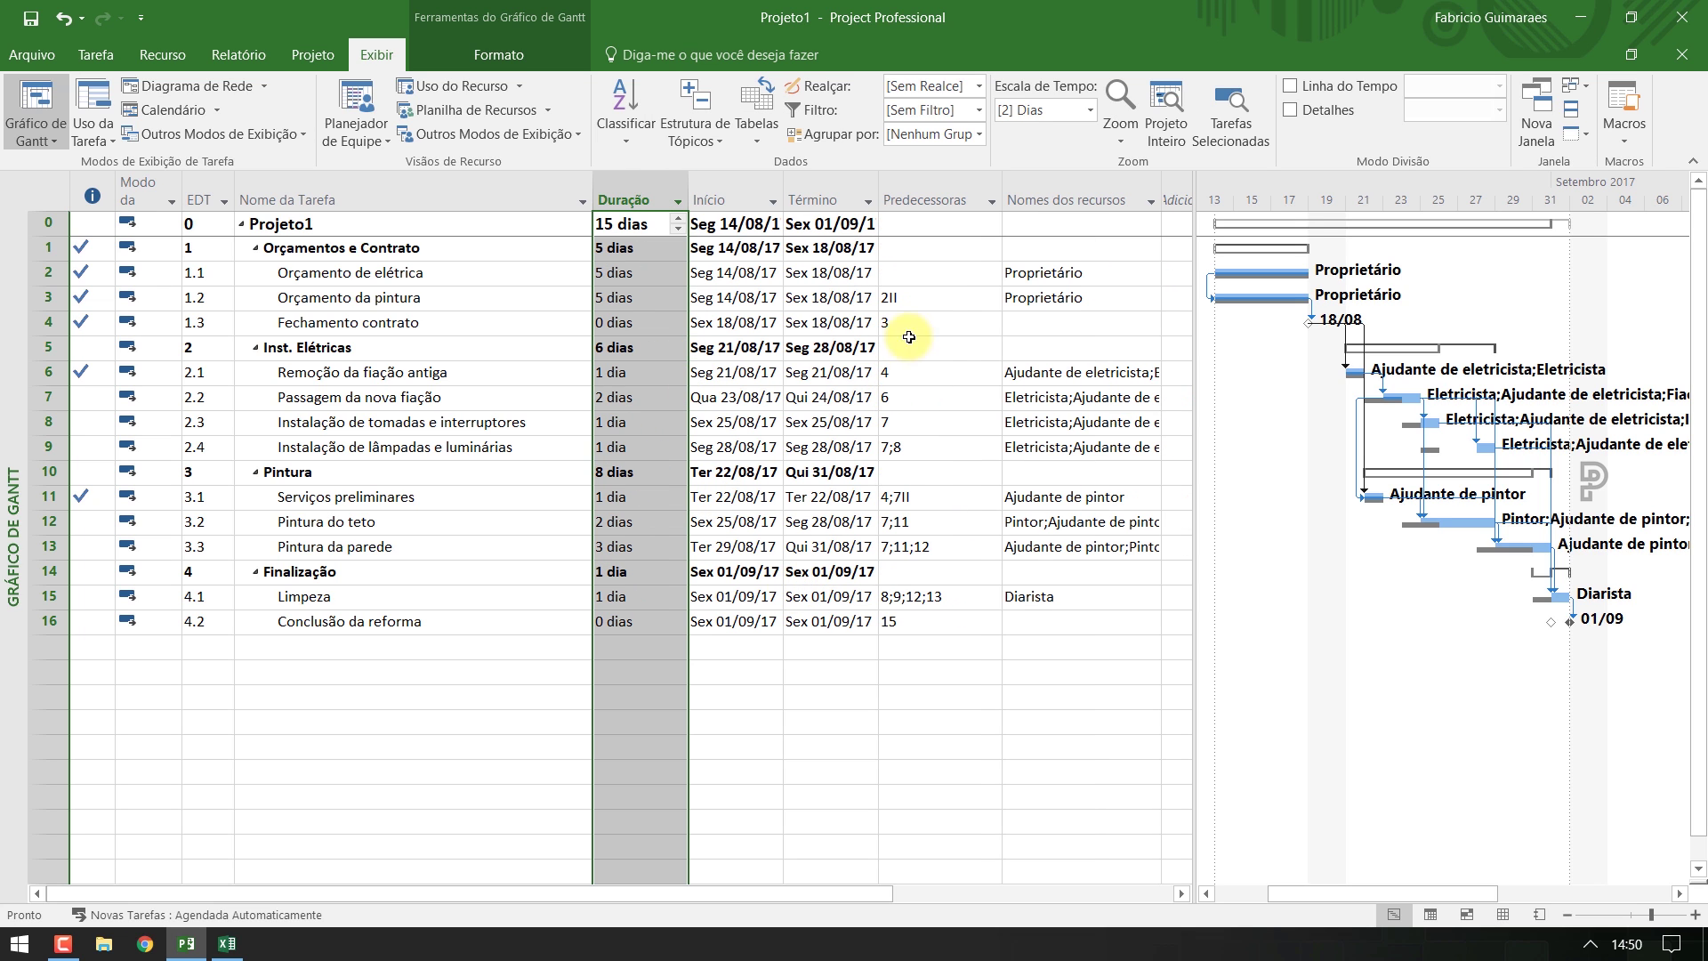
pyautogui.rightClick(938, 190)
pyautogui.click(1014, 374)
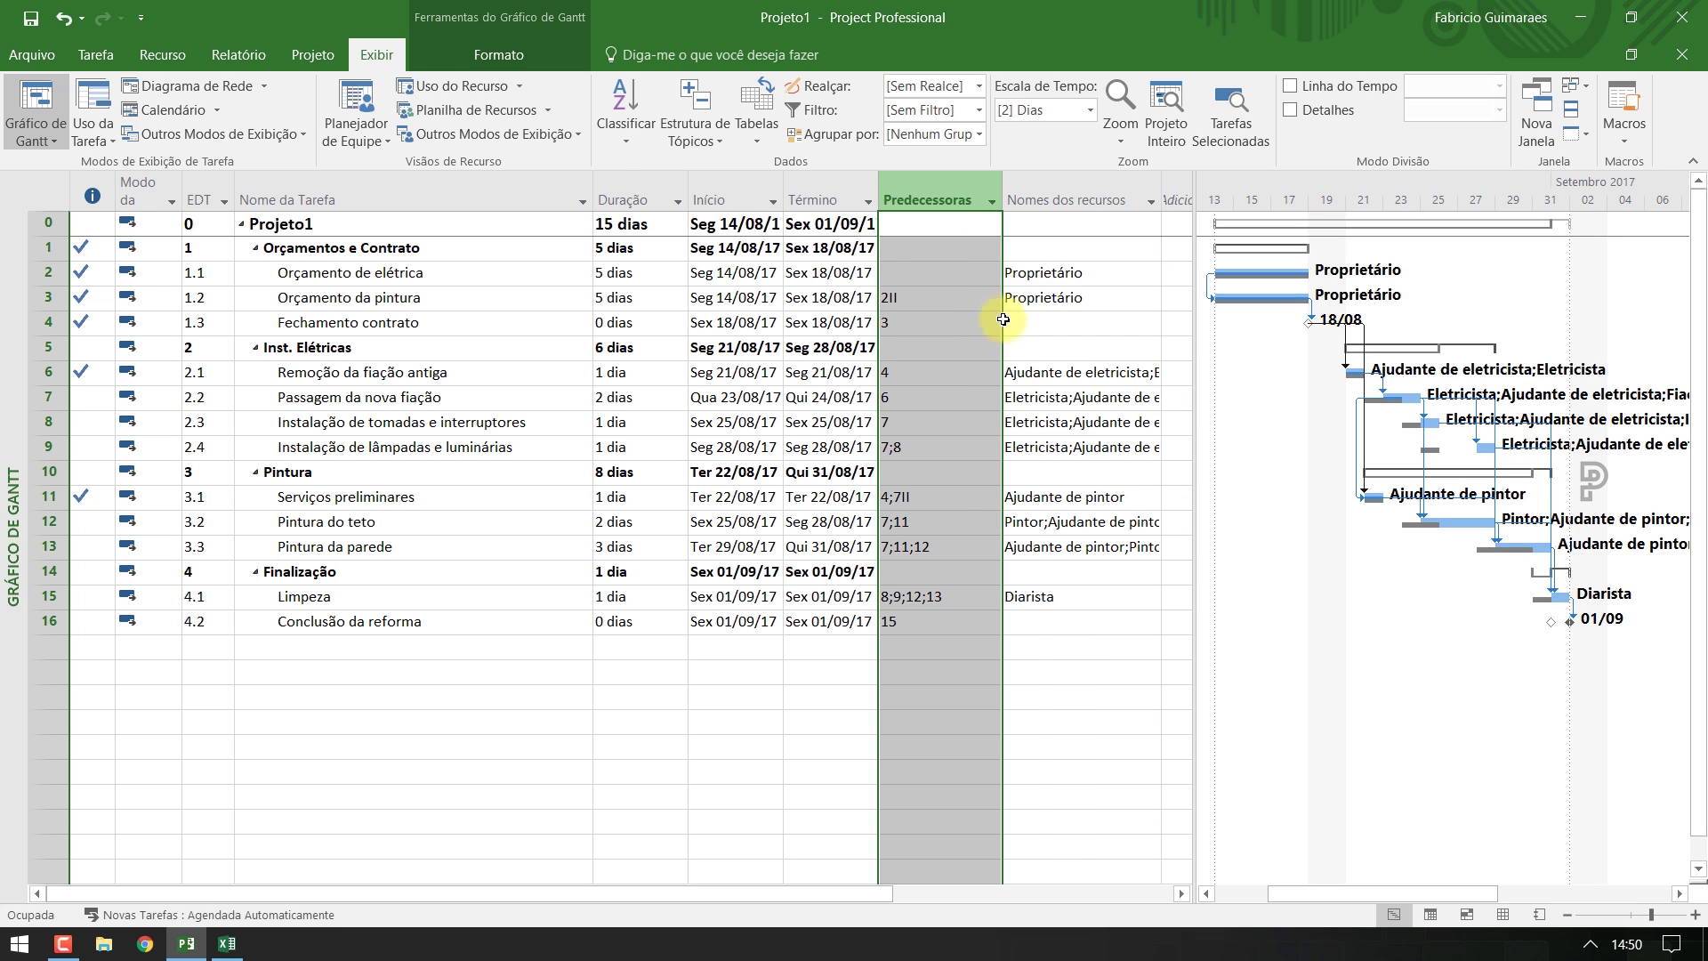
pyautogui.rightClick(945, 193)
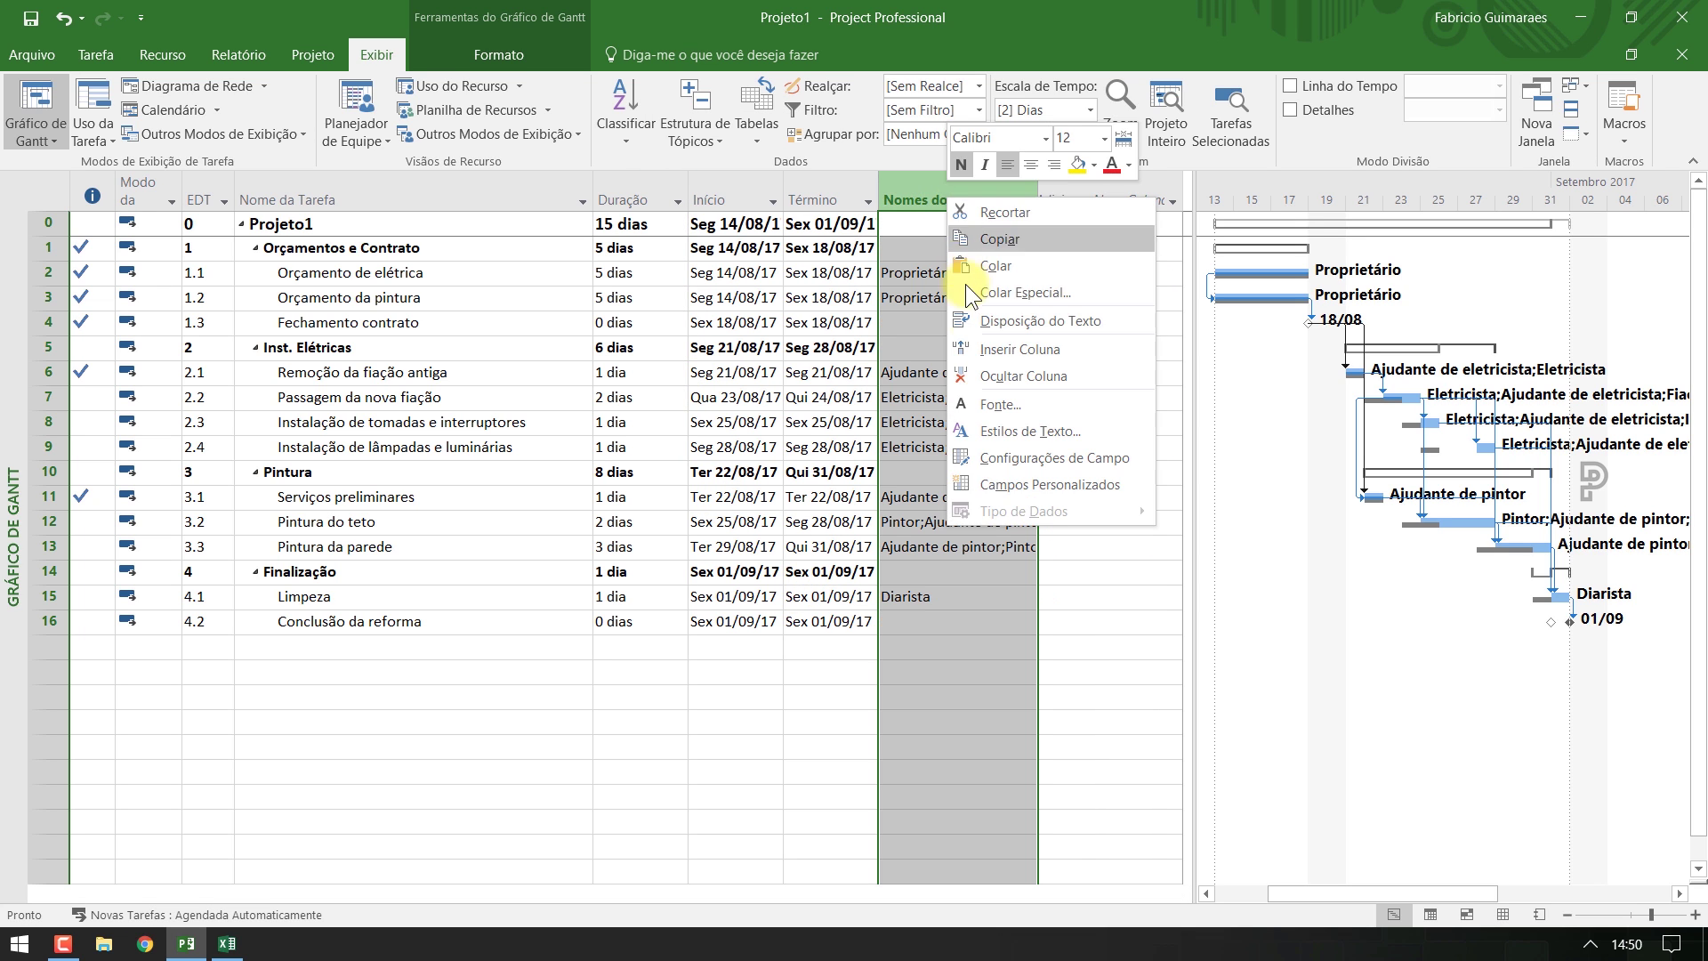
pyautogui.click(1021, 376)
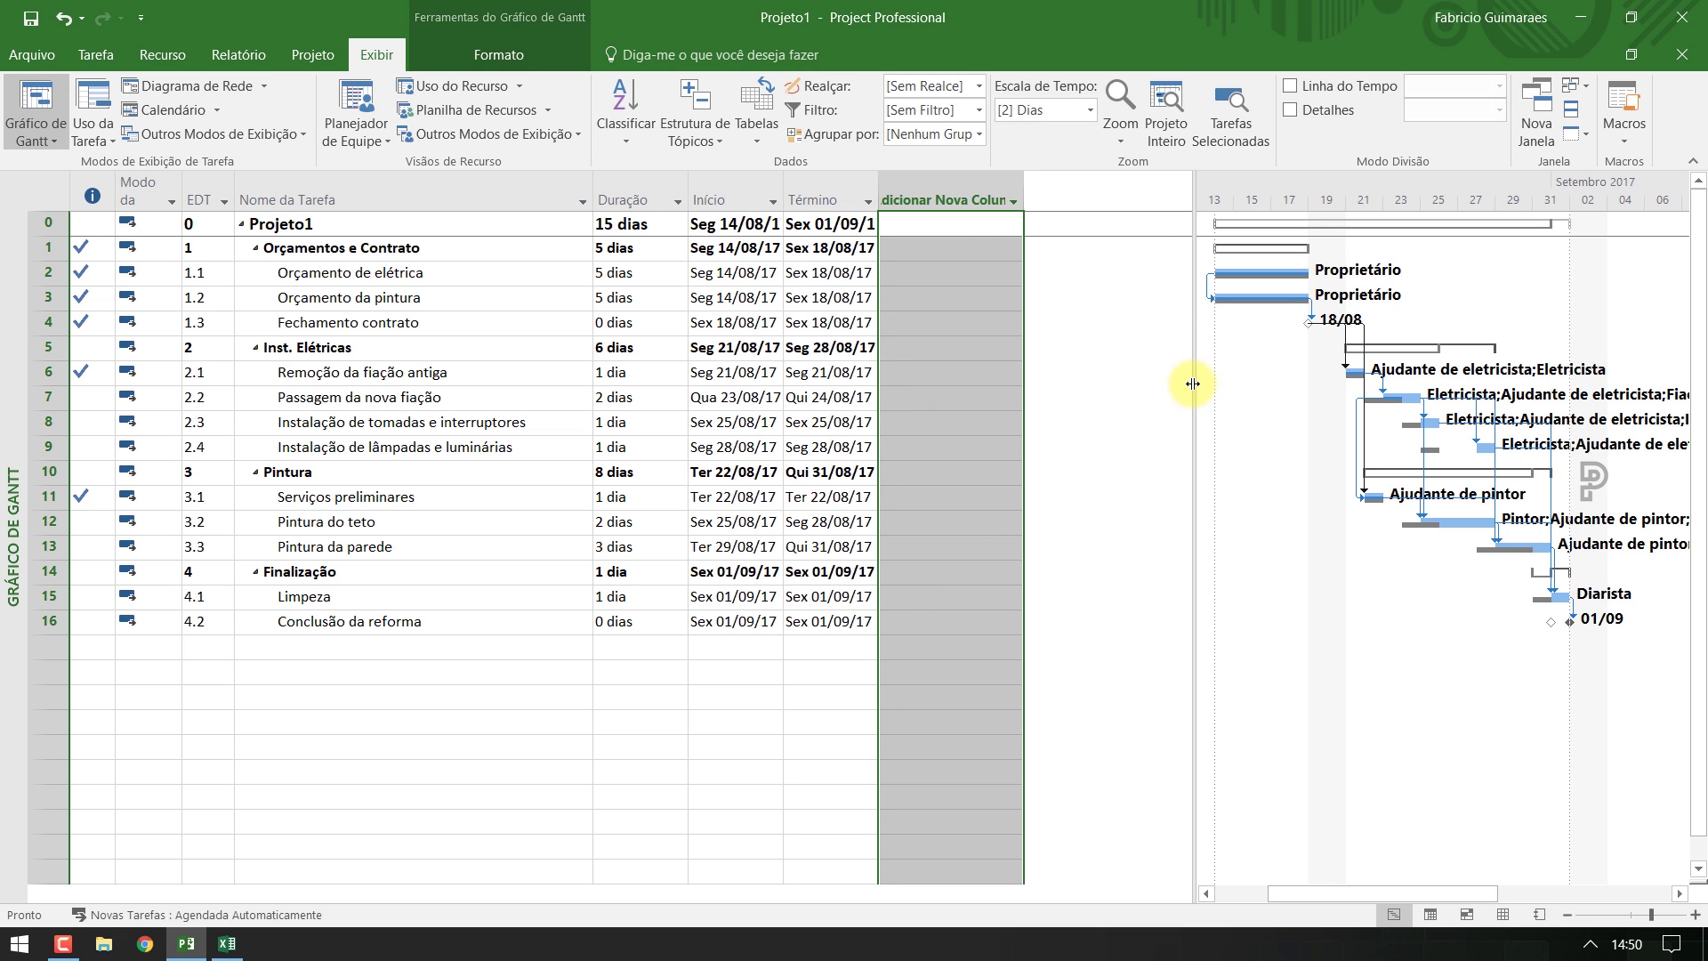
# Fit the Início and Término columns to their dates and move the chart divider to the edge of the Término column
pyautogui.moveTo(1192, 382); pyautogui.dragTo(888, 409)
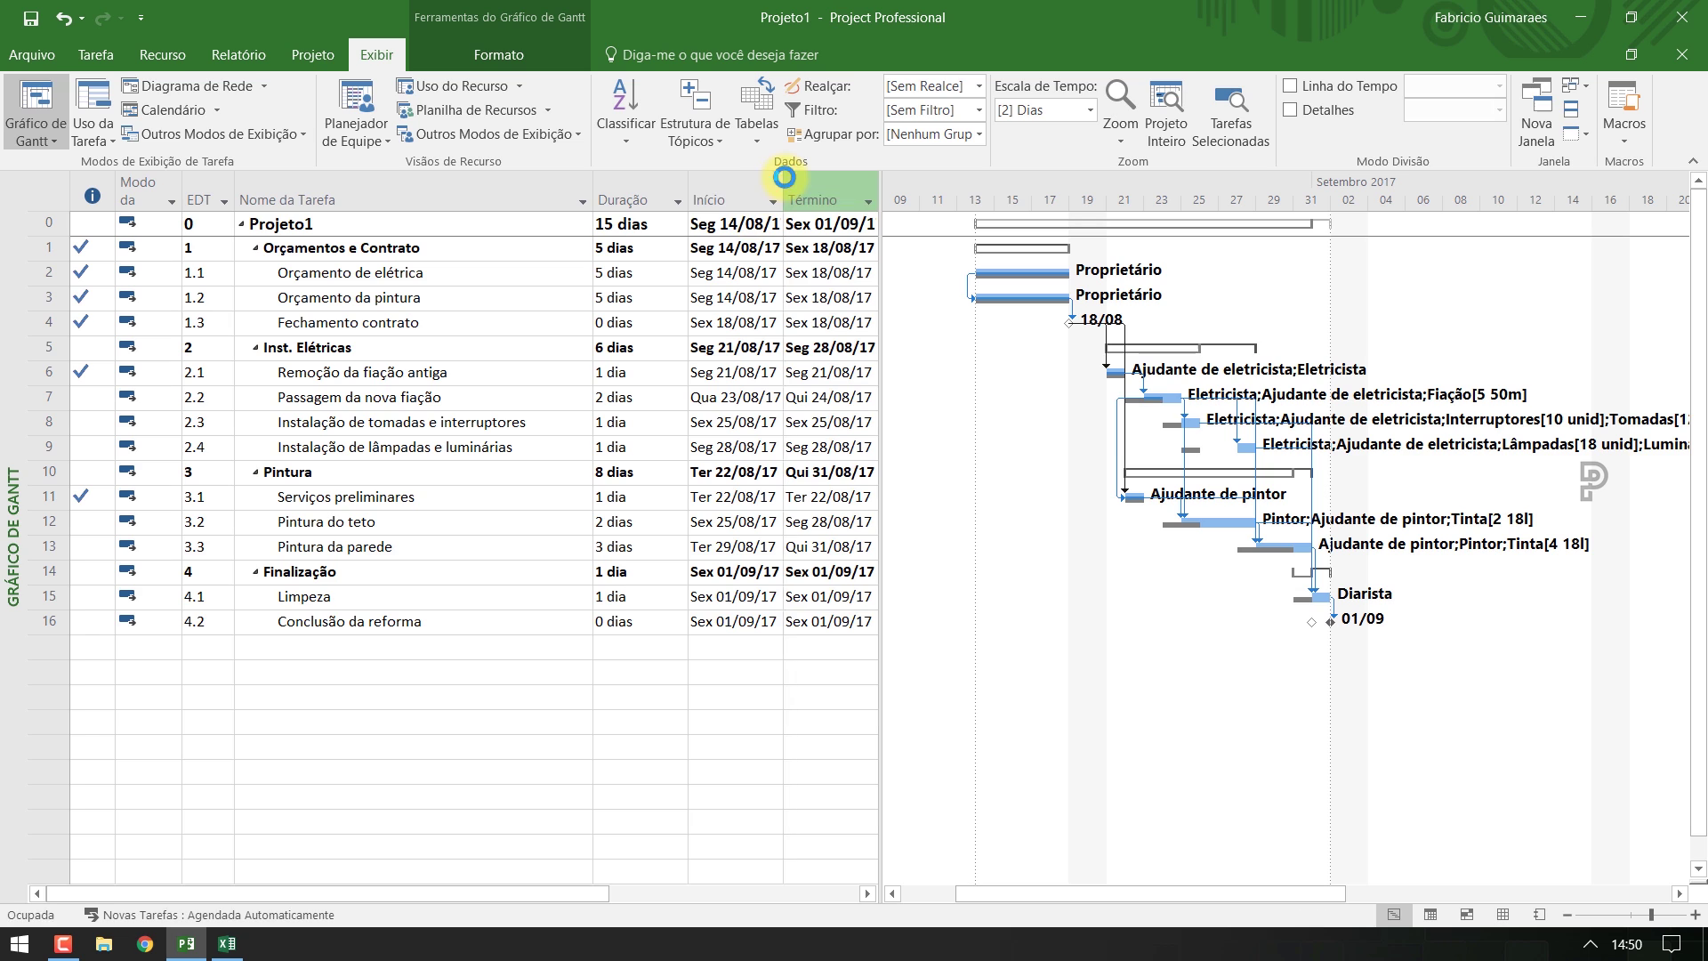
pyautogui.doubleClick(782, 183)
pyautogui.moveTo(879, 239); pyautogui.dragTo(985, 235)
pyautogui.click(899, 190)
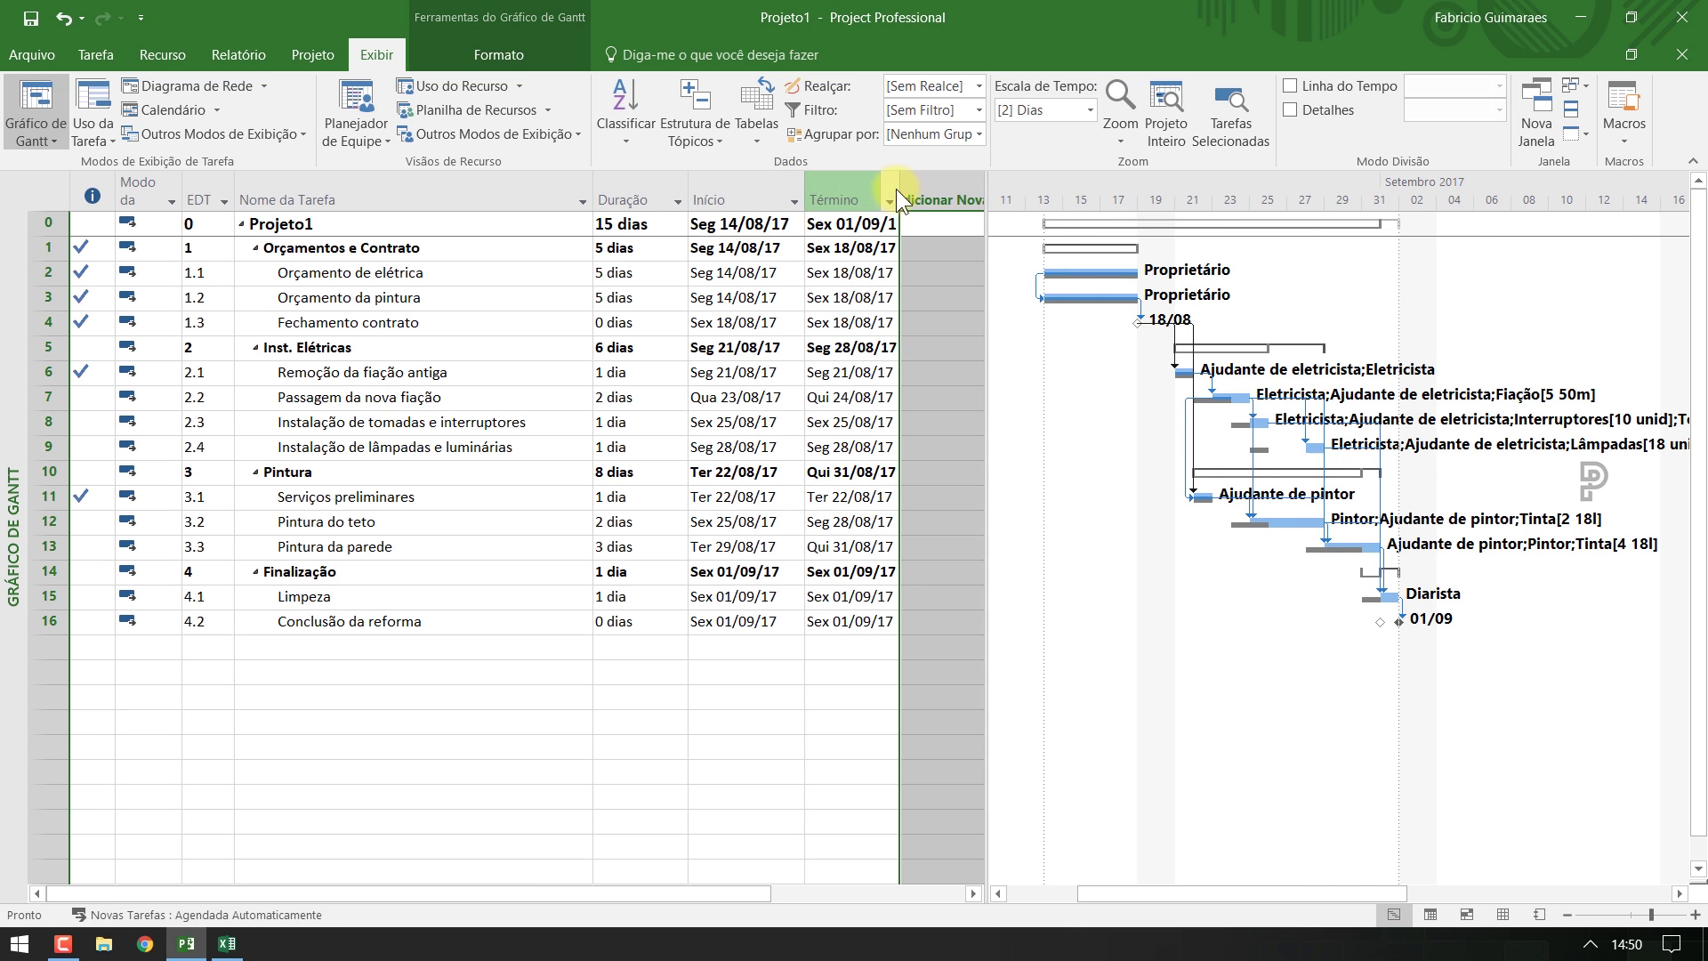
pyautogui.doubleClick(896, 187)
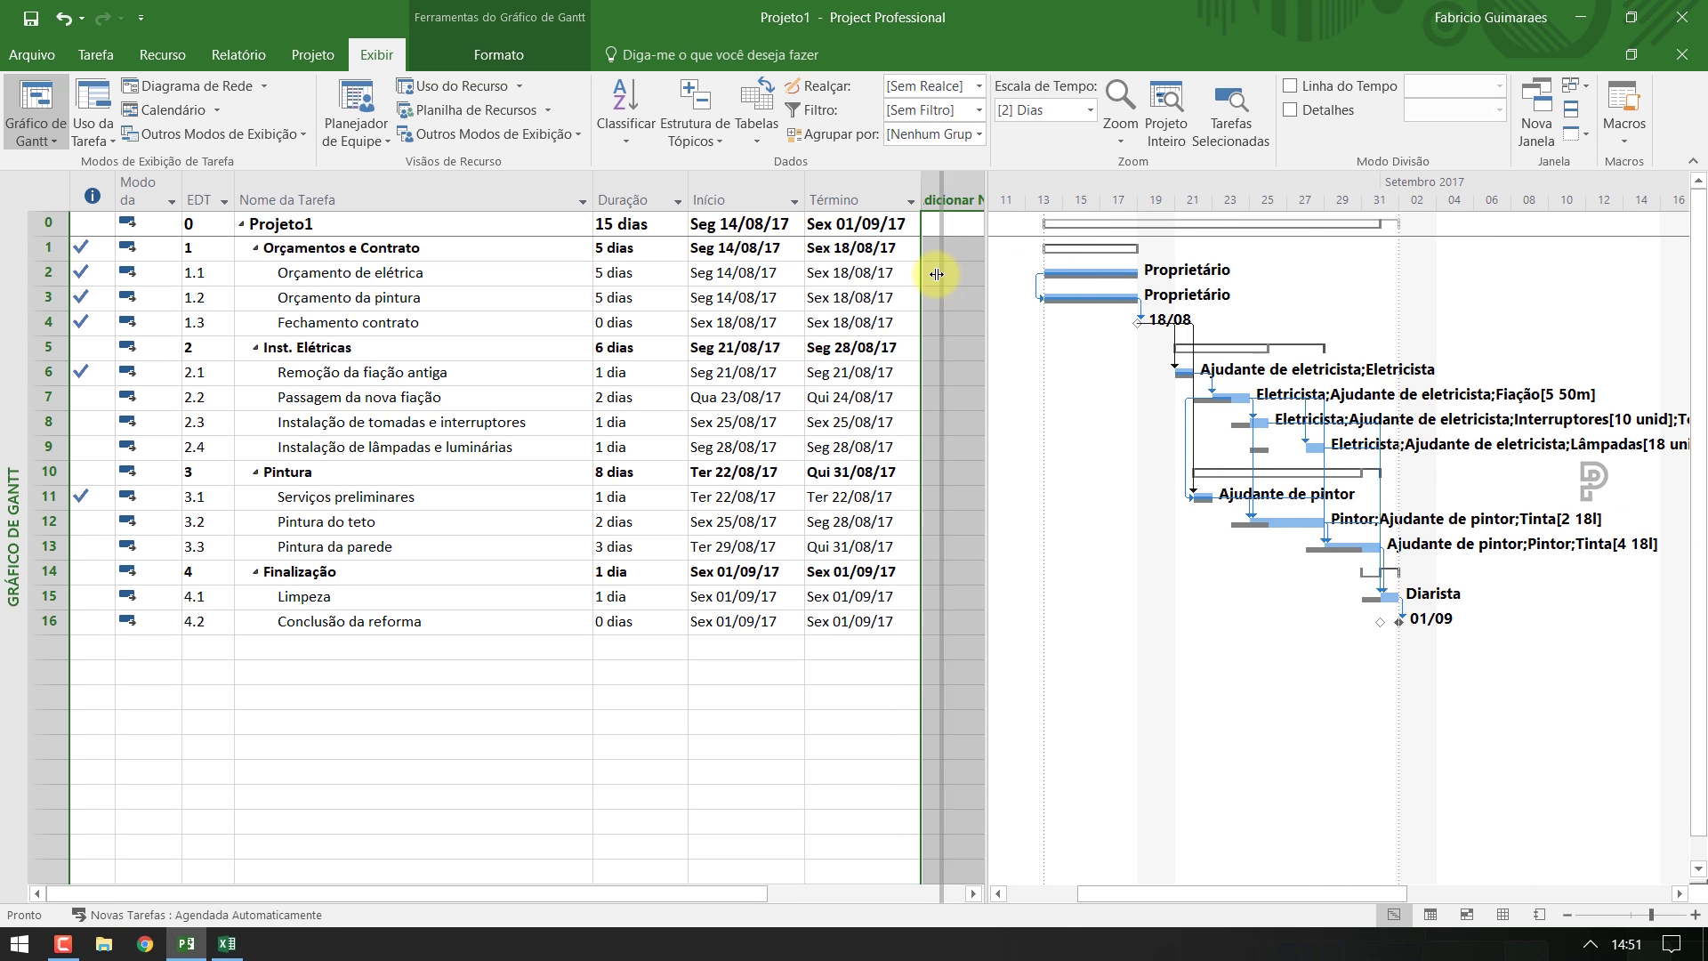
pyautogui.moveTo(984, 271); pyautogui.dragTo(925, 280)
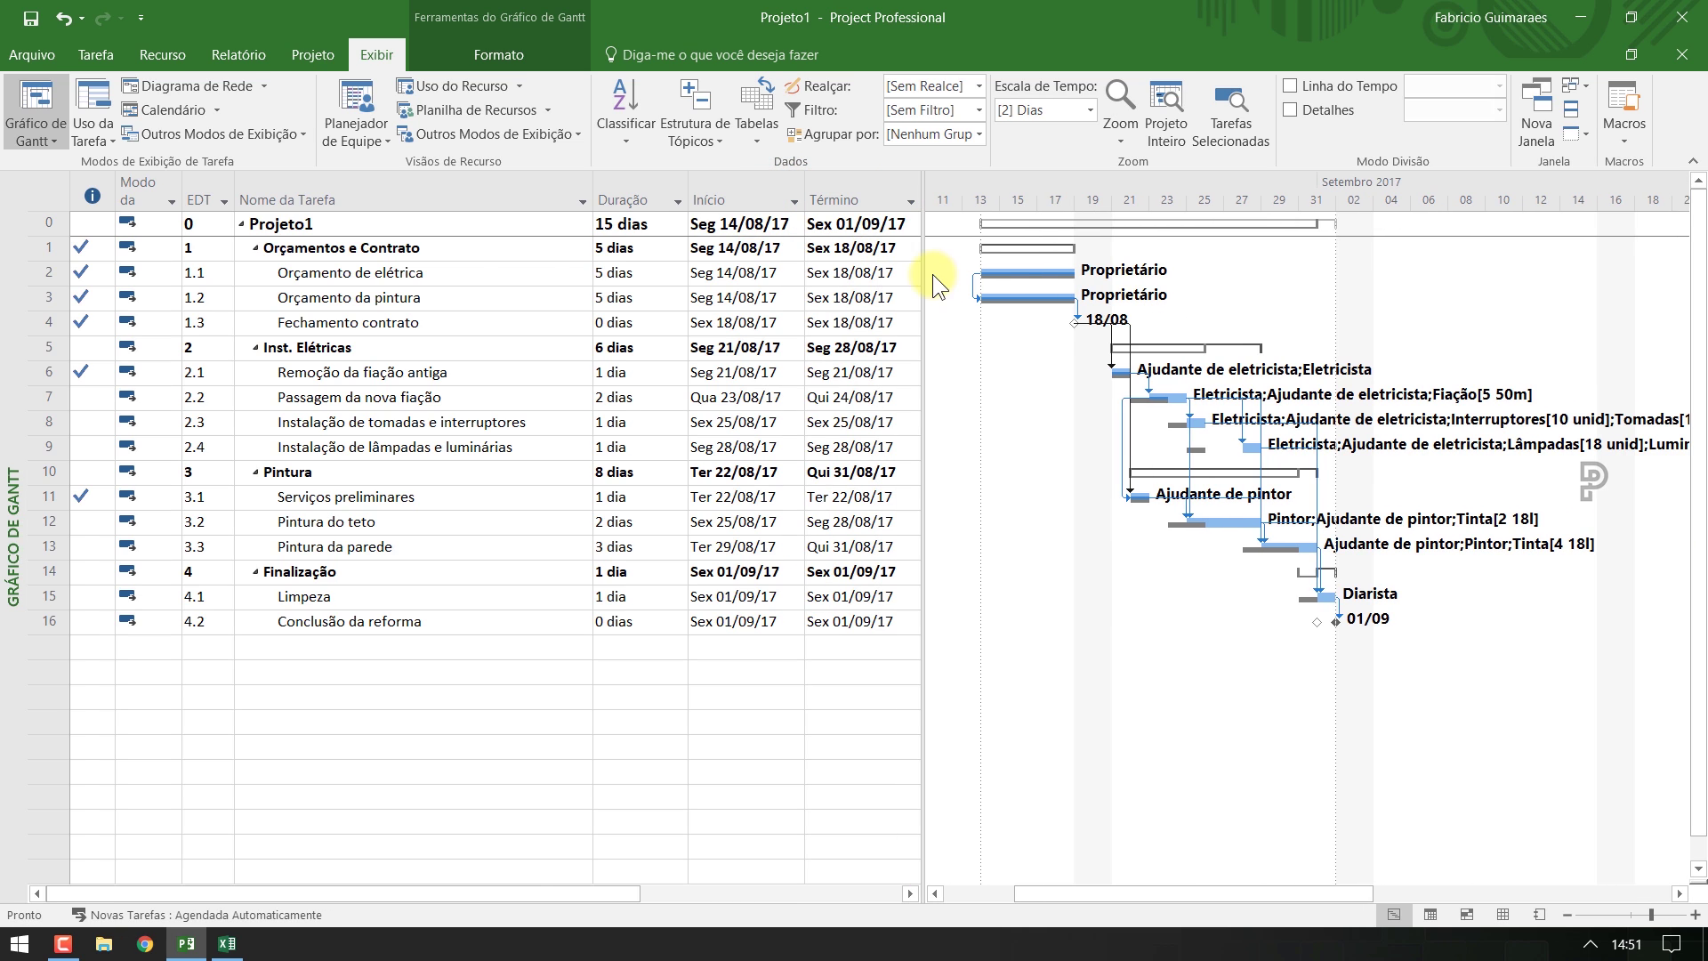
# Preview the printout of the Gantt chart with its reduced set of columns, without printing
pyautogui.click(28, 55)
pyautogui.click(47, 290)
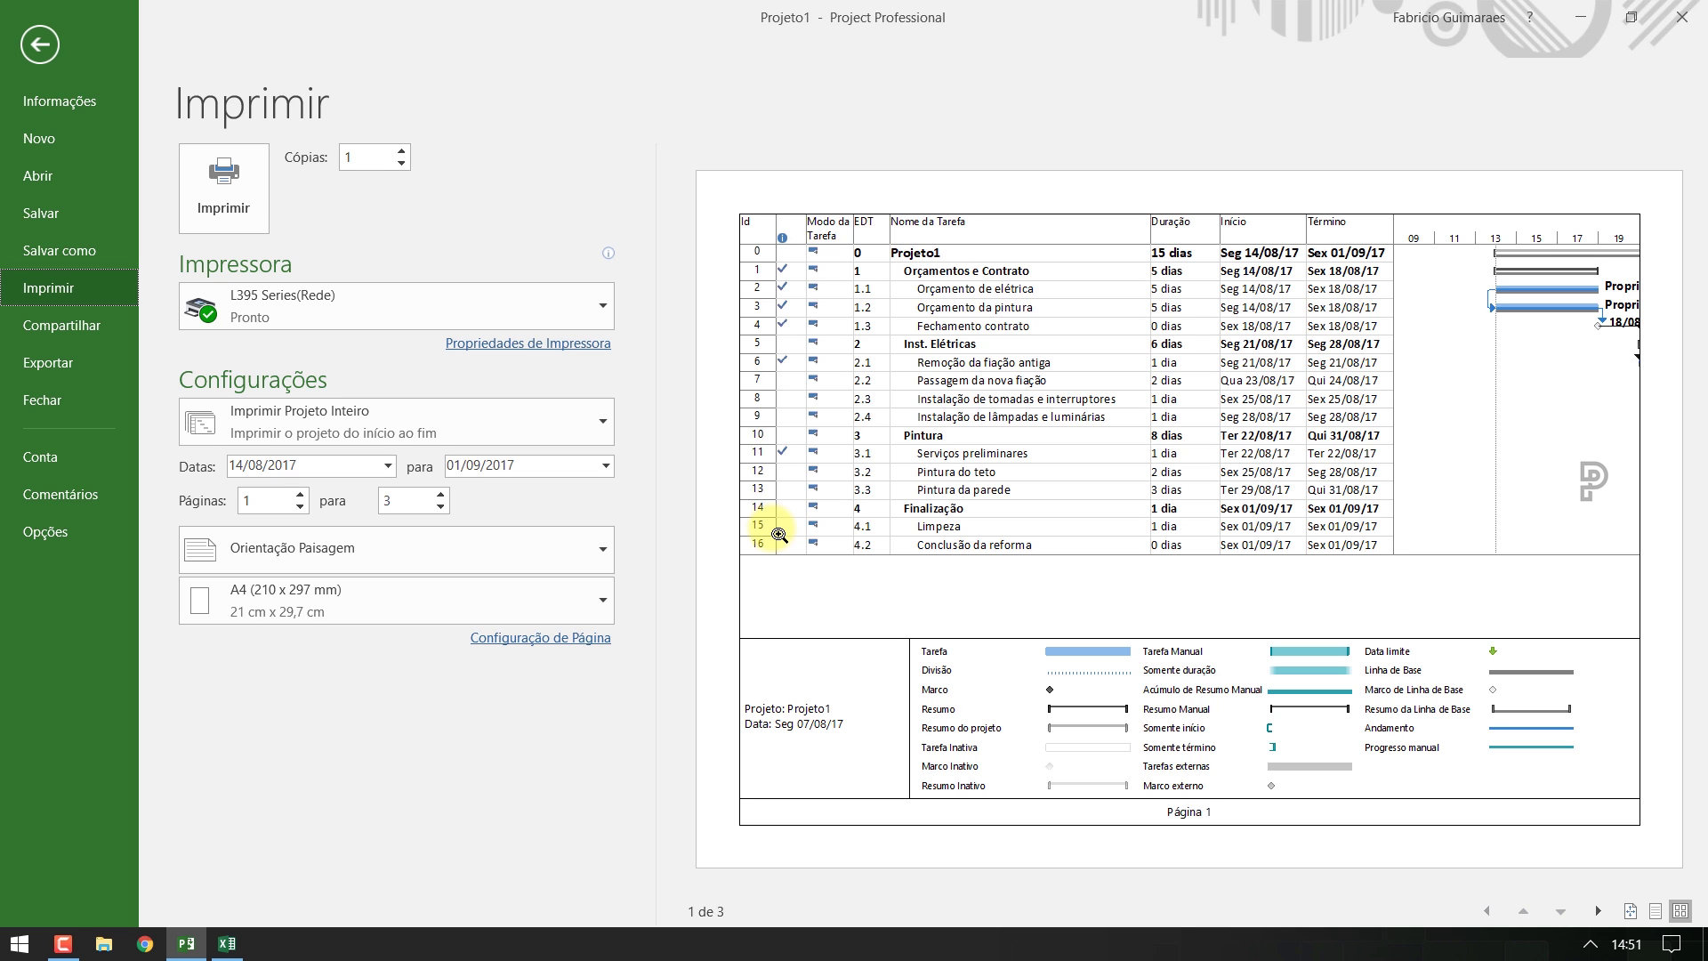
pyautogui.click(51, 40)
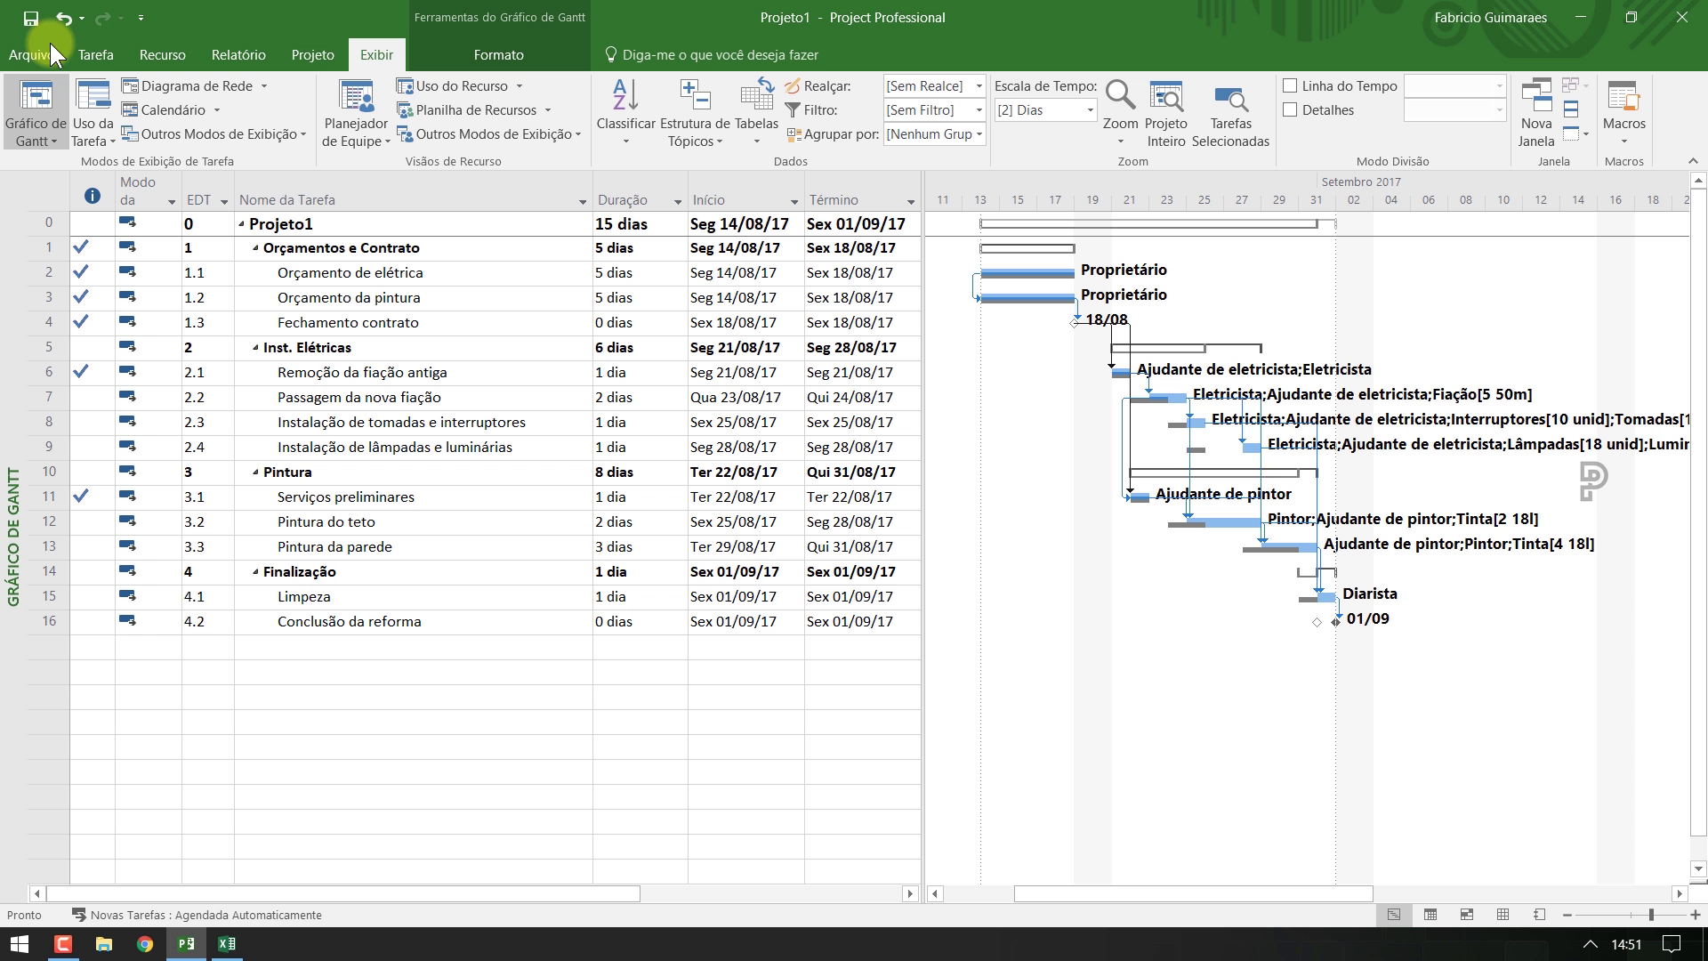